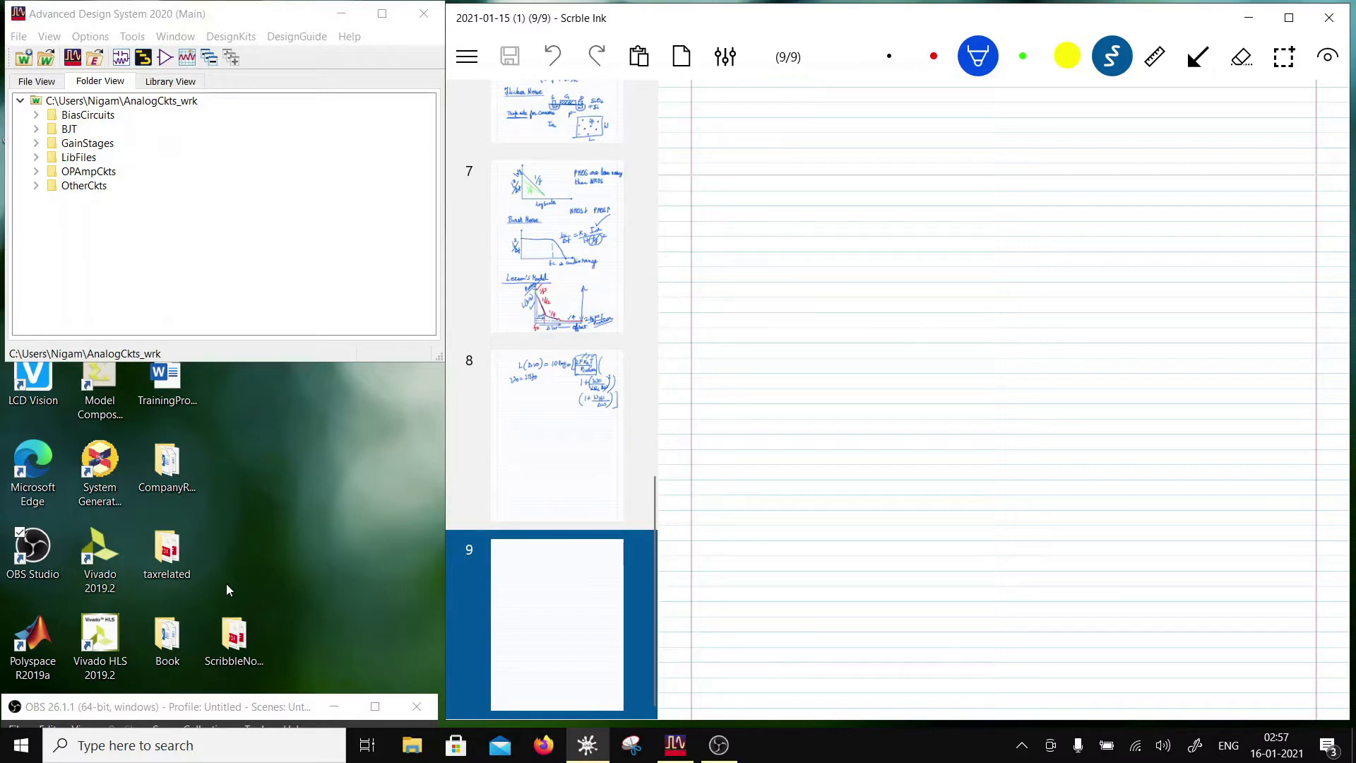
# Handwrite the blue title "Gilbert Cell Mixer" on page 9 and underline it with a straight line
pyautogui.moveTo(800, 198)
pyautogui.mouseDown()
pyautogui.moveTo(802, 226)
pyautogui.moveTo(860, 223)
pyautogui.moveTo(889, 199)
pyautogui.moveTo(897, 223)
pyautogui.mouseUp()
pyautogui.moveTo(882, 207)
pyautogui.mouseDown()
pyautogui.moveTo(939, 222)
pyautogui.moveTo(962, 185)
pyautogui.moveTo(982, 221)
pyautogui.moveTo(1041, 220)
pyautogui.mouseUp()
pyautogui.moveTo(1031, 217); pyautogui.dragTo(1081, 209)
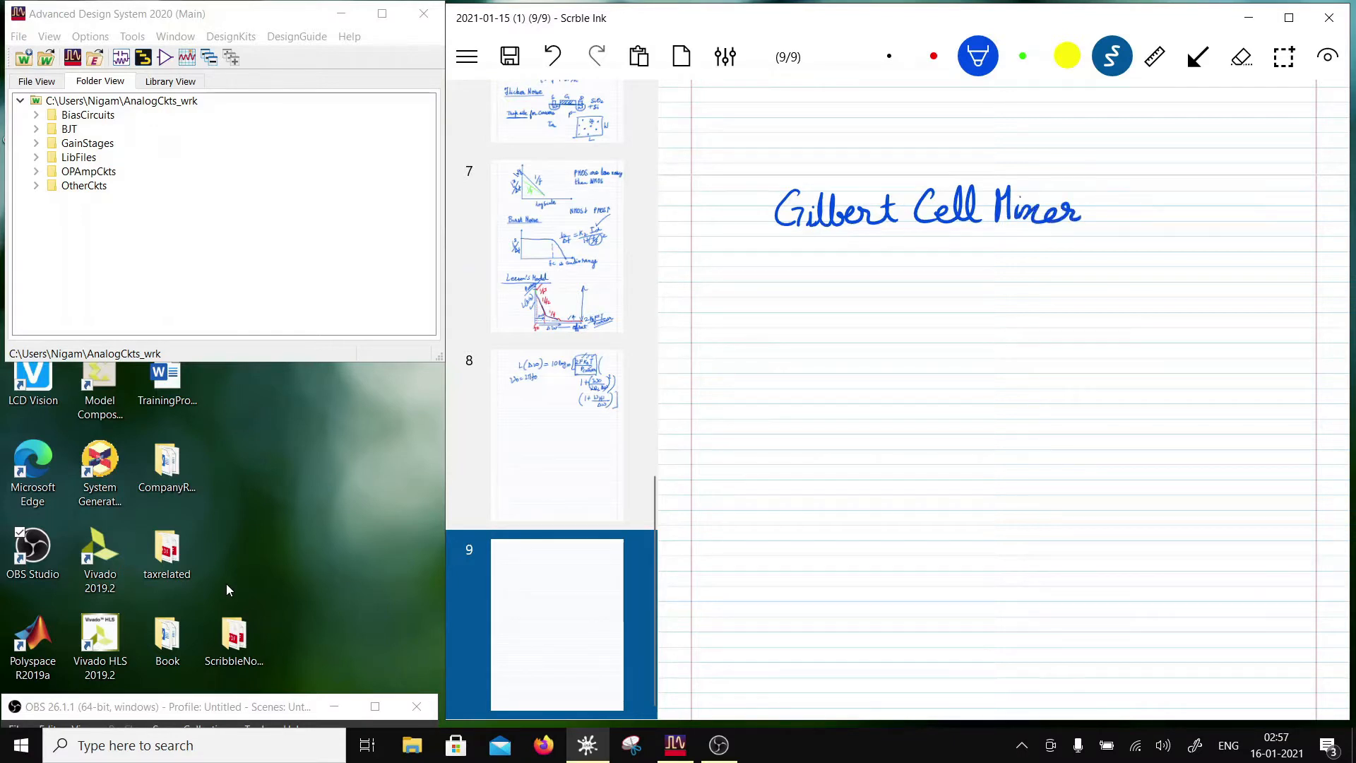
pyautogui.click(1198, 56)
pyautogui.click(1198, 56)
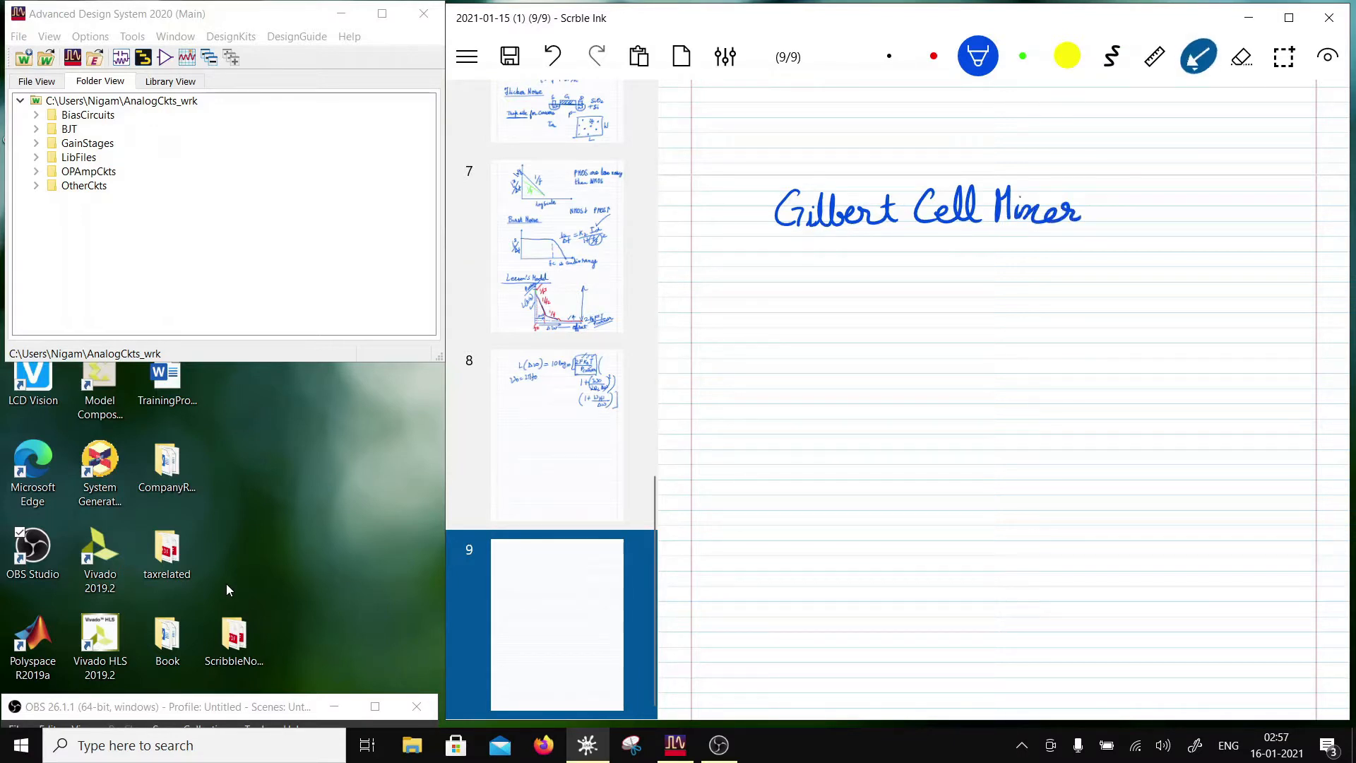
pyautogui.click(1051, 115)
pyautogui.moveTo(769, 233); pyautogui.dragTo(1087, 233)
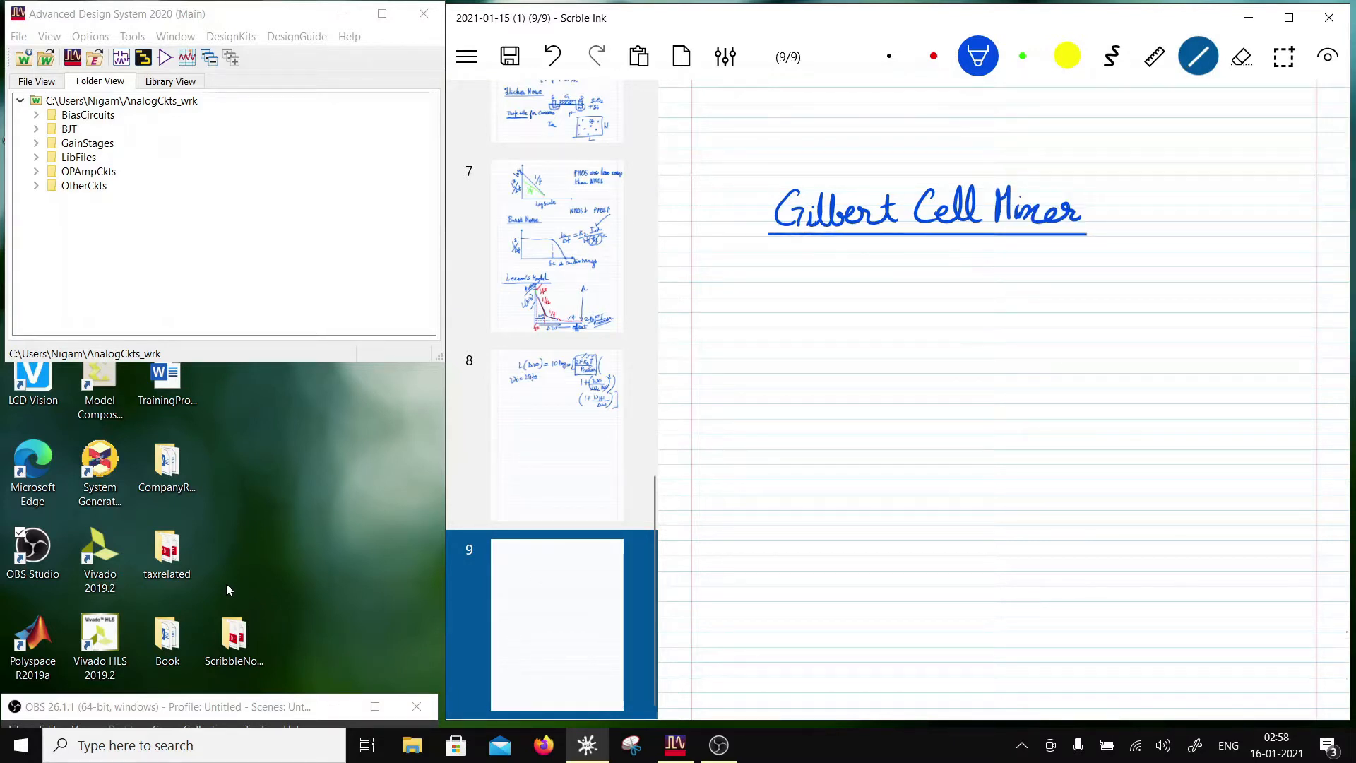
# Handwrite the black subheading "Translinear Cell" below the title and underline it with a straight line
pyautogui.click(888, 56)
pyautogui.moveTo(740, 281); pyautogui.dragTo(747, 304)
pyautogui.click(552, 56)
pyautogui.click(1112, 56)
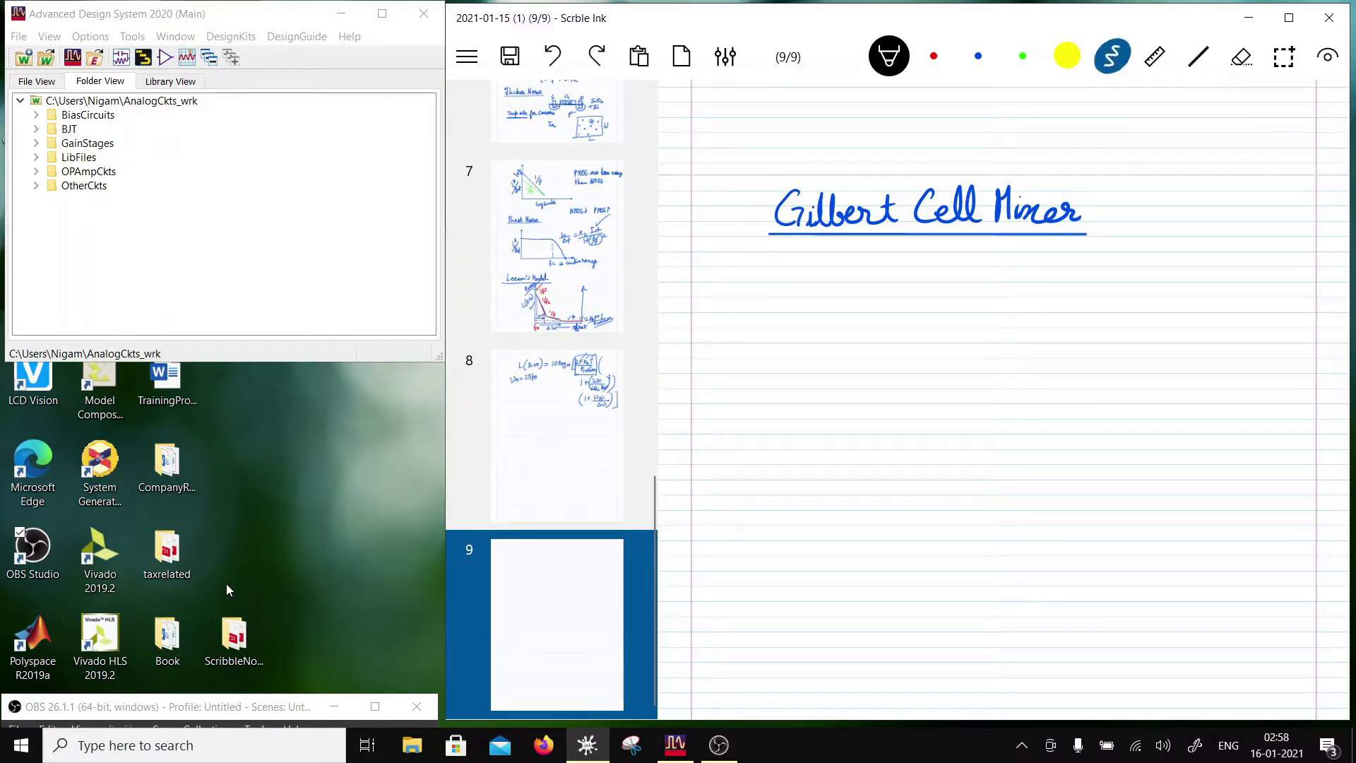
pyautogui.moveTo(745, 284)
pyautogui.mouseDown()
pyautogui.moveTo(749, 312)
pyautogui.moveTo(910, 314)
pyautogui.moveTo(950, 297)
pyautogui.moveTo(969, 311)
pyautogui.mouseUp()
pyautogui.click(1199, 57)
pyautogui.moveTo(738, 322); pyautogui.dragTo(992, 313)
# Draw freehand a source-coupled transistor pair with a grounded tail current source labelled Itail
pyautogui.click(1112, 56)
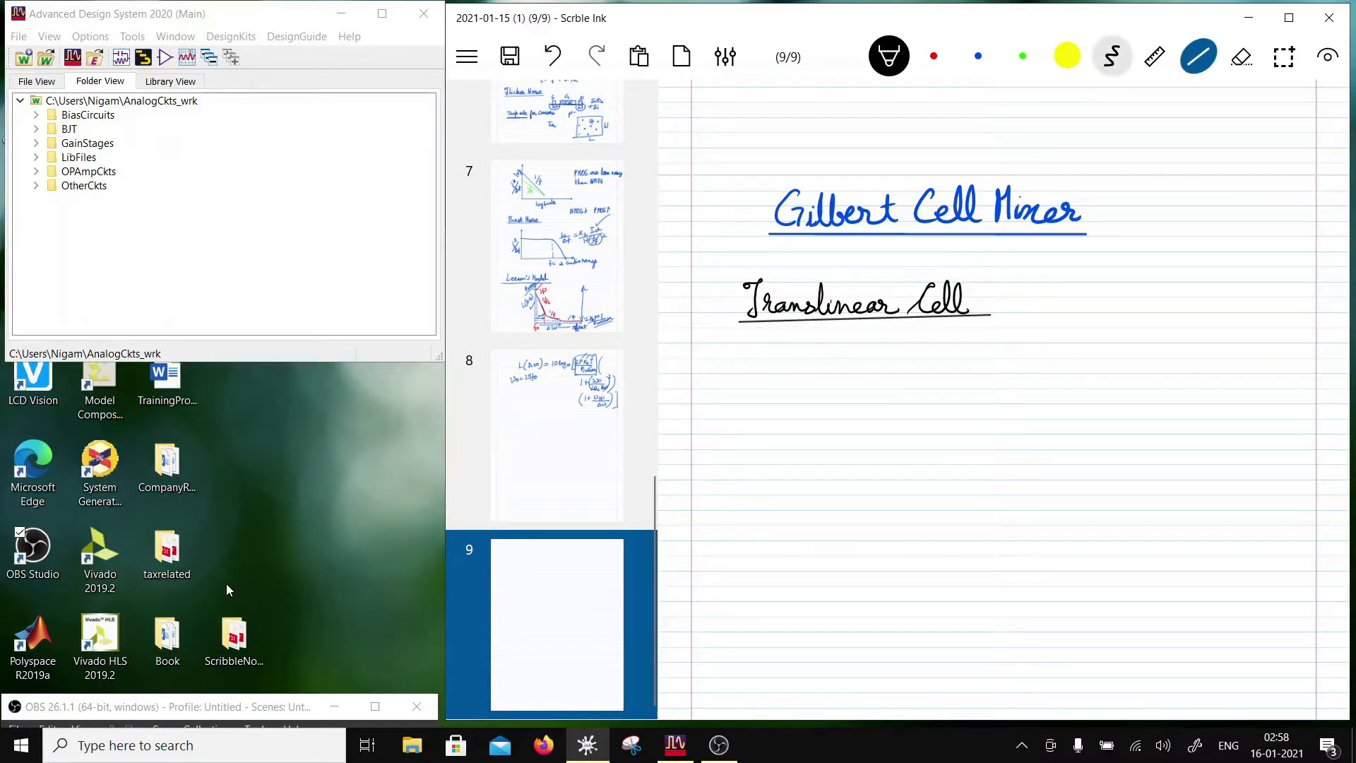
pyautogui.moveTo(877, 361)
pyautogui.mouseDown()
pyautogui.moveTo(878, 382)
pyautogui.moveTo(848, 409)
pyautogui.moveTo(873, 434)
pyautogui.mouseUp()
pyautogui.moveTo(833, 380)
pyautogui.mouseDown()
pyautogui.moveTo(832, 415)
pyautogui.moveTo(830, 397)
pyautogui.mouseUp()
pyautogui.moveTo(984, 360)
pyautogui.mouseDown()
pyautogui.moveTo(1007, 377)
pyautogui.moveTo(1005, 400)
pyautogui.moveTo(980, 418)
pyautogui.mouseUp()
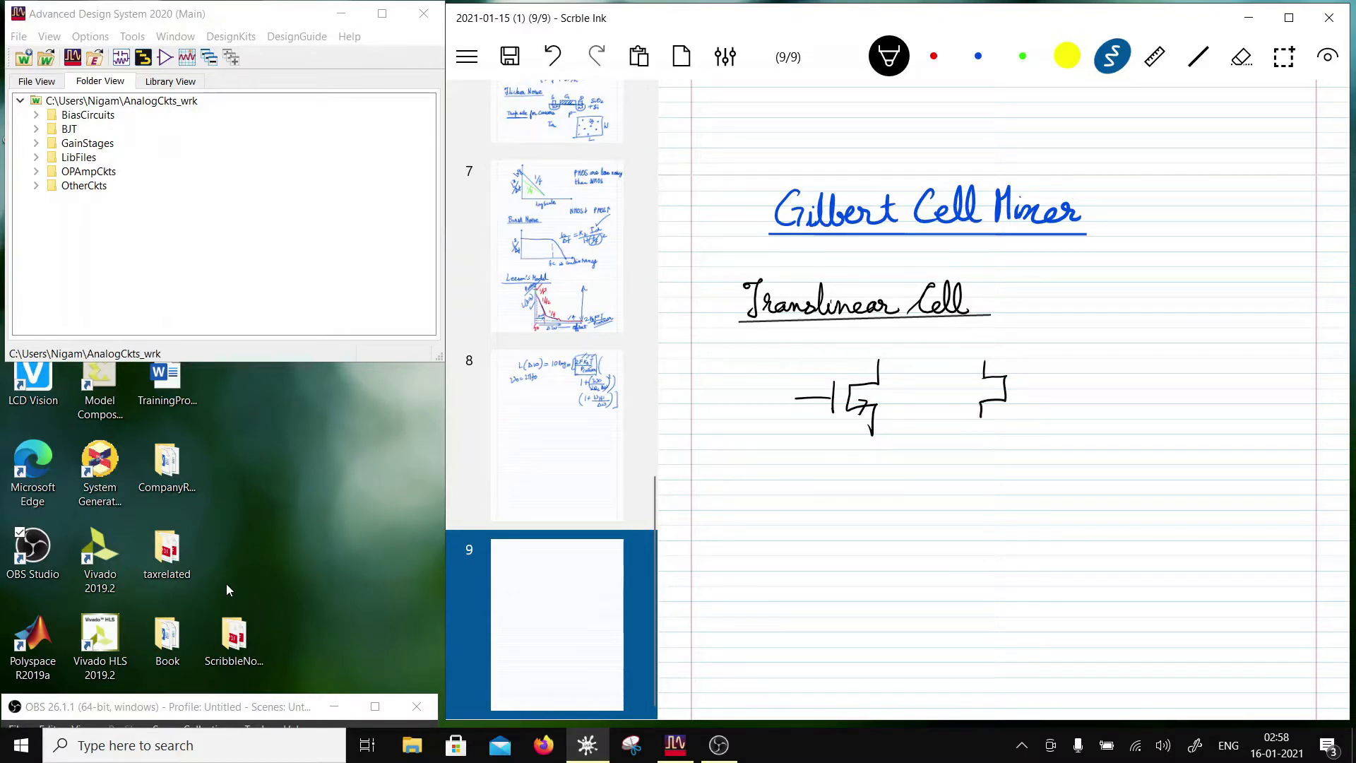
pyautogui.moveTo(1014, 376)
pyautogui.mouseDown()
pyautogui.moveTo(1013, 402)
pyautogui.moveTo(1038, 385)
pyautogui.moveTo(980, 438)
pyautogui.mouseUp()
pyautogui.moveTo(868, 436)
pyautogui.mouseDown()
pyautogui.moveTo(979, 438)
pyautogui.moveTo(928, 466)
pyautogui.moveTo(926, 539)
pyautogui.mouseUp()
pyautogui.moveTo(947, 483); pyautogui.dragTo(954, 503)
pyautogui.moveTo(943, 503)
pyautogui.mouseDown()
pyautogui.moveTo(972, 506)
pyautogui.moveTo(1001, 479)
pyautogui.moveTo(1010, 498)
pyautogui.mouseUp()
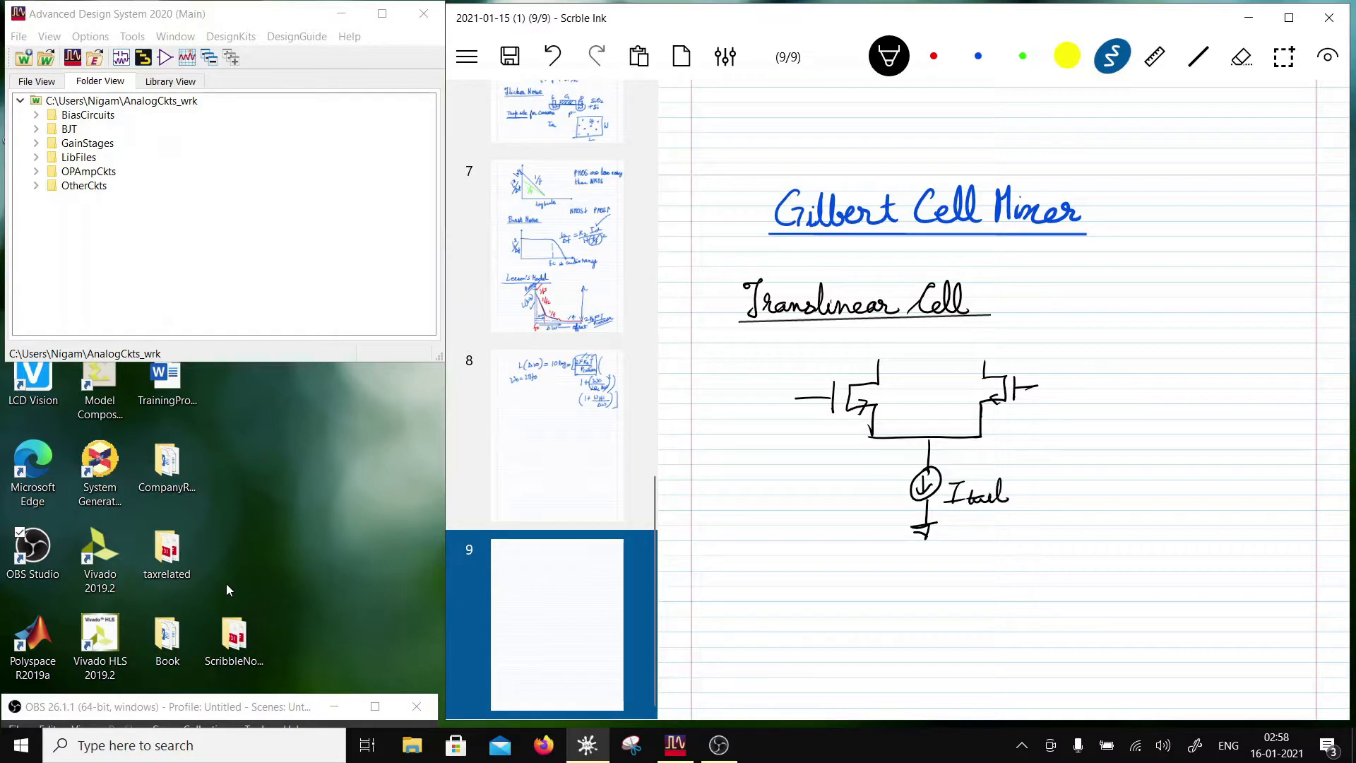
# Add drain current arrows labelled ID1 and ID2, and label the two gate inputs v1 and v2
pyautogui.moveTo(892, 345); pyautogui.dragTo(894, 364)
pyautogui.moveTo(970, 345); pyautogui.dragTo(978, 363)
pyautogui.moveTo(789, 415); pyautogui.dragTo(801, 416)
pyautogui.moveTo(805, 421); pyautogui.dragTo(807, 431)
pyautogui.moveTo(1038, 400); pyautogui.dragTo(1076, 411)
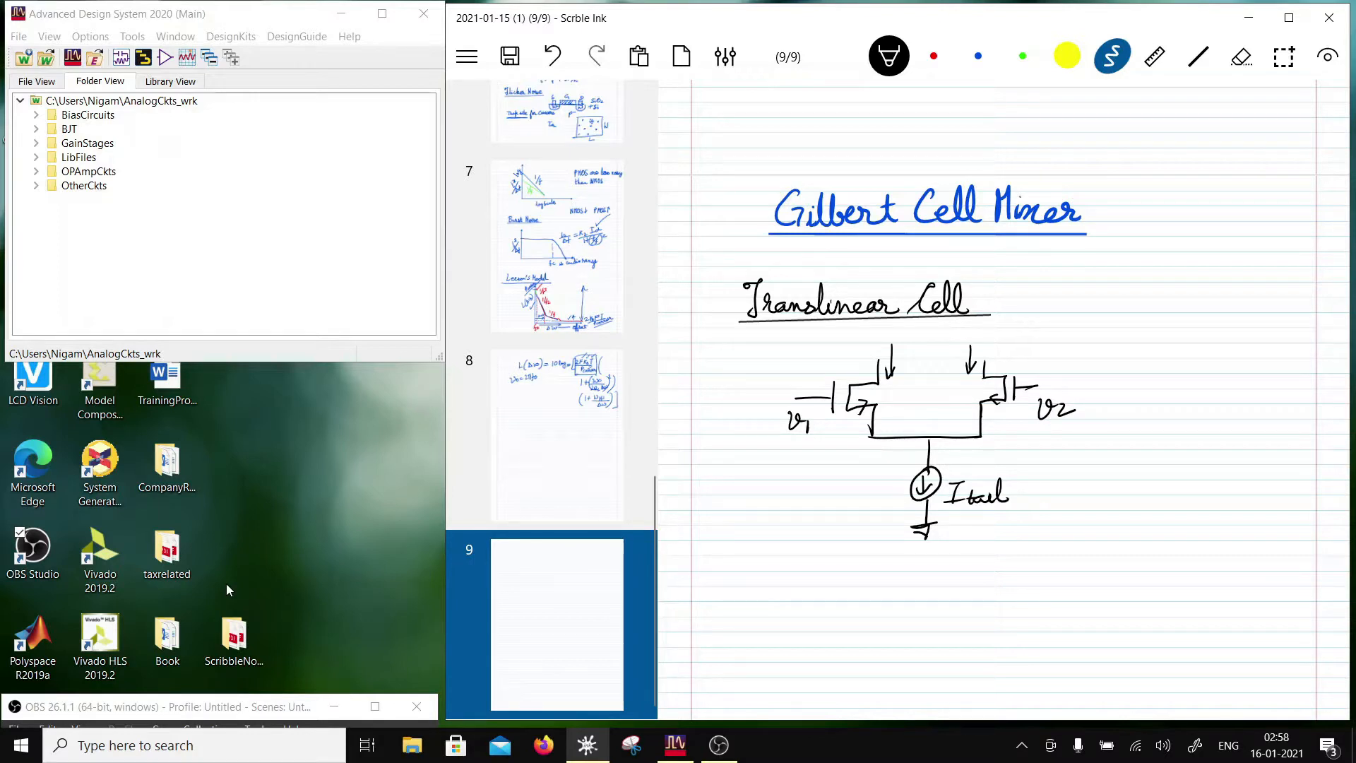
pyautogui.moveTo(901, 354); pyautogui.dragTo(903, 368)
pyautogui.moveTo(907, 359); pyautogui.dragTo(911, 369)
pyautogui.moveTo(920, 361)
pyautogui.mouseDown()
pyautogui.moveTo(921, 374)
pyautogui.moveTo(1006, 362)
pyautogui.mouseUp()
pyautogui.moveTo(1007, 353); pyautogui.dragTo(1115, 366)
# Write the equal-current relation ID1 = ID2 = ID beside the transistor pair
pyautogui.moveTo(1105, 366)
pyautogui.mouseDown()
pyautogui.moveTo(1102, 385)
pyautogui.moveTo(1114, 383)
pyautogui.mouseUp()
pyautogui.moveTo(1112, 392); pyautogui.dragTo(1151, 375)
pyautogui.moveTo(1137, 385); pyautogui.dragTo(1178, 366)
pyautogui.moveTo(1169, 367)
pyautogui.mouseDown()
pyautogui.moveTo(1158, 386)
pyautogui.moveTo(1201, 389)
pyautogui.moveTo(1219, 373)
pyautogui.mouseUp()
pyautogui.moveTo(1205, 382); pyautogui.dragTo(1220, 380)
pyautogui.moveTo(1228, 368)
pyautogui.mouseDown()
pyautogui.moveTo(1247, 361)
pyautogui.moveTo(1236, 383)
pyautogui.mouseUp()
pyautogui.moveTo(1227, 383); pyautogui.dragTo(1250, 387)
pyautogui.moveTo(1248, 375); pyautogui.dragTo(1256, 386)
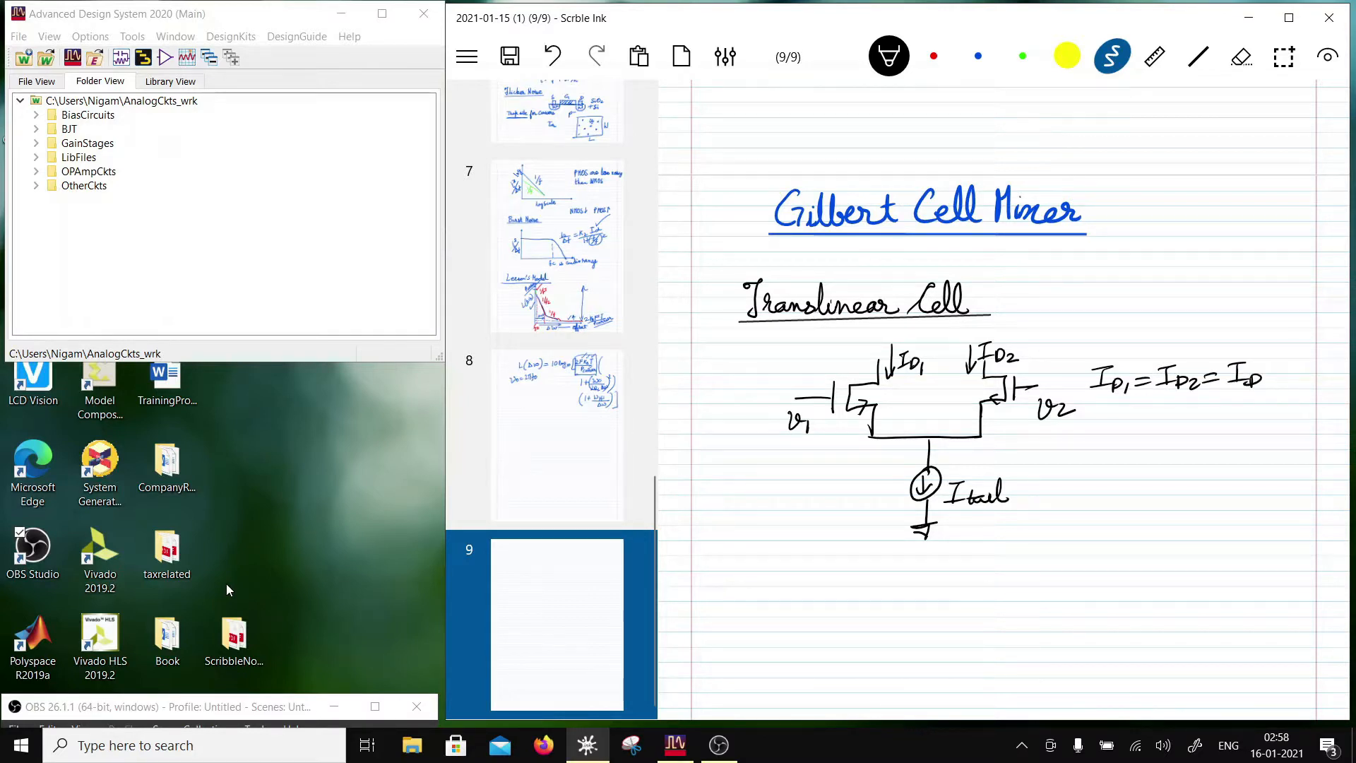
# Write (v1 − v2) beside the circuit, with ID1 ↑ and ID2 ↓ beneath it
pyautogui.scroll(-2, 1003, 396)
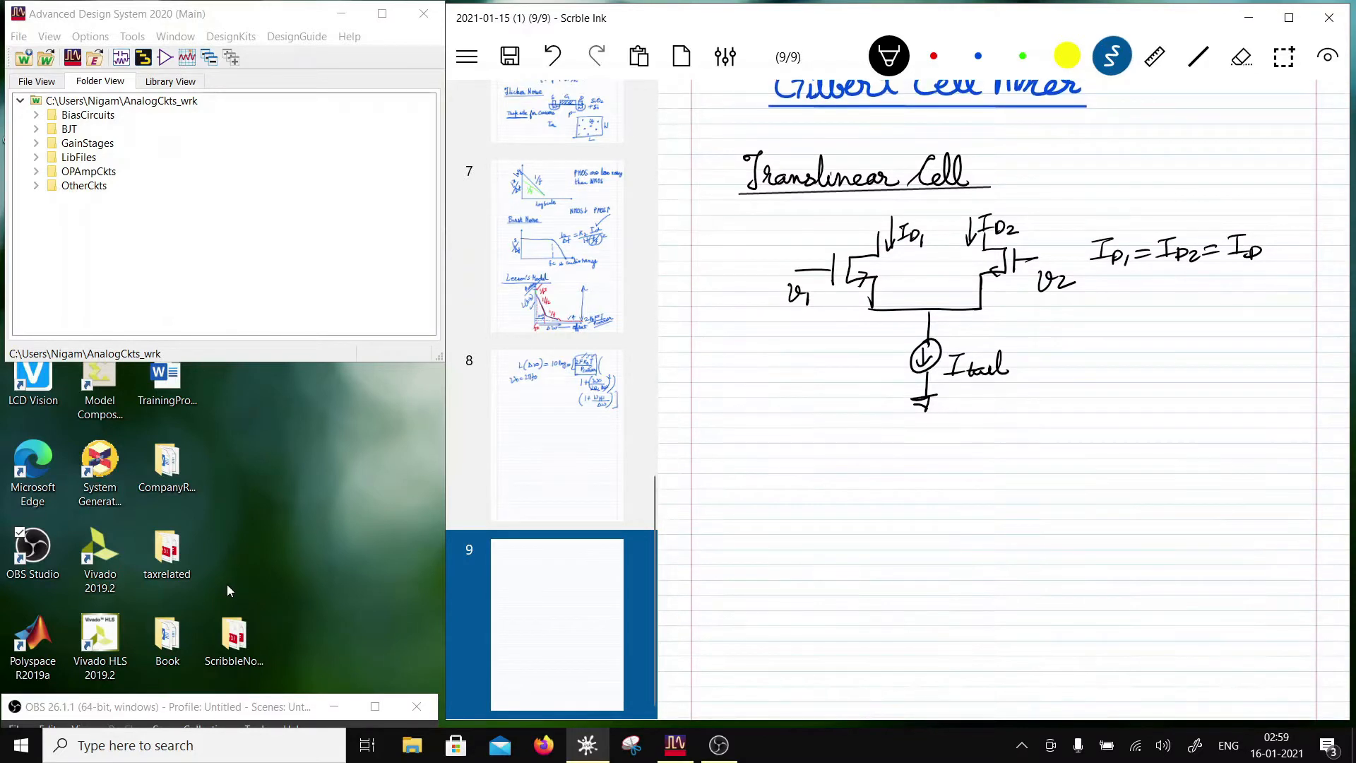
pyautogui.click(1059, 745)
pyautogui.click(1059, 745)
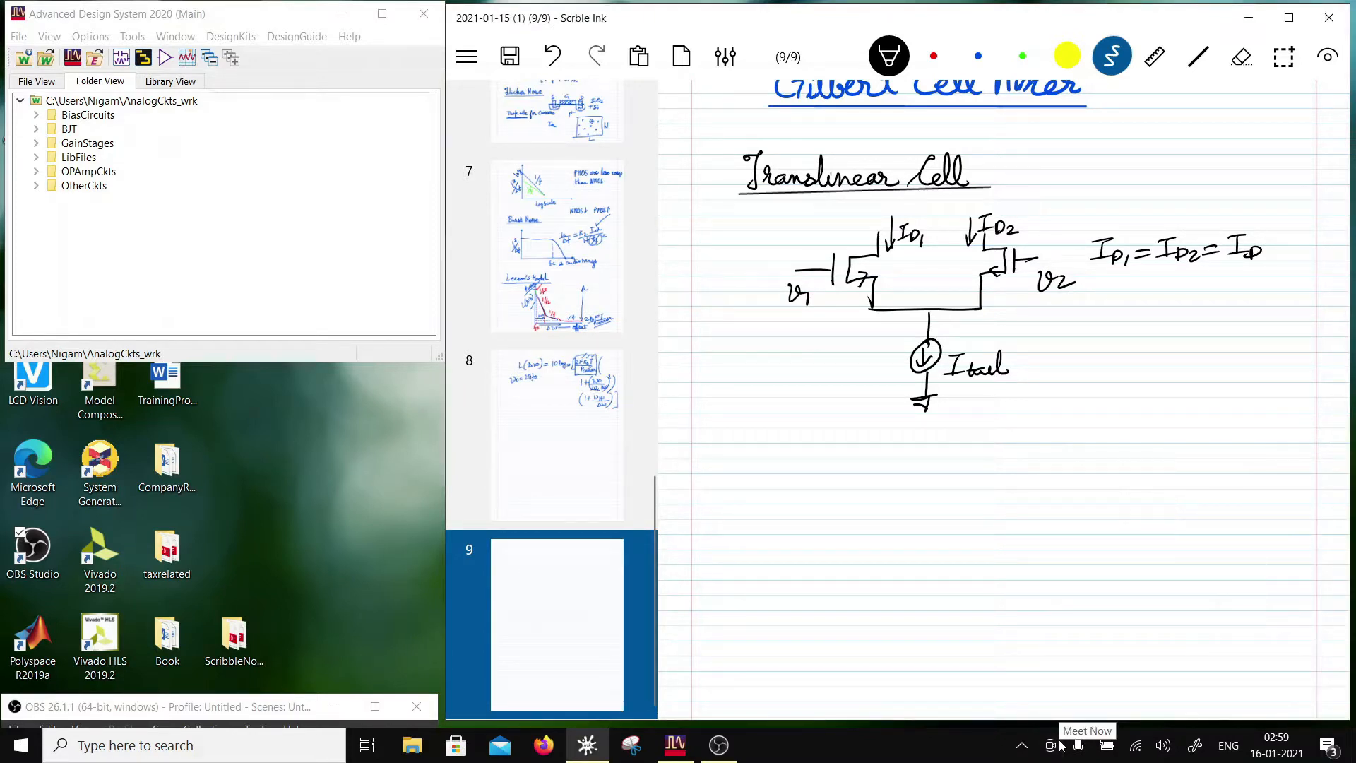
pyautogui.moveTo(1100, 312)
pyautogui.mouseDown()
pyautogui.moveTo(1121, 311)
pyautogui.moveTo(1132, 339)
pyautogui.moveTo(1193, 315)
pyautogui.moveTo(1210, 331)
pyautogui.moveTo(1207, 343)
pyautogui.moveTo(1088, 342)
pyautogui.mouseUp()
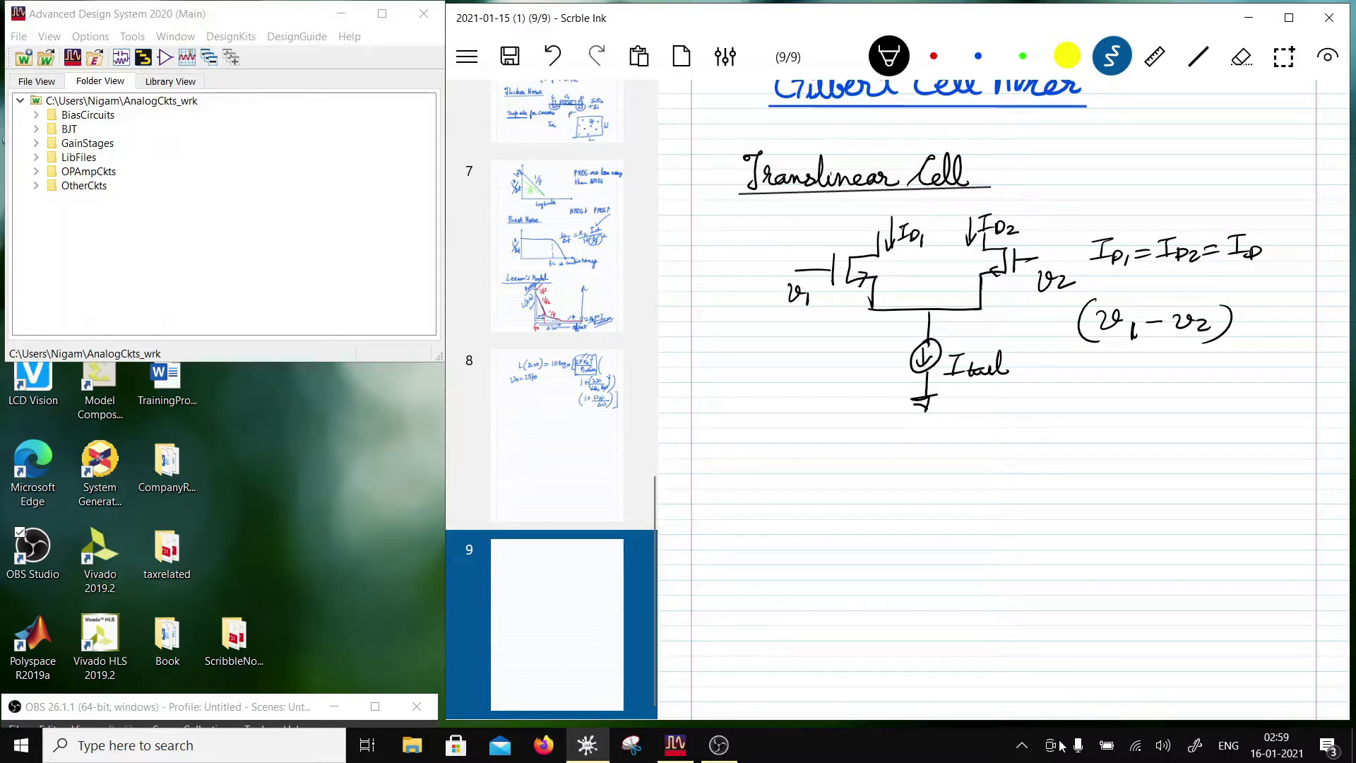
pyautogui.moveTo(1086, 361)
pyautogui.mouseDown()
pyautogui.moveTo(1114, 359)
pyautogui.moveTo(1099, 385)
pyautogui.mouseUp()
pyautogui.moveTo(1088, 386); pyautogui.dragTo(1121, 388)
pyautogui.moveTo(1121, 370)
pyautogui.mouseDown()
pyautogui.moveTo(1123, 386)
pyautogui.moveTo(1206, 384)
pyautogui.mouseUp()
pyautogui.moveTo(1193, 383); pyautogui.dragTo(1274, 367)
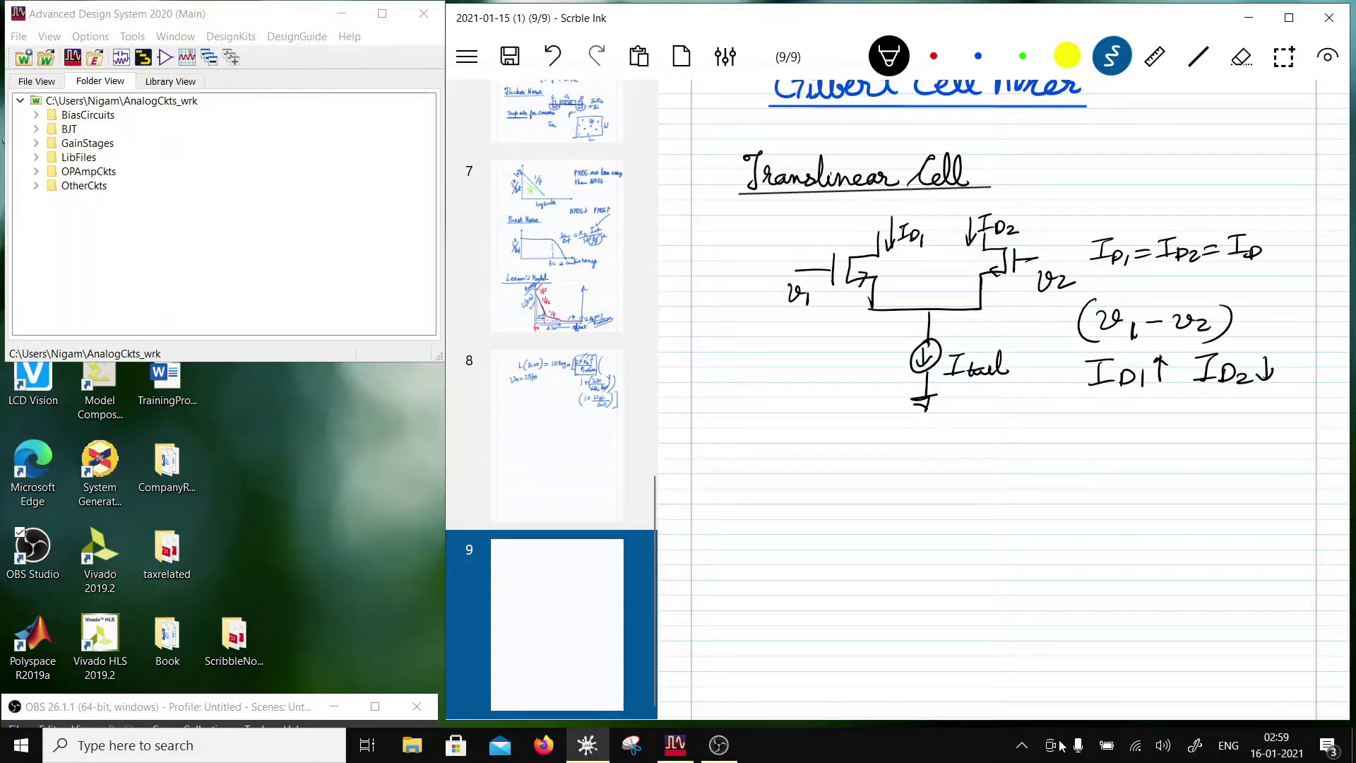
# Write the current sum ID1 + ID2 = Itail below the ID1 ↑ ID2 ↓ line
pyautogui.moveTo(1096, 410); pyautogui.dragTo(1095, 432)
pyautogui.moveTo(1085, 432); pyautogui.dragTo(1120, 438)
pyautogui.moveTo(1127, 424)
pyautogui.mouseDown()
pyautogui.moveTo(1128, 437)
pyautogui.moveTo(1160, 422)
pyautogui.mouseUp()
pyautogui.moveTo(1168, 412); pyautogui.dragTo(1191, 410)
pyautogui.moveTo(1178, 412); pyautogui.dragTo(1186, 428)
pyautogui.moveTo(1188, 421); pyautogui.dragTo(1191, 438)
pyautogui.moveTo(1198, 430)
pyautogui.mouseDown()
pyautogui.moveTo(1215, 439)
pyautogui.moveTo(1233, 421)
pyautogui.mouseUp()
pyautogui.moveTo(1217, 431); pyautogui.dragTo(1267, 404)
pyautogui.moveTo(1255, 407)
pyautogui.mouseDown()
pyautogui.moveTo(1251, 427)
pyautogui.moveTo(1271, 435)
pyautogui.mouseUp()
pyautogui.moveTo(1275, 428); pyautogui.dragTo(1309, 431)
pyautogui.moveTo(1323, 428); pyautogui.dragTo(1323, 430)
# Put the condition v1 > v2 before ID1 ↑ and write v2 > v1, ID1 ↓, ID2 ↑ below the current sum
pyautogui.scroll(-2, 1003, 396)
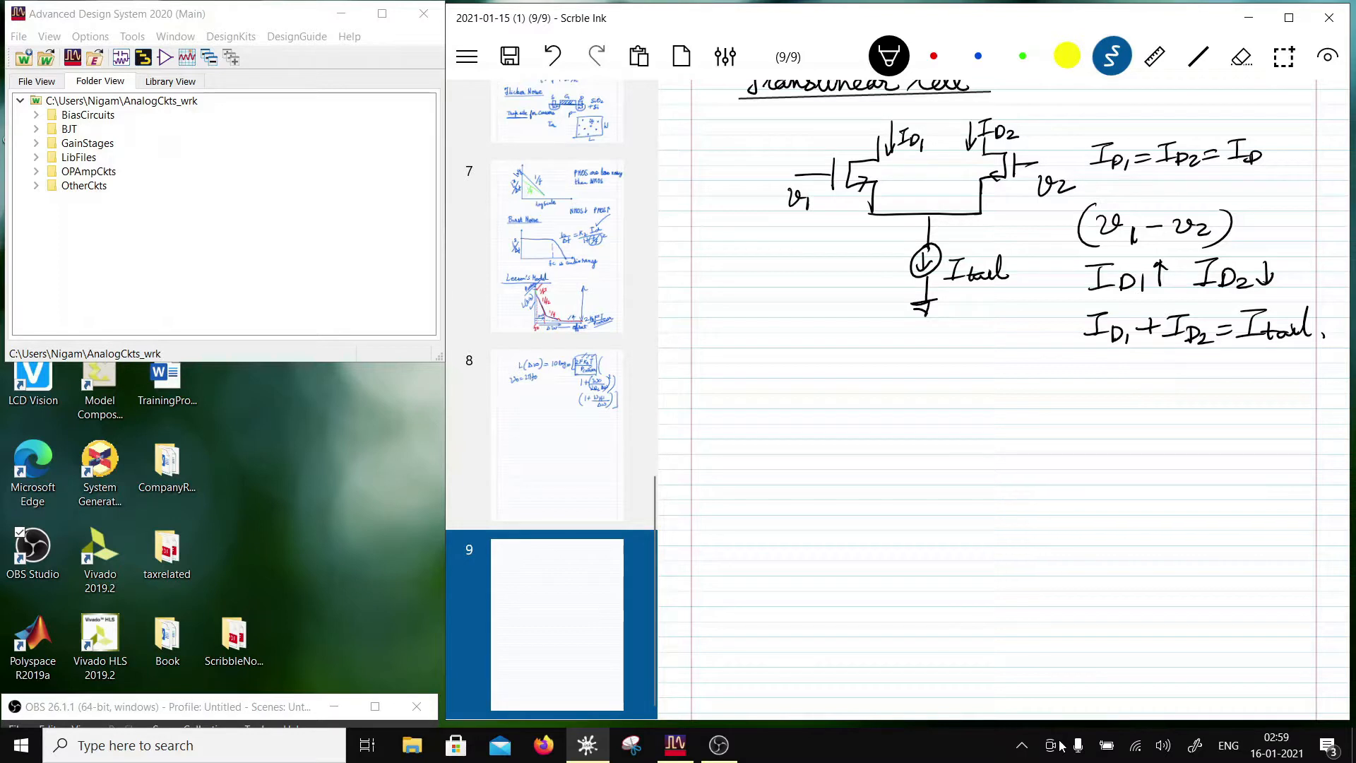
pyautogui.moveTo(1026, 276)
pyautogui.mouseDown()
pyautogui.moveTo(1042, 292)
pyautogui.moveTo(1068, 274)
pyautogui.moveTo(1085, 290)
pyautogui.mouseUp()
pyautogui.moveTo(1023, 364)
pyautogui.mouseDown()
pyautogui.moveTo(1042, 363)
pyautogui.moveTo(1058, 385)
pyautogui.moveTo(1152, 362)
pyautogui.moveTo(1133, 379)
pyautogui.mouseUp()
pyautogui.moveTo(1122, 382); pyautogui.dragTo(1182, 386)
pyautogui.moveTo(1175, 376); pyautogui.dragTo(1231, 356)
pyautogui.moveTo(1221, 359); pyautogui.dragTo(1218, 378)
pyautogui.moveTo(1208, 379)
pyautogui.mouseDown()
pyautogui.moveTo(1255, 385)
pyautogui.moveTo(1269, 351)
pyautogui.mouseUp()
pyautogui.moveTo(1258, 365)
pyautogui.mouseDown()
pyautogui.moveTo(1277, 355)
pyautogui.moveTo(1290, 371)
pyautogui.mouseUp()
pyautogui.click(1305, 369)
# Start the ID1 equation below the circuit with the factor (μnCox / 2)(W / L)
pyautogui.scroll(2, 1003, 396)
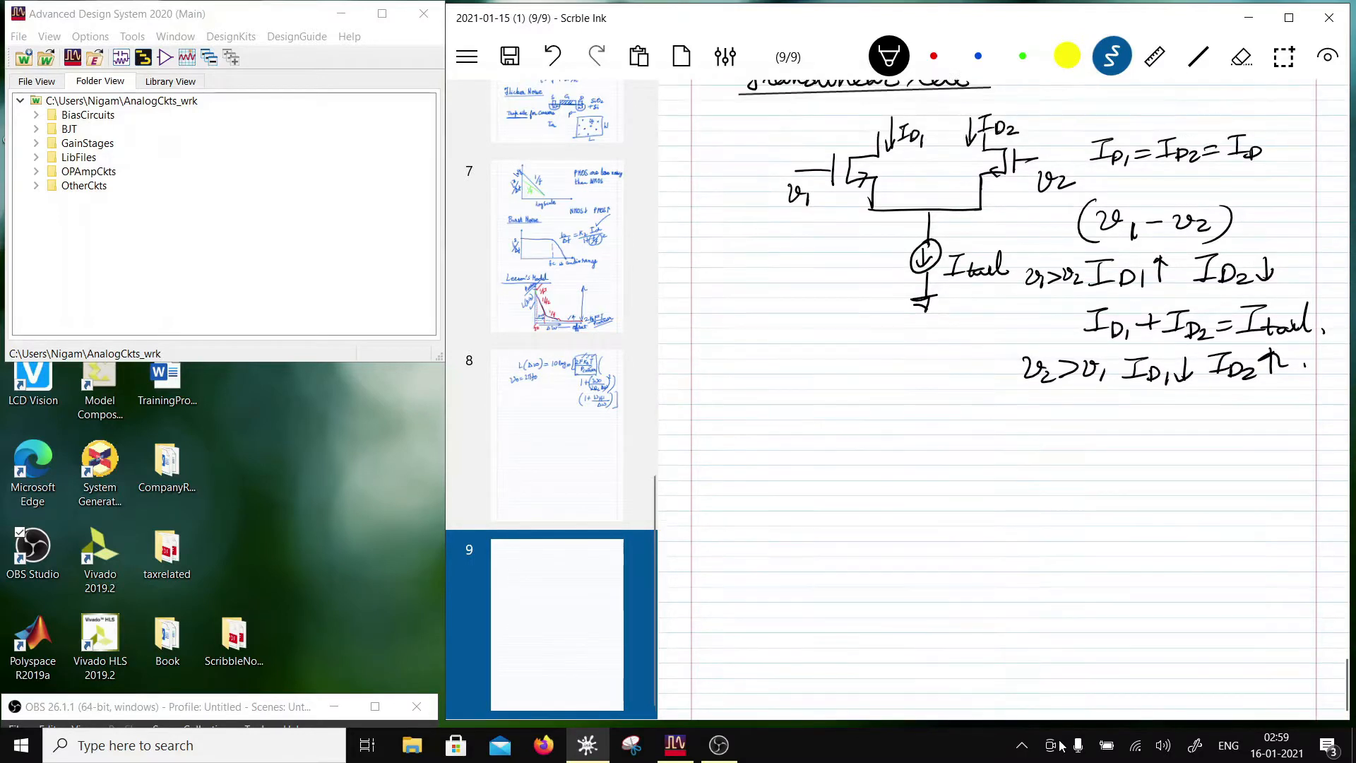
pyautogui.scroll(-2, 1003, 395)
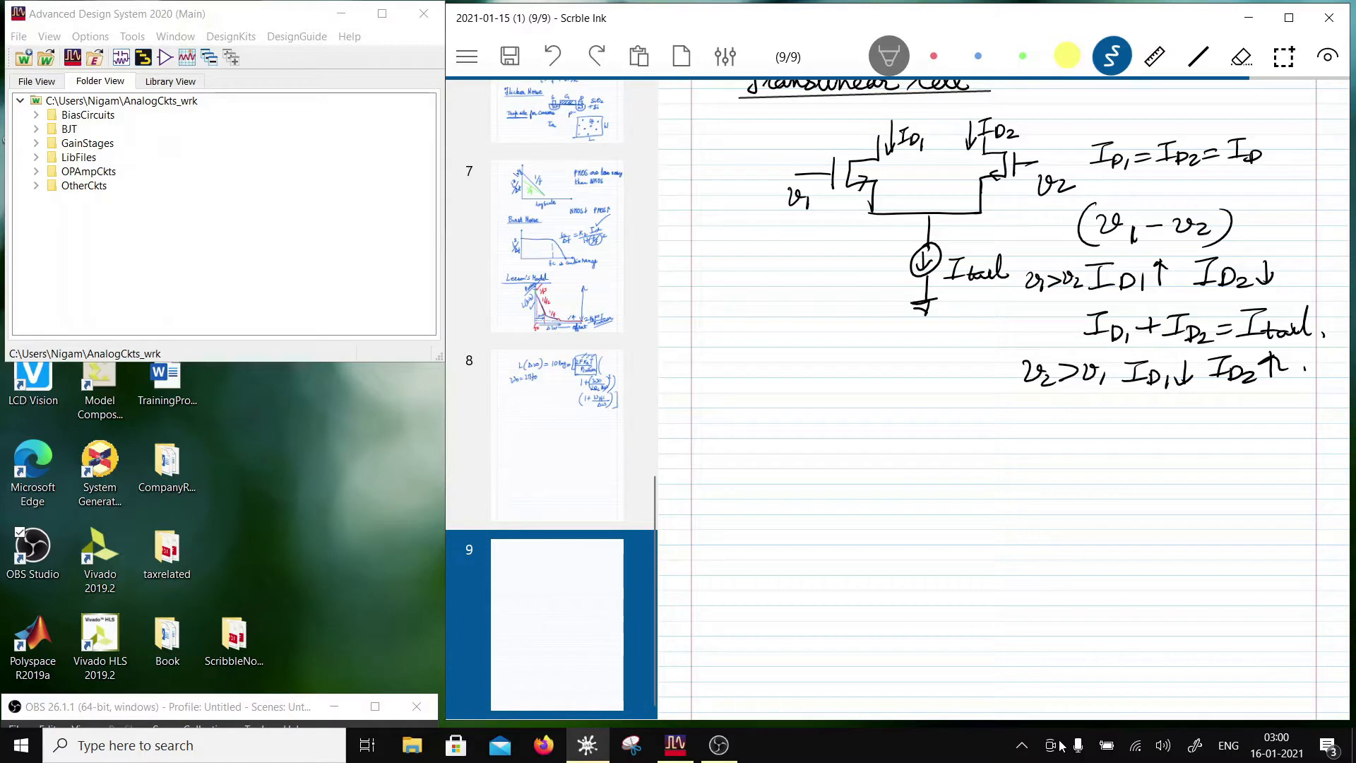
pyautogui.moveTo(735, 424); pyautogui.dragTo(774, 452)
pyautogui.moveTo(777, 442)
pyautogui.mouseDown()
pyautogui.moveTo(780, 457)
pyautogui.moveTo(805, 439)
pyautogui.mouseUp()
pyautogui.moveTo(792, 449); pyautogui.dragTo(890, 439)
pyautogui.moveTo(898, 437)
pyautogui.mouseDown()
pyautogui.moveTo(911, 447)
pyautogui.moveTo(897, 453)
pyautogui.mouseUp()
pyautogui.moveTo(824, 459)
pyautogui.mouseDown()
pyautogui.moveTo(907, 456)
pyautogui.moveTo(886, 479)
pyautogui.mouseUp()
pyautogui.moveTo(920, 431)
pyautogui.mouseDown()
pyautogui.moveTo(934, 457)
pyautogui.moveTo(940, 427)
pyautogui.mouseUp()
pyautogui.moveTo(914, 464)
pyautogui.mouseDown()
pyautogui.moveTo(949, 461)
pyautogui.moveTo(938, 483)
pyautogui.mouseUp()
# Label both transistors of the pair with the size ratio W/L
pyautogui.moveTo(887, 166); pyautogui.dragTo(898, 177)
pyautogui.moveTo(897, 176)
pyautogui.mouseDown()
pyautogui.moveTo(902, 158)
pyautogui.moveTo(888, 192)
pyautogui.mouseUp()
pyautogui.moveTo(897, 180)
pyautogui.mouseDown()
pyautogui.moveTo(901, 194)
pyautogui.moveTo(961, 174)
pyautogui.moveTo(963, 157)
pyautogui.mouseUp()
pyautogui.moveTo(977, 162)
pyautogui.mouseDown()
pyautogui.moveTo(951, 190)
pyautogui.moveTo(973, 190)
pyautogui.mouseUp()
# Continue the ID1 equation with a square root containing Itail
pyautogui.moveTo(987, 419)
pyautogui.mouseDown()
pyautogui.moveTo(962, 458)
pyautogui.moveTo(973, 480)
pyautogui.moveTo(1003, 423)
pyautogui.moveTo(1104, 419)
pyautogui.mouseUp()
pyautogui.moveTo(1020, 434); pyautogui.dragTo(1026, 452)
pyautogui.moveTo(1015, 452); pyautogui.dragTo(1069, 431)
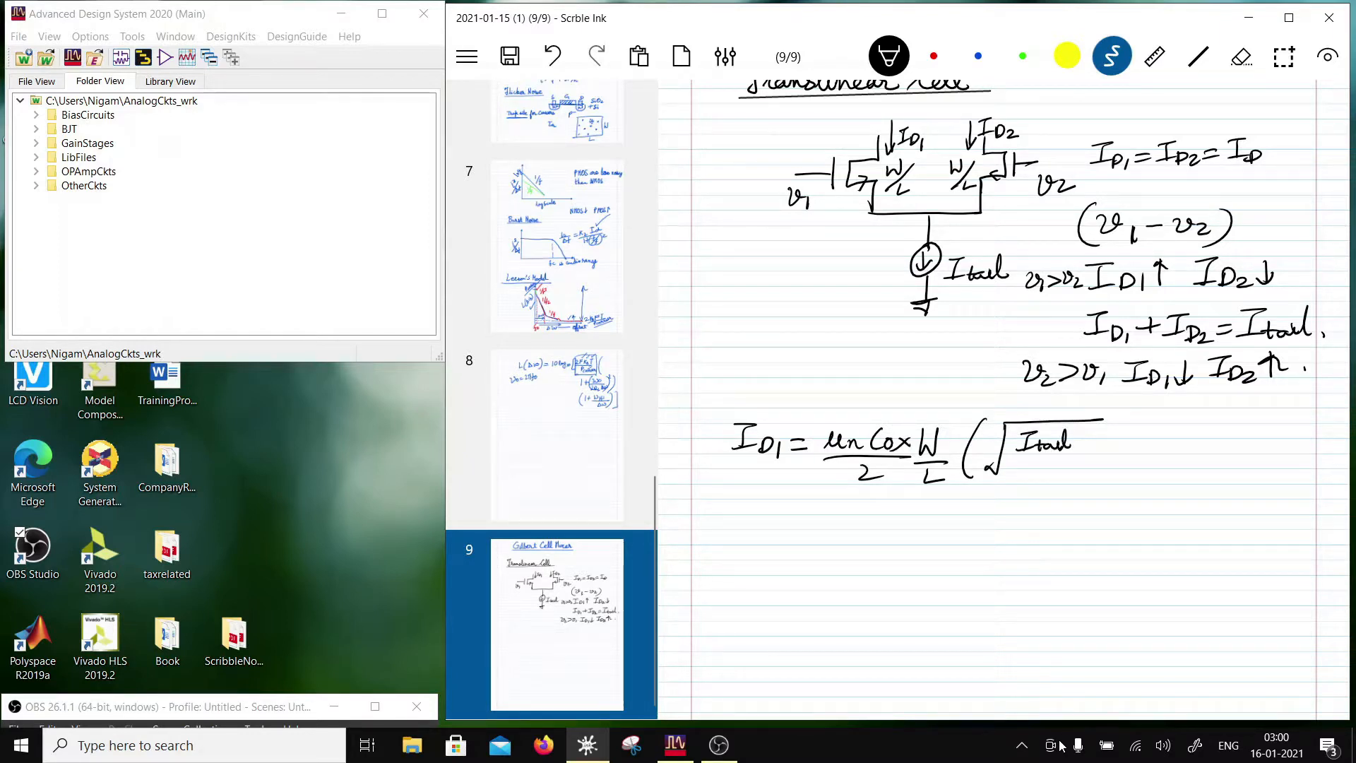
# Write the balanced case v1 = v2 with ID1 = ID2 = ID = Itail / 2 under the circuit
pyautogui.moveTo(714, 292)
pyautogui.mouseDown()
pyautogui.moveTo(720, 317)
pyautogui.moveTo(735, 300)
pyautogui.mouseUp()
pyautogui.moveTo(738, 309)
pyautogui.mouseDown()
pyautogui.moveTo(736, 325)
pyautogui.moveTo(775, 308)
pyautogui.mouseUp()
pyautogui.moveTo(774, 303); pyautogui.dragTo(783, 305)
pyautogui.moveTo(714, 333); pyautogui.dragTo(735, 332)
pyautogui.moveTo(724, 334)
pyautogui.mouseDown()
pyautogui.moveTo(723, 356)
pyautogui.moveTo(742, 359)
pyautogui.mouseUp()
pyautogui.moveTo(748, 351); pyautogui.dragTo(771, 342)
pyautogui.moveTo(759, 353); pyautogui.dragTo(793, 333)
pyautogui.moveTo(785, 335)
pyautogui.mouseDown()
pyautogui.moveTo(781, 357)
pyautogui.moveTo(813, 361)
pyautogui.moveTo(828, 340)
pyautogui.mouseUp()
pyautogui.moveTo(815, 351); pyautogui.dragTo(855, 327)
pyautogui.moveTo(846, 329); pyautogui.dragTo(843, 351)
pyautogui.moveTo(837, 352); pyautogui.dragTo(891, 341)
pyautogui.moveTo(876, 351); pyautogui.dragTo(917, 324)
pyautogui.moveTo(908, 326)
pyautogui.mouseDown()
pyautogui.moveTo(907, 349)
pyautogui.moveTo(943, 353)
pyautogui.mouseUp()
pyautogui.moveTo(938, 343); pyautogui.dragTo(958, 357)
pyautogui.moveTo(917, 367); pyautogui.dragTo(948, 379)
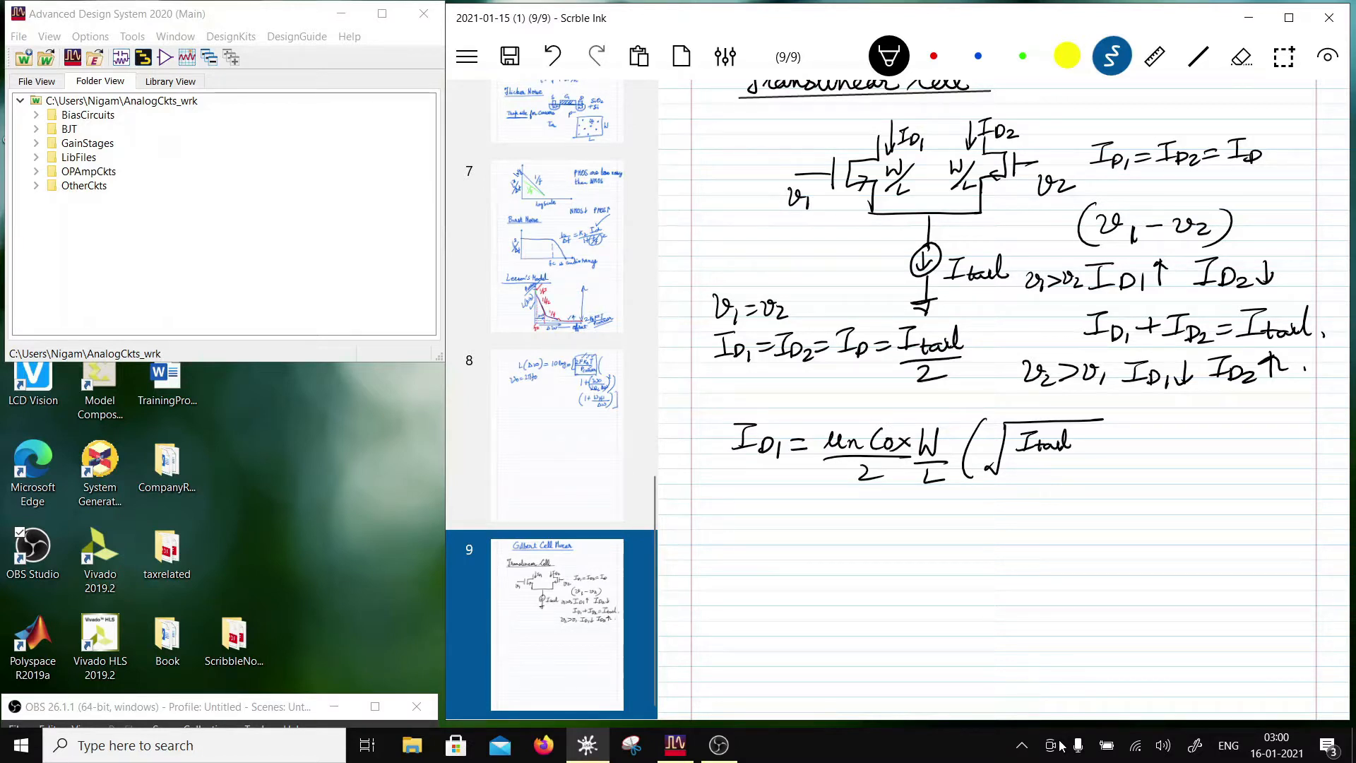
# Put a denominator starting with 2 under Itail in the root and circle the (μnCox / 2)(W / L) factor
pyautogui.moveTo(1010, 462)
pyautogui.mouseDown()
pyautogui.moveTo(1071, 460)
pyautogui.moveTo(1038, 481)
pyautogui.moveTo(1044, 465)
pyautogui.mouseUp()
pyautogui.moveTo(931, 414)
pyautogui.mouseDown()
pyautogui.moveTo(824, 472)
pyautogui.moveTo(938, 410)
pyautogui.moveTo(891, 407)
pyautogui.mouseUp()
pyautogui.click(1061, 745)
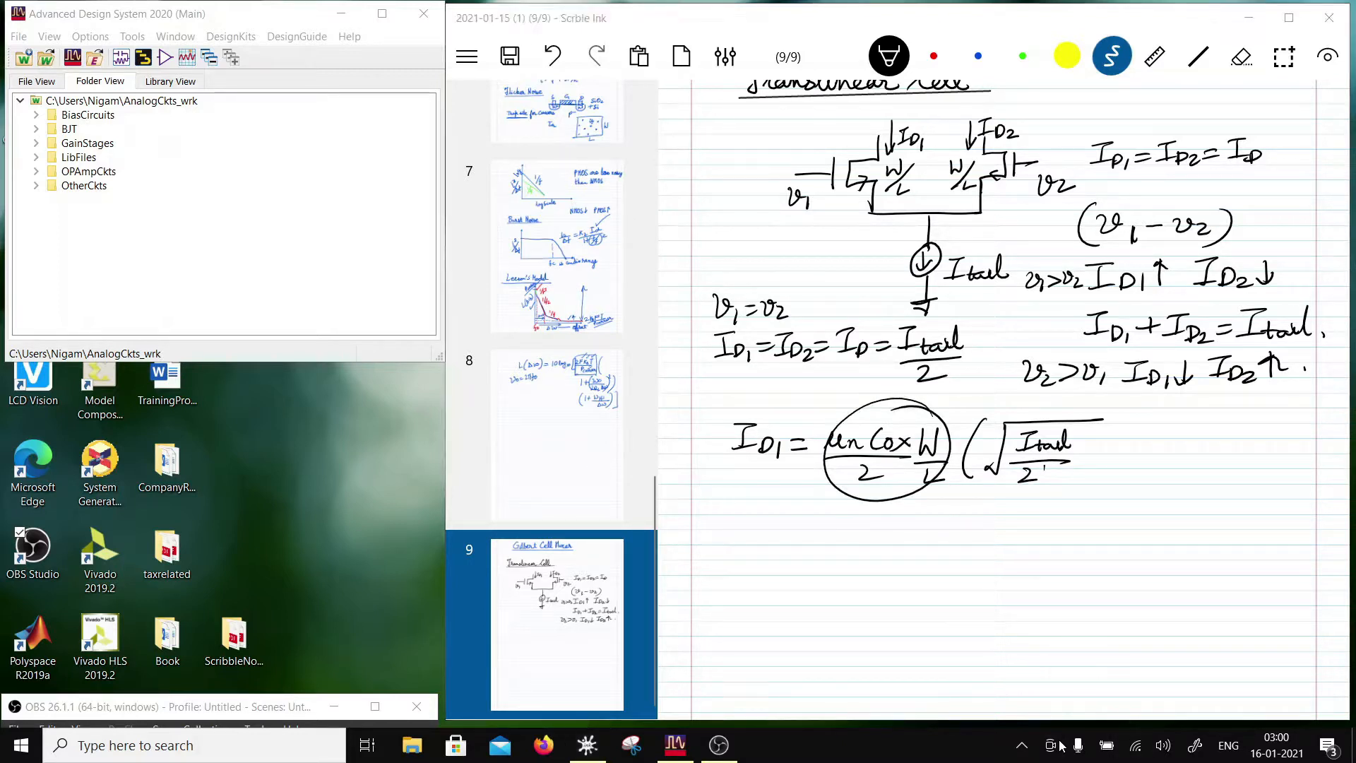
# Erase the circled factor in the ID1 equation and write k in its place
pyautogui.click(1242, 57)
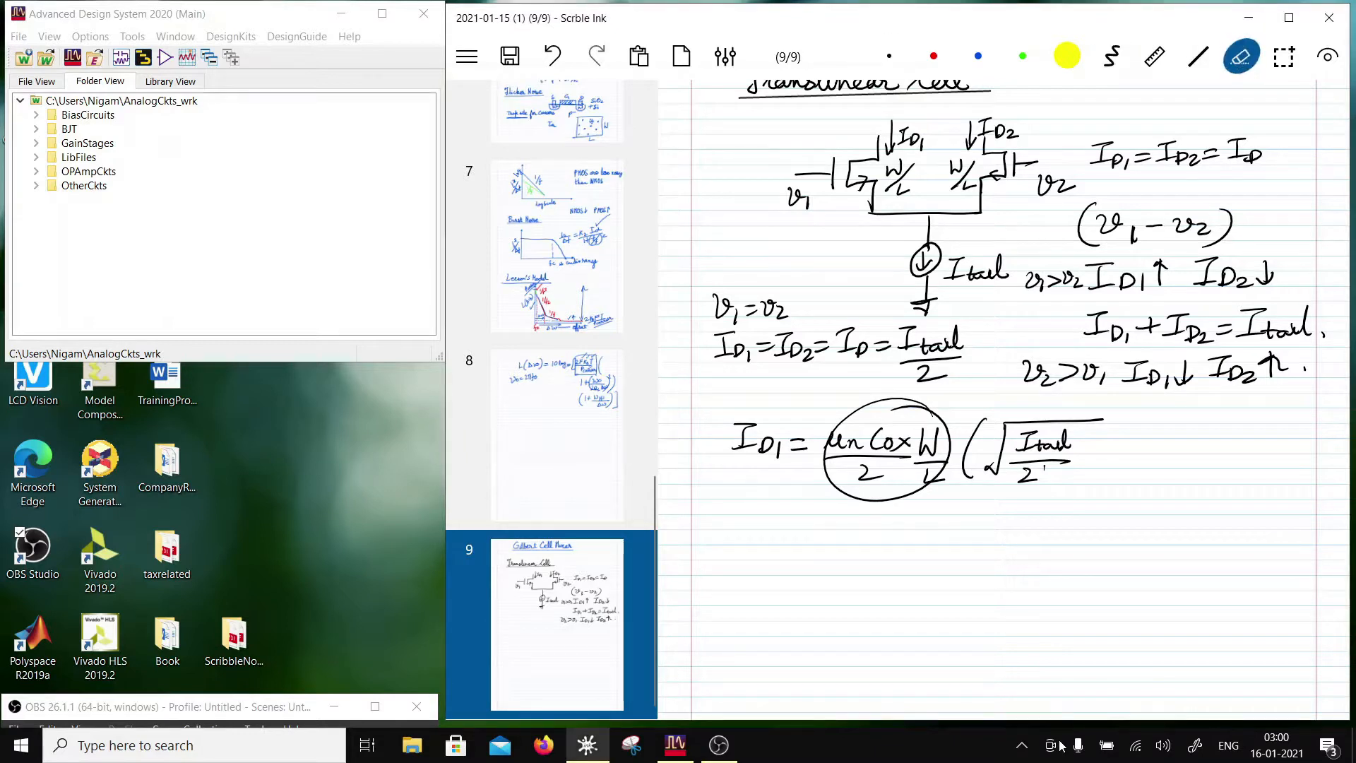
pyautogui.moveTo(853, 461)
pyautogui.mouseDown()
pyautogui.moveTo(886, 397)
pyautogui.moveTo(885, 443)
pyautogui.moveTo(921, 480)
pyautogui.mouseUp()
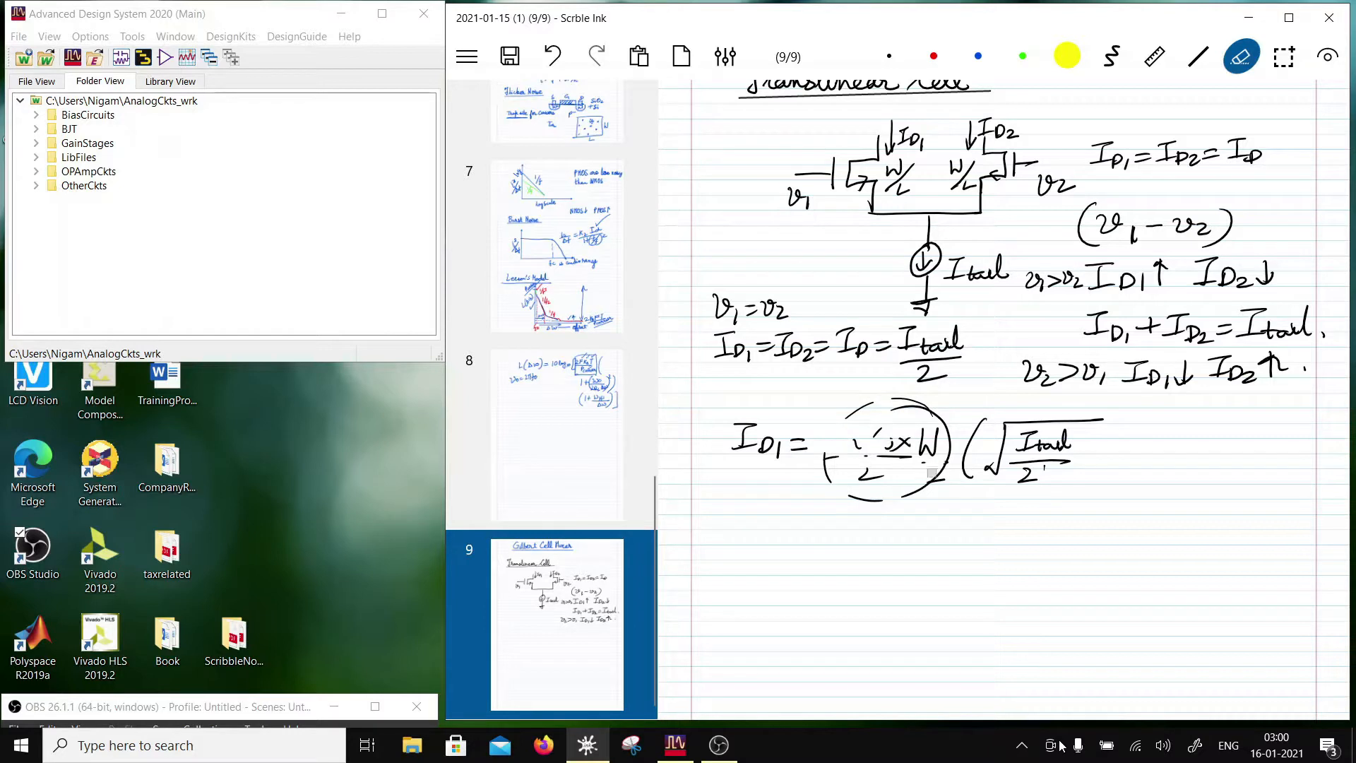
pyautogui.click(1241, 56)
pyautogui.click(1241, 57)
pyautogui.moveTo(880, 473)
pyautogui.mouseDown()
pyautogui.moveTo(918, 457)
pyautogui.moveTo(902, 475)
pyautogui.moveTo(824, 469)
pyautogui.moveTo(859, 441)
pyautogui.mouseUp()
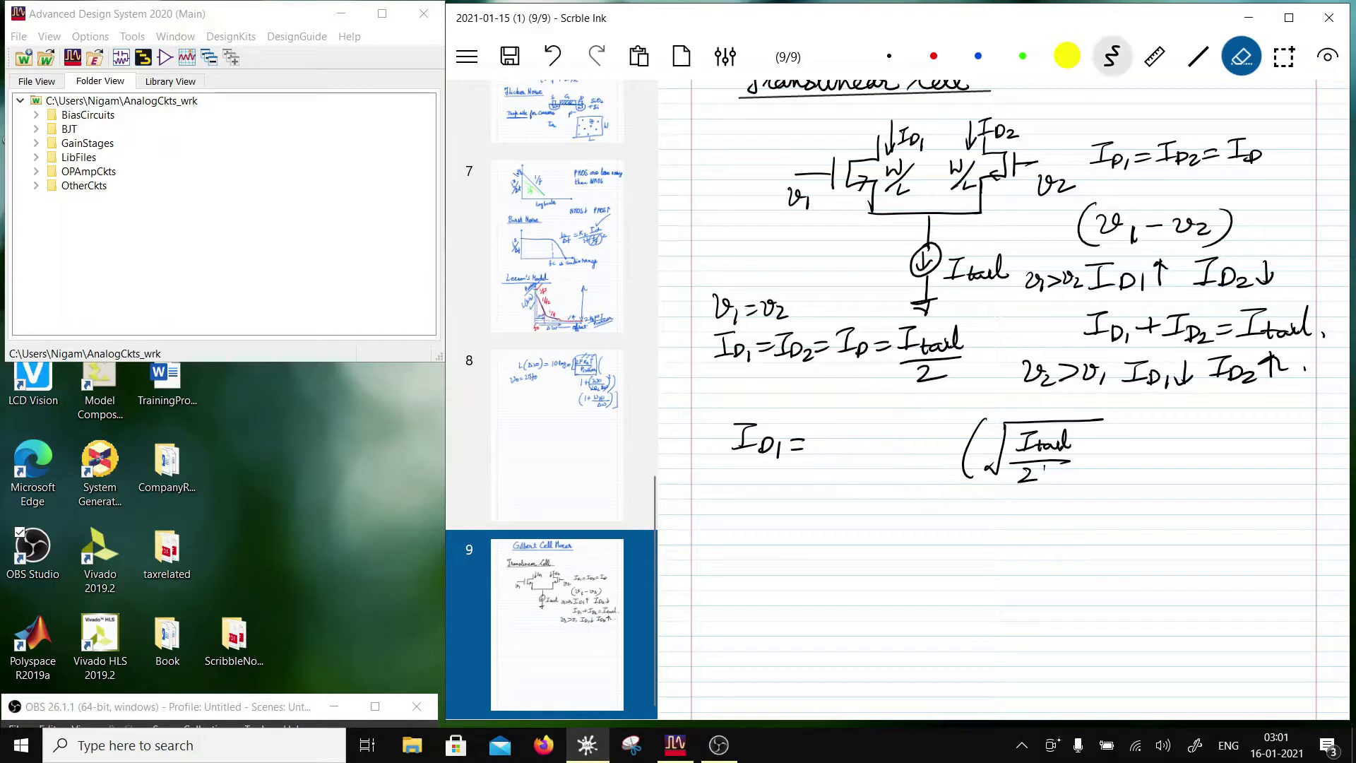
pyautogui.click(1111, 57)
pyautogui.moveTo(905, 429); pyautogui.dragTo(930, 457)
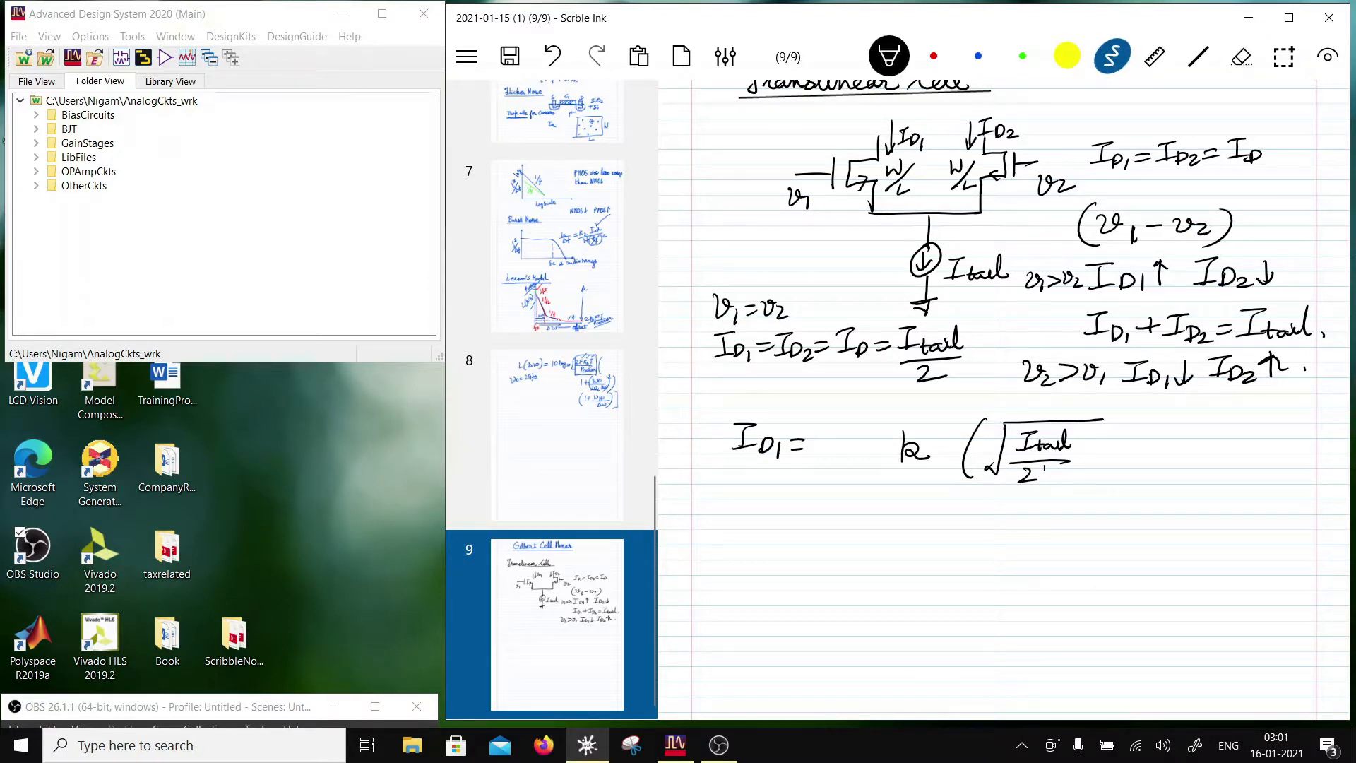
# Write the definition k = (μnCox / 2)(W / L) below the ID1 equation
pyautogui.moveTo(755, 500); pyautogui.dragTo(754, 538)
pyautogui.moveTo(757, 526); pyautogui.dragTo(796, 527)
pyautogui.moveTo(782, 534); pyautogui.dragTo(866, 534)
pyautogui.moveTo(880, 519); pyautogui.dragTo(896, 530)
pyautogui.moveTo(896, 519)
pyautogui.mouseDown()
pyautogui.moveTo(887, 531)
pyautogui.moveTo(901, 535)
pyautogui.moveTo(873, 558)
pyautogui.moveTo(932, 508)
pyautogui.moveTo(944, 539)
pyautogui.mouseUp()
pyautogui.moveTo(913, 552); pyautogui.dragTo(936, 559)
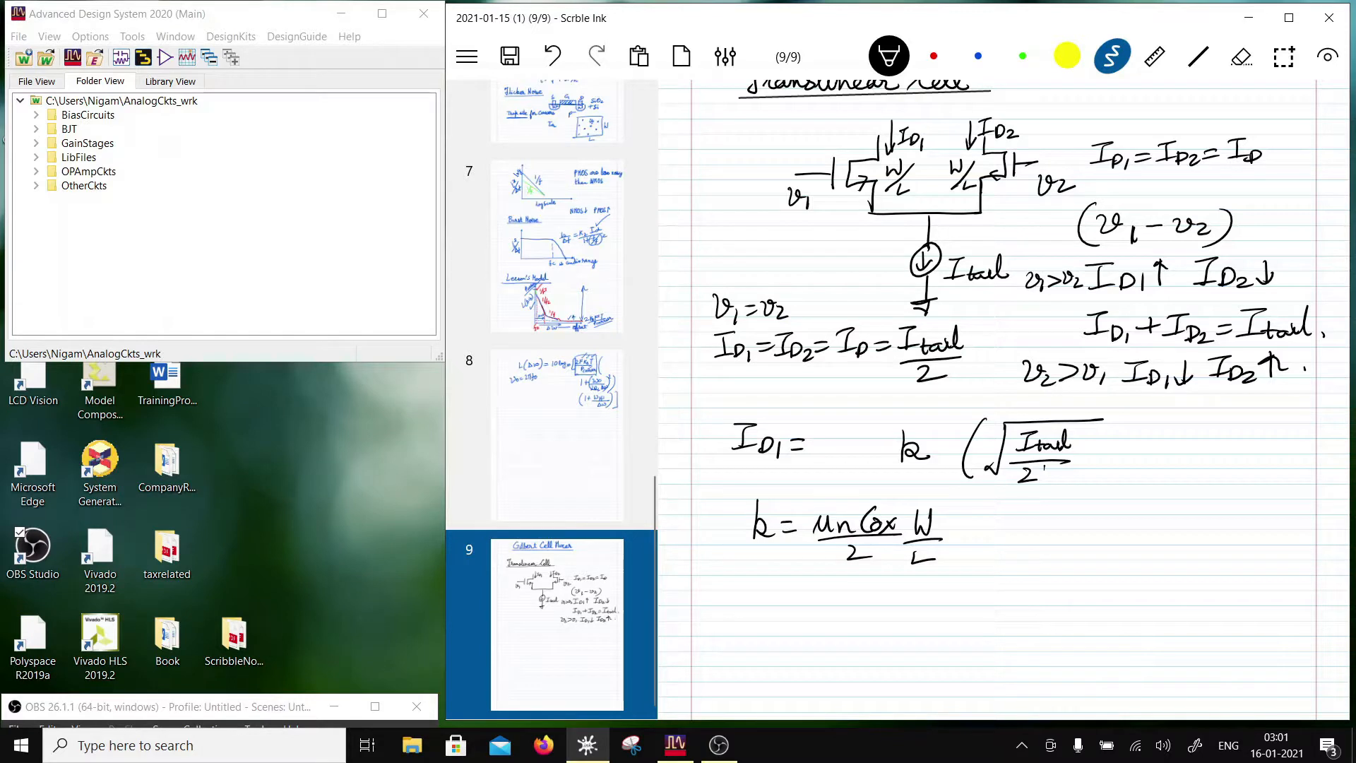
# Complete the ID1 equation with denominator 2K, − vi²/4 under the root, − vi/2, and the bracket squared
pyautogui.moveTo(1043, 465)
pyautogui.mouseDown()
pyautogui.moveTo(1042, 487)
pyautogui.moveTo(1060, 485)
pyautogui.moveTo(1098, 451)
pyautogui.mouseUp()
pyautogui.moveTo(1105, 434)
pyautogui.mouseDown()
pyautogui.moveTo(1119, 450)
pyautogui.moveTo(1128, 431)
pyautogui.mouseUp()
pyautogui.moveTo(1131, 442)
pyautogui.mouseDown()
pyautogui.moveTo(1134, 454)
pyautogui.moveTo(1164, 415)
pyautogui.mouseUp()
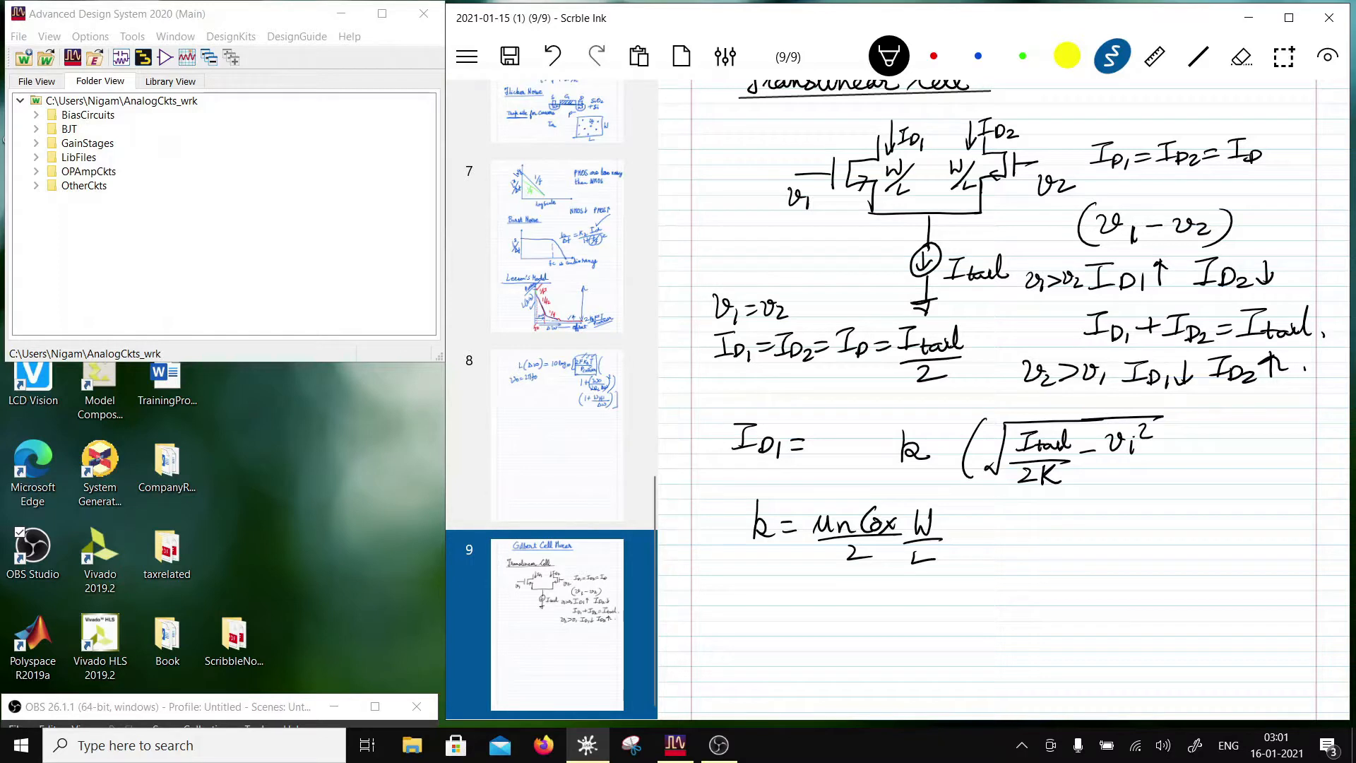
pyautogui.moveTo(1101, 460)
pyautogui.mouseDown()
pyautogui.moveTo(1151, 456)
pyautogui.moveTo(1136, 475)
pyautogui.mouseUp()
pyautogui.moveTo(1131, 464)
pyautogui.mouseDown()
pyautogui.moveTo(1128, 486)
pyautogui.moveTo(1226, 441)
pyautogui.moveTo(1243, 459)
pyautogui.moveTo(1229, 486)
pyautogui.mouseUp()
pyautogui.moveTo(1250, 424)
pyautogui.mouseDown()
pyautogui.moveTo(1222, 493)
pyautogui.moveTo(1299, 428)
pyautogui.mouseUp()
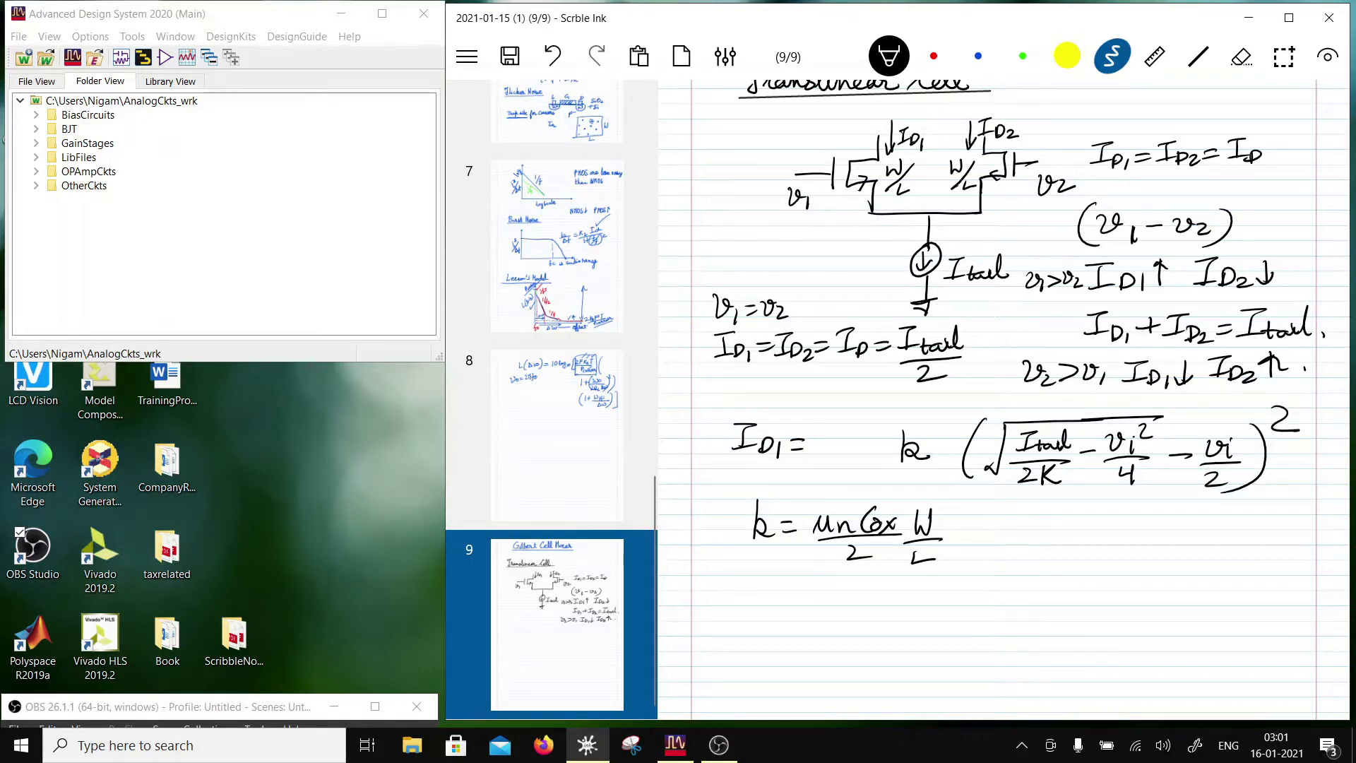
pyautogui.moveTo(735, 423)
pyautogui.mouseDown()
pyautogui.moveTo(758, 421)
pyautogui.moveTo(747, 446)
pyautogui.mouseUp()
# Begin the ID2 equation below the k definition as k times a bracketed square root containing Itail / 2K
pyautogui.scroll(-3, 1003, 396)
pyautogui.moveTo(732, 469)
pyautogui.mouseDown()
pyautogui.moveTo(750, 466)
pyautogui.moveTo(734, 490)
pyautogui.moveTo(784, 498)
pyautogui.mouseUp()
pyautogui.moveTo(797, 471); pyautogui.dragTo(815, 479)
pyautogui.moveTo(892, 445); pyautogui.dragTo(888, 482)
pyautogui.moveTo(888, 477)
pyautogui.mouseDown()
pyautogui.moveTo(904, 464)
pyautogui.moveTo(912, 481)
pyautogui.mouseUp()
pyautogui.click(998, 454)
pyautogui.moveTo(966, 441)
pyautogui.mouseDown()
pyautogui.moveTo(947, 505)
pyautogui.moveTo(1087, 442)
pyautogui.moveTo(1120, 443)
pyautogui.mouseUp()
pyautogui.moveTo(1009, 459); pyautogui.dragTo(1034, 481)
pyautogui.moveTo(1028, 472); pyautogui.dragTo(1076, 482)
pyautogui.moveTo(1017, 492); pyautogui.dragTo(1037, 506)
pyautogui.moveTo(1046, 488)
pyautogui.mouseDown()
pyautogui.moveTo(1043, 504)
pyautogui.moveTo(1056, 504)
pyautogui.mouseUp()
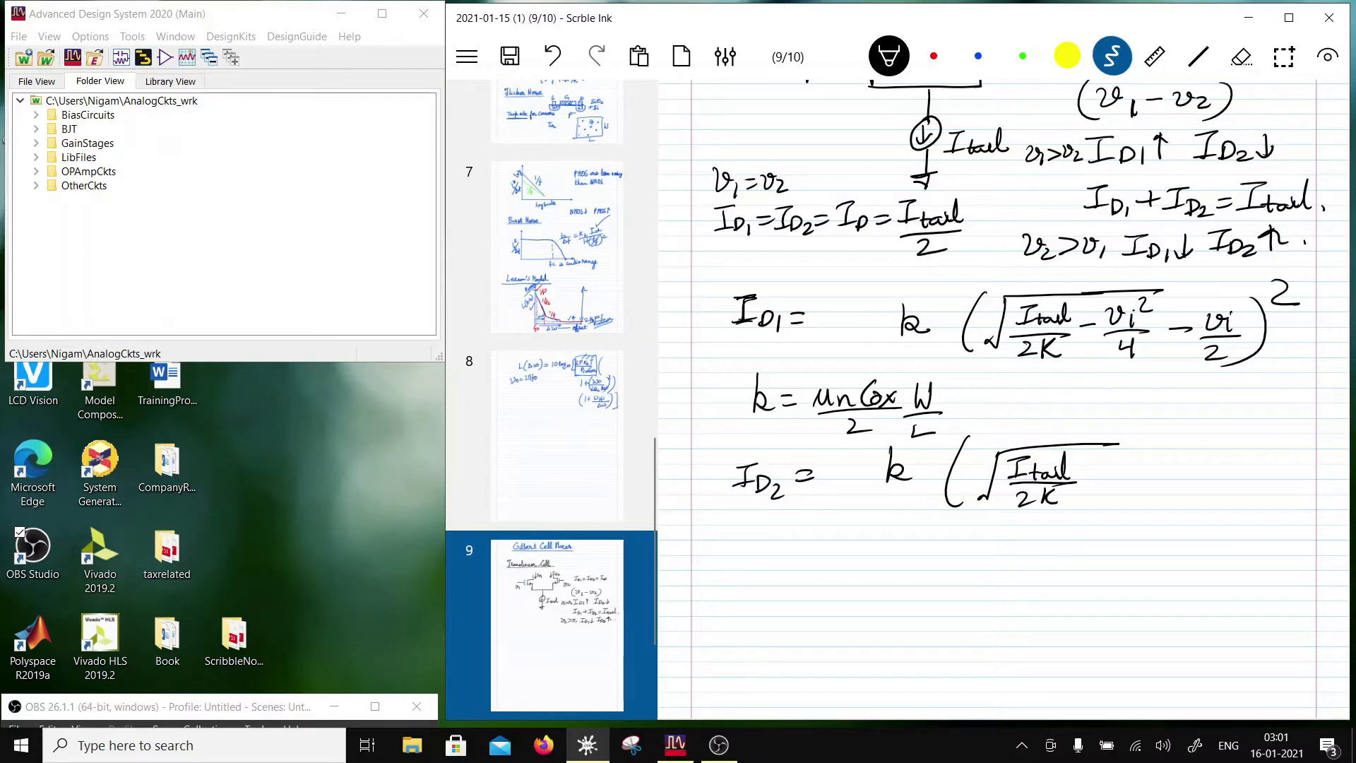
# Erase the denominator under Itail in the ID1 equation and rewrite it as 2k
pyautogui.click(1240, 56)
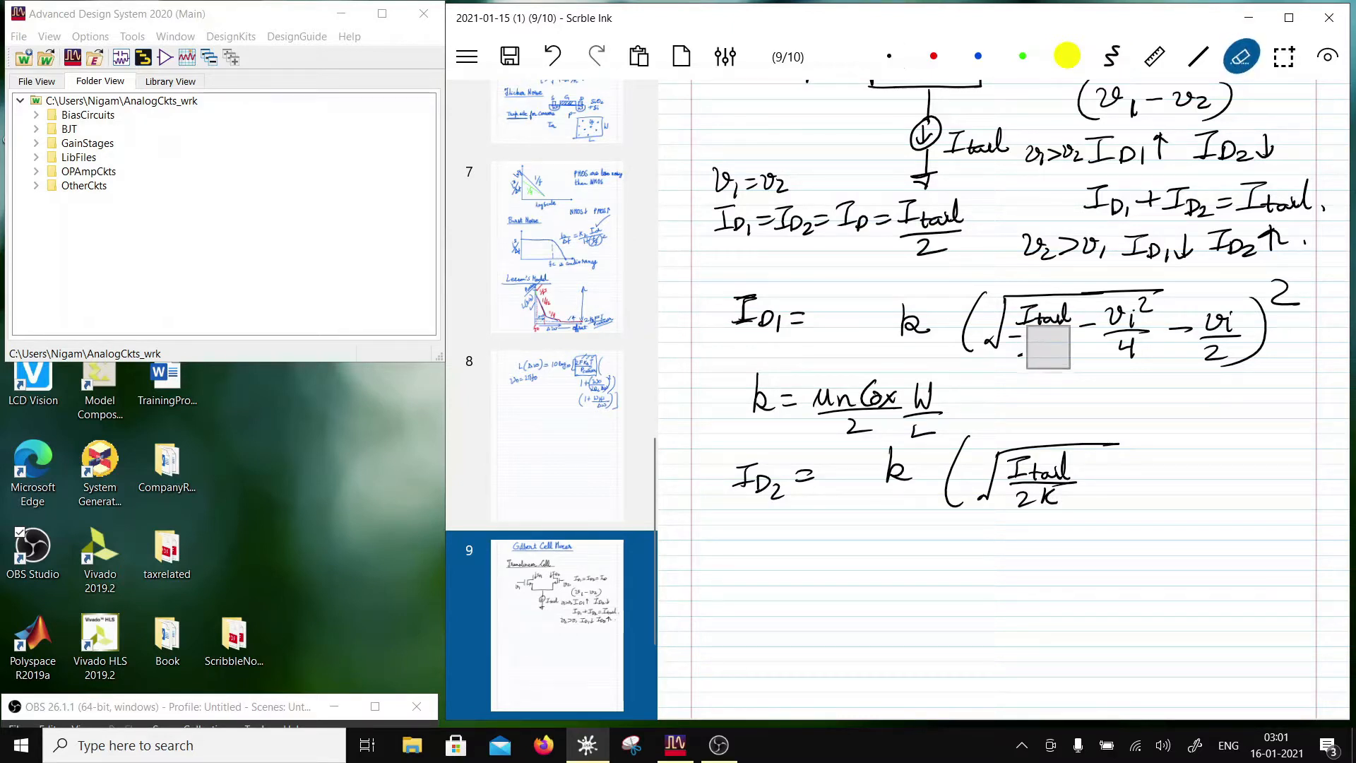
pyautogui.click(1198, 56)
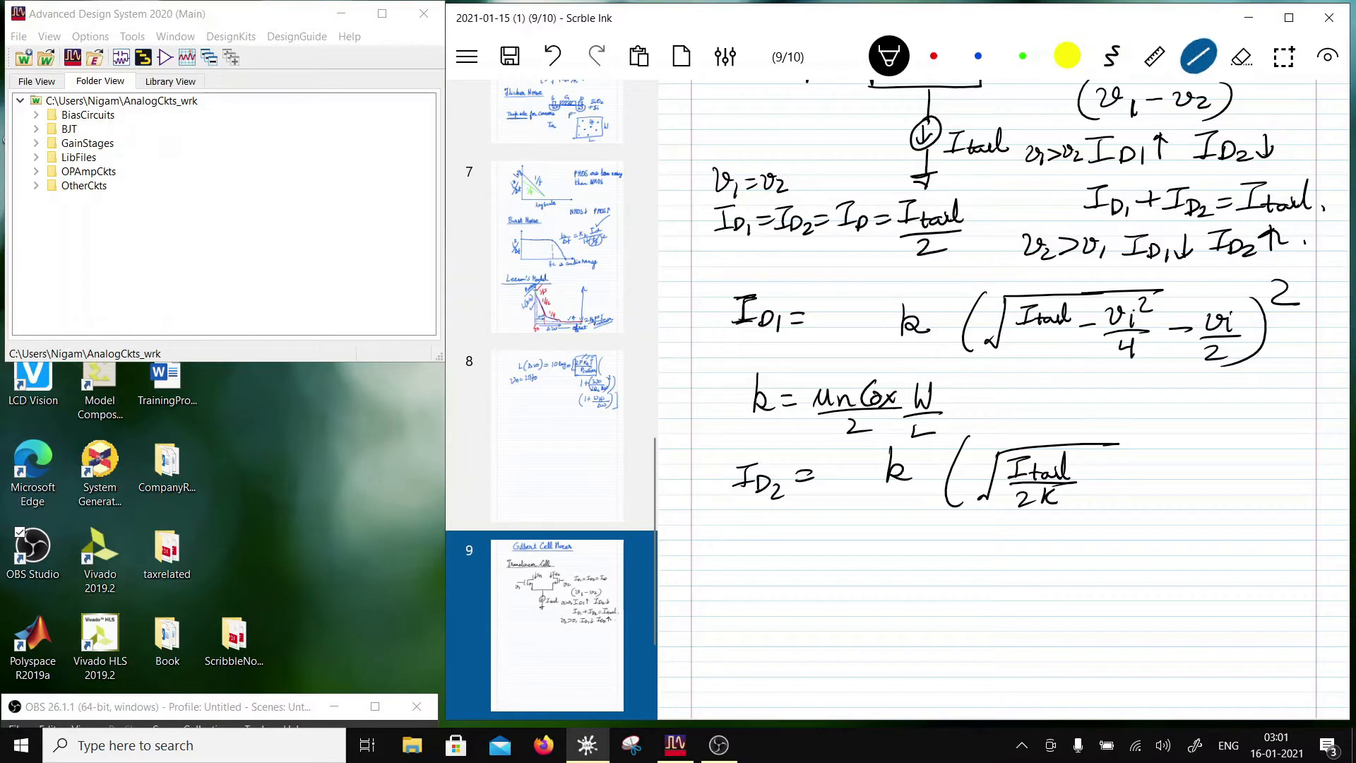
pyautogui.click(1112, 56)
pyautogui.moveTo(1010, 336)
pyautogui.mouseDown()
pyautogui.moveTo(1075, 336)
pyautogui.moveTo(1045, 357)
pyautogui.mouseUp()
pyautogui.moveTo(1047, 351); pyautogui.dragTo(1057, 353)
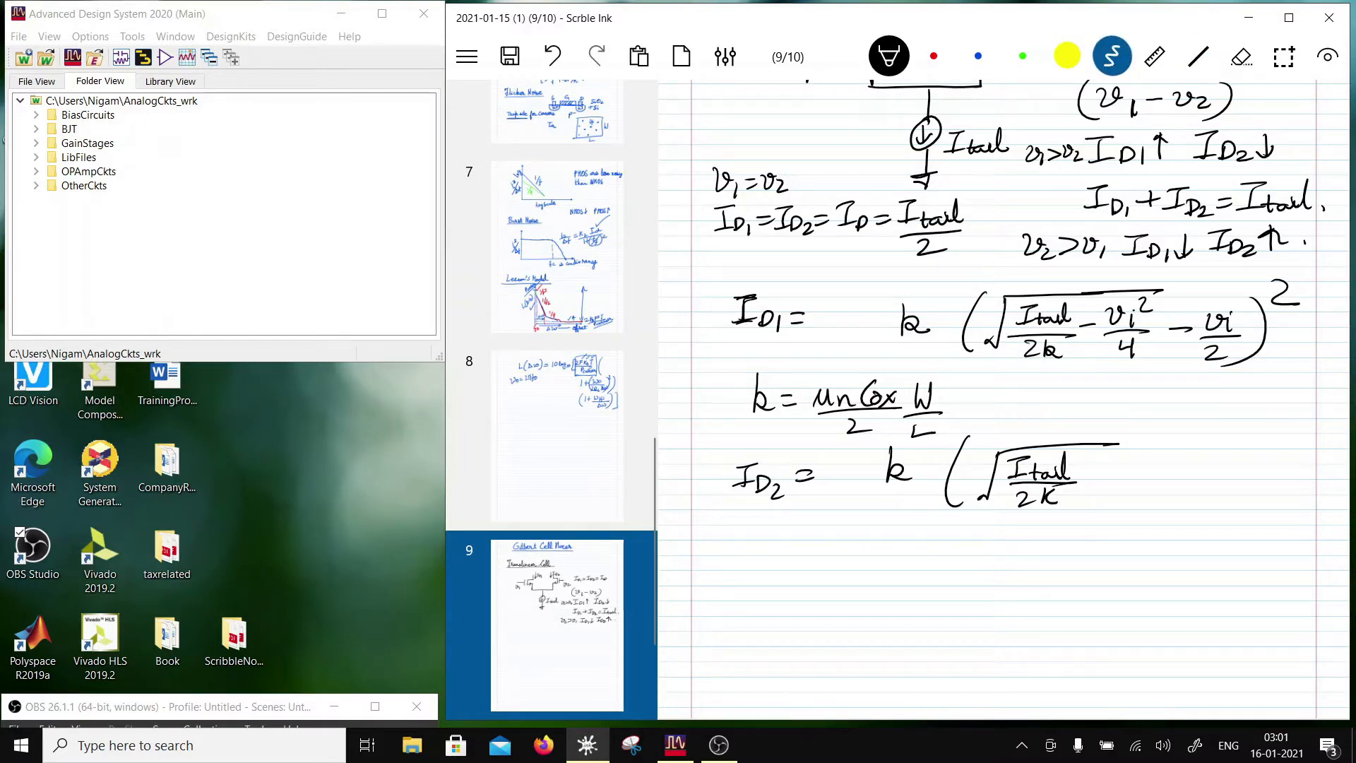
# Correct K to k in the ID2 root and add − v2, and change the vi subscripts to 1 in the ID1 equation
pyautogui.moveTo(1048, 497)
pyautogui.mouseDown()
pyautogui.moveTo(1059, 506)
pyautogui.moveTo(1102, 472)
pyautogui.mouseUp()
pyautogui.moveTo(1104, 464); pyautogui.dragTo(1123, 483)
pyautogui.moveTo(1133, 311); pyautogui.dragTo(1130, 329)
pyautogui.moveTo(1231, 317); pyautogui.dragTo(1234, 336)
pyautogui.moveTo(1116, 473)
pyautogui.mouseDown()
pyautogui.moveTo(1129, 482)
pyautogui.moveTo(1178, 443)
pyautogui.mouseUp()
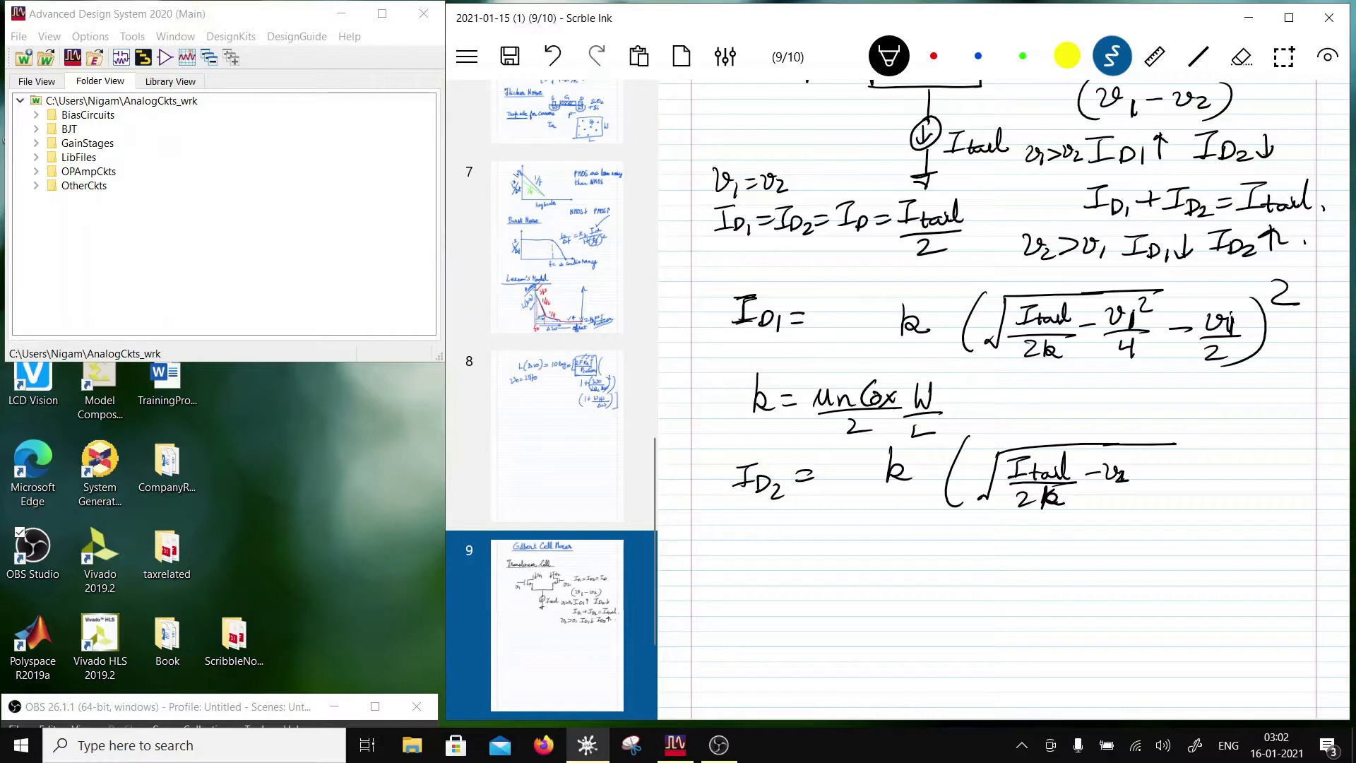
# Write vd = v1 − v2 under the balanced case and change both voltage terms in the ID1 equation to vd
pyautogui.moveTo(716, 253); pyautogui.dragTo(752, 267)
pyautogui.moveTo(757, 259)
pyautogui.mouseDown()
pyautogui.moveTo(856, 251)
pyautogui.moveTo(873, 267)
pyautogui.mouseUp()
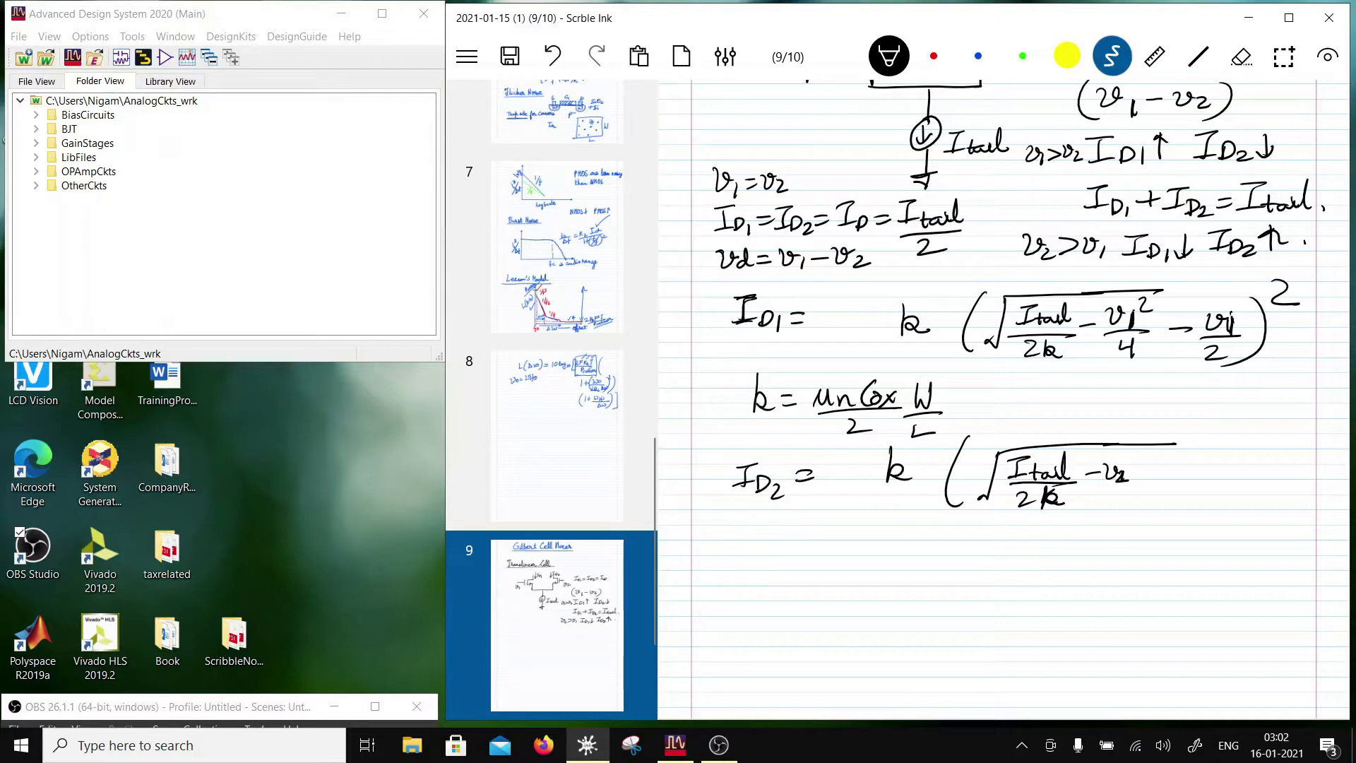
pyautogui.moveTo(1131, 319)
pyautogui.mouseDown()
pyautogui.moveTo(1123, 327)
pyautogui.moveTo(1142, 324)
pyautogui.mouseUp()
pyautogui.moveTo(1237, 318); pyautogui.dragTo(1237, 329)
# Complete the ID2 equation with − vd²/4, − vd/2 and the square, and make the vd/2 term in ID1 positive
pyautogui.scroll(-3, 1003, 399)
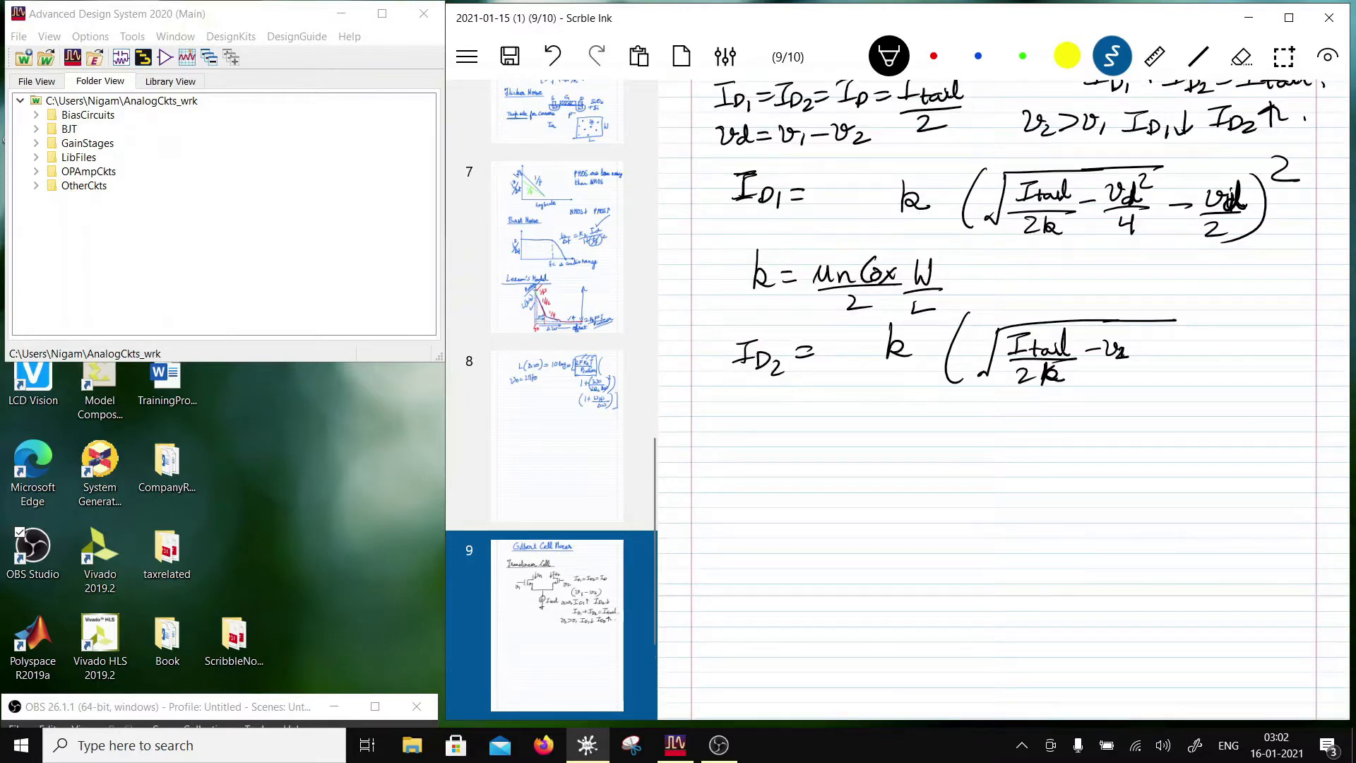
pyautogui.moveTo(1126, 344)
pyautogui.mouseDown()
pyautogui.moveTo(1115, 357)
pyautogui.moveTo(1154, 343)
pyautogui.moveTo(1123, 385)
pyautogui.mouseUp()
pyautogui.moveTo(1180, 195); pyautogui.dragTo(1180, 221)
pyautogui.moveTo(1176, 357); pyautogui.dragTo(1205, 356)
pyautogui.moveTo(1214, 341)
pyautogui.mouseDown()
pyautogui.moveTo(1223, 358)
pyautogui.moveTo(1254, 332)
pyautogui.moveTo(1241, 383)
pyautogui.mouseUp()
pyautogui.moveTo(1264, 332)
pyautogui.mouseDown()
pyautogui.moveTo(1269, 373)
pyautogui.moveTo(1247, 383)
pyautogui.moveTo(1308, 339)
pyautogui.mouseUp()
# Write the condition vd = 0 below the ID2 equation
pyautogui.scroll(-2, 1003, 396)
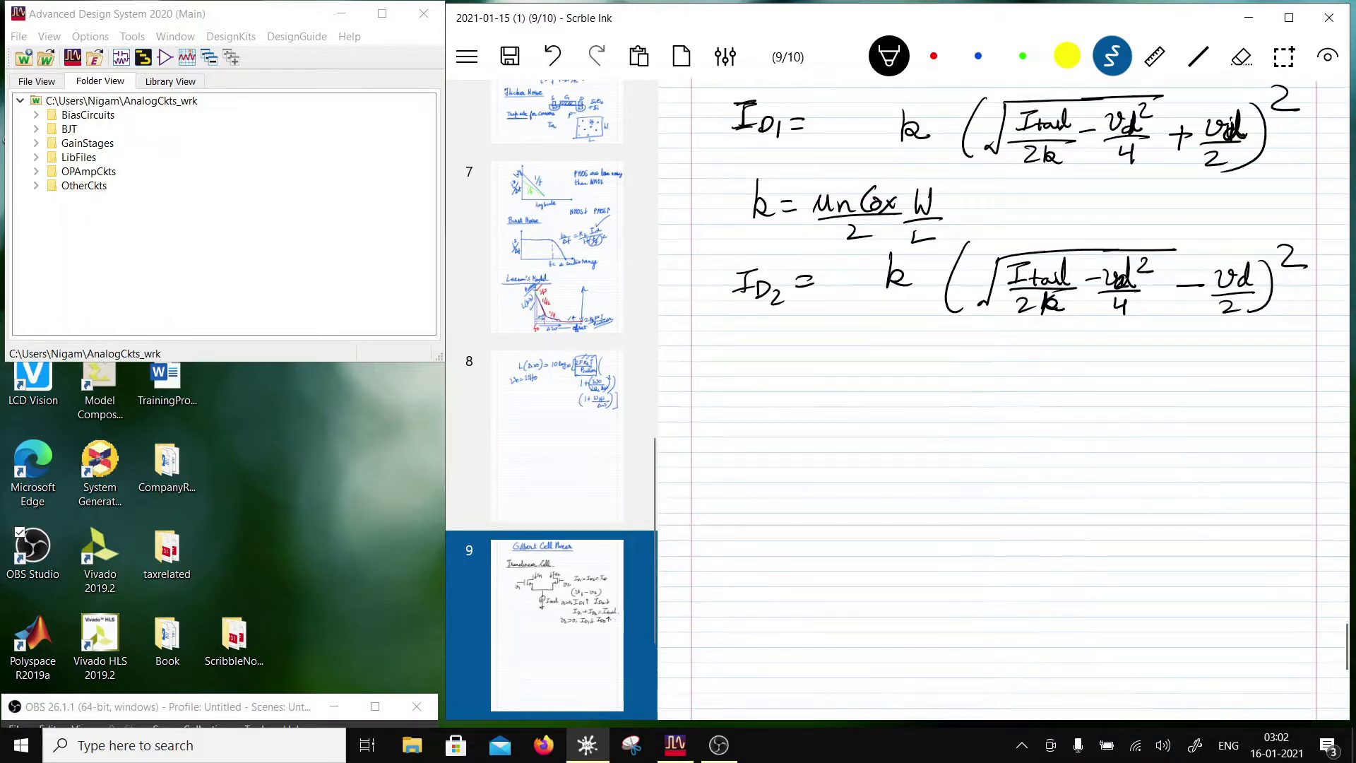
pyautogui.moveTo(753, 352); pyautogui.dragTo(784, 370)
pyautogui.moveTo(787, 359); pyautogui.dragTo(806, 366)
pyautogui.moveTo(816, 351); pyautogui.dragTo(812, 351)
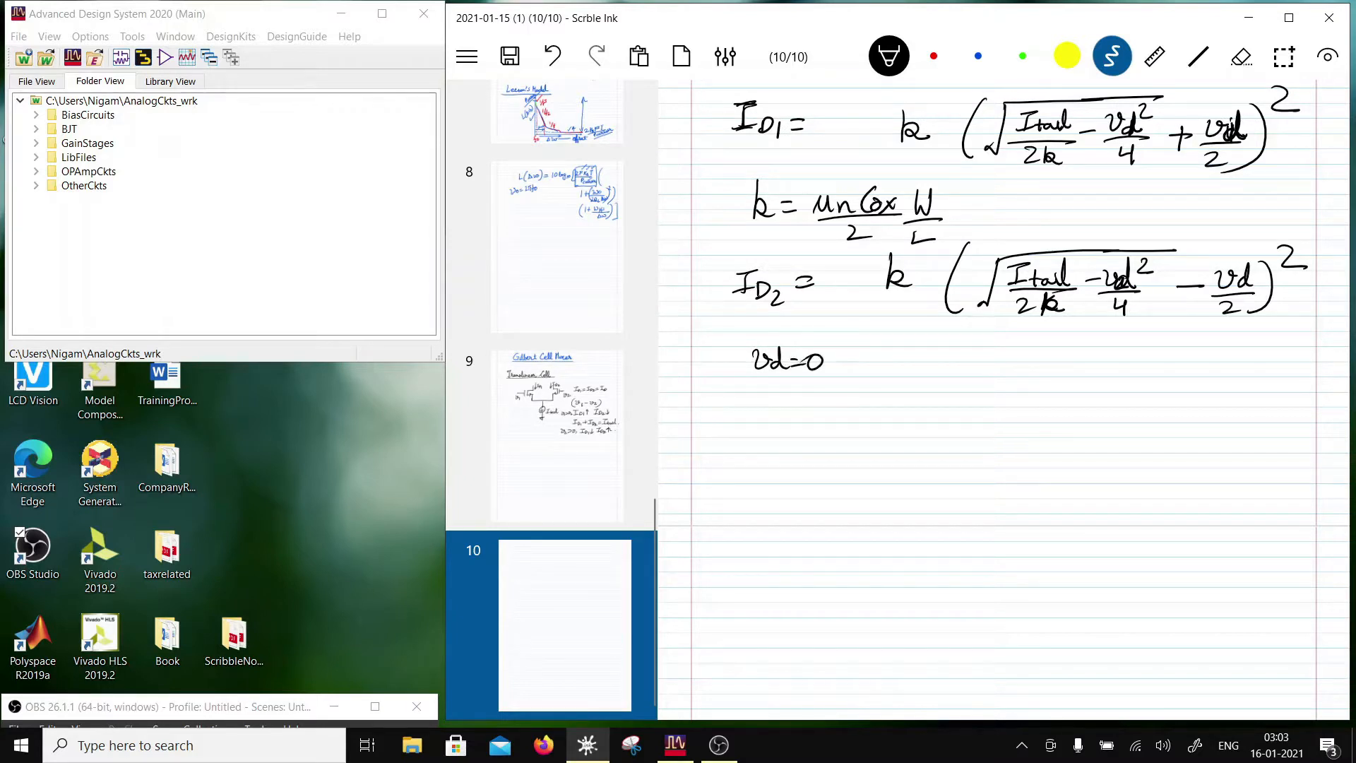
# Write ID1 = k(√(Itail/2k) below the vd = 0 condition
pyautogui.moveTo(745, 403)
pyautogui.mouseDown()
pyautogui.moveTo(762, 400)
pyautogui.moveTo(752, 424)
pyautogui.mouseUp()
pyautogui.moveTo(745, 424); pyautogui.dragTo(760, 423)
pyautogui.moveTo(767, 417); pyautogui.dragTo(783, 438)
pyautogui.moveTo(796, 417); pyautogui.dragTo(811, 417)
pyautogui.moveTo(798, 427); pyautogui.dragTo(866, 425)
pyautogui.moveTo(905, 379); pyautogui.dragTo(897, 455)
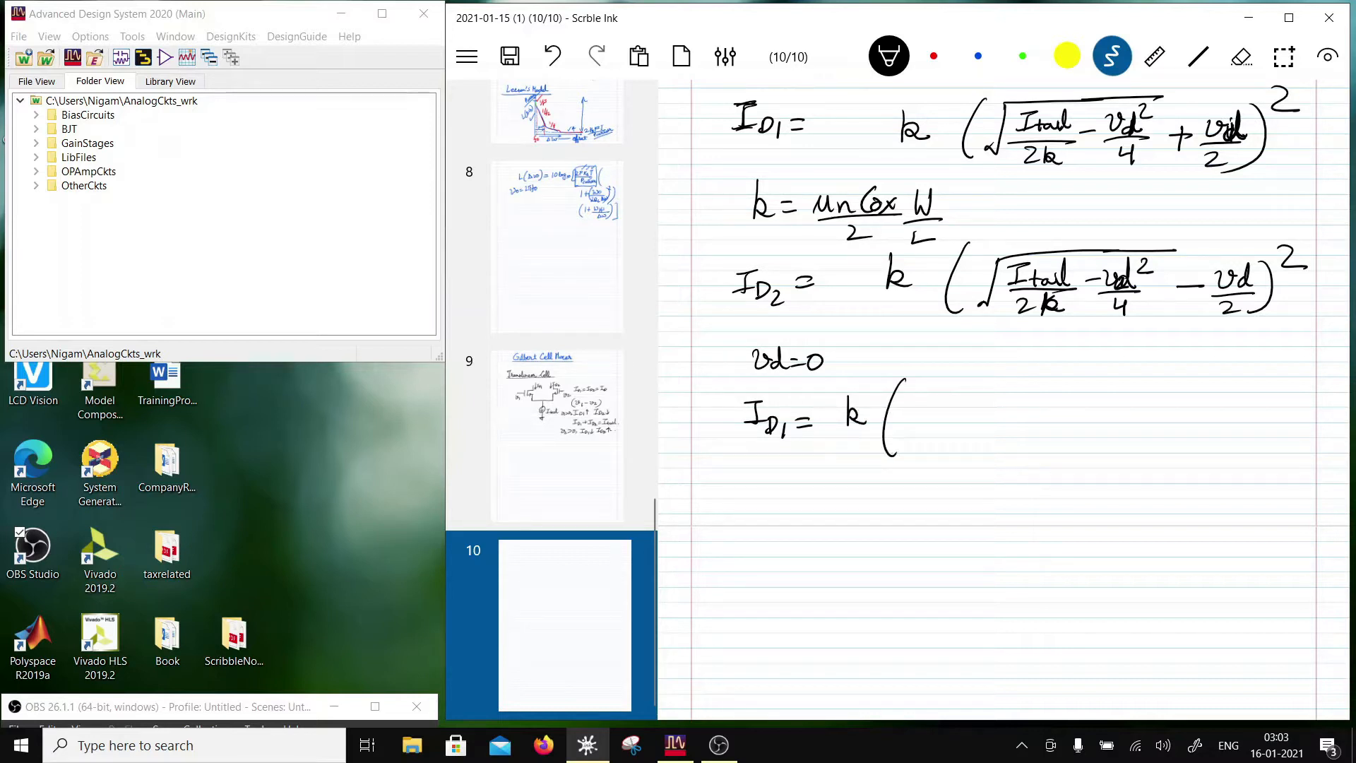
pyautogui.moveTo(904, 422)
pyautogui.mouseDown()
pyautogui.moveTo(921, 385)
pyautogui.moveTo(1035, 374)
pyautogui.mouseUp()
pyautogui.moveTo(944, 390)
pyautogui.mouseDown()
pyautogui.moveTo(963, 408)
pyautogui.moveTo(1015, 411)
pyautogui.moveTo(966, 438)
pyautogui.mouseUp()
pyautogui.moveTo(979, 419)
pyautogui.mouseDown()
pyautogui.moveTo(979, 440)
pyautogui.moveTo(998, 437)
pyautogui.moveTo(1063, 398)
pyautogui.mouseUp()
# Close the ID1 expression after the root with a squared bracket and underline vd = 0
pyautogui.moveTo(1050, 388)
pyautogui.mouseDown()
pyautogui.moveTo(1048, 419)
pyautogui.moveTo(1108, 395)
pyautogui.mouseUp()
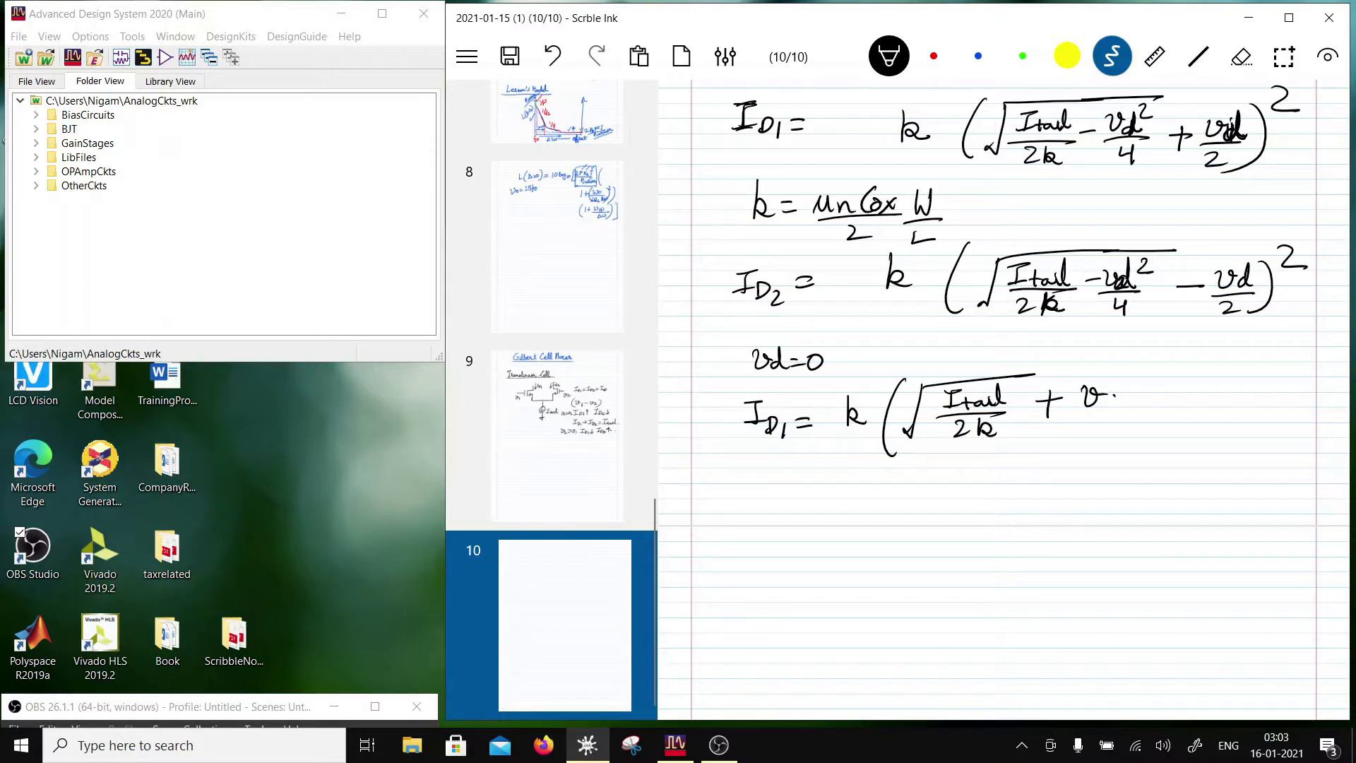
pyautogui.moveTo(1044, 399)
pyautogui.mouseDown()
pyautogui.moveTo(1075, 378)
pyautogui.moveTo(1109, 409)
pyautogui.mouseUp()
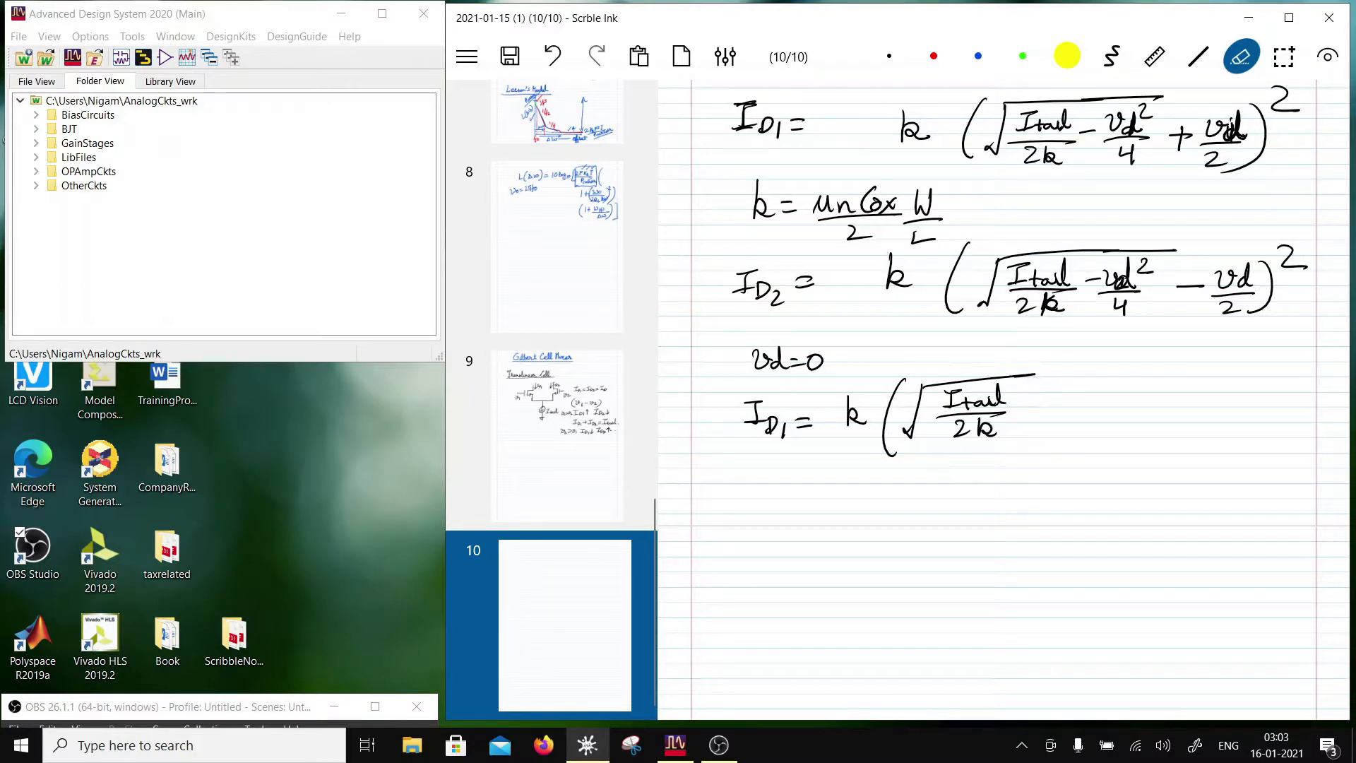
pyautogui.click(1112, 56)
pyautogui.moveTo(1038, 373); pyautogui.dragTo(1028, 443)
pyautogui.moveTo(1069, 364); pyautogui.dragTo(1094, 377)
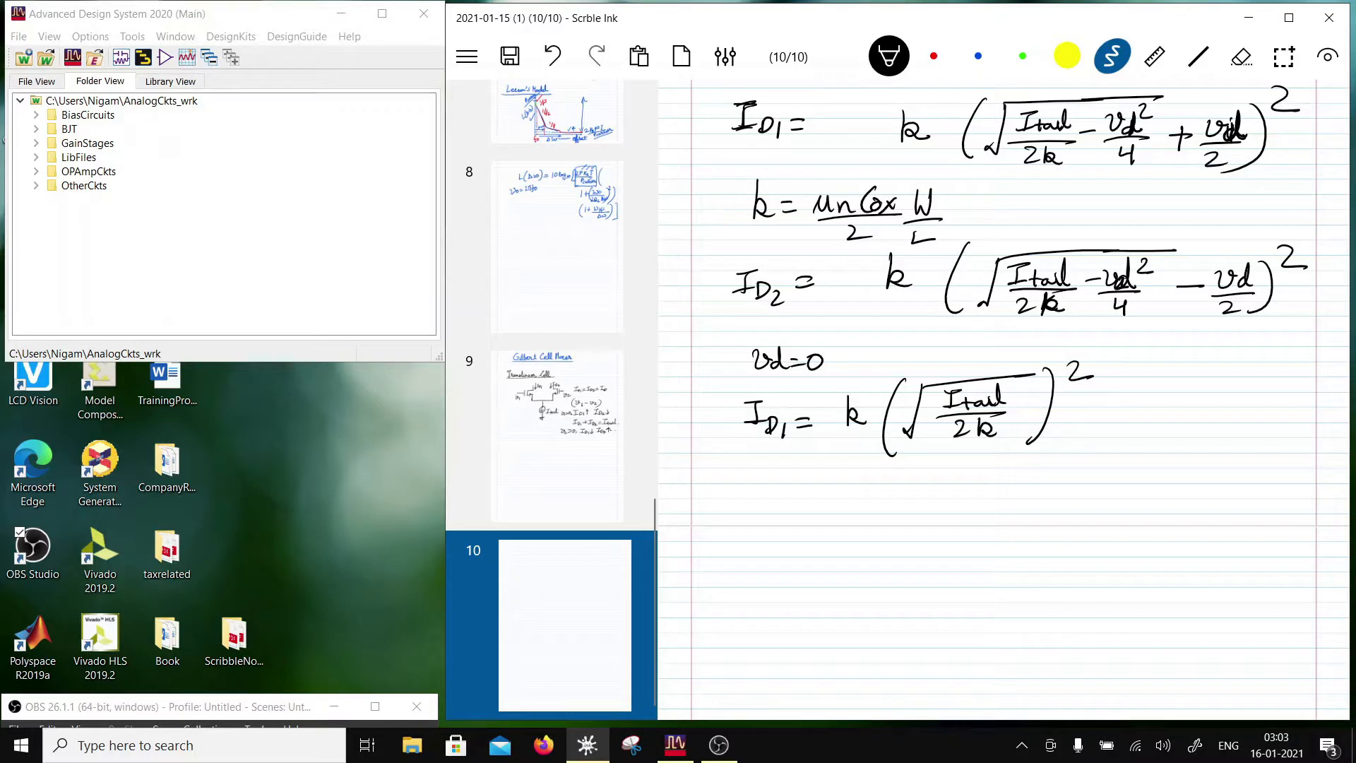
pyautogui.moveTo(743, 382); pyautogui.dragTo(855, 374)
# Write the line = k(√(Vov/2))² below the ID1 expression
pyautogui.moveTo(835, 468); pyautogui.dragTo(855, 471)
pyautogui.moveTo(839, 479); pyautogui.dragTo(870, 482)
pyautogui.moveTo(874, 473); pyautogui.dragTo(894, 481)
pyautogui.moveTo(925, 459); pyautogui.dragTo(905, 501)
pyautogui.moveTo(926, 459); pyautogui.dragTo(1045, 449)
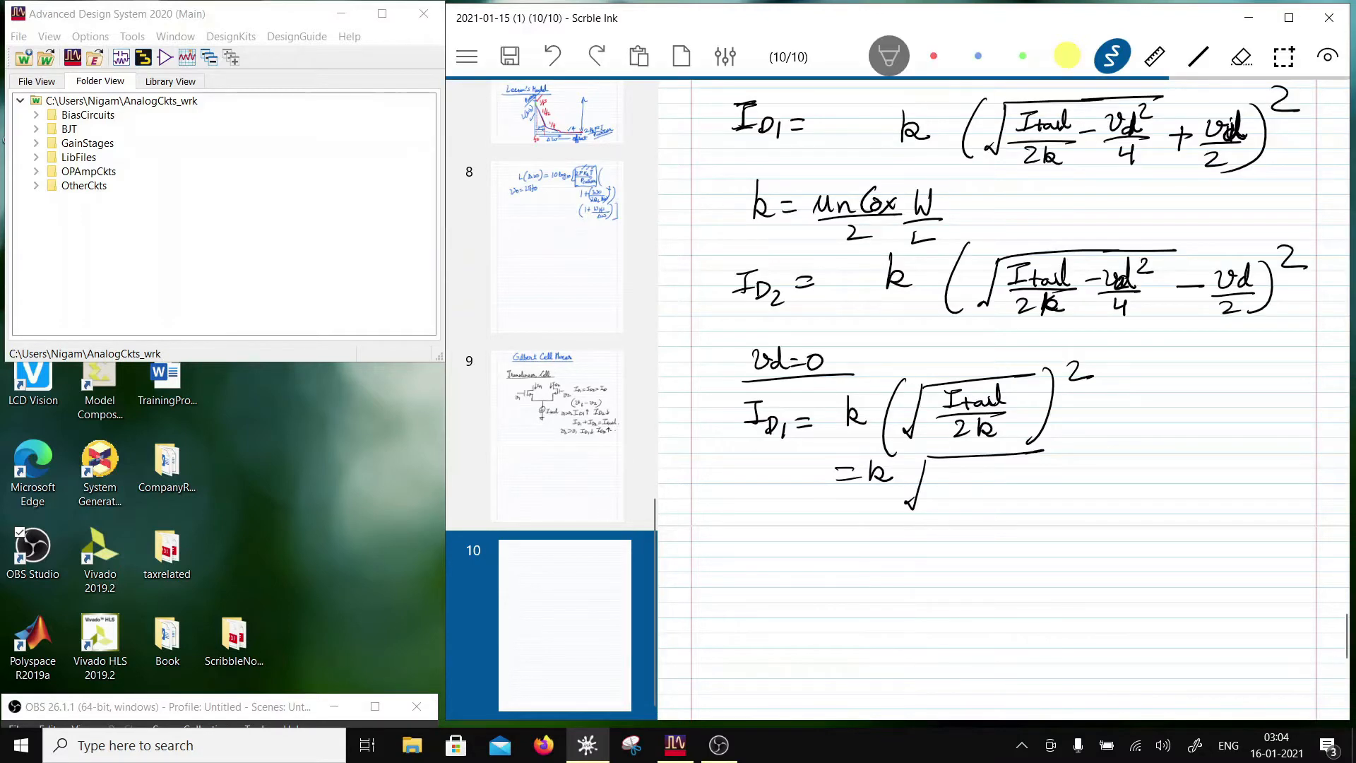
pyautogui.moveTo(953, 466); pyautogui.dragTo(981, 477)
pyautogui.moveTo(986, 474)
pyautogui.mouseDown()
pyautogui.moveTo(1000, 494)
pyautogui.moveTo(959, 511)
pyautogui.moveTo(976, 509)
pyautogui.mouseUp()
pyautogui.moveTo(1044, 445); pyautogui.dragTo(1016, 509)
pyautogui.moveTo(914, 446); pyautogui.dragTo(912, 509)
pyautogui.moveTo(1074, 430); pyautogui.dragTo(1093, 446)
# Extend the overdrive line with = kVov²/2
pyautogui.moveTo(1076, 471); pyautogui.dragTo(1119, 481)
pyautogui.moveTo(1122, 477); pyautogui.dragTo(1137, 479)
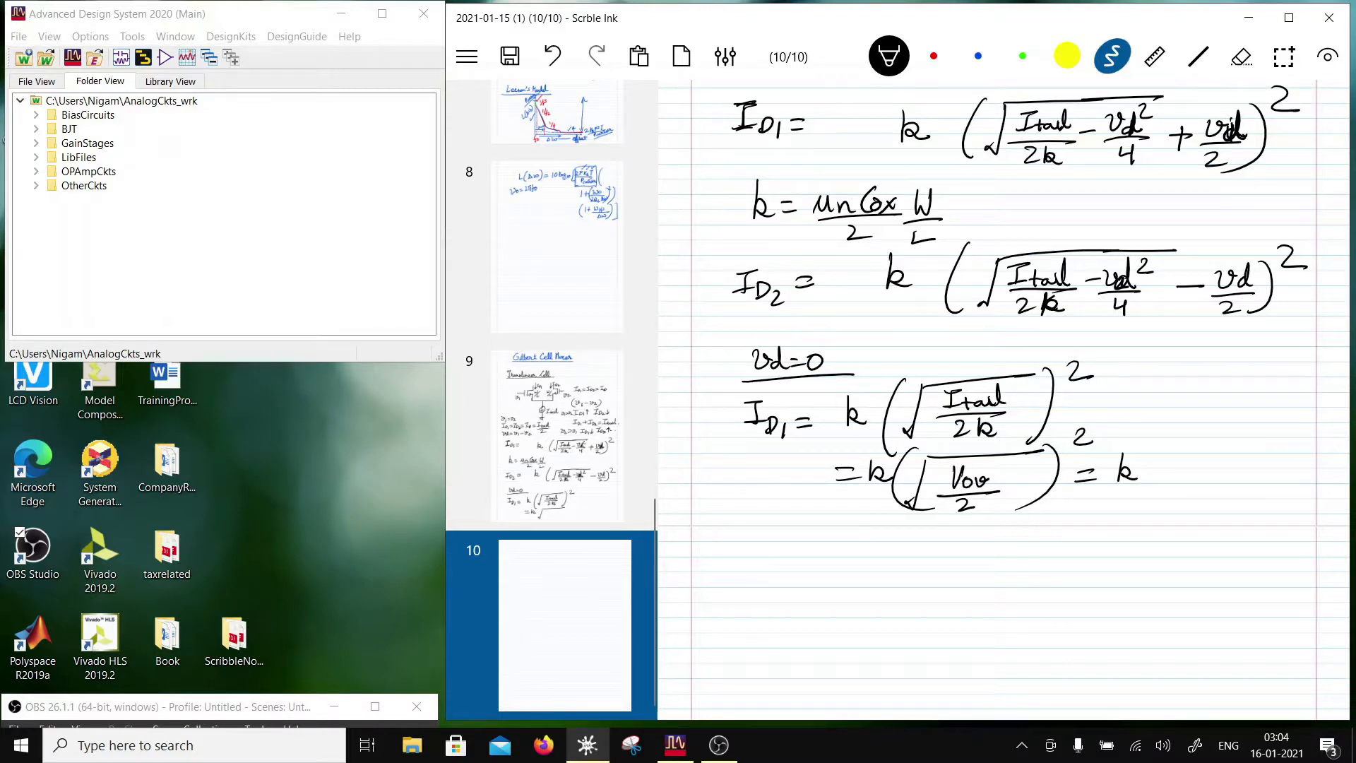
pyautogui.moveTo(1148, 454); pyautogui.dragTo(1151, 481)
pyautogui.moveTo(1153, 478)
pyautogui.mouseDown()
pyautogui.moveTo(1164, 455)
pyautogui.moveTo(1166, 475)
pyautogui.mouseUp()
pyautogui.moveTo(1169, 468); pyautogui.dragTo(1206, 460)
pyautogui.moveTo(1115, 489)
pyautogui.mouseDown()
pyautogui.moveTo(1194, 482)
pyautogui.moveTo(1164, 504)
pyautogui.mouseUp()
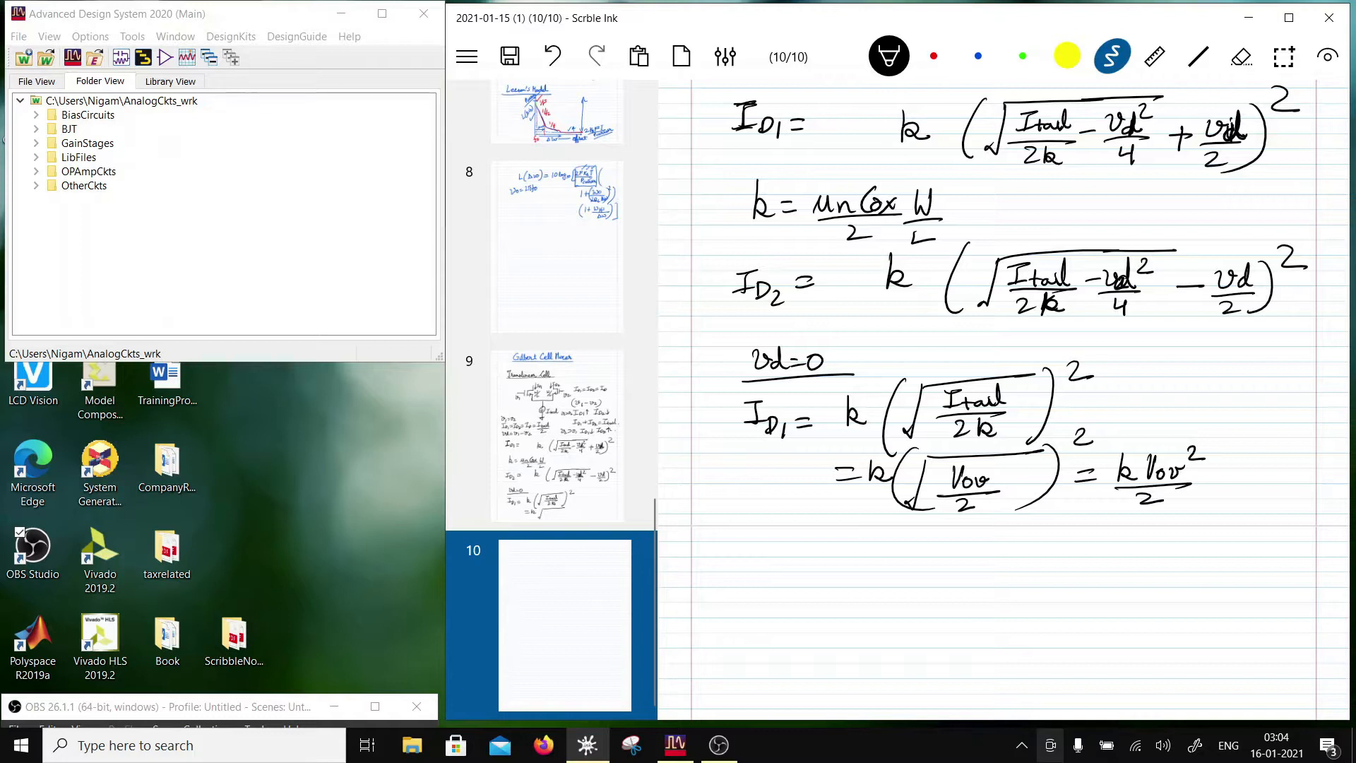
# Erase the whole Vov line below the ID1 expression
pyautogui.scroll(1, 1003, 400)
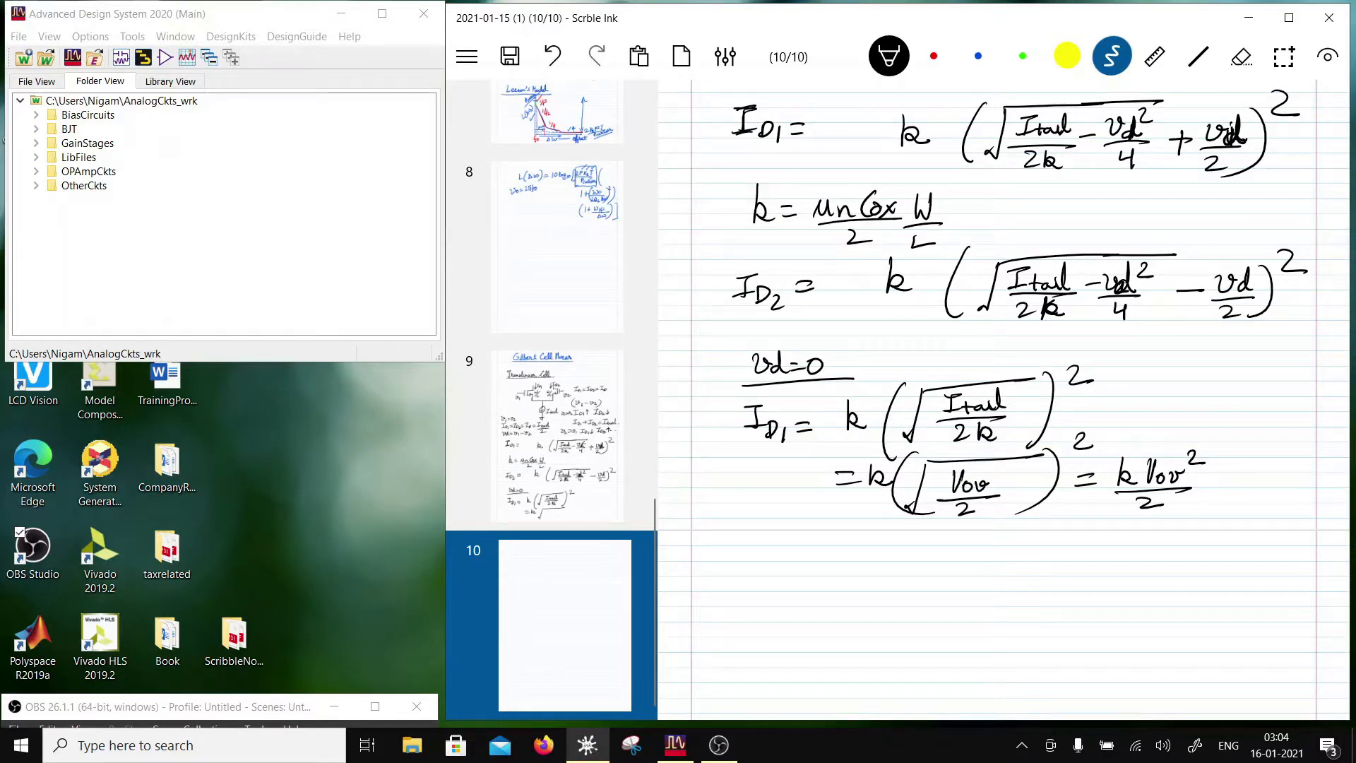
pyautogui.scroll(1, 1003, 400)
pyautogui.scroll(-1, 1003, 400)
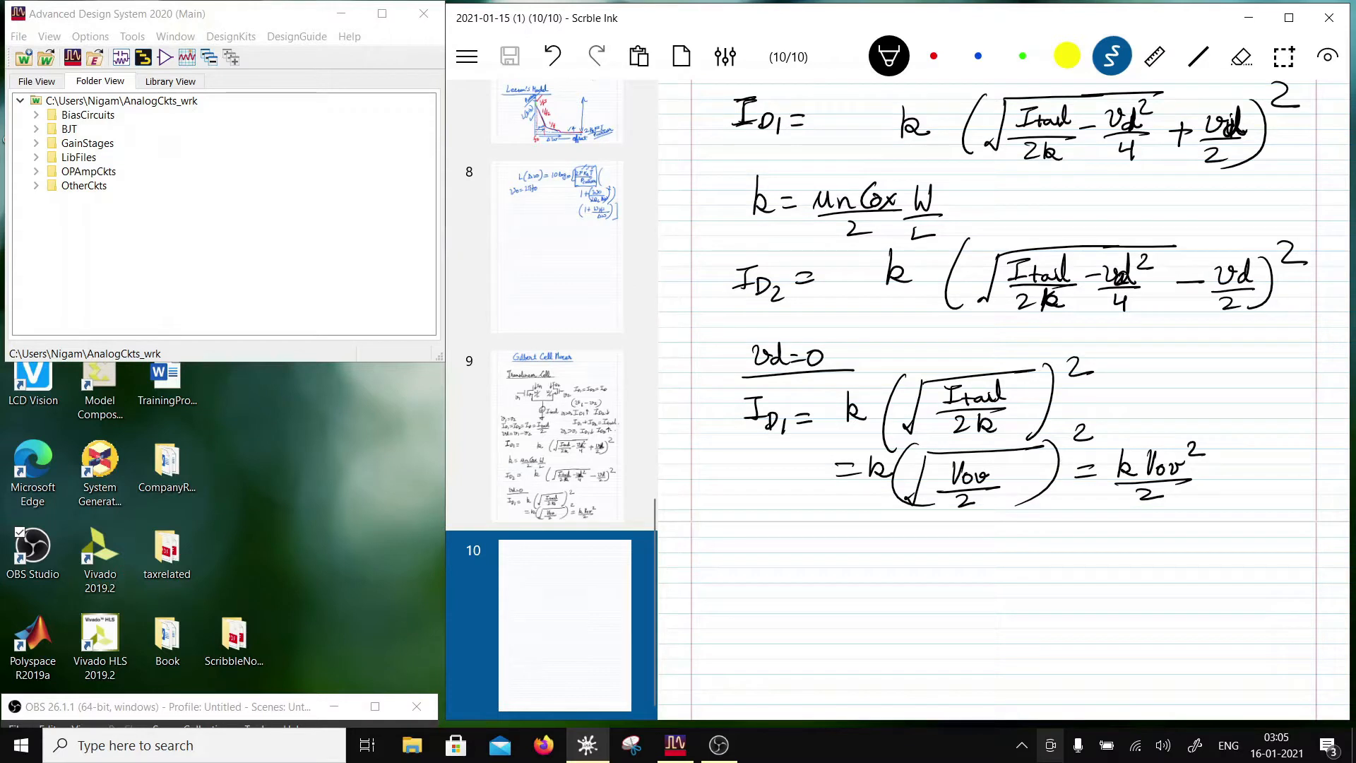
pyautogui.click(1241, 57)
pyautogui.moveTo(1139, 498)
pyautogui.mouseDown()
pyautogui.moveTo(1114, 457)
pyautogui.moveTo(1144, 463)
pyautogui.moveTo(1114, 445)
pyautogui.moveTo(935, 494)
pyautogui.moveTo(961, 473)
pyautogui.moveTo(838, 469)
pyautogui.moveTo(1004, 458)
pyautogui.mouseUp()
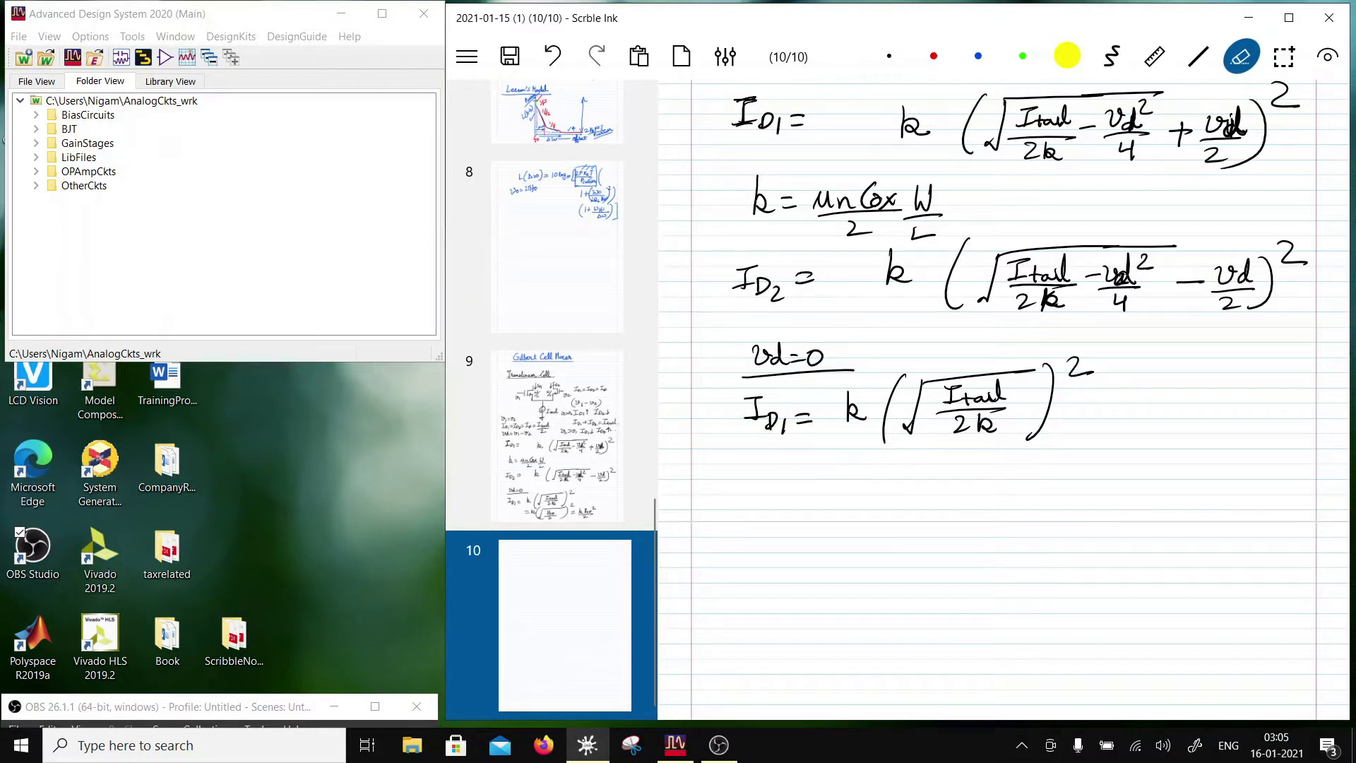
# Write = k · Itail/2k in black below the squared ID1 expression
pyautogui.click(890, 56)
pyautogui.moveTo(846, 466)
pyautogui.mouseDown()
pyautogui.moveTo(869, 479)
pyautogui.moveTo(949, 455)
pyautogui.moveTo(938, 481)
pyautogui.mouseUp()
pyautogui.moveTo(935, 481); pyautogui.dragTo(954, 477)
pyautogui.moveTo(958, 461); pyautogui.dragTo(963, 467)
pyautogui.moveTo(971, 467); pyautogui.dragTo(1002, 456)
pyautogui.moveTo(925, 485); pyautogui.dragTo(1016, 477)
pyautogui.moveTo(953, 490); pyautogui.dragTo(976, 500)
pyautogui.moveTo(981, 480); pyautogui.dragTo(980, 501)
pyautogui.moveTo(984, 493); pyautogui.dragTo(996, 495)
# Strike out both k factors and write the result = Itail/2
pyautogui.moveTo(896, 452); pyautogui.dragTo(894, 480)
pyautogui.moveTo(899, 472)
pyautogui.mouseDown()
pyautogui.moveTo(911, 481)
pyautogui.moveTo(872, 492)
pyautogui.mouseUp()
pyautogui.moveTo(1000, 480); pyautogui.dragTo(984, 497)
pyautogui.moveTo(1082, 456); pyautogui.dragTo(1103, 452)
pyautogui.moveTo(1095, 454); pyautogui.dragTo(1086, 480)
pyautogui.moveTo(1076, 479)
pyautogui.mouseDown()
pyautogui.moveTo(1158, 472)
pyautogui.moveTo(1139, 505)
pyautogui.mouseUp()
pyautogui.click(1111, 496)
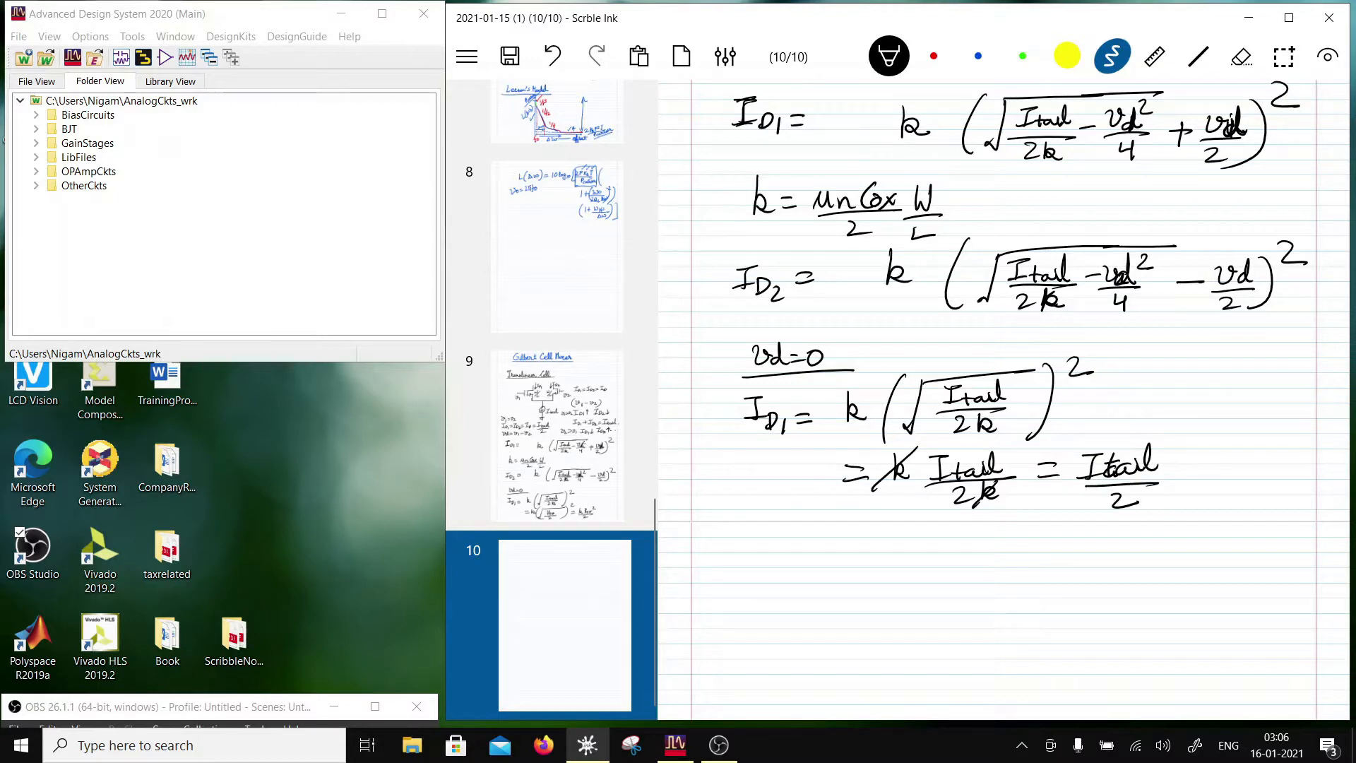
# Write ID2 = Itail/2 with the condition vd = 0 below the ID1 result
pyautogui.scroll(-2, 1003, 399)
pyautogui.scroll(1, 1003, 399)
pyautogui.click(1022, 745)
pyautogui.moveTo(751, 493)
pyautogui.mouseDown()
pyautogui.moveTo(755, 514)
pyautogui.moveTo(796, 528)
pyautogui.mouseUp()
pyautogui.moveTo(808, 503); pyautogui.dragTo(820, 501)
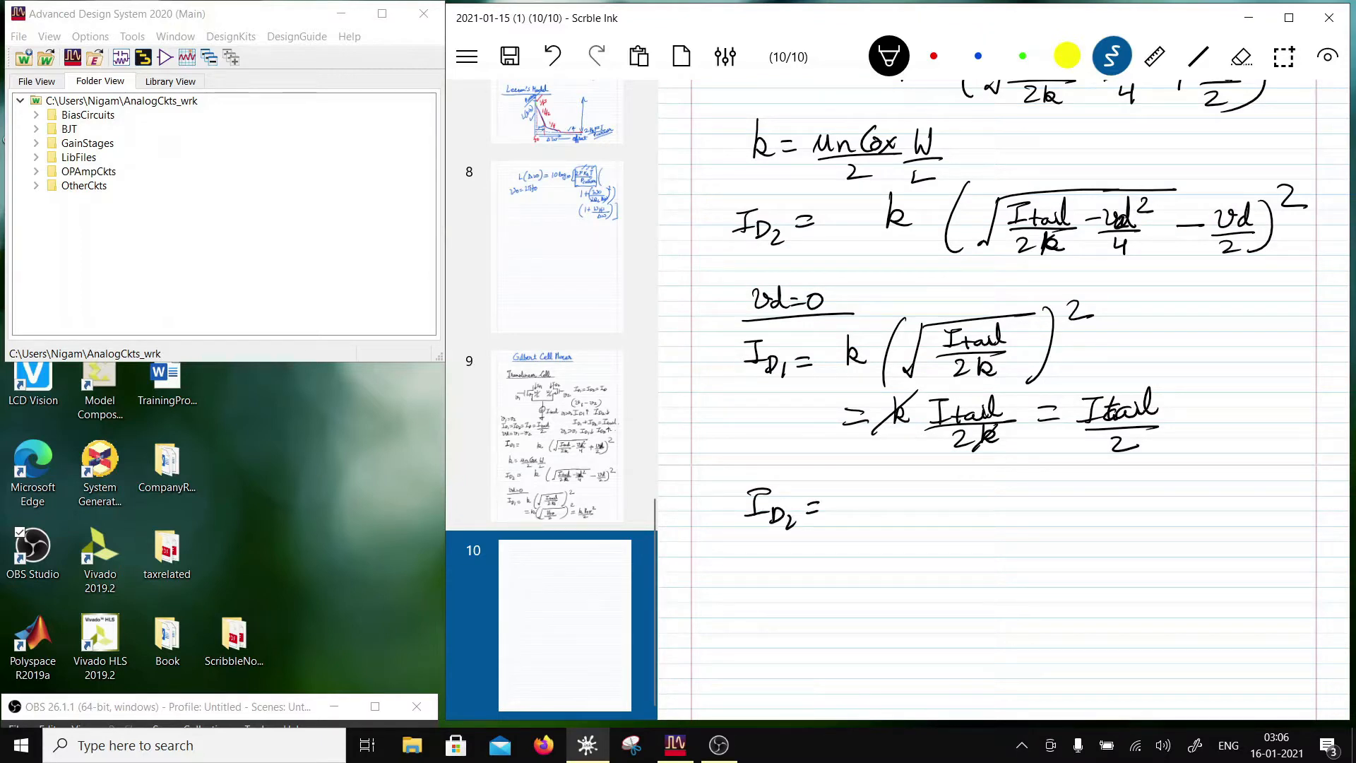
pyautogui.moveTo(850, 491)
pyautogui.mouseDown()
pyautogui.moveTo(863, 513)
pyautogui.moveTo(906, 507)
pyautogui.moveTo(922, 522)
pyautogui.mouseUp()
pyautogui.moveTo(870, 534); pyautogui.dragTo(898, 541)
pyautogui.moveTo(1000, 500)
pyautogui.mouseDown()
pyautogui.moveTo(1050, 518)
pyautogui.moveTo(1066, 502)
pyautogui.mouseUp()
pyautogui.moveTo(1054, 512); pyautogui.dragTo(1066, 510)
pyautogui.moveTo(1080, 499)
pyautogui.mouseDown()
pyautogui.moveTo(1068, 511)
pyautogui.moveTo(1082, 500)
pyautogui.mouseUp()
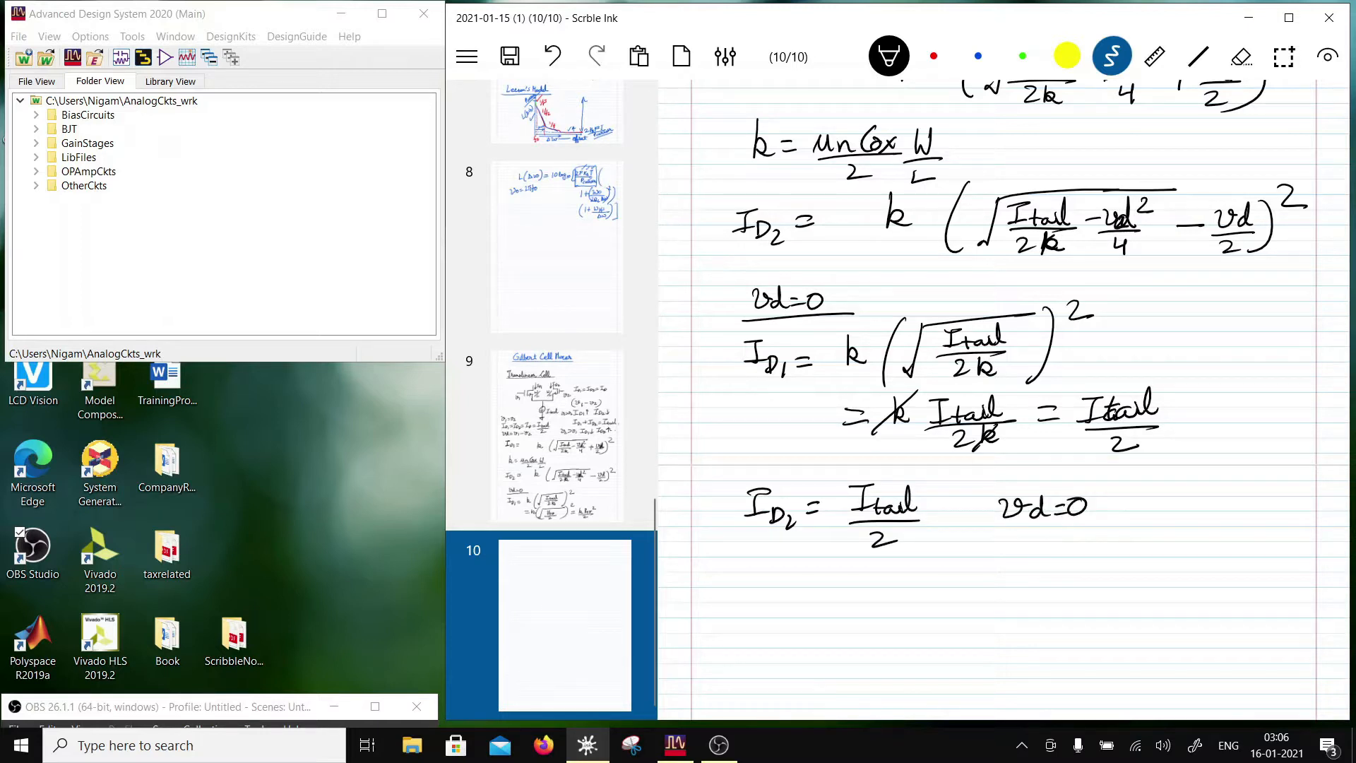
# Draw blue boxes around the ID1 derivation and the ID2 result for vd = 0
pyautogui.click(977, 56)
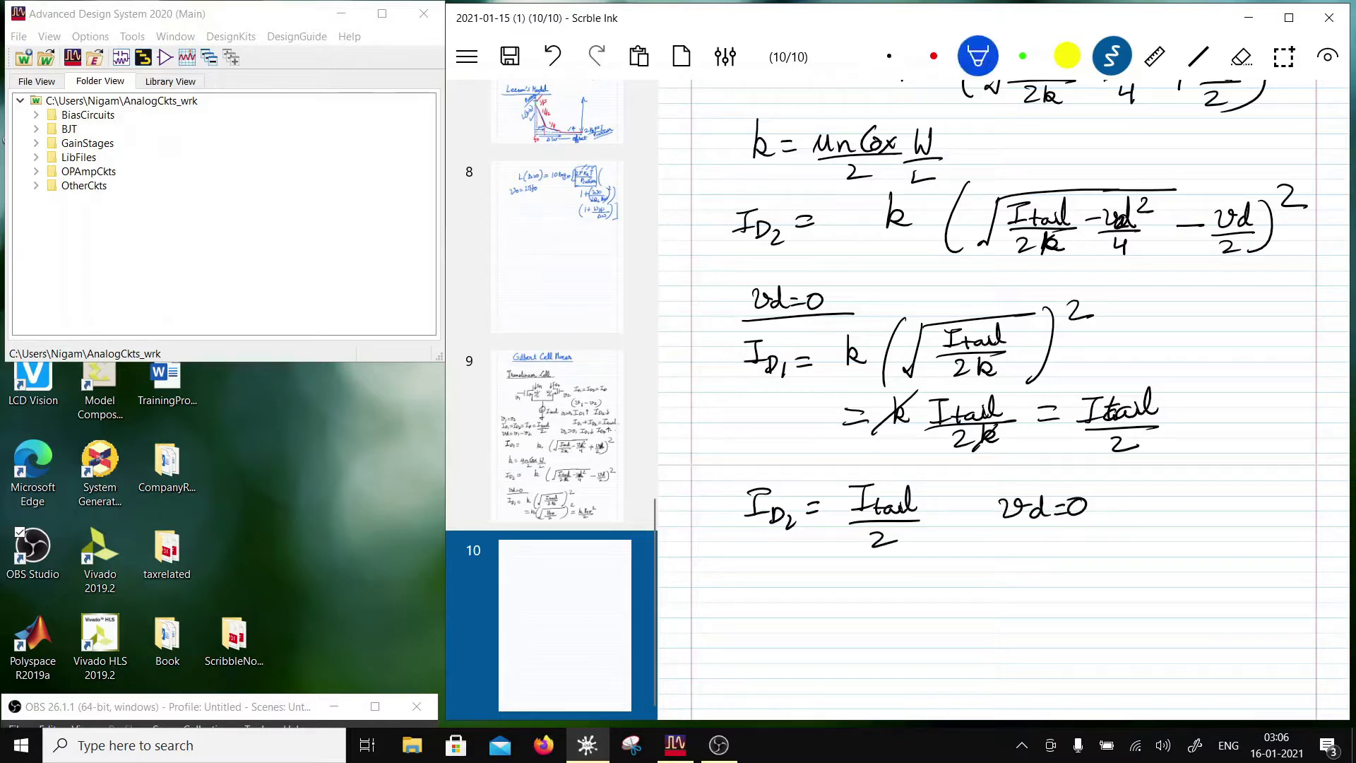
pyautogui.moveTo(732, 331); pyautogui.dragTo(730, 450)
pyautogui.moveTo(717, 332)
pyautogui.mouseDown()
pyautogui.moveTo(1199, 330)
pyautogui.moveTo(1017, 459)
pyautogui.moveTo(713, 452)
pyautogui.moveTo(731, 573)
pyautogui.mouseUp()
pyautogui.moveTo(1026, 467)
pyautogui.mouseDown()
pyautogui.moveTo(1128, 534)
pyautogui.moveTo(711, 559)
pyautogui.mouseUp()
# Write ID1 = in blue below the boxed results and erase the misplaced root sign after it
pyautogui.scroll(-2, 1003, 346)
pyautogui.scroll(3, 1003, 396)
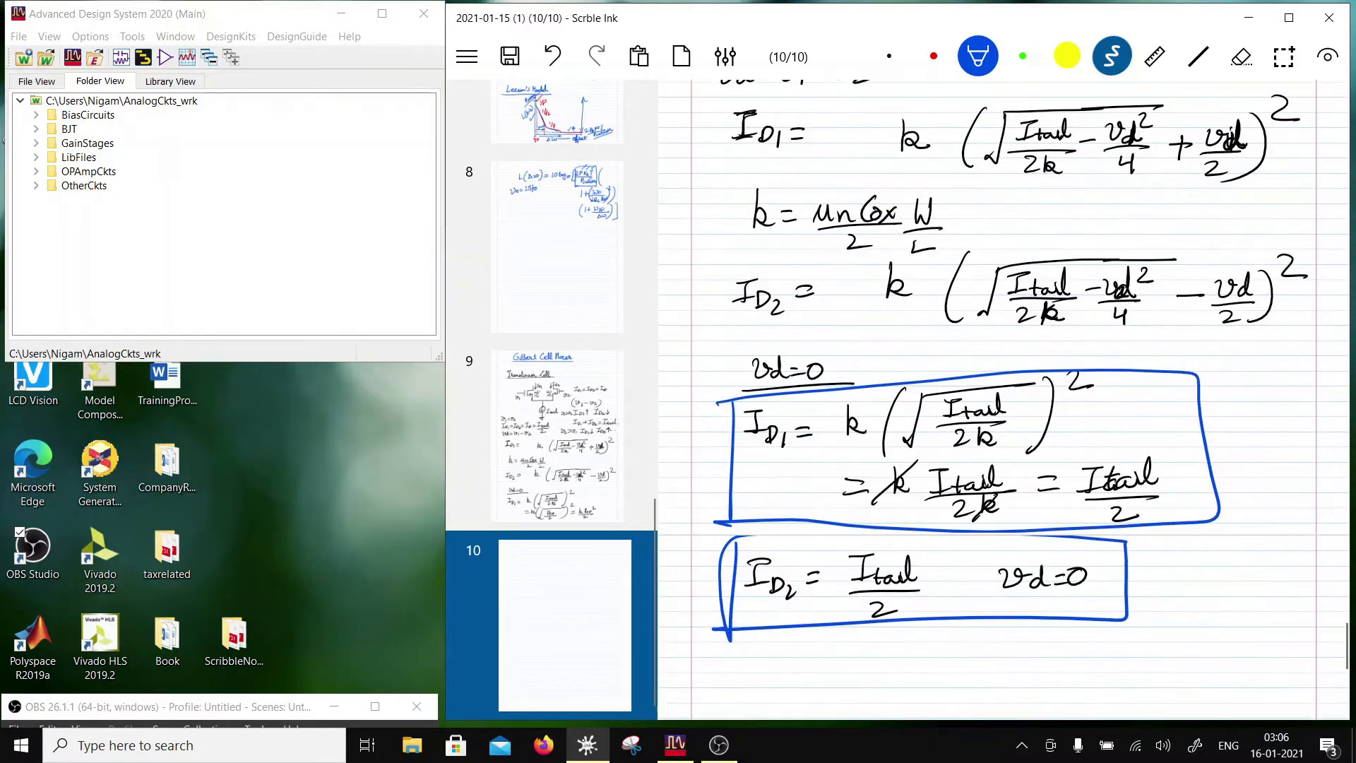
pyautogui.scroll(-3, 1003, 395)
pyautogui.scroll(1, 1003, 396)
pyautogui.scroll(-3, 1003, 396)
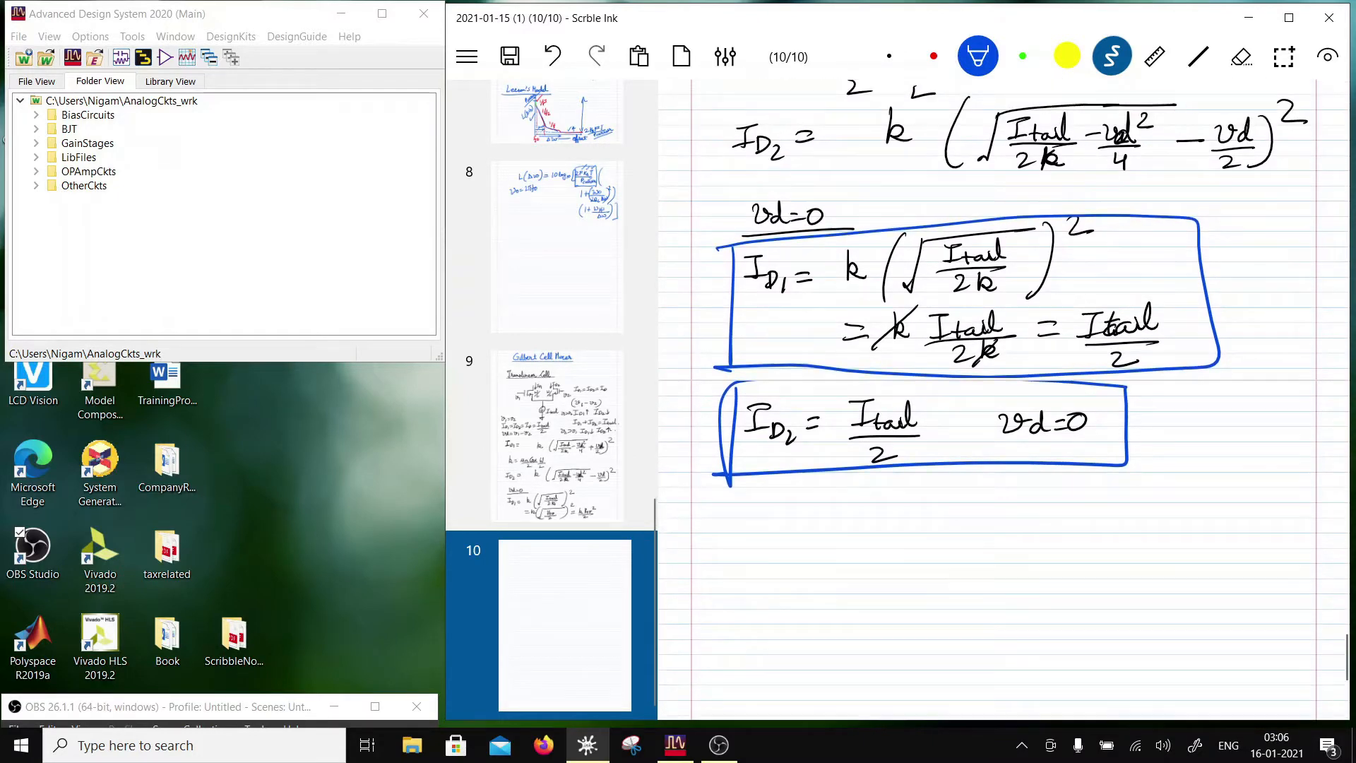
pyautogui.moveTo(745, 329)
pyautogui.mouseDown()
pyautogui.moveTo(772, 326)
pyautogui.moveTo(756, 357)
pyautogui.mouseUp()
pyautogui.moveTo(743, 356); pyautogui.dragTo(770, 363)
pyautogui.moveTo(786, 349)
pyautogui.mouseDown()
pyautogui.moveTo(787, 363)
pyautogui.moveTo(810, 346)
pyautogui.mouseUp()
pyautogui.moveTo(796, 357)
pyautogui.mouseDown()
pyautogui.moveTo(811, 356)
pyautogui.moveTo(831, 388)
pyautogui.mouseUp()
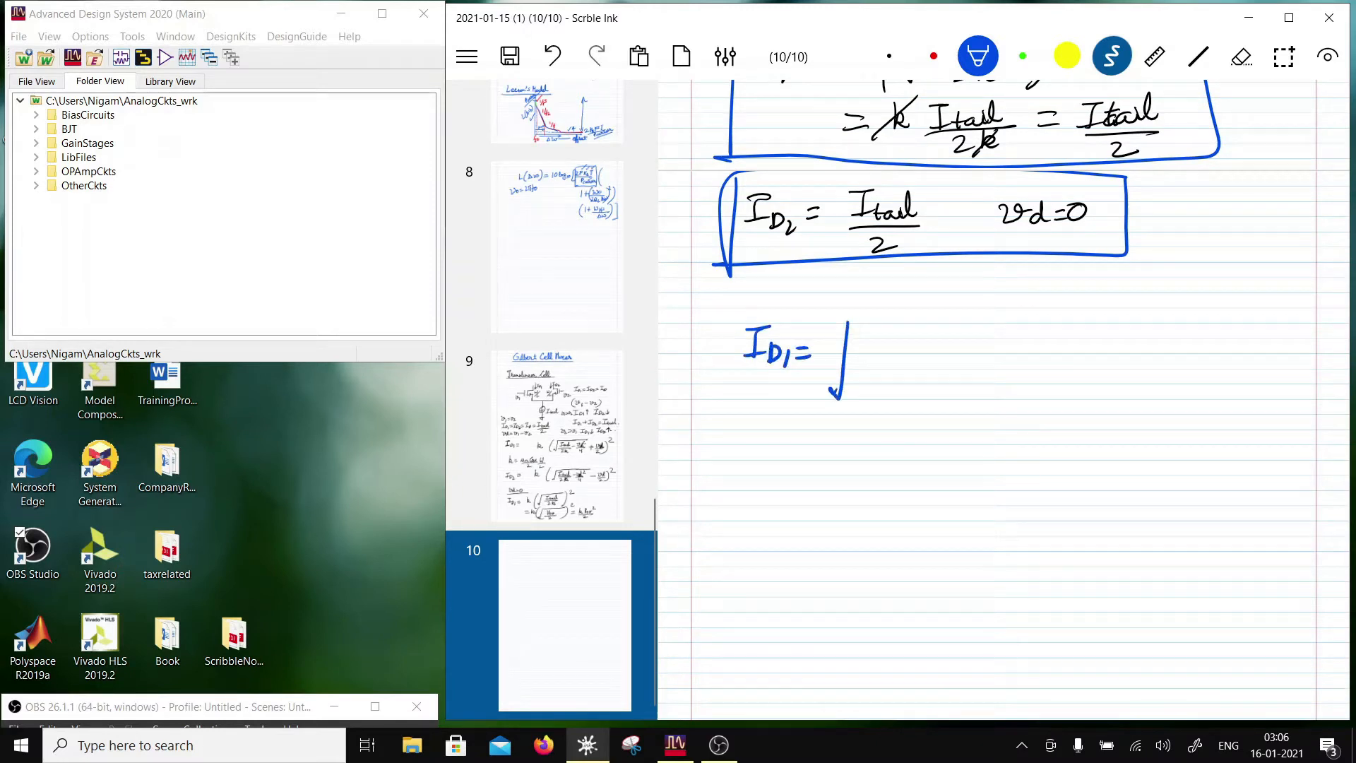
pyautogui.moveTo(820, 340)
pyautogui.mouseDown()
pyautogui.moveTo(818, 366)
pyautogui.moveTo(840, 336)
pyautogui.moveTo(840, 367)
pyautogui.moveTo(858, 366)
pyautogui.mouseUp()
pyautogui.click(1241, 56)
pyautogui.click(1111, 56)
pyautogui.click(978, 56)
# Continue the blue ID1 equation with k(√(Itail/2k − vd²) + vd/2)²
pyautogui.moveTo(901, 315)
pyautogui.mouseDown()
pyautogui.moveTo(898, 382)
pyautogui.moveTo(923, 323)
pyautogui.moveTo(1016, 318)
pyautogui.moveTo(964, 323)
pyautogui.mouseUp()
pyautogui.moveTo(951, 326)
pyautogui.mouseDown()
pyautogui.moveTo(950, 350)
pyautogui.moveTo(988, 349)
pyautogui.moveTo(1002, 326)
pyautogui.moveTo(1006, 340)
pyautogui.mouseUp()
pyautogui.moveTo(937, 358); pyautogui.dragTo(1014, 356)
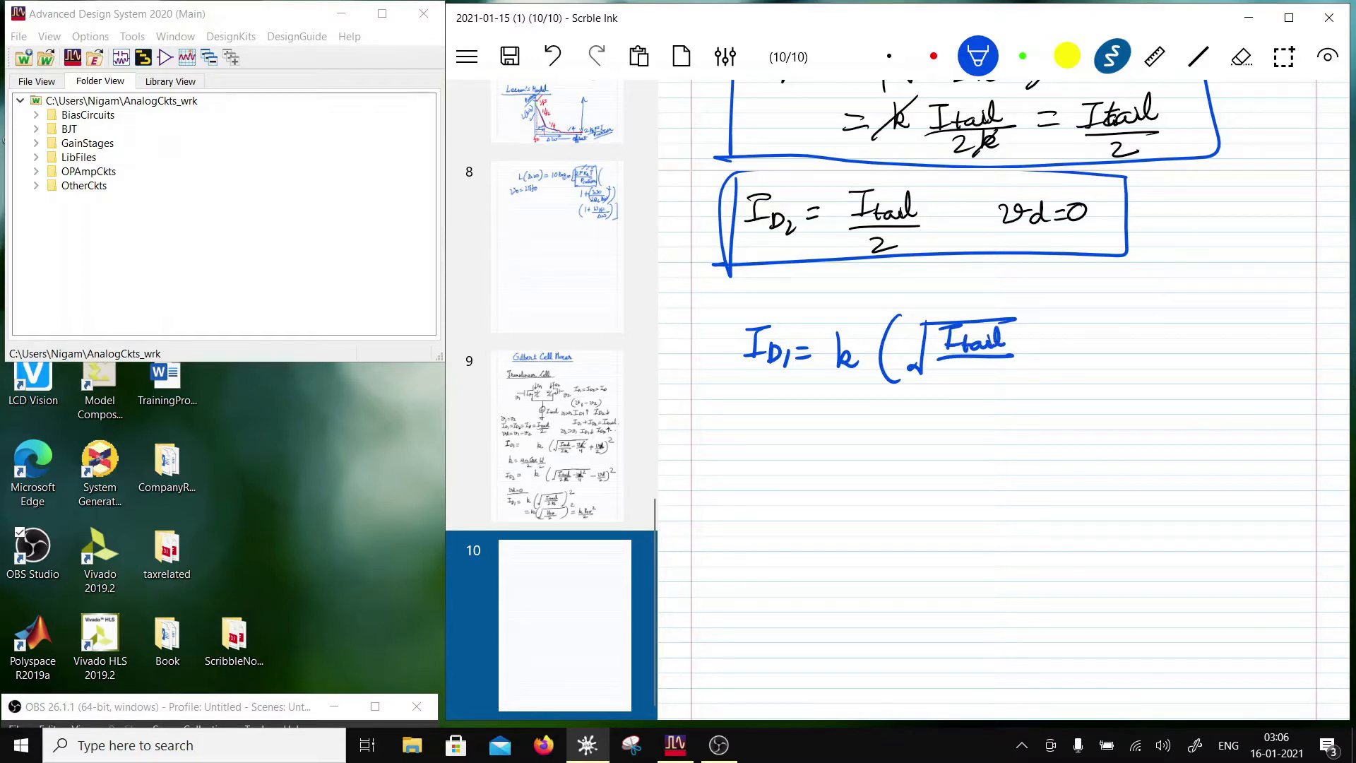
pyautogui.moveTo(950, 364); pyautogui.dragTo(996, 378)
pyautogui.moveTo(1018, 346)
pyautogui.mouseDown()
pyautogui.moveTo(1061, 335)
pyautogui.moveTo(1083, 349)
pyautogui.moveTo(1097, 336)
pyautogui.moveTo(1075, 378)
pyautogui.mouseUp()
pyautogui.moveTo(1014, 320)
pyautogui.mouseDown()
pyautogui.moveTo(1110, 316)
pyautogui.moveTo(1141, 342)
pyautogui.mouseUp()
pyautogui.moveTo(1147, 332)
pyautogui.mouseDown()
pyautogui.moveTo(1191, 345)
pyautogui.moveTo(1123, 362)
pyautogui.moveTo(1203, 357)
pyautogui.moveTo(1186, 379)
pyautogui.mouseUp()
pyautogui.moveTo(1205, 318)
pyautogui.mouseDown()
pyautogui.moveTo(1190, 385)
pyautogui.moveTo(1260, 324)
pyautogui.mouseUp()
# Check the blue ID1 equation against the original and add the denominator 4 under its vd² term
pyautogui.scroll(6, 1003, 399)
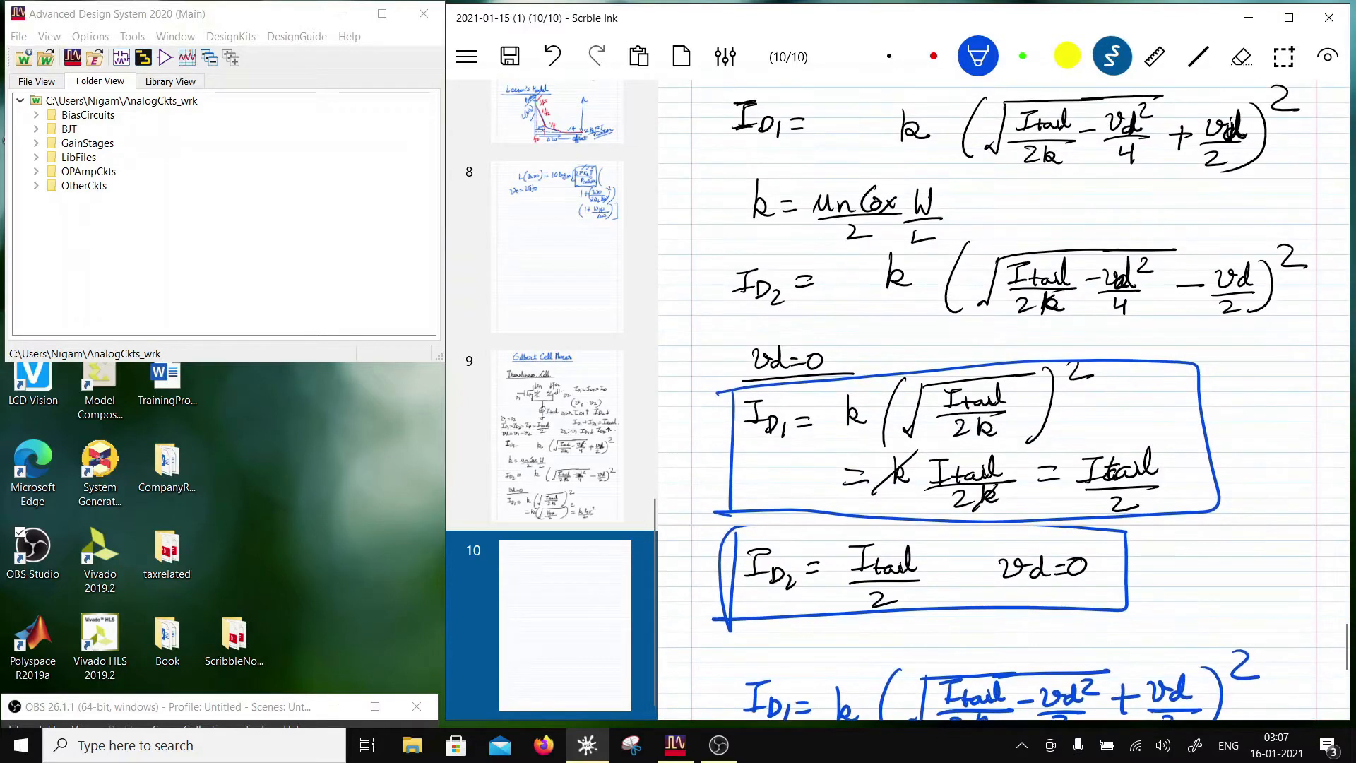
pyautogui.scroll(-4, 1003, 399)
pyautogui.scroll(5, 1003, 399)
pyautogui.scroll(-3, 1003, 399)
pyautogui.scroll(-3, 1003, 399)
pyautogui.click(1241, 57)
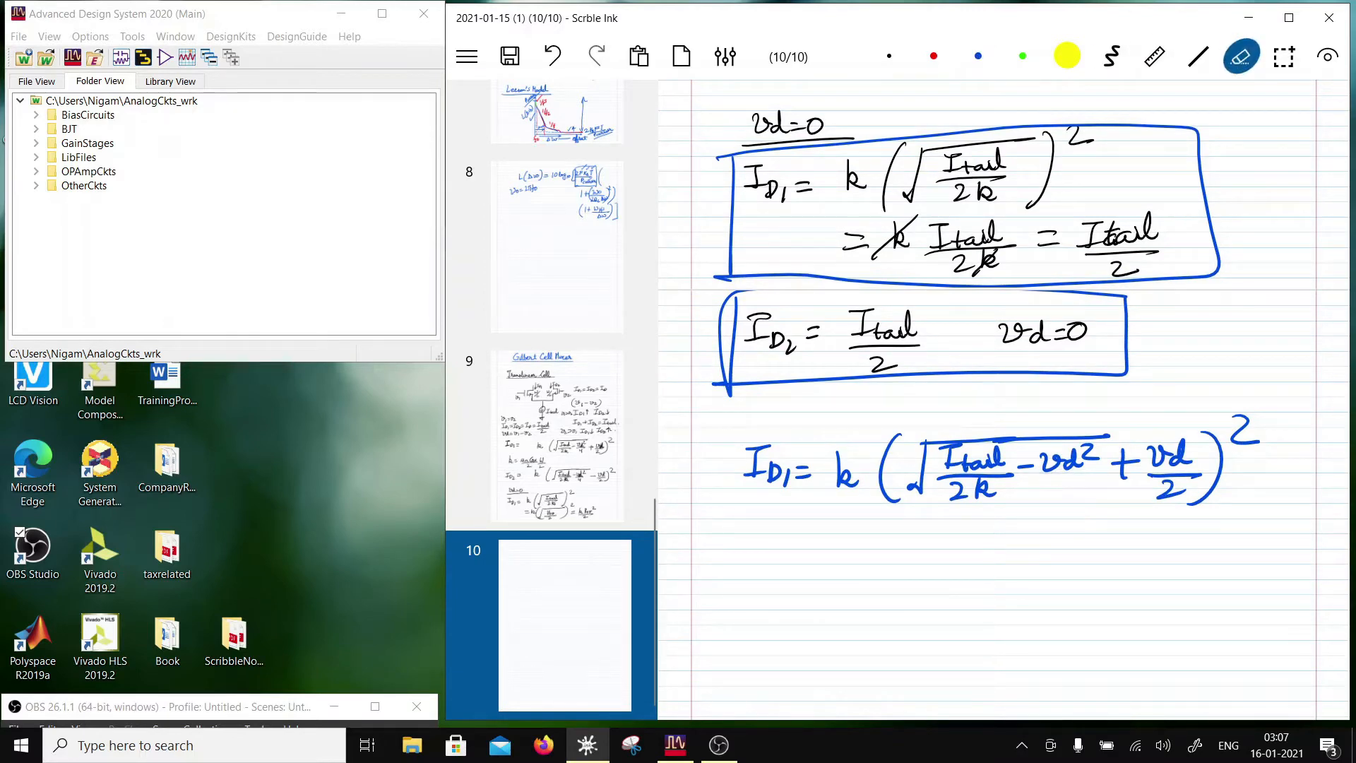
pyautogui.click(1113, 57)
pyautogui.click(978, 57)
pyautogui.moveTo(1040, 477); pyautogui.dragTo(1096, 474)
pyautogui.moveTo(1065, 481); pyautogui.dragTo(1068, 509)
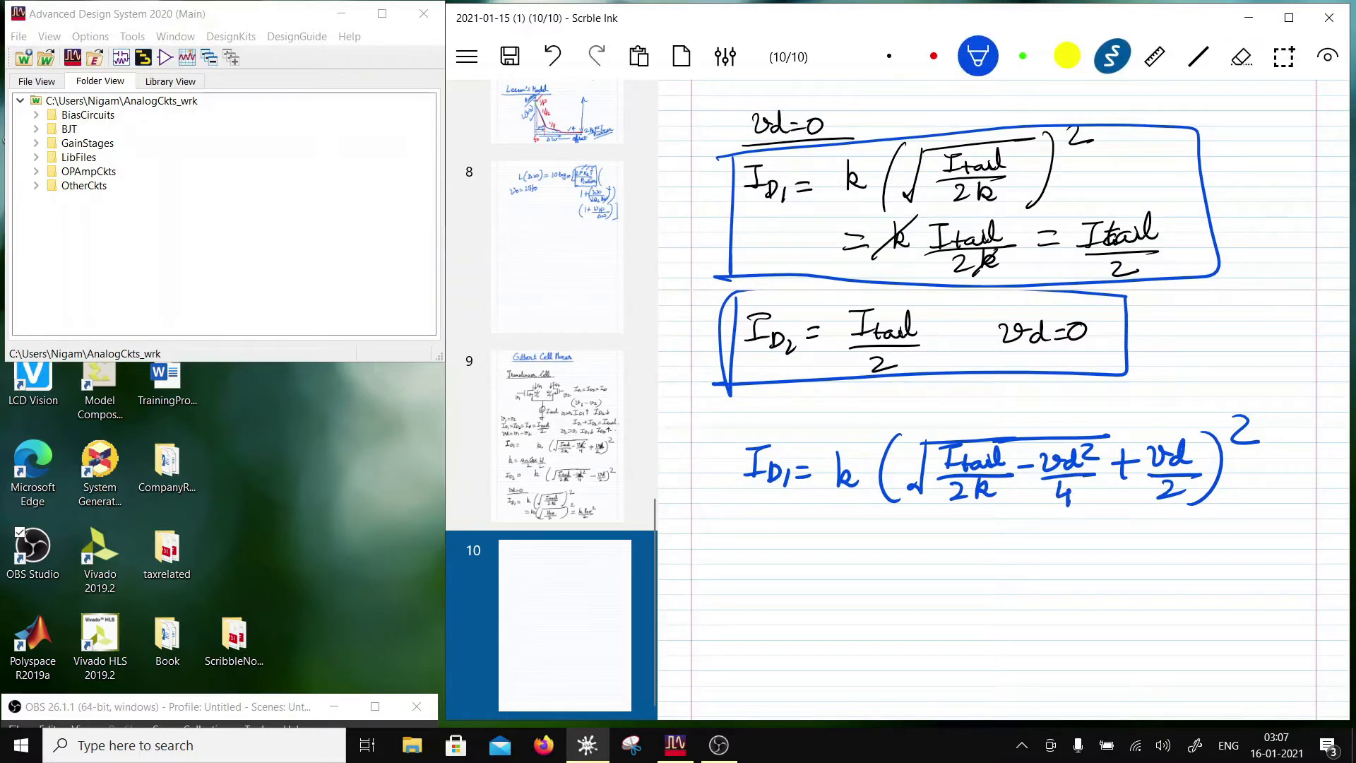
# Write ID2 = k(√(Itail/2k in blue below the ID1 equation
pyautogui.scroll(-2, 1003, 399)
pyautogui.moveTo(750, 407)
pyautogui.mouseDown()
pyautogui.moveTo(766, 405)
pyautogui.moveTo(760, 427)
pyautogui.mouseUp()
pyautogui.moveTo(749, 428)
pyautogui.mouseDown()
pyautogui.moveTo(802, 441)
pyautogui.moveTo(824, 416)
pyautogui.mouseUp()
pyautogui.moveTo(810, 428); pyautogui.dragTo(848, 451)
pyautogui.moveTo(848, 438)
pyautogui.mouseDown()
pyautogui.moveTo(863, 431)
pyautogui.moveTo(872, 450)
pyautogui.mouseUp()
pyautogui.moveTo(898, 393)
pyautogui.mouseDown()
pyautogui.moveTo(891, 458)
pyautogui.moveTo(975, 395)
pyautogui.moveTo(1095, 389)
pyautogui.mouseUp()
pyautogui.moveTo(943, 405); pyautogui.dragTo(964, 402)
pyautogui.moveTo(952, 406)
pyautogui.mouseDown()
pyautogui.moveTo(946, 425)
pyautogui.moveTo(962, 422)
pyautogui.mouseUp()
pyautogui.moveTo(964, 413)
pyautogui.mouseDown()
pyautogui.moveTo(966, 425)
pyautogui.moveTo(981, 418)
pyautogui.mouseUp()
pyautogui.moveTo(977, 417)
pyautogui.mouseDown()
pyautogui.moveTo(1002, 416)
pyautogui.moveTo(1003, 429)
pyautogui.mouseUp()
pyautogui.moveTo(949, 443); pyautogui.dragTo(967, 457)
pyautogui.moveTo(976, 438)
pyautogui.mouseDown()
pyautogui.moveTo(973, 458)
pyautogui.moveTo(994, 458)
pyautogui.mouseUp()
# Complete the blue ID2 equation with − vd²/4 under the root, − vd/2 and the squared bracket
pyautogui.moveTo(1004, 428)
pyautogui.mouseDown()
pyautogui.moveTo(1049, 405)
pyautogui.moveTo(1075, 426)
pyautogui.moveTo(1092, 420)
pyautogui.moveTo(1079, 430)
pyautogui.mouseUp()
pyautogui.moveTo(1052, 438); pyautogui.dragTo(1057, 458)
pyautogui.moveTo(1103, 419)
pyautogui.mouseDown()
pyautogui.moveTo(1166, 410)
pyautogui.moveTo(1178, 385)
pyautogui.moveTo(1185, 417)
pyautogui.mouseUp()
pyautogui.moveTo(1147, 428); pyautogui.dragTo(1177, 437)
pyautogui.moveTo(1189, 384)
pyautogui.mouseDown()
pyautogui.moveTo(1191, 445)
pyautogui.moveTo(1250, 397)
pyautogui.mouseUp()
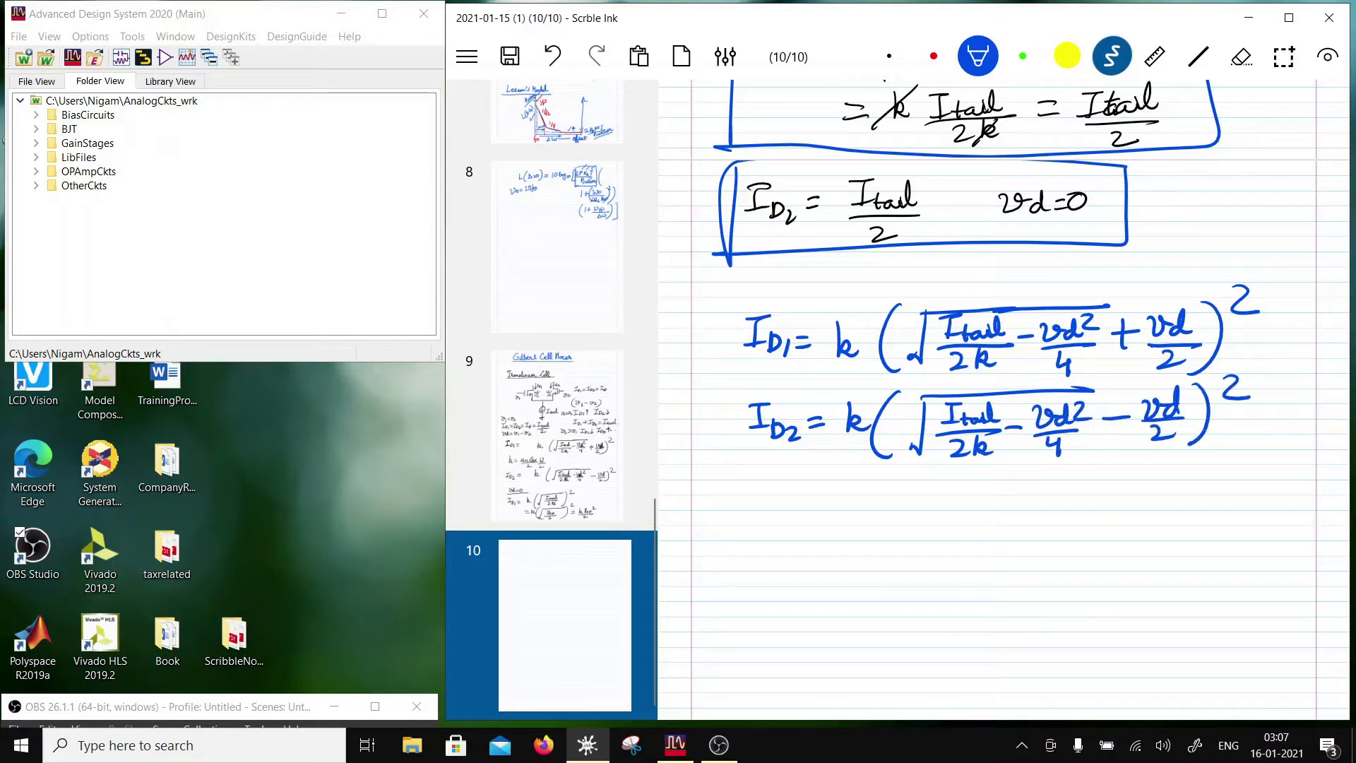
# Write the output current ID = ID1 − ID2 below the two blue equations
pyautogui.scroll(10, 1004, 399)
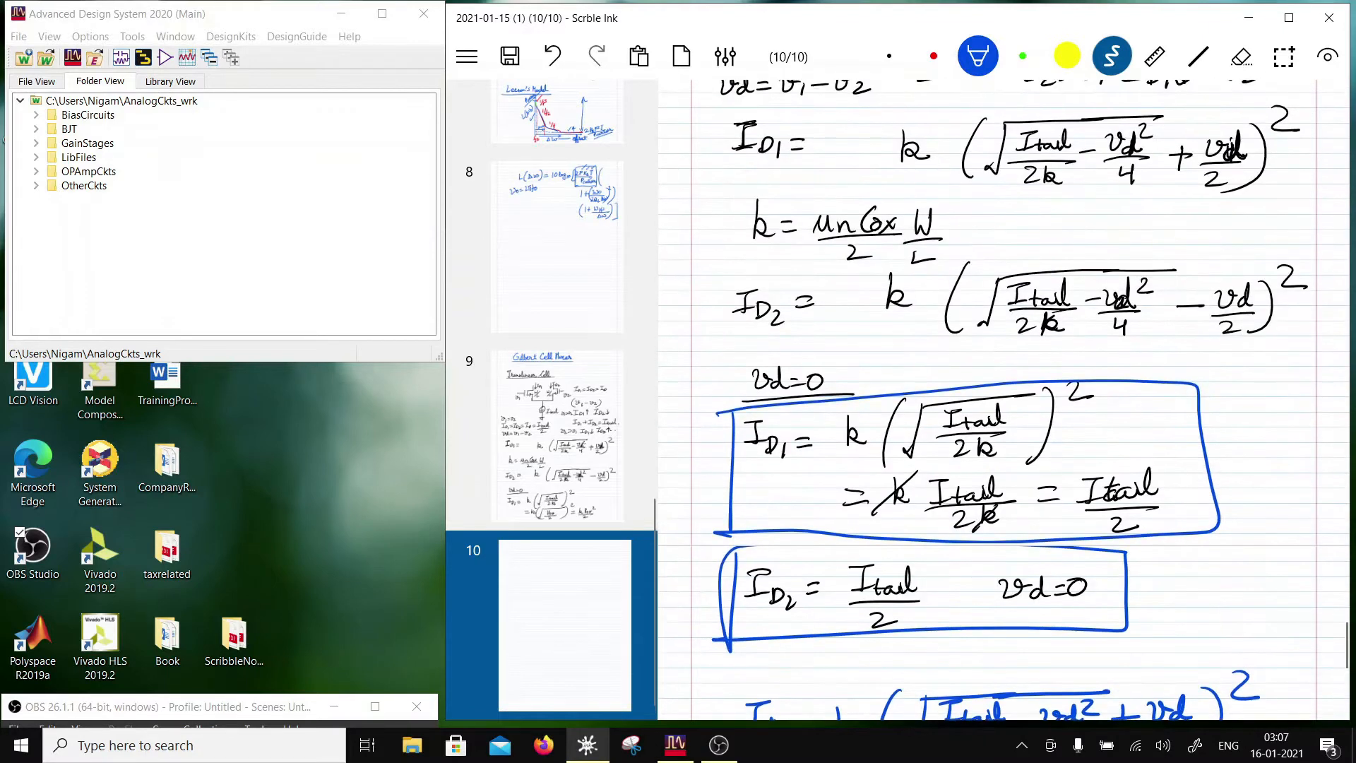
pyautogui.scroll(-5, 1004, 399)
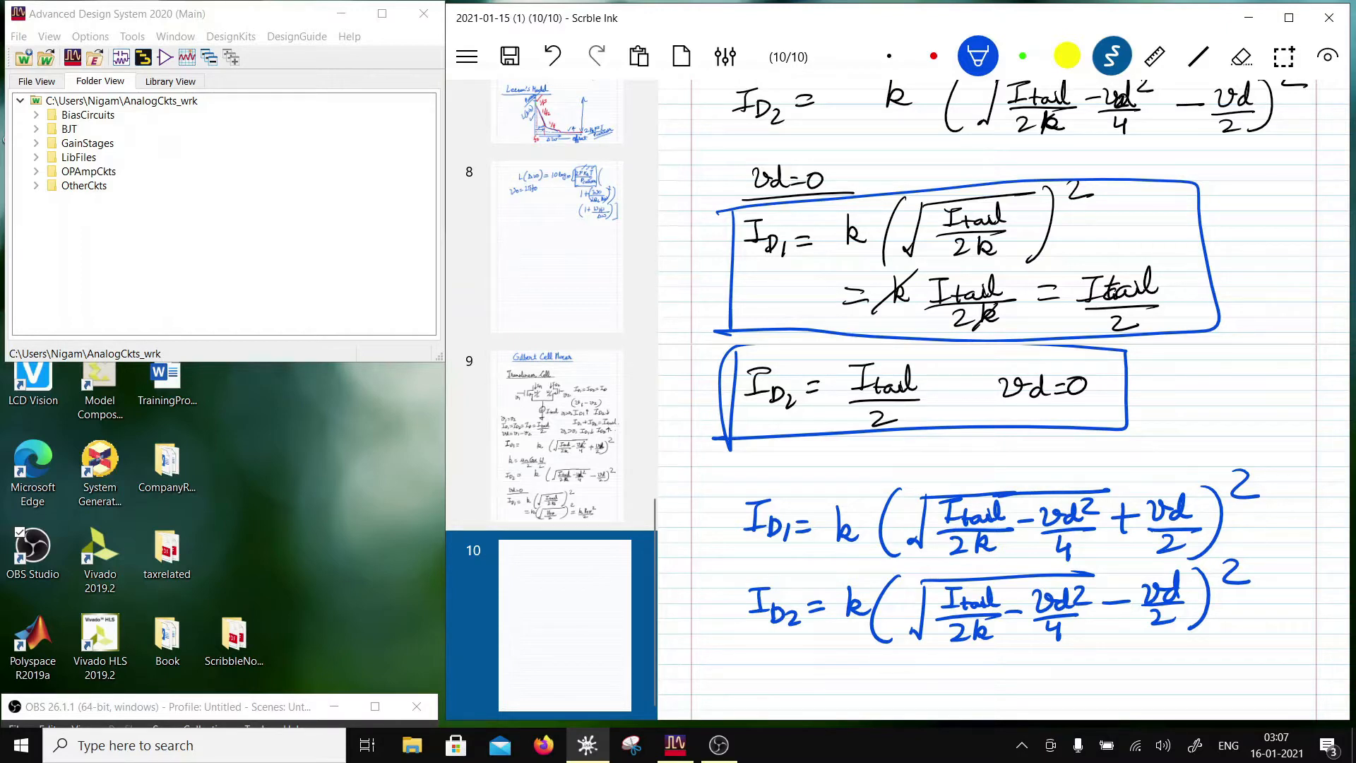
pyautogui.scroll(-10, 1005, 399)
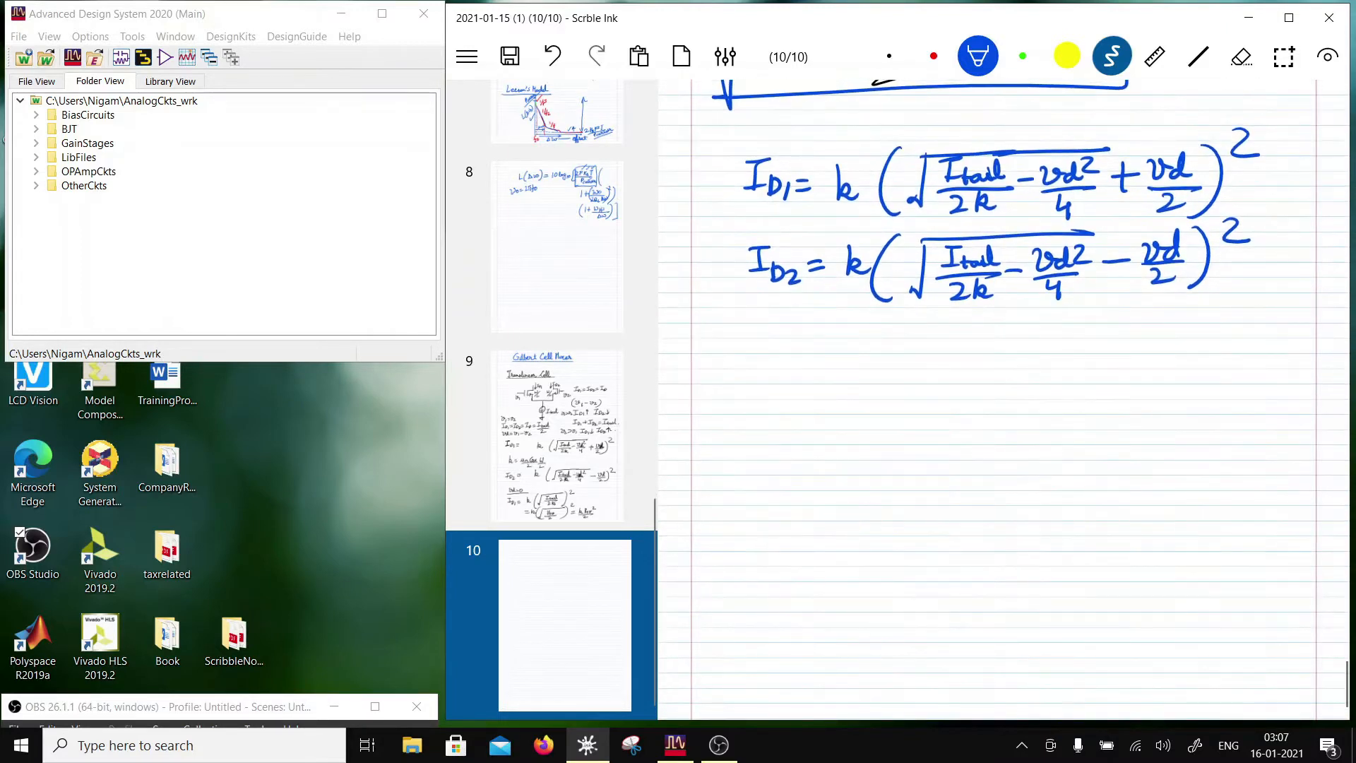
pyautogui.moveTo(735, 365); pyautogui.dragTo(759, 363)
pyautogui.moveTo(747, 365)
pyautogui.mouseDown()
pyautogui.moveTo(761, 391)
pyautogui.moveTo(798, 373)
pyautogui.mouseUp()
pyautogui.moveTo(784, 383); pyautogui.dragTo(841, 364)
pyautogui.moveTo(824, 366)
pyautogui.mouseDown()
pyautogui.moveTo(822, 390)
pyautogui.moveTo(833, 386)
pyautogui.mouseUp()
pyautogui.moveTo(837, 377)
pyautogui.mouseDown()
pyautogui.moveTo(839, 393)
pyautogui.moveTo(887, 378)
pyautogui.mouseUp()
pyautogui.moveTo(905, 362)
pyautogui.mouseDown()
pyautogui.moveTo(931, 359)
pyautogui.moveTo(907, 386)
pyautogui.mouseUp()
pyautogui.moveTo(899, 387); pyautogui.dragTo(931, 390)
pyautogui.moveTo(936, 384); pyautogui.dragTo(954, 390)
# Write = k((a+b)² − (a−b)²) on the line below ID = ID1 − ID2
pyautogui.moveTo(782, 439); pyautogui.dragTo(803, 437)
pyautogui.moveTo(778, 455); pyautogui.dragTo(855, 457)
pyautogui.moveTo(891, 411)
pyautogui.mouseDown()
pyautogui.moveTo(890, 474)
pyautogui.moveTo(963, 441)
pyautogui.mouseUp()
pyautogui.moveTo(974, 427); pyautogui.dragTo(996, 459)
pyautogui.moveTo(919, 421); pyautogui.dragTo(908, 456)
pyautogui.moveTo(1010, 417); pyautogui.dragTo(1104, 443)
pyautogui.moveTo(1106, 438)
pyautogui.mouseDown()
pyautogui.moveTo(1145, 435)
pyautogui.moveTo(1138, 456)
pyautogui.mouseUp()
pyautogui.moveTo(1094, 412); pyautogui.dragTo(1088, 459)
pyautogui.moveTo(1169, 418)
pyautogui.mouseDown()
pyautogui.moveTo(1186, 423)
pyautogui.moveTo(1173, 463)
pyautogui.mouseUp()
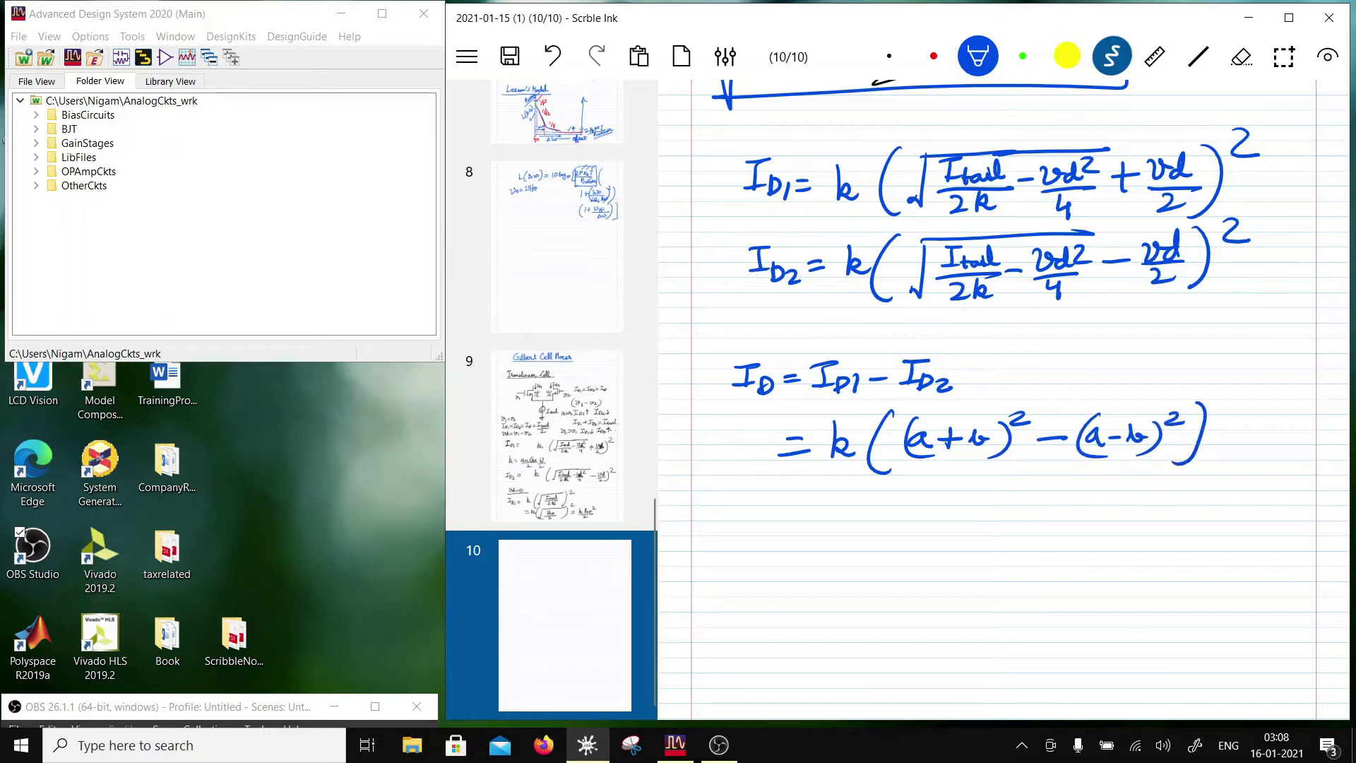
# Write the first factor (a+b+a−b) below the difference of squares
pyautogui.moveTo(917, 500); pyautogui.dragTo(931, 508)
pyautogui.moveTo(937, 492)
pyautogui.mouseDown()
pyautogui.moveTo(936, 512)
pyautogui.moveTo(947, 501)
pyautogui.mouseUp()
pyautogui.moveTo(945, 488)
pyautogui.mouseDown()
pyautogui.moveTo(948, 510)
pyautogui.moveTo(967, 505)
pyautogui.mouseUp()
pyautogui.moveTo(984, 485)
pyautogui.mouseDown()
pyautogui.moveTo(985, 513)
pyautogui.moveTo(1034, 500)
pyautogui.mouseUp()
pyautogui.moveTo(1041, 484)
pyautogui.mouseDown()
pyautogui.moveTo(1044, 506)
pyautogui.moveTo(1059, 498)
pyautogui.mouseUp()
pyautogui.moveTo(1069, 483); pyautogui.dragTo(1072, 517)
pyautogui.moveTo(920, 467); pyautogui.dragTo(923, 522)
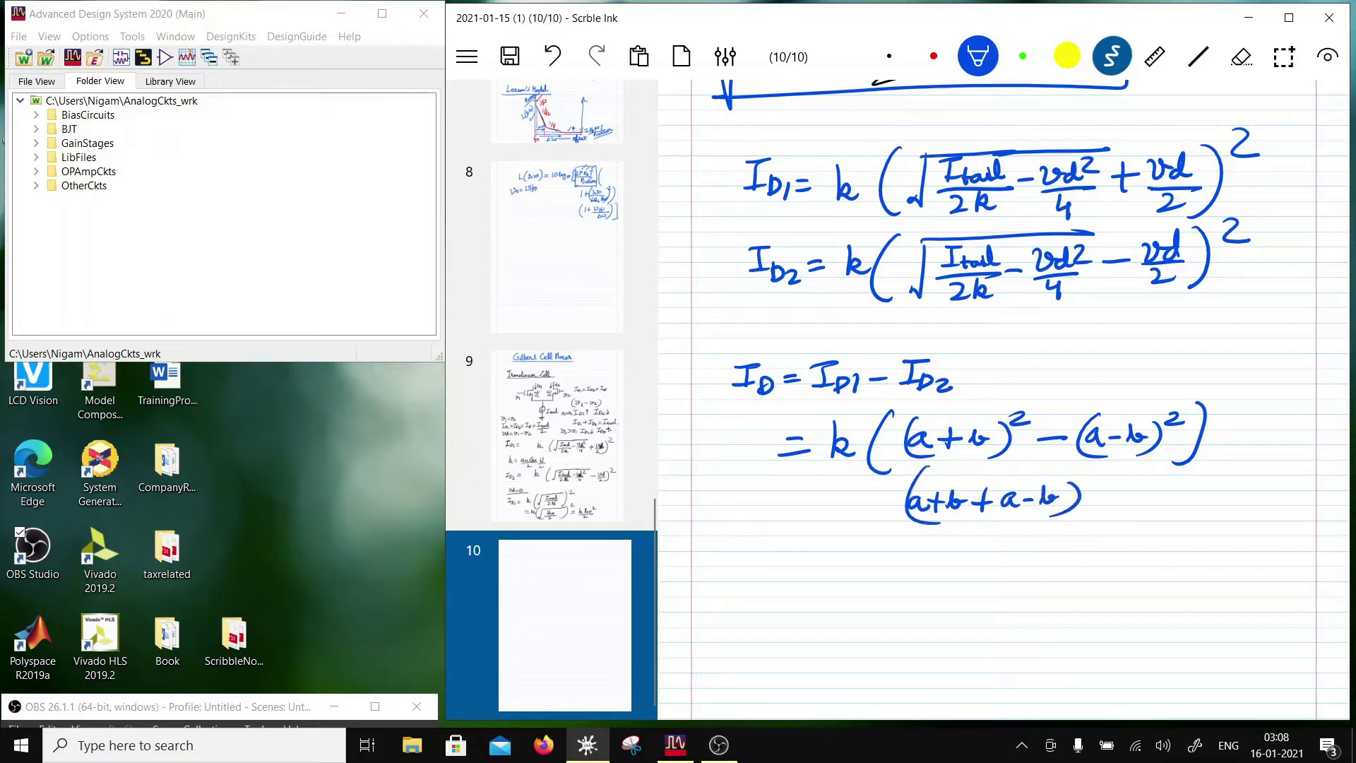
# Add the second factor (a+b−a+b) beside the first one
pyautogui.moveTo(1111, 481)
pyautogui.mouseDown()
pyautogui.moveTo(1106, 515)
pyautogui.moveTo(1141, 503)
pyautogui.mouseUp()
pyautogui.moveTo(1132, 498); pyautogui.dragTo(1251, 502)
pyautogui.moveTo(1242, 494); pyautogui.dragTo(1261, 493)
pyautogui.moveTo(1269, 480)
pyautogui.mouseDown()
pyautogui.moveTo(1270, 499)
pyautogui.moveTo(1287, 497)
pyautogui.mouseUp()
pyautogui.moveTo(1294, 474); pyautogui.dragTo(1297, 513)
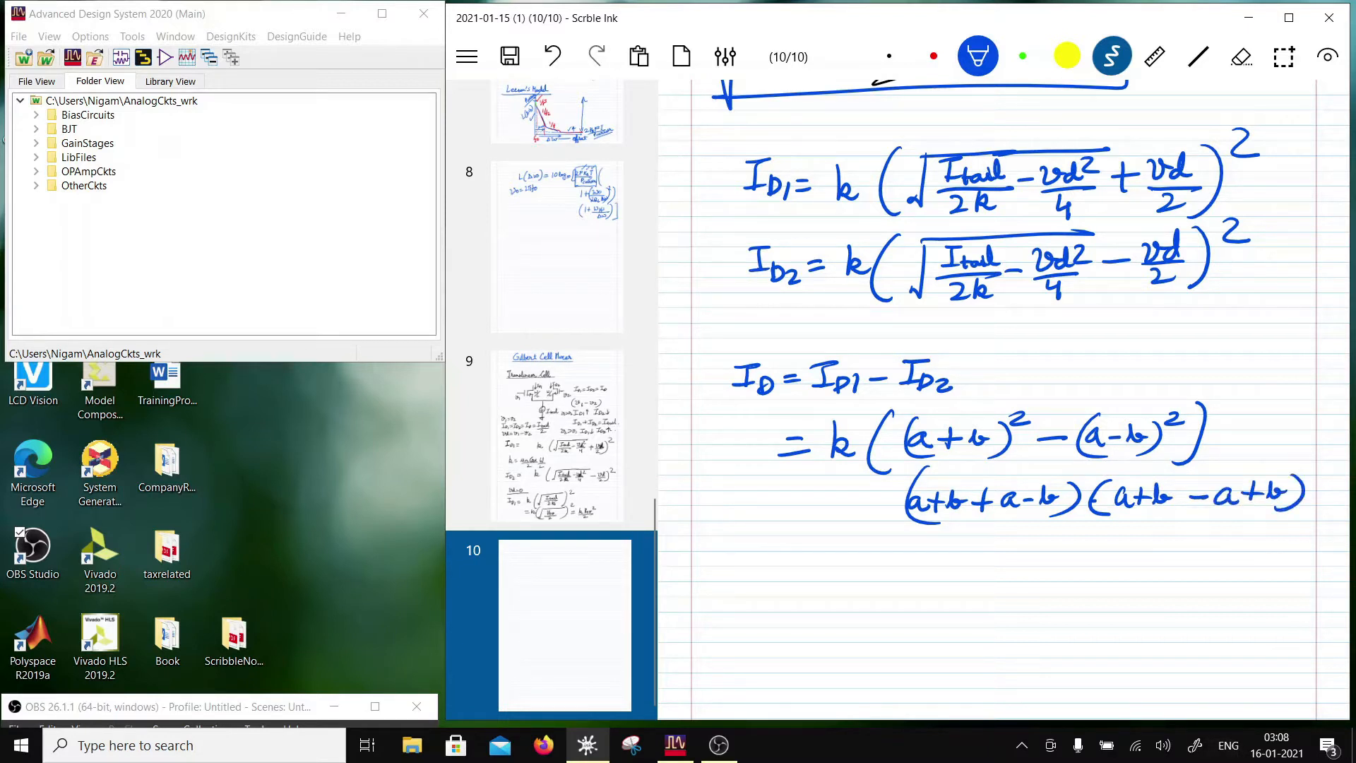
# Strike out the cancelling b and a terms in the two factors and put = k in front of them
pyautogui.moveTo(1060, 478); pyautogui.dragTo(1011, 522)
pyautogui.moveTo(954, 478); pyautogui.dragTo(930, 529)
pyautogui.moveTo(1237, 478); pyautogui.dragTo(1164, 516)
pyautogui.moveTo(1139, 479); pyautogui.dragTo(1104, 513)
pyautogui.moveTo(791, 507); pyautogui.dragTo(814, 502)
pyautogui.moveTo(791, 518); pyautogui.dragTo(851, 521)
pyautogui.moveTo(852, 514)
pyautogui.mouseDown()
pyautogui.moveTo(863, 504)
pyautogui.moveTo(869, 525)
pyautogui.mouseUp()
# Write the simplified product = 4ab below the factored line
pyautogui.moveTo(797, 556); pyautogui.dragTo(875, 559)
pyautogui.moveTo(873, 548); pyautogui.dragTo(876, 577)
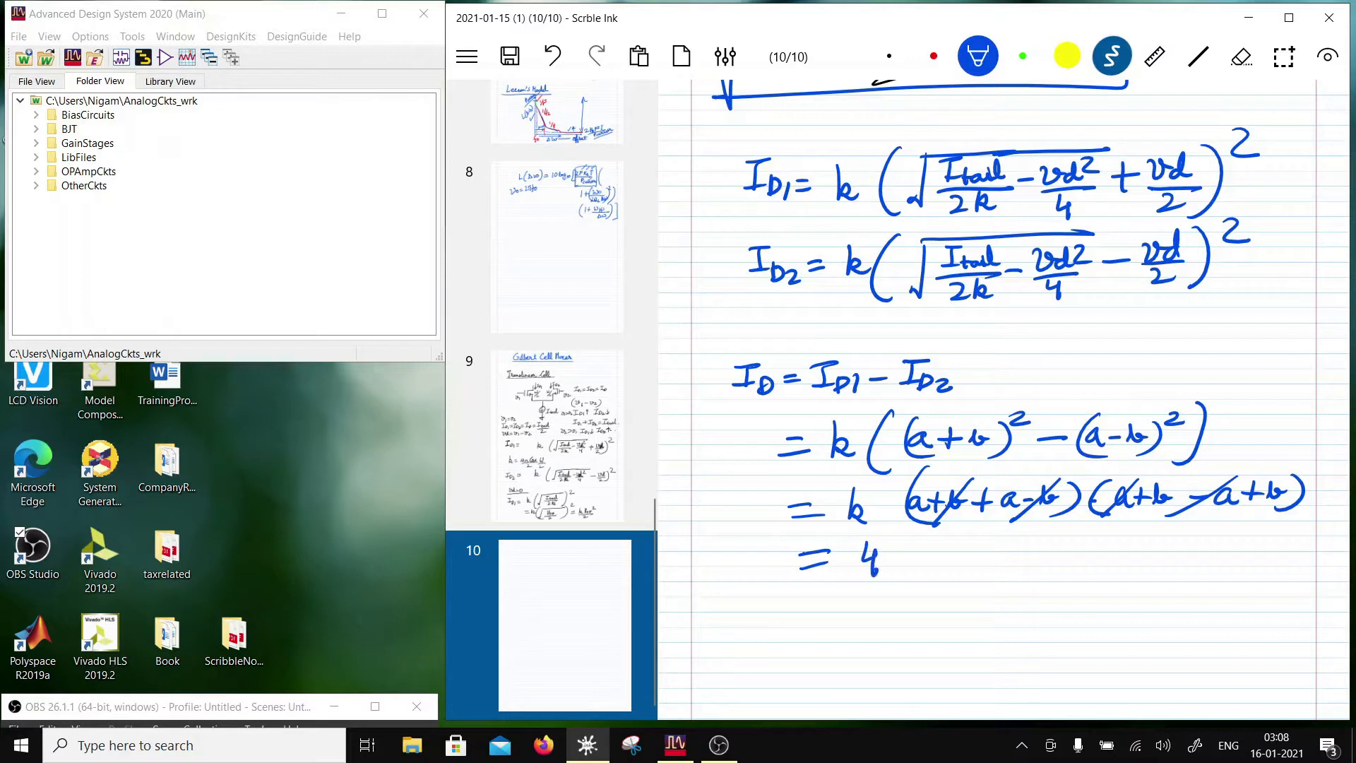
pyautogui.moveTo(915, 555)
pyautogui.mouseDown()
pyautogui.moveTo(899, 569)
pyautogui.moveTo(927, 572)
pyautogui.mouseUp()
pyautogui.moveTo(940, 538)
pyautogui.mouseDown()
pyautogui.moveTo(936, 565)
pyautogui.moveTo(961, 560)
pyautogui.mouseUp()
pyautogui.click(982, 558)
pyautogui.scroll(-3, 1003, 396)
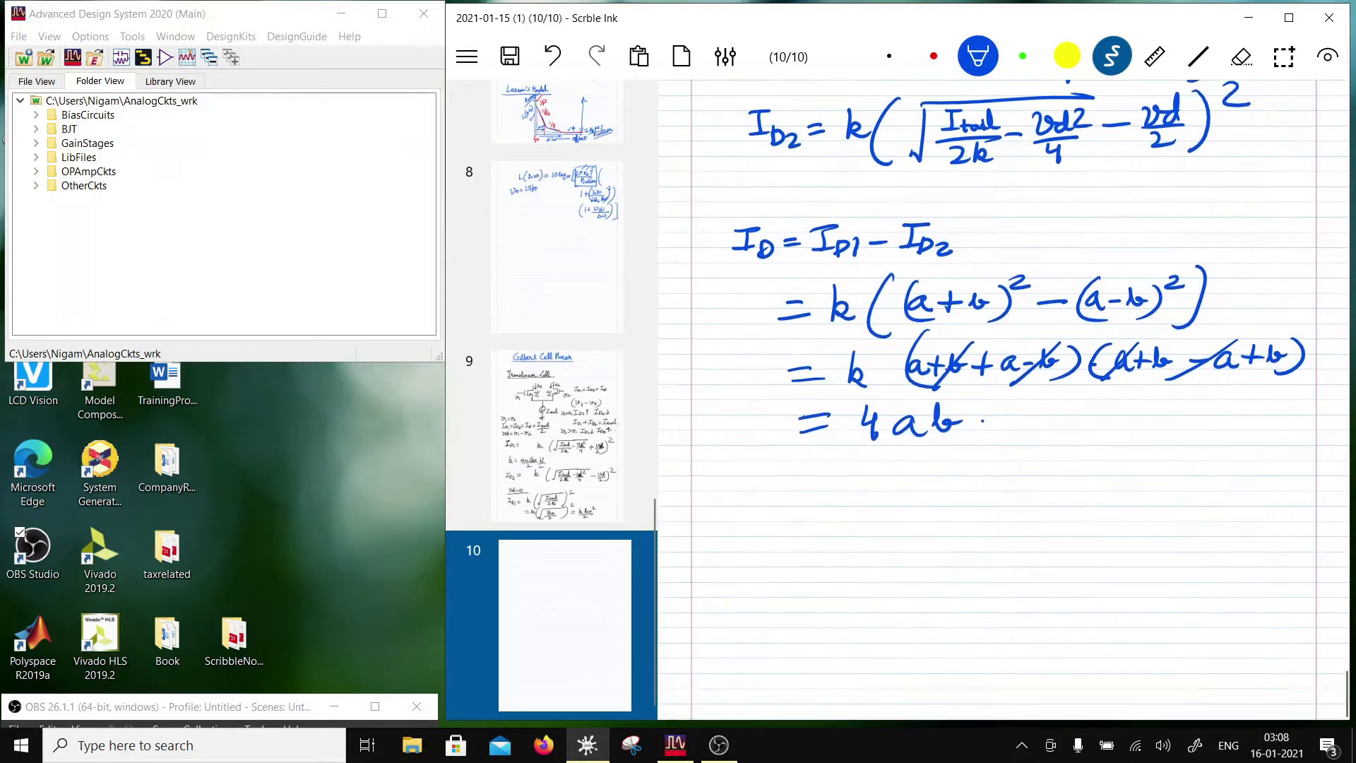
# Write the definitions a = √(Itail/2k − vd²/4) and b = vd/2 below the 4ab line
pyautogui.moveTo(805, 484); pyautogui.dragTo(810, 503)
pyautogui.moveTo(811, 486)
pyautogui.mouseDown()
pyautogui.moveTo(828, 485)
pyautogui.moveTo(831, 524)
pyautogui.mouseUp()
pyautogui.moveTo(853, 466); pyautogui.dragTo(1040, 458)
pyautogui.moveTo(875, 479)
pyautogui.mouseDown()
pyautogui.moveTo(869, 504)
pyautogui.moveTo(936, 510)
pyautogui.mouseUp()
pyautogui.moveTo(878, 524); pyautogui.dragTo(894, 537)
pyautogui.moveTo(901, 529); pyautogui.dragTo(917, 524)
pyautogui.moveTo(1004, 477)
pyautogui.mouseDown()
pyautogui.moveTo(1006, 502)
pyautogui.moveTo(1023, 496)
pyautogui.mouseUp()
pyautogui.moveTo(966, 516)
pyautogui.mouseDown()
pyautogui.moveTo(1010, 510)
pyautogui.moveTo(985, 544)
pyautogui.mouseUp()
pyautogui.moveTo(1092, 483)
pyautogui.mouseDown()
pyautogui.moveTo(1096, 507)
pyautogui.moveTo(1214, 503)
pyautogui.mouseUp()
pyautogui.moveTo(1156, 516); pyautogui.dragTo(1193, 529)
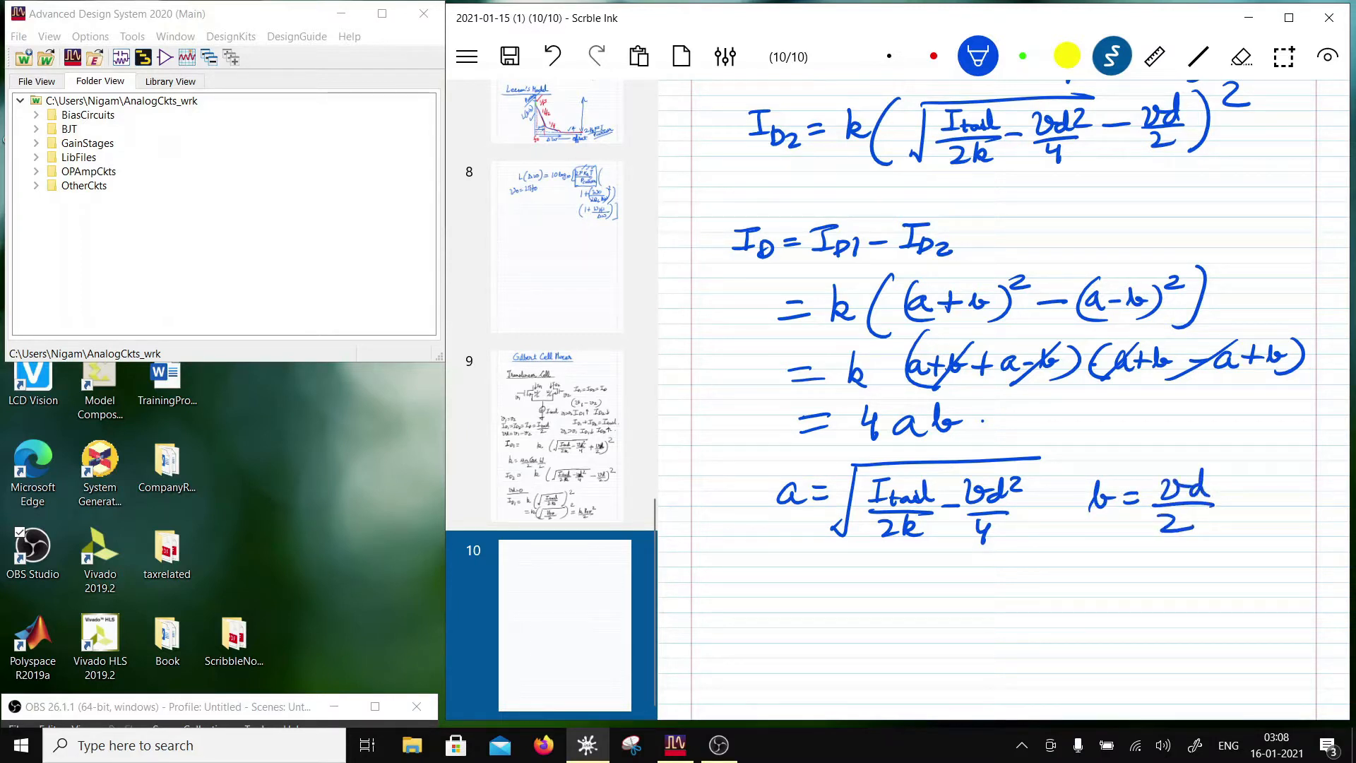
# Start the ID = 4 line below the definitions and insert k into the product 4ab to make 4kab
pyautogui.scroll(3, 1004, 393)
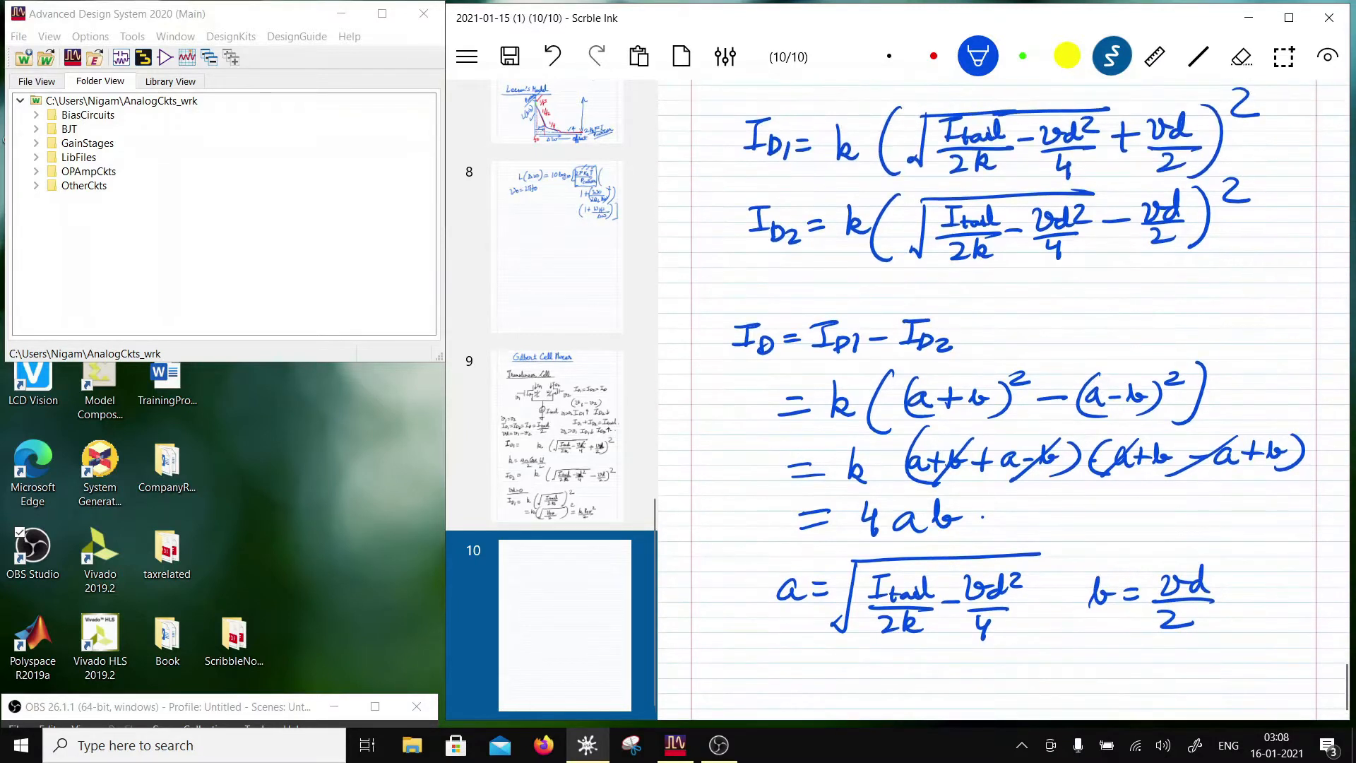
pyautogui.scroll(-5, 1005, 393)
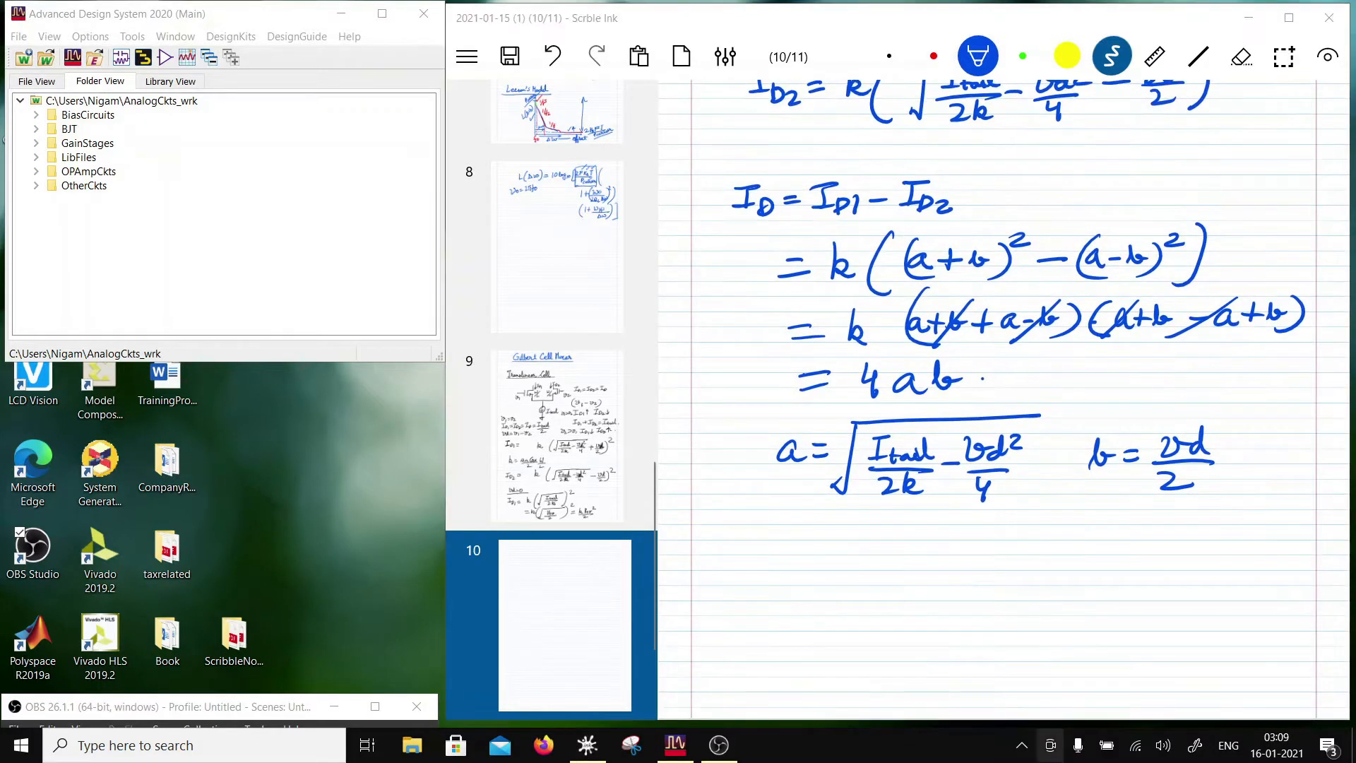
pyautogui.moveTo(755, 530)
pyautogui.mouseDown()
pyautogui.moveTo(784, 566)
pyautogui.moveTo(828, 543)
pyautogui.mouseUp()
pyautogui.moveTo(812, 555)
pyautogui.mouseDown()
pyautogui.moveTo(877, 546)
pyautogui.moveTo(874, 566)
pyautogui.mouseUp()
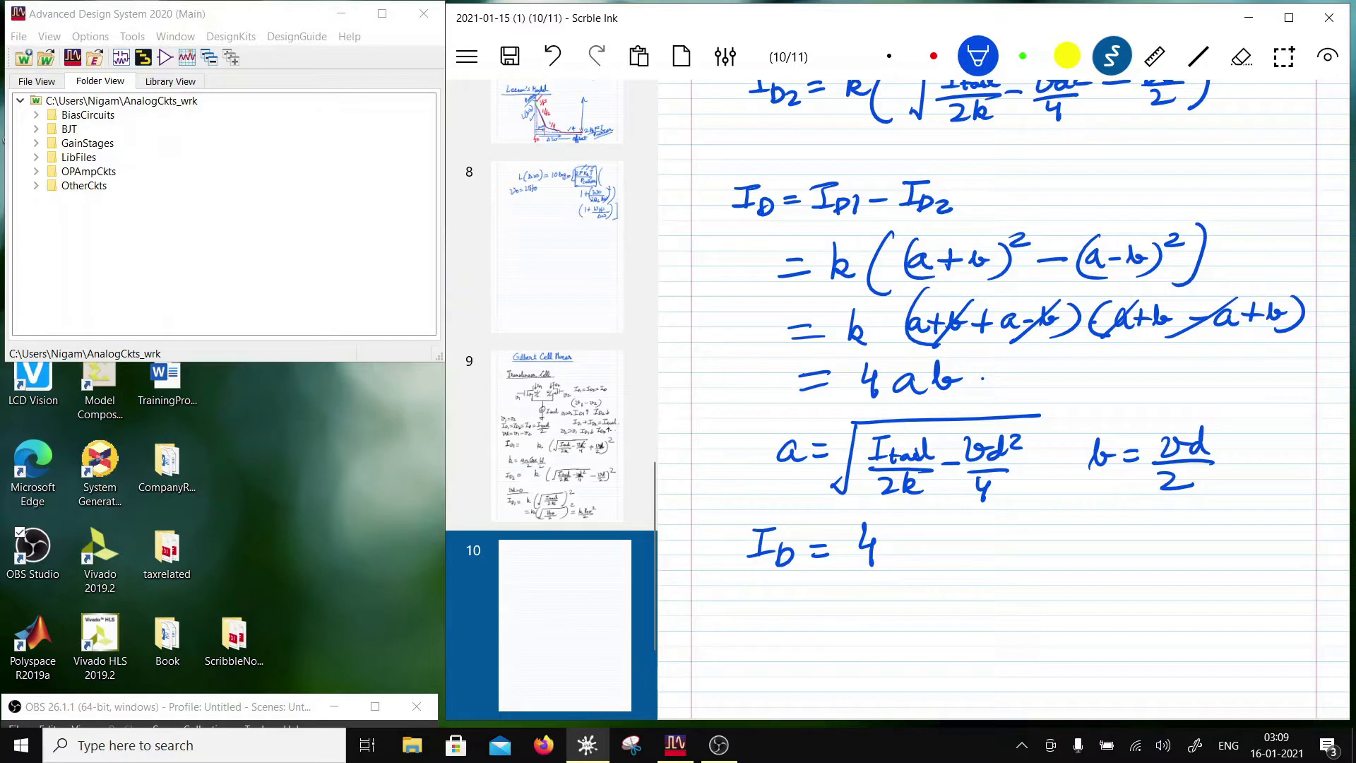
pyautogui.moveTo(885, 367)
pyautogui.mouseDown()
pyautogui.moveTo(880, 394)
pyautogui.moveTo(893, 396)
pyautogui.mouseUp()
# Continue the ID = 4 line with k and the parenthesised root √(Itail/2k − vd²/4)
pyautogui.moveTo(885, 527)
pyautogui.mouseDown()
pyautogui.moveTo(881, 561)
pyautogui.moveTo(900, 561)
pyautogui.moveTo(929, 523)
pyautogui.moveTo(1050, 515)
pyautogui.mouseUp()
pyautogui.moveTo(939, 531)
pyautogui.mouseDown()
pyautogui.moveTo(966, 529)
pyautogui.moveTo(942, 553)
pyautogui.mouseUp()
pyautogui.moveTo(935, 552); pyautogui.dragTo(947, 549)
pyautogui.moveTo(952, 539)
pyautogui.mouseDown()
pyautogui.moveTo(965, 556)
pyautogui.moveTo(996, 531)
pyautogui.moveTo(1003, 554)
pyautogui.mouseUp()
pyautogui.moveTo(939, 558)
pyautogui.mouseDown()
pyautogui.moveTo(1007, 556)
pyautogui.moveTo(972, 581)
pyautogui.moveTo(1003, 581)
pyautogui.moveTo(1060, 536)
pyautogui.moveTo(1077, 553)
pyautogui.moveTo(1093, 539)
pyautogui.mouseUp()
pyautogui.moveTo(1049, 517); pyautogui.dragTo(1112, 518)
pyautogui.moveTo(1039, 556)
pyautogui.mouseDown()
pyautogui.moveTo(1087, 556)
pyautogui.moveTo(1063, 583)
pyautogui.mouseUp()
pyautogui.moveTo(1108, 515); pyautogui.dragTo(1091, 588)
pyautogui.moveTo(924, 500); pyautogui.dragTo(912, 595)
# Append the factor vd/2 to the ID line and cancel its 2 against the 4, leaving 2
pyautogui.moveTo(1155, 523)
pyautogui.mouseDown()
pyautogui.moveTo(1169, 541)
pyautogui.moveTo(1189, 523)
pyautogui.mouseUp()
pyautogui.moveTo(1200, 517); pyautogui.dragTo(1204, 537)
pyautogui.moveTo(1150, 545)
pyautogui.mouseDown()
pyautogui.moveTo(1211, 542)
pyautogui.moveTo(1189, 574)
pyautogui.moveTo(1131, 586)
pyautogui.mouseUp()
pyautogui.moveTo(880, 527); pyautogui.dragTo(838, 569)
pyautogui.moveTo(842, 521); pyautogui.dragTo(862, 537)
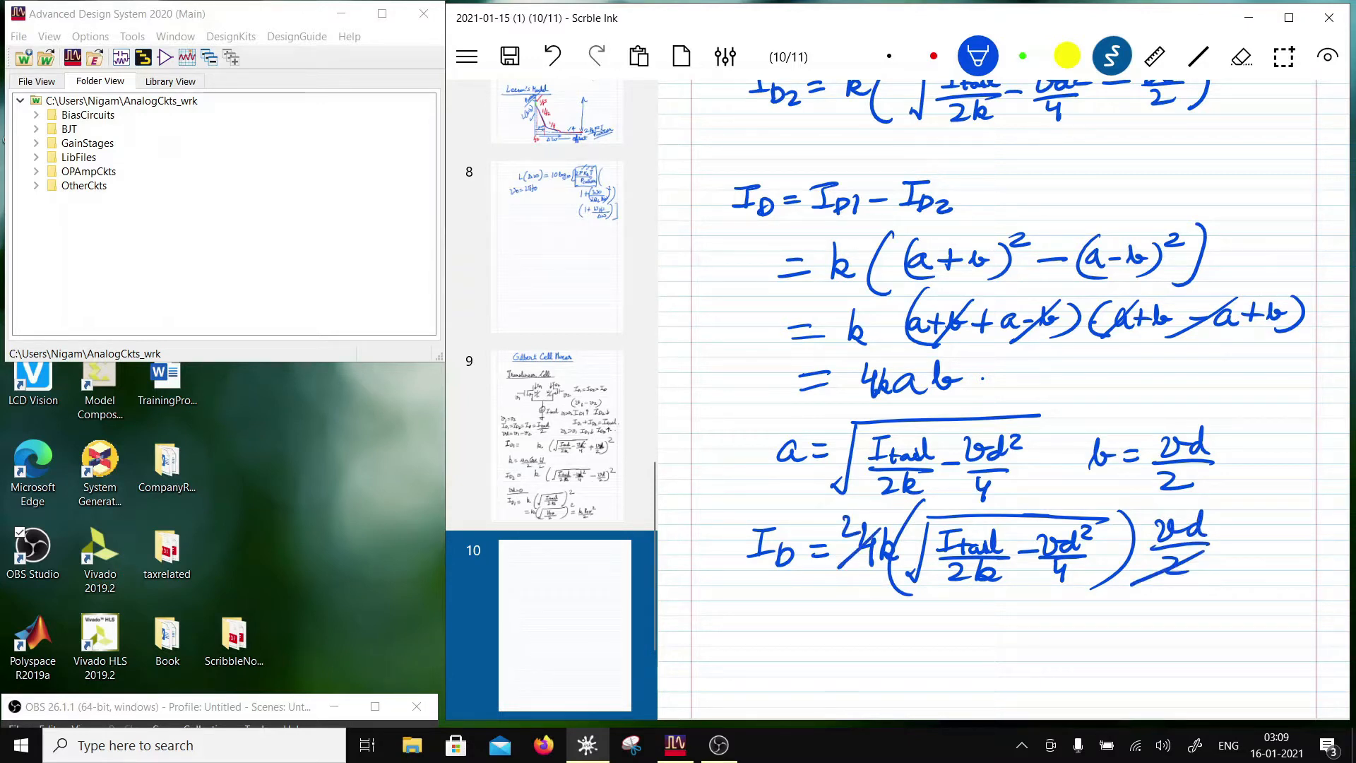
# Write ID = Id1 − Id2 = 2k on a new line below the cancelled expression
pyautogui.scroll(-3, 1003, 396)
pyautogui.moveTo(756, 432)
pyautogui.mouseDown()
pyautogui.moveTo(786, 429)
pyautogui.moveTo(767, 457)
pyautogui.mouseUp()
pyautogui.moveTo(753, 459)
pyautogui.mouseDown()
pyautogui.moveTo(781, 455)
pyautogui.moveTo(782, 468)
pyautogui.moveTo(826, 445)
pyautogui.mouseUp()
pyautogui.moveTo(810, 457)
pyautogui.mouseDown()
pyautogui.moveTo(866, 436)
pyautogui.moveTo(853, 458)
pyautogui.mouseUp()
pyautogui.moveTo(842, 460); pyautogui.dragTo(865, 457)
pyautogui.moveTo(868, 459); pyautogui.dragTo(883, 438)
pyautogui.moveTo(886, 452)
pyautogui.mouseDown()
pyautogui.moveTo(885, 464)
pyautogui.moveTo(954, 435)
pyautogui.mouseUp()
pyautogui.moveTo(942, 437); pyautogui.dragTo(940, 460)
pyautogui.moveTo(927, 462)
pyautogui.mouseDown()
pyautogui.moveTo(973, 437)
pyautogui.moveTo(987, 463)
pyautogui.mouseUp()
pyautogui.moveTo(991, 445); pyautogui.dragTo(1055, 459)
pyautogui.moveTo(1058, 452); pyautogui.dragTo(1071, 455)
# Complete the ID line with the parenthesised root √(Itail/2k − vd²/4) multiplied by vd
pyautogui.moveTo(1107, 412)
pyautogui.mouseDown()
pyautogui.moveTo(1095, 483)
pyautogui.moveTo(1116, 424)
pyautogui.moveTo(1215, 415)
pyautogui.mouseUp()
pyautogui.moveTo(1124, 433); pyautogui.dragTo(1126, 456)
pyautogui.moveTo(1140, 439)
pyautogui.mouseDown()
pyautogui.moveTo(1144, 457)
pyautogui.moveTo(1157, 443)
pyautogui.mouseUp()
pyautogui.moveTo(1166, 445); pyautogui.dragTo(1174, 456)
pyautogui.moveTo(1121, 462); pyautogui.dragTo(1186, 459)
pyautogui.moveTo(1128, 467); pyautogui.dragTo(1150, 485)
pyautogui.moveTo(1164, 469)
pyautogui.mouseDown()
pyautogui.moveTo(1165, 483)
pyautogui.moveTo(1231, 441)
pyautogui.moveTo(1243, 458)
pyautogui.mouseUp()
pyautogui.moveTo(1249, 430)
pyautogui.mouseDown()
pyautogui.moveTo(1263, 441)
pyautogui.moveTo(1279, 420)
pyautogui.mouseUp()
pyautogui.moveTo(1207, 460)
pyautogui.mouseDown()
pyautogui.moveTo(1254, 459)
pyautogui.moveTo(1231, 479)
pyautogui.mouseUp()
pyautogui.moveTo(1230, 470); pyautogui.dragTo(1234, 485)
pyautogui.moveTo(1278, 404); pyautogui.dragTo(1237, 487)
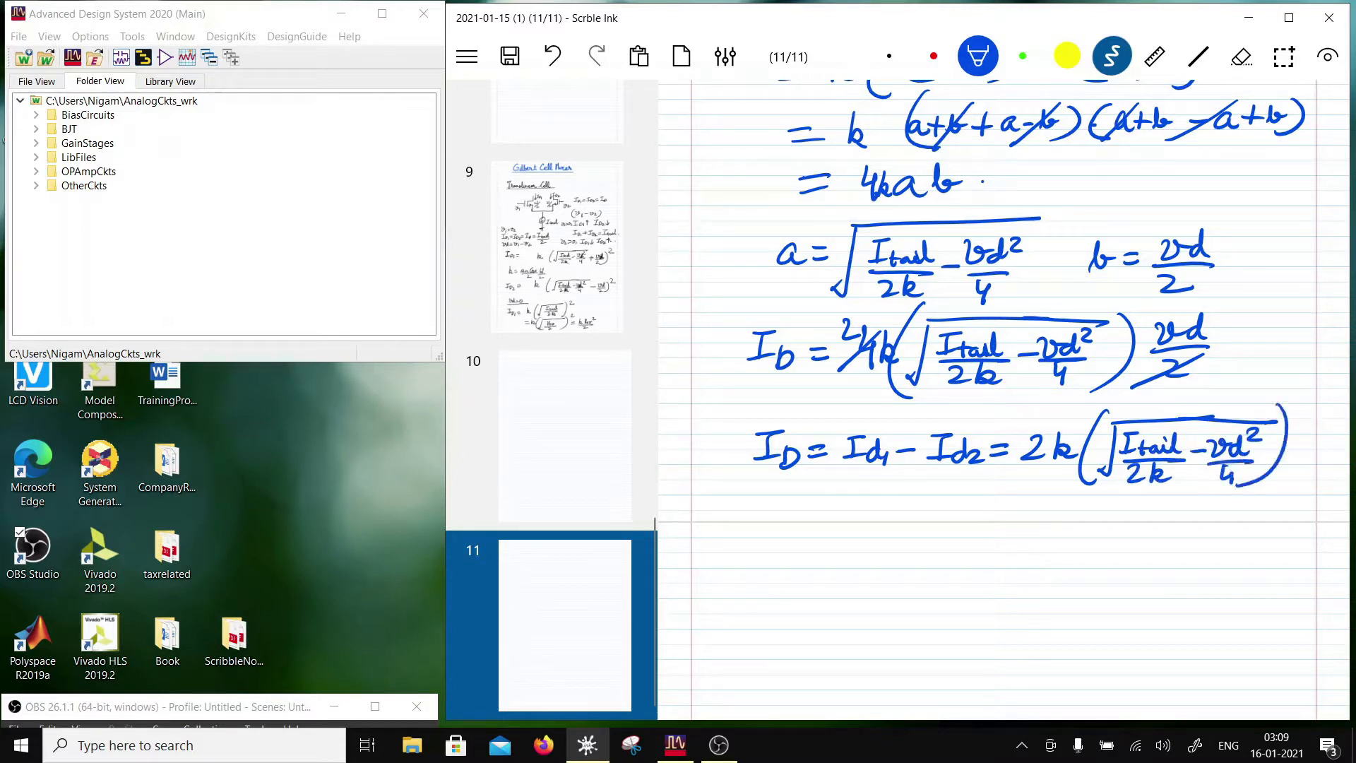
pyautogui.moveTo(1293, 431)
pyautogui.mouseDown()
pyautogui.moveTo(1331, 417)
pyautogui.moveTo(1342, 442)
pyautogui.mouseUp()
# Draw a vertical and a horizontal arrow as graph axes below the final ID equation
pyautogui.scroll(-5, 1003, 396)
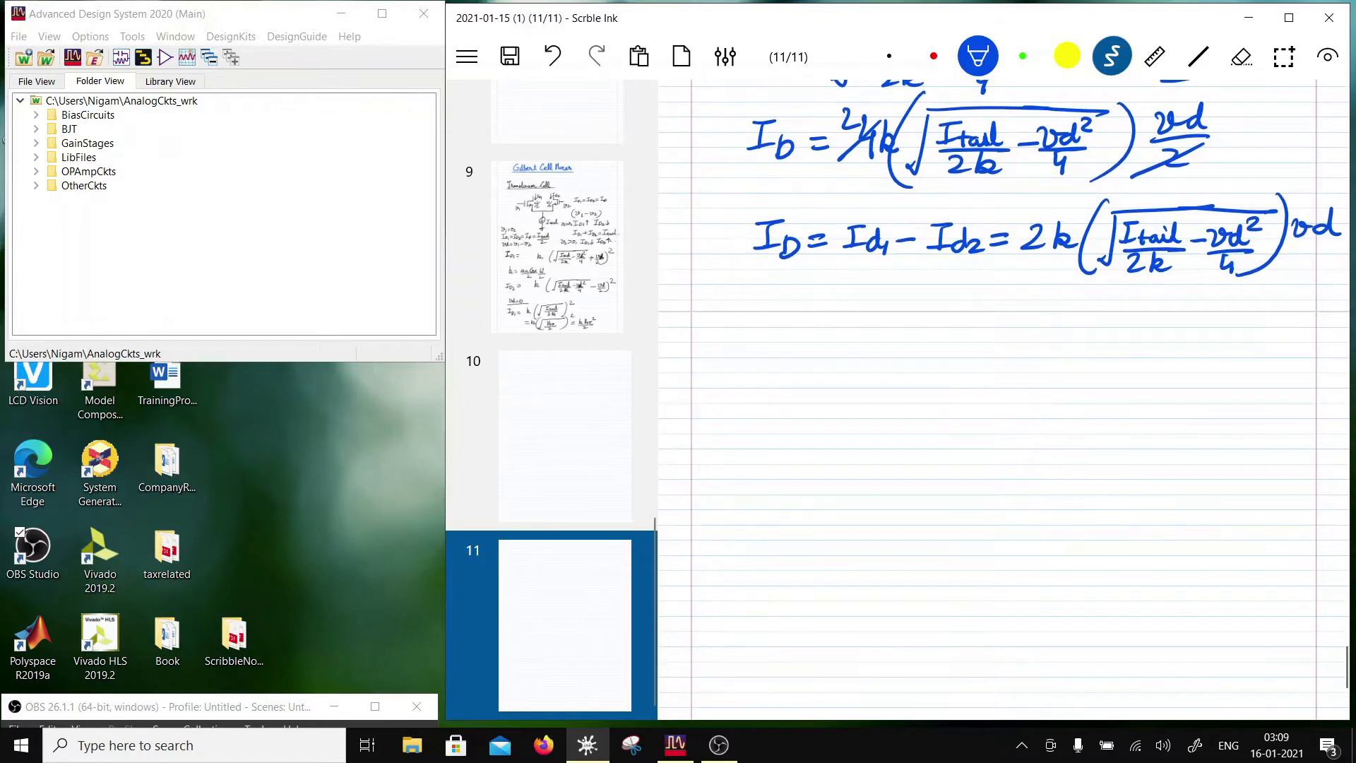
pyautogui.scroll(-3, 1003, 396)
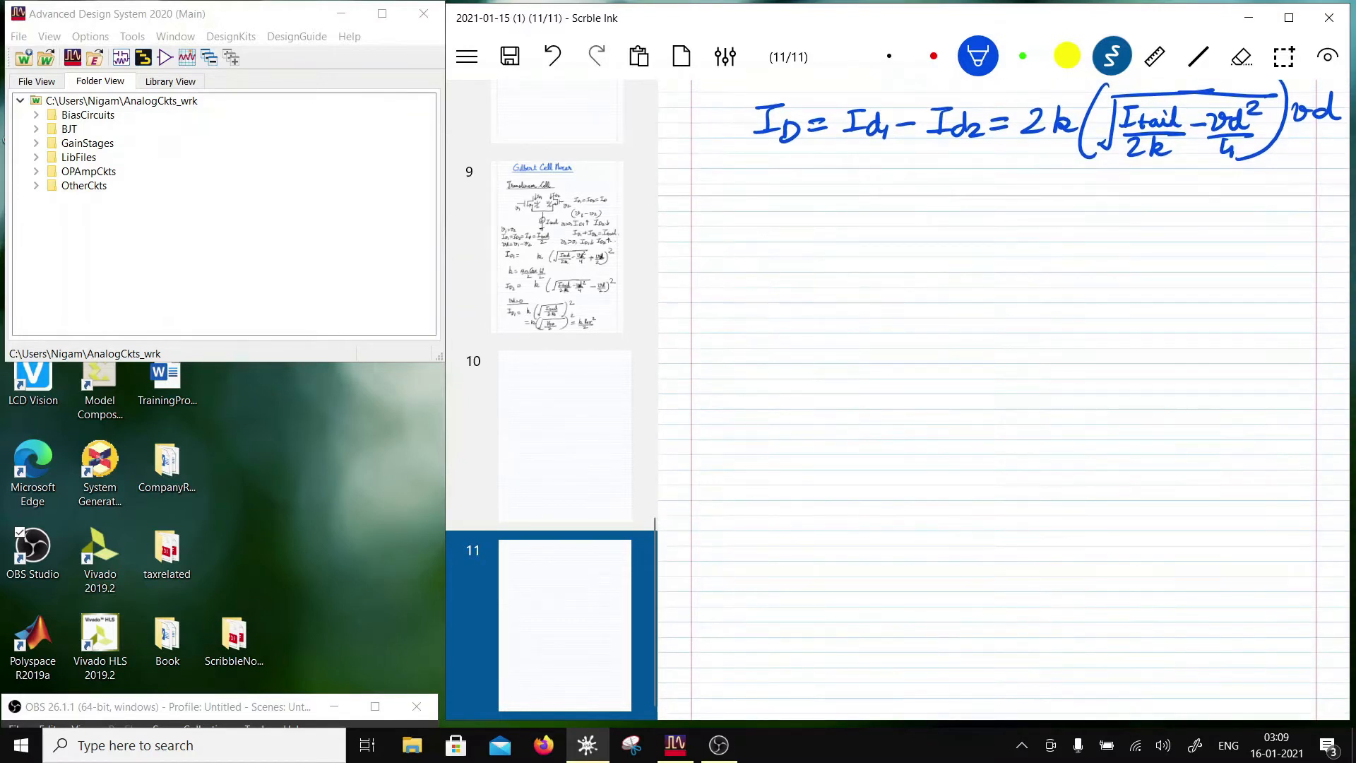
pyautogui.scroll(1, 1003, 396)
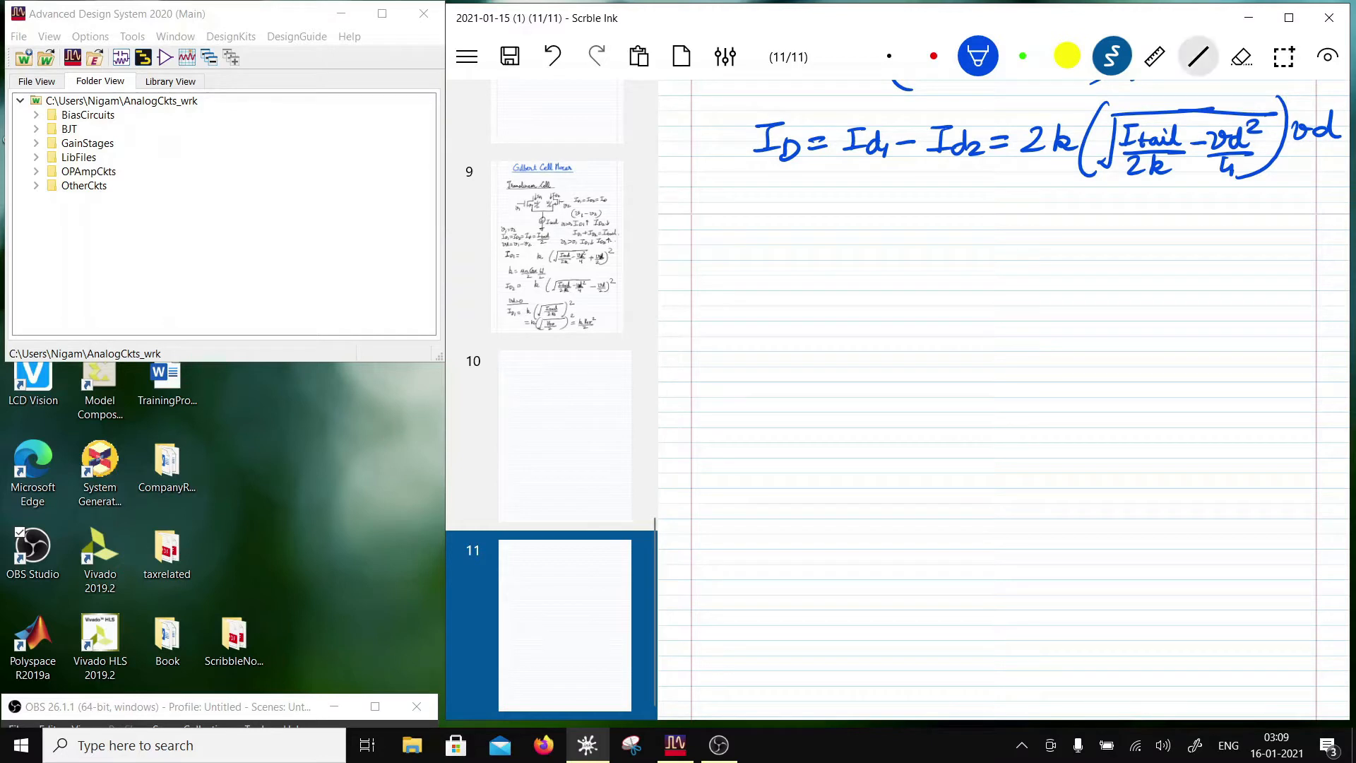
pyautogui.click(1198, 56)
pyautogui.click(1198, 55)
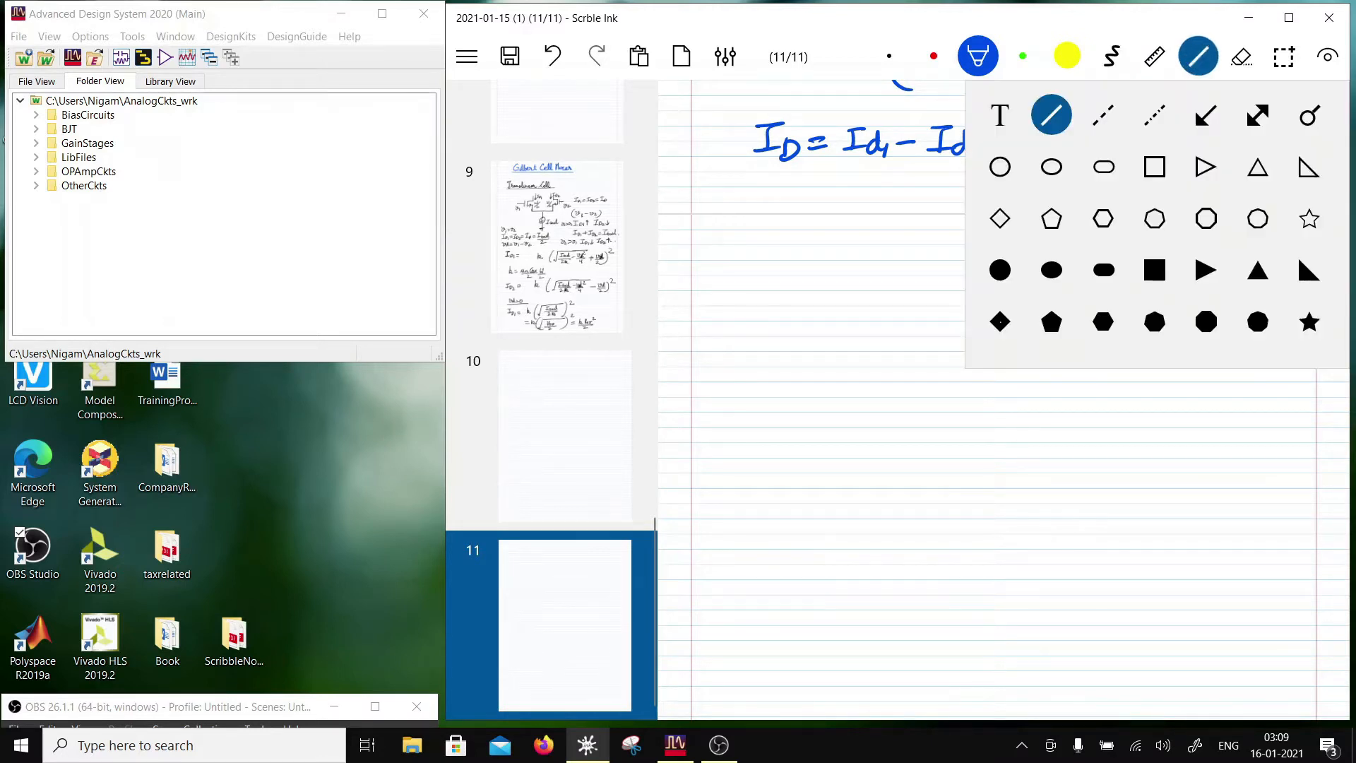
pyautogui.click(1207, 114)
pyautogui.moveTo(965, 454); pyautogui.dragTo(960, 246)
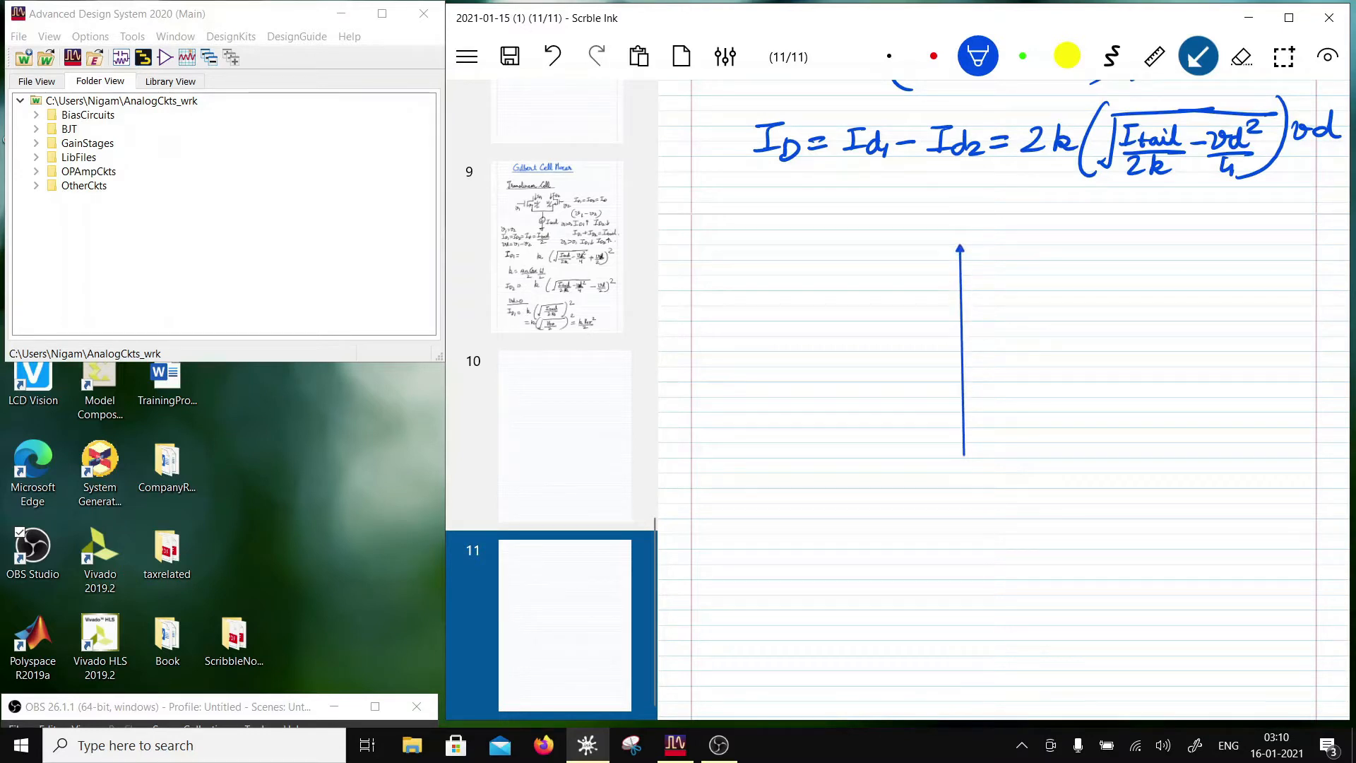
pyautogui.moveTo(733, 459); pyautogui.dragTo(1222, 459)
pyautogui.scroll(1, 1003, 396)
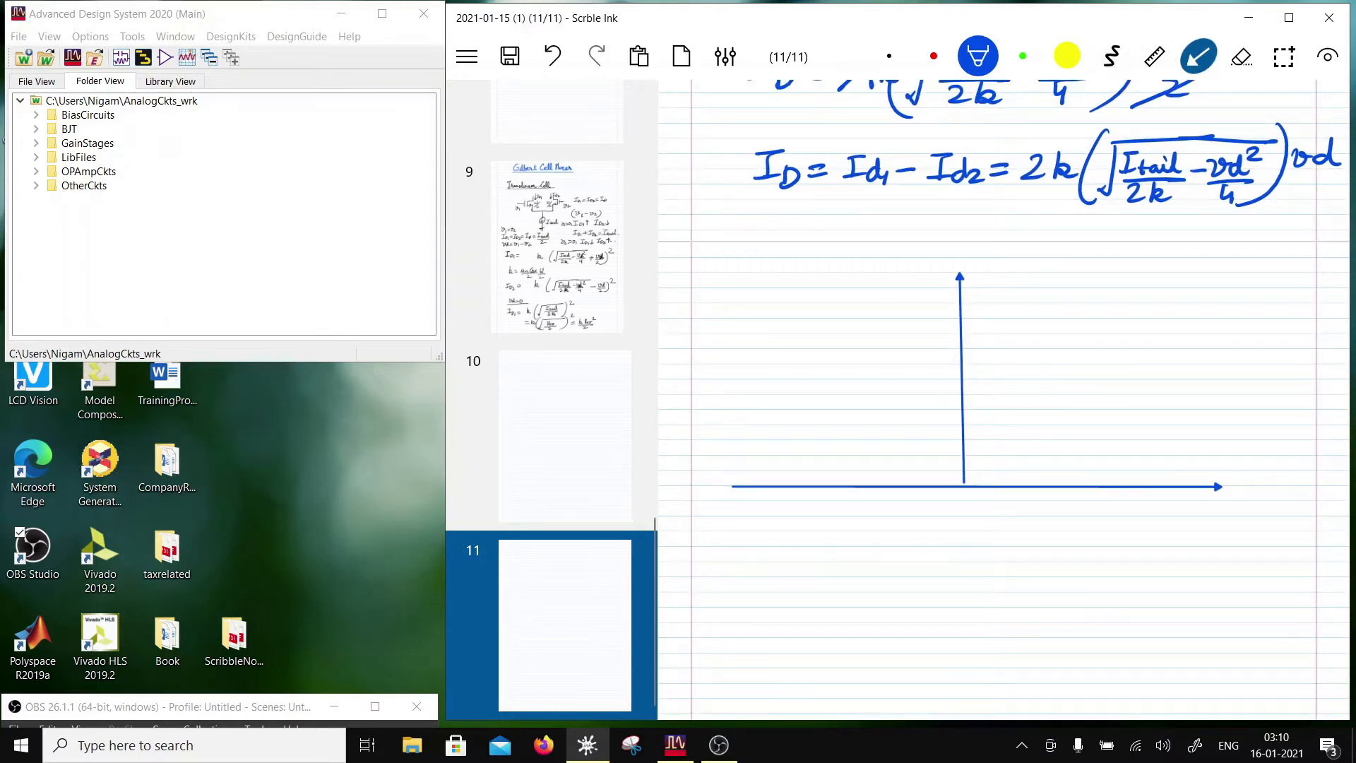
# Label the origin vd=0 below the horizontal axis in freehand, erasing and rewriting miswritten characters
pyautogui.click(1111, 57)
pyautogui.moveTo(941, 498)
pyautogui.mouseDown()
pyautogui.moveTo(983, 512)
pyautogui.moveTo(988, 500)
pyautogui.mouseUp()
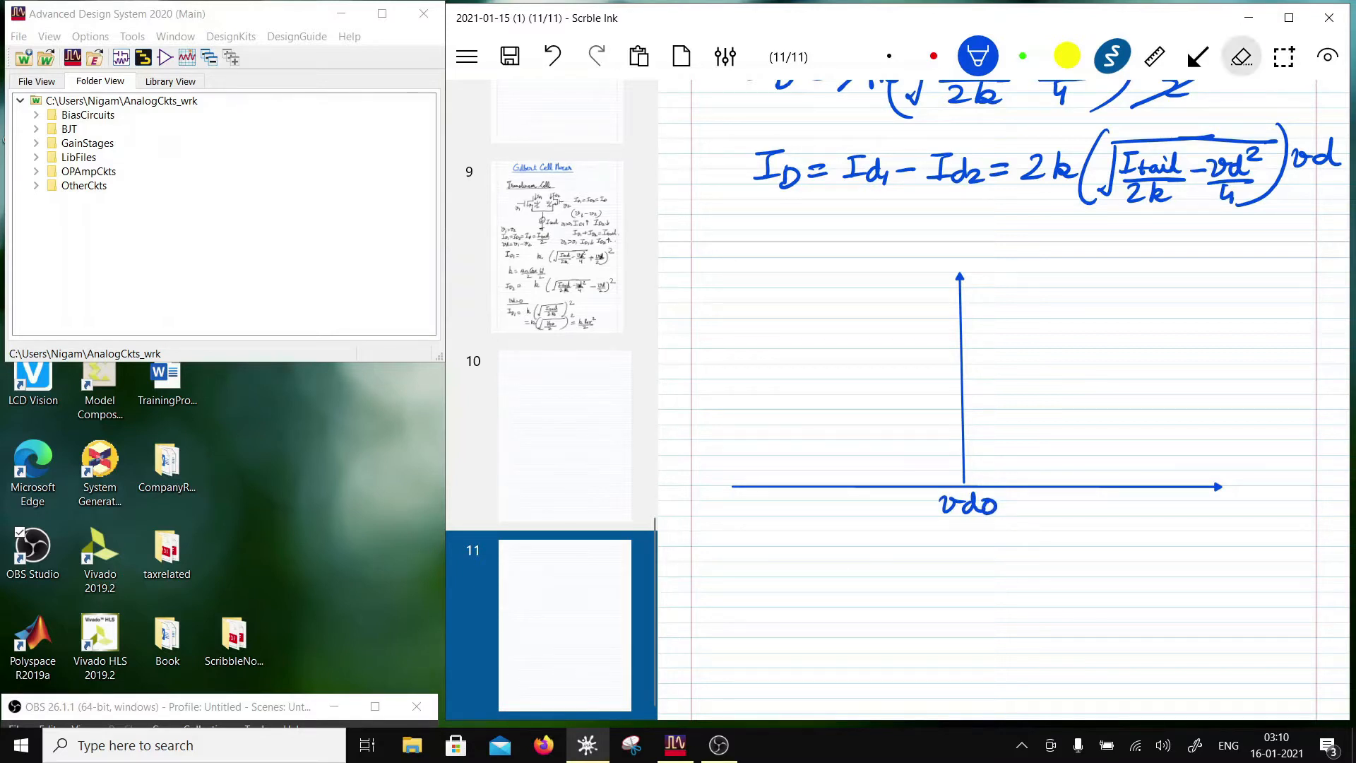
pyautogui.click(1241, 57)
pyautogui.moveTo(1003, 505); pyautogui.dragTo(979, 521)
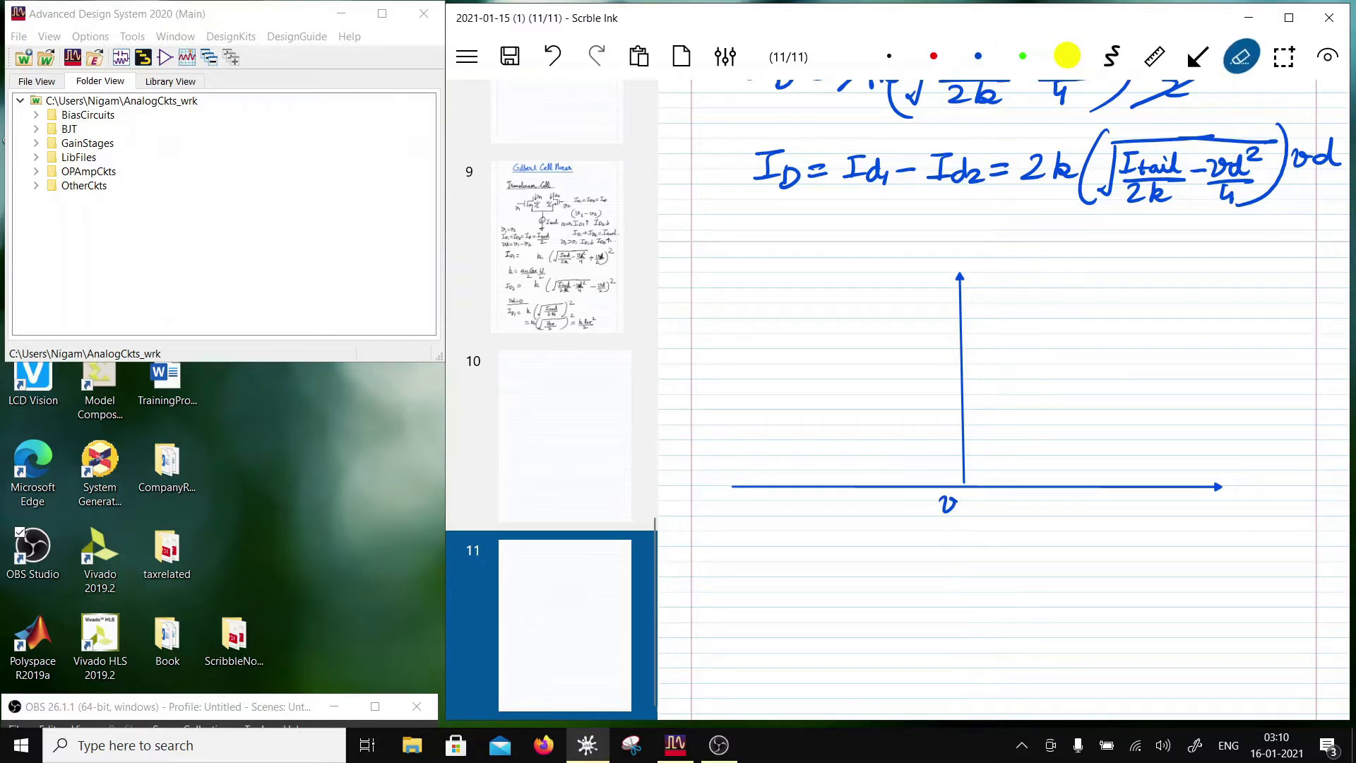
pyautogui.click(1111, 57)
pyautogui.moveTo(969, 514)
pyautogui.mouseDown()
pyautogui.moveTo(965, 493)
pyautogui.moveTo(986, 511)
pyautogui.mouseUp()
pyautogui.moveTo(976, 516); pyautogui.dragTo(987, 516)
pyautogui.moveTo(997, 500)
pyautogui.mouseDown()
pyautogui.moveTo(989, 517)
pyautogui.moveTo(999, 498)
pyautogui.mouseUp()
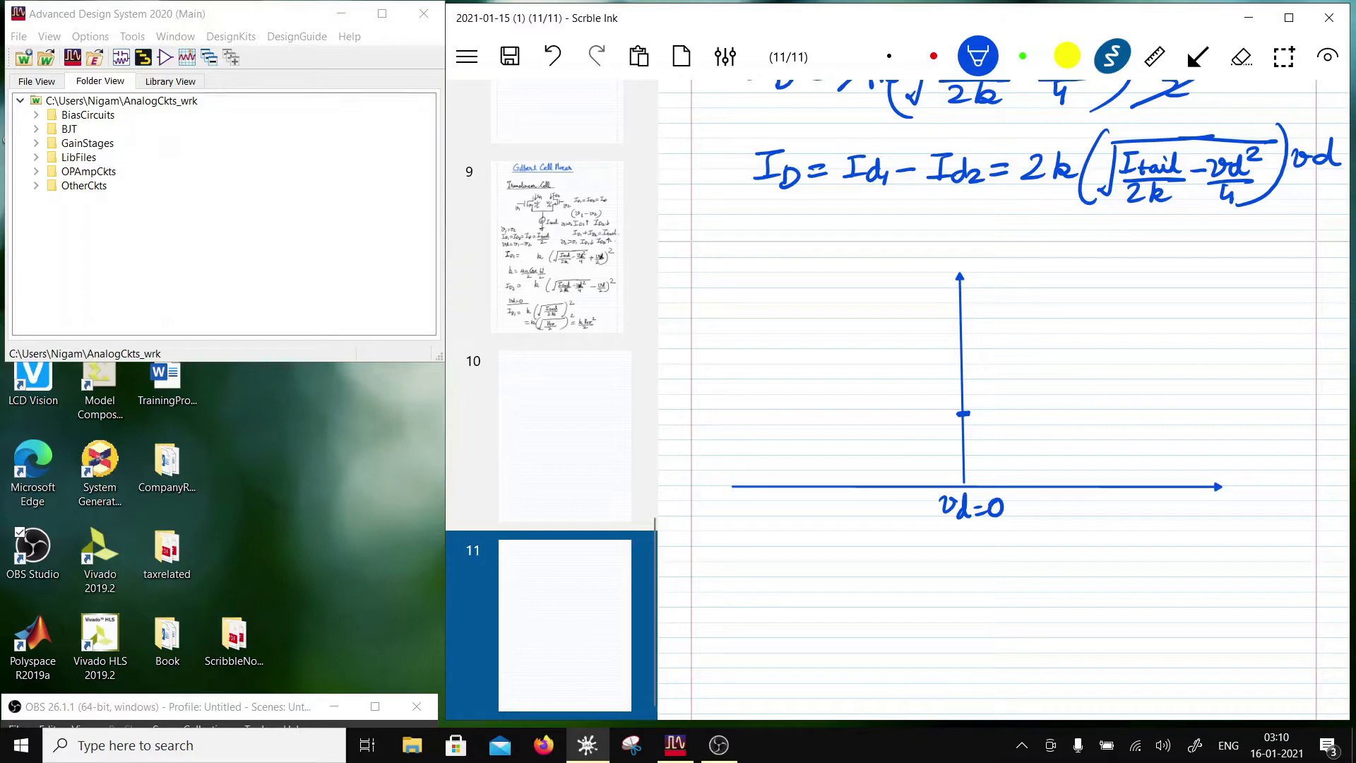
# Label the tick on the vertical axis Itail/2
pyautogui.moveTo(975, 405); pyautogui.dragTo(988, 402)
pyautogui.moveTo(981, 403); pyautogui.dragTo(979, 420)
pyautogui.moveTo(972, 422); pyautogui.dragTo(1021, 422)
pyautogui.moveTo(986, 434); pyautogui.dragTo(1010, 444)
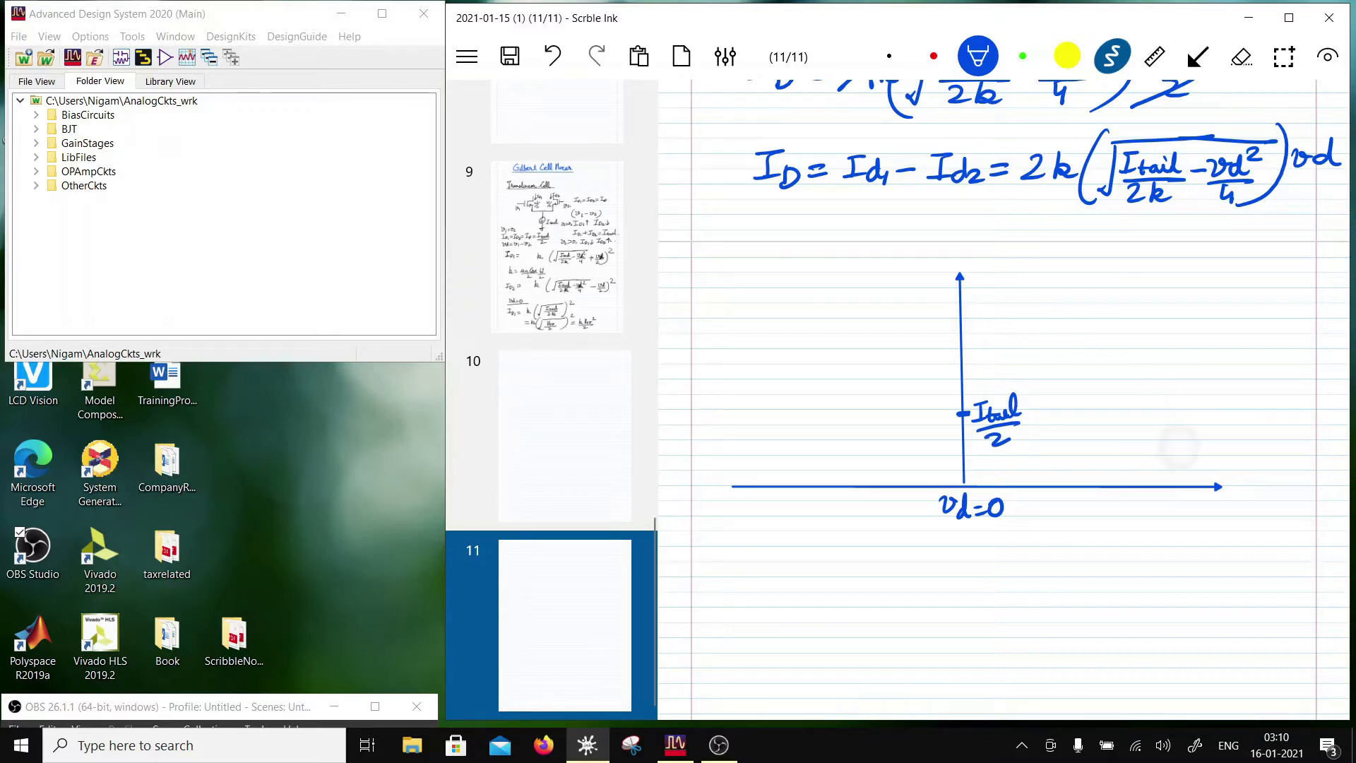
# Mark −√2Vov and √2Vov on the horizontal axis, one on each side of the origin
pyautogui.moveTo(880, 481)
pyautogui.mouseDown()
pyautogui.moveTo(888, 526)
pyautogui.moveTo(905, 501)
pyautogui.moveTo(925, 517)
pyautogui.mouseUp()
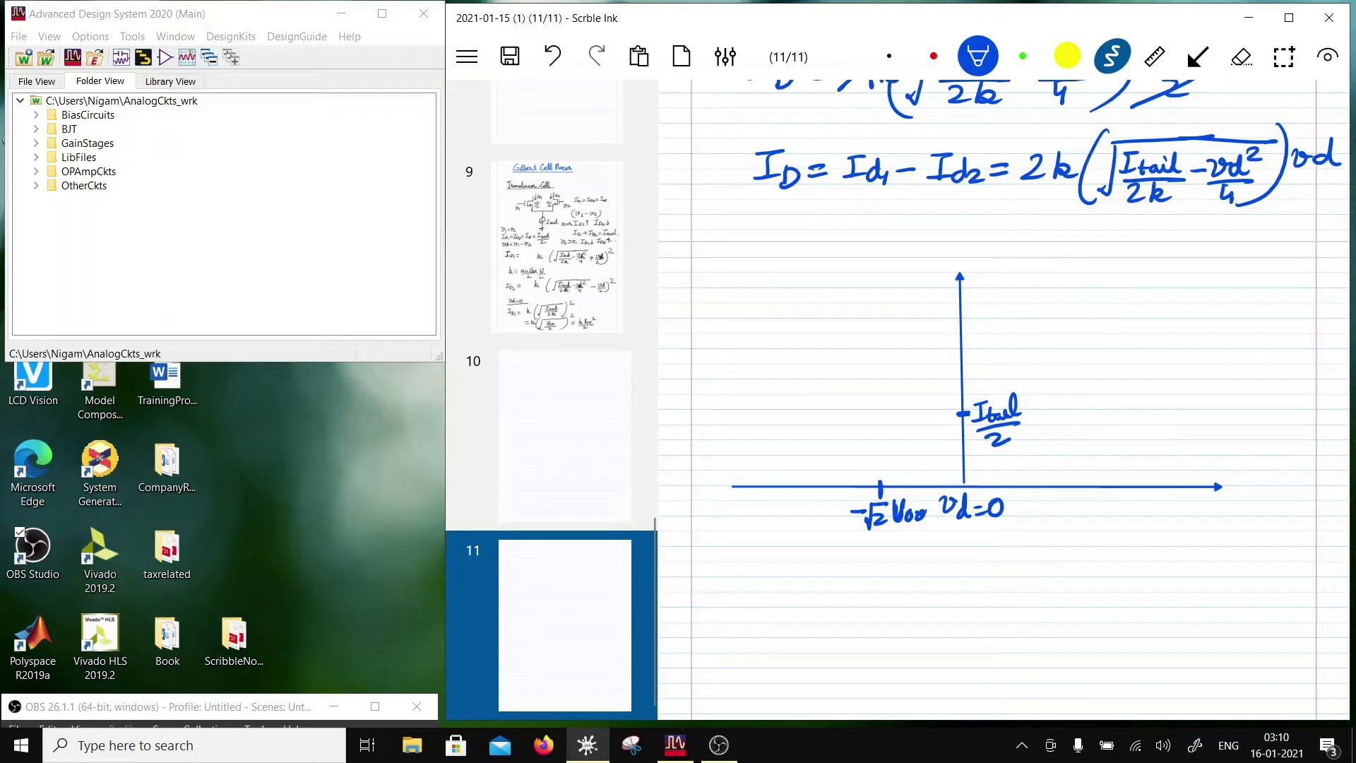
pyautogui.moveTo(1036, 512); pyautogui.dragTo(1061, 499)
pyautogui.moveTo(1043, 507)
pyautogui.mouseDown()
pyautogui.moveTo(1073, 500)
pyautogui.moveTo(1096, 516)
pyautogui.mouseUp()
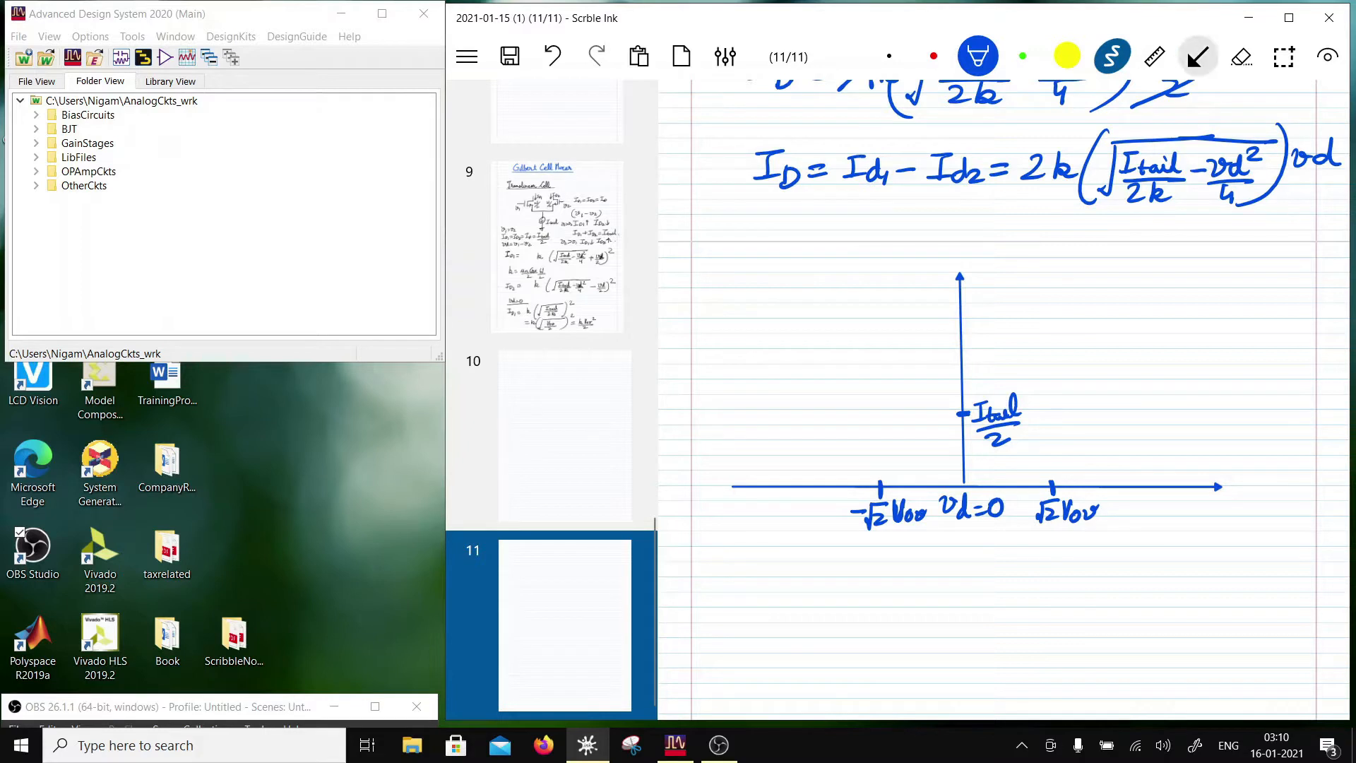
# Draw vertical dashed lines above the −√2Vov and √2Vov marks
pyautogui.click(1197, 57)
pyautogui.click(1198, 56)
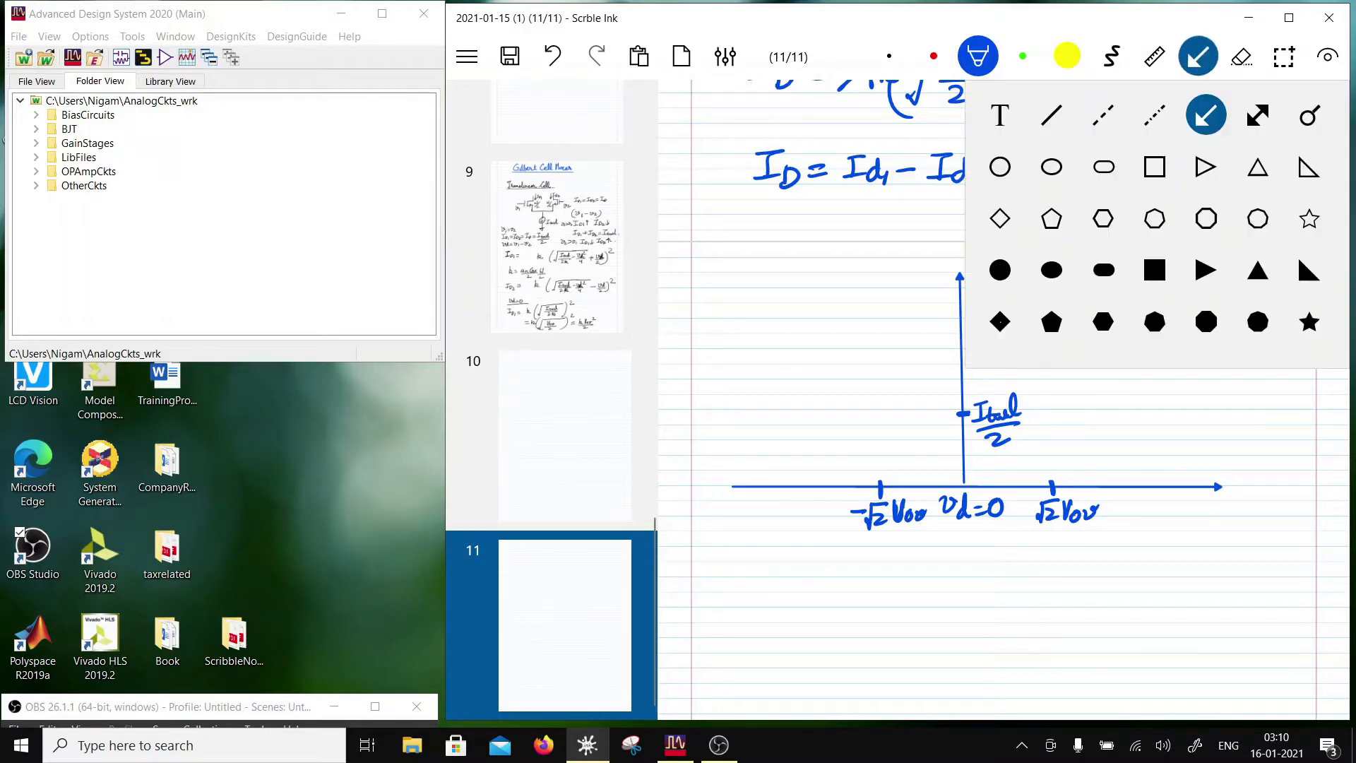
pyautogui.click(1155, 113)
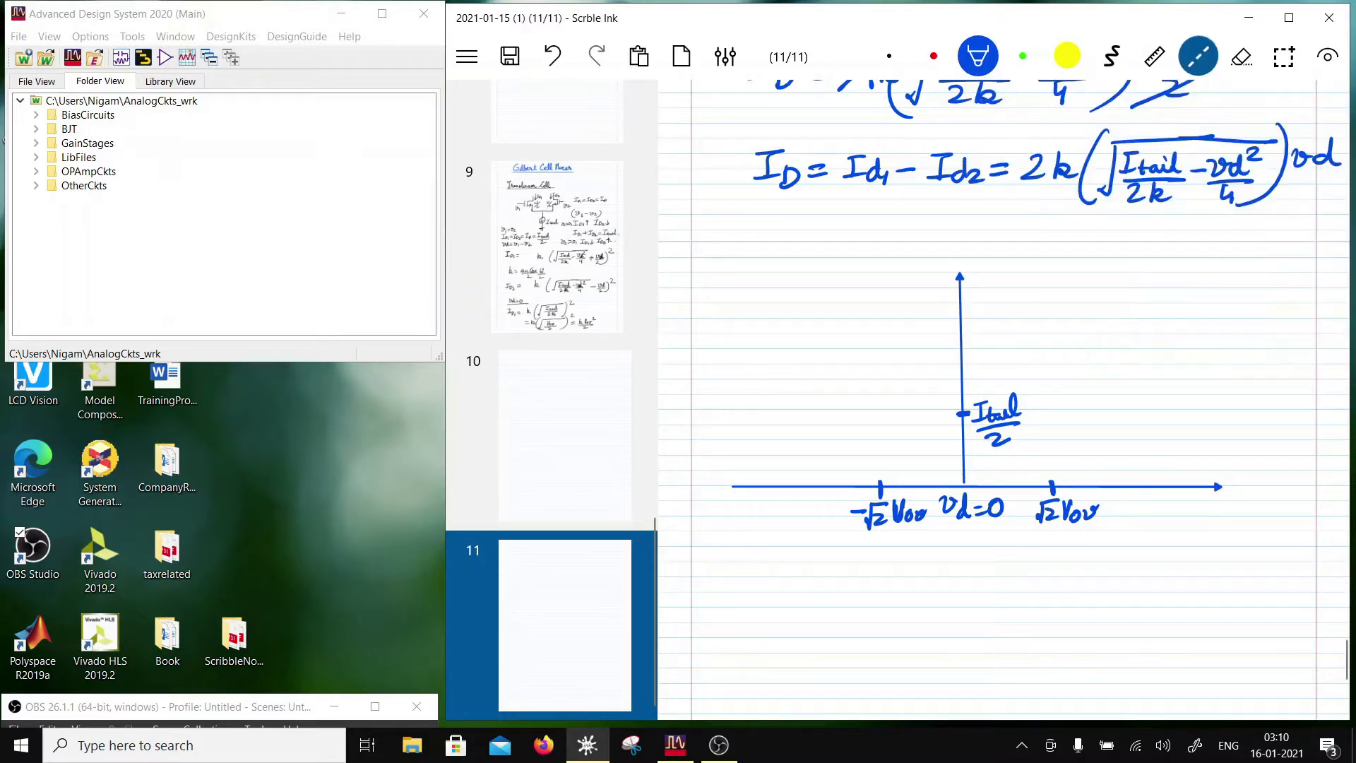
pyautogui.moveTo(879, 440); pyautogui.dragTo(876, 334)
pyautogui.moveTo(1053, 445); pyautogui.dragTo(1054, 326)
pyautogui.click(1111, 57)
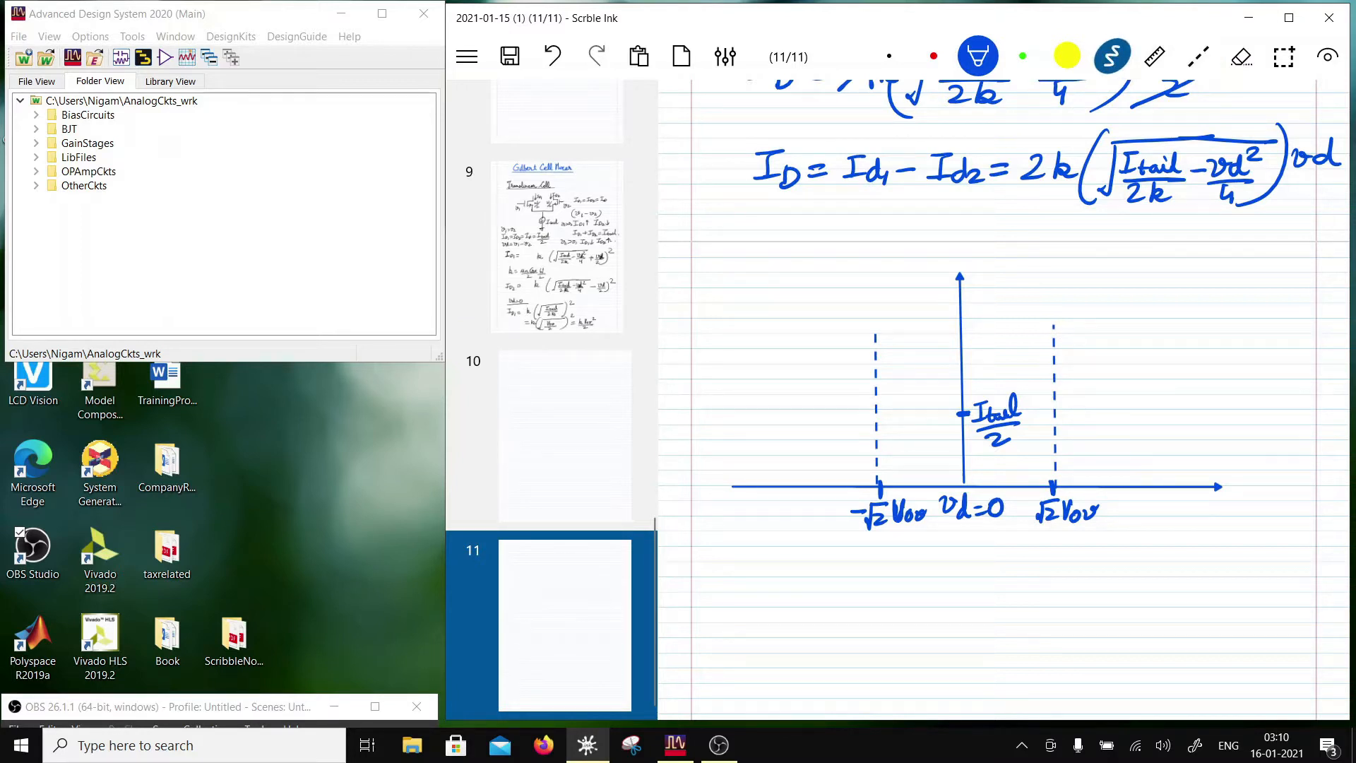
# Review the ID1, ID2 and ID derivation above the graph
pyautogui.scroll(5, 1005, 399)
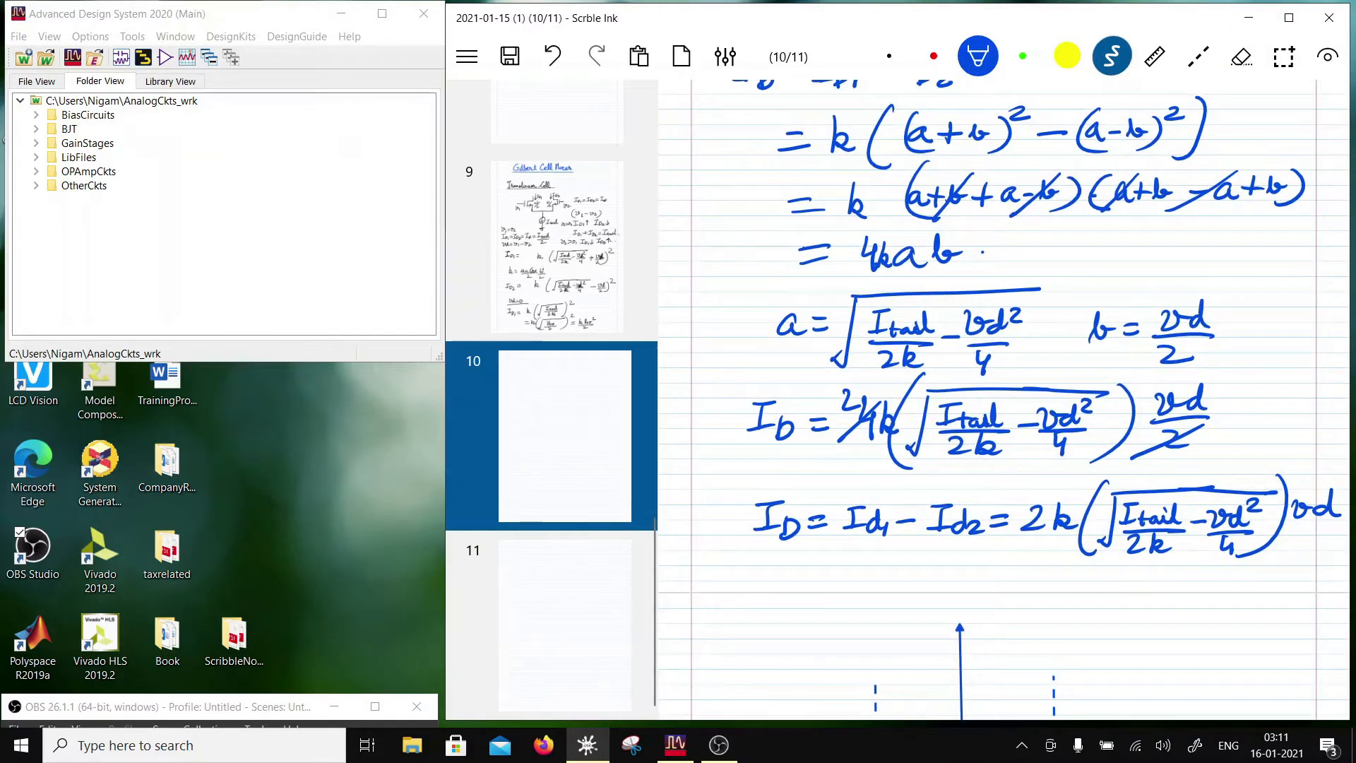
pyautogui.scroll(-5, 1003, 399)
pyautogui.scroll(6, 1003, 399)
pyautogui.scroll(3, 959, 707)
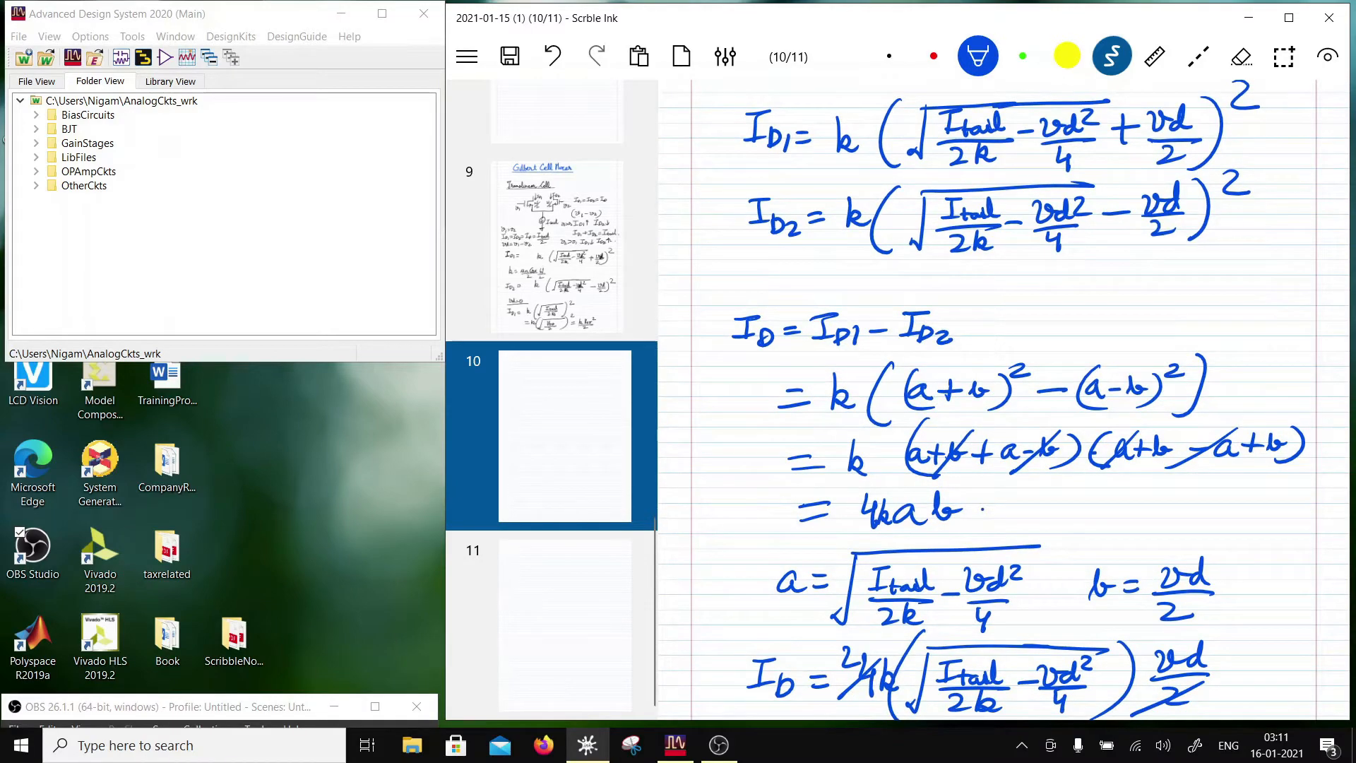
pyautogui.scroll(-3, 1003, 399)
pyautogui.scroll(5, 1003, 399)
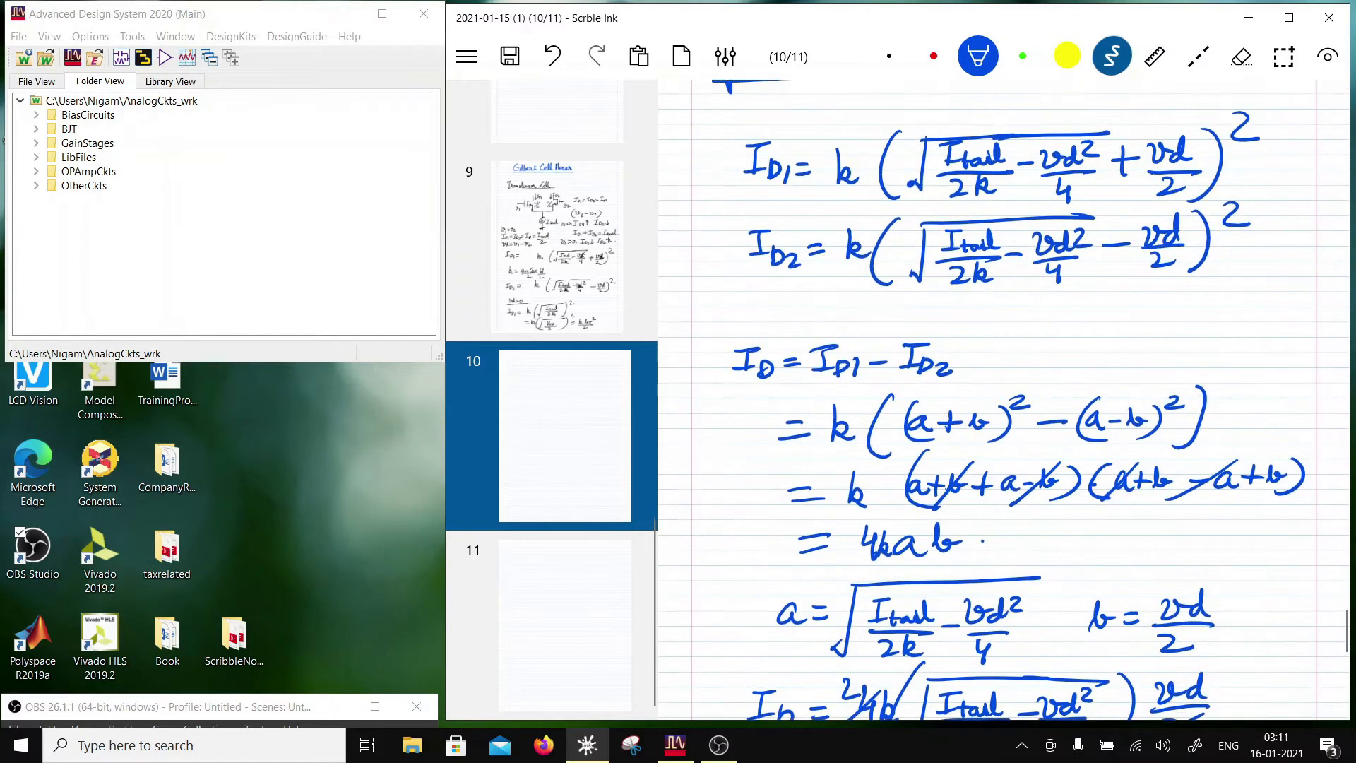
pyautogui.scroll(-3, 1003, 399)
pyautogui.scroll(-10, 1003, 399)
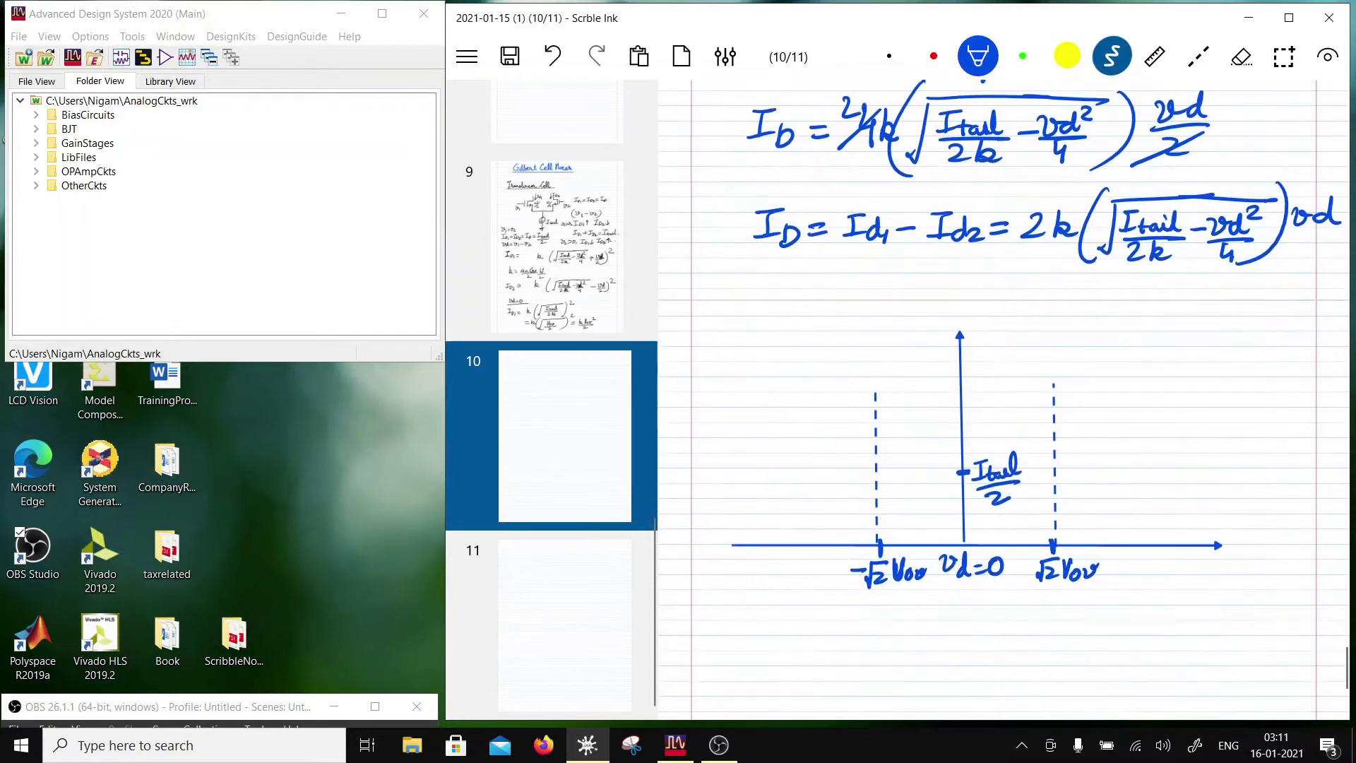
# Write Id1 evaluated @ −√2Vov followed by an equals sign below the graph
pyautogui.moveTo(741, 472)
pyautogui.mouseDown()
pyautogui.moveTo(774, 467)
pyautogui.moveTo(752, 496)
pyautogui.mouseUp()
pyautogui.moveTo(738, 496); pyautogui.dragTo(764, 493)
pyautogui.moveTo(774, 482); pyautogui.dragTo(779, 500)
pyautogui.moveTo(784, 487)
pyautogui.mouseDown()
pyautogui.moveTo(797, 524)
pyautogui.moveTo(824, 532)
pyautogui.moveTo(877, 510)
pyautogui.mouseUp()
pyautogui.moveTo(863, 520)
pyautogui.mouseDown()
pyautogui.moveTo(888, 534)
pyautogui.moveTo(914, 523)
pyautogui.moveTo(897, 519)
pyautogui.mouseUp()
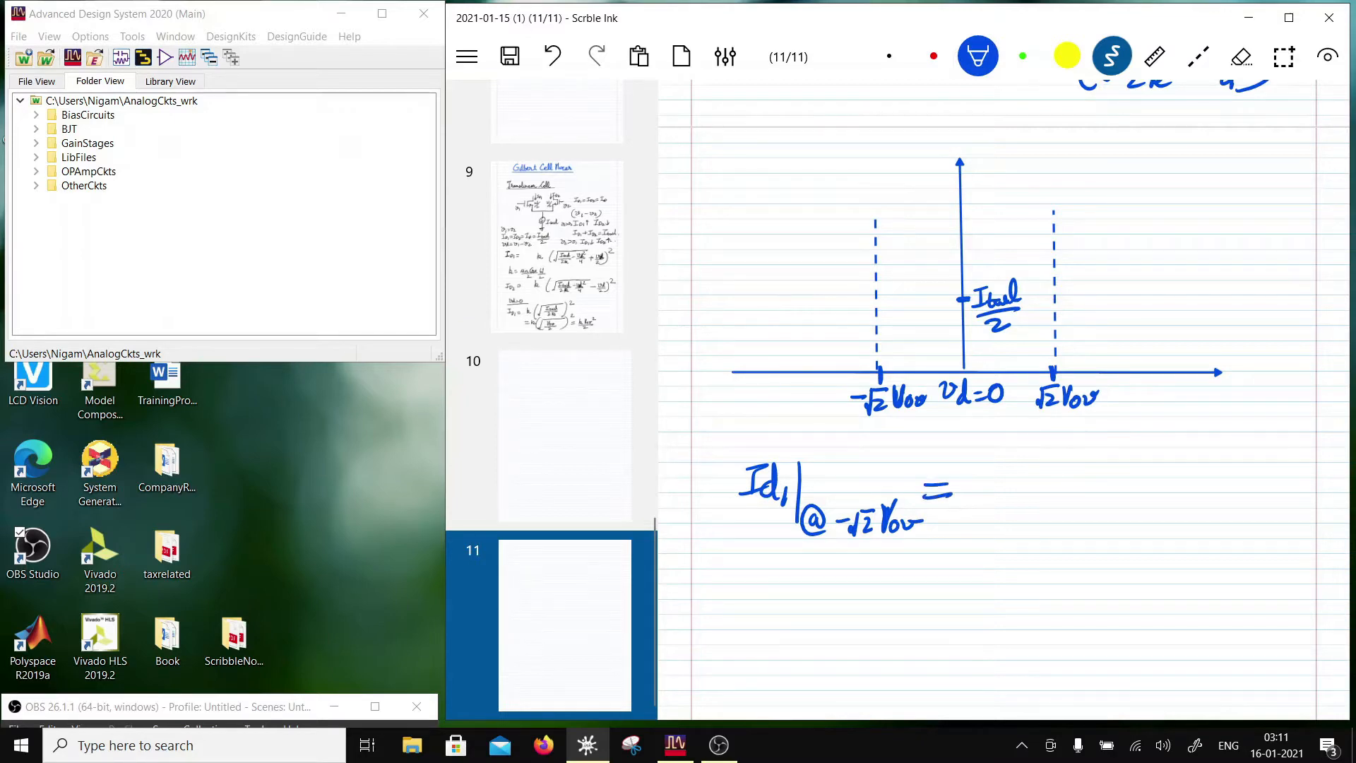
# Consult the ID1 formula and write k, an opening parenthesis and a root containing Itail/2k after the equals sign
pyautogui.scroll(6, 1003, 399)
pyautogui.scroll(5, 1003, 399)
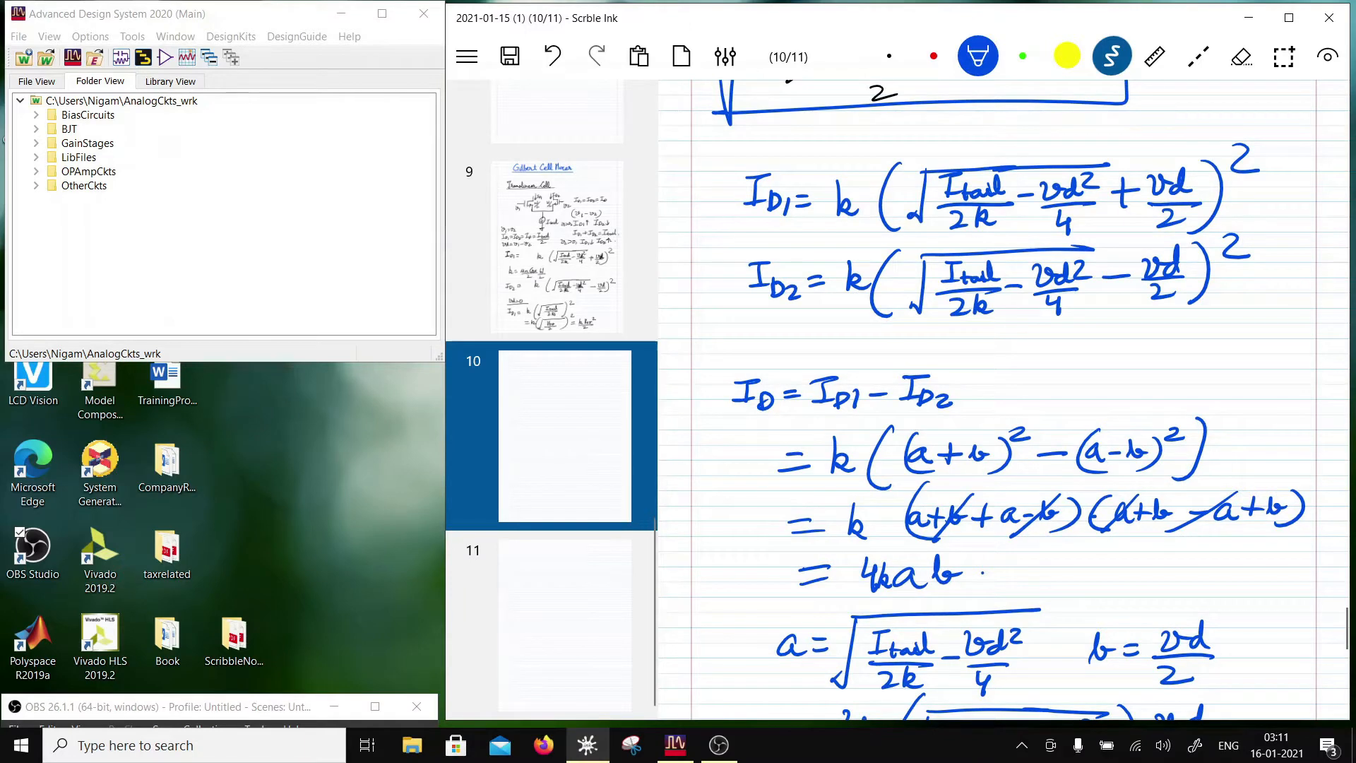
pyautogui.scroll(-1, 1003, 400)
pyautogui.scroll(-8, 1003, 399)
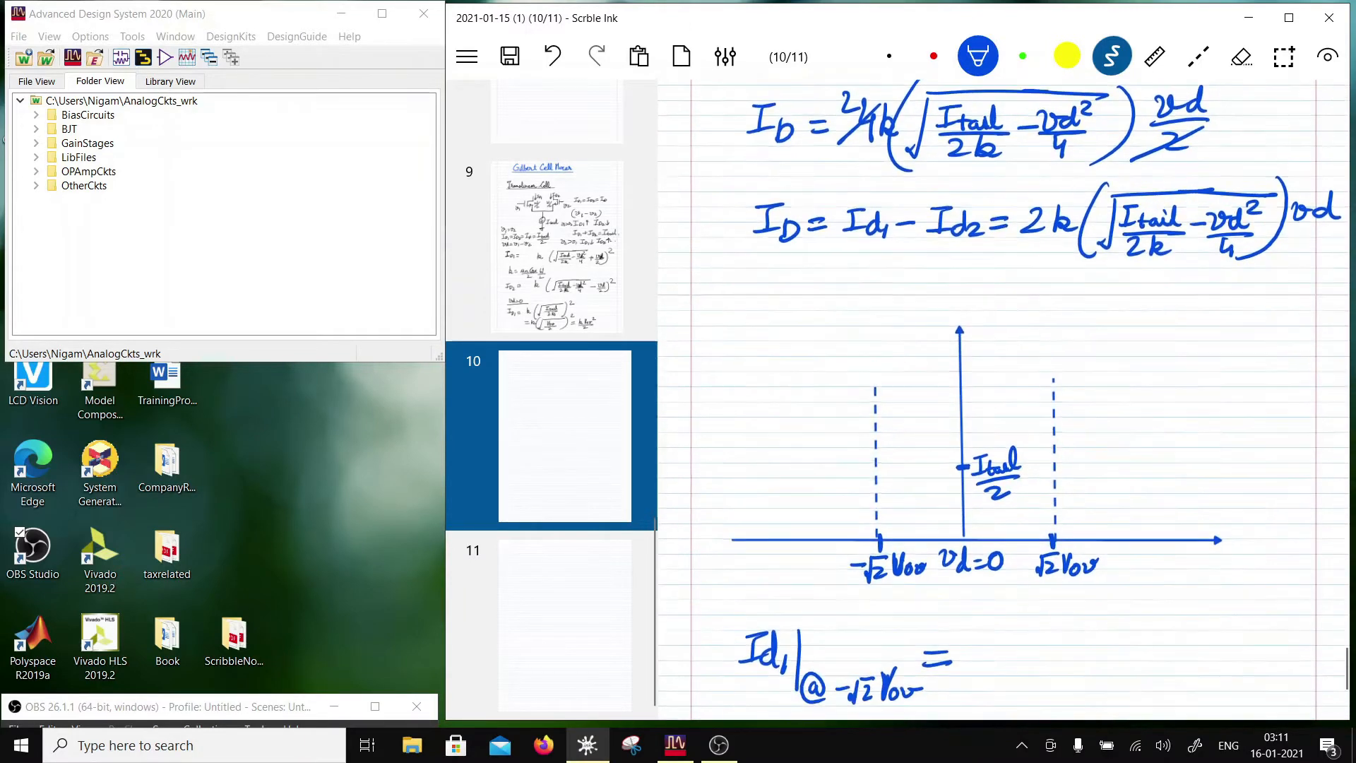
pyautogui.scroll(-3, 1003, 399)
pyautogui.moveTo(974, 390)
pyautogui.mouseDown()
pyautogui.moveTo(973, 427)
pyautogui.moveTo(988, 426)
pyautogui.mouseUp()
pyautogui.moveTo(1024, 373); pyautogui.dragTo(1016, 460)
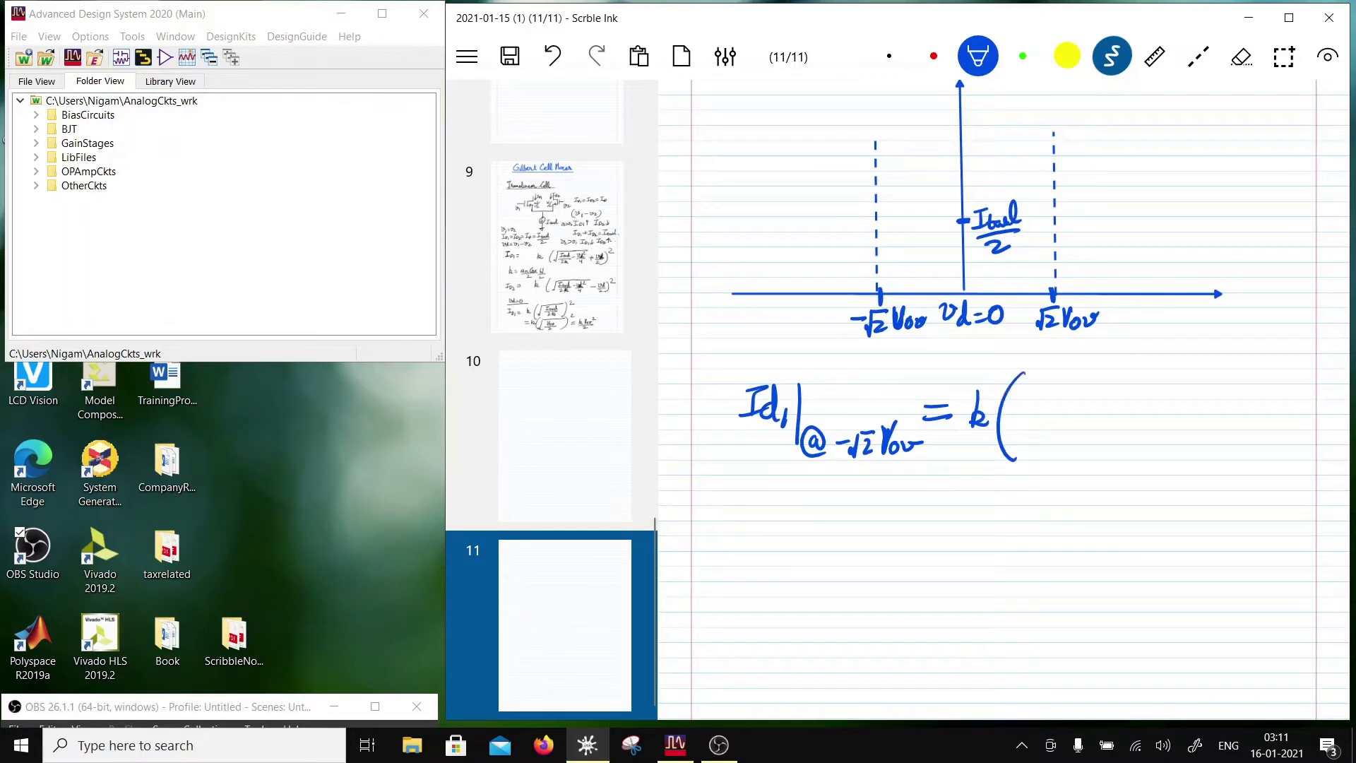
pyautogui.scroll(6, 1003, 399)
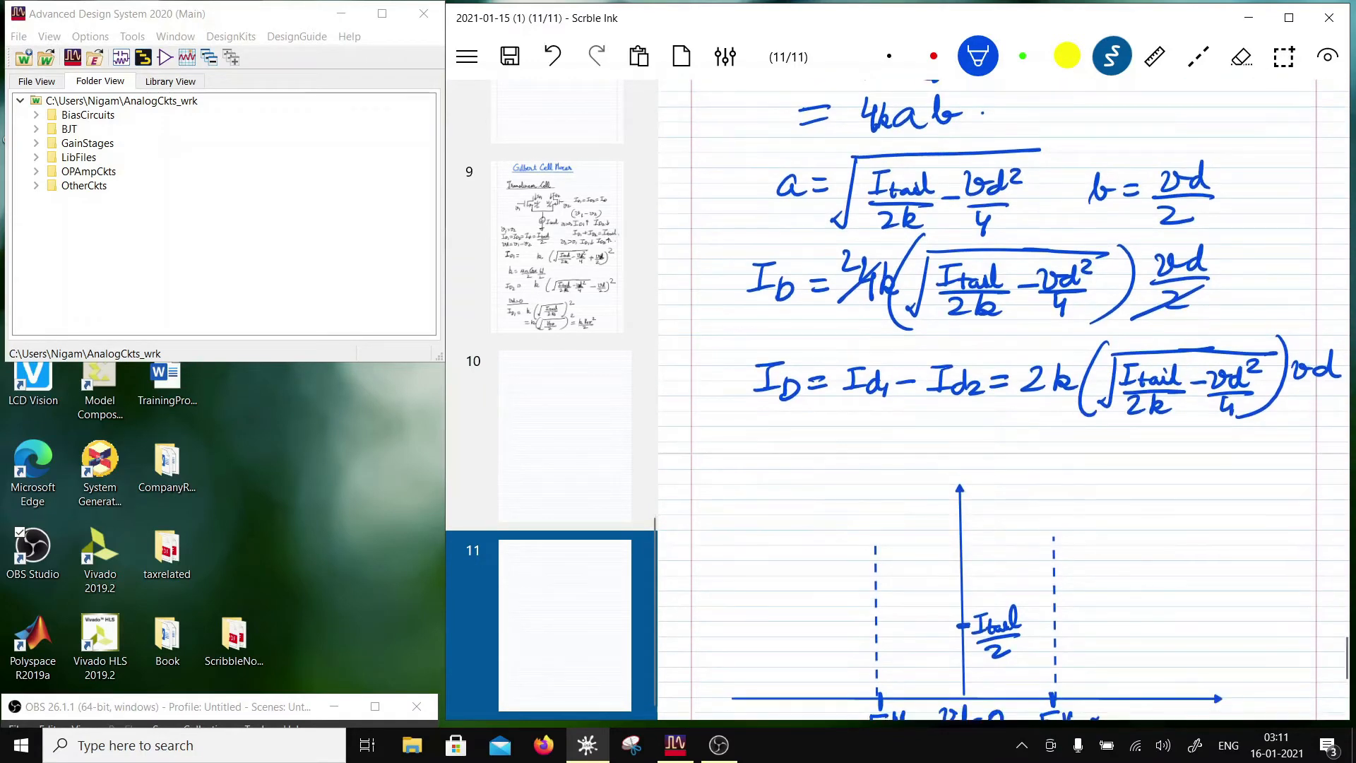
pyautogui.scroll(-5, 1003, 399)
pyautogui.scroll(-1, 1003, 399)
pyautogui.moveTo(1014, 452)
pyautogui.mouseDown()
pyautogui.moveTo(1036, 396)
pyautogui.moveTo(1160, 384)
pyautogui.mouseUp()
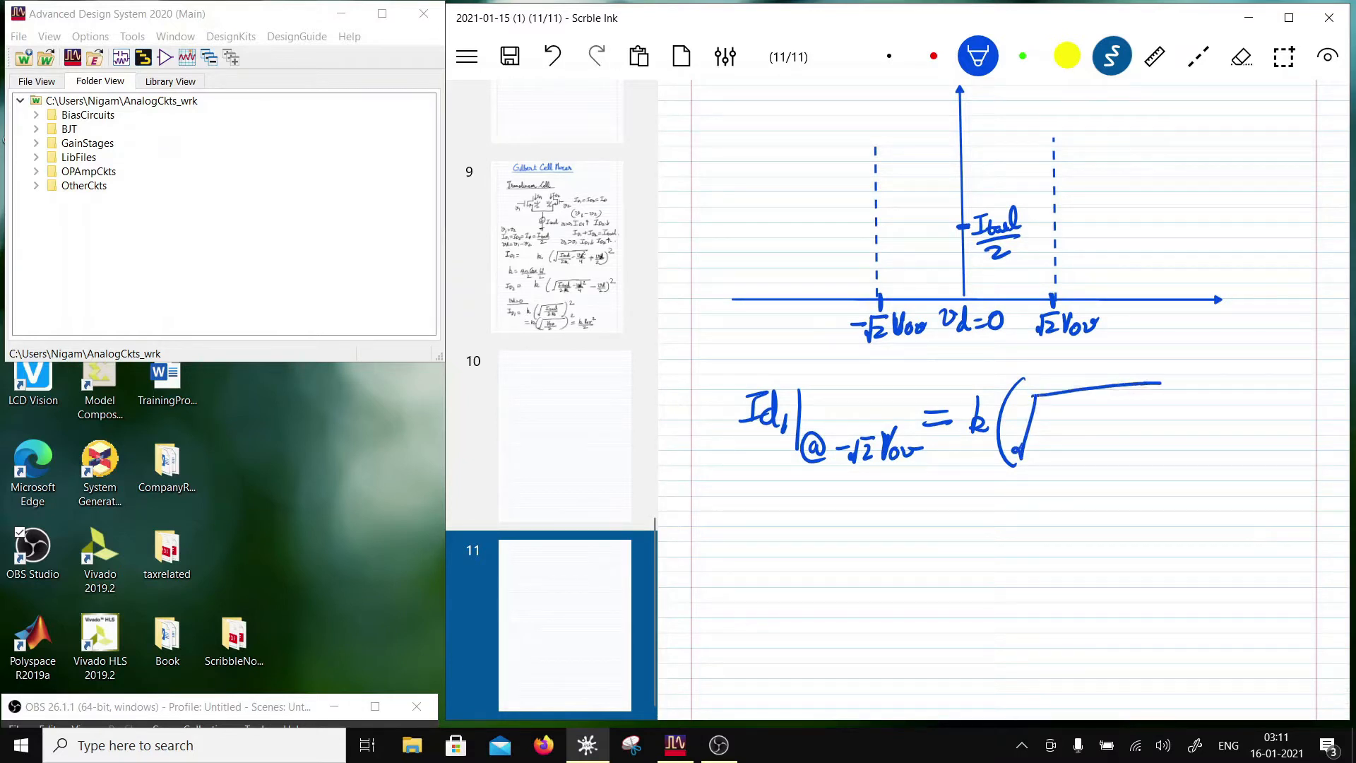
pyautogui.moveTo(1044, 401)
pyautogui.mouseDown()
pyautogui.moveTo(1056, 424)
pyautogui.moveTo(1077, 424)
pyautogui.moveTo(1099, 422)
pyautogui.moveTo(1106, 400)
pyautogui.moveTo(1113, 429)
pyautogui.moveTo(1080, 452)
pyautogui.moveTo(1101, 458)
pyautogui.mouseUp()
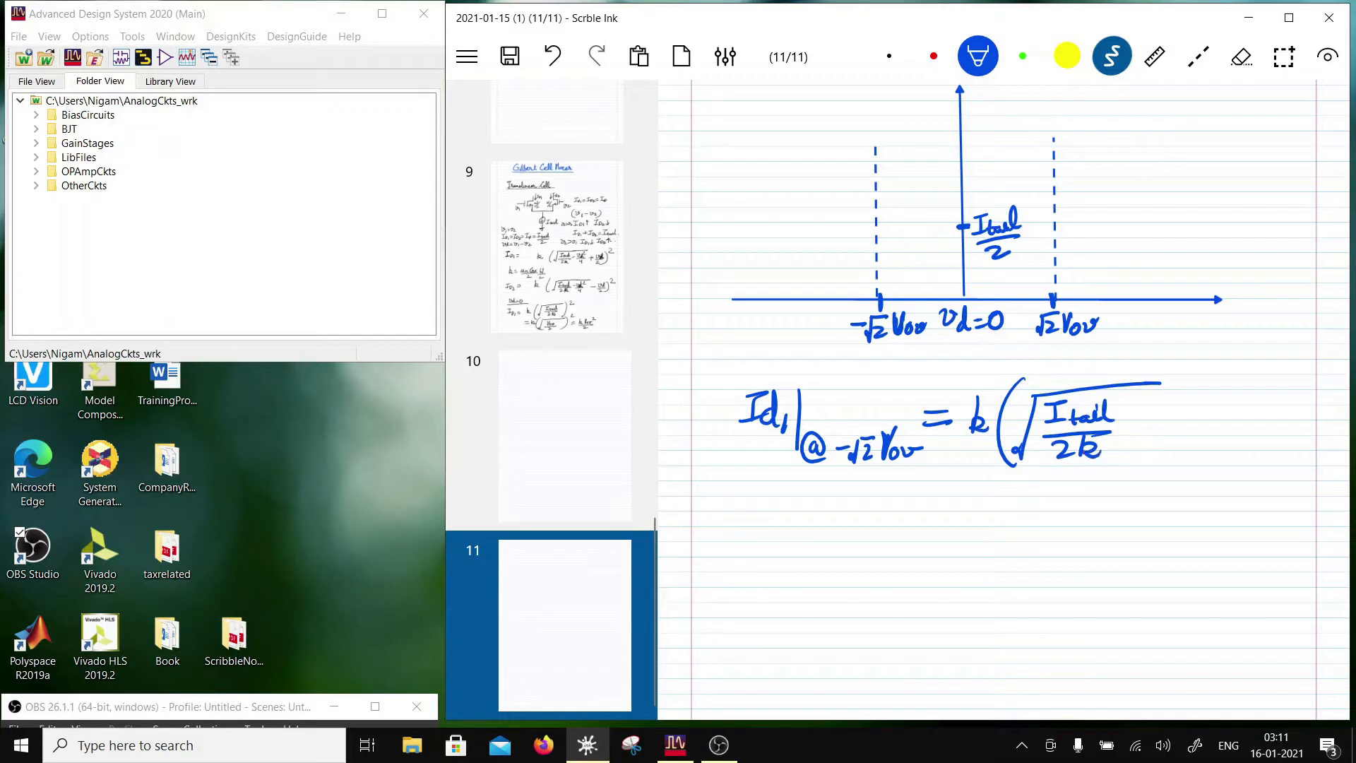
pyautogui.moveTo(1152, 408); pyautogui.dragTo(1175, 407)
pyautogui.click(1241, 56)
pyautogui.moveTo(1162, 404); pyautogui.dragTo(1173, 411)
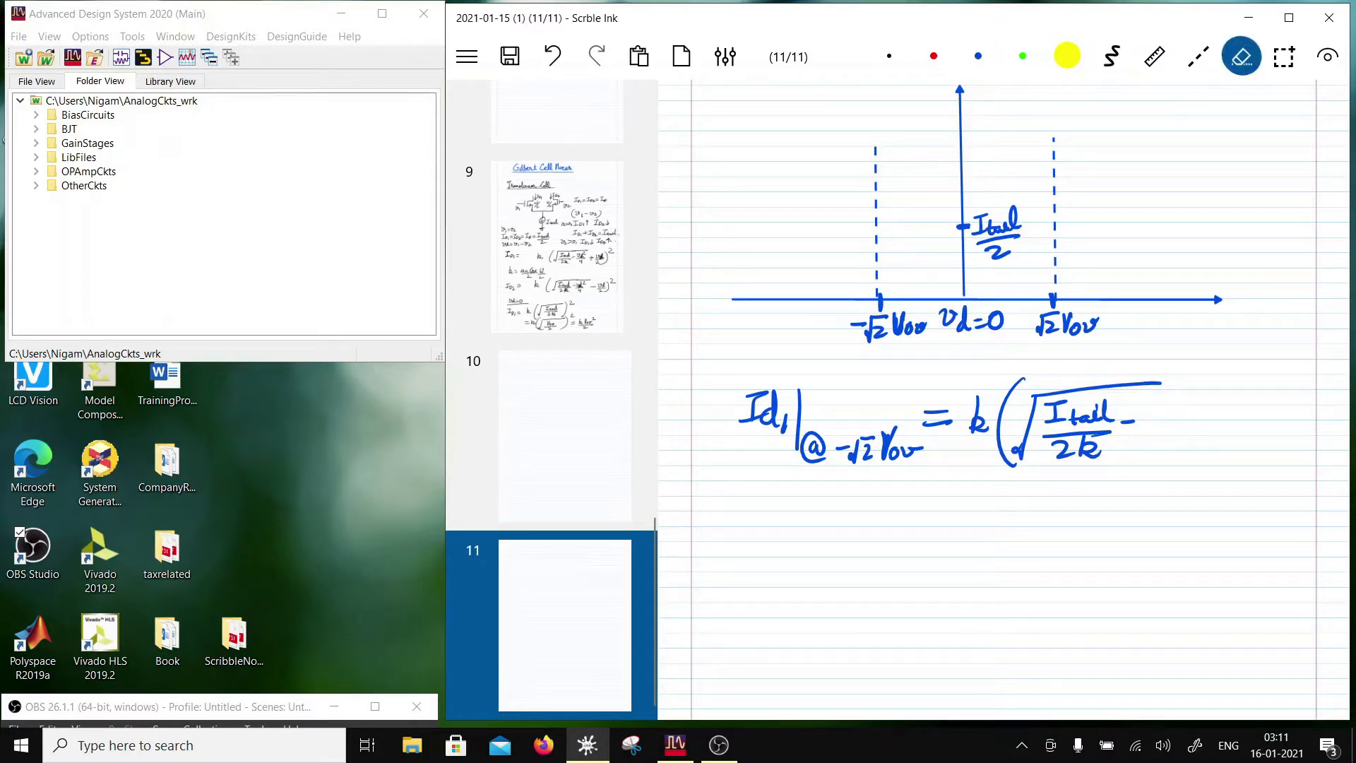
# Write 2Vov²/4 as the subtracted term inside the root and extend the root bar over it
pyautogui.click(978, 56)
pyautogui.moveTo(1145, 404); pyautogui.dragTo(1161, 422)
pyautogui.moveTo(1168, 401)
pyautogui.mouseDown()
pyautogui.moveTo(1169, 422)
pyautogui.moveTo(1178, 400)
pyautogui.mouseUp()
pyautogui.moveTo(1186, 414); pyautogui.dragTo(1223, 406)
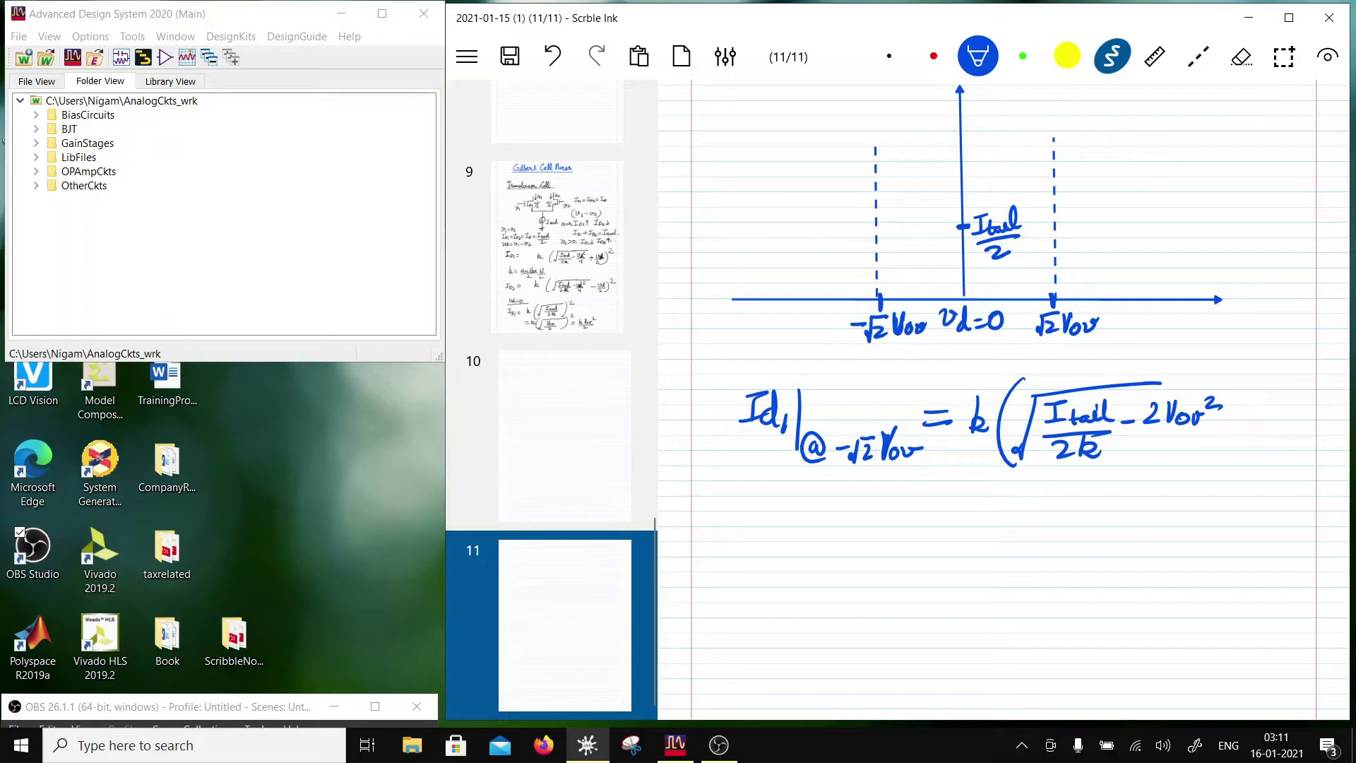
pyautogui.moveTo(1137, 437); pyautogui.dragTo(1211, 427)
pyautogui.moveTo(1179, 440); pyautogui.dragTo(1168, 446)
pyautogui.moveTo(1150, 383); pyautogui.dragTo(1205, 381)
# Append − √2Vov/2 to the Id1 expression, close the parenthesis and square it
pyautogui.moveTo(1230, 423)
pyautogui.mouseDown()
pyautogui.moveTo(1290, 397)
pyautogui.moveTo(1291, 421)
pyautogui.mouseUp()
pyautogui.moveTo(1294, 399)
pyautogui.mouseDown()
pyautogui.moveTo(1299, 418)
pyautogui.moveTo(1307, 398)
pyautogui.mouseUp()
pyautogui.moveTo(1305, 415); pyautogui.dragTo(1330, 416)
pyautogui.moveTo(1284, 438); pyautogui.dragTo(1309, 447)
pyautogui.moveTo(1323, 386); pyautogui.dragTo(1319, 459)
pyautogui.moveTo(1322, 362); pyautogui.dragTo(1344, 375)
pyautogui.scroll(-2, 1003, 396)
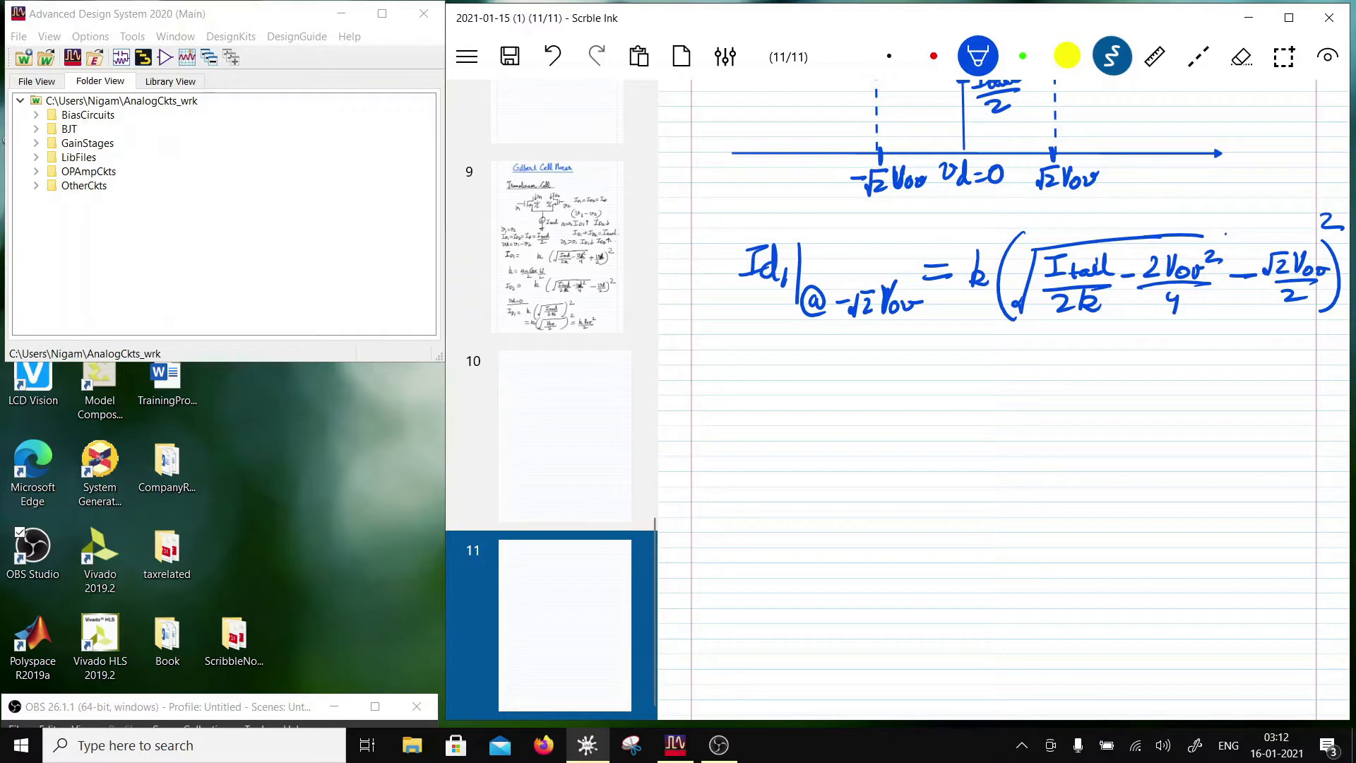
pyautogui.moveTo(882, 358)
pyautogui.mouseDown()
pyautogui.moveTo(887, 386)
pyautogui.moveTo(895, 356)
pyautogui.mouseUp()
pyautogui.moveTo(907, 376); pyautogui.dragTo(952, 376)
pyautogui.moveTo(939, 384); pyautogui.dragTo(953, 383)
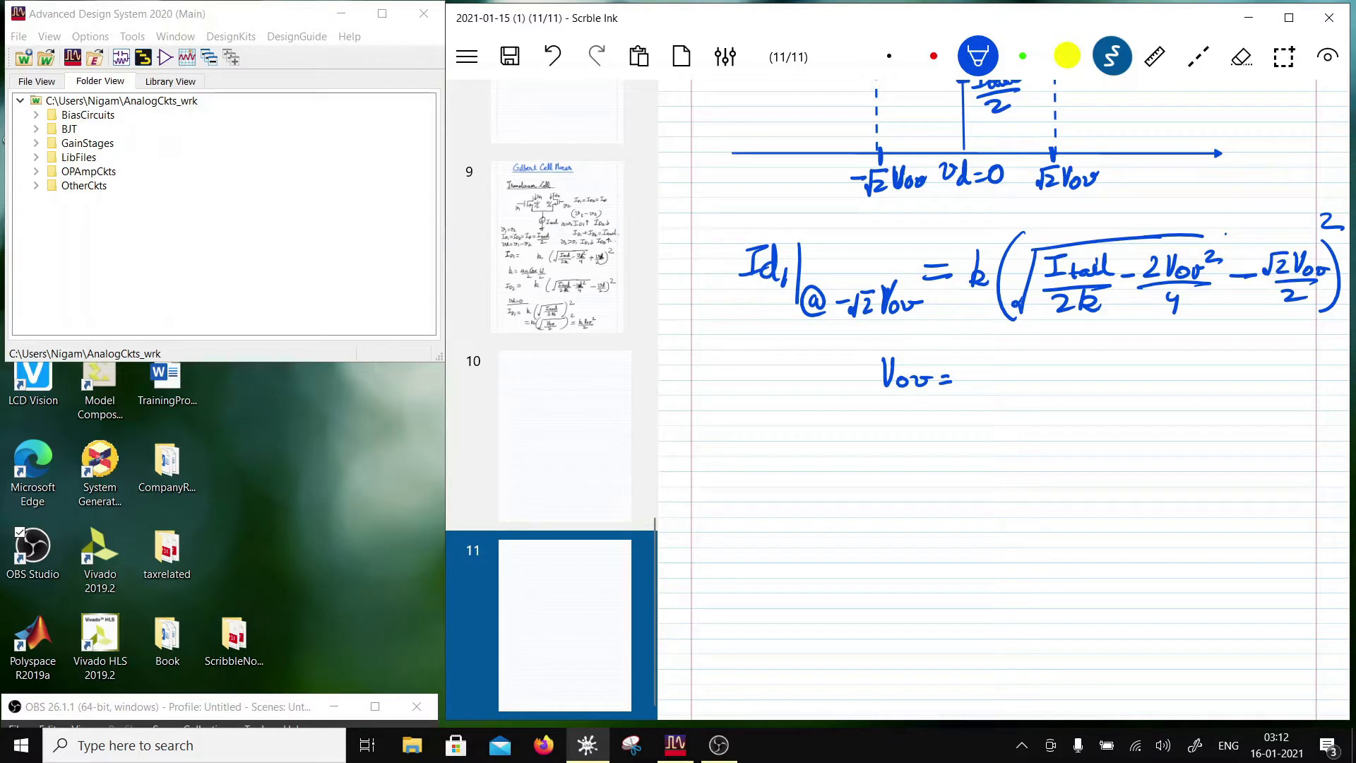
pyautogui.moveTo(982, 354); pyautogui.dragTo(980, 388)
pyautogui.moveTo(981, 379); pyautogui.dragTo(999, 385)
pyautogui.click(1242, 56)
pyautogui.moveTo(986, 374); pyautogui.dragTo(986, 376)
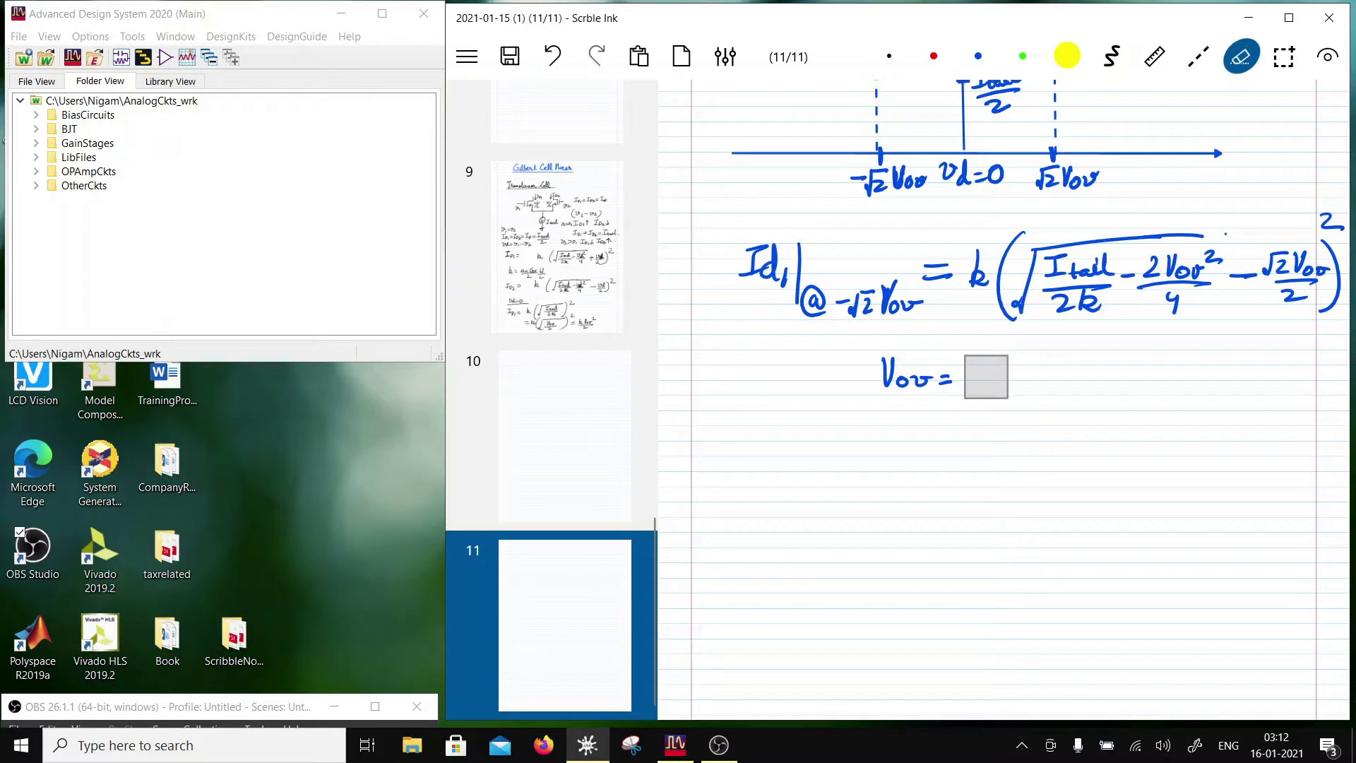
pyautogui.click(978, 57)
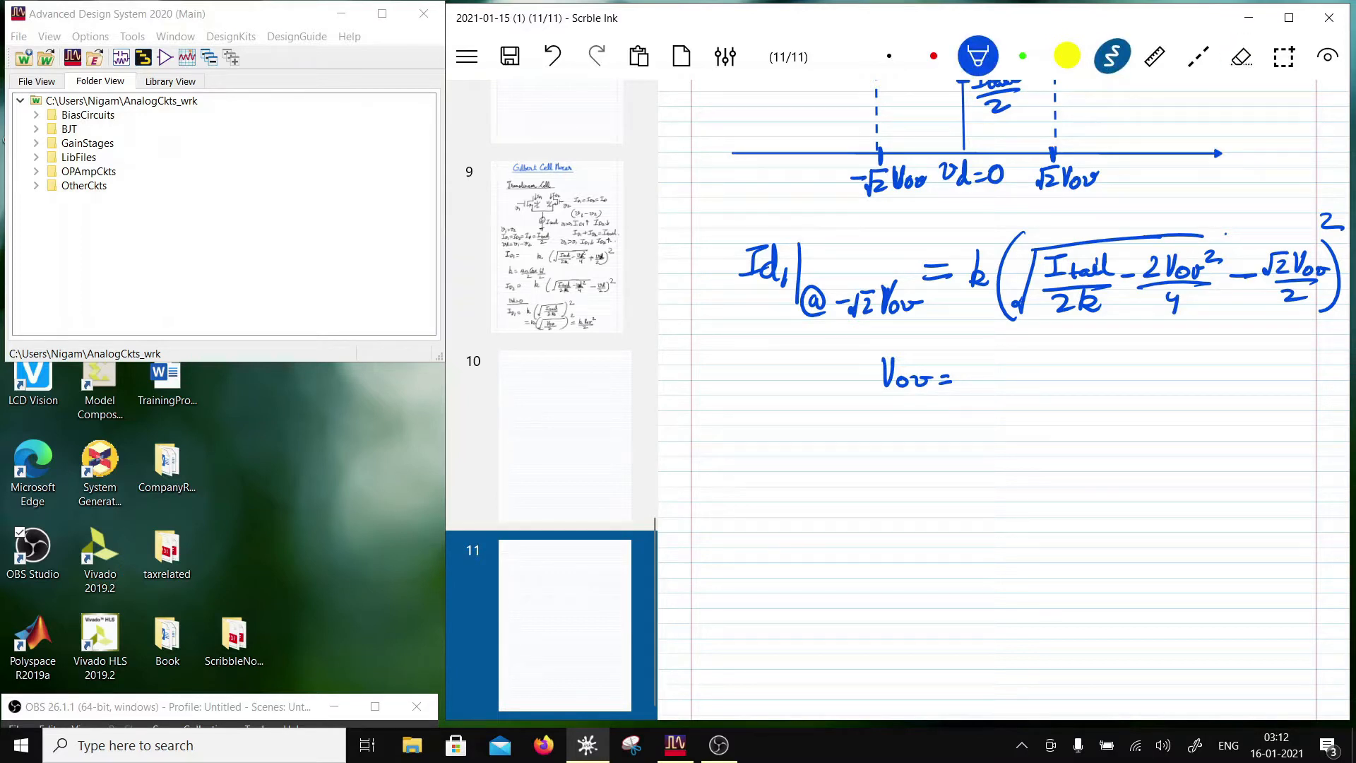
pyautogui.click(1242, 56)
pyautogui.moveTo(892, 374)
pyautogui.mouseDown()
pyautogui.moveTo(943, 379)
pyautogui.moveTo(884, 403)
pyautogui.mouseUp()
# Write Id = Itail/2 = kVov² in blue below the Id1 expression
pyautogui.click(1111, 57)
pyautogui.click(977, 56)
pyautogui.moveTo(861, 404); pyautogui.dragTo(909, 405)
pyautogui.moveTo(918, 390); pyautogui.dragTo(931, 388)
pyautogui.moveTo(920, 399); pyautogui.dragTo(960, 374)
pyautogui.moveTo(952, 374)
pyautogui.mouseDown()
pyautogui.moveTo(948, 402)
pyautogui.moveTo(966, 406)
pyautogui.mouseUp()
pyautogui.moveTo(957, 393); pyautogui.dragTo(994, 399)
pyautogui.moveTo(1001, 375); pyautogui.dragTo(981, 433)
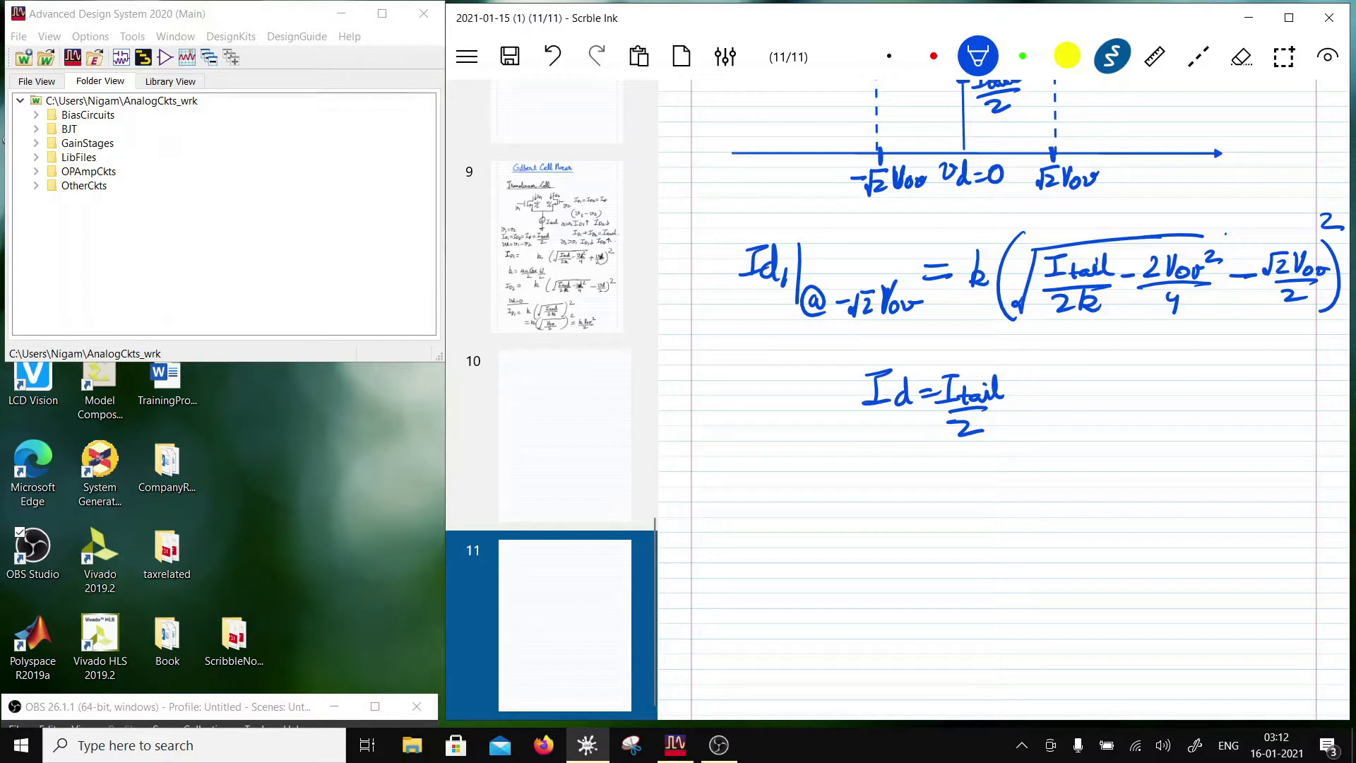
pyautogui.moveTo(1030, 395); pyautogui.dragTo(1046, 391)
pyautogui.moveTo(1022, 403); pyautogui.dragTo(1053, 400)
pyautogui.moveTo(1088, 375)
pyautogui.mouseDown()
pyautogui.moveTo(1085, 402)
pyautogui.moveTo(1134, 369)
pyautogui.moveTo(1137, 384)
pyautogui.mouseUp()
pyautogui.moveTo(1145, 382)
pyautogui.mouseDown()
pyautogui.moveTo(1151, 393)
pyautogui.moveTo(1195, 367)
pyautogui.mouseUp()
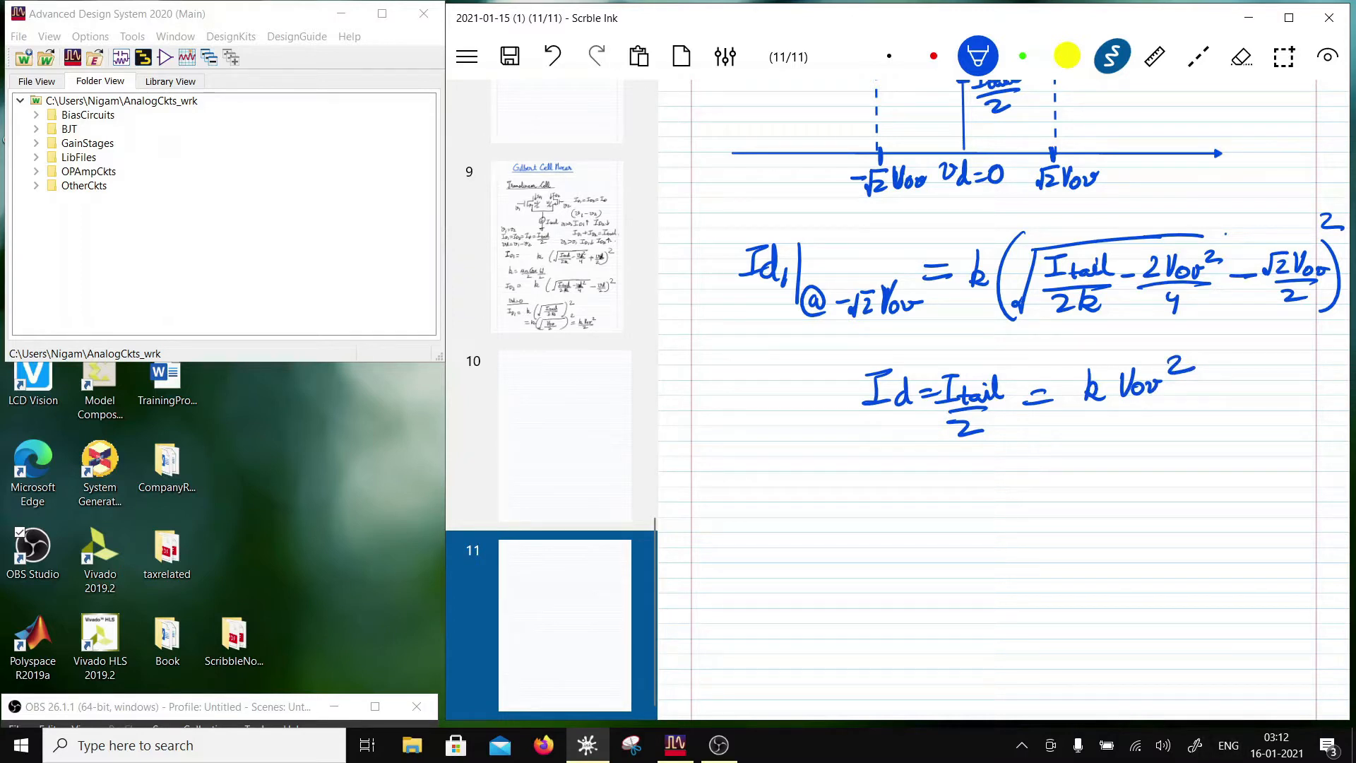
# Write Itail/2k = Vov² on the line below the Id equation
pyautogui.moveTo(966, 455)
pyautogui.mouseDown()
pyautogui.moveTo(994, 446)
pyautogui.moveTo(973, 479)
pyautogui.mouseUp()
pyautogui.moveTo(964, 475); pyautogui.dragTo(1025, 467)
pyautogui.moveTo(1018, 472); pyautogui.dragTo(1036, 439)
pyautogui.moveTo(955, 483); pyautogui.dragTo(1046, 477)
pyautogui.moveTo(969, 492)
pyautogui.mouseDown()
pyautogui.moveTo(1024, 500)
pyautogui.moveTo(1070, 461)
pyautogui.mouseUp()
pyautogui.moveTo(1051, 472); pyautogui.dragTo(1164, 452)
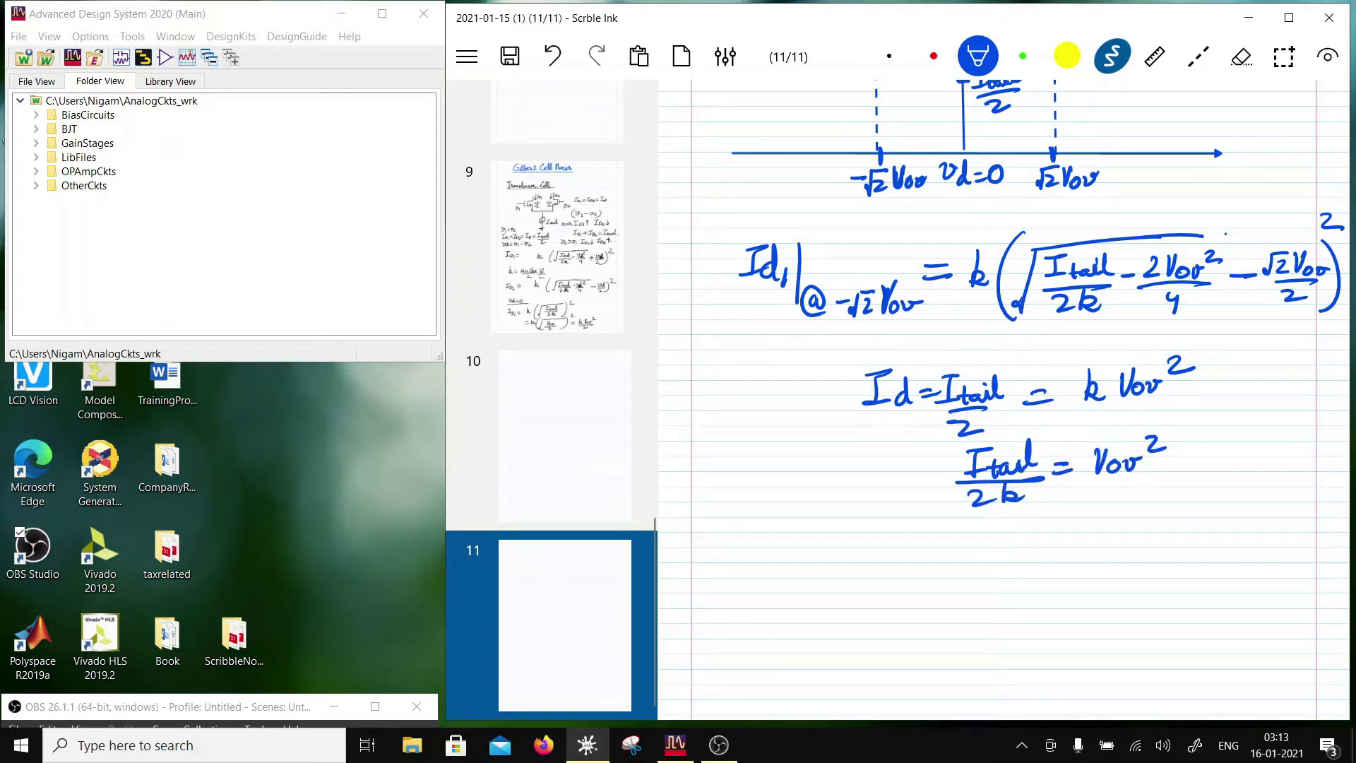
# Write Vov = √(Itail/2k) under the Vov² equation
pyautogui.scroll(-2, 1004, 397)
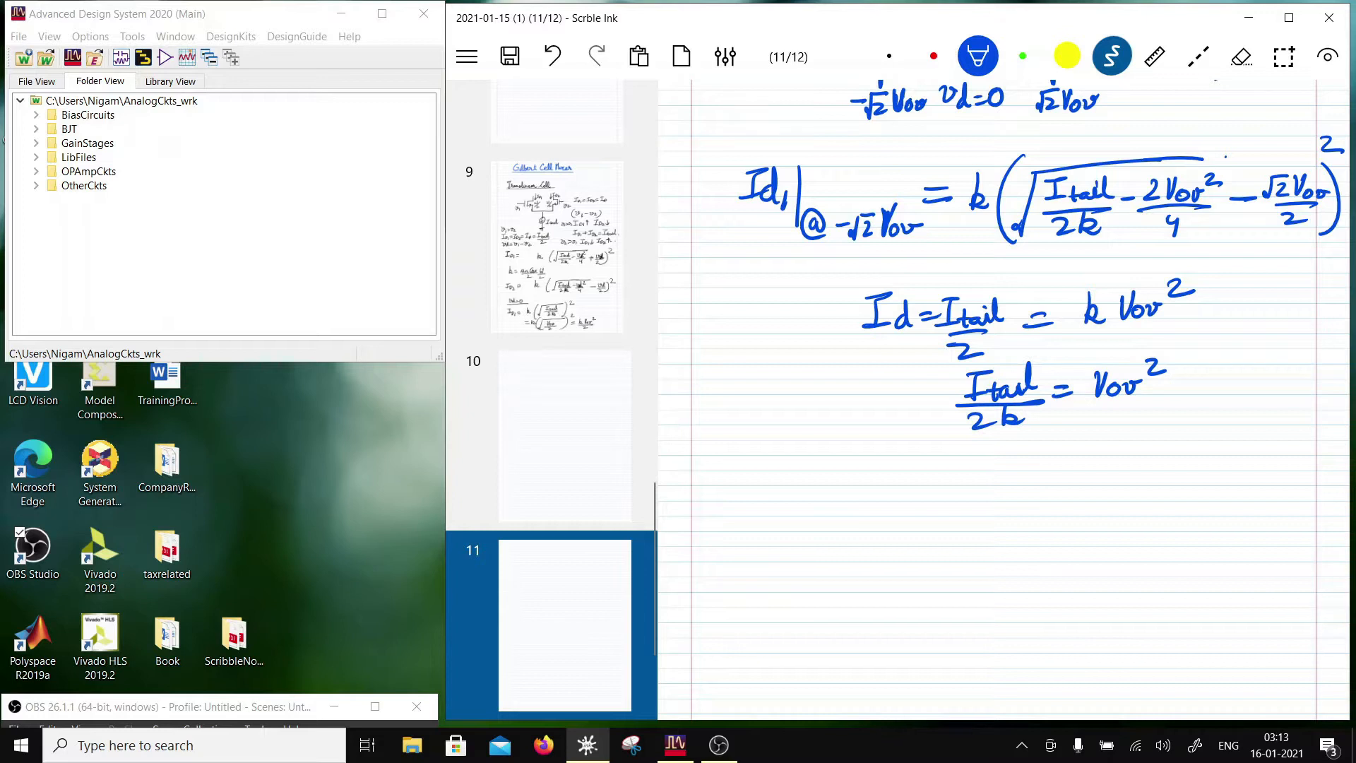
pyautogui.moveTo(930, 439); pyautogui.dragTo(982, 459)
pyautogui.moveTo(988, 458); pyautogui.dragTo(1003, 465)
pyautogui.moveTo(1039, 436)
pyautogui.mouseDown()
pyautogui.moveTo(1024, 490)
pyautogui.moveTo(1014, 484)
pyautogui.mouseUp()
pyautogui.moveTo(1033, 434)
pyautogui.mouseDown()
pyautogui.moveTo(1162, 425)
pyautogui.moveTo(1074, 442)
pyautogui.mouseUp()
pyautogui.moveTo(1068, 444)
pyautogui.mouseDown()
pyautogui.moveTo(1059, 461)
pyautogui.moveTo(1072, 456)
pyautogui.mouseUp()
pyautogui.moveTo(1080, 449)
pyautogui.mouseDown()
pyautogui.moveTo(1079, 464)
pyautogui.moveTo(1092, 453)
pyautogui.moveTo(1106, 464)
pyautogui.mouseUp()
pyautogui.moveTo(1102, 461)
pyautogui.mouseDown()
pyautogui.moveTo(1116, 449)
pyautogui.moveTo(1121, 467)
pyautogui.moveTo(1082, 496)
pyautogui.mouseUp()
pyautogui.moveTo(1096, 472)
pyautogui.mouseDown()
pyautogui.moveTo(1092, 499)
pyautogui.moveTo(1111, 498)
pyautogui.mouseUp()
# Start the substituted Id1 line with = k, an opening parenthesis and a root containing Itail/2k followed by a minus sign
pyautogui.scroll(-2, 1005, 397)
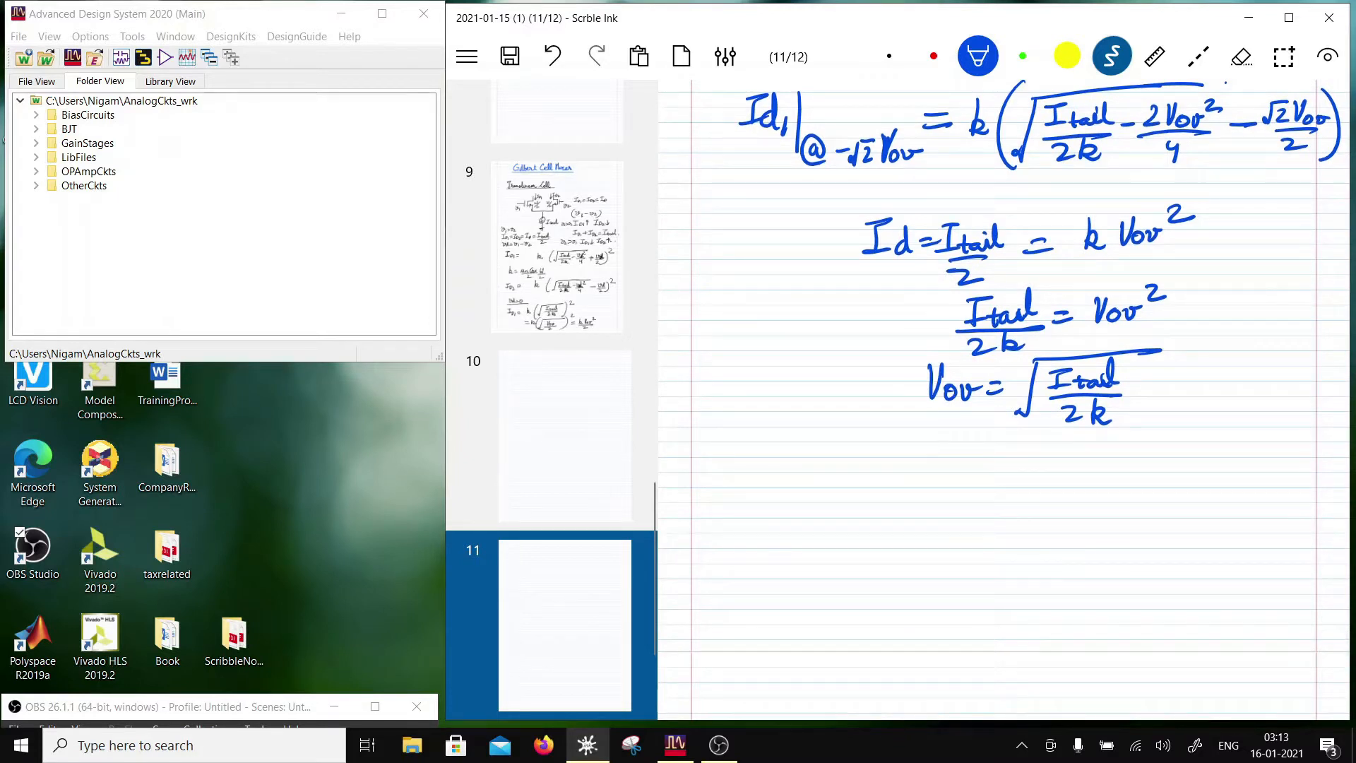
pyautogui.moveTo(773, 458); pyautogui.dragTo(799, 456)
pyautogui.moveTo(768, 475); pyautogui.dragTo(844, 482)
pyautogui.moveTo(867, 424)
pyautogui.mouseDown()
pyautogui.moveTo(860, 521)
pyautogui.moveTo(882, 503)
pyautogui.moveTo(867, 502)
pyautogui.mouseUp()
pyautogui.moveTo(889, 439)
pyautogui.mouseDown()
pyautogui.moveTo(1060, 437)
pyautogui.moveTo(934, 454)
pyautogui.moveTo(913, 482)
pyautogui.moveTo(955, 479)
pyautogui.mouseUp()
pyautogui.moveTo(957, 469); pyautogui.dragTo(979, 481)
pyautogui.moveTo(917, 493); pyautogui.dragTo(940, 512)
pyautogui.moveTo(941, 503); pyautogui.dragTo(961, 515)
pyautogui.moveTo(984, 476); pyautogui.dragTo(1006, 476)
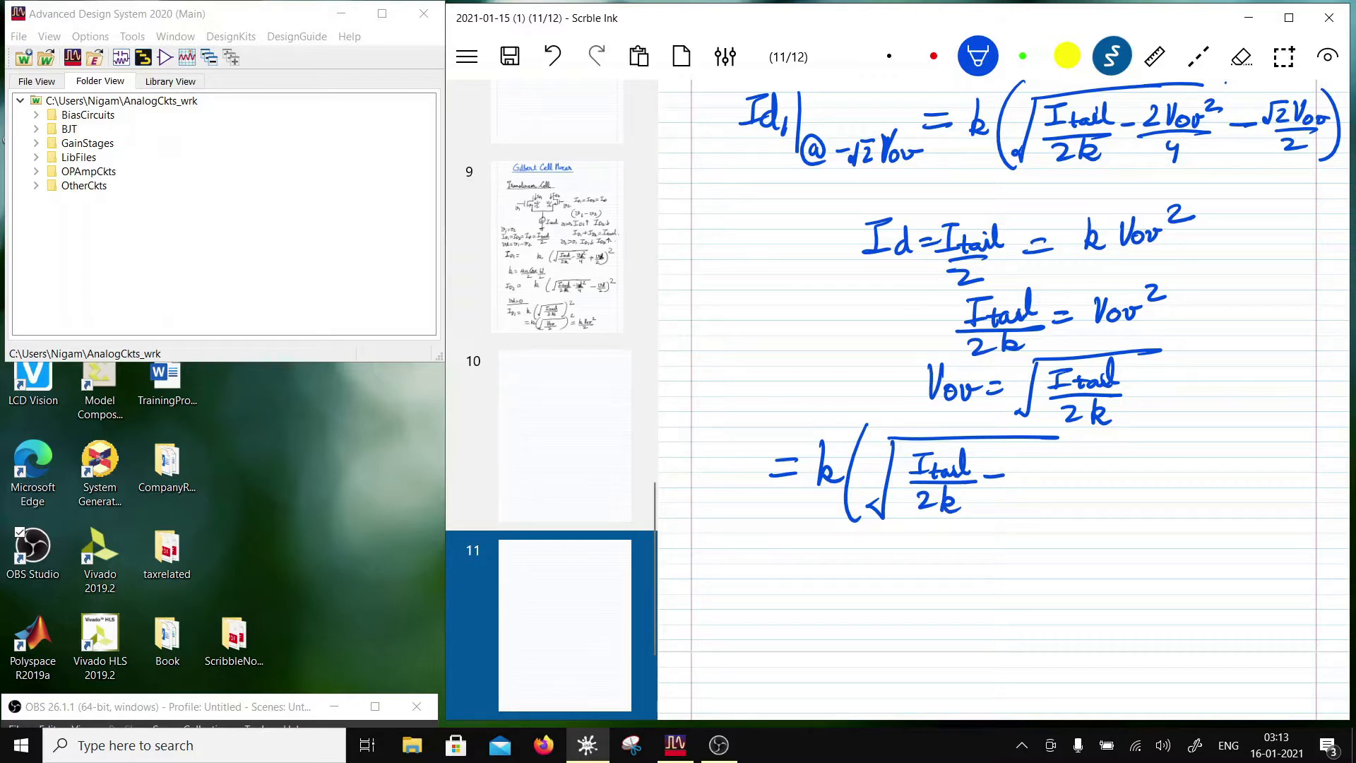
# Write Itail/4k as the subtracted term inside the root, extend the root bar over it and add a minus sign after it
pyautogui.moveTo(1029, 454)
pyautogui.mouseDown()
pyautogui.moveTo(1033, 478)
pyautogui.moveTo(1056, 467)
pyautogui.mouseUp()
pyautogui.moveTo(1059, 469); pyautogui.dragTo(1076, 478)
pyautogui.moveTo(1072, 474)
pyautogui.mouseDown()
pyautogui.moveTo(1084, 457)
pyautogui.moveTo(1095, 472)
pyautogui.mouseUp()
pyautogui.moveTo(1024, 481)
pyautogui.mouseDown()
pyautogui.moveTo(1110, 480)
pyautogui.moveTo(1057, 505)
pyautogui.mouseUp()
pyautogui.click(1042, 492)
pyautogui.moveTo(1063, 487)
pyautogui.mouseDown()
pyautogui.moveTo(1060, 507)
pyautogui.moveTo(1078, 505)
pyautogui.mouseUp()
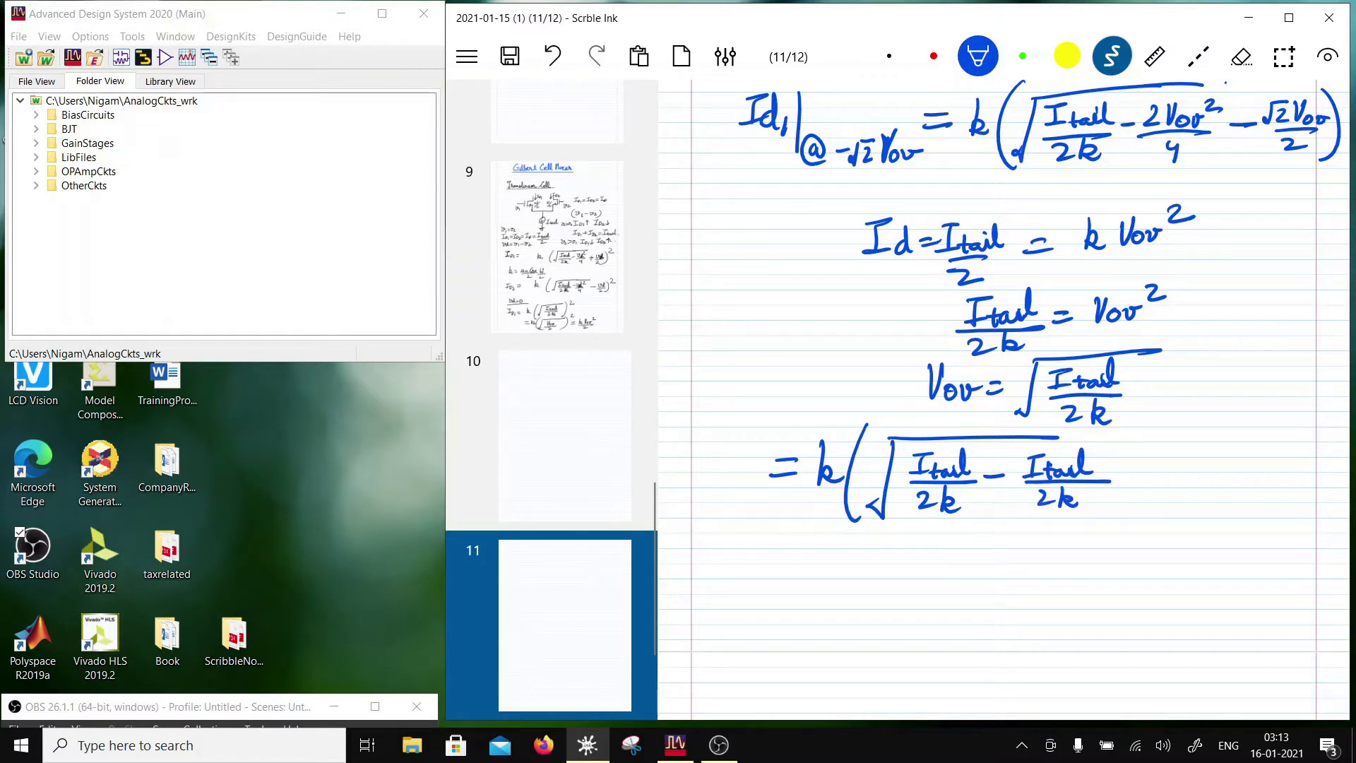
pyautogui.moveTo(1044, 488); pyautogui.dragTo(1052, 521)
pyautogui.moveTo(1058, 436)
pyautogui.mouseDown()
pyautogui.moveTo(1110, 434)
pyautogui.moveTo(1164, 468)
pyautogui.mouseUp()
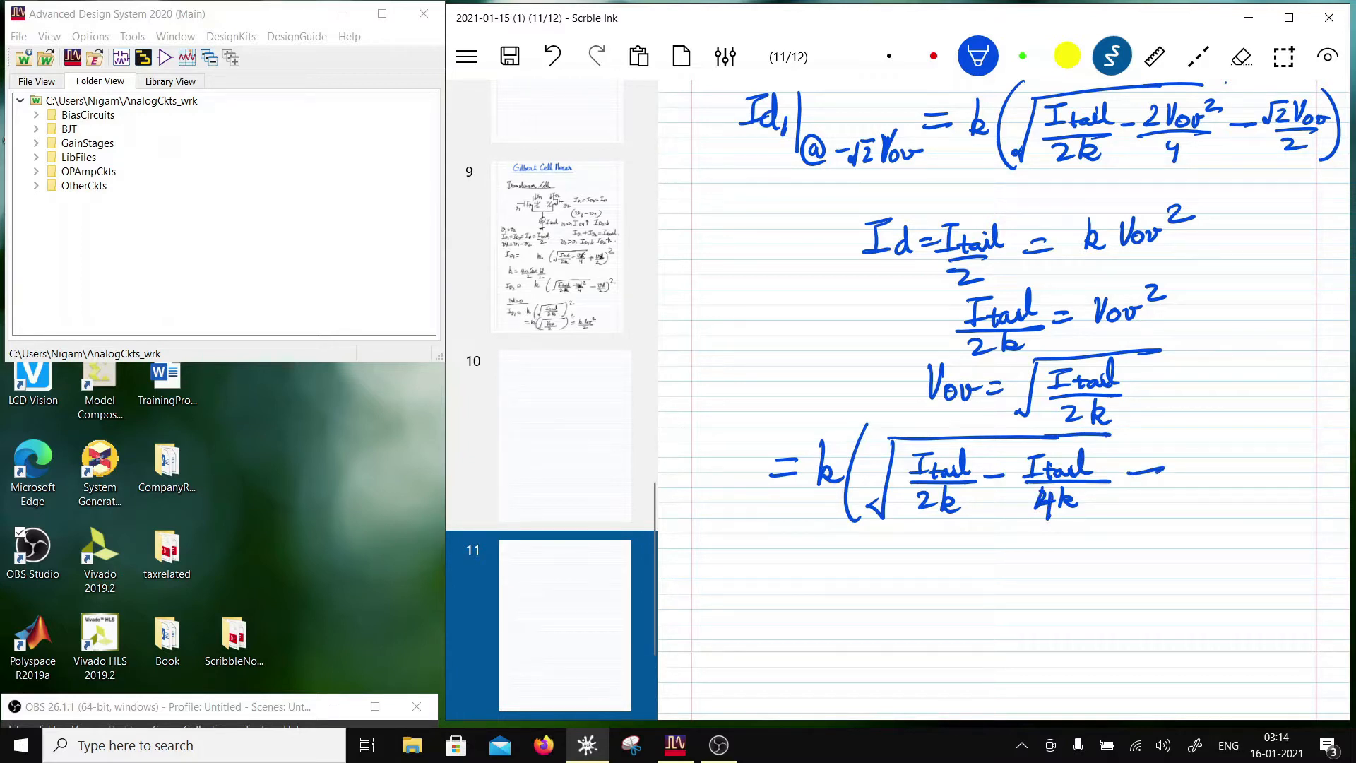
# Write √(Itail/4k) after the minus sign, close the parenthesis and square the expression
pyautogui.moveTo(1188, 449); pyautogui.dragTo(1201, 451)
pyautogui.moveTo(1175, 489)
pyautogui.mouseDown()
pyautogui.moveTo(1192, 445)
pyautogui.moveTo(1268, 430)
pyautogui.mouseUp()
pyautogui.moveTo(1215, 448)
pyautogui.mouseDown()
pyautogui.moveTo(1233, 443)
pyautogui.moveTo(1221, 465)
pyautogui.mouseUp()
pyautogui.moveTo(1209, 465); pyautogui.dragTo(1235, 470)
pyautogui.moveTo(1236, 462); pyautogui.dragTo(1279, 457)
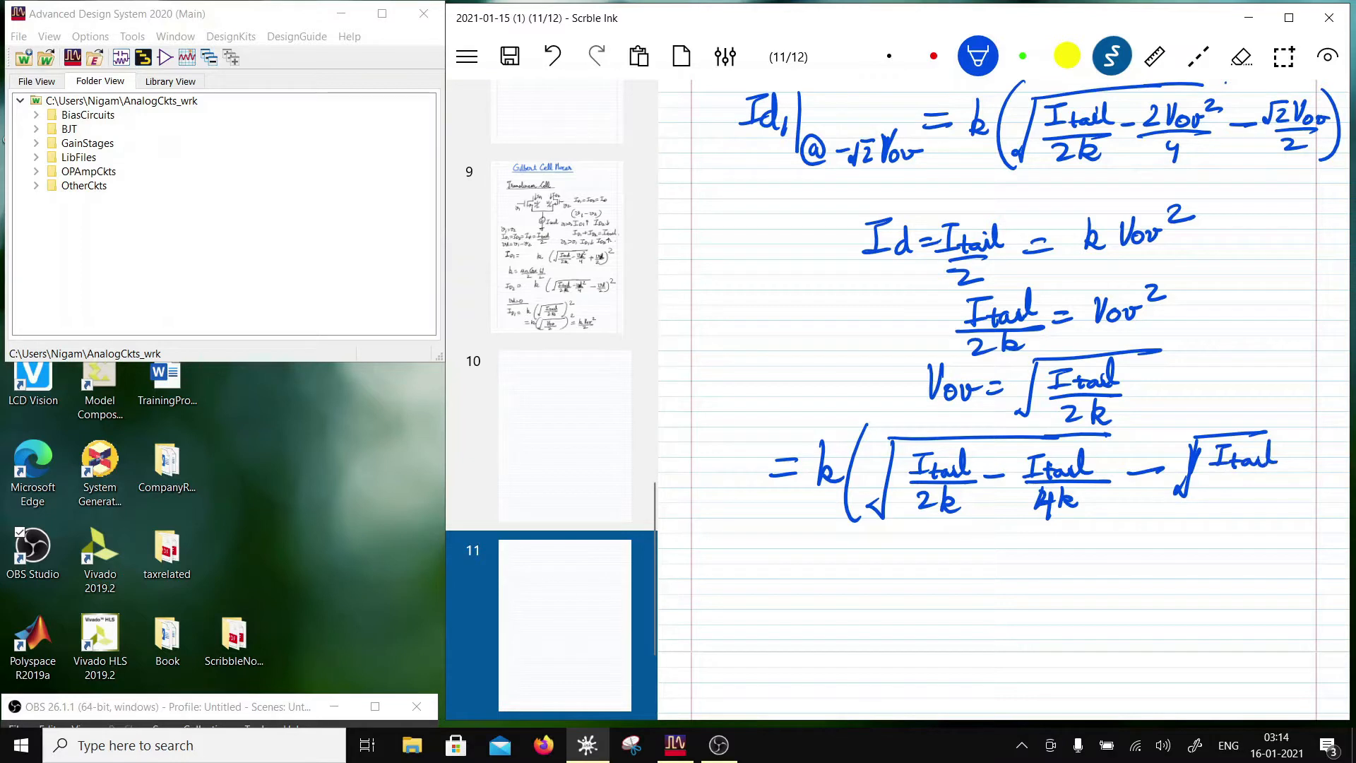
pyautogui.moveTo(1199, 477); pyautogui.dragTo(1275, 472)
pyautogui.moveTo(1206, 483); pyautogui.dragTo(1222, 496)
pyautogui.moveTo(1235, 479)
pyautogui.mouseDown()
pyautogui.moveTo(1233, 497)
pyautogui.moveTo(1254, 498)
pyautogui.mouseUp()
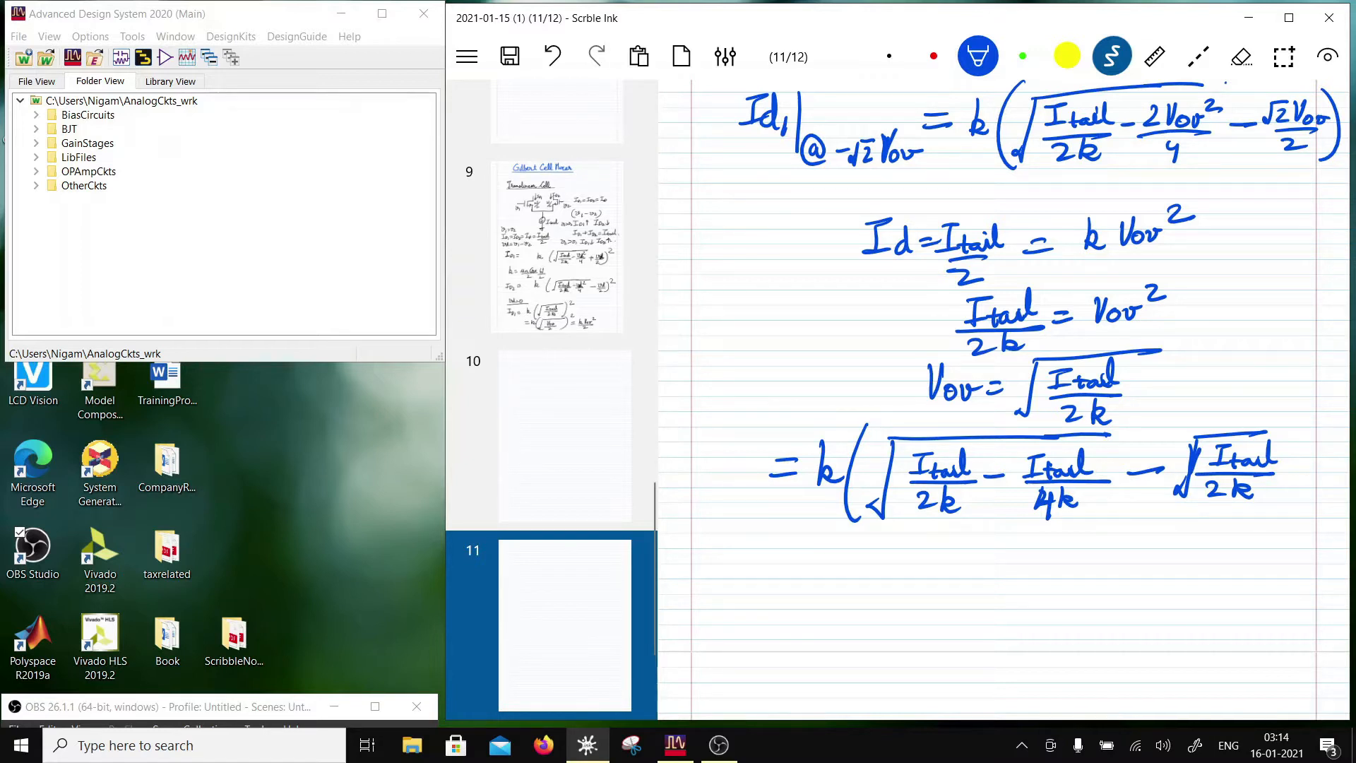
pyautogui.moveTo(1214, 483)
pyautogui.mouseDown()
pyautogui.moveTo(1205, 496)
pyautogui.moveTo(1227, 498)
pyautogui.mouseUp()
pyautogui.moveTo(1223, 481); pyautogui.dragTo(1222, 511)
pyautogui.moveTo(1295, 415); pyautogui.dragTo(1275, 503)
pyautogui.moveTo(1303, 385); pyautogui.dragTo(1335, 401)
# Write √(Itail/4k) − √(Itail/4k) on the next line as the simplified difference
pyautogui.scroll(-2, 1003, 395)
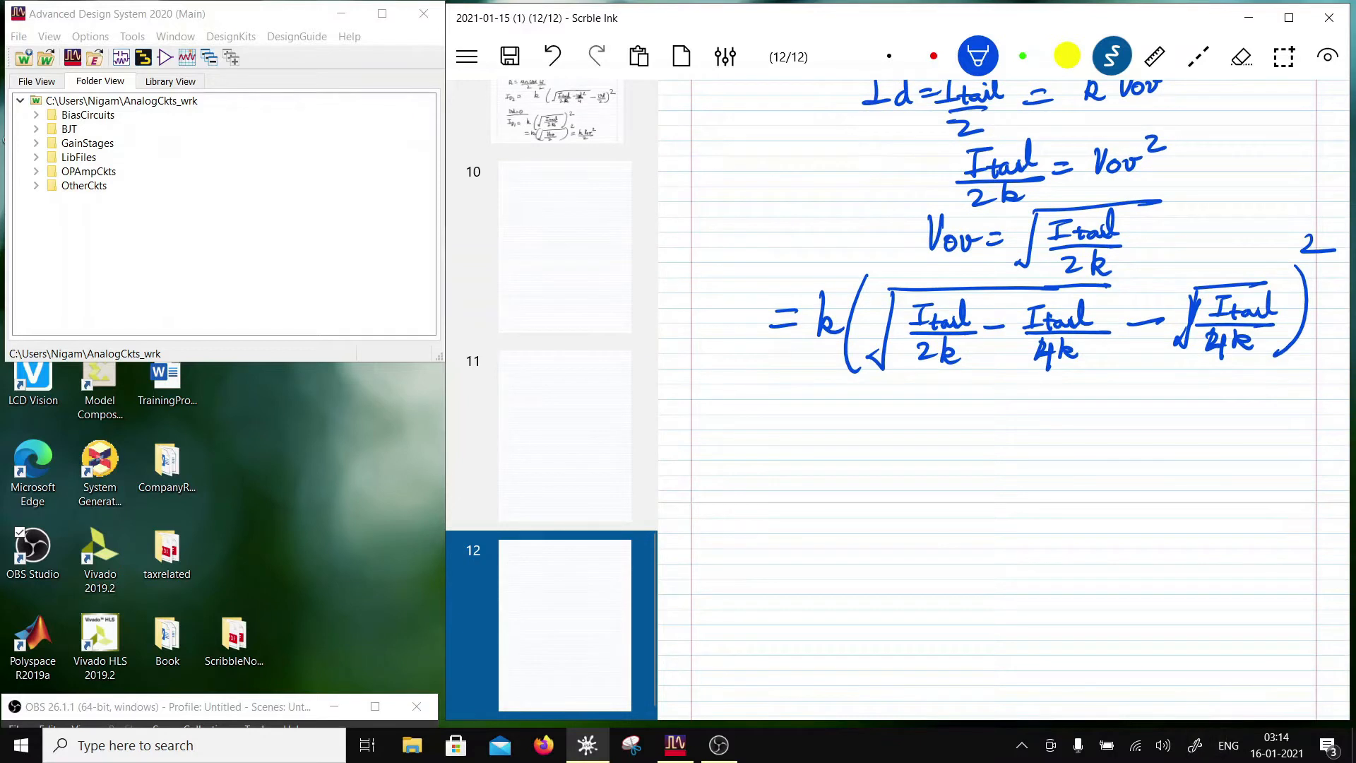
pyautogui.moveTo(893, 429)
pyautogui.mouseDown()
pyautogui.moveTo(917, 381)
pyautogui.moveTo(1090, 380)
pyautogui.mouseUp()
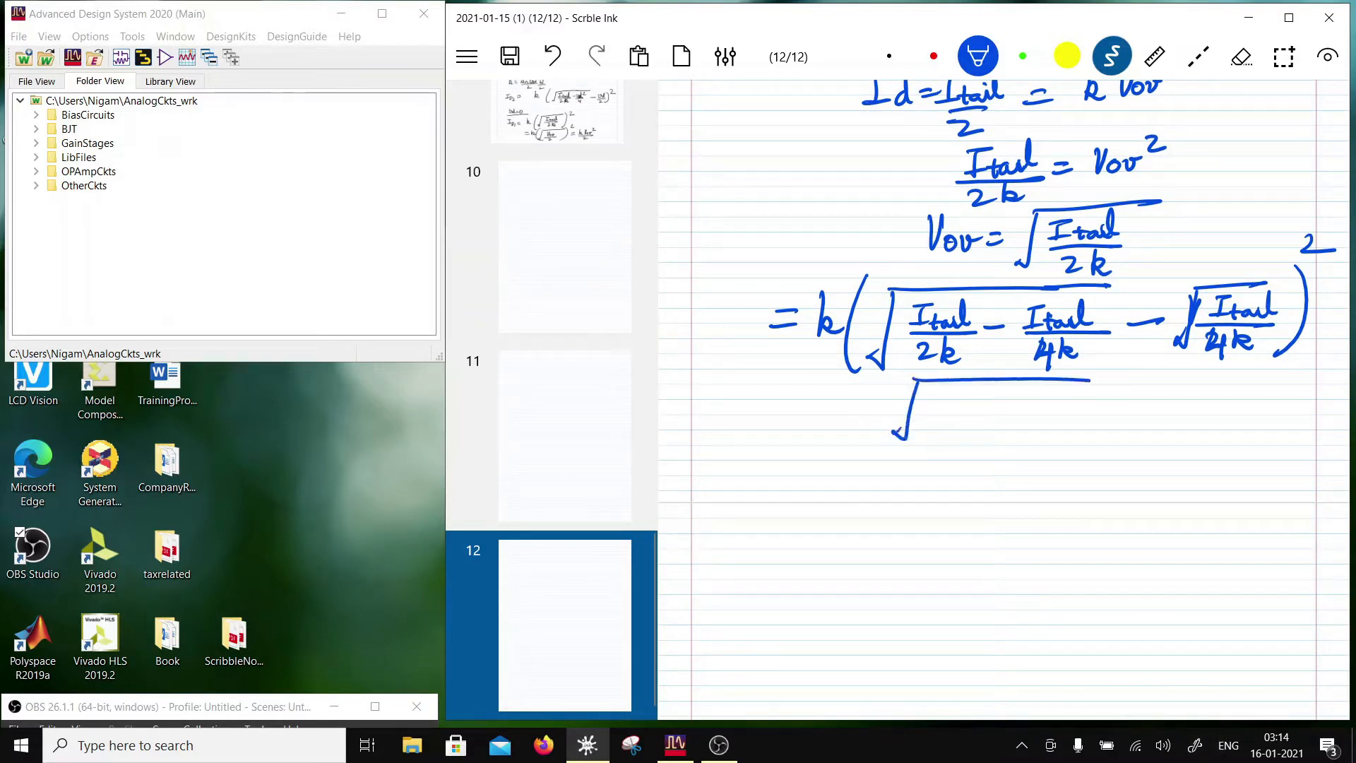
pyautogui.moveTo(936, 391)
pyautogui.mouseDown()
pyautogui.moveTo(949, 407)
pyautogui.moveTo(999, 408)
pyautogui.mouseUp()
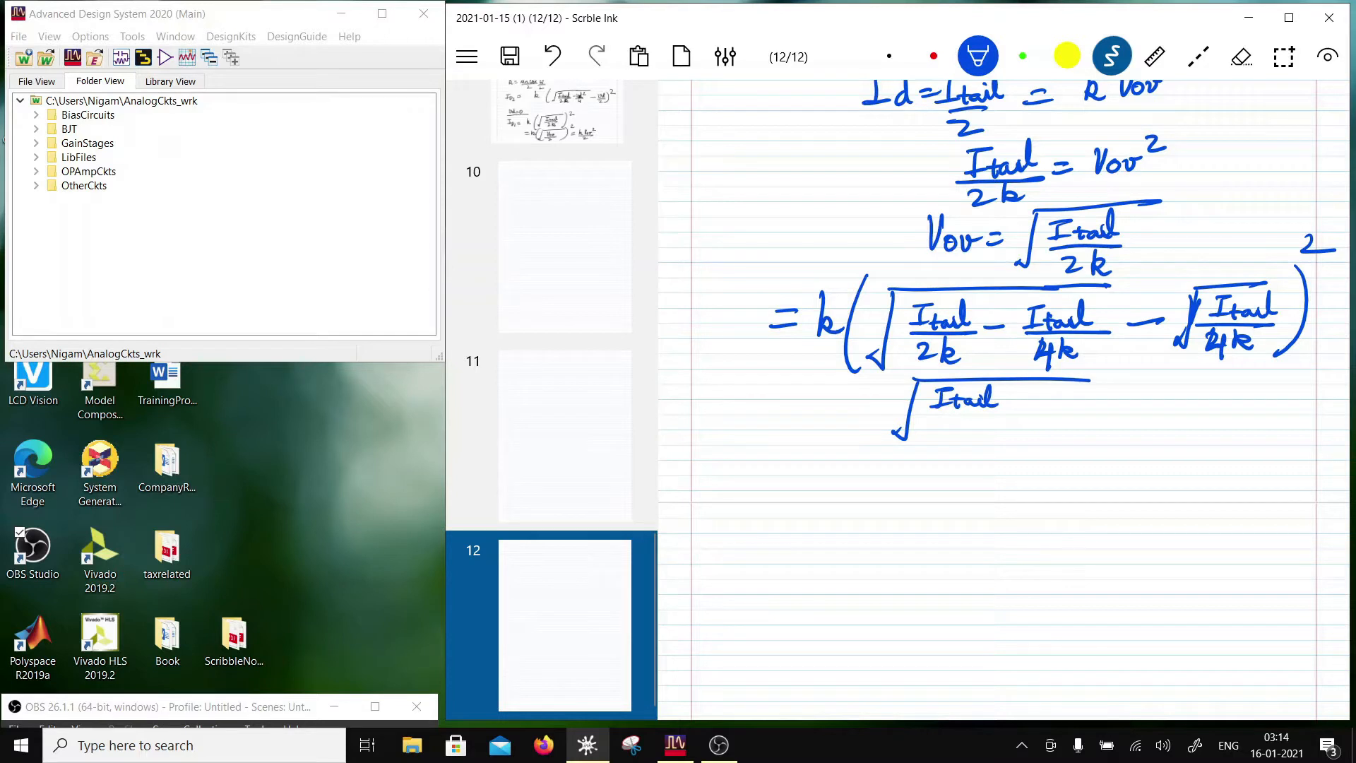
pyautogui.moveTo(927, 415)
pyautogui.mouseDown()
pyautogui.moveTo(997, 408)
pyautogui.moveTo(955, 449)
pyautogui.moveTo(987, 442)
pyautogui.mouseUp()
pyautogui.moveTo(1092, 414); pyautogui.dragTo(1130, 413)
pyautogui.moveTo(1159, 383); pyautogui.dragTo(1145, 436)
pyautogui.moveTo(1152, 385)
pyautogui.mouseDown()
pyautogui.moveTo(1245, 379)
pyautogui.moveTo(1187, 389)
pyautogui.mouseUp()
pyautogui.moveTo(1175, 393)
pyautogui.mouseDown()
pyautogui.moveTo(1171, 412)
pyautogui.moveTo(1204, 401)
pyautogui.moveTo(1190, 416)
pyautogui.moveTo(1235, 383)
pyautogui.mouseUp()
pyautogui.moveTo(1159, 424)
pyautogui.mouseDown()
pyautogui.moveTo(1230, 419)
pyautogui.moveTo(1194, 448)
pyautogui.moveTo(1205, 449)
pyautogui.mouseUp()
pyautogui.moveTo(1205, 440)
pyautogui.mouseDown()
pyautogui.moveTo(1214, 432)
pyautogui.moveTo(1222, 446)
pyautogui.mouseUp()
# Strike out the two √(Itail/4k) terms and enclose them in squared parentheses
pyautogui.moveTo(1230, 363); pyautogui.dragTo(1109, 469)
pyautogui.moveTo(1047, 359); pyautogui.dragTo(893, 473)
pyautogui.moveTo(1267, 361); pyautogui.dragTo(1210, 445)
pyautogui.moveTo(918, 360); pyautogui.dragTo(959, 461)
pyautogui.moveTo(1291, 365); pyautogui.dragTo(1329, 382)
# Write = k in front of the struck-out parentheses and = 0 on the line below
pyautogui.moveTo(842, 396); pyautogui.dragTo(853, 432)
pyautogui.moveTo(777, 411); pyautogui.dragTo(809, 408)
pyautogui.moveTo(779, 429); pyautogui.dragTo(812, 427)
pyautogui.moveTo(783, 472)
pyautogui.mouseDown()
pyautogui.moveTo(812, 480)
pyautogui.moveTo(840, 457)
pyautogui.mouseUp()
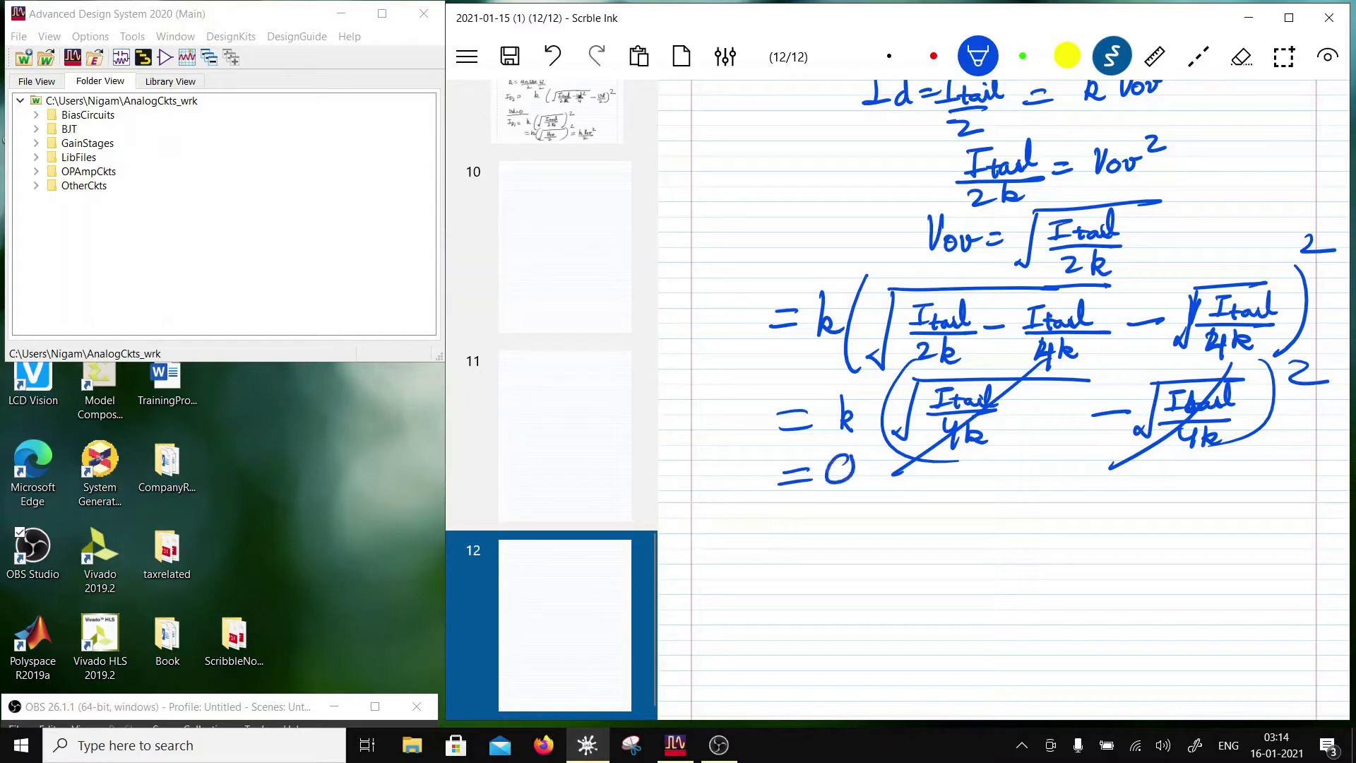
# Label the graph with Id1=0 just above the axis at −√2Vov
pyautogui.scroll(4, 1003, 399)
pyautogui.scroll(1, 1003, 399)
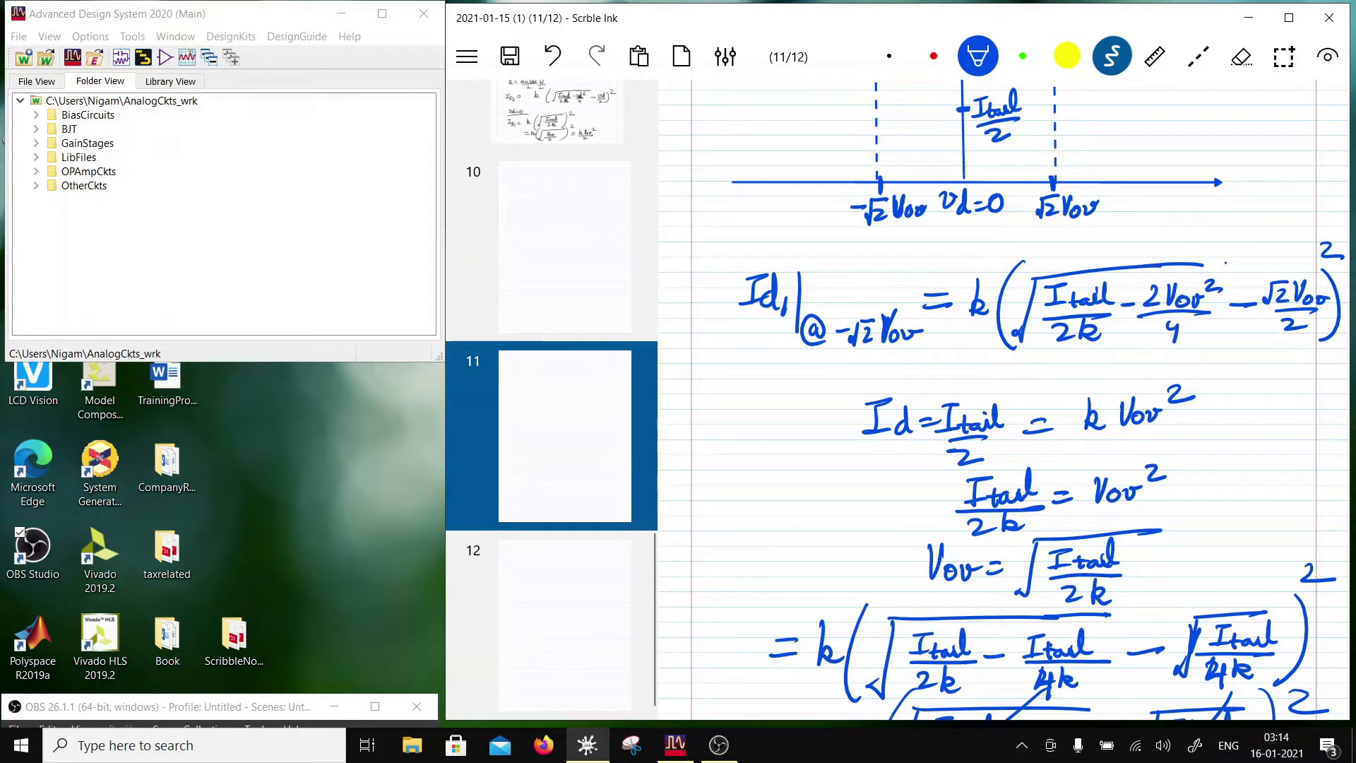
pyautogui.scroll(2, 1003, 399)
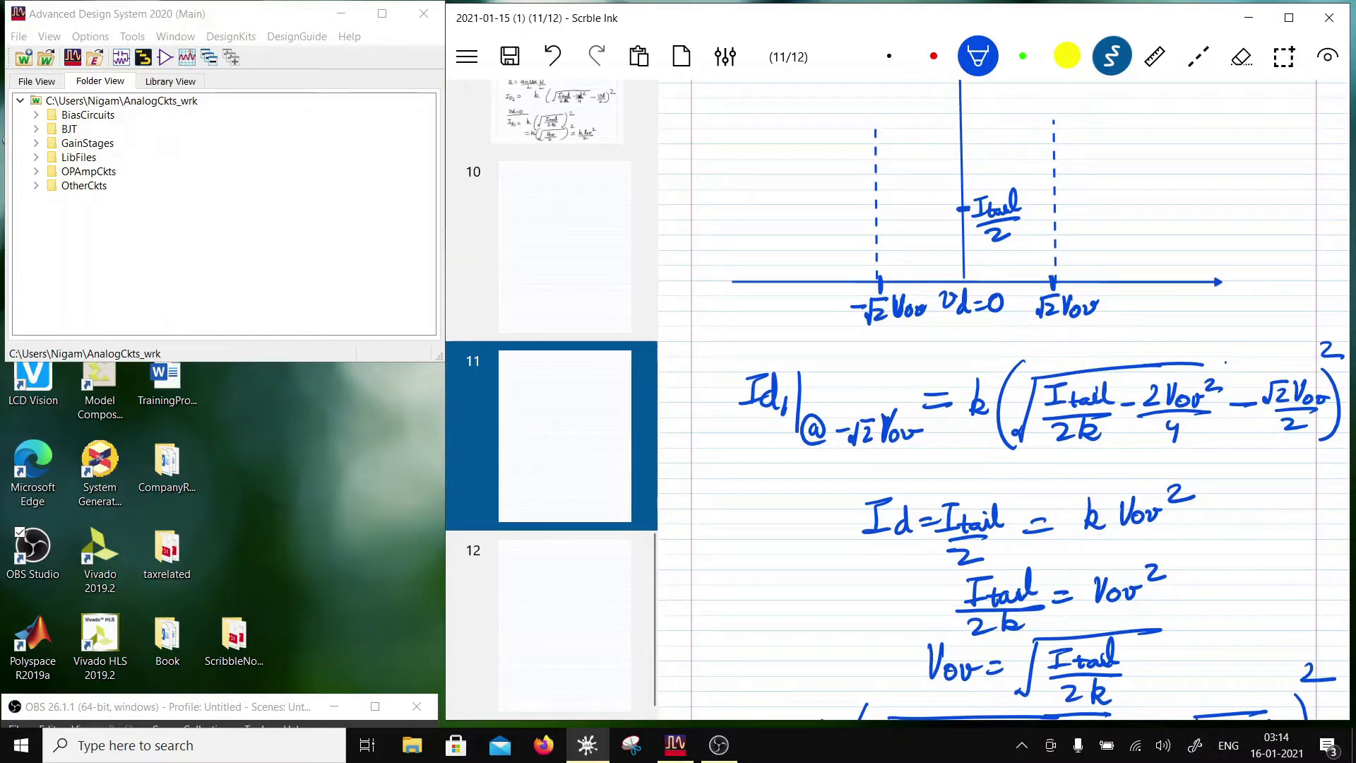
pyautogui.moveTo(840, 263); pyautogui.dragTo(852, 262)
pyautogui.moveTo(846, 263)
pyautogui.mouseDown()
pyautogui.moveTo(846, 279)
pyautogui.moveTo(878, 264)
pyautogui.mouseUp()
pyautogui.moveTo(870, 271); pyautogui.dragTo(889, 262)
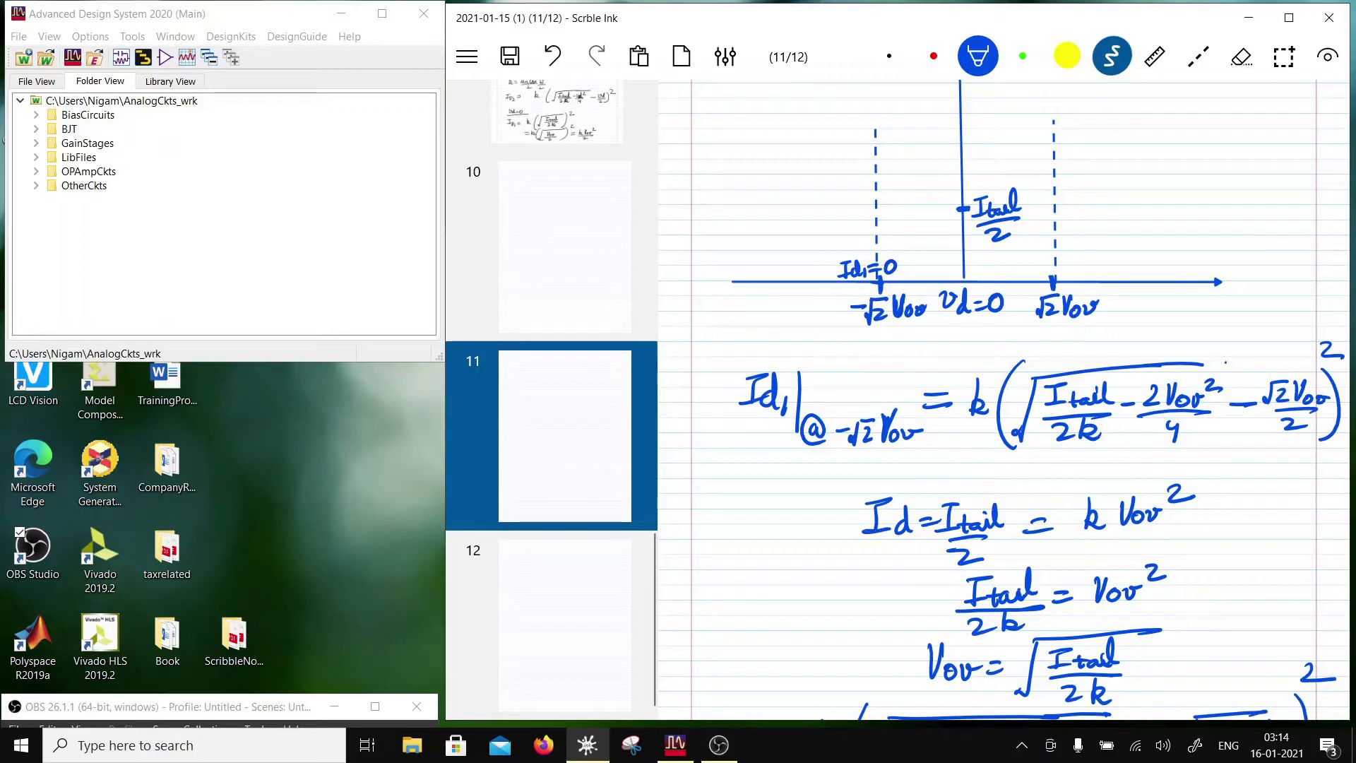
# Write Id2 evaluated @ −√2Vov below the = 0 result of the Id1 derivation
pyautogui.scroll(-10, 1003, 399)
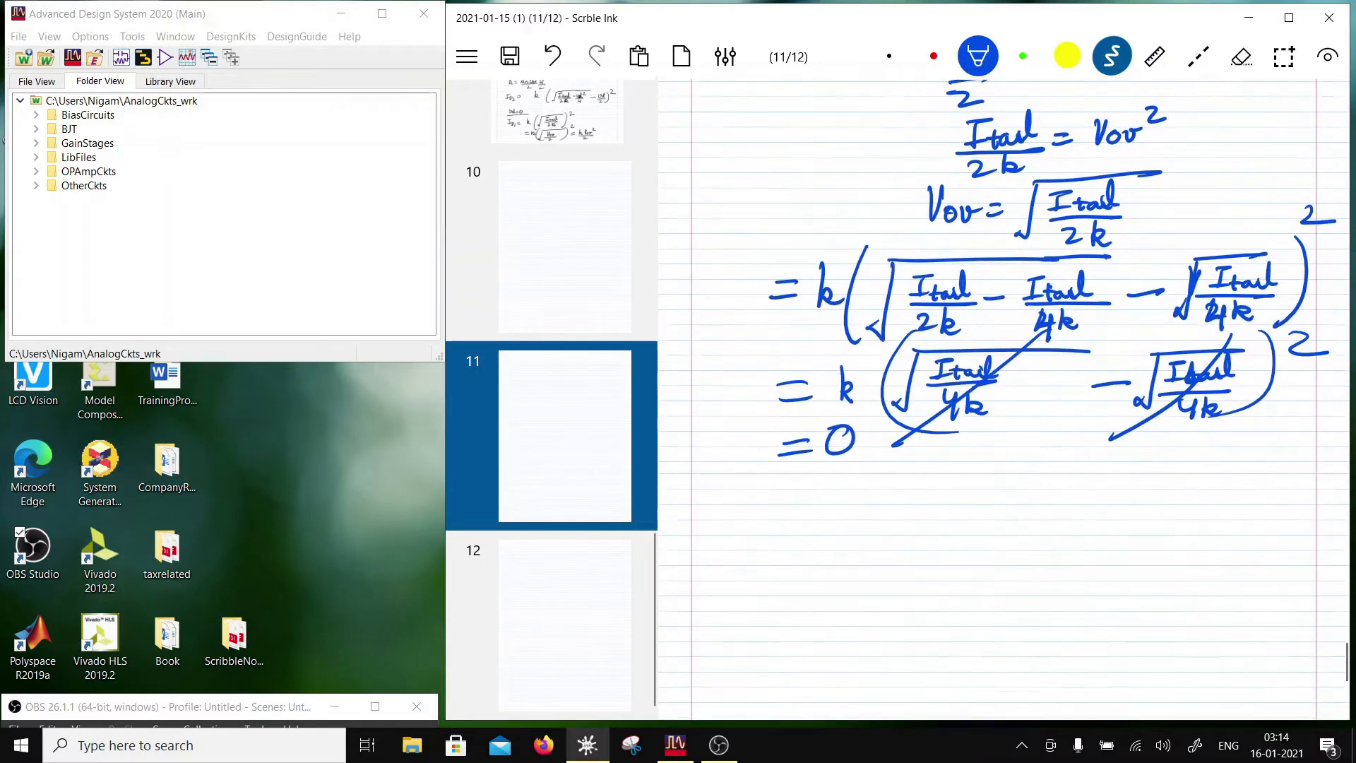
pyautogui.moveTo(735, 416); pyautogui.dragTo(757, 415)
pyautogui.moveTo(747, 417); pyautogui.dragTo(750, 438)
pyautogui.moveTo(762, 427); pyautogui.dragTo(791, 477)
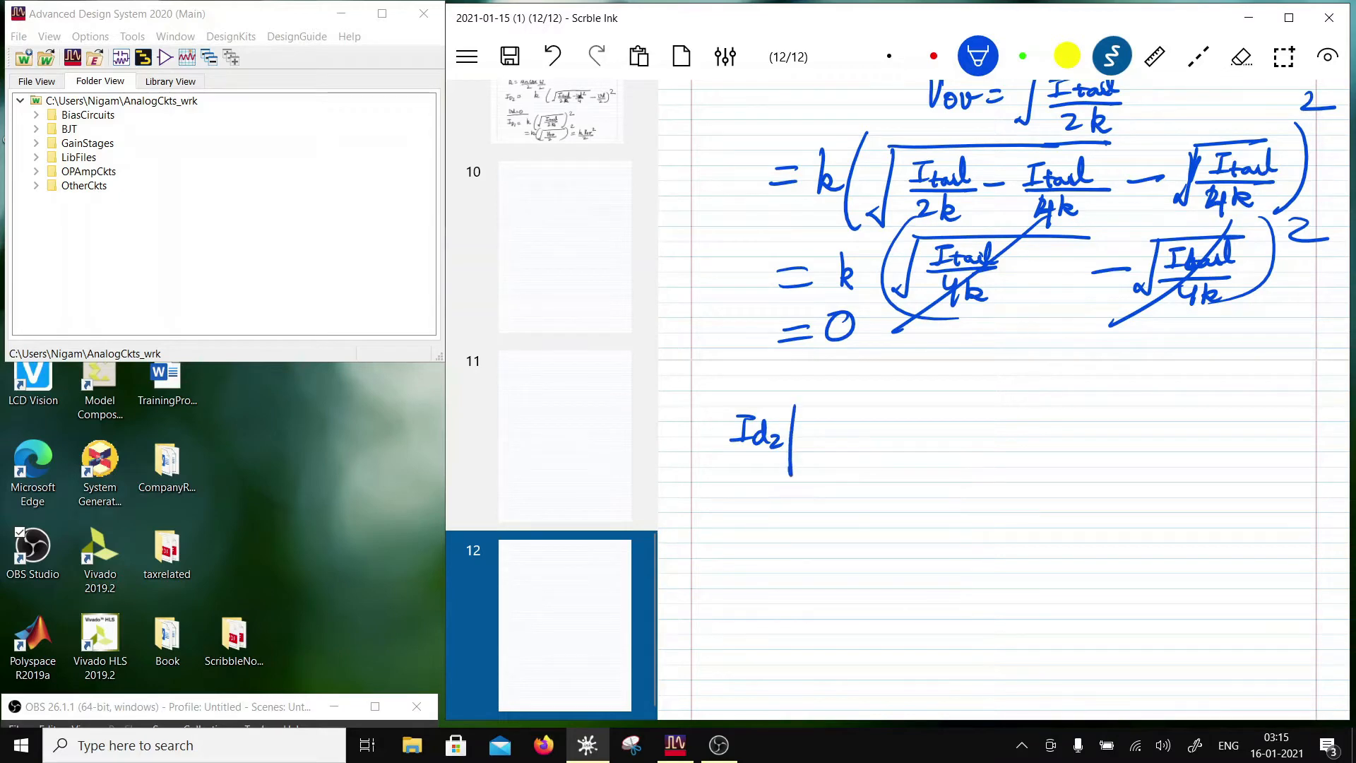
pyautogui.scroll(5, 1003, 399)
pyautogui.scroll(-6, 1003, 399)
pyautogui.moveTo(816, 409)
pyautogui.mouseDown()
pyautogui.moveTo(822, 426)
pyautogui.moveTo(847, 414)
pyautogui.mouseUp()
pyautogui.moveTo(844, 417); pyautogui.dragTo(881, 400)
pyautogui.moveTo(860, 409); pyautogui.dragTo(874, 425)
pyautogui.moveTo(884, 399)
pyautogui.mouseDown()
pyautogui.moveTo(887, 421)
pyautogui.moveTo(927, 411)
pyautogui.mouseUp()
# Consult the Id1 derivation and write Id2 = k, an opening parenthesis and a root sign under the evaluated Id2
pyautogui.scroll(1, 1003, 399)
pyautogui.scroll(3, 1003, 399)
pyautogui.scroll(-5, 1003, 399)
pyautogui.scroll(1, 1003, 399)
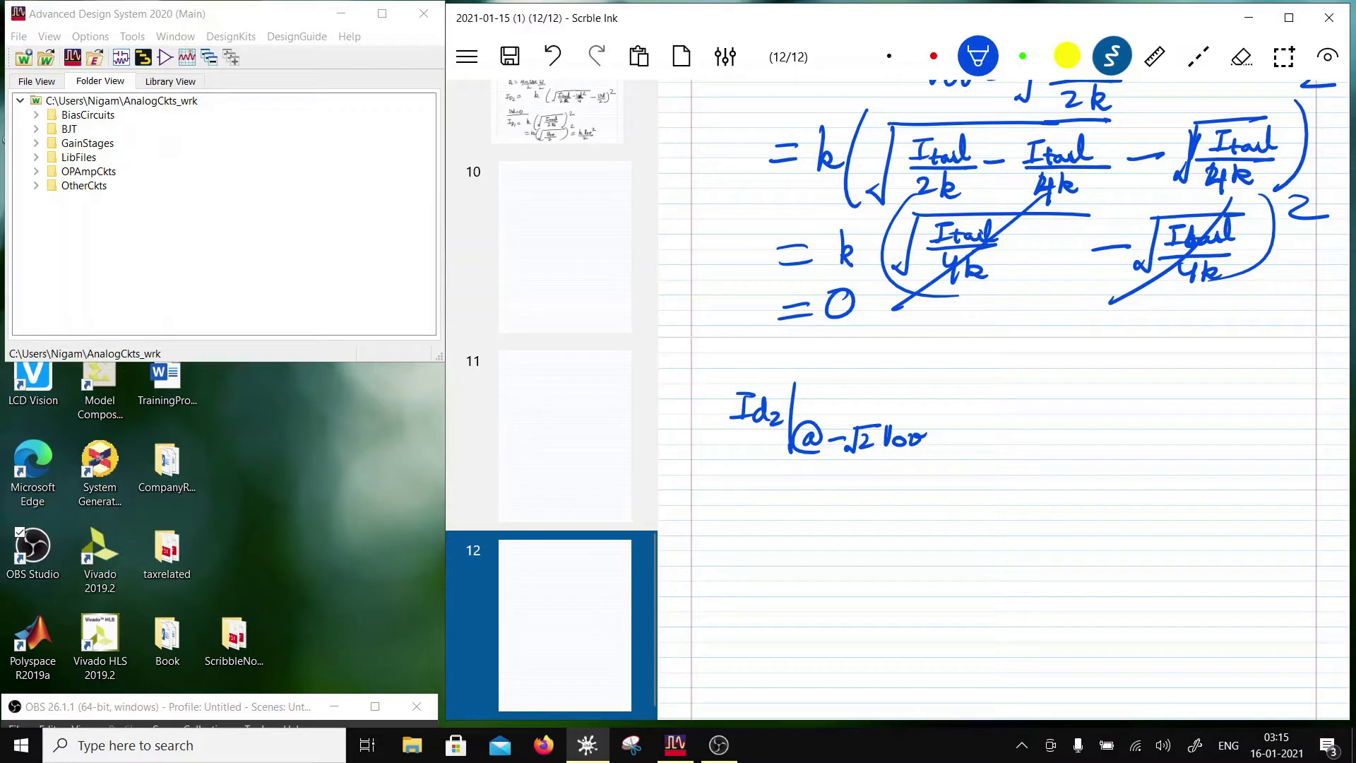
pyautogui.moveTo(766, 496); pyautogui.dragTo(792, 495)
pyautogui.moveTo(781, 497)
pyautogui.mouseDown()
pyautogui.moveTo(776, 519)
pyautogui.moveTo(792, 518)
pyautogui.mouseUp()
pyautogui.moveTo(806, 493)
pyautogui.mouseDown()
pyautogui.moveTo(800, 522)
pyautogui.moveTo(825, 525)
pyautogui.moveTo(848, 504)
pyautogui.mouseUp()
pyautogui.moveTo(834, 516); pyautogui.dragTo(884, 521)
pyautogui.moveTo(933, 464)
pyautogui.mouseDown()
pyautogui.moveTo(901, 537)
pyautogui.moveTo(922, 550)
pyautogui.moveTo(954, 472)
pyautogui.moveTo(1047, 466)
pyautogui.mouseUp()
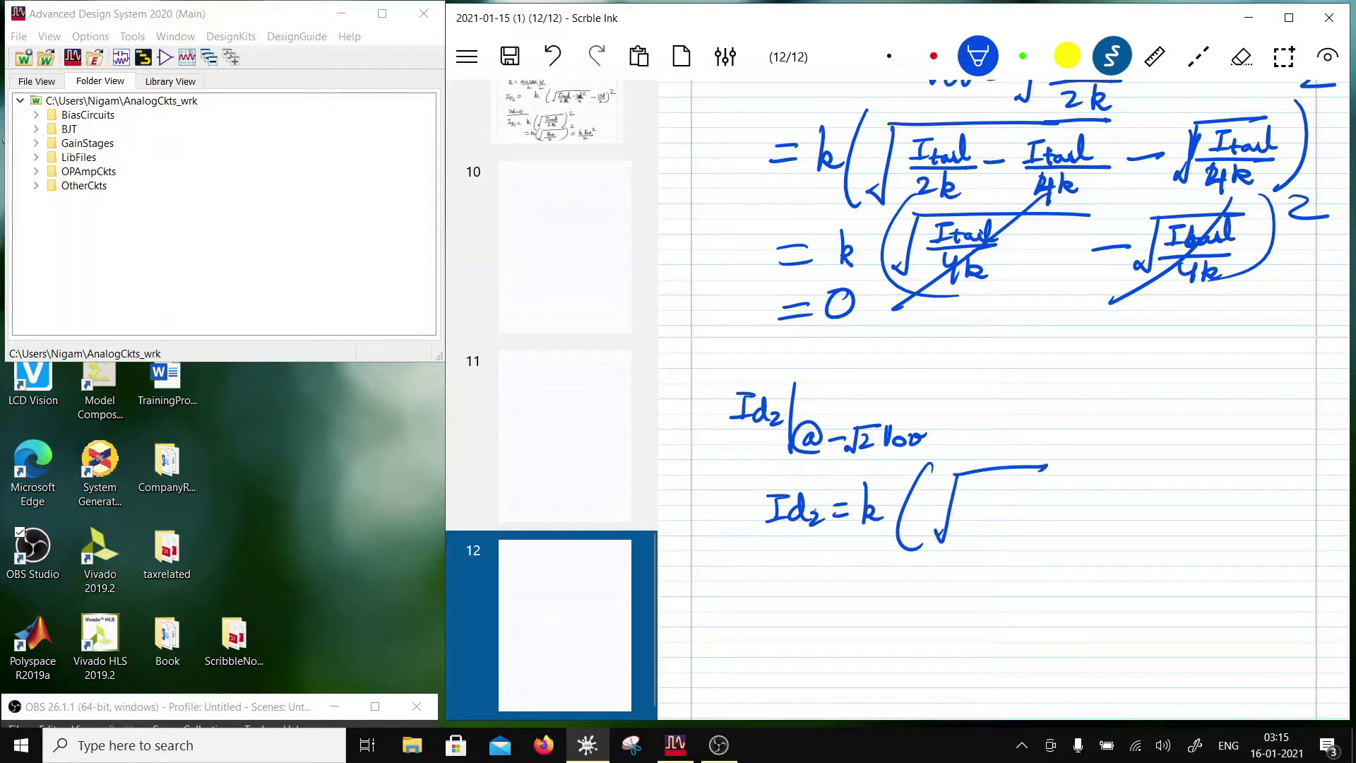
# Write Itail/4k inside the Id2 root with a factor 2 in front, close the parenthesis and square it
pyautogui.moveTo(967, 483)
pyautogui.mouseDown()
pyautogui.moveTo(992, 480)
pyautogui.moveTo(972, 503)
pyautogui.mouseUp()
pyautogui.moveTo(965, 503); pyautogui.dragTo(1002, 503)
pyautogui.moveTo(996, 495); pyautogui.dragTo(1022, 497)
pyautogui.moveTo(1018, 502)
pyautogui.mouseDown()
pyautogui.moveTo(1037, 481)
pyautogui.moveTo(1044, 498)
pyautogui.mouseUp()
pyautogui.moveTo(955, 518); pyautogui.dragTo(1047, 506)
pyautogui.moveTo(986, 514)
pyautogui.mouseDown()
pyautogui.moveTo(1000, 541)
pyautogui.moveTo(1025, 539)
pyautogui.mouseUp()
pyautogui.moveTo(917, 494); pyautogui.dragTo(943, 510)
pyautogui.moveTo(1067, 443)
pyautogui.mouseDown()
pyautogui.moveTo(1037, 540)
pyautogui.moveTo(1136, 455)
pyautogui.mouseUp()
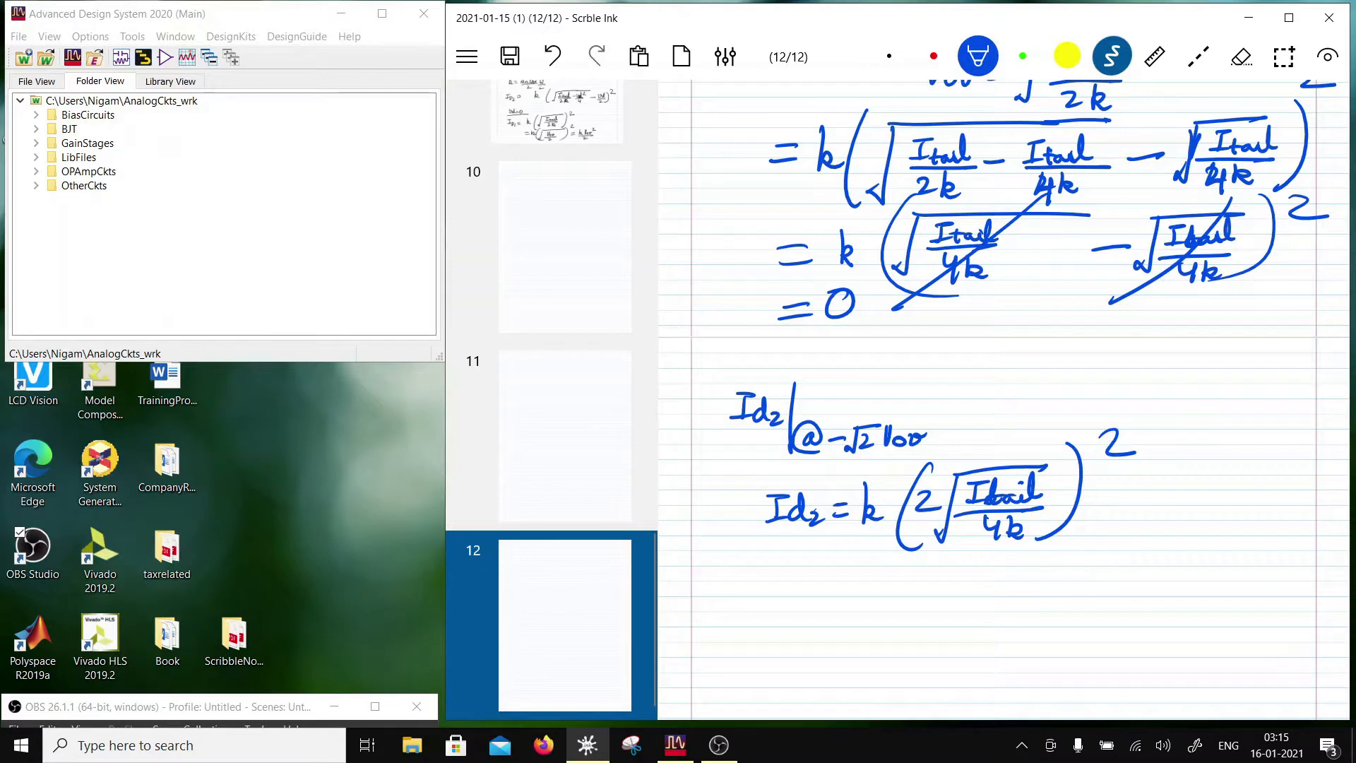
# Write = k√(Itail/k) on the line below the Id2 expression
pyautogui.scroll(-3, 1005, 398)
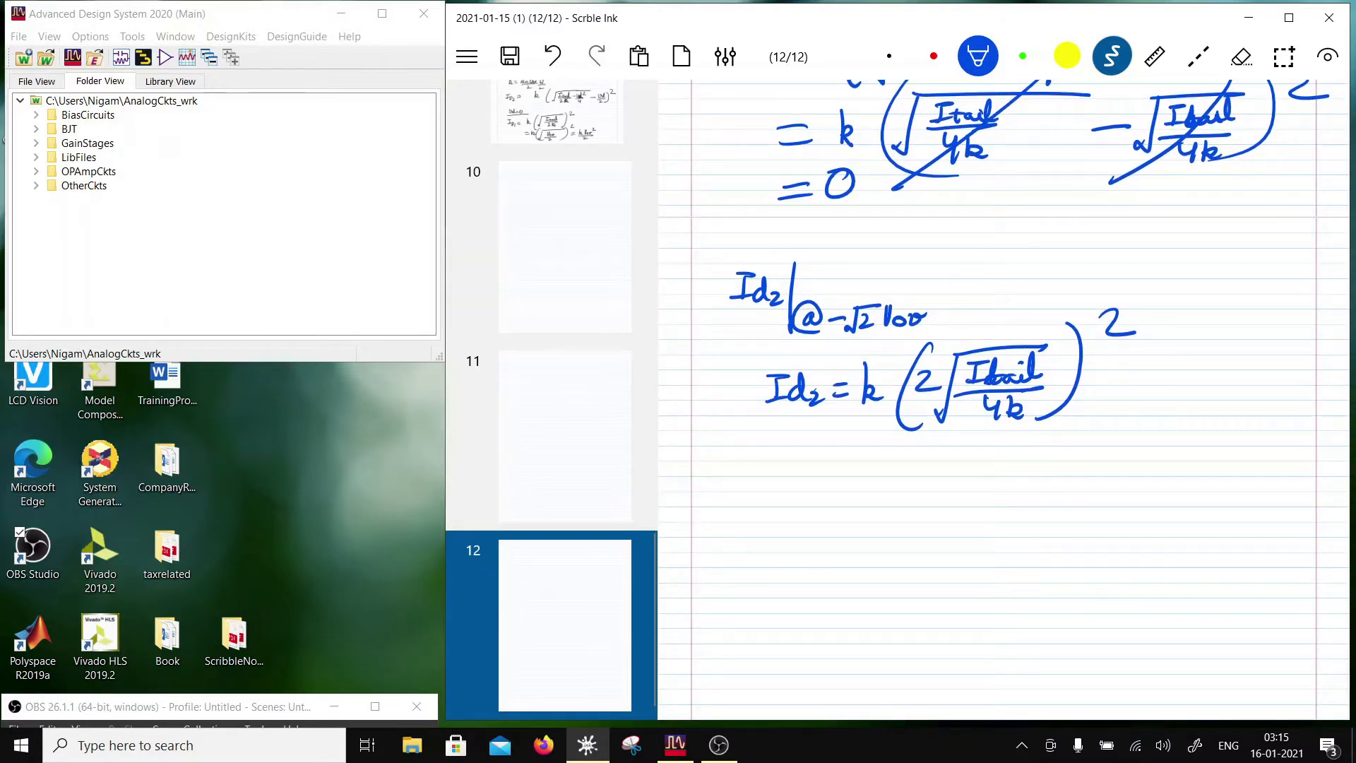
pyautogui.moveTo(838, 456); pyautogui.dragTo(860, 456)
pyautogui.moveTo(840, 467); pyautogui.dragTo(891, 478)
pyautogui.moveTo(891, 468)
pyautogui.mouseDown()
pyautogui.moveTo(904, 477)
pyautogui.moveTo(1034, 429)
pyautogui.mouseUp()
pyautogui.moveTo(950, 443)
pyautogui.mouseDown()
pyautogui.moveTo(975, 442)
pyautogui.moveTo(973, 464)
pyautogui.mouseUp()
pyautogui.moveTo(980, 447); pyautogui.dragTo(982, 467)
pyautogui.moveTo(973, 461); pyautogui.dragTo(1019, 464)
pyautogui.moveTo(952, 478)
pyautogui.mouseDown()
pyautogui.moveTo(1030, 474)
pyautogui.moveTo(984, 504)
pyautogui.moveTo(1004, 505)
pyautogui.mouseUp()
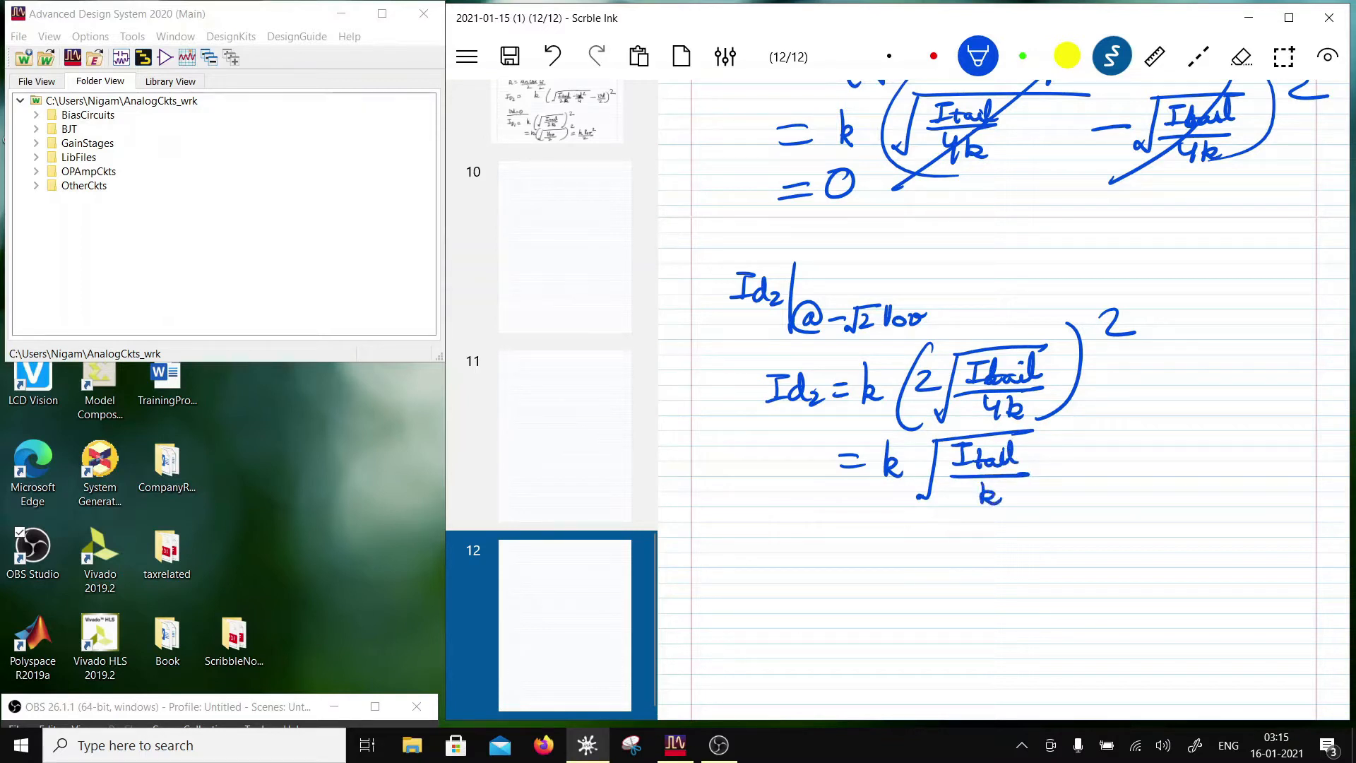
# Enclose √(Itail/k) in squared parentheses and write = Itail after it
pyautogui.moveTo(1037, 429)
pyautogui.mouseDown()
pyautogui.moveTo(1024, 505)
pyautogui.moveTo(1003, 515)
pyautogui.mouseUp()
pyautogui.moveTo(933, 431); pyautogui.dragTo(969, 513)
pyautogui.moveTo(1072, 428); pyautogui.dragTo(1089, 443)
pyautogui.moveTo(1079, 459); pyautogui.dragTo(1153, 438)
pyautogui.moveTo(1138, 439)
pyautogui.mouseDown()
pyautogui.moveTo(1120, 471)
pyautogui.moveTo(1199, 469)
pyautogui.mouseUp()
pyautogui.moveTo(1201, 470); pyautogui.dragTo(1211, 466)
# Mark Id2 = Itail on the graph's dashed line at −√2Vov
pyautogui.scroll(15, 1005, 399)
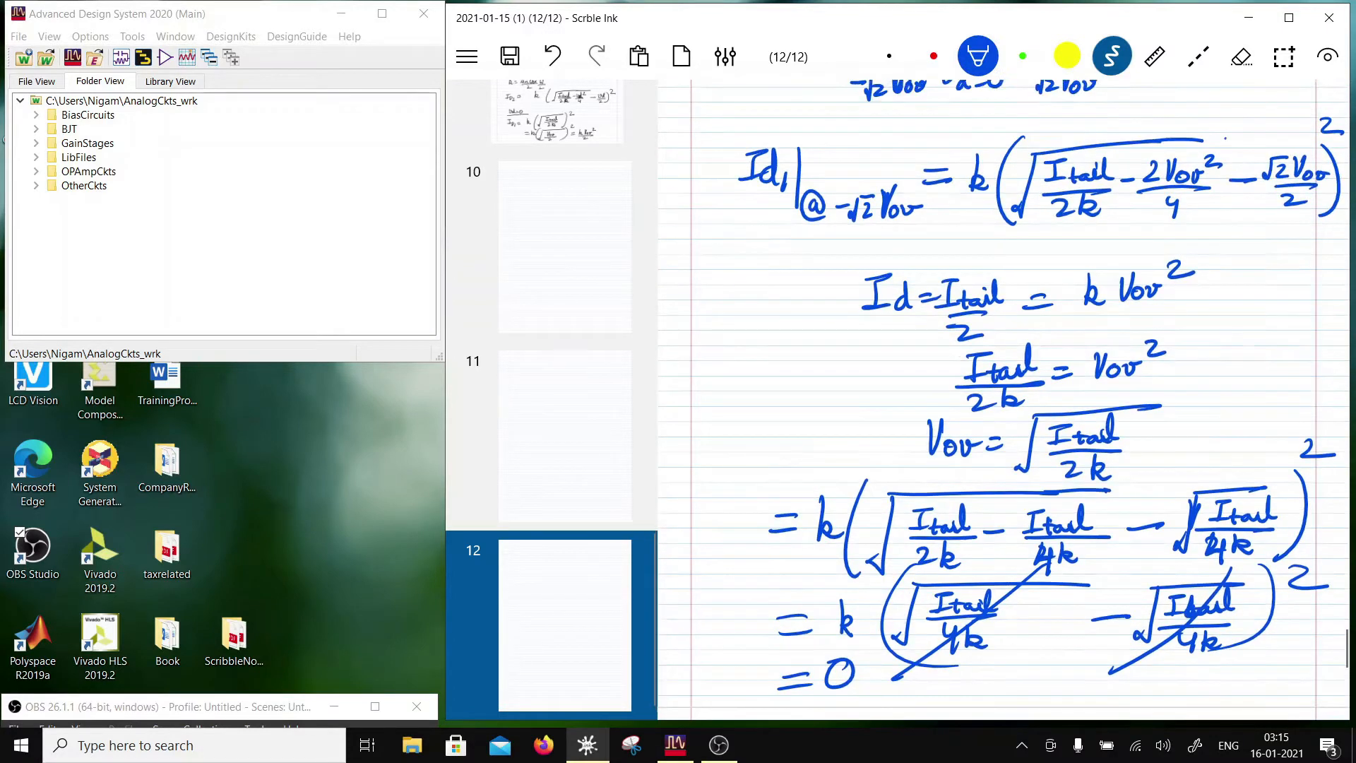
pyautogui.scroll(2, 1004, 399)
pyautogui.moveTo(869, 250)
pyautogui.mouseDown()
pyautogui.moveTo(882, 249)
pyautogui.moveTo(833, 264)
pyautogui.moveTo(848, 262)
pyautogui.mouseUp()
pyautogui.moveTo(850, 256); pyautogui.dragTo(874, 261)
pyautogui.moveTo(879, 255); pyautogui.dragTo(918, 274)
pyautogui.click(912, 263)
pyautogui.moveTo(920, 264); pyautogui.dragTo(928, 272)
# Mark Id1 = Itail on the graph's dashed line at √2Vov
pyautogui.moveTo(1046, 252)
pyautogui.mouseDown()
pyautogui.moveTo(1091, 226)
pyautogui.moveTo(1078, 253)
pyautogui.mouseUp()
pyautogui.moveTo(1068, 253); pyautogui.dragTo(1094, 258)
pyautogui.moveTo(1103, 253); pyautogui.dragTo(1127, 240)
pyautogui.moveTo(1113, 251)
pyautogui.mouseDown()
pyautogui.moveTo(1150, 231)
pyautogui.moveTo(1134, 260)
pyautogui.mouseUp()
pyautogui.moveTo(1128, 260); pyautogui.dragTo(1150, 263)
pyautogui.moveTo(1153, 254); pyautogui.dragTo(1171, 259)
pyautogui.moveTo(1170, 251); pyautogui.dragTo(1189, 255)
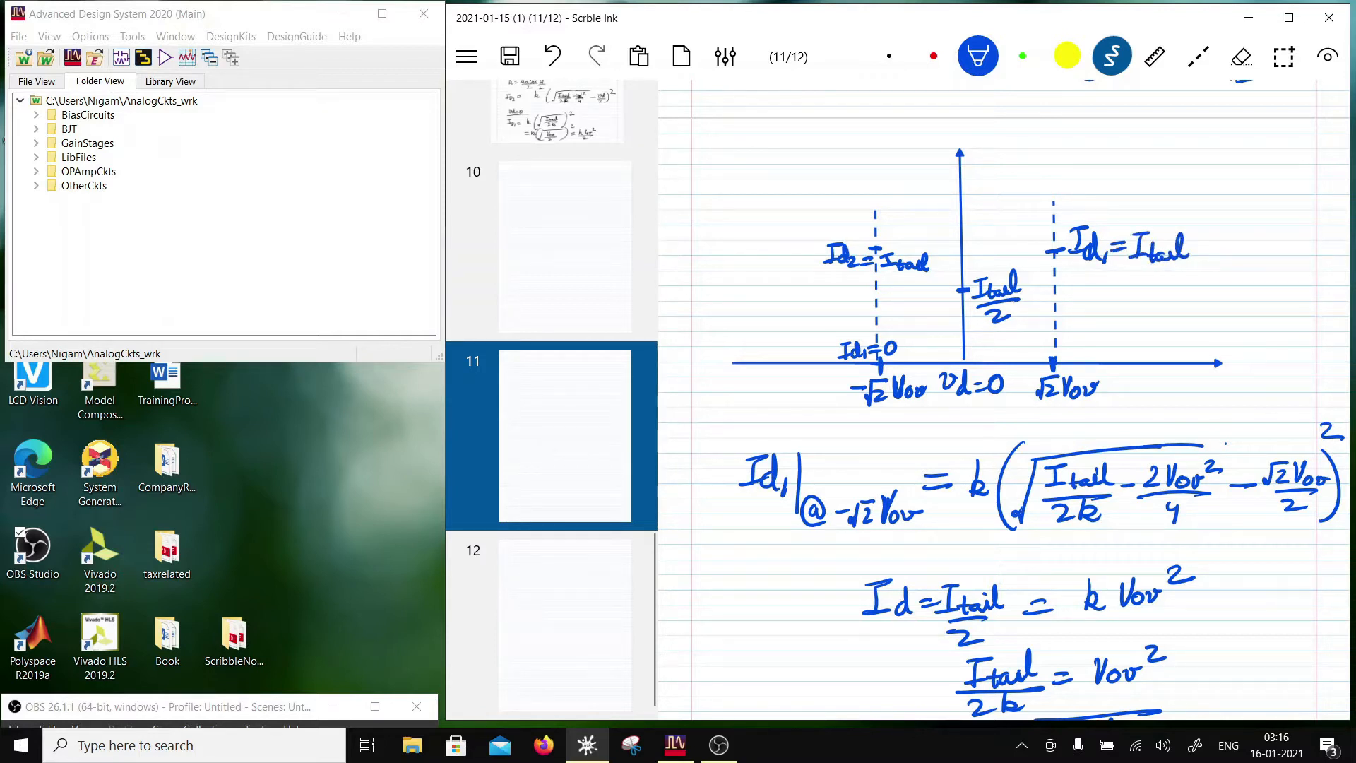
# Label the graph with Id2=0 just above the axis at √2Vov
pyautogui.moveTo(1072, 342); pyautogui.dragTo(1068, 361)
pyautogui.moveTo(1062, 360); pyautogui.dragTo(1112, 361)
pyautogui.moveTo(1116, 344); pyautogui.dragTo(1129, 351)
pyautogui.moveTo(1138, 341); pyautogui.dragTo(1137, 343)
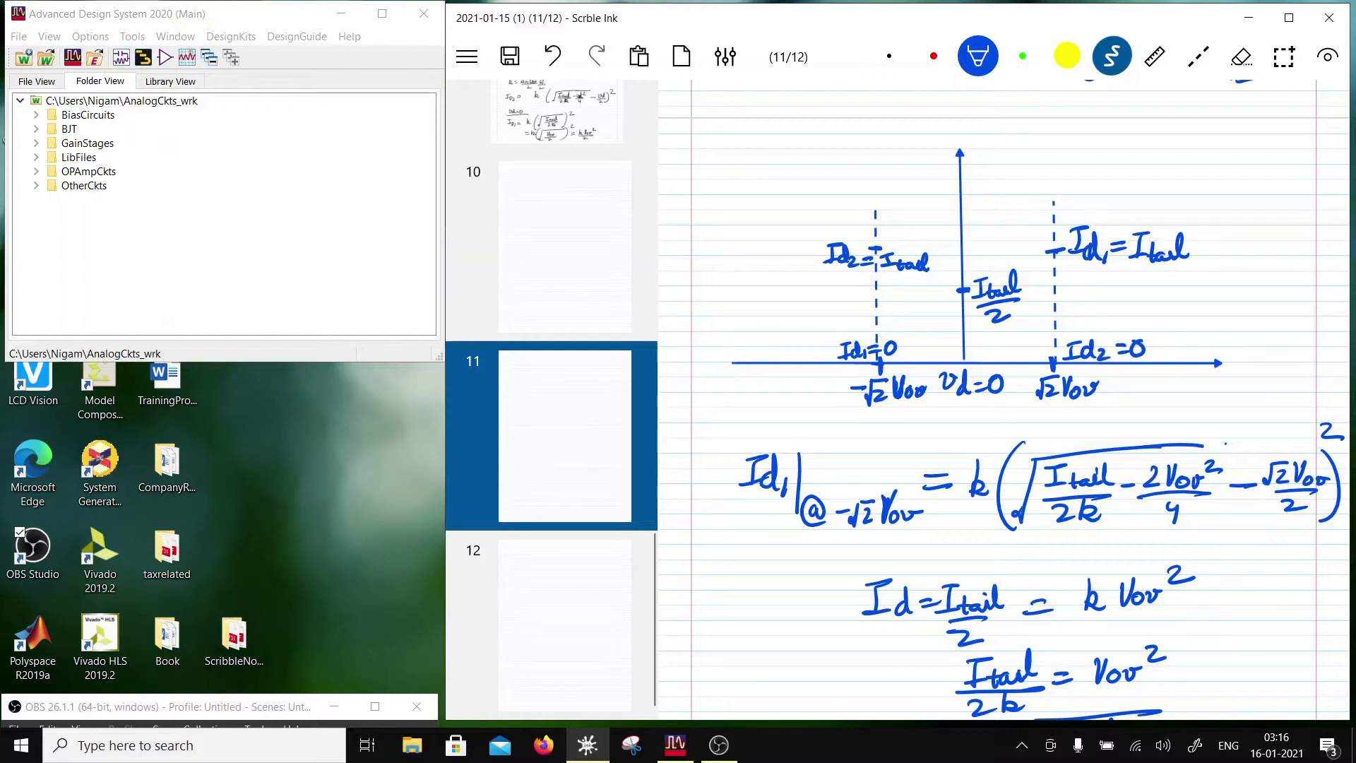
# Draw the Id2 curve in red, dashed at Itail up to −√2Vov, falling through Itail/2 to zero at √2Vov and beyond
pyautogui.click(933, 56)
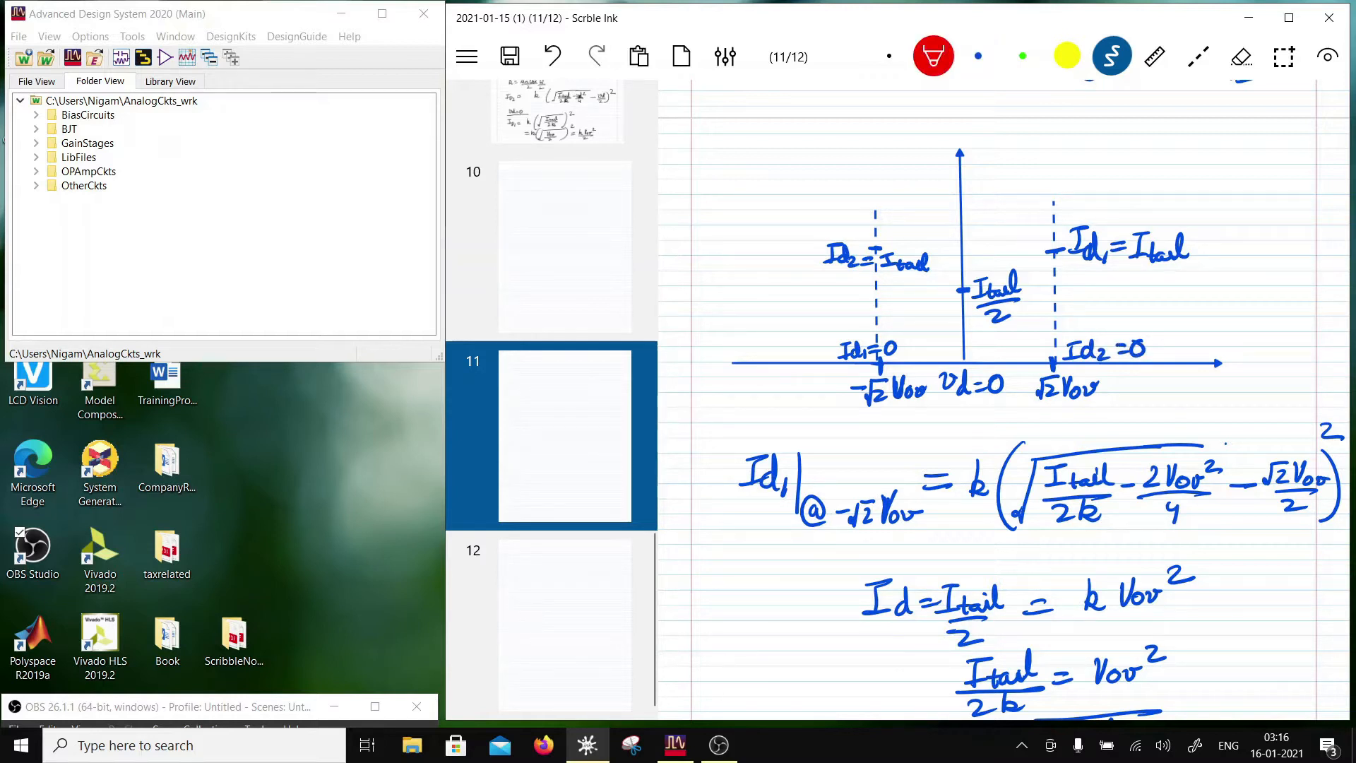
pyautogui.click(765, 250)
pyautogui.moveTo(752, 251); pyautogui.dragTo(781, 250)
pyautogui.moveTo(785, 249); pyautogui.dragTo(793, 249)
pyautogui.moveTo(796, 248)
pyautogui.mouseDown()
pyautogui.moveTo(874, 248)
pyautogui.moveTo(1054, 362)
pyautogui.moveTo(1195, 365)
pyautogui.mouseUp()
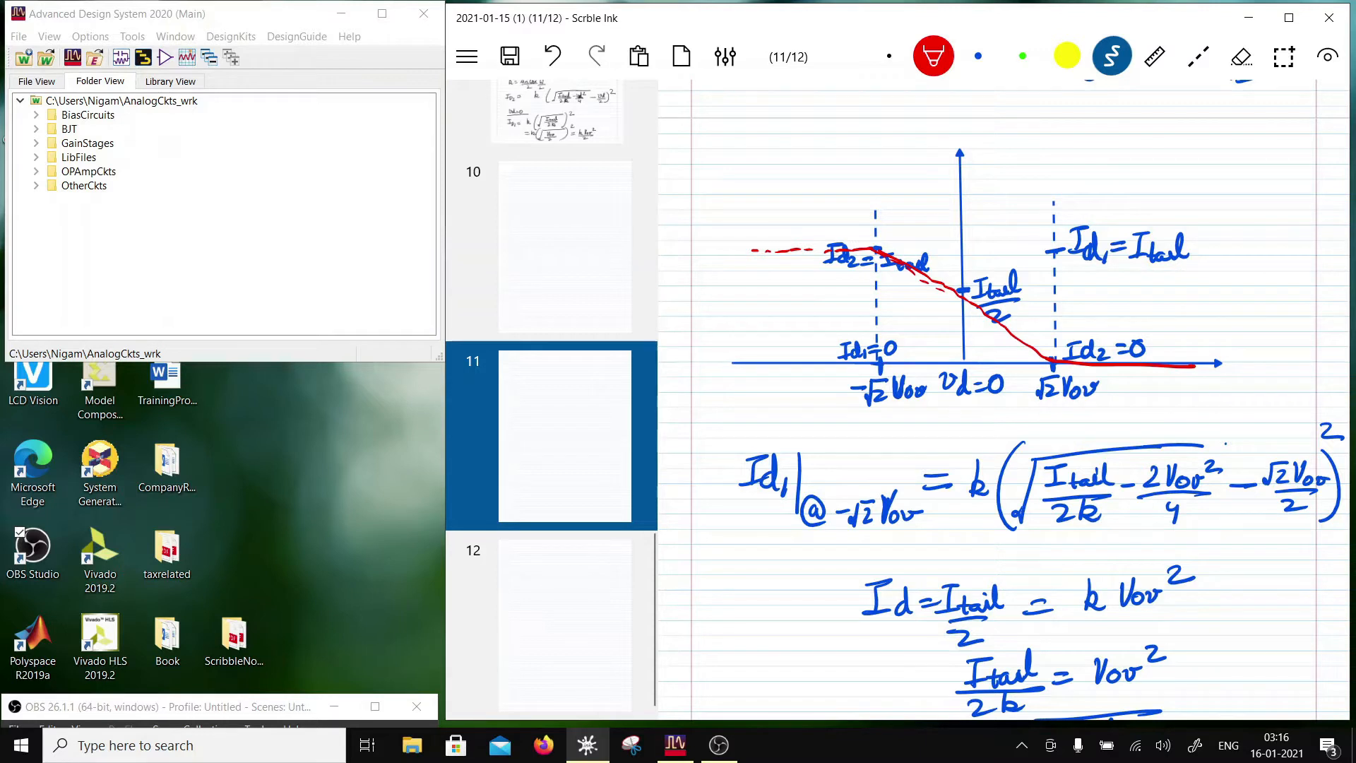
# Draw the Id1 curve in green, rising from zero at −√2Vov through Itail/2 to Itail at √2Vov and staying level beyond
pyautogui.click(1023, 56)
pyautogui.moveTo(757, 365); pyautogui.dragTo(771, 366)
pyautogui.moveTo(788, 365)
pyautogui.mouseDown()
pyautogui.moveTo(915, 335)
pyautogui.moveTo(1010, 259)
pyautogui.moveTo(1212, 248)
pyautogui.mouseUp()
pyautogui.moveTo(1059, 250); pyautogui.dragTo(879, 358)
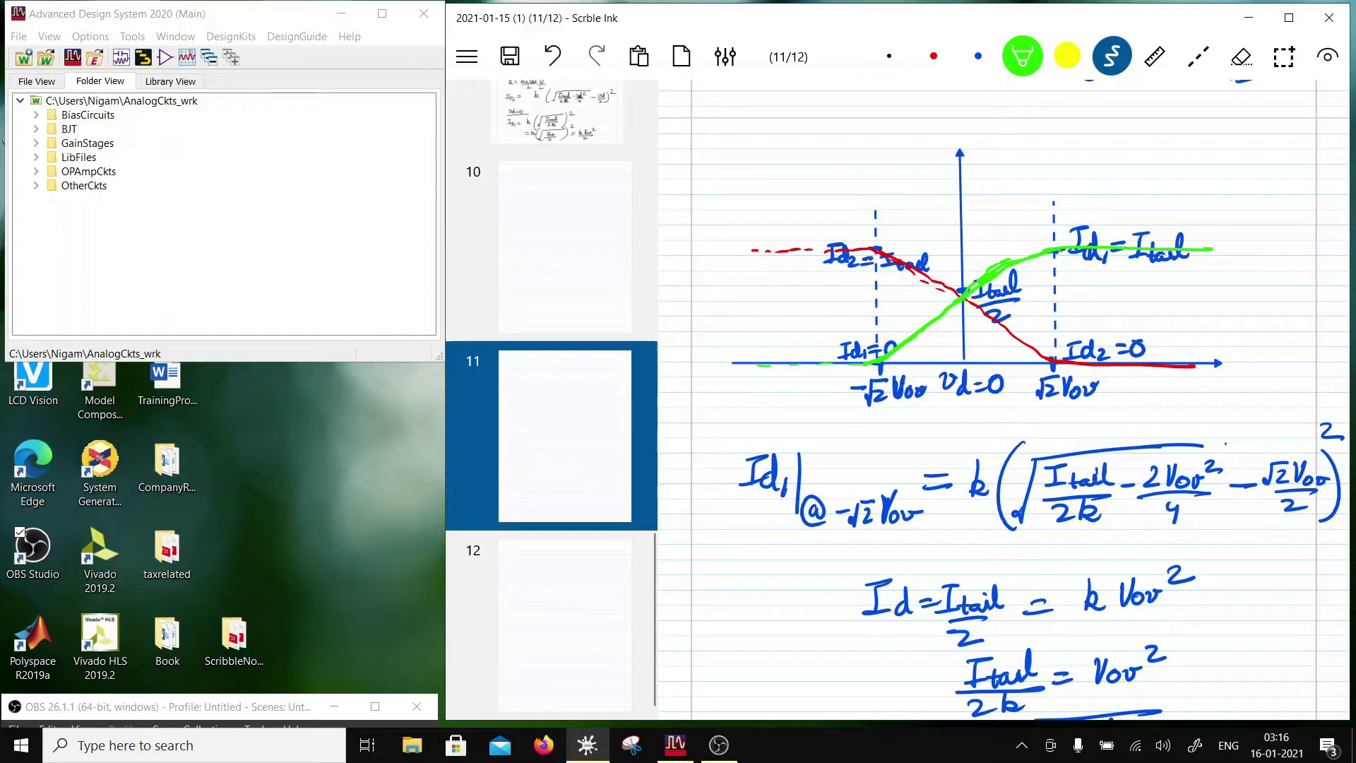
# Retrace the Id2 curve as a solid red line from Itail beyond −√2Vov down to zero past √2Vov
pyautogui.click(934, 56)
pyautogui.moveTo(746, 247)
pyautogui.mouseDown()
pyautogui.moveTo(873, 247)
pyautogui.moveTo(1034, 351)
pyautogui.moveTo(1194, 365)
pyautogui.mouseUp()
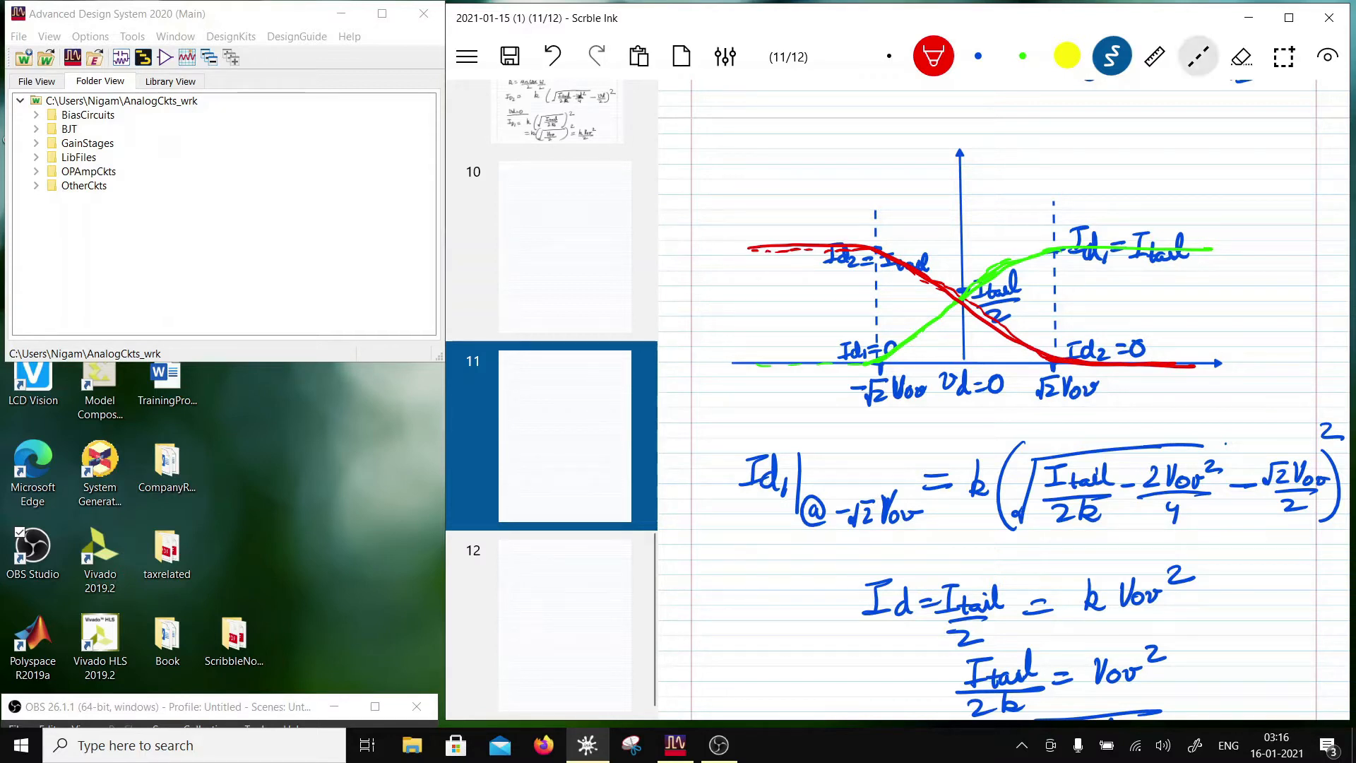
# Draw a black dashed line across the graph at the Itail level and label it Itail beside the vertical axis
pyautogui.click(1198, 56)
pyautogui.click(889, 57)
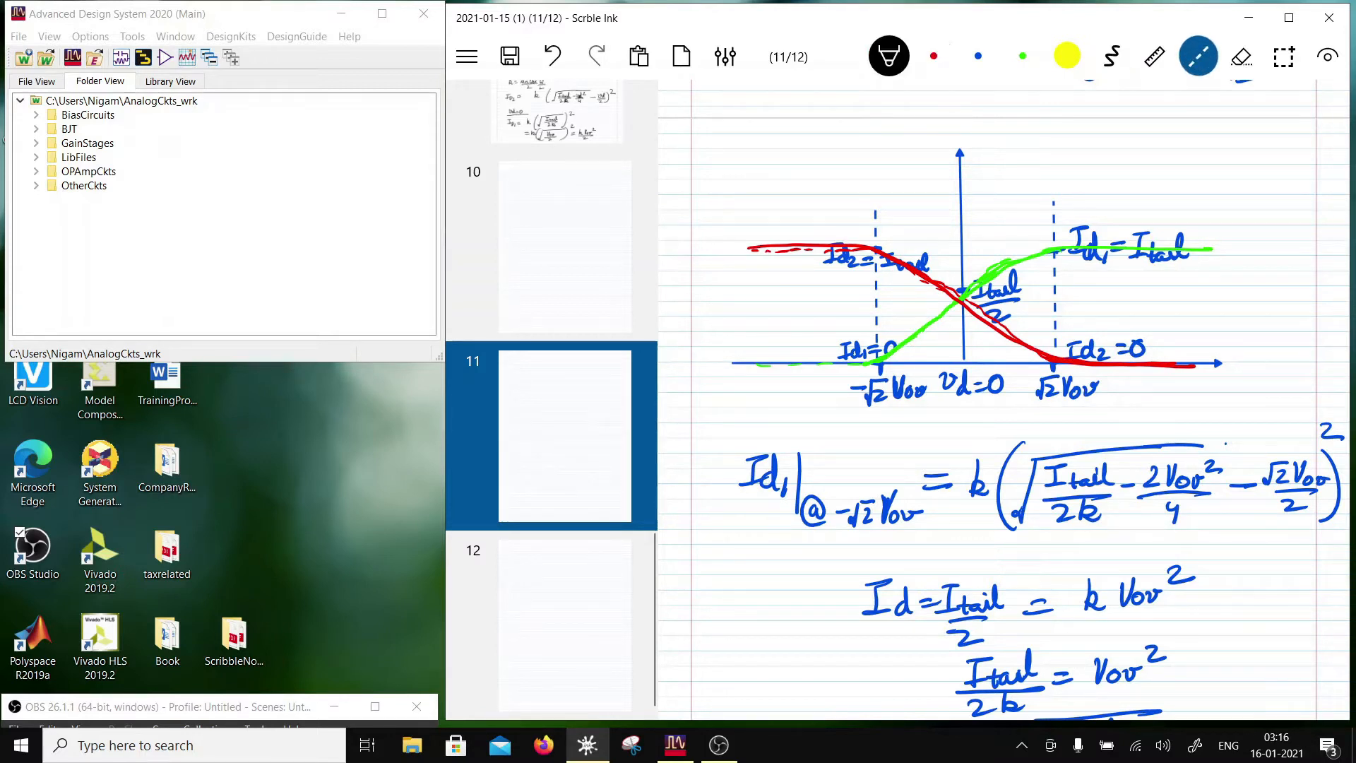
pyautogui.moveTo(1017, 247); pyautogui.dragTo(1065, 245)
pyautogui.moveTo(920, 223); pyautogui.dragTo(935, 231)
pyautogui.hotkey('ctrl', 'z')
pyautogui.hotkey('ctrl', 'z')
pyautogui.click(1112, 56)
pyautogui.moveTo(925, 226)
pyautogui.mouseDown()
pyautogui.moveTo(944, 221)
pyautogui.moveTo(931, 241)
pyautogui.mouseUp()
pyautogui.moveTo(921, 244); pyautogui.dragTo(969, 244)
pyautogui.moveTo(975, 219); pyautogui.dragTo(981, 244)
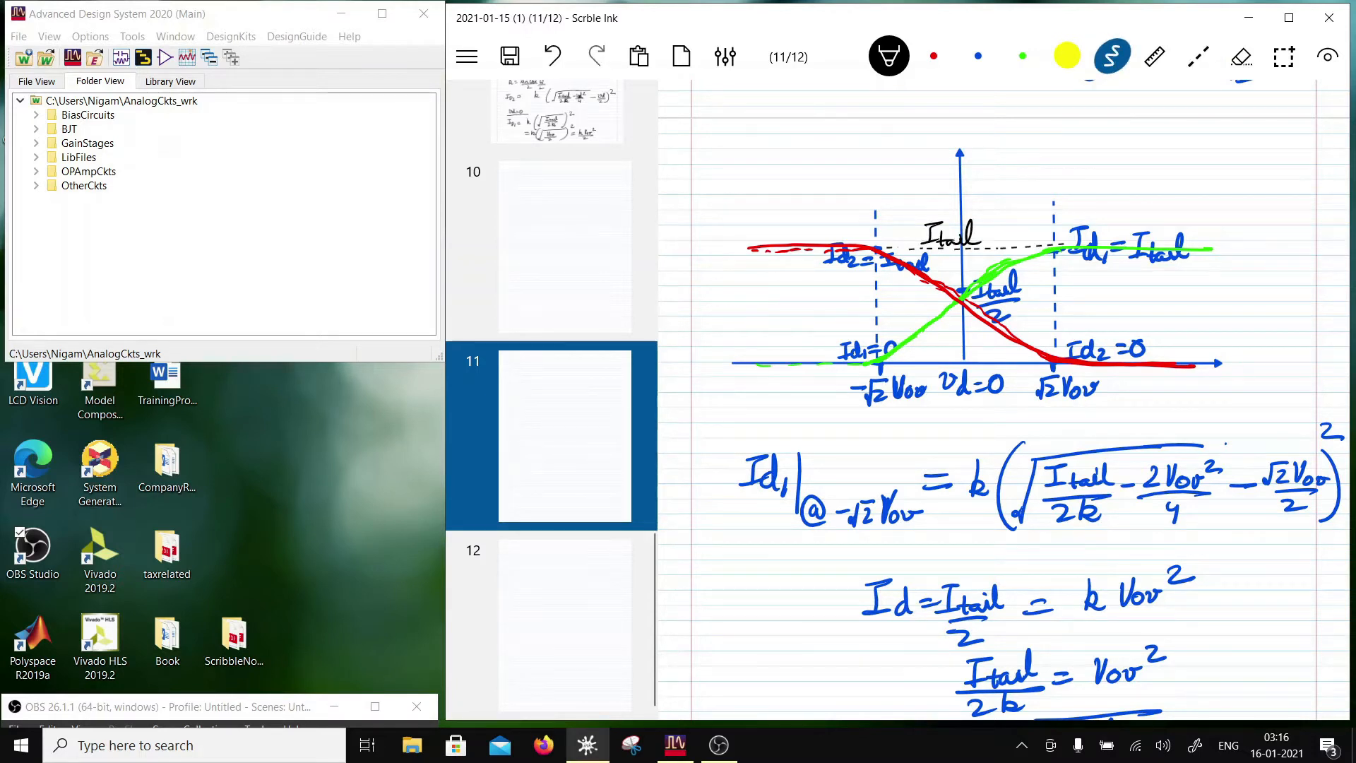
# Mark the span from −√2Vov to √2Vov with a double-headed arrow and add a slope triangle under the Id1 curve
pyautogui.scroll(-3, 1003, 399)
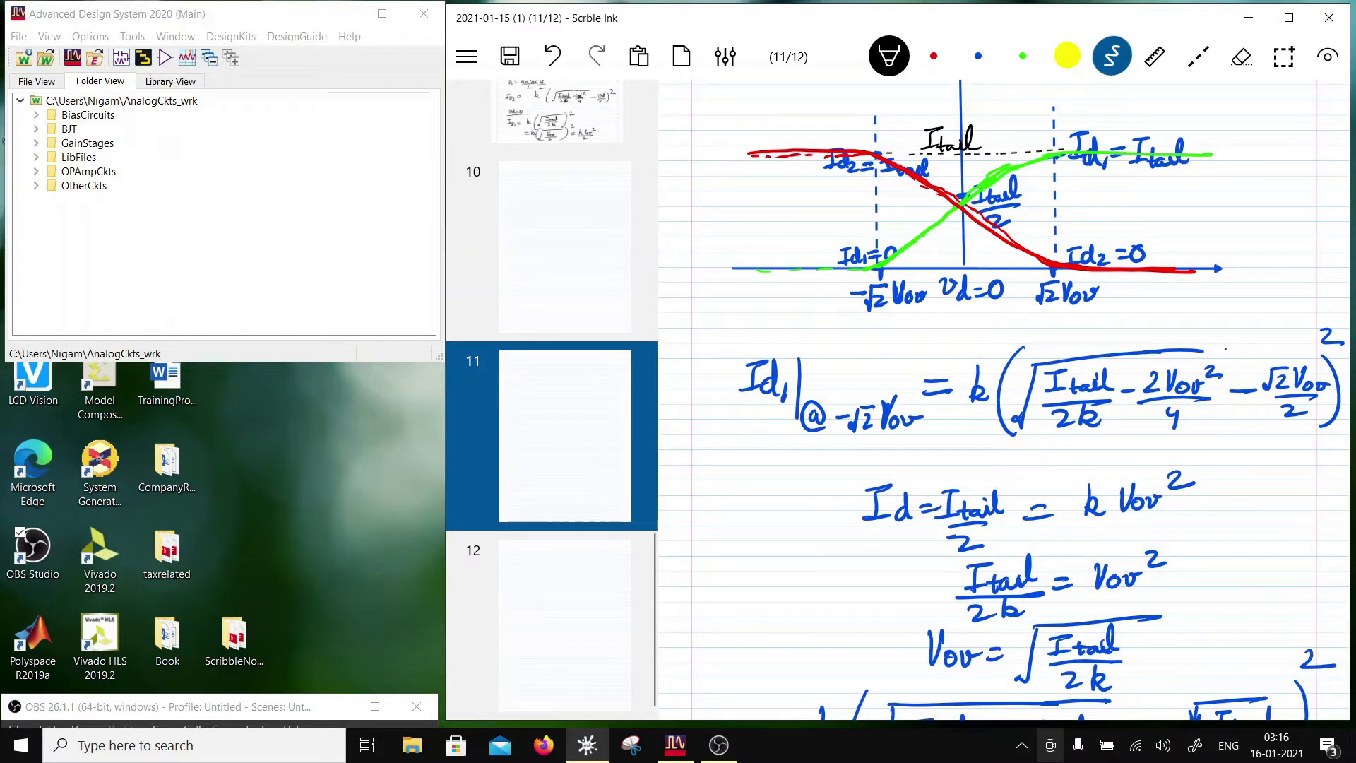
pyautogui.moveTo(876, 323)
pyautogui.mouseDown()
pyautogui.moveTo(1073, 319)
pyautogui.moveTo(870, 325)
pyautogui.moveTo(895, 330)
pyautogui.mouseUp()
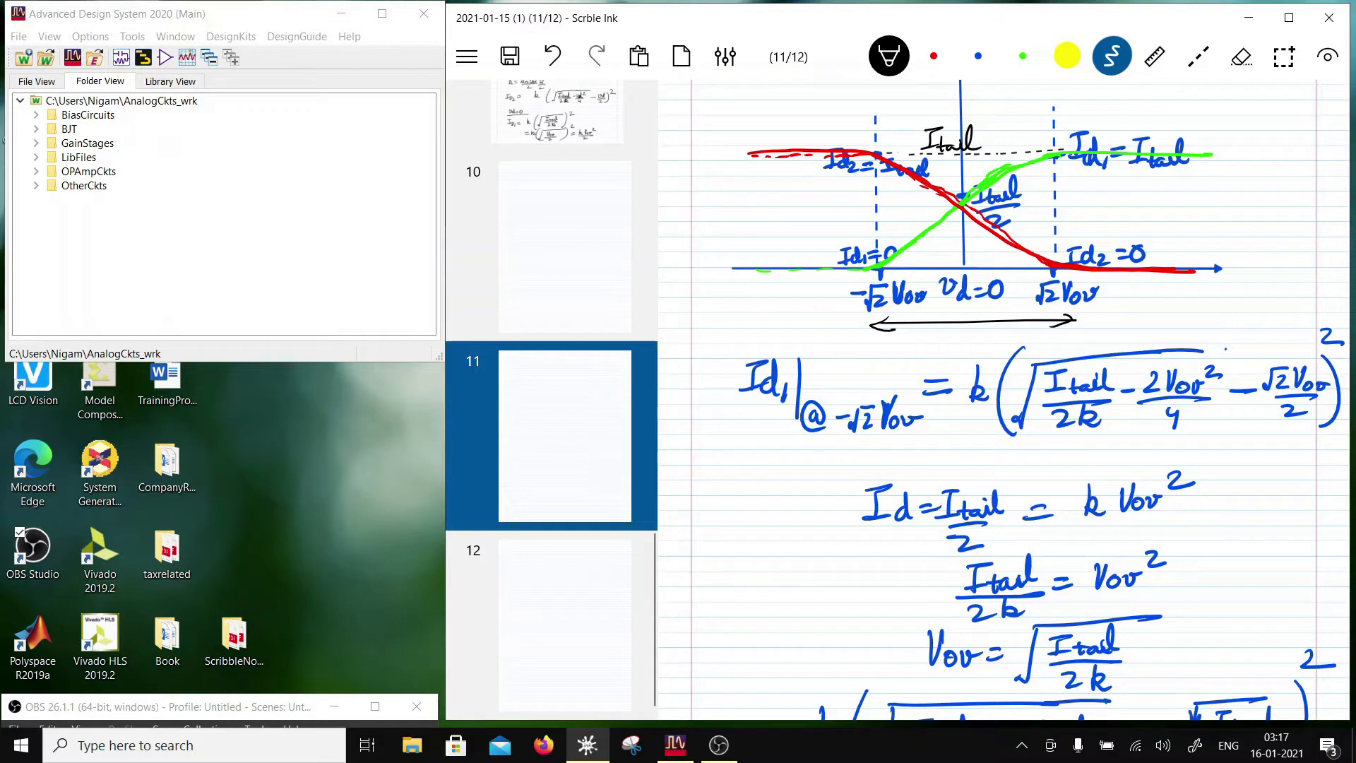
pyautogui.moveTo(914, 241)
pyautogui.mouseDown()
pyautogui.moveTo(947, 240)
pyautogui.moveTo(947, 220)
pyautogui.mouseUp()
# Frame the equation ID = Id1 − Id2 = 2k(√(Itail/2k − vd²/4))vd above the graph with a green box
pyautogui.scroll(-10, 1003, 399)
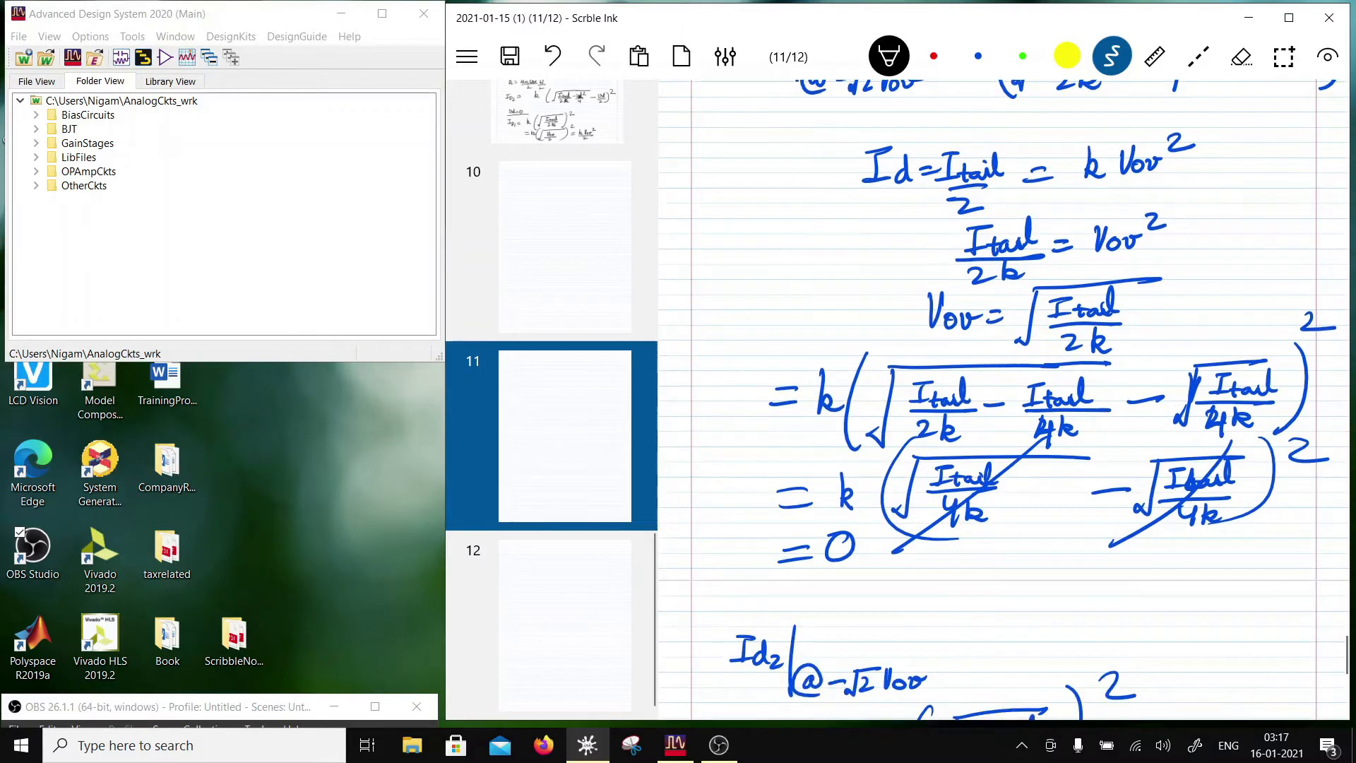
pyautogui.scroll(-5, 1003, 399)
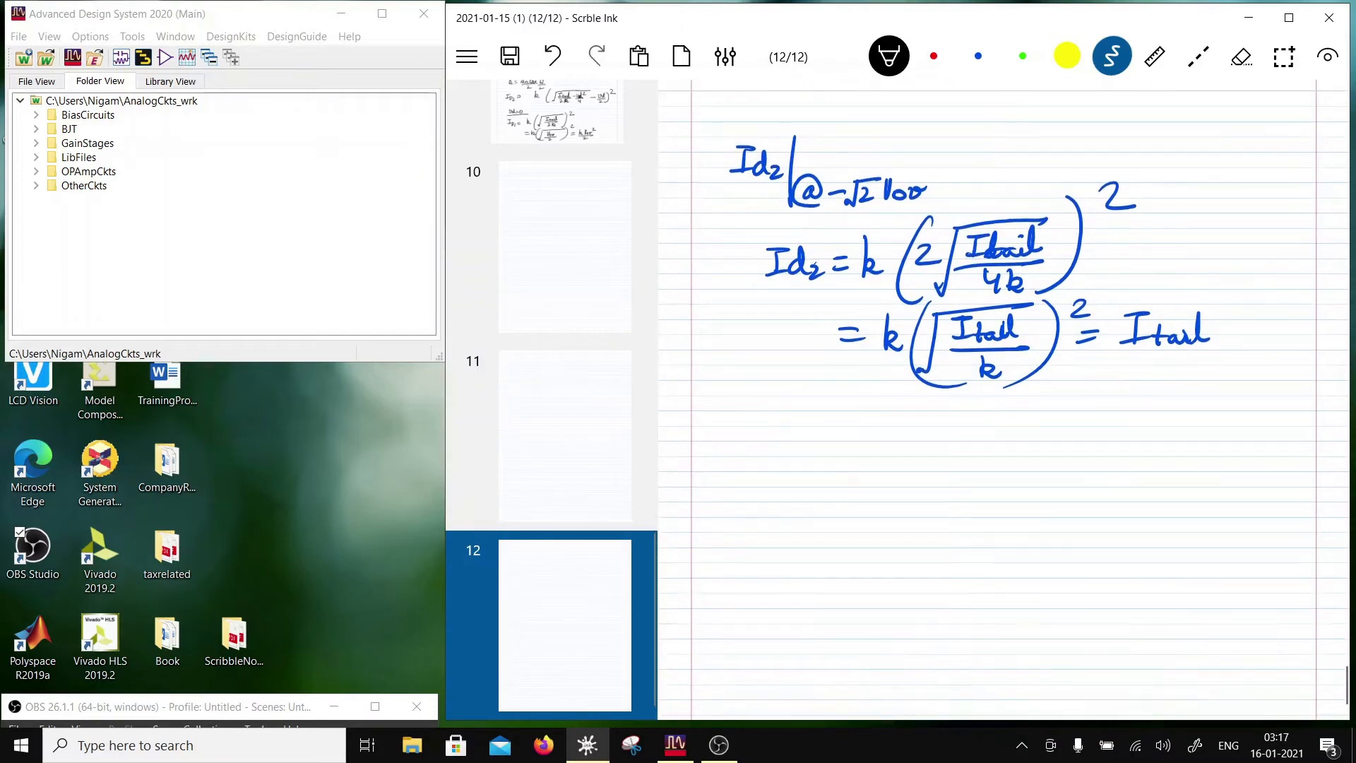
pyautogui.scroll(15, 1003, 399)
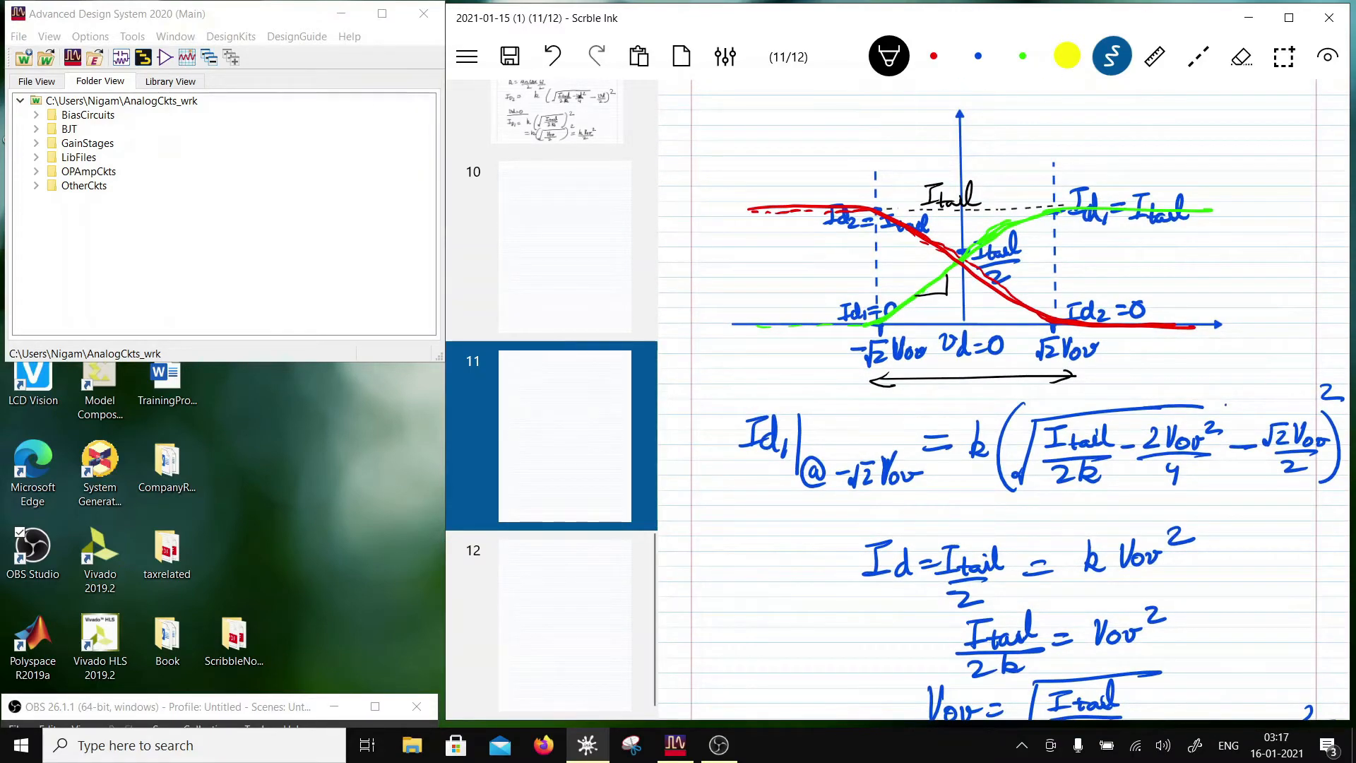
pyautogui.scroll(-3, 1003, 399)
pyautogui.scroll(12, 1003, 400)
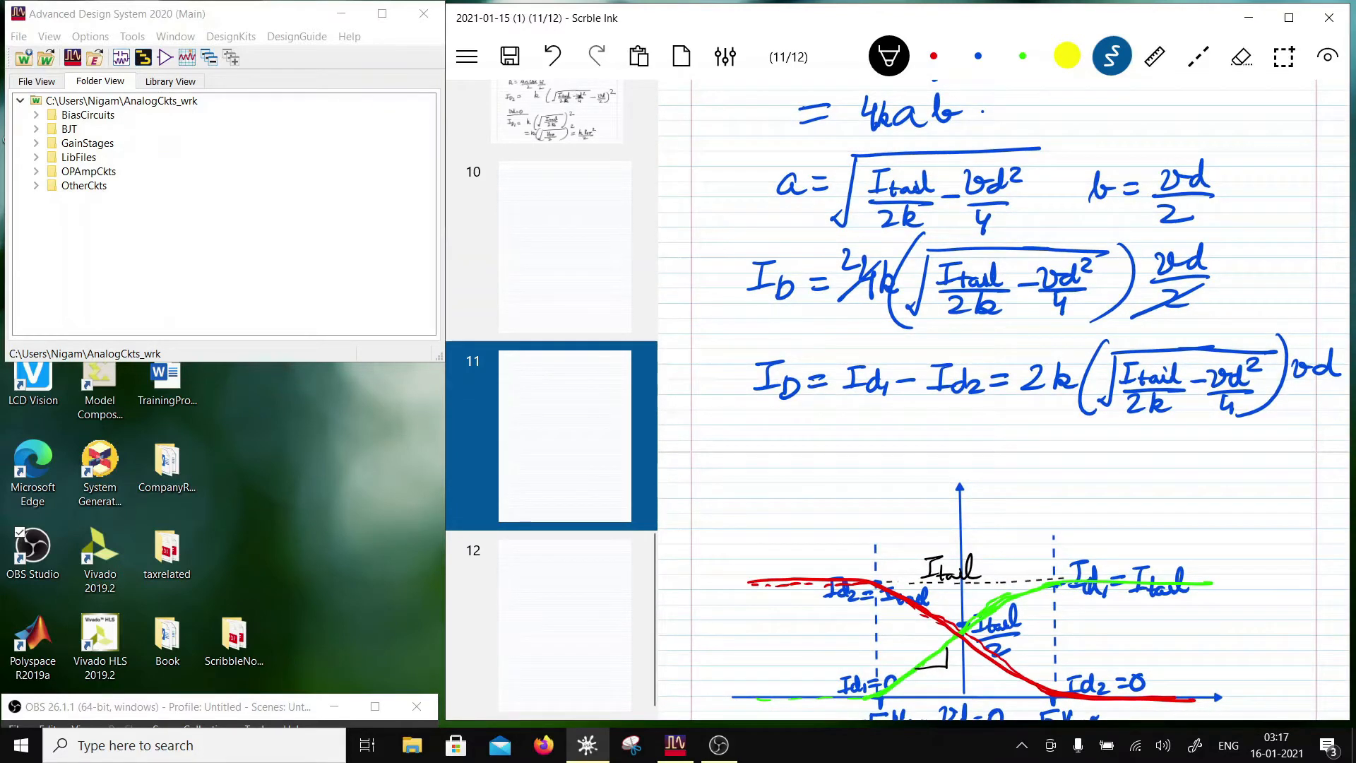
pyautogui.click(978, 56)
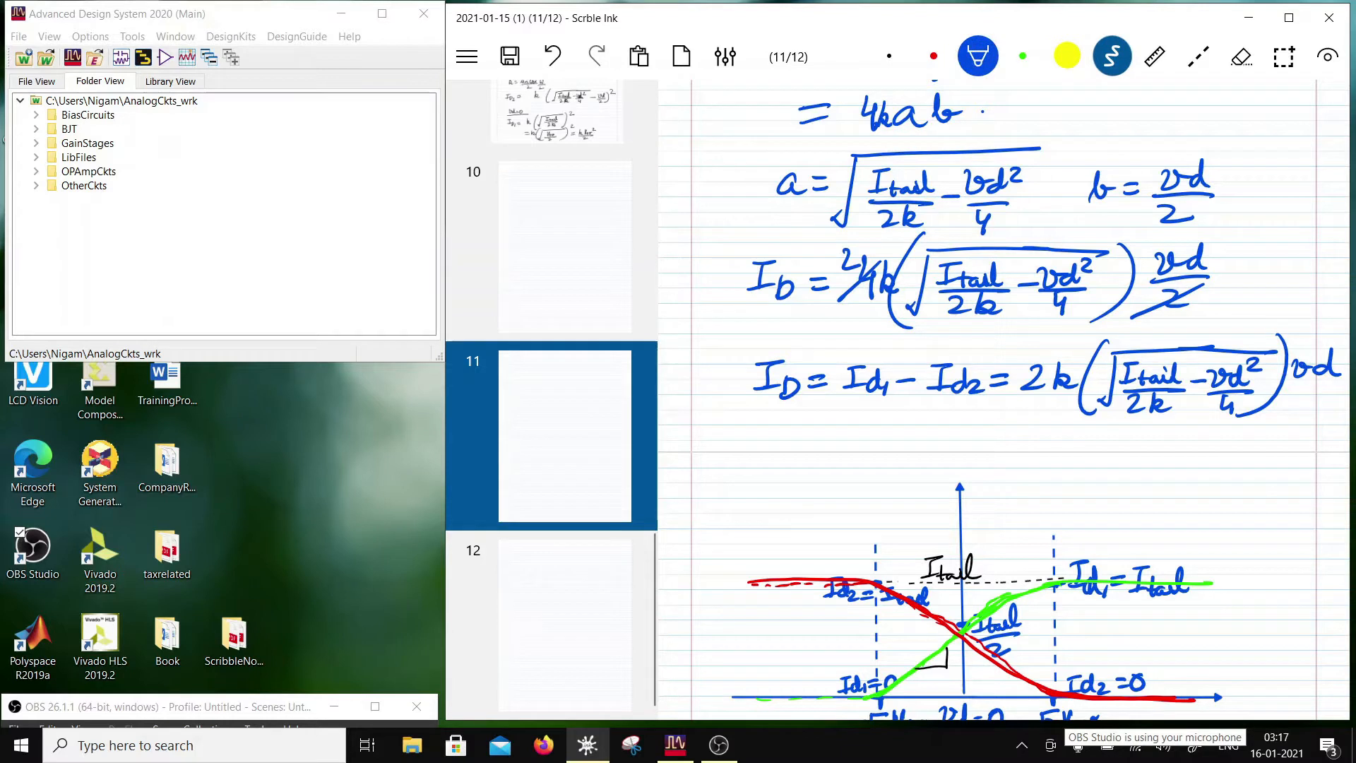
pyautogui.click(1023, 56)
pyautogui.moveTo(732, 334)
pyautogui.mouseDown()
pyautogui.moveTo(722, 440)
pyautogui.moveTo(1303, 320)
pyautogui.moveTo(1321, 433)
pyautogui.mouseUp()
pyautogui.moveTo(730, 426); pyautogui.dragTo(1342, 425)
# Draw two supply-connected load resistors in black, each labelled Rd, below the Id2 = Itail result
pyautogui.scroll(-10, 1003, 399)
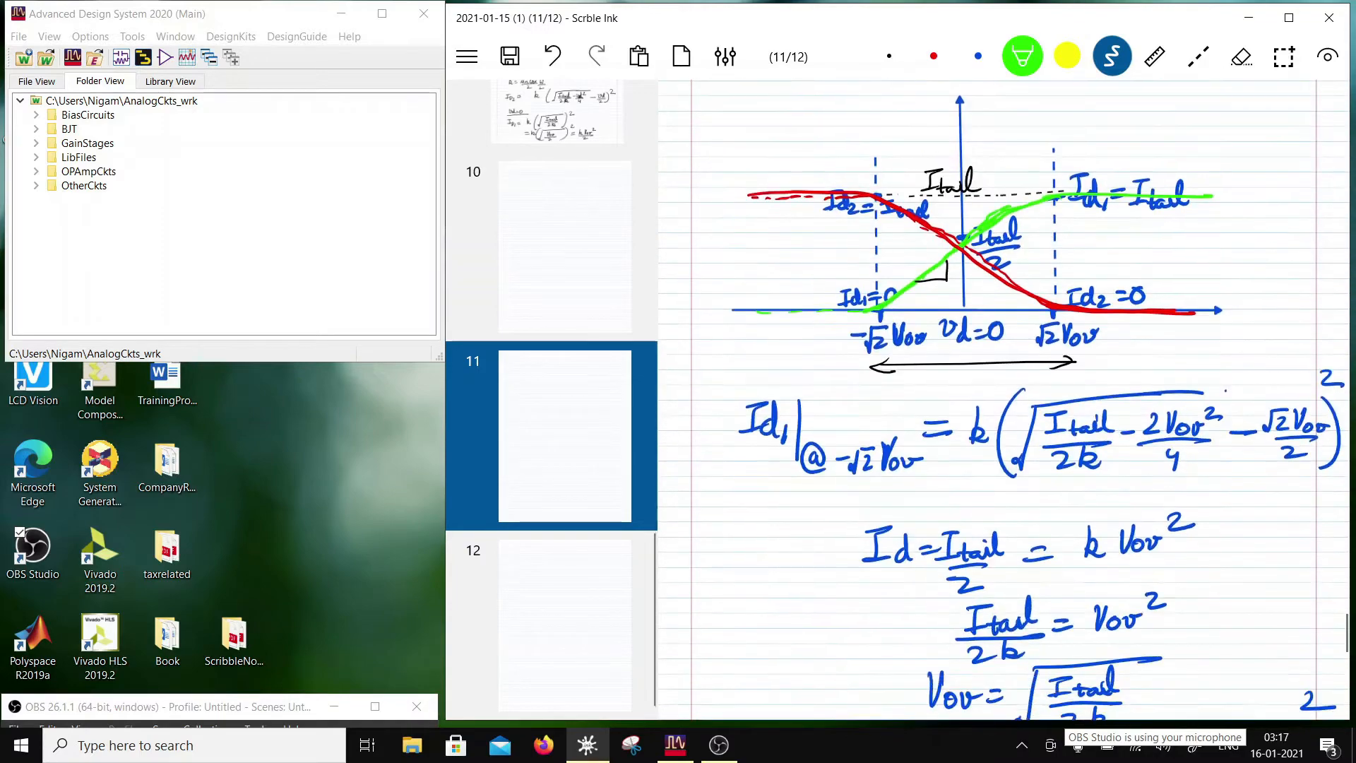
pyautogui.scroll(-8, 1003, 399)
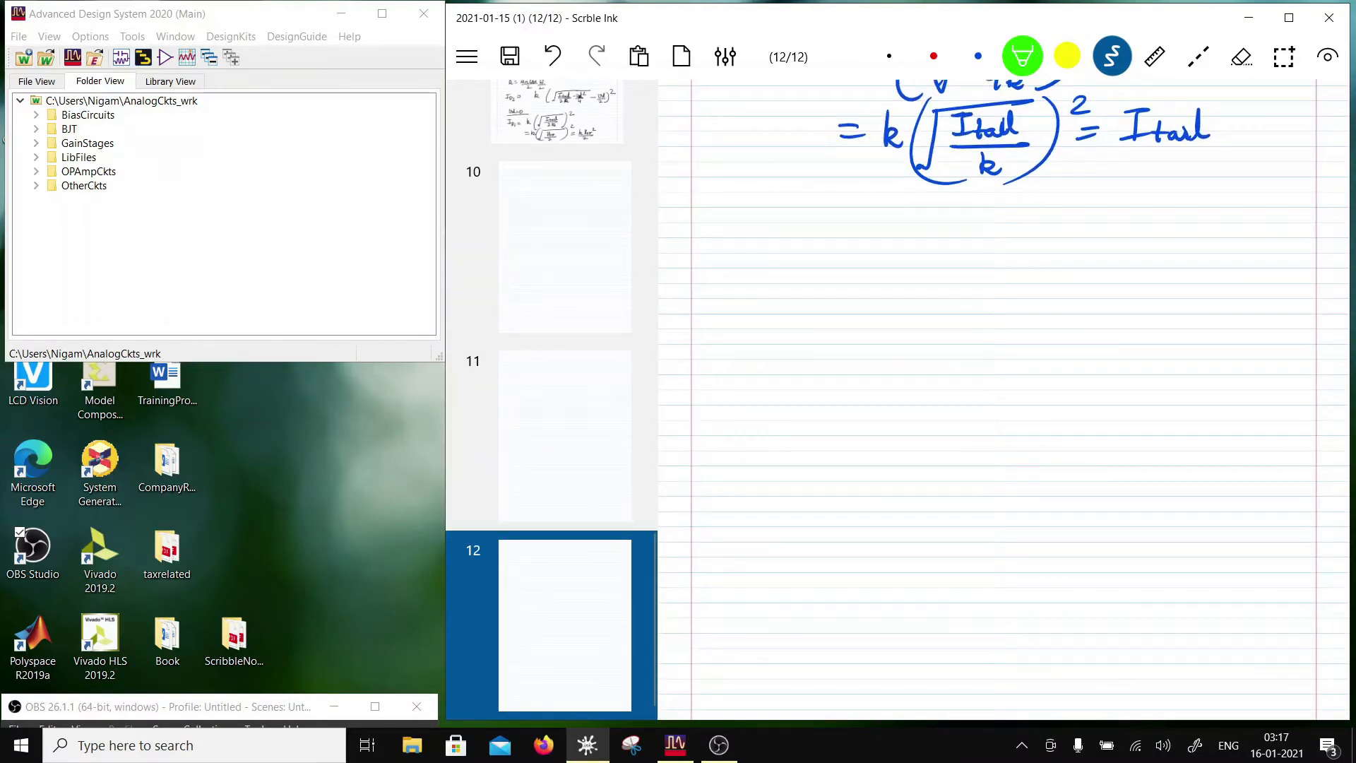
pyautogui.click(888, 56)
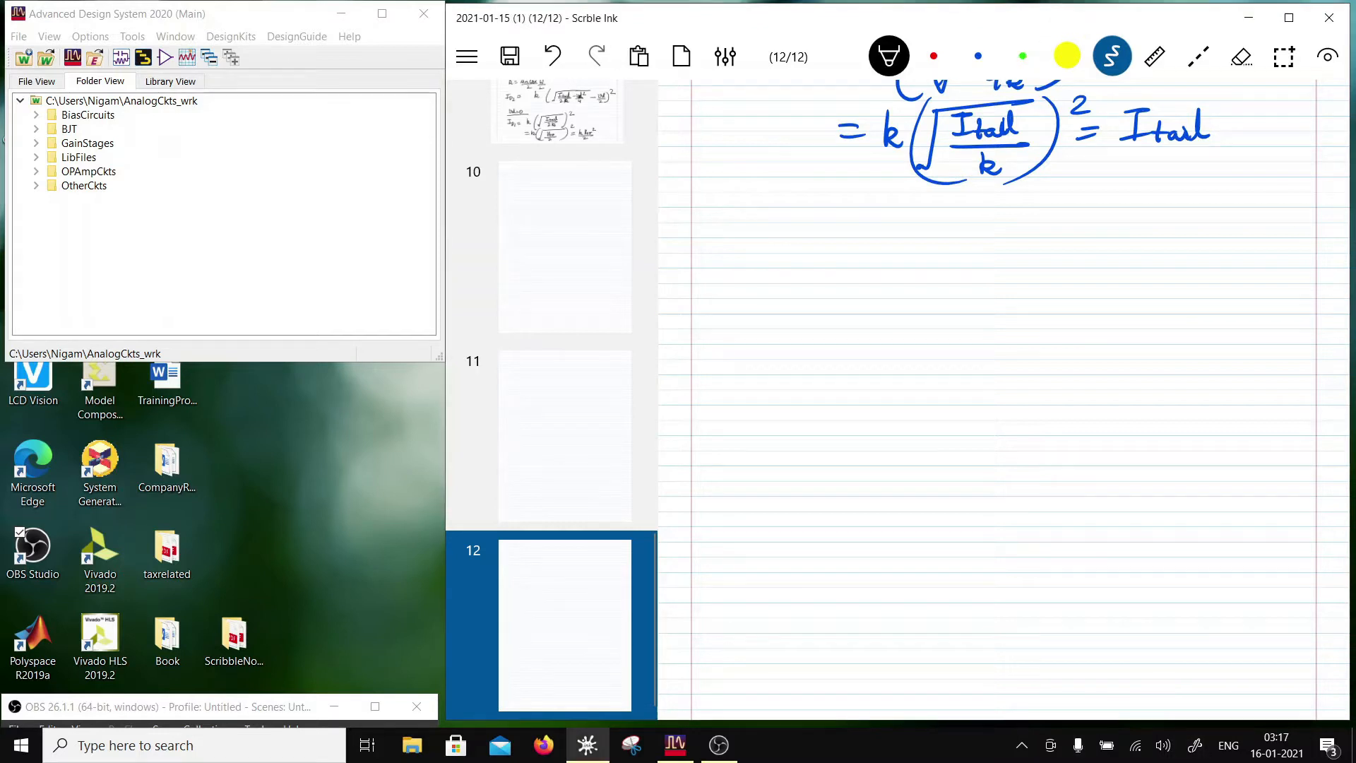
pyautogui.moveTo(817, 238)
pyautogui.mouseDown()
pyautogui.moveTo(856, 235)
pyautogui.moveTo(834, 278)
pyautogui.moveTo(834, 343)
pyautogui.mouseUp()
pyautogui.moveTo(846, 280)
pyautogui.mouseDown()
pyautogui.moveTo(858, 303)
pyautogui.moveTo(882, 300)
pyautogui.mouseUp()
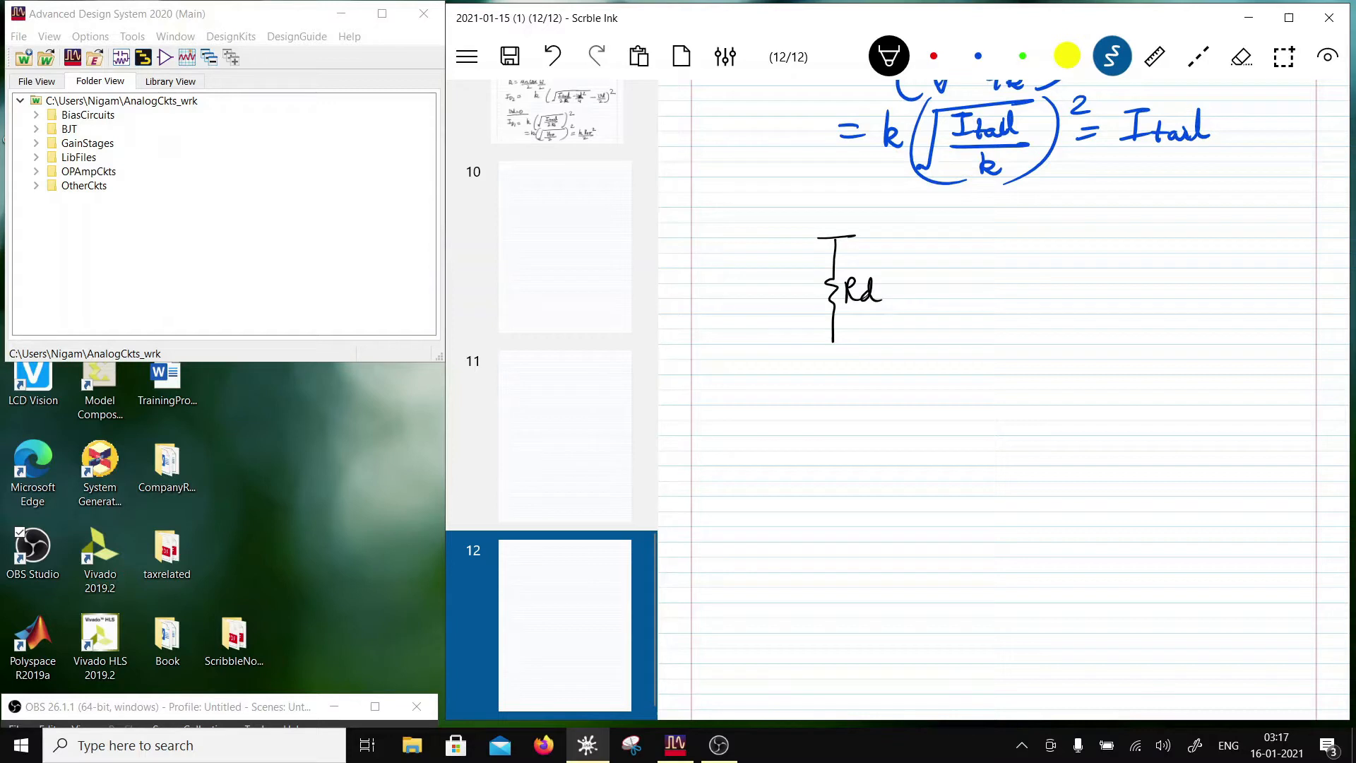
pyautogui.moveTo(1124, 227)
pyautogui.mouseDown()
pyautogui.moveTo(1161, 226)
pyautogui.moveTo(1136, 277)
pyautogui.moveTo(1135, 341)
pyautogui.mouseUp()
pyautogui.moveTo(1150, 264); pyautogui.dragTo(1162, 287)
pyautogui.moveTo(1172, 278); pyautogui.dragTo(1180, 289)
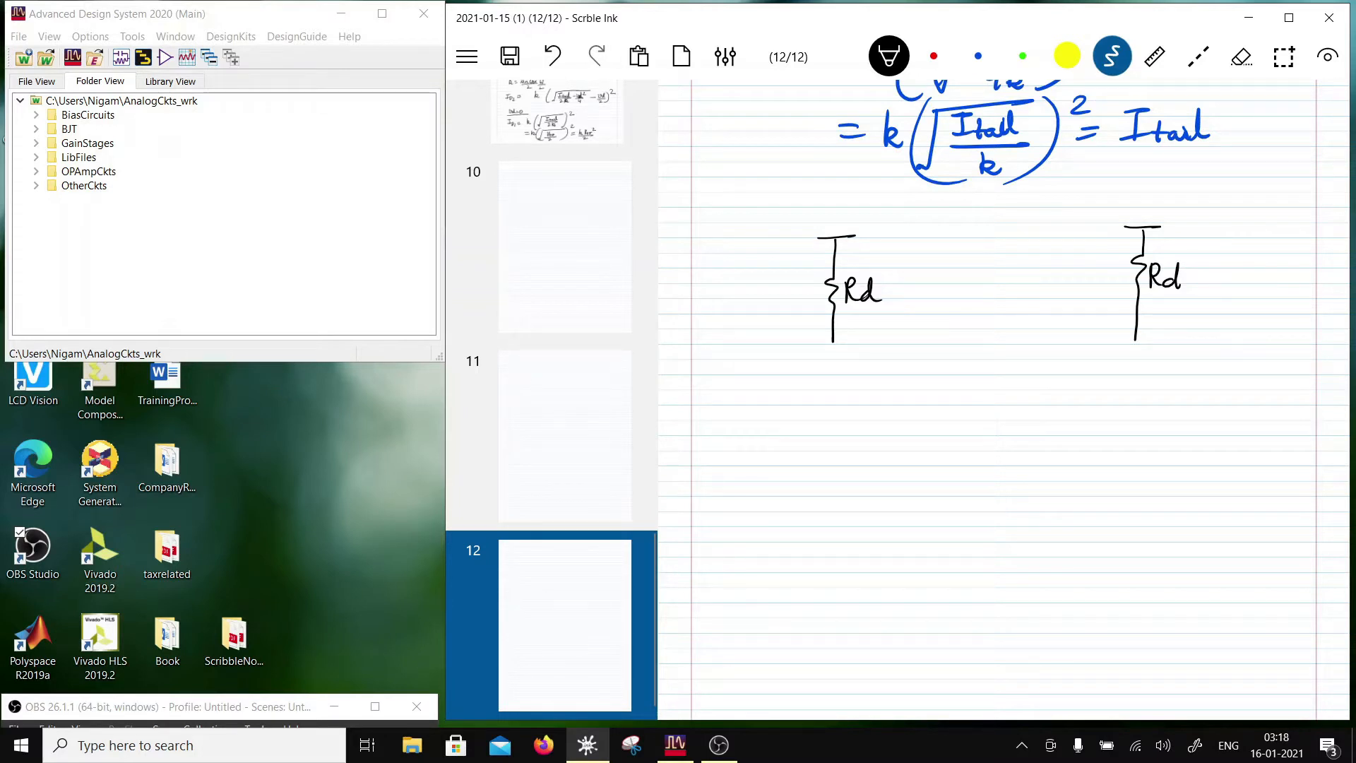
# Add downward current arrows under the two Rd resistors, labelled I7 on the first and I8 on the second
pyautogui.moveTo(855, 308)
pyautogui.mouseDown()
pyautogui.moveTo(856, 333)
pyautogui.moveTo(864, 322)
pyautogui.mouseUp()
pyautogui.moveTo(868, 313)
pyautogui.mouseDown()
pyautogui.moveTo(881, 309)
pyautogui.moveTo(889, 339)
pyautogui.mouseUp()
pyautogui.moveTo(1153, 296)
pyautogui.mouseDown()
pyautogui.moveTo(1154, 319)
pyautogui.moveTo(1160, 304)
pyautogui.moveTo(1180, 317)
pyautogui.mouseUp()
pyautogui.moveTo(1195, 306); pyautogui.dragTo(1191, 322)
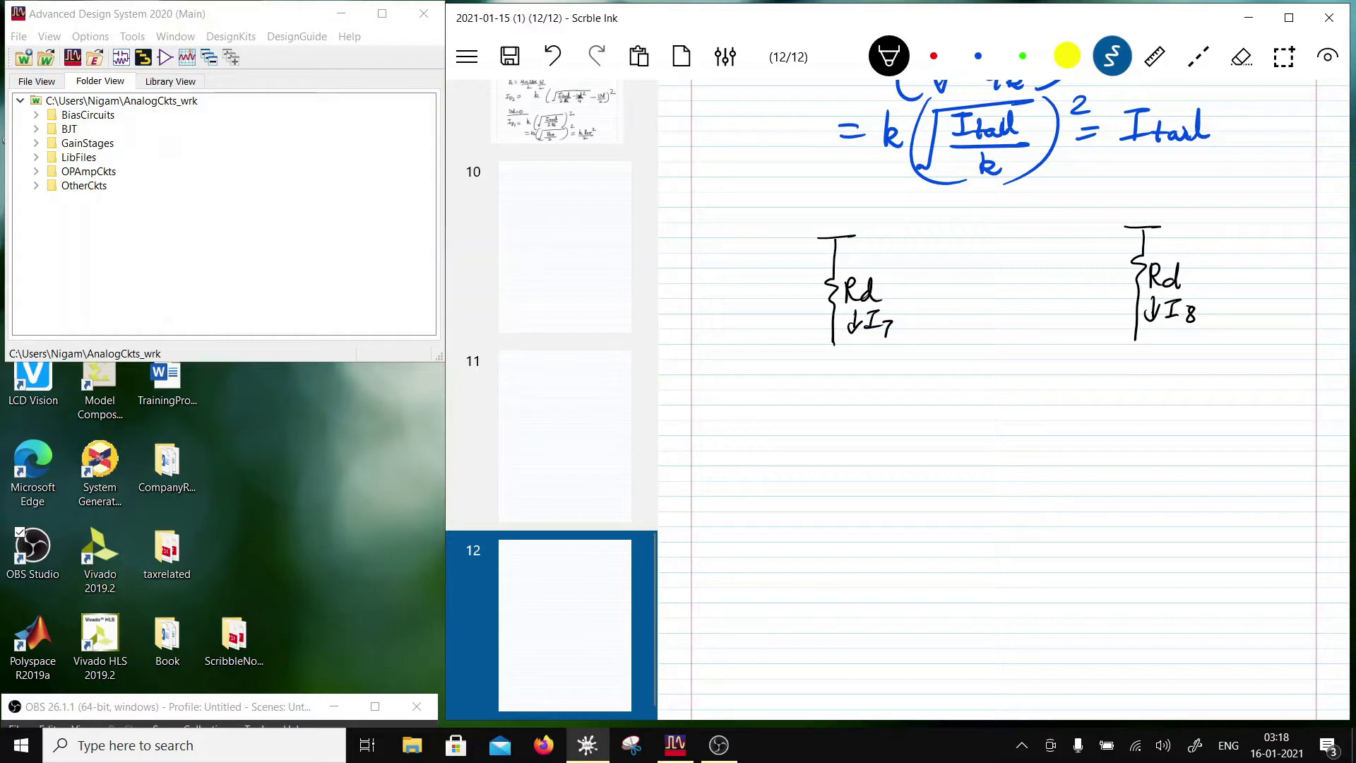
# Draw two source-coupled transistor pairs under the Rd loads, joining their inner gates and adding a tail line to each pair
pyautogui.moveTo(833, 341)
pyautogui.mouseDown()
pyautogui.moveTo(835, 365)
pyautogui.moveTo(811, 389)
pyautogui.moveTo(828, 410)
pyautogui.mouseUp()
pyautogui.moveTo(805, 359)
pyautogui.mouseDown()
pyautogui.moveTo(802, 398)
pyautogui.moveTo(826, 395)
pyautogui.moveTo(803, 379)
pyautogui.moveTo(934, 407)
pyautogui.mouseUp()
pyautogui.moveTo(935, 338)
pyautogui.mouseDown()
pyautogui.moveTo(955, 381)
pyautogui.moveTo(929, 381)
pyautogui.moveTo(942, 385)
pyautogui.moveTo(931, 407)
pyautogui.moveTo(993, 366)
pyautogui.moveTo(933, 328)
pyautogui.mouseUp()
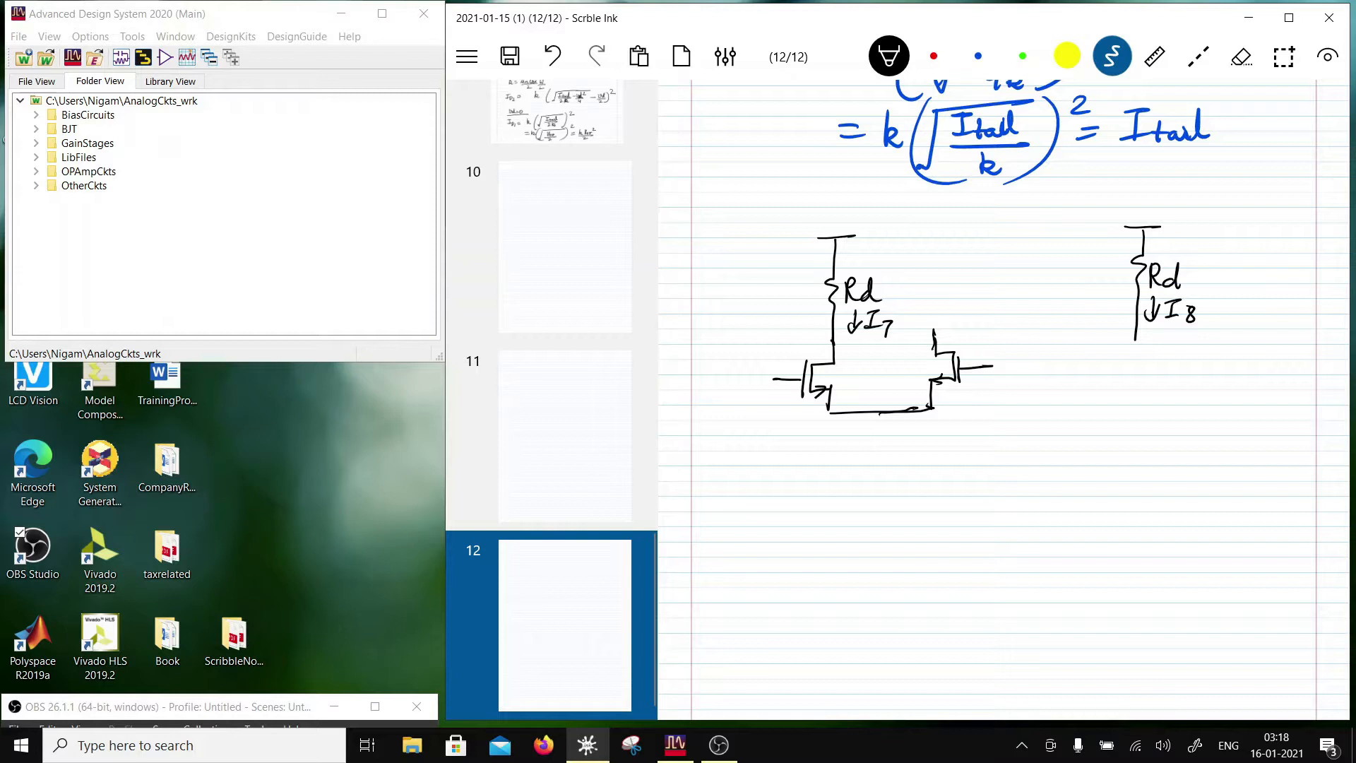
pyautogui.moveTo(995, 351)
pyautogui.mouseDown()
pyautogui.moveTo(995, 381)
pyautogui.moveTo(1029, 374)
pyautogui.mouseUp()
pyautogui.moveTo(1007, 349)
pyautogui.mouseDown()
pyautogui.moveTo(1037, 347)
pyautogui.moveTo(1018, 380)
pyautogui.moveTo(1029, 407)
pyautogui.moveTo(1104, 407)
pyautogui.mouseUp()
pyautogui.moveTo(1134, 341)
pyautogui.mouseDown()
pyautogui.moveTo(1155, 360)
pyautogui.moveTo(1122, 377)
pyautogui.moveTo(1125, 405)
pyautogui.moveTo(1099, 407)
pyautogui.mouseUp()
pyautogui.moveTo(1131, 382); pyautogui.dragTo(1150, 379)
pyautogui.moveTo(1164, 343)
pyautogui.mouseDown()
pyautogui.moveTo(1168, 378)
pyautogui.moveTo(1192, 361)
pyautogui.mouseUp()
pyautogui.moveTo(1077, 409); pyautogui.dragTo(1079, 433)
pyautogui.moveTo(884, 414); pyautogui.dragTo(885, 441)
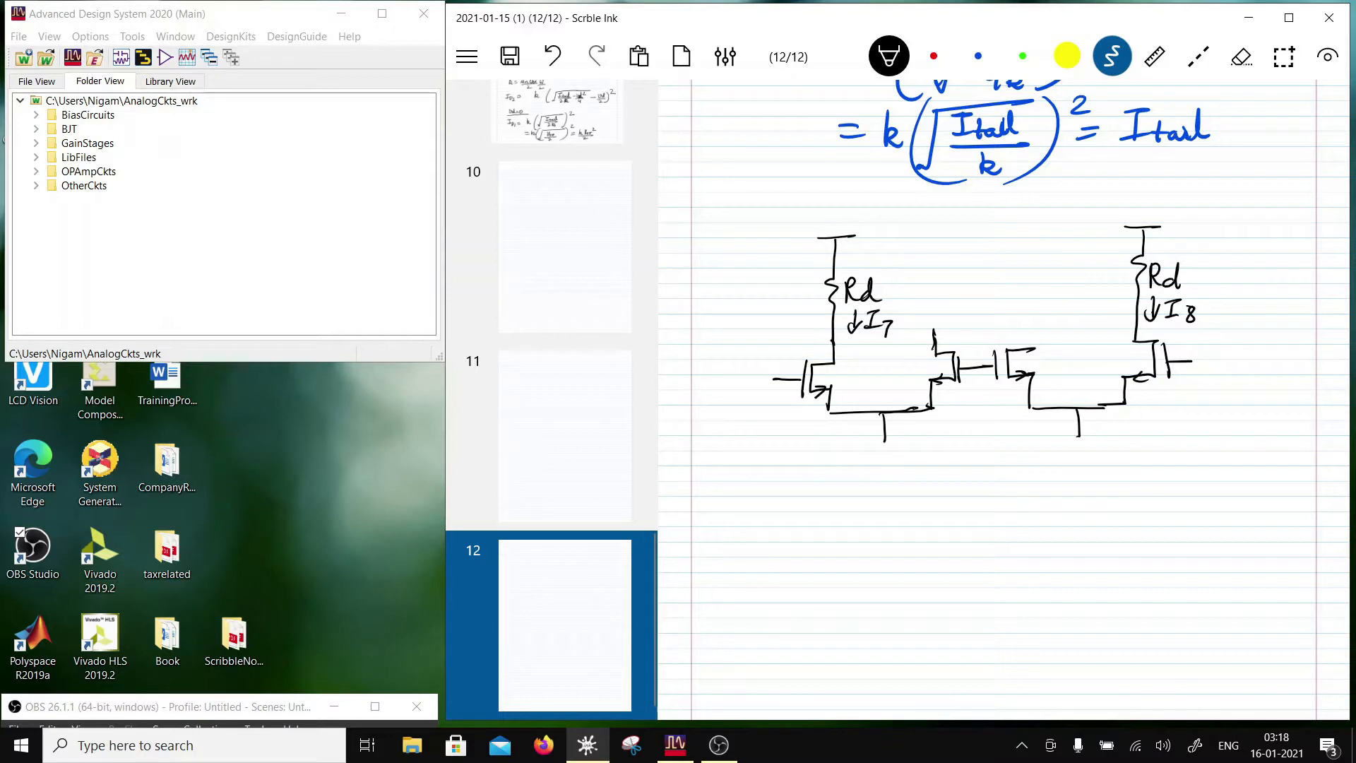
# Cross-connect the inner transistors' drains to the opposite Rd load branches
pyautogui.moveTo(1031, 328); pyautogui.dragTo(1032, 348)
pyautogui.moveTo(835, 311); pyautogui.dragTo(1033, 329)
pyautogui.moveTo(936, 337); pyautogui.dragTo(1136, 299)
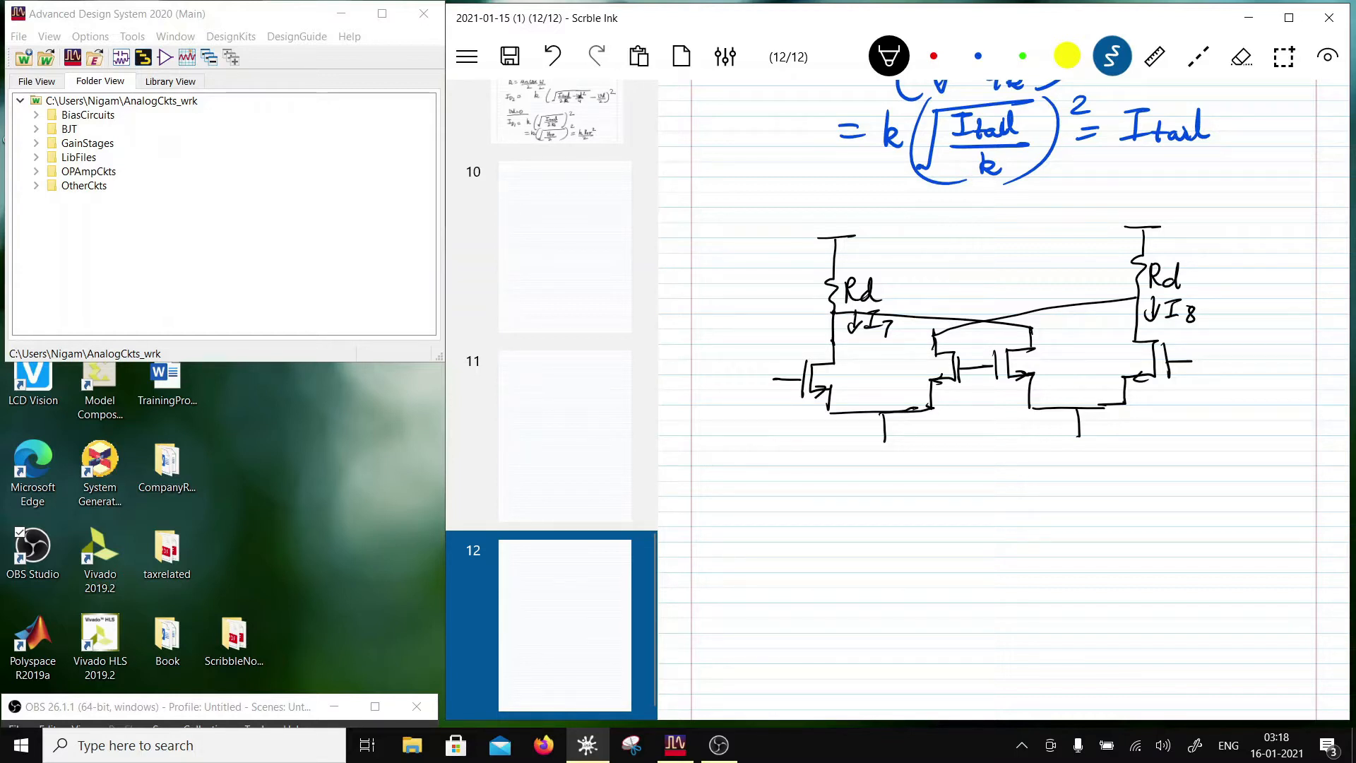
# Mark the drain currents of the first transistor pair with downward arrows labelled I3 and I4
pyautogui.moveTo(844, 346)
pyautogui.mouseDown()
pyautogui.moveTo(845, 361)
pyautogui.moveTo(866, 348)
pyautogui.mouseUp()
pyautogui.moveTo(860, 350); pyautogui.dragTo(859, 366)
pyautogui.moveTo(854, 366); pyautogui.dragTo(865, 366)
pyautogui.moveTo(877, 356); pyautogui.dragTo(922, 341)
pyautogui.moveTo(913, 344); pyautogui.dragTo(911, 358)
pyautogui.moveTo(906, 359); pyautogui.dragTo(923, 356)
pyautogui.moveTo(921, 351); pyautogui.dragTo(922, 361)
# Mark the drain currents of the second transistor pair with downward arrows labelled I5 and I6
pyautogui.moveTo(1041, 330); pyautogui.dragTo(1042, 344)
pyautogui.moveTo(1038, 339)
pyautogui.mouseDown()
pyautogui.moveTo(1066, 332)
pyautogui.moveTo(1058, 349)
pyautogui.mouseUp()
pyautogui.moveTo(1052, 349); pyautogui.dragTo(1068, 354)
pyautogui.moveTo(1070, 342); pyautogui.dragTo(1079, 341)
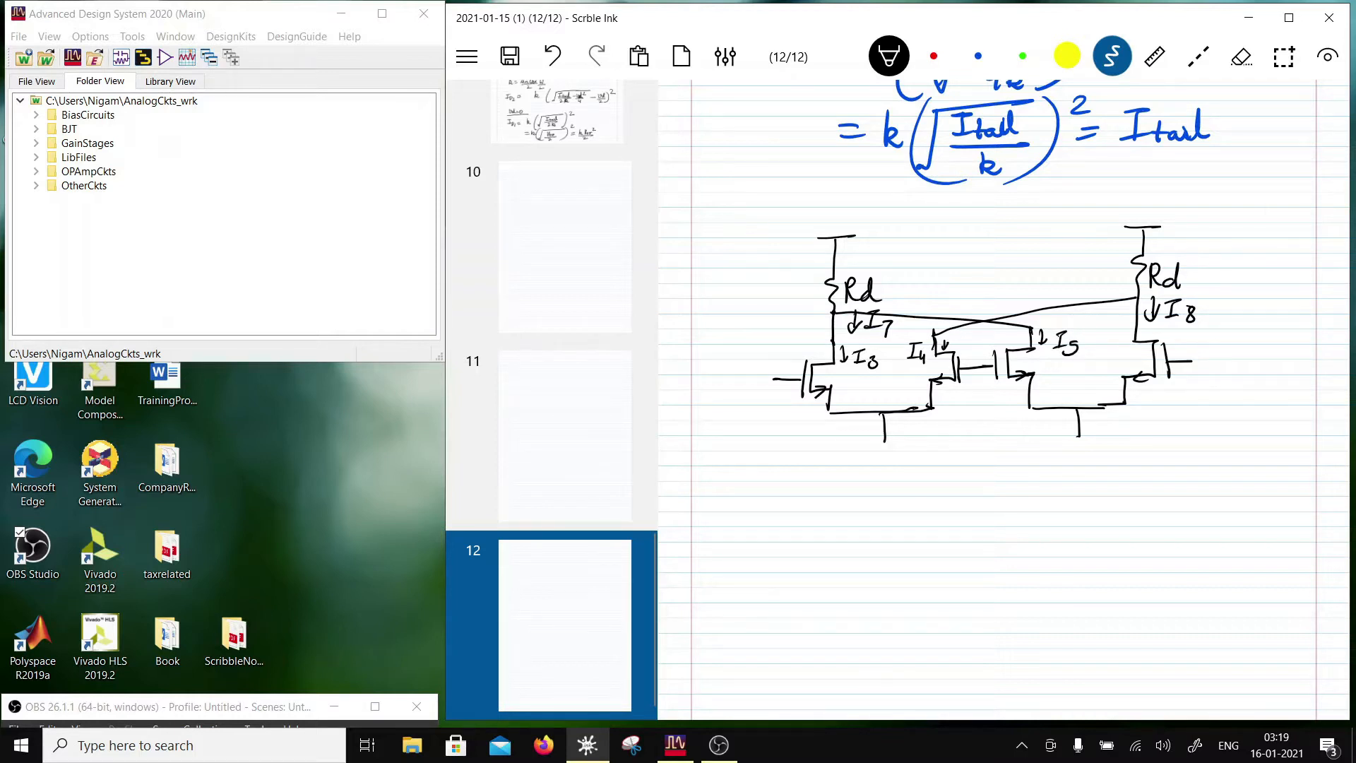
pyautogui.moveTo(1121, 325); pyautogui.dragTo(1121, 342)
pyautogui.moveTo(1117, 335); pyautogui.dragTo(1107, 323)
pyautogui.moveTo(1102, 325); pyautogui.dragTo(1100, 340)
pyautogui.moveTo(1096, 341); pyautogui.dragTo(1106, 342)
# Write the current equation I7 = I3 + I5 below the circuit
pyautogui.scroll(-1, 1003, 283)
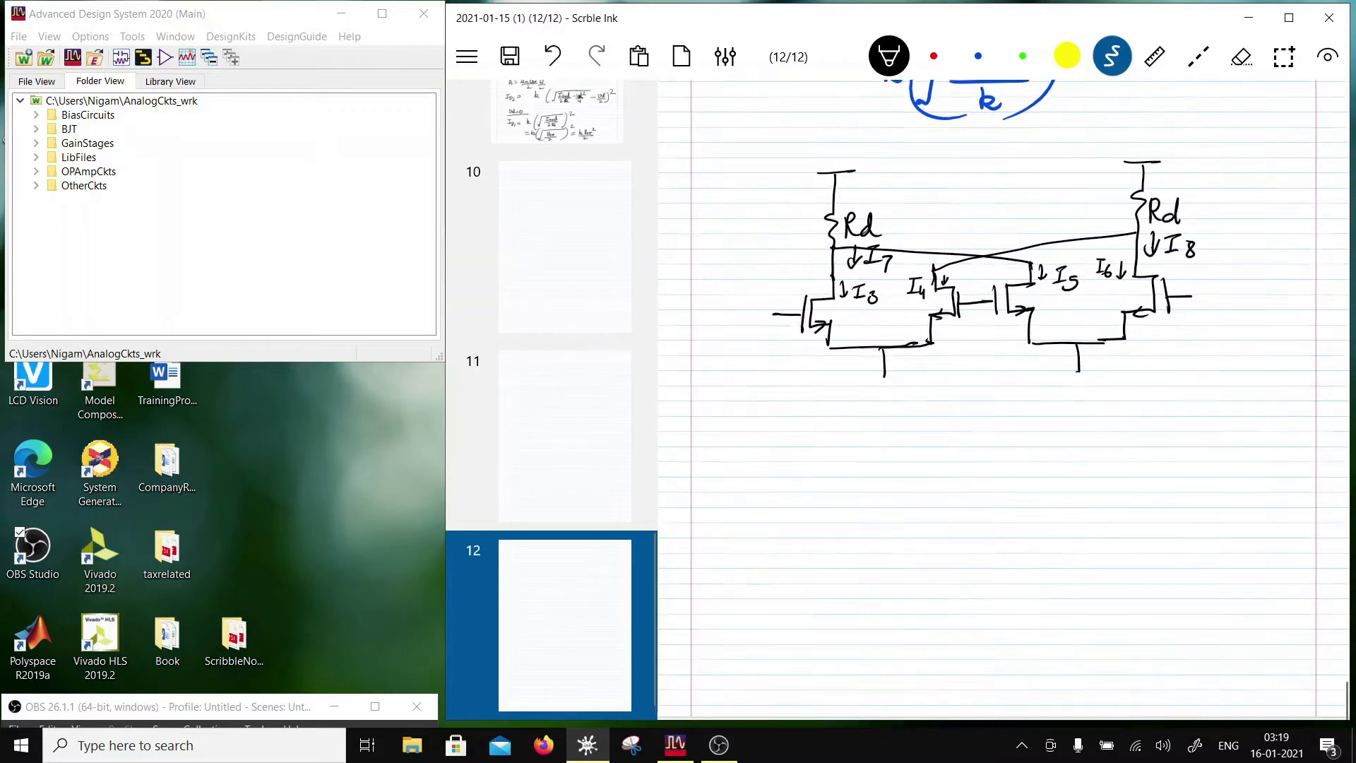
pyautogui.moveTo(779, 428); pyautogui.dragTo(798, 426)
pyautogui.moveTo(788, 427); pyautogui.dragTo(787, 450)
pyautogui.moveTo(776, 451)
pyautogui.mouseDown()
pyautogui.moveTo(802, 447)
pyautogui.moveTo(811, 462)
pyautogui.mouseUp()
pyautogui.moveTo(834, 443)
pyautogui.mouseDown()
pyautogui.moveTo(855, 449)
pyautogui.moveTo(895, 423)
pyautogui.mouseUp()
pyautogui.moveTo(885, 426)
pyautogui.mouseDown()
pyautogui.moveTo(883, 452)
pyautogui.moveTo(895, 449)
pyautogui.mouseUp()
pyautogui.moveTo(898, 439)
pyautogui.mouseDown()
pyautogui.moveTo(900, 456)
pyautogui.moveTo(934, 449)
pyautogui.mouseUp()
pyautogui.moveTo(922, 442); pyautogui.dragTo(979, 419)
pyautogui.moveTo(966, 420); pyautogui.dragTo(964, 444)
pyautogui.moveTo(950, 445)
pyautogui.mouseDown()
pyautogui.moveTo(984, 450)
pyautogui.moveTo(1008, 425)
pyautogui.mouseUp()
# Write I8 = I6 + I4 under the I7 equation
pyautogui.moveTo(788, 484)
pyautogui.mouseDown()
pyautogui.moveTo(817, 482)
pyautogui.moveTo(799, 510)
pyautogui.mouseUp()
pyautogui.moveTo(786, 511)
pyautogui.mouseDown()
pyautogui.moveTo(825, 495)
pyautogui.moveTo(863, 501)
pyautogui.mouseUp()
pyautogui.moveTo(845, 494); pyautogui.dragTo(863, 491)
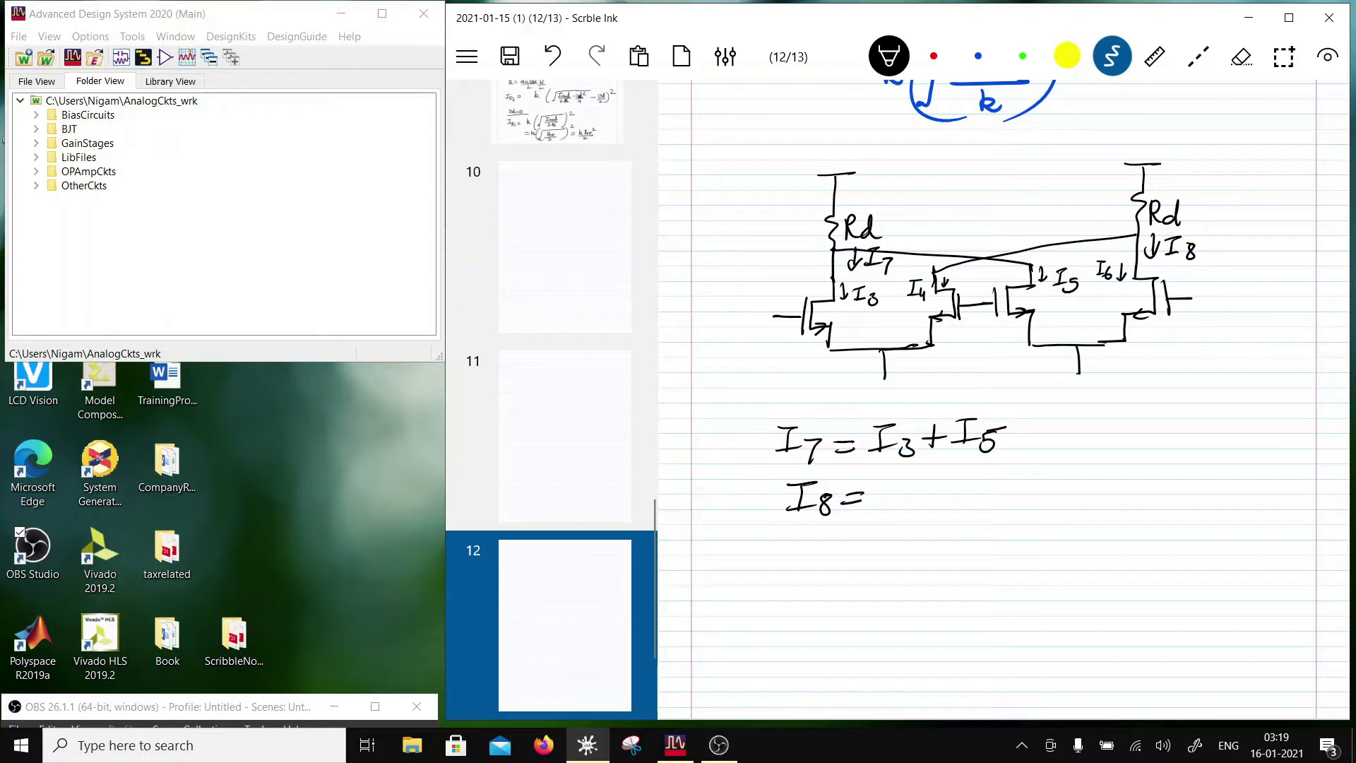
pyautogui.moveTo(883, 479); pyautogui.dragTo(909, 474)
pyautogui.moveTo(897, 477)
pyautogui.mouseDown()
pyautogui.moveTo(895, 498)
pyautogui.moveTo(906, 497)
pyautogui.mouseUp()
pyautogui.moveTo(914, 491); pyautogui.dragTo(959, 484)
pyautogui.moveTo(946, 477)
pyautogui.mouseDown()
pyautogui.moveTo(945, 496)
pyautogui.moveTo(997, 468)
pyautogui.moveTo(975, 496)
pyautogui.mouseUp()
pyautogui.moveTo(963, 499); pyautogui.dragTo(1005, 497)
pyautogui.moveTo(1007, 492); pyautogui.dragTo(1003, 510)
# Start the difference equation below with I7 − I8 = (I3 + I5)
pyautogui.scroll(-3, 1004, 399)
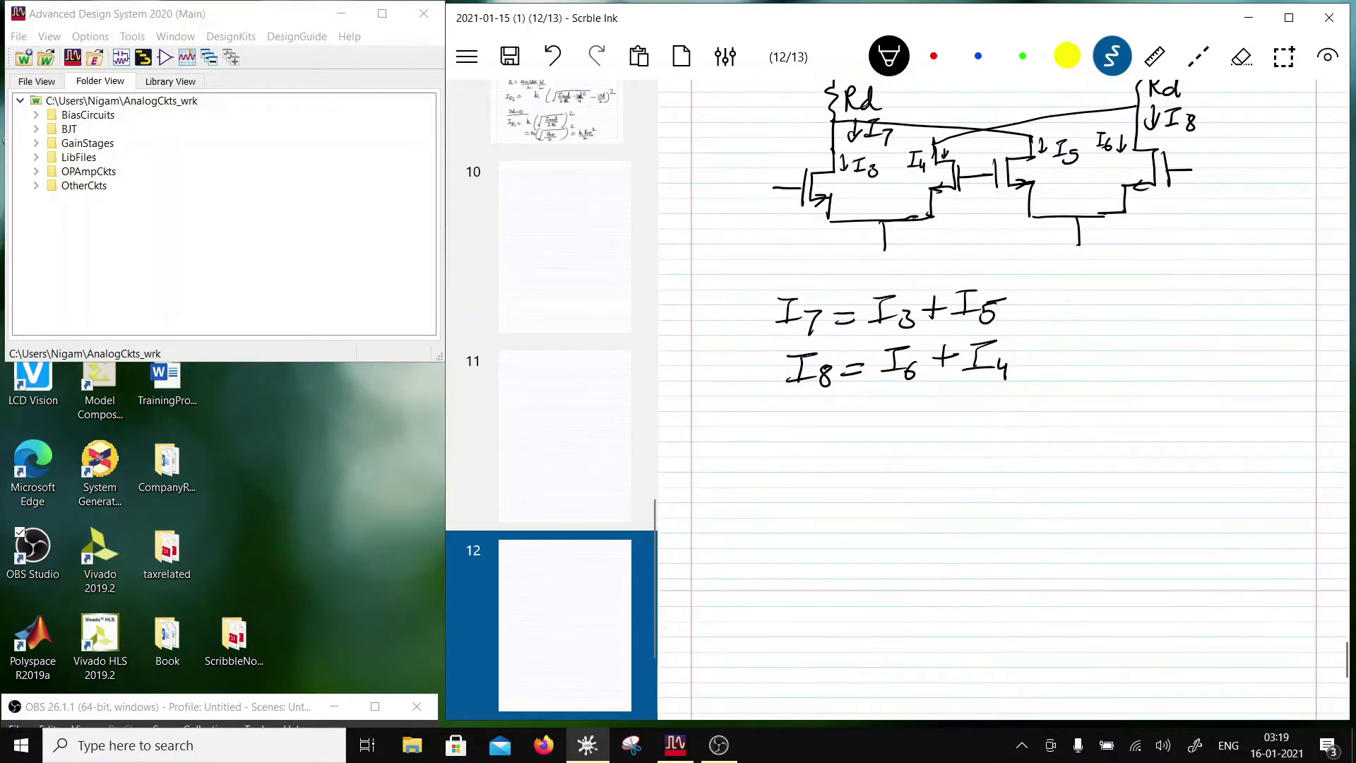
pyautogui.click(1078, 745)
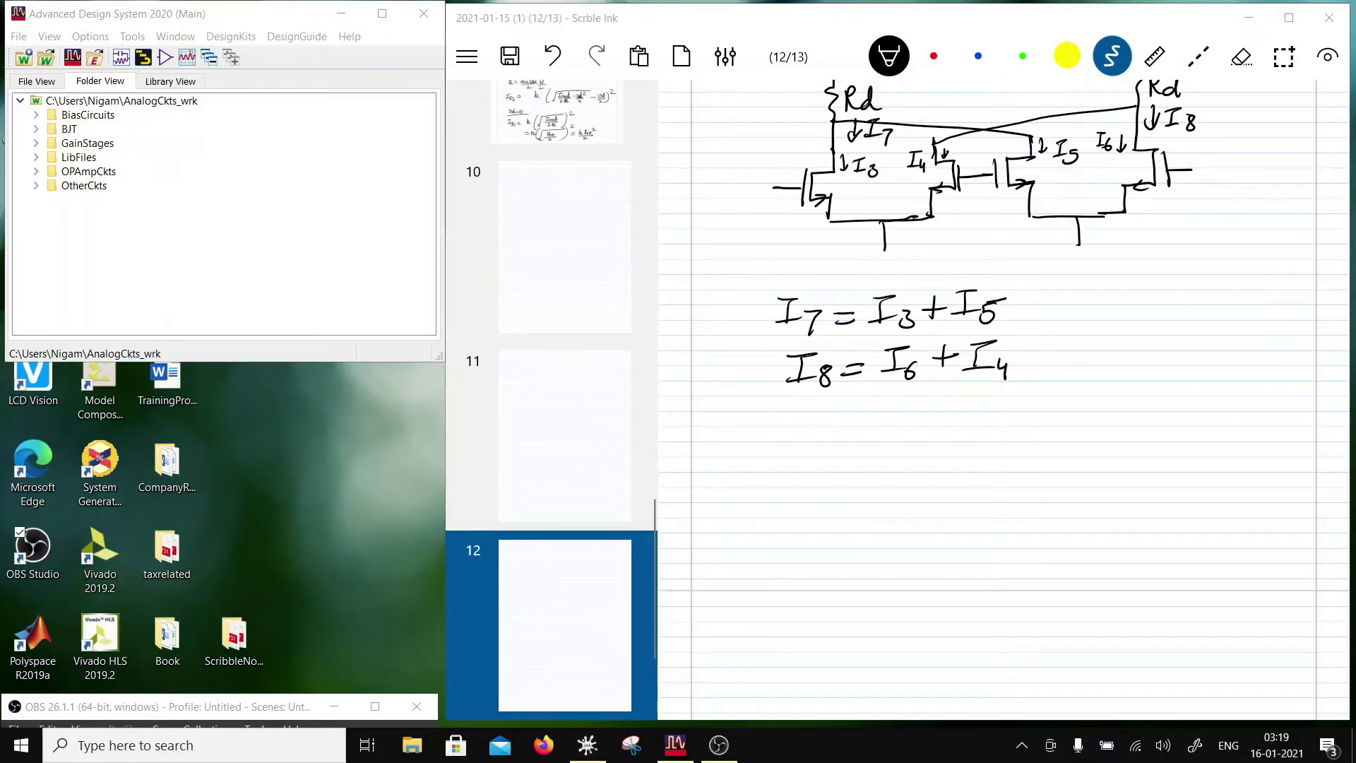
pyautogui.moveTo(791, 420)
pyautogui.mouseDown()
pyautogui.moveTo(813, 418)
pyautogui.moveTo(798, 442)
pyautogui.mouseUp()
pyautogui.moveTo(787, 444)
pyautogui.mouseDown()
pyautogui.moveTo(810, 442)
pyautogui.moveTo(819, 462)
pyautogui.mouseUp()
pyautogui.moveTo(835, 445); pyautogui.dragTo(885, 423)
pyautogui.moveTo(874, 427)
pyautogui.mouseDown()
pyautogui.moveTo(873, 448)
pyautogui.moveTo(887, 447)
pyautogui.mouseUp()
pyautogui.moveTo(897, 436)
pyautogui.mouseDown()
pyautogui.moveTo(889, 449)
pyautogui.moveTo(938, 432)
pyautogui.mouseUp()
pyautogui.moveTo(915, 444)
pyautogui.mouseDown()
pyautogui.moveTo(985, 418)
pyautogui.moveTo(968, 444)
pyautogui.mouseUp()
pyautogui.moveTo(957, 443); pyautogui.dragTo(984, 440)
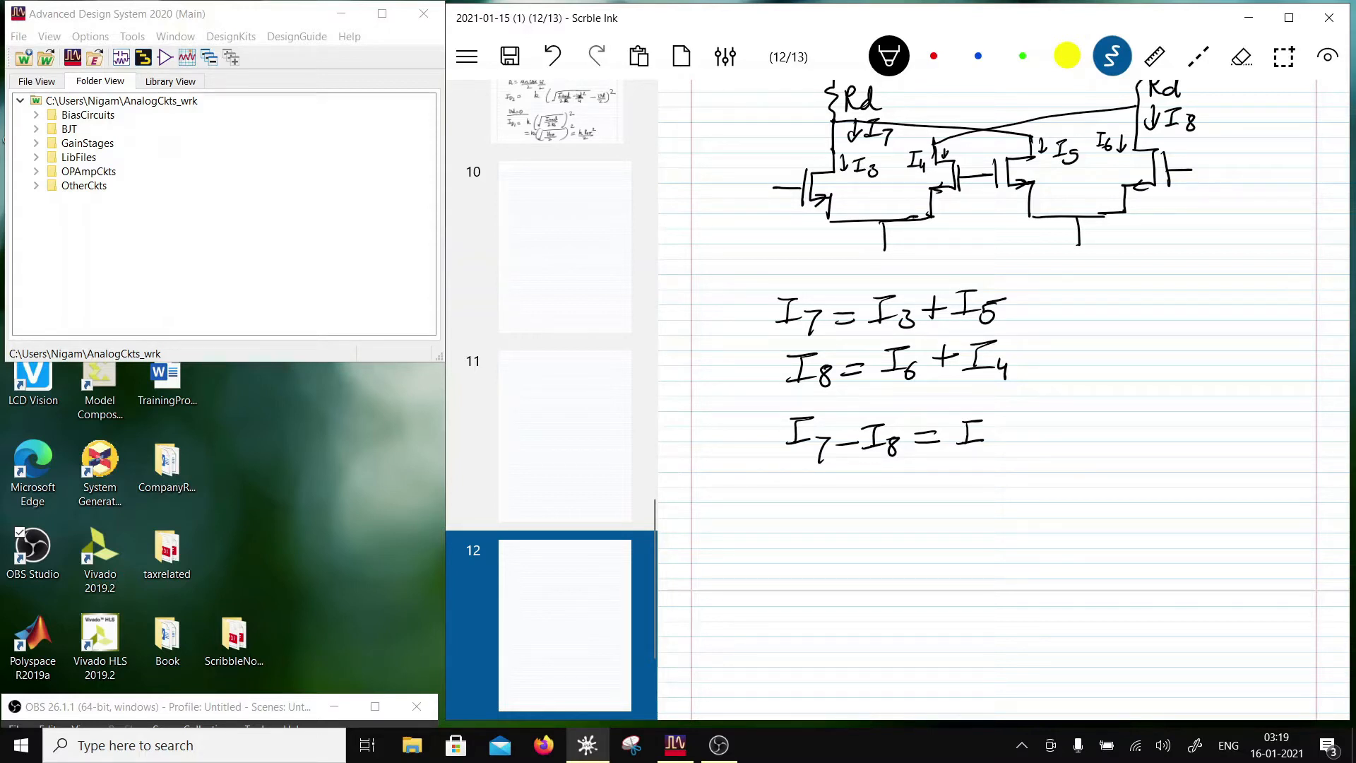
pyautogui.moveTo(989, 434)
pyautogui.mouseDown()
pyautogui.moveTo(991, 455)
pyautogui.moveTo(1024, 429)
pyautogui.mouseUp()
pyautogui.moveTo(1023, 421); pyautogui.dragTo(1046, 417)
pyautogui.moveTo(1035, 419)
pyautogui.mouseDown()
pyautogui.moveTo(1027, 440)
pyautogui.moveTo(1044, 436)
pyautogui.mouseUp()
pyautogui.moveTo(1052, 431)
pyautogui.mouseDown()
pyautogui.moveTo(1044, 450)
pyautogui.moveTo(1074, 415)
pyautogui.mouseUp()
pyautogui.moveTo(1067, 418); pyautogui.dragTo(1028, 459)
pyautogui.moveTo(969, 403); pyautogui.dragTo(973, 461)
# Complete the I7 − I8 equation by subtracting (I6 + I4)
pyautogui.moveTo(1088, 430); pyautogui.dragTo(1154, 416)
pyautogui.moveTo(1143, 418); pyautogui.dragTo(1138, 442)
pyautogui.moveTo(1125, 443); pyautogui.dragTo(1153, 451)
pyautogui.moveTo(1179, 418)
pyautogui.mouseDown()
pyautogui.moveTo(1178, 436)
pyautogui.moveTo(1192, 427)
pyautogui.mouseUp()
pyautogui.moveTo(1189, 421)
pyautogui.mouseDown()
pyautogui.moveTo(1214, 416)
pyautogui.moveTo(1199, 439)
pyautogui.mouseUp()
pyautogui.moveTo(1190, 441); pyautogui.dragTo(1220, 448)
pyautogui.moveTo(1234, 408); pyautogui.dragTo(1209, 456)
pyautogui.moveTo(1140, 398); pyautogui.dragTo(1139, 456)
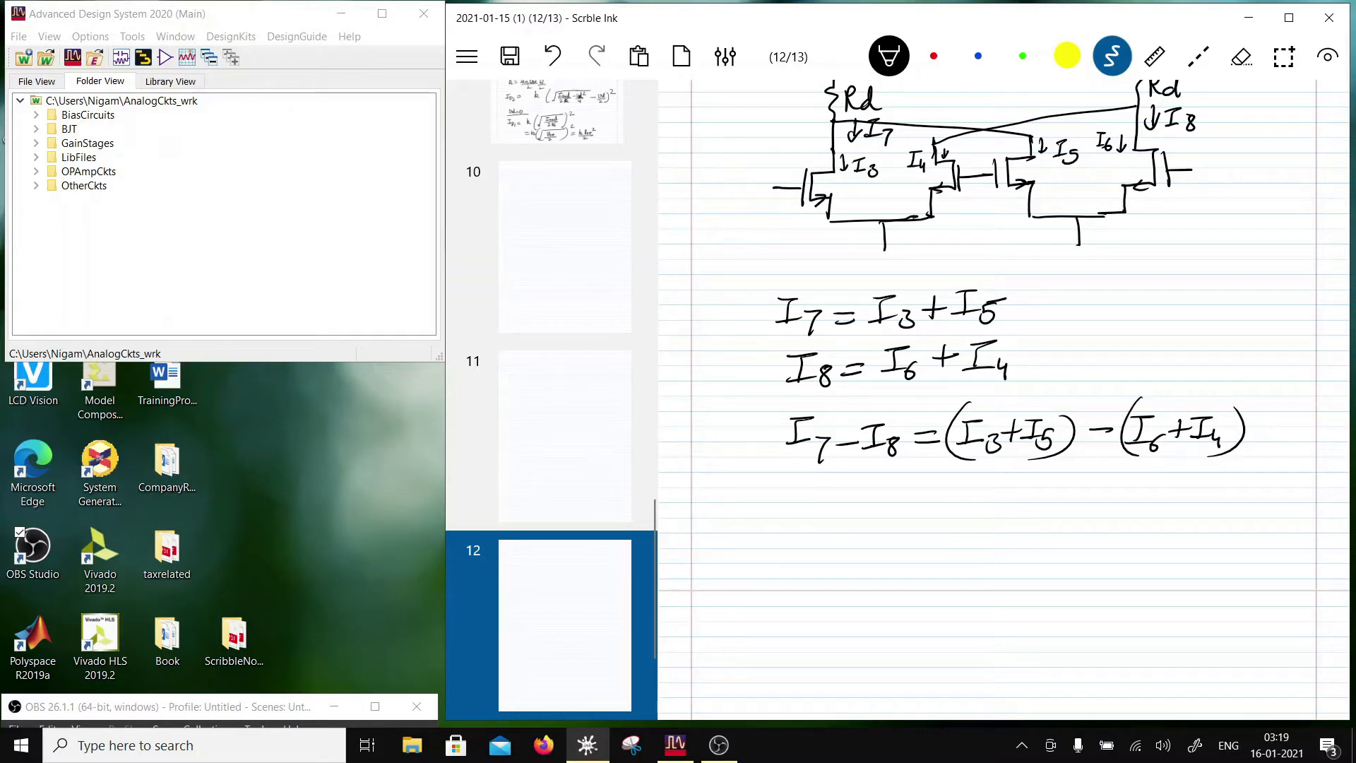
# Begin the regrouped line of the difference equation with = (I3 − I4)
pyautogui.moveTo(928, 483)
pyautogui.mouseDown()
pyautogui.moveTo(953, 483)
pyautogui.moveTo(951, 495)
pyautogui.mouseUp()
pyautogui.moveTo(969, 477)
pyautogui.mouseDown()
pyautogui.moveTo(989, 475)
pyautogui.moveTo(1001, 509)
pyautogui.mouseUp()
pyautogui.moveTo(1010, 493); pyautogui.dragTo(1052, 476)
pyautogui.moveTo(1043, 478)
pyautogui.mouseDown()
pyautogui.moveTo(1038, 500)
pyautogui.moveTo(1062, 510)
pyautogui.mouseUp()
pyautogui.moveTo(1067, 468); pyautogui.dragTo(1050, 517)
pyautogui.moveTo(972, 461); pyautogui.dragTo(989, 516)
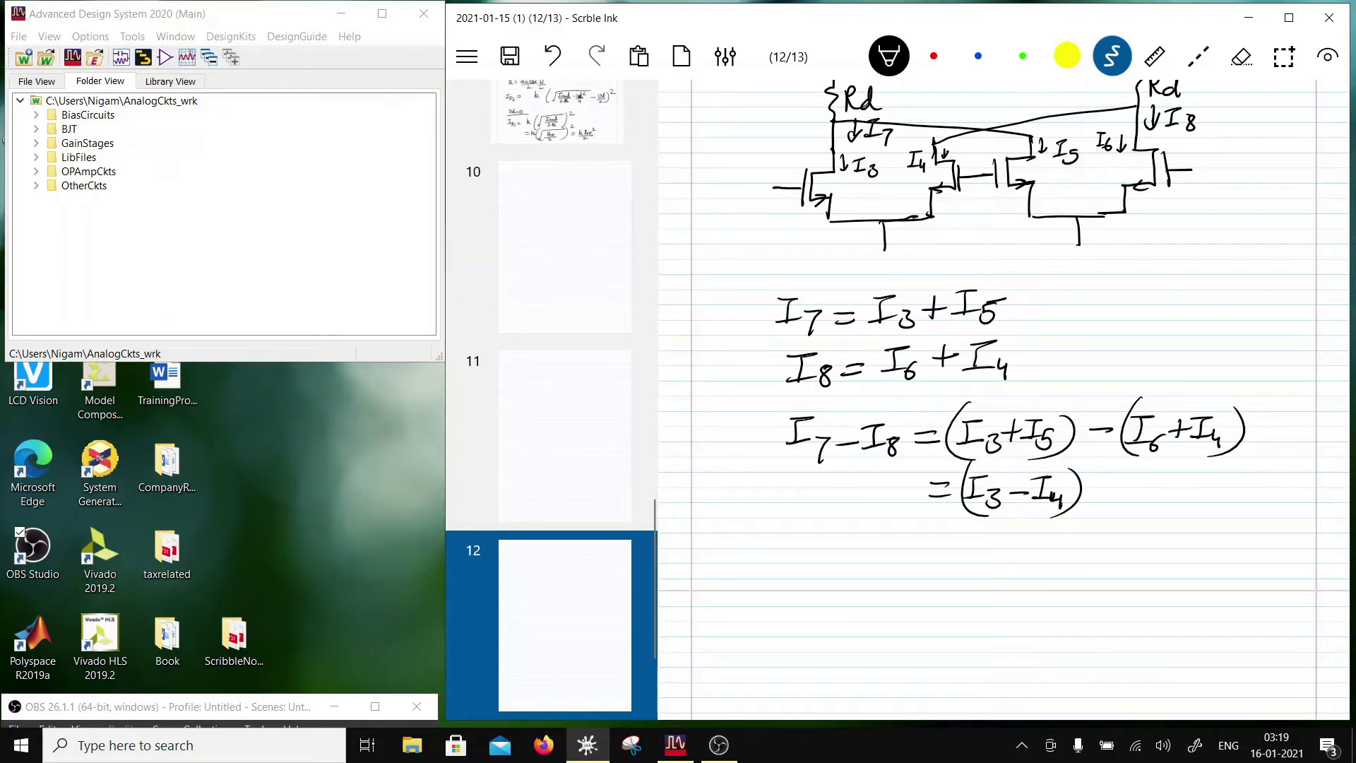
# Finish the regrouped line with − (I6 − I5)
pyautogui.moveTo(1095, 491)
pyautogui.mouseDown()
pyautogui.moveTo(1145, 507)
pyautogui.moveTo(1180, 473)
pyautogui.mouseUp()
pyautogui.moveTo(1167, 475)
pyautogui.mouseDown()
pyautogui.moveTo(1158, 494)
pyautogui.moveTo(1178, 492)
pyautogui.mouseUp()
pyautogui.moveTo(1194, 482); pyautogui.dragTo(1177, 503)
pyautogui.moveTo(1190, 480)
pyautogui.mouseDown()
pyautogui.moveTo(1177, 502)
pyautogui.moveTo(1245, 472)
pyautogui.mouseUp()
pyautogui.moveTo(1236, 474); pyautogui.dragTo(1233, 494)
pyautogui.moveTo(1223, 495); pyautogui.dragTo(1249, 500)
pyautogui.moveTo(1252, 477); pyautogui.dragTo(1265, 474)
pyautogui.moveTo(1271, 466)
pyautogui.mouseDown()
pyautogui.moveTo(1287, 498)
pyautogui.moveTo(1251, 514)
pyautogui.mouseUp()
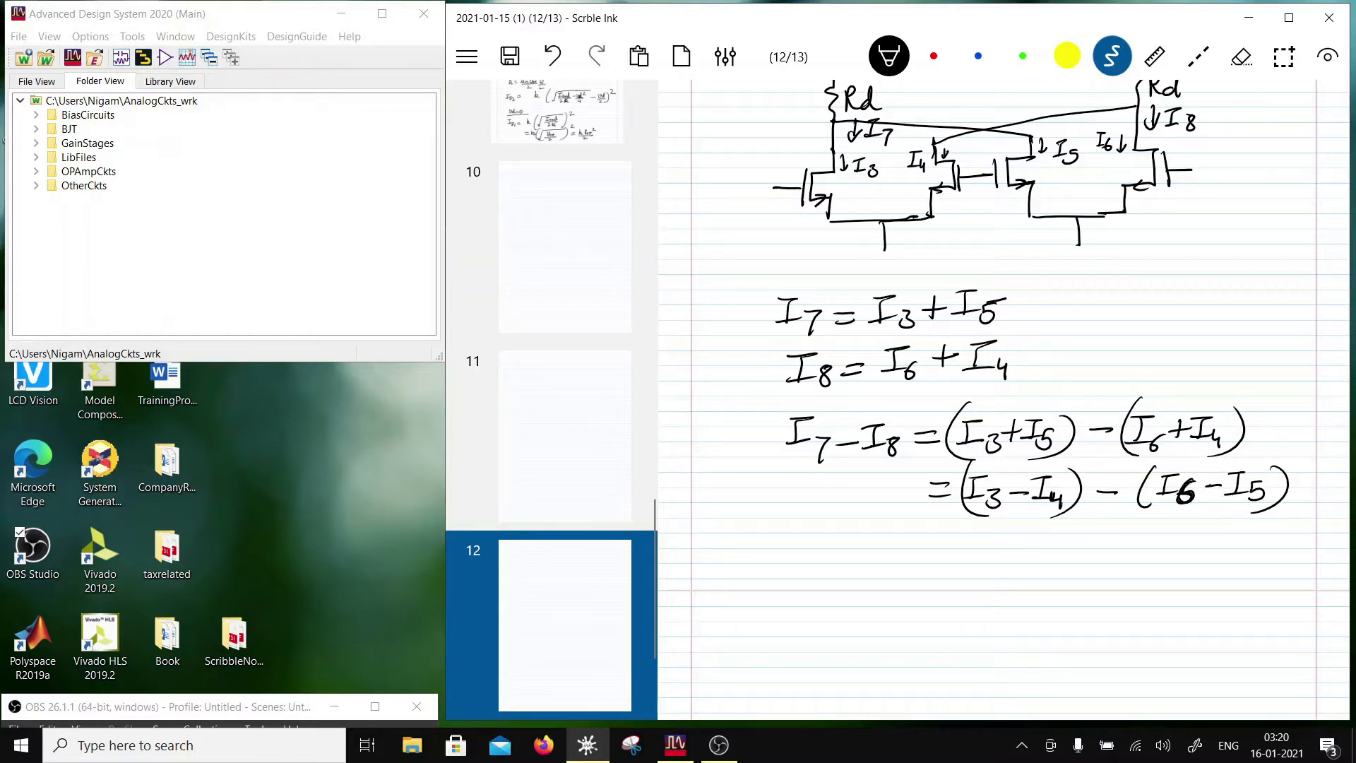
# Write larger I3 and I6 labels beside the two outer transistors of the circuit
pyautogui.scroll(-1, 1003, 395)
pyautogui.scroll(2, 1003, 395)
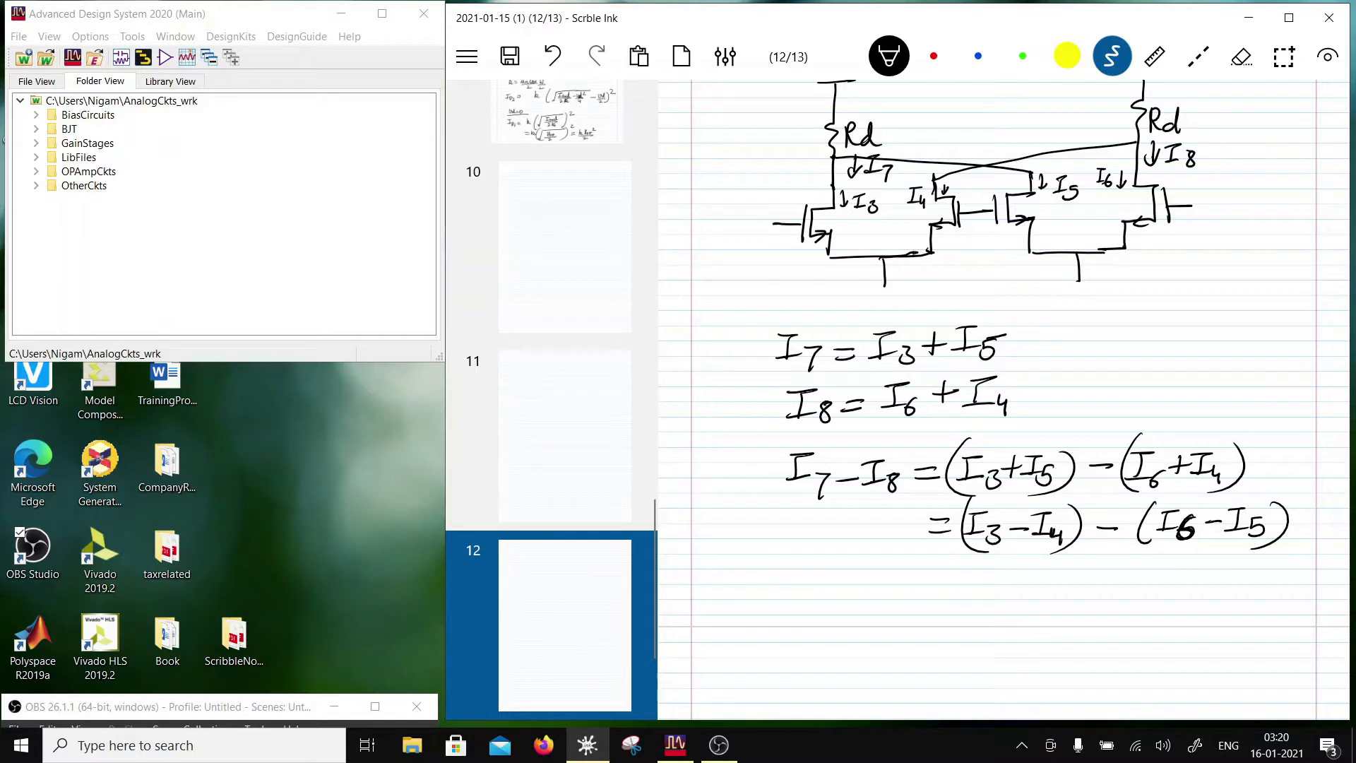
pyautogui.moveTo(769, 166)
pyautogui.mouseDown()
pyautogui.moveTo(789, 164)
pyautogui.moveTo(772, 189)
pyautogui.mouseUp()
pyautogui.moveTo(766, 189); pyautogui.dragTo(782, 188)
pyautogui.moveTo(786, 174); pyautogui.dragTo(788, 194)
pyautogui.moveTo(1214, 153)
pyautogui.mouseDown()
pyautogui.moveTo(1235, 150)
pyautogui.moveTo(1219, 175)
pyautogui.mouseUp()
pyautogui.moveTo(1203, 178); pyautogui.dragTo(1234, 178)
# Draw two new supply-connected Rd load resistors below the I7 − I8 derivation
pyautogui.scroll(-3, 1003, 388)
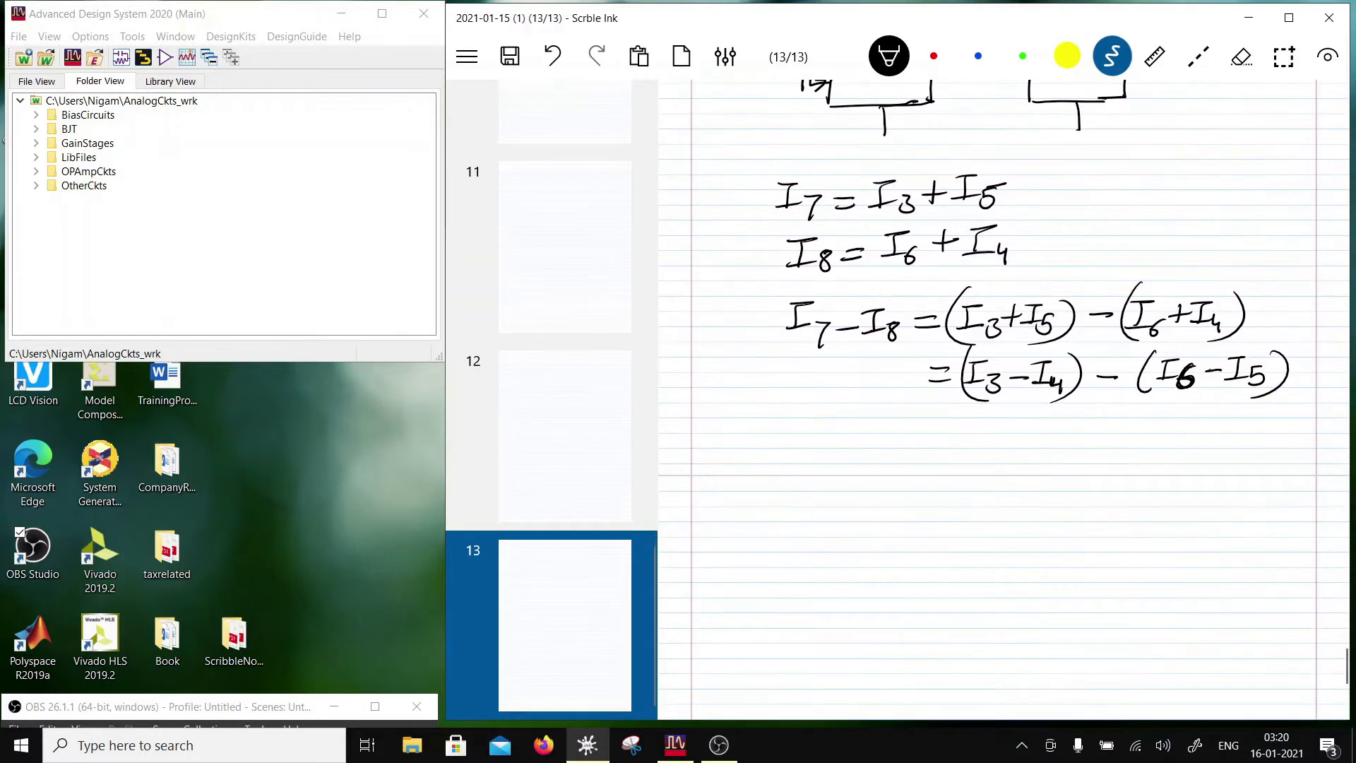
pyautogui.scroll(-1, 1003, 389)
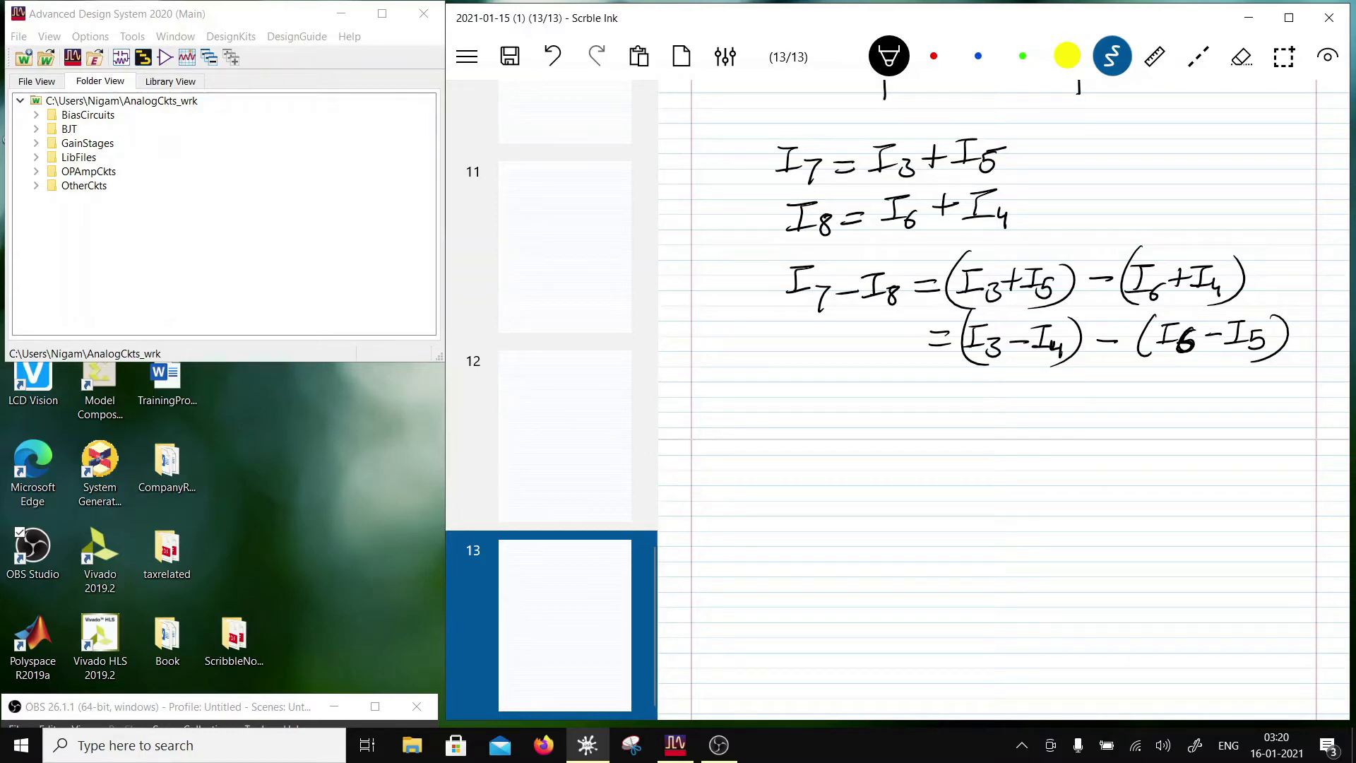
pyautogui.scroll(3, 1004, 399)
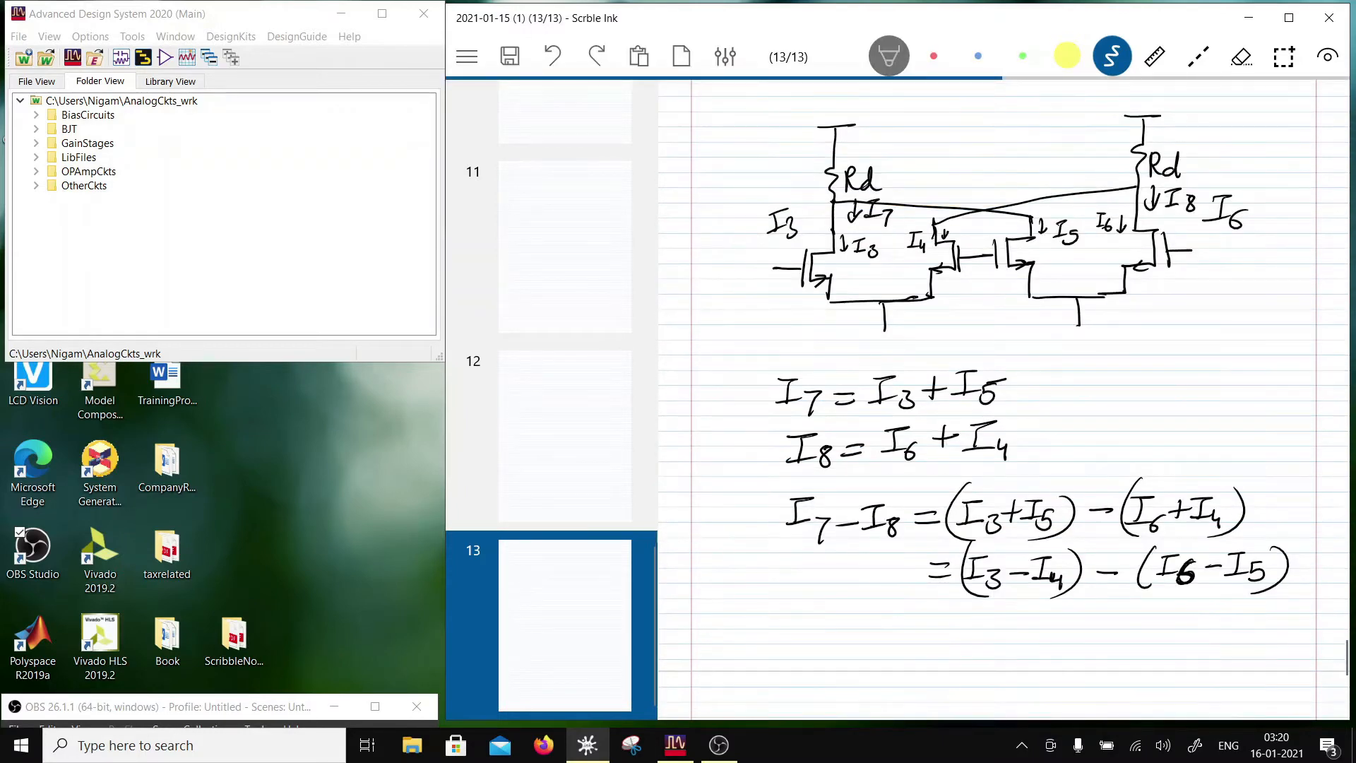
pyautogui.scroll(-5, 1004, 399)
pyautogui.moveTo(808, 336)
pyautogui.mouseDown()
pyautogui.moveTo(834, 333)
pyautogui.moveTo(812, 389)
pyautogui.moveTo(816, 432)
pyautogui.moveTo(844, 396)
pyautogui.moveTo(868, 395)
pyautogui.mouseUp()
pyautogui.moveTo(1086, 326); pyautogui.dragTo(1120, 325)
pyautogui.moveTo(1104, 326); pyautogui.dragTo(1104, 431)
pyautogui.moveTo(1119, 360); pyautogui.dragTo(1136, 387)
pyautogui.moveTo(1151, 372)
pyautogui.mouseDown()
pyautogui.moveTo(1138, 380)
pyautogui.moveTo(1156, 385)
pyautogui.mouseUp()
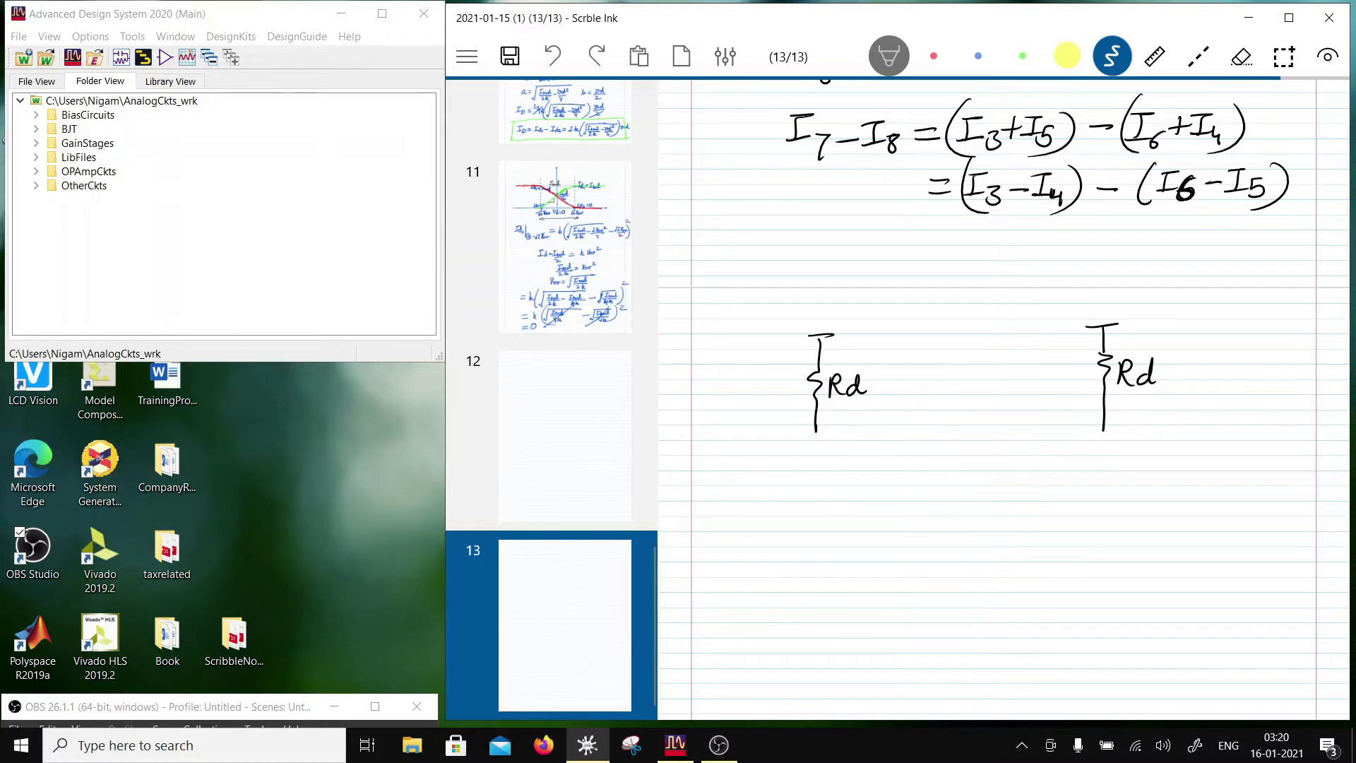
# Draw two source-coupled transistor pairs beneath the new Rd loads and cross-connect the inner drains to the opposite loads
pyautogui.moveTo(815, 430)
pyautogui.mouseDown()
pyautogui.moveTo(815, 447)
pyautogui.moveTo(786, 446)
pyautogui.moveTo(818, 469)
pyautogui.moveTo(816, 486)
pyautogui.mouseUp()
pyautogui.moveTo(795, 461)
pyautogui.mouseDown()
pyautogui.moveTo(809, 477)
pyautogui.moveTo(777, 479)
pyautogui.mouseUp()
pyautogui.moveTo(909, 429)
pyautogui.mouseDown()
pyautogui.moveTo(935, 442)
pyautogui.moveTo(934, 464)
pyautogui.moveTo(904, 464)
pyautogui.moveTo(915, 466)
pyautogui.mouseUp()
pyautogui.moveTo(905, 464); pyautogui.dragTo(903, 496)
pyautogui.moveTo(942, 441); pyautogui.dragTo(942, 468)
pyautogui.moveTo(811, 479)
pyautogui.mouseDown()
pyautogui.moveTo(909, 496)
pyautogui.moveTo(973, 456)
pyautogui.moveTo(983, 467)
pyautogui.moveTo(1004, 443)
pyautogui.moveTo(1005, 465)
pyautogui.moveTo(989, 470)
pyautogui.moveTo(1002, 497)
pyautogui.moveTo(1085, 505)
pyautogui.mouseUp()
pyautogui.moveTo(1104, 428); pyautogui.dragTo(1104, 443)
pyautogui.moveTo(1102, 441)
pyautogui.mouseDown()
pyautogui.moveTo(1124, 440)
pyautogui.moveTo(1122, 465)
pyautogui.mouseUp()
pyautogui.moveTo(1123, 464)
pyautogui.mouseDown()
pyautogui.moveTo(1095, 464)
pyautogui.moveTo(1098, 503)
pyautogui.moveTo(1065, 507)
pyautogui.mouseUp()
pyautogui.moveTo(1119, 459)
pyautogui.mouseDown()
pyautogui.moveTo(1117, 472)
pyautogui.moveTo(1151, 454)
pyautogui.mouseUp()
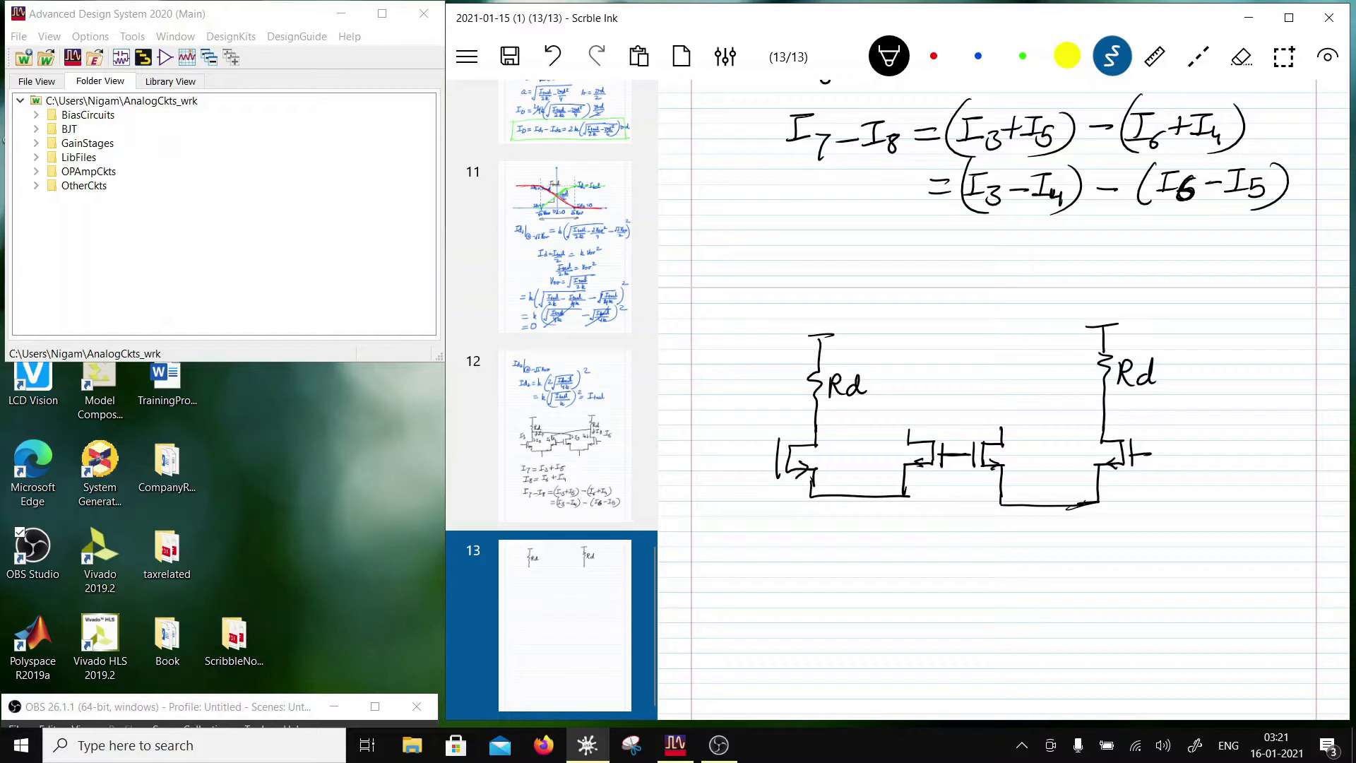
pyautogui.moveTo(817, 406)
pyautogui.mouseDown()
pyautogui.moveTo(998, 421)
pyautogui.moveTo(1002, 438)
pyautogui.mouseUp()
pyautogui.moveTo(909, 431); pyautogui.dragTo(1109, 398)
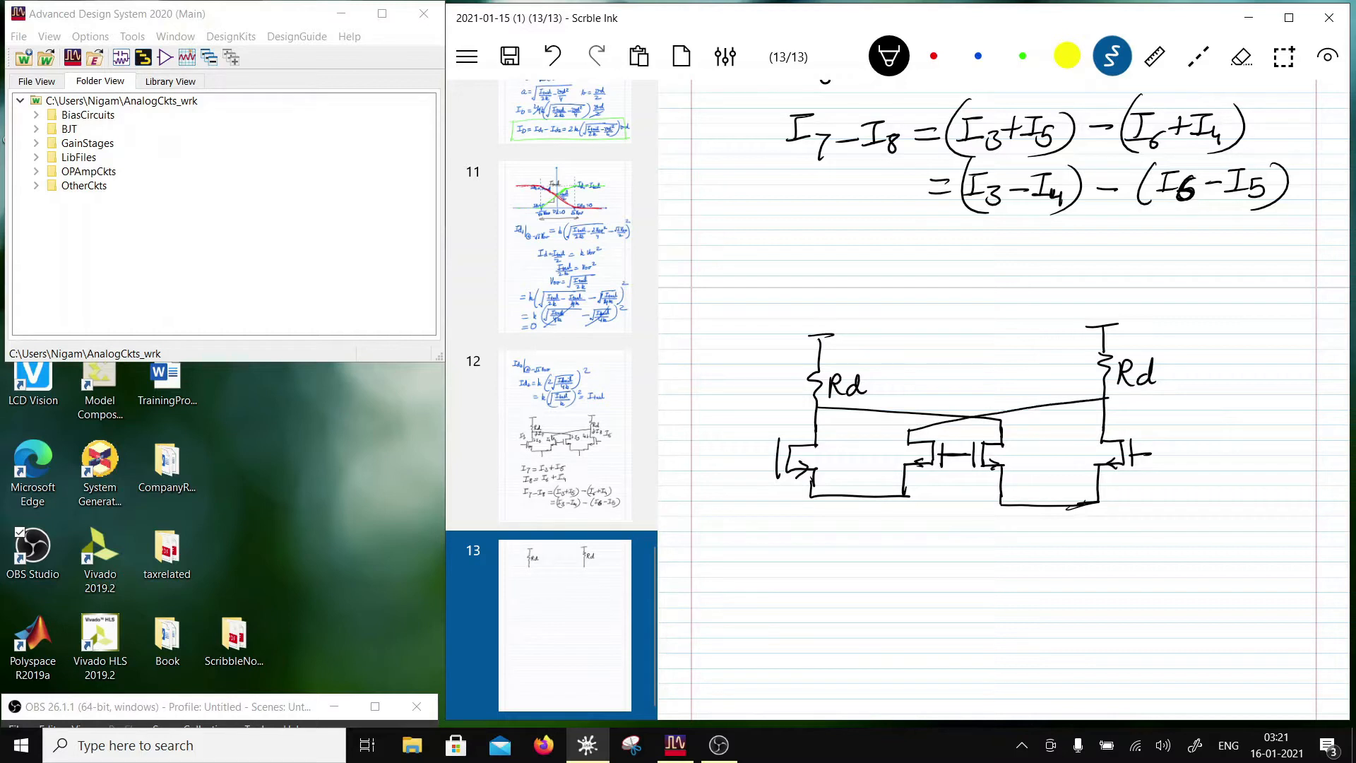
# Draw the lower source-coupled transistor pair beneath the upper pairs, connecting each drain to one upper pair's common source
pyautogui.moveTo(1058, 505); pyautogui.dragTo(1057, 535)
pyautogui.moveTo(858, 501)
pyautogui.mouseDown()
pyautogui.moveTo(838, 557)
pyautogui.moveTo(855, 586)
pyautogui.mouseUp()
pyautogui.moveTo(827, 528)
pyautogui.mouseDown()
pyautogui.moveTo(825, 561)
pyautogui.moveTo(849, 557)
pyautogui.moveTo(824, 546)
pyautogui.mouseUp()
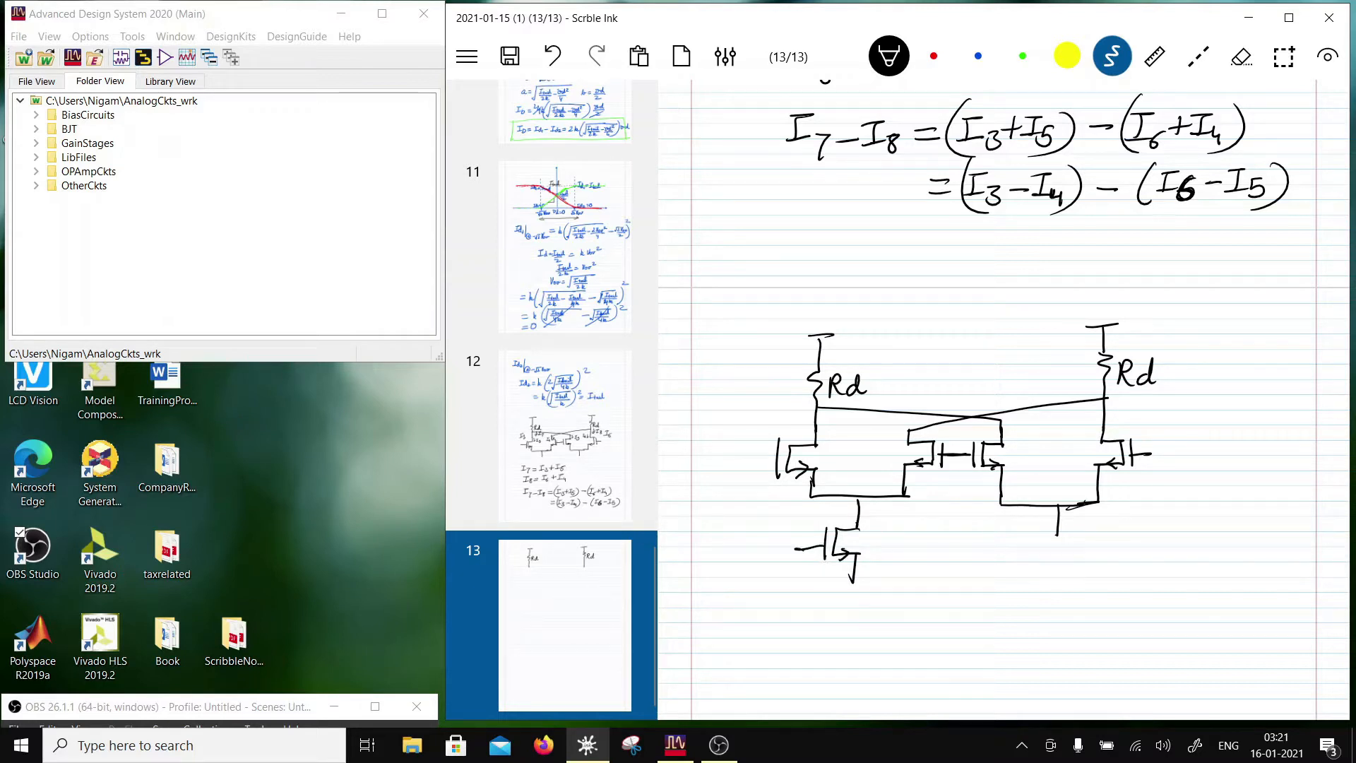
pyautogui.moveTo(1058, 535); pyautogui.dragTo(1049, 589)
pyautogui.moveTo(1085, 535)
pyautogui.mouseDown()
pyautogui.moveTo(1084, 563)
pyautogui.moveTo(1117, 542)
pyautogui.moveTo(1072, 567)
pyautogui.mouseUp()
pyautogui.moveTo(851, 586); pyautogui.dragTo(1049, 586)
# Add a tail current source with a downward arrow and a ground symbol below the lower pair's common source
pyautogui.moveTo(959, 586); pyautogui.dragTo(954, 643)
pyautogui.moveTo(948, 633); pyautogui.dragTo(961, 633)
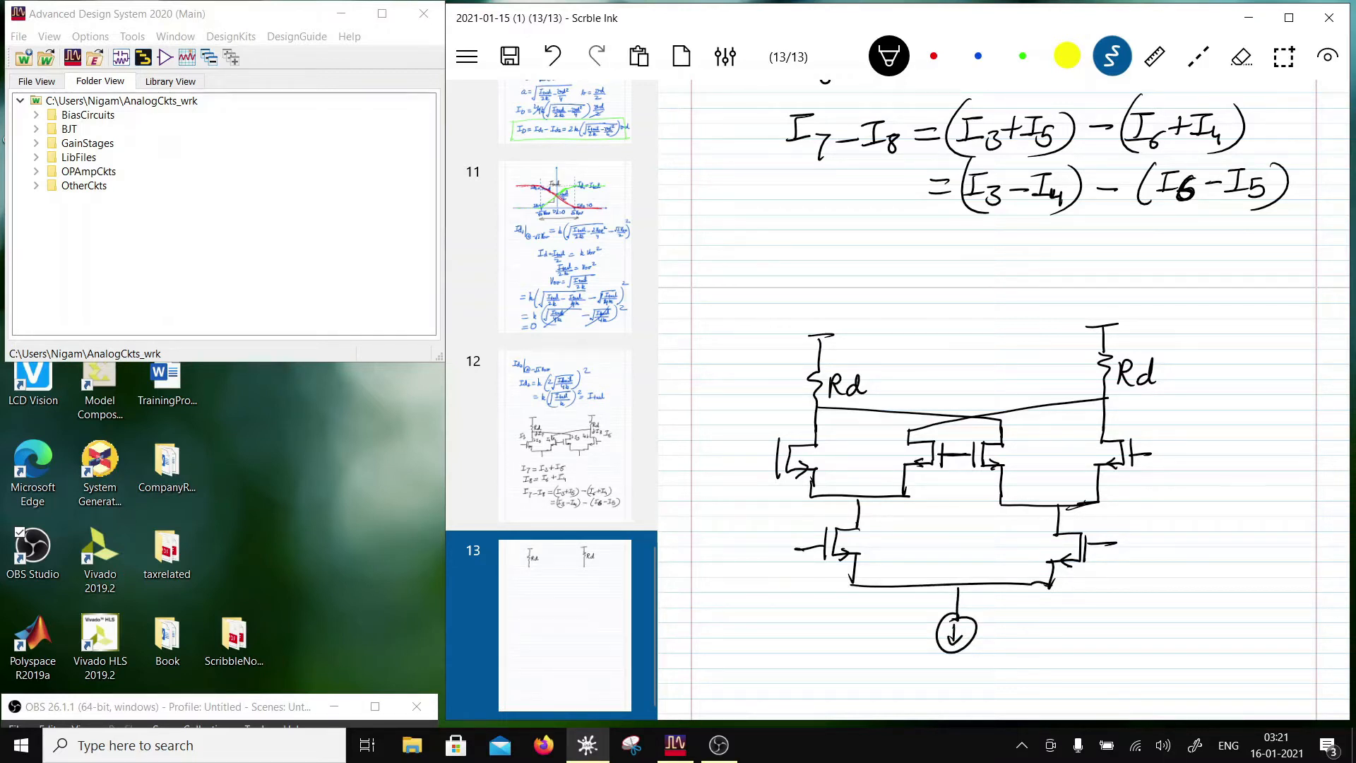
pyautogui.moveTo(951, 654); pyautogui.dragTo(950, 675)
pyautogui.moveTo(940, 677)
pyautogui.mouseDown()
pyautogui.moveTo(962, 675)
pyautogui.moveTo(953, 693)
pyautogui.mouseUp()
pyautogui.moveTo(957, 679); pyautogui.dragTo(945, 697)
# Number the three transistor pairs with circled 1, 2 and 3, and label the lower pair's drain currents I1 and I2
pyautogui.moveTo(847, 439)
pyautogui.mouseDown()
pyautogui.moveTo(852, 461)
pyautogui.moveTo(864, 458)
pyautogui.moveTo(851, 473)
pyautogui.moveTo(866, 432)
pyautogui.mouseUp()
pyautogui.moveTo(1043, 447)
pyautogui.mouseDown()
pyautogui.moveTo(1062, 460)
pyautogui.moveTo(1060, 431)
pyautogui.mouseUp()
pyautogui.moveTo(951, 536)
pyautogui.mouseDown()
pyautogui.moveTo(962, 547)
pyautogui.moveTo(951, 557)
pyautogui.mouseUp()
pyautogui.moveTo(965, 530); pyautogui.dragTo(978, 538)
pyautogui.moveTo(869, 507); pyautogui.dragTo(884, 506)
pyautogui.moveTo(873, 508)
pyautogui.mouseDown()
pyautogui.moveTo(871, 525)
pyautogui.moveTo(888, 531)
pyautogui.mouseUp()
pyautogui.moveTo(1082, 515)
pyautogui.mouseDown()
pyautogui.moveTo(1106, 511)
pyautogui.moveTo(1087, 531)
pyautogui.mouseUp()
pyautogui.moveTo(1081, 531); pyautogui.dragTo(1119, 533)
pyautogui.scroll(-3, 1003, 395)
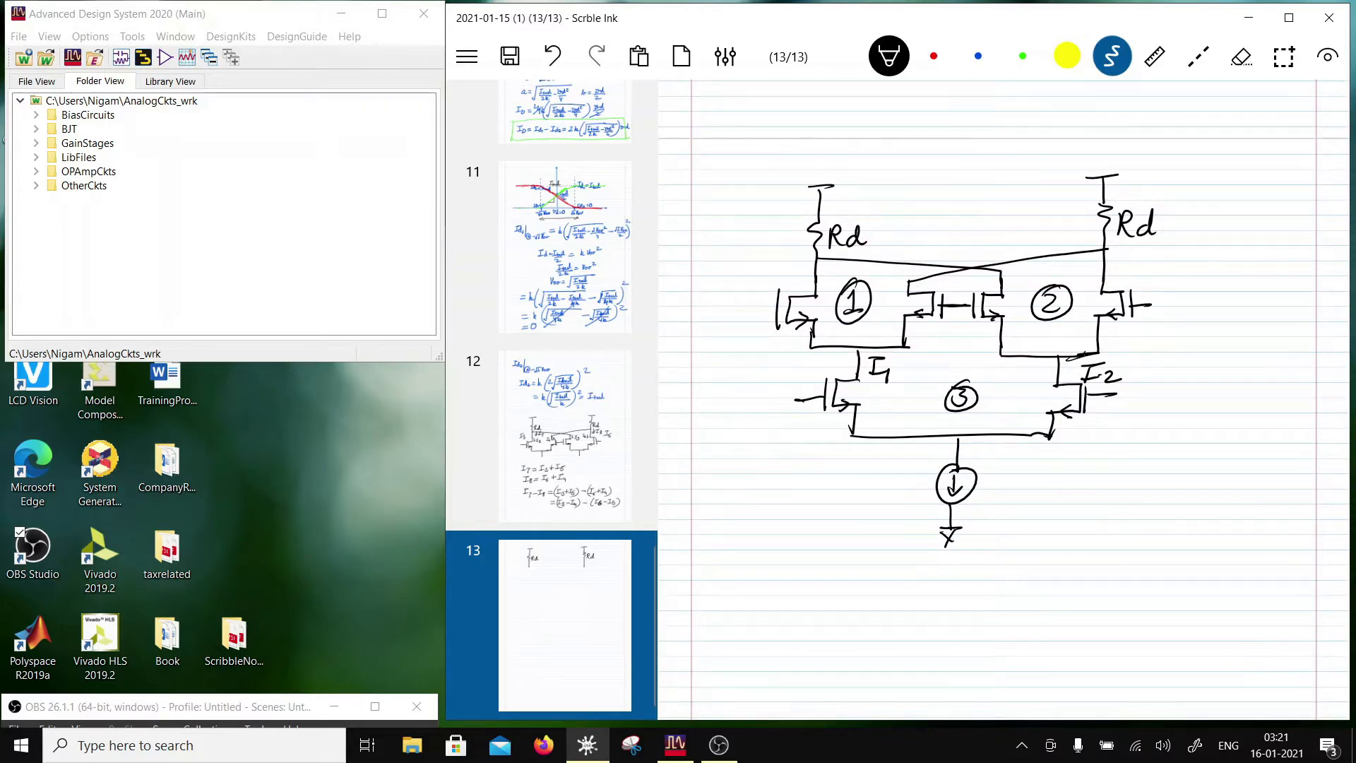
# Label the load currents I7 and I8 with downward arrows beside the two Rd resistors
pyautogui.scroll(2, 1003, 395)
pyautogui.moveTo(790, 305)
pyautogui.mouseDown()
pyautogui.moveTo(789, 337)
pyautogui.moveTo(796, 327)
pyautogui.moveTo(771, 334)
pyautogui.mouseUp()
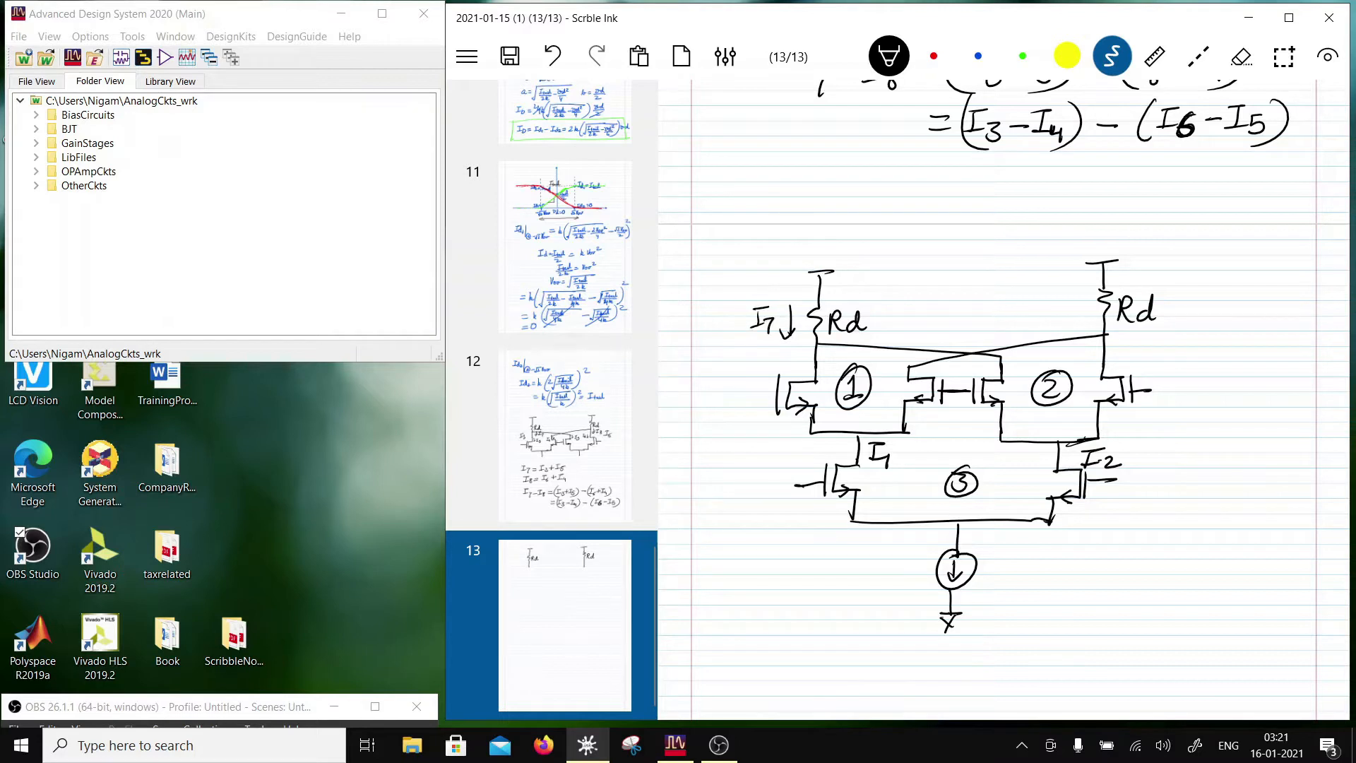
pyautogui.moveTo(1169, 286); pyautogui.dragTo(1167, 323)
pyautogui.moveTo(1158, 305); pyautogui.dragTo(1203, 292)
pyautogui.moveTo(1193, 297); pyautogui.dragTo(1200, 318)
pyautogui.moveTo(1209, 306); pyautogui.dragTo(1209, 324)
# Label the upper transistors' drain currents I3, I4, I5 and I6 with downward arrows
pyautogui.moveTo(797, 351); pyautogui.dragTo(798, 371)
pyautogui.moveTo(793, 363)
pyautogui.mouseDown()
pyautogui.moveTo(805, 363)
pyautogui.moveTo(773, 360)
pyautogui.mouseUp()
pyautogui.moveTo(771, 360); pyautogui.dragTo(772, 376)
pyautogui.moveTo(893, 359)
pyautogui.mouseDown()
pyautogui.moveTo(894, 379)
pyautogui.moveTo(877, 368)
pyautogui.moveTo(885, 380)
pyautogui.mouseUp()
pyautogui.moveTo(1014, 359)
pyautogui.mouseDown()
pyautogui.moveTo(1015, 379)
pyautogui.moveTo(1095, 361)
pyautogui.moveTo(1074, 364)
pyautogui.mouseUp()
pyautogui.scroll(-5, 1003, 389)
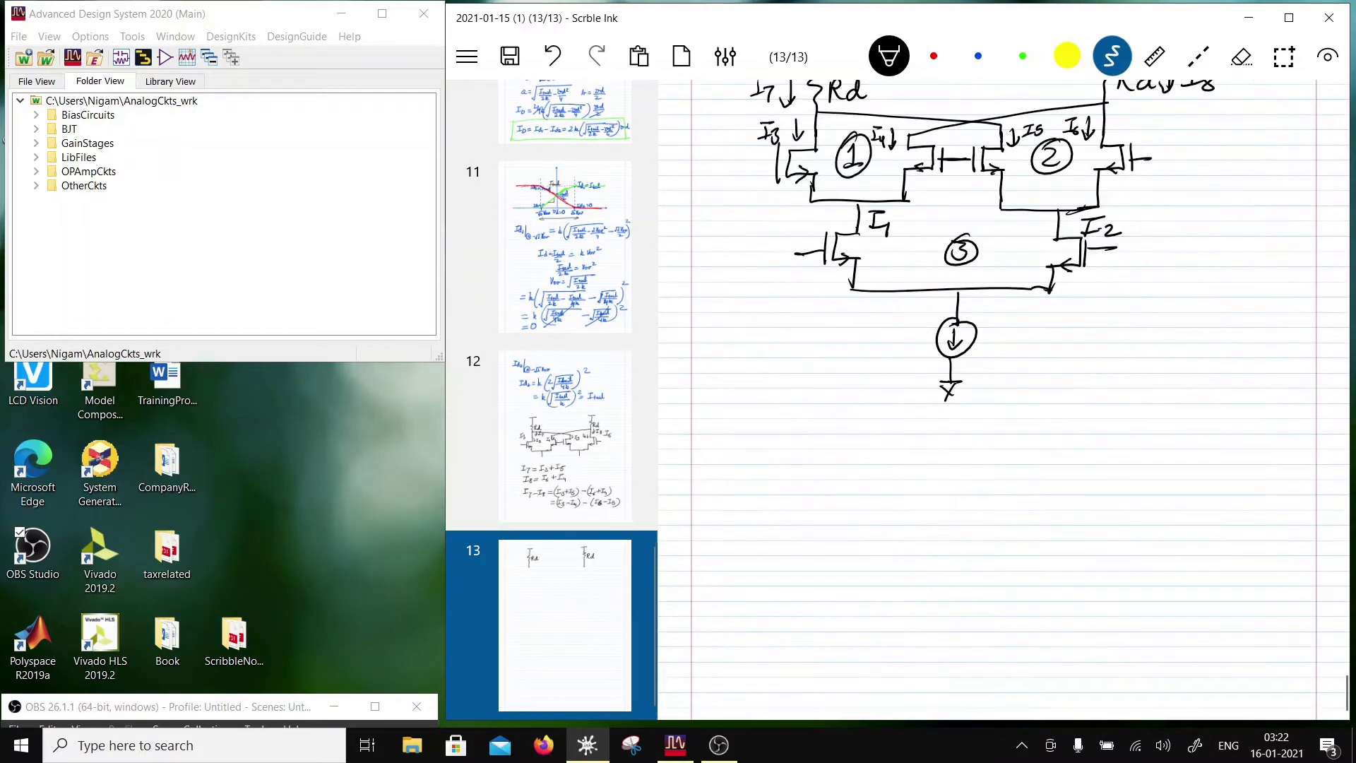
pyautogui.scroll(3, 1003, 389)
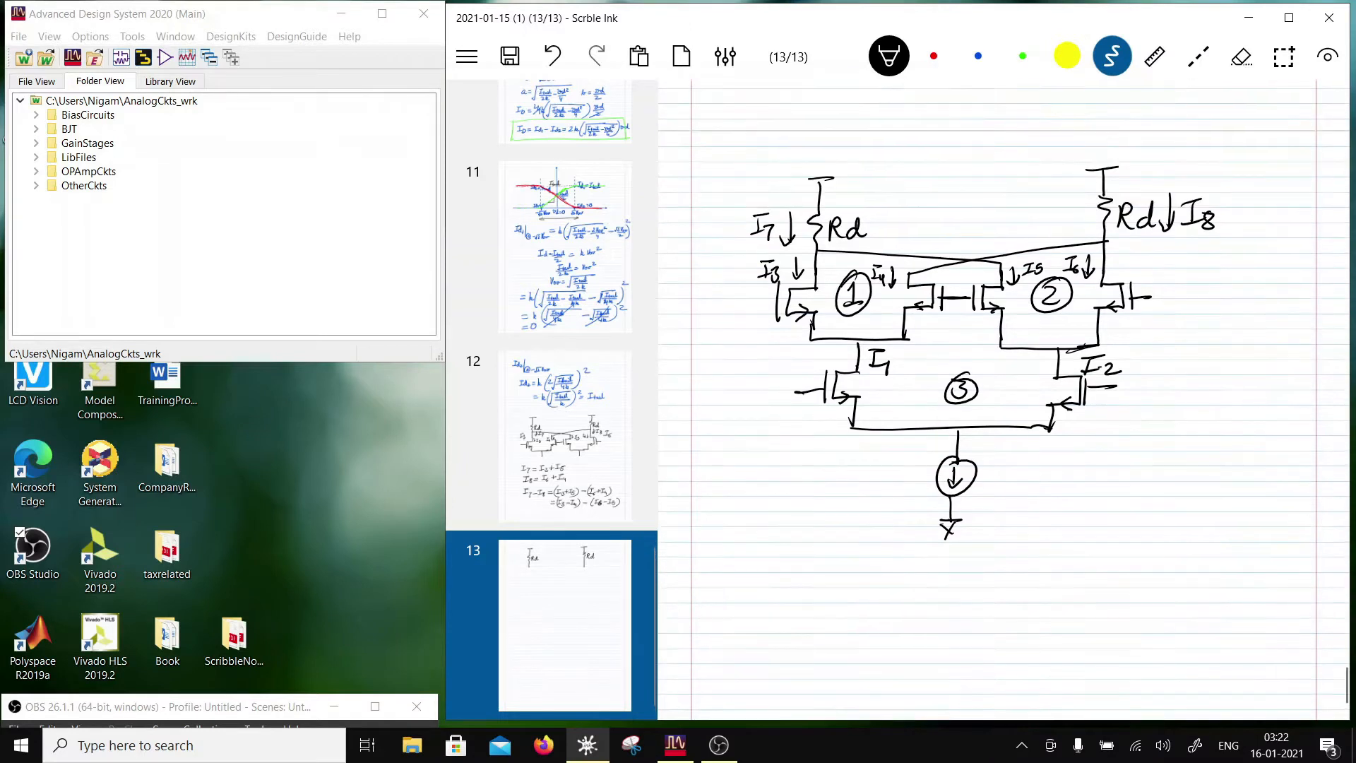
# Extend the outer gates, then wire in blue the outer gates to one input terminal and the inner gates to a second
pyautogui.moveTo(734, 305); pyautogui.dragTo(775, 301)
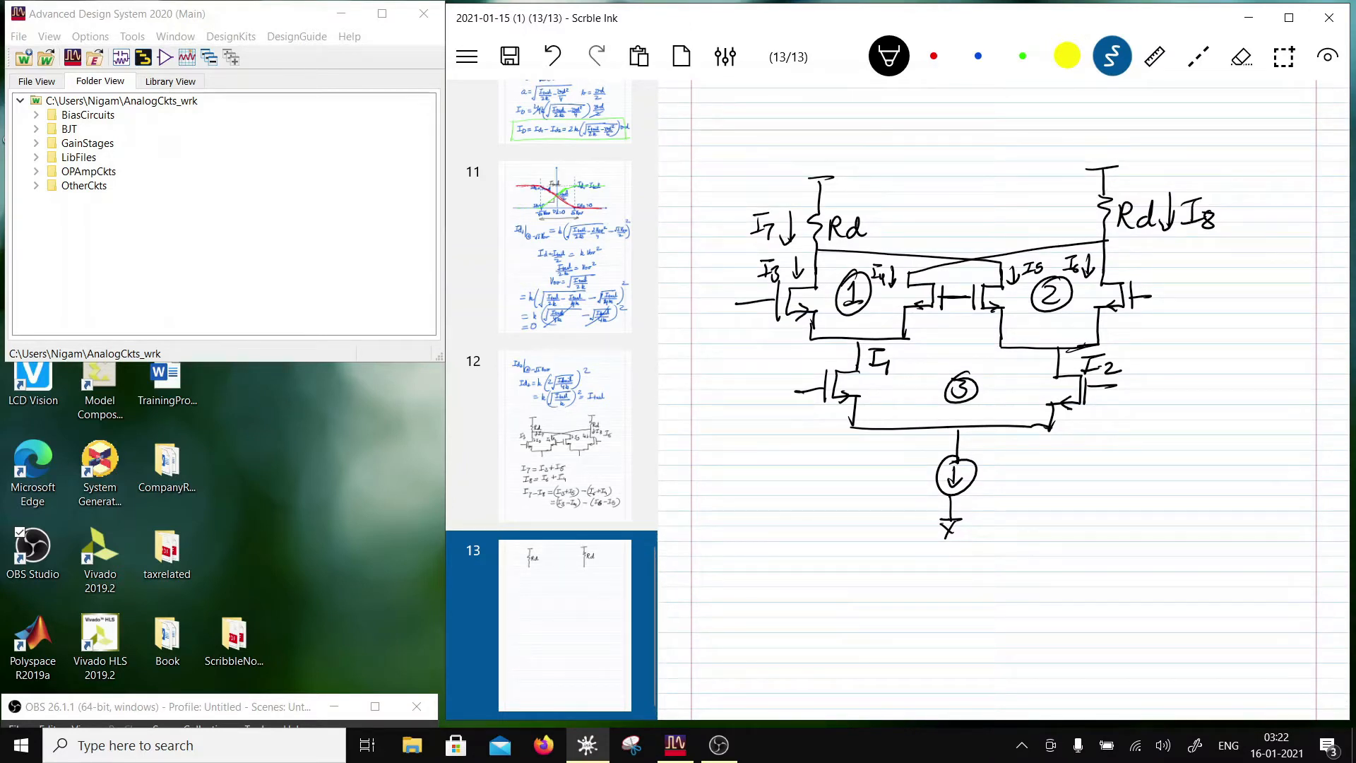
pyautogui.moveTo(1143, 300); pyautogui.dragTo(1144, 325)
pyautogui.click(977, 56)
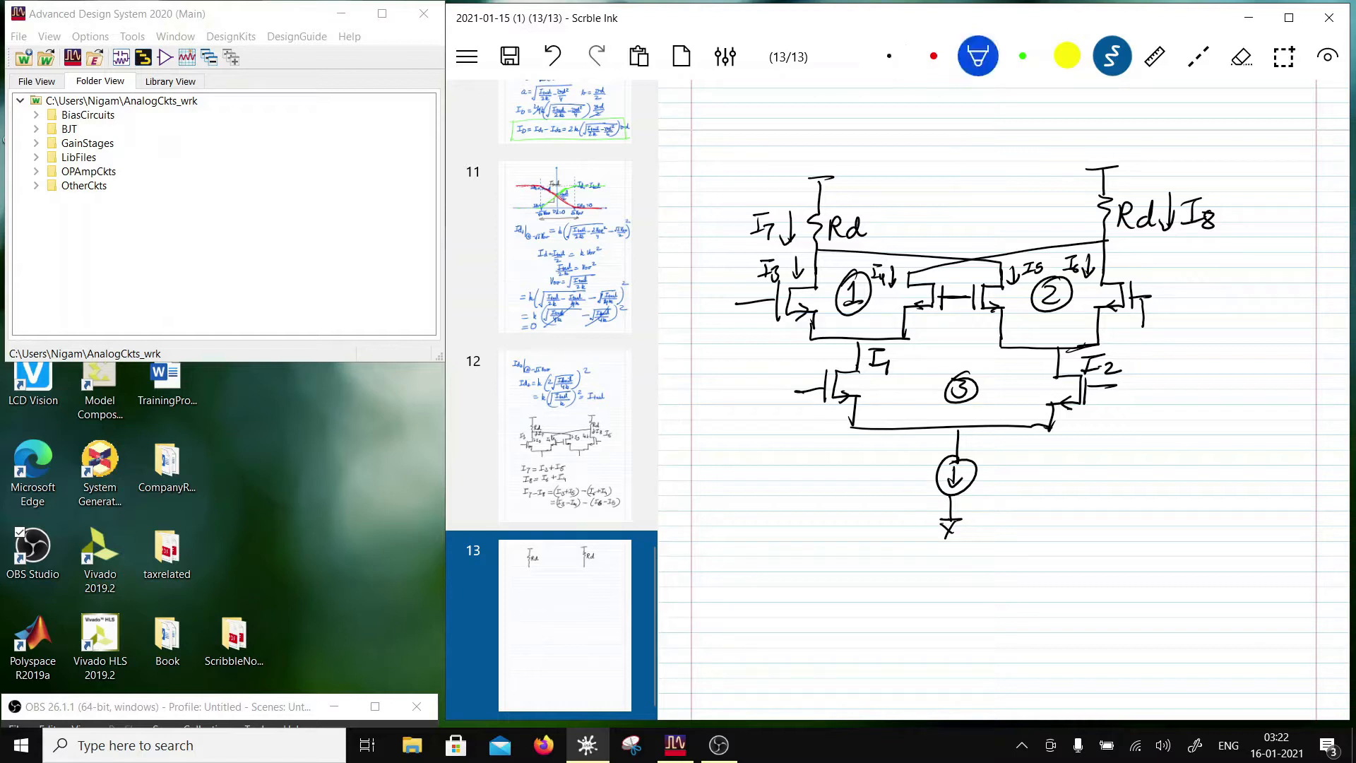
pyautogui.moveTo(749, 303)
pyautogui.mouseDown()
pyautogui.moveTo(761, 349)
pyautogui.moveTo(1134, 343)
pyautogui.moveTo(1138, 305)
pyautogui.mouseUp()
pyautogui.moveTo(748, 303); pyautogui.dragTo(721, 307)
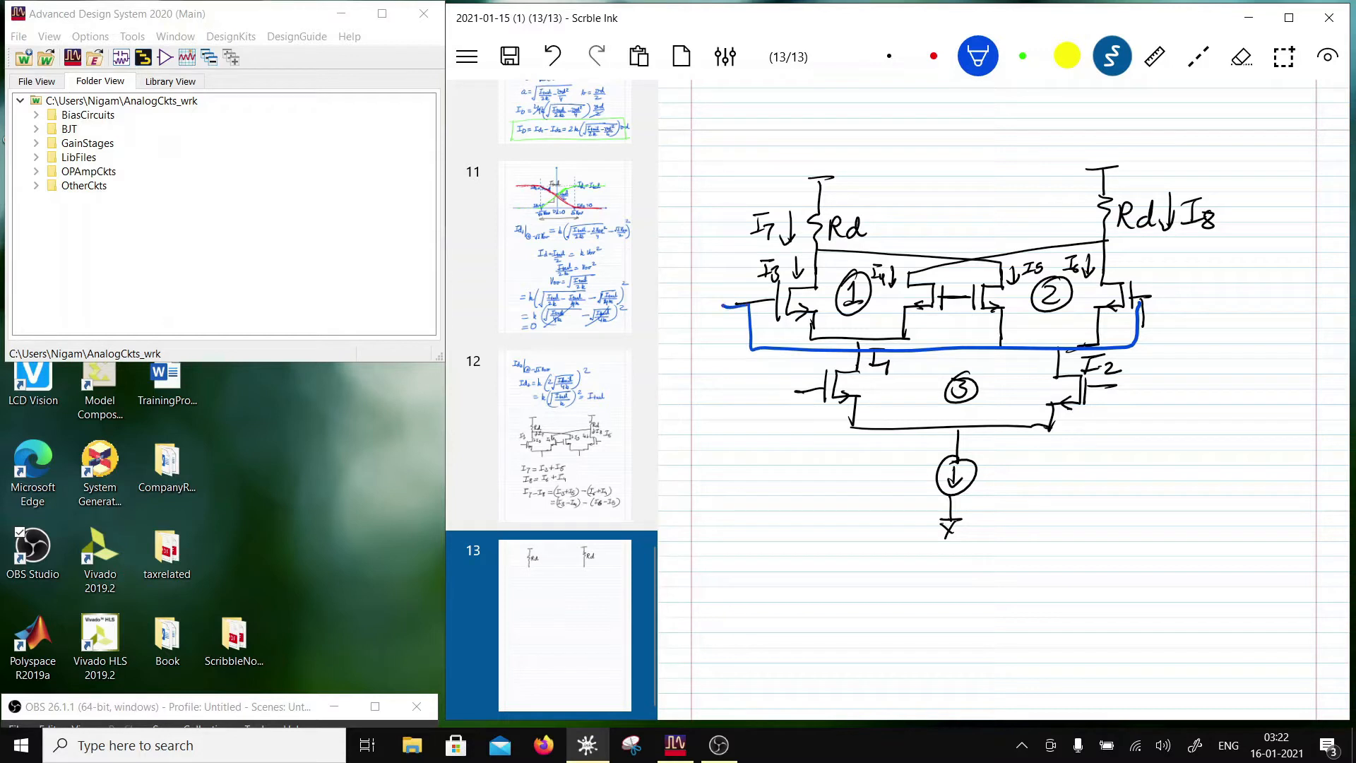
pyautogui.moveTo(955, 300)
pyautogui.mouseDown()
pyautogui.moveTo(957, 361)
pyautogui.moveTo(717, 376)
pyautogui.mouseUp()
pyautogui.click(720, 373)
pyautogui.click(721, 304)
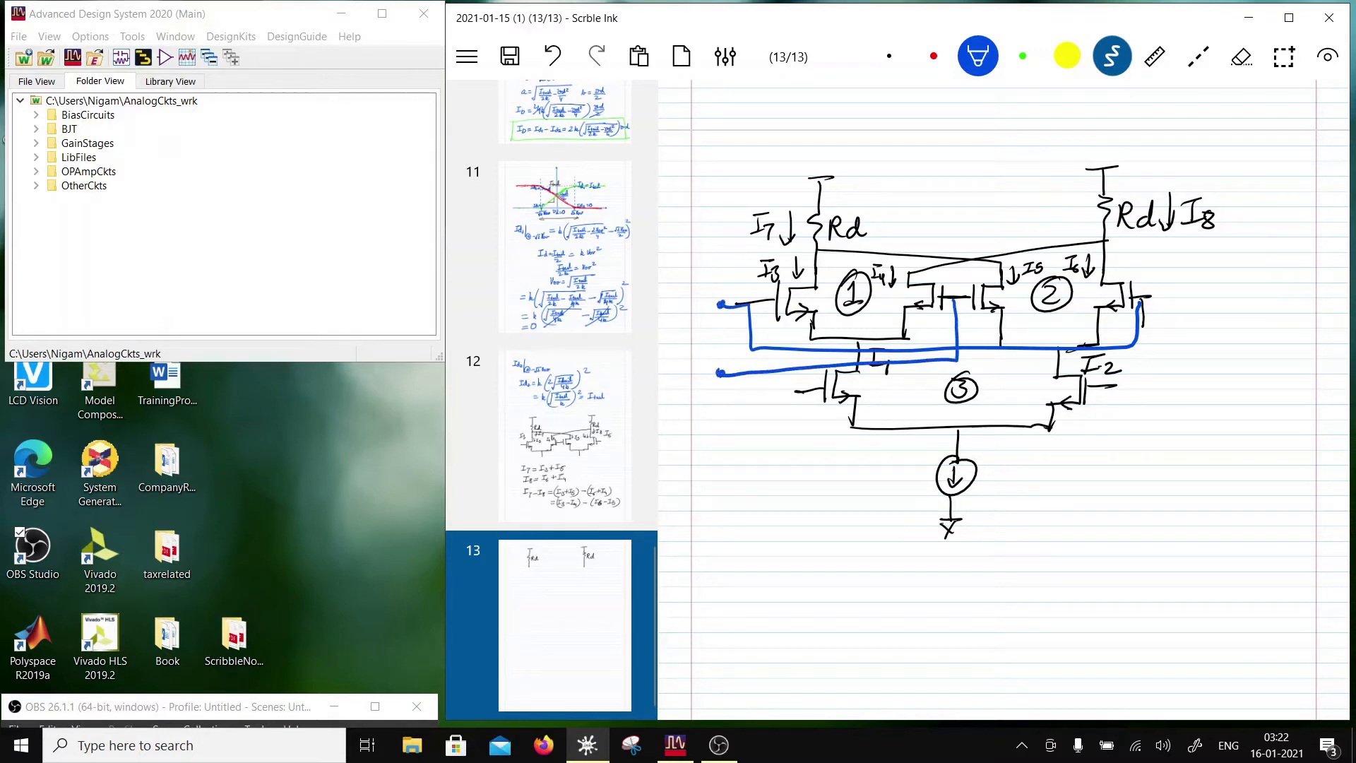
# Mark the upper input terminals + and − and label the voltage between them vy
pyautogui.moveTo(696, 283); pyautogui.dragTo(697, 302)
pyautogui.moveTo(686, 299); pyautogui.dragTo(704, 297)
pyautogui.moveTo(690, 380); pyautogui.dragTo(707, 374)
pyautogui.moveTo(699, 336)
pyautogui.mouseDown()
pyautogui.moveTo(706, 351)
pyautogui.moveTo(714, 335)
pyautogui.mouseUp()
pyautogui.moveTo(719, 342)
pyautogui.mouseDown()
pyautogui.moveTo(732, 341)
pyautogui.moveTo(723, 368)
pyautogui.mouseUp()
# Wire the lower pair's two gates in blue to a second set of input terminals
pyautogui.moveTo(804, 391); pyautogui.dragTo(736, 393)
pyautogui.click(738, 394)
pyautogui.moveTo(1116, 385)
pyautogui.mouseDown()
pyautogui.moveTo(1114, 442)
pyautogui.moveTo(735, 454)
pyautogui.mouseUp()
pyautogui.click(738, 454)
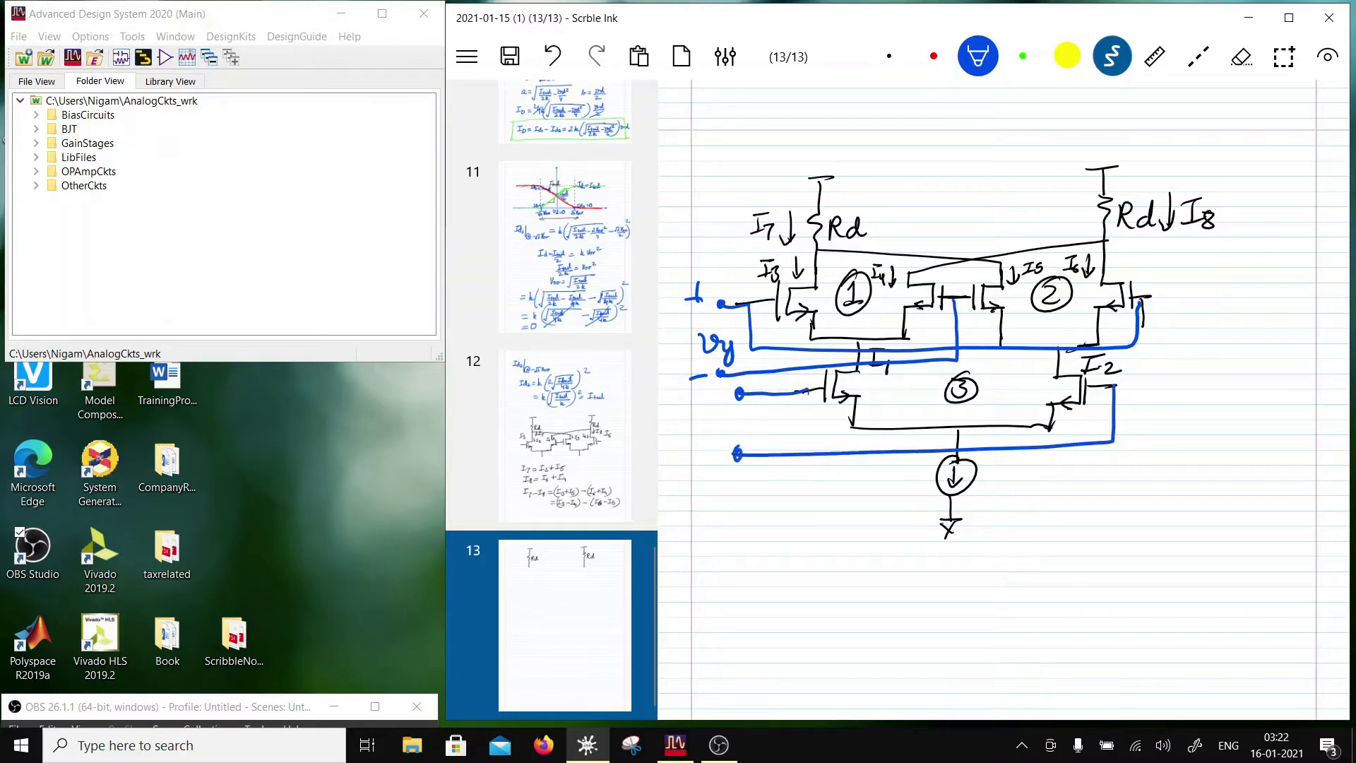
# Mark the lower pair's input terminals + and − and label the voltage between them vx
pyautogui.moveTo(705, 390); pyautogui.dragTo(706, 411)
pyautogui.moveTo(693, 402); pyautogui.dragTo(718, 399)
pyautogui.moveTo(692, 452); pyautogui.dragTo(709, 447)
pyautogui.moveTo(717, 412)
pyautogui.mouseDown()
pyautogui.moveTo(725, 430)
pyautogui.moveTo(741, 414)
pyautogui.mouseUp()
pyautogui.moveTo(745, 416)
pyautogui.mouseDown()
pyautogui.moveTo(755, 431)
pyautogui.moveTo(771, 413)
pyautogui.mouseUp()
pyautogui.scroll(-3, 1003, 396)
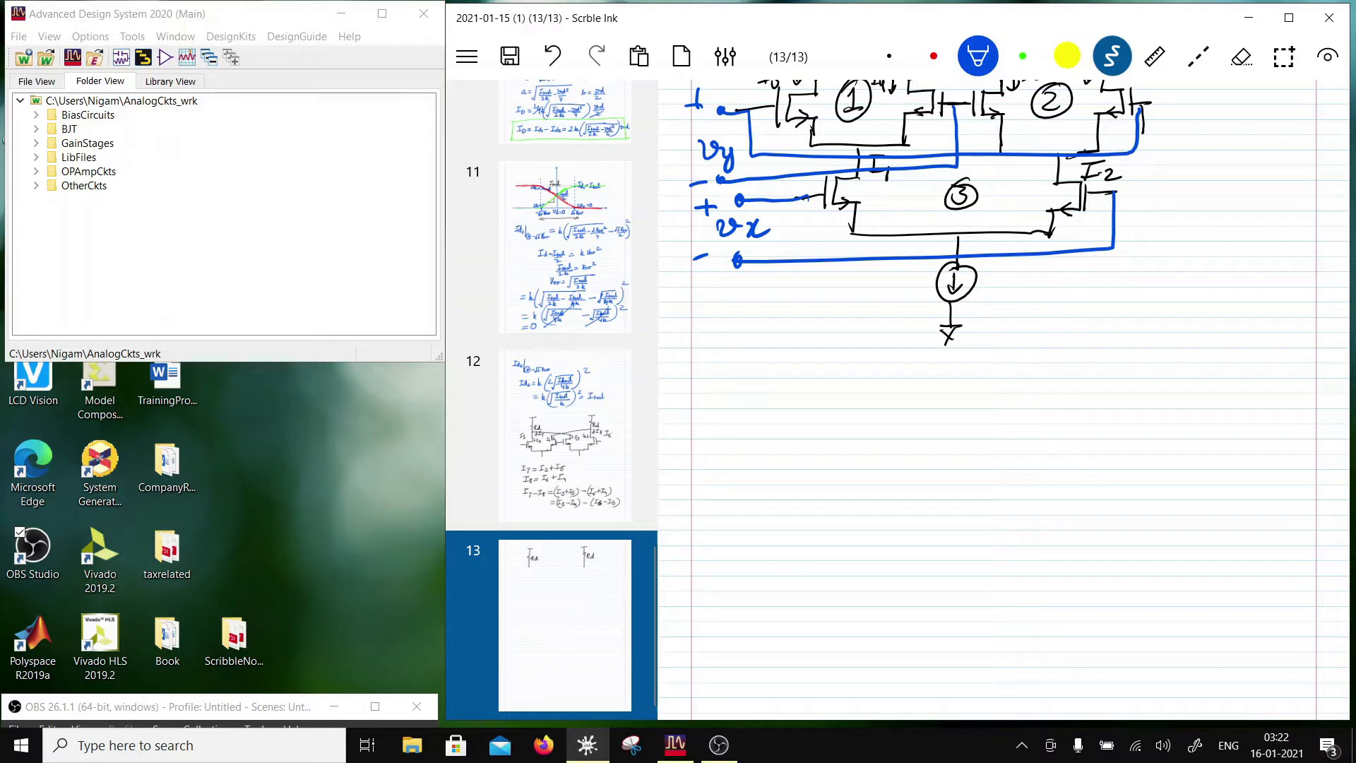
# Draw a blue separator line beneath the earlier I7 − I8 = (I3 − I4) − (I6 − I5) derivation
pyautogui.scroll(7, 1003, 396)
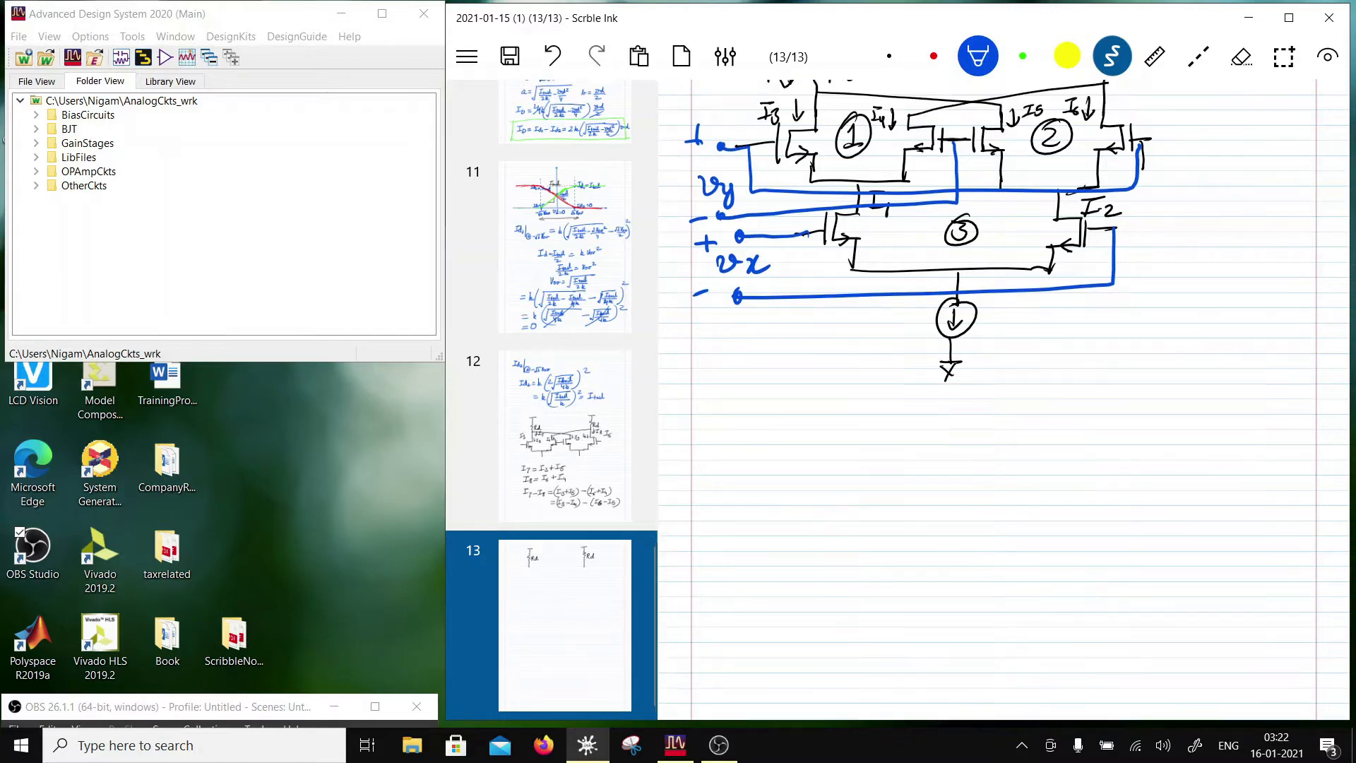
pyautogui.scroll(-2, 1003, 399)
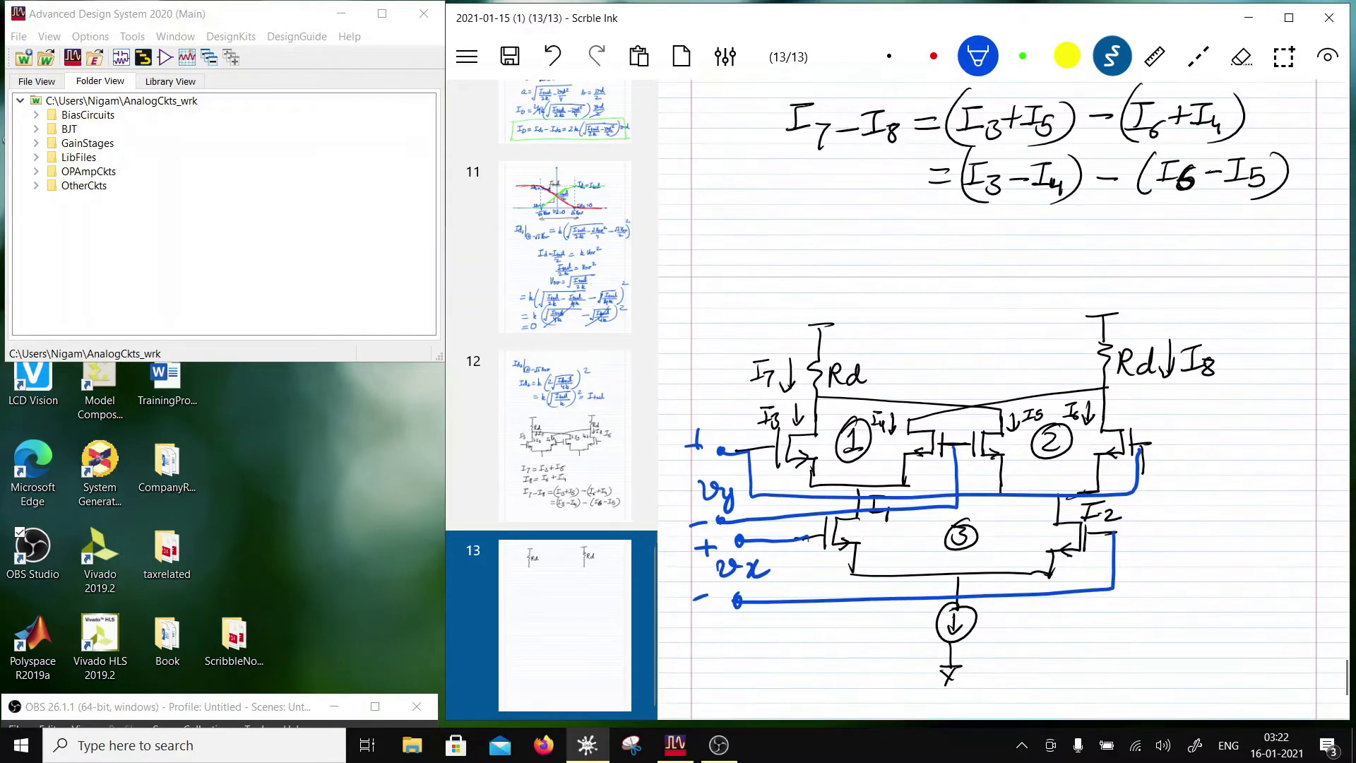
pyautogui.moveTo(784, 223); pyautogui.dragTo(1297, 224)
pyautogui.scroll(-4, 1003, 396)
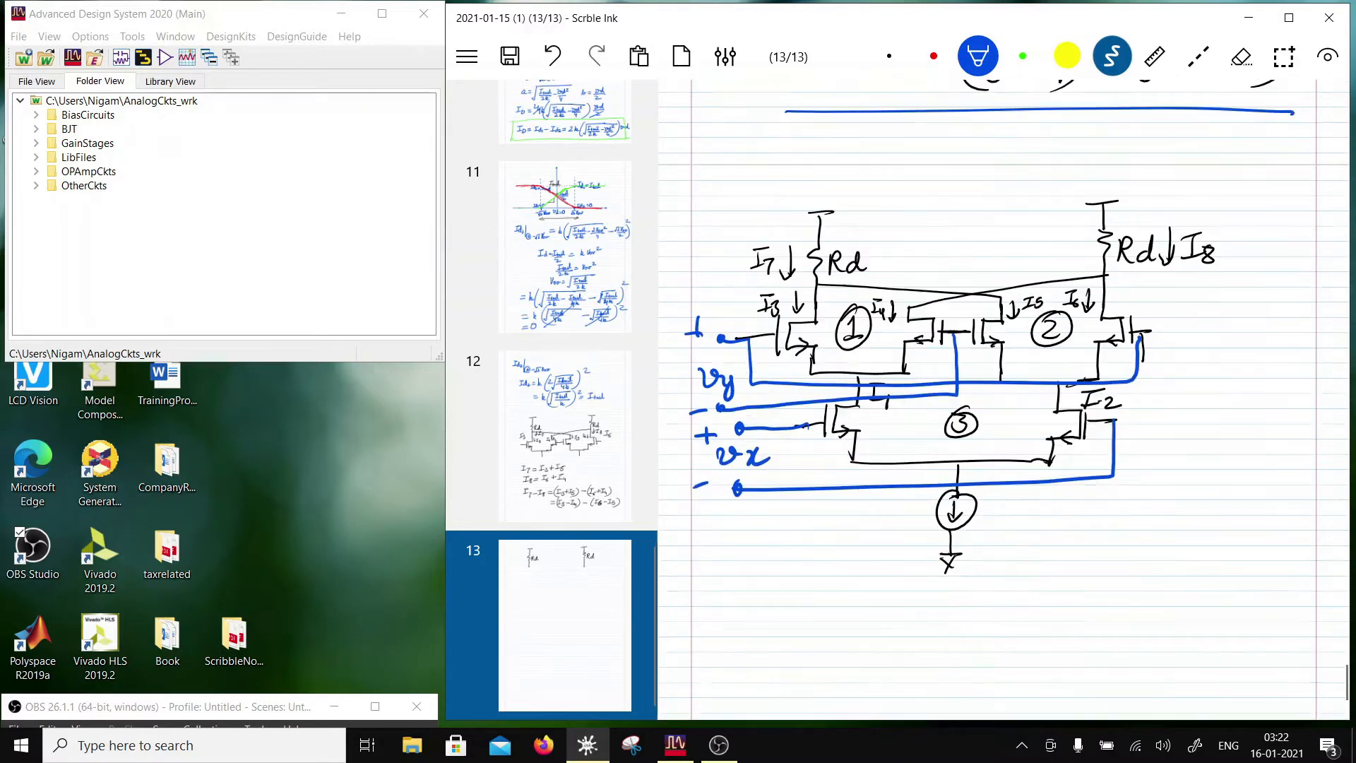
# Write I7 − I8 = (I3 − I5) in blue below the full mixer circuit
pyautogui.moveTo(749, 456)
pyautogui.mouseDown()
pyautogui.moveTo(766, 452)
pyautogui.moveTo(741, 476)
pyautogui.mouseUp()
pyautogui.moveTo(764, 466)
pyautogui.mouseDown()
pyautogui.moveTo(779, 464)
pyautogui.moveTo(766, 486)
pyautogui.mouseUp()
pyautogui.moveTo(783, 470); pyautogui.dragTo(830, 452)
pyautogui.moveTo(819, 456)
pyautogui.mouseDown()
pyautogui.moveTo(811, 475)
pyautogui.moveTo(833, 483)
pyautogui.moveTo(870, 464)
pyautogui.mouseUp()
pyautogui.moveTo(851, 475); pyautogui.dragTo(899, 478)
pyautogui.moveTo(915, 458); pyautogui.dragTo(935, 455)
pyautogui.moveTo(926, 456)
pyautogui.mouseDown()
pyautogui.moveTo(918, 476)
pyautogui.moveTo(943, 480)
pyautogui.mouseUp()
pyautogui.moveTo(957, 464)
pyautogui.mouseDown()
pyautogui.moveTo(1006, 448)
pyautogui.moveTo(988, 472)
pyautogui.moveTo(1011, 466)
pyautogui.moveTo(1008, 480)
pyautogui.mouseUp()
pyautogui.moveTo(1030, 439); pyautogui.dragTo(1028, 485)
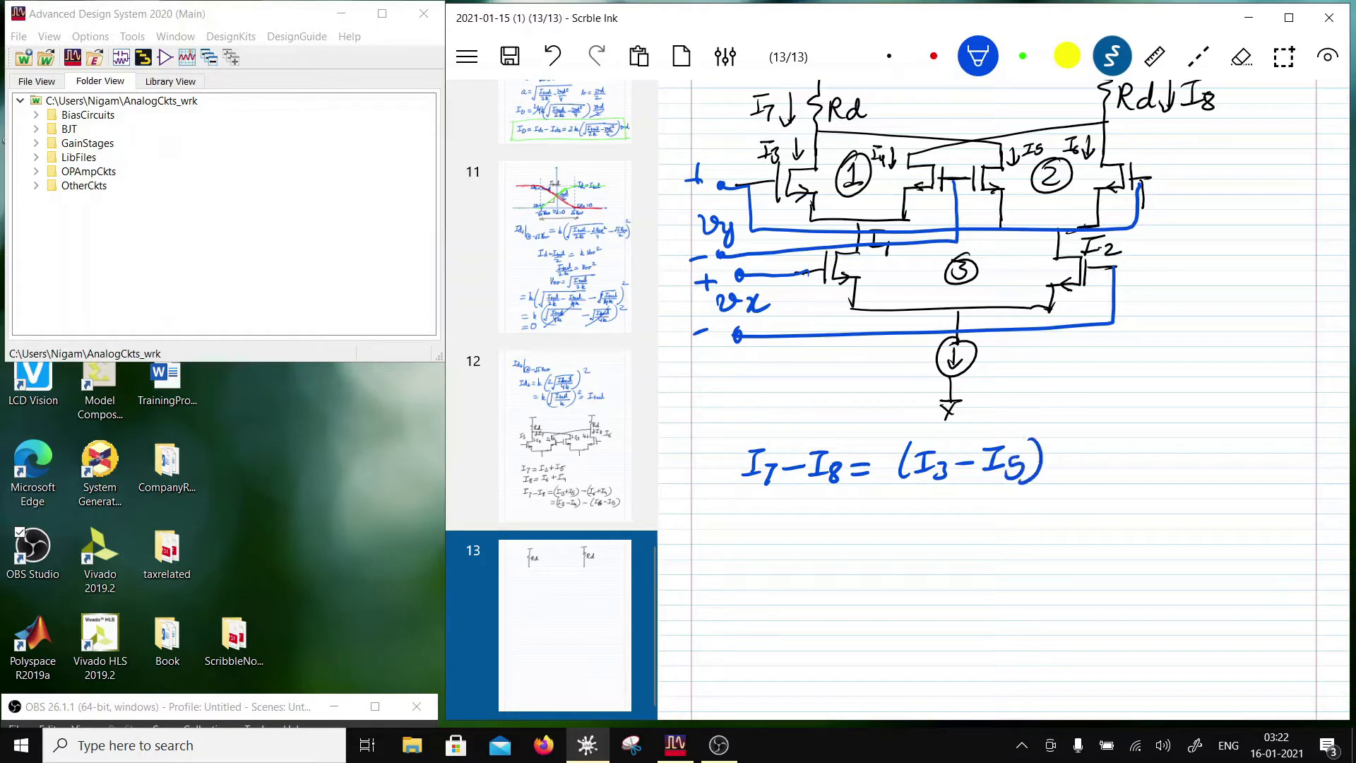
# Check the bracket against the earlier derivation, erase its wrong second subscript and rewrite the bracket as (I3 − I4)
pyautogui.scroll(4, 1003, 399)
pyautogui.scroll(-5, 1003, 399)
pyautogui.scroll(5, 1002, 399)
pyautogui.scroll(2, 1003, 399)
pyautogui.scroll(-5, 1003, 399)
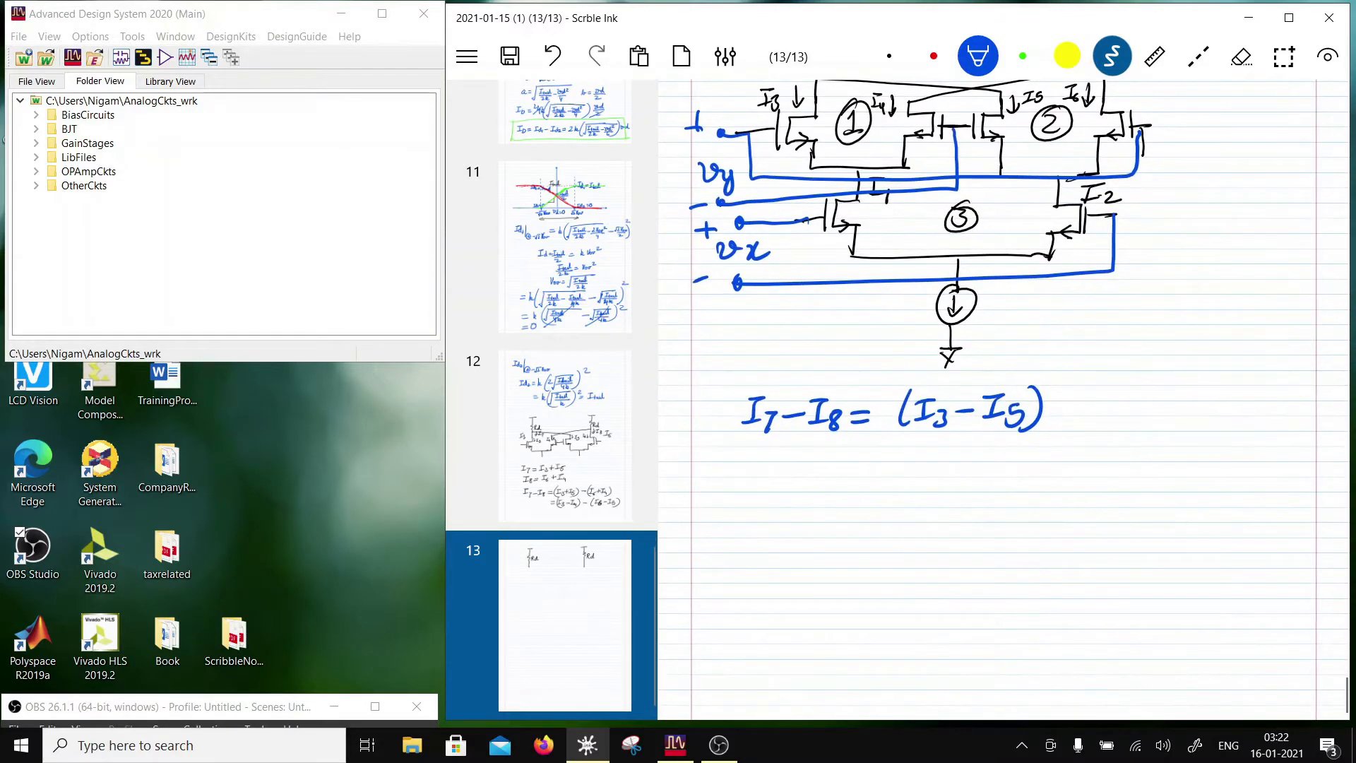
pyautogui.click(1241, 57)
pyautogui.moveTo(1038, 414)
pyautogui.mouseDown()
pyautogui.moveTo(1017, 415)
pyautogui.moveTo(1002, 394)
pyautogui.mouseUp()
pyautogui.click(1113, 57)
pyautogui.click(977, 56)
pyautogui.moveTo(996, 395)
pyautogui.mouseDown()
pyautogui.moveTo(987, 418)
pyautogui.moveTo(1004, 416)
pyautogui.mouseUp()
pyautogui.moveTo(1002, 407); pyautogui.dragTo(1014, 428)
# Complete the equation with − (I6 − I5) and underline the I3 − I4 term
pyautogui.moveTo(1025, 386)
pyautogui.mouseDown()
pyautogui.moveTo(1017, 434)
pyautogui.moveTo(1071, 406)
pyautogui.moveTo(1092, 432)
pyautogui.moveTo(1136, 393)
pyautogui.mouseUp()
pyautogui.moveTo(1126, 395)
pyautogui.mouseDown()
pyautogui.moveTo(1123, 420)
pyautogui.moveTo(1185, 404)
pyautogui.mouseUp()
pyautogui.moveTo(1187, 394)
pyautogui.mouseDown()
pyautogui.moveTo(1209, 389)
pyautogui.moveTo(1200, 419)
pyautogui.mouseUp()
pyautogui.moveTo(1184, 419)
pyautogui.mouseDown()
pyautogui.moveTo(1210, 416)
pyautogui.moveTo(1205, 428)
pyautogui.mouseUp()
pyautogui.moveTo(1212, 401)
pyautogui.mouseDown()
pyautogui.moveTo(1225, 399)
pyautogui.moveTo(1232, 432)
pyautogui.mouseUp()
pyautogui.scroll(2, 1003, 396)
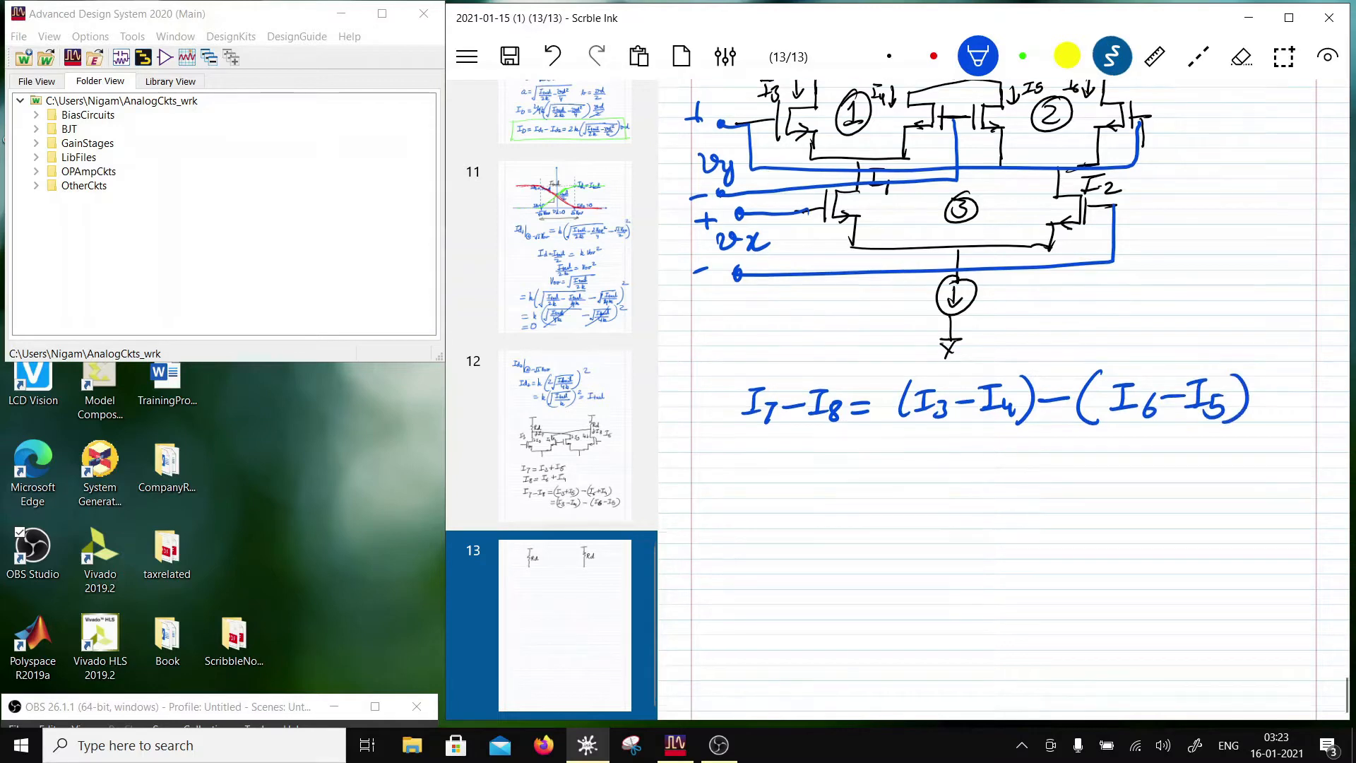
pyautogui.moveTo(920, 508); pyautogui.dragTo(1042, 510)
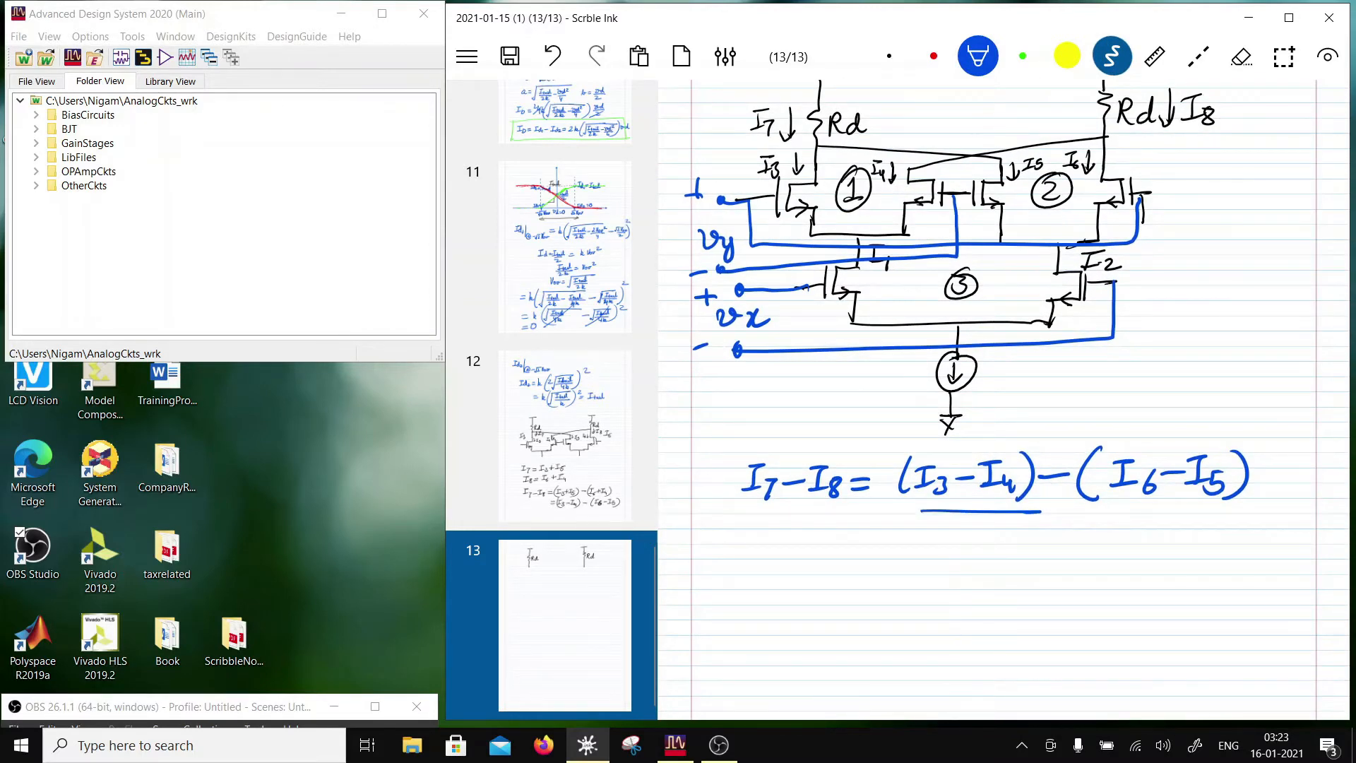
# Review the boxed ID = Id1 − Id2 formula and the Id1/Id2 graph, then return to the mixer circuit
pyautogui.scroll(15, 1003, 399)
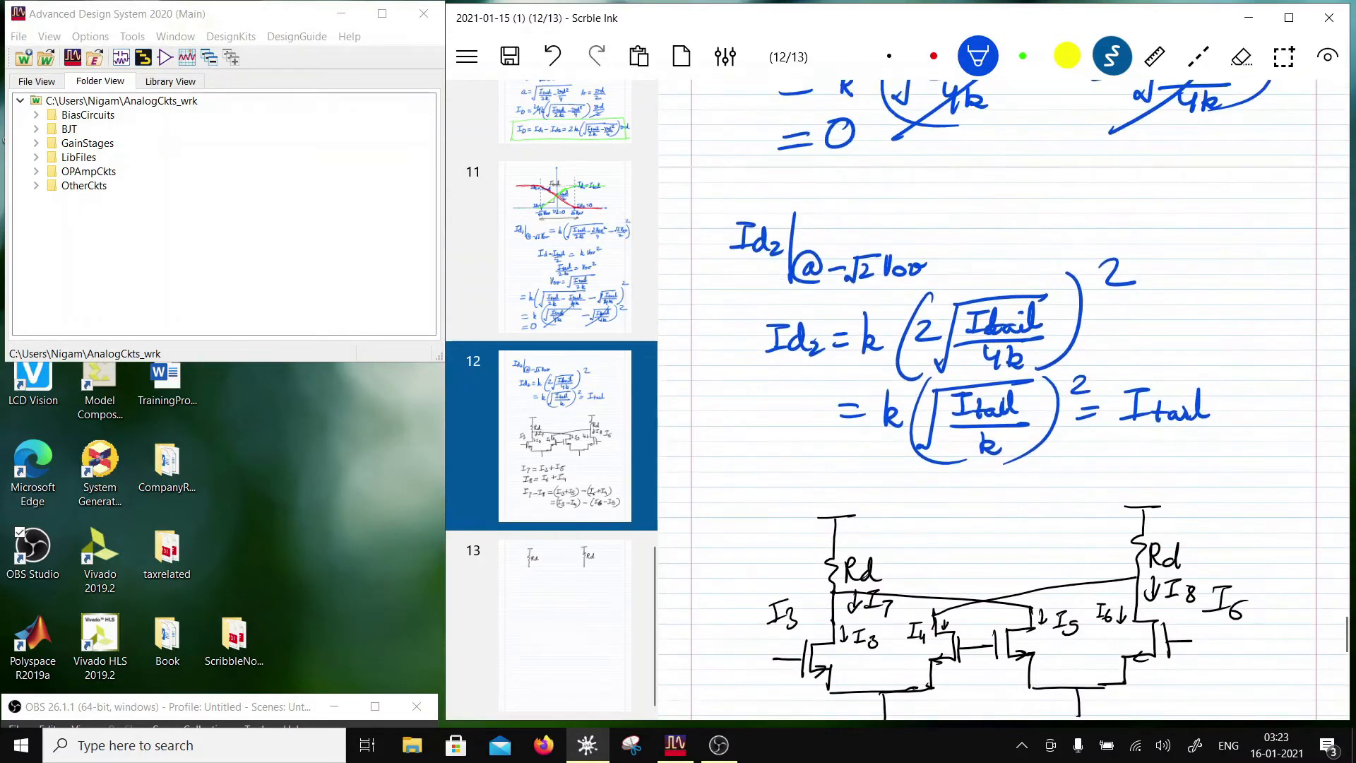
pyautogui.scroll(5, 1002, 400)
pyautogui.scroll(7, 1003, 399)
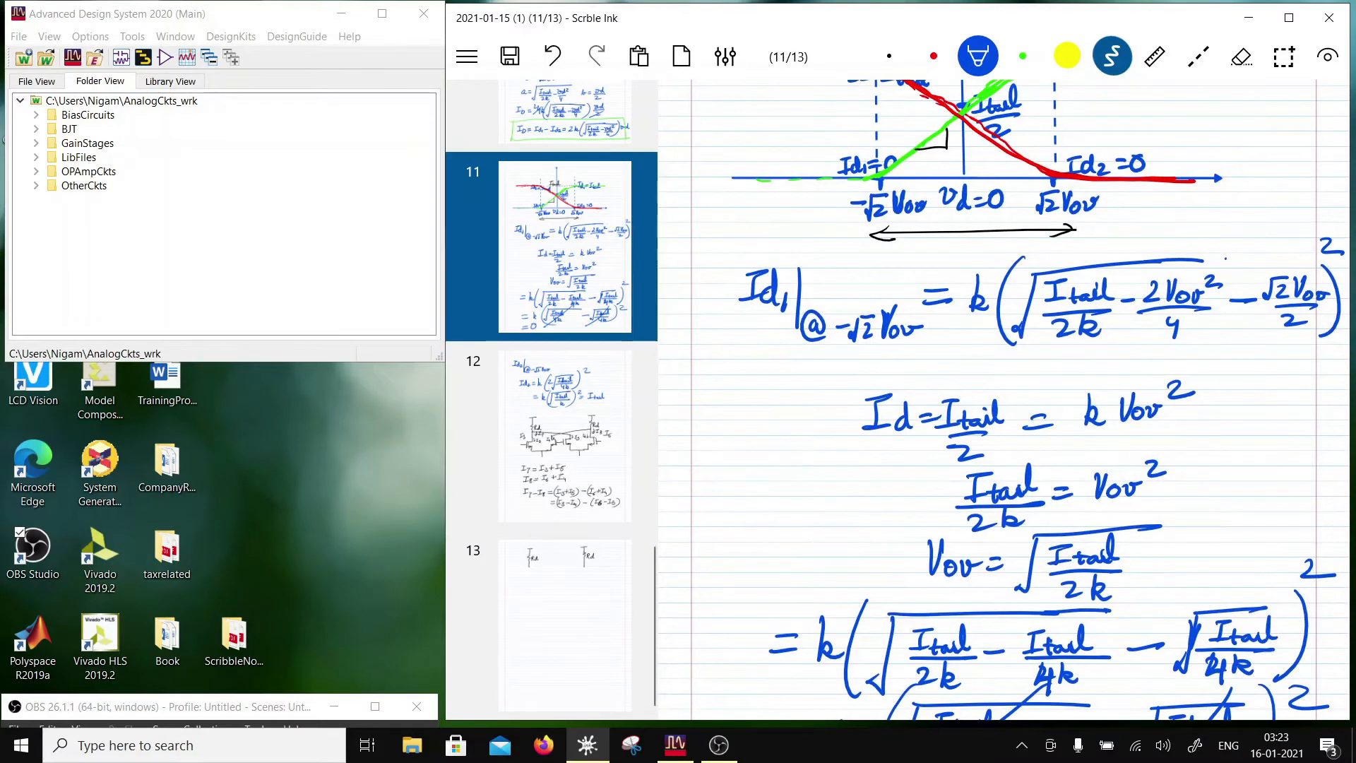
pyautogui.scroll(8, 1003, 399)
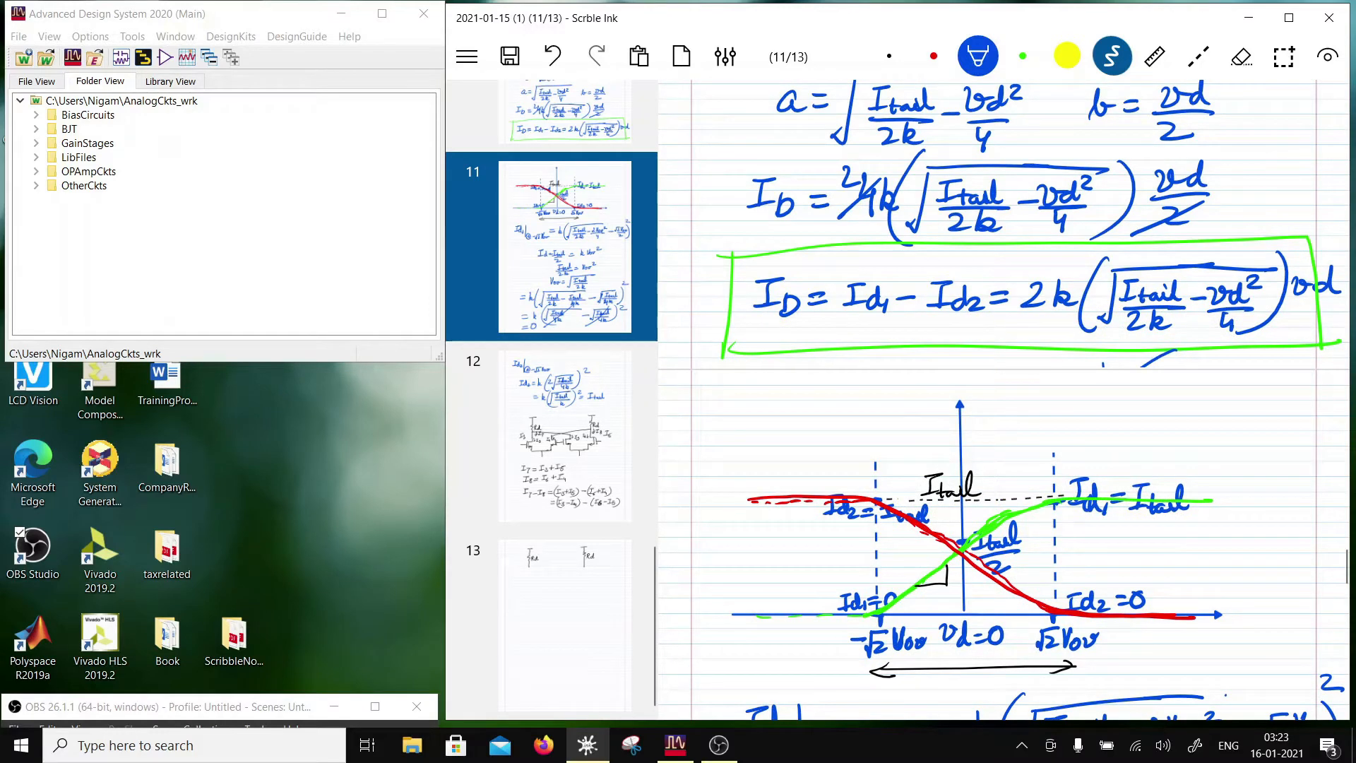
pyautogui.scroll(-1, 1003, 399)
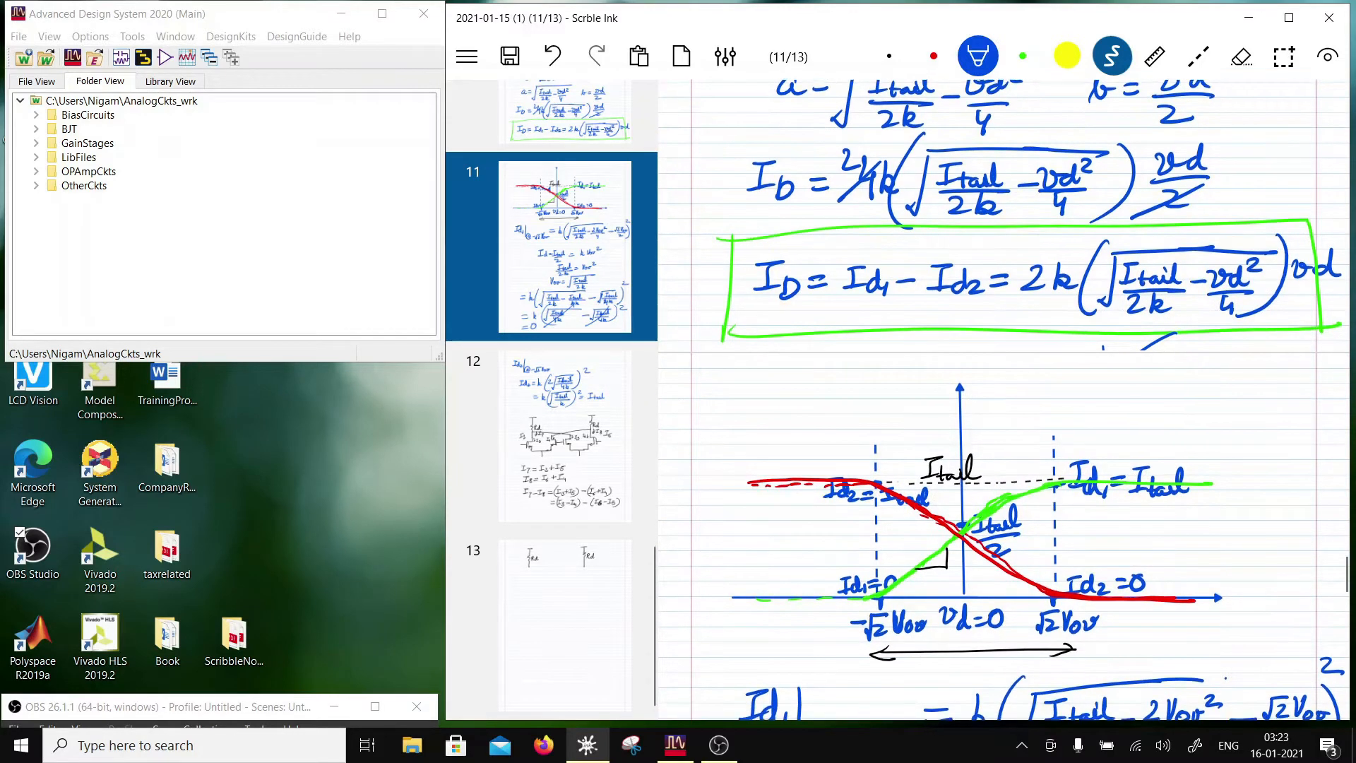
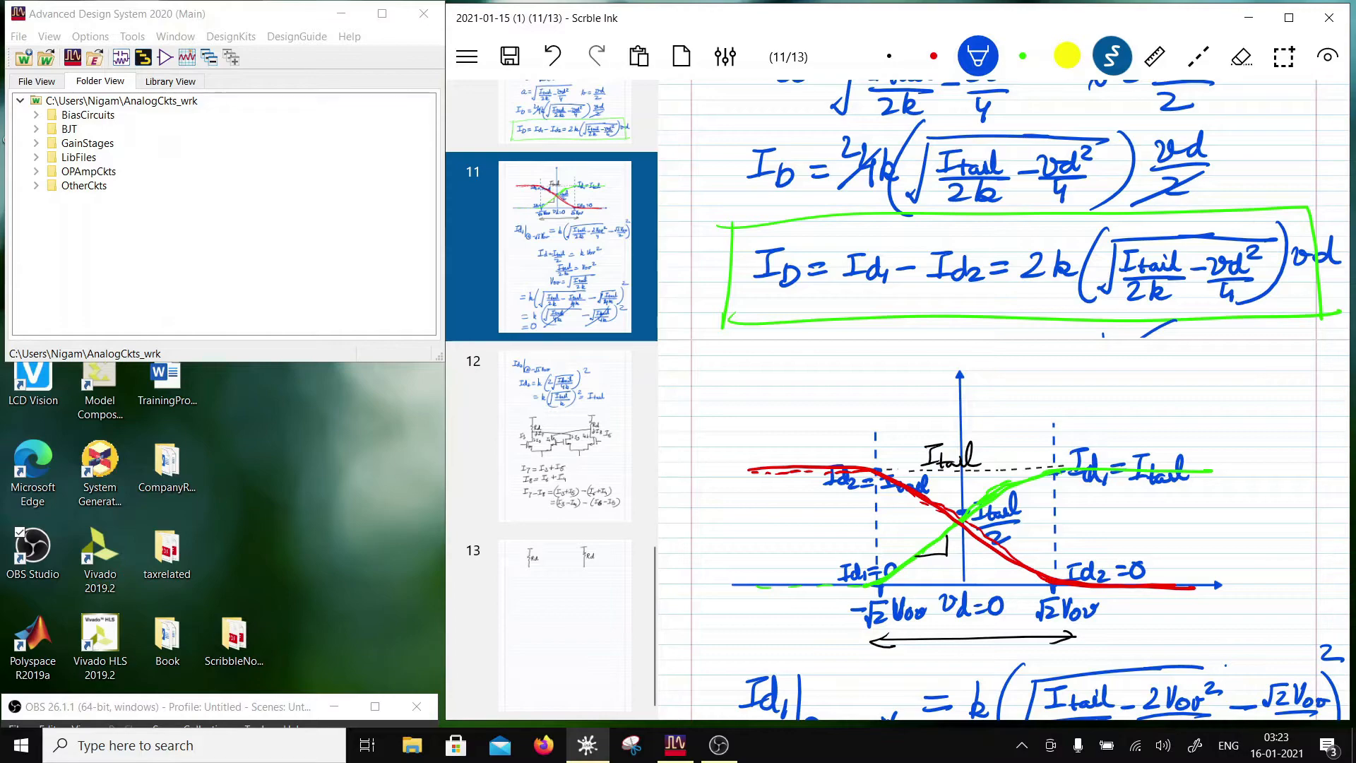
pyautogui.scroll(-20, 1003, 399)
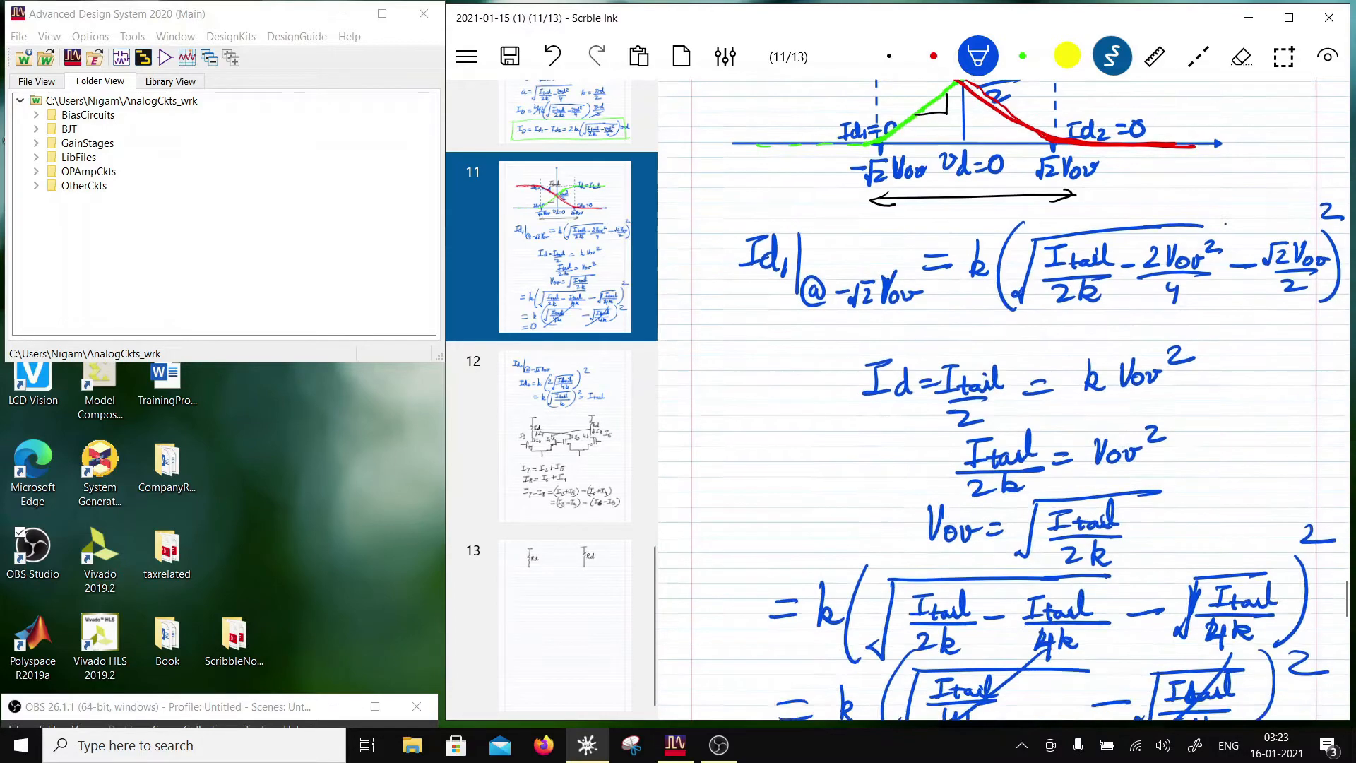
pyautogui.scroll(-10, 1003, 399)
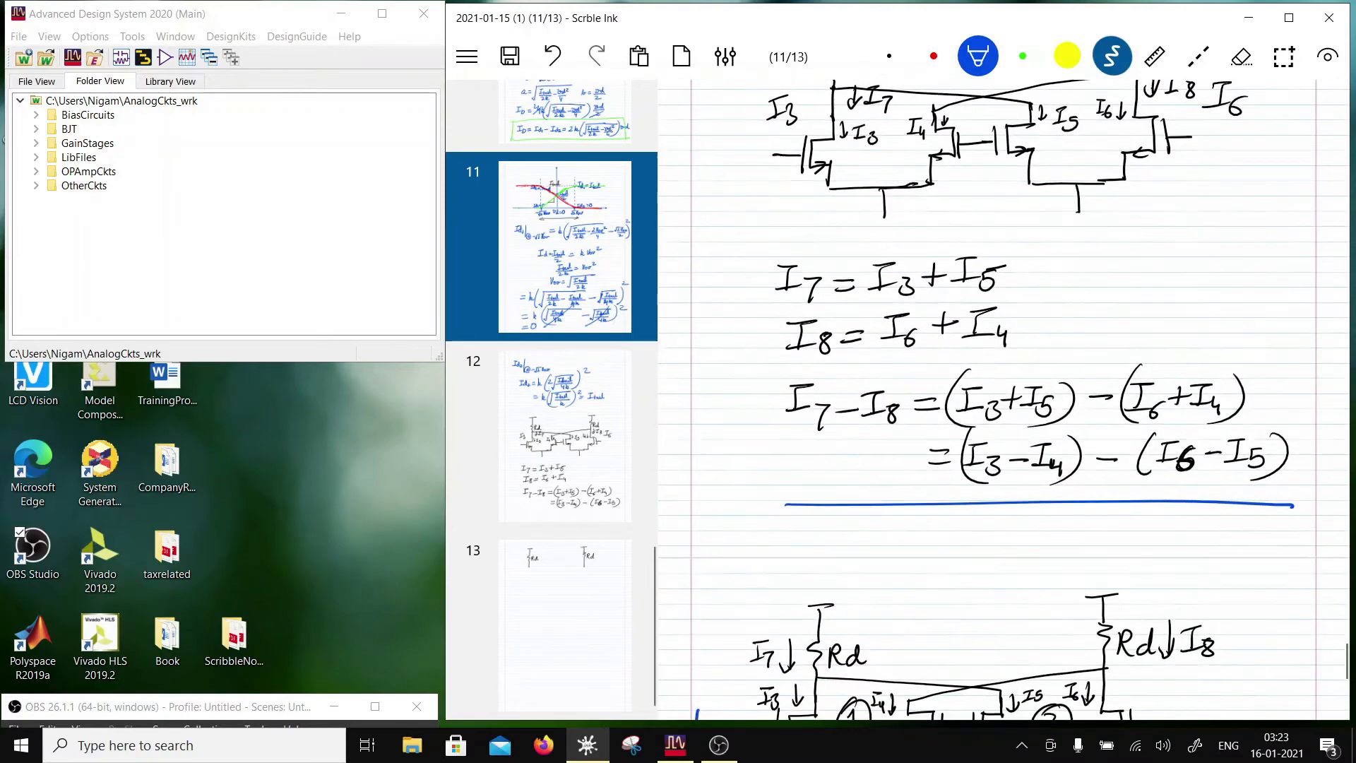
pyautogui.scroll(-3, 1003, 399)
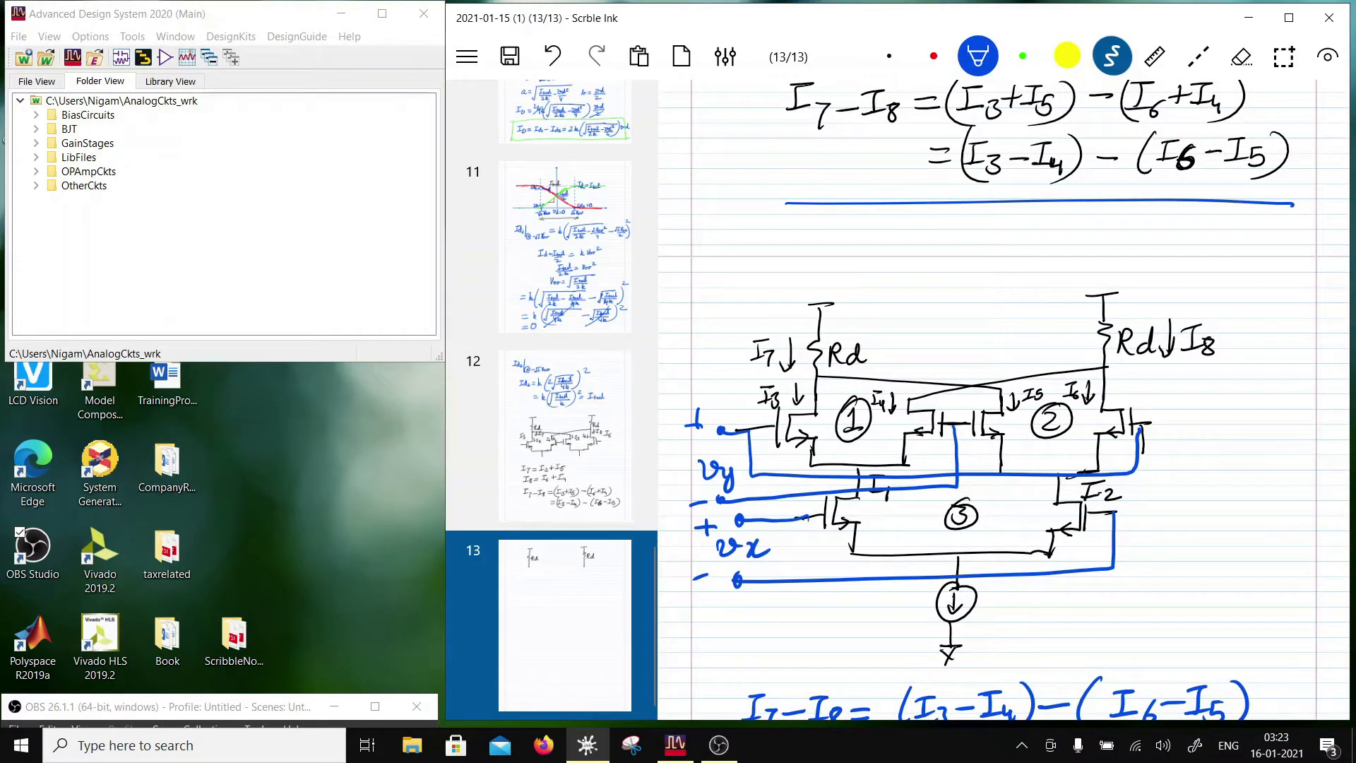
# Add tick marks beside the three transistor pairs and write k at the circuit's outer edge
pyautogui.moveTo(1165, 402); pyautogui.dragTo(1217, 379)
pyautogui.moveTo(874, 436); pyautogui.dragTo(916, 415)
pyautogui.moveTo(1000, 511); pyautogui.dragTo(1055, 488)
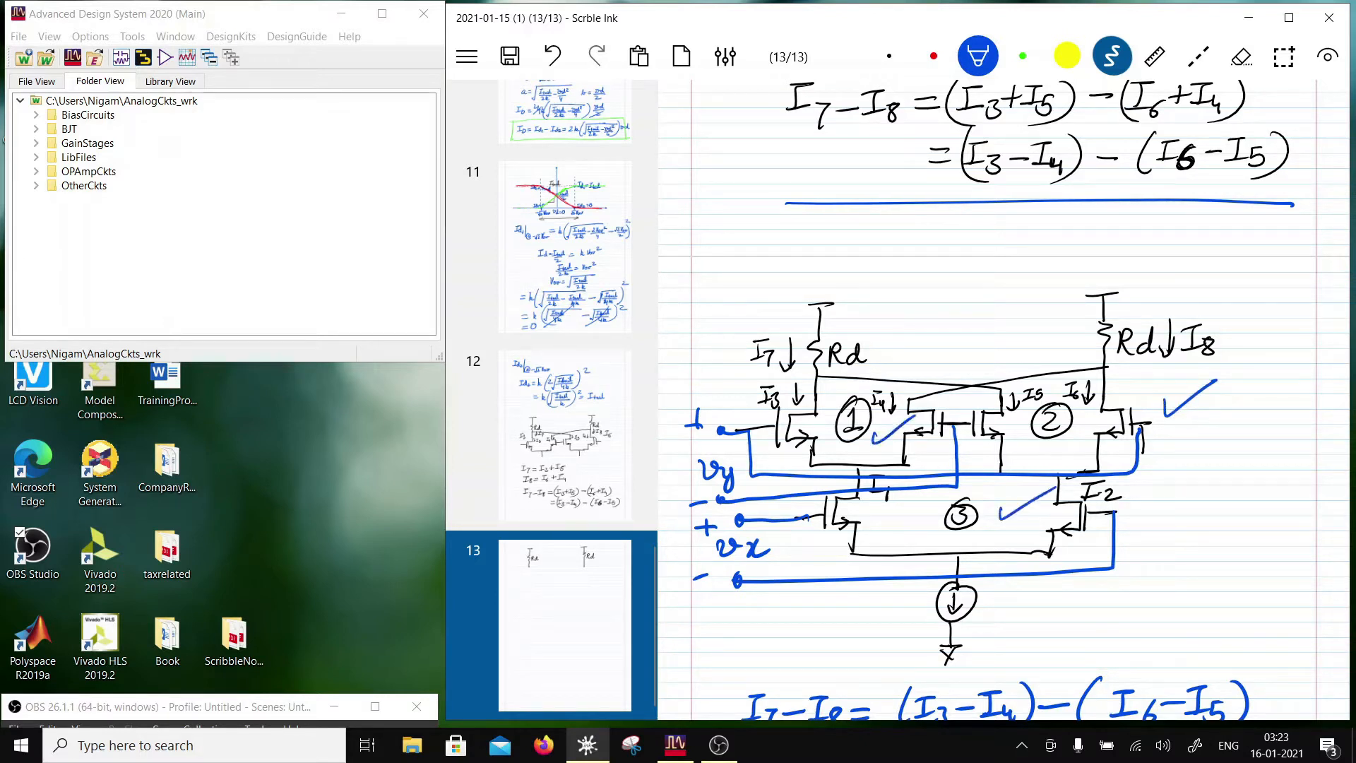
pyautogui.moveTo(1223, 416); pyautogui.dragTo(1236, 441)
pyautogui.moveTo(1217, 503)
pyautogui.mouseDown()
pyautogui.moveTo(1219, 537)
pyautogui.moveTo(1236, 535)
pyautogui.mouseUp()
# Begin a substituted line under the I7 − I8 equation with = 2k(√ and an I under the root
pyautogui.scroll(-5, 1003, 399)
pyautogui.moveTo(922, 364); pyautogui.dragTo(1040, 362)
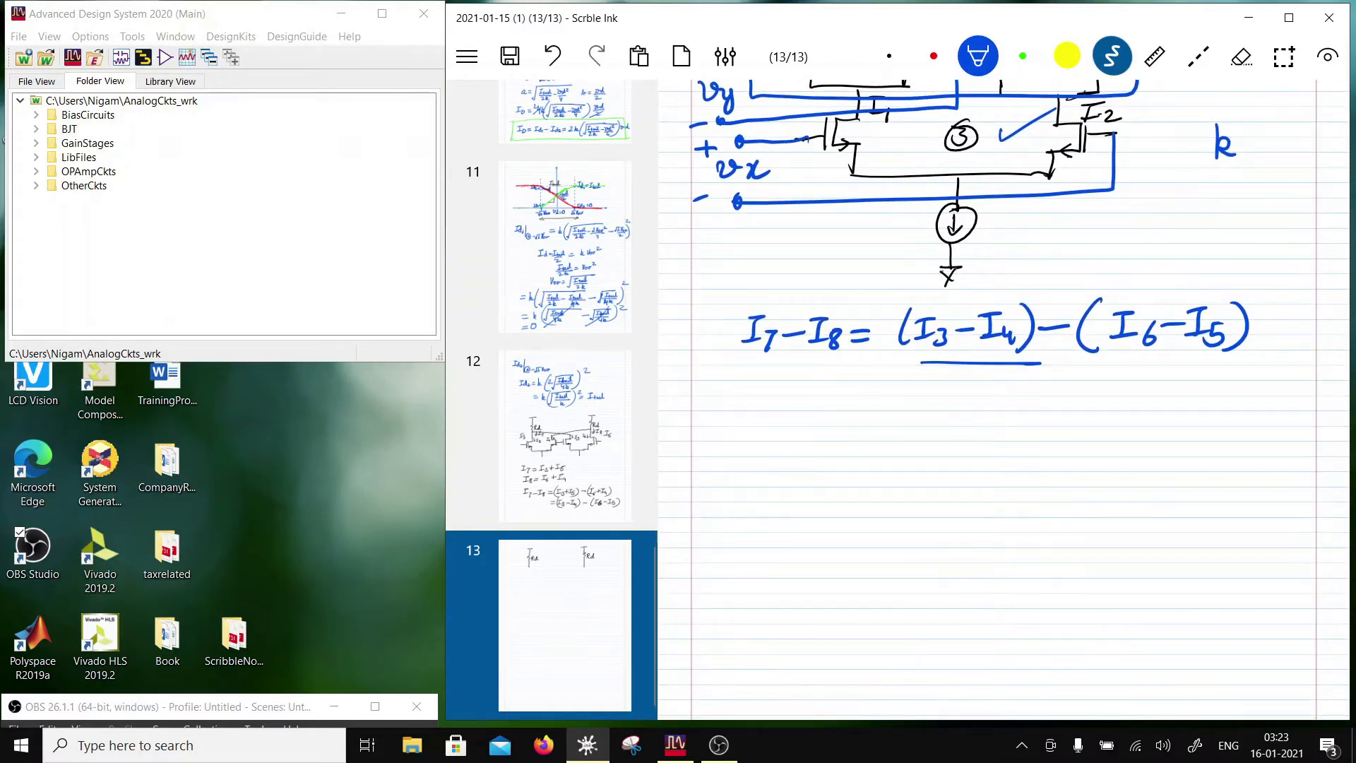
pyautogui.moveTo(839, 418); pyautogui.dragTo(904, 434)
pyautogui.moveTo(912, 400)
pyautogui.mouseDown()
pyautogui.moveTo(910, 438)
pyautogui.moveTo(926, 436)
pyautogui.mouseUp()
pyautogui.moveTo(958, 385)
pyautogui.mouseDown()
pyautogui.moveTo(931, 470)
pyautogui.moveTo(1058, 394)
pyautogui.moveTo(1001, 402)
pyautogui.mouseUp()
pyautogui.moveTo(991, 405)
pyautogui.mouseDown()
pyautogui.moveTo(990, 422)
pyautogui.moveTo(1004, 420)
pyautogui.mouseUp()
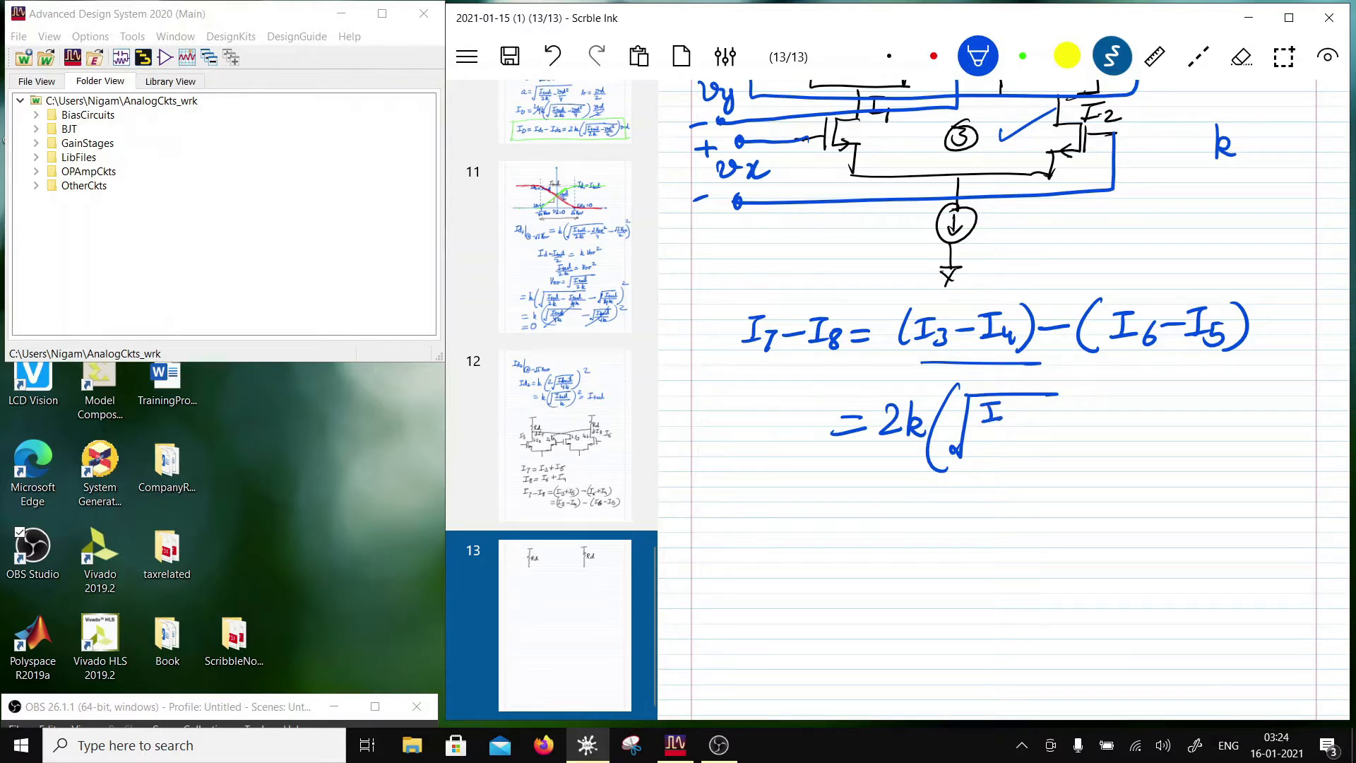
# Complete the fraction I1/2k followed by a minus sign under the root, extending the root bar and cleaning up stray ink
pyautogui.moveTo(1009, 410)
pyautogui.mouseDown()
pyautogui.moveTo(1028, 433)
pyautogui.moveTo(994, 458)
pyautogui.moveTo(1023, 461)
pyautogui.mouseUp()
pyautogui.moveTo(1030, 431); pyautogui.dragTo(1078, 418)
pyautogui.moveTo(1070, 421)
pyautogui.mouseDown()
pyautogui.moveTo(1097, 418)
pyautogui.moveTo(1113, 391)
pyautogui.moveTo(1106, 429)
pyautogui.moveTo(1093, 421)
pyautogui.moveTo(1107, 389)
pyautogui.mouseUp()
pyautogui.click(1241, 57)
pyautogui.click(1112, 57)
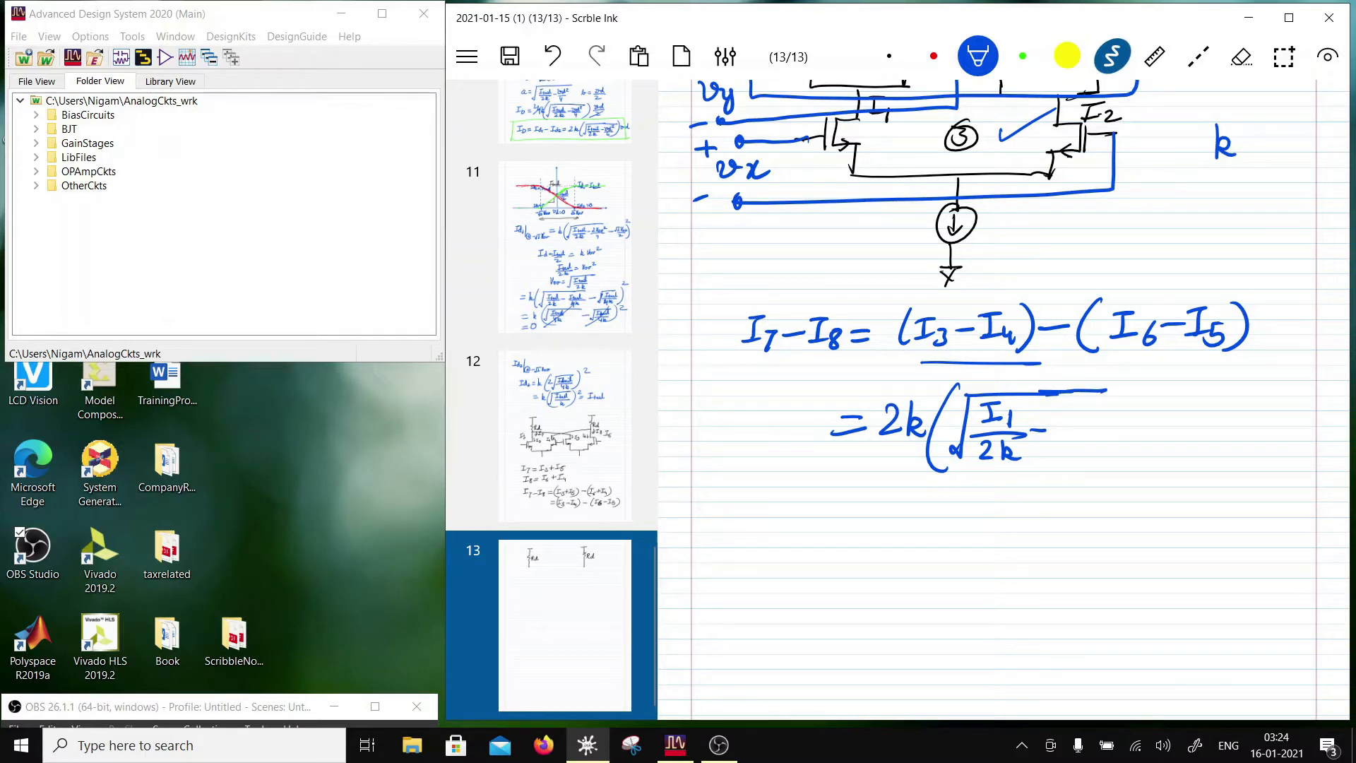
# Finish the root with vy²/4, close the bracket and multiply it by vy
pyautogui.moveTo(1065, 407)
pyautogui.mouseDown()
pyautogui.moveTo(1073, 431)
pyautogui.moveTo(1087, 408)
pyautogui.mouseUp()
pyautogui.moveTo(1084, 419); pyautogui.dragTo(1092, 447)
pyautogui.moveTo(1102, 408)
pyautogui.mouseDown()
pyautogui.moveTo(1119, 419)
pyautogui.moveTo(1086, 471)
pyautogui.mouseUp()
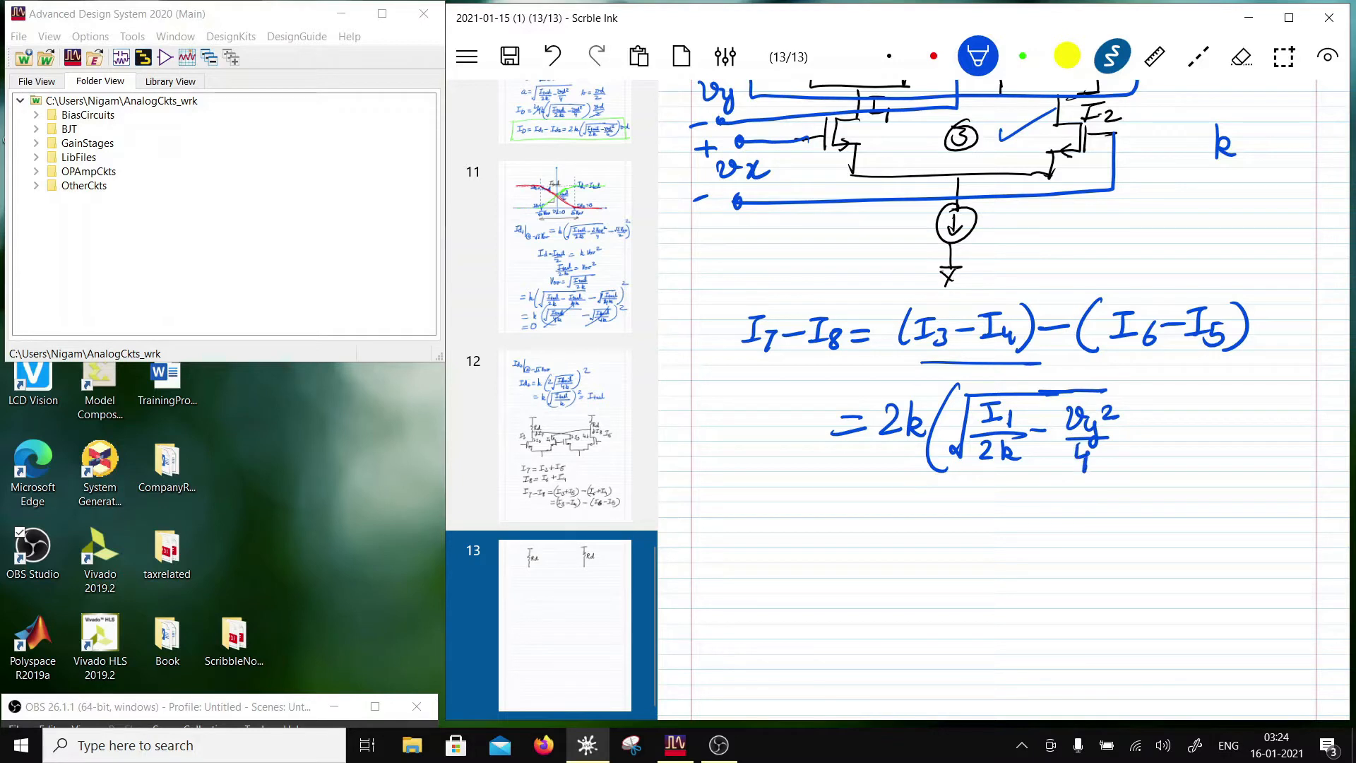
pyautogui.moveTo(1125, 383)
pyautogui.mouseDown()
pyautogui.moveTo(1123, 439)
pyautogui.moveTo(1097, 470)
pyautogui.mouseUp()
pyautogui.moveTo(1137, 413)
pyautogui.mouseDown()
pyautogui.moveTo(1155, 412)
pyautogui.moveTo(1162, 443)
pyautogui.mouseUp()
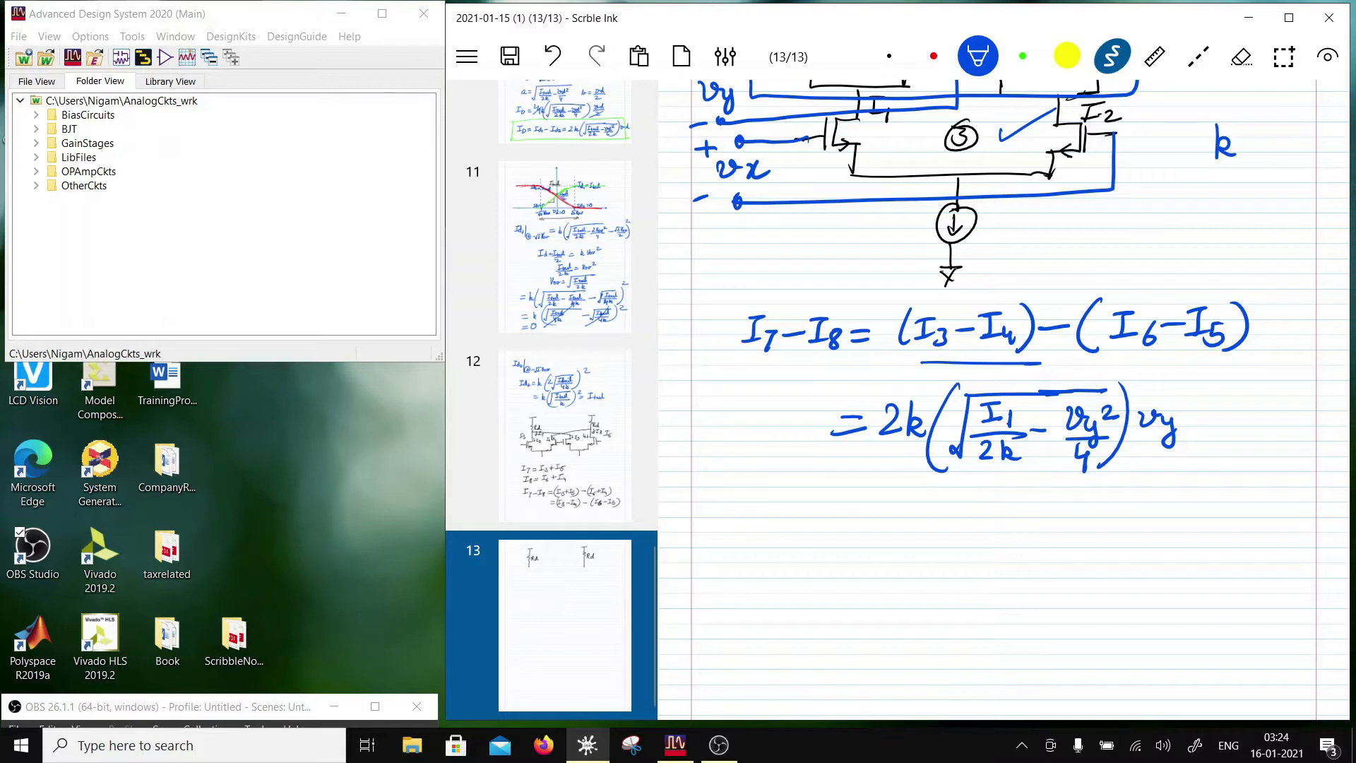
# Extend the substituted line with − 2k(√ and begin the fraction under the new root with I1 over a fraction bar
pyautogui.click(1184, 422)
pyautogui.moveTo(1178, 422)
pyautogui.mouseDown()
pyautogui.moveTo(1234, 426)
pyautogui.moveTo(1224, 456)
pyautogui.mouseUp()
pyautogui.moveTo(1244, 386); pyautogui.dragTo(1313, 385)
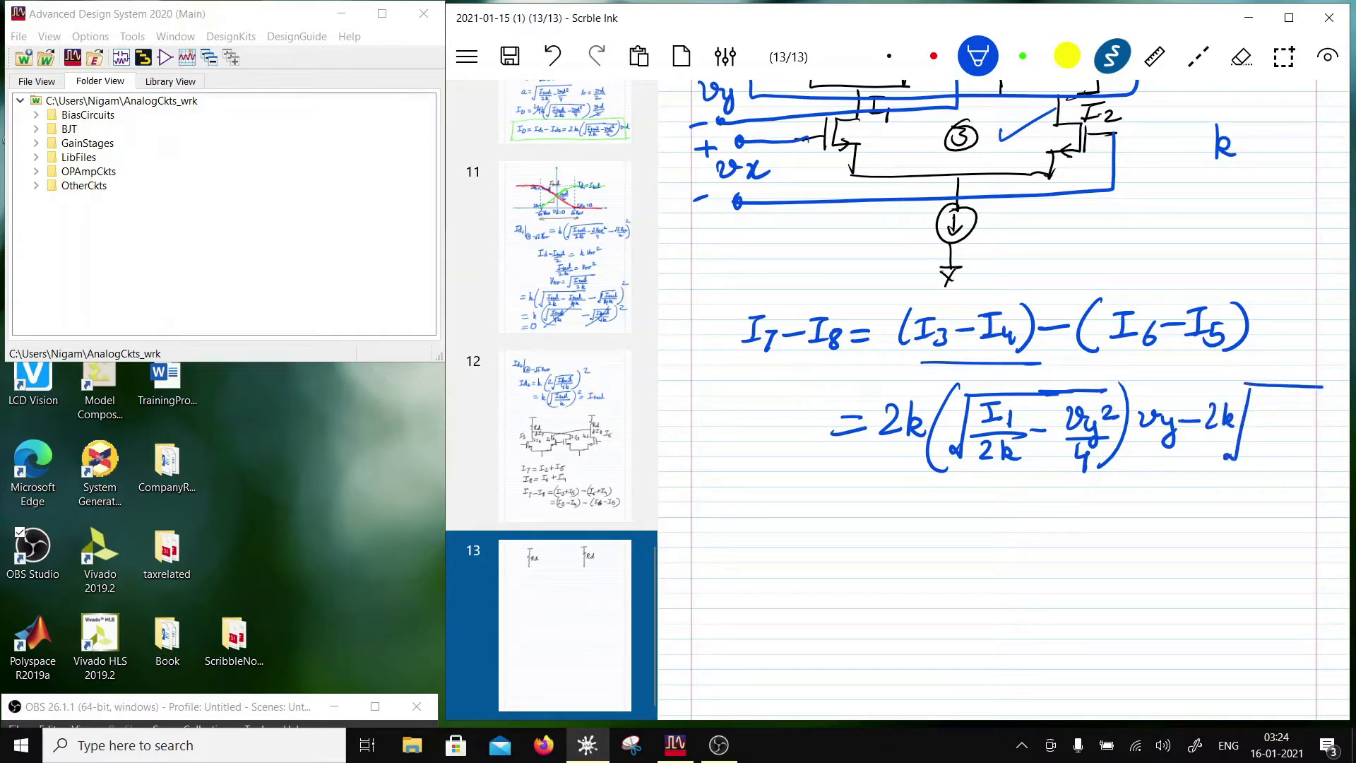
pyautogui.moveTo(1247, 377); pyautogui.dragTo(1233, 474)
pyautogui.moveTo(1250, 406)
pyautogui.mouseDown()
pyautogui.moveTo(1269, 403)
pyautogui.moveTo(1255, 424)
pyautogui.mouseUp()
pyautogui.moveTo(1248, 426); pyautogui.dragTo(1270, 430)
pyautogui.moveTo(1248, 437); pyautogui.dragTo(1280, 433)
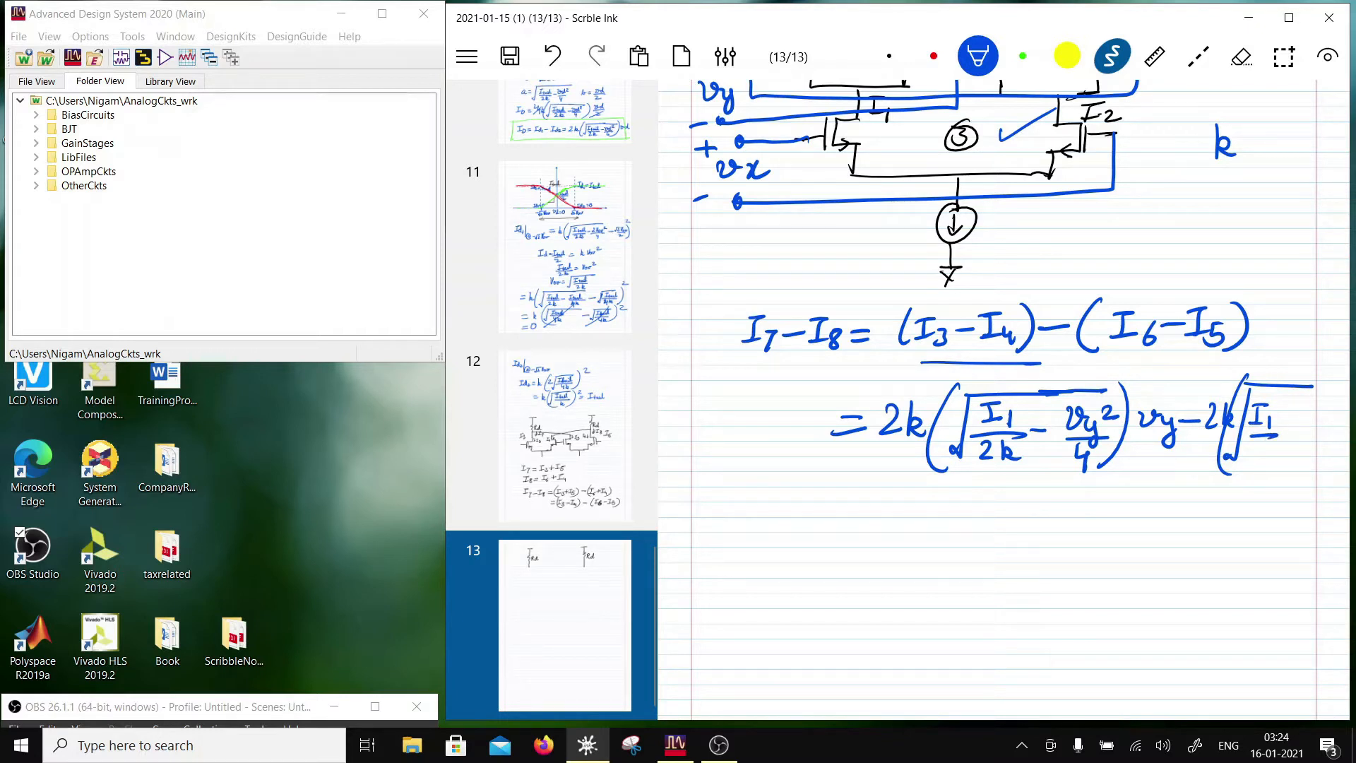
# Add 2k as the second root's denominator followed by a minus sign, and correct its numerator to I2
pyautogui.moveTo(1249, 444); pyautogui.dragTo(1267, 460)
pyautogui.moveTo(1269, 453); pyautogui.dragTo(1304, 425)
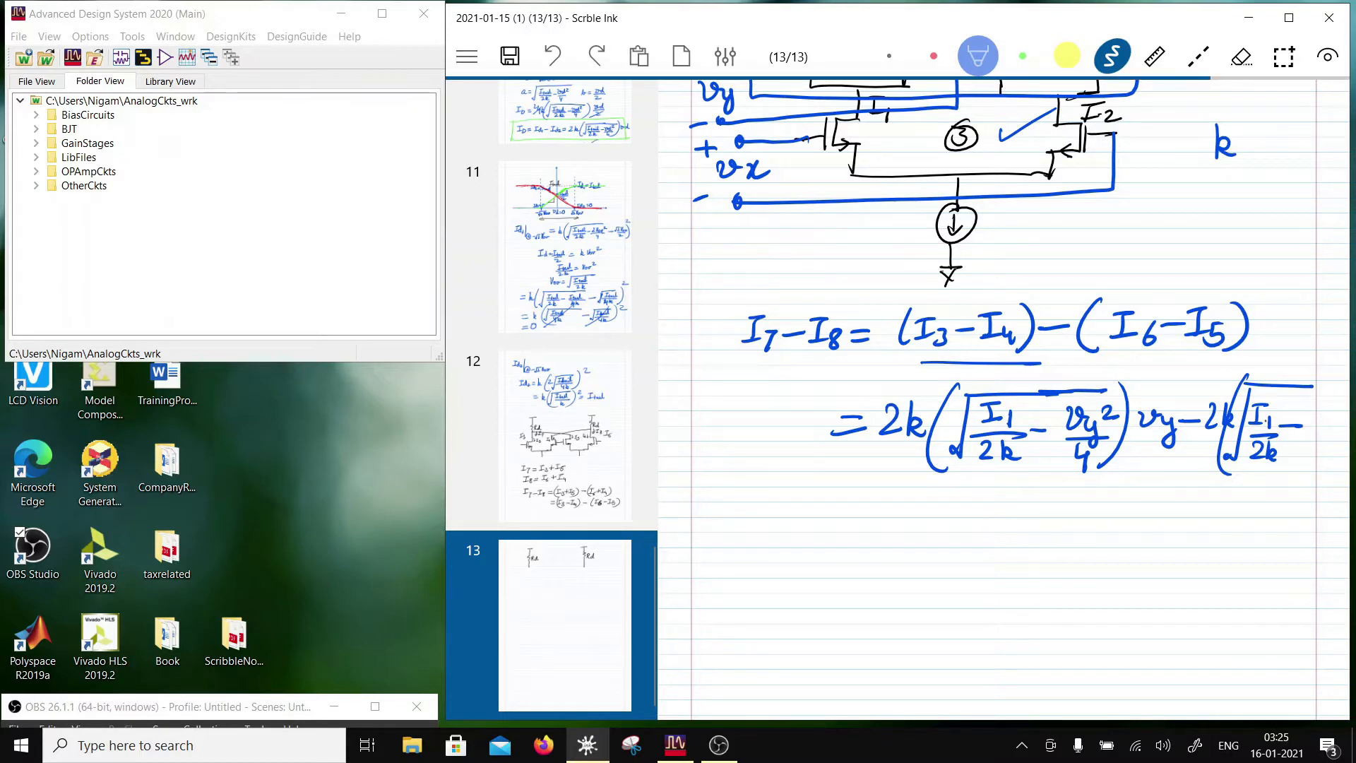
pyautogui.moveTo(1264, 417); pyautogui.dragTo(1269, 431)
pyautogui.scroll(3, 1003, 396)
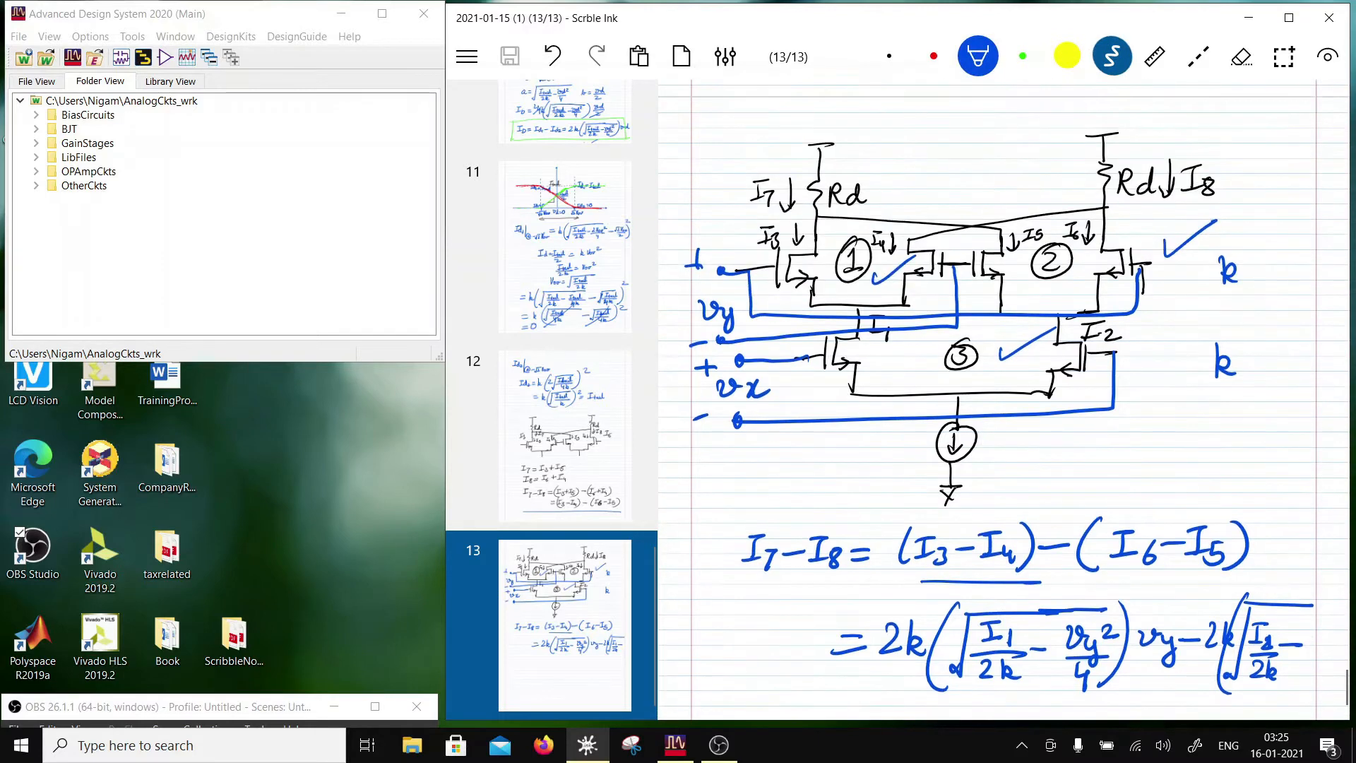
pyautogui.scroll(-4, 1003, 395)
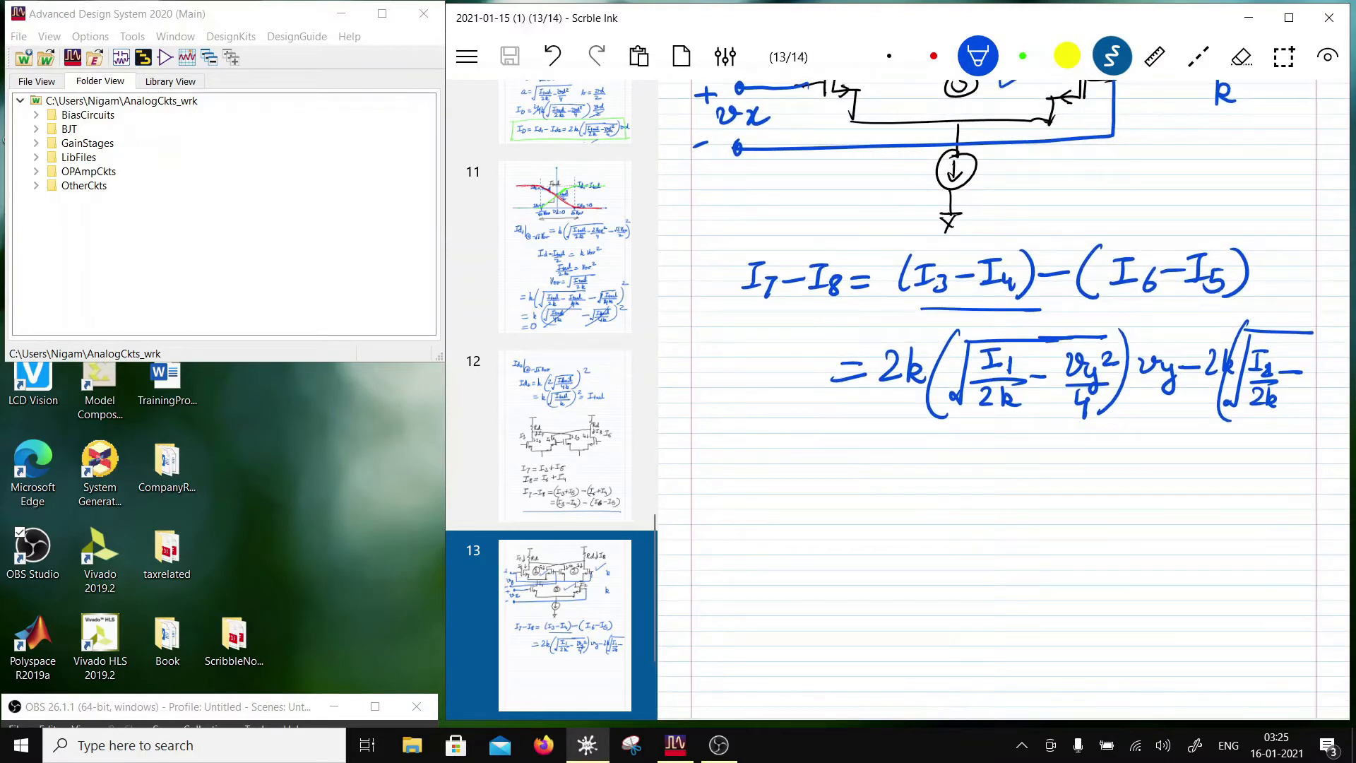
# Finish the second root with vy²/4, close its bracket and write the vy multiplier below it
pyautogui.moveTo(1307, 359)
pyautogui.mouseDown()
pyautogui.moveTo(1325, 389)
pyautogui.moveTo(1338, 360)
pyautogui.moveTo(1331, 391)
pyautogui.mouseUp()
pyautogui.moveTo(1308, 397); pyautogui.dragTo(1311, 419)
pyautogui.moveTo(1294, 336)
pyautogui.mouseDown()
pyautogui.moveTo(1321, 335)
pyautogui.moveTo(1308, 431)
pyautogui.mouseUp()
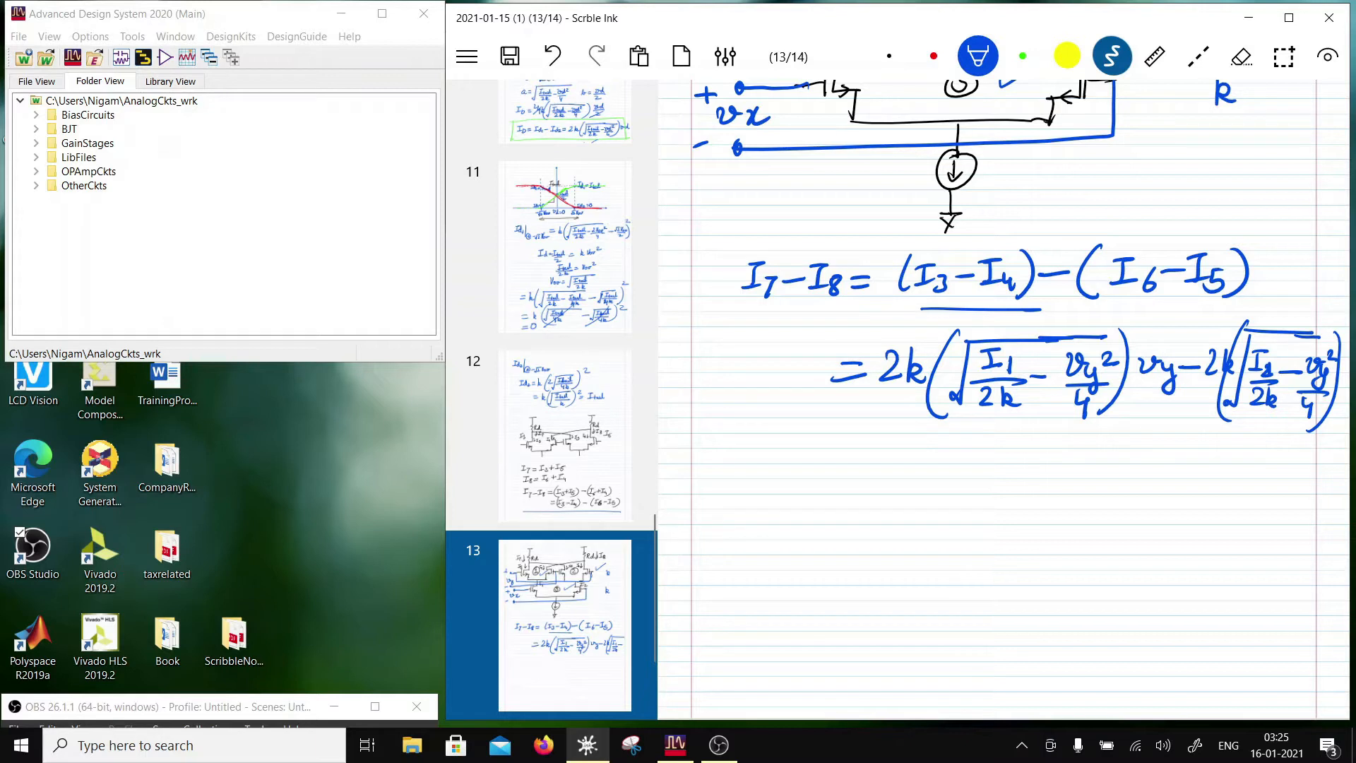
pyautogui.moveTo(1272, 433)
pyautogui.mouseDown()
pyautogui.moveTo(1288, 437)
pyautogui.moveTo(1287, 472)
pyautogui.mouseUp()
# Start the factored line below with = 2k vy(√(I1/2k − vy²/4)
pyautogui.moveTo(827, 481); pyautogui.dragTo(852, 478)
pyautogui.moveTo(821, 497); pyautogui.dragTo(895, 499)
pyautogui.moveTo(898, 488)
pyautogui.mouseDown()
pyautogui.moveTo(914, 497)
pyautogui.moveTo(947, 479)
pyautogui.moveTo(945, 519)
pyautogui.mouseUp()
pyautogui.moveTo(998, 447)
pyautogui.mouseDown()
pyautogui.moveTo(986, 542)
pyautogui.moveTo(1051, 463)
pyautogui.moveTo(1116, 462)
pyautogui.mouseUp()
pyautogui.moveTo(1016, 473); pyautogui.dragTo(1034, 499)
pyautogui.moveTo(1004, 503)
pyautogui.mouseDown()
pyautogui.moveTo(1048, 500)
pyautogui.moveTo(1024, 528)
pyautogui.moveTo(1036, 529)
pyautogui.mouseUp()
pyautogui.moveTo(1048, 500)
pyautogui.mouseDown()
pyautogui.moveTo(1105, 488)
pyautogui.moveTo(1099, 518)
pyautogui.moveTo(1128, 489)
pyautogui.mouseUp()
pyautogui.moveTo(1070, 506)
pyautogui.mouseDown()
pyautogui.moveTo(1130, 508)
pyautogui.moveTo(1099, 537)
pyautogui.mouseUp()
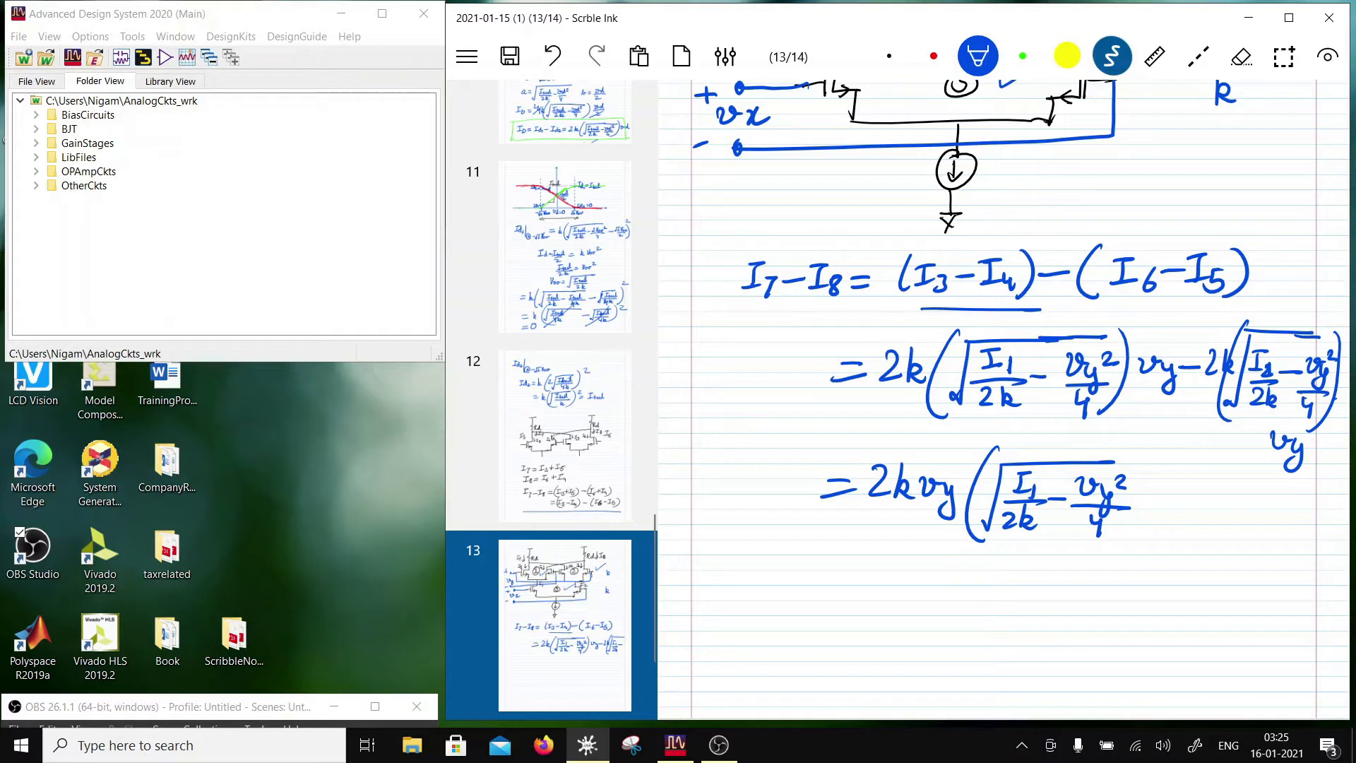
# Subtract the second root √(I2/2k − vy²/4) in the factored line and close the bracket
pyautogui.moveTo(1143, 494)
pyautogui.mouseDown()
pyautogui.moveTo(1168, 493)
pyautogui.moveTo(1194, 468)
pyautogui.moveTo(1284, 466)
pyautogui.mouseUp()
pyautogui.moveTo(1204, 481); pyautogui.dragTo(1224, 478)
pyautogui.moveTo(1212, 481)
pyautogui.mouseDown()
pyautogui.moveTo(1206, 498)
pyautogui.moveTo(1236, 505)
pyautogui.mouseUp()
pyautogui.moveTo(1195, 516); pyautogui.dragTo(1210, 528)
pyautogui.moveTo(1215, 519)
pyautogui.mouseDown()
pyautogui.moveTo(1229, 530)
pyautogui.moveTo(1285, 489)
pyautogui.moveTo(1275, 518)
pyautogui.moveTo(1308, 487)
pyautogui.moveTo(1292, 513)
pyautogui.mouseUp()
pyautogui.moveTo(1268, 521); pyautogui.dragTo(1274, 536)
pyautogui.moveTo(1312, 458); pyautogui.dragTo(1298, 533)
# Write Id in front of the equals sign of the factored 2k vy line
pyautogui.scroll(-5, 1004, 399)
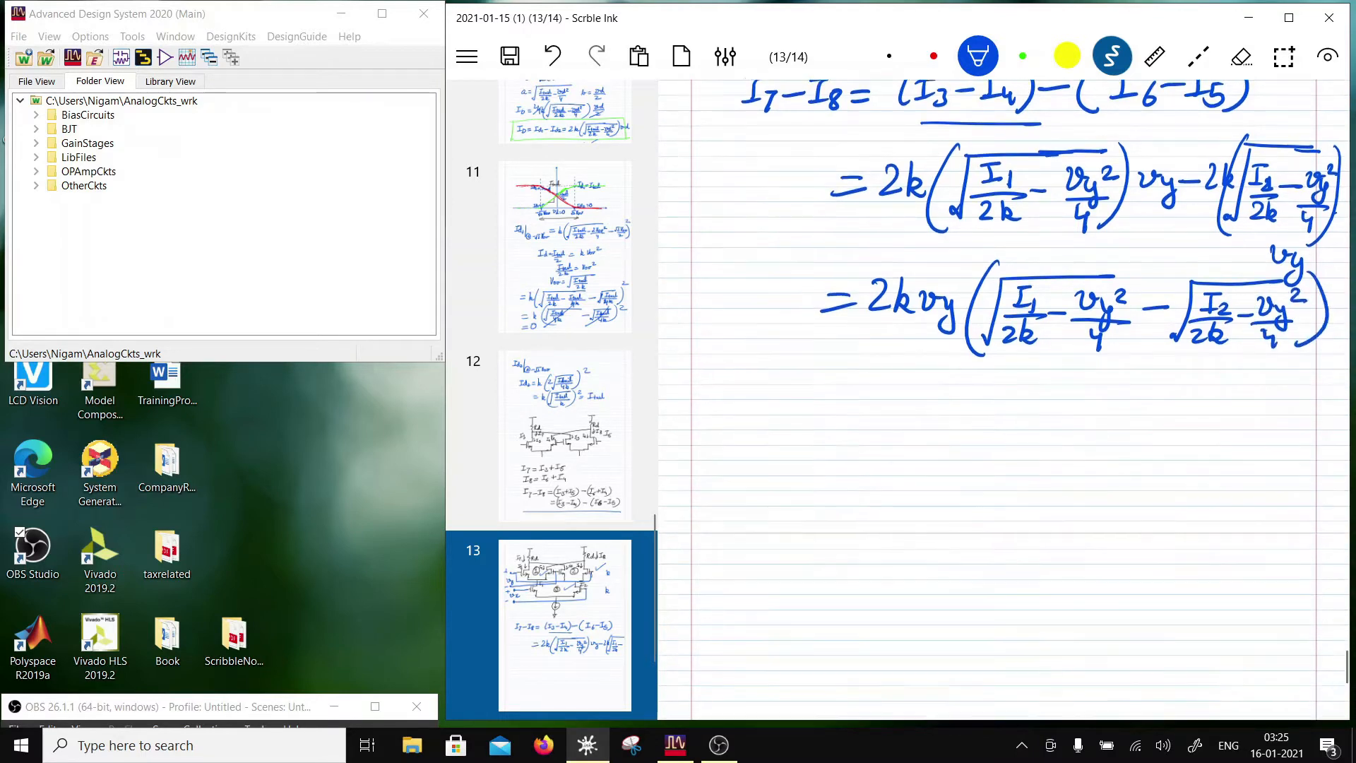
pyautogui.scroll(3, 950, 102)
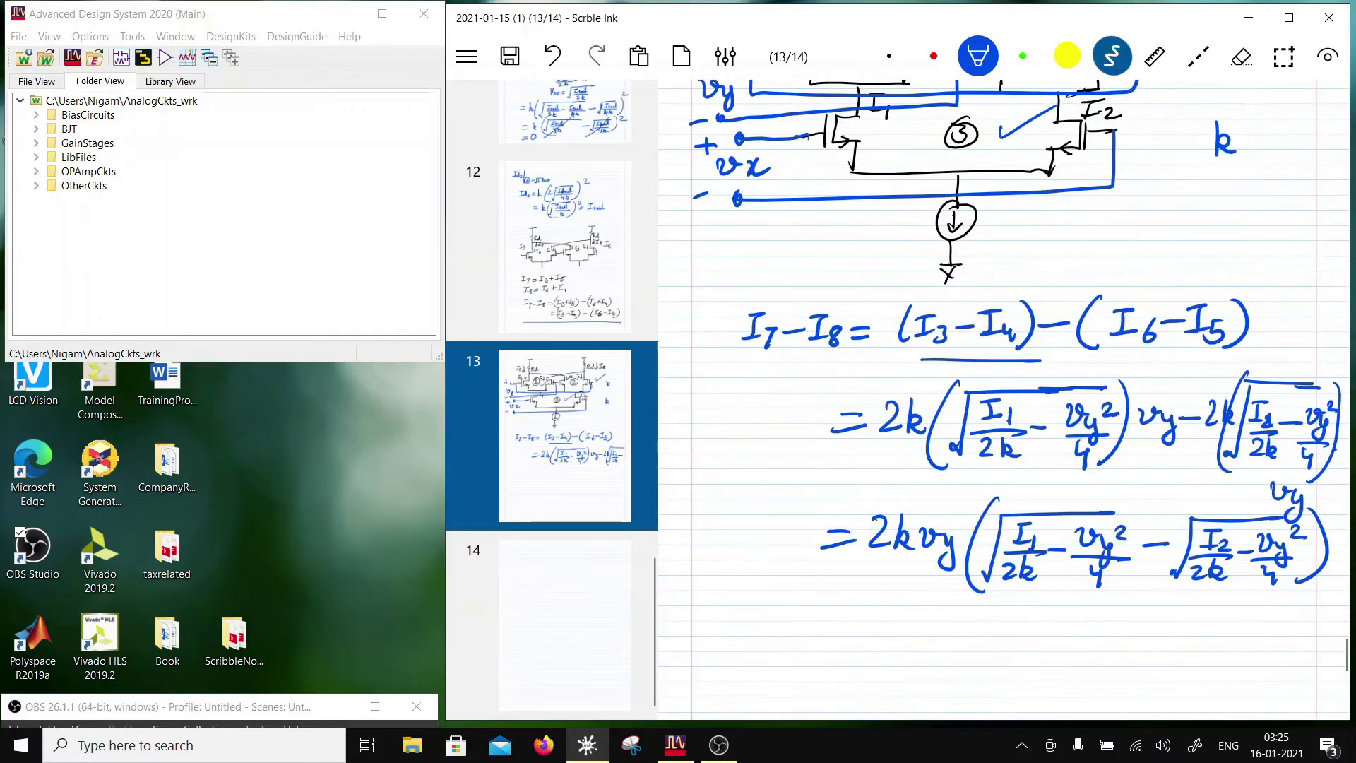
pyautogui.scroll(-1, 950, 103)
pyautogui.moveTo(784, 346)
pyautogui.mouseDown()
pyautogui.moveTo(777, 378)
pyautogui.moveTo(797, 376)
pyautogui.mouseUp()
pyautogui.moveTo(809, 346); pyautogui.dragTo(809, 379)
# Begin a line below the Id equation with I1 = 2k√ and Itail over a fraction bar under the root
pyautogui.scroll(-1, 950, 94)
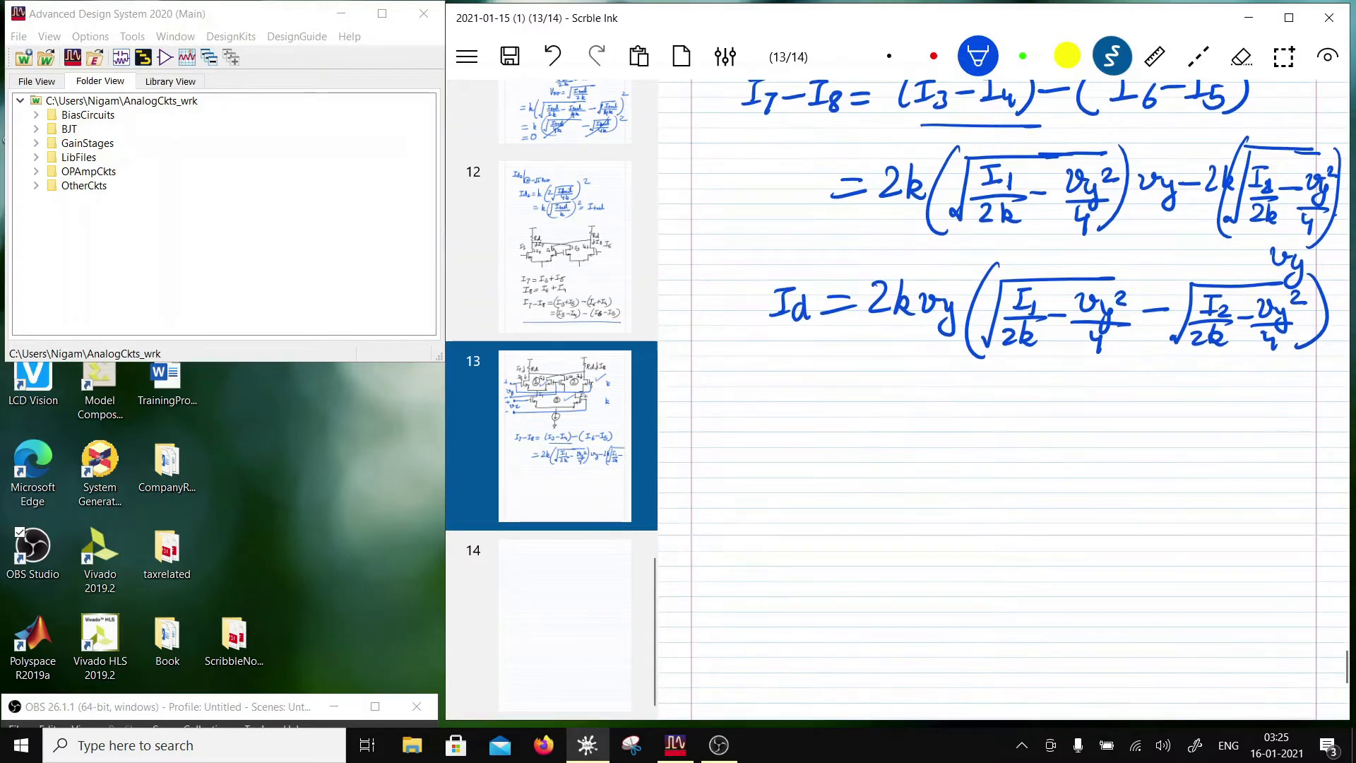
pyautogui.moveTo(806, 382); pyautogui.dragTo(823, 380)
pyautogui.moveTo(814, 381); pyautogui.dragTo(818, 403)
pyautogui.moveTo(825, 408)
pyautogui.mouseDown()
pyautogui.moveTo(826, 421)
pyautogui.moveTo(862, 392)
pyautogui.mouseUp()
pyautogui.moveTo(847, 403); pyautogui.dragTo(864, 401)
pyautogui.moveTo(884, 385)
pyautogui.mouseDown()
pyautogui.moveTo(927, 410)
pyautogui.moveTo(940, 369)
pyautogui.moveTo(1024, 368)
pyautogui.mouseUp()
pyautogui.moveTo(955, 405)
pyautogui.mouseDown()
pyautogui.moveTo(971, 385)
pyautogui.moveTo(969, 401)
pyautogui.mouseUp()
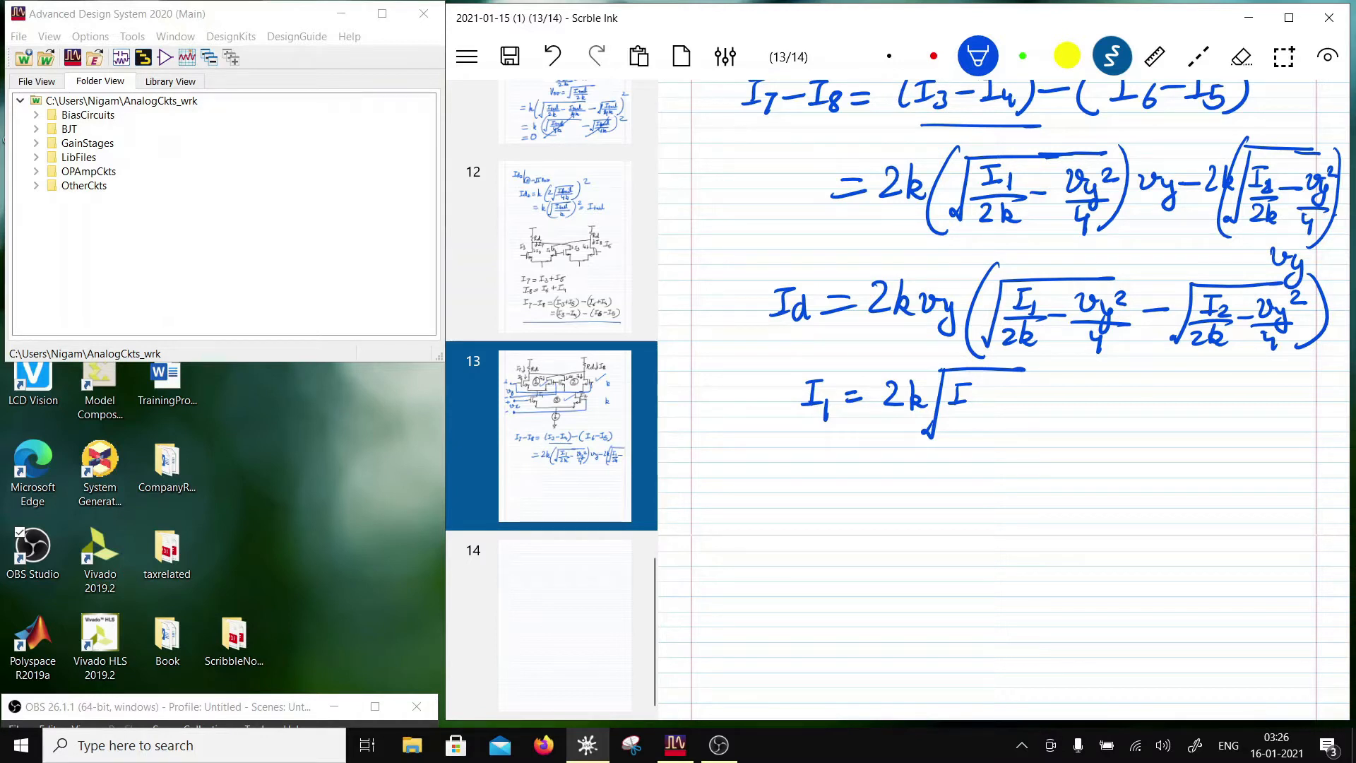
pyautogui.moveTo(975, 387)
pyautogui.mouseDown()
pyautogui.moveTo(979, 408)
pyautogui.moveTo(1000, 407)
pyautogui.mouseUp()
pyautogui.moveTo(998, 378); pyautogui.dragTo(1020, 413)
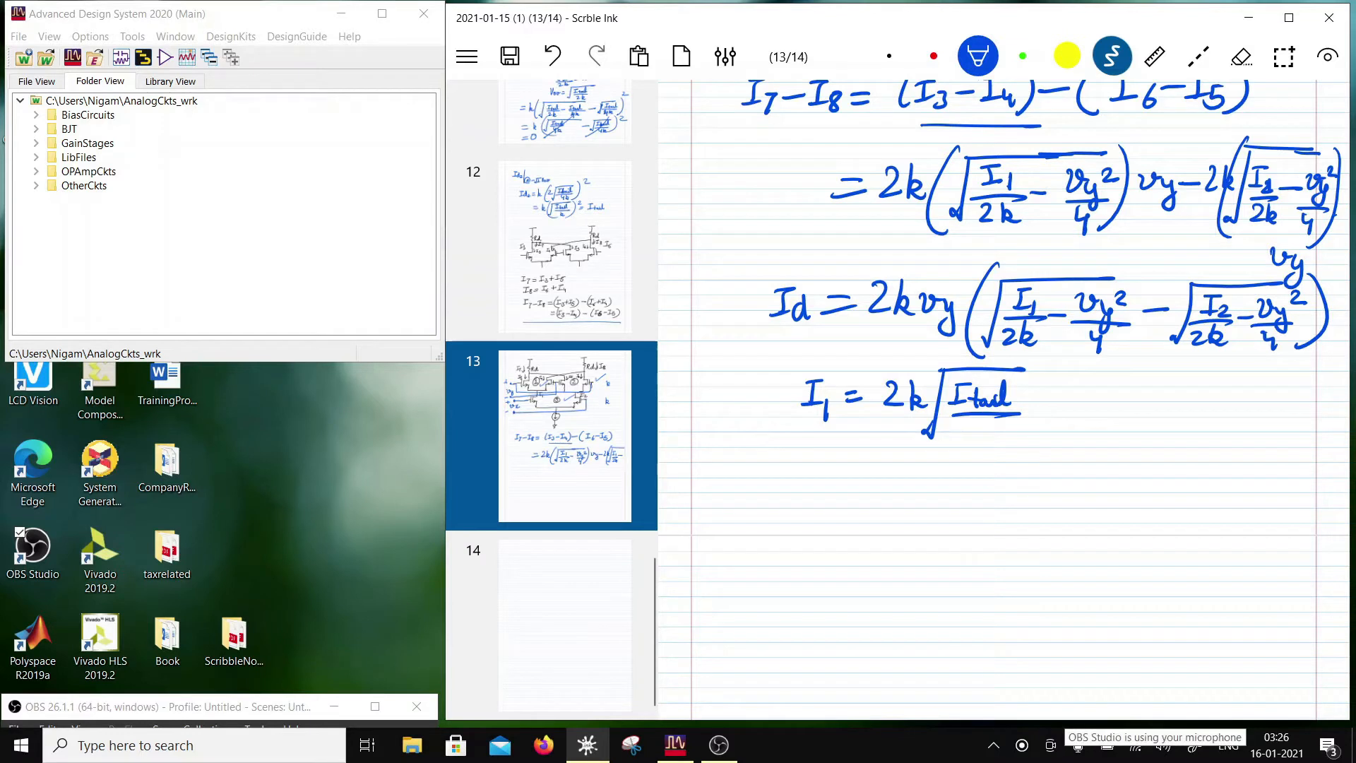
# Replace the 2k before the root with k and an opening bracket, and complete Itail/2k followed by a minus sign
pyautogui.click(1241, 56)
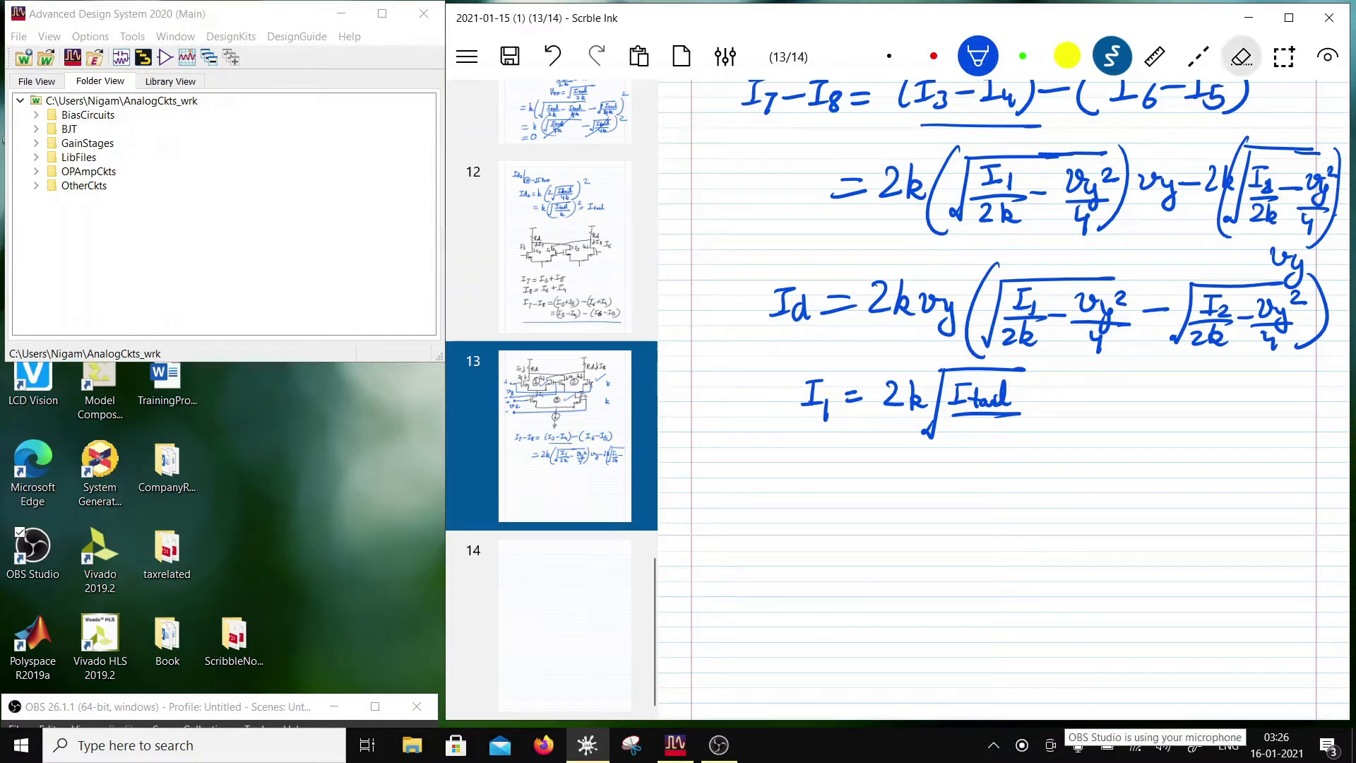
pyautogui.moveTo(887, 387); pyautogui.dragTo(903, 396)
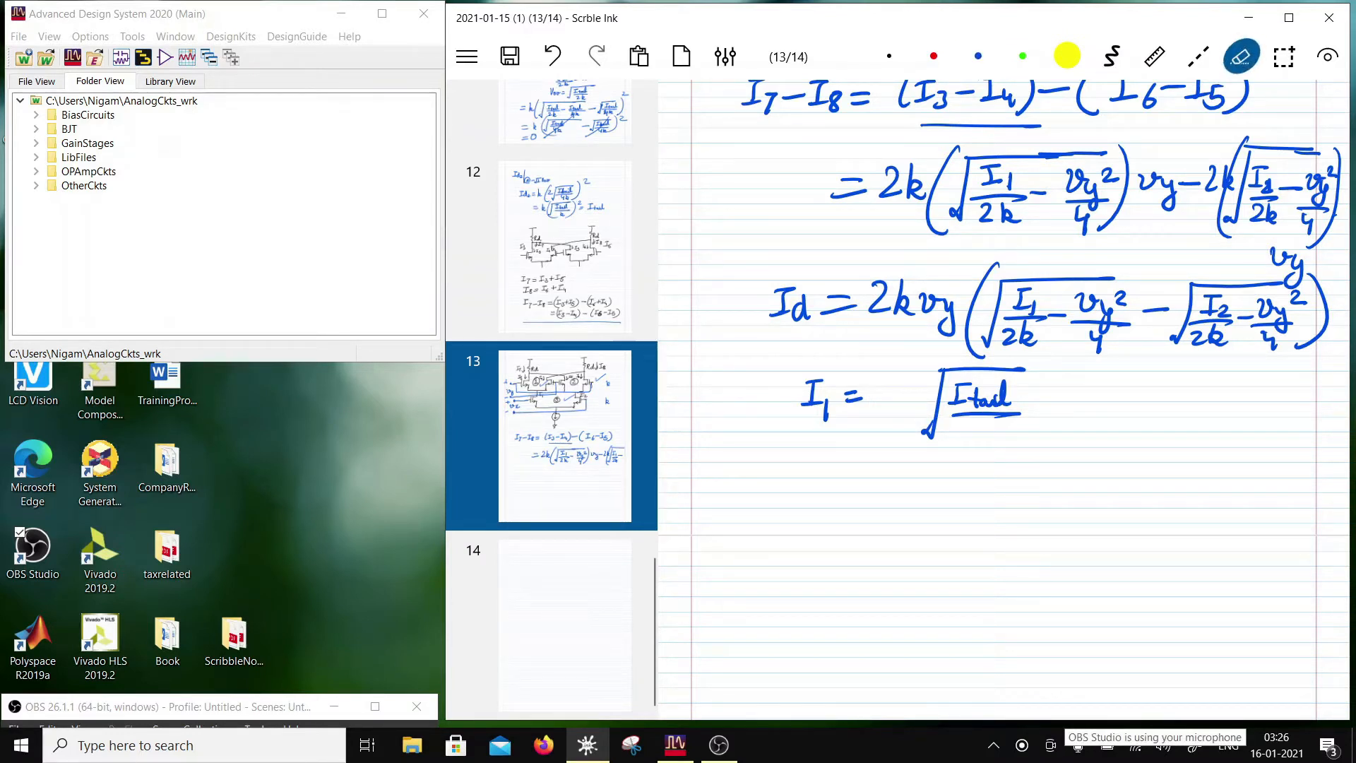
pyautogui.click(1111, 57)
pyautogui.click(977, 57)
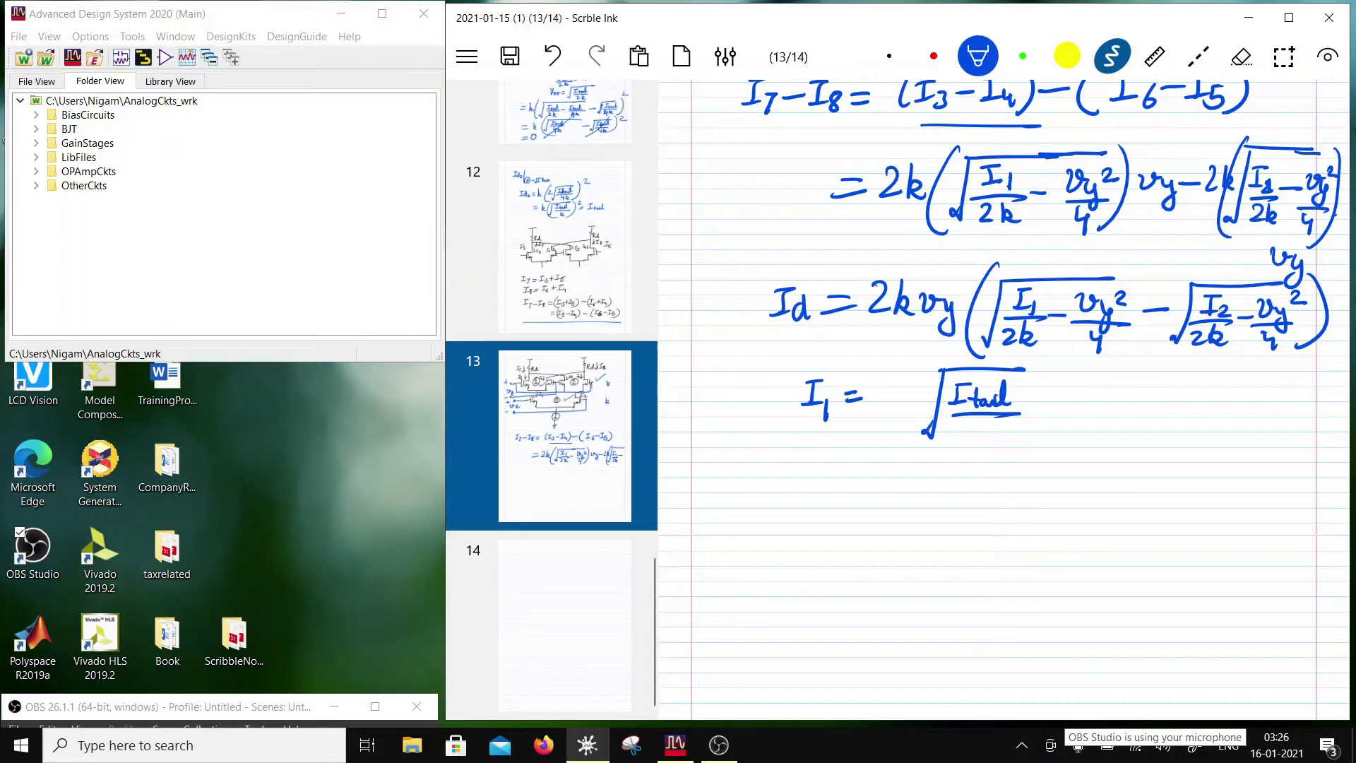
pyautogui.moveTo(901, 377)
pyautogui.mouseDown()
pyautogui.moveTo(899, 410)
pyautogui.moveTo(912, 409)
pyautogui.mouseUp()
pyautogui.moveTo(920, 362)
pyautogui.mouseDown()
pyautogui.moveTo(928, 451)
pyautogui.moveTo(981, 438)
pyautogui.mouseUp()
pyautogui.moveTo(988, 418)
pyautogui.mouseDown()
pyautogui.moveTo(984, 440)
pyautogui.moveTo(1003, 438)
pyautogui.mouseUp()
pyautogui.moveTo(1026, 404)
pyautogui.mouseDown()
pyautogui.moveTo(1046, 404)
pyautogui.moveTo(1057, 368)
pyautogui.moveTo(1088, 368)
pyautogui.mouseUp()
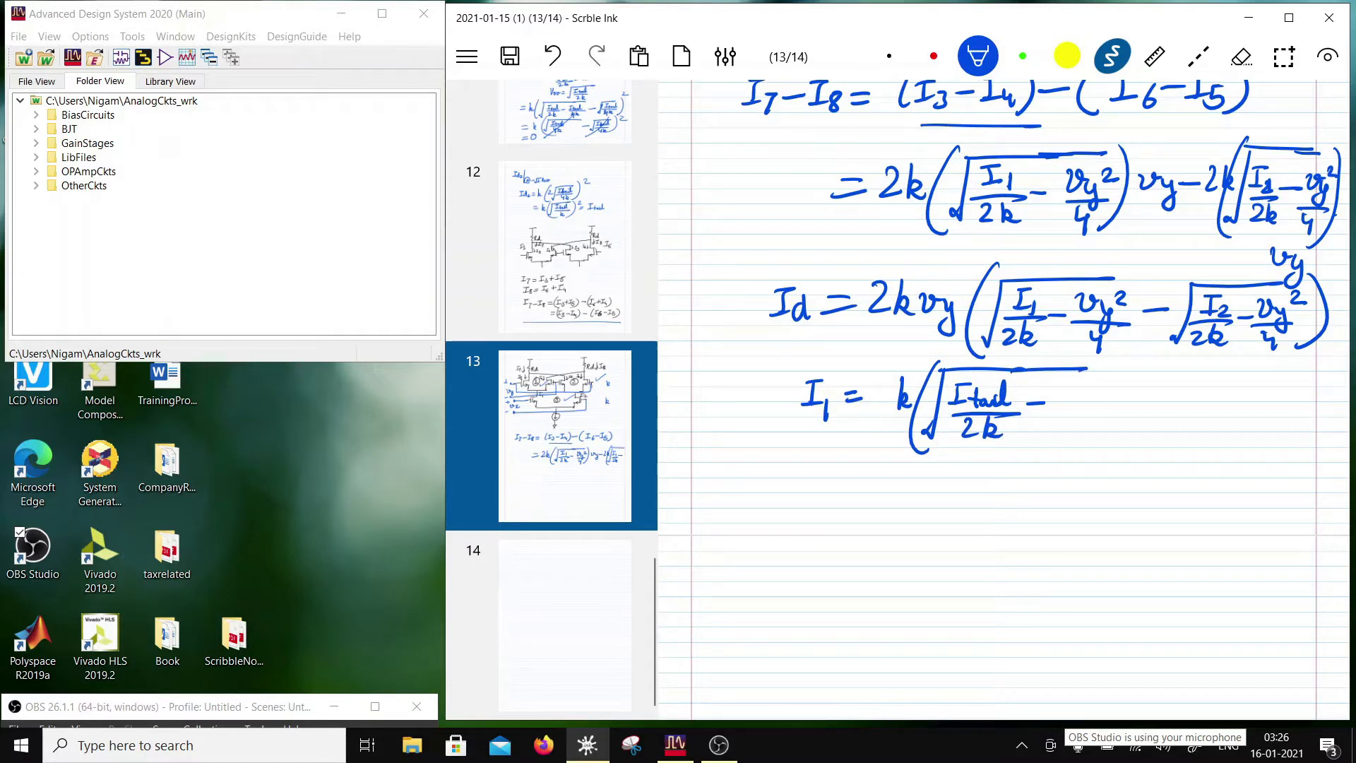
# Finish the I1 equation with vx²/4 under the root, + vx/2, a closing bracket and the square
pyautogui.moveTo(1059, 387)
pyautogui.mouseDown()
pyautogui.moveTo(1095, 408)
pyautogui.moveTo(1114, 367)
pyautogui.mouseUp()
pyautogui.moveTo(1098, 379)
pyautogui.mouseDown()
pyautogui.moveTo(1107, 412)
pyautogui.moveTo(1081, 442)
pyautogui.moveTo(1177, 393)
pyautogui.moveTo(1189, 414)
pyautogui.mouseUp()
pyautogui.moveTo(1155, 422); pyautogui.dragTo(1184, 438)
pyautogui.moveTo(1206, 374)
pyautogui.mouseDown()
pyautogui.moveTo(1194, 443)
pyautogui.moveTo(1249, 390)
pyautogui.mouseUp()
# Start the next line with I2 = k(√ and the fraction Itail/2k under the root
pyautogui.scroll(-1, 1003, 353)
pyautogui.scroll(-1, 1003, 353)
pyautogui.moveTo(803, 378)
pyautogui.mouseDown()
pyautogui.moveTo(830, 374)
pyautogui.moveTo(803, 400)
pyautogui.mouseUp()
pyautogui.moveTo(826, 388); pyautogui.dragTo(844, 400)
pyautogui.moveTo(851, 382); pyautogui.dragTo(862, 380)
pyautogui.moveTo(851, 394)
pyautogui.mouseDown()
pyautogui.moveTo(908, 400)
pyautogui.moveTo(928, 422)
pyautogui.moveTo(961, 368)
pyautogui.moveTo(1123, 360)
pyautogui.mouseUp()
pyautogui.moveTo(974, 373); pyautogui.dragTo(992, 372)
pyautogui.moveTo(983, 375)
pyautogui.mouseDown()
pyautogui.moveTo(969, 395)
pyautogui.moveTo(1034, 397)
pyautogui.mouseUp()
pyautogui.moveTo(986, 410); pyautogui.dragTo(1027, 422)
# Finish the I2 equation with − vx²/4 under the root, − vx/2, a closing bracket and the square
pyautogui.moveTo(1036, 396)
pyautogui.mouseDown()
pyautogui.moveTo(1083, 379)
pyautogui.moveTo(1099, 397)
pyautogui.moveTo(1118, 386)
pyautogui.moveTo(1115, 401)
pyautogui.mouseUp()
pyautogui.moveTo(1080, 408)
pyautogui.mouseDown()
pyautogui.moveTo(1088, 429)
pyautogui.moveTo(1183, 376)
pyautogui.moveTo(1194, 398)
pyautogui.mouseUp()
pyautogui.moveTo(1156, 408); pyautogui.dragTo(1181, 422)
pyautogui.moveTo(1205, 363)
pyautogui.mouseDown()
pyautogui.moveTo(1192, 419)
pyautogui.moveTo(1242, 381)
pyautogui.mouseUp()
# Begin a new expression below the I2 equation with a square root containing Itail/2k
pyautogui.scroll(3, 948, 95)
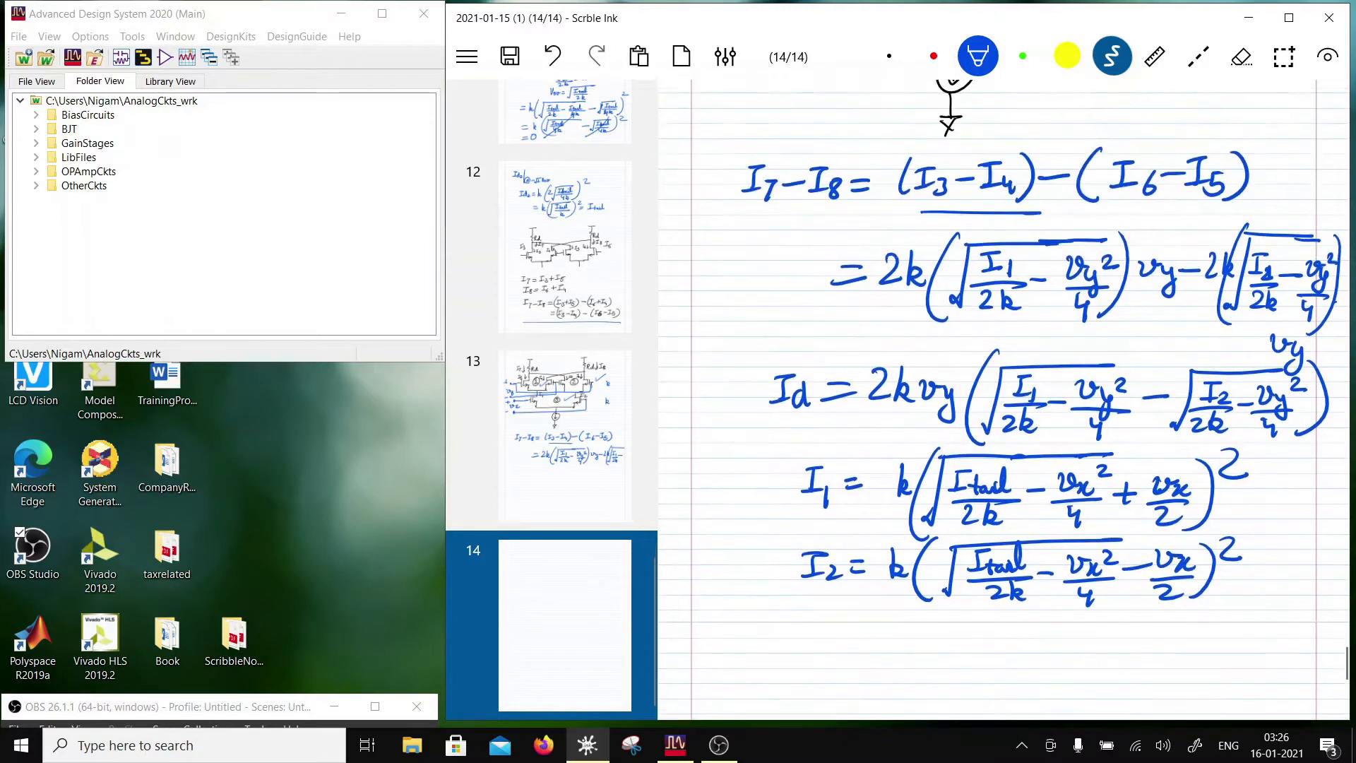
pyautogui.scroll(-2, 947, 95)
pyautogui.scroll(-1, 1004, 396)
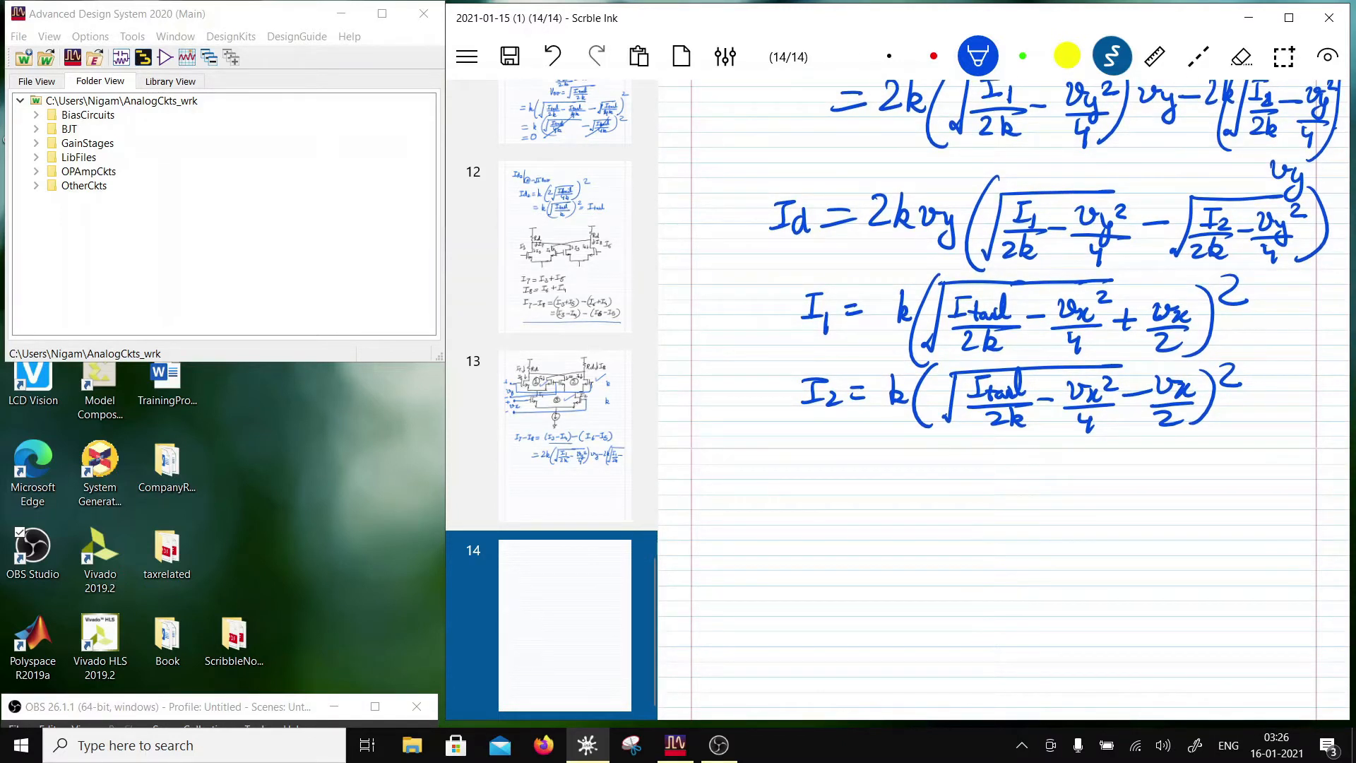
pyautogui.scroll(-5, 1004, 396)
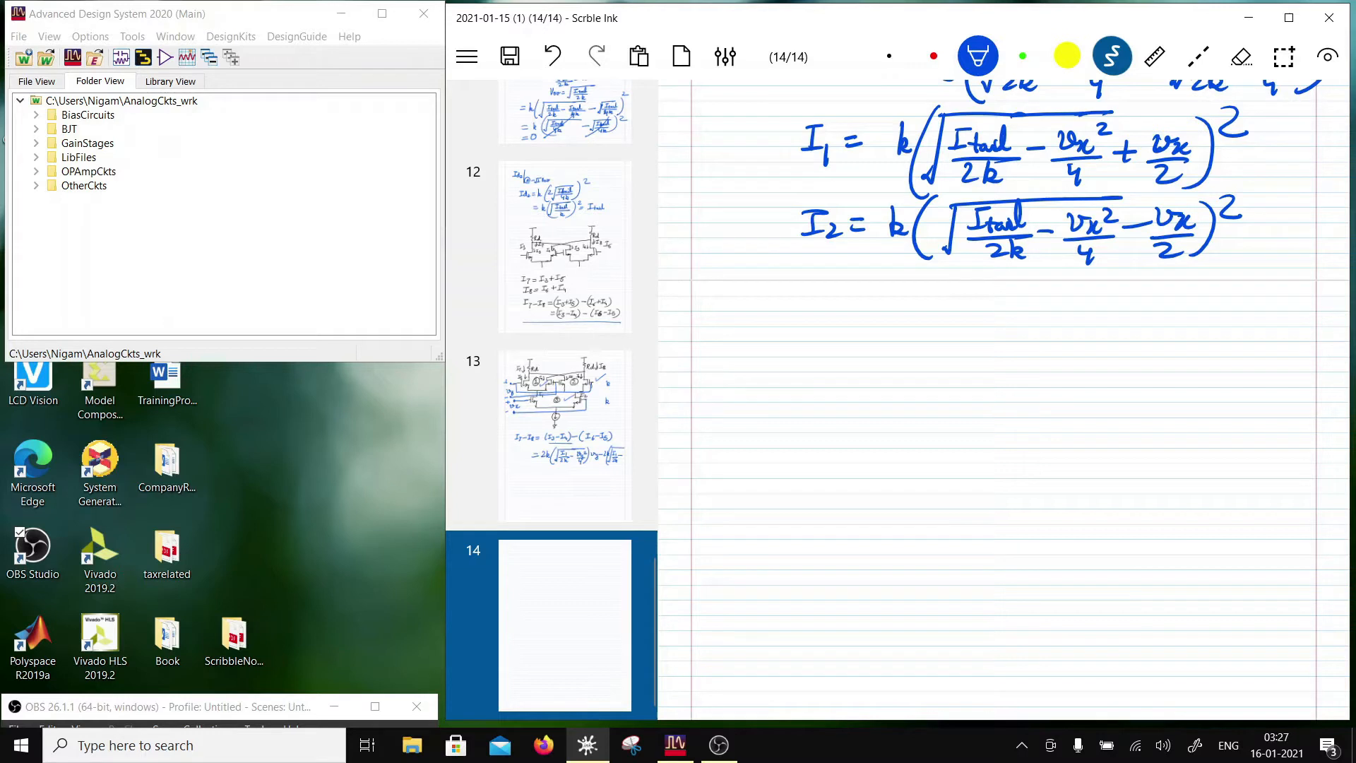
pyautogui.moveTo(825, 387)
pyautogui.mouseDown()
pyautogui.moveTo(843, 334)
pyautogui.moveTo(959, 325)
pyautogui.mouseUp()
pyautogui.moveTo(871, 346); pyautogui.dragTo(891, 343)
pyautogui.moveTo(876, 346); pyautogui.dragTo(883, 363)
pyautogui.moveTo(891, 353); pyautogui.dragTo(890, 367)
pyautogui.moveTo(884, 360)
pyautogui.mouseDown()
pyautogui.moveTo(928, 353)
pyautogui.moveTo(936, 370)
pyautogui.mouseUp()
pyautogui.moveTo(886, 385); pyautogui.dragTo(908, 396)
pyautogui.moveTo(911, 375); pyautogui.dragTo(909, 397)
pyautogui.moveTo(911, 389)
pyautogui.mouseDown()
pyautogui.moveTo(922, 378)
pyautogui.moveTo(924, 398)
pyautogui.mouseUp()
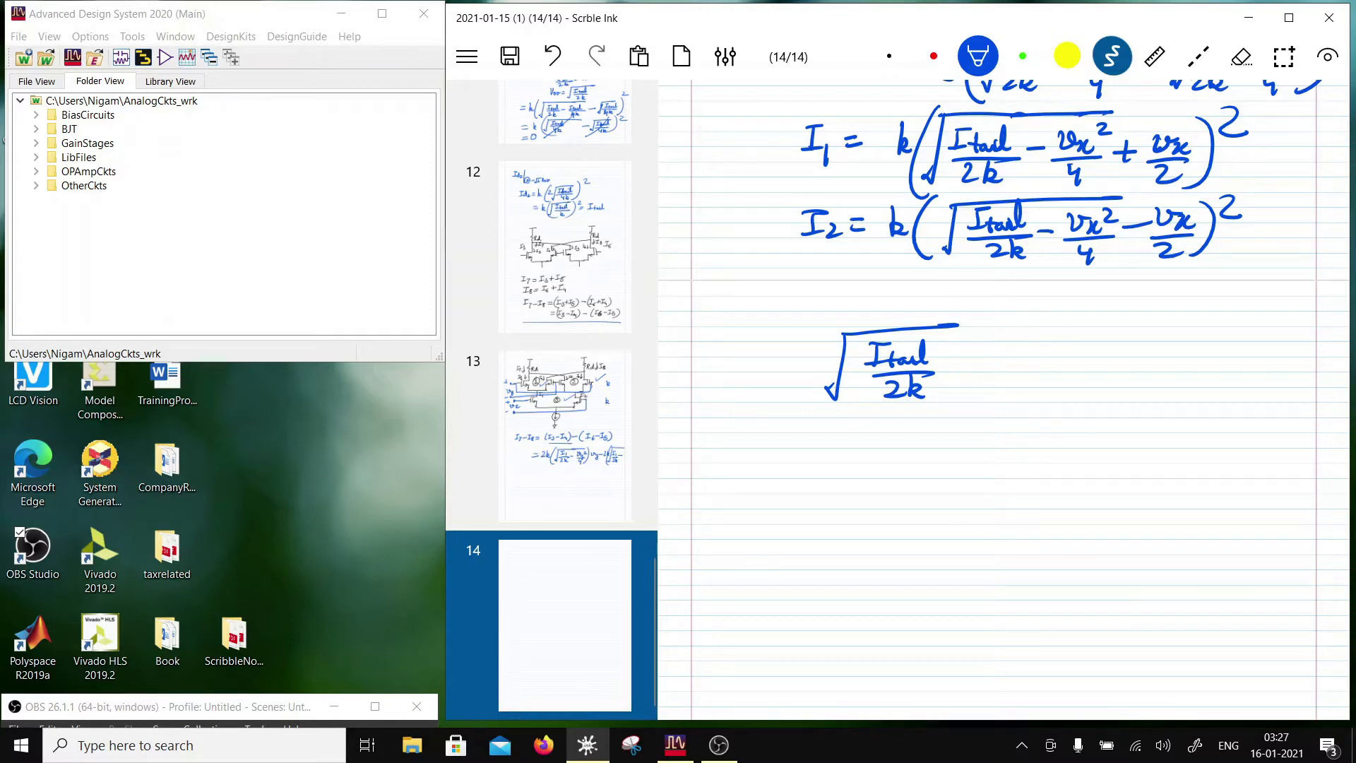
# Add − vx²/2 under the new root and extend the root bar over it
pyautogui.moveTo(944, 363); pyautogui.dragTo(966, 361)
pyautogui.moveTo(964, 351)
pyautogui.mouseDown()
pyautogui.moveTo(973, 367)
pyautogui.moveTo(989, 350)
pyautogui.mouseUp()
pyautogui.moveTo(986, 356); pyautogui.dragTo(993, 367)
pyautogui.moveTo(1003, 342); pyautogui.dragTo(1018, 351)
pyautogui.moveTo(929, 325); pyautogui.dragTo(1026, 326)
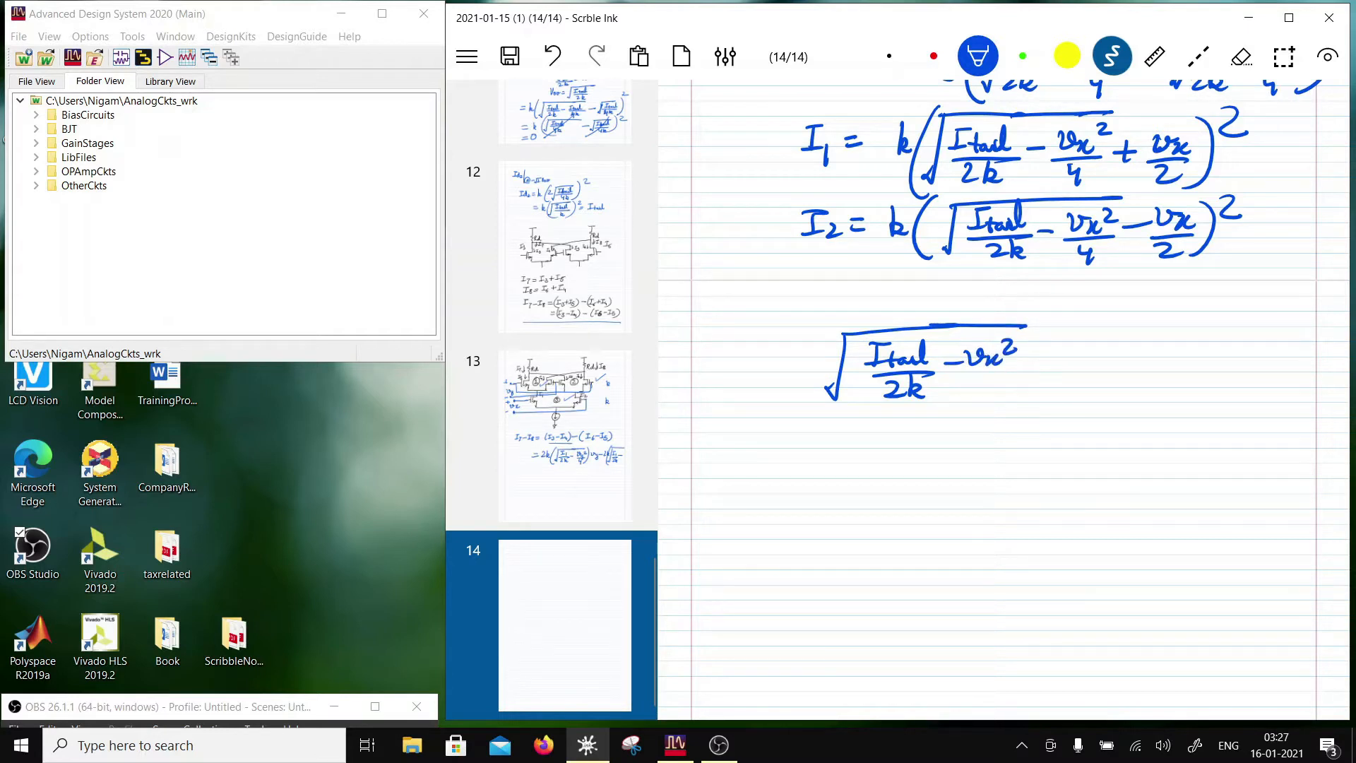
pyautogui.moveTo(967, 377); pyautogui.dragTo(1005, 372)
pyautogui.moveTo(978, 385); pyautogui.dragTo(1003, 396)
# Add + vx/2 after the root and enclose the whole expression in brackets
pyautogui.moveTo(1049, 349)
pyautogui.mouseDown()
pyautogui.moveTo(1048, 367)
pyautogui.moveTo(1060, 358)
pyautogui.mouseUp()
pyautogui.moveTo(1071, 346)
pyautogui.mouseDown()
pyautogui.moveTo(1095, 342)
pyautogui.moveTo(1104, 372)
pyautogui.mouseUp()
pyautogui.moveTo(1067, 385); pyautogui.dragTo(1095, 393)
pyautogui.moveTo(1109, 317); pyautogui.dragTo(1082, 408)
pyautogui.moveTo(832, 320); pyautogui.dragTo(865, 418)
# Complete the bracketed expression as an inequality with > vy/2
pyautogui.moveTo(1140, 344)
pyautogui.mouseDown()
pyautogui.moveTo(1176, 356)
pyautogui.moveTo(1139, 370)
pyautogui.mouseUp()
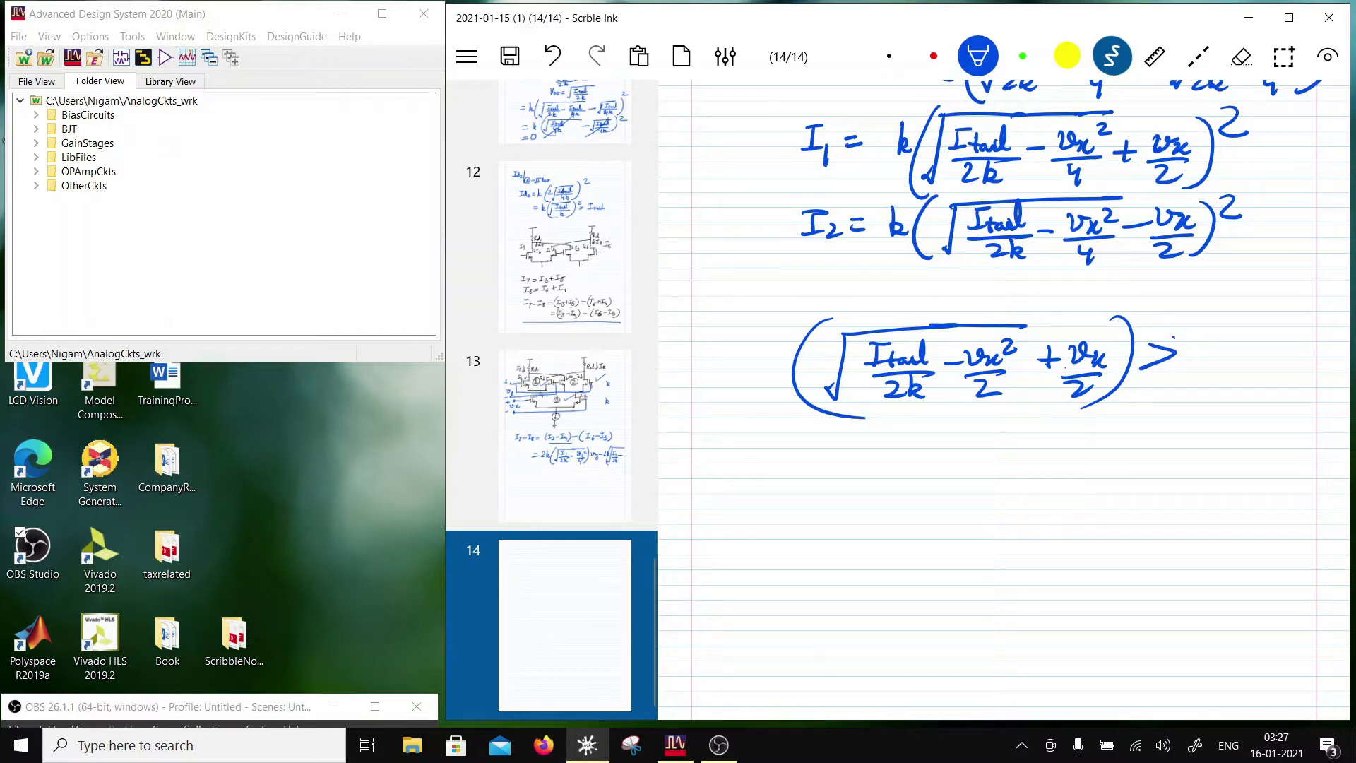
pyautogui.moveTo(1190, 336)
pyautogui.mouseDown()
pyautogui.moveTo(1202, 360)
pyautogui.moveTo(1222, 334)
pyautogui.mouseUp()
pyautogui.moveTo(1218, 349)
pyautogui.mouseDown()
pyautogui.moveTo(1230, 354)
pyautogui.moveTo(1222, 379)
pyautogui.mouseUp()
pyautogui.moveTo(1178, 382)
pyautogui.mouseDown()
pyautogui.moveTo(1238, 376)
pyautogui.moveTo(1218, 398)
pyautogui.mouseUp()
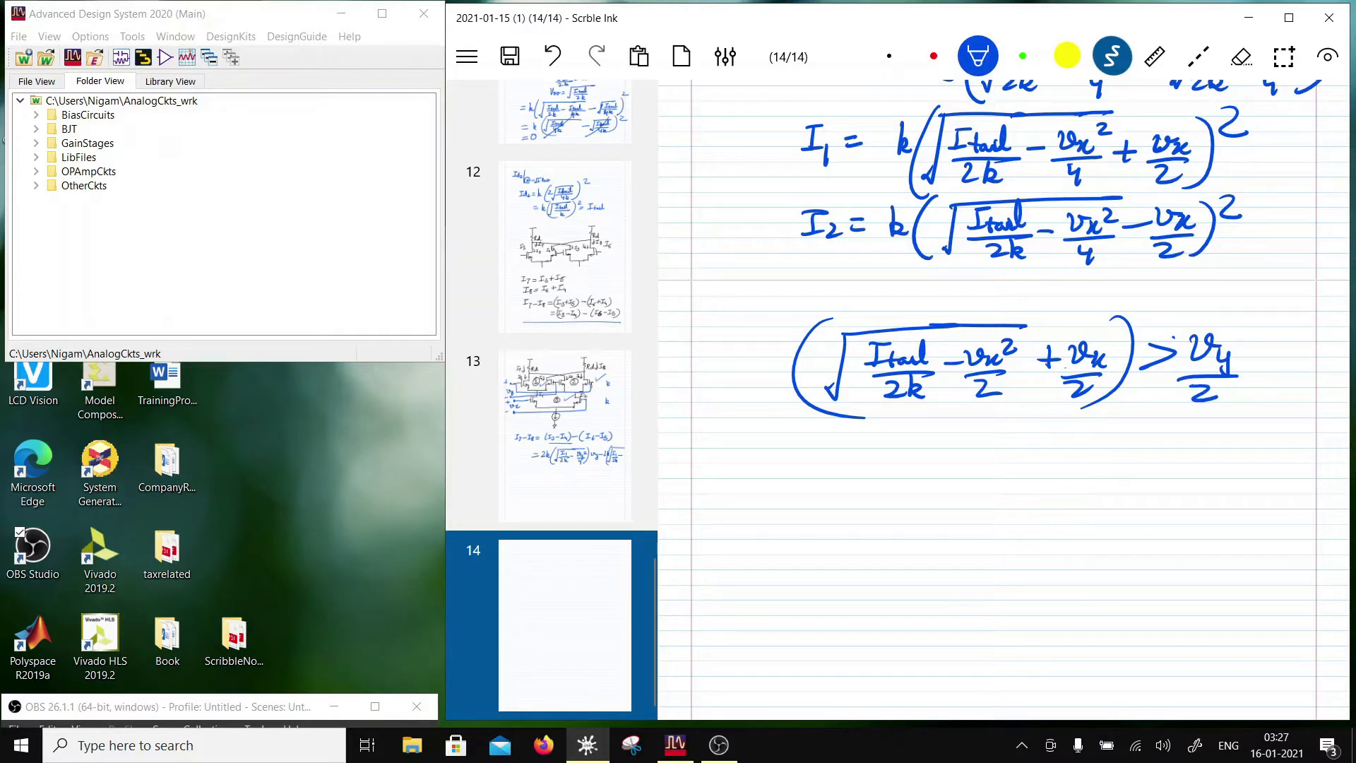
# Write the result Id = 4k vx vy below the inequality
pyautogui.scroll(3, 1003, 399)
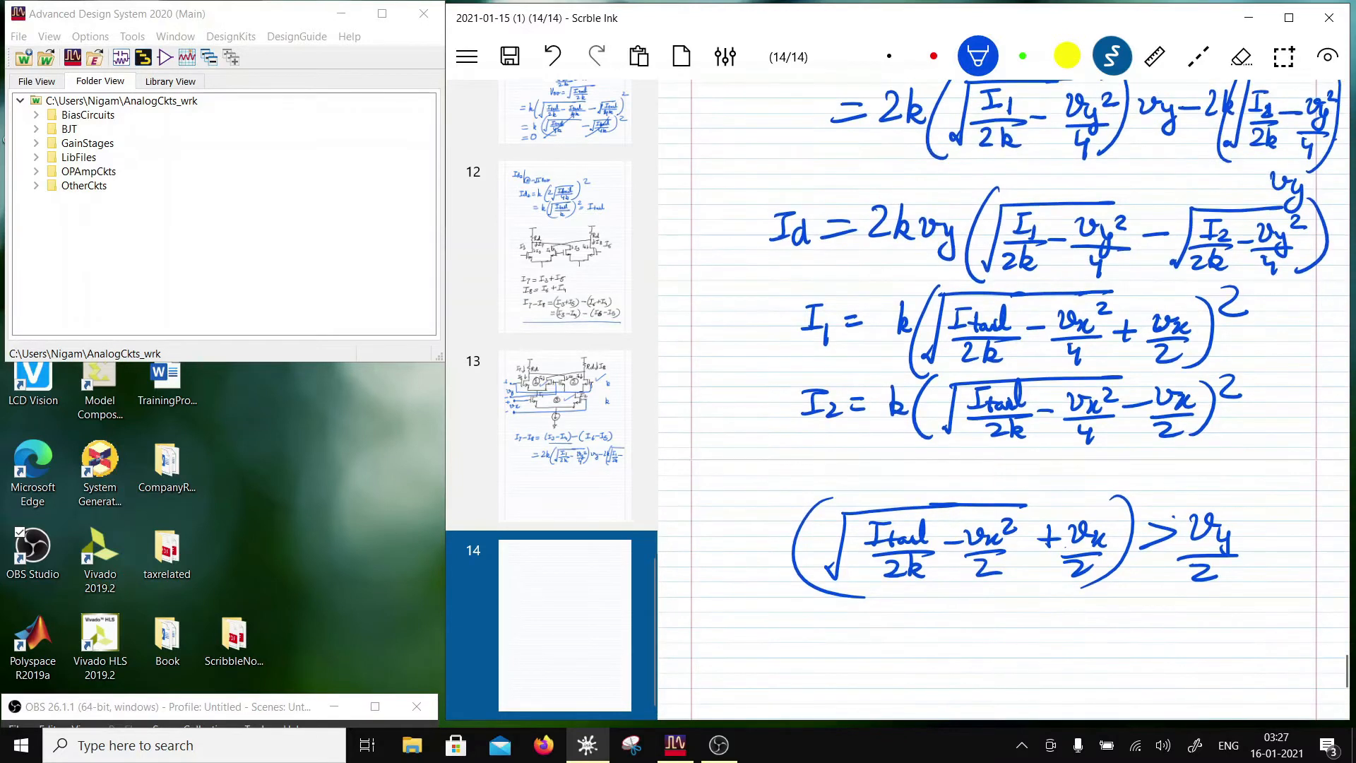
pyautogui.scroll(-1, 1003, 399)
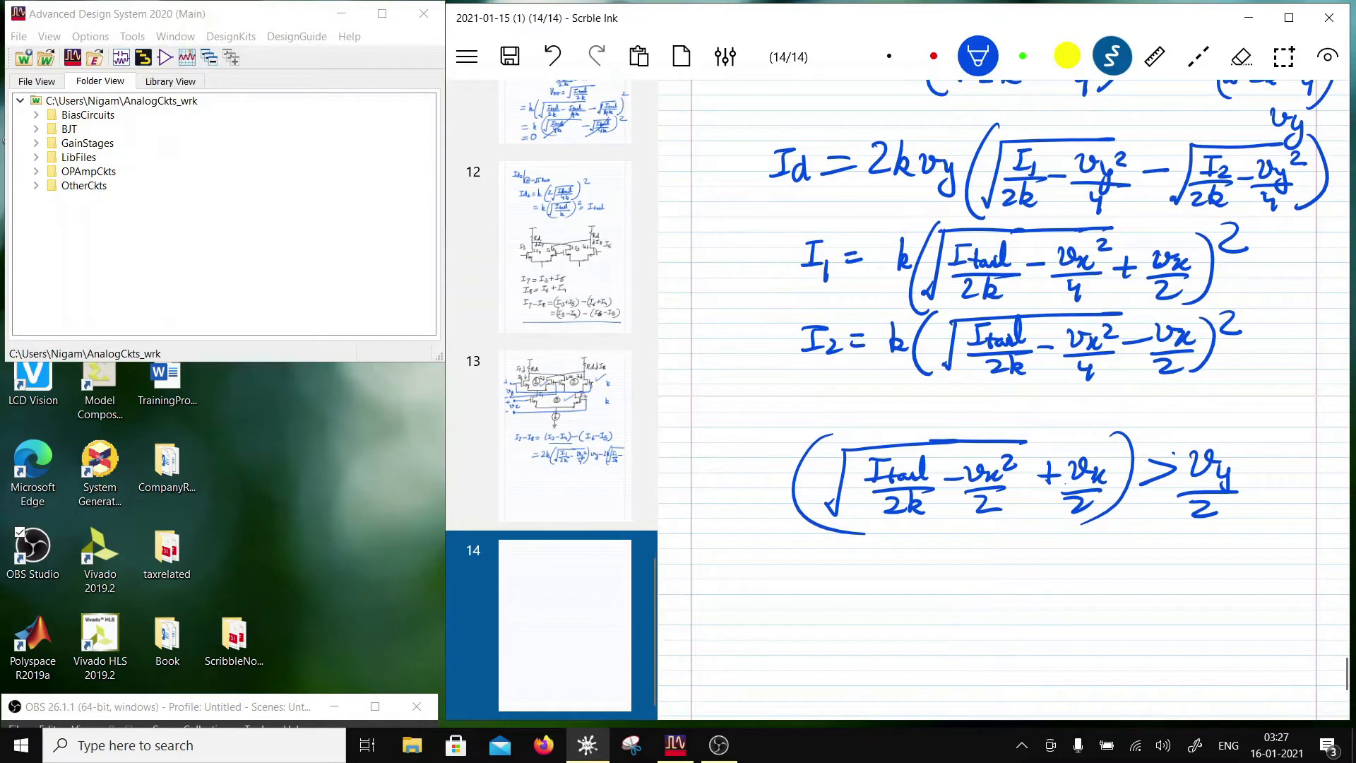
pyautogui.scroll(-5, 1003, 400)
pyautogui.moveTo(753, 370); pyautogui.dragTo(780, 363)
pyautogui.moveTo(769, 365); pyautogui.dragTo(763, 396)
pyautogui.moveTo(749, 399)
pyautogui.mouseDown()
pyautogui.moveTo(805, 406)
pyautogui.moveTo(831, 384)
pyautogui.mouseUp()
pyautogui.moveTo(814, 397); pyautogui.dragTo(873, 386)
pyautogui.moveTo(867, 364); pyautogui.dragTo(876, 400)
pyautogui.moveTo(876, 391)
pyautogui.mouseDown()
pyautogui.moveTo(894, 397)
pyautogui.moveTo(925, 376)
pyautogui.moveTo(950, 396)
pyautogui.mouseUp()
pyautogui.click(903, 382)
pyautogui.moveTo(948, 379)
pyautogui.mouseDown()
pyautogui.moveTo(928, 397)
pyautogui.moveTo(991, 376)
pyautogui.moveTo(998, 411)
pyautogui.mouseUp()
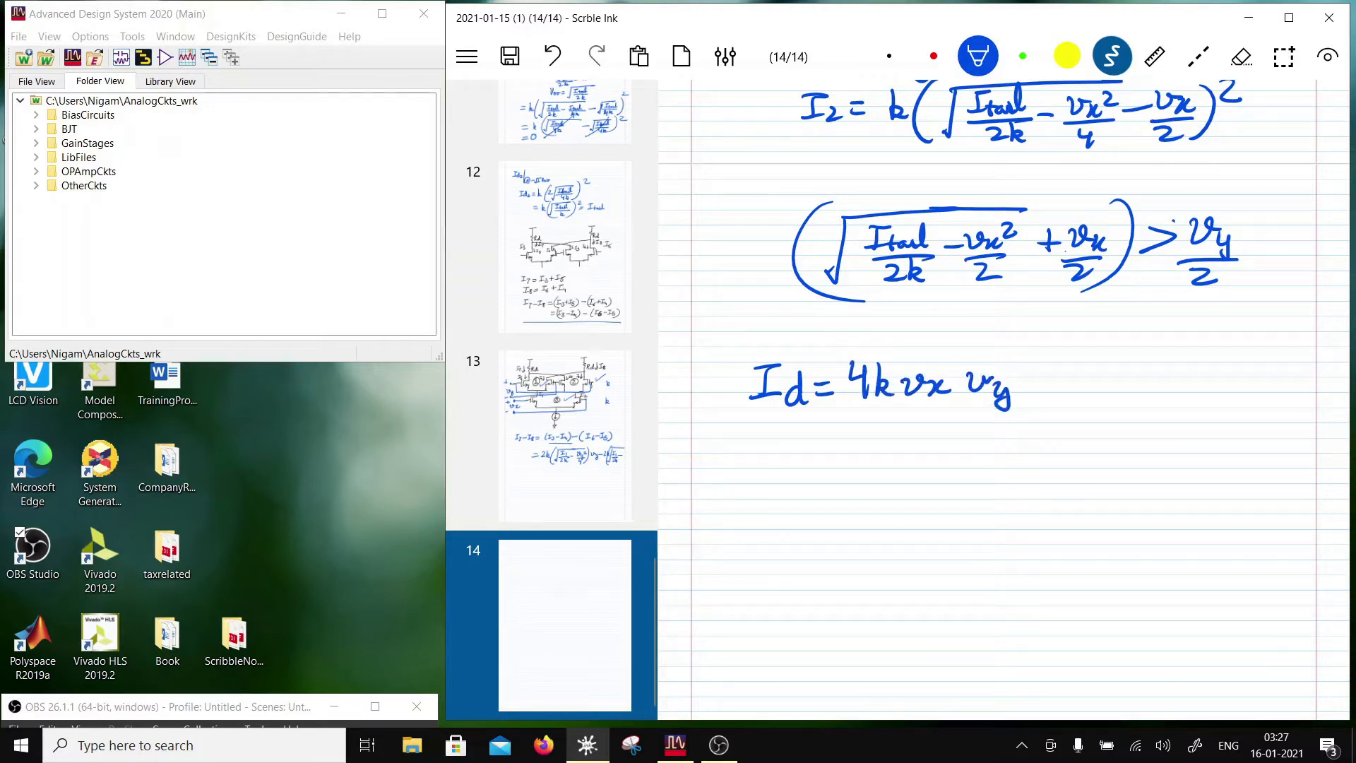
# Draw a green box around the Id = 4k vx vy result
pyautogui.click(1023, 56)
pyautogui.moveTo(732, 350)
pyautogui.mouseDown()
pyautogui.moveTo(731, 437)
pyautogui.moveTo(1120, 381)
pyautogui.moveTo(712, 436)
pyautogui.mouseUp()
pyautogui.scroll(-1, 1003, 353)
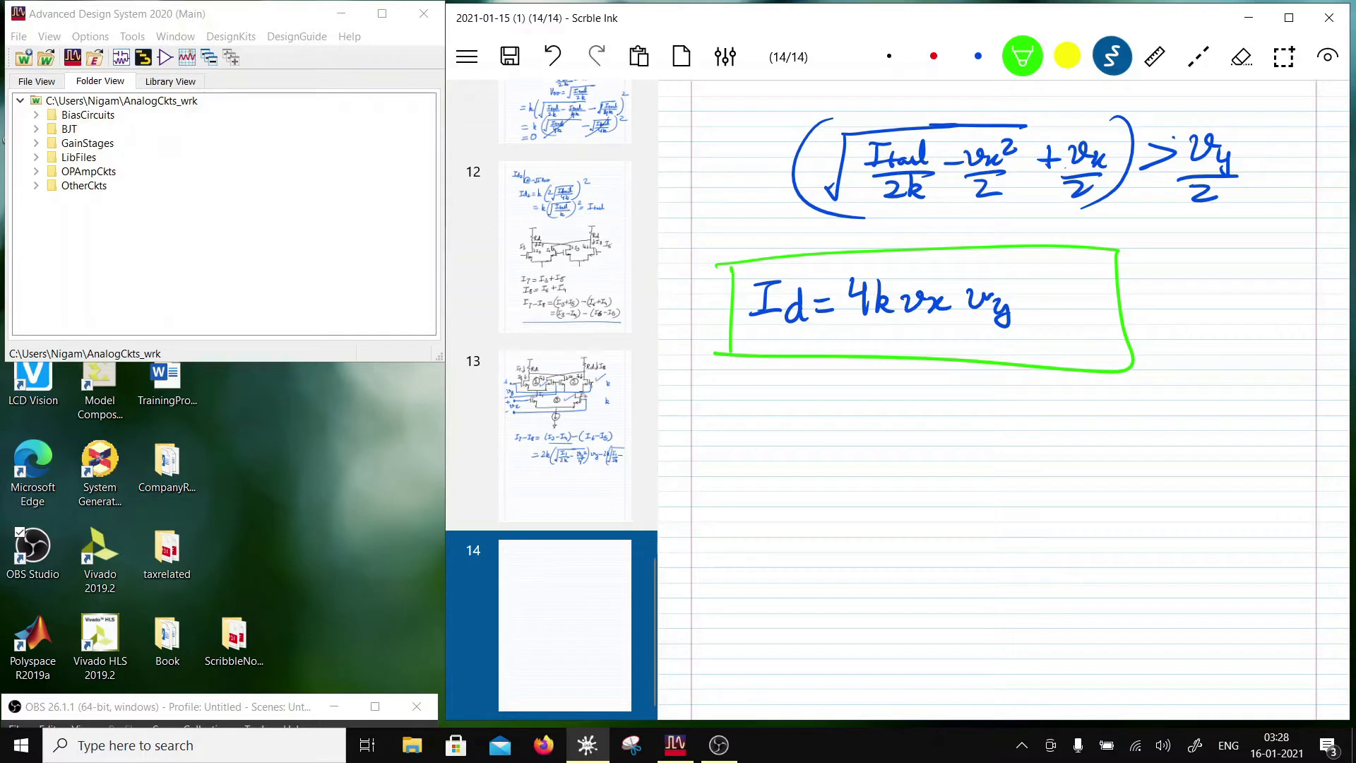
# Write vo = Id Rd in green below the boxed result
pyautogui.moveTo(753, 386)
pyautogui.mouseDown()
pyautogui.moveTo(758, 407)
pyautogui.moveTo(789, 399)
pyautogui.mouseUp()
pyautogui.moveTo(807, 396); pyautogui.dragTo(866, 376)
pyautogui.moveTo(854, 378)
pyautogui.mouseDown()
pyautogui.moveTo(851, 403)
pyautogui.moveTo(881, 397)
pyautogui.mouseUp()
pyautogui.moveTo(881, 388)
pyautogui.mouseDown()
pyautogui.moveTo(884, 405)
pyautogui.moveTo(914, 404)
pyautogui.mouseUp()
pyautogui.moveTo(940, 373); pyautogui.dragTo(932, 402)
# Write the substituted line = 4k Rd vx vy in green under the vo equation
pyautogui.moveTo(812, 432)
pyautogui.mouseDown()
pyautogui.moveTo(873, 432)
pyautogui.moveTo(872, 449)
pyautogui.mouseUp()
pyautogui.moveTo(889, 419)
pyautogui.mouseDown()
pyautogui.moveTo(890, 442)
pyautogui.moveTo(921, 446)
pyautogui.mouseUp()
pyautogui.moveTo(921, 422); pyautogui.dragTo(939, 445)
pyautogui.moveTo(950, 433)
pyautogui.mouseDown()
pyautogui.moveTo(953, 417)
pyautogui.moveTo(960, 445)
pyautogui.mouseUp()
pyautogui.moveTo(965, 426); pyautogui.dragTo(1006, 444)
pyautogui.moveTo(1006, 428)
pyautogui.mouseDown()
pyautogui.moveTo(988, 443)
pyautogui.moveTo(1043, 417)
pyautogui.moveTo(1055, 438)
pyautogui.moveTo(1044, 456)
pyautogui.mouseUp()
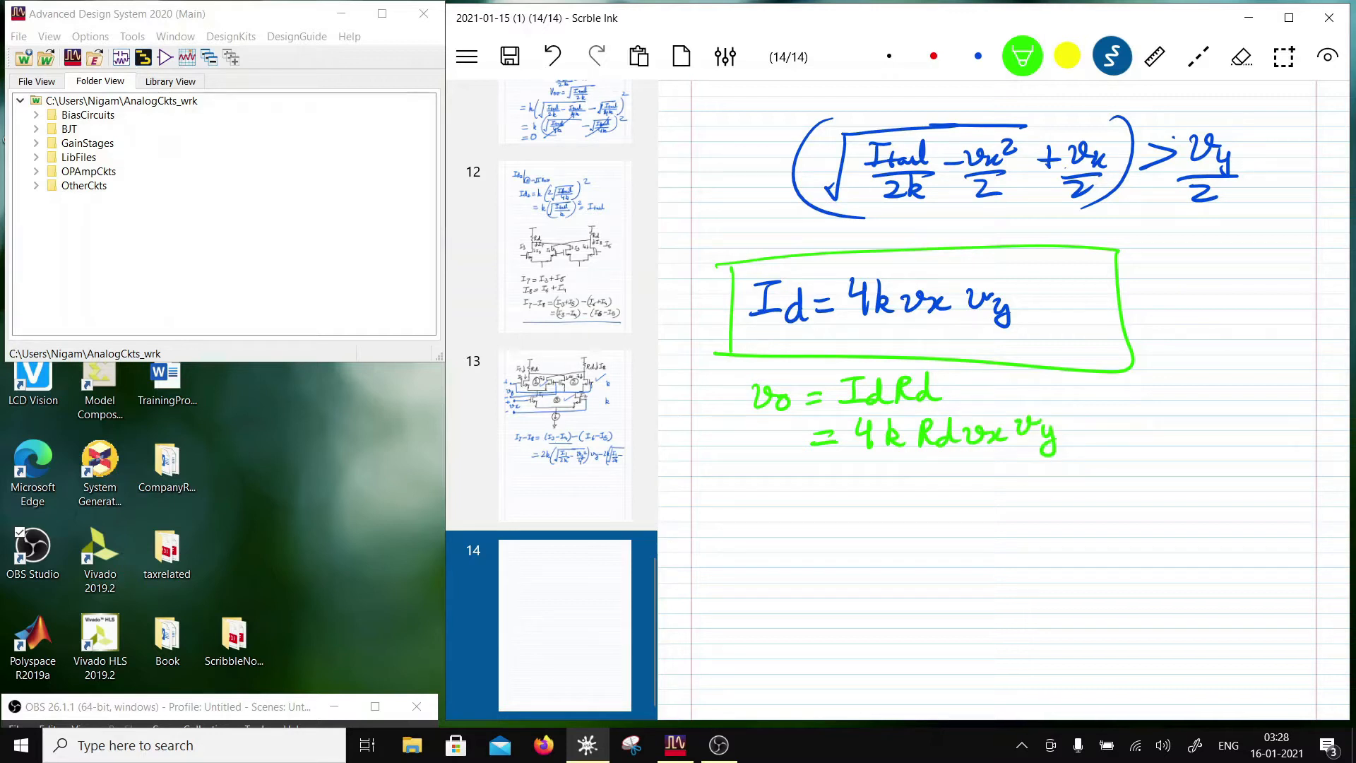
# Bracket the 4k Rd factor and write vo = Gc vx vy on the line below
pyautogui.moveTo(960, 399); pyautogui.dragTo(922, 469)
pyautogui.moveTo(856, 406)
pyautogui.mouseDown()
pyautogui.moveTo(874, 459)
pyautogui.moveTo(859, 487)
pyautogui.mouseUp()
pyautogui.moveTo(896, 467)
pyautogui.mouseDown()
pyautogui.moveTo(895, 498)
pyautogui.moveTo(962, 476)
pyautogui.moveTo(991, 494)
pyautogui.moveTo(1028, 470)
pyautogui.moveTo(1035, 505)
pyautogui.mouseUp()
pyautogui.moveTo(760, 477); pyautogui.dragTo(792, 483)
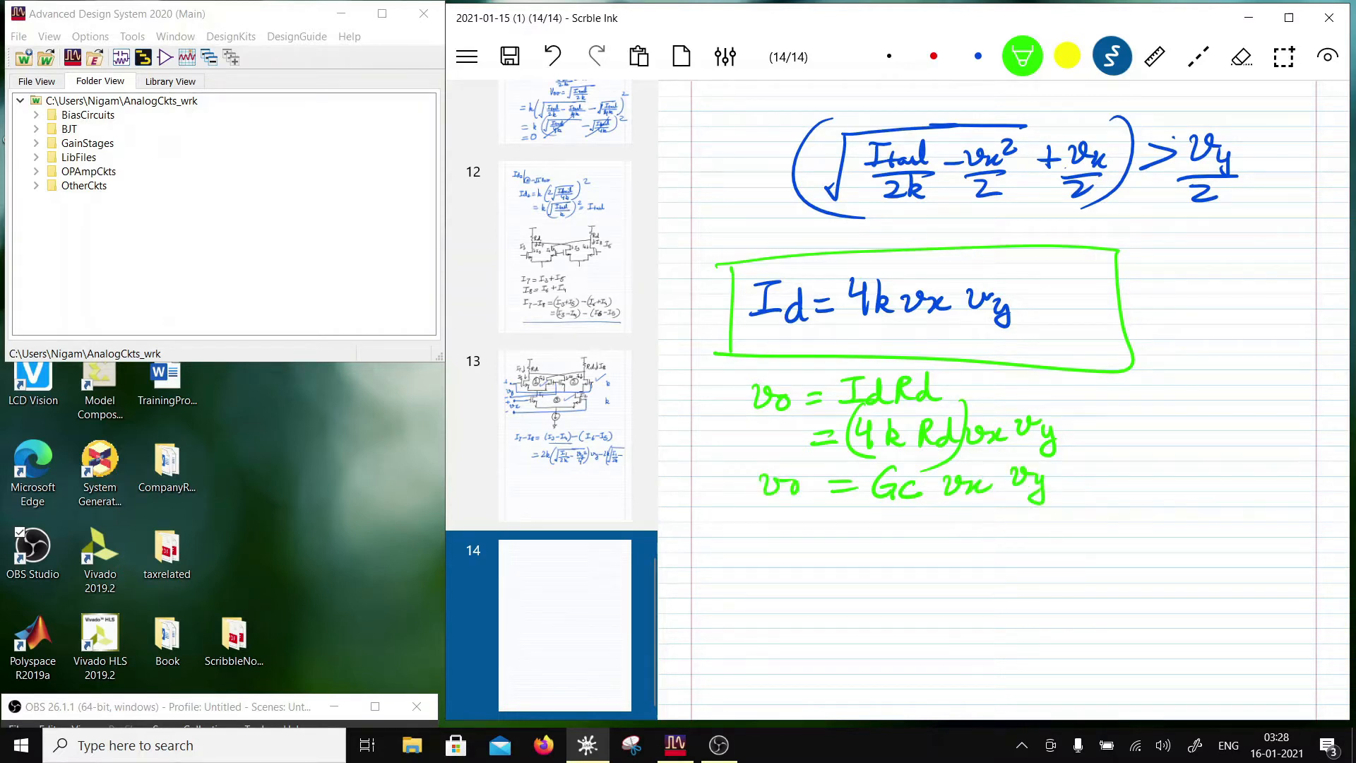
# Erase the Gc factor from the last vo line
pyautogui.scroll(-3, 1004, 396)
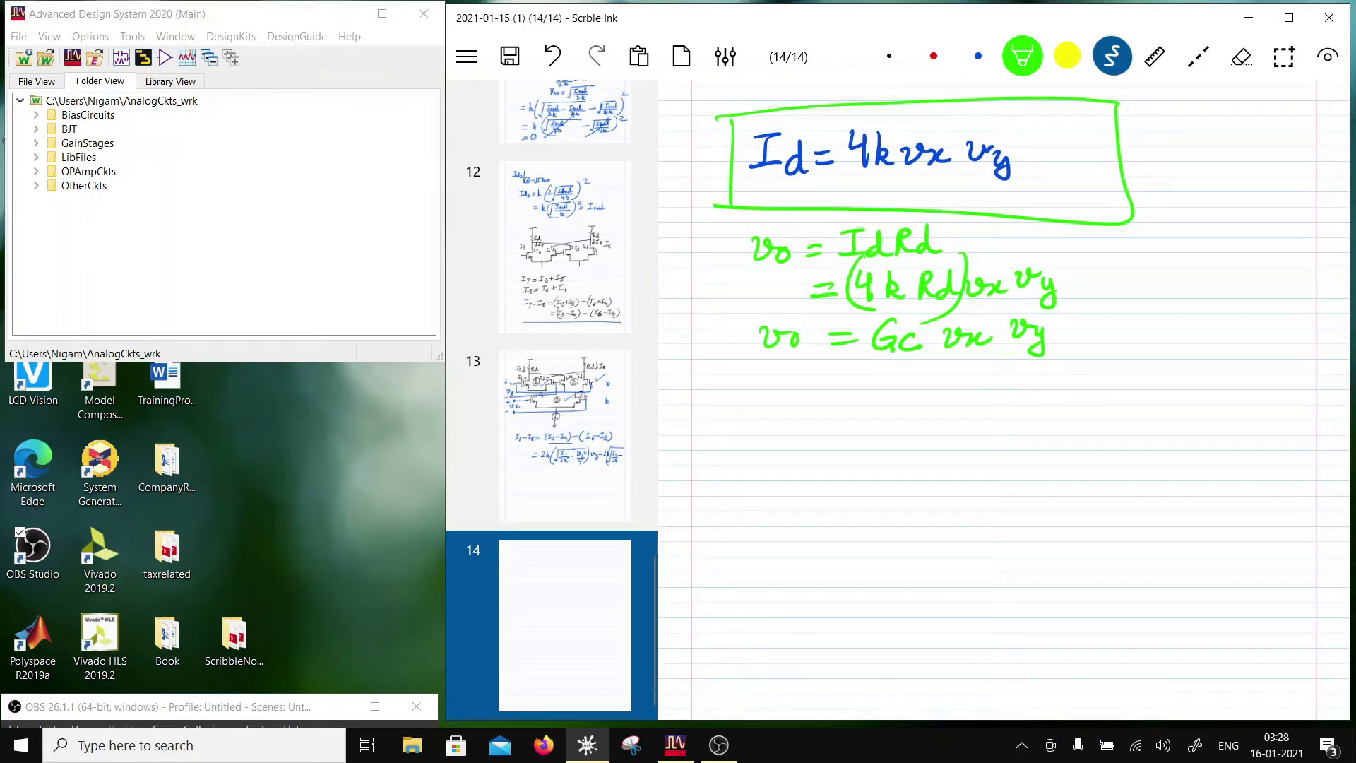
pyautogui.scroll(3, 1003, 367)
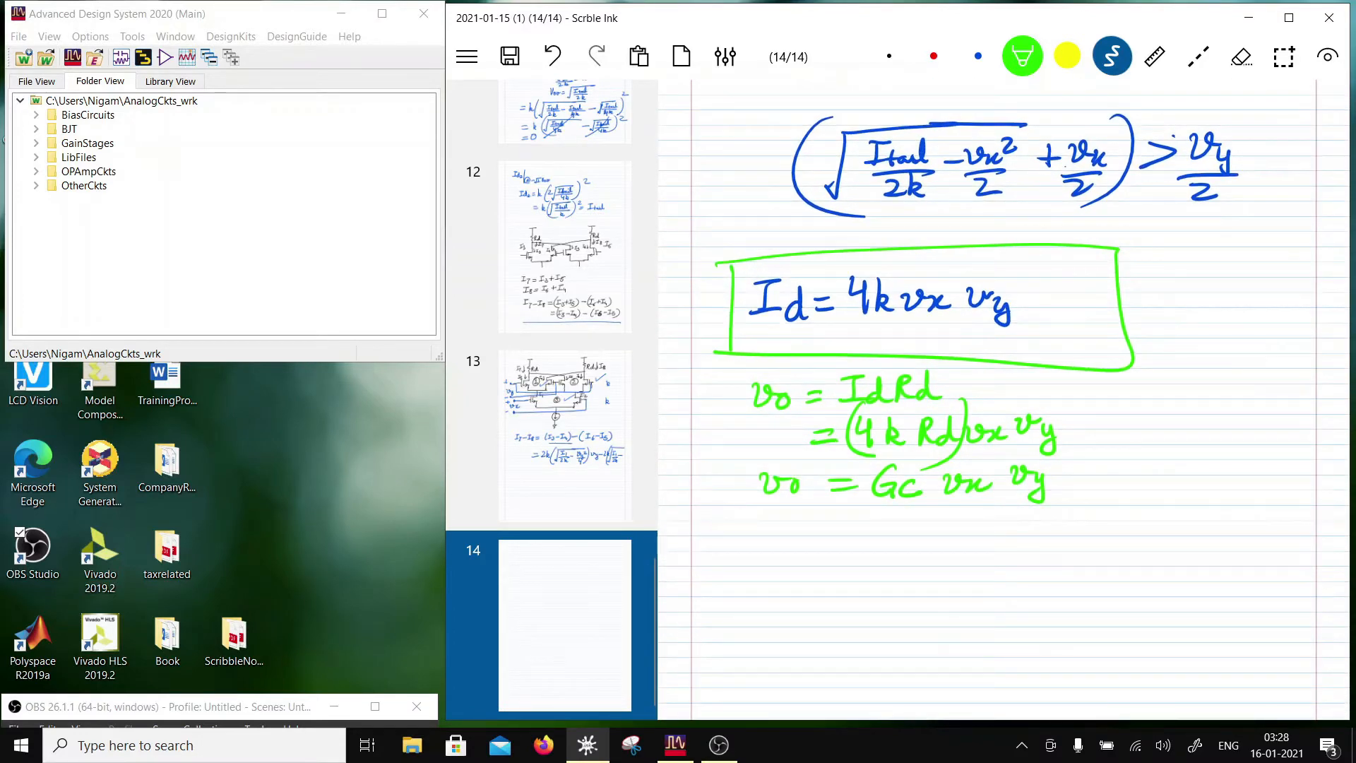
pyautogui.moveTo(893, 476); pyautogui.dragTo(893, 503)
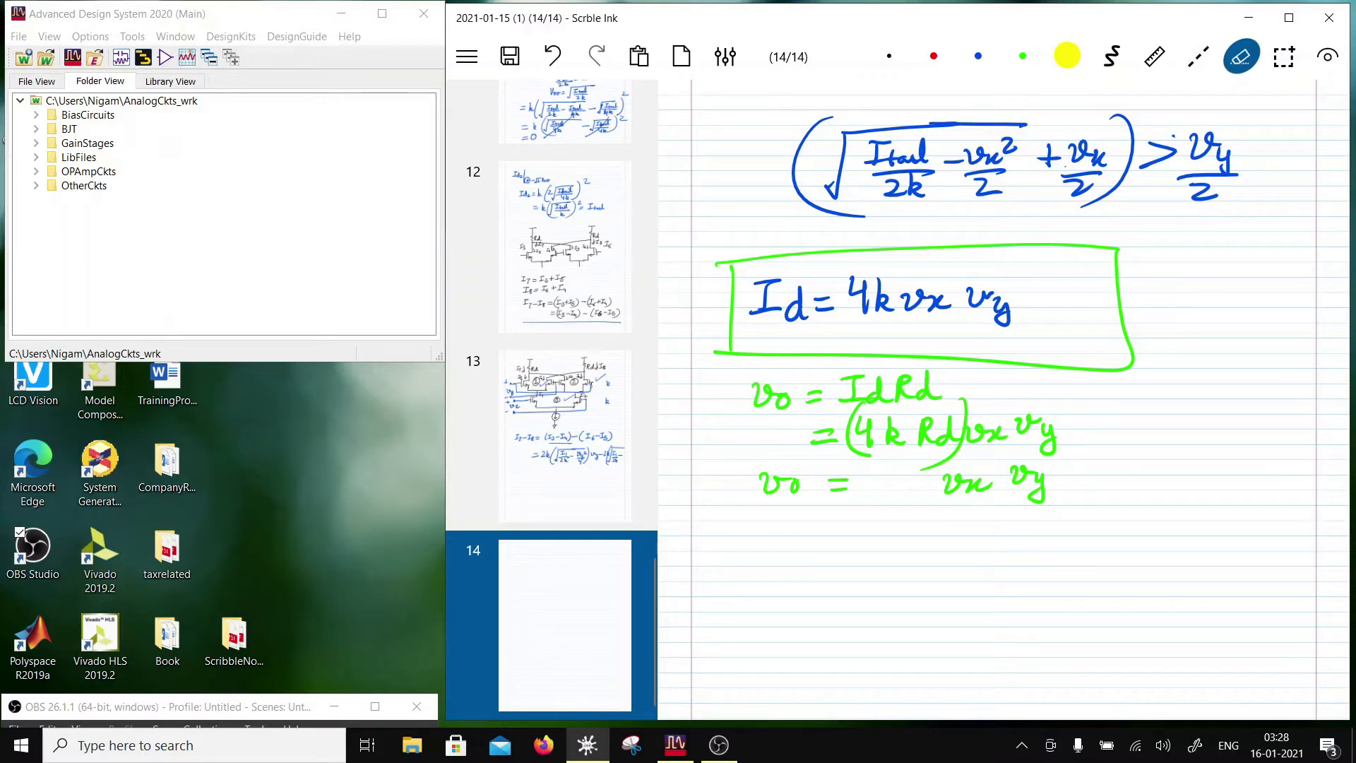
pyautogui.rightClick(1351, 214)
pyautogui.scroll(-1, 1004, 399)
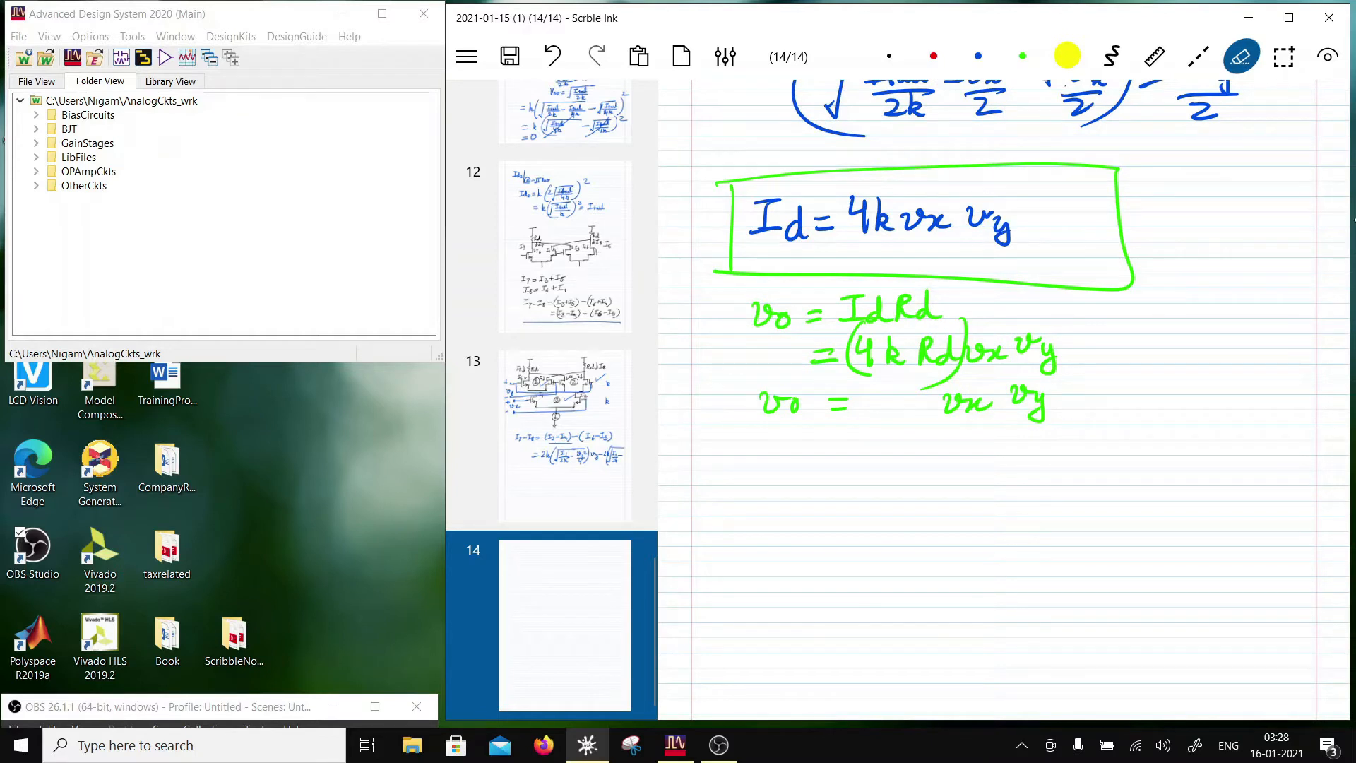
# Complete the last green line as vo = (4kRd vy) vx, with brackets around the 4kRd vy factor
pyautogui.click(1022, 56)
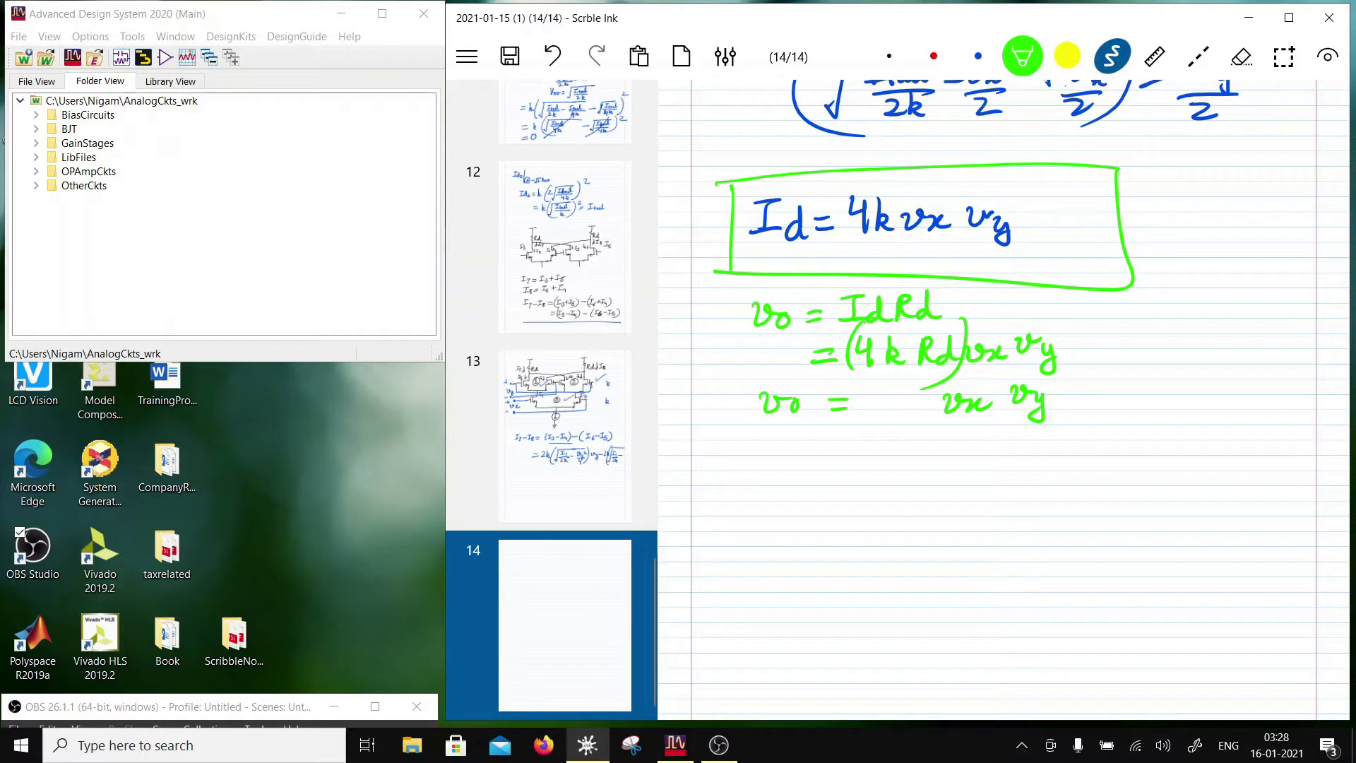
pyautogui.moveTo(866, 384)
pyautogui.mouseDown()
pyautogui.moveTo(910, 418)
pyautogui.moveTo(1043, 403)
pyautogui.mouseUp()
pyautogui.click(1242, 56)
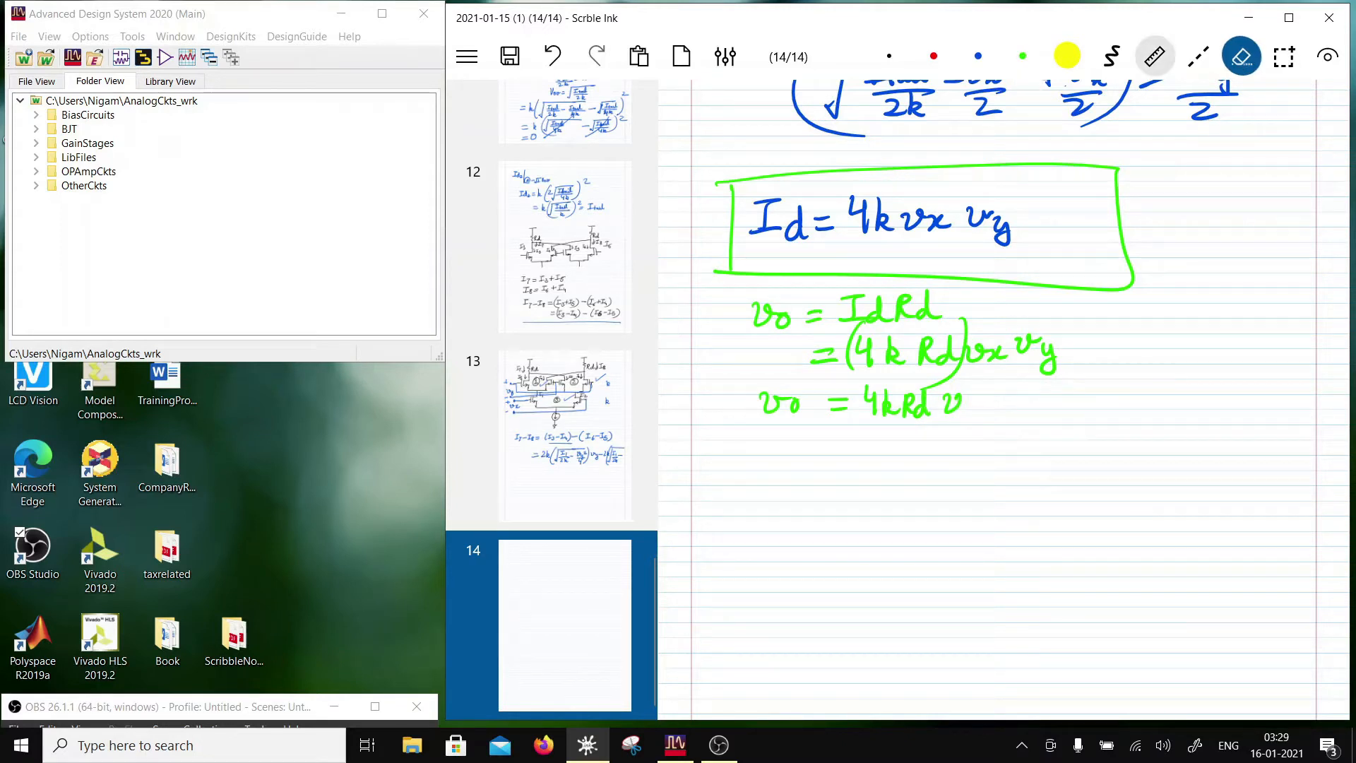
pyautogui.click(1023, 56)
pyautogui.moveTo(968, 400)
pyautogui.mouseDown()
pyautogui.moveTo(972, 435)
pyautogui.moveTo(1028, 396)
pyautogui.moveTo(1052, 411)
pyautogui.mouseUp()
pyautogui.moveTo(996, 375); pyautogui.dragTo(957, 445)
pyautogui.moveTo(868, 376)
pyautogui.mouseDown()
pyautogui.moveTo(857, 392)
pyautogui.moveTo(880, 442)
pyautogui.mouseUp()
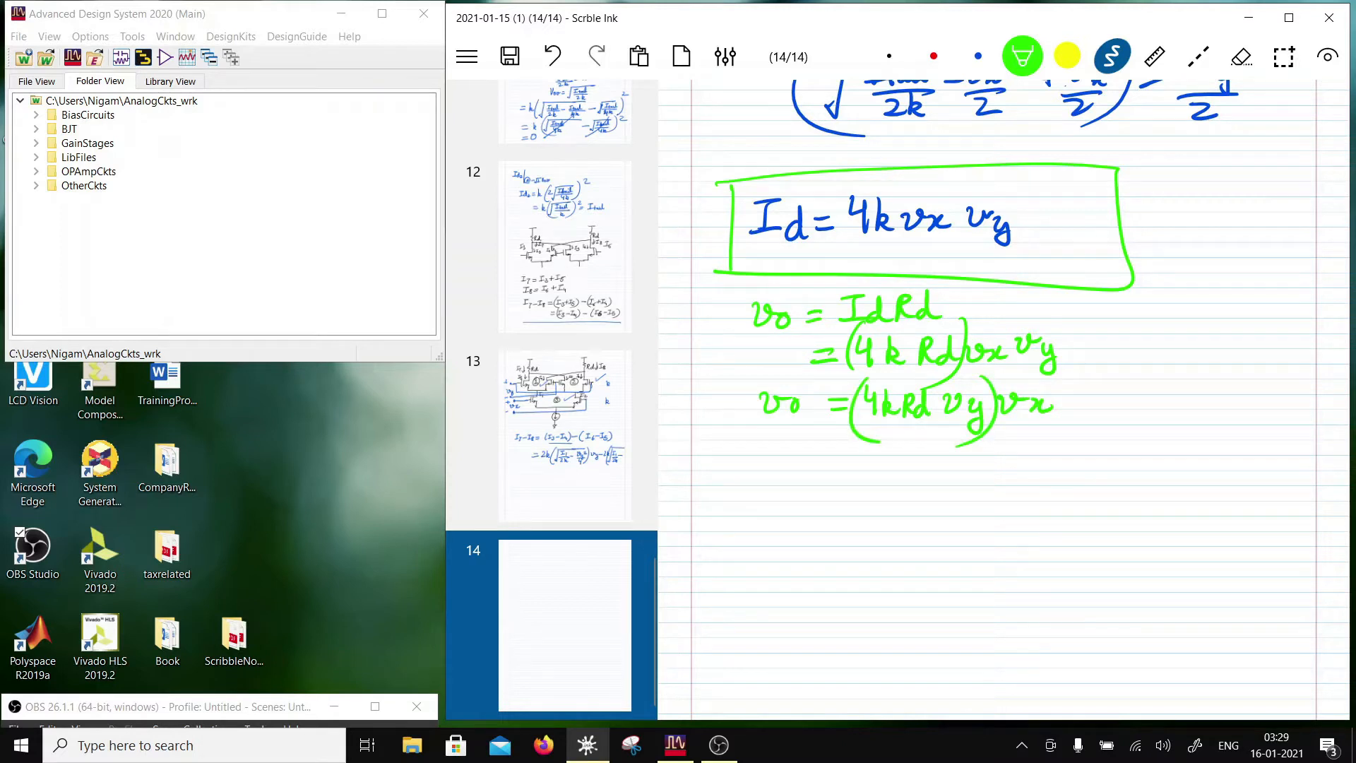
# Write vo/vx = 4kRd vy in green on the line below
pyautogui.moveTo(773, 441); pyautogui.dragTo(831, 468)
pyautogui.moveTo(781, 482); pyautogui.dragTo(825, 495)
pyautogui.moveTo(846, 465); pyautogui.dragTo(861, 464)
pyautogui.moveTo(845, 476); pyautogui.dragTo(902, 458)
pyautogui.moveTo(895, 450); pyautogui.dragTo(894, 474)
pyautogui.moveTo(911, 444)
pyautogui.mouseDown()
pyautogui.moveTo(909, 471)
pyautogui.moveTo(934, 474)
pyautogui.mouseUp()
pyautogui.moveTo(933, 450)
pyautogui.mouseDown()
pyautogui.moveTo(954, 467)
pyautogui.moveTo(1008, 458)
pyautogui.moveTo(1002, 482)
pyautogui.mouseUp()
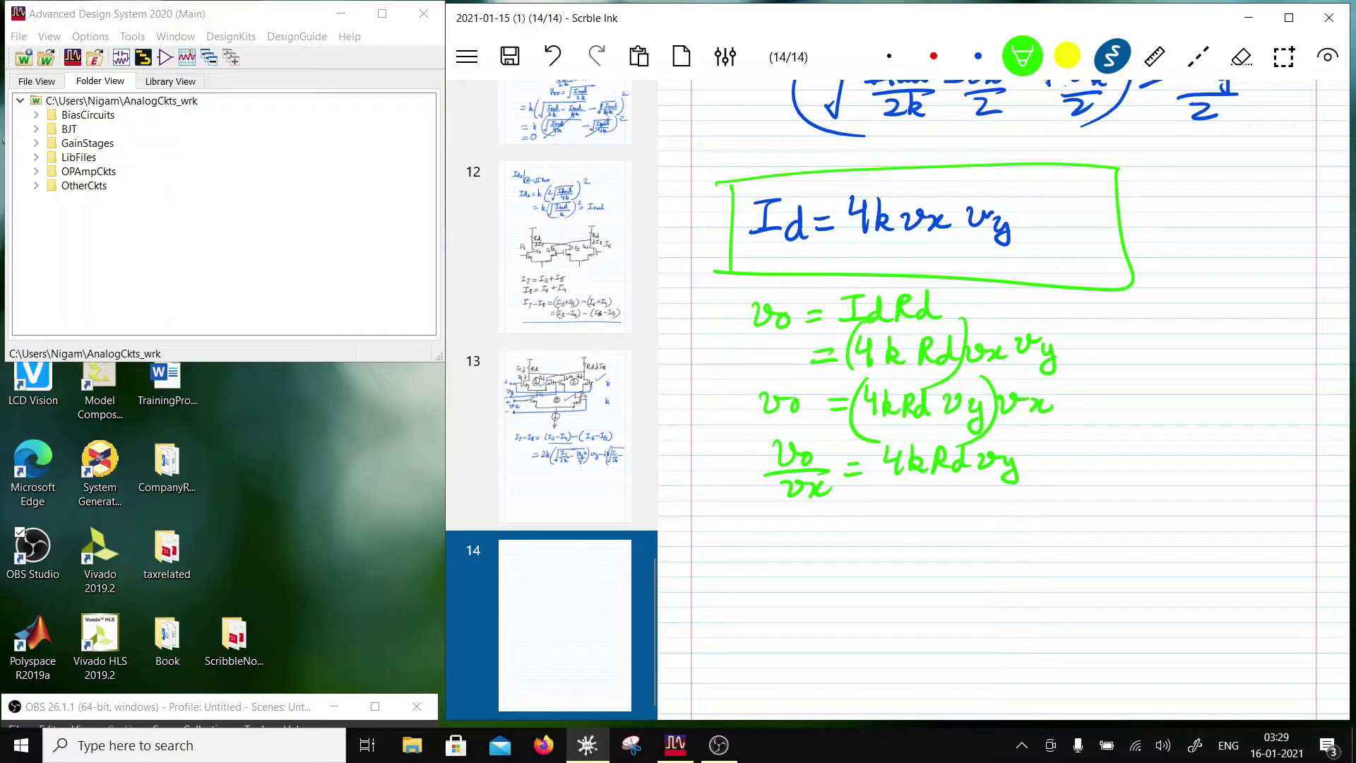
# Underline 4kRd vy, append = Gc in green, and tick the = (4k Rd) vx vy line in red
pyautogui.moveTo(881, 495)
pyautogui.mouseDown()
pyautogui.moveTo(1043, 494)
pyautogui.moveTo(1068, 457)
pyautogui.mouseUp()
pyautogui.moveTo(1048, 467); pyautogui.dragTo(1110, 477)
pyautogui.moveTo(1140, 457); pyautogui.dragTo(1140, 472)
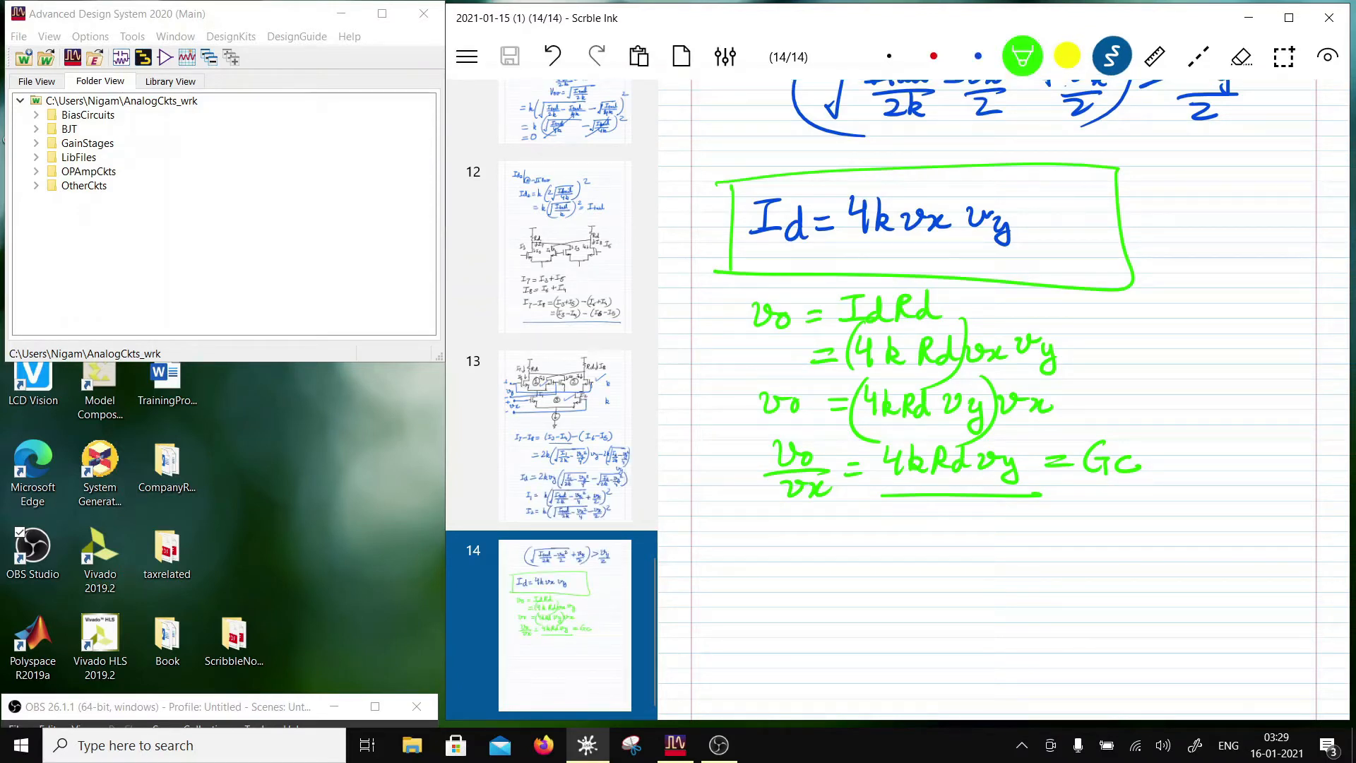
pyautogui.click(934, 56)
pyautogui.moveTo(1078, 345); pyautogui.dragTo(1153, 331)
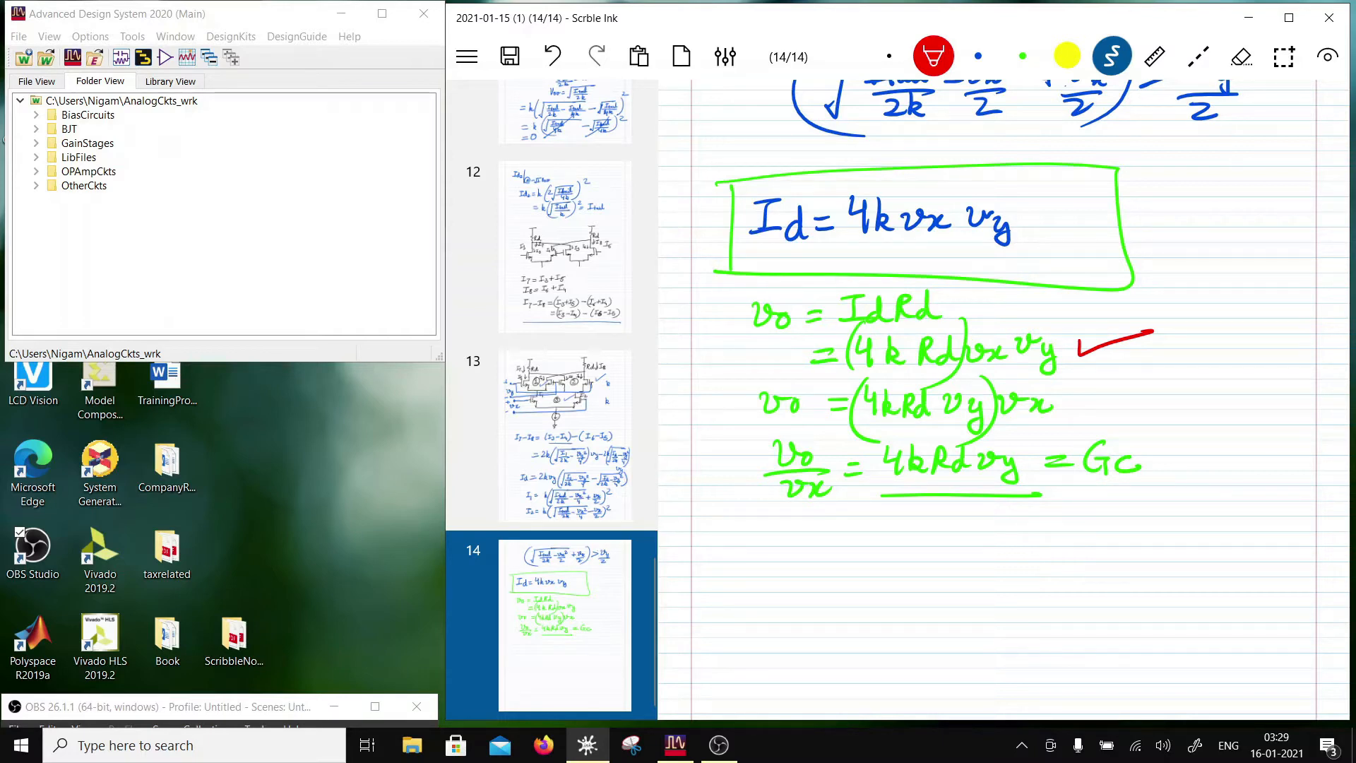
# Label the four transistors of pairs 1 and 2 with gm in red and write gm = {vx} above the circuit
pyautogui.scroll(10, 1003, 399)
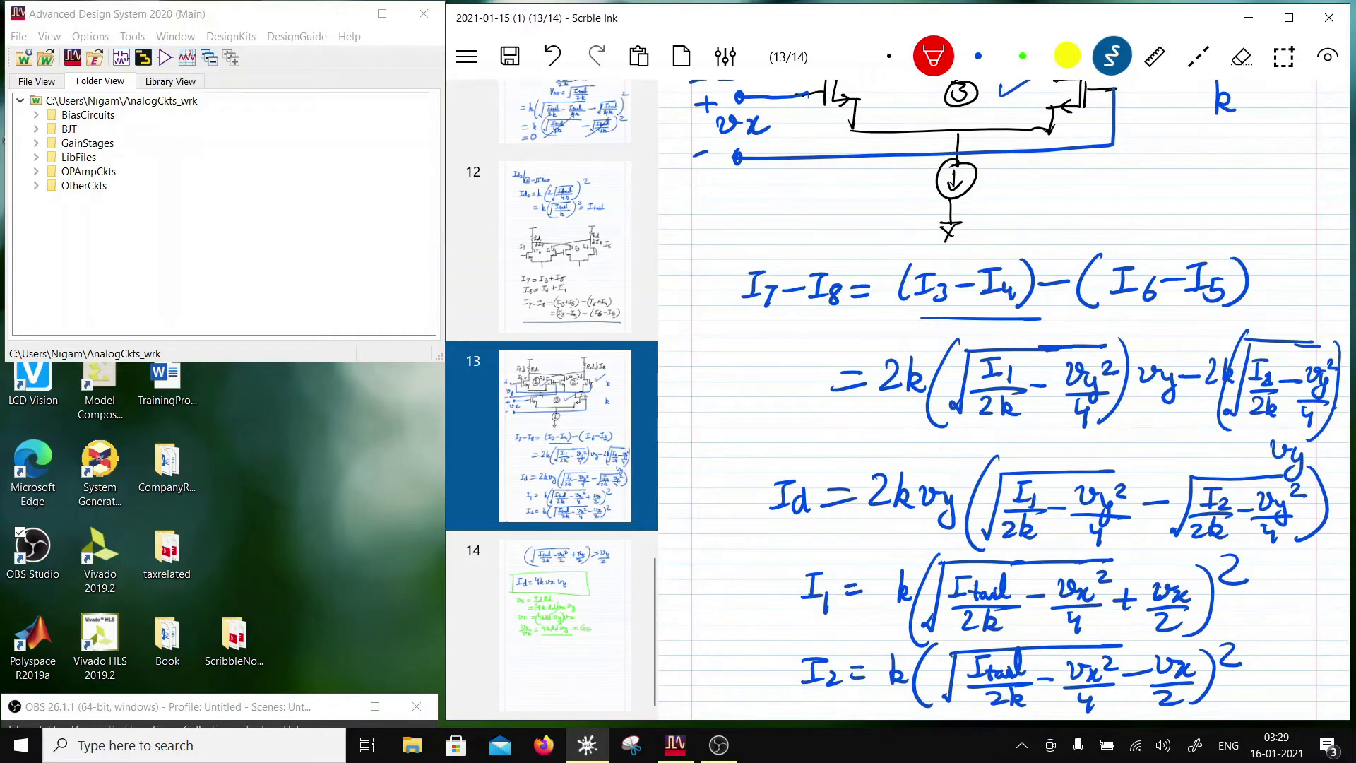
pyautogui.scroll(4, 1003, 399)
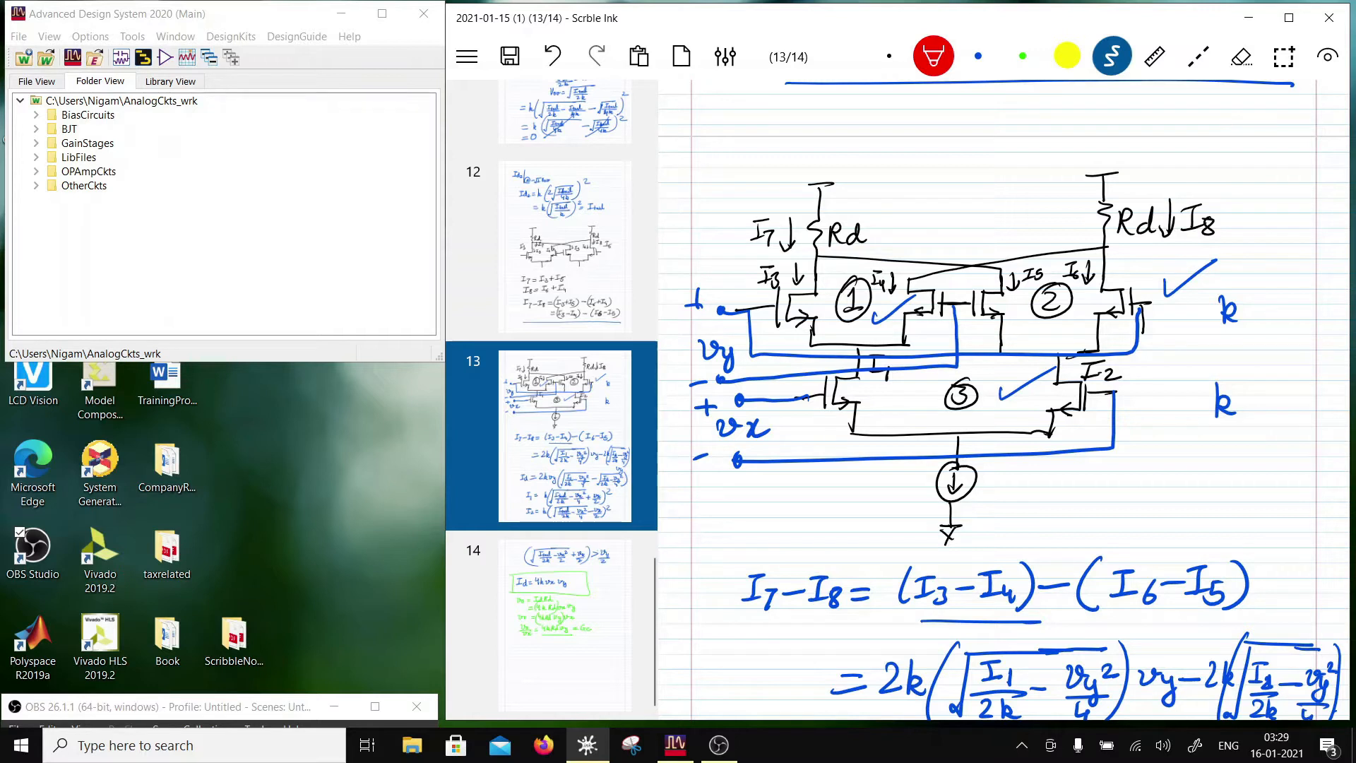
pyautogui.moveTo(826, 318)
pyautogui.mouseDown()
pyautogui.moveTo(820, 340)
pyautogui.moveTo(909, 334)
pyautogui.mouseUp()
pyautogui.moveTo(1020, 314)
pyautogui.mouseDown()
pyautogui.moveTo(1008, 345)
pyautogui.moveTo(1097, 332)
pyautogui.mouseUp()
pyautogui.moveTo(911, 165); pyautogui.dragTo(903, 201)
pyautogui.moveTo(918, 180)
pyautogui.mouseDown()
pyautogui.moveTo(945, 191)
pyautogui.moveTo(971, 170)
pyautogui.mouseUp()
pyautogui.moveTo(950, 185)
pyautogui.mouseDown()
pyautogui.moveTo(973, 181)
pyautogui.moveTo(1001, 204)
pyautogui.moveTo(1040, 159)
pyautogui.moveTo(1045, 181)
pyautogui.mouseUp()
pyautogui.moveTo(1052, 167)
pyautogui.mouseDown()
pyautogui.moveTo(1037, 182)
pyautogui.moveTo(1068, 178)
pyautogui.moveTo(1059, 191)
pyautogui.mouseUp()
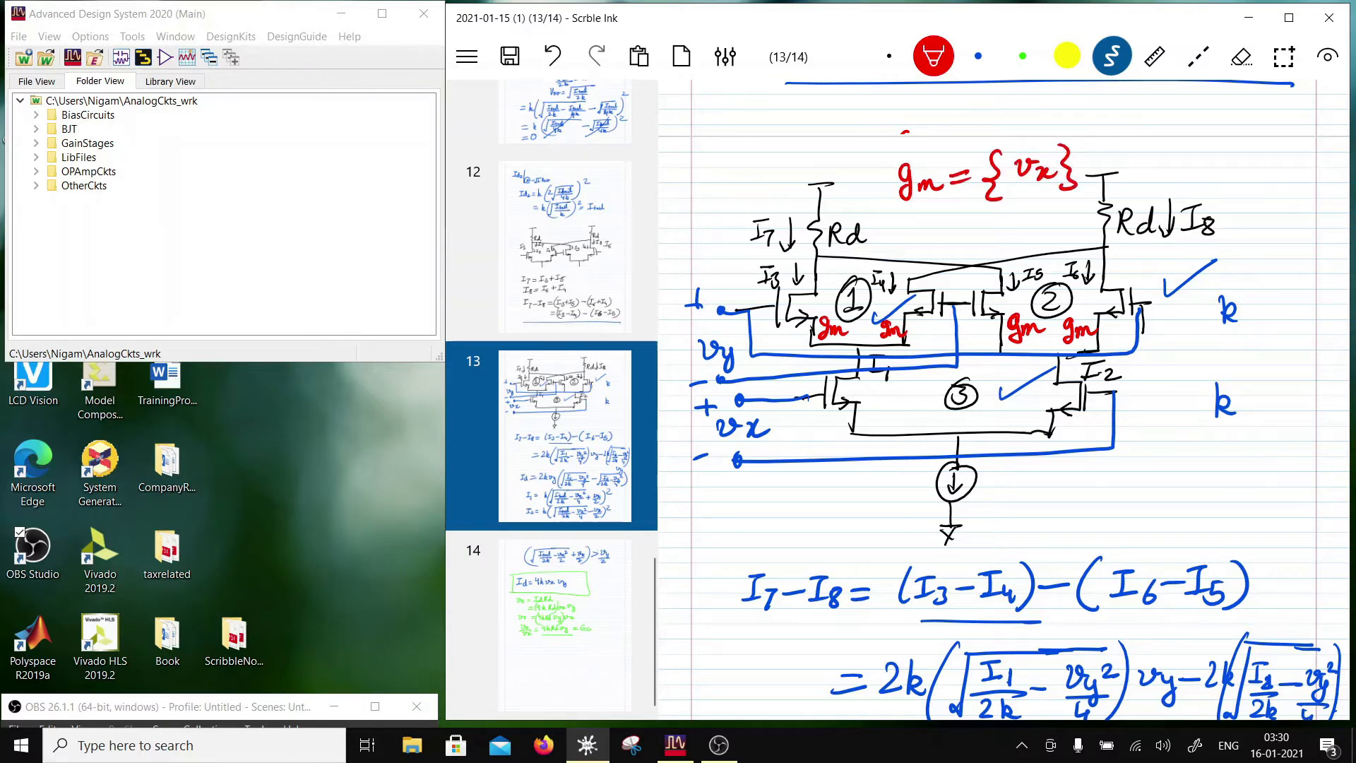
# Write vo = −gm ro vy in red beside the circuit's current source, with = {vx}{vy} on the line below
pyautogui.scroll(-3, 1003, 399)
pyautogui.moveTo(1131, 315); pyautogui.dragTo(1195, 320)
pyautogui.moveTo(1180, 330); pyautogui.dragTo(1224, 319)
pyautogui.moveTo(1243, 312)
pyautogui.mouseDown()
pyautogui.moveTo(1235, 337)
pyautogui.moveTo(1308, 317)
pyautogui.mouseUp()
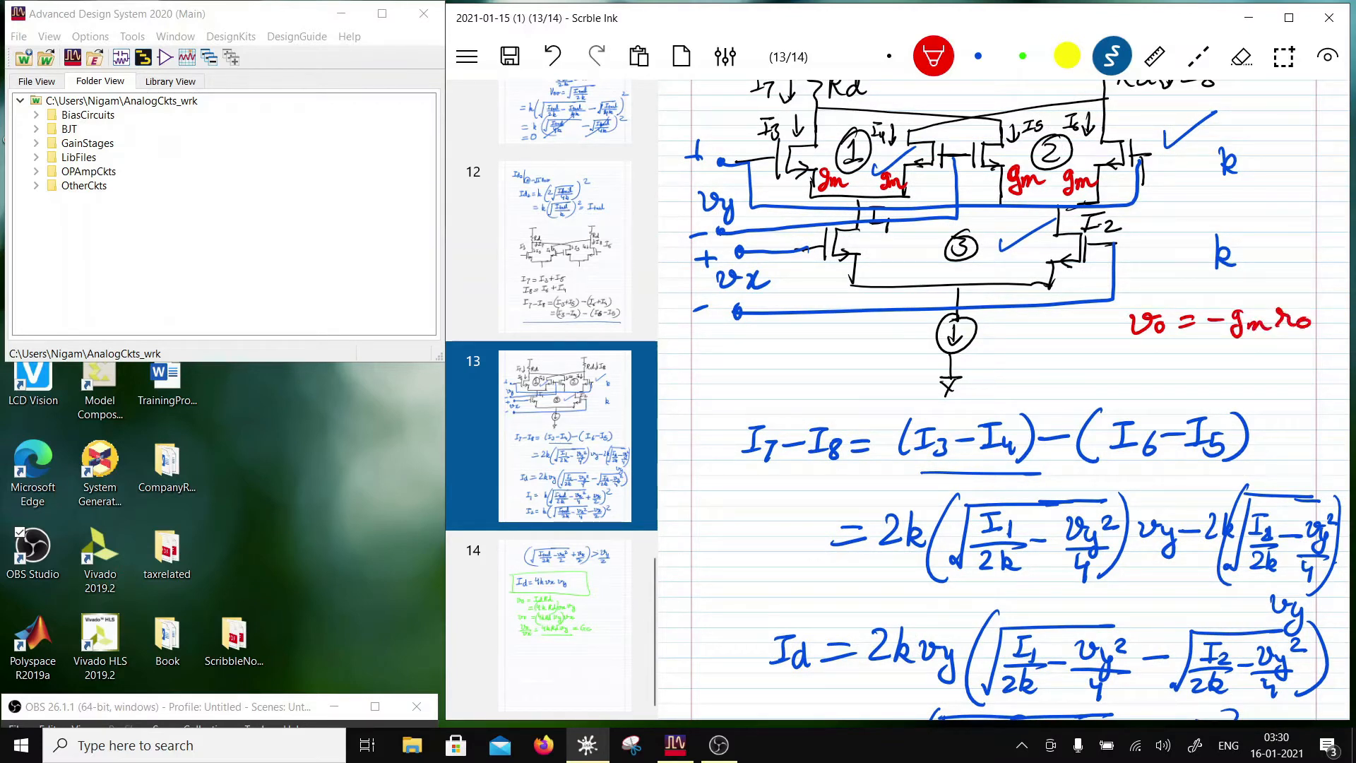
pyautogui.moveTo(1176, 355); pyautogui.dragTo(1197, 353)
pyautogui.moveTo(1176, 363); pyautogui.dragTo(1198, 361)
pyautogui.moveTo(1243, 345)
pyautogui.mouseDown()
pyautogui.moveTo(1232, 367)
pyautogui.moveTo(1247, 380)
pyautogui.moveTo(1270, 348)
pyautogui.moveTo(1290, 378)
pyautogui.moveTo(1292, 358)
pyautogui.mouseUp()
pyautogui.moveTo(1292, 359); pyautogui.dragTo(1275, 385)
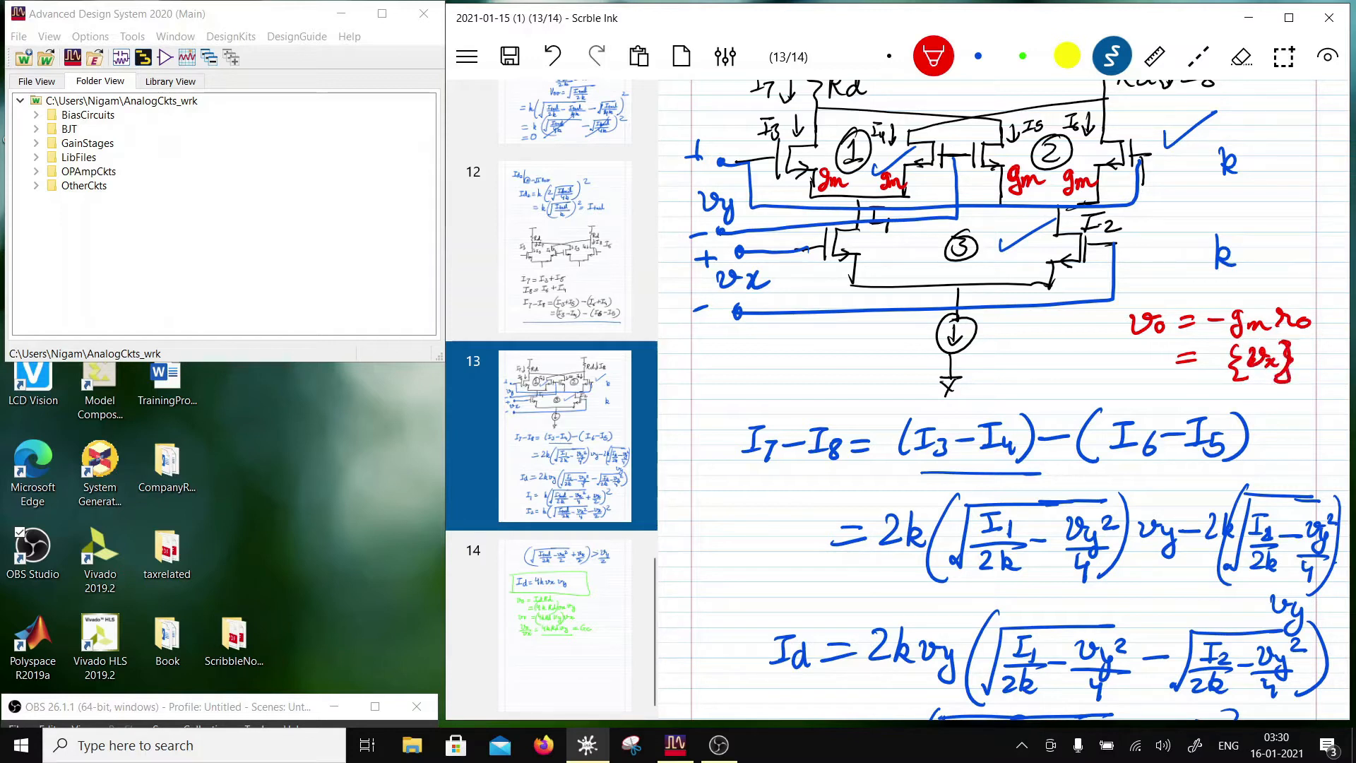
pyautogui.moveTo(1322, 308)
pyautogui.mouseDown()
pyautogui.moveTo(1342, 339)
pyautogui.moveTo(1328, 342)
pyautogui.mouseUp()
pyautogui.moveTo(1299, 346)
pyautogui.mouseDown()
pyautogui.moveTo(1331, 361)
pyautogui.moveTo(1320, 384)
pyautogui.moveTo(1304, 369)
pyautogui.moveTo(1293, 383)
pyautogui.mouseUp()
pyautogui.moveTo(1326, 344); pyautogui.dragTo(1328, 379)
# Write k1 and k2 side by side in red below the Gc equation
pyautogui.scroll(4, 1003, 399)
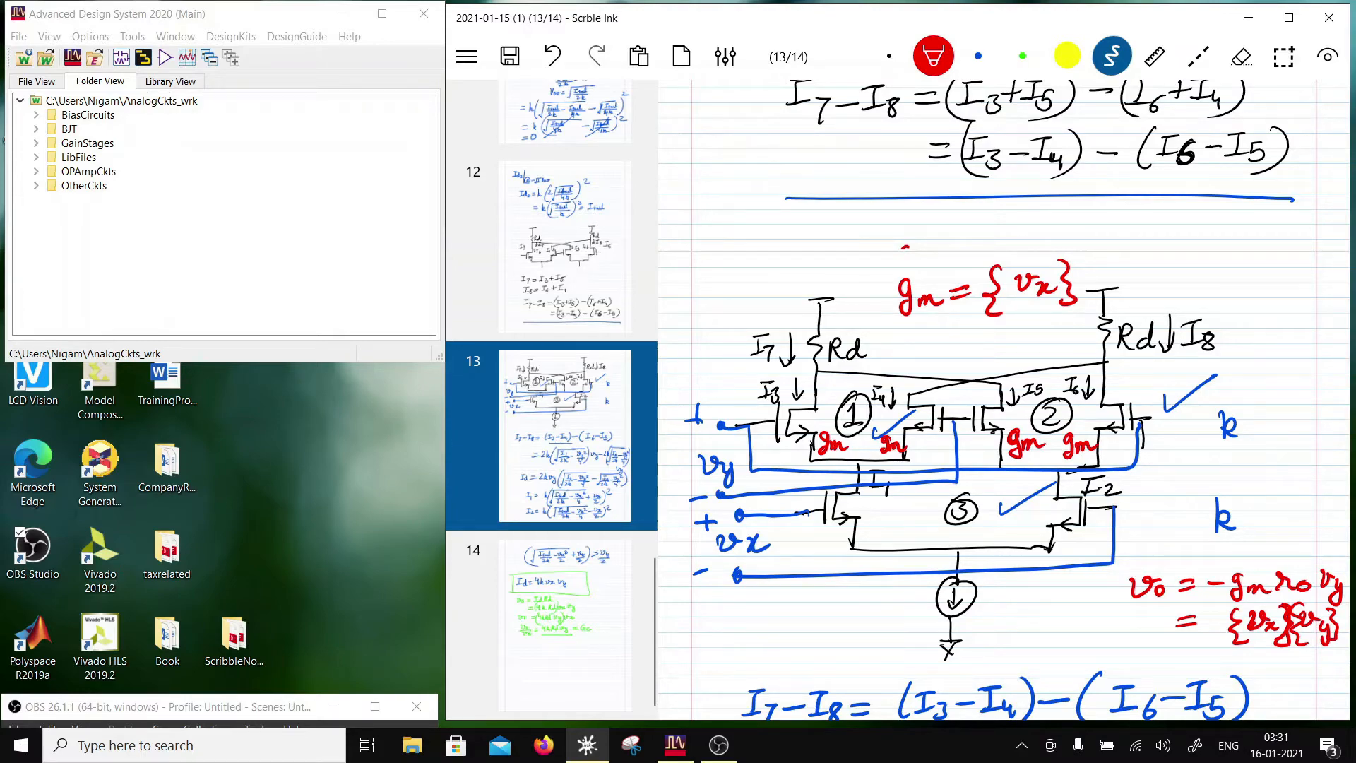
pyautogui.scroll(-15, 1350, 223)
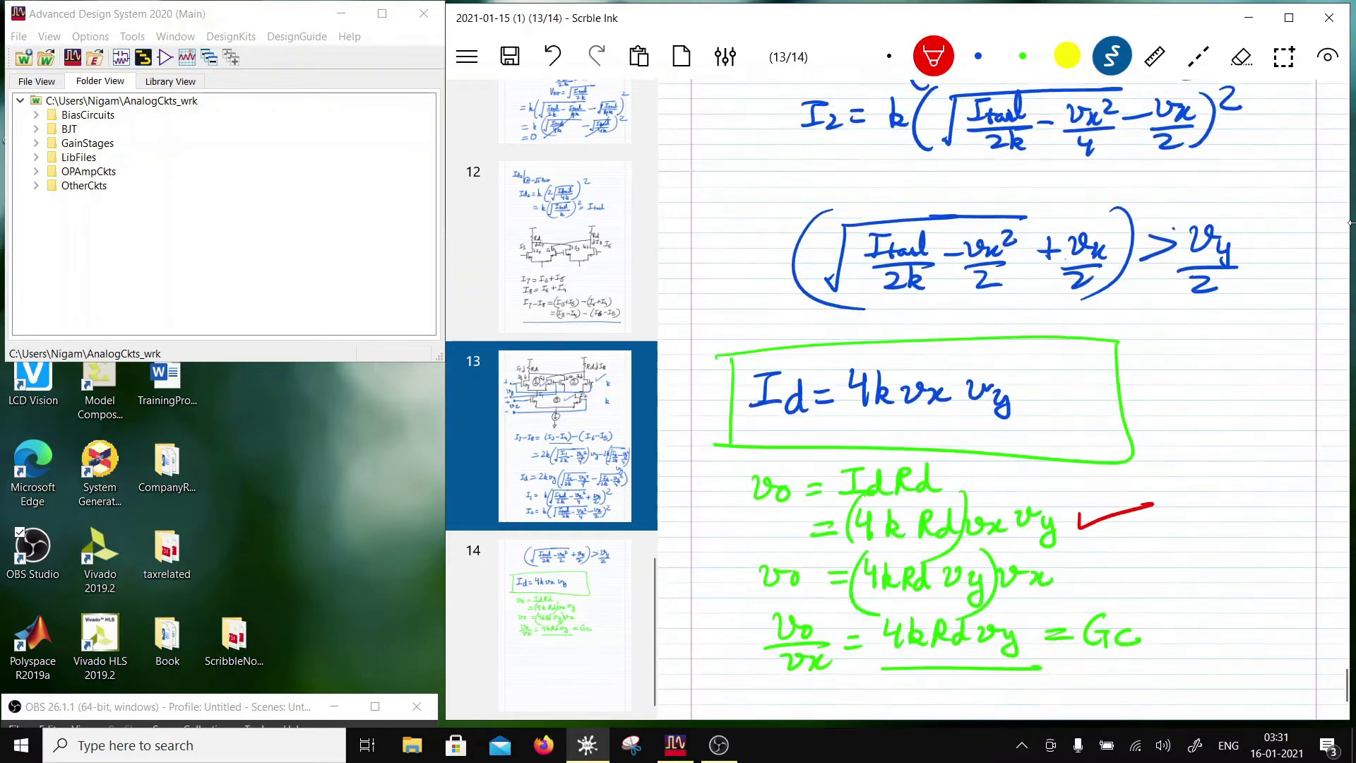
pyautogui.scroll(-8, 1349, 224)
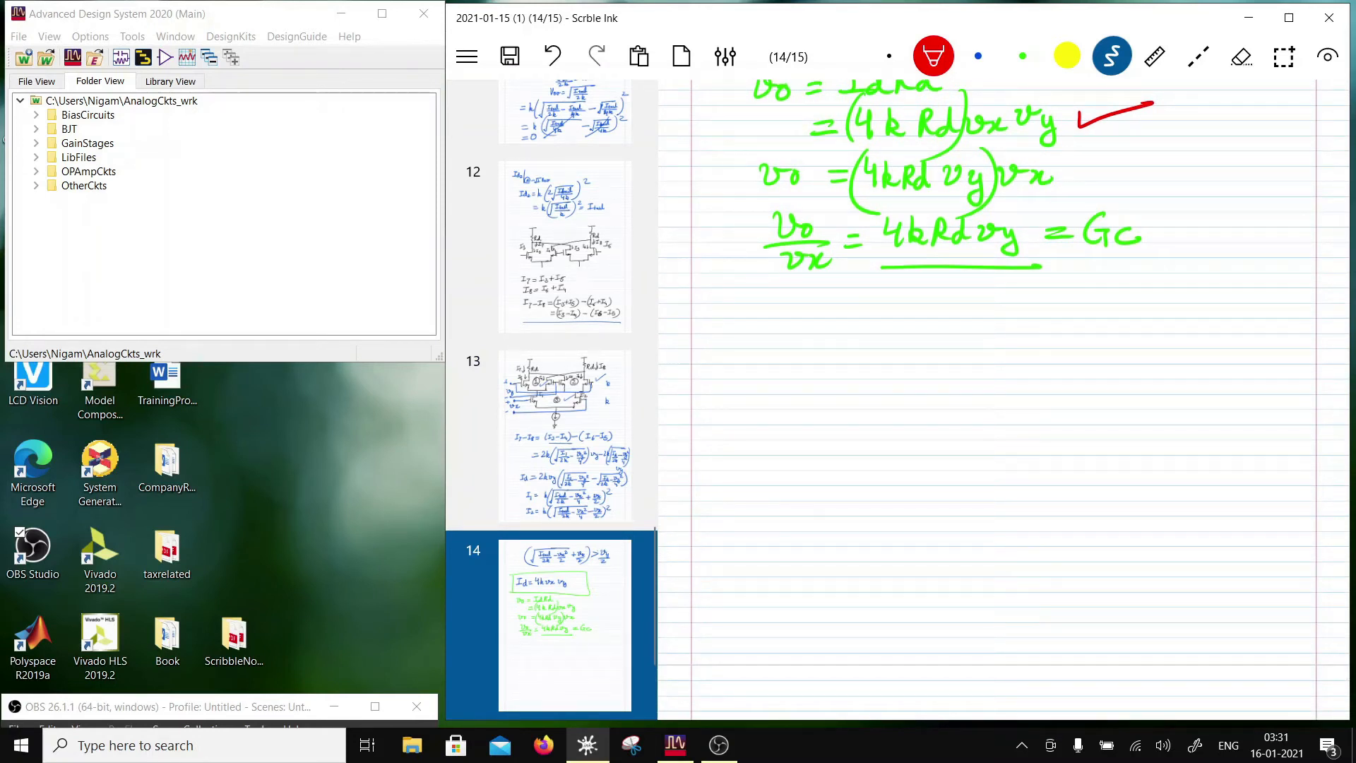
pyautogui.moveTo(991, 309); pyautogui.dragTo(985, 344)
pyautogui.moveTo(986, 335); pyautogui.dragTo(1013, 357)
pyautogui.moveTo(1099, 308); pyautogui.dragTo(1097, 345)
pyautogui.moveTo(1099, 333); pyautogui.dragTo(1142, 346)
# Write vo = 4√(k1k2) in red on the line below k1 and k2
pyautogui.scroll(5, 1003, 396)
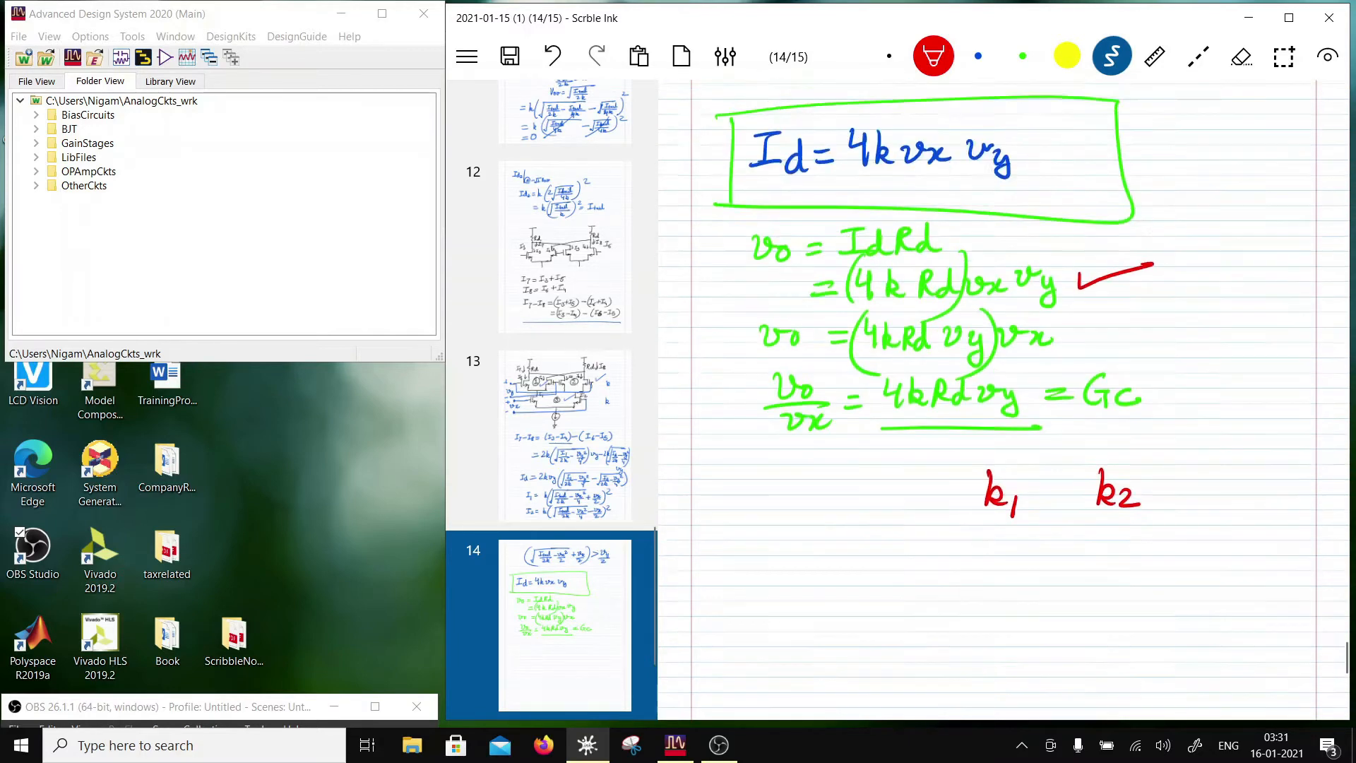
pyautogui.scroll(-7, 1003, 399)
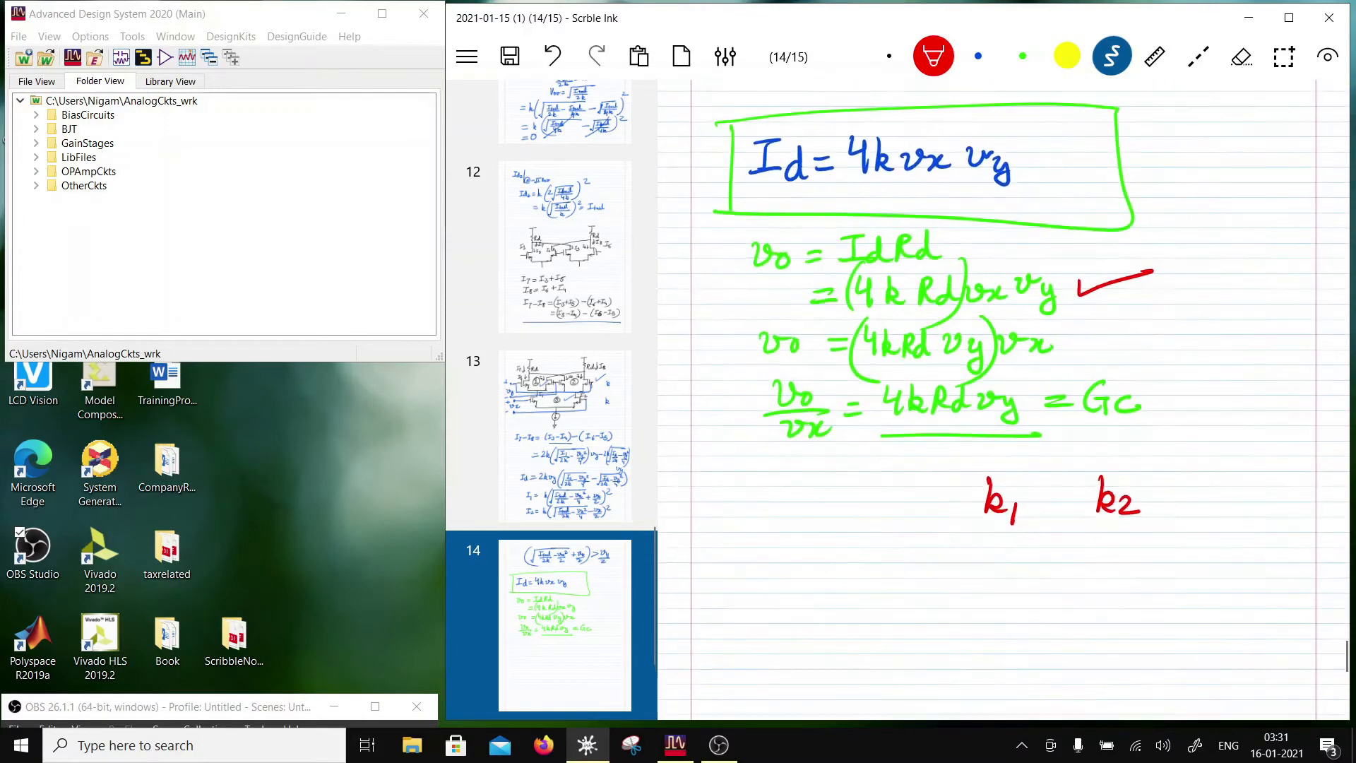
pyautogui.scroll(-2, 1002, 395)
pyautogui.moveTo(790, 395)
pyautogui.mouseDown()
pyautogui.moveTo(797, 418)
pyautogui.moveTo(813, 403)
pyautogui.mouseUp()
pyautogui.moveTo(828, 407); pyautogui.dragTo(824, 423)
pyautogui.moveTo(853, 407); pyautogui.dragTo(871, 405)
pyautogui.moveTo(853, 417)
pyautogui.mouseDown()
pyautogui.moveTo(911, 405)
pyautogui.moveTo(907, 419)
pyautogui.mouseUp()
pyautogui.moveTo(916, 409)
pyautogui.mouseDown()
pyautogui.moveTo(929, 387)
pyautogui.moveTo(919, 415)
pyautogui.mouseUp()
pyautogui.moveTo(928, 386)
pyautogui.mouseDown()
pyautogui.moveTo(1001, 385)
pyautogui.moveTo(937, 418)
pyautogui.moveTo(949, 417)
pyautogui.mouseUp()
pyautogui.moveTo(955, 410)
pyautogui.mouseDown()
pyautogui.moveTo(954, 422)
pyautogui.moveTo(989, 420)
pyautogui.mouseUp()
pyautogui.moveTo(992, 408); pyautogui.dragTo(1008, 421)
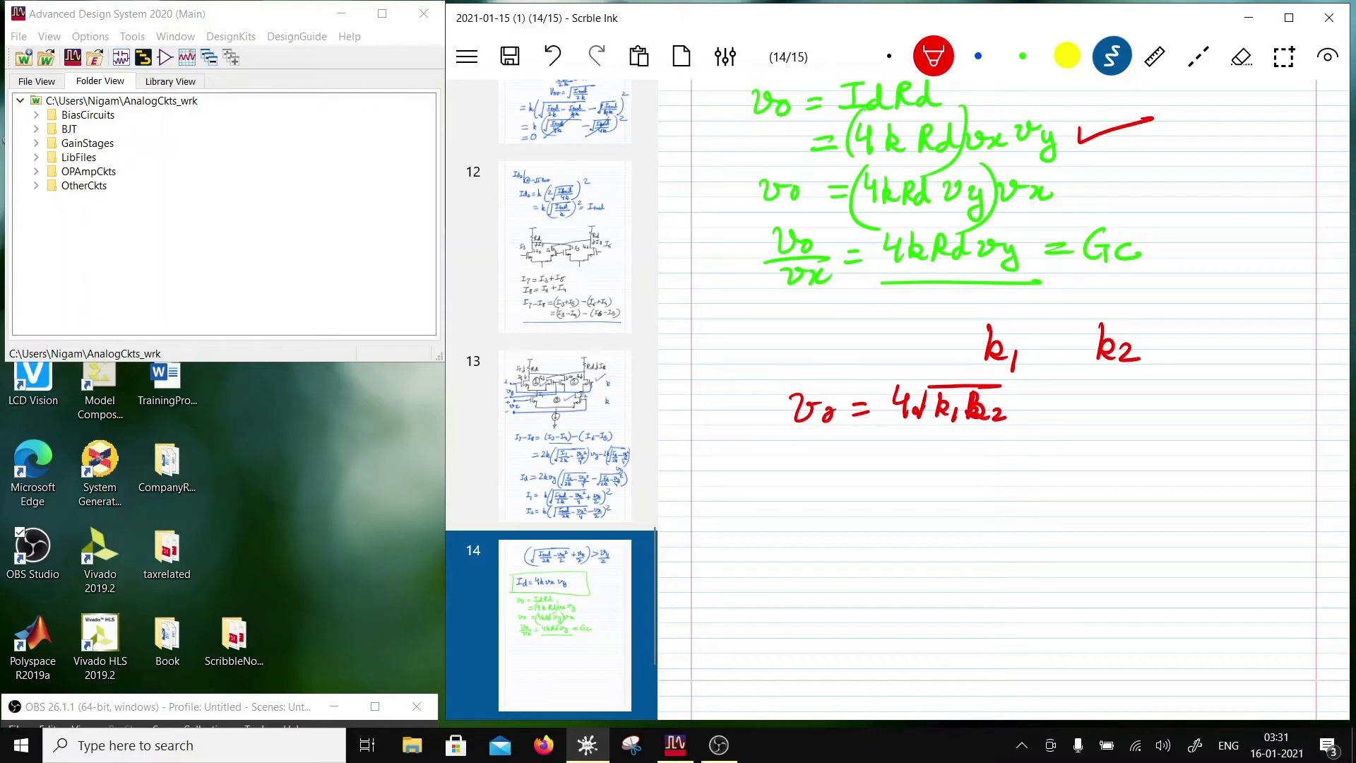
# Append vx vy to the red vo equation and draw a red box around k1 and k2
pyautogui.scroll(4, 1003, 395)
pyautogui.scroll(-4, 1003, 395)
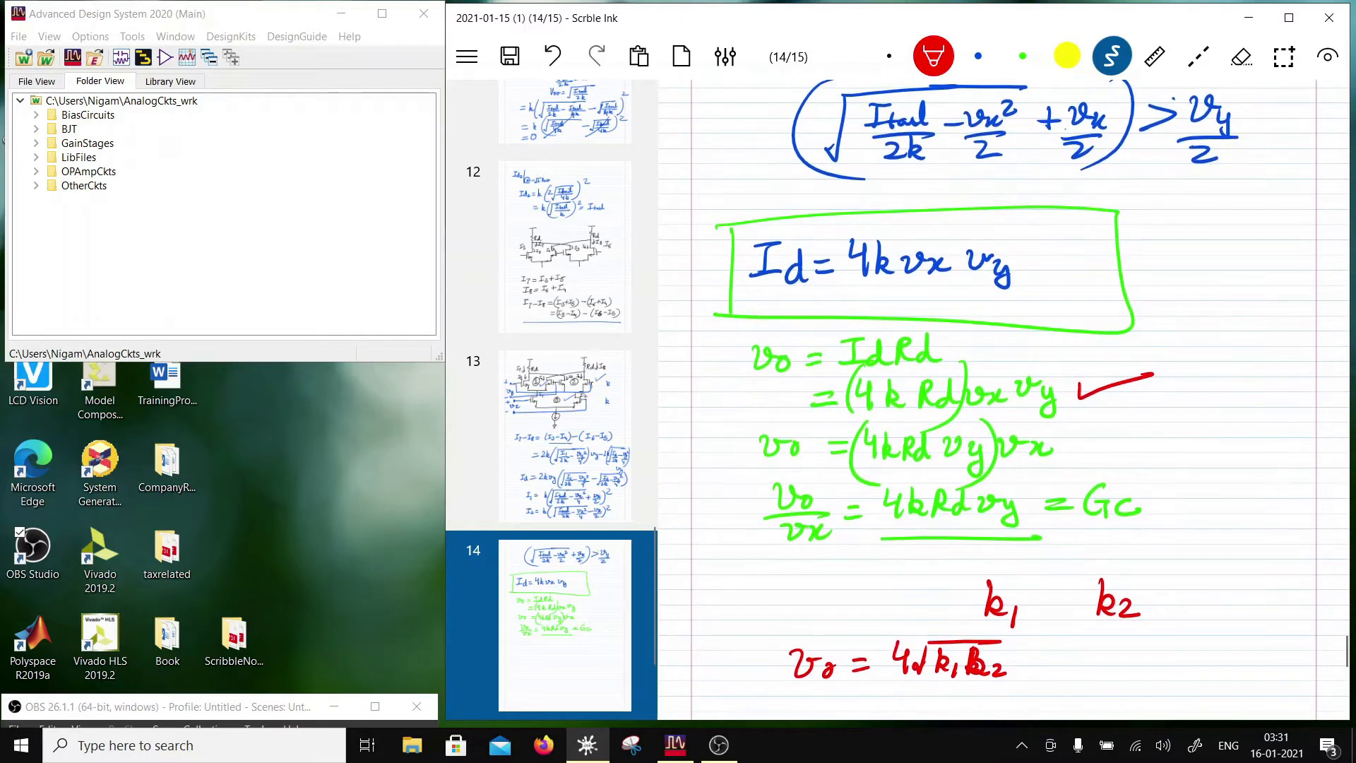
pyautogui.moveTo(1024, 393)
pyautogui.mouseDown()
pyautogui.moveTo(1067, 414)
pyautogui.moveTo(1099, 399)
pyautogui.moveTo(1116, 408)
pyautogui.moveTo(1107, 428)
pyautogui.mouseUp()
pyautogui.moveTo(963, 307); pyautogui.dragTo(961, 369)
pyautogui.moveTo(941, 307)
pyautogui.mouseDown()
pyautogui.moveTo(1162, 371)
pyautogui.moveTo(925, 366)
pyautogui.mouseUp()
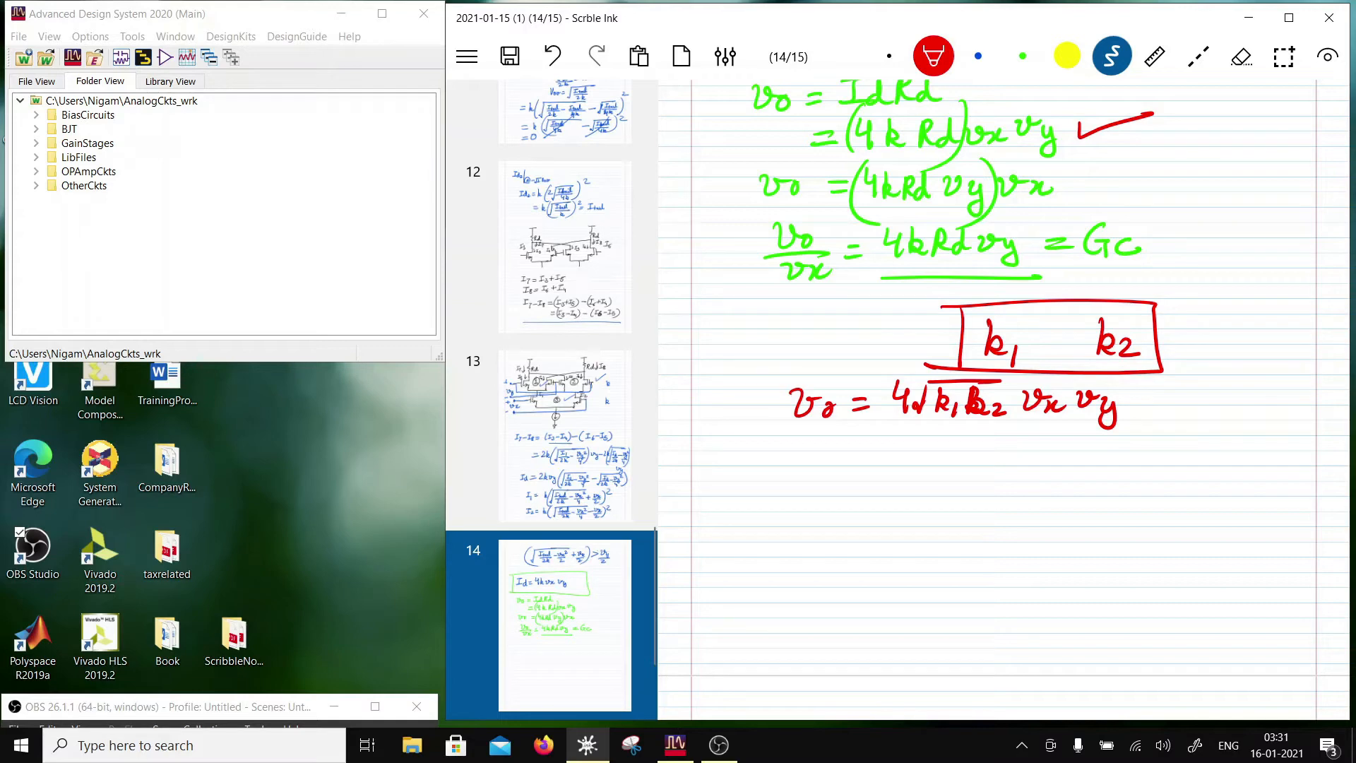
# Write cosA cosB = cos((A+B)/2) + in red below the vo = 4√(k1k2) vx vy line
pyautogui.scroll(6, 1002, 399)
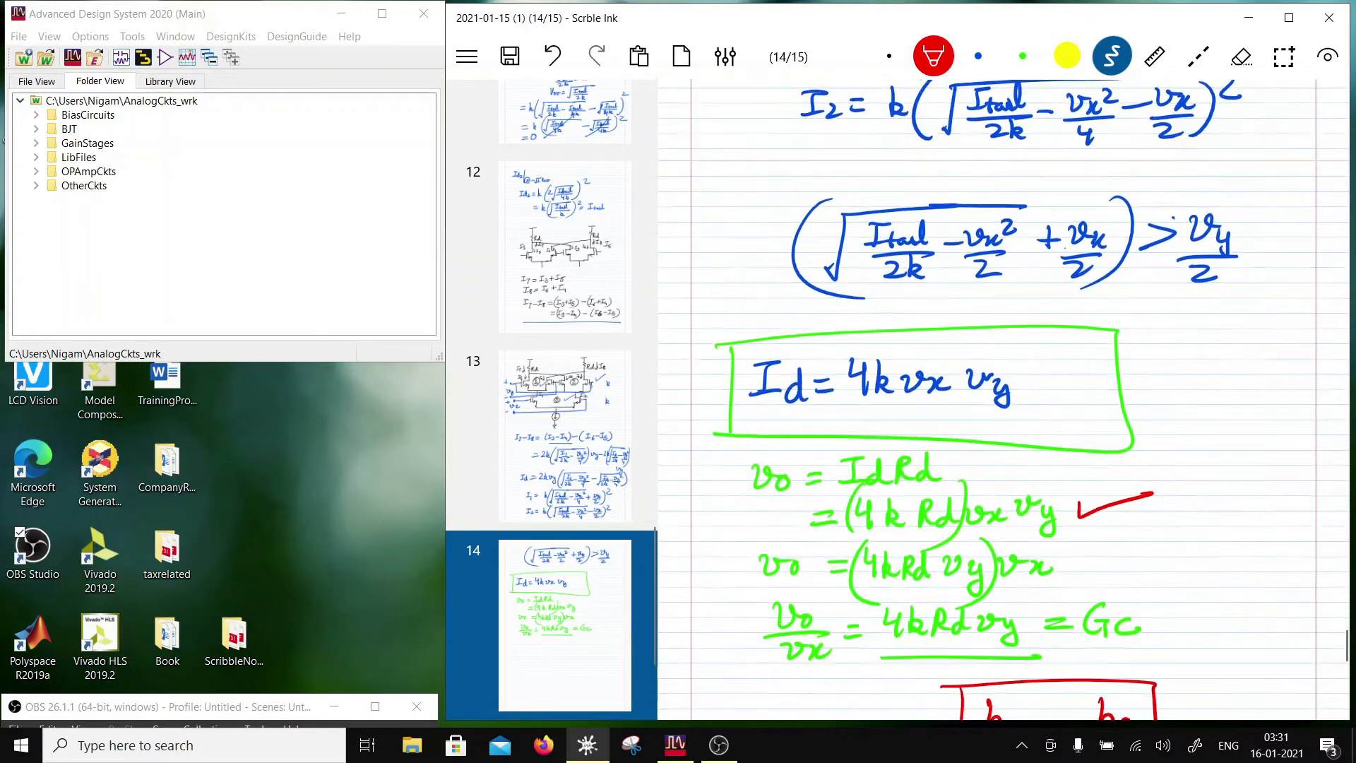
pyautogui.scroll(-5, 1003, 399)
pyautogui.scroll(3, 1003, 399)
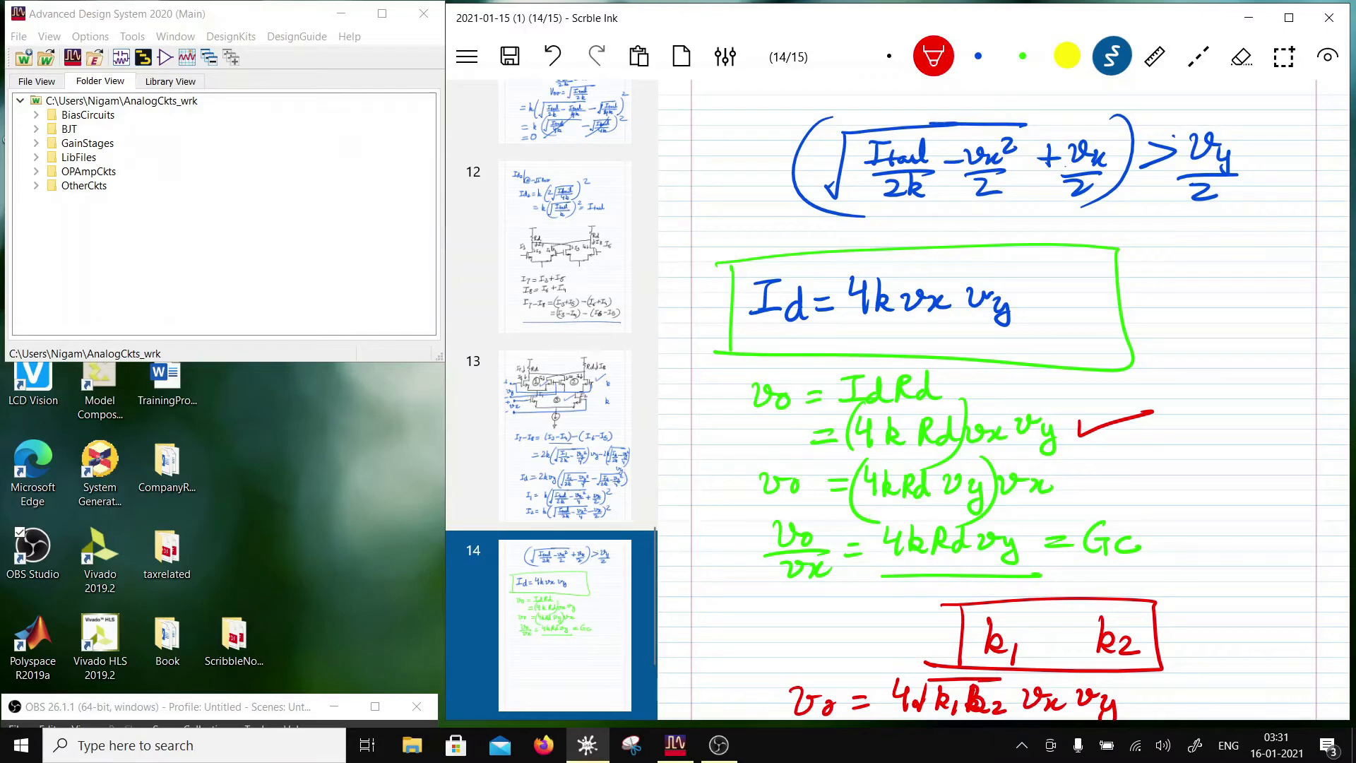
pyautogui.scroll(-7, 1003, 399)
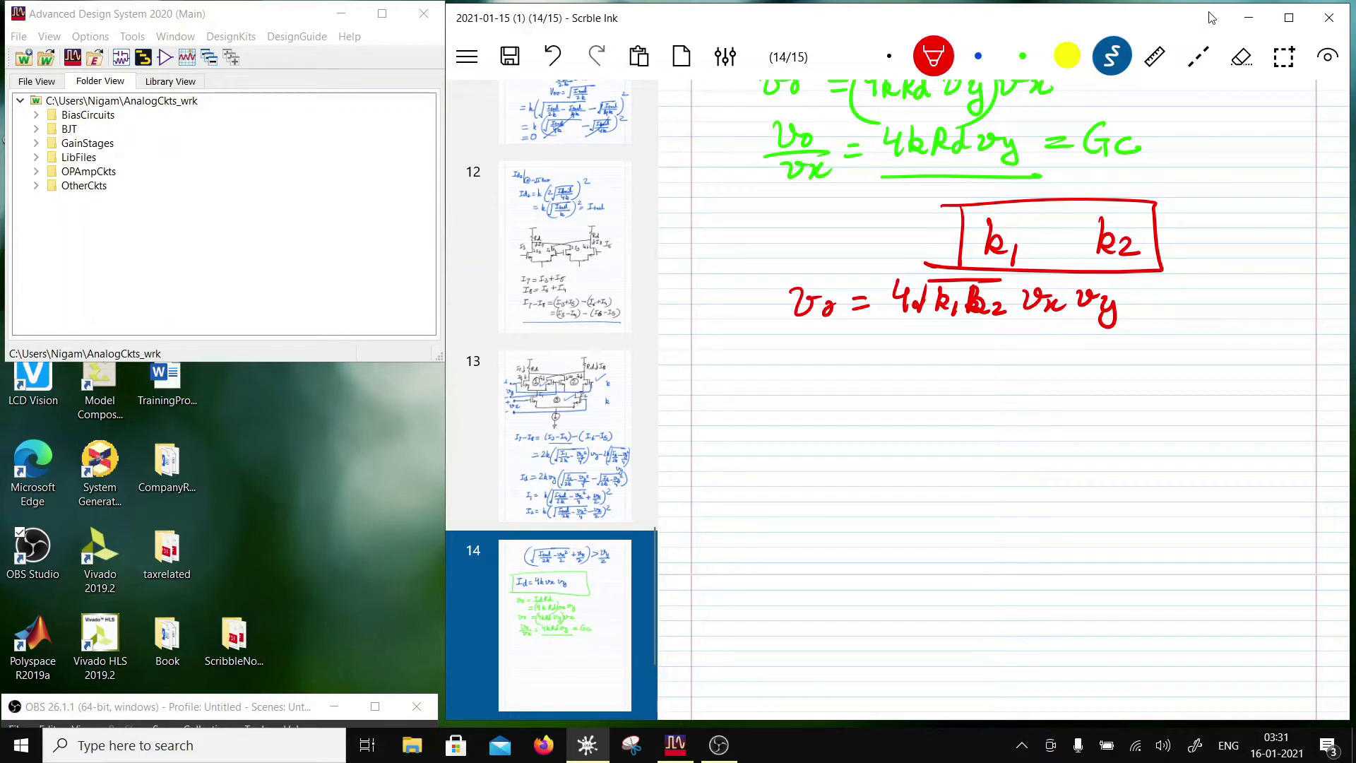
pyautogui.moveTo(842, 359)
pyautogui.mouseDown()
pyautogui.moveTo(833, 388)
pyautogui.moveTo(1000, 369)
pyautogui.mouseUp()
pyautogui.moveTo(979, 378); pyautogui.dragTo(1037, 377)
pyautogui.moveTo(1058, 364)
pyautogui.mouseDown()
pyautogui.moveTo(1048, 380)
pyautogui.moveTo(1096, 377)
pyautogui.mouseUp()
pyautogui.moveTo(1110, 361)
pyautogui.mouseDown()
pyautogui.moveTo(1105, 377)
pyautogui.moveTo(1117, 367)
pyautogui.mouseUp()
pyautogui.moveTo(1123, 356)
pyautogui.mouseDown()
pyautogui.moveTo(1140, 381)
pyautogui.moveTo(1112, 404)
pyautogui.mouseUp()
pyautogui.moveTo(1140, 349); pyautogui.dragTo(1130, 404)
pyautogui.moveTo(1092, 341); pyautogui.dragTo(1088, 402)
pyautogui.moveTo(1181, 361)
pyautogui.mouseDown()
pyautogui.moveTo(1175, 385)
pyautogui.moveTo(1190, 373)
pyautogui.mouseUp()
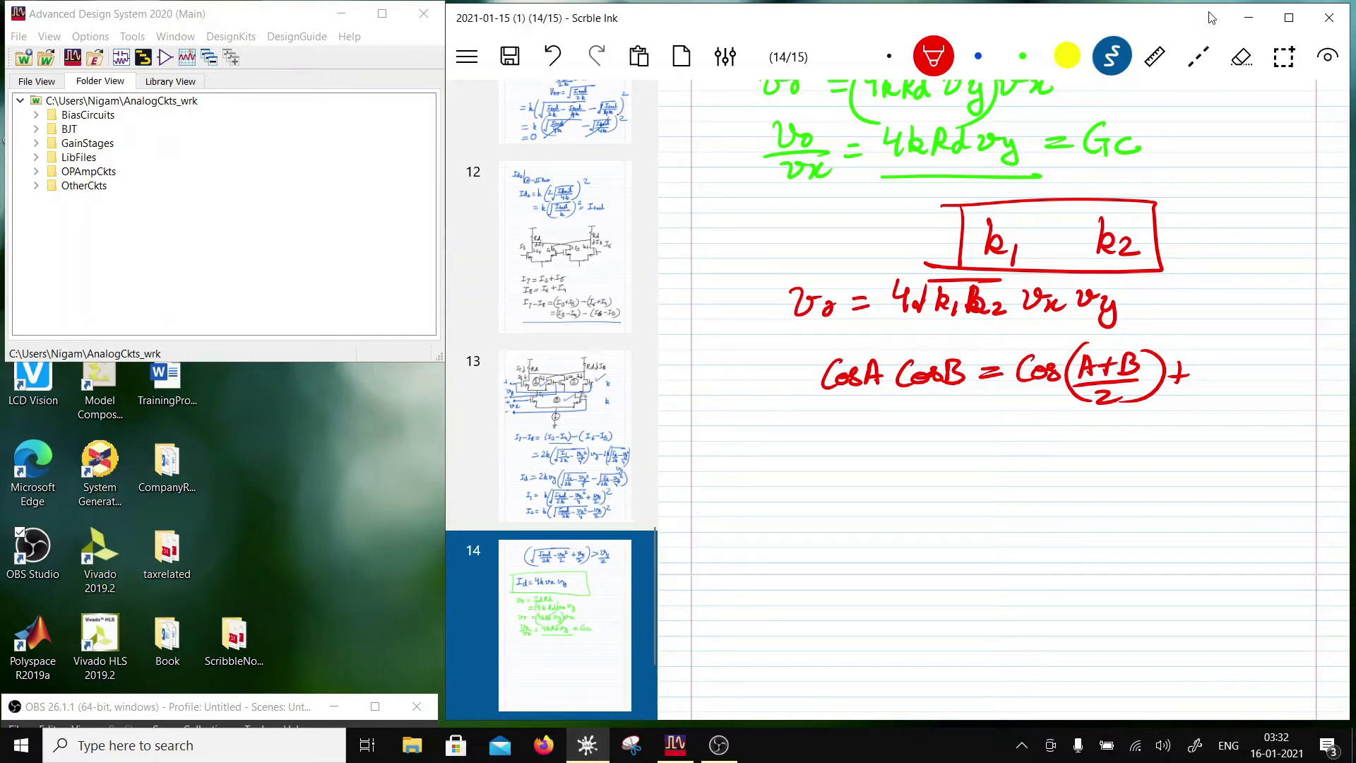
# Complete the cosine identity with cos((A−B)/2) and tick the sum and difference terms in red
pyautogui.moveTo(1212, 358); pyautogui.dragTo(1213, 377)
pyautogui.moveTo(1221, 365)
pyautogui.mouseDown()
pyautogui.moveTo(1222, 376)
pyautogui.moveTo(1227, 365)
pyautogui.mouseUp()
pyautogui.moveTo(1236, 363)
pyautogui.mouseDown()
pyautogui.moveTo(1228, 377)
pyautogui.moveTo(1253, 401)
pyautogui.moveTo(1259, 379)
pyautogui.mouseUp()
pyautogui.moveTo(1267, 353); pyautogui.dragTo(1274, 379)
pyautogui.moveTo(1261, 368); pyautogui.dragTo(1299, 376)
pyautogui.moveTo(1257, 381)
pyautogui.mouseDown()
pyautogui.moveTo(1316, 378)
pyautogui.moveTo(1286, 400)
pyautogui.mouseUp()
pyautogui.moveTo(1315, 347); pyautogui.dragTo(1299, 399)
pyautogui.moveTo(1120, 334); pyautogui.dragTo(1165, 319)
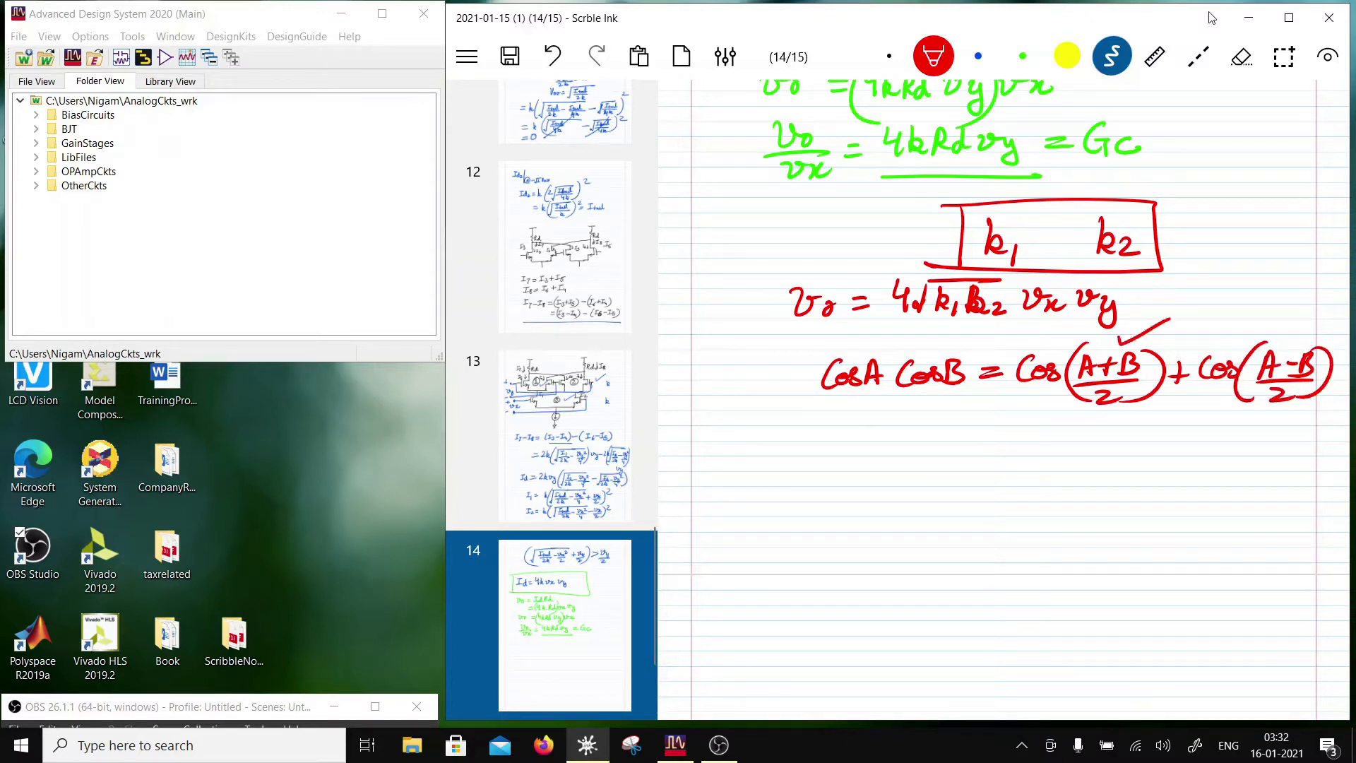
pyautogui.moveTo(1279, 326); pyautogui.dragTo(1324, 317)
# Write cos ω1t and cos ω2t in red on two lines under the cosine identity
pyautogui.scroll(-2, 1003, 395)
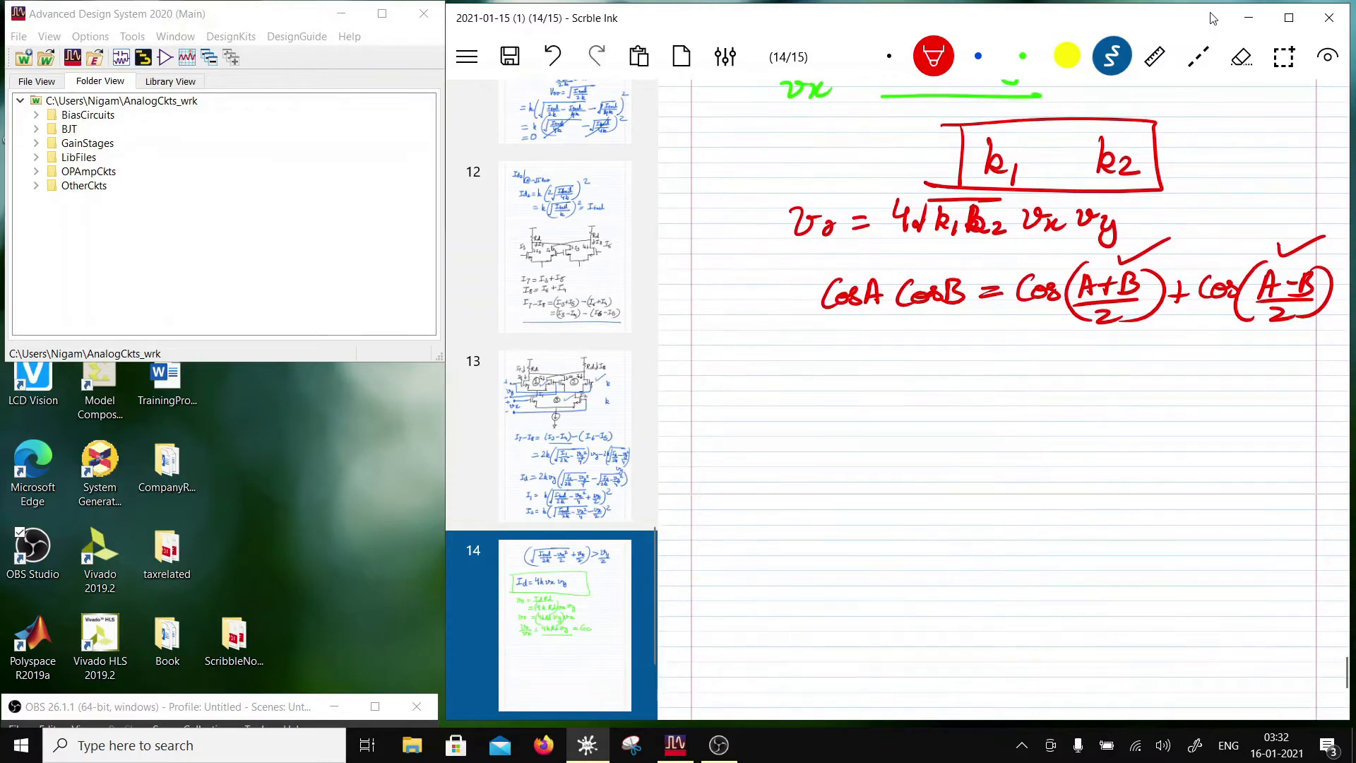
pyautogui.moveTo(910, 345)
pyautogui.mouseDown()
pyautogui.moveTo(925, 364)
pyautogui.moveTo(940, 344)
pyautogui.mouseUp()
pyautogui.moveTo(943, 360); pyautogui.dragTo(944, 376)
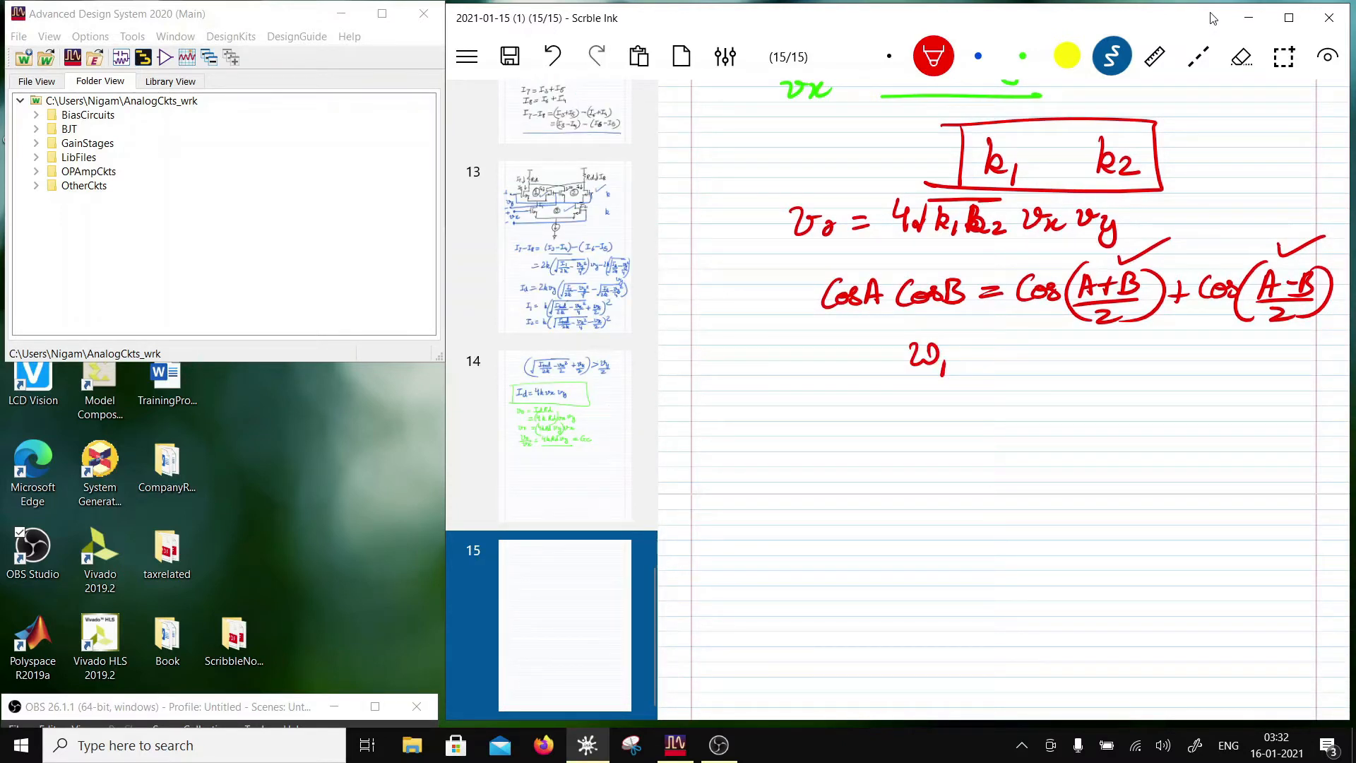
pyautogui.moveTo(873, 344); pyautogui.dragTo(874, 369)
pyautogui.moveTo(878, 358)
pyautogui.mouseDown()
pyautogui.moveTo(868, 415)
pyautogui.moveTo(937, 389)
pyautogui.mouseUp()
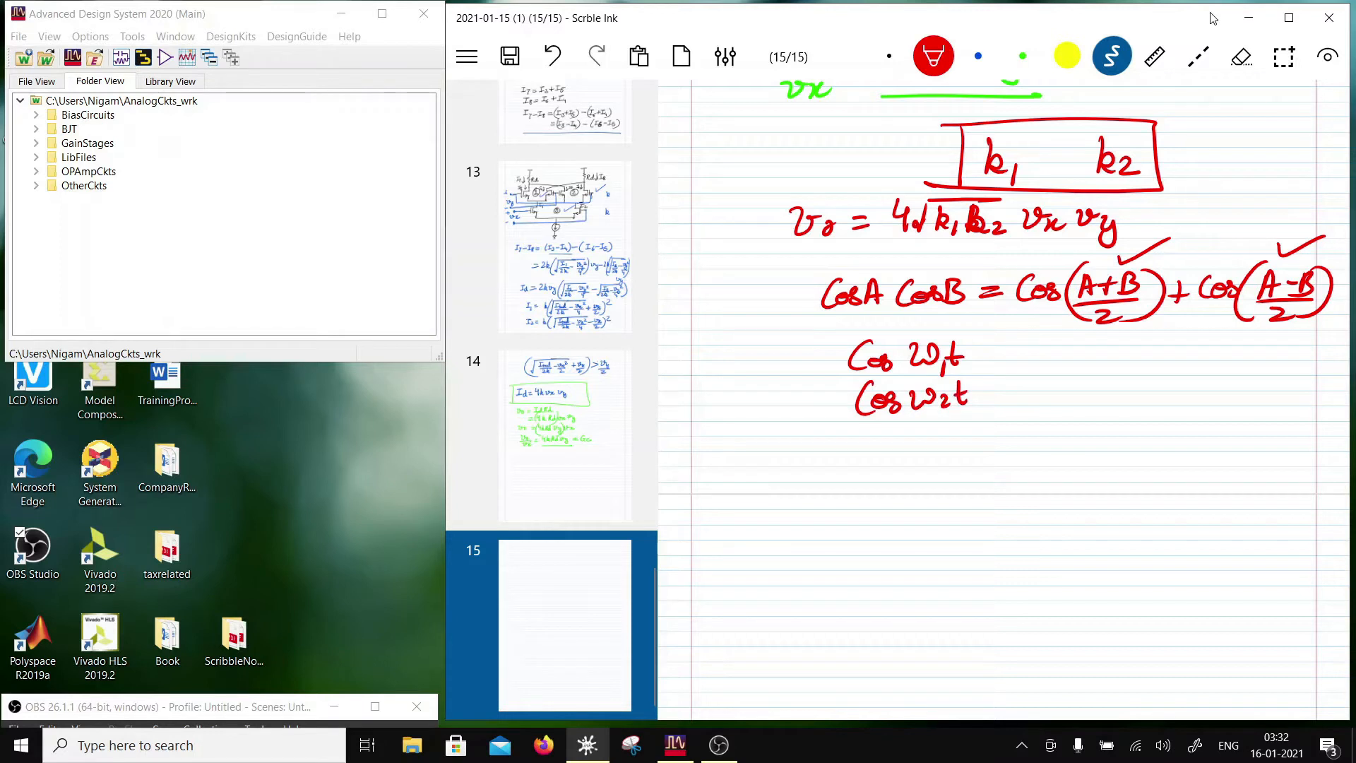
# Draw a red arrow down from the (A+B)/2 term and write (ω1+ω2) in brackets beneath it
pyautogui.moveTo(1086, 322); pyautogui.dragTo(1070, 373)
pyautogui.moveTo(1059, 357)
pyautogui.mouseDown()
pyautogui.moveTo(1070, 374)
pyautogui.moveTo(1089, 362)
pyautogui.mouseUp()
pyautogui.moveTo(1025, 395)
pyautogui.mouseDown()
pyautogui.moveTo(1143, 397)
pyautogui.moveTo(1148, 410)
pyautogui.mouseUp()
pyautogui.moveTo(1153, 380); pyautogui.dragTo(1127, 422)
pyautogui.moveTo(1032, 362); pyautogui.dragTo(1033, 423)
# Write (ω1−ω2) in red under the difference term, add the remaining arrows, and underline both frequency expressions
pyautogui.moveTo(1208, 385); pyautogui.dragTo(1267, 397)
pyautogui.moveTo(1270, 387); pyautogui.dragTo(1314, 406)
pyautogui.moveTo(1315, 376); pyautogui.dragTo(1301, 417)
pyautogui.moveTo(1218, 367); pyautogui.dragTo(1215, 419)
pyautogui.moveTo(1116, 372)
pyautogui.mouseDown()
pyautogui.moveTo(1153, 343)
pyautogui.moveTo(1146, 369)
pyautogui.mouseUp()
pyautogui.moveTo(1284, 338); pyautogui.dragTo(1249, 377)
pyautogui.moveTo(1250, 361); pyautogui.dragTo(1273, 372)
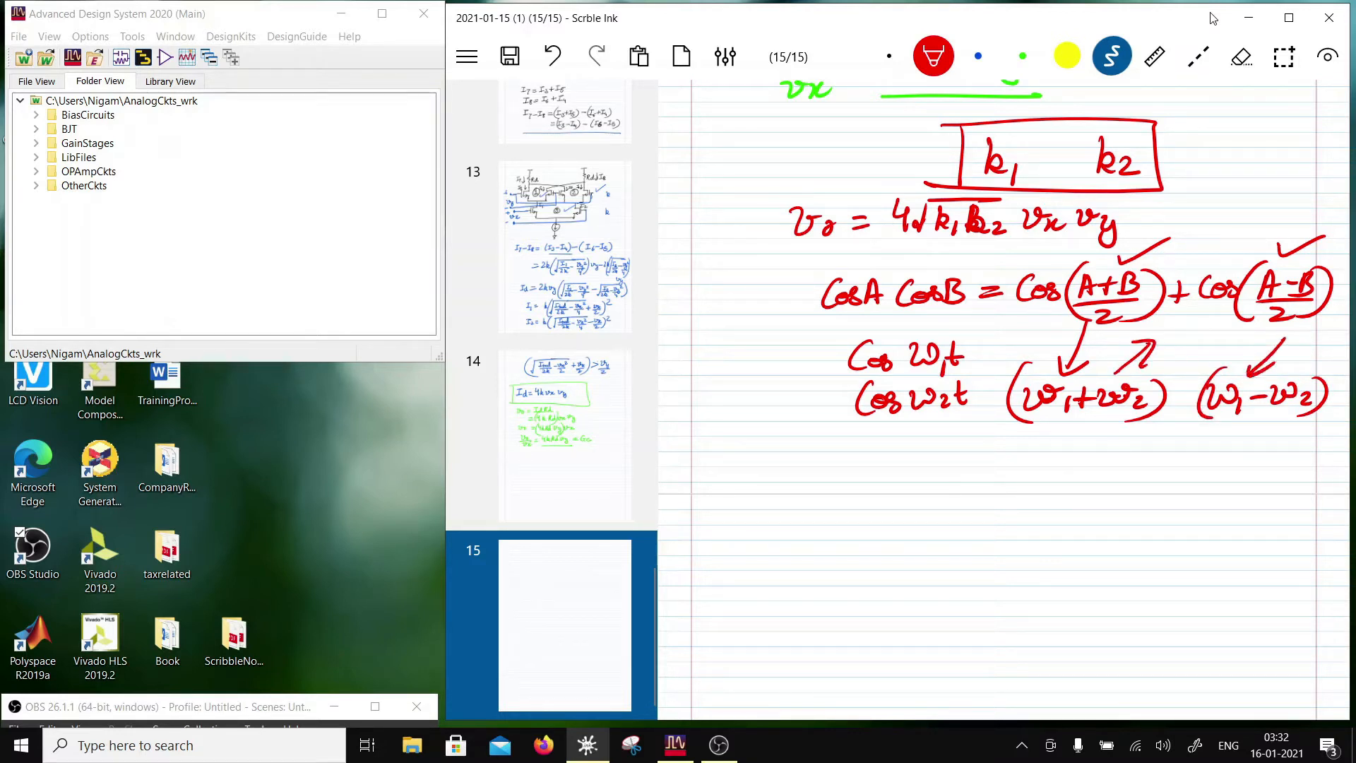
pyautogui.moveTo(1017, 438); pyautogui.dragTo(1140, 437)
pyautogui.moveTo(1197, 429); pyautogui.dragTo(1321, 437)
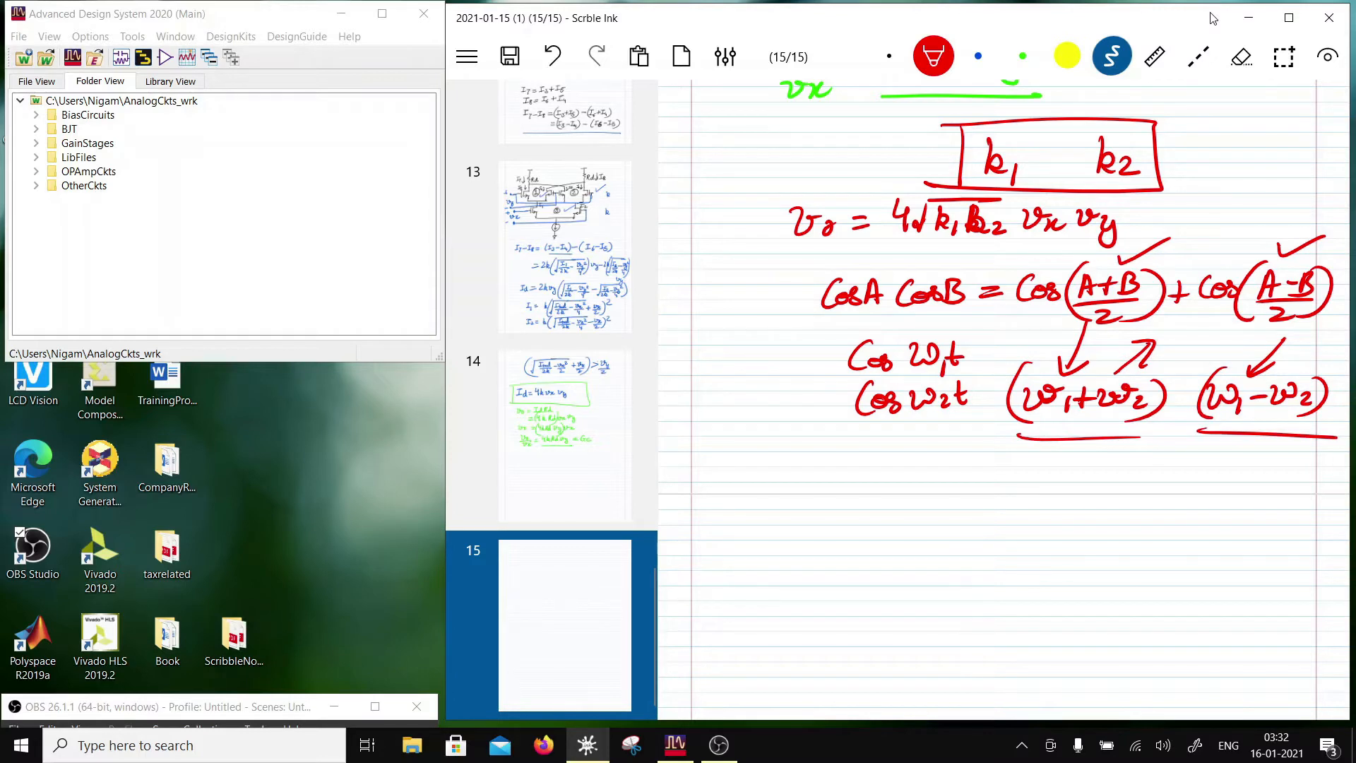
# Switch to Advanced Design System and create a new schematic cell named Gilbert1 in the OtherCkts folder
pyautogui.scroll(-3, 1003, 396)
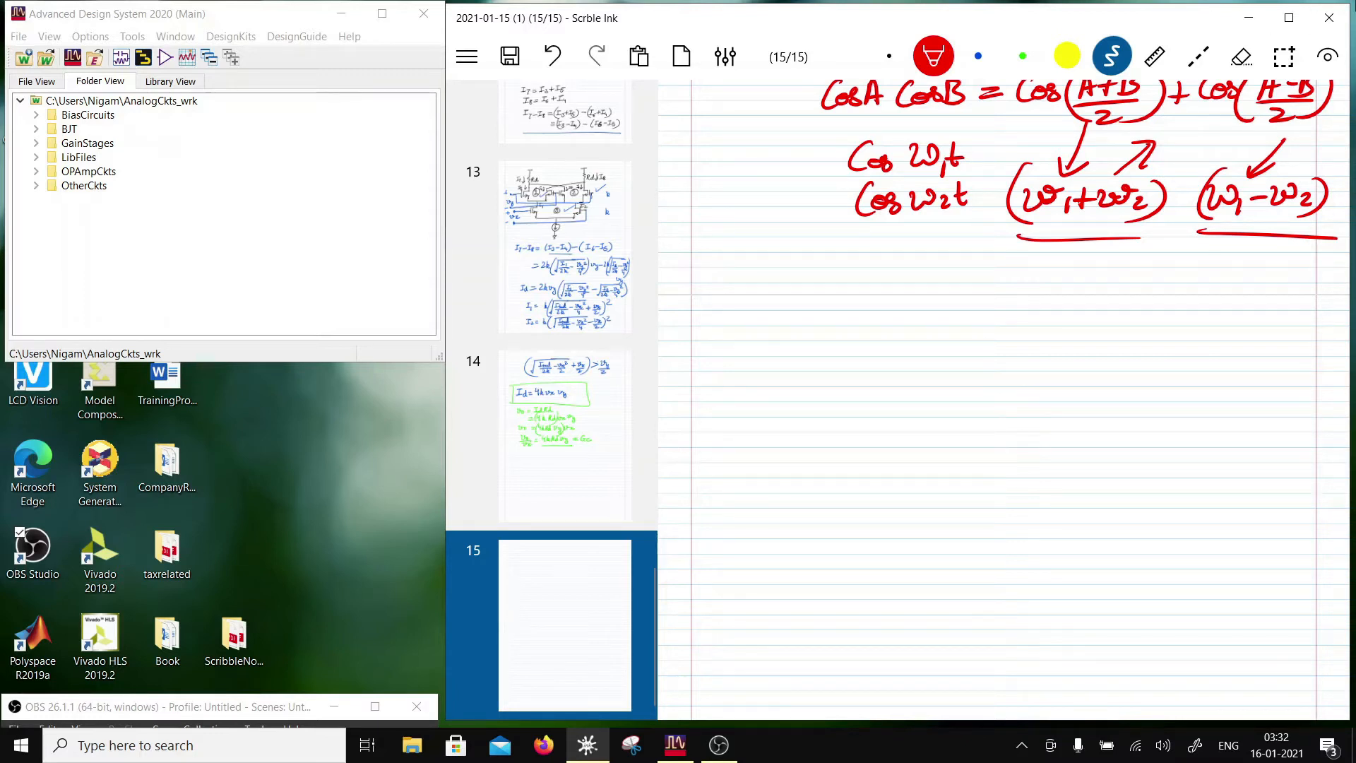
pyautogui.click(35, 185)
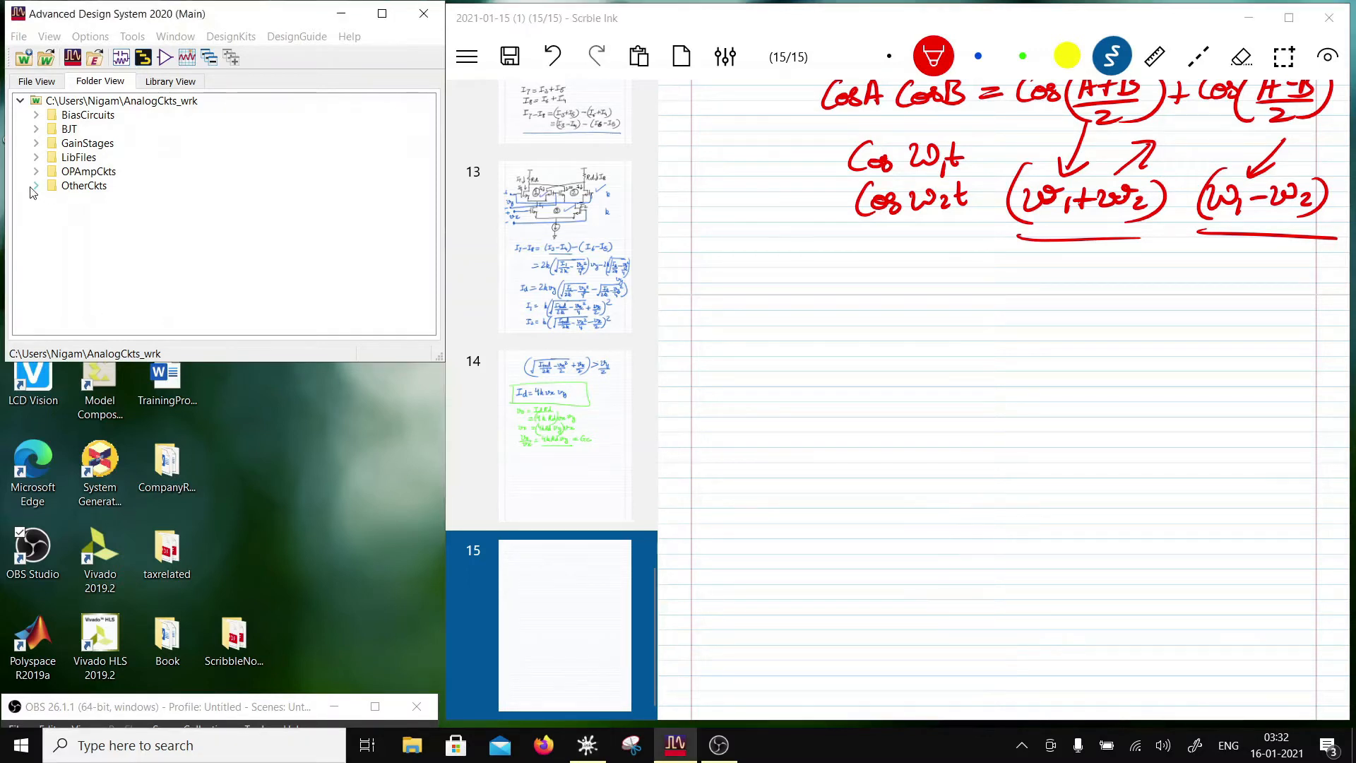
pyautogui.rightClick(91, 189)
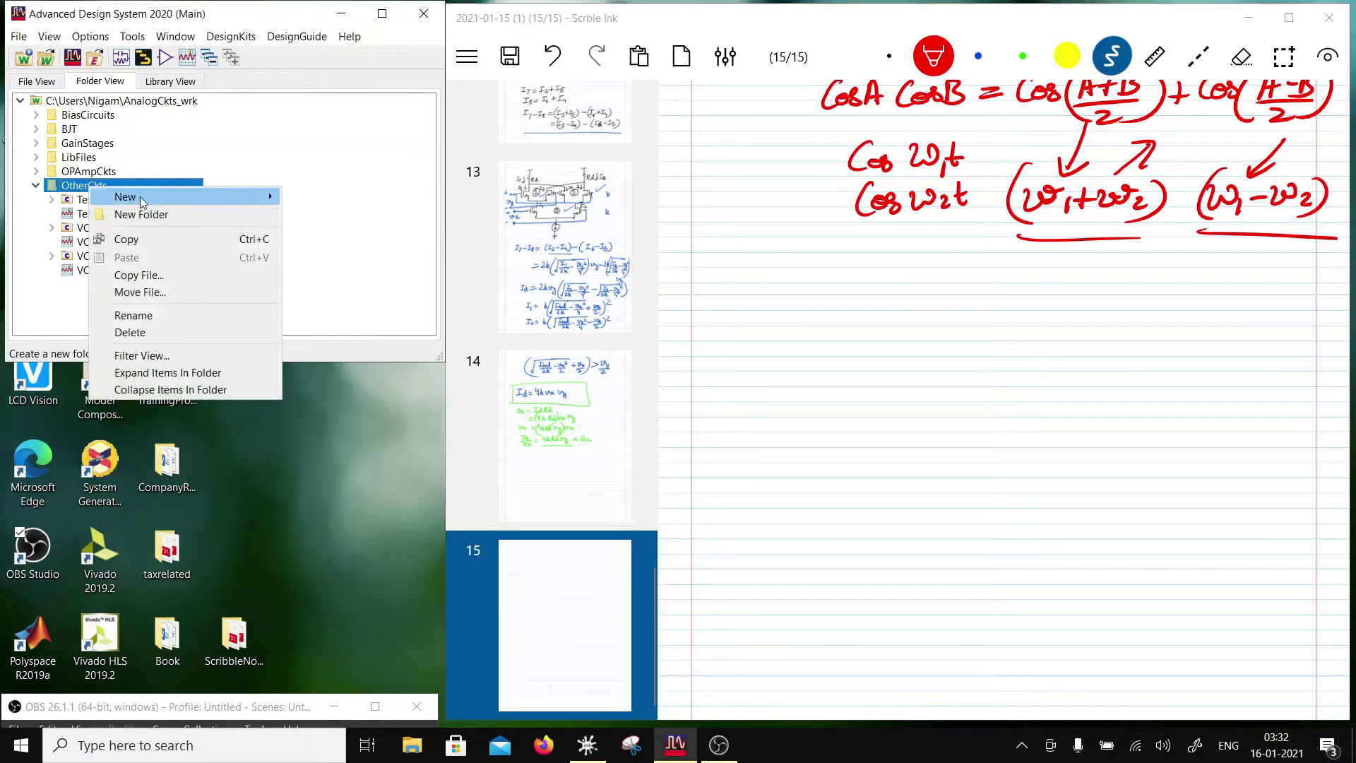
pyautogui.moveTo(140, 196)
pyautogui.click(316, 201)
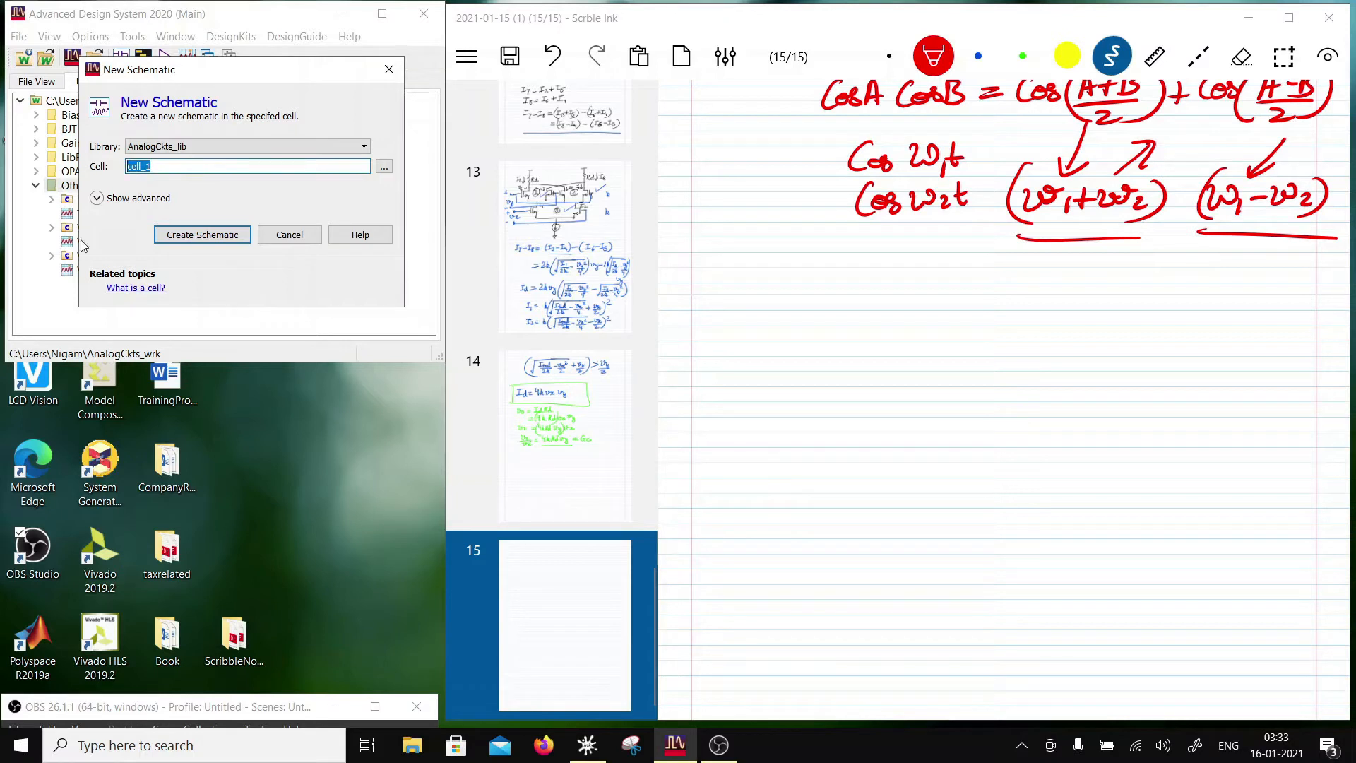
pyautogui.write('Gilbert1')
pyautogui.click(212, 234)
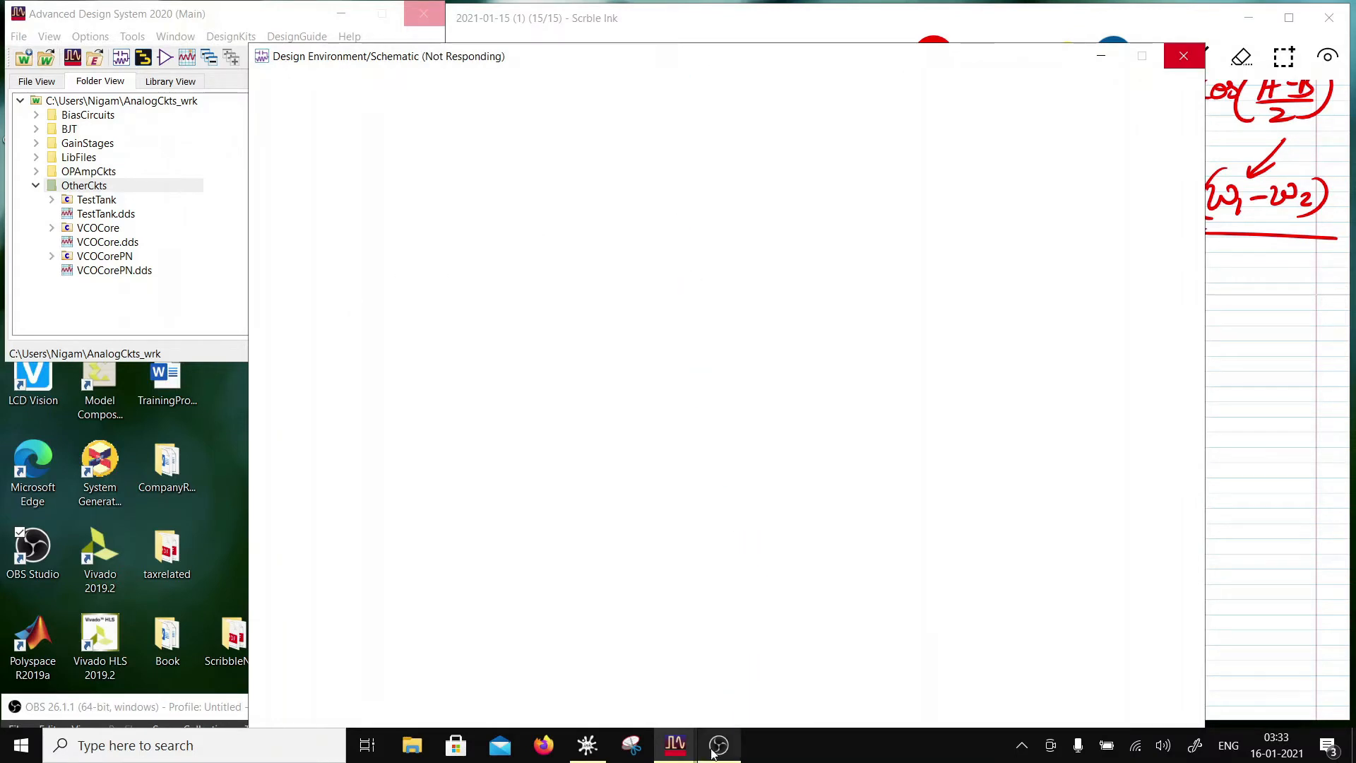
pyautogui.click(676, 745)
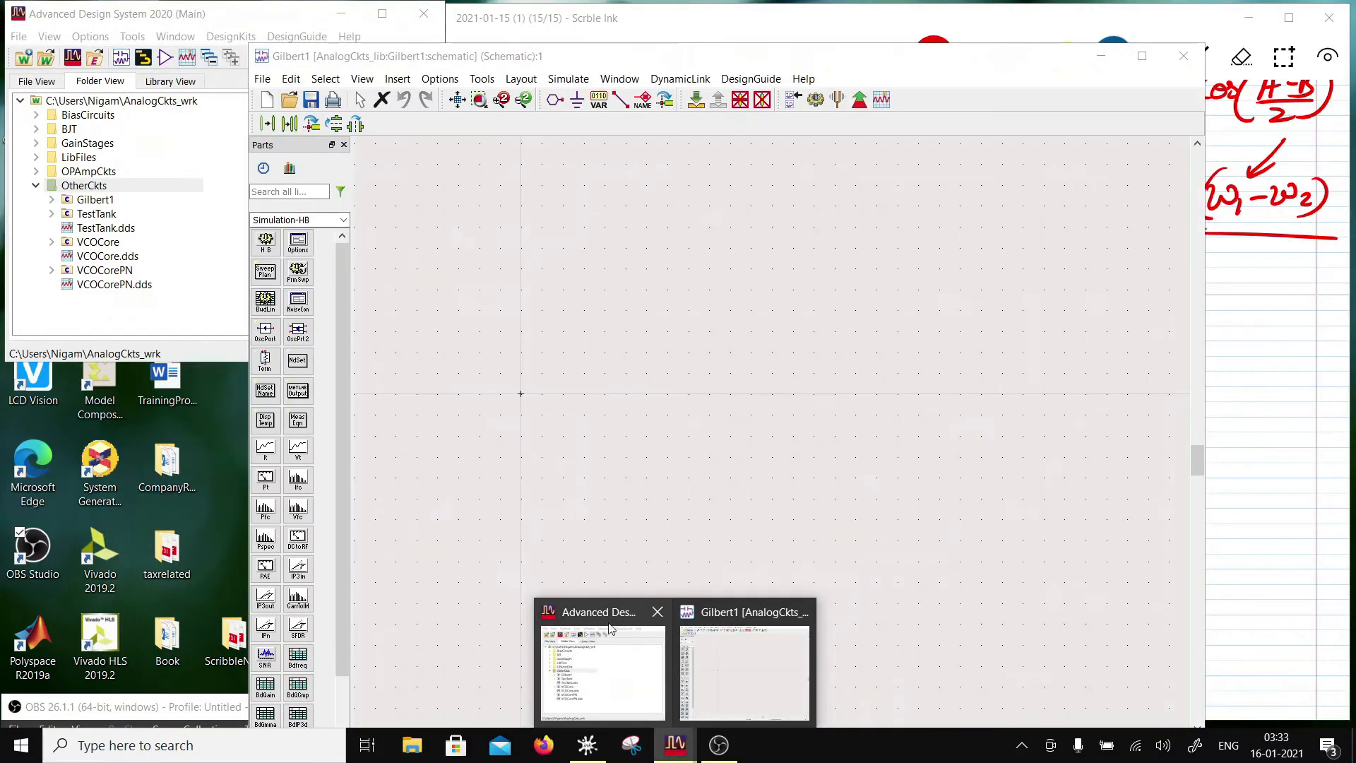
pyautogui.click(548, 431)
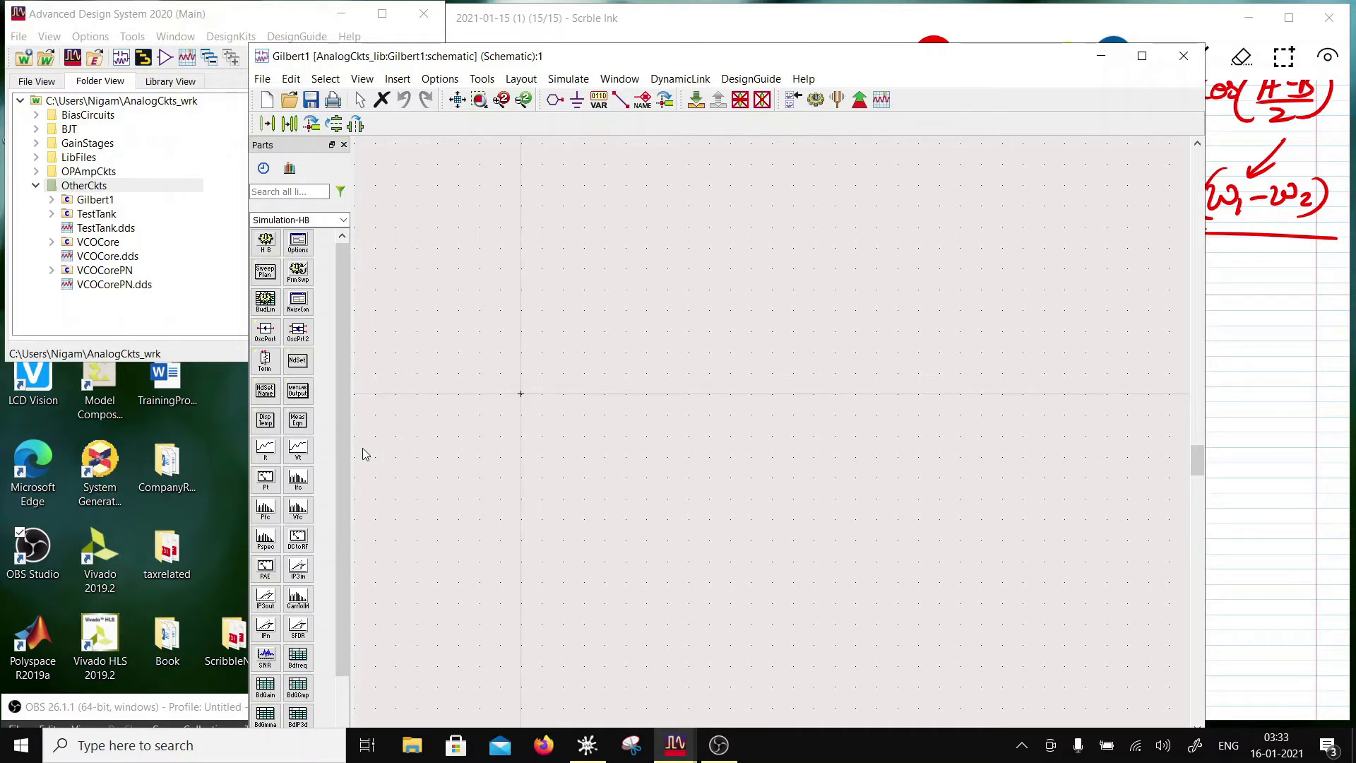
pyautogui.click(344, 220)
pyautogui.click(344, 220)
# Open the CG schematic from the GainStages folder, copy its BSIM4_NMOS transistor, and close that schematic
pyautogui.click(38, 143)
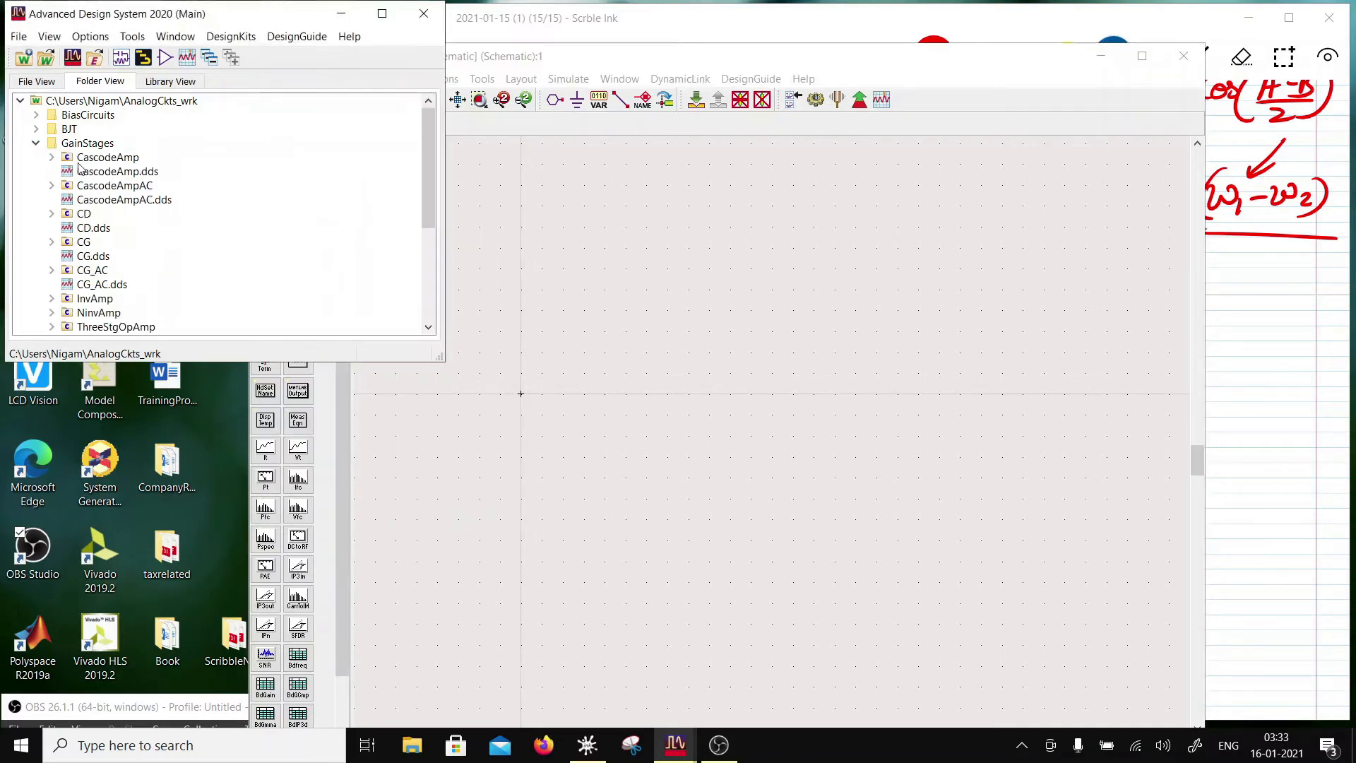
pyautogui.click(50, 242)
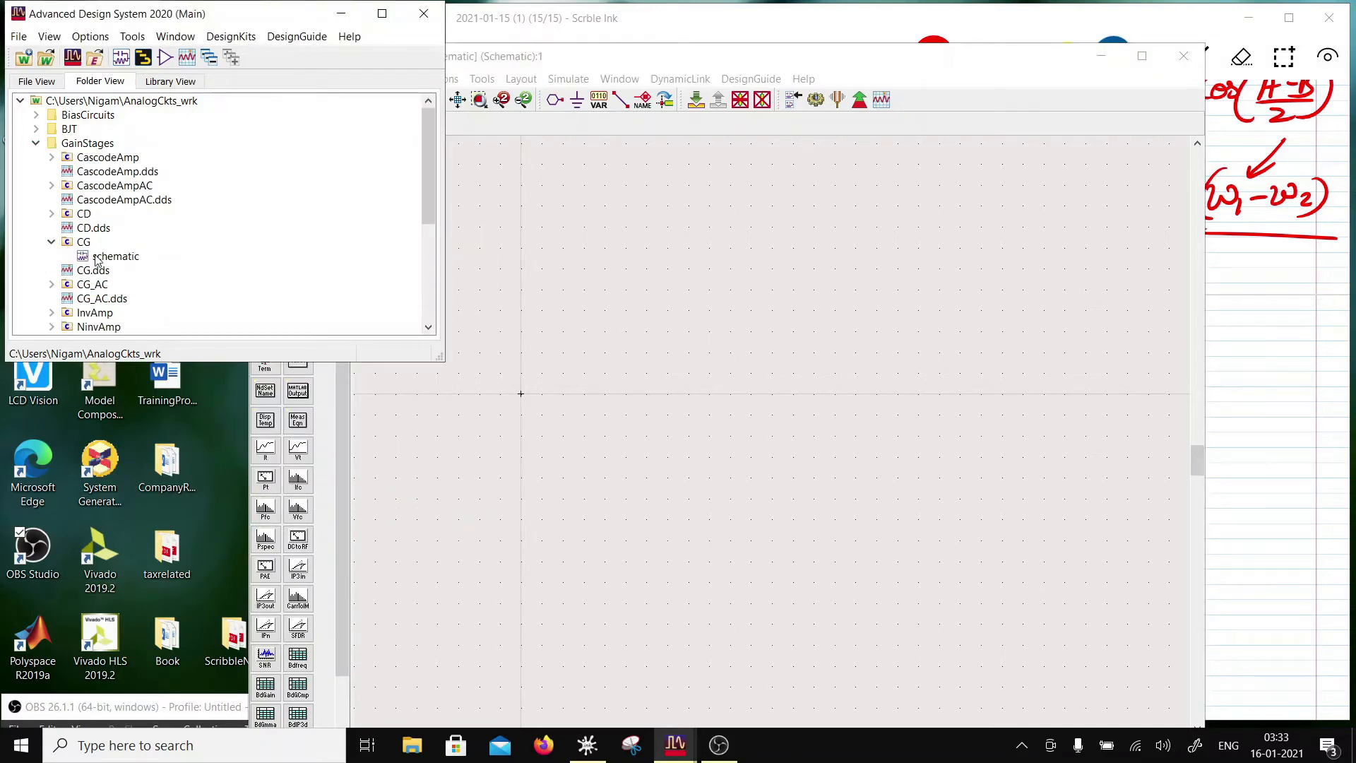
pyautogui.doubleClick(106, 255)
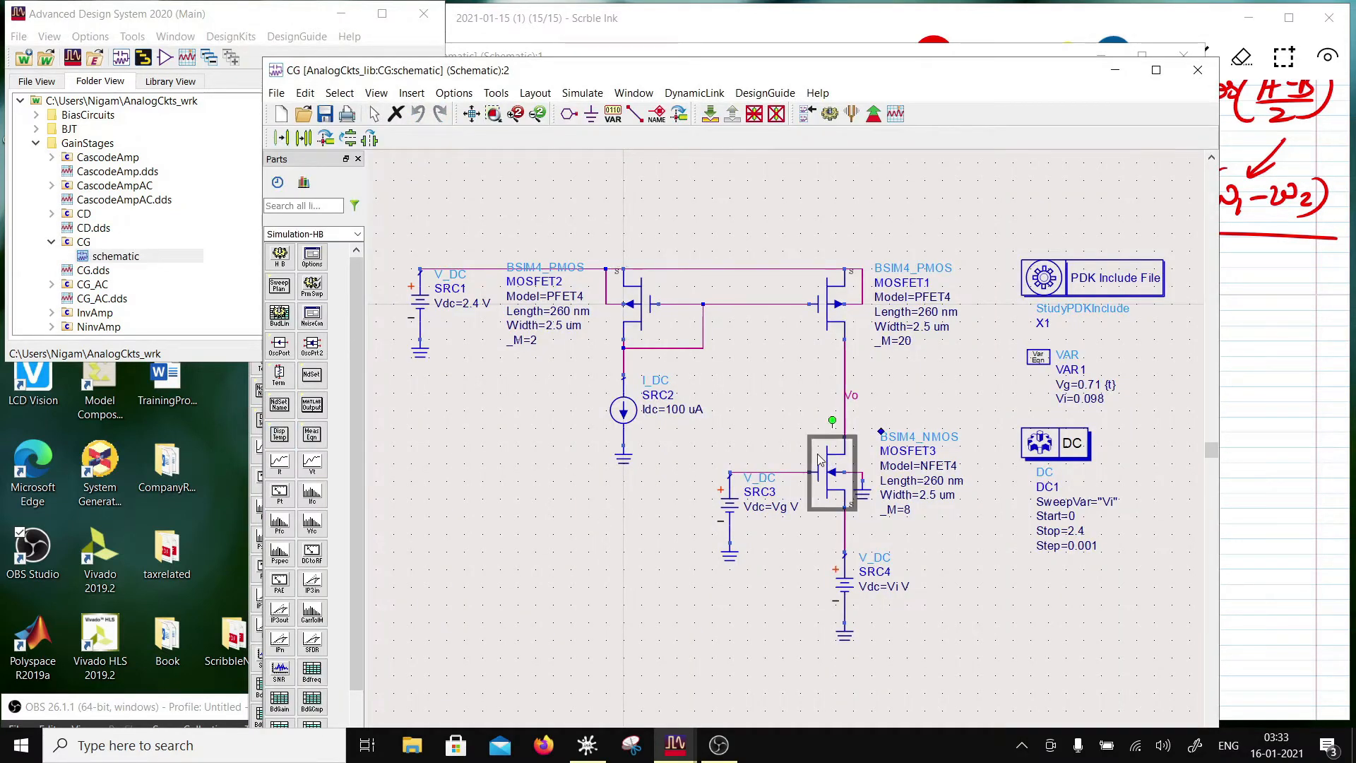
pyautogui.click(305, 93)
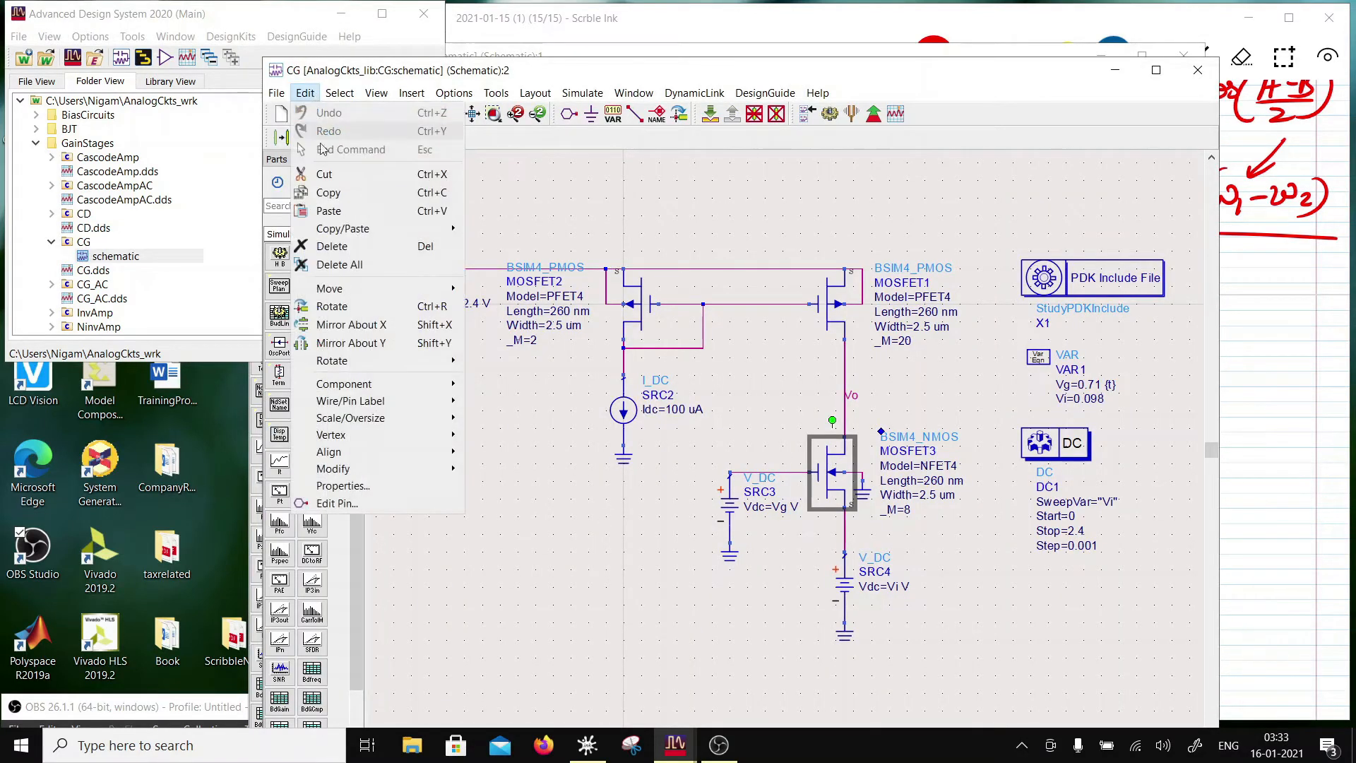
pyautogui.click(339, 198)
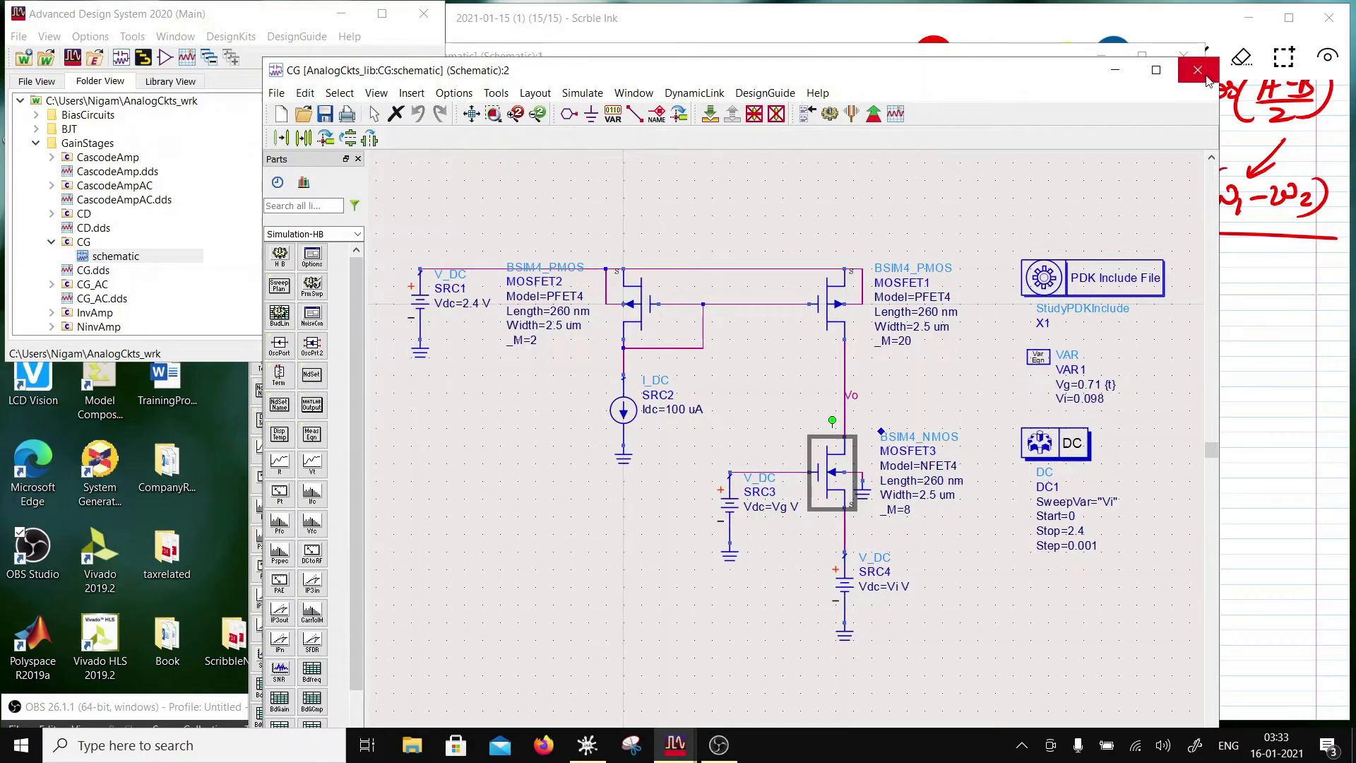
pyautogui.click(1196, 70)
# Paste one copied BSIM4_NMOS transistor at the origin of the Gilbert1 schematic
pyautogui.click(514, 60)
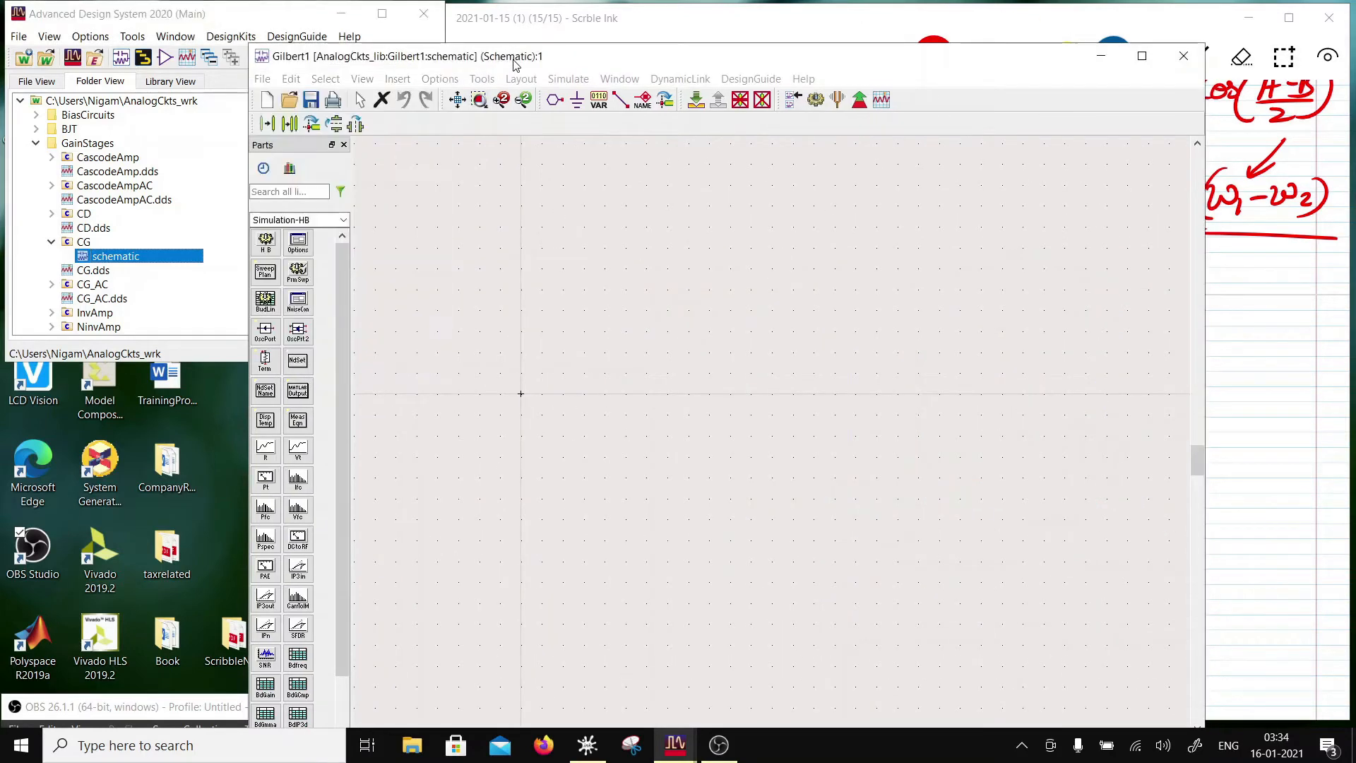
pyautogui.click(291, 78)
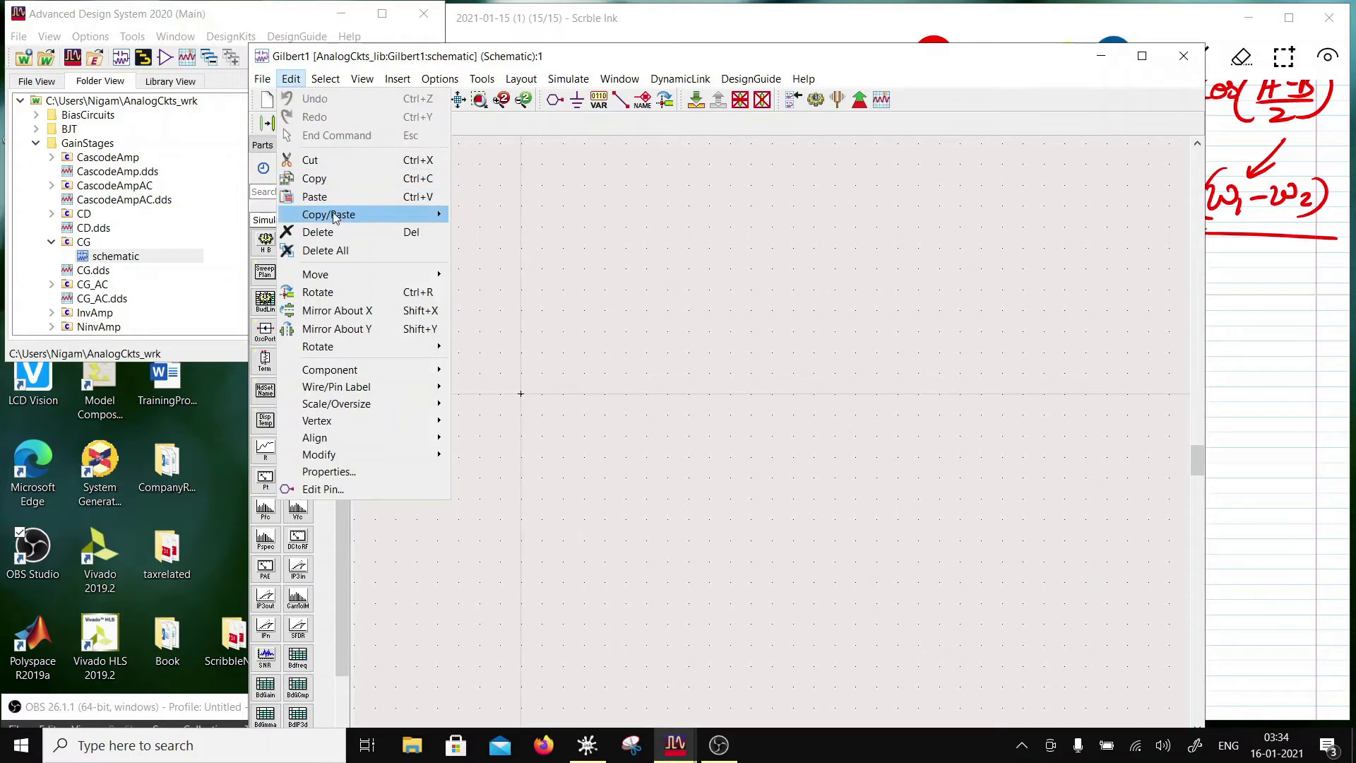
pyautogui.click(314, 197)
pyautogui.click(480, 395)
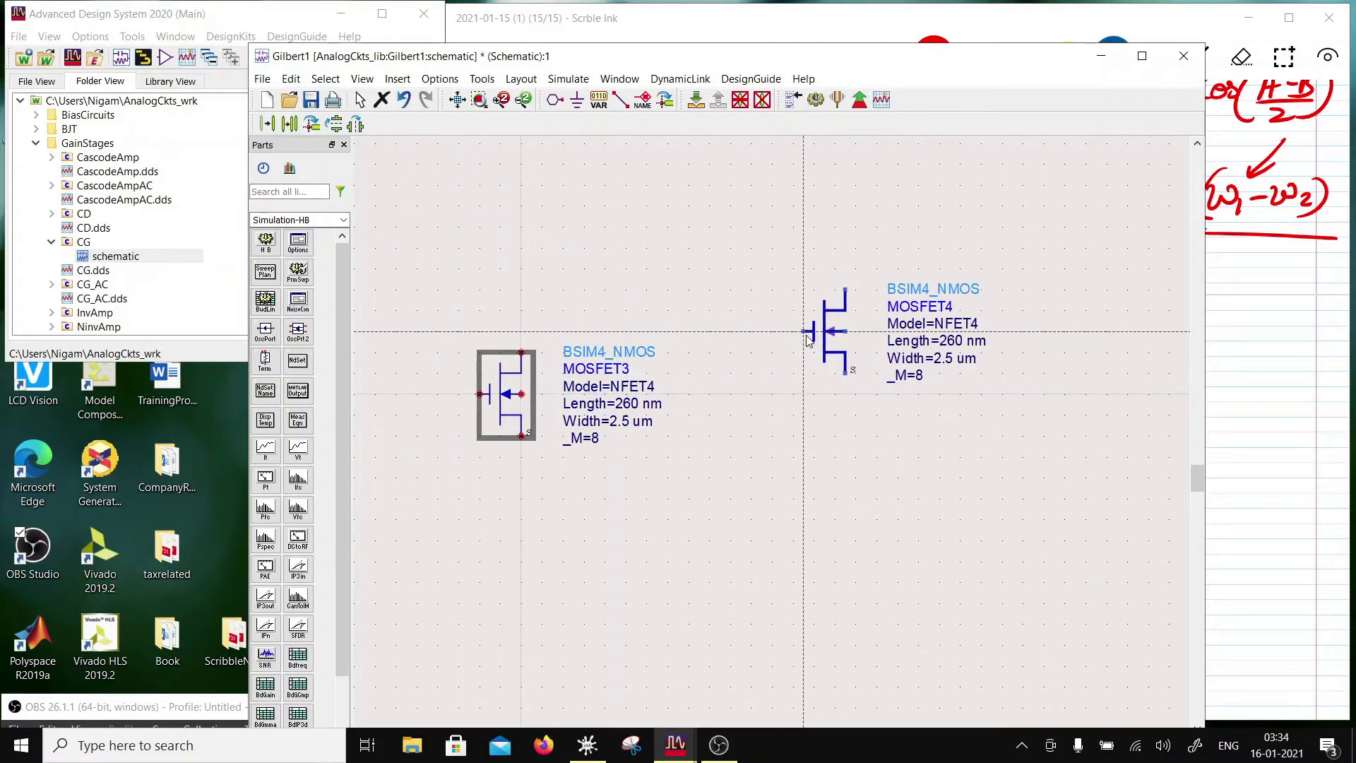
pyautogui.press('Escape')
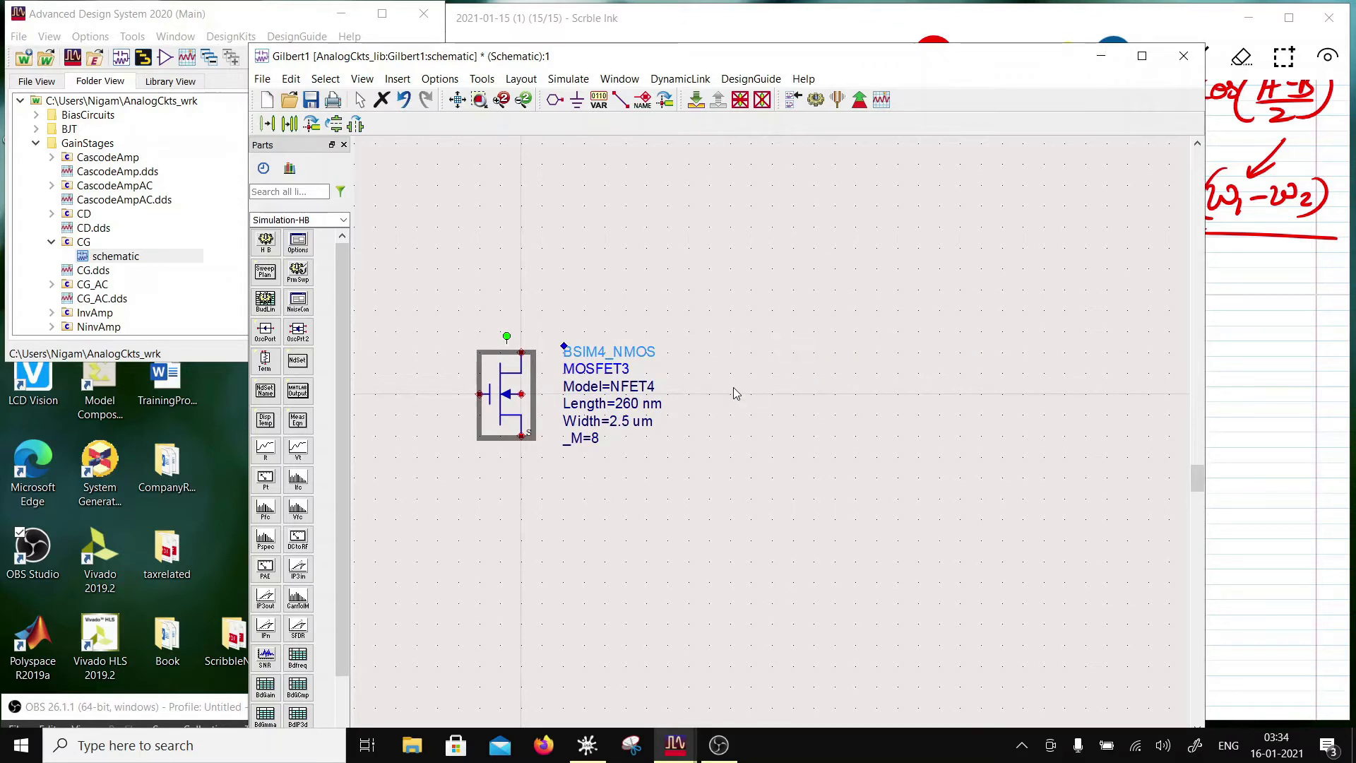
# Set the pasted NMOS transistor's length to 130 nm, width to 1.5 um and _M to 2
pyautogui.click(625, 407)
pyautogui.moveTo(631, 404); pyautogui.dragTo(614, 405)
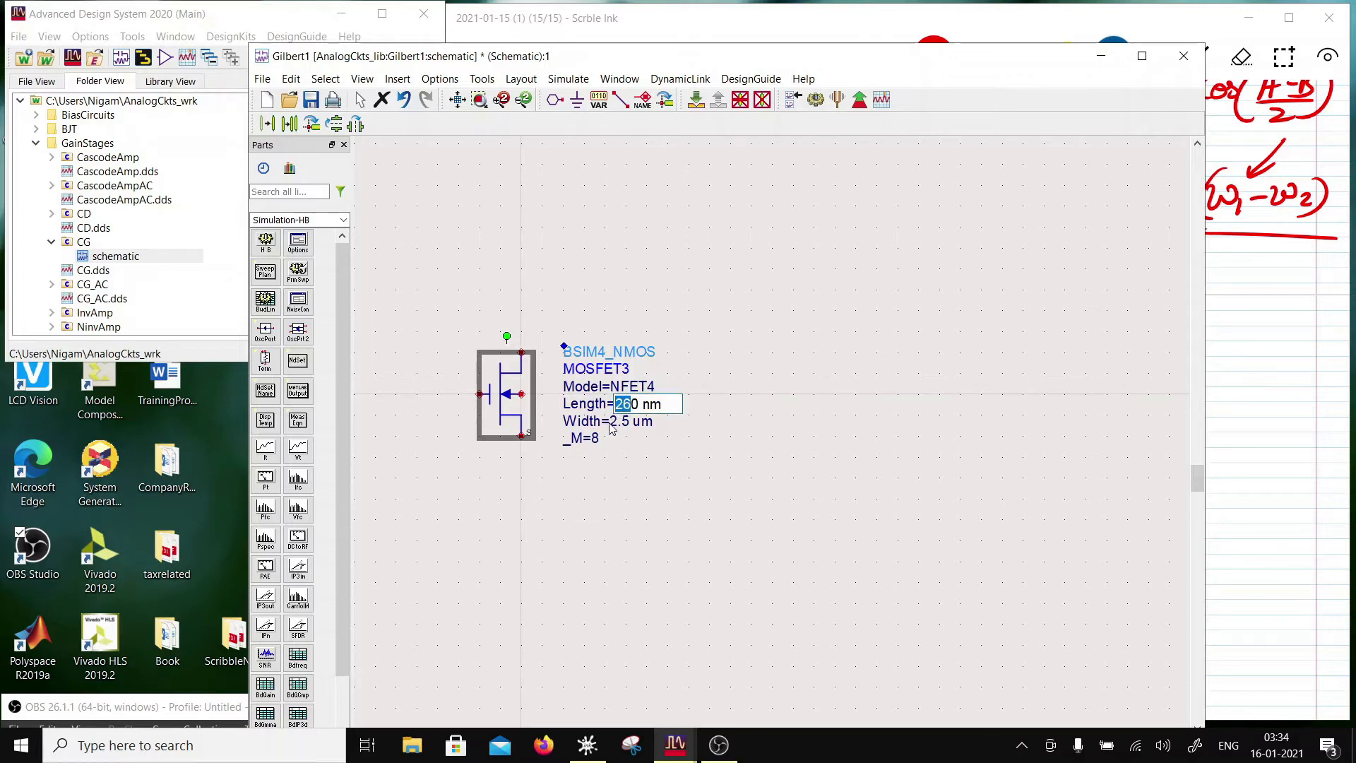
pyautogui.write('13')
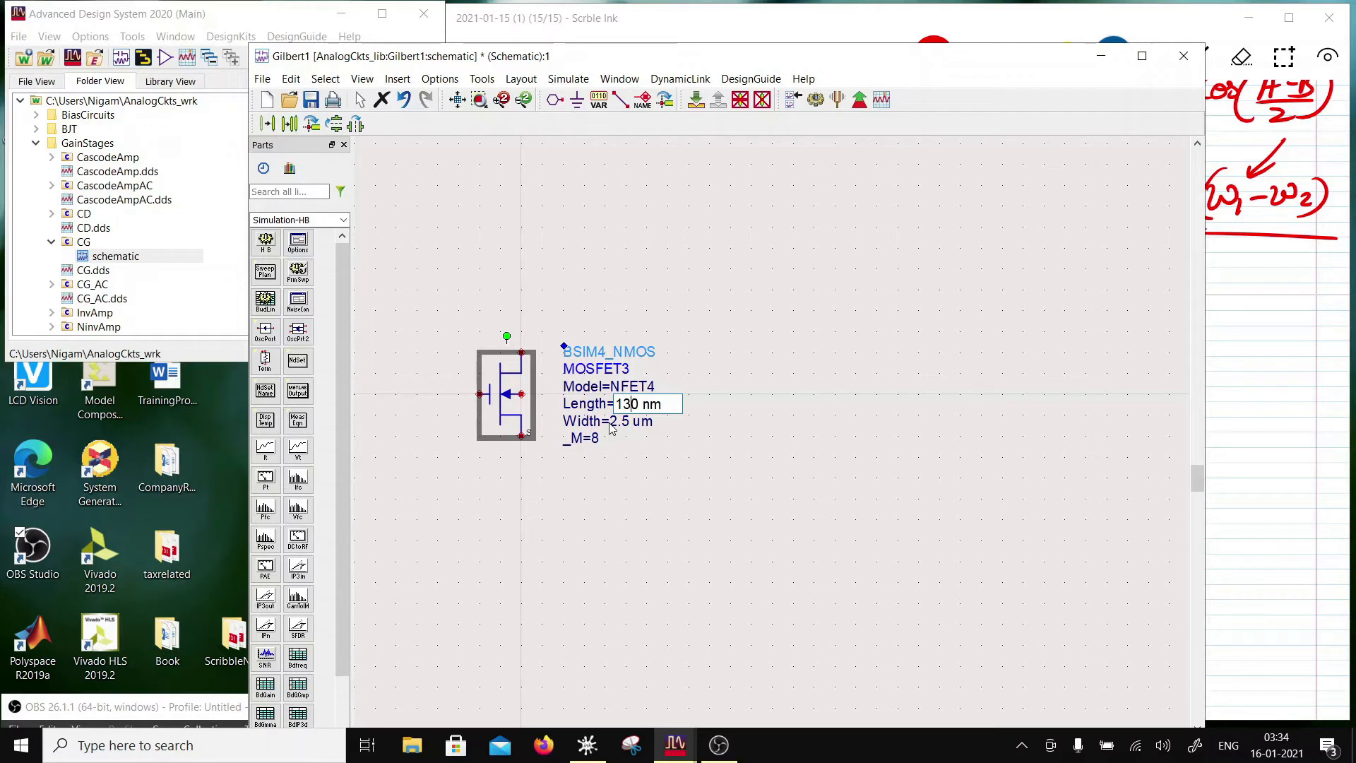
pyautogui.click(618, 421)
pyautogui.click(618, 438)
pyautogui.click(609, 421)
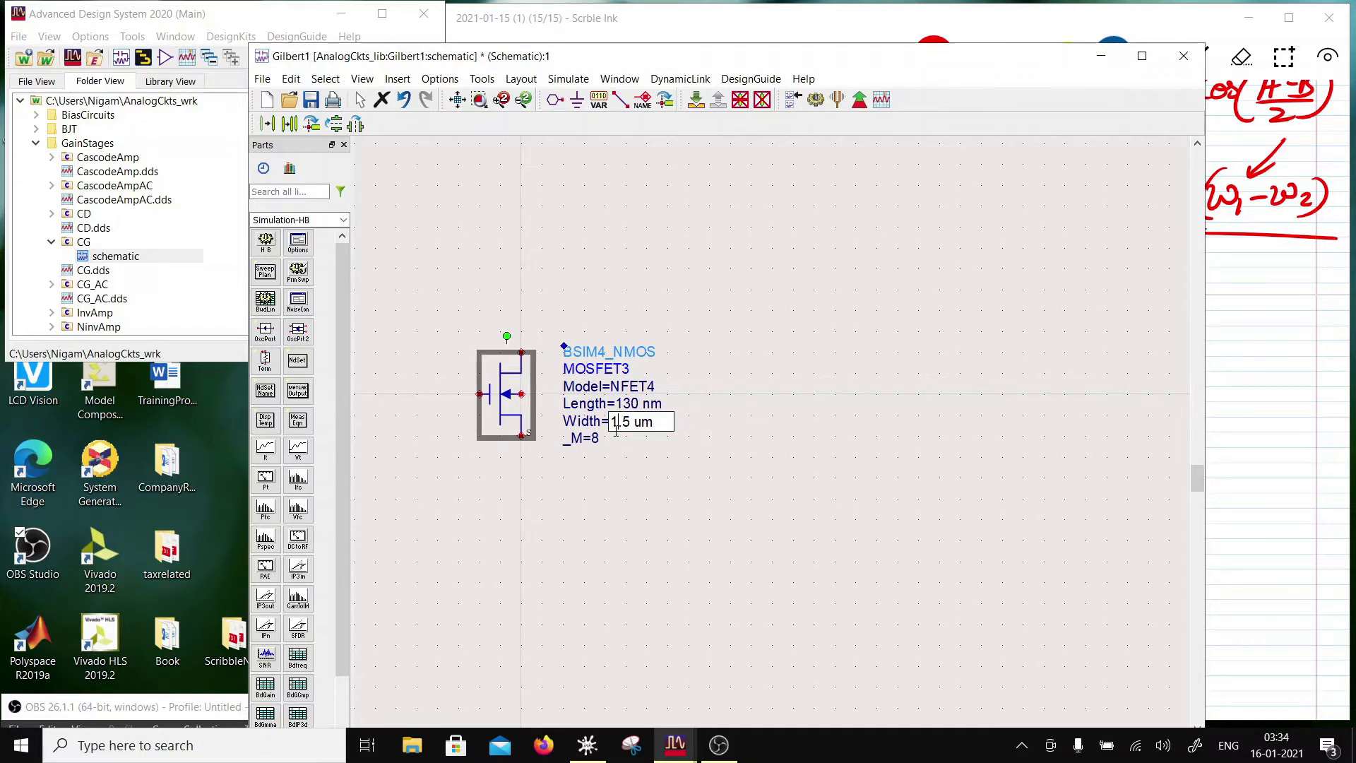
pyautogui.click(600, 439)
pyautogui.click(600, 439)
pyautogui.write('2')
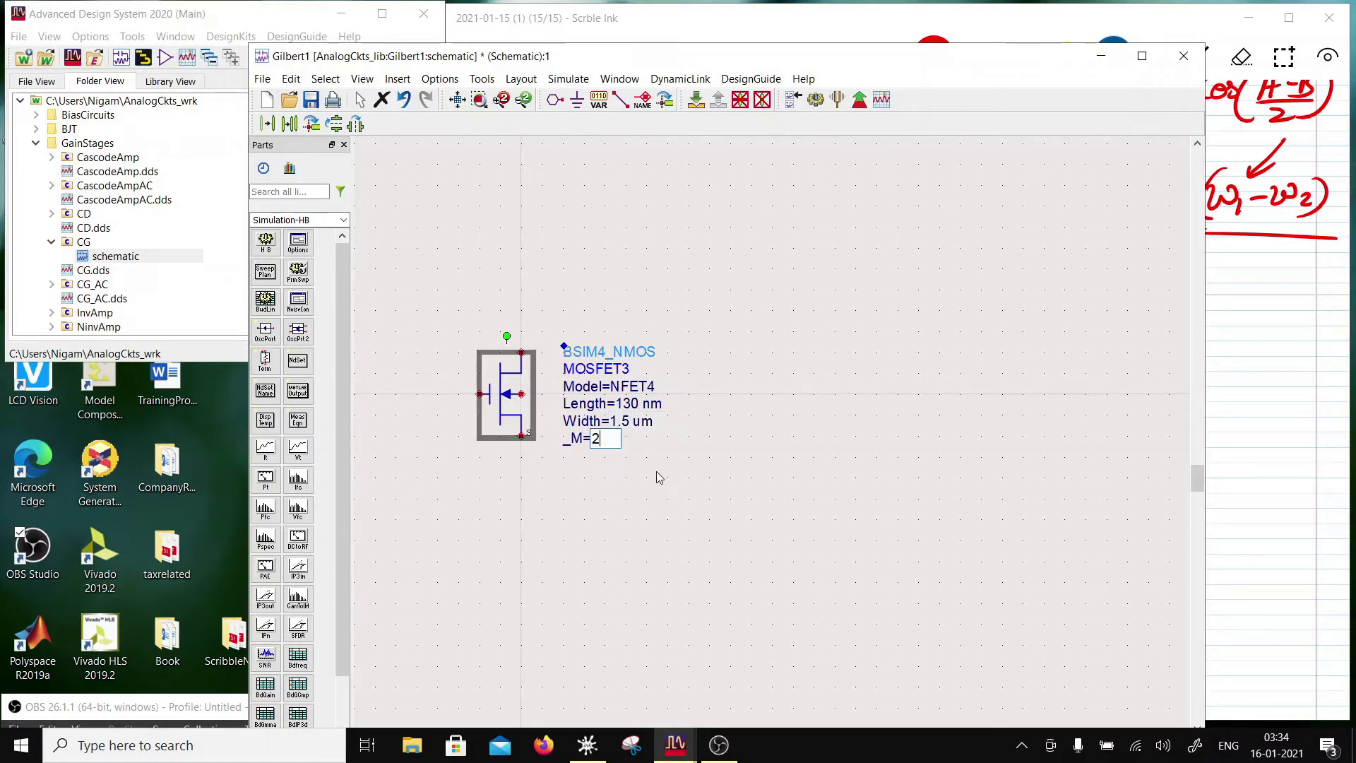
pyautogui.click(667, 524)
# Place a mirrored copy of the NMOS facing the original on its right, and move its parameter text between the two transistors
pyautogui.moveTo(424, 303); pyautogui.dragTo(569, 469)
pyautogui.click(290, 123)
pyautogui.click(514, 399)
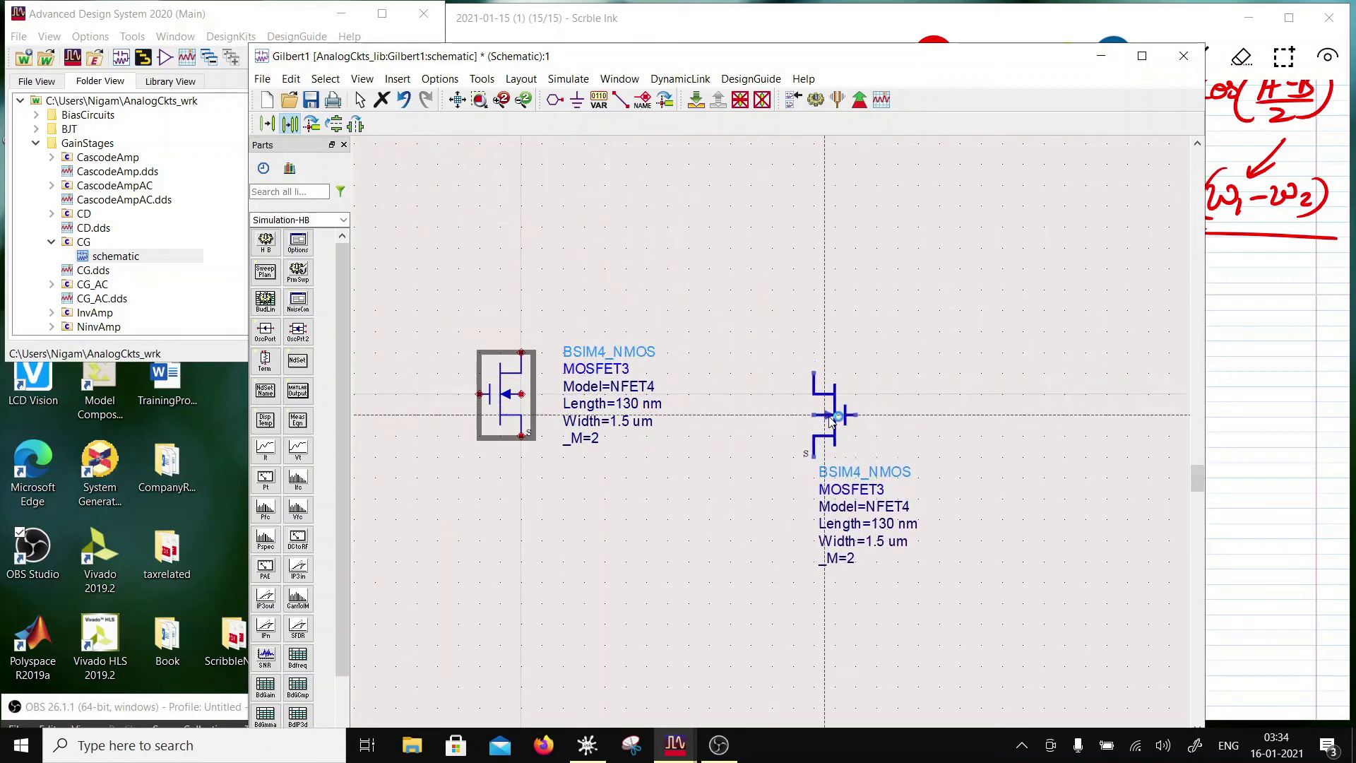
pyautogui.click(842, 394)
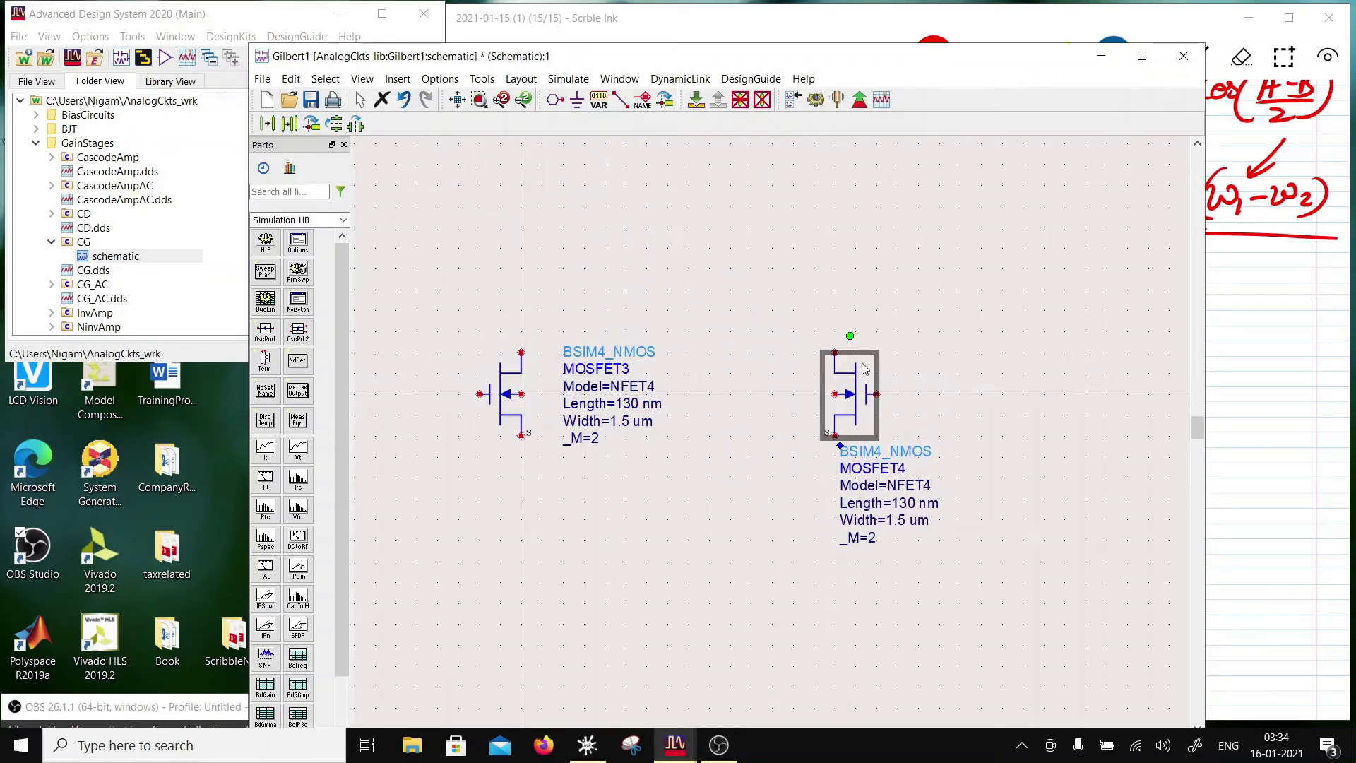
pyautogui.moveTo(864, 368); pyautogui.dragTo(748, 401)
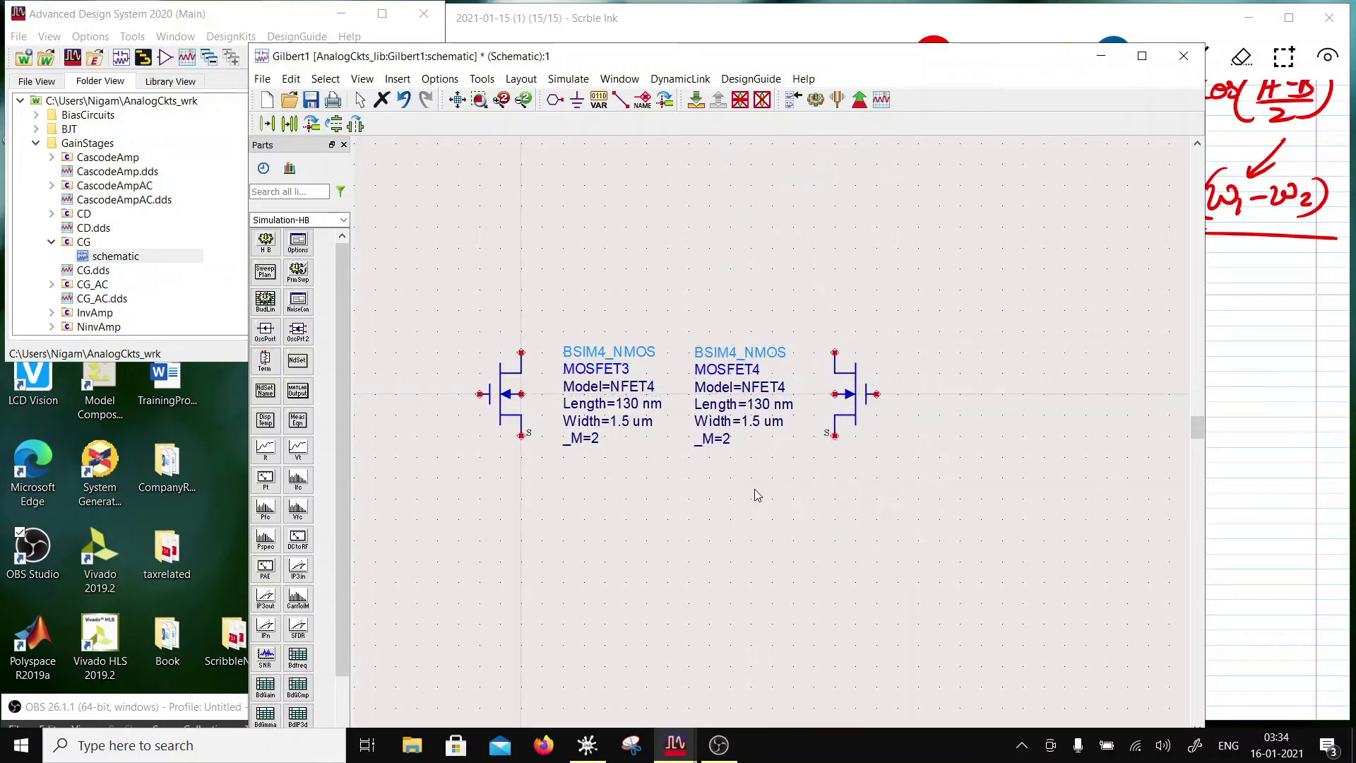
# Wire the body terminal of each of the two NMOS transistors to its own source
pyautogui.moveTo(438, 290); pyautogui.dragTo(918, 472)
pyautogui.scroll(-1, 883, 441)
pyautogui.scroll(-1, 889, 445)
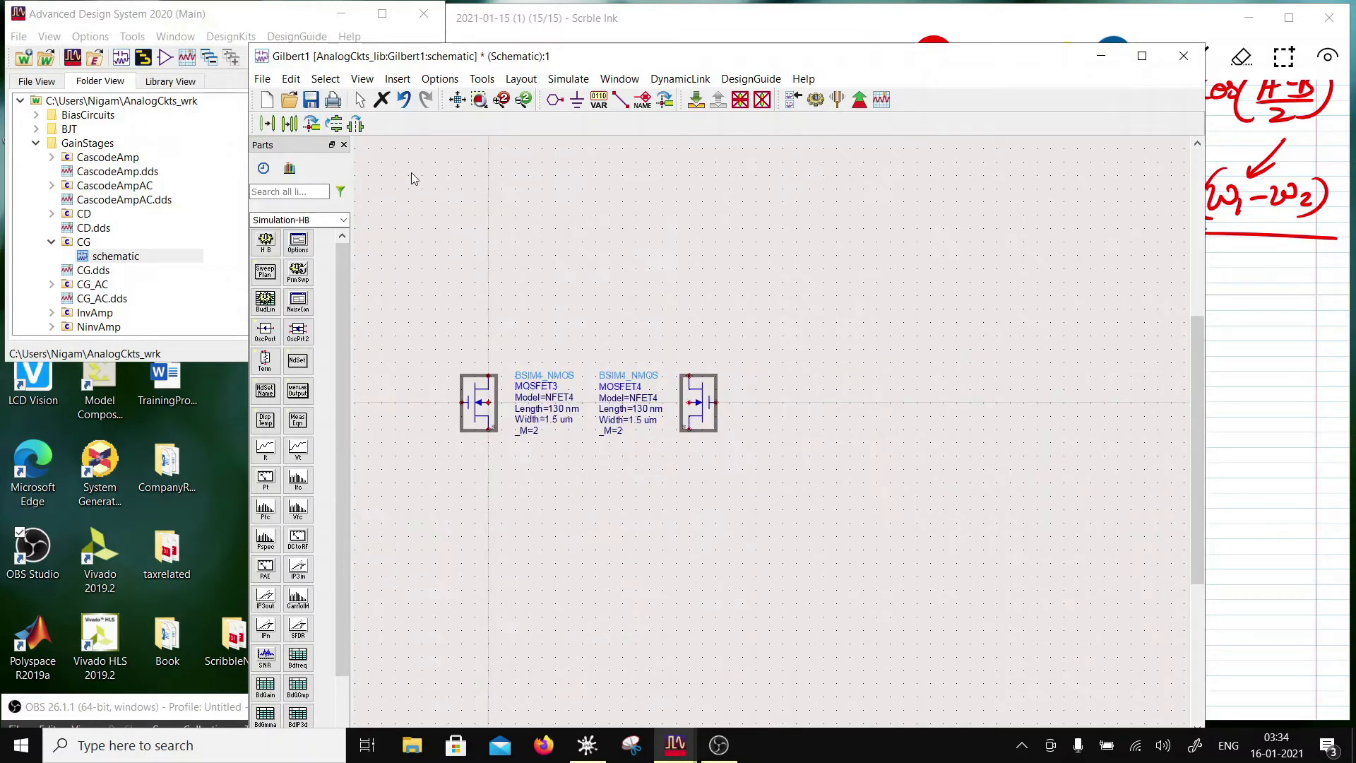
pyautogui.click(620, 100)
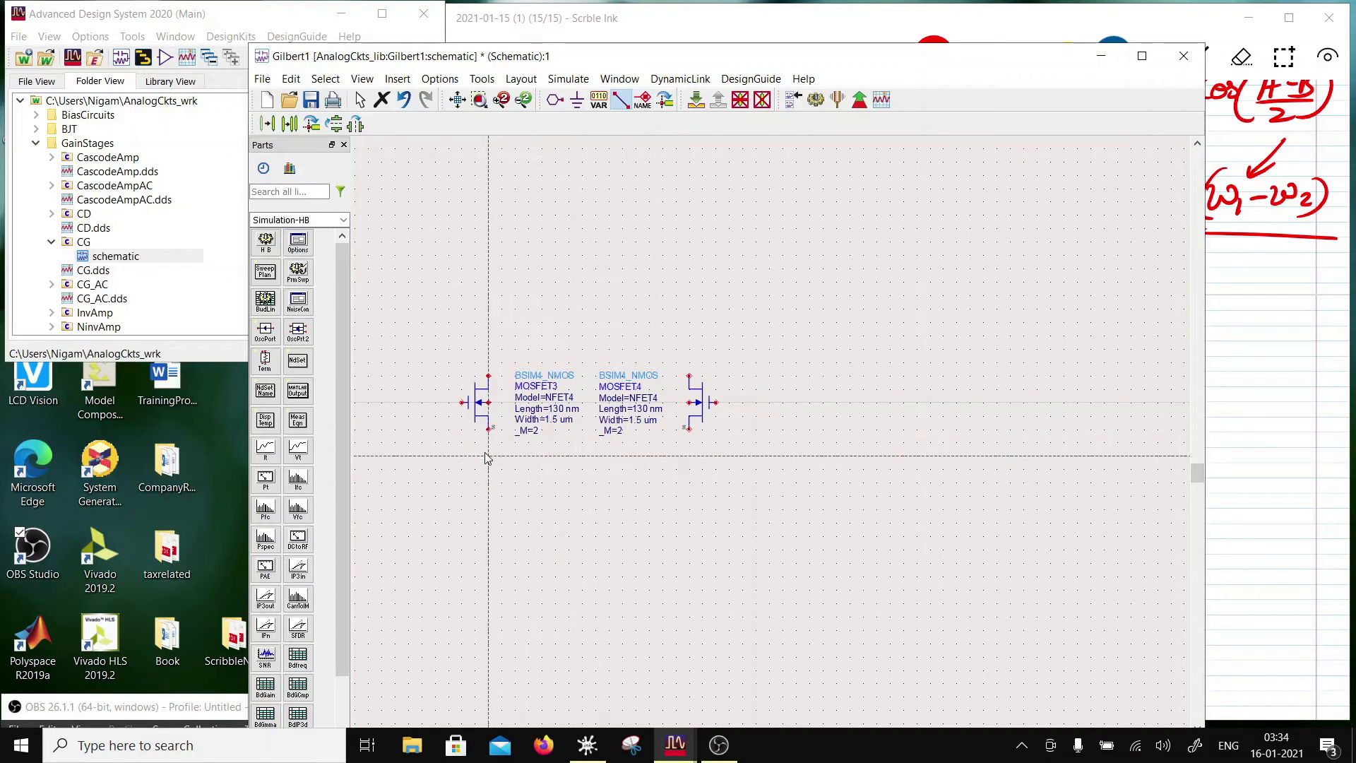
pyautogui.click(489, 429)
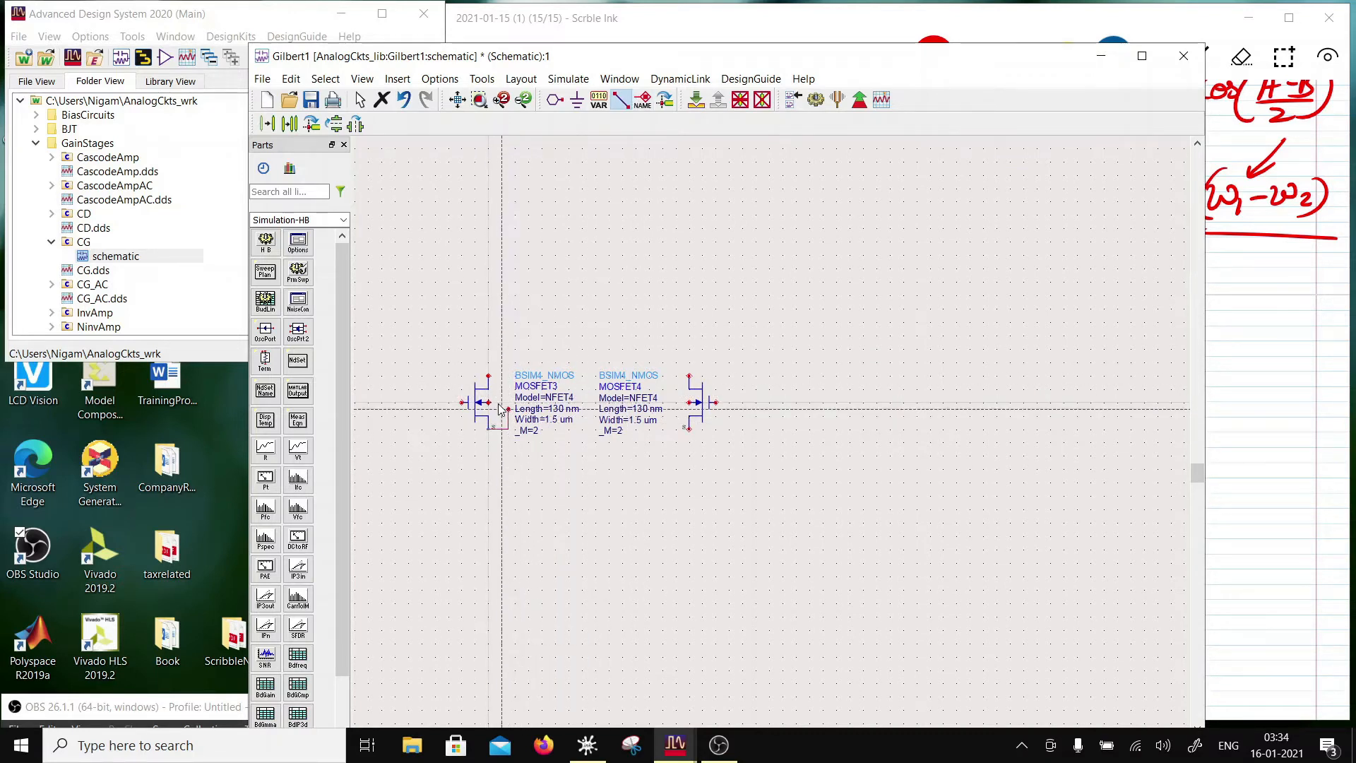
pyautogui.click(508, 408)
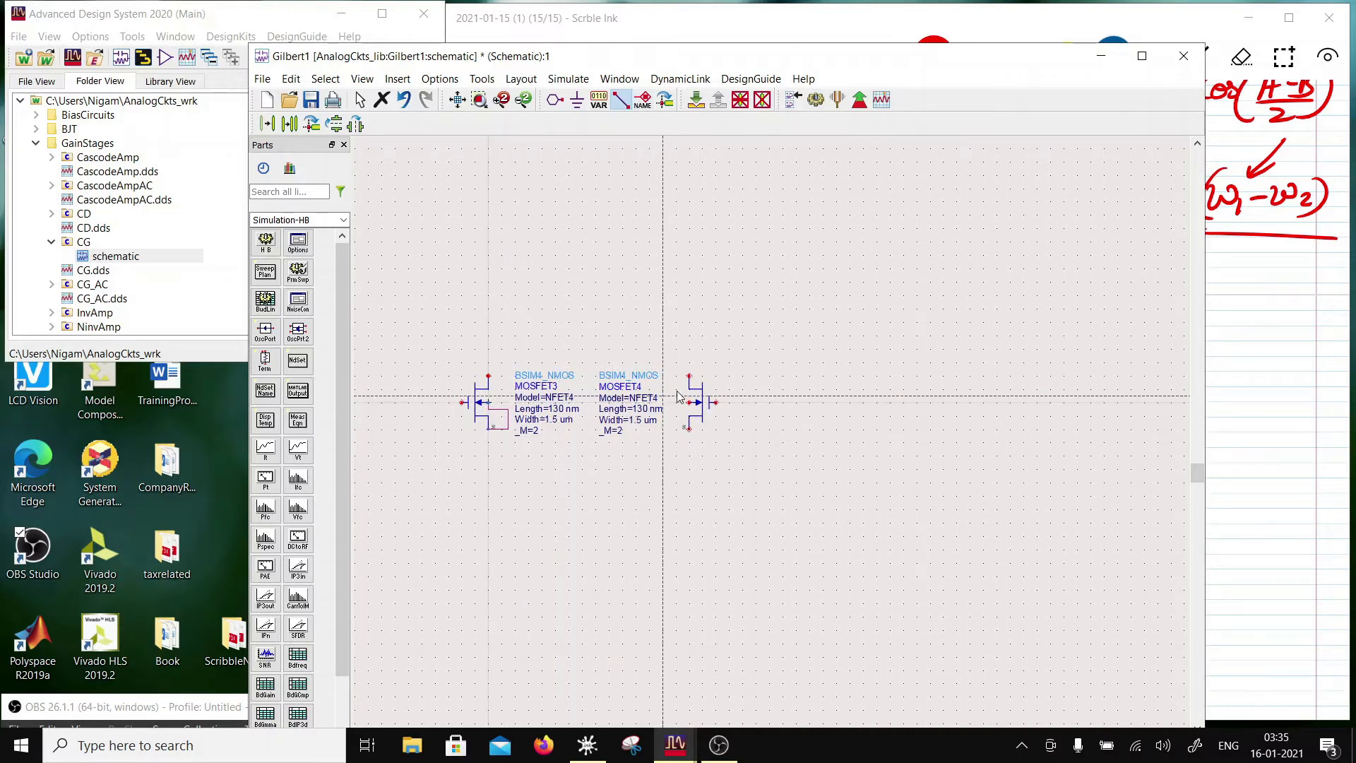
pyautogui.click(689, 429)
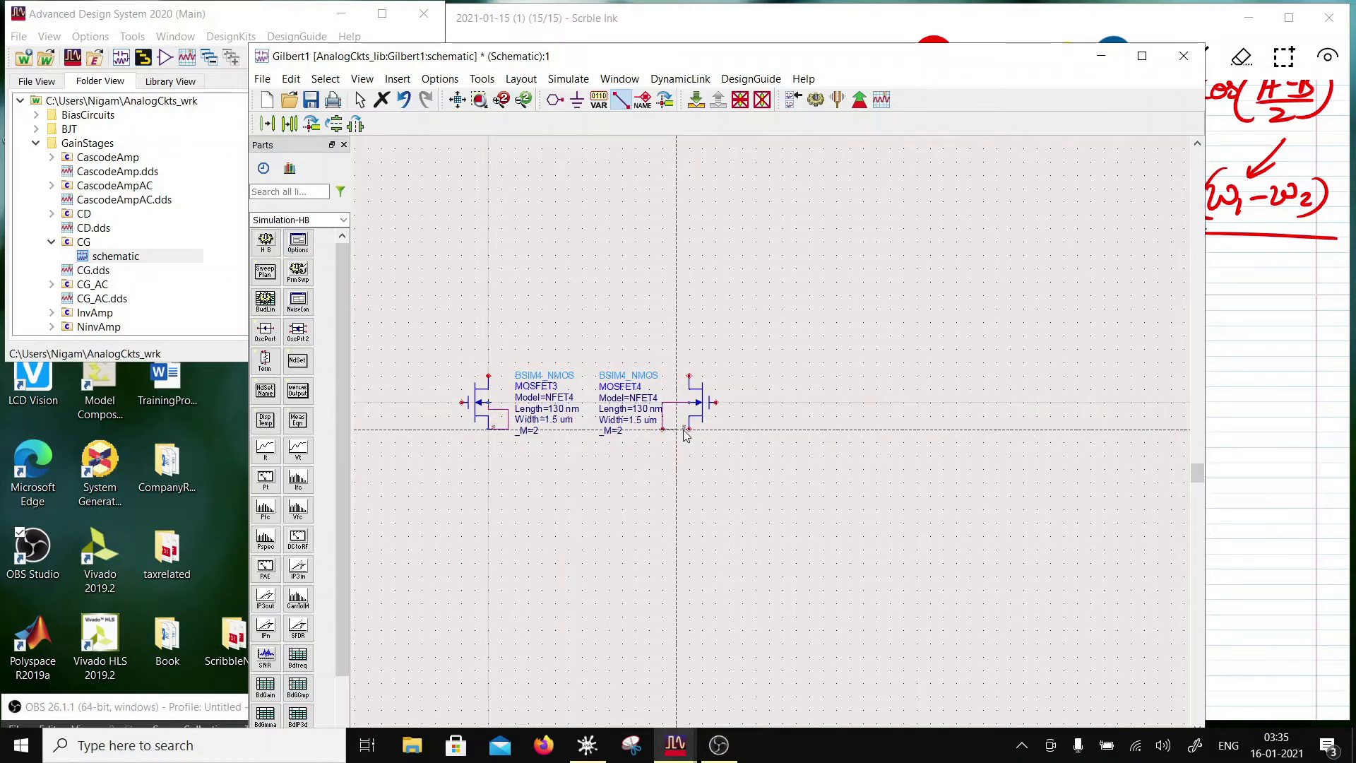
pyautogui.press('Escape')
pyautogui.scroll(2, 709, 443)
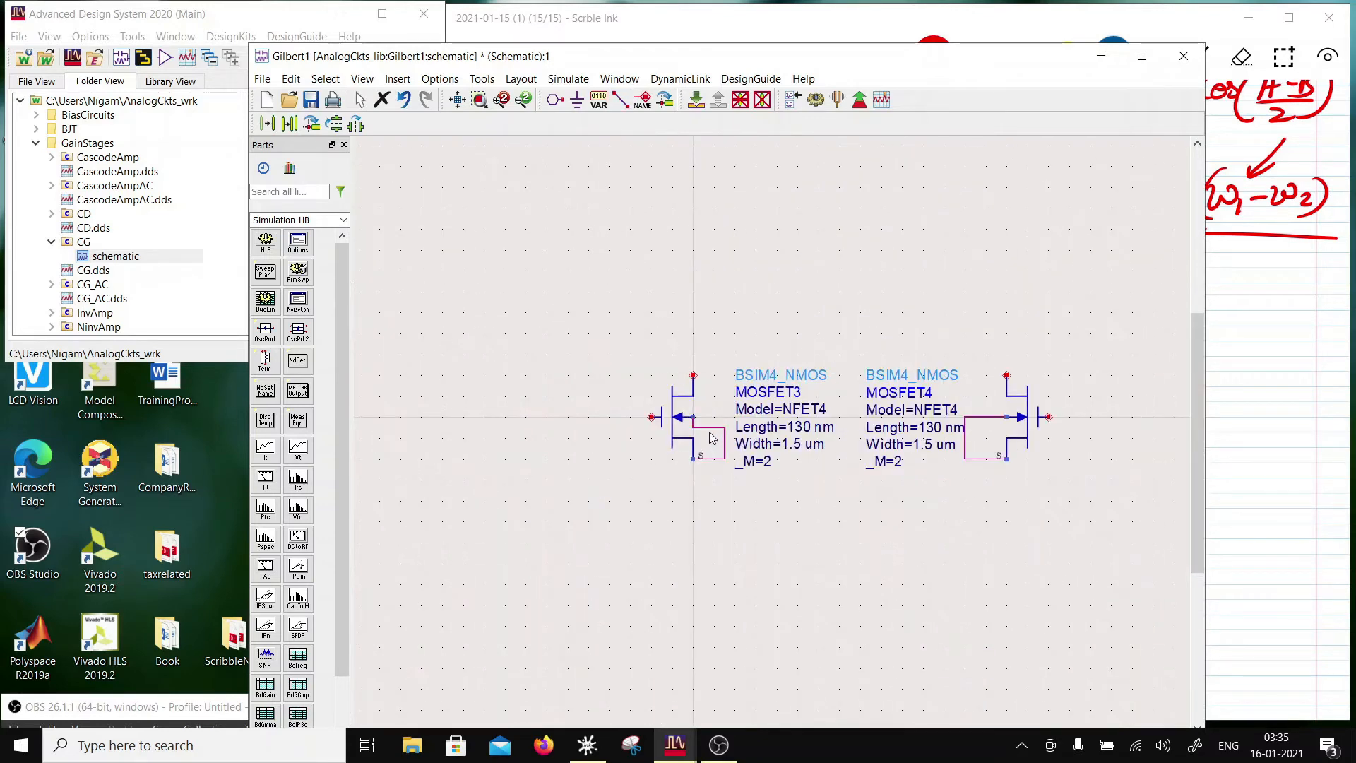
# Straighten MOSFET3's body-to-source wire so it runs level with the body terminal
pyautogui.click(711, 432)
pyautogui.press('Escape')
pyautogui.scroll(-1, 749, 432)
pyautogui.scroll(1, 799, 434)
pyautogui.moveTo(785, 433); pyautogui.dragTo(797, 432)
pyautogui.click(841, 417)
pyautogui.click(887, 478)
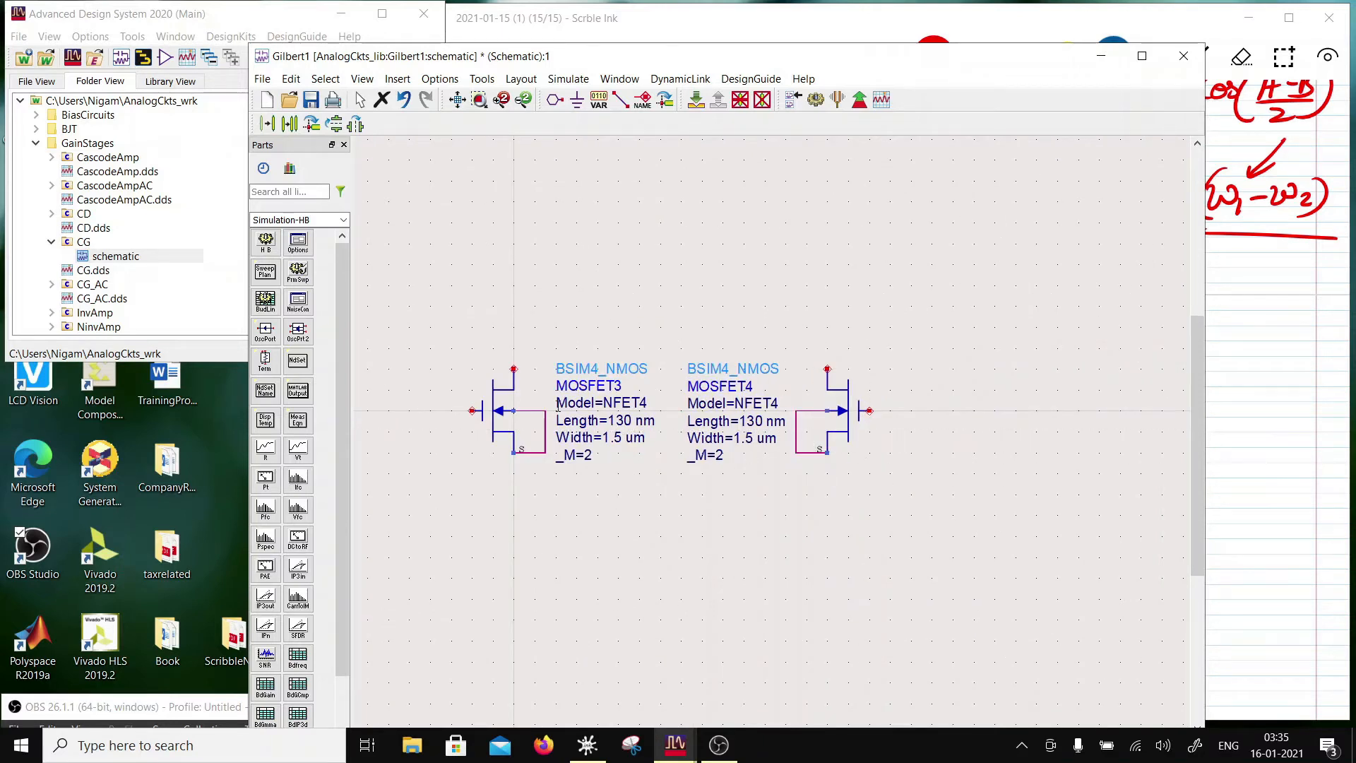
# Connect the sources of MOSFET3 and MOSFET4 with a wire running below both transistors
pyautogui.click(621, 100)
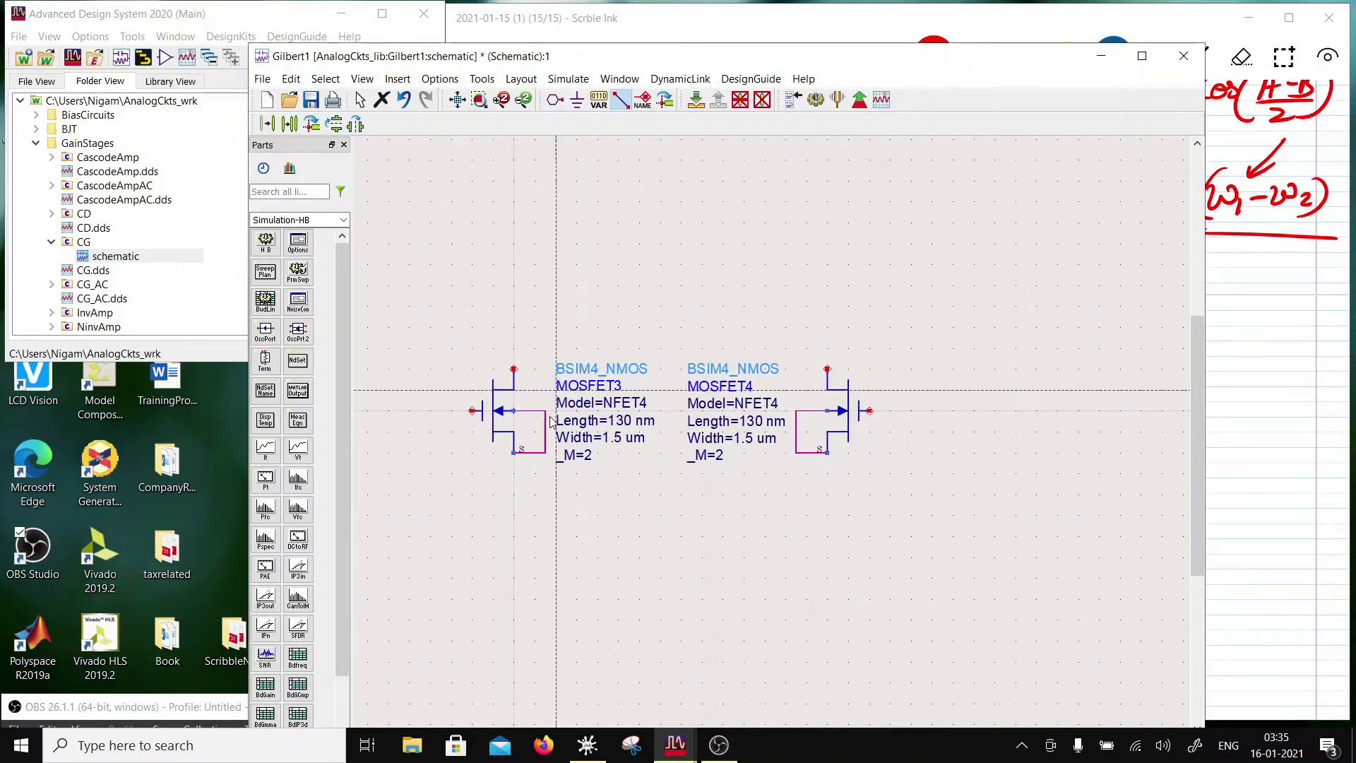
pyautogui.click(514, 484)
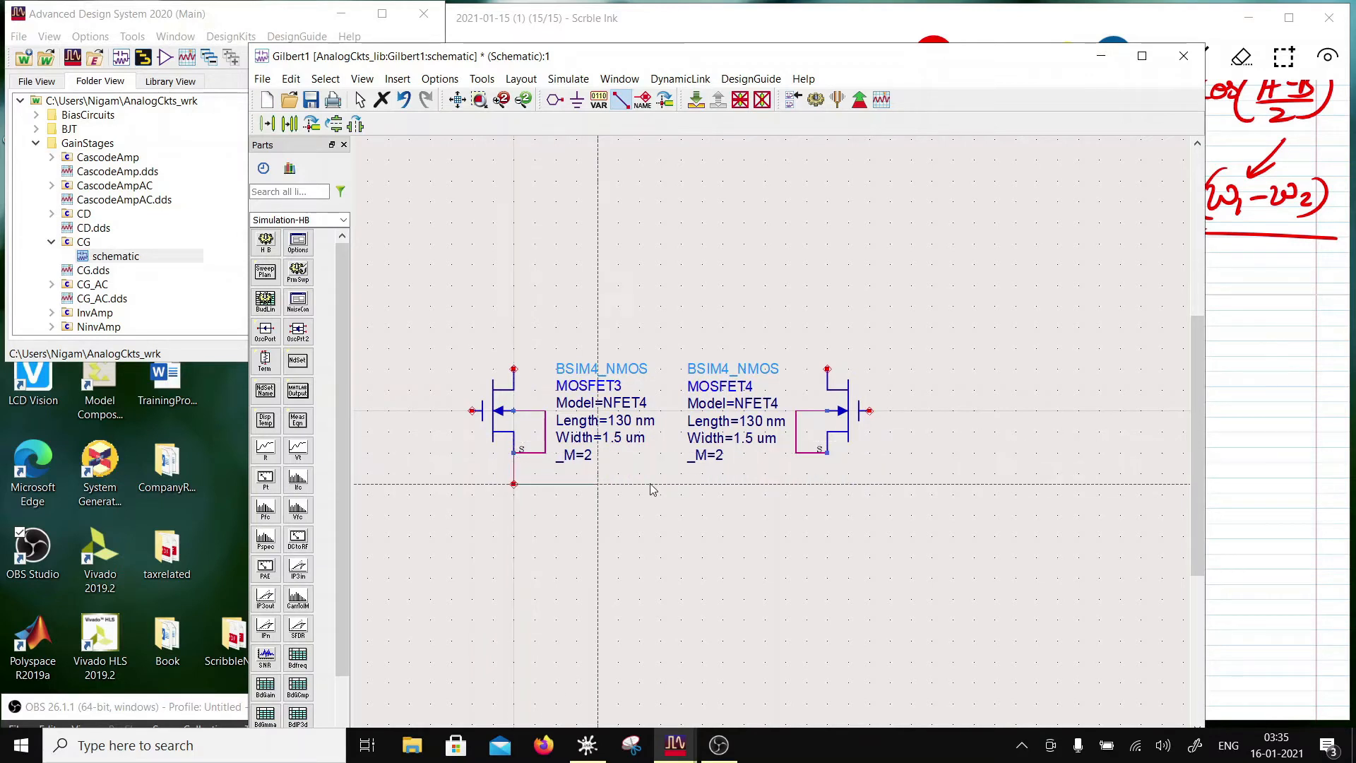
pyautogui.click(828, 455)
pyautogui.press('Escape')
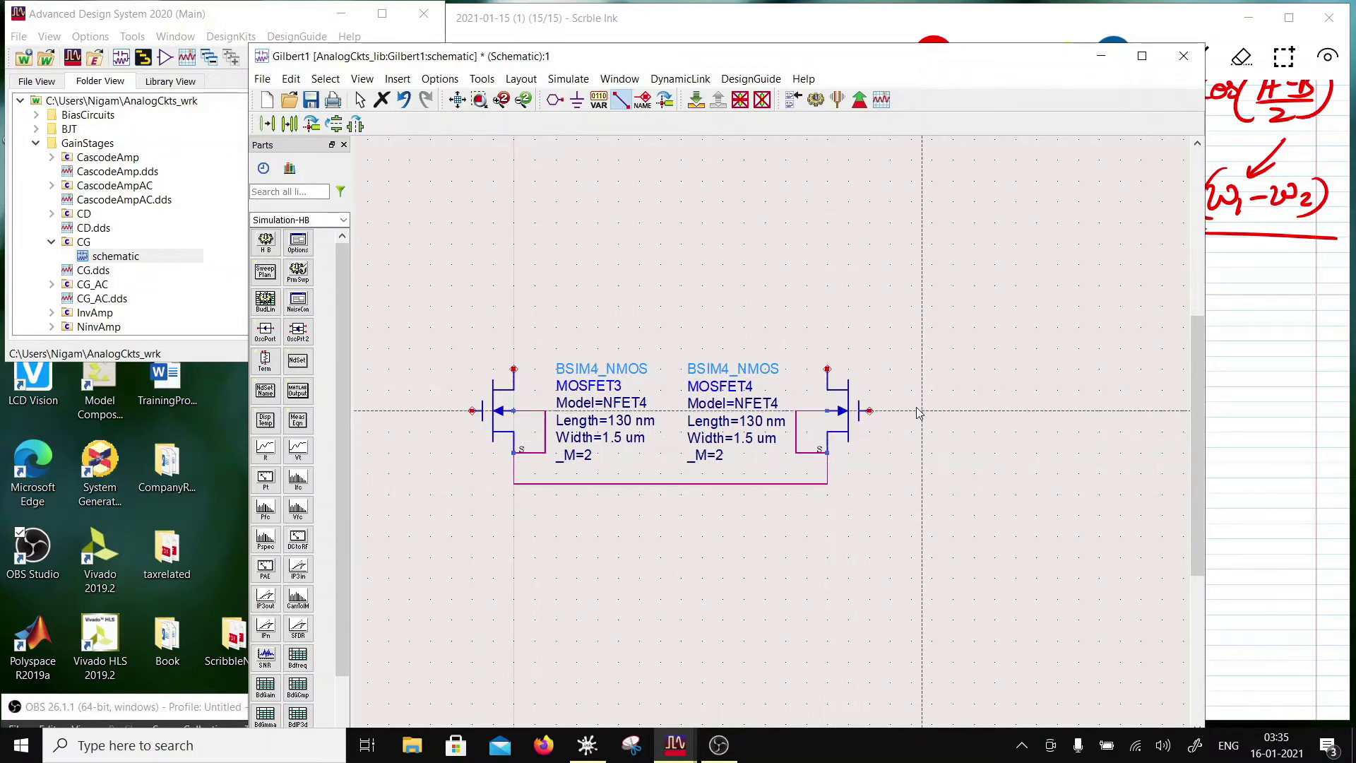
# Copy the wired NMOS differential pair and place the duplicate to the right of the original
pyautogui.moveTo(416, 286); pyautogui.dragTo(979, 519)
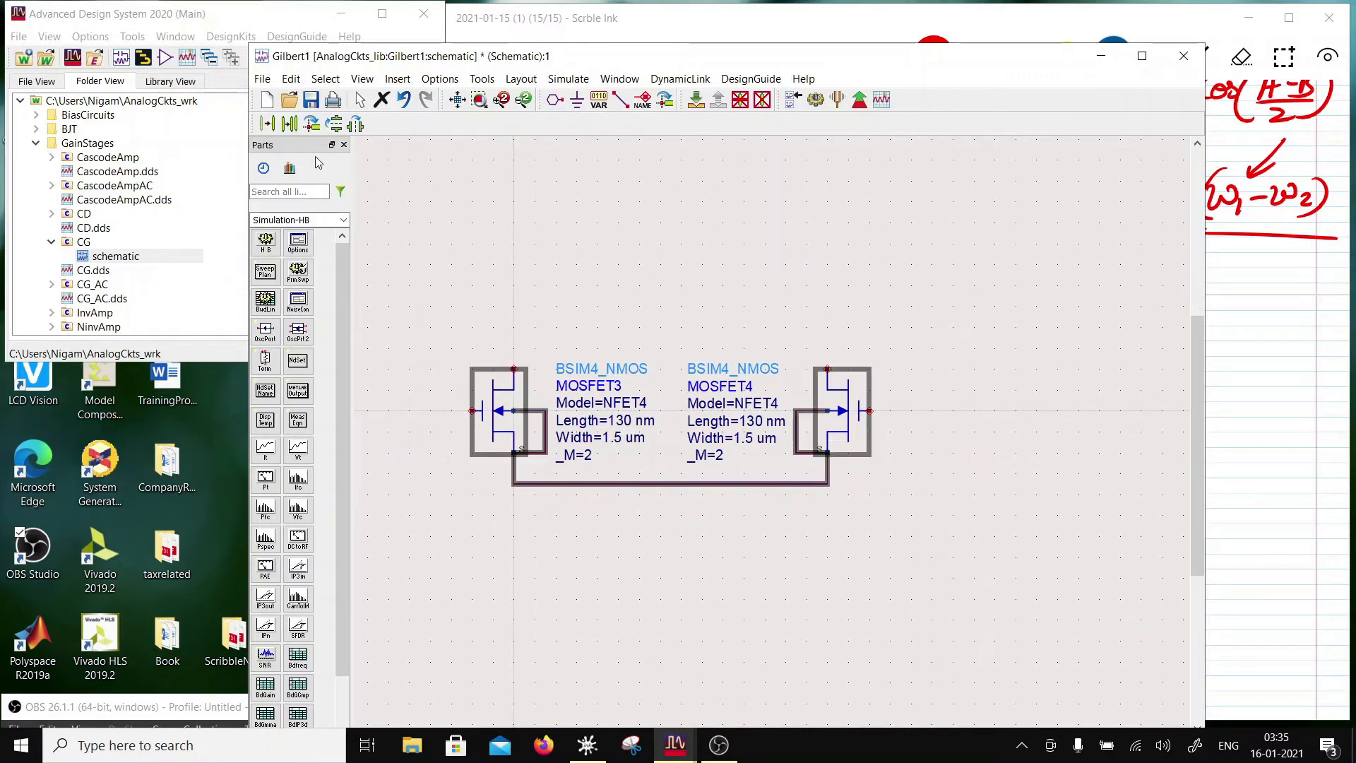
pyautogui.click(289, 124)
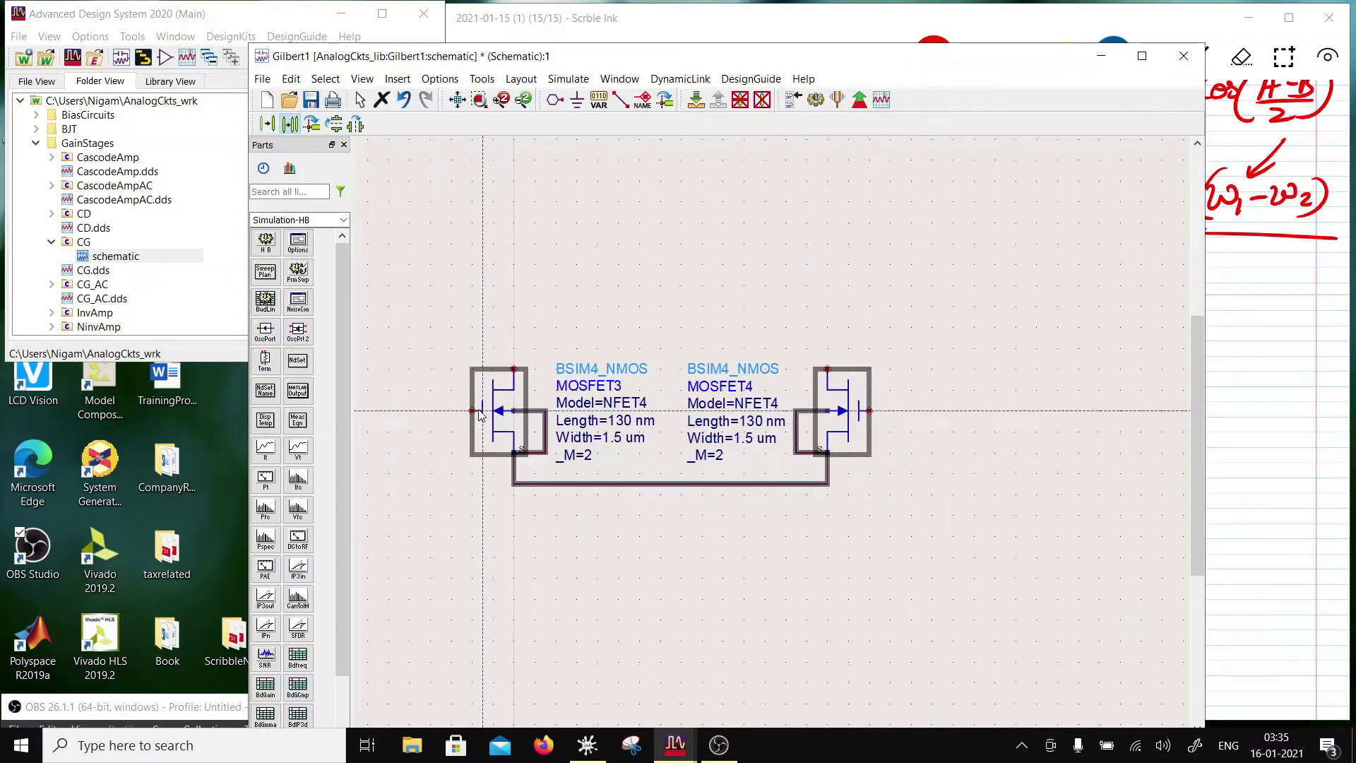
pyautogui.click(920, 414)
pyautogui.scroll(-1, 908, 487)
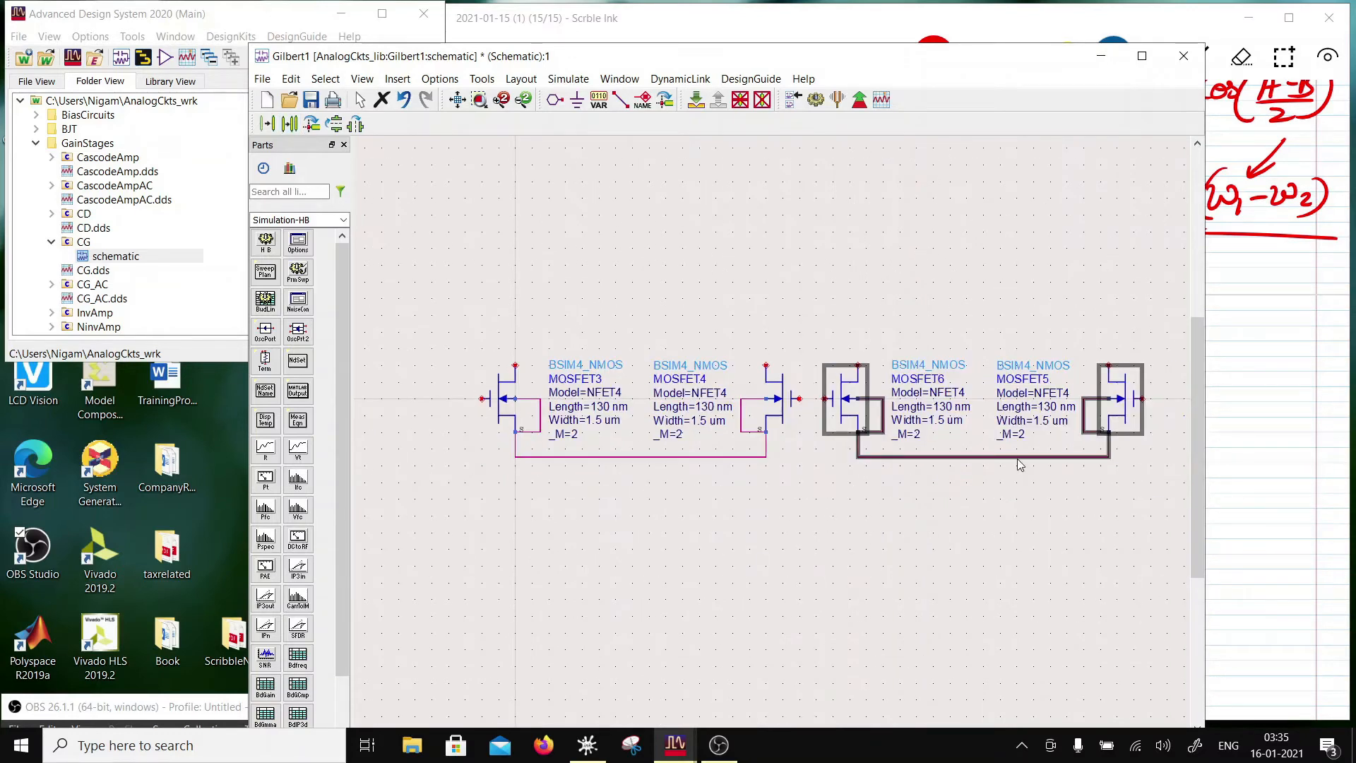
pyautogui.click(729, 321)
# Wire the adjacent gates of MOSFET4 and MOSFET6 together between the two differential pairs
pyautogui.click(621, 100)
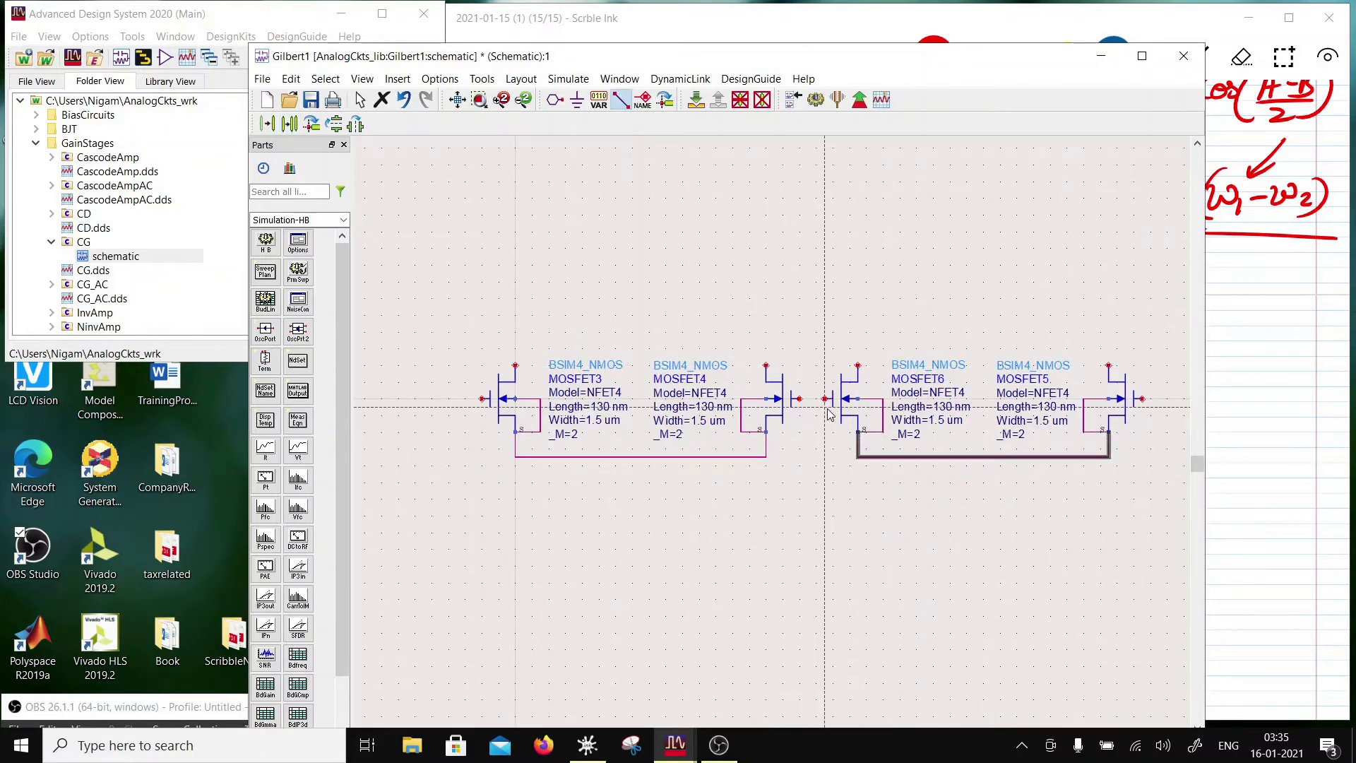
pyautogui.click(799, 399)
pyautogui.click(825, 398)
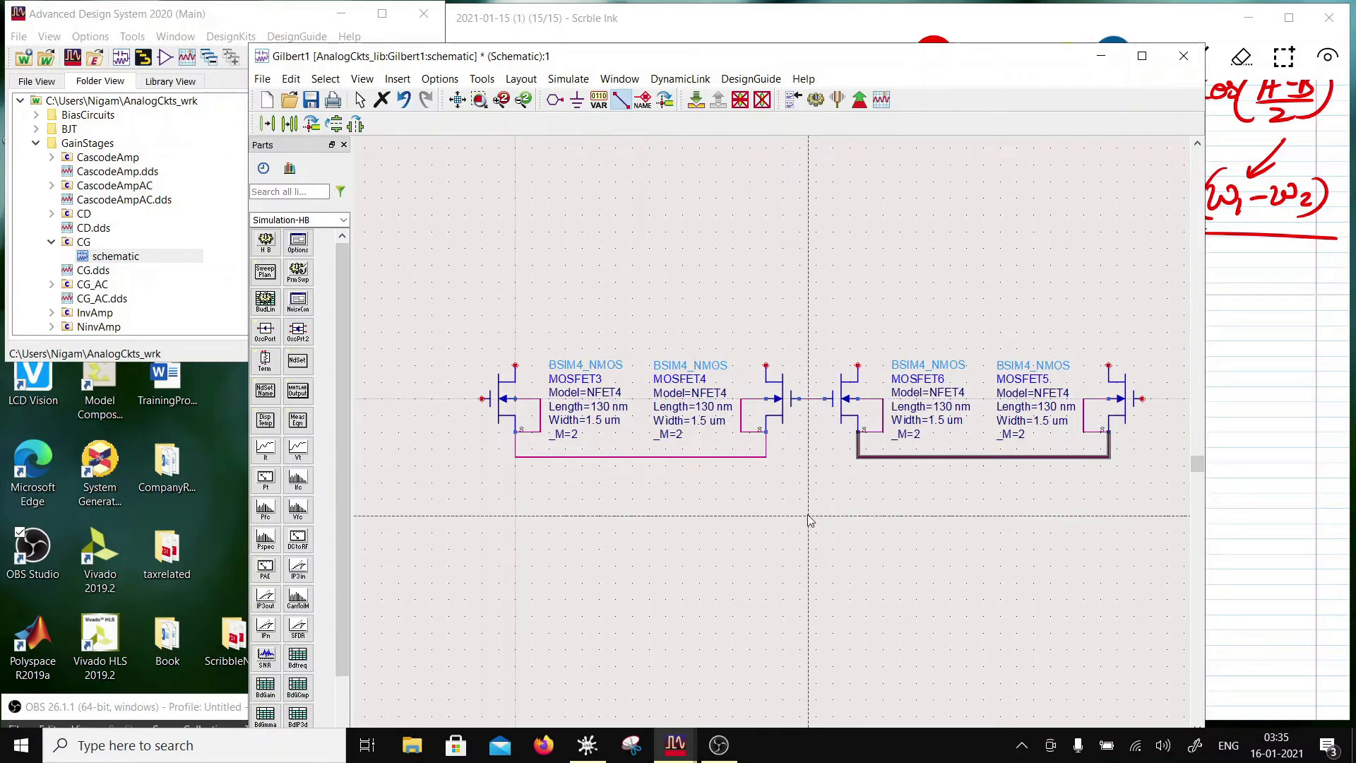
pyautogui.press('Escape')
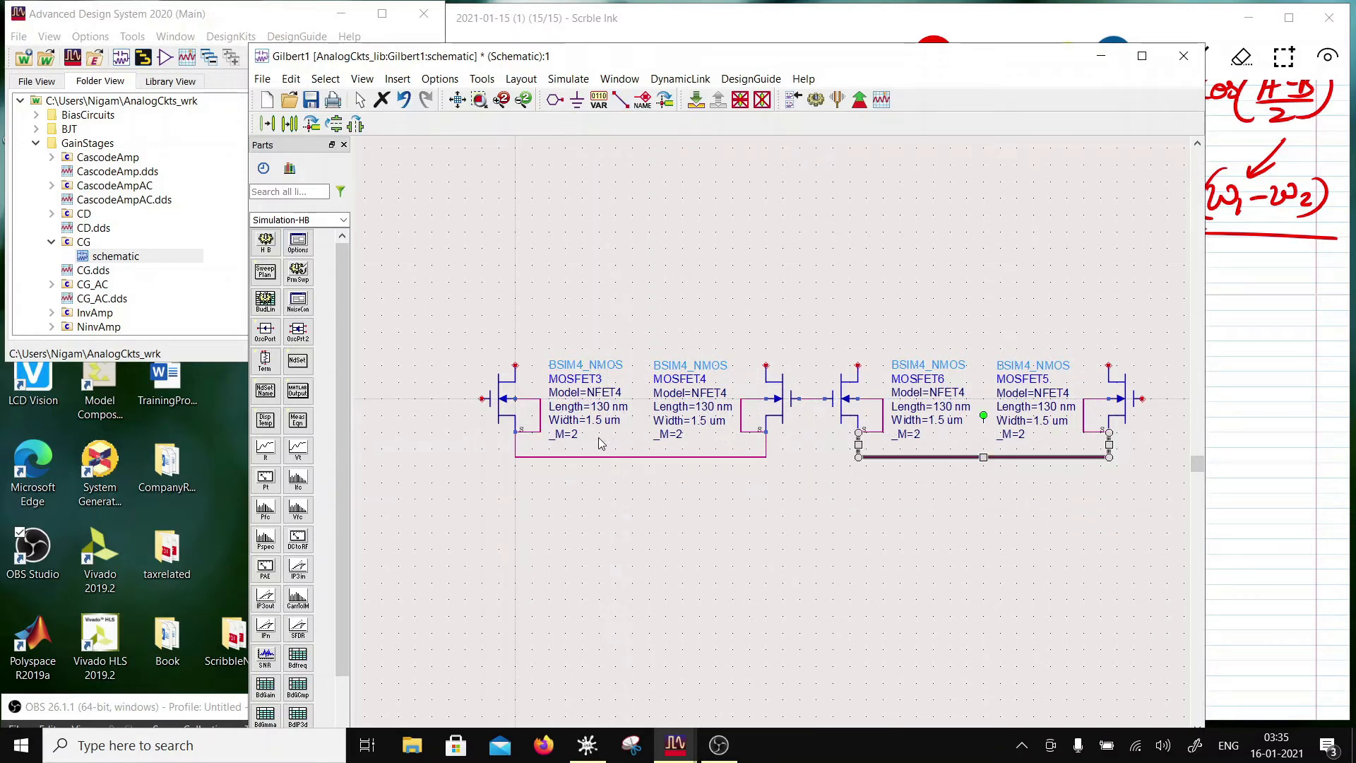
# Copy the wired MOSFET6 and MOSFET5 differential pair and place the duplicate centred below the two upper pairs
pyautogui.moveTo(832, 285); pyautogui.dragTo(1174, 504)
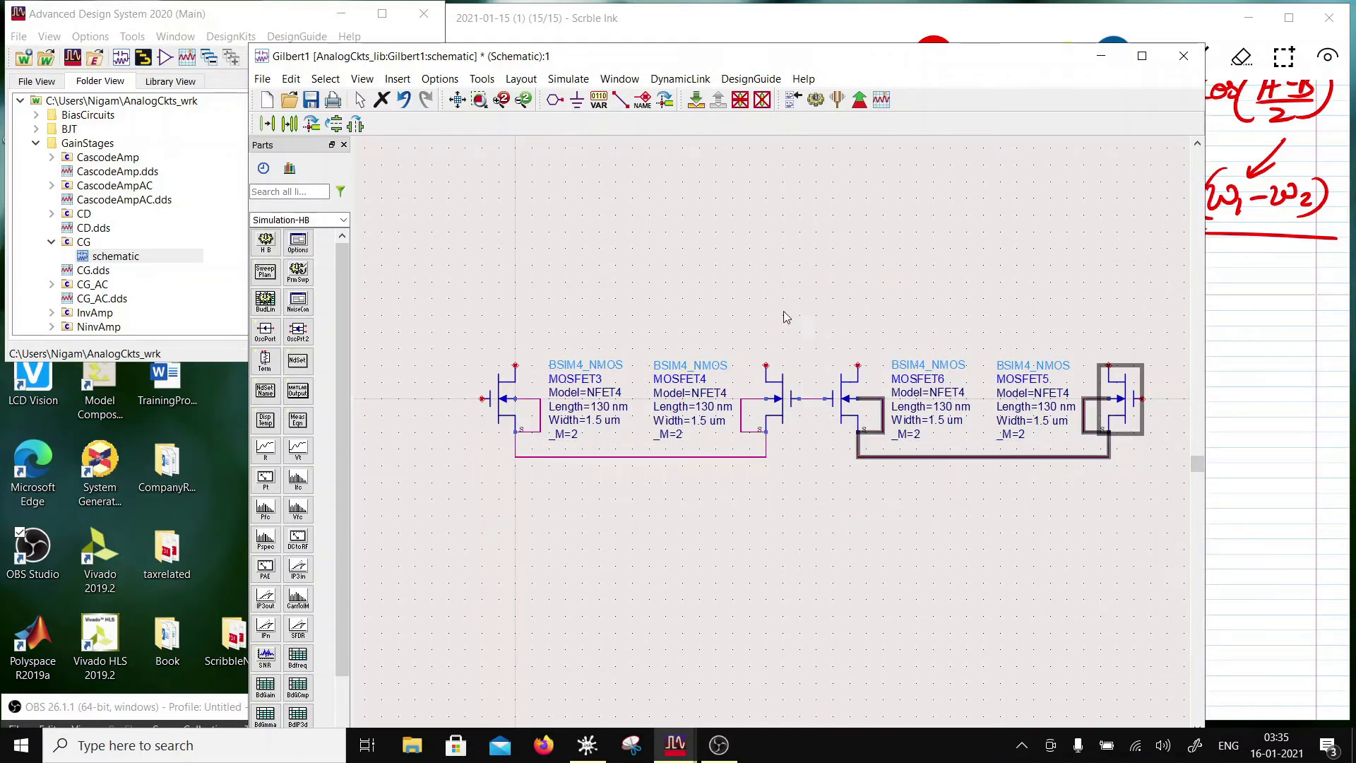
pyautogui.moveTo(824, 292); pyautogui.dragTo(1140, 490)
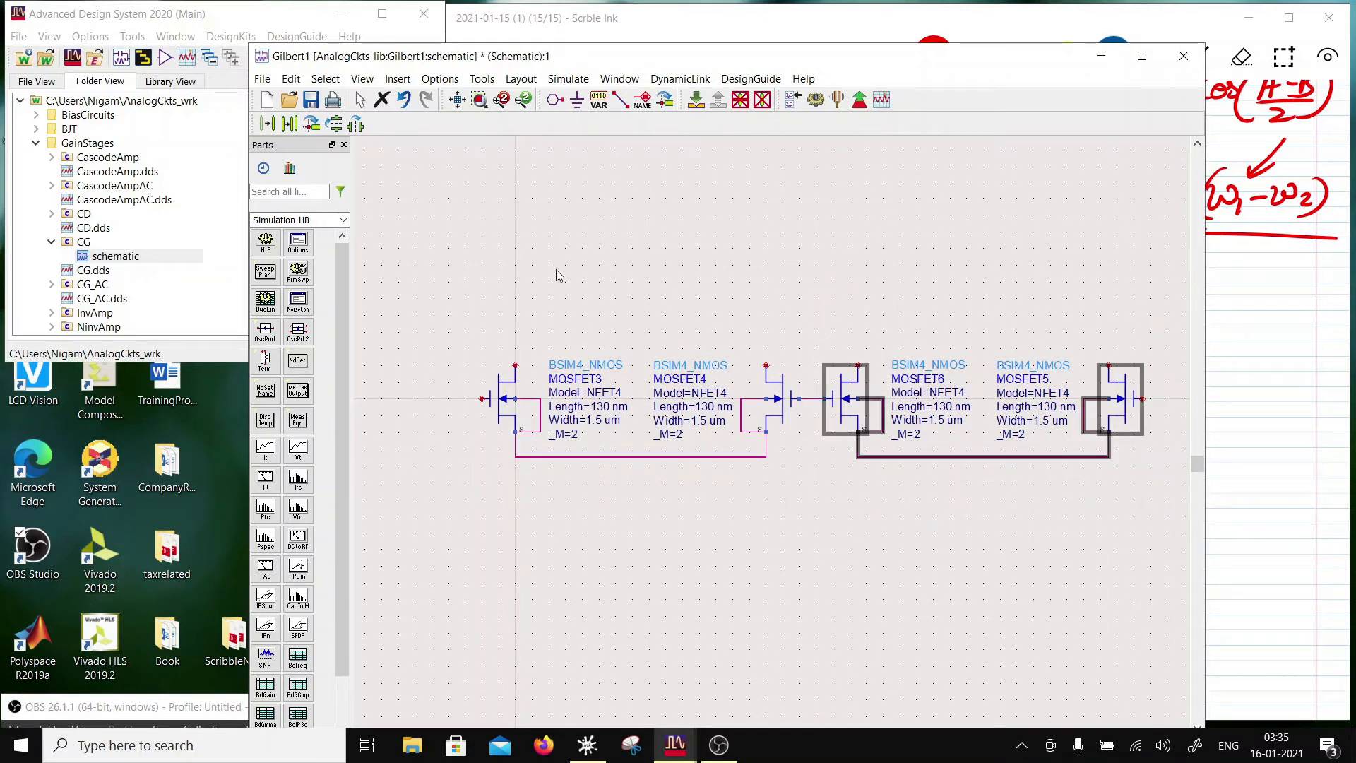
pyautogui.click(289, 124)
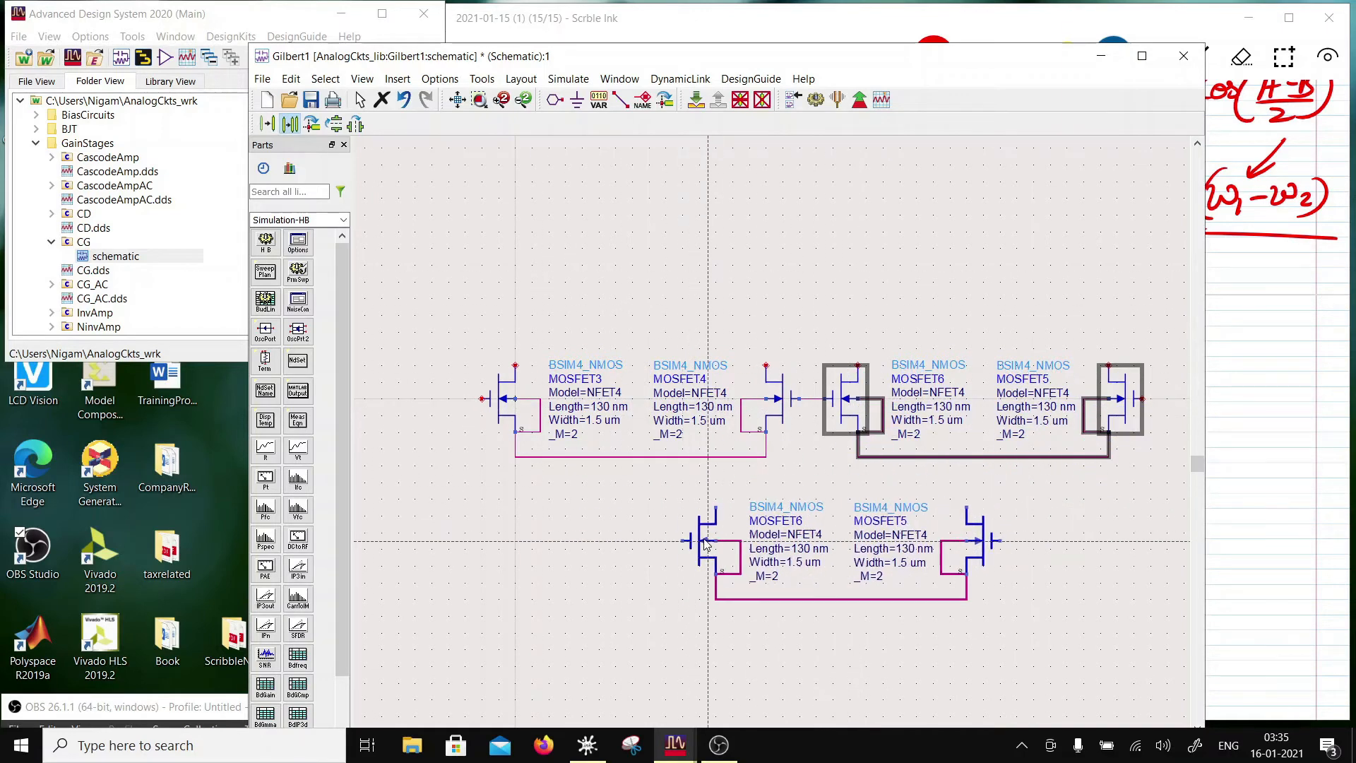
pyautogui.click(709, 543)
pyautogui.click(606, 230)
# Wire the drains of MOSFET7 and MOSFET8 up to the common-source wires of the two upper differential pairs
pyautogui.click(621, 100)
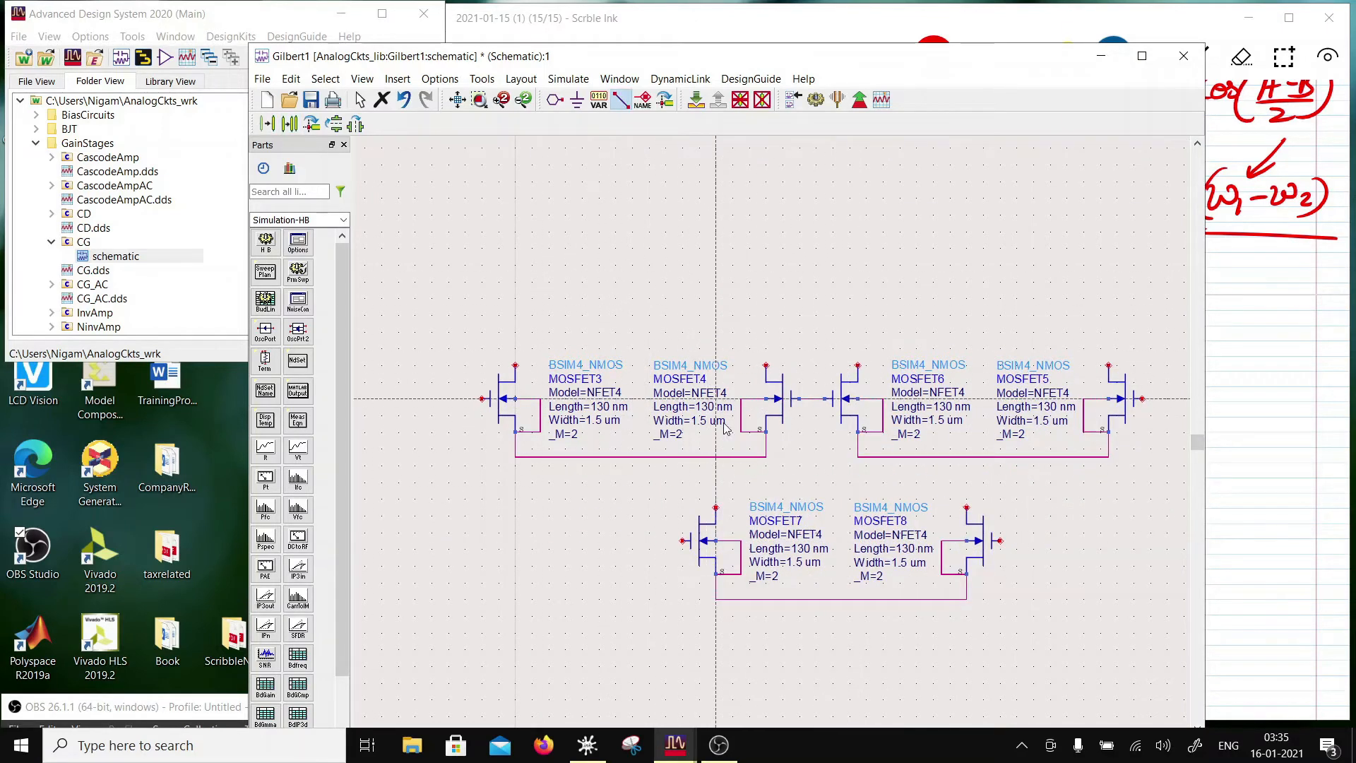
pyautogui.click(716, 507)
pyautogui.click(715, 457)
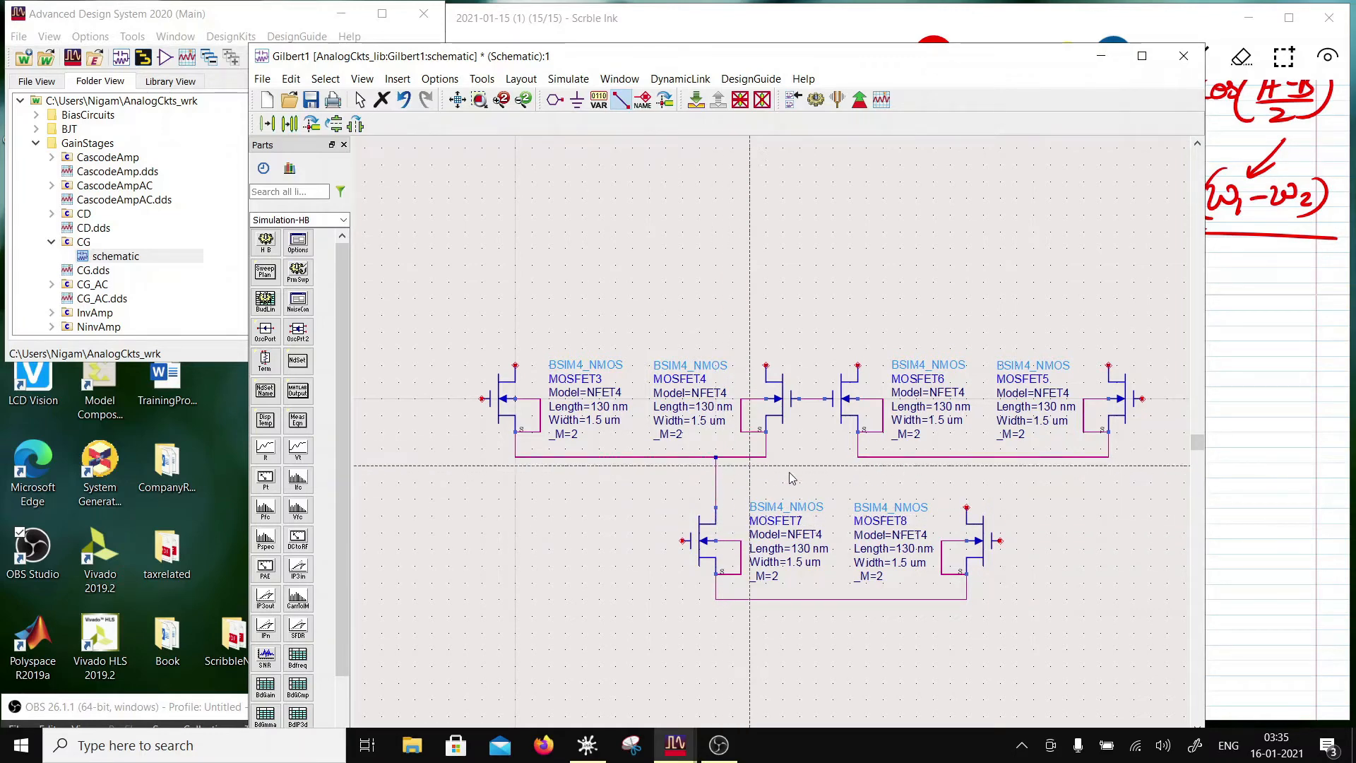
pyautogui.click(966, 508)
pyautogui.click(967, 457)
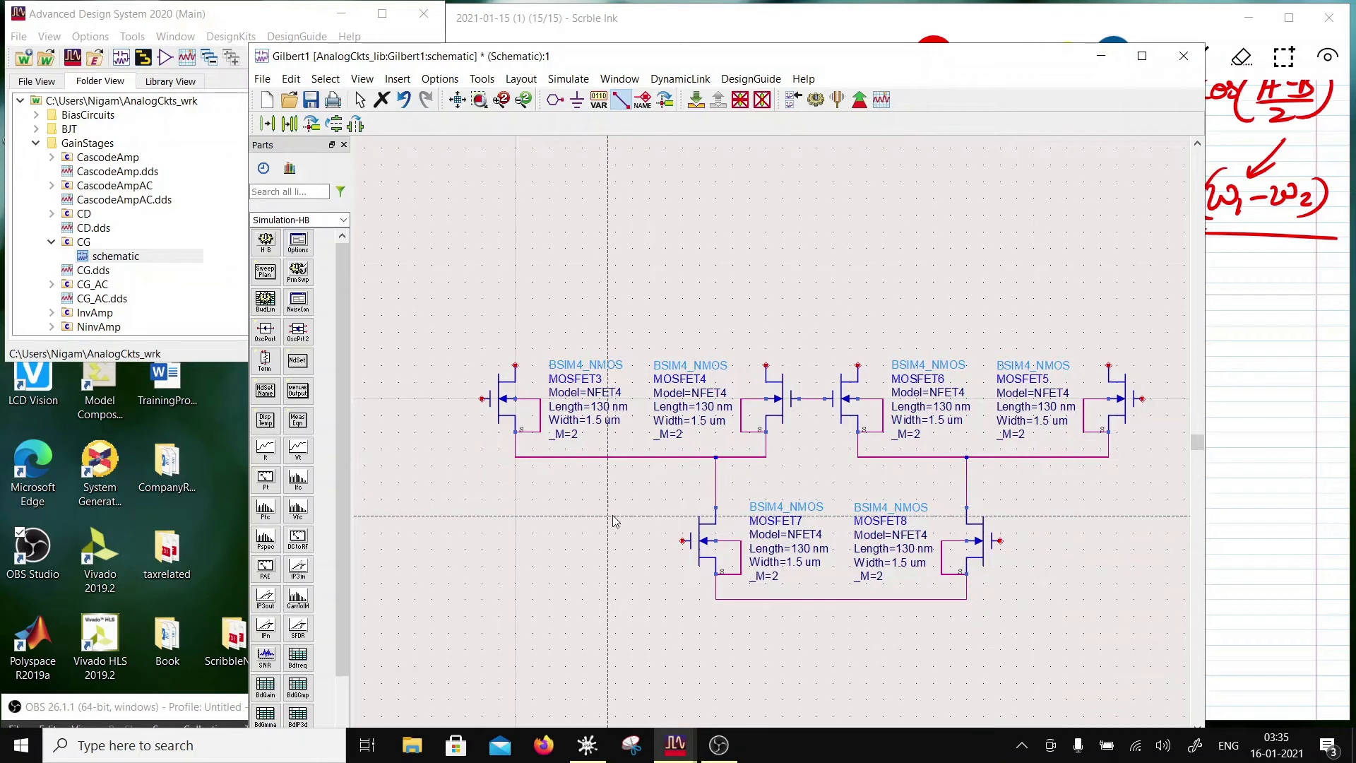
# Run open-ended input wires leftward from MOSFET3's gate and from the shared gate node of MOSFET4 and MOSFET6
pyautogui.click(425, 399)
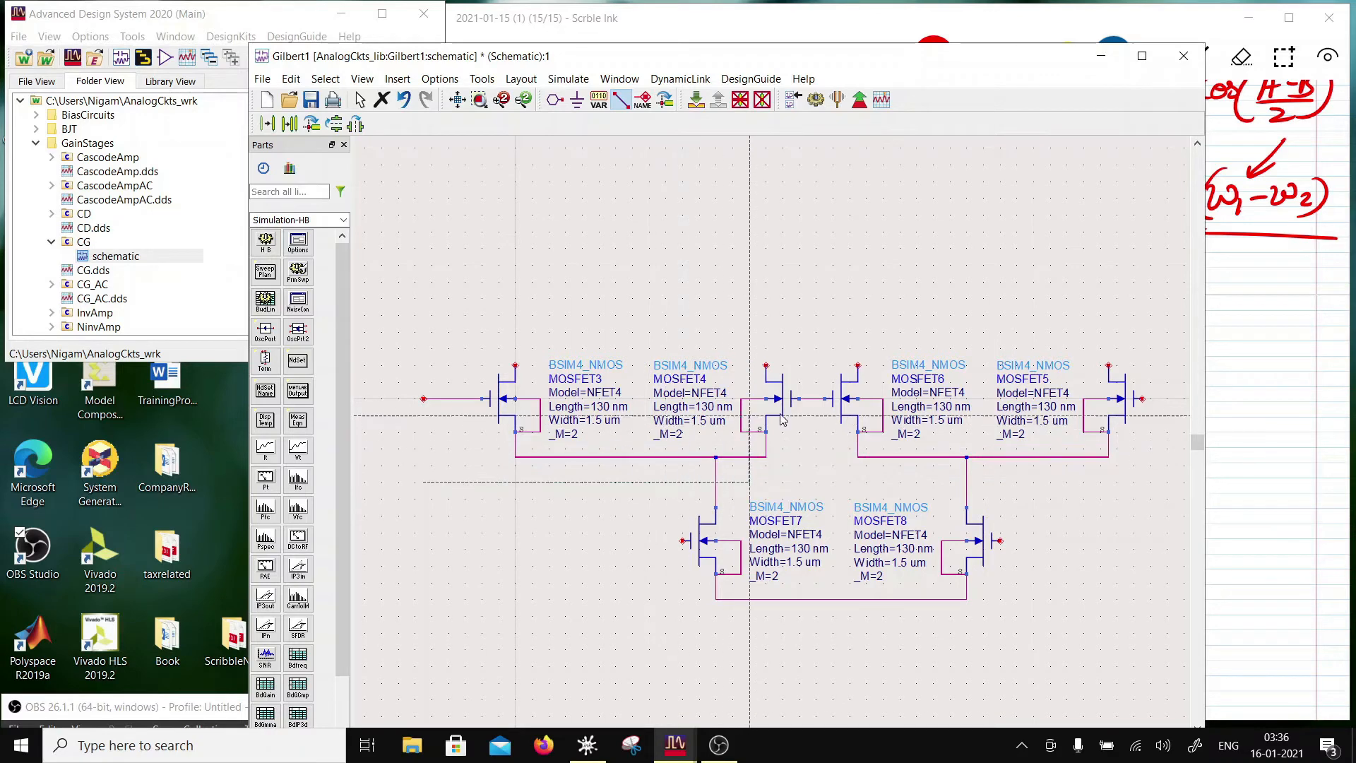
pyautogui.click(816, 400)
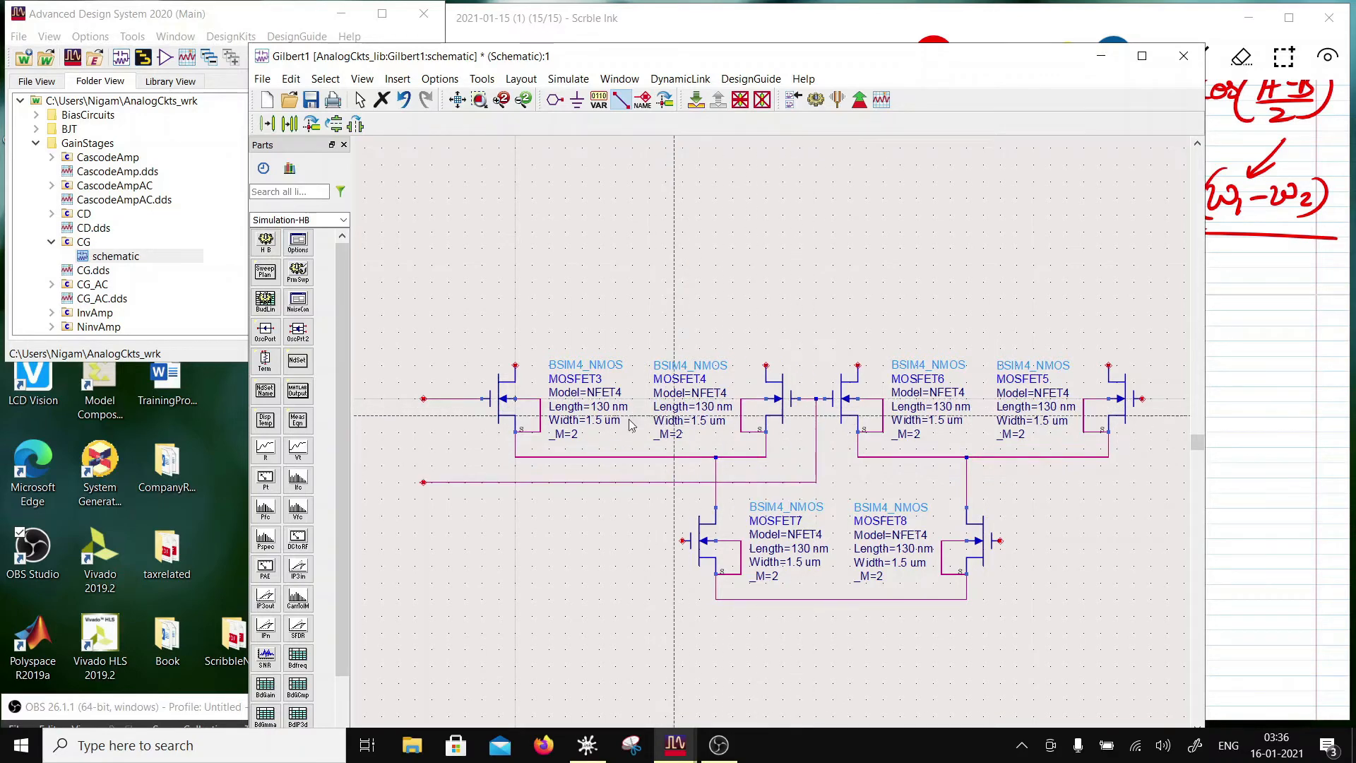
# Connect MOSFET3's gate wire to MOSFET5's gate with a wire running above the four upper transistors
pyautogui.click(464, 400)
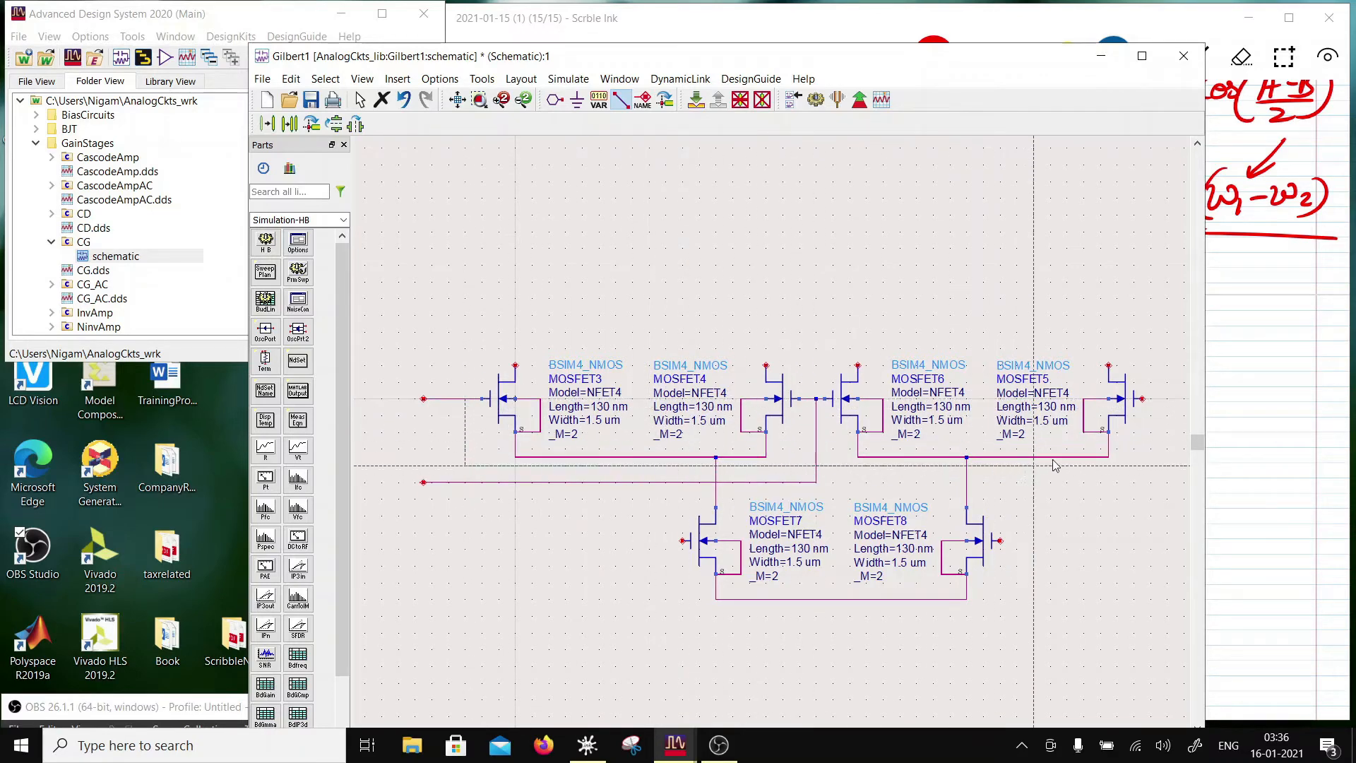
pyautogui.click(1142, 400)
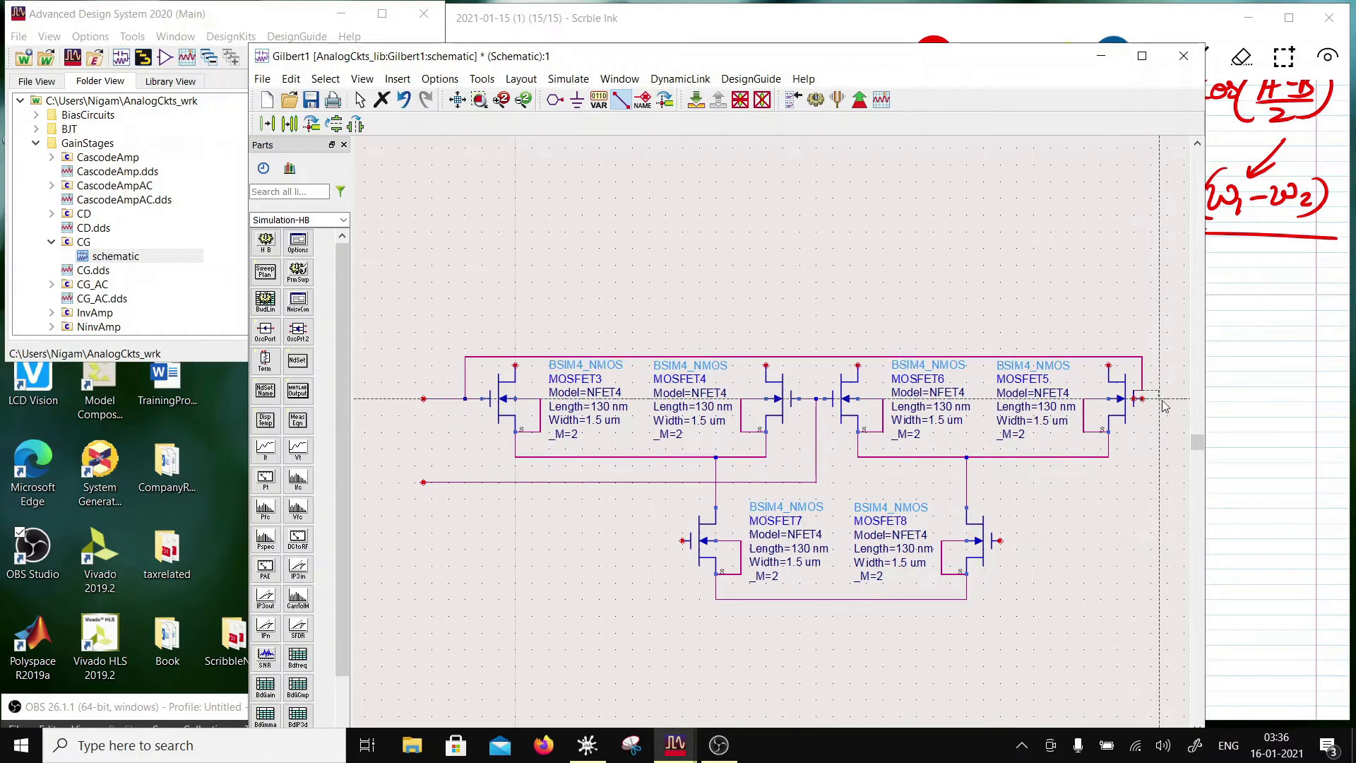
pyautogui.press('Escape')
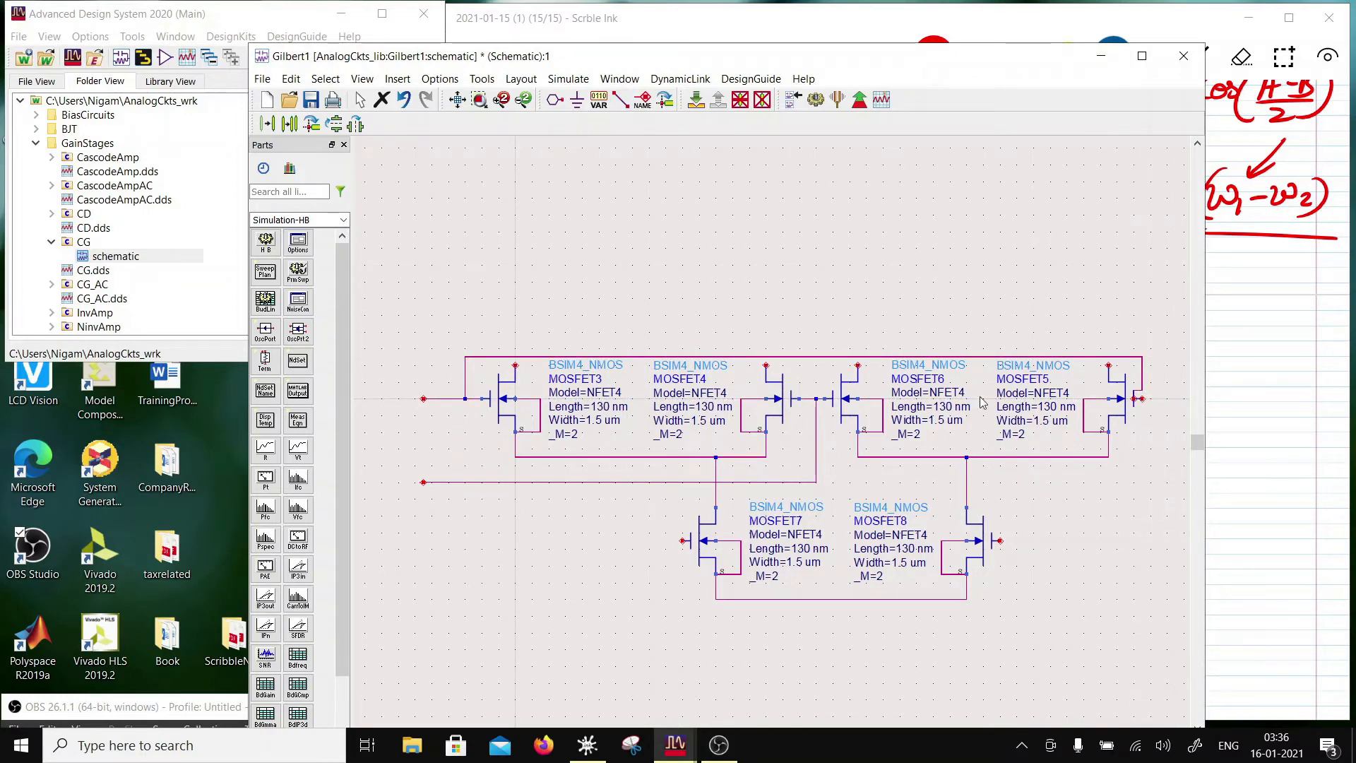
# Straighten the wire at MOSFET5's gate so that it drops directly onto the gate terminal
pyautogui.scroll(2, 1151, 417)
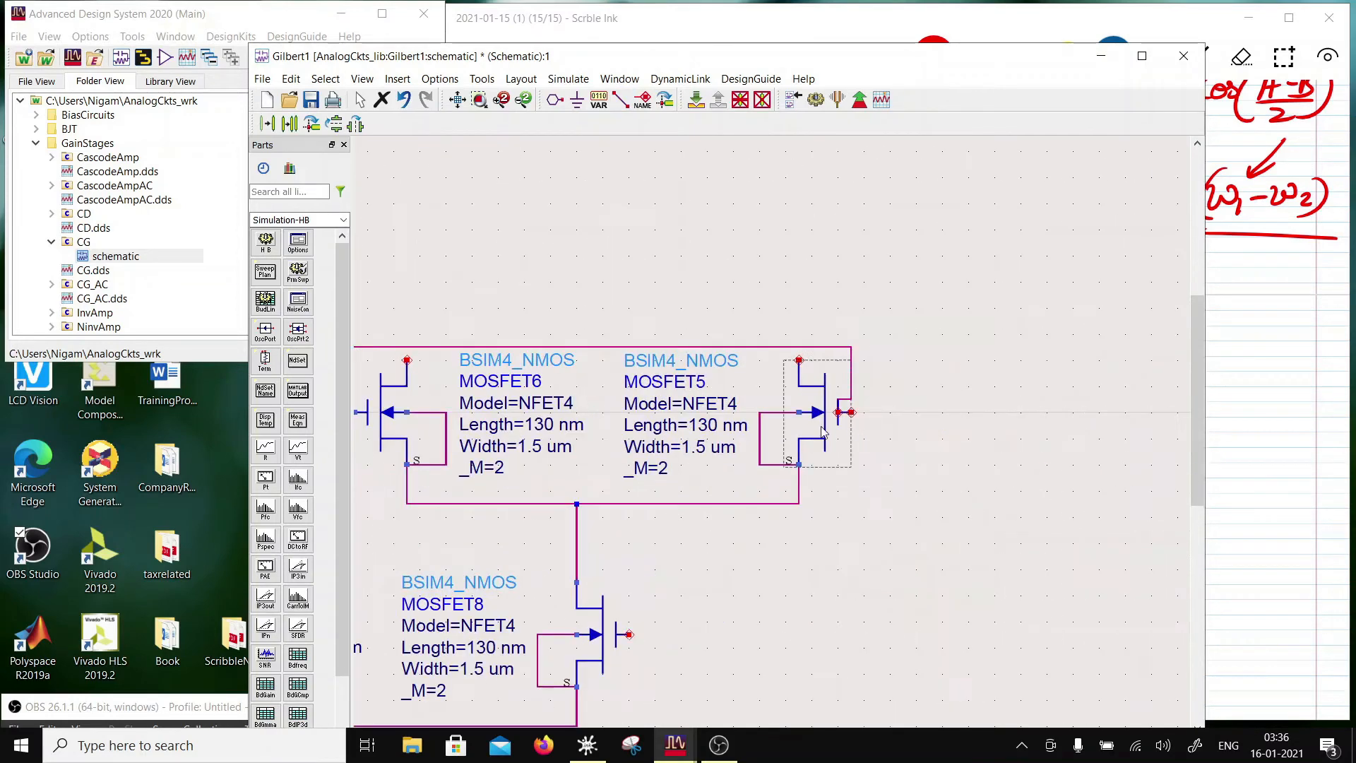
pyautogui.click(852, 387)
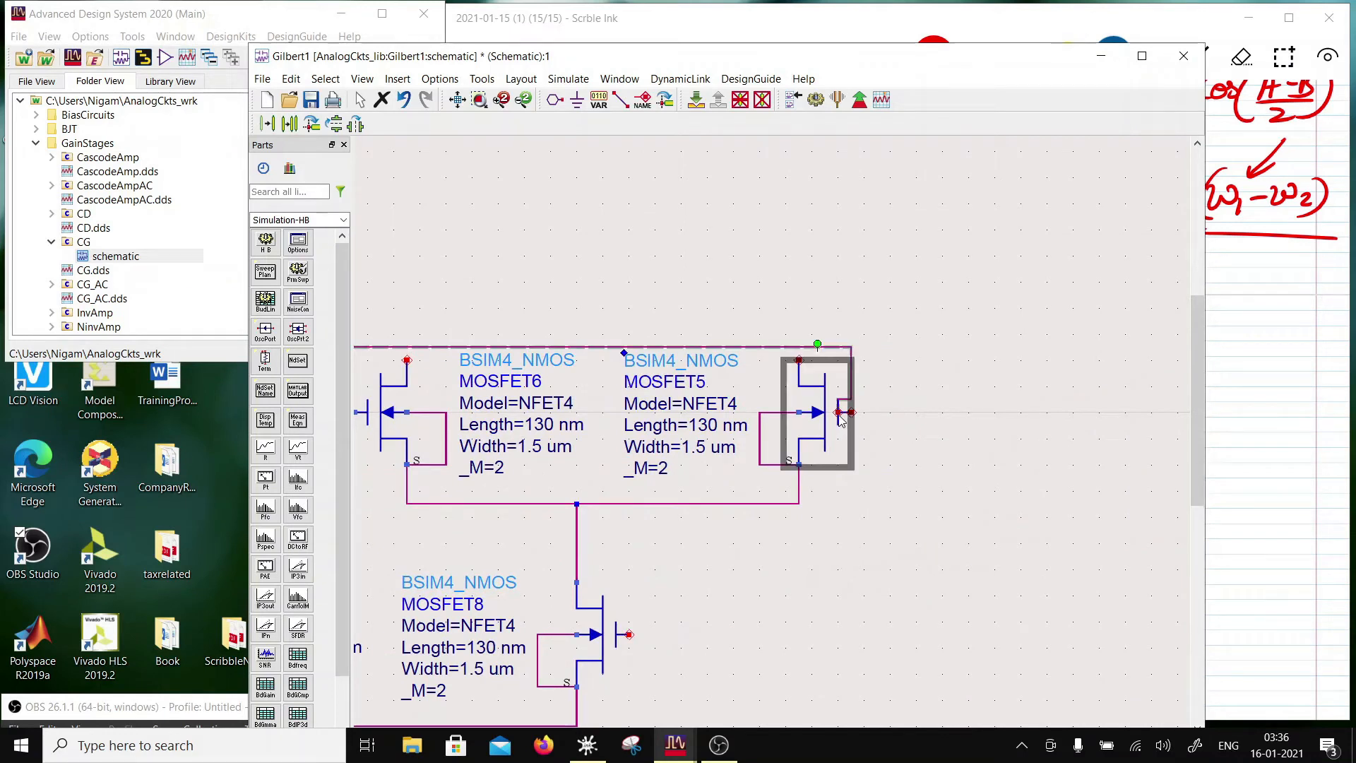
pyautogui.hotkey('ctrl', 'w')
pyautogui.press('Escape')
pyautogui.click(846, 401)
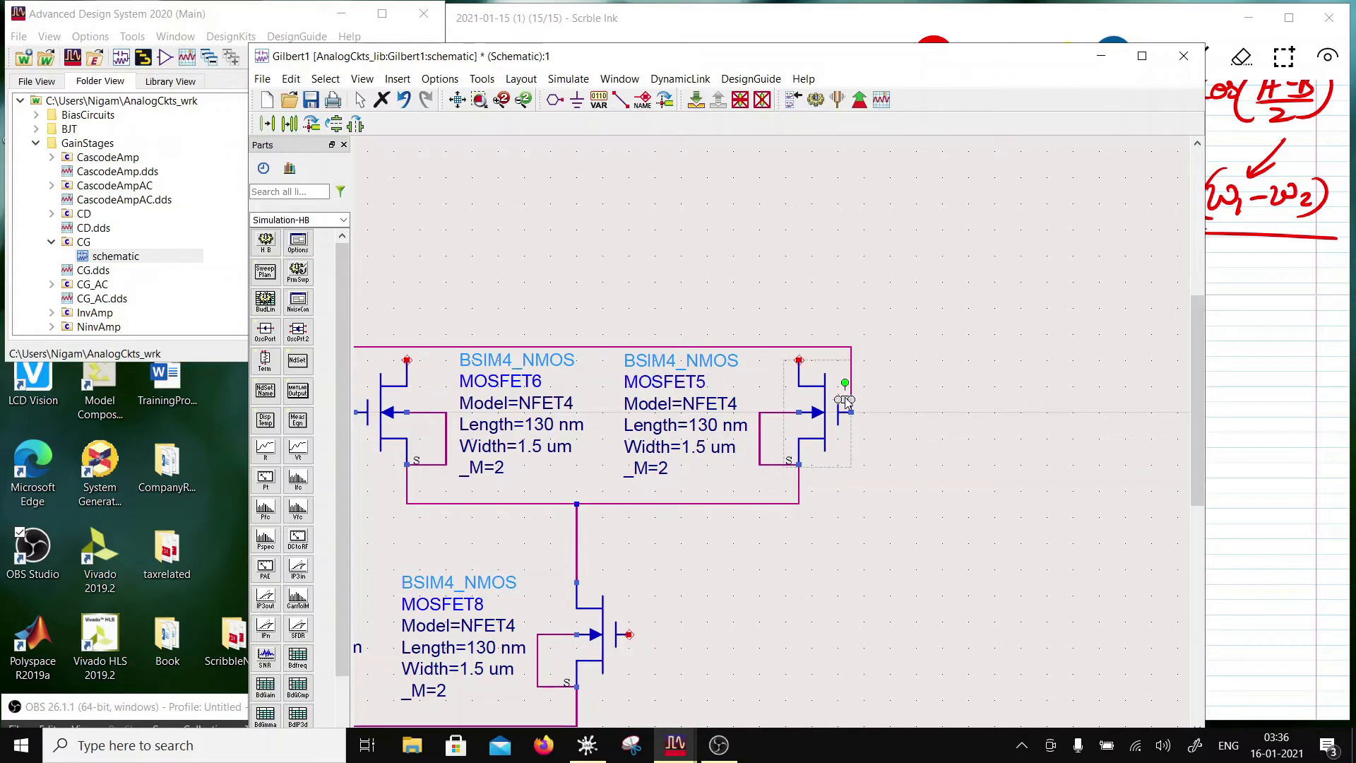
pyautogui.scroll(-2, 858, 413)
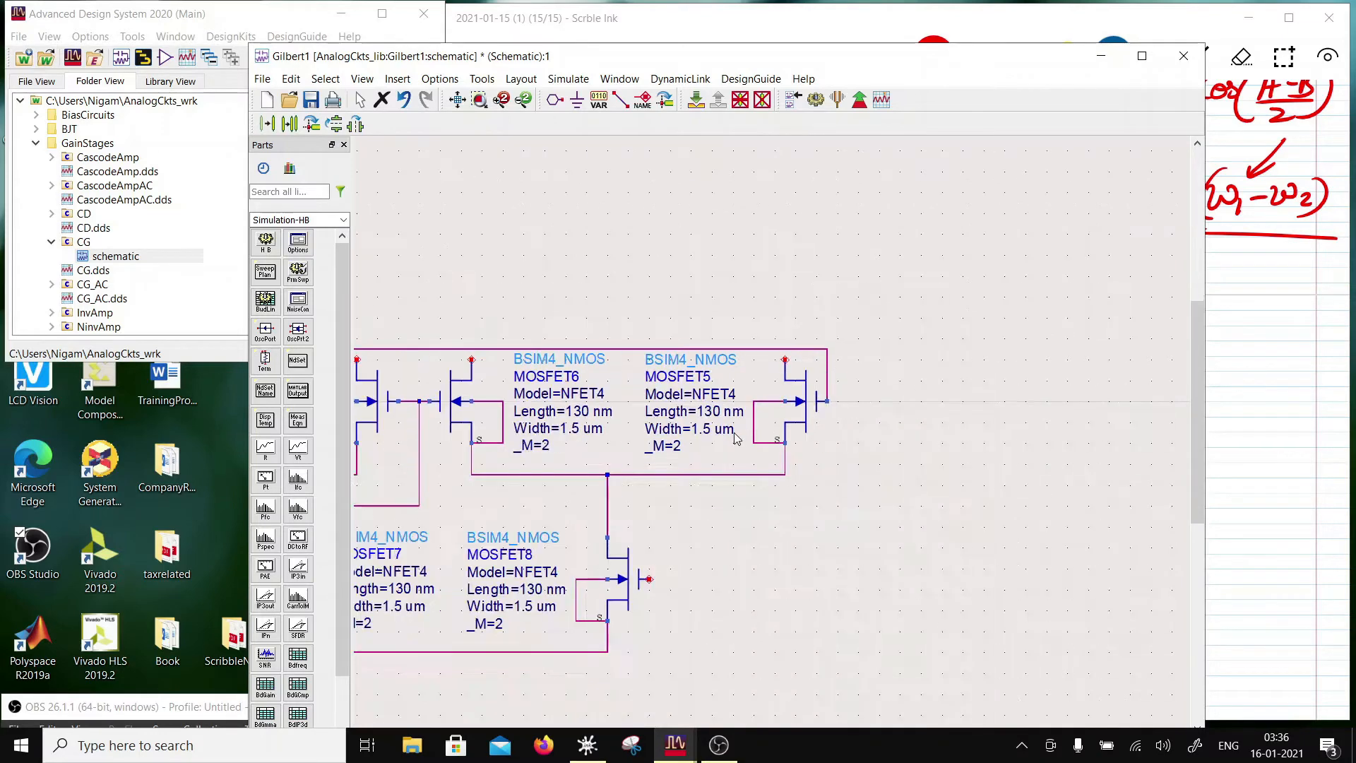
pyautogui.scroll(-1, 751, 445)
pyautogui.scroll(1, 763, 445)
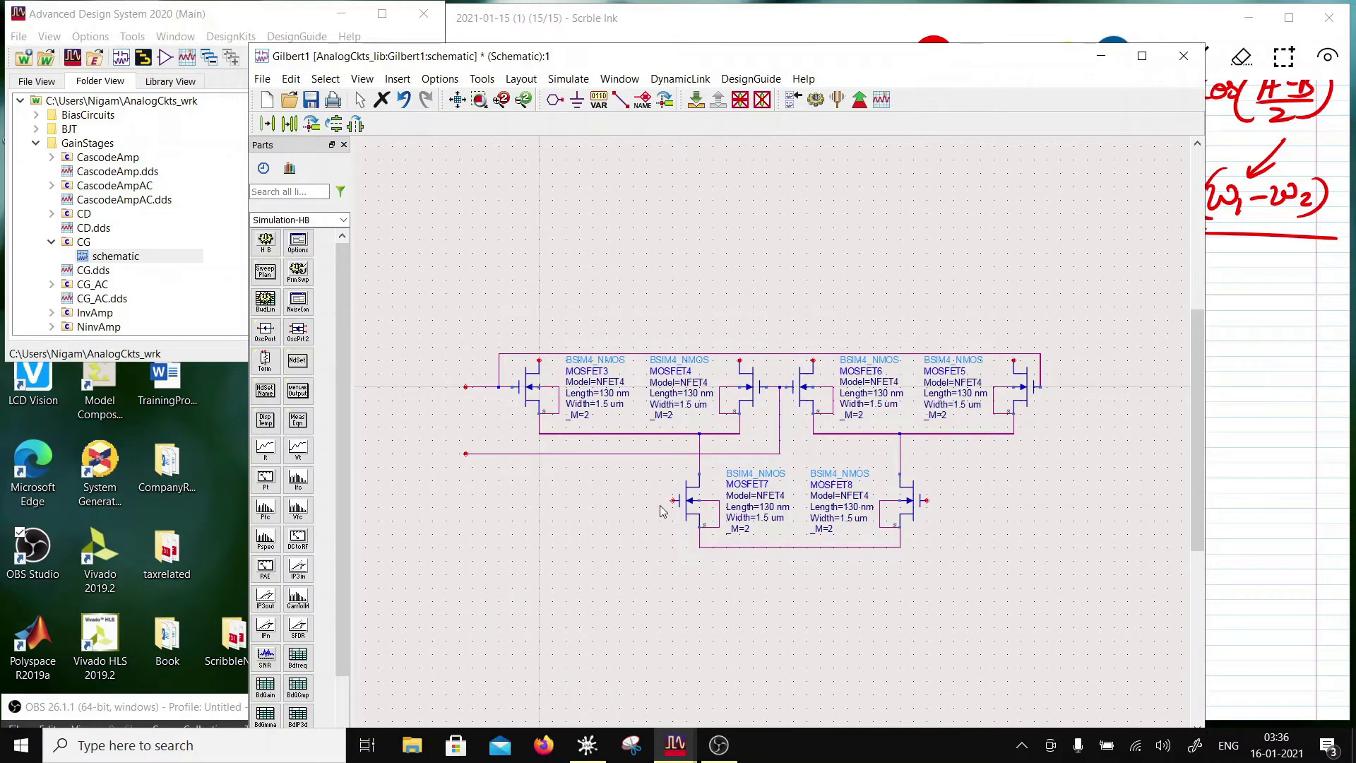
# Run open-ended input wires leftward from the gates of MOSFET7 and MOSFET8, routing MOSFET8's wire beneath the lower pair
pyautogui.click(621, 99)
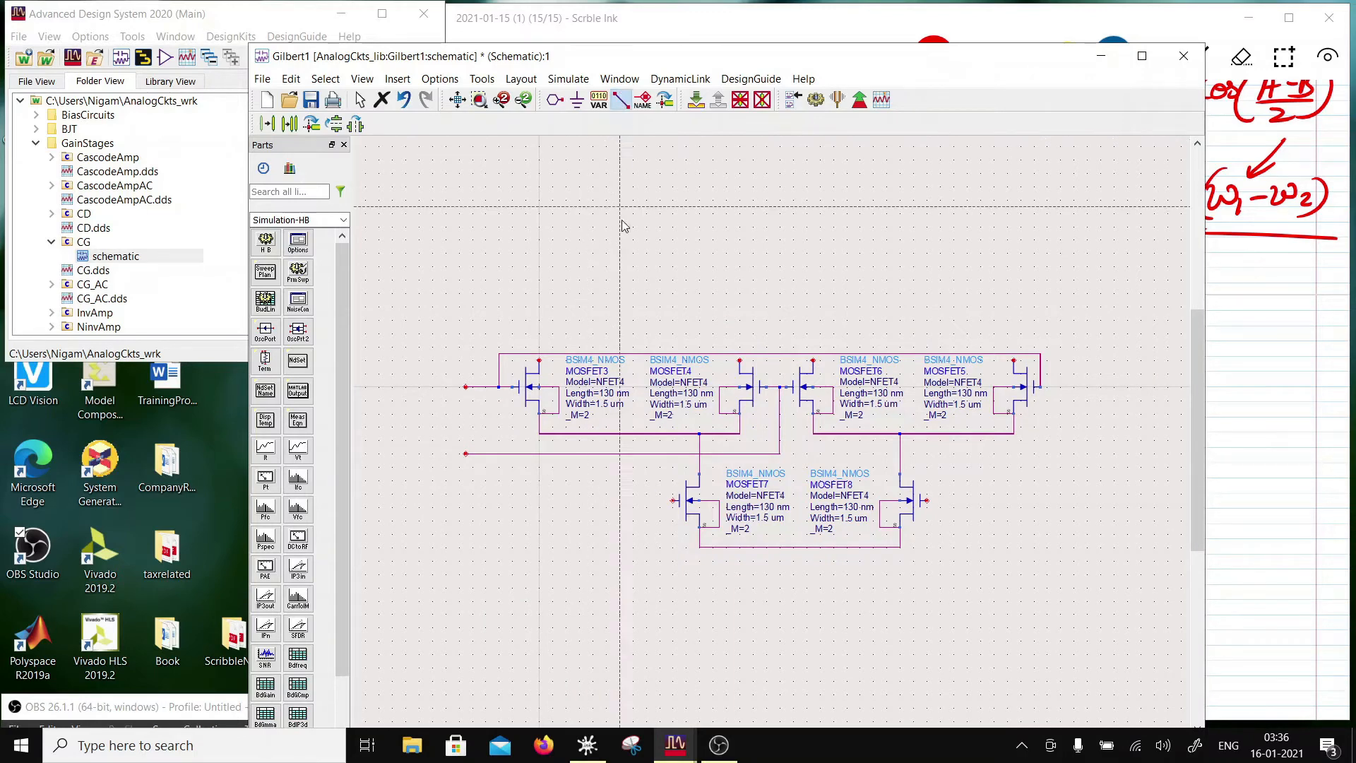
pyautogui.click(466, 501)
pyautogui.click(673, 501)
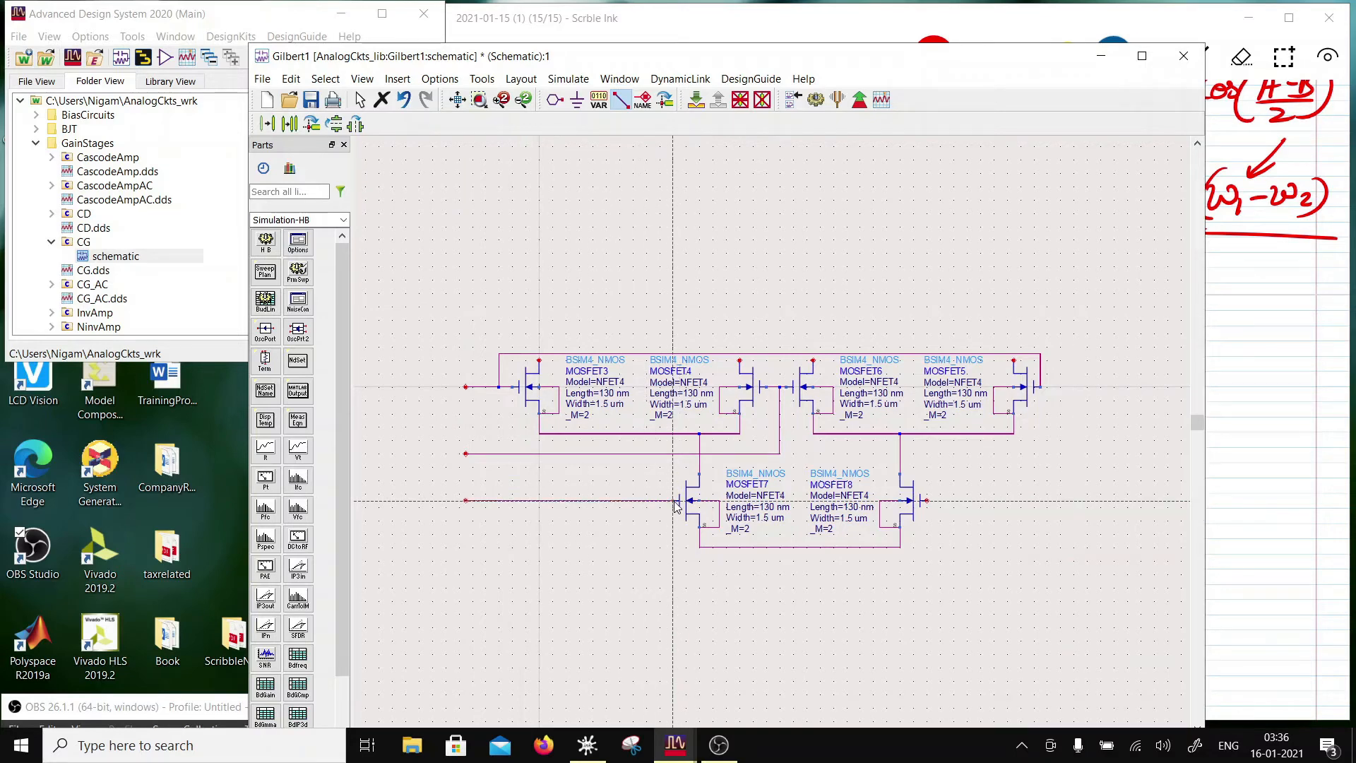
pyautogui.click(465, 554)
pyautogui.click(927, 501)
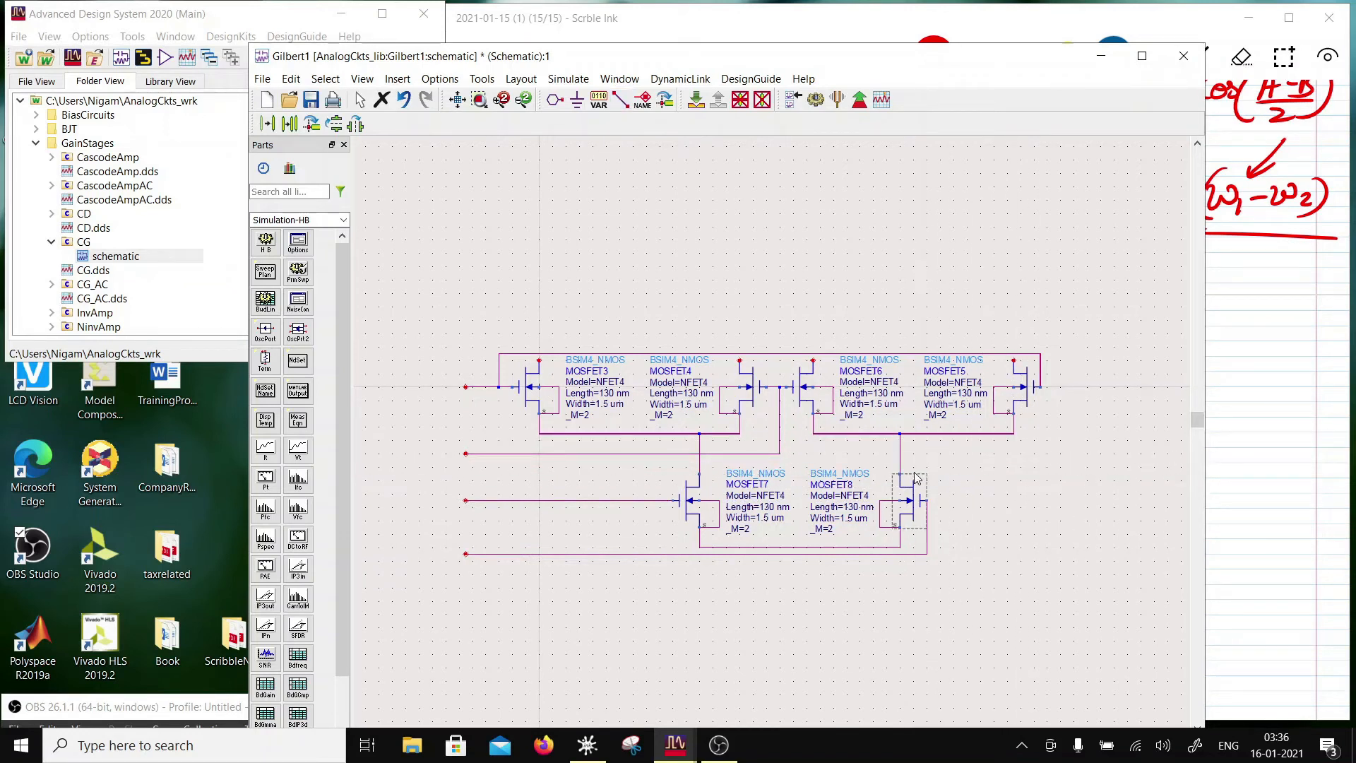
pyautogui.press('Escape')
# Copy MOSFET8 and place the single transistor at the lower left, below the open ends of the input wires
pyautogui.click(914, 509)
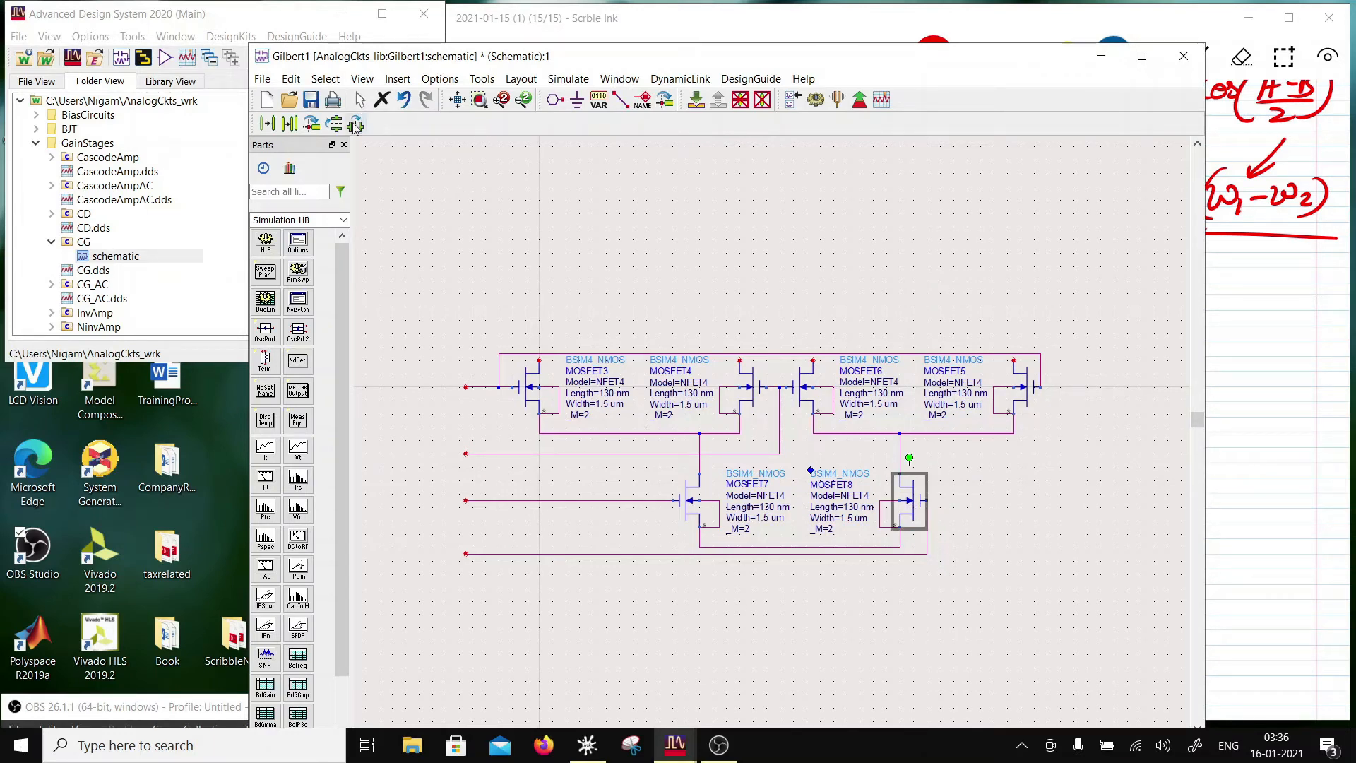
pyautogui.click(289, 124)
pyautogui.click(910, 503)
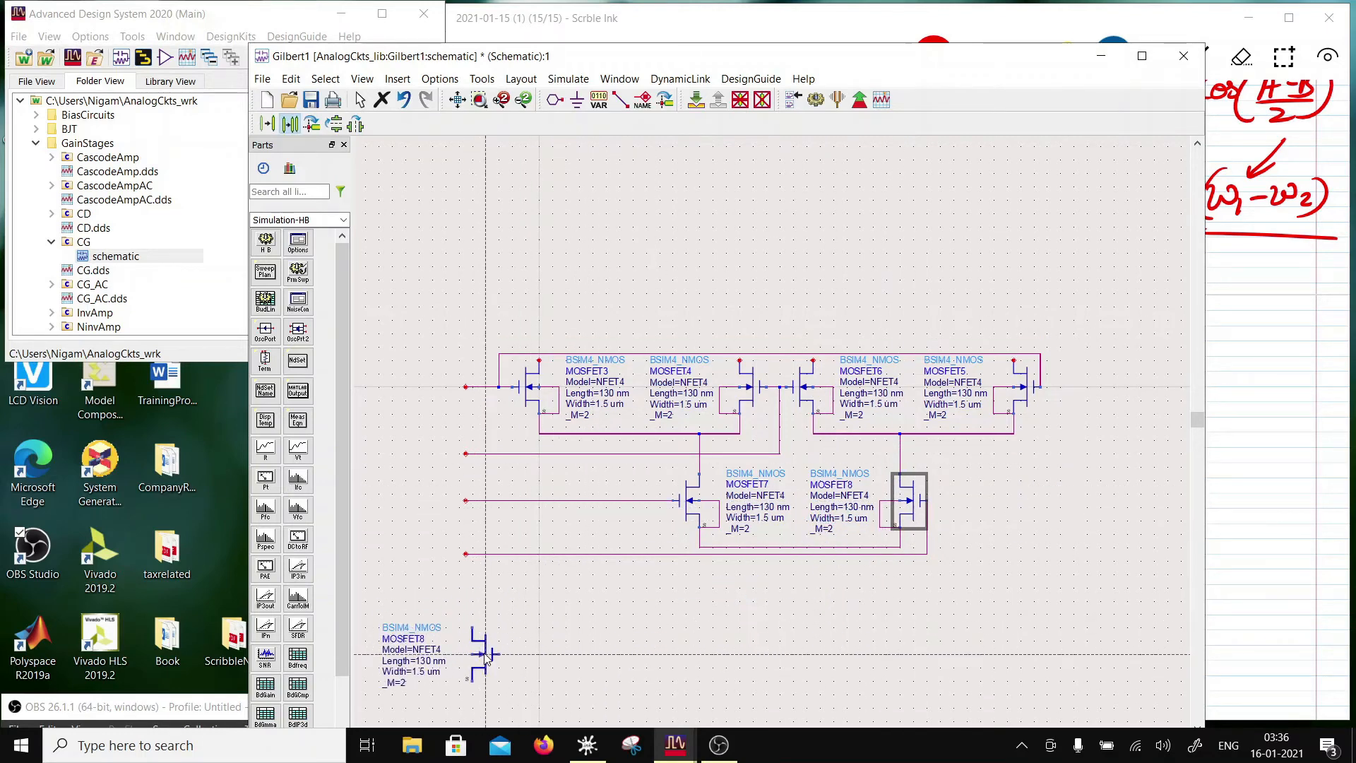
pyautogui.click(486, 660)
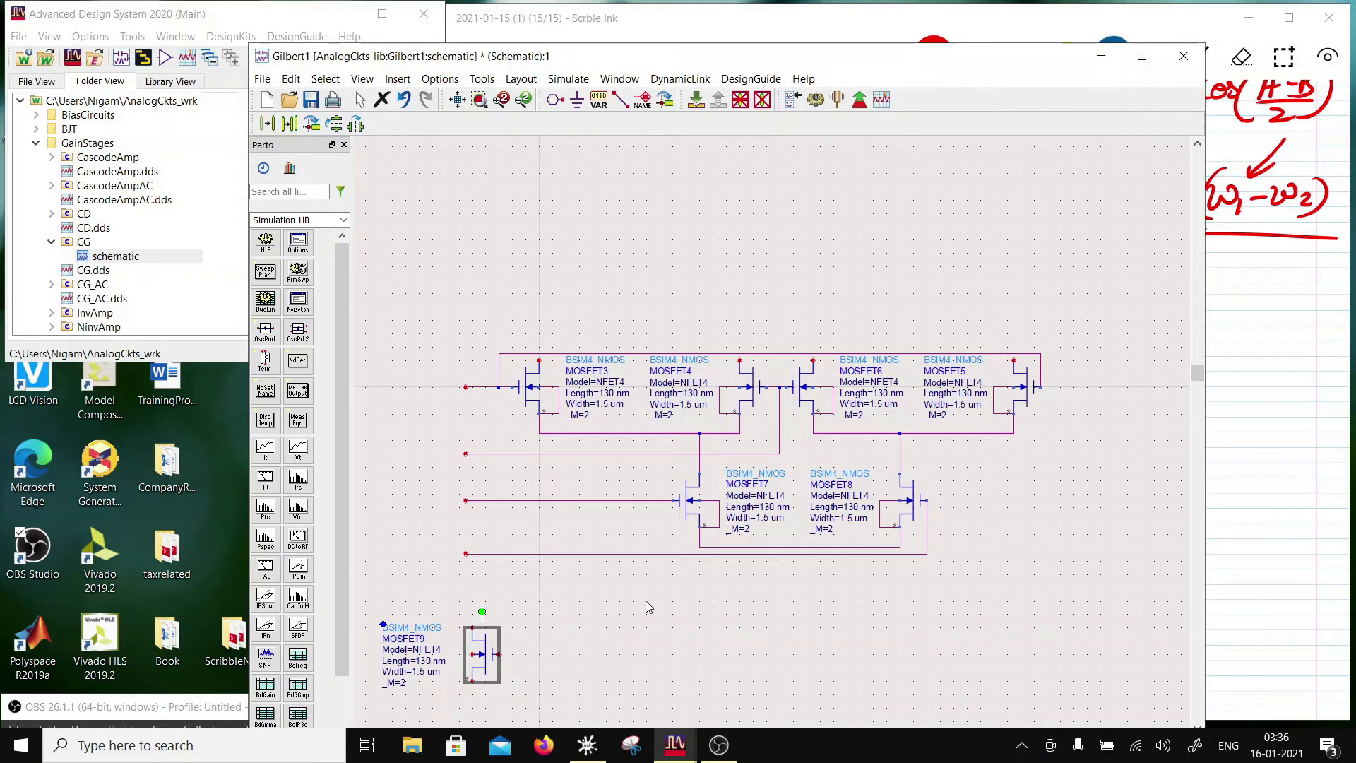
# Set MOSFET9's width to 2.5 um
pyautogui.scroll(-3, 645, 606)
pyautogui.hscroll(-2, 645, 605)
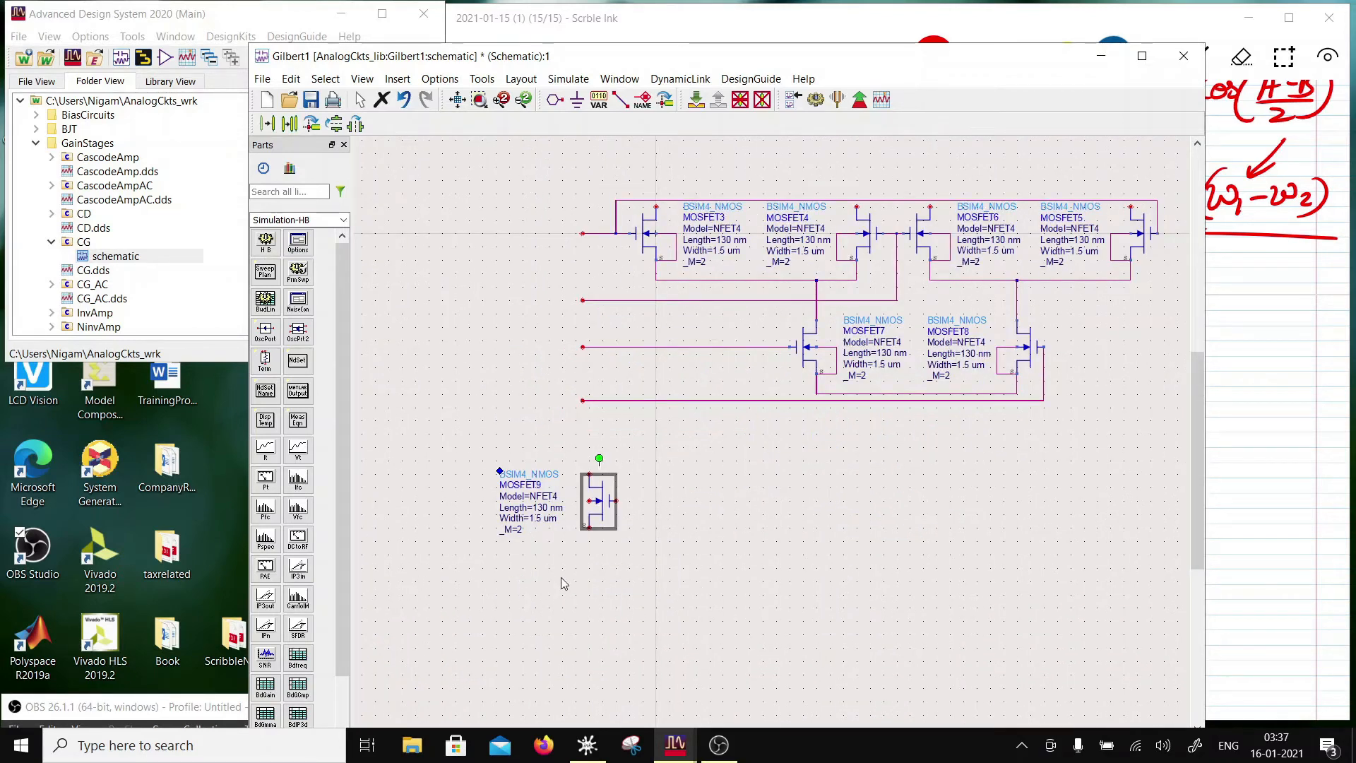
pyautogui.doubleClick(536, 519)
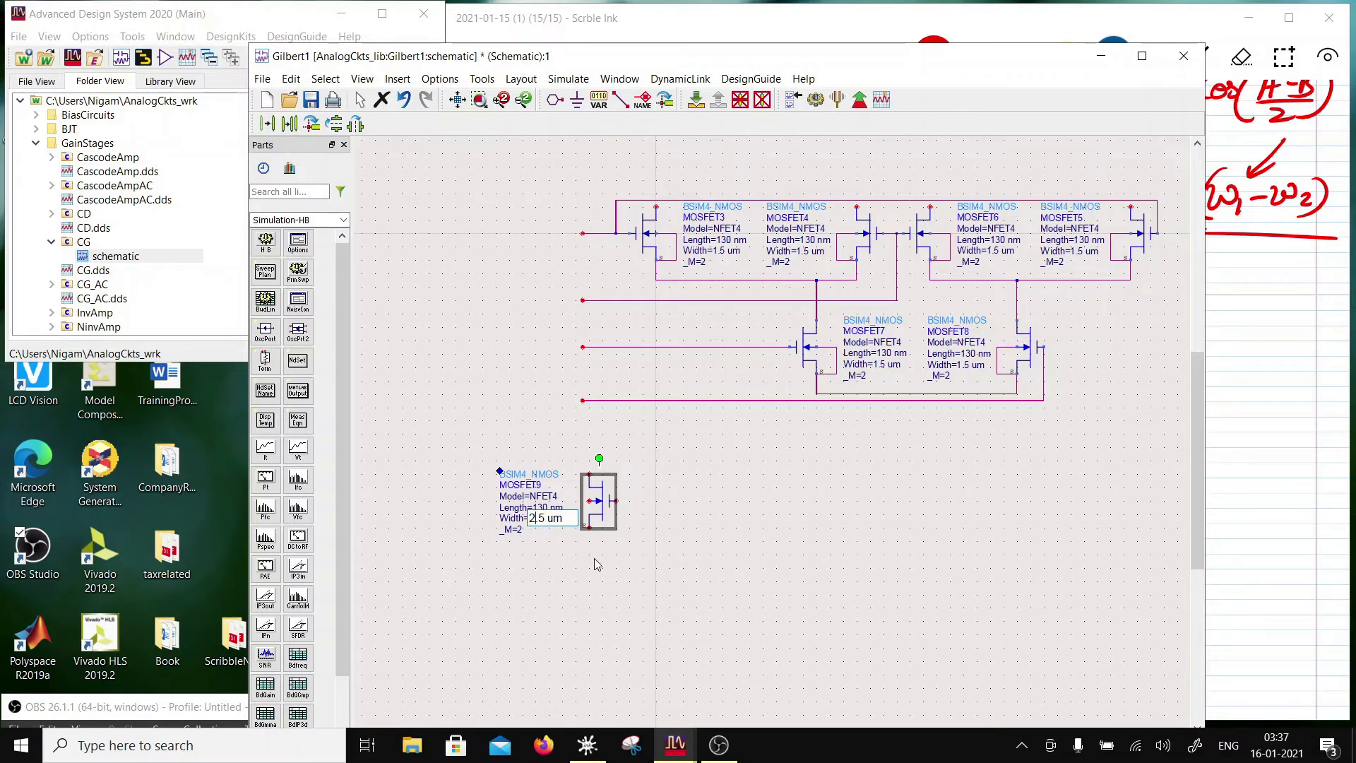
pyautogui.press('Return')
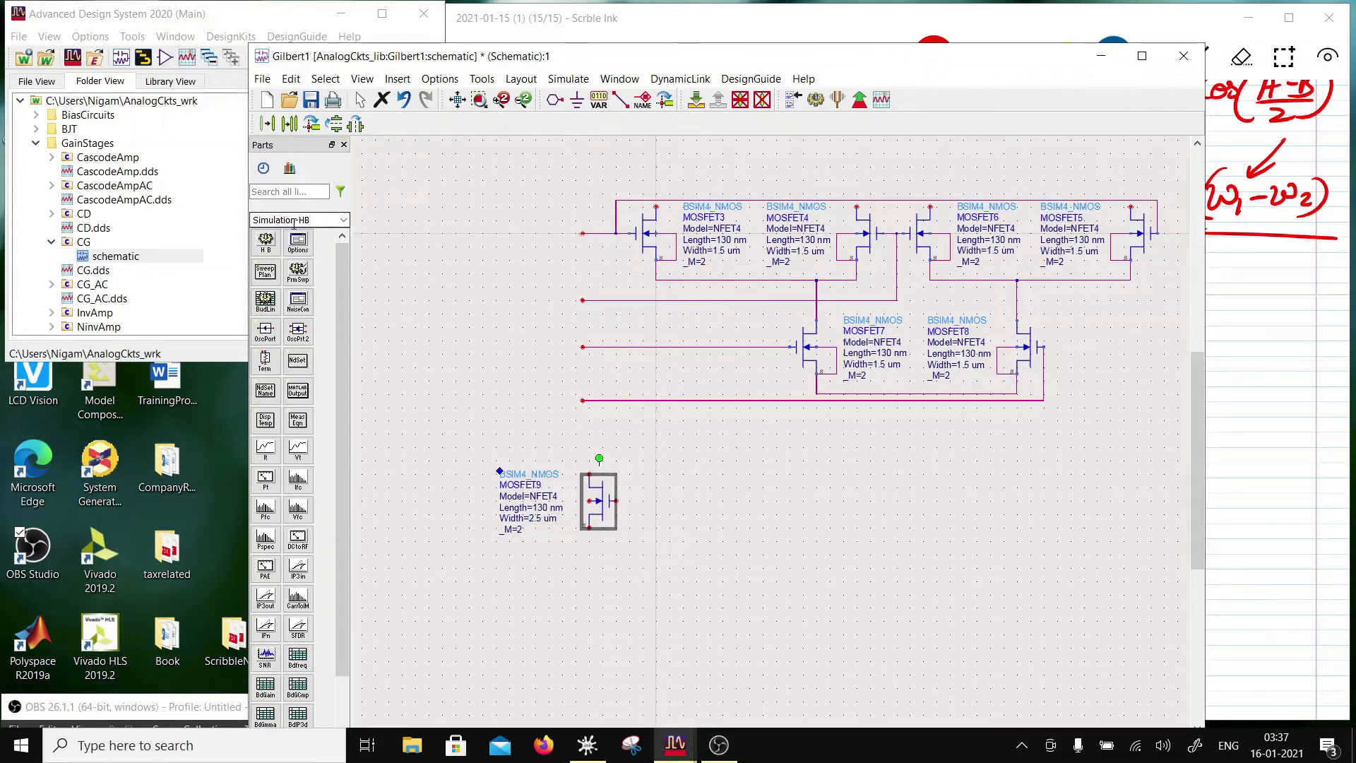
# Place a mirrored copy of MOSFET9 level with it beneath the lower differential pair, and move the copy's label to its right
pyautogui.click(290, 124)
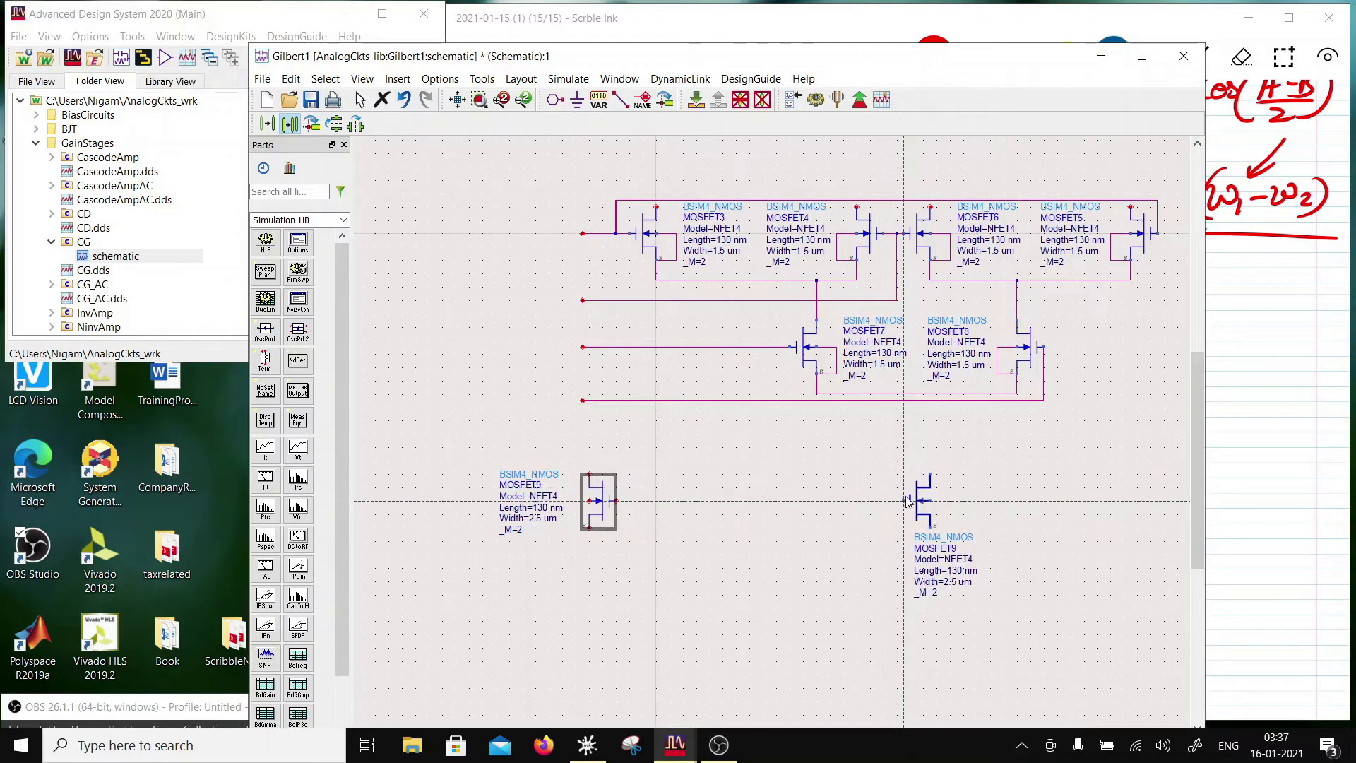
pyautogui.click(909, 501)
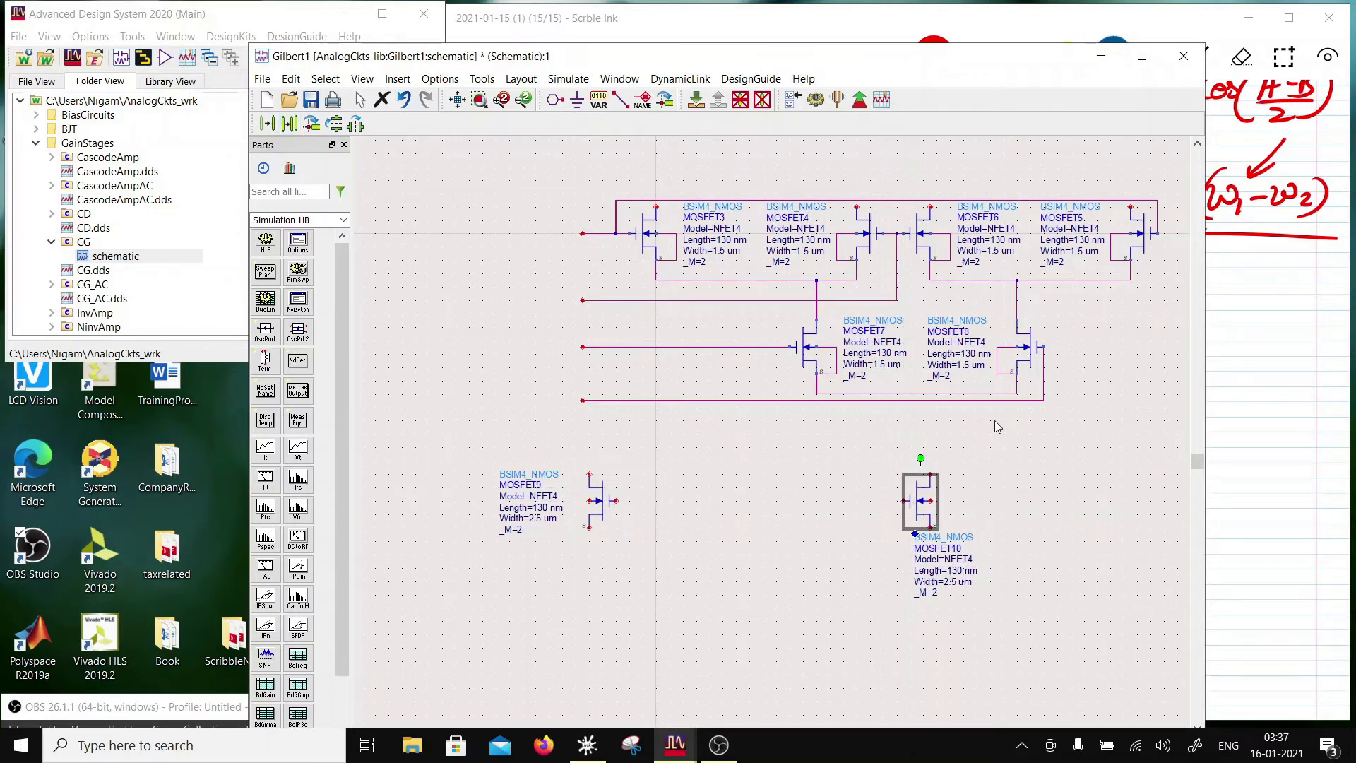
pyautogui.press('F5')
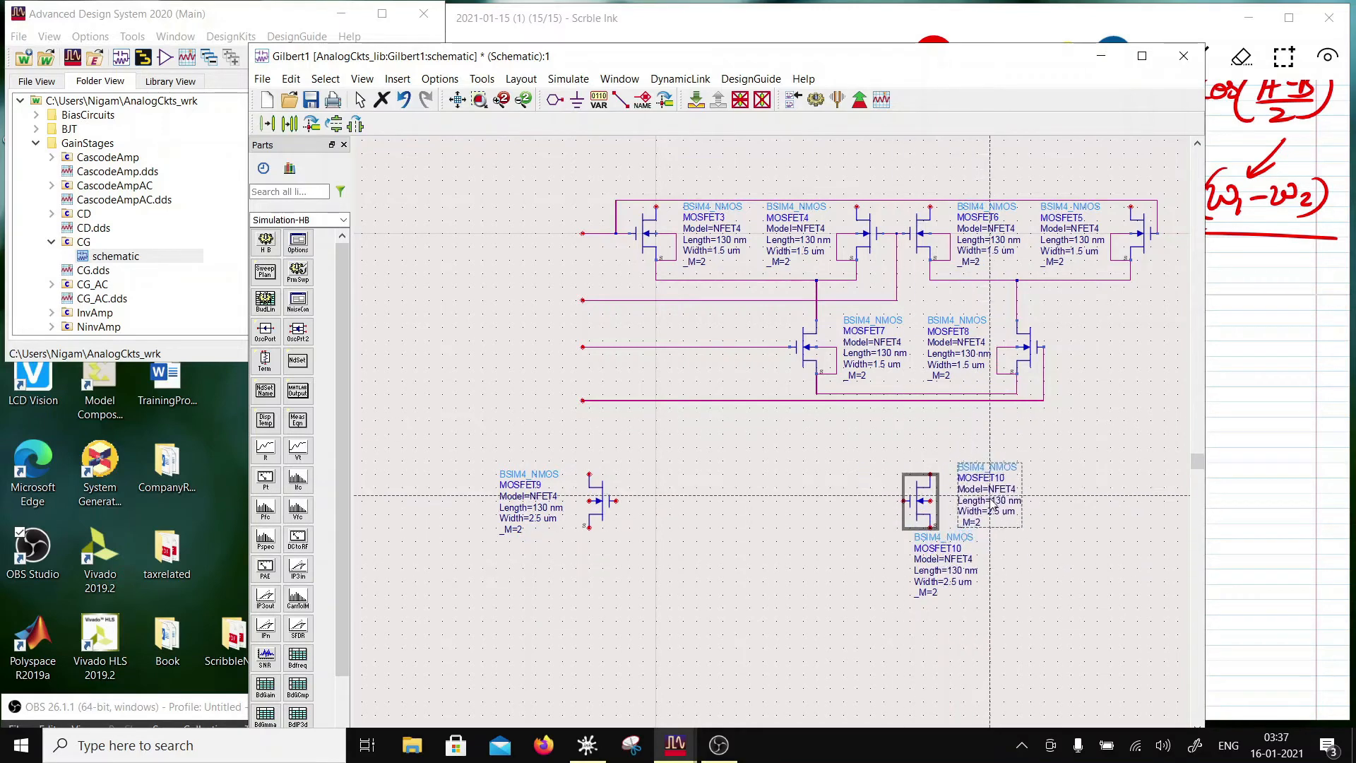
pyautogui.click(988, 504)
pyautogui.moveTo(190, 707); pyautogui.dragTo(185, 655)
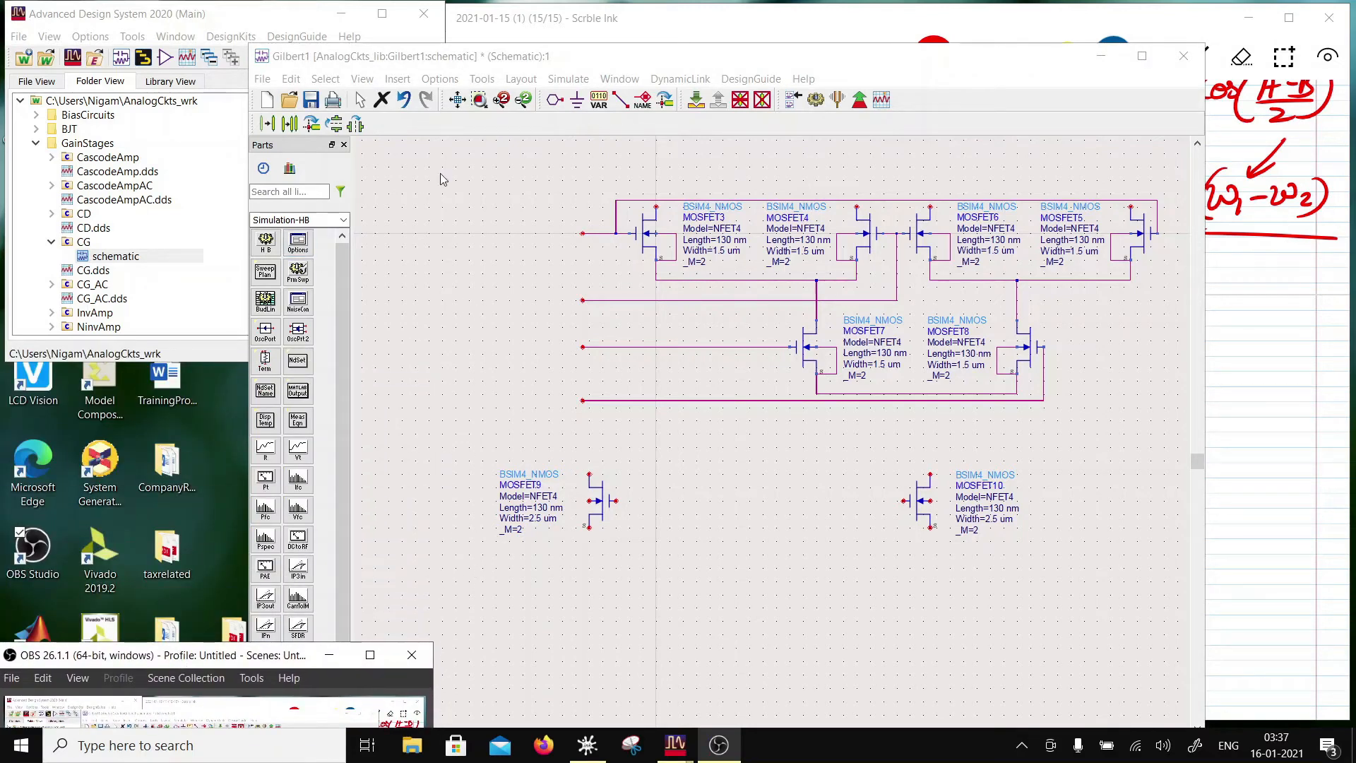
pyautogui.click(636, 103)
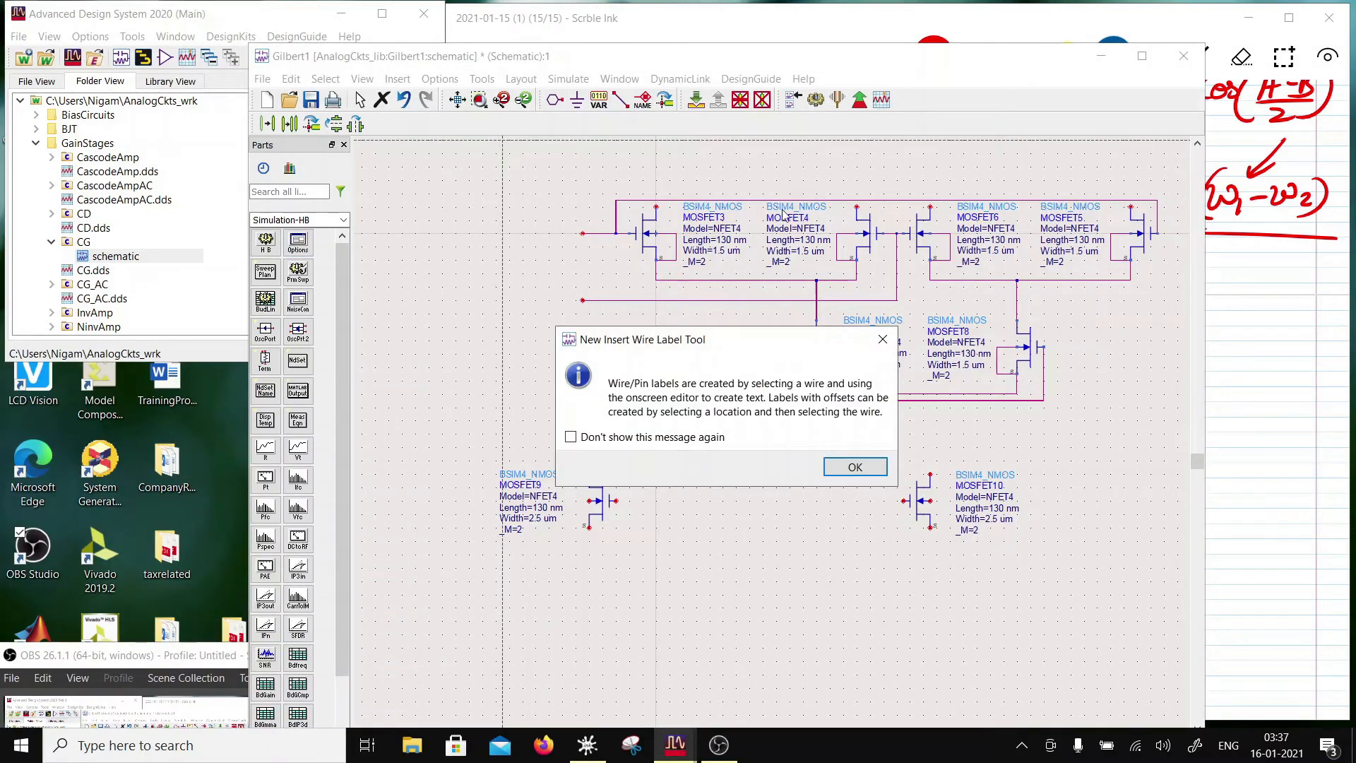
pyautogui.click(883, 340)
# Wire the body terminals of MOSFET10 and MOSFET9 to their own sources
pyautogui.click(620, 101)
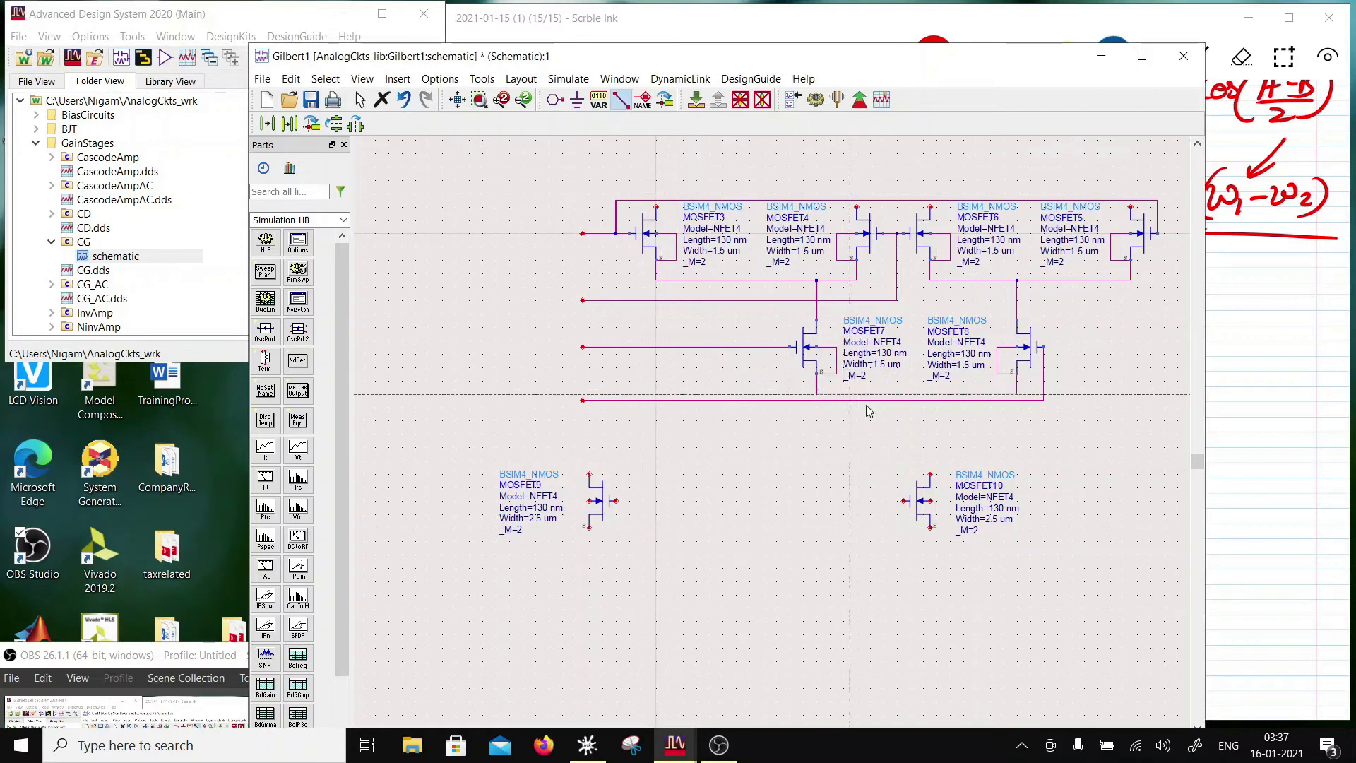
pyautogui.click(931, 501)
pyautogui.click(944, 526)
pyautogui.click(931, 526)
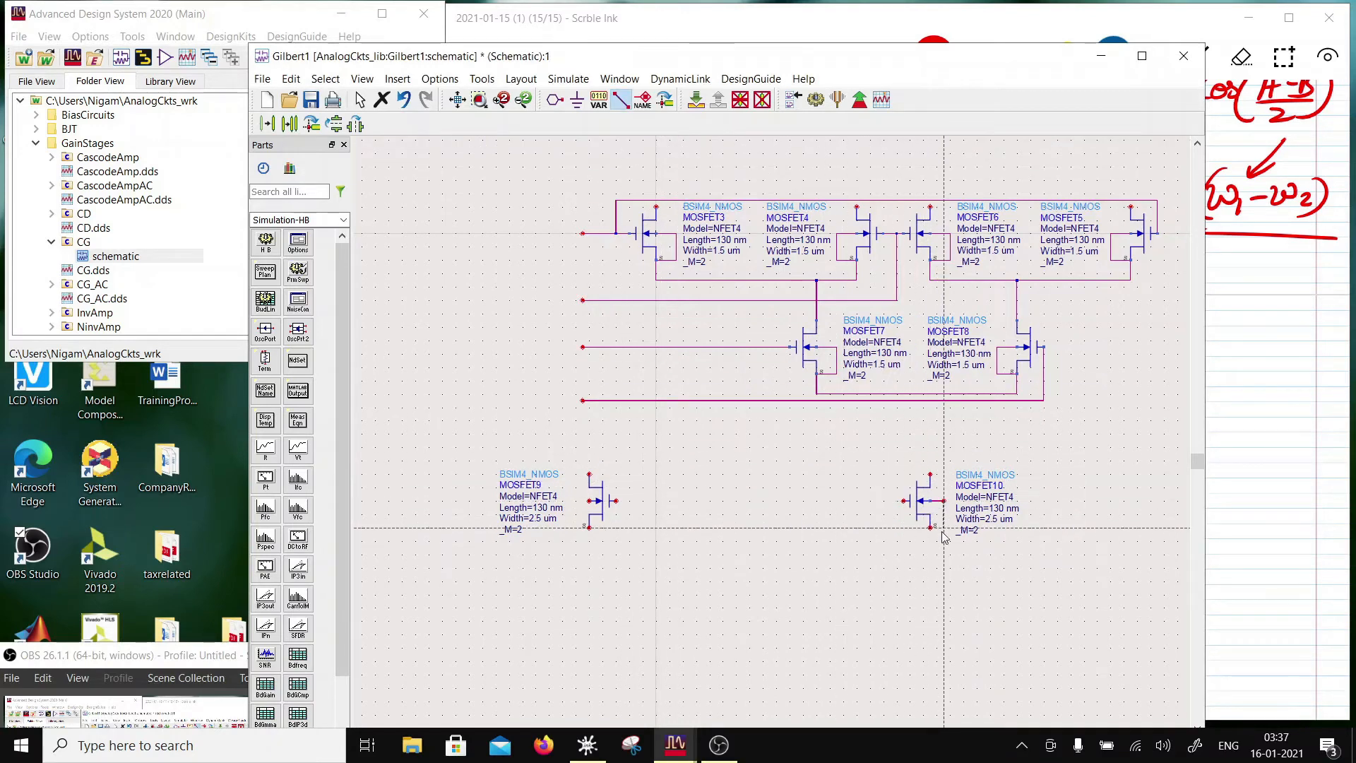
pyautogui.click(589, 501)
pyautogui.click(575, 526)
pyautogui.click(589, 526)
# Connect the gates of MOSFET9 and MOSFET10 with a straight wire, and tie MOSFET9's drain to that gate wire
pyautogui.click(612, 501)
pyautogui.click(904, 501)
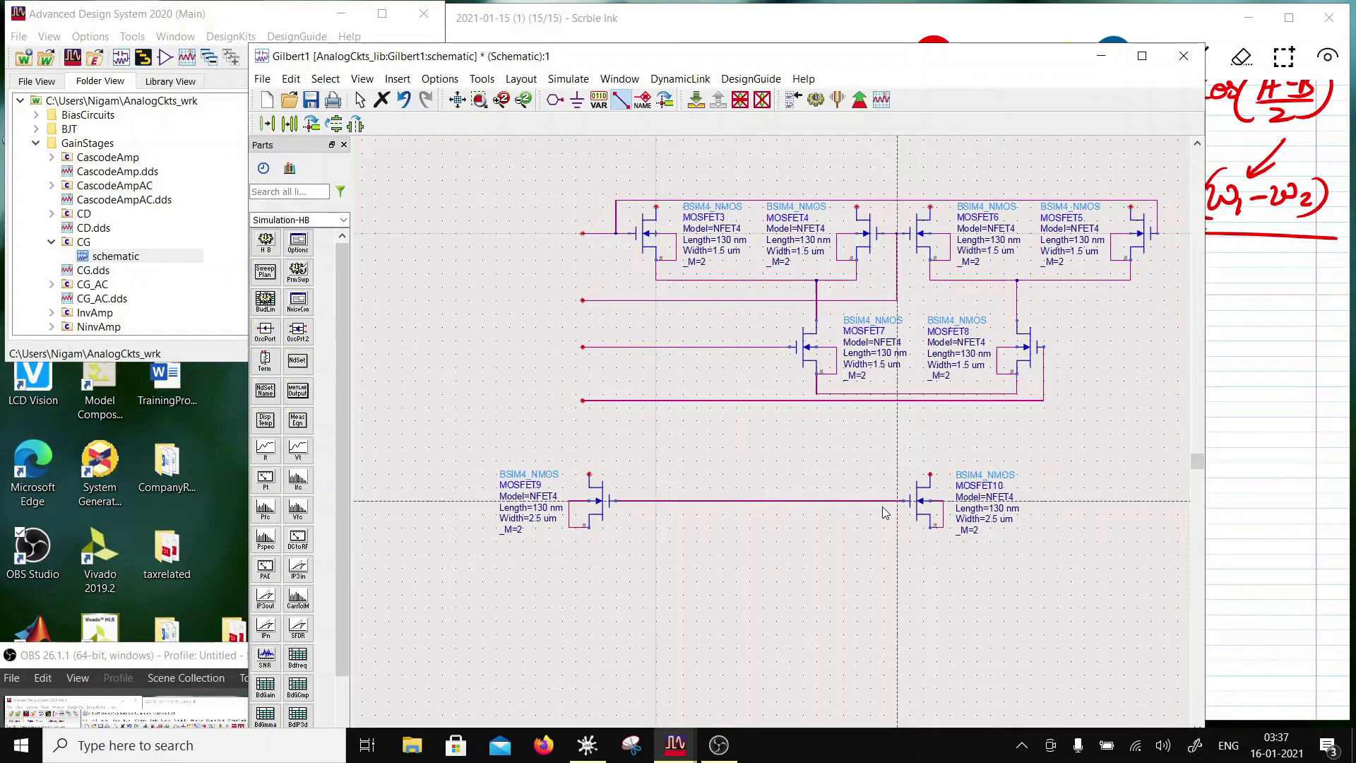
pyautogui.click(589, 455)
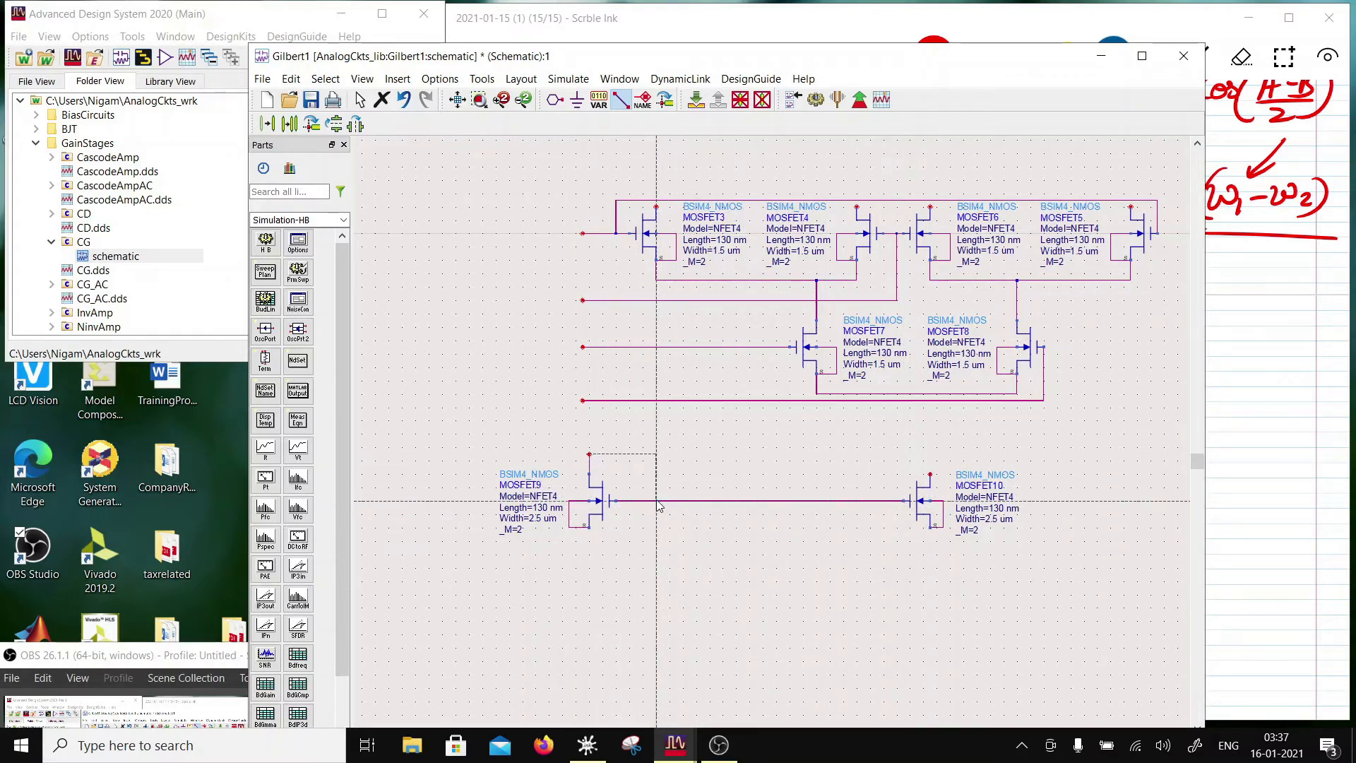
pyautogui.click(656, 500)
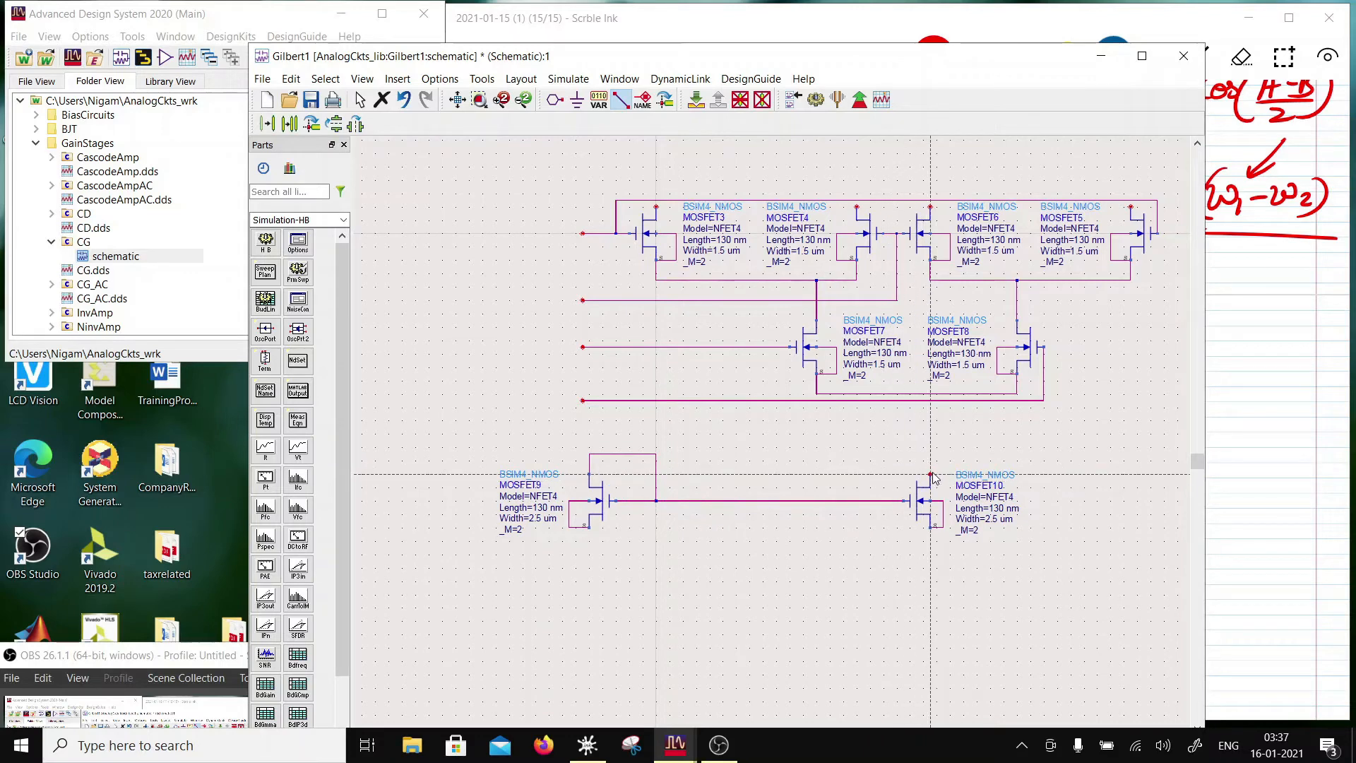
# Wire MOSFET10's drain up to the common source line of MOSFET7 and MOSFET8
pyautogui.click(926, 399)
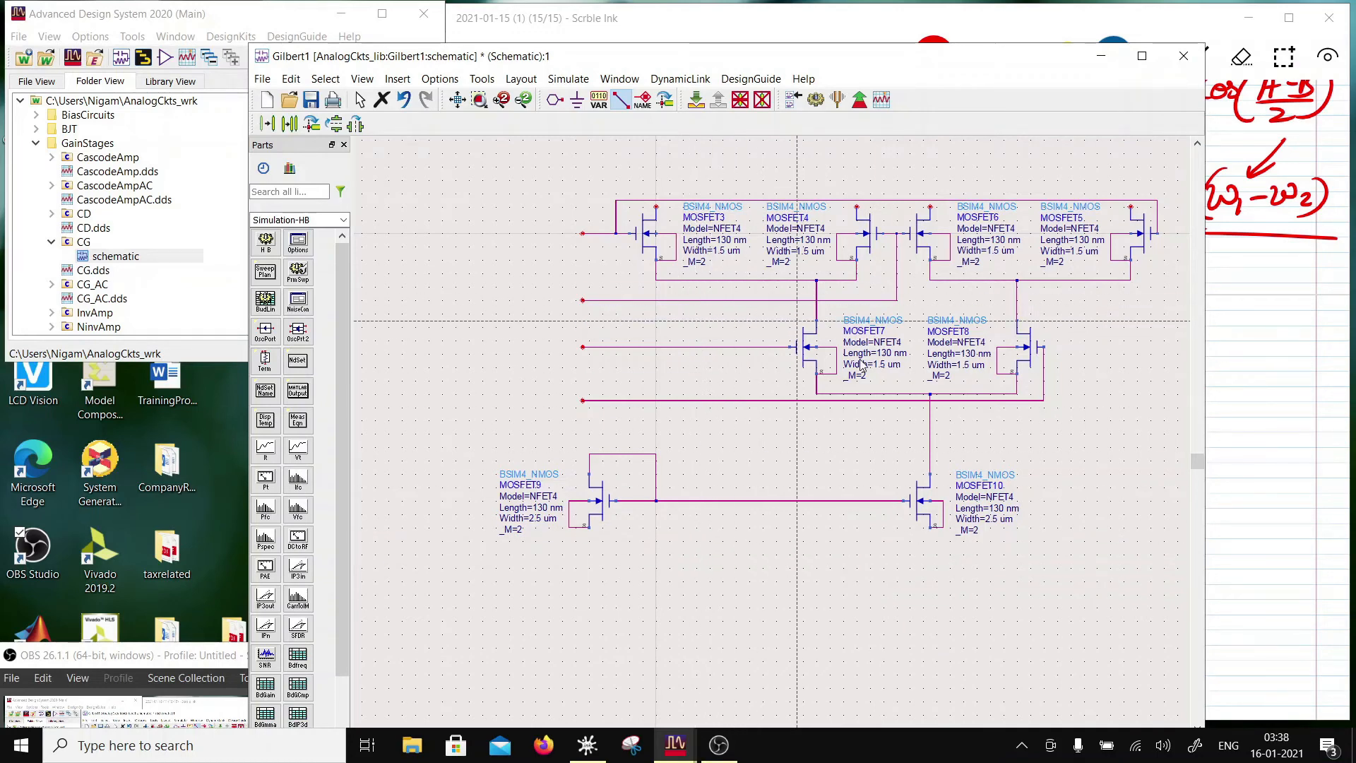
pyautogui.scroll(-3, 701, 556)
pyautogui.press('Escape')
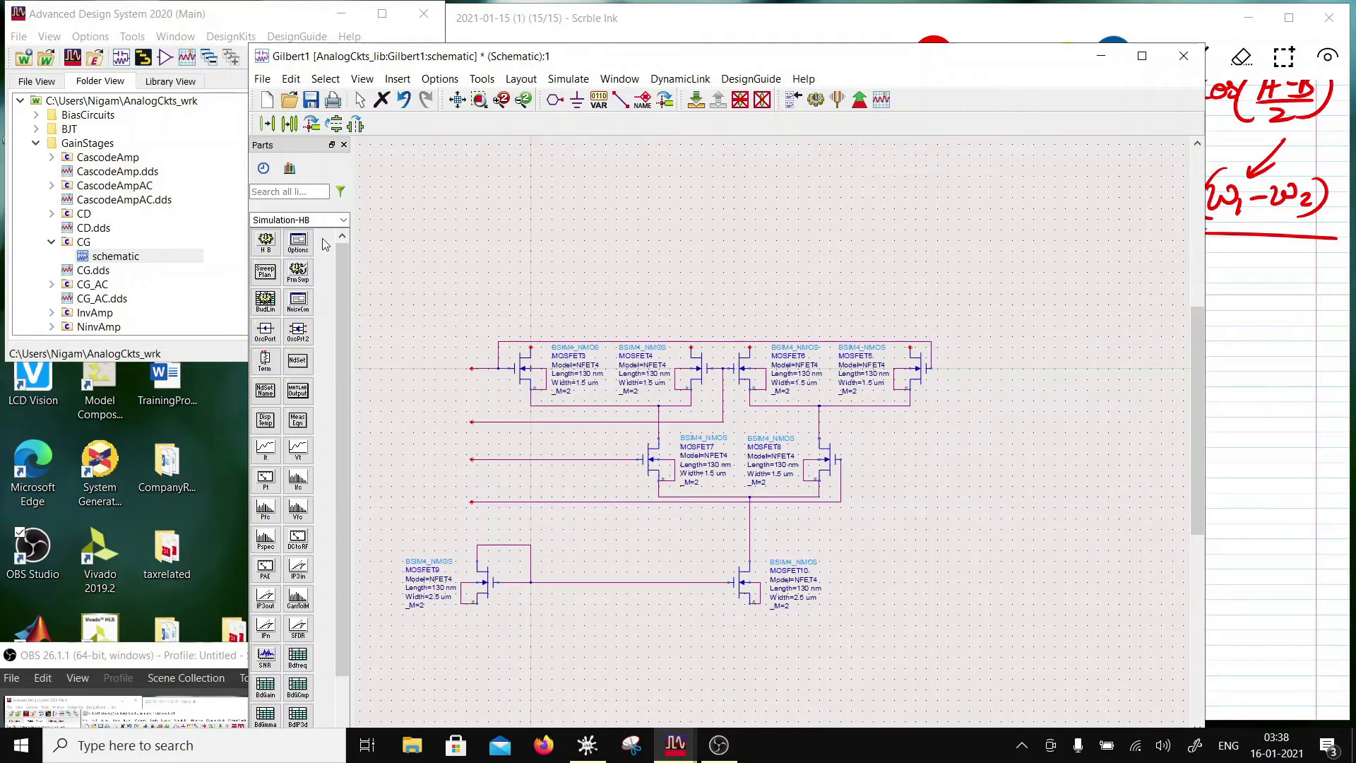
# Place two vertical lumped resistors above the drains of MOSFET3 and MOSFET5, and save the schematic
pyautogui.click(344, 220)
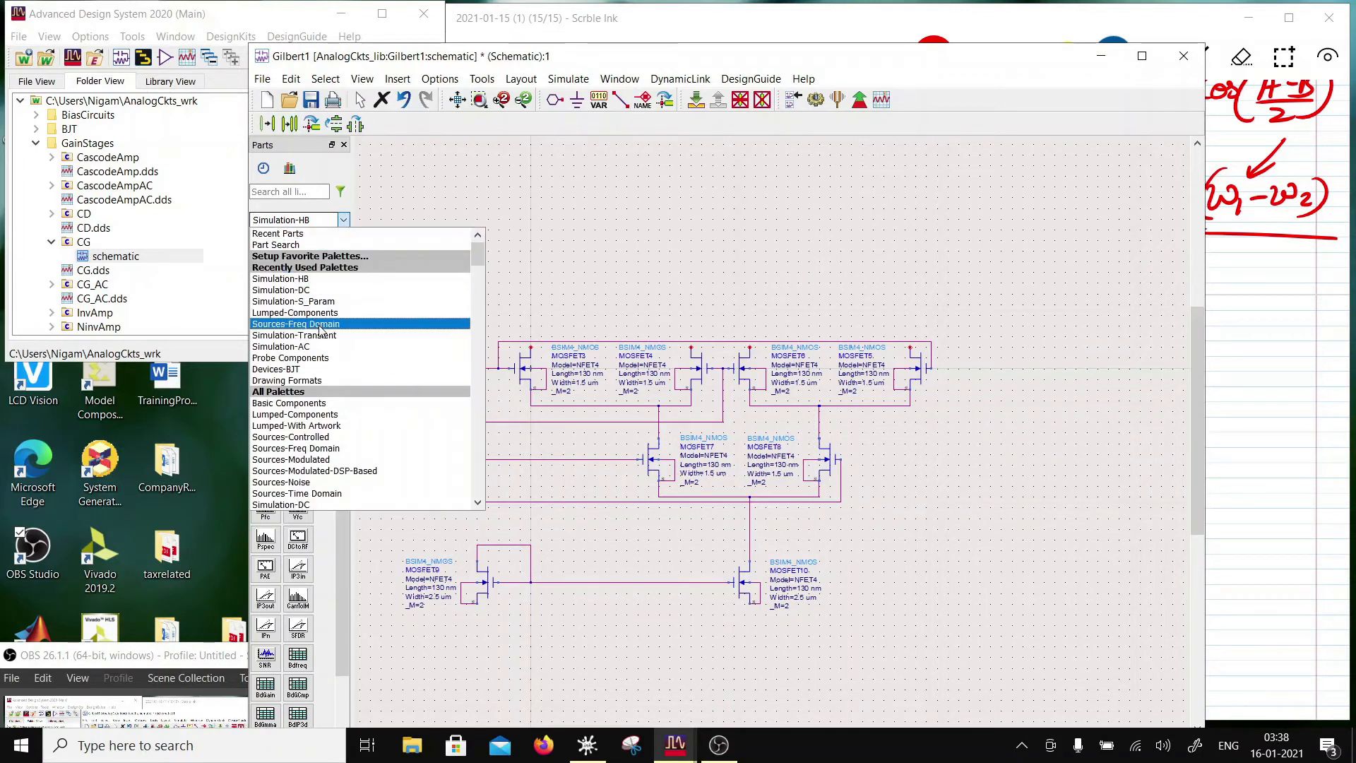
pyautogui.click(295, 312)
pyautogui.click(267, 245)
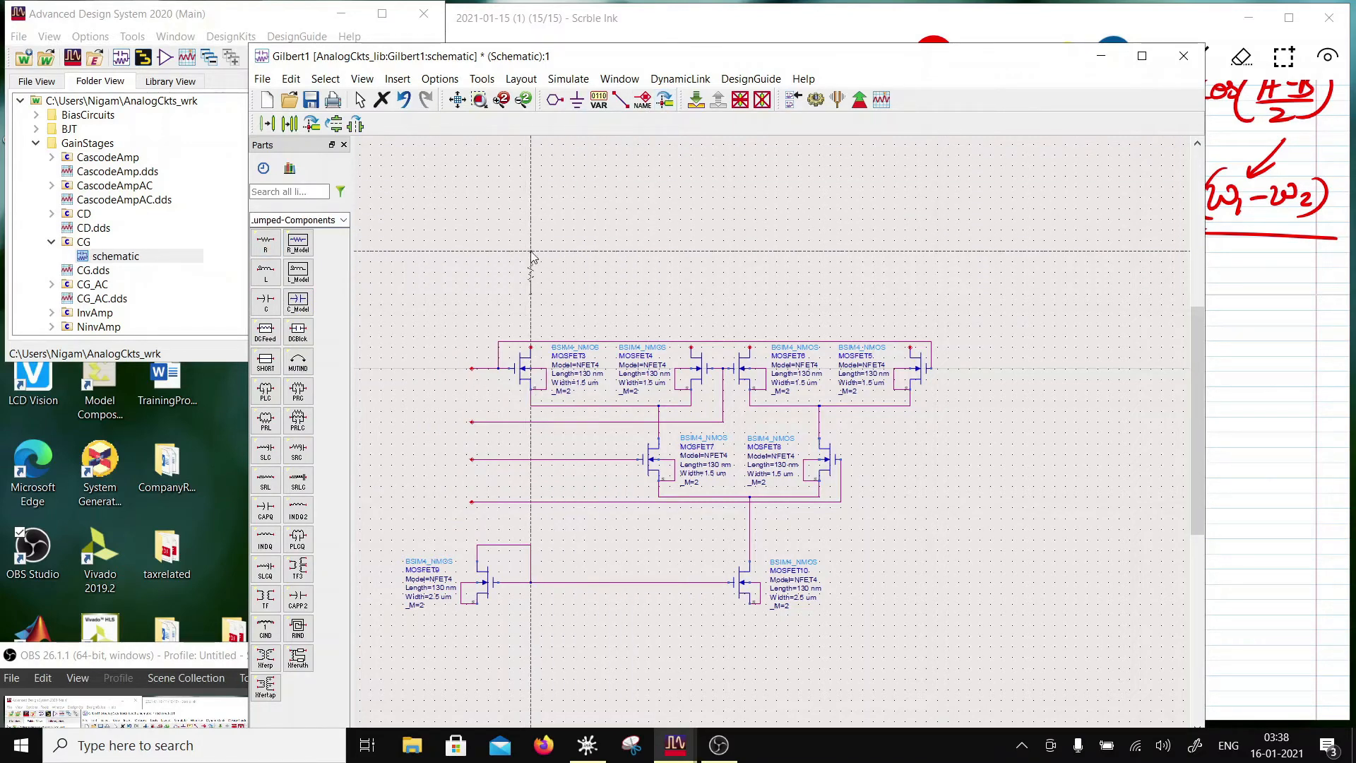
pyautogui.click(531, 256)
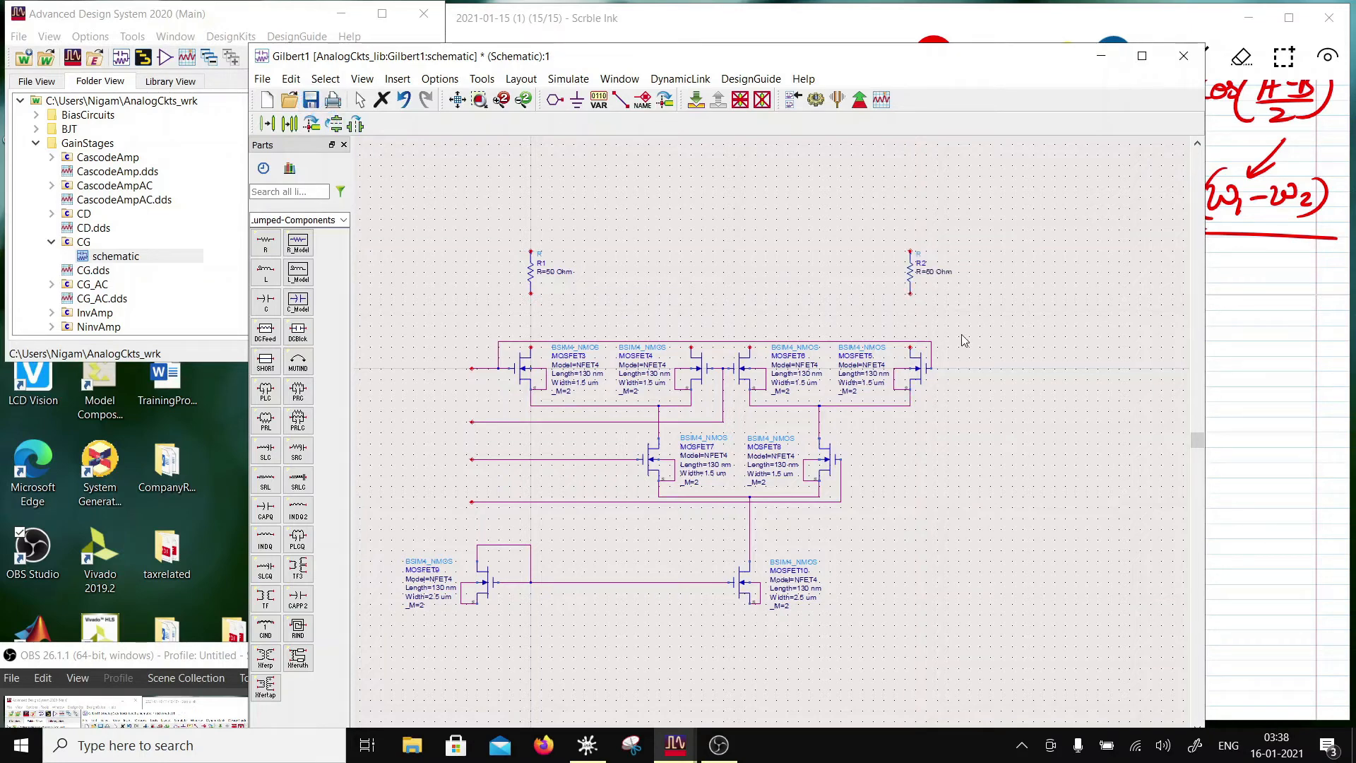
pyautogui.hotkey('ctrl', 's')
# Set the resistance of both R1 and R2 to 2.5 kOhm
pyautogui.doubleClick(554, 275)
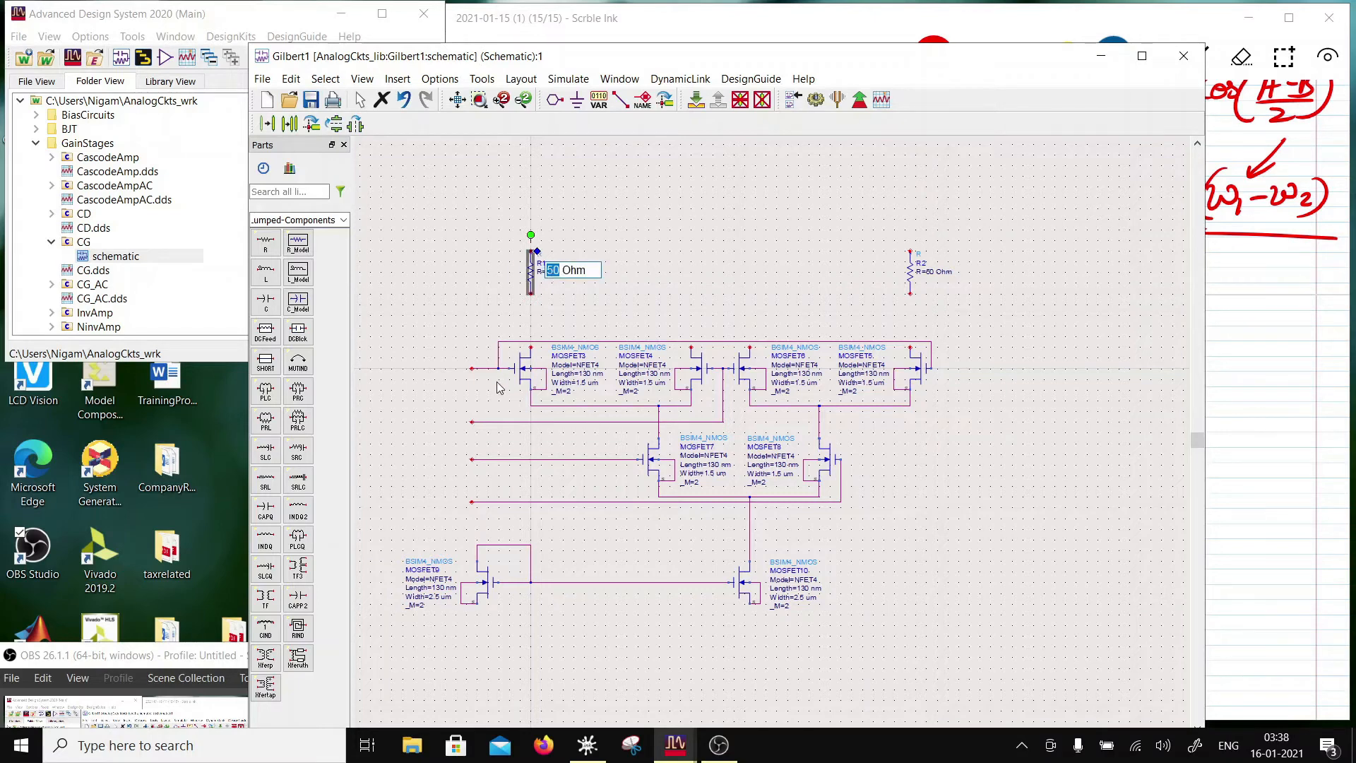
pyautogui.write('2.')
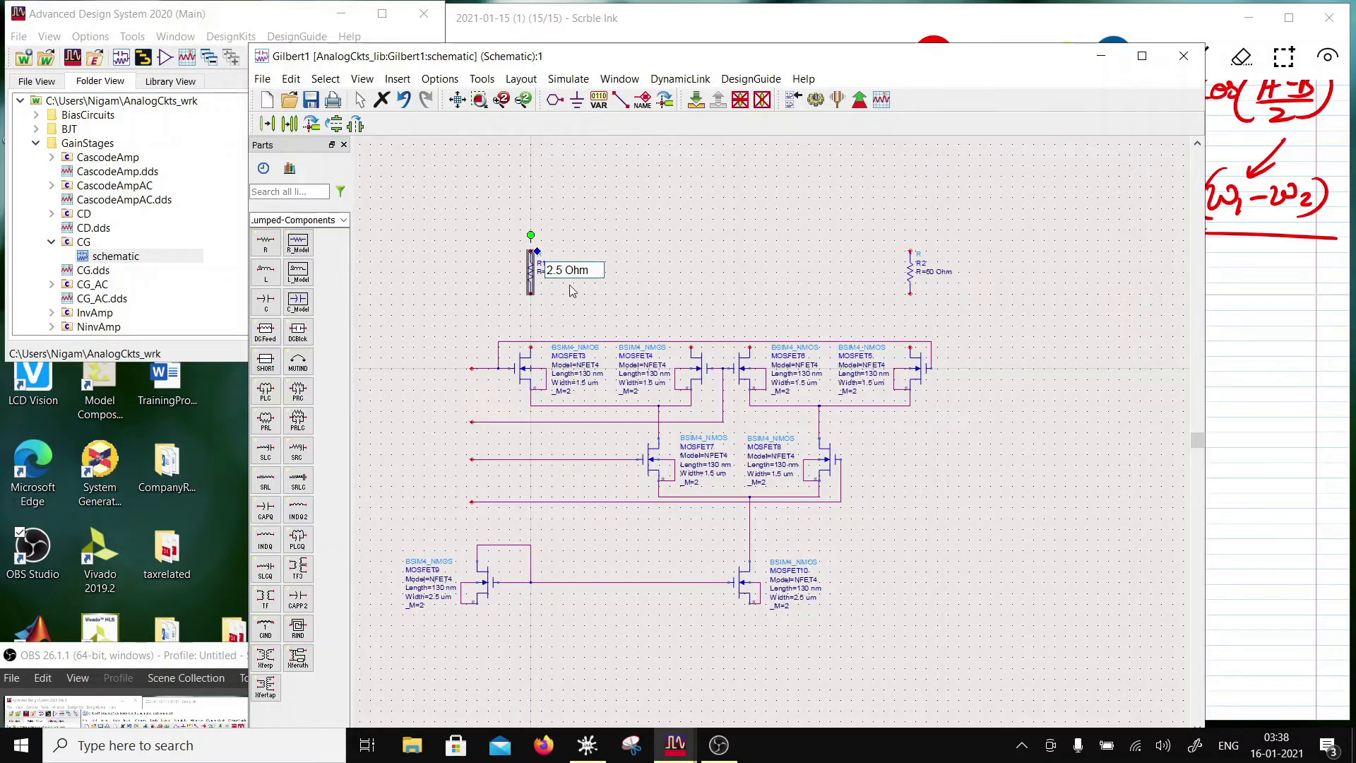
pyautogui.write('k')
pyautogui.click(929, 276)
pyautogui.click(931, 274)
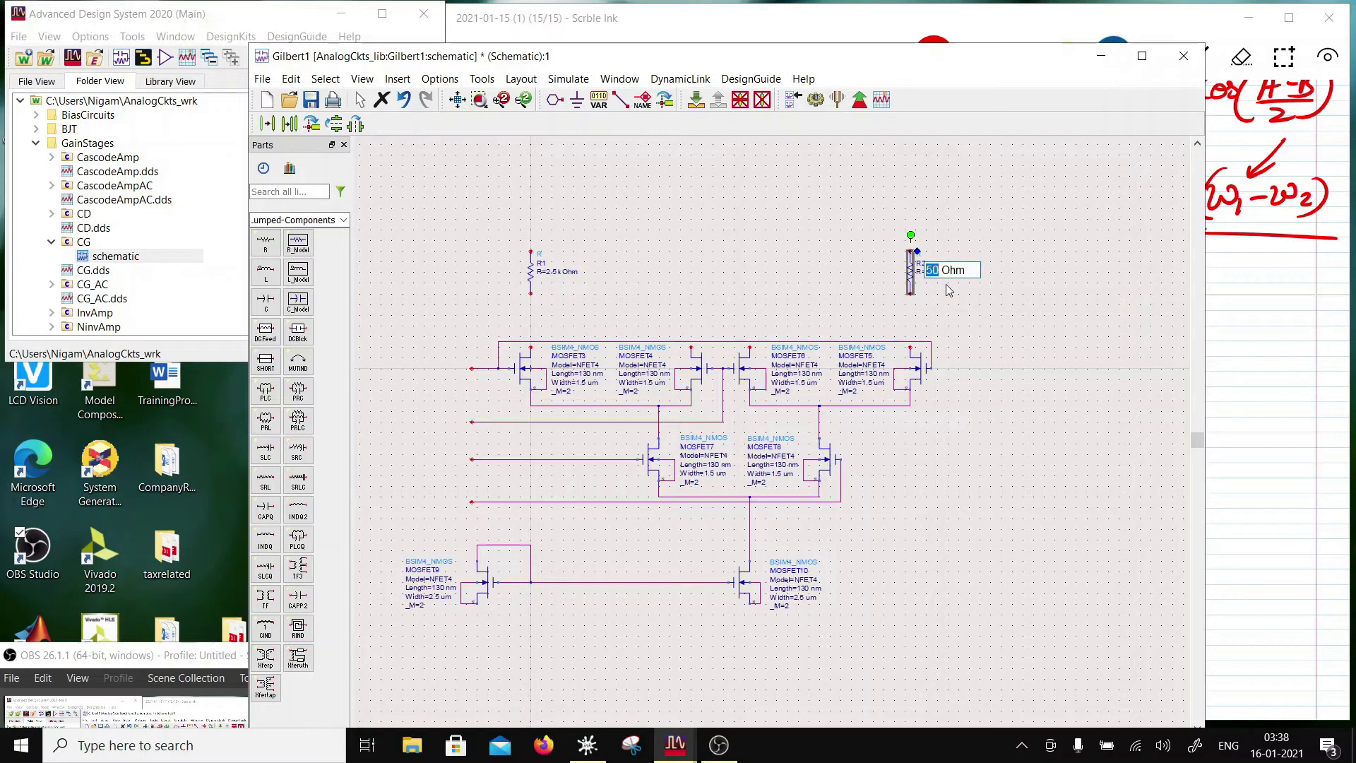
pyautogui.write('2')
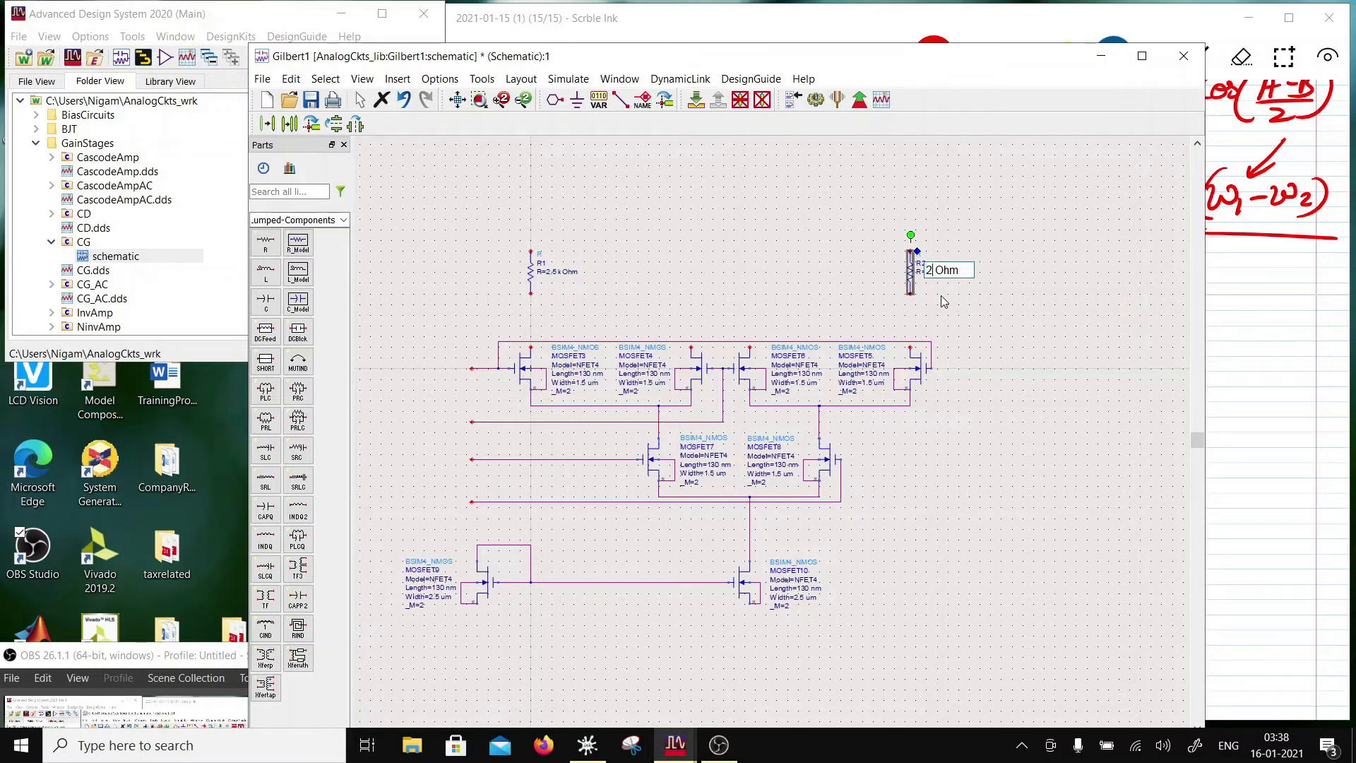
pyautogui.write('.5 k')
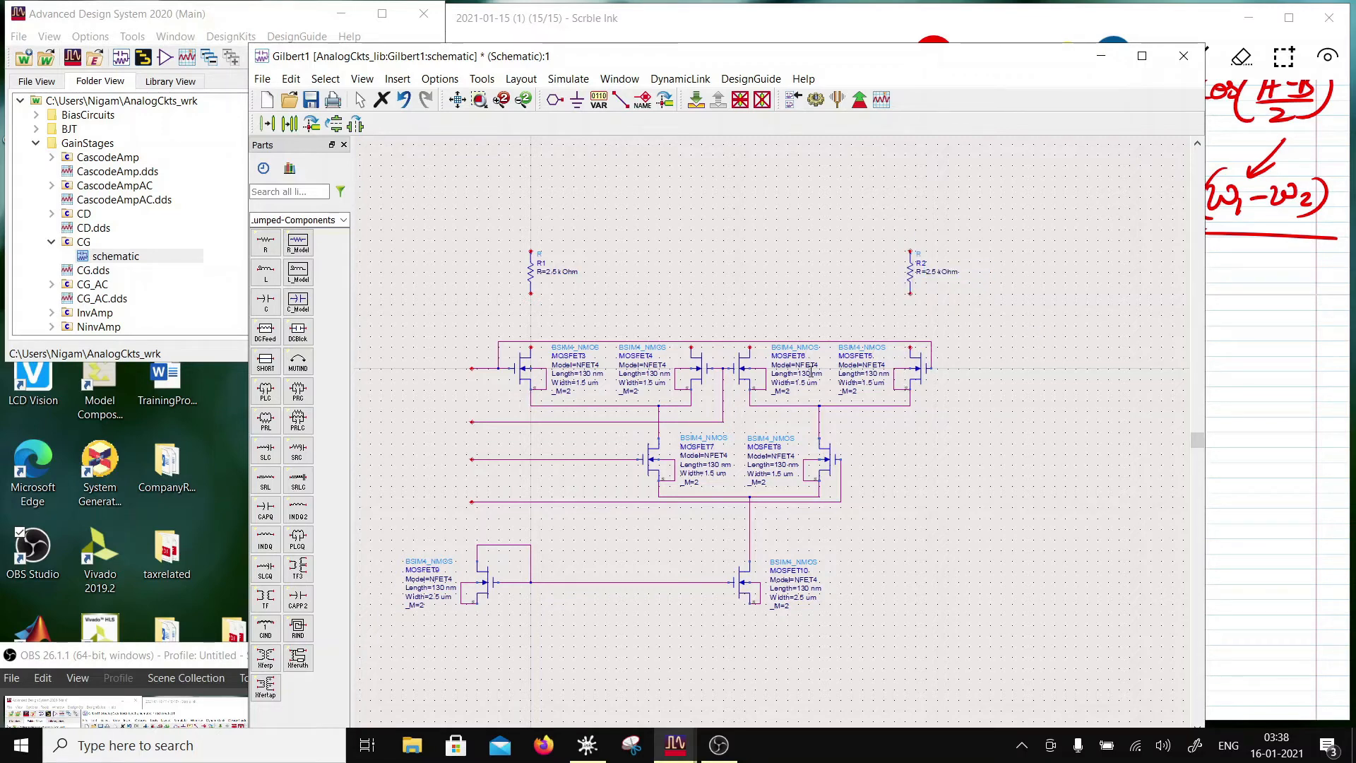
# Wire R1's lower end to the drains of MOSFET3 and MOSFET6, and R2's lower end to the drains of MOSFET5 and MOSFET4
pyautogui.click(621, 100)
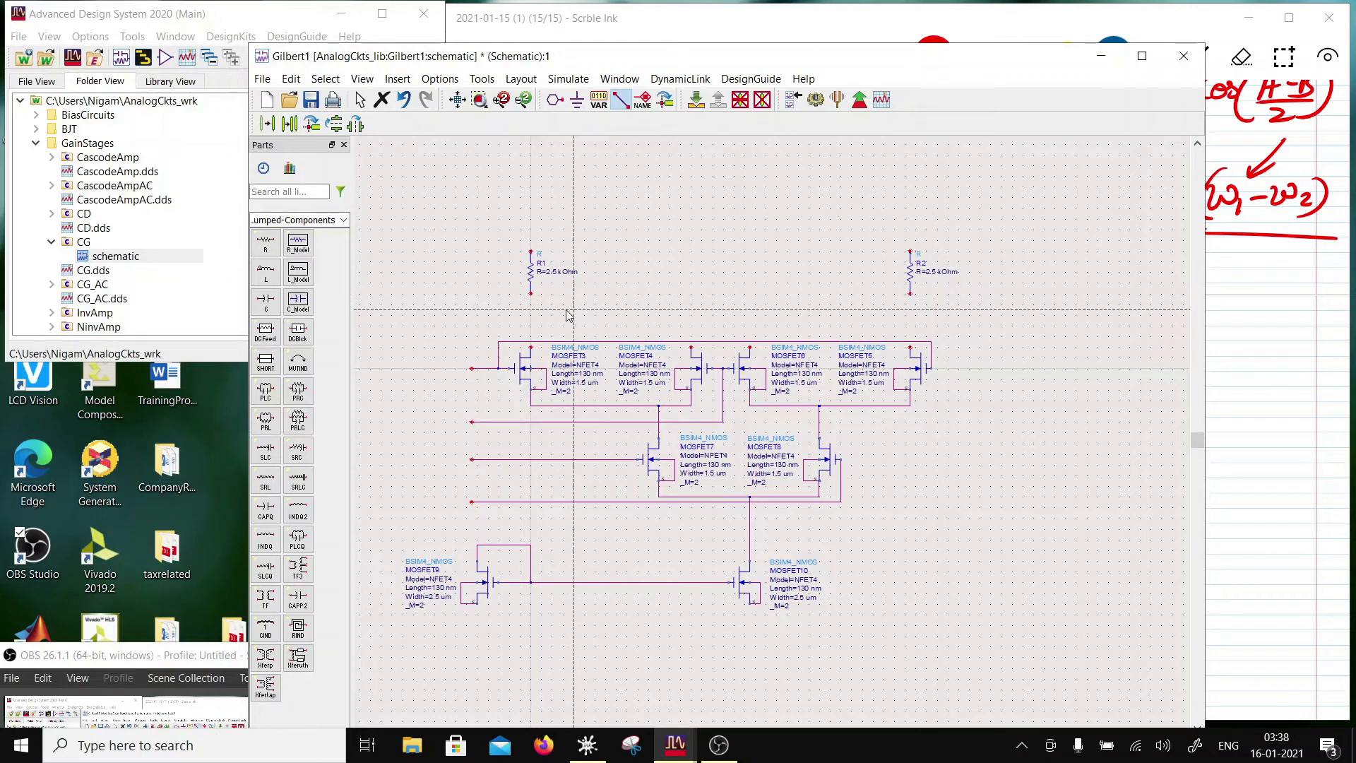
pyautogui.click(530, 320)
pyautogui.click(749, 346)
pyautogui.click(910, 293)
pyautogui.click(909, 346)
pyautogui.click(691, 346)
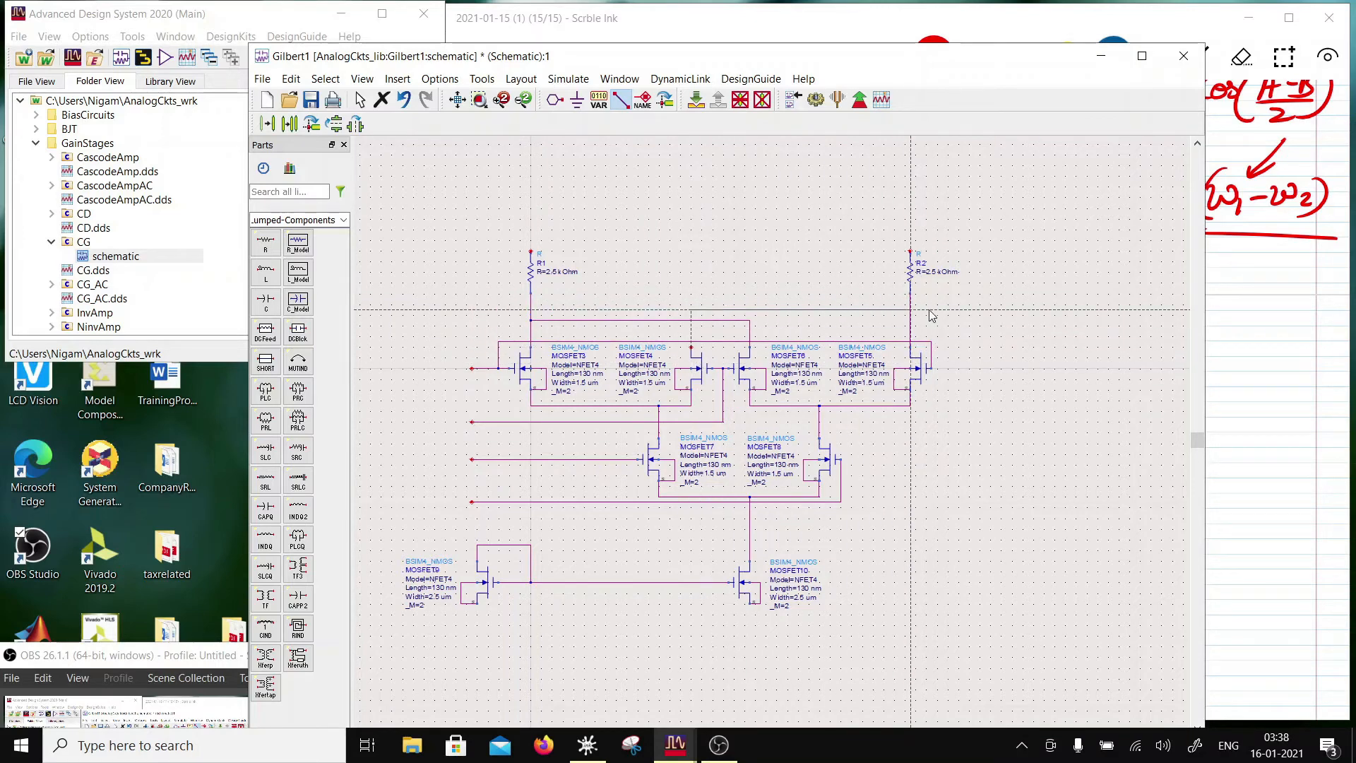
pyautogui.click(910, 311)
pyautogui.press('Escape')
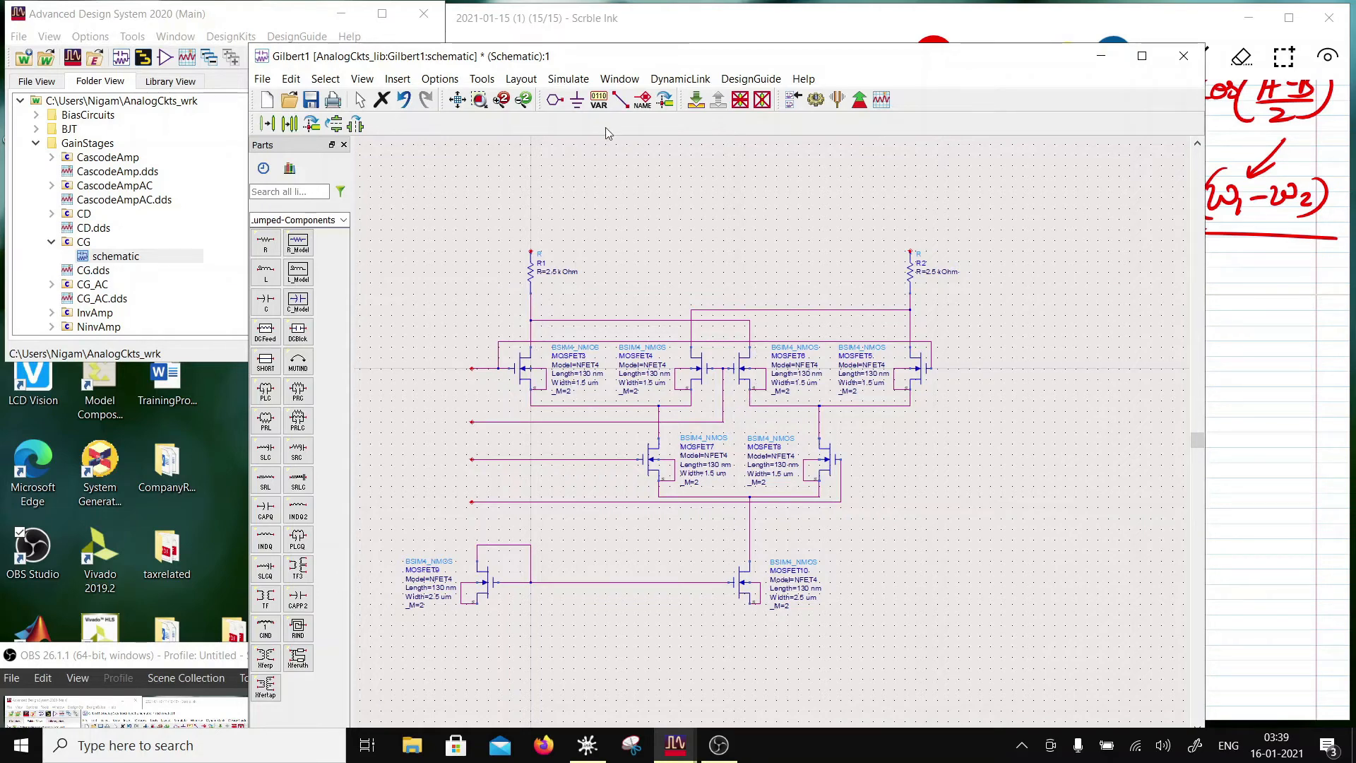
# Join the upper ends of R1 and R2 with a straight supply wire extended past R1 to align with the input line ends
pyautogui.click(620, 99)
pyautogui.click(530, 252)
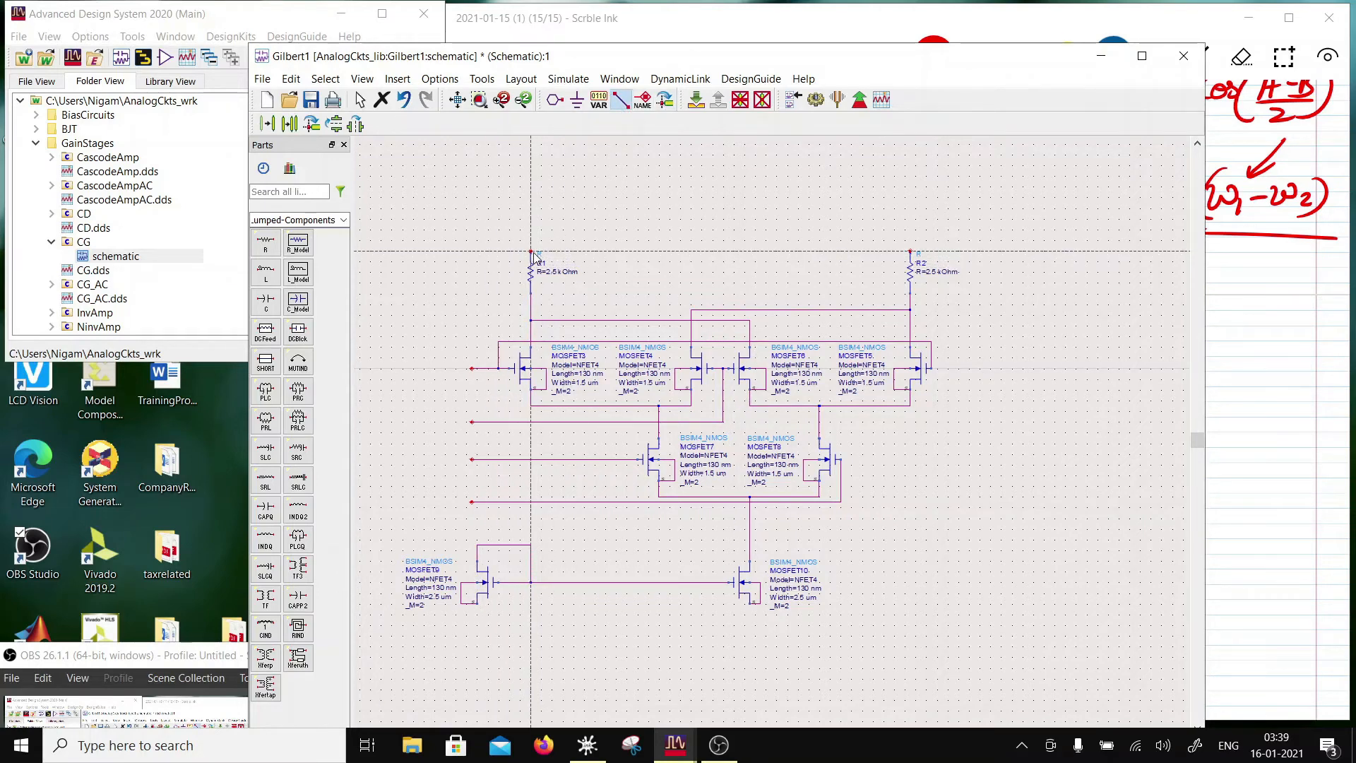
pyautogui.click(910, 252)
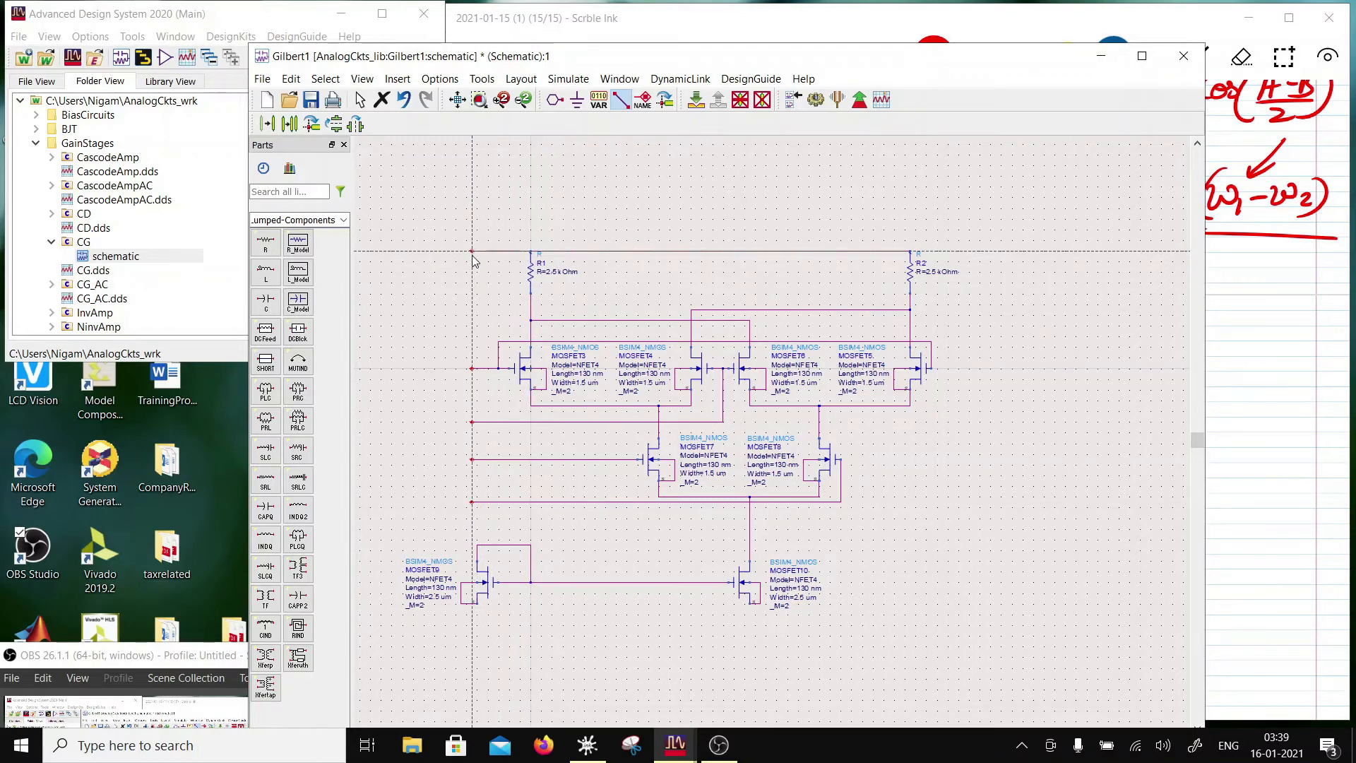
pyautogui.click(360, 99)
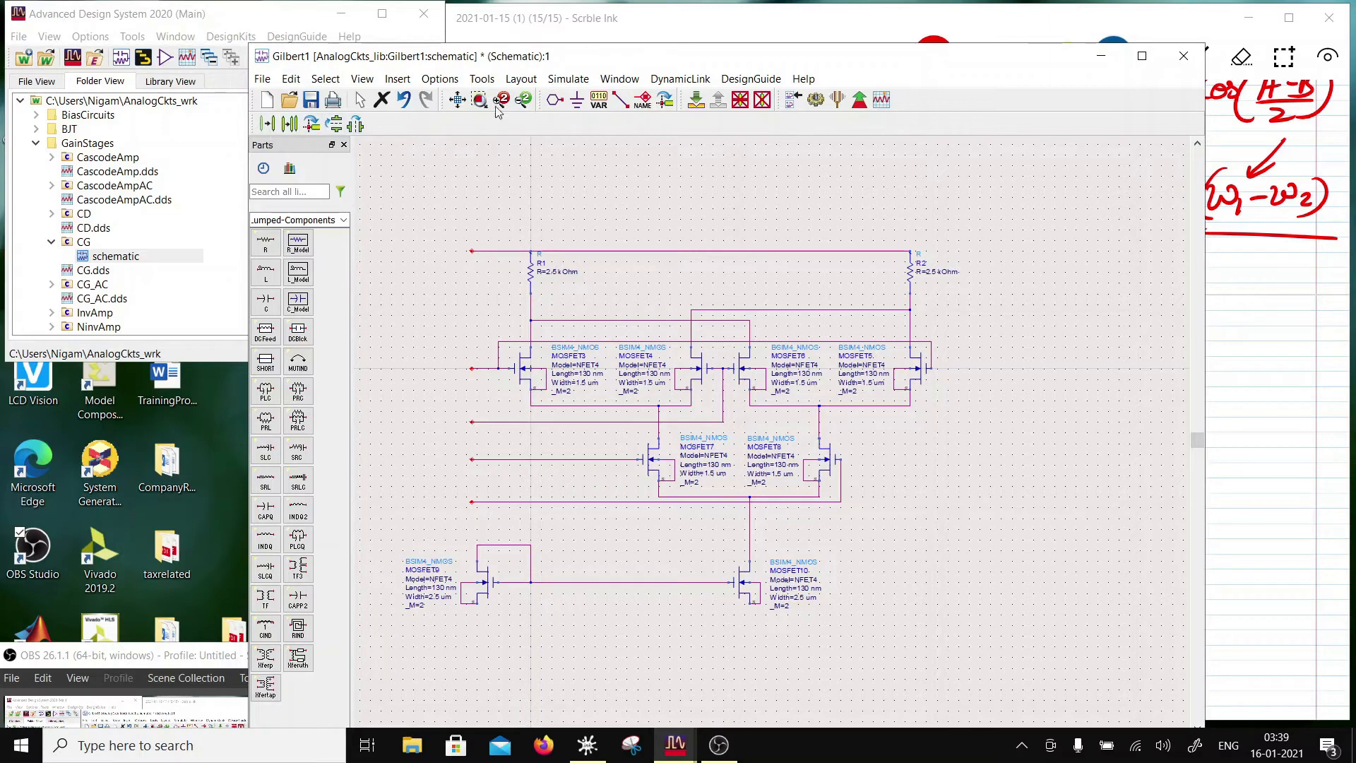
# Place an inOut pin named Vdd at the supply wire's free end and one named Gnd just below MOSFET9
pyautogui.click(556, 101)
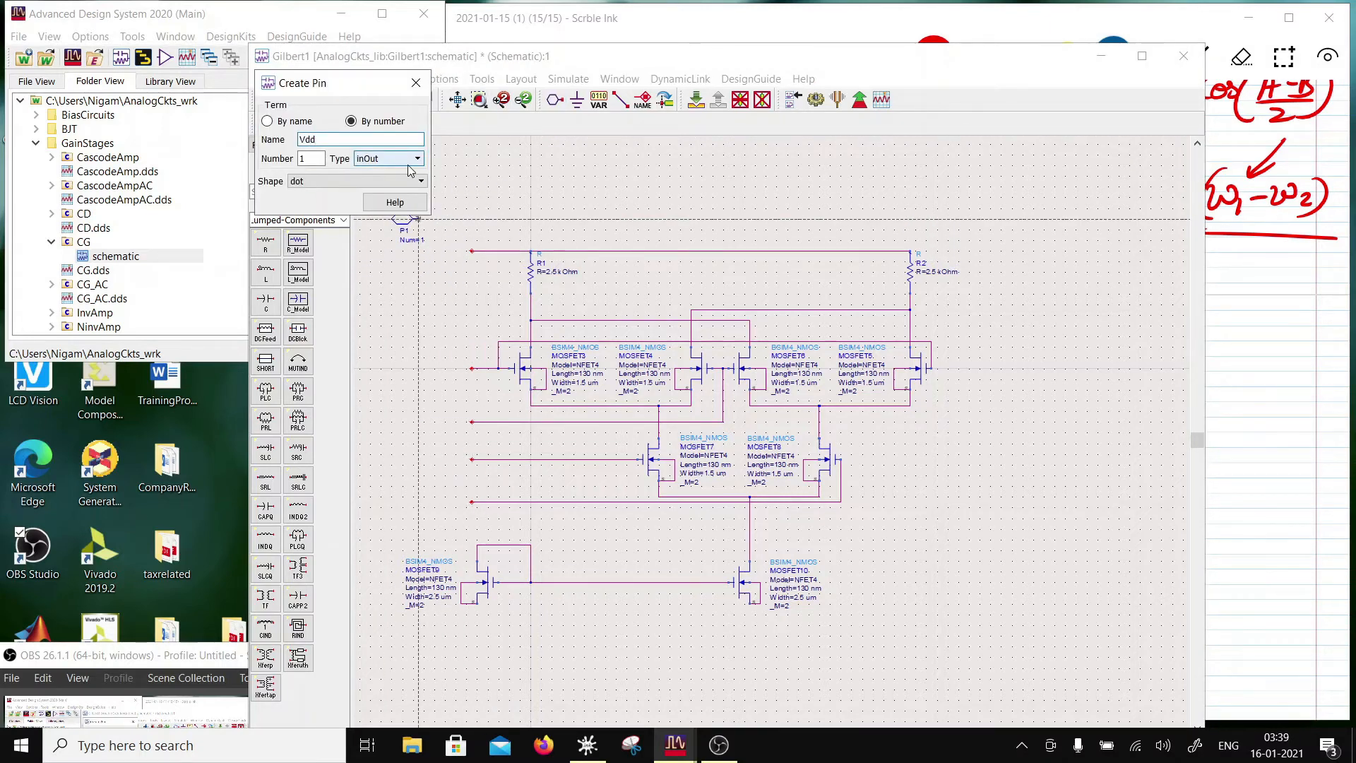
pyautogui.click(470, 250)
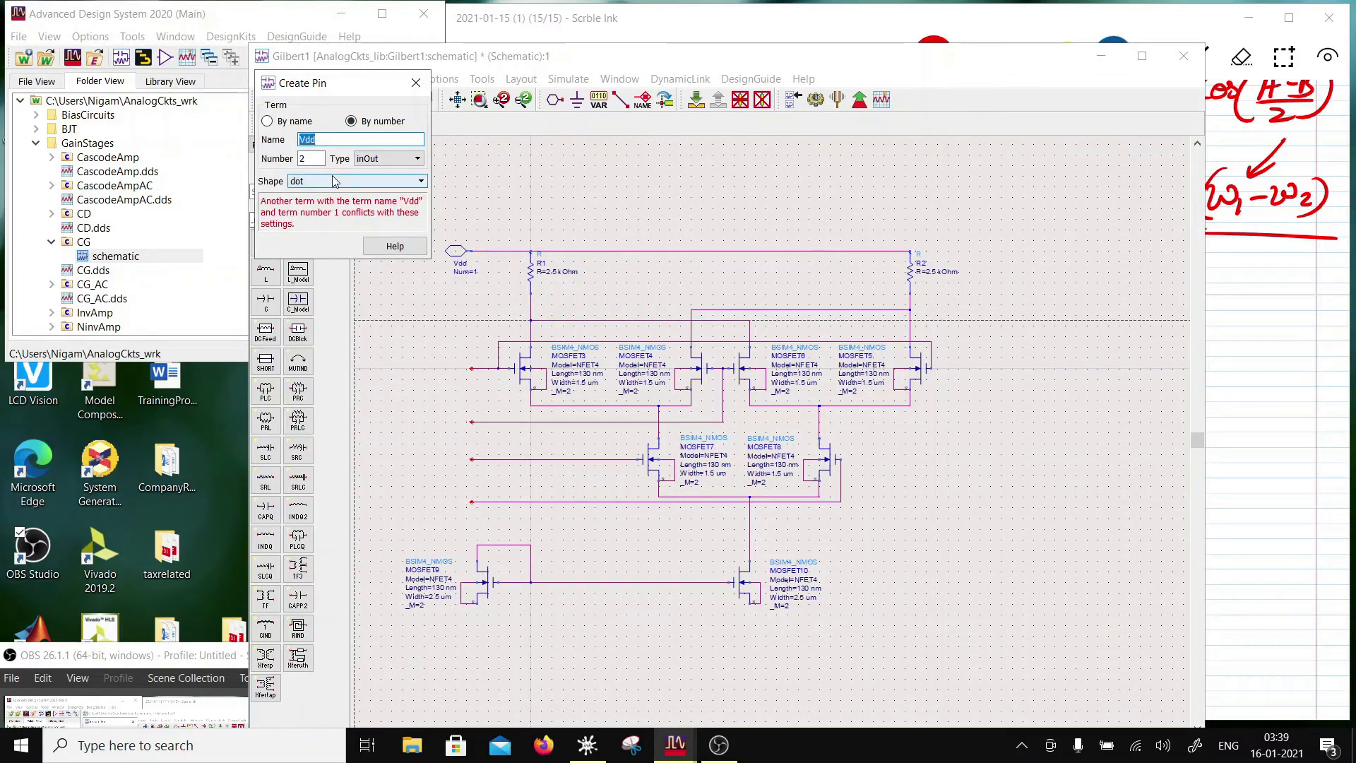
pyautogui.write('Gnd')
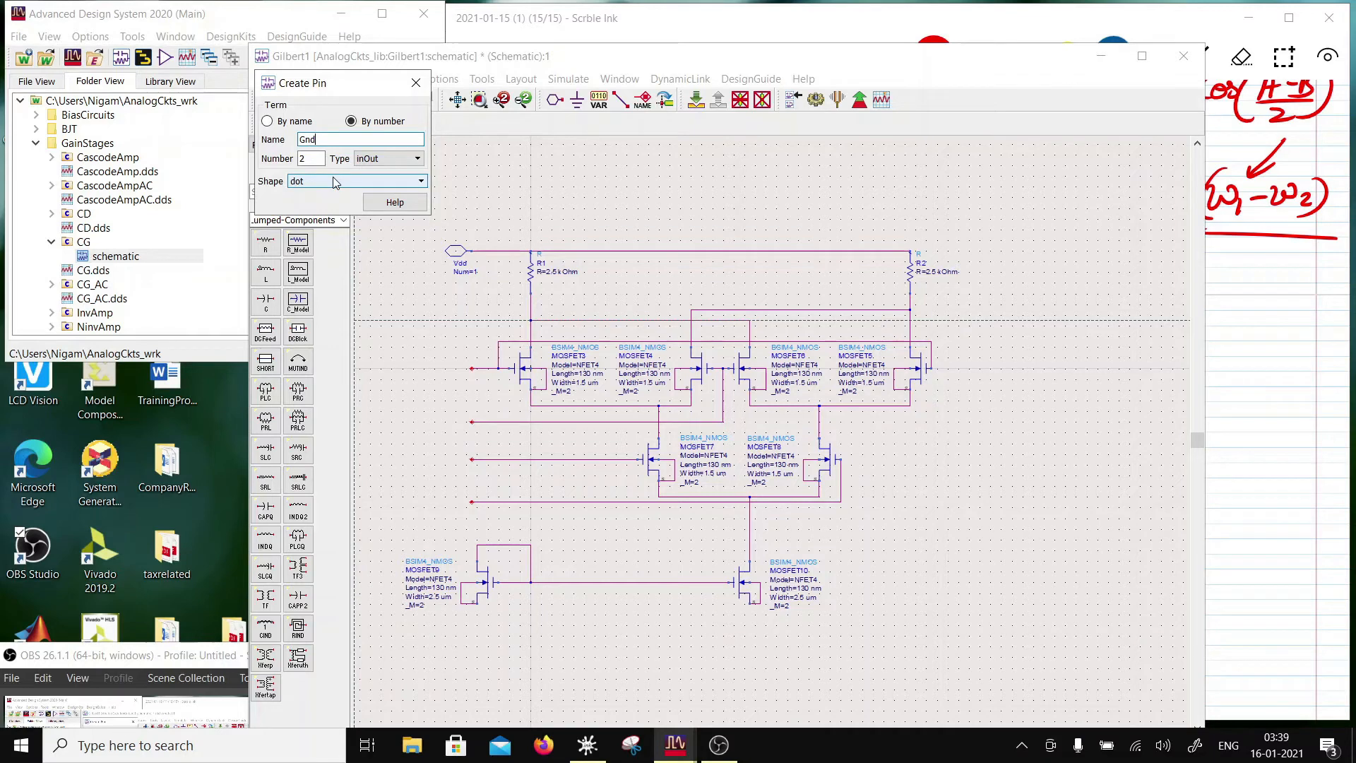
pyautogui.click(471, 625)
pyautogui.press('Escape')
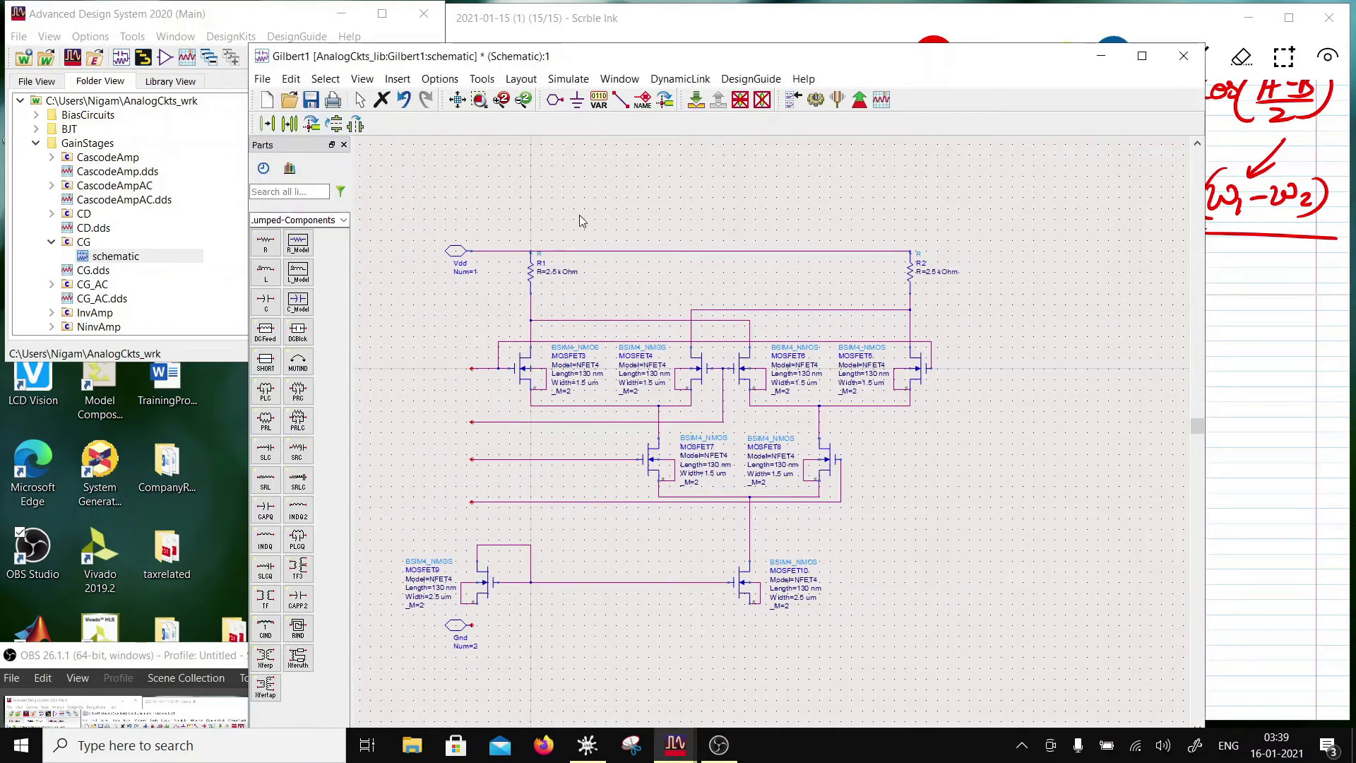
# Connect the sources of MOSFET9 and MOSFET10 with a straight wire and tie it to the Gnd pin
pyautogui.click(620, 98)
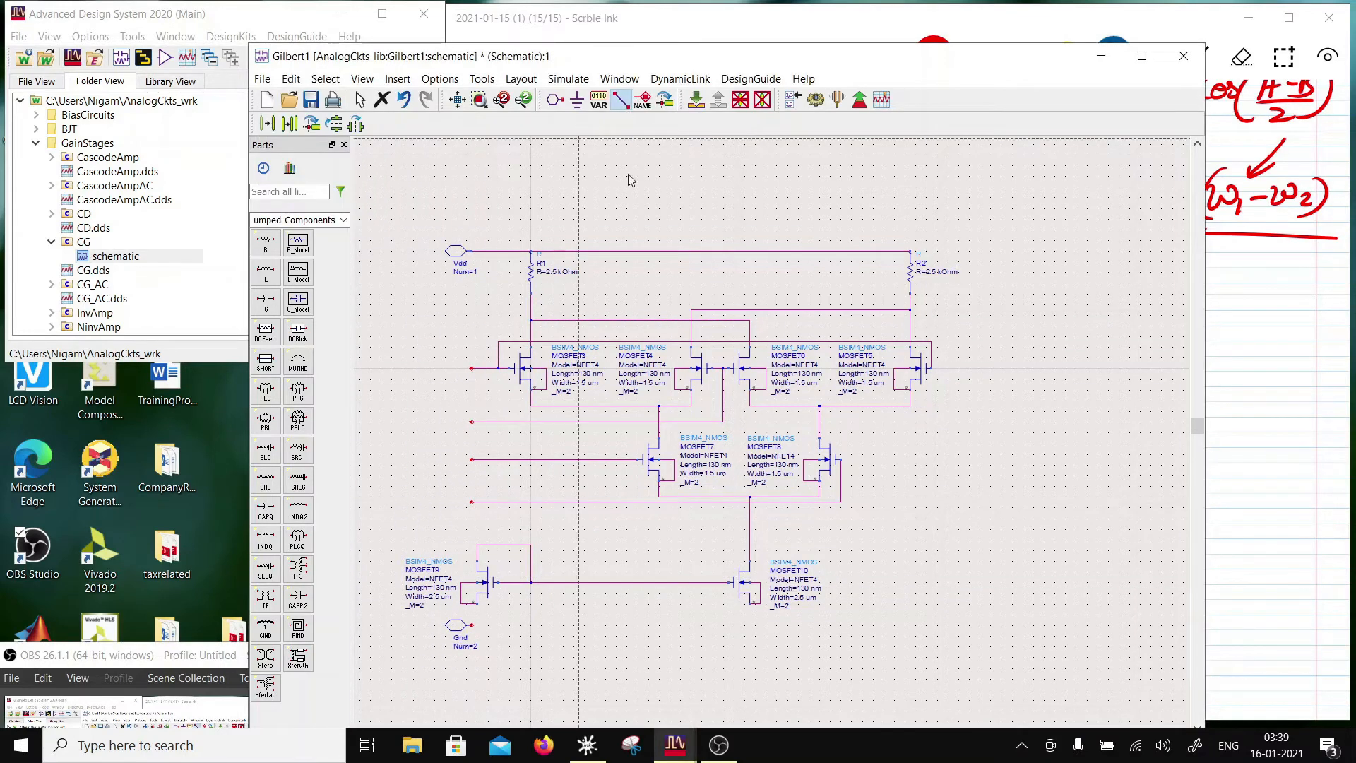
pyautogui.click(477, 604)
pyautogui.click(752, 605)
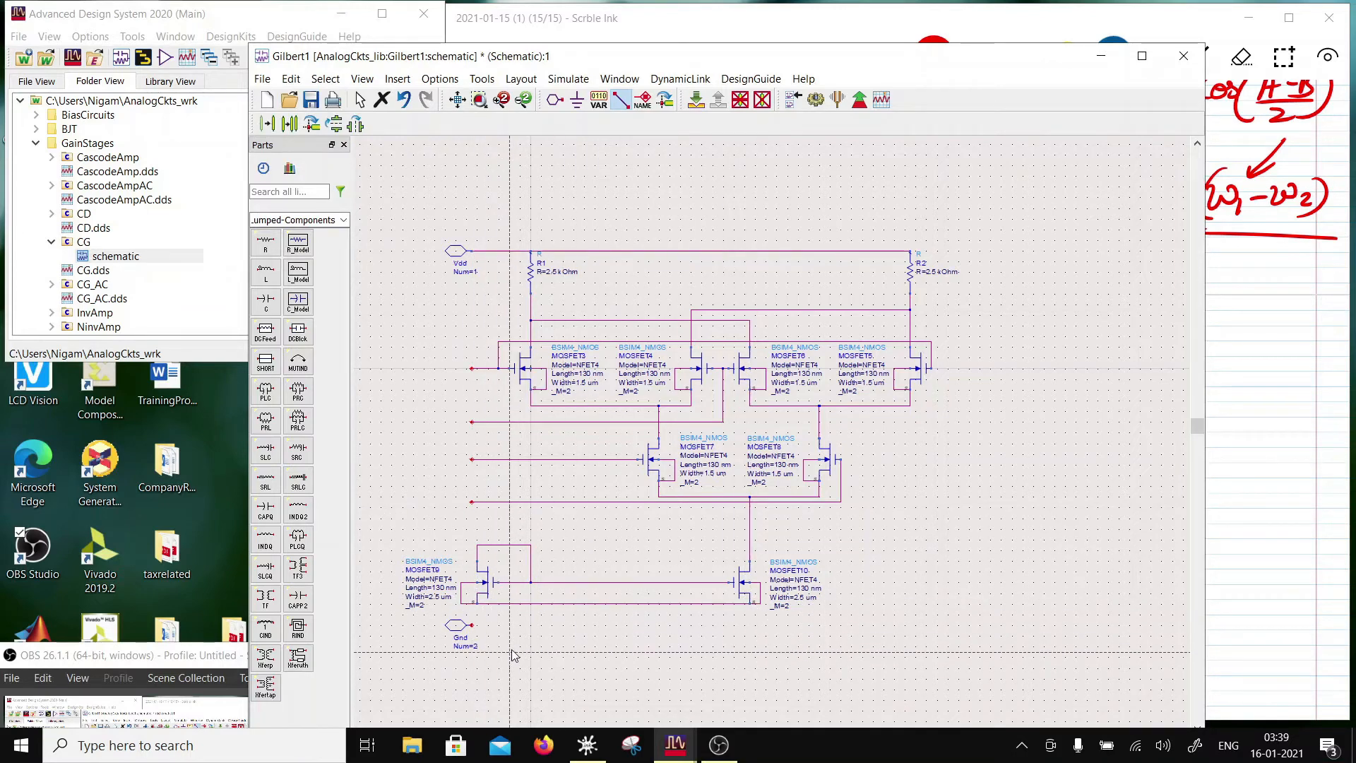
pyautogui.click(478, 605)
pyautogui.press('Escape')
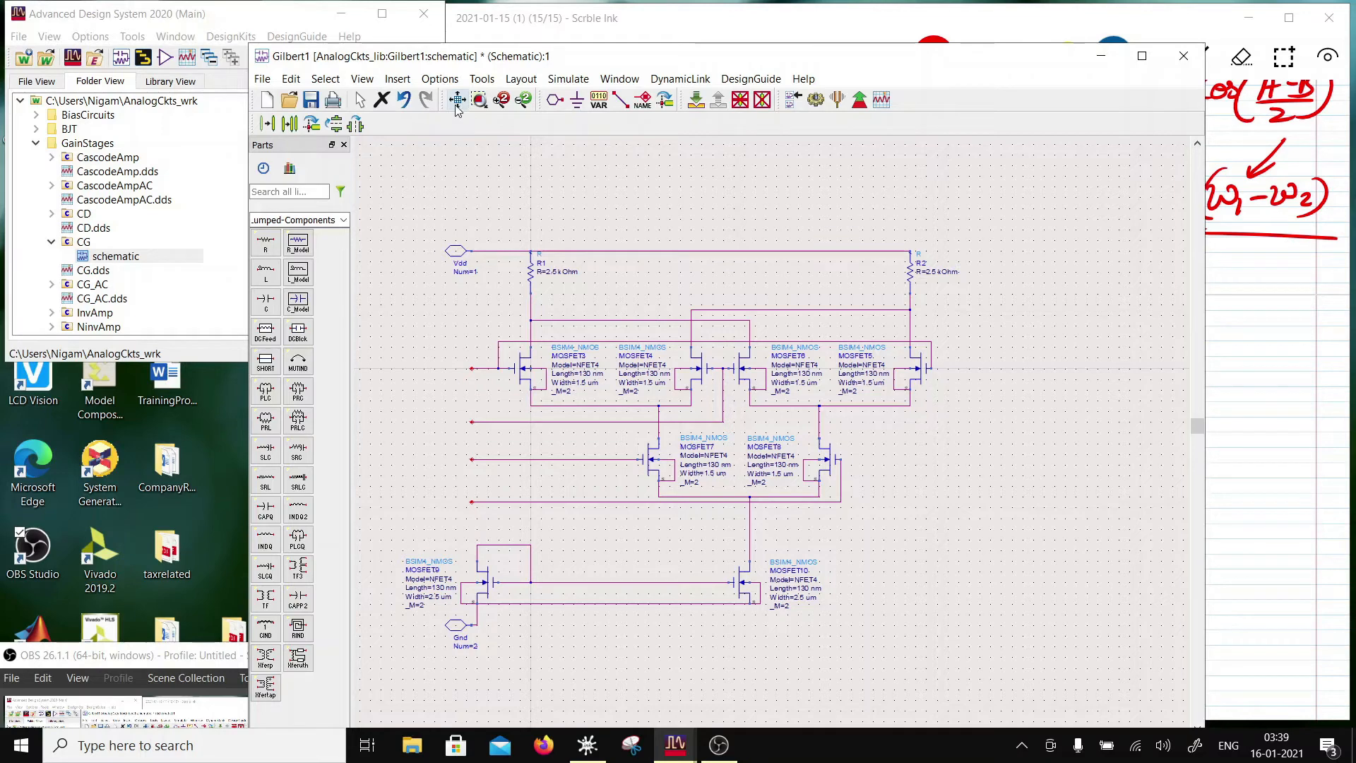
# Place pin Vyp on the gate line of MOSFET3 and MOSFET5, and pin Vym on the gate line of MOSFET4 and MOSFET6
pyautogui.click(555, 99)
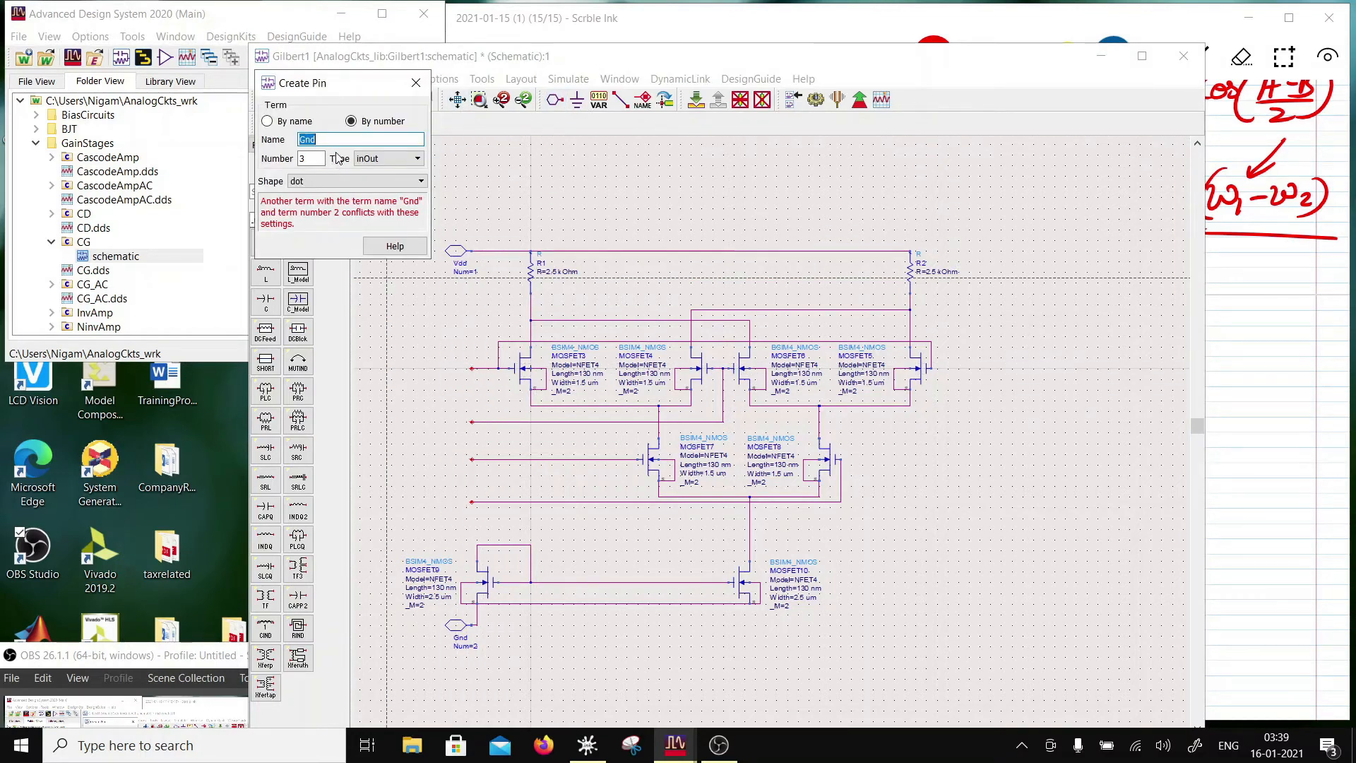
pyautogui.write('Vyp')
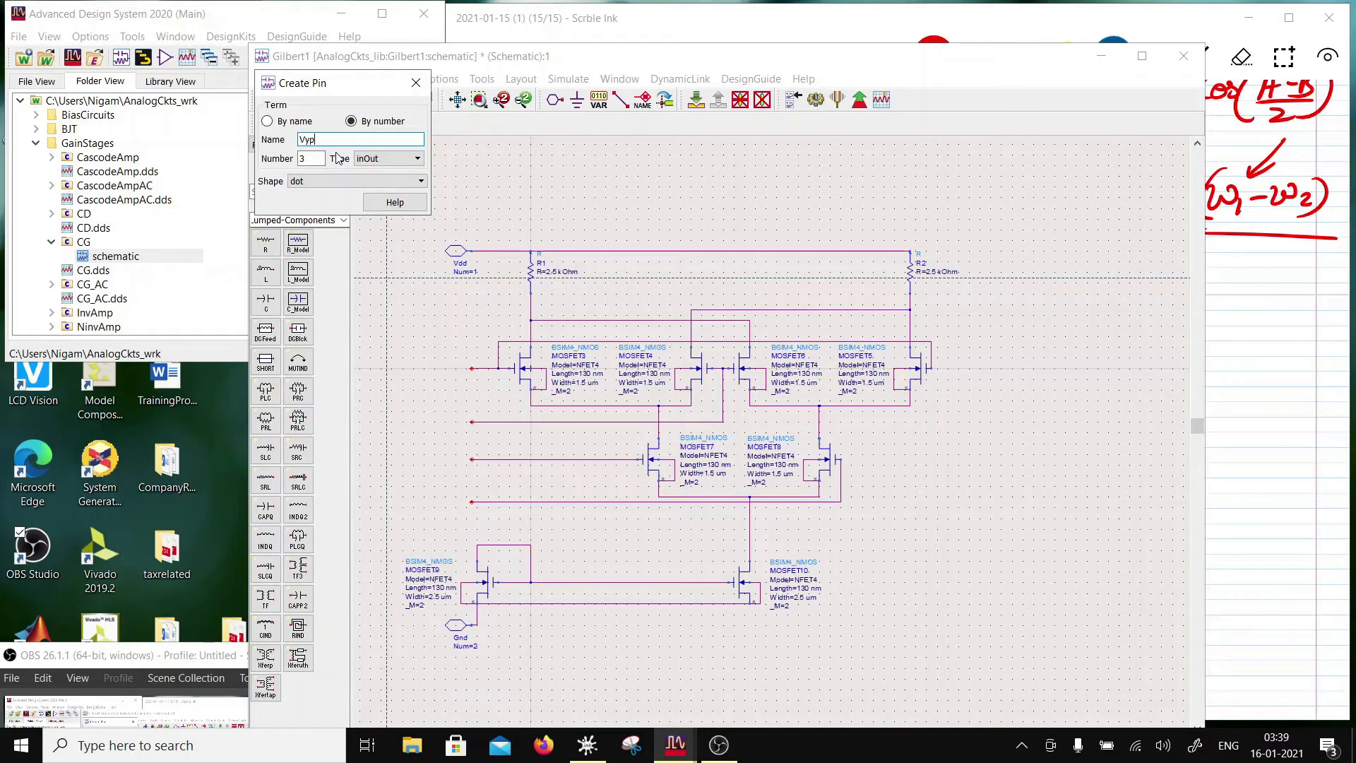
pyautogui.click(472, 368)
pyautogui.click(324, 144)
pyautogui.press('BackSpace')
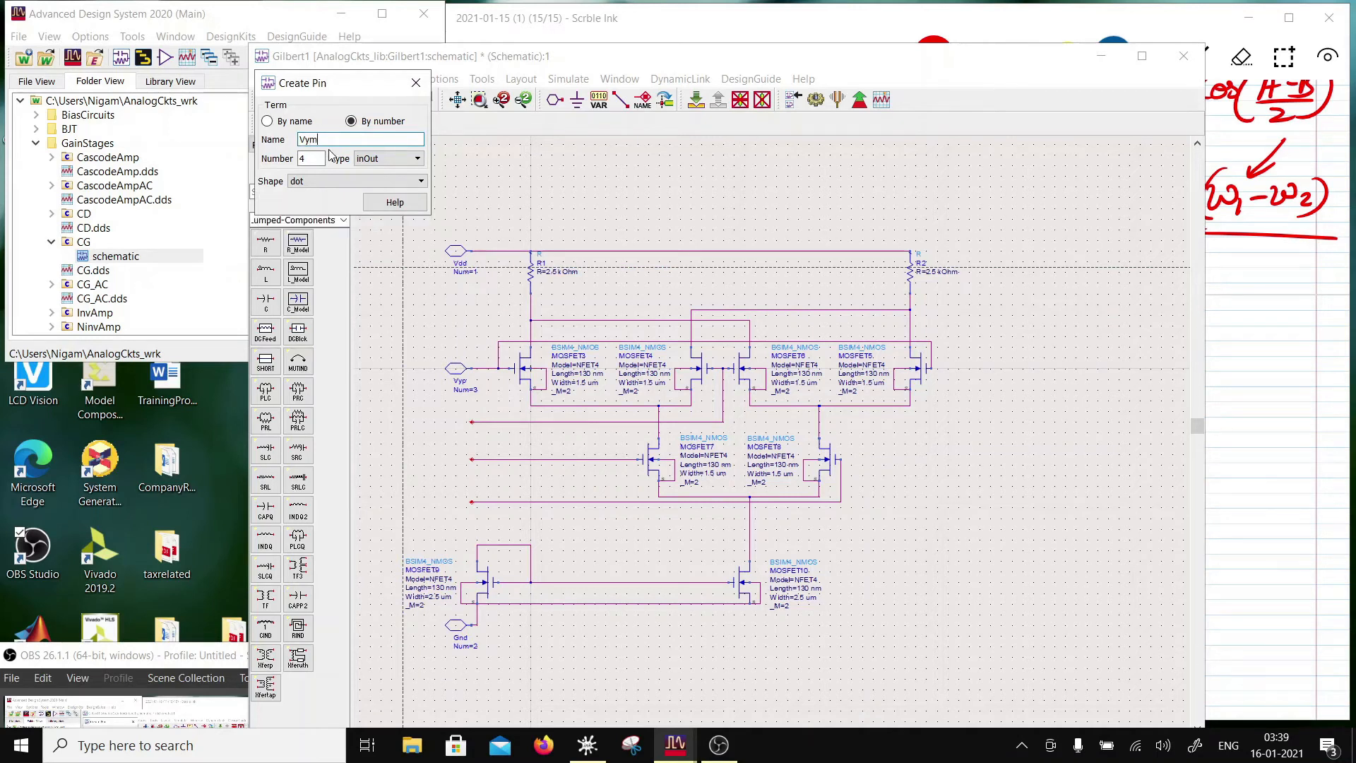
pyautogui.click(472, 422)
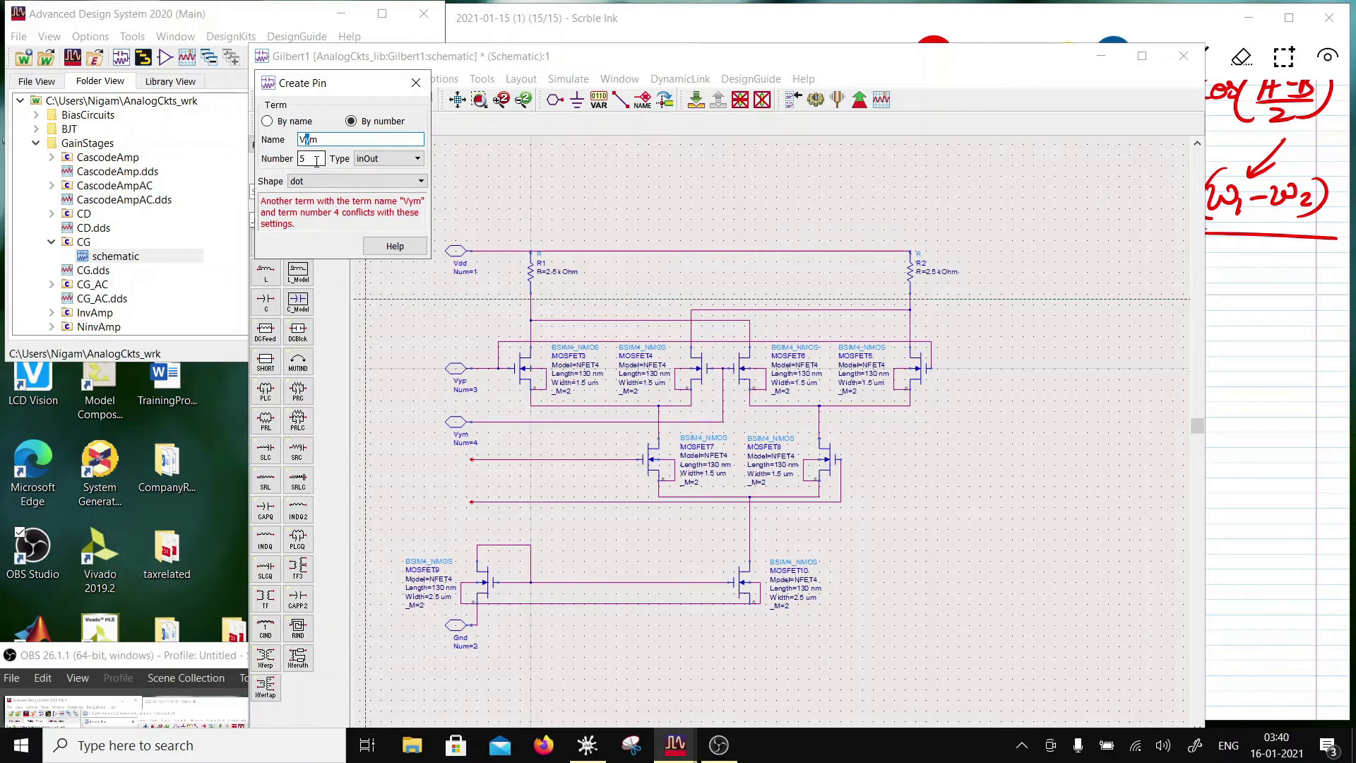
# Place pin Vxm on MOSFET8's gate line and pin Vxp on MOSFET7's gate line
pyautogui.write('x')
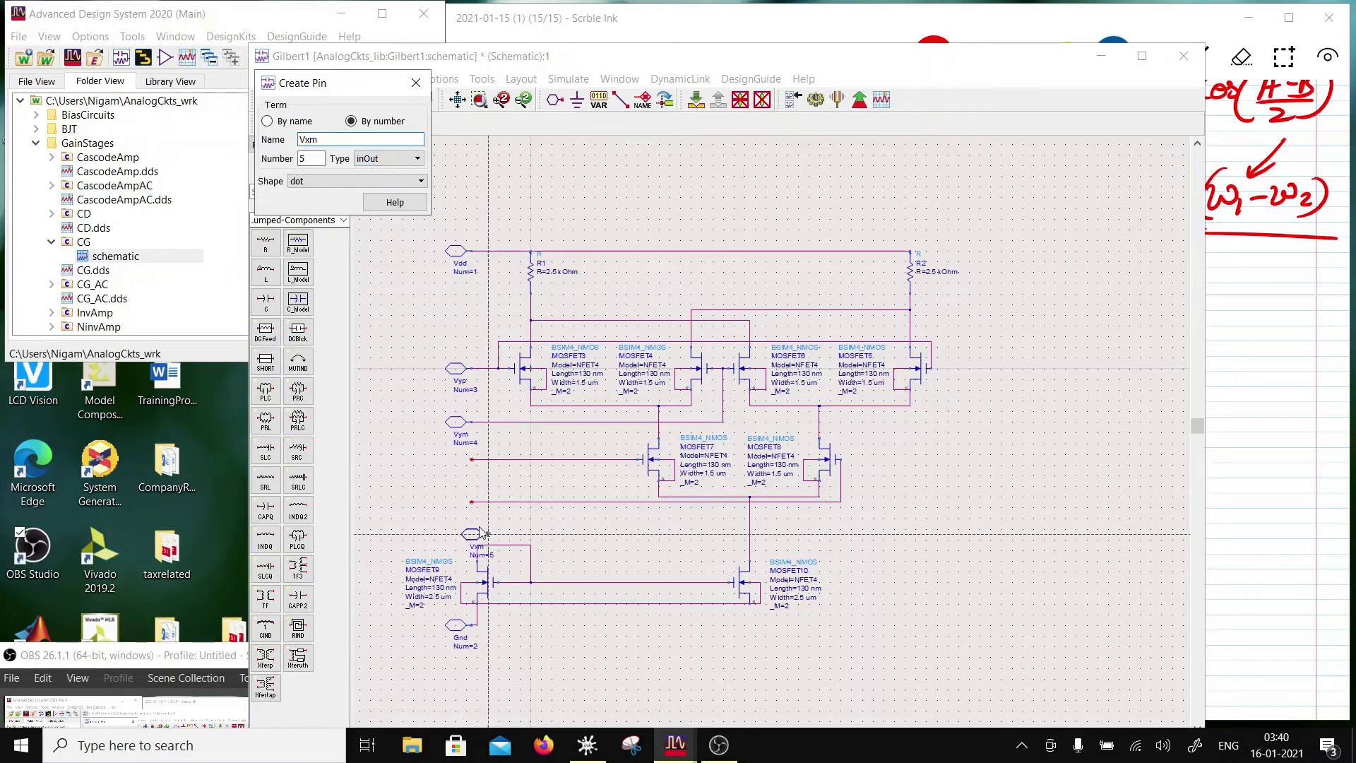
pyautogui.click(472, 502)
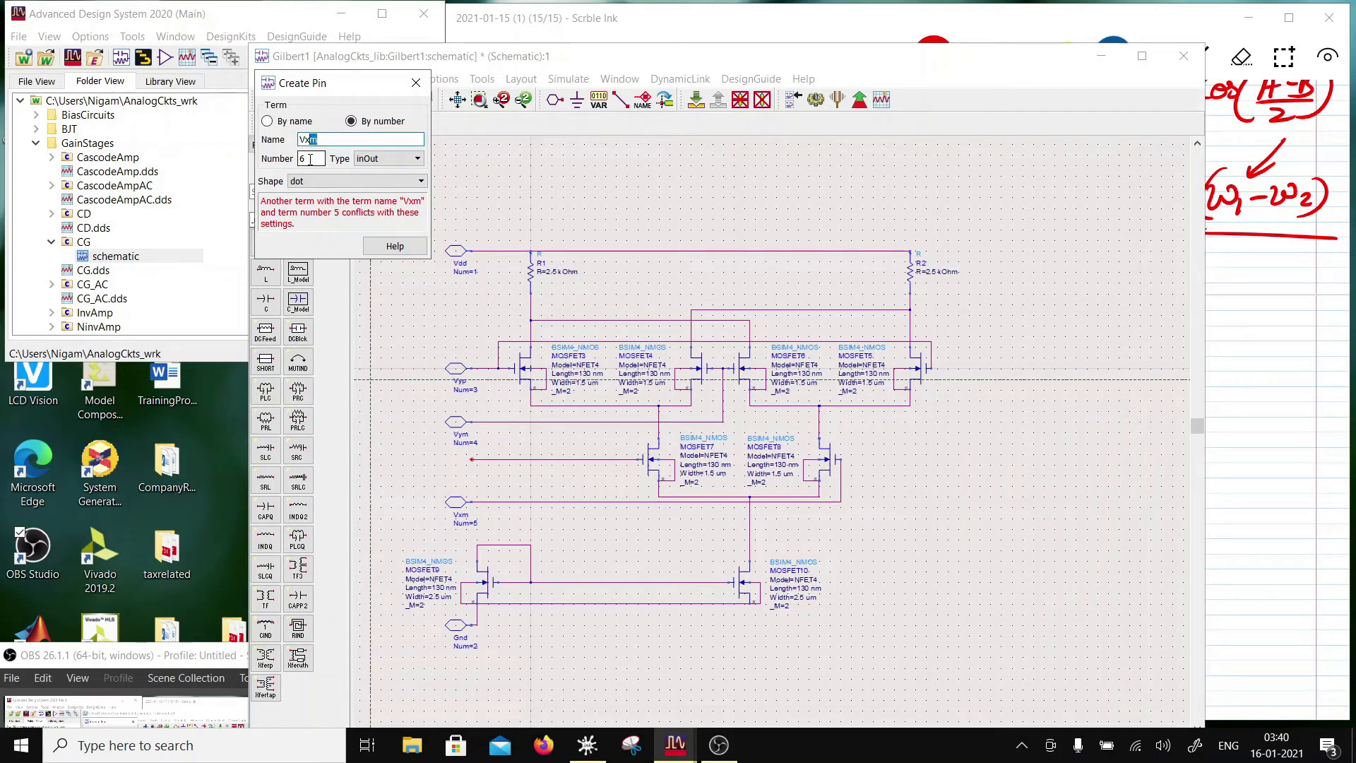
pyautogui.write('p')
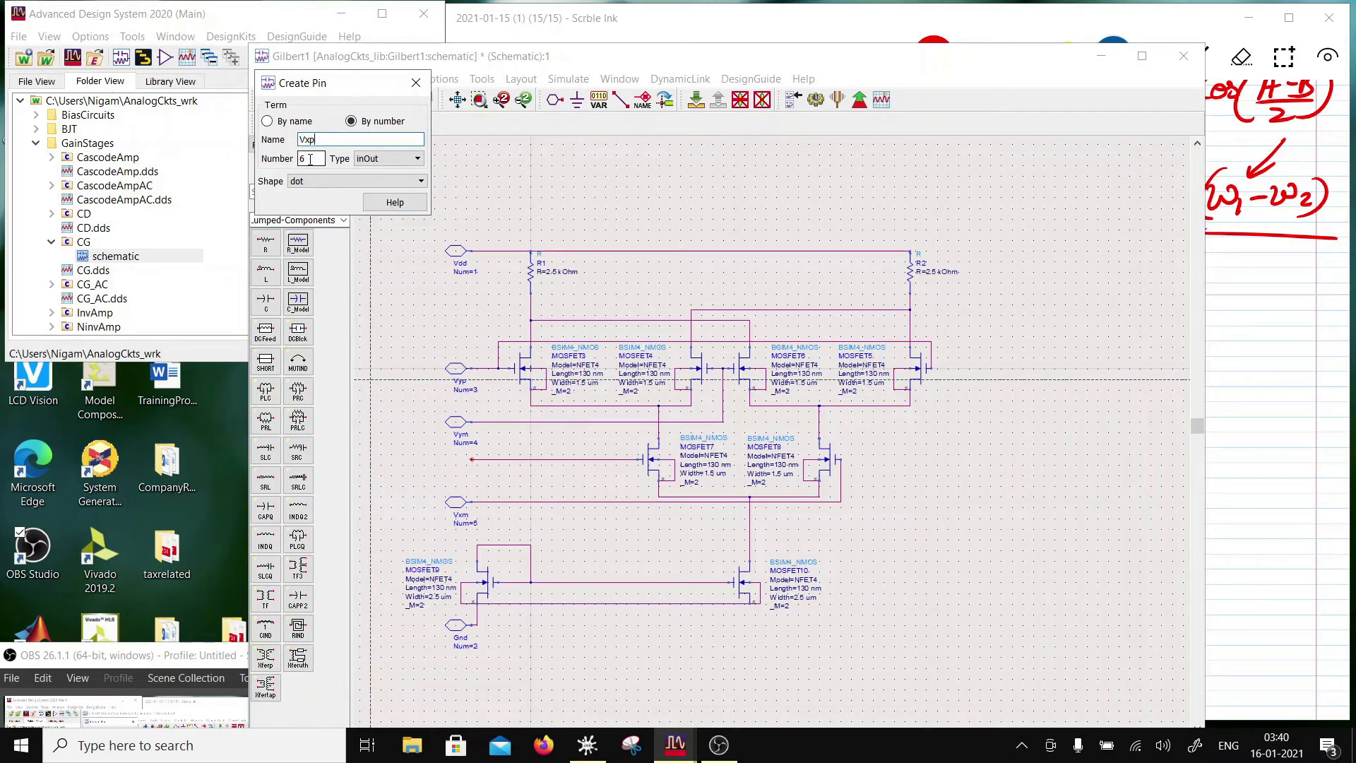
pyautogui.click(471, 460)
# Place output pin Vop on the wire beneath R2 and output pin Vom on the wire beneath R1
pyautogui.doubleClick(323, 139)
pyautogui.write('V')
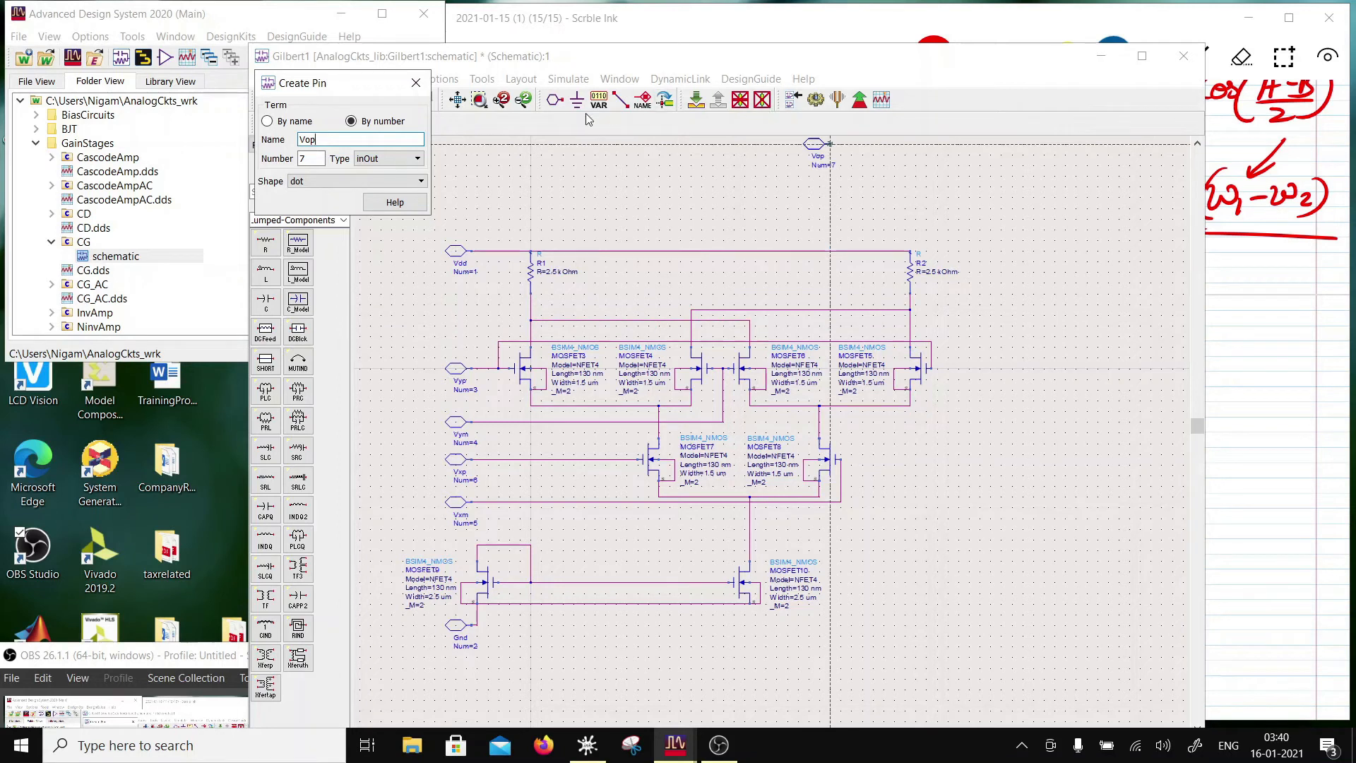
pyautogui.click(917, 320)
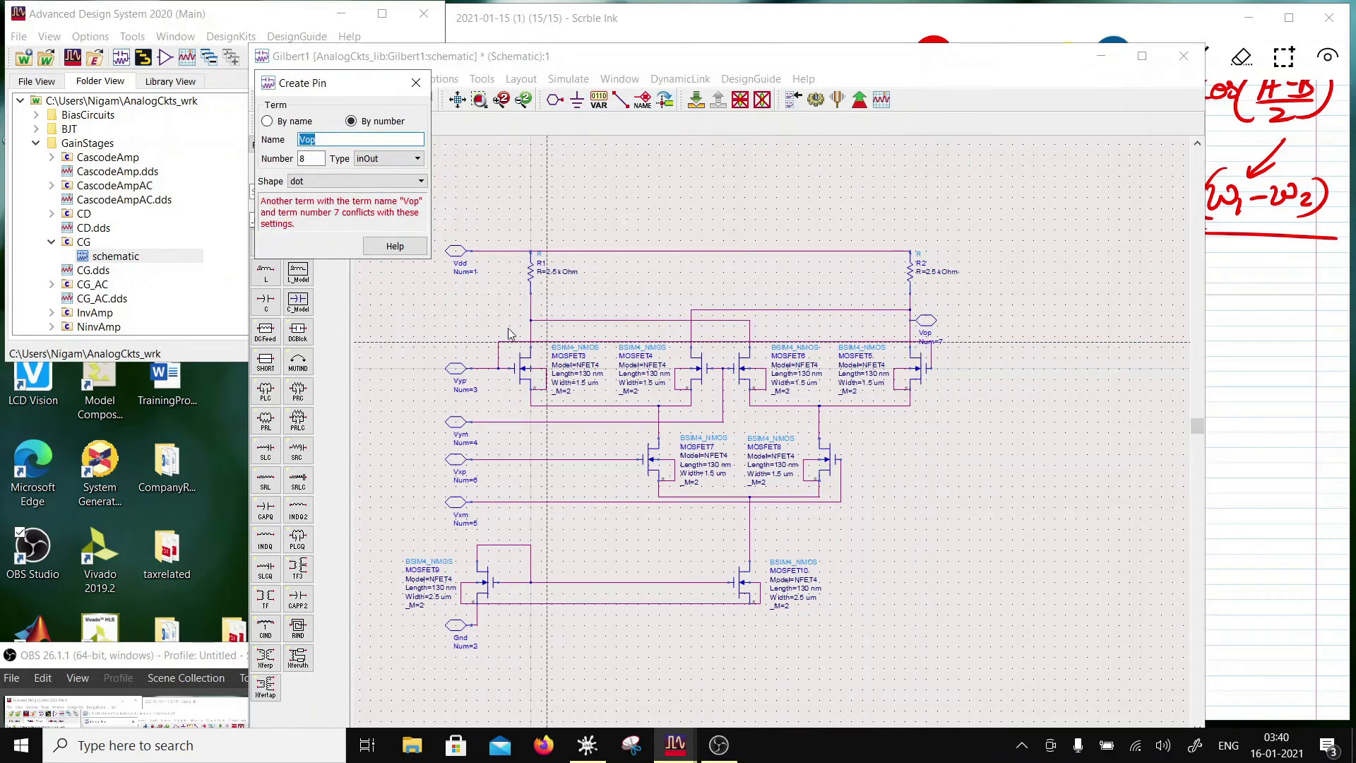
pyautogui.click(311, 139)
pyautogui.write('m')
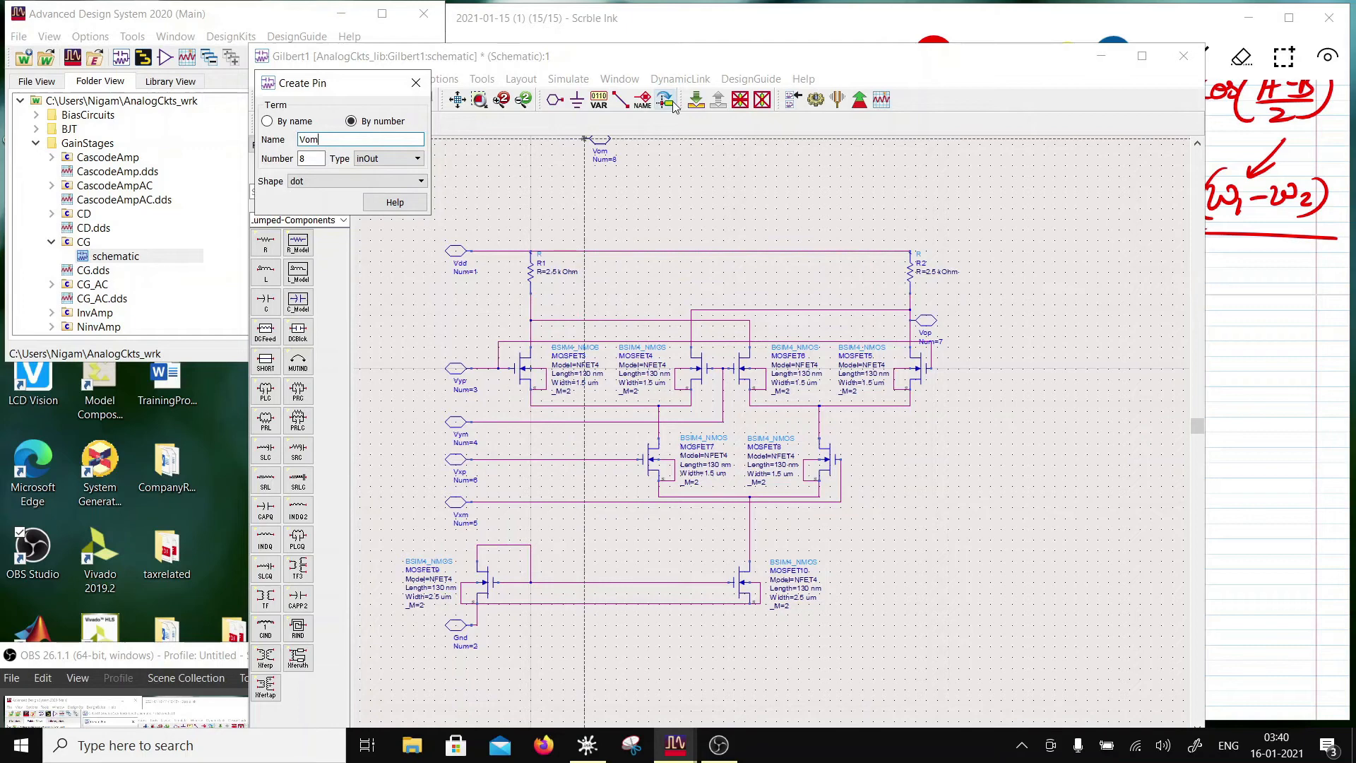
pyautogui.click(528, 326)
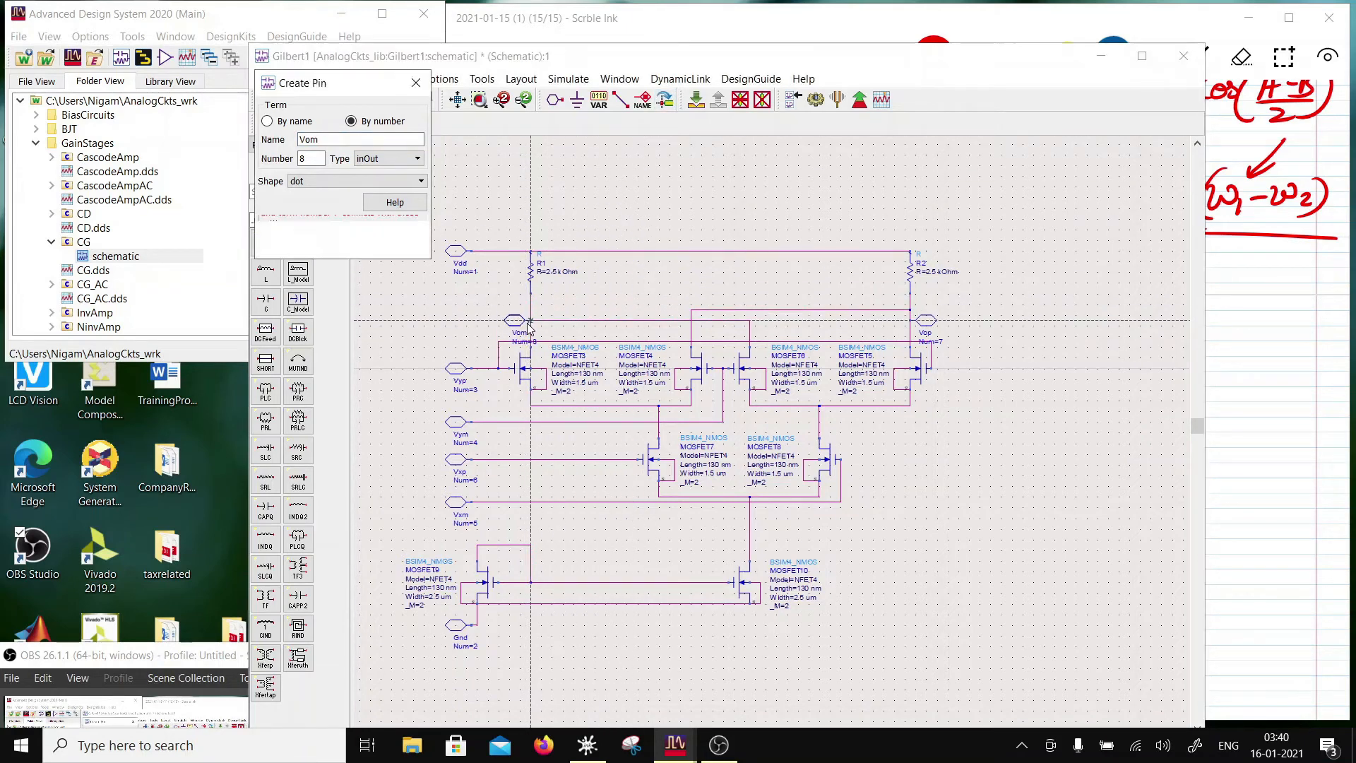
pyautogui.press('Escape')
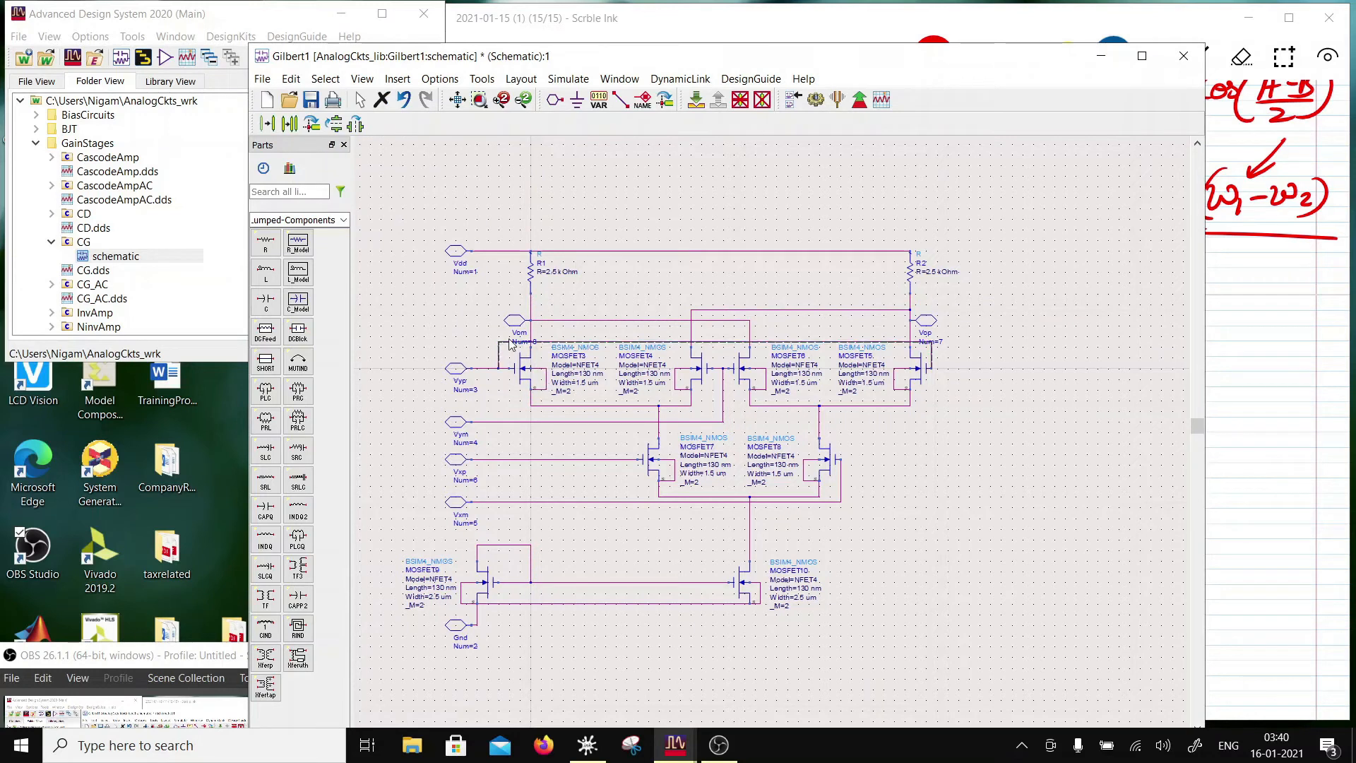
# Move output pin Vom up along the wire beneath R1 and shift the displaced horizontal drain wire back down below it
pyautogui.moveTo(518, 327); pyautogui.dragTo(516, 305)
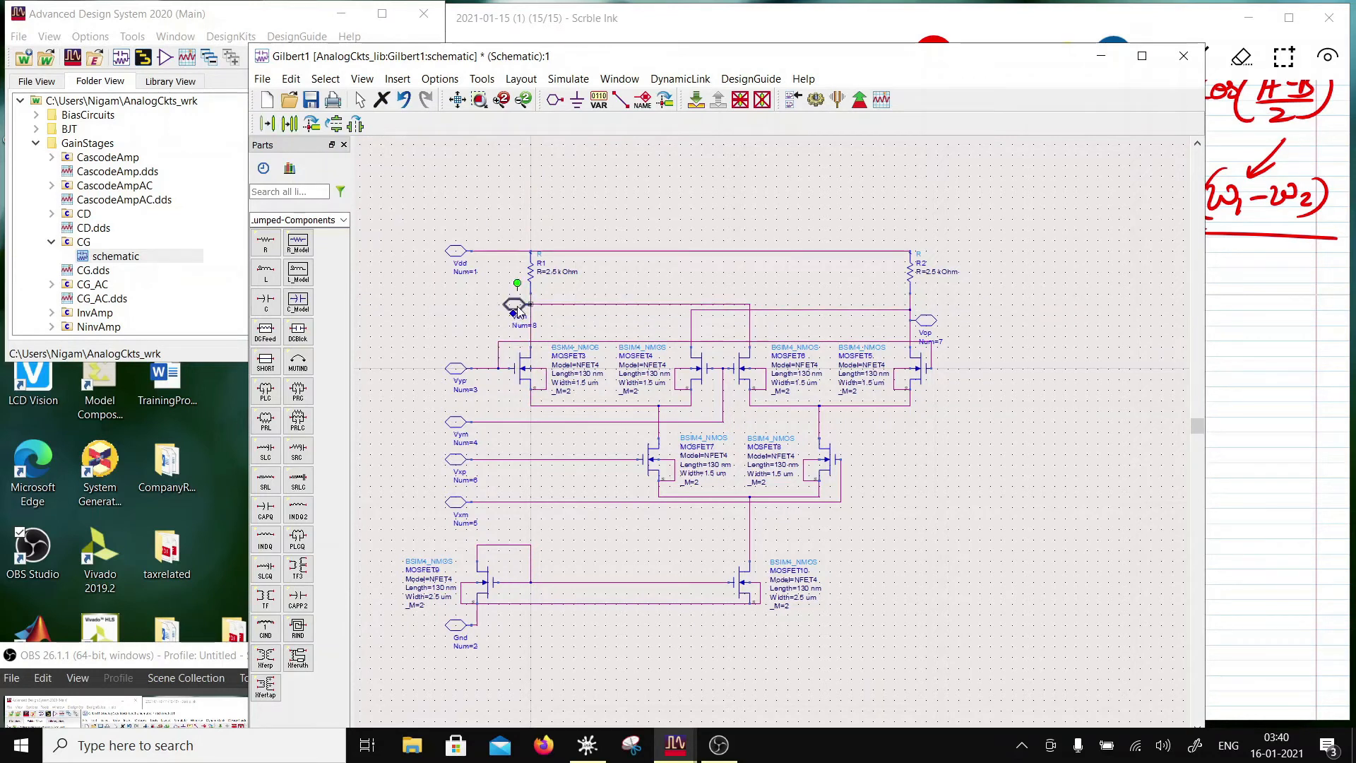
pyautogui.moveTo(625, 304); pyautogui.dragTo(639, 329)
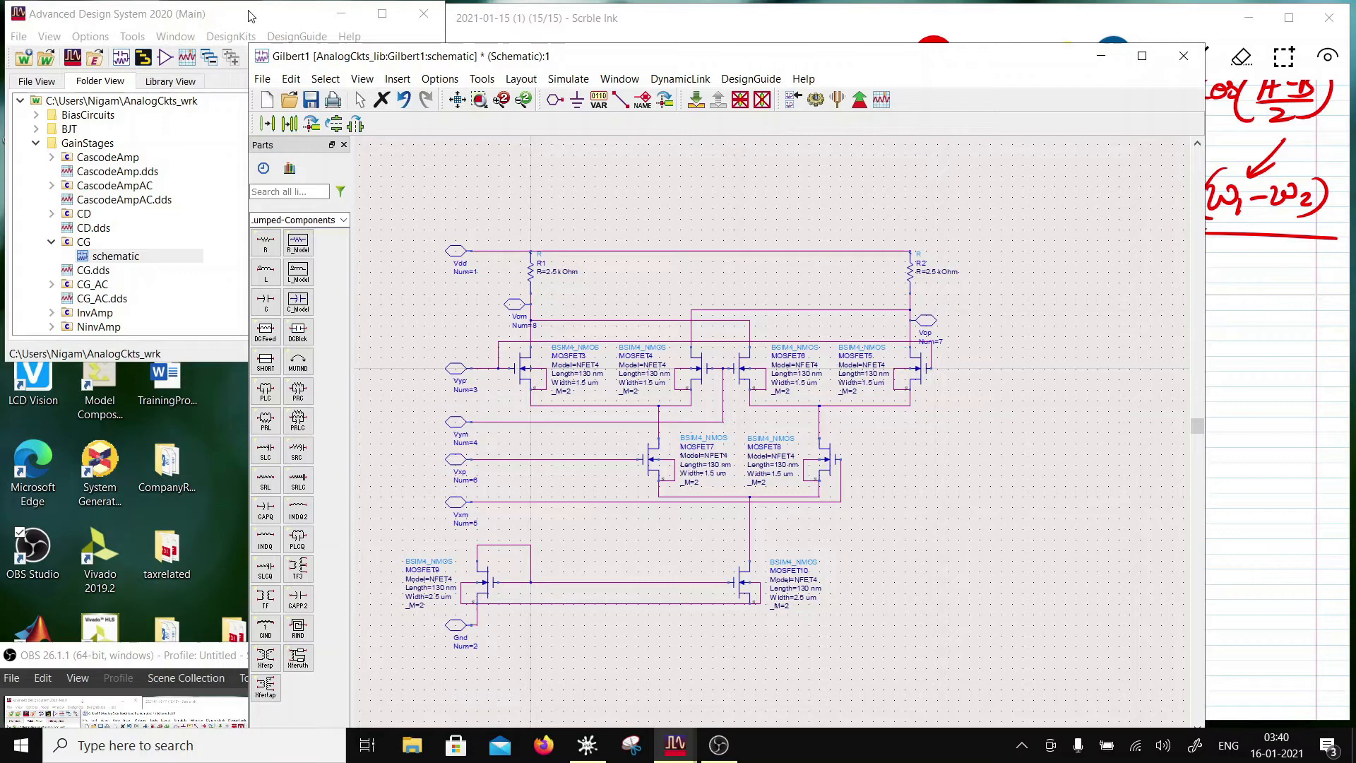
# Place a pin named Iref above and beside MOSFET9
pyautogui.click(555, 99)
pyautogui.press('BackSpace')
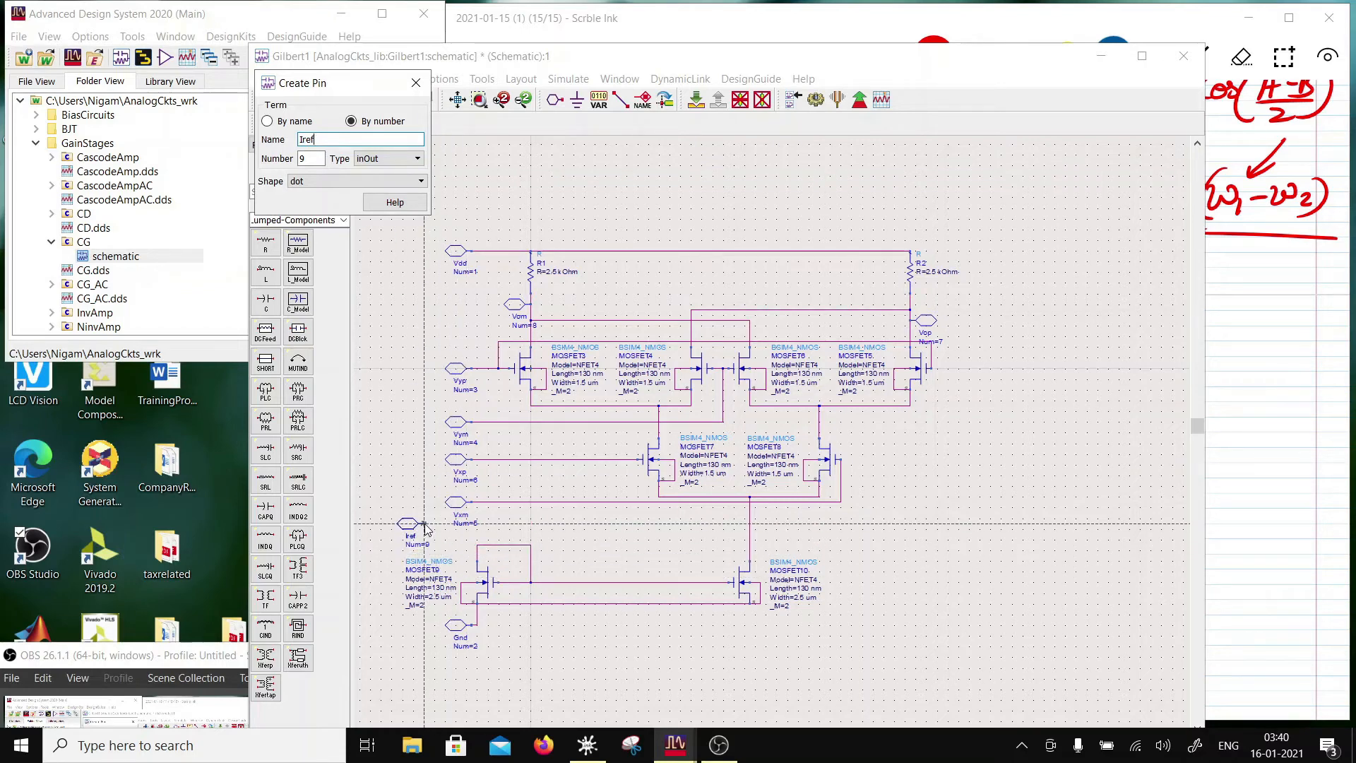
pyautogui.click(423, 535)
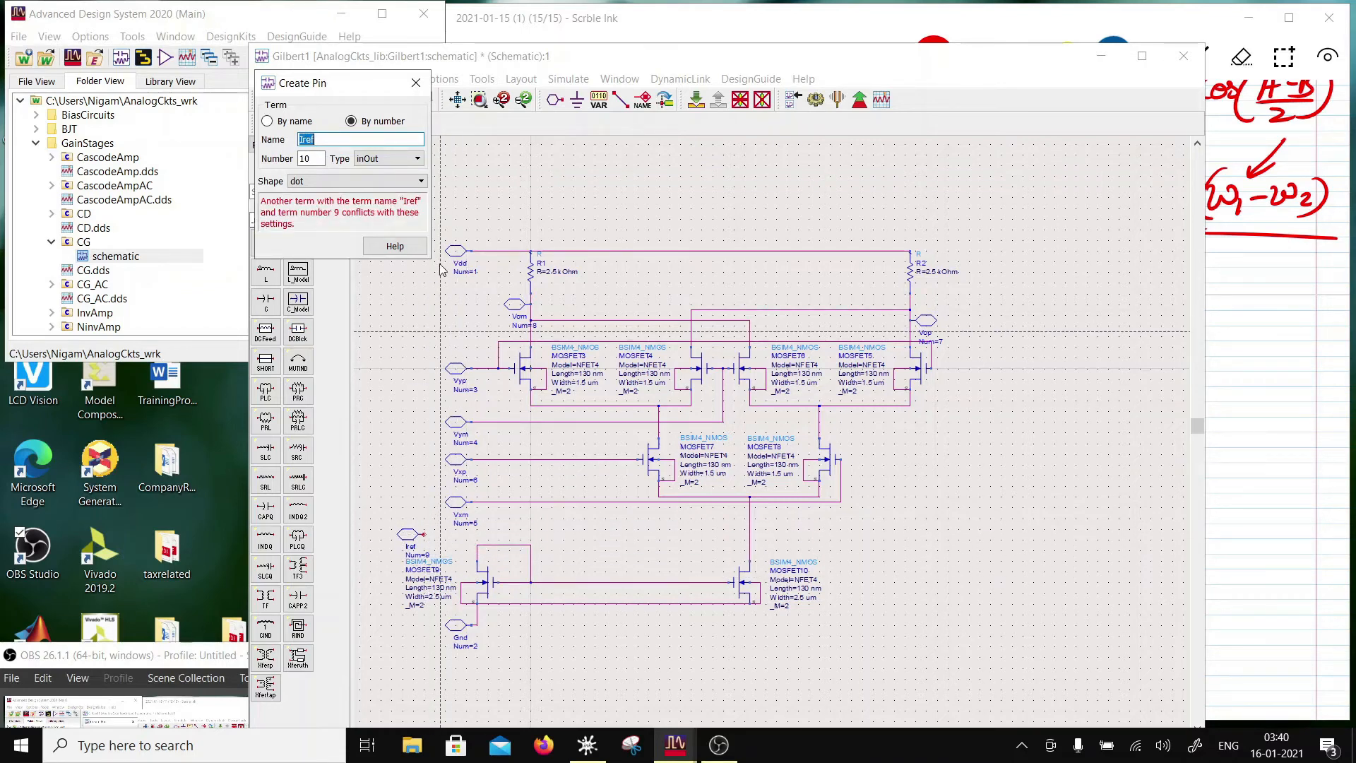
pyautogui.click(416, 85)
# Wire pin Iref to the corner of MOSFET9's drain-gate connection and save the schematic
pyautogui.click(620, 103)
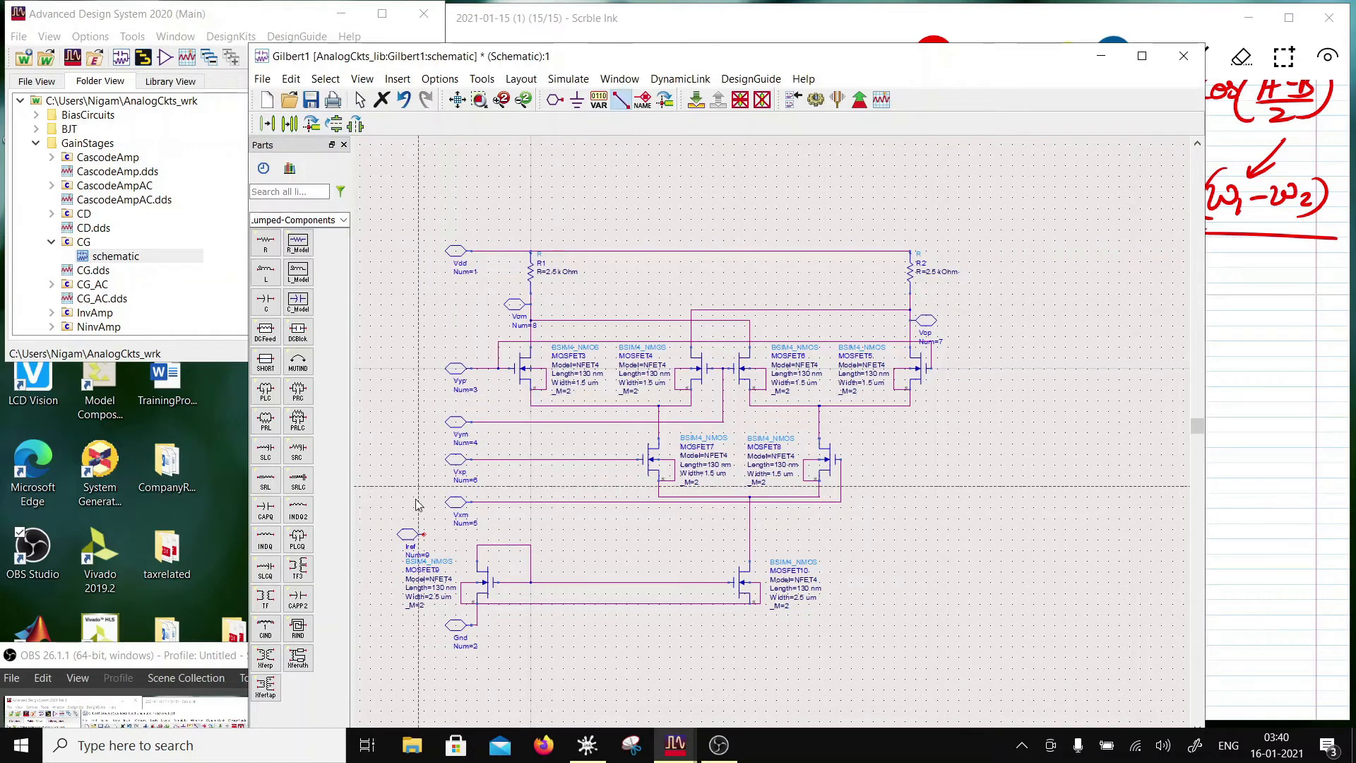
pyautogui.click(423, 535)
pyautogui.click(477, 545)
pyautogui.click(311, 100)
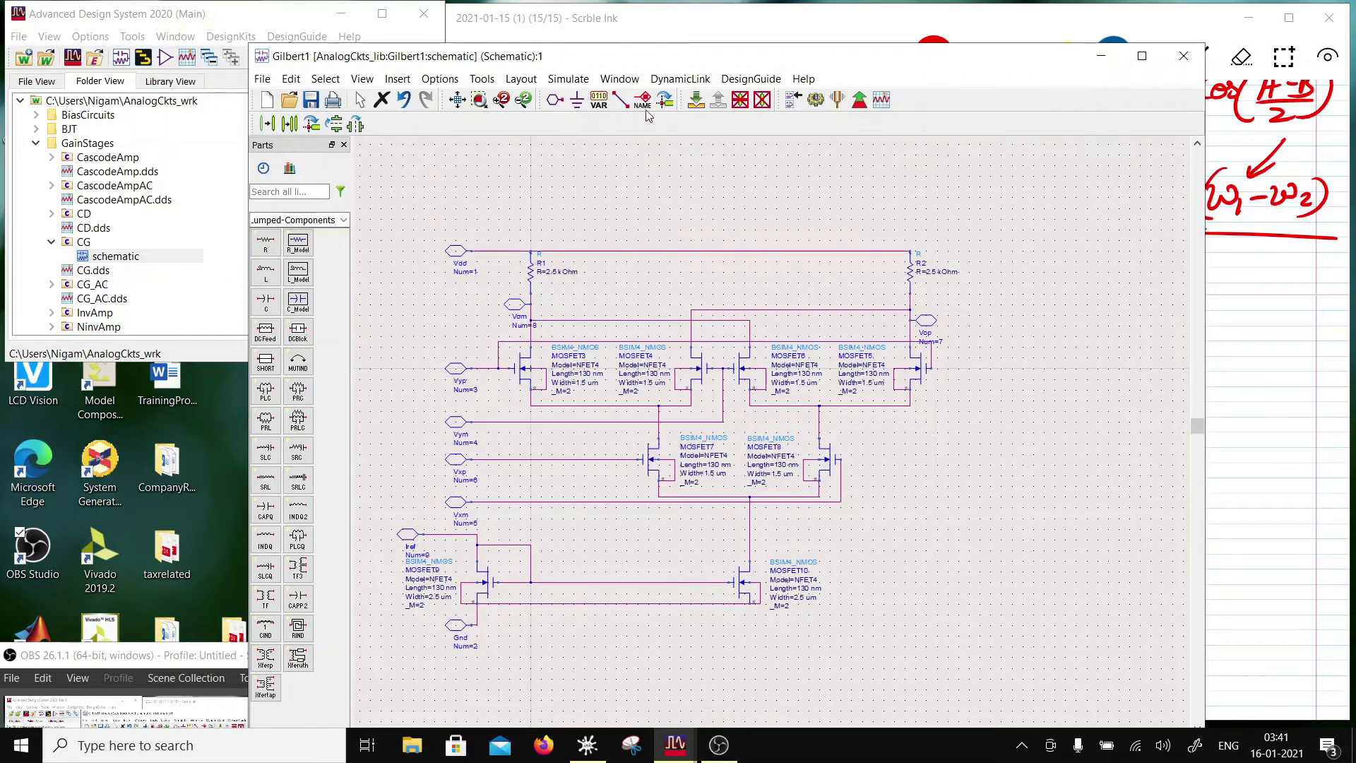
pyautogui.moveTo(662, 64)
pyautogui.mouseDown()
pyautogui.moveTo(755, 83)
pyautogui.moveTo(214, 170)
pyautogui.moveTo(404, 451)
pyautogui.moveTo(565, 426)
pyautogui.moveTo(566, 445)
pyautogui.mouseUp()
pyautogui.moveTo(692, 443); pyautogui.dragTo(746, 25)
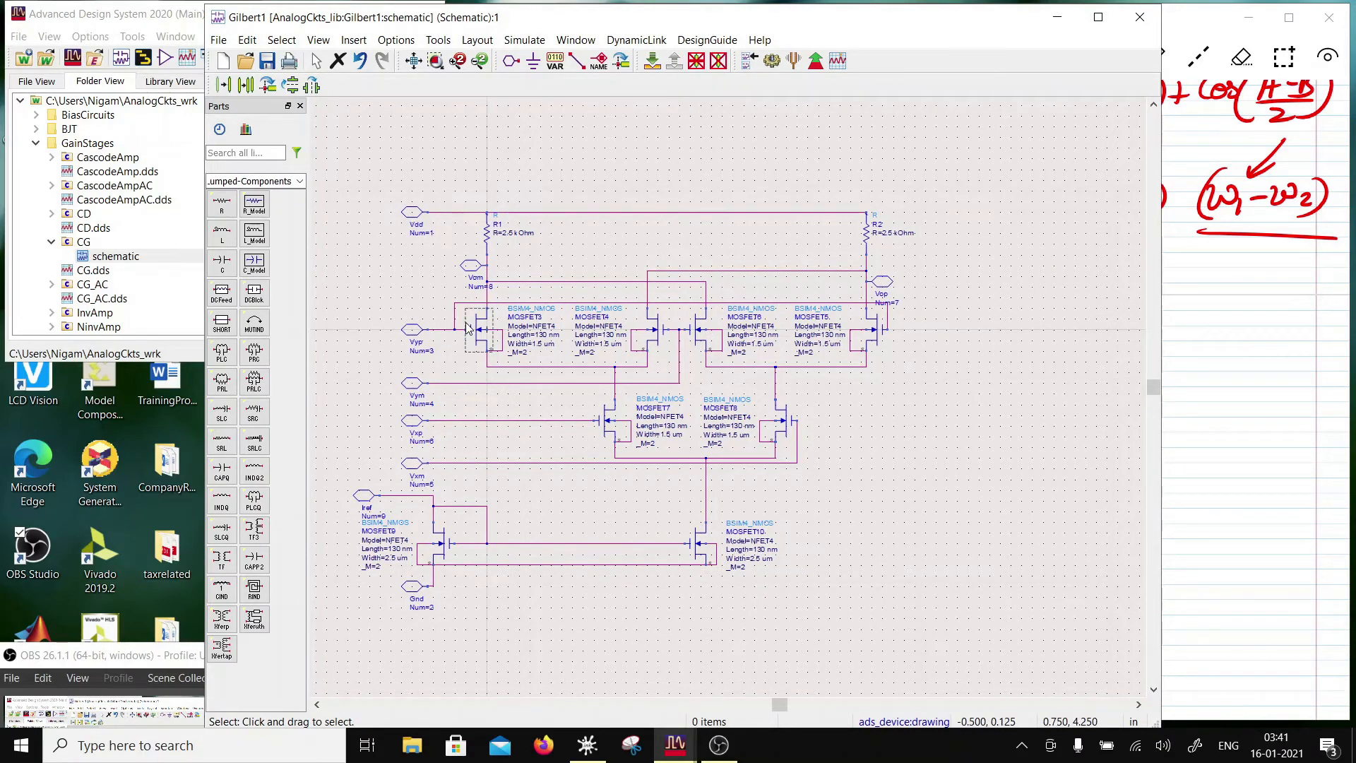
# Switch to the Scrble Ink notes and handwrite an underlined 2√2 Vov in red on page 15
pyautogui.hotkey('alt', 'Tab')
pyautogui.moveTo(903, 361); pyautogui.dragTo(929, 384)
pyautogui.moveTo(952, 346); pyautogui.dragTo(948, 355)
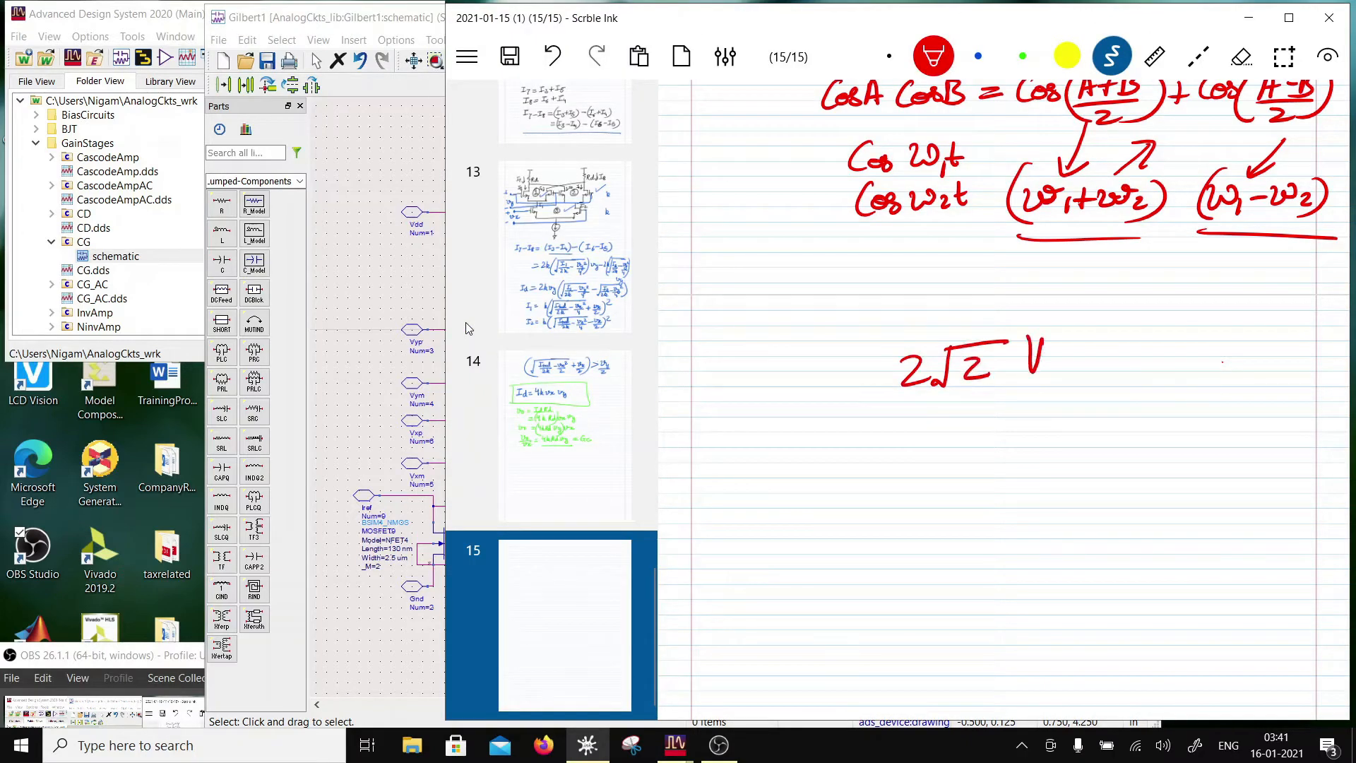
pyautogui.moveTo(893, 410); pyautogui.dragTo(1156, 385)
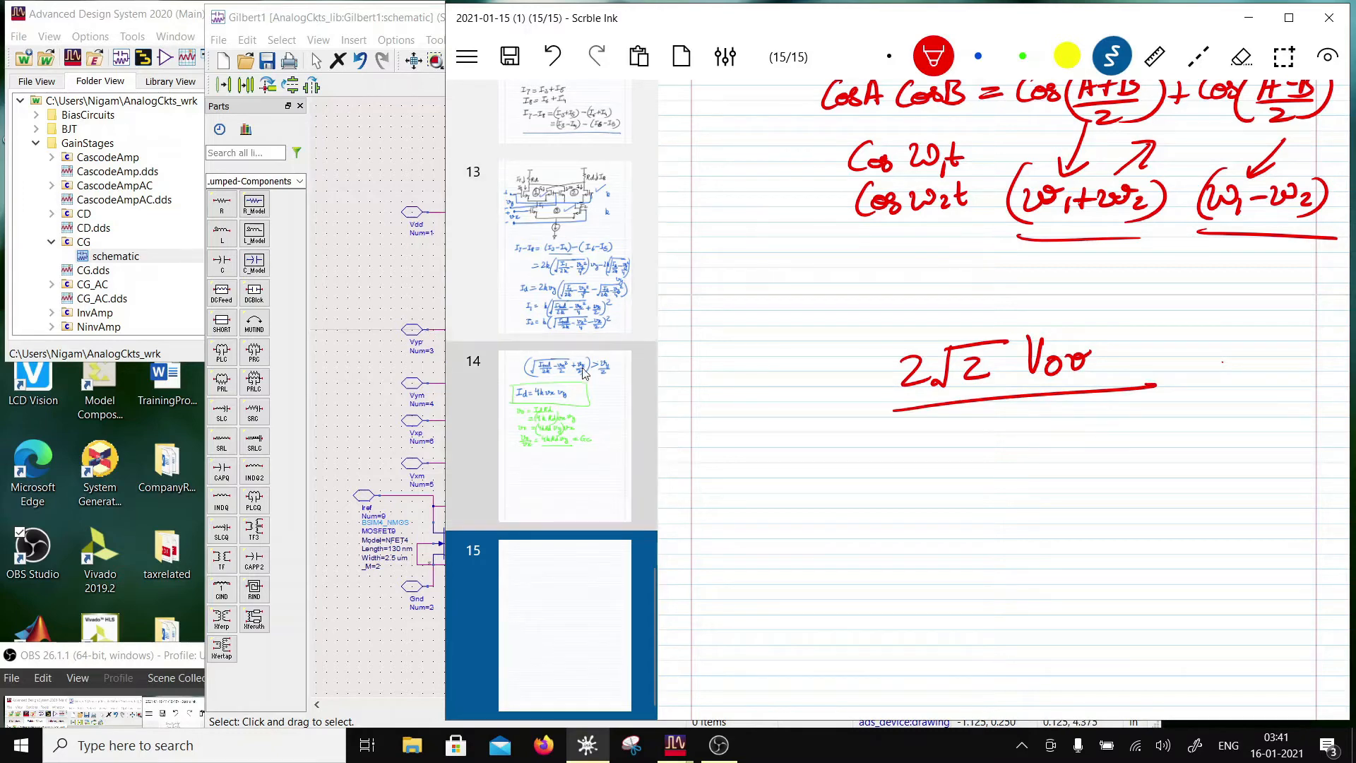
# Check the Gilbert1 schematic, return to Scrble Ink, and review the differential-pair current curves and cross-coupled pair derivation on pages 11 and 12
pyautogui.click(381, 20)
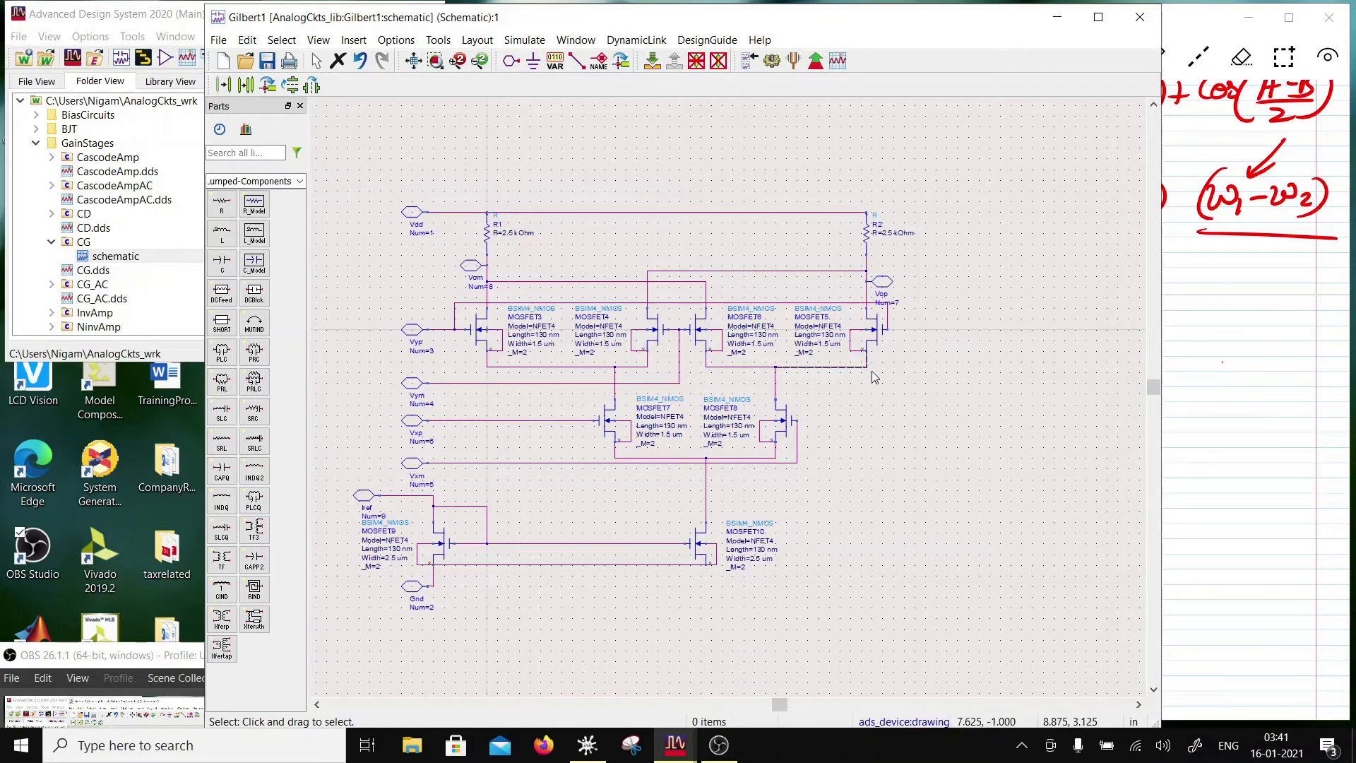
pyautogui.click(1241, 305)
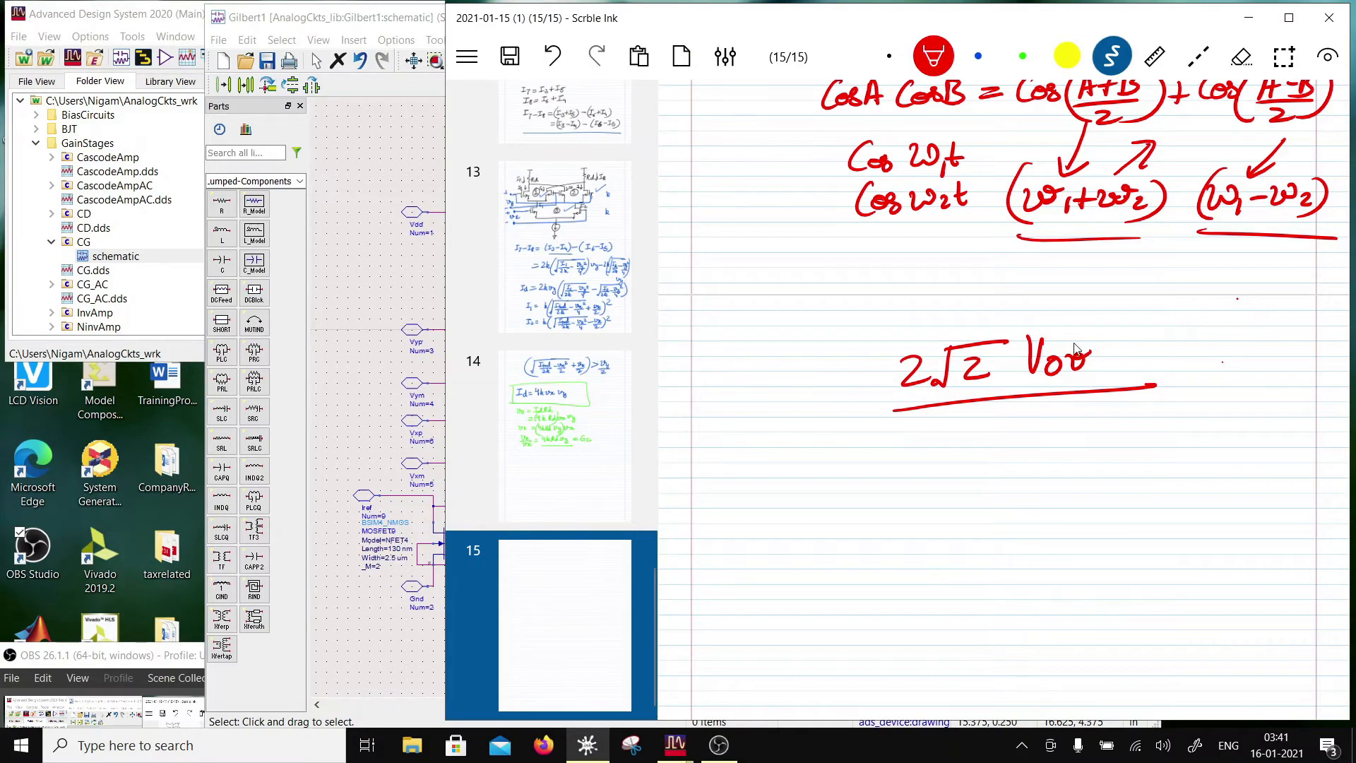
pyautogui.scroll(15, 916, 243)
pyautogui.scroll(10, 1021, 222)
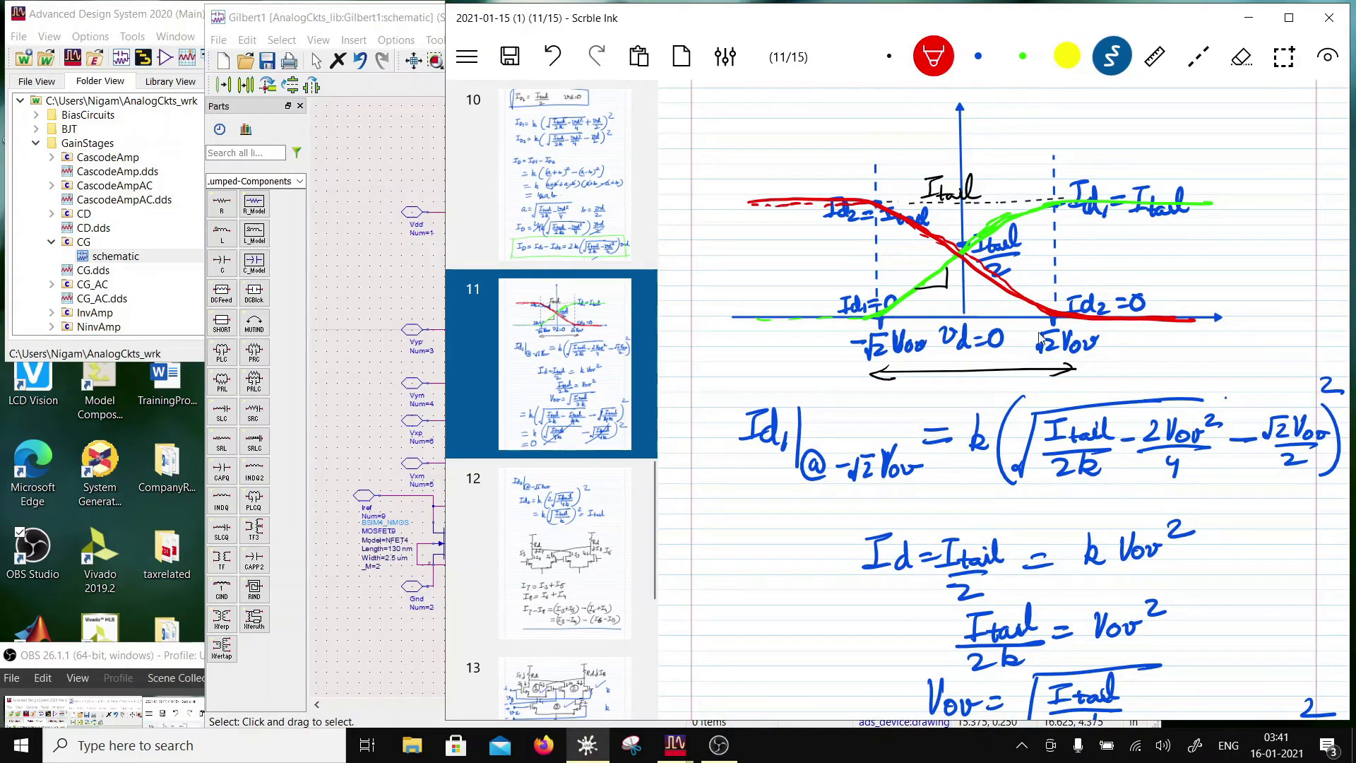
pyautogui.scroll(-12, 986, 373)
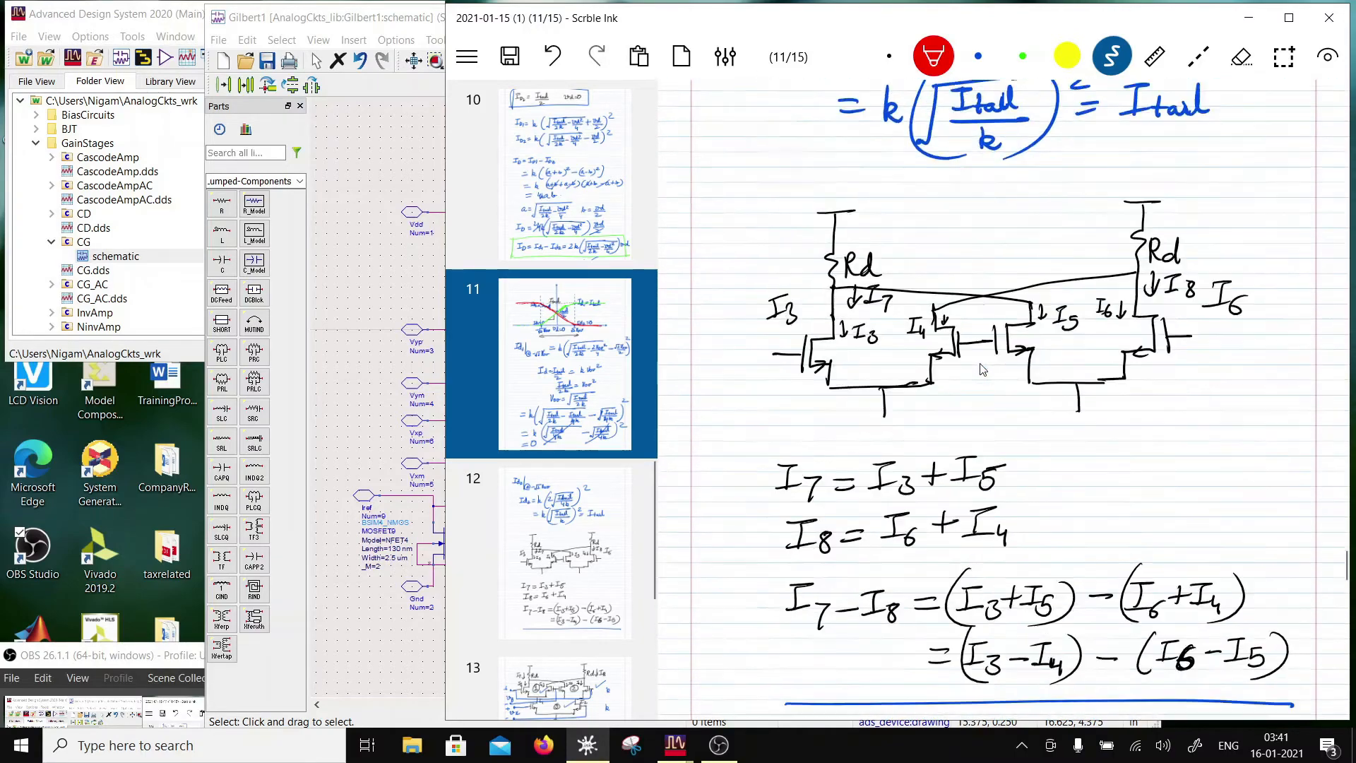
pyautogui.scroll(15, 981, 369)
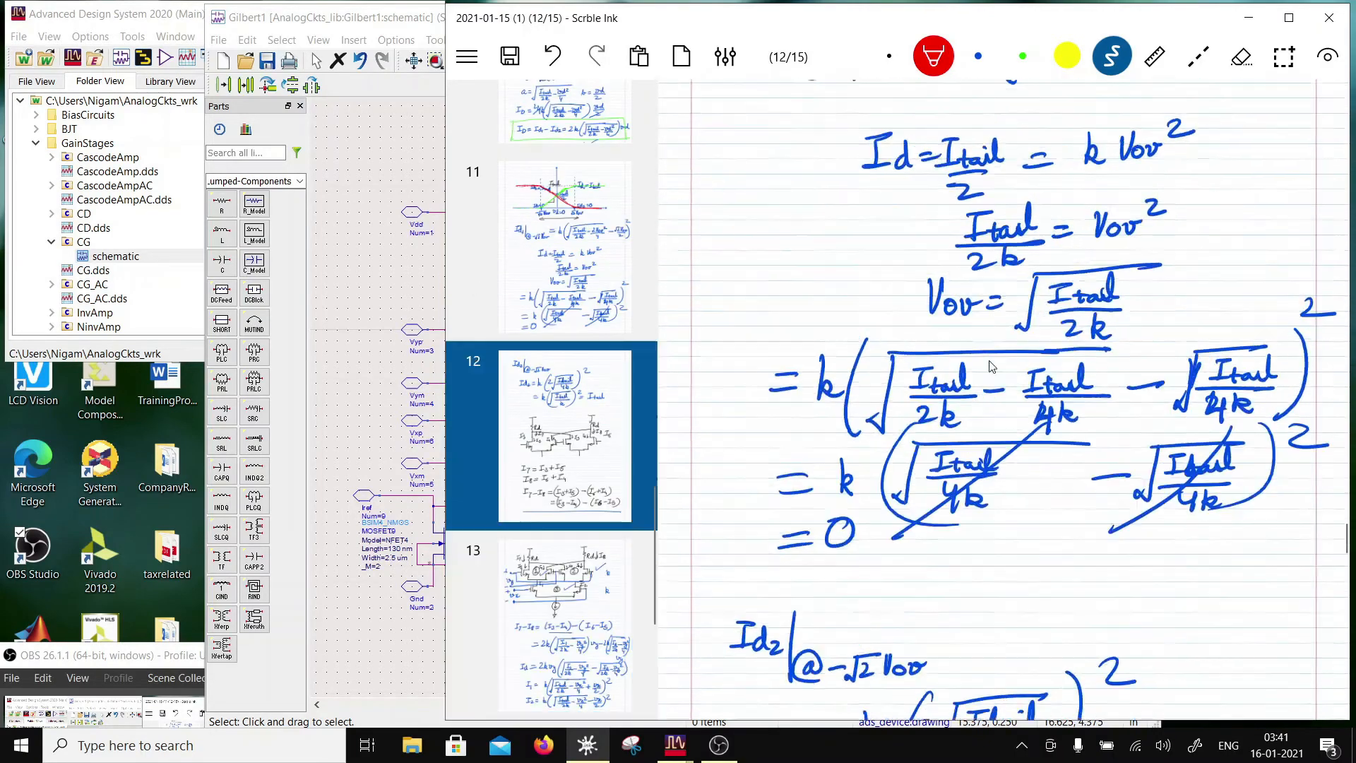
# Review the handwritten notes from the differential-pair current curves through the Id = 4k·vx·vy result to the last page
pyautogui.scroll(-4, 991, 366)
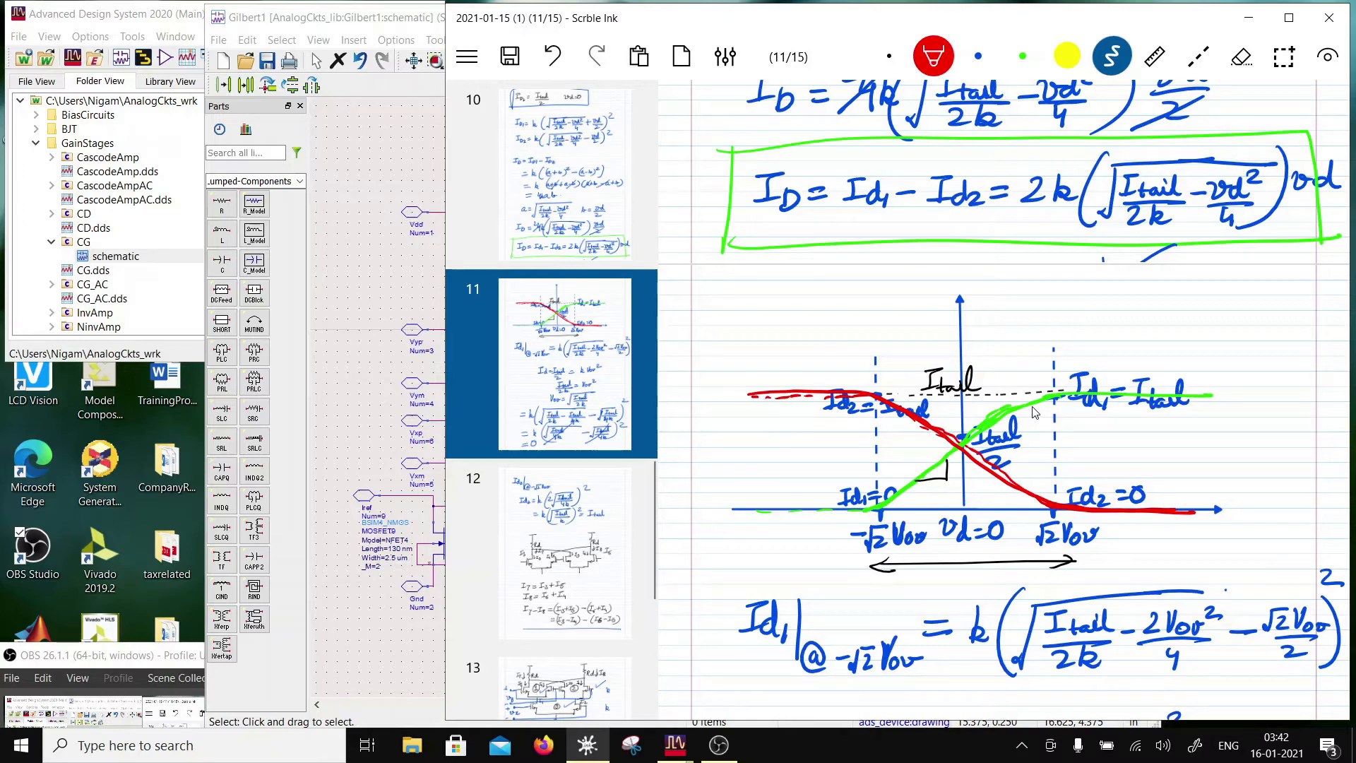
pyautogui.scroll(-5, 1035, 413)
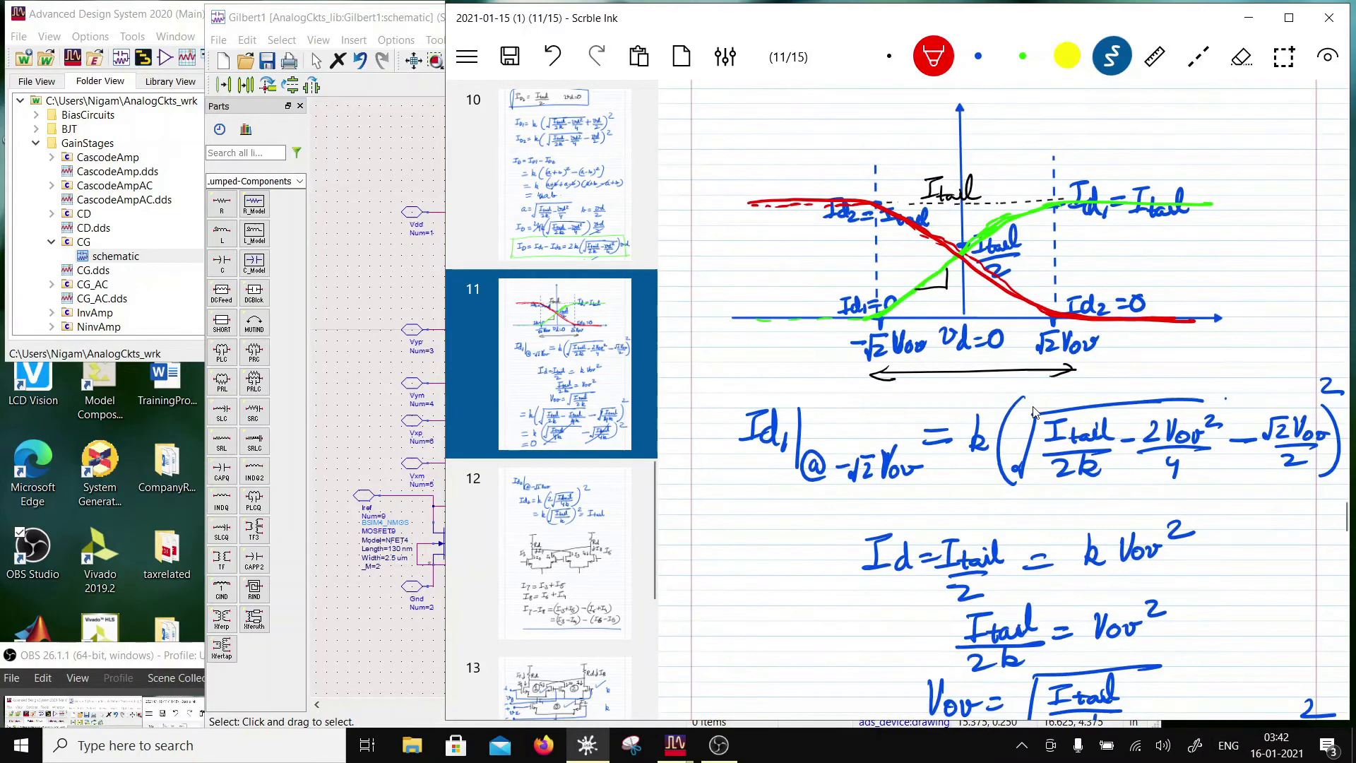
pyautogui.scroll(-15, 1027, 442)
pyautogui.scroll(-20, 1028, 441)
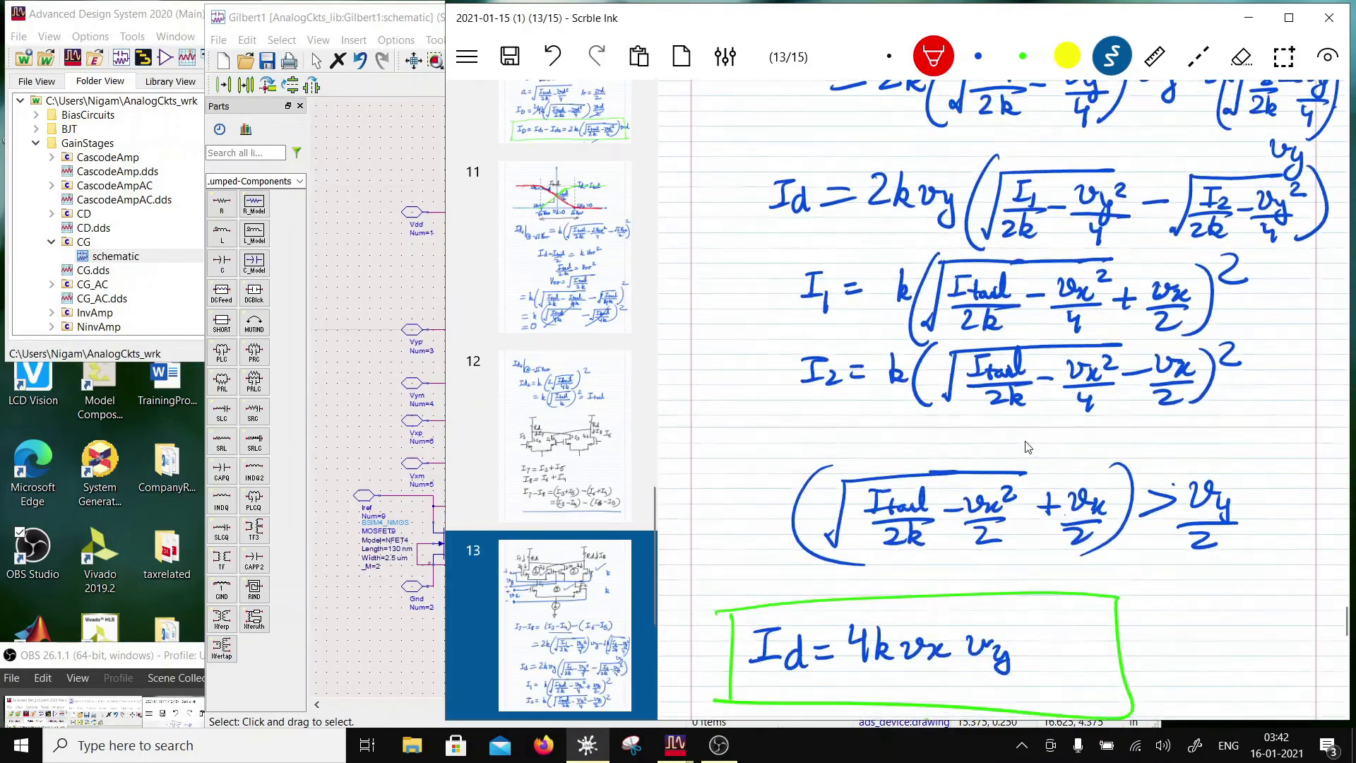
pyautogui.scroll(-12, 1009, 534)
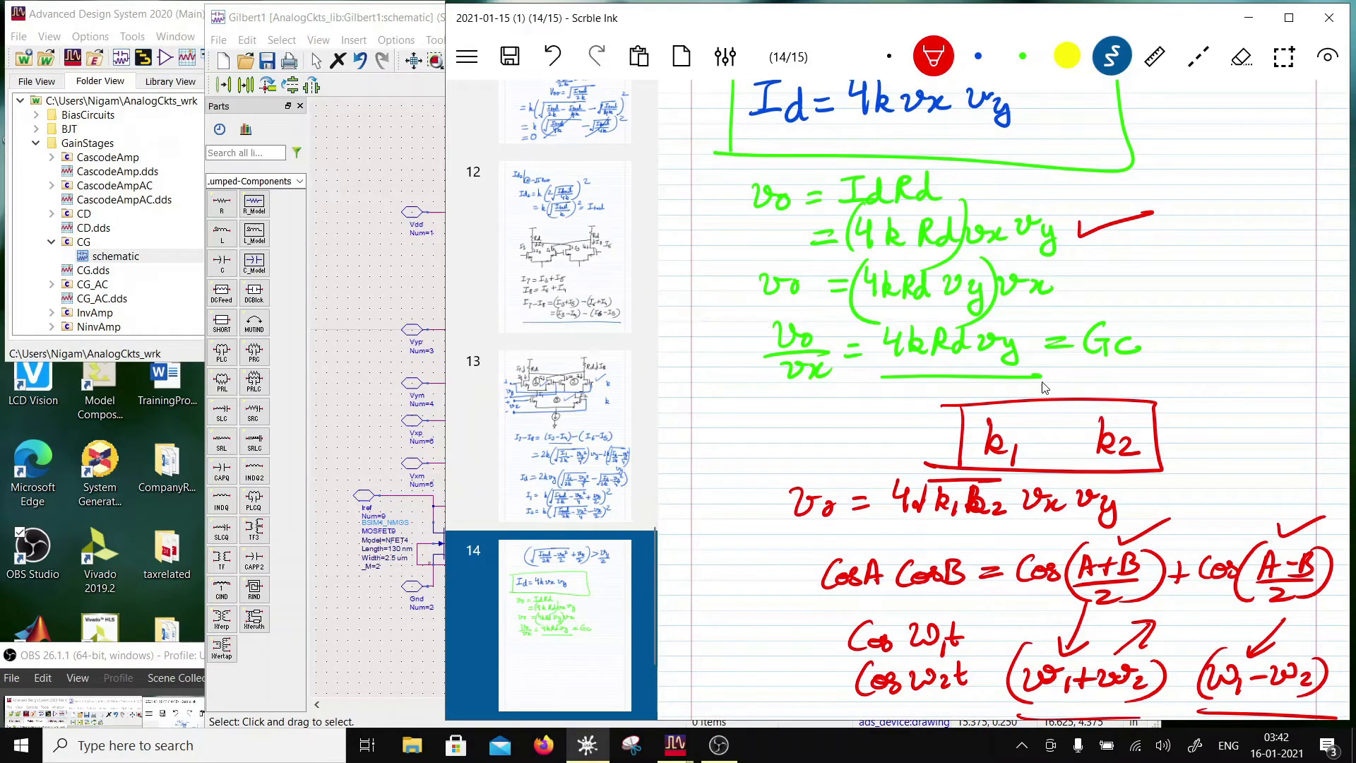
pyautogui.scroll(-7, 1003, 422)
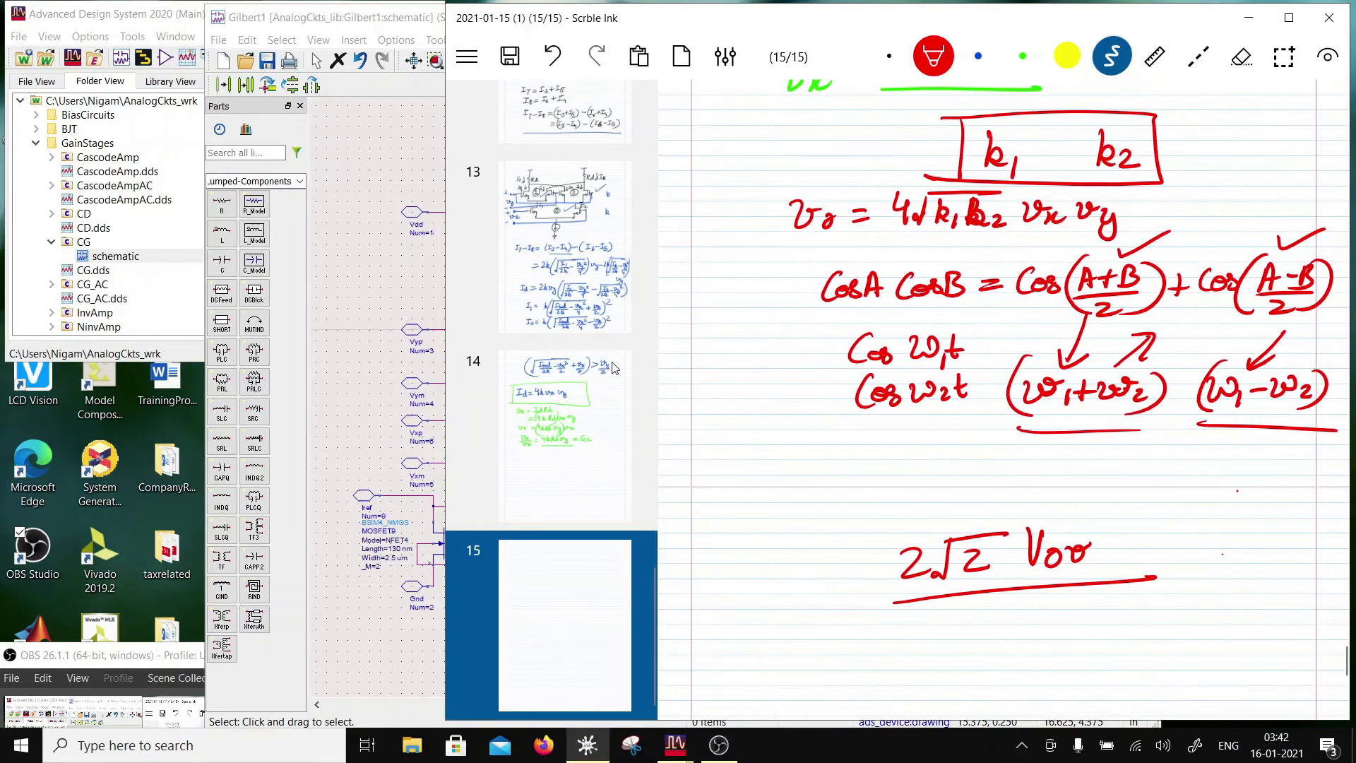
# Switch to Advanced Design System and auto-generate a dual symbol view for the Gilbert1 cell from its schematic
pyautogui.click(366, 26)
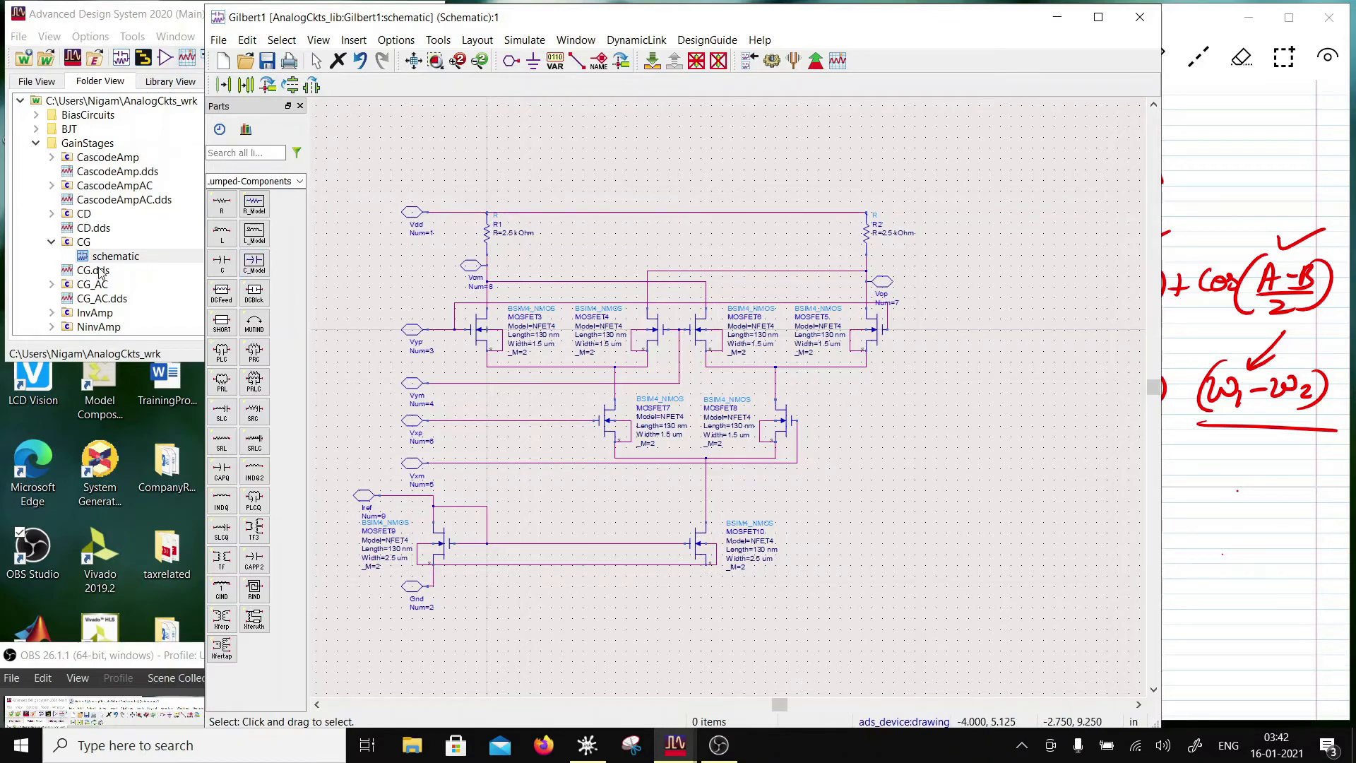
pyautogui.click(36, 143)
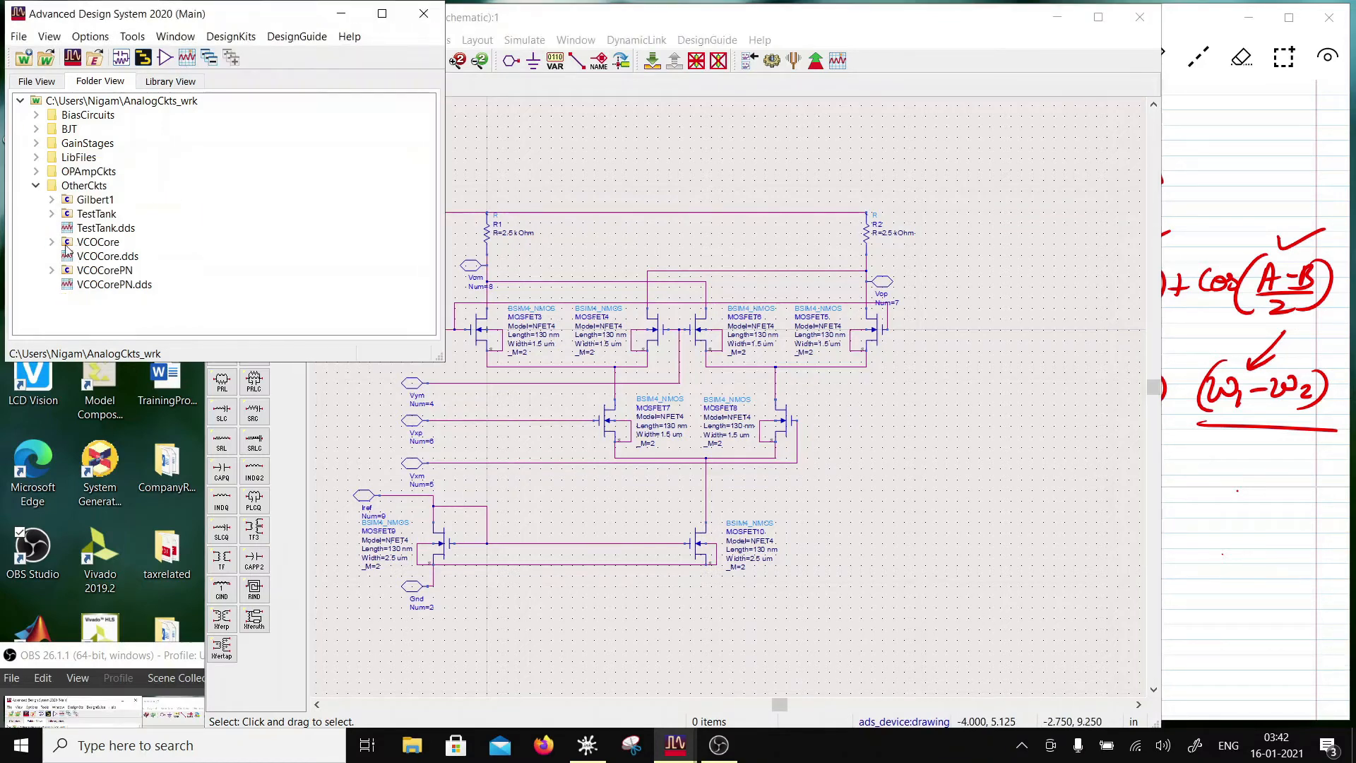
pyautogui.rightClick(80, 200)
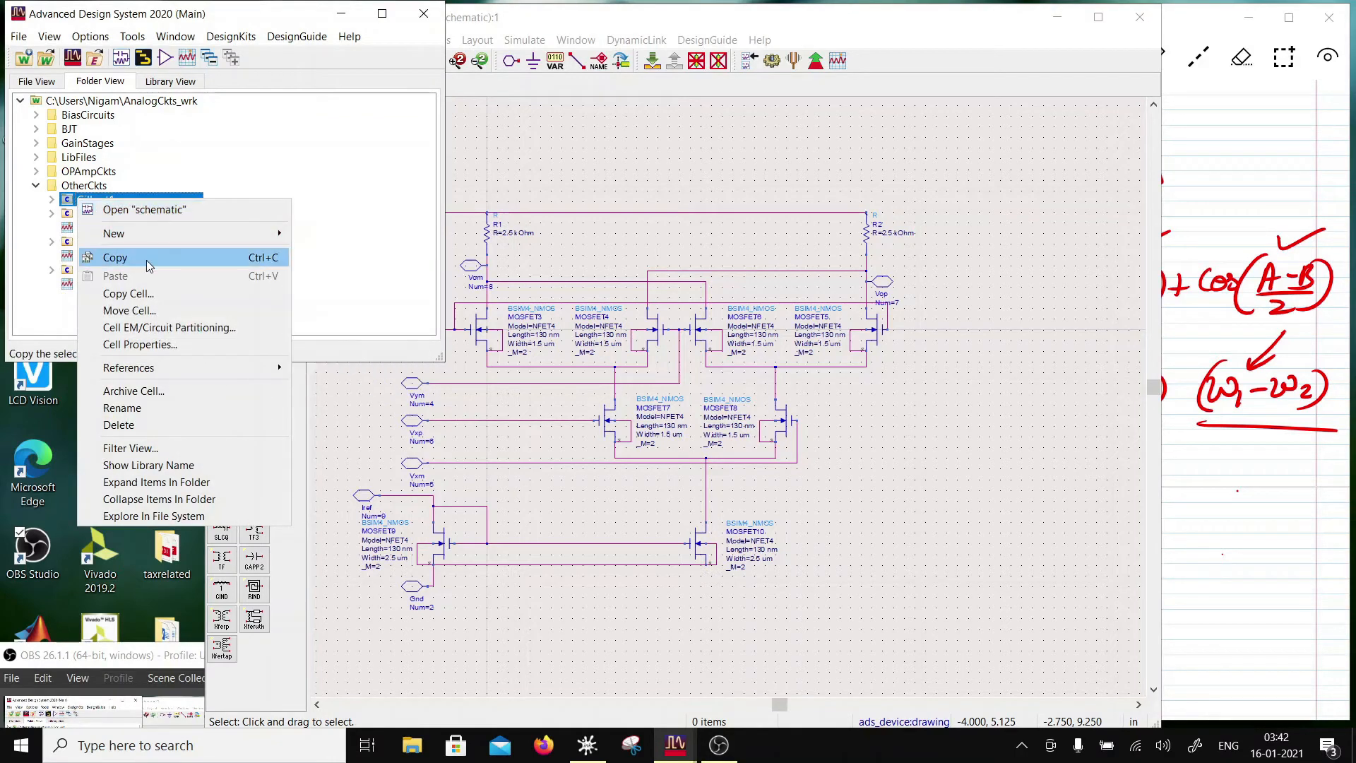
pyautogui.moveTo(157, 236)
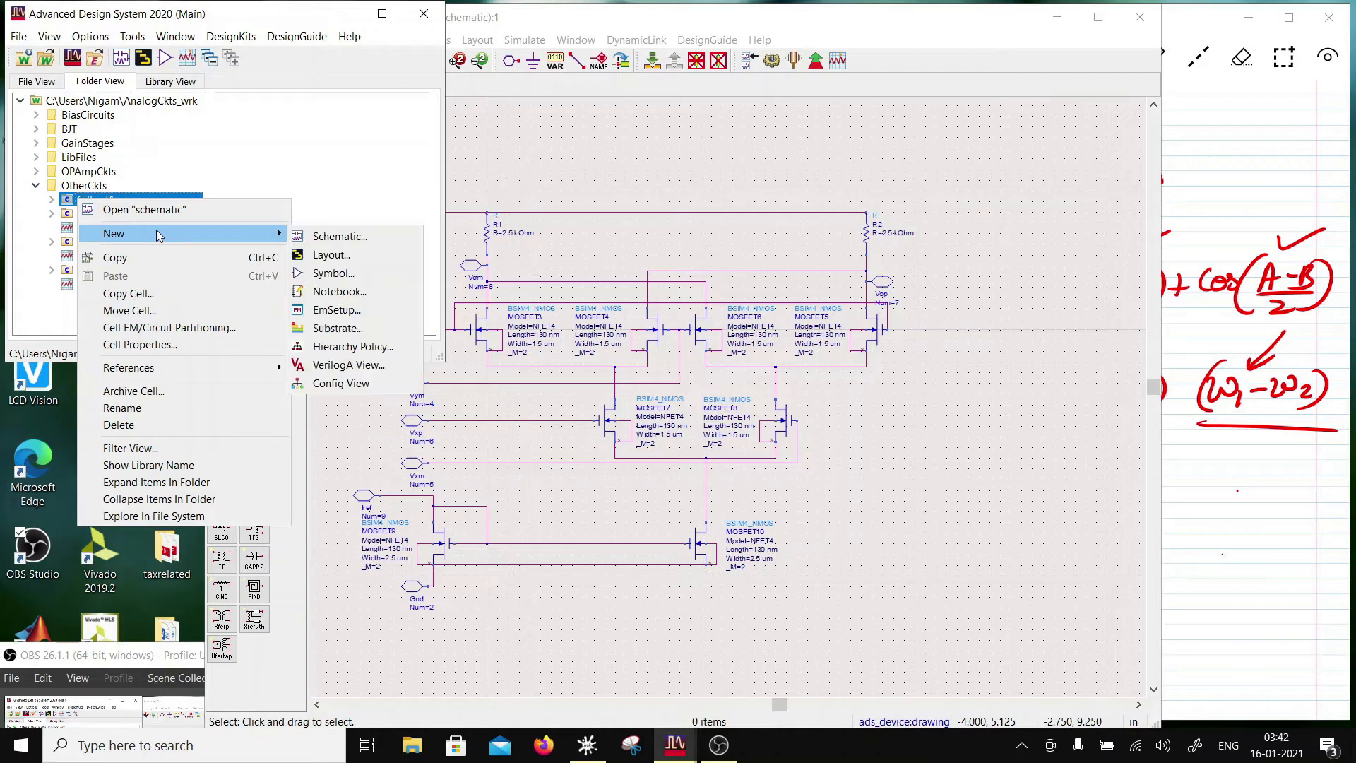
pyautogui.click(316, 274)
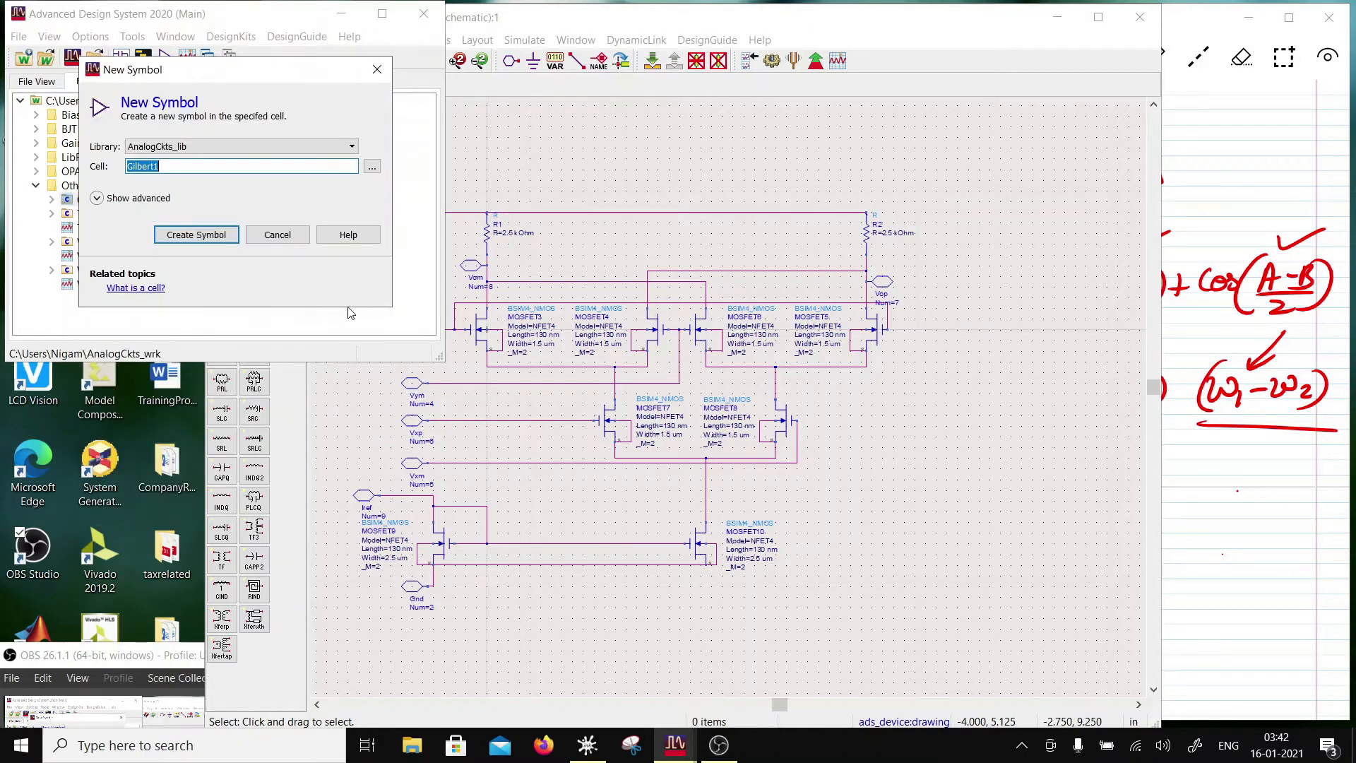
pyautogui.click(197, 235)
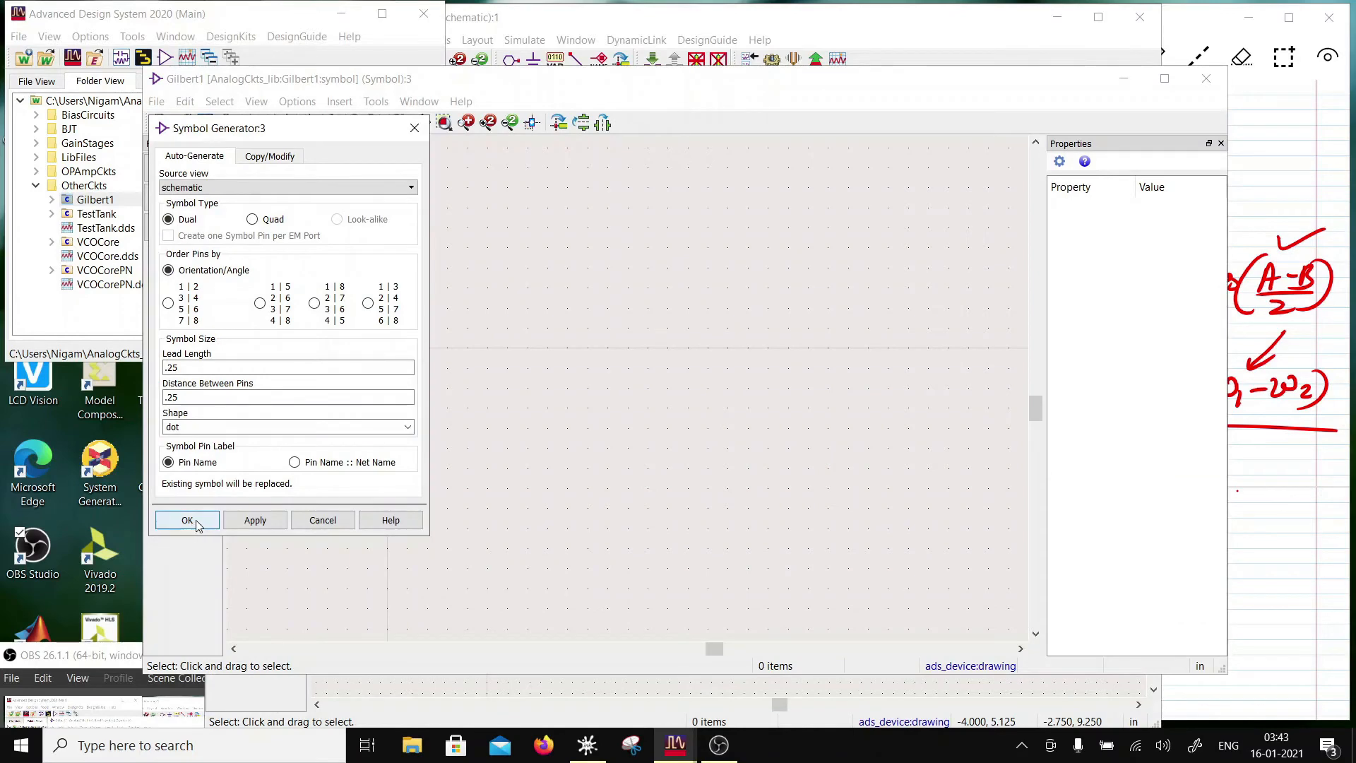
pyautogui.click(187, 520)
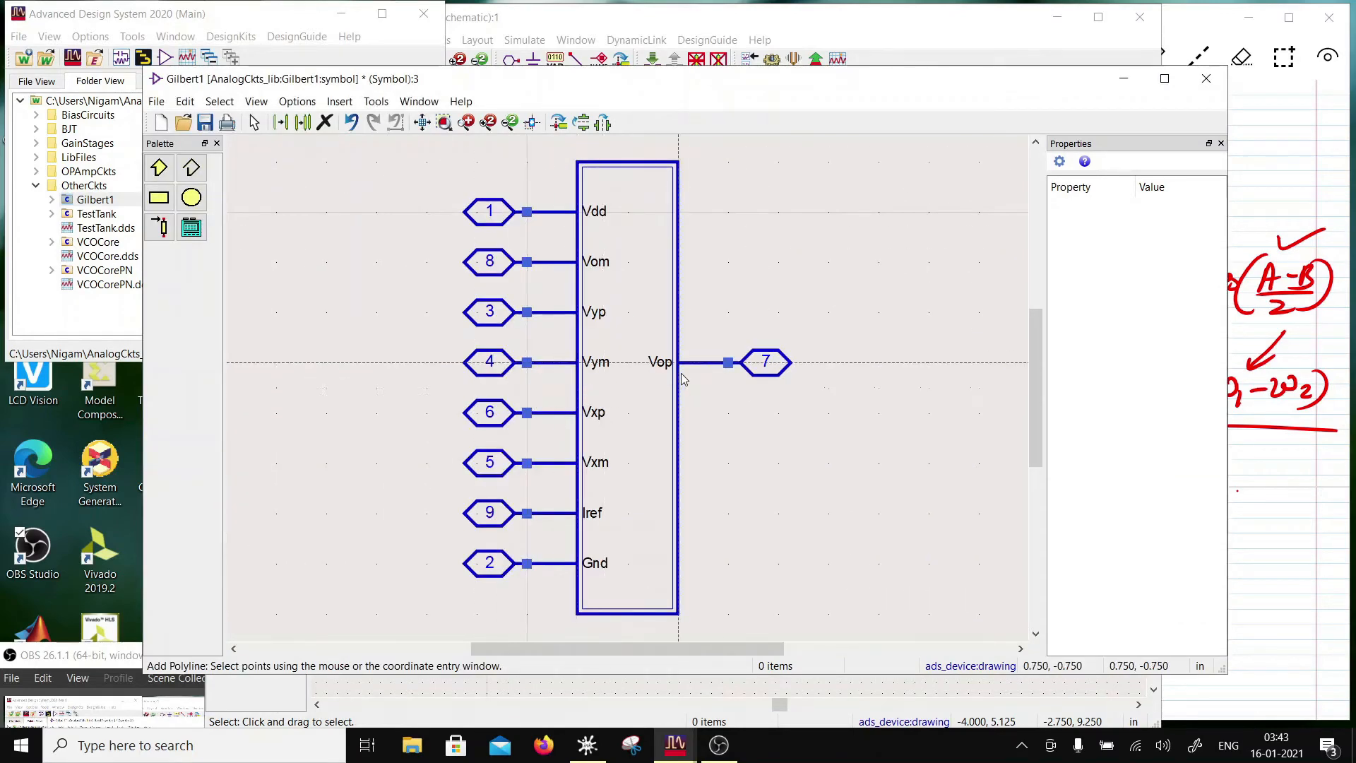
# Select the entire generated symbol with its pins and move it about 2 in to the right of the origin
pyautogui.scroll(-2, 661, 385)
pyautogui.moveTo(366, 195); pyautogui.dragTo(736, 620)
pyautogui.click(737, 620)
pyautogui.moveTo(612, 527); pyautogui.dragTo(870, 494)
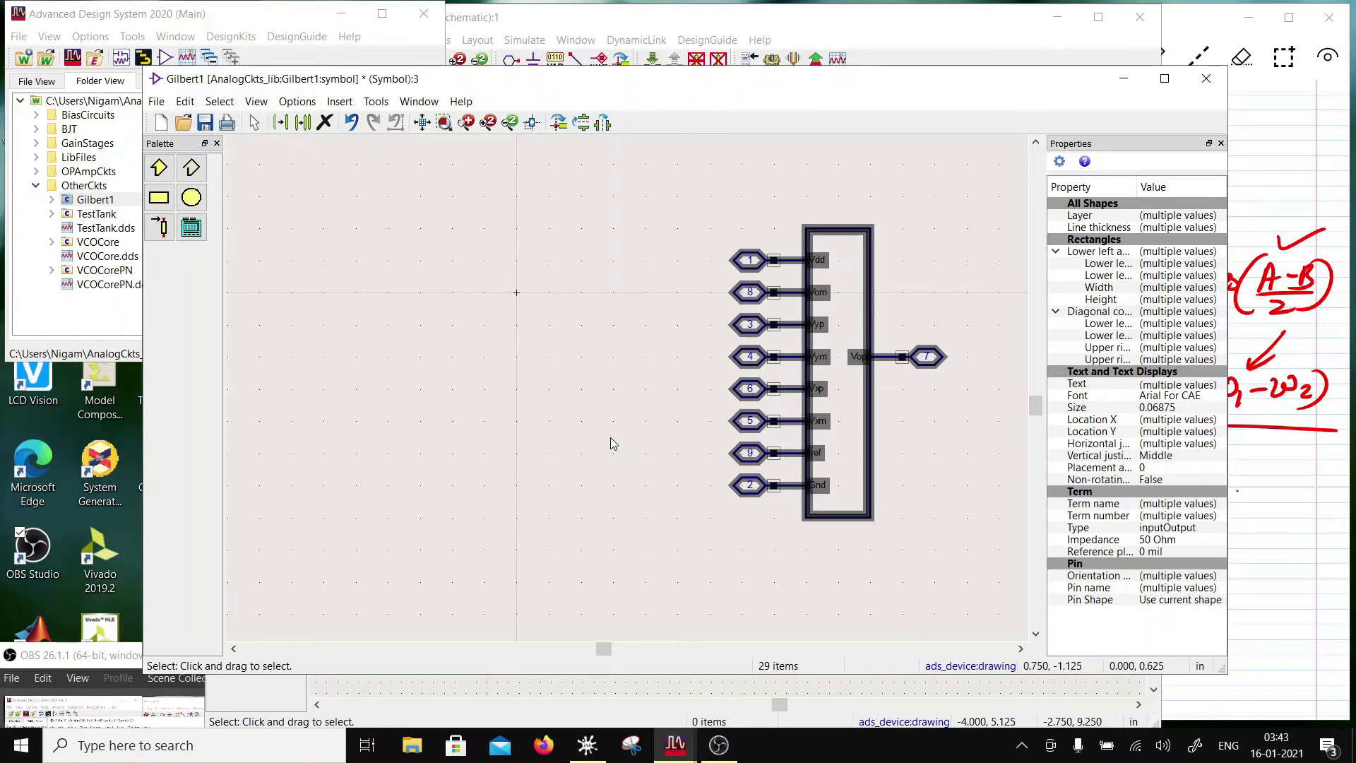
# Draw a circle of radius 0.75 in centred on the origin with medium line thickness
pyautogui.click(191, 197)
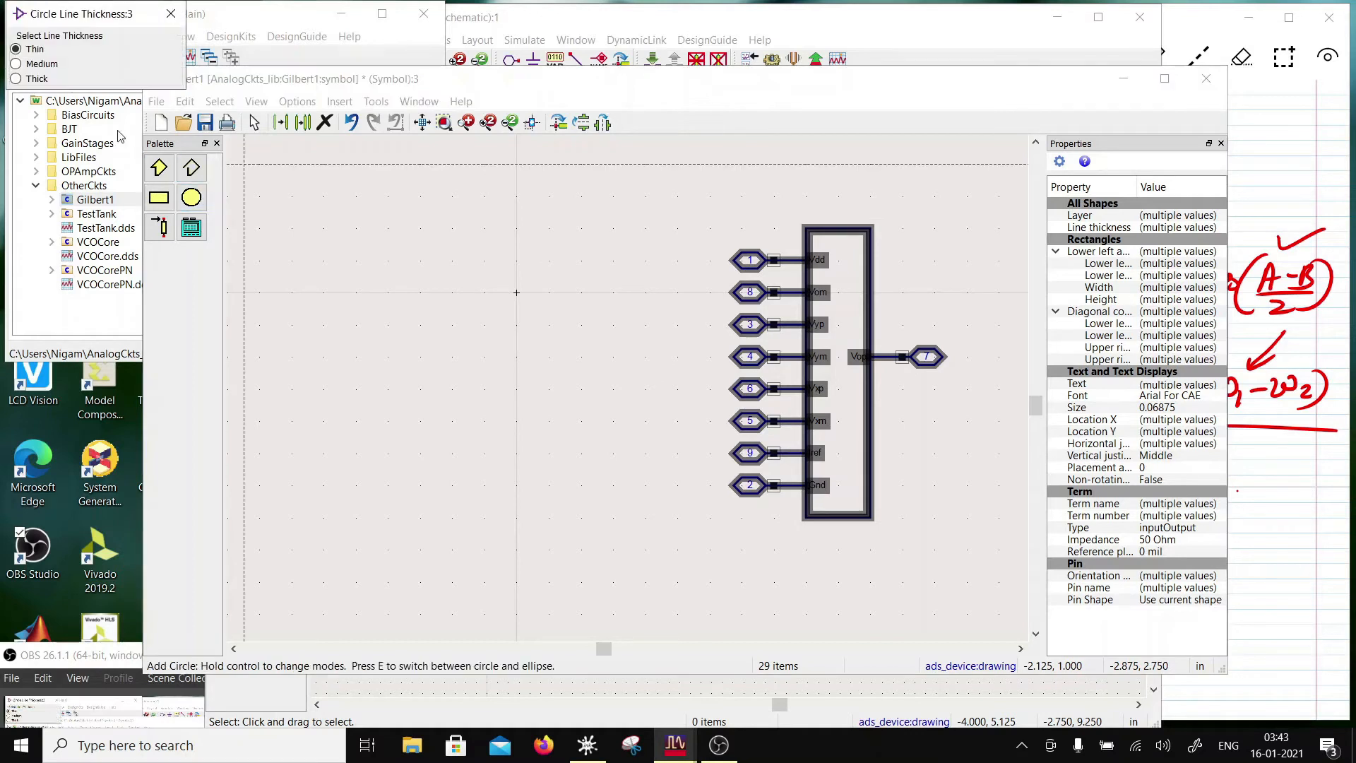
pyautogui.click(36, 63)
pyautogui.click(453, 195)
pyautogui.click(533, 296)
pyautogui.press('Escape')
pyautogui.moveTo(503, 292); pyautogui.dragTo(569, 375)
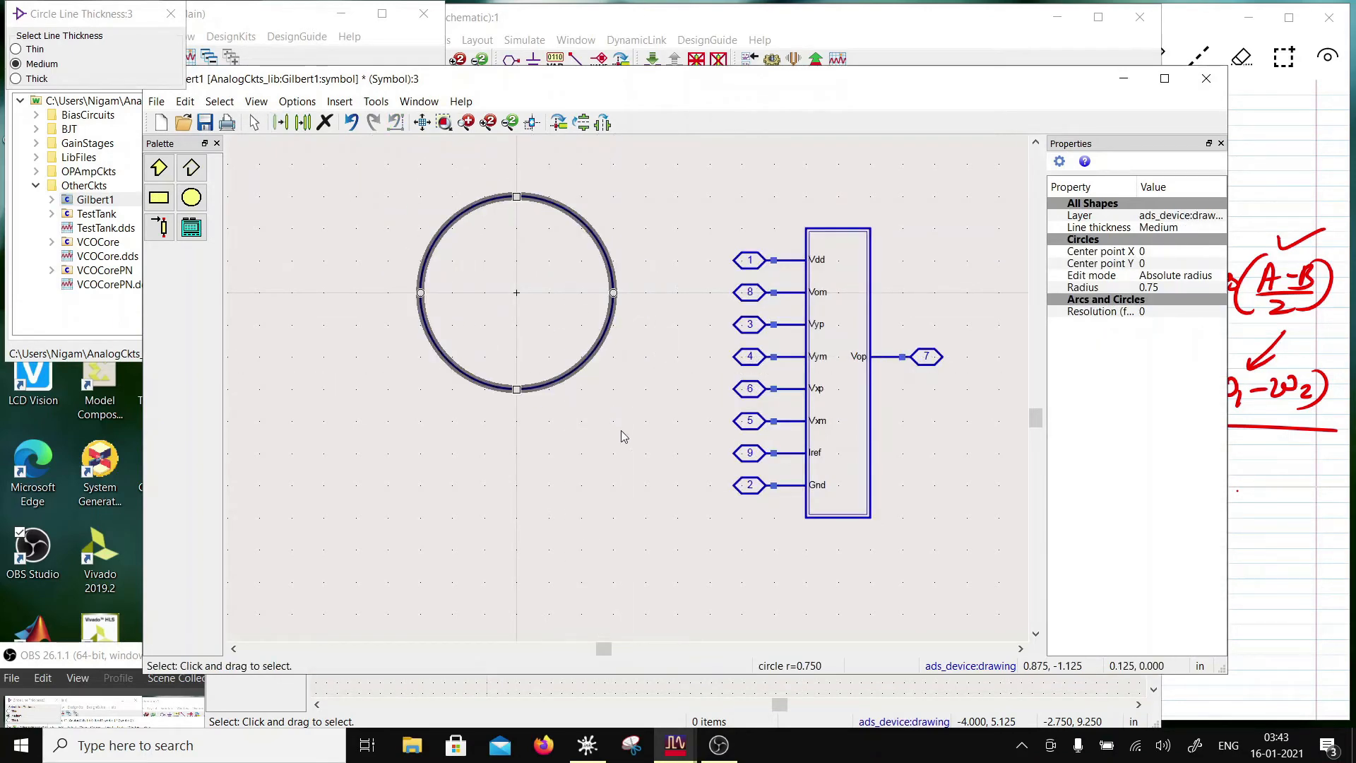
pyautogui.click(639, 396)
# Draw two crossing diagonal polylines of medium thickness inside the circle to form an X
pyautogui.click(195, 171)
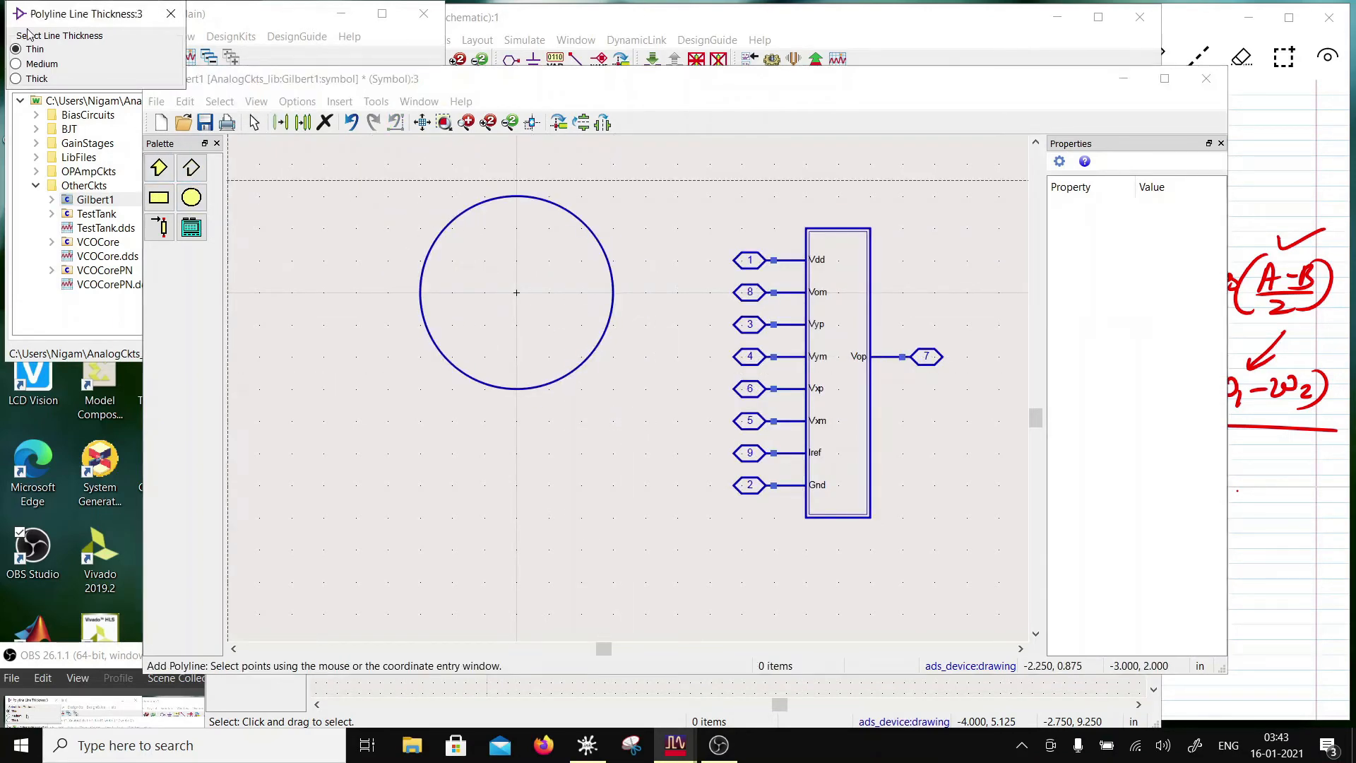
pyautogui.click(14, 64)
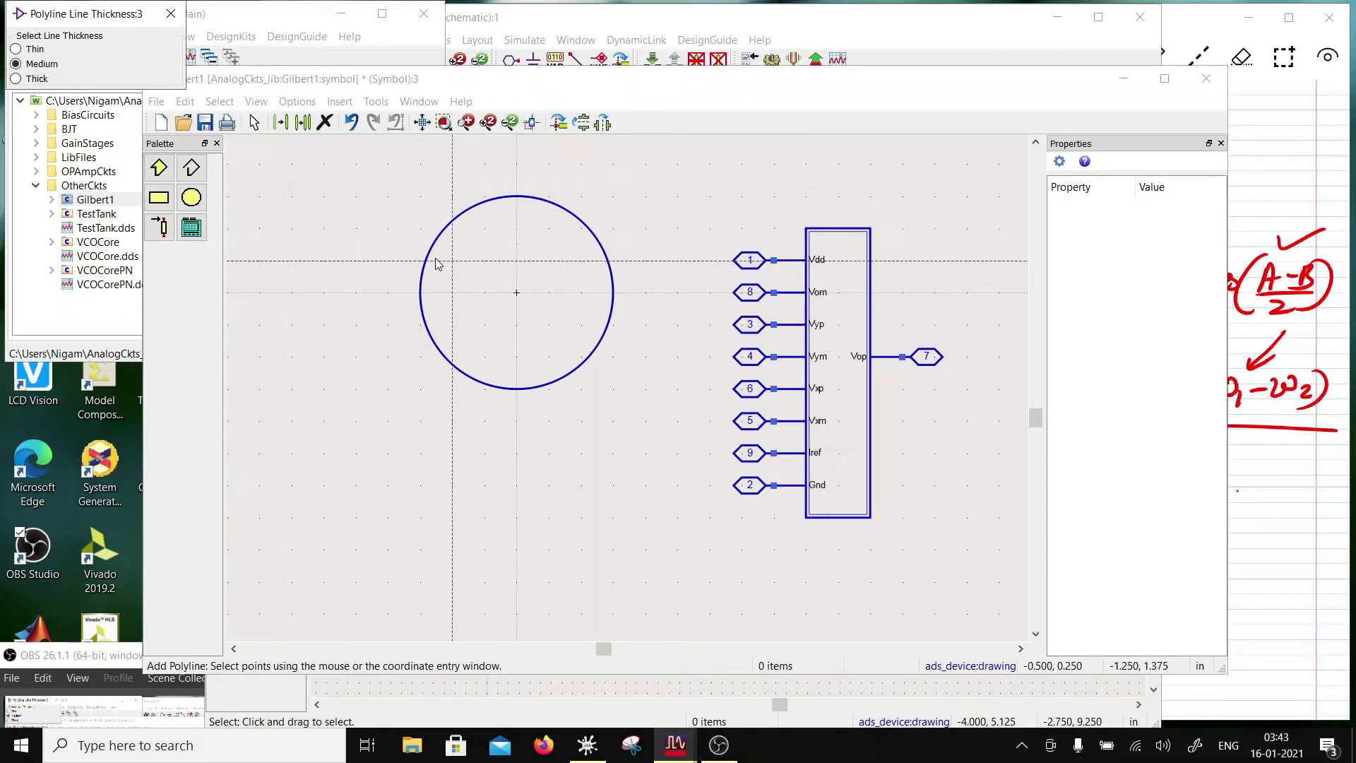
pyautogui.click(455, 231)
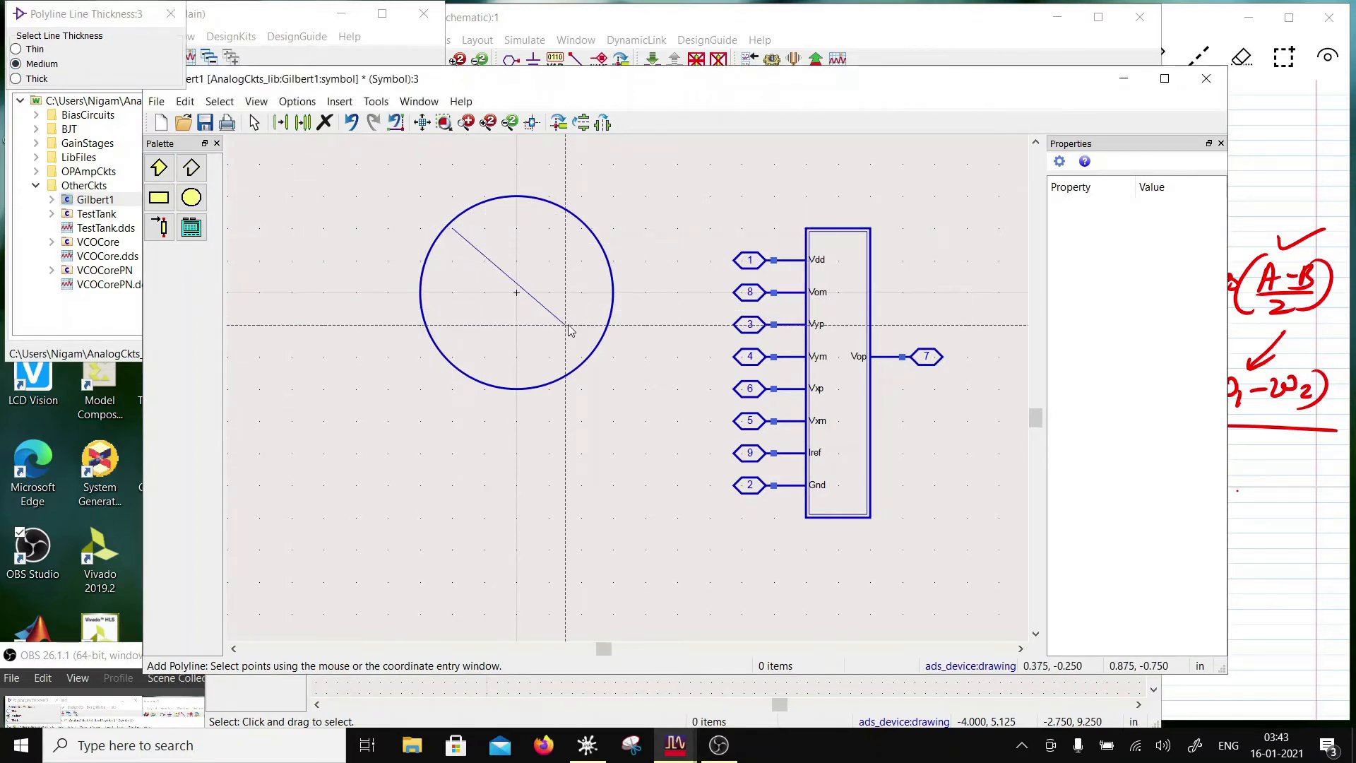
pyautogui.doubleClick(592, 353)
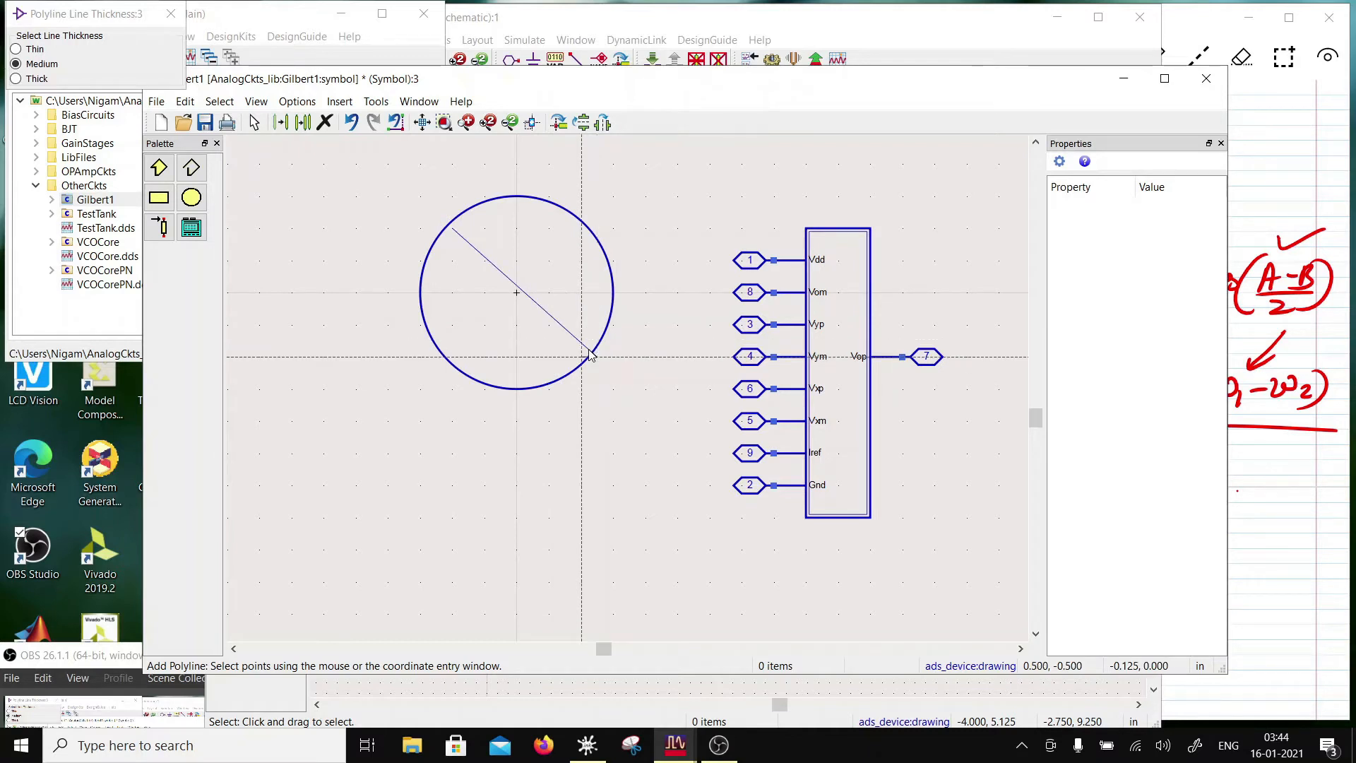
pyautogui.click(453, 342)
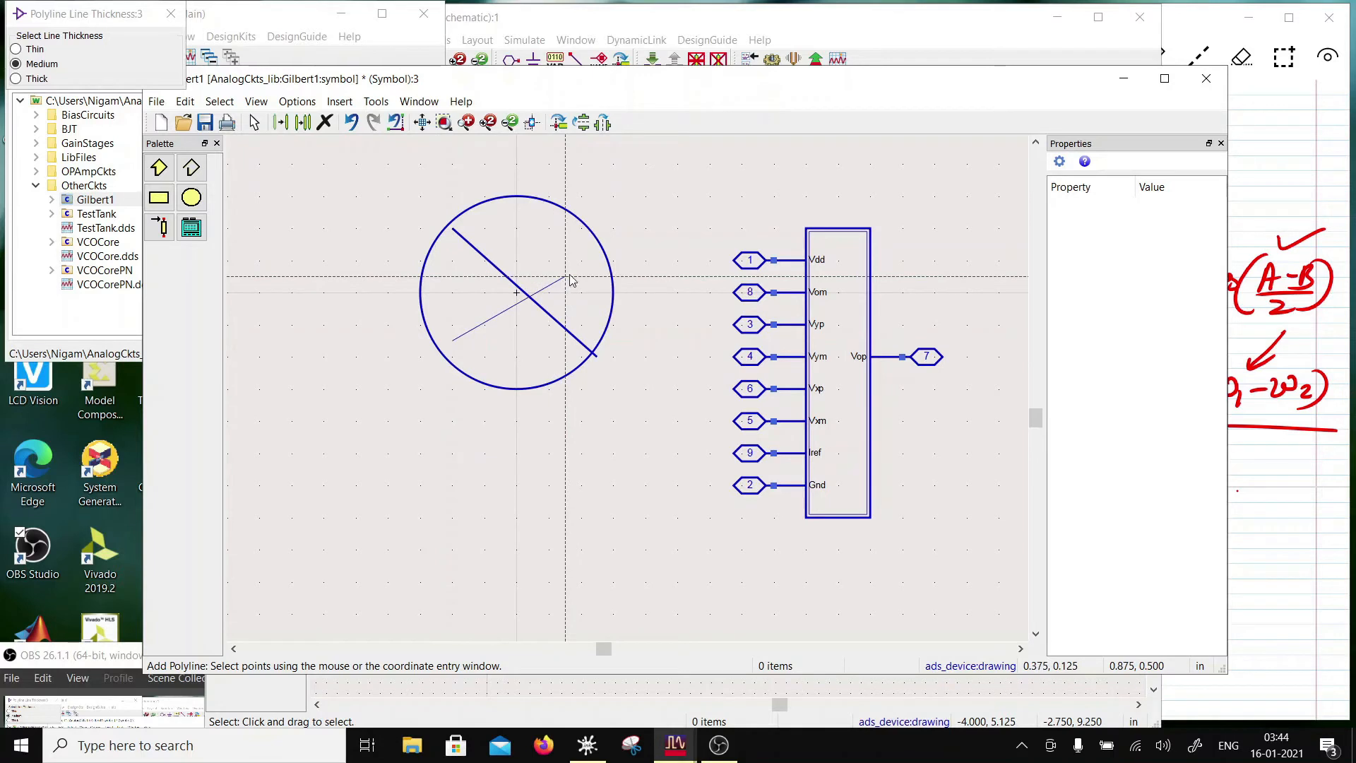
pyautogui.doubleClick(581, 230)
pyautogui.press('Escape')
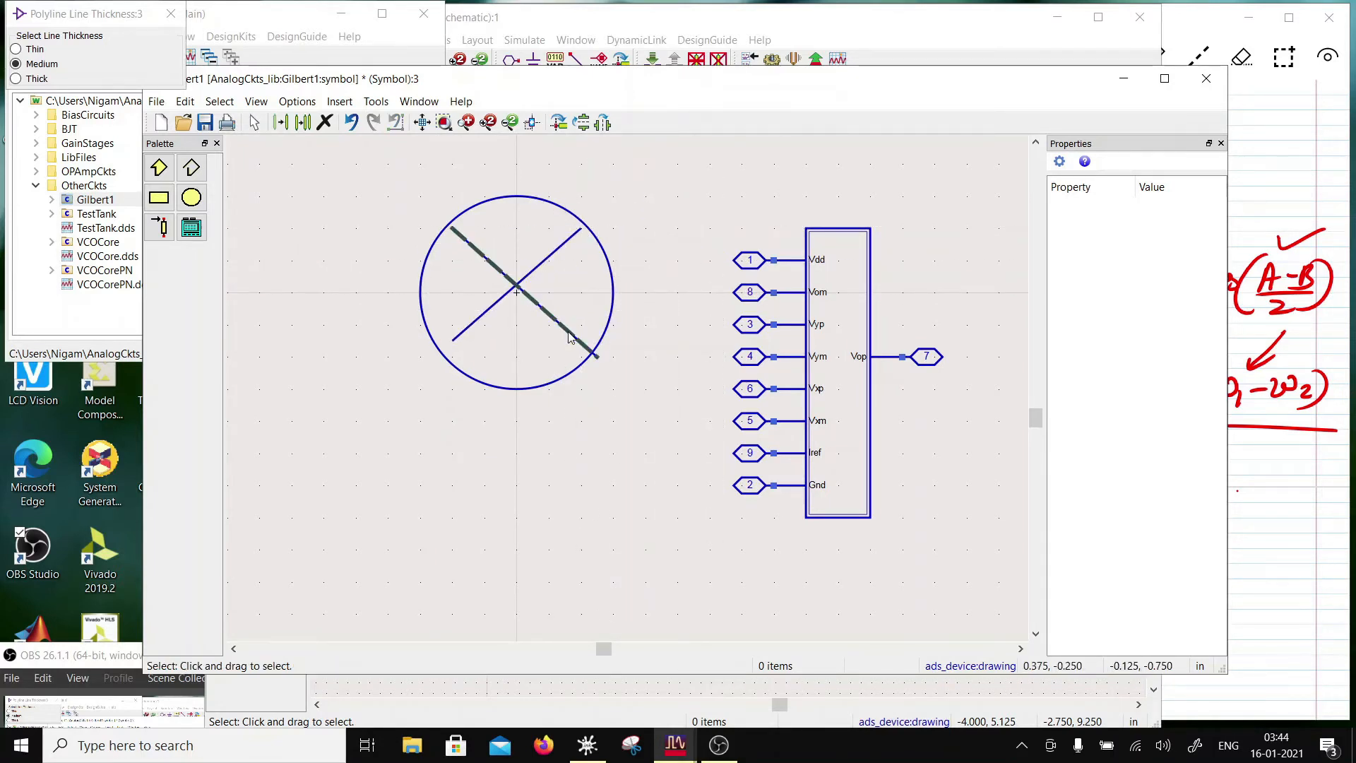
# Pull in the overlong diagonal's lower-right end to match the other diagonal, and reduce the circle's radius to 0.625 in
pyautogui.click(594, 353)
pyautogui.moveTo(596, 355); pyautogui.dragTo(590, 348)
pyautogui.click(605, 365)
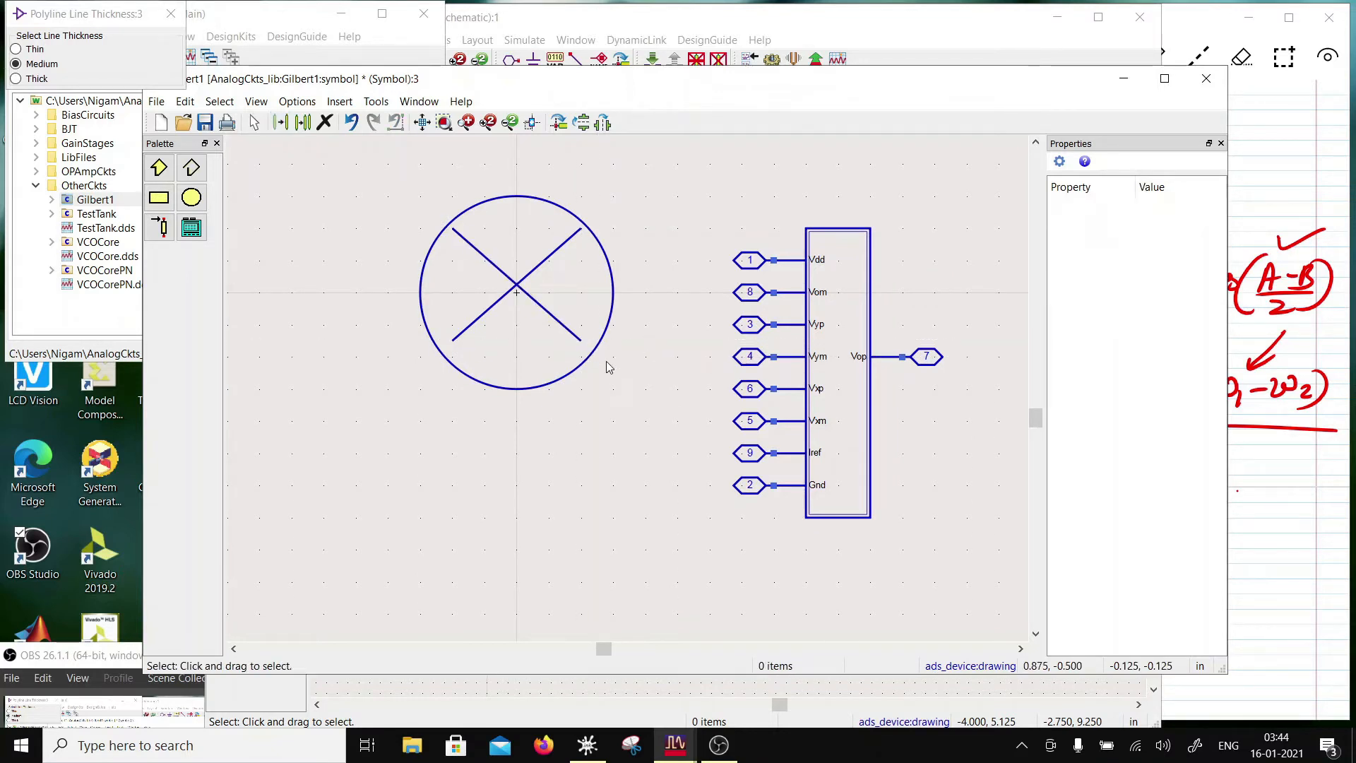
pyautogui.click(530, 394)
pyautogui.moveTo(518, 388)
pyautogui.mouseDown()
pyautogui.moveTo(597, 414)
pyautogui.moveTo(540, 381)
pyautogui.mouseUp()
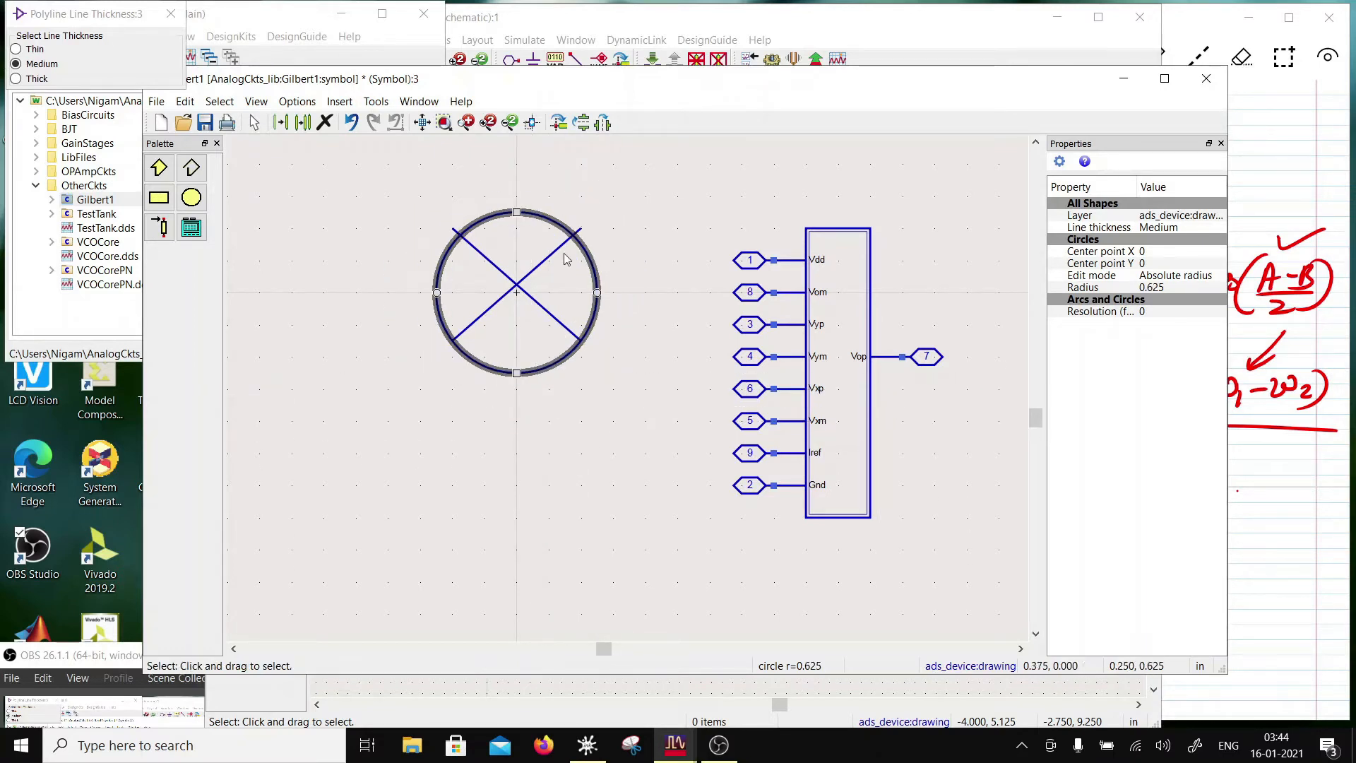
# Lower the upper ends of both diagonals onto the circle so that they cross at its centre
pyautogui.click(575, 231)
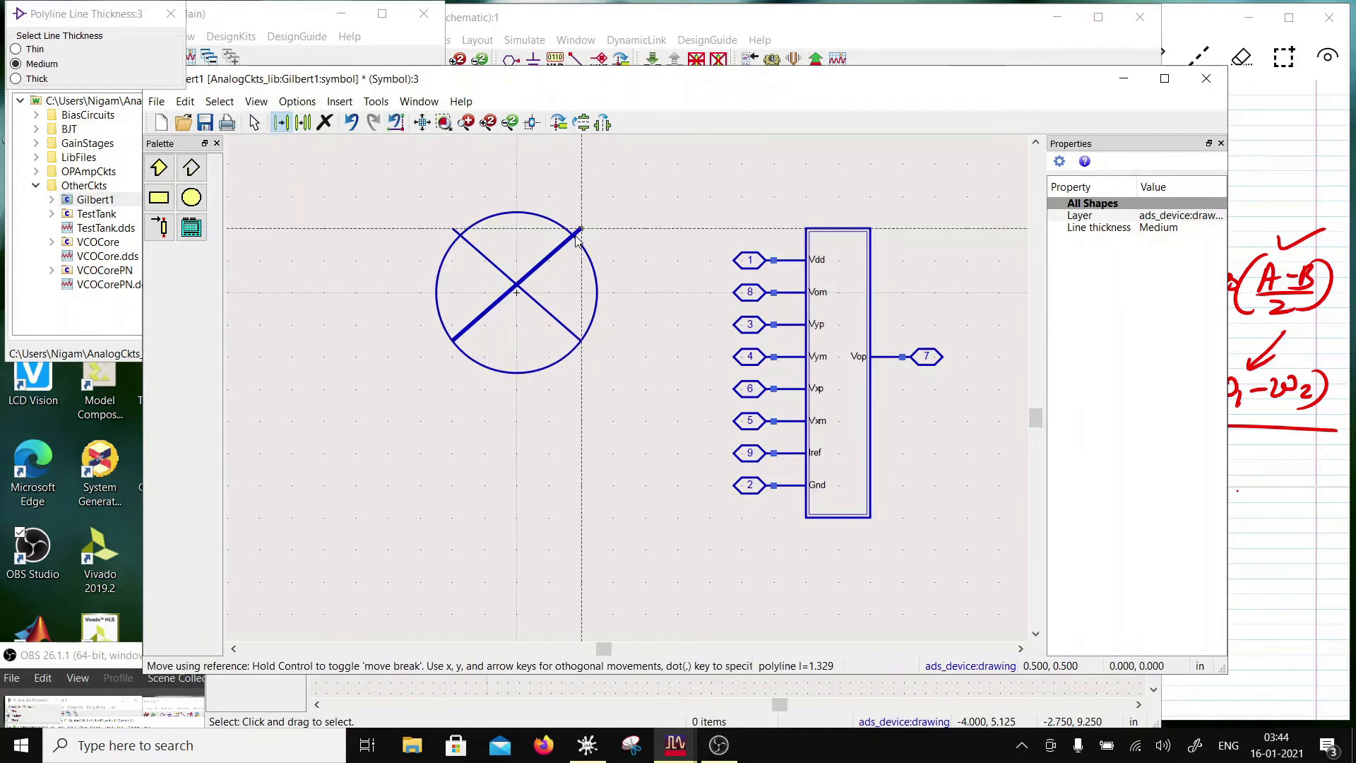
pyautogui.moveTo(575, 240); pyautogui.dragTo(579, 241)
pyautogui.click(453, 230)
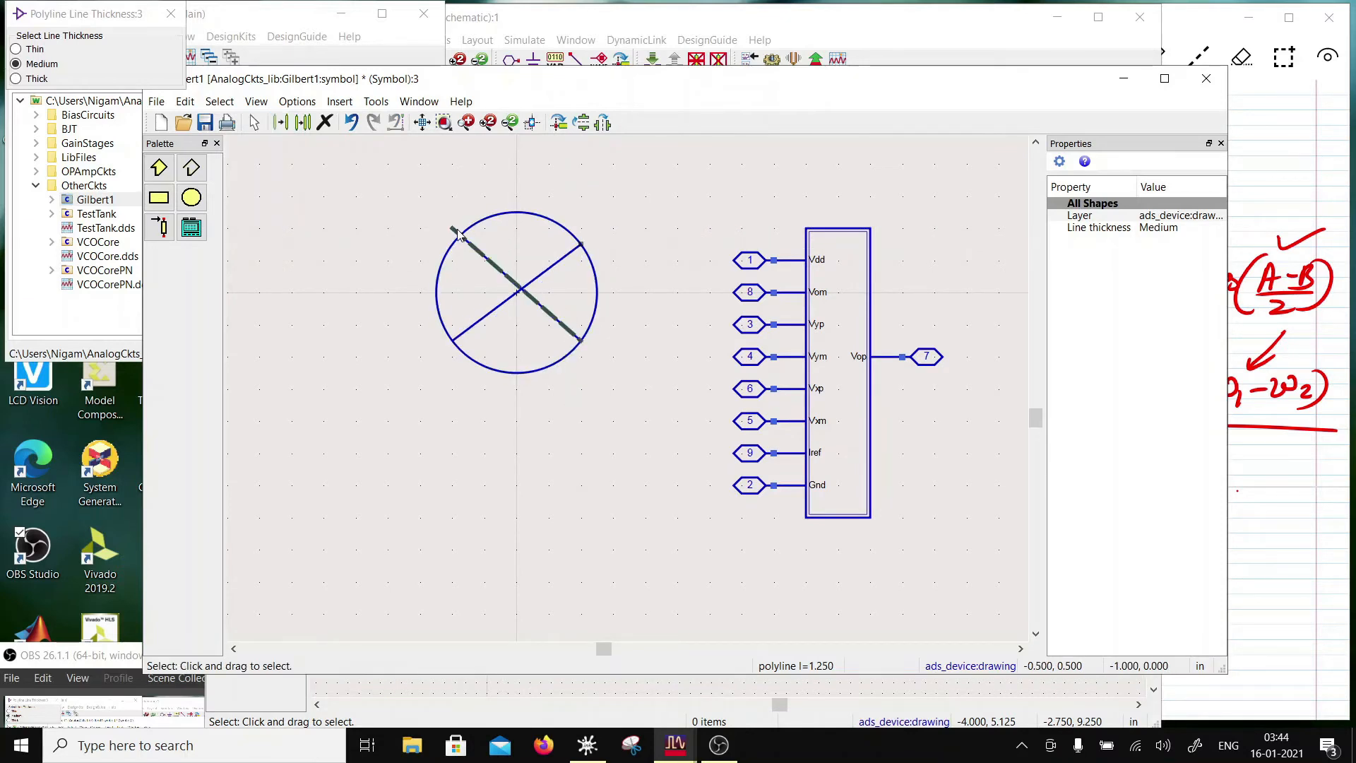
pyautogui.moveTo(453, 240)
pyautogui.mouseDown()
pyautogui.moveTo(565, 248)
pyautogui.moveTo(452, 245)
pyautogui.mouseUp()
pyautogui.click(614, 235)
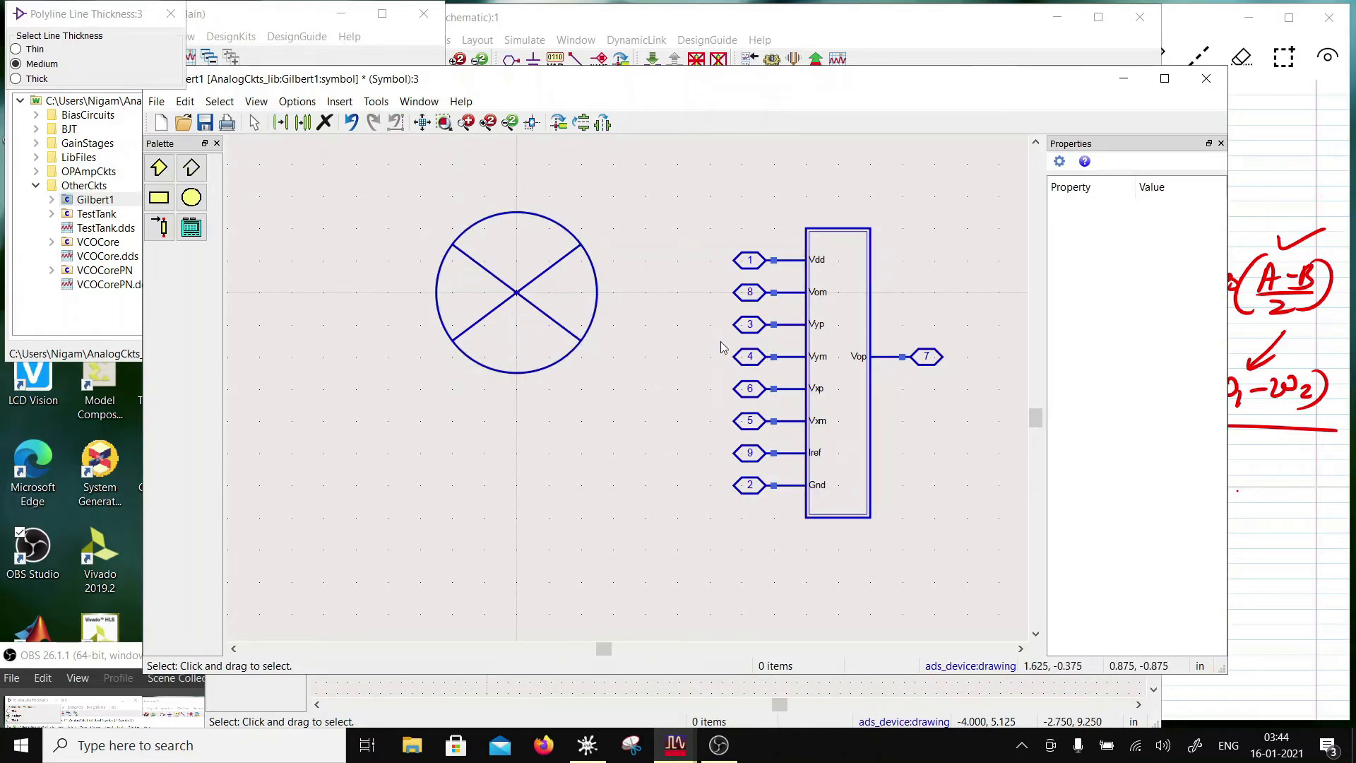
# Move the Vxp and Vxm pins with their leads and labels to the diagonals' upper and lower ends on the circle's left side
pyautogui.moveTo(714, 369); pyautogui.dragTo(433, 246)
pyautogui.click(734, 406)
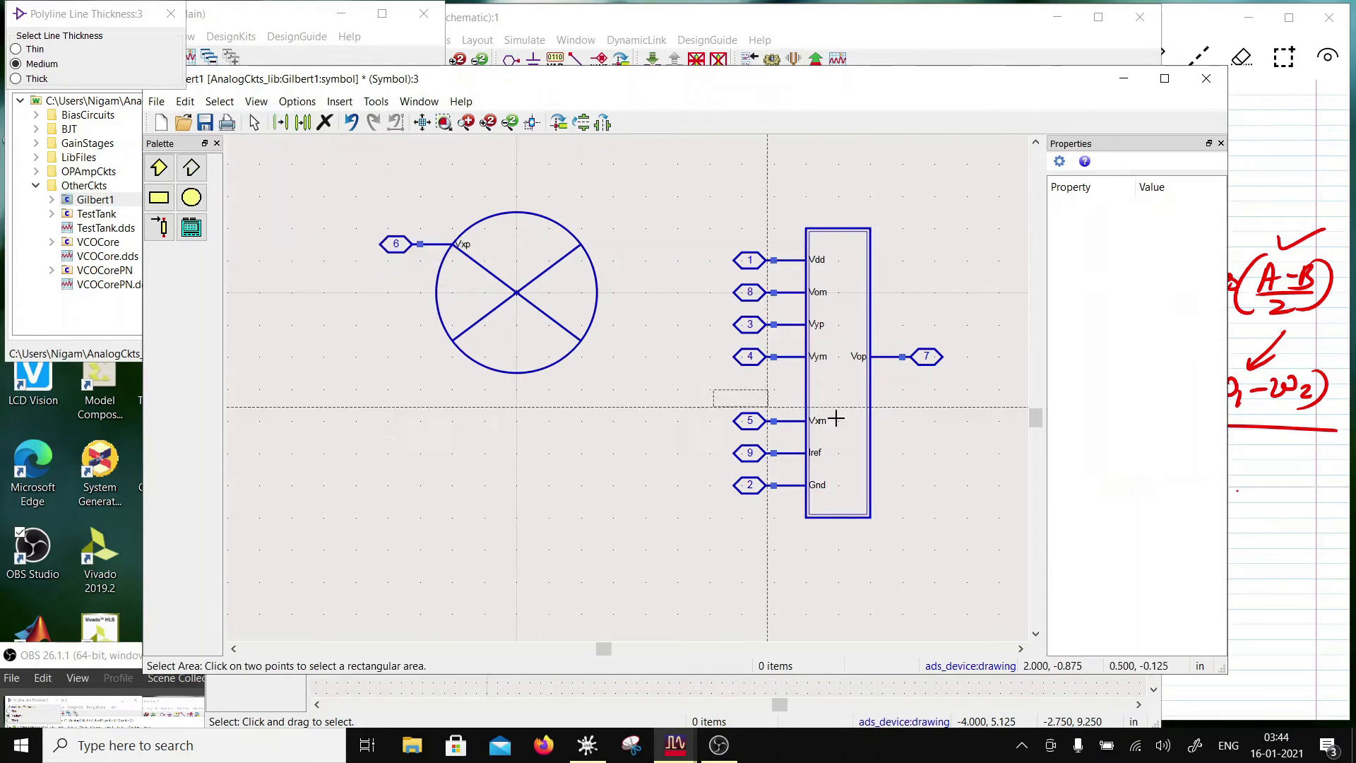
pyautogui.click(790, 424)
pyautogui.click(789, 416)
pyautogui.click(654, 427)
pyautogui.click(676, 389)
pyautogui.click(853, 435)
pyautogui.click(742, 421)
pyautogui.click(676, 387)
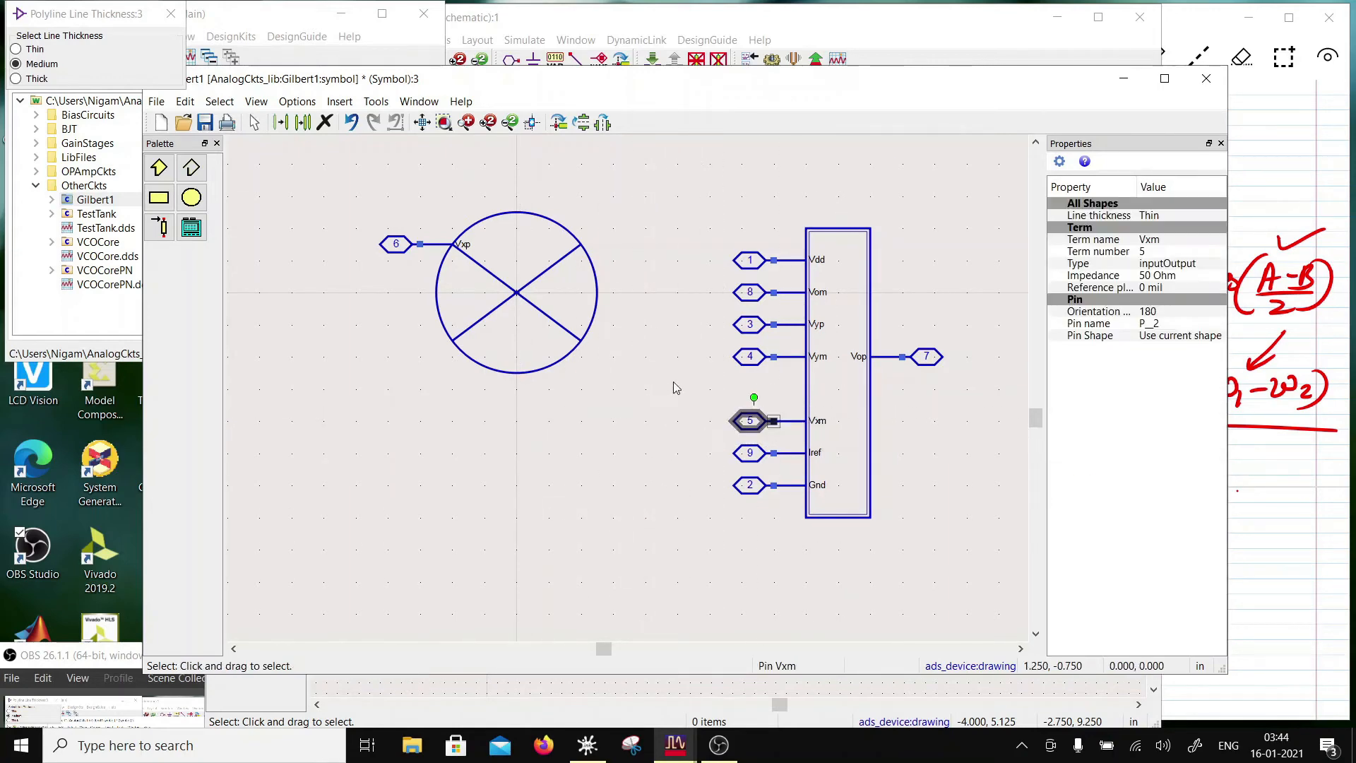
pyautogui.click(838, 428)
pyautogui.moveTo(839, 426); pyautogui.dragTo(437, 340)
pyautogui.click(686, 490)
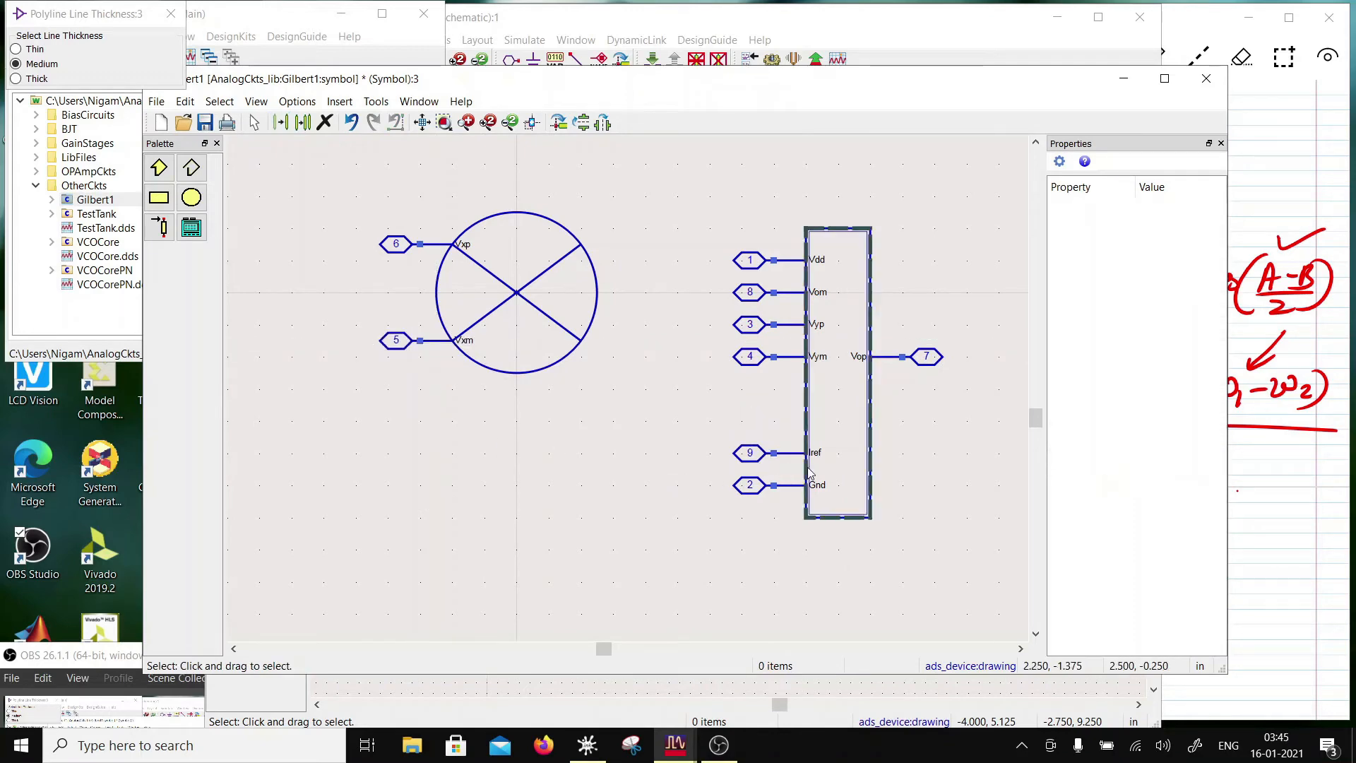
# Rotate the Vom and Vyp pins with their leads and labels by 90 degrees and place them beneath the circle
pyautogui.moveTo(721, 302); pyautogui.dragTo(824, 345)
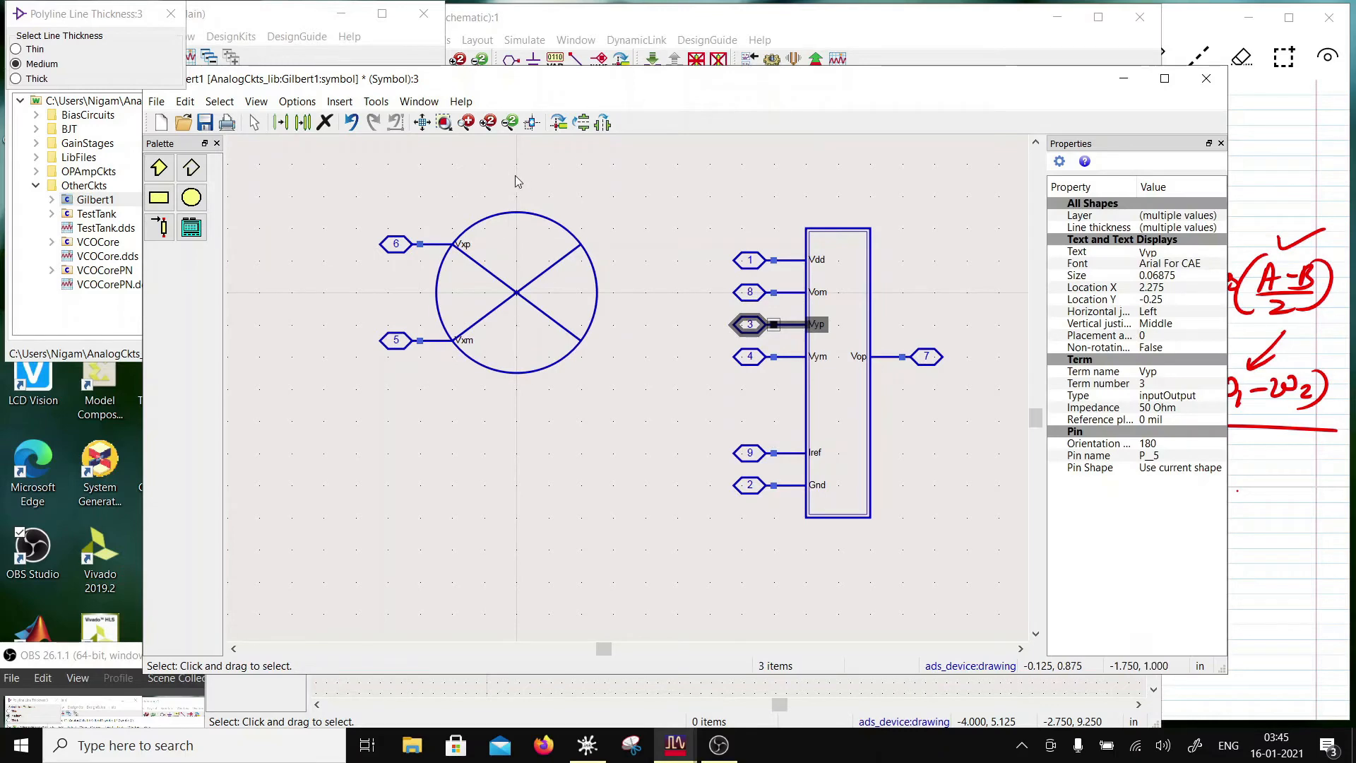
pyautogui.moveTo(697, 271); pyautogui.dragTo(848, 333)
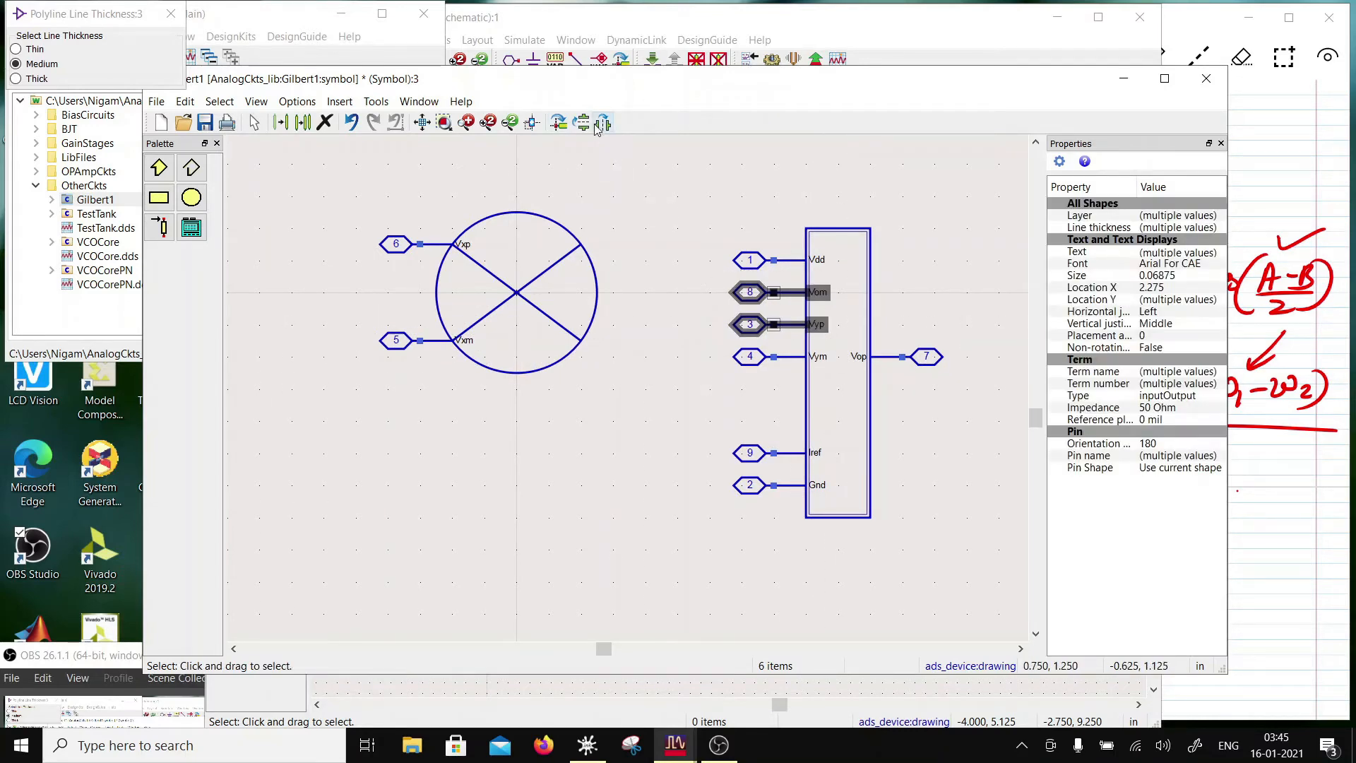
pyautogui.click(559, 123)
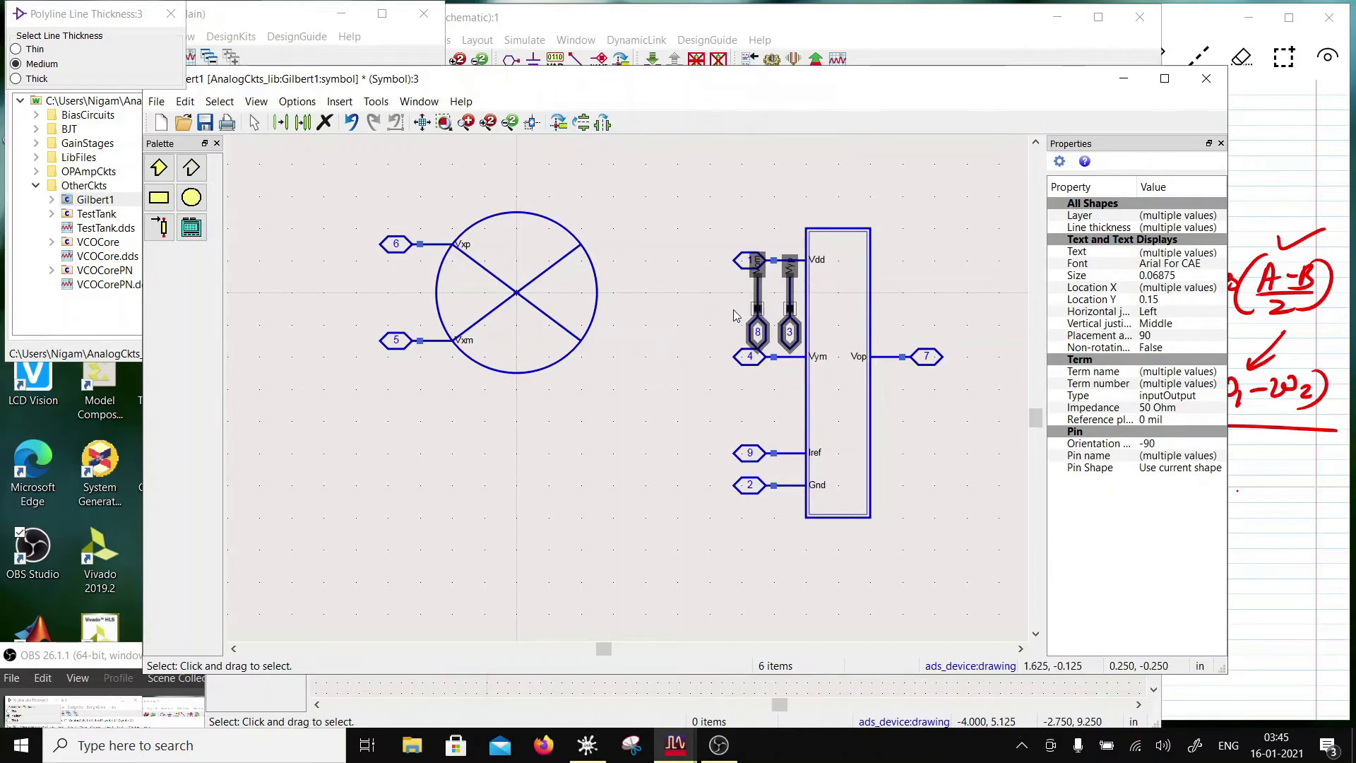
pyautogui.moveTo(767, 332); pyautogui.dragTo(494, 432)
pyautogui.click(556, 489)
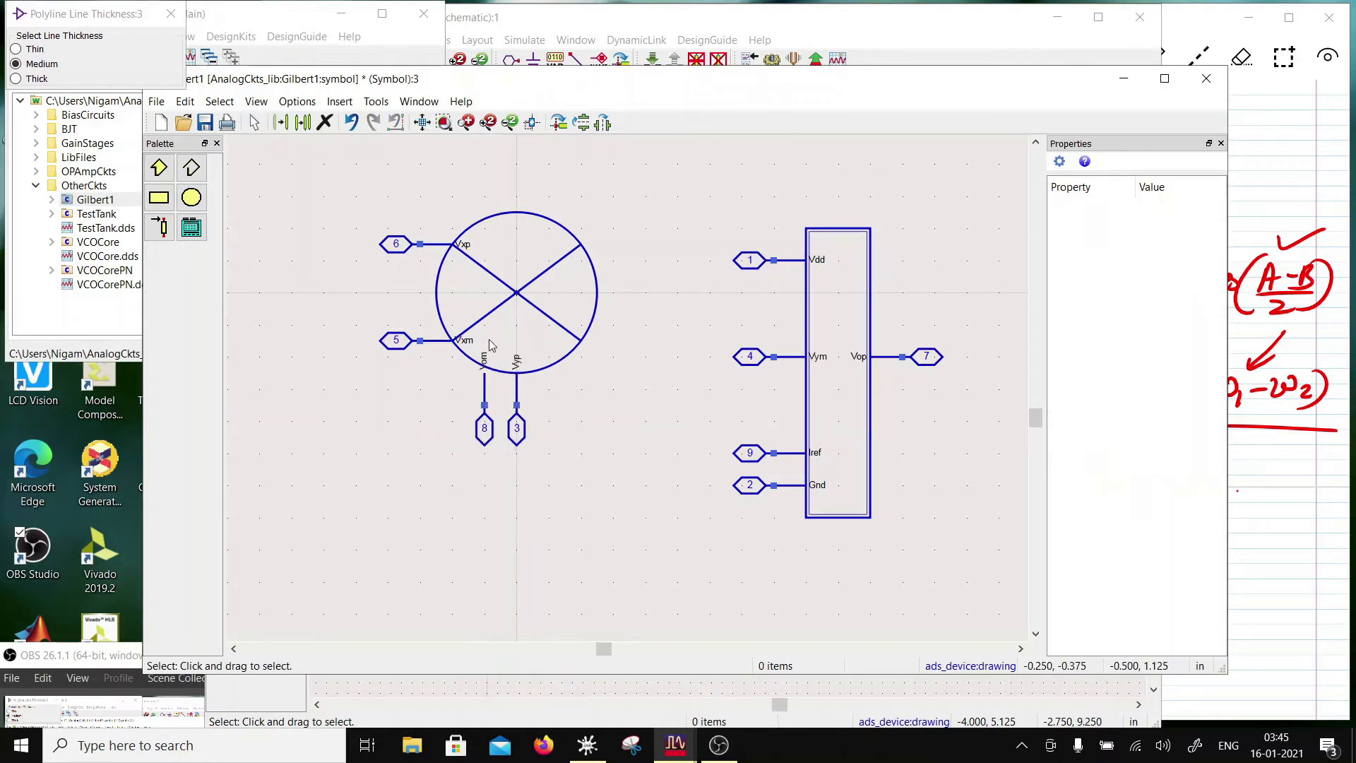
# Move the Vyp pin with its lead and label about 0.25 in to the right, away from the Vom pin
pyautogui.moveTo(566, 454); pyautogui.dragTo(484, 339)
pyautogui.moveTo(518, 408); pyautogui.dragTo(556, 421)
pyautogui.click(617, 428)
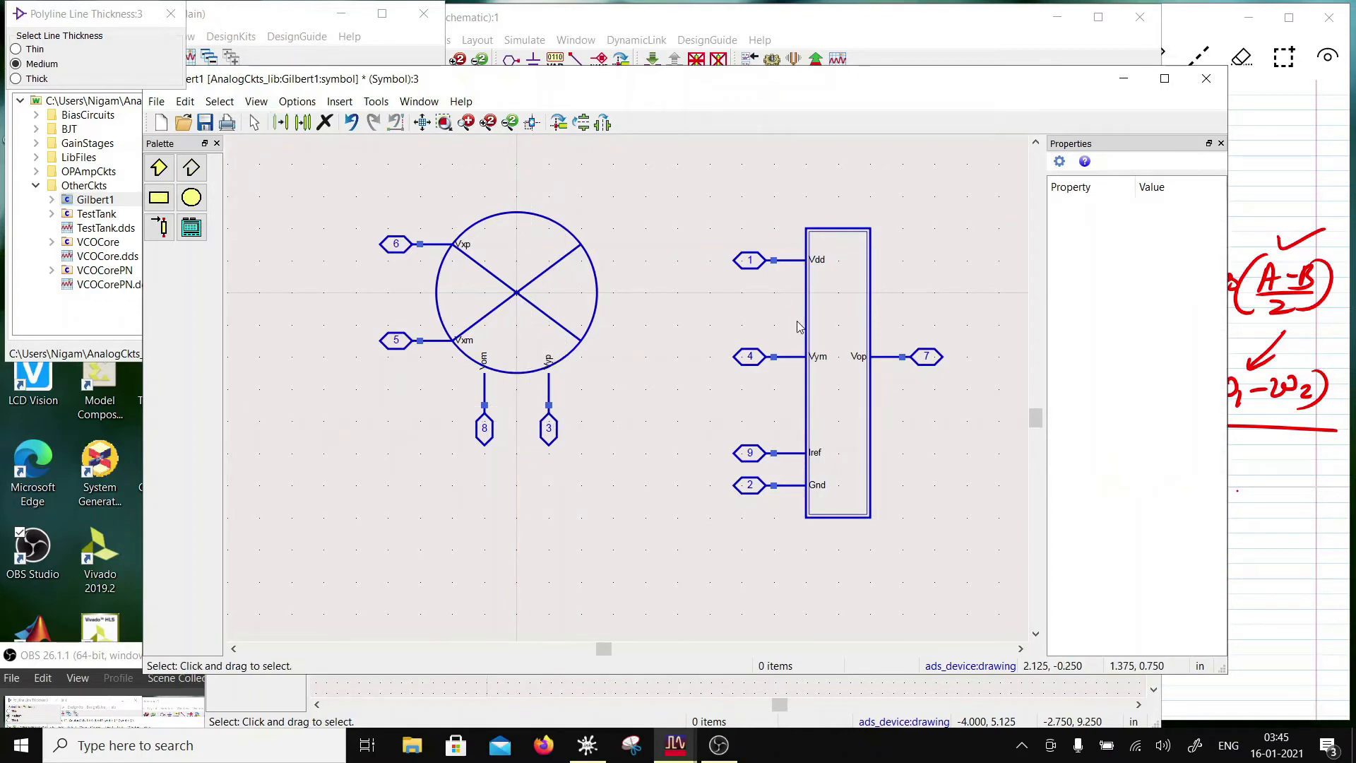
# Move the Vom pin with its lead and label from beneath the circle to the empty area beyond the rectangle's lower right
pyautogui.scroll(-1, 798, 323)
pyautogui.moveTo(819, 421); pyautogui.dragTo(791, 408)
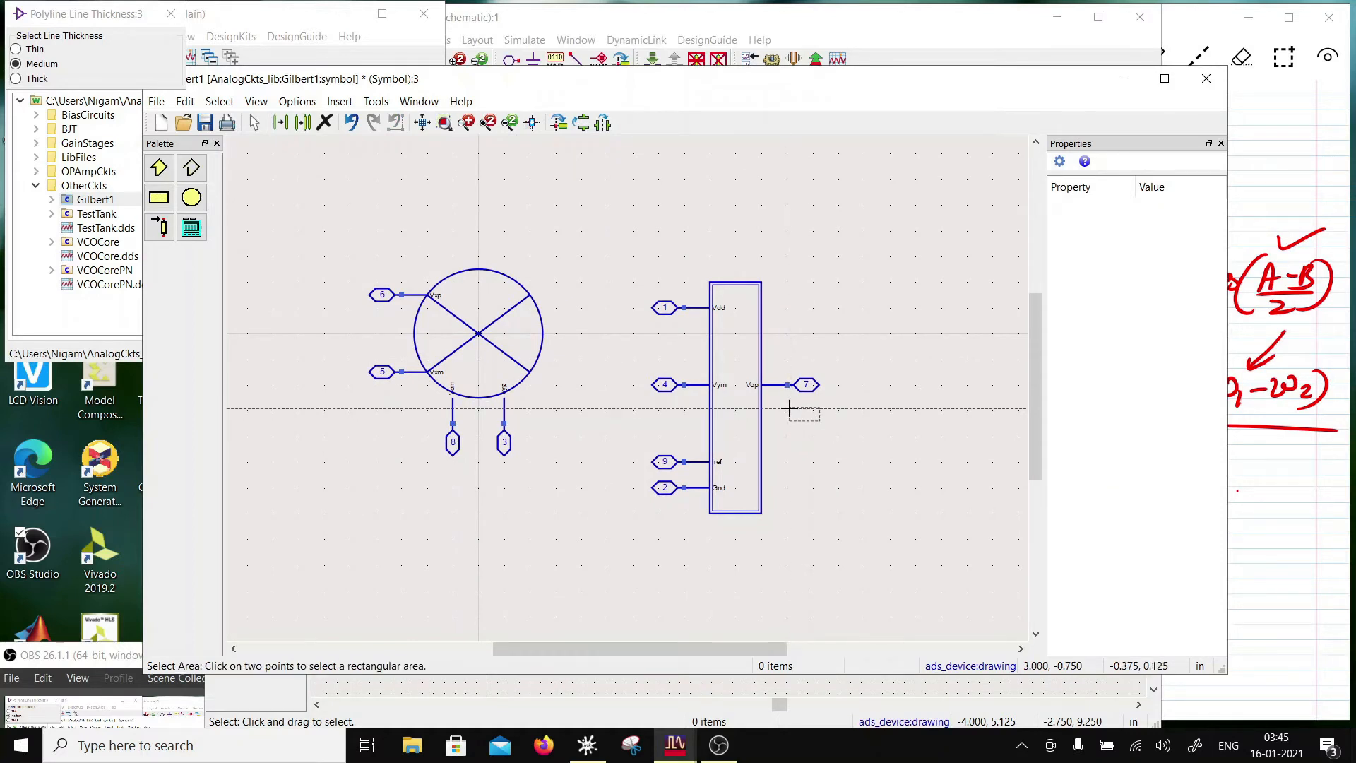
pyautogui.press('Escape')
pyautogui.moveTo(485, 466); pyautogui.dragTo(435, 370)
pyautogui.moveTo(457, 435); pyautogui.dragTo(790, 488)
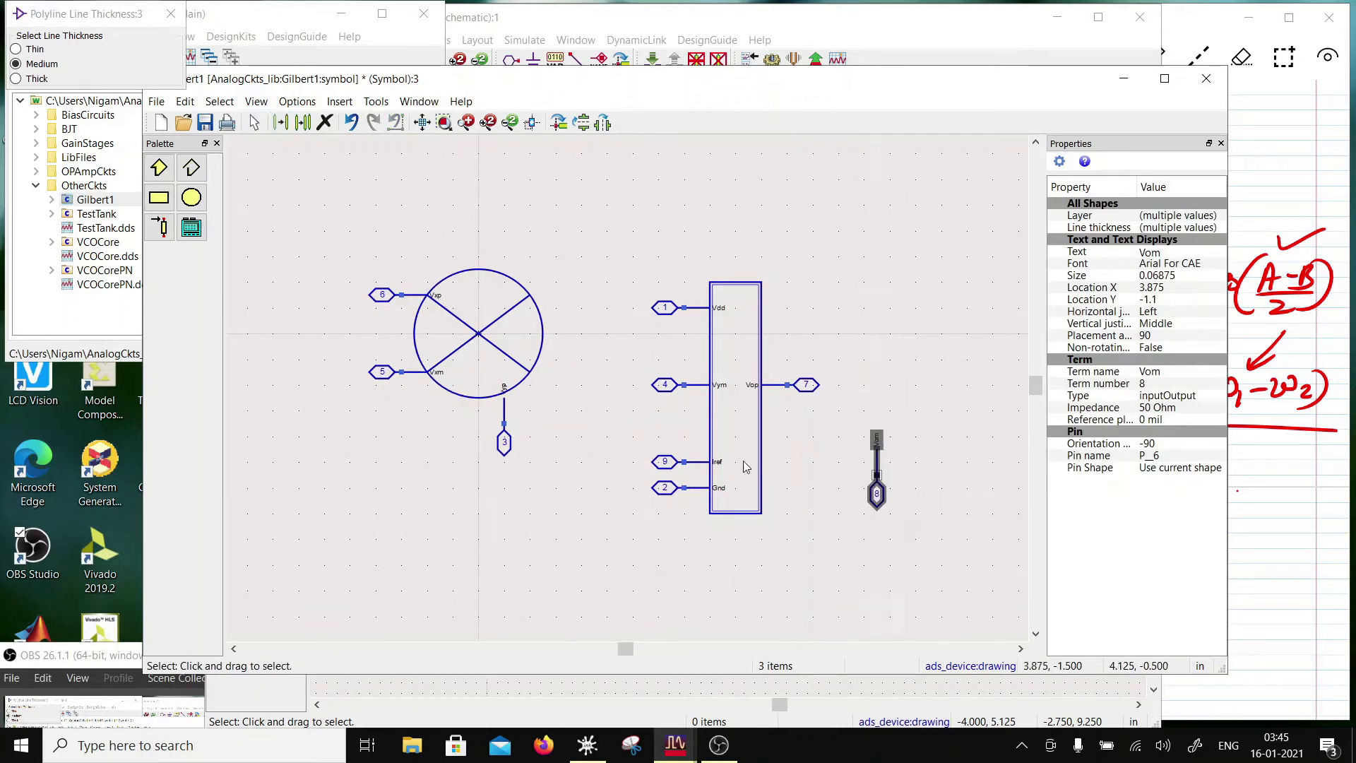
# Move the Vyp pin with its lead and label left along the circle's underside to X -0.25 in
pyautogui.moveTo(609, 361); pyautogui.dragTo(735, 414)
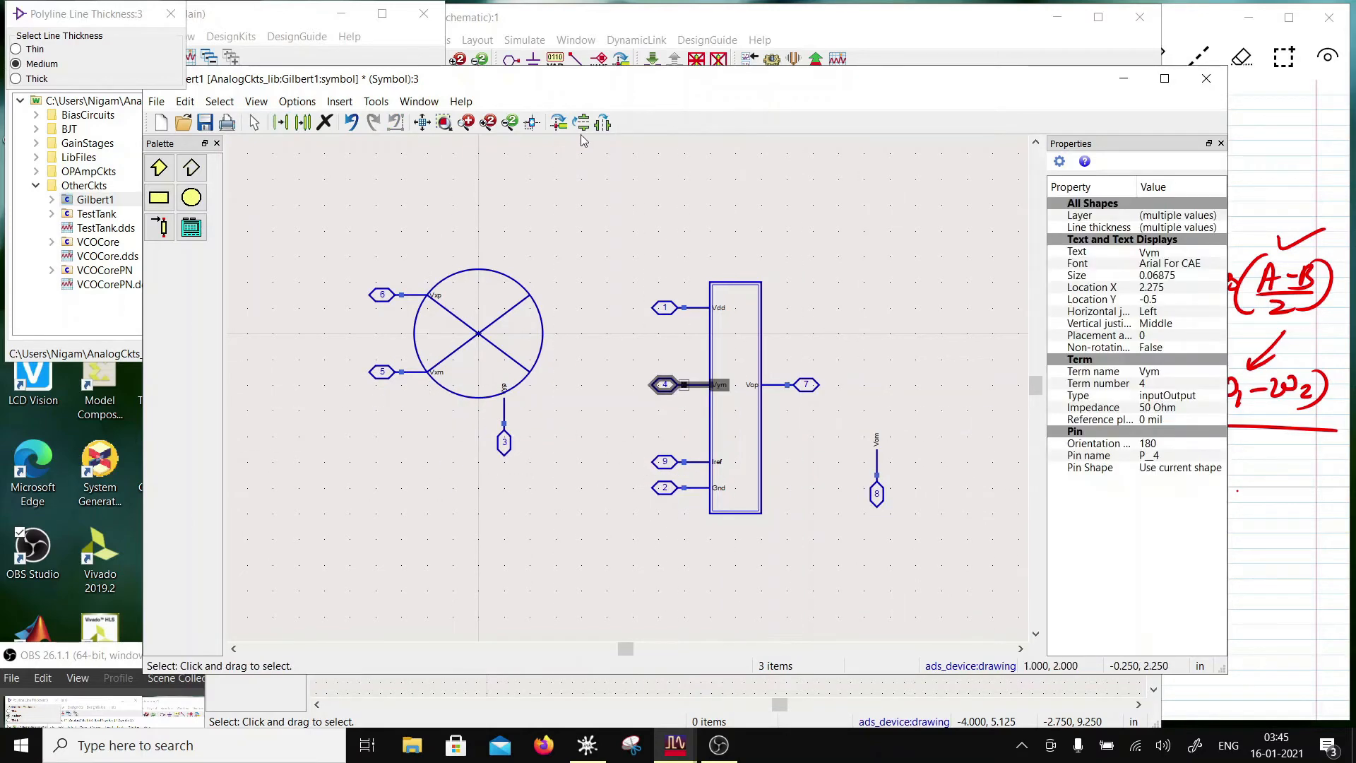
pyautogui.moveTo(517, 450); pyautogui.dragTo(452, 437)
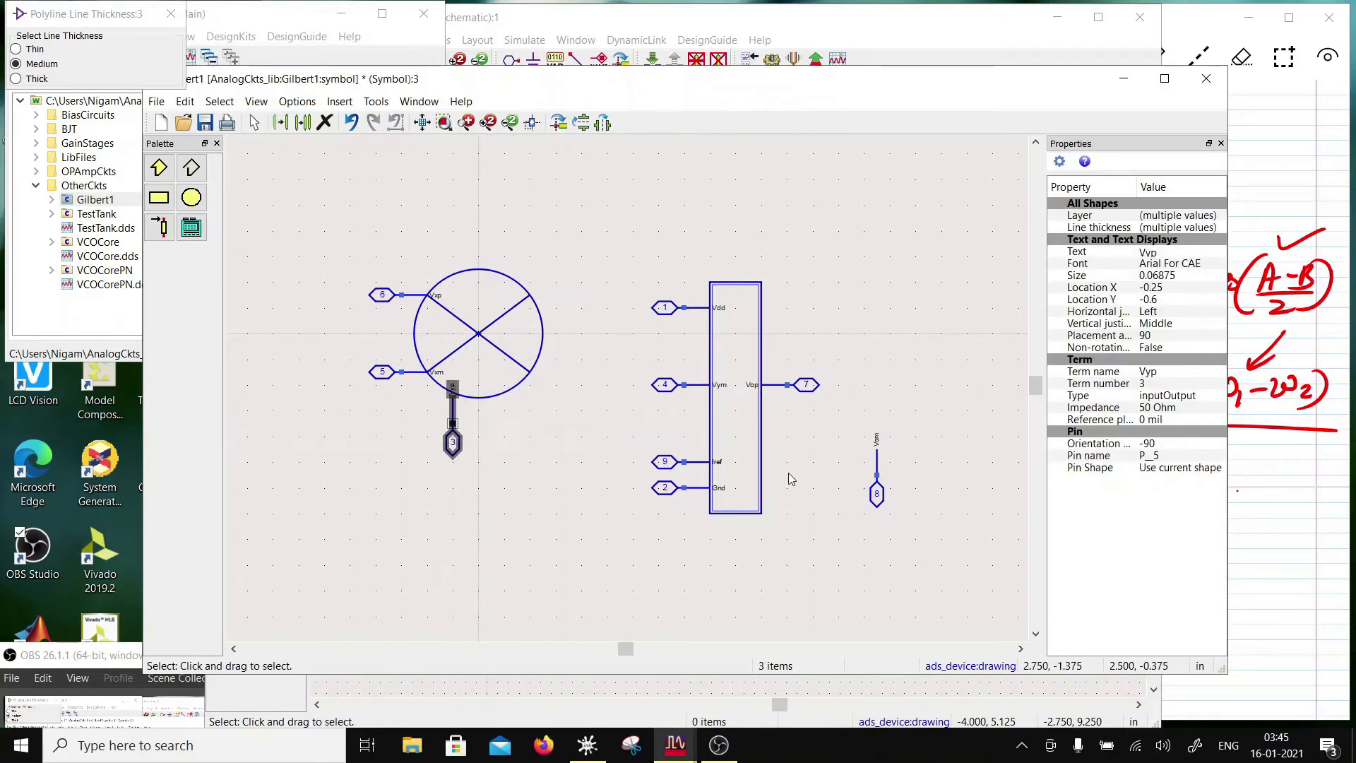
pyautogui.moveTo(930, 561); pyautogui.dragTo(754, 442)
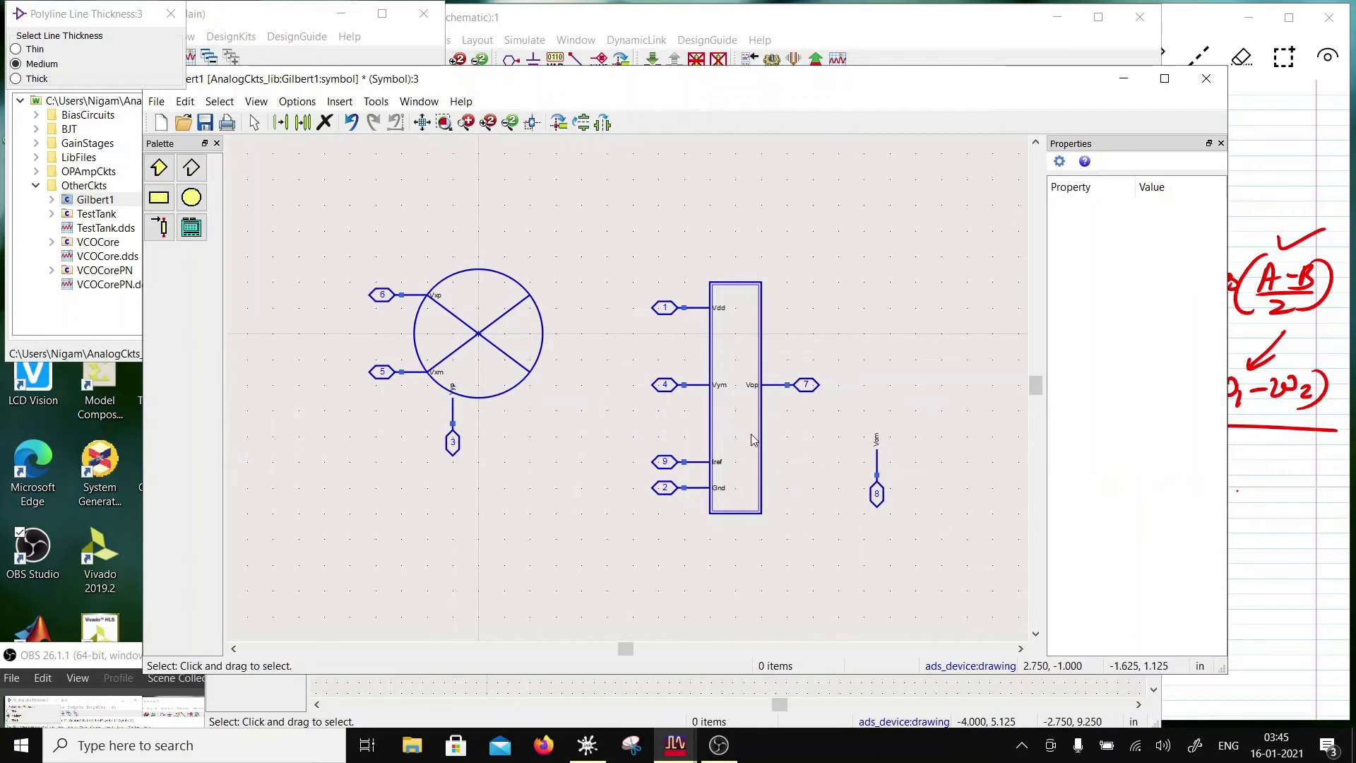
# Rotate the Vym pin with its lead and label to point downward and place it beneath the circle, right of Vyp
pyautogui.moveTo(621, 366); pyautogui.dragTo(756, 414)
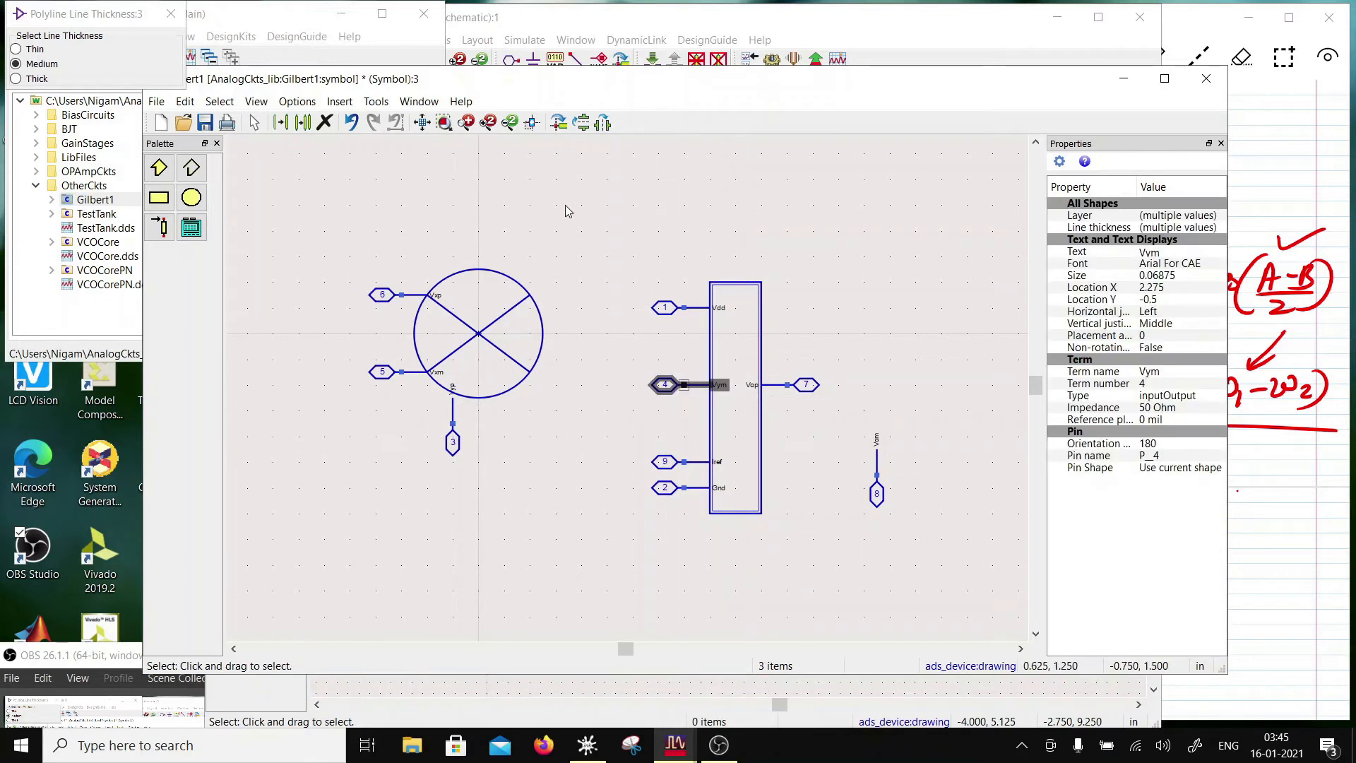
pyautogui.click(559, 125)
pyautogui.click(559, 126)
pyautogui.click(559, 126)
pyautogui.moveTo(684, 401); pyautogui.dragTo(515, 431)
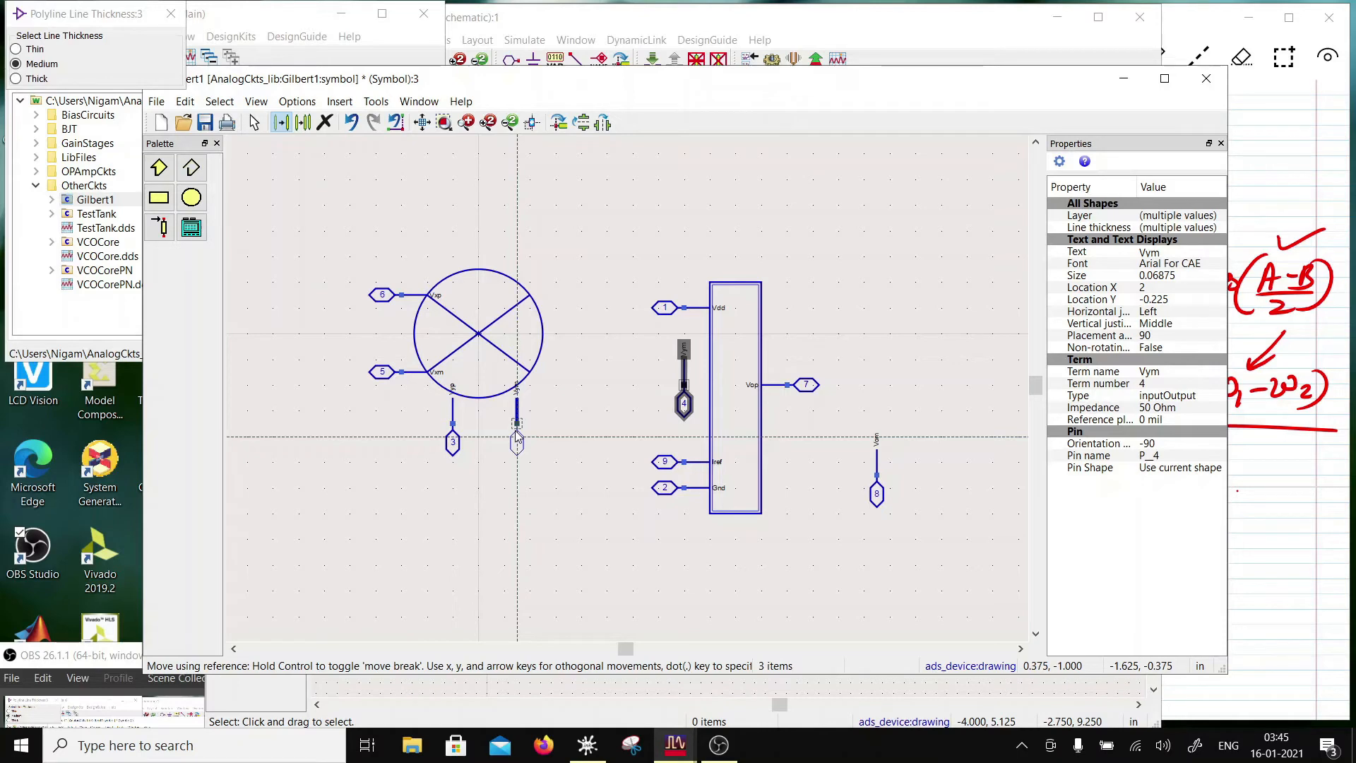
pyautogui.moveTo(514, 436); pyautogui.dragTo(504, 436)
pyautogui.click(568, 425)
# Rotate Vom to horizontal and place Vom and Vop with leads and labels at the diagonals' lower and upper ends on the circle's right side
pyautogui.moveTo(922, 539); pyautogui.dragTo(842, 402)
pyautogui.click(556, 123)
pyautogui.click(557, 124)
pyautogui.click(557, 123)
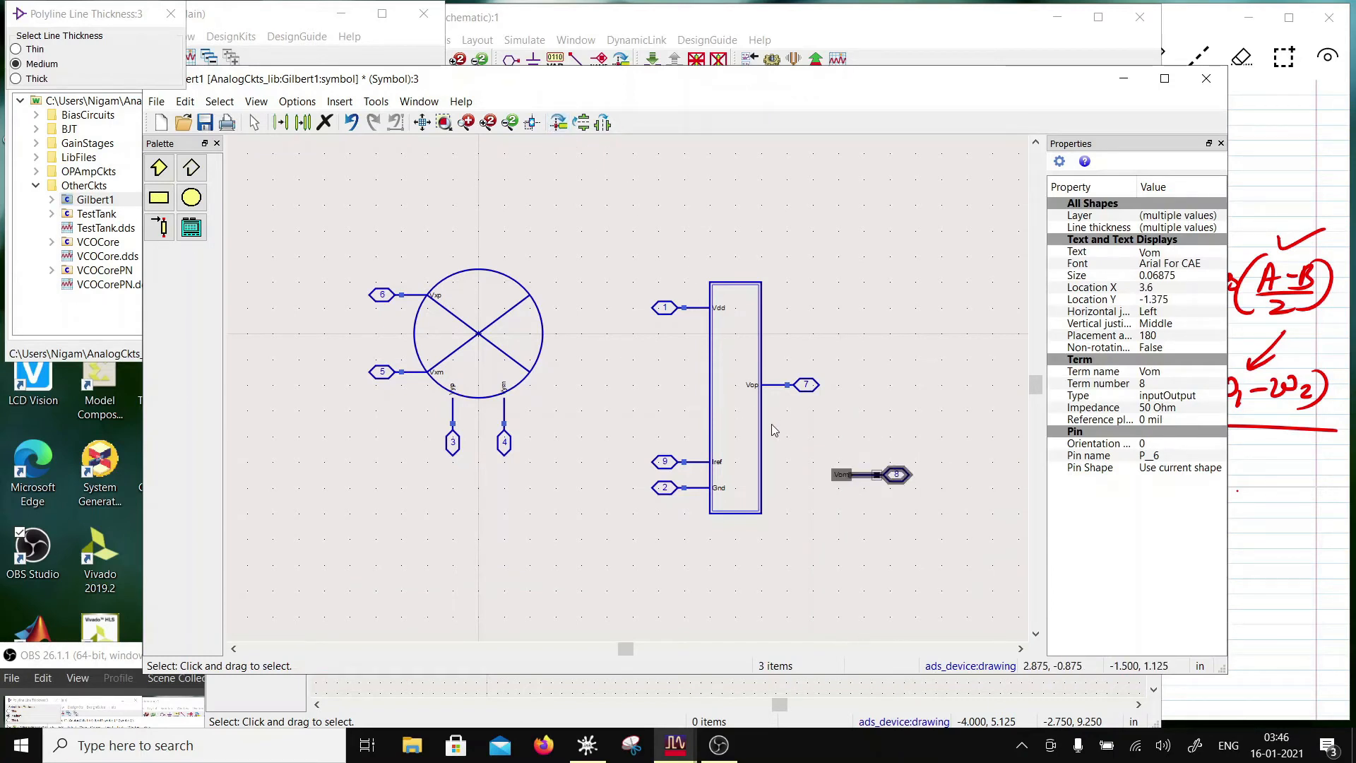
pyautogui.moveTo(876, 483); pyautogui.dragTo(563, 383)
pyautogui.click(619, 409)
pyautogui.moveTo(859, 419); pyautogui.dragTo(543, 295)
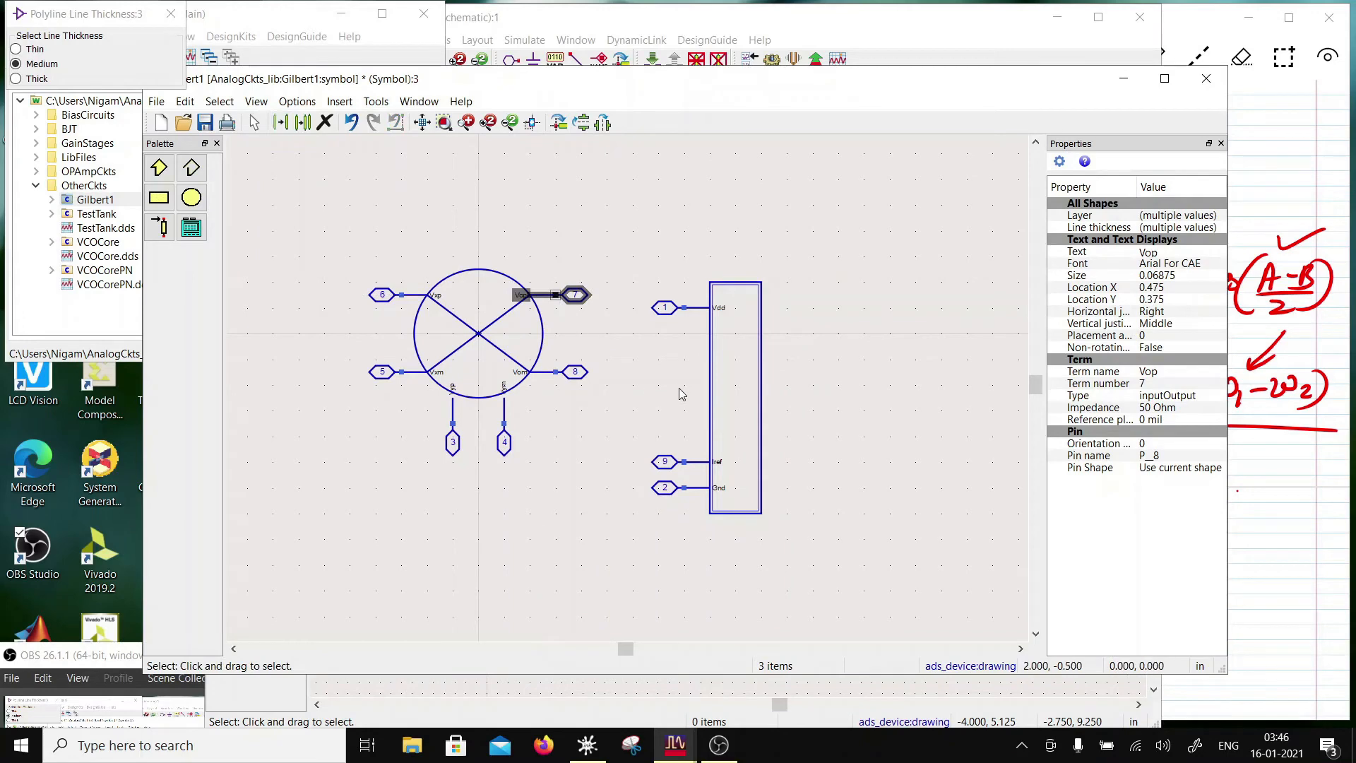
pyautogui.click(682, 394)
# Rotate the Vdd pin with its lead and label to point upward and place it at the circle's top centre
pyautogui.moveTo(629, 278); pyautogui.dragTo(748, 336)
pyautogui.click(559, 123)
pyautogui.moveTo(689, 334); pyautogui.dragTo(483, 271)
pyautogui.click(669, 451)
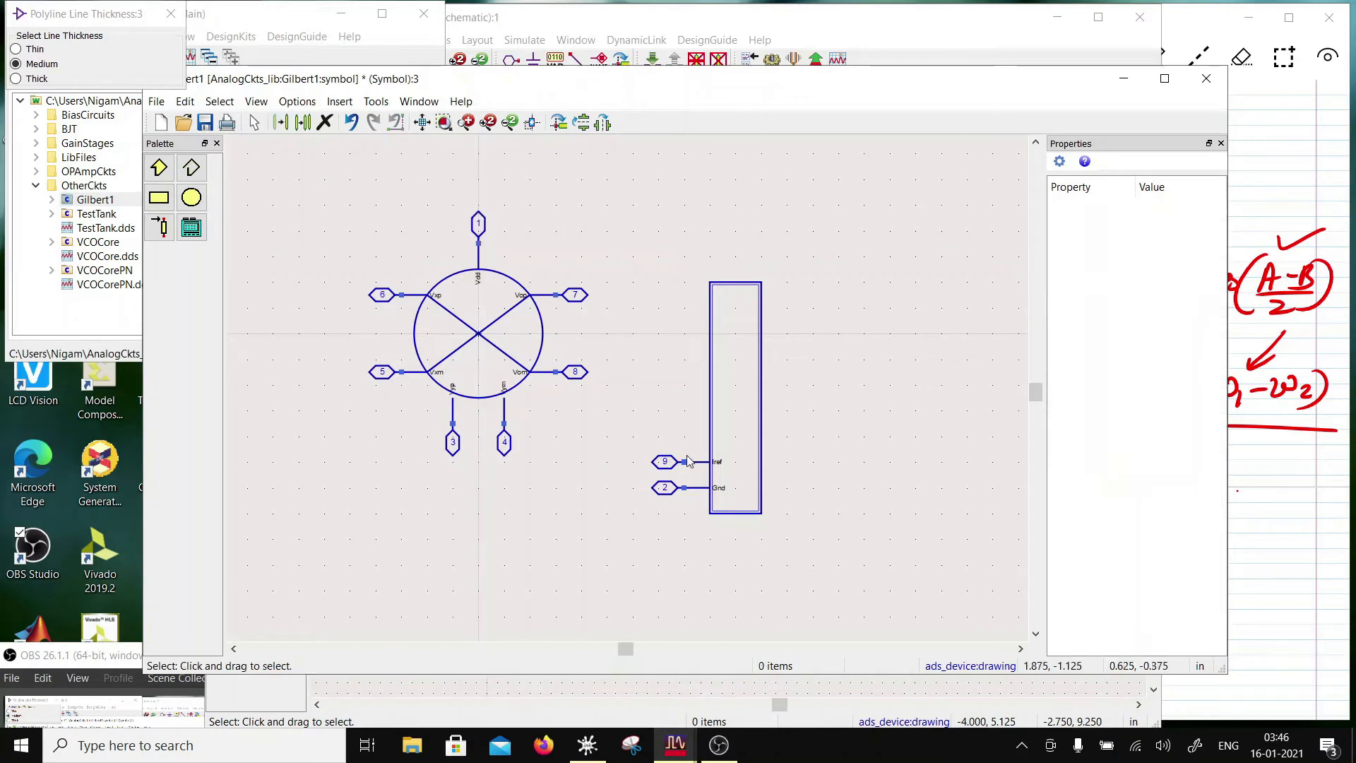
# Rotate the Gnd pin with its lead and label to point downward and place it beneath the circle, right of Vym
pyautogui.moveTo(620, 445); pyautogui.dragTo(771, 507)
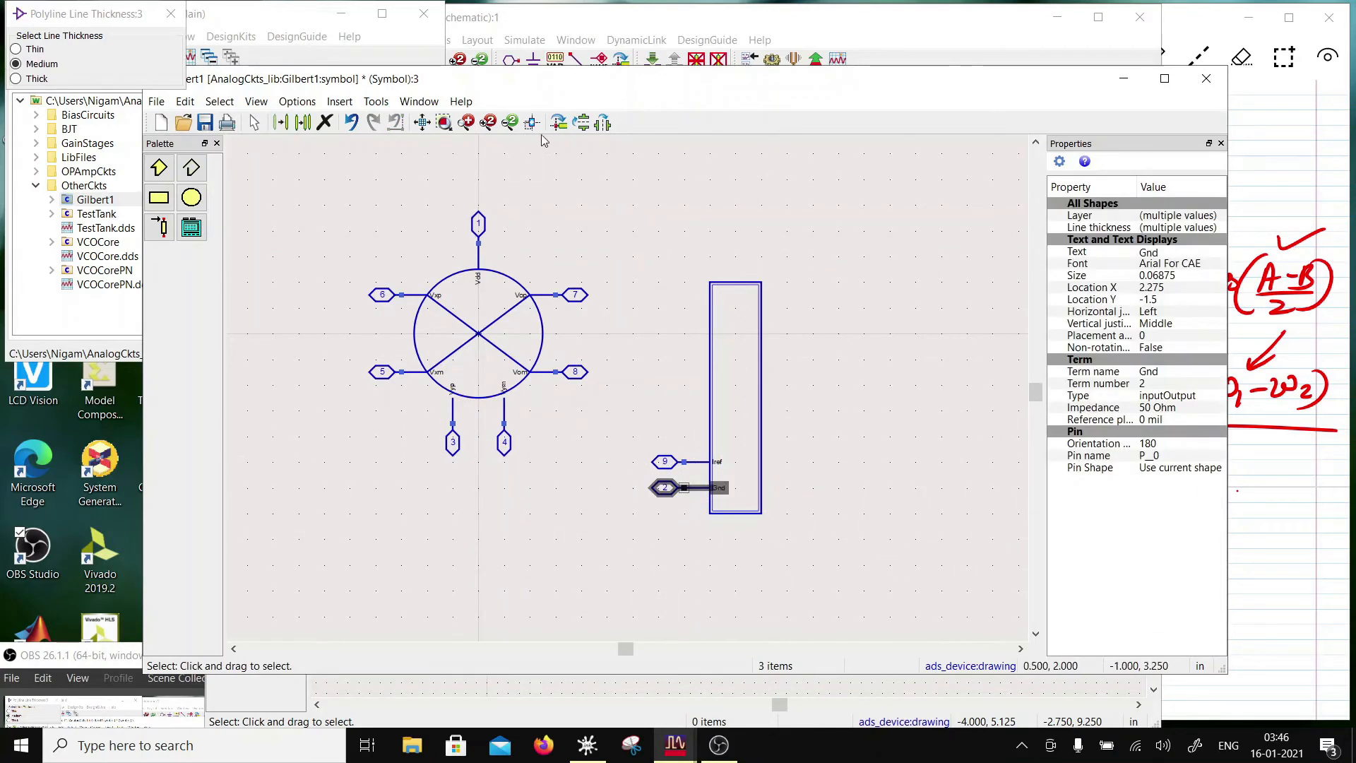
pyautogui.click(558, 123)
pyautogui.moveTo(687, 512); pyautogui.dragTo(745, 478)
# Rotate the Iref pin with its lead and label to point upward and place it above the circle, 0.25 in left of Vdd
pyautogui.click(626, 512)
pyautogui.click(559, 123)
pyautogui.click(559, 123)
pyautogui.click(558, 123)
pyautogui.moveTo(685, 487); pyautogui.dragTo(517, 565)
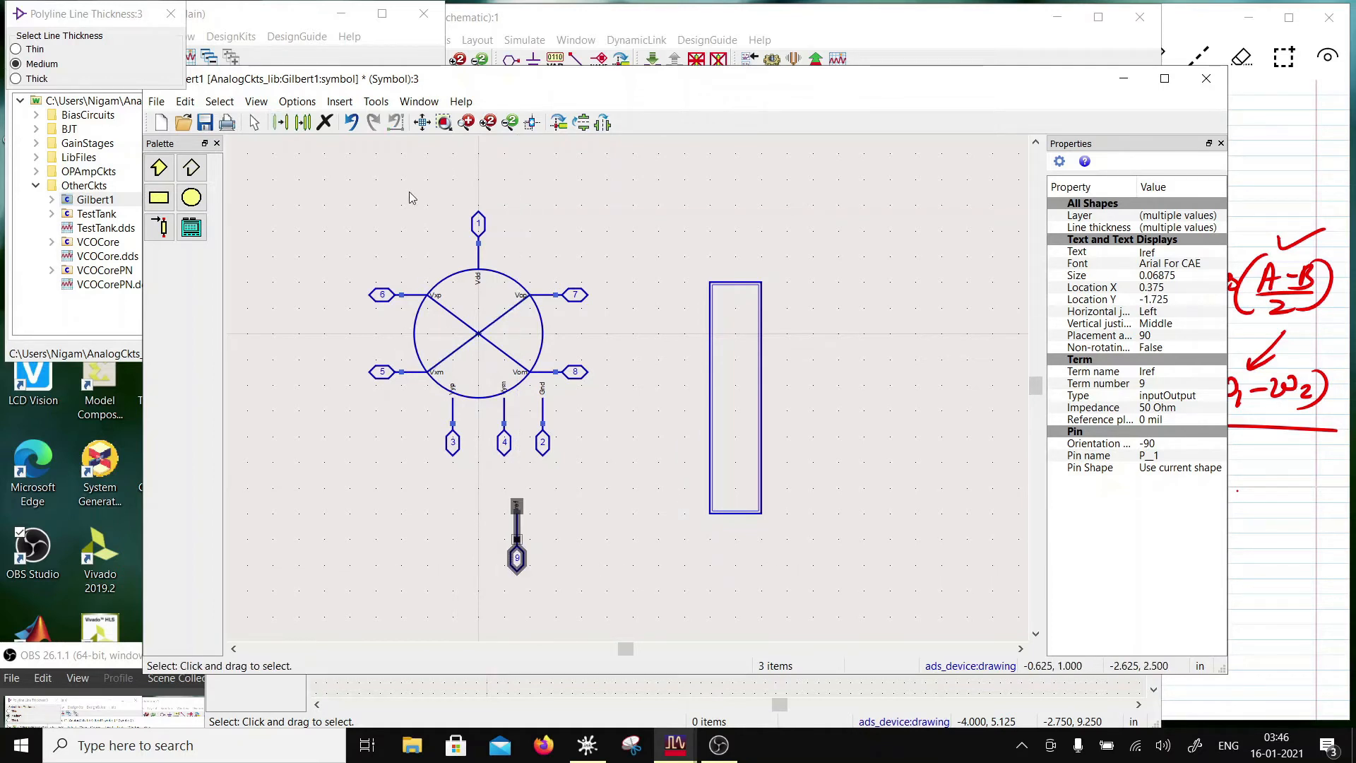
pyautogui.click(558, 125)
pyautogui.click(558, 125)
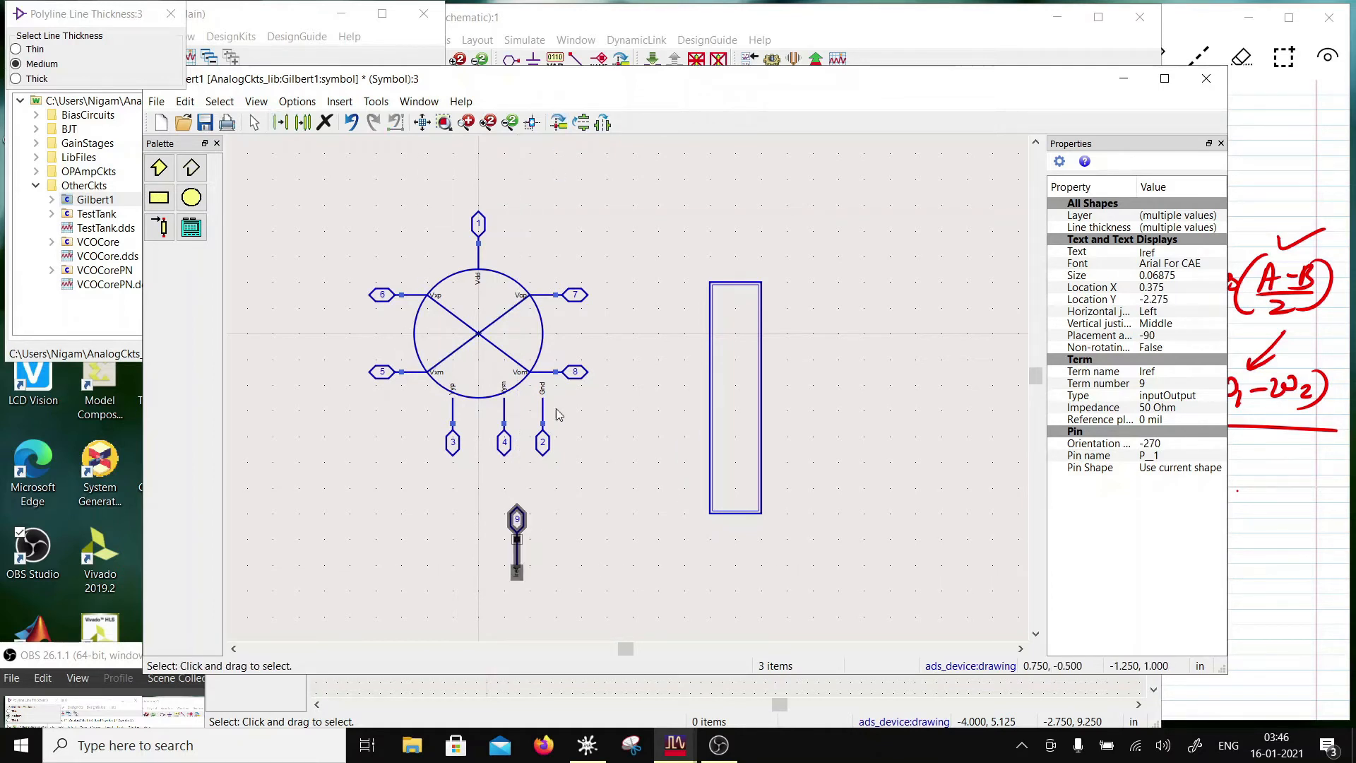
pyautogui.moveTo(511, 512); pyautogui.dragTo(459, 273)
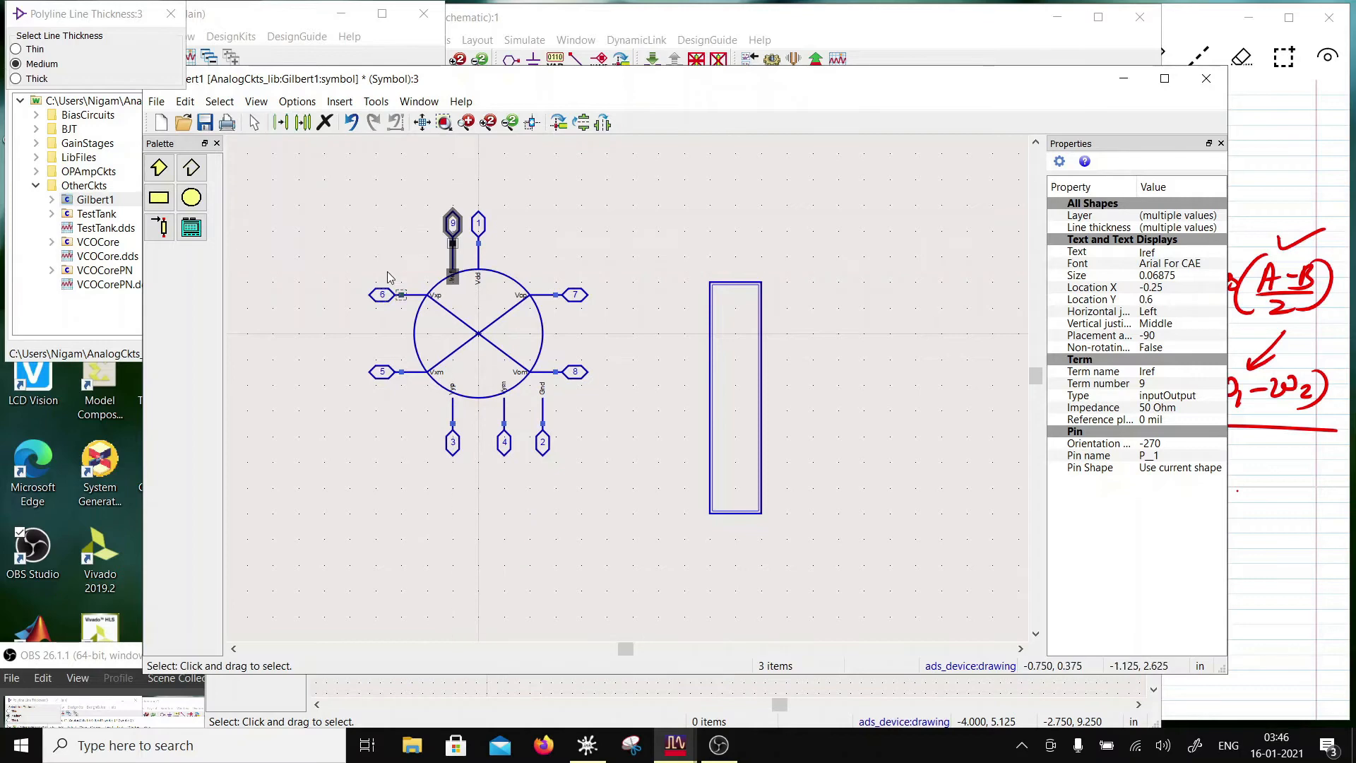
# Delete the old rectangular symbol body beside the circle
pyautogui.click(445, 311)
pyautogui.moveTo(664, 221); pyautogui.dragTo(836, 588)
pyautogui.press('Delete')
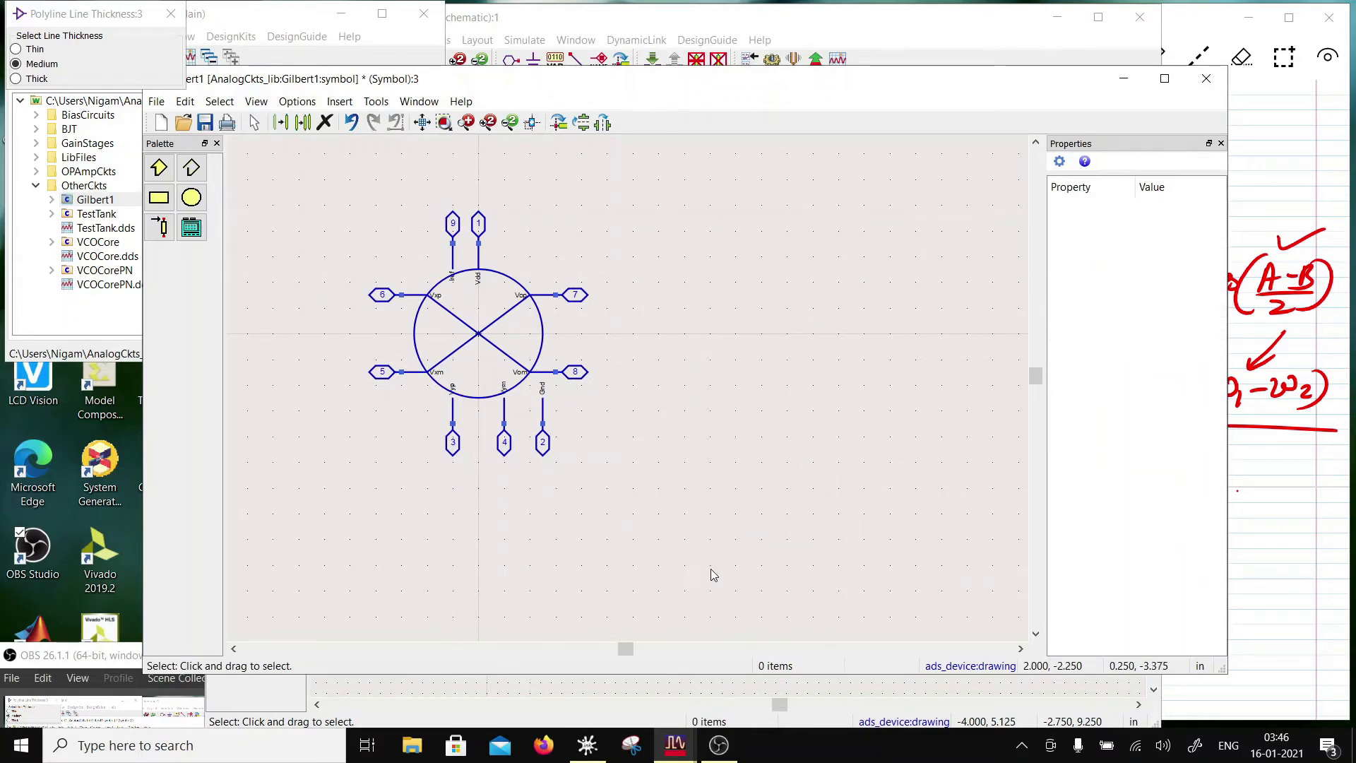
# Turn off grid snapping, extend the Vyp, Vym and Iref leads to the circle's outline, and shift their labels inward
pyautogui.scroll(1, 556, 375)
pyautogui.click(297, 103)
pyautogui.click(329, 179)
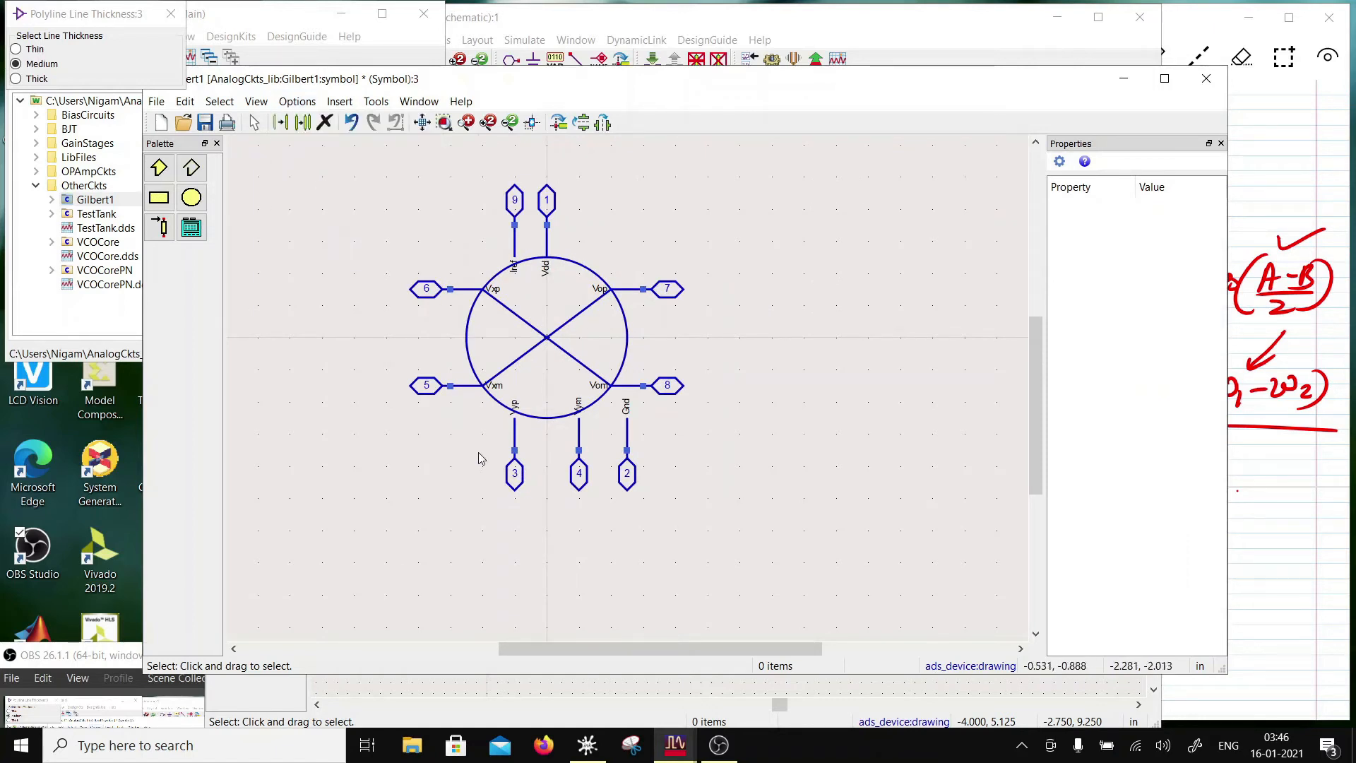
pyautogui.moveTo(517, 410); pyautogui.dragTo(579, 416)
pyautogui.click(579, 397)
pyautogui.click(579, 424)
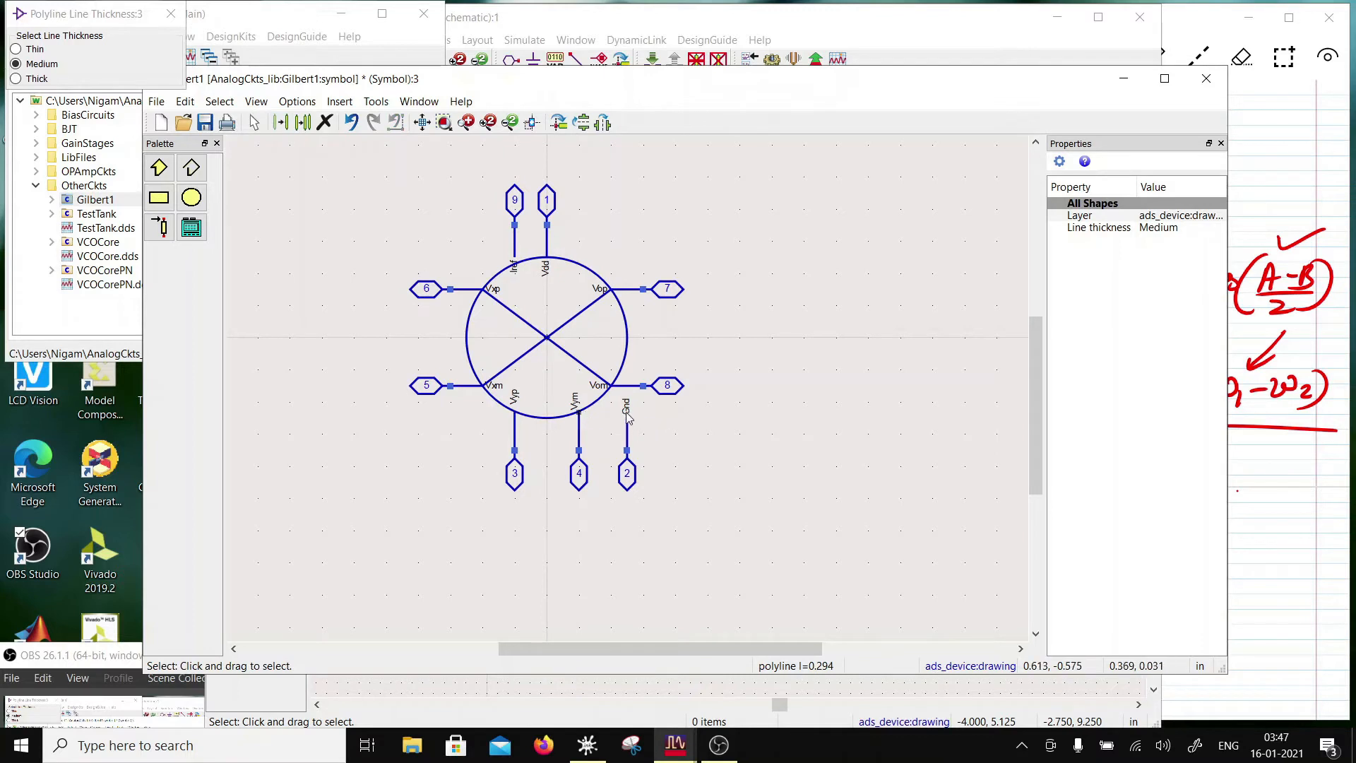
pyautogui.moveTo(515, 276); pyautogui.dragTo(514, 270)
pyautogui.click(605, 226)
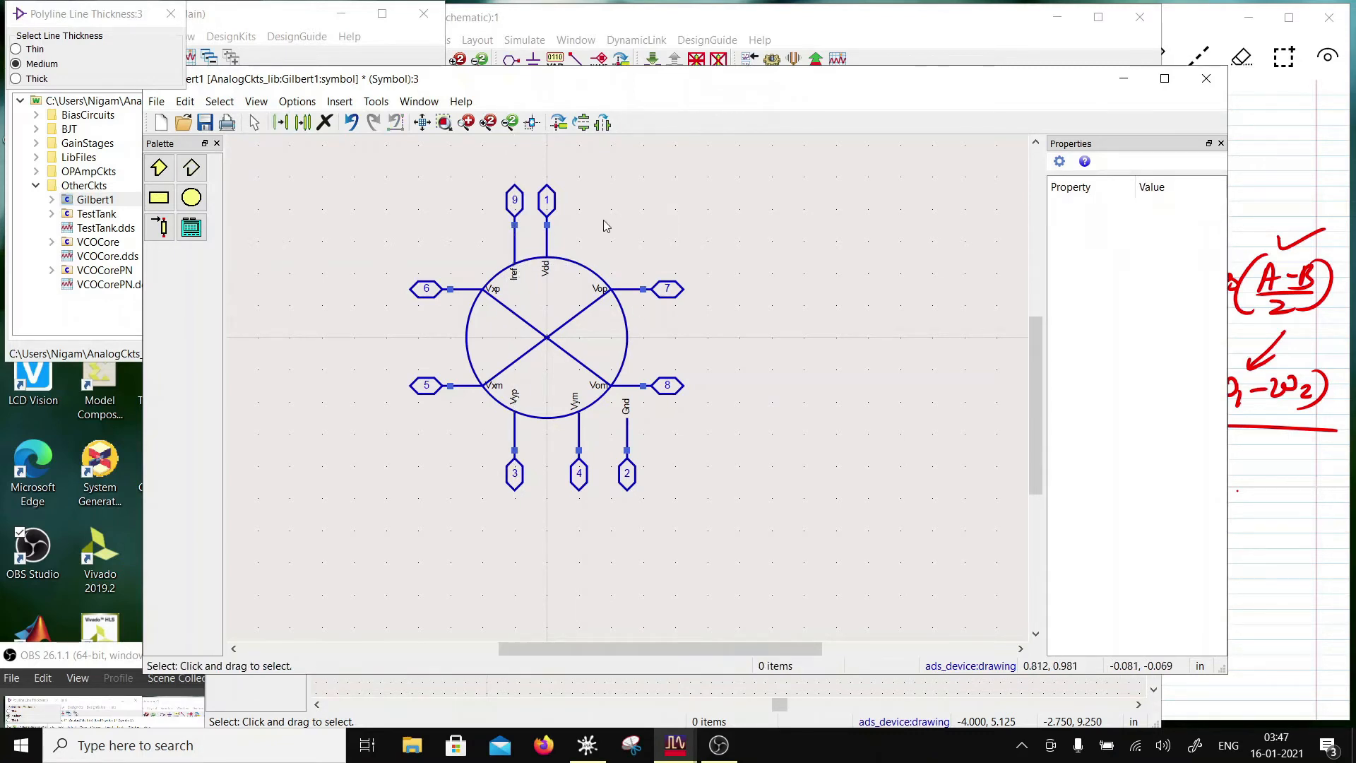
pyautogui.click(159, 167)
pyautogui.click(48, 63)
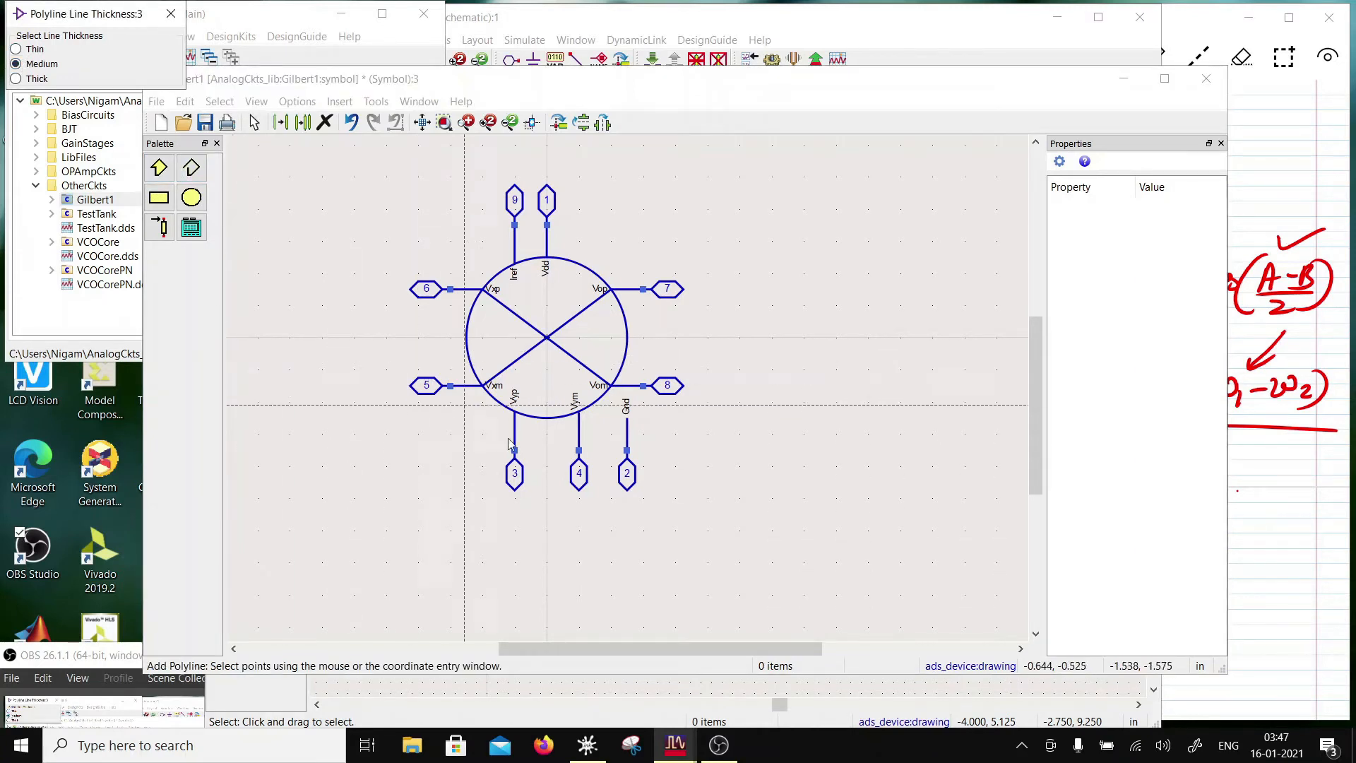
pyautogui.click(623, 412)
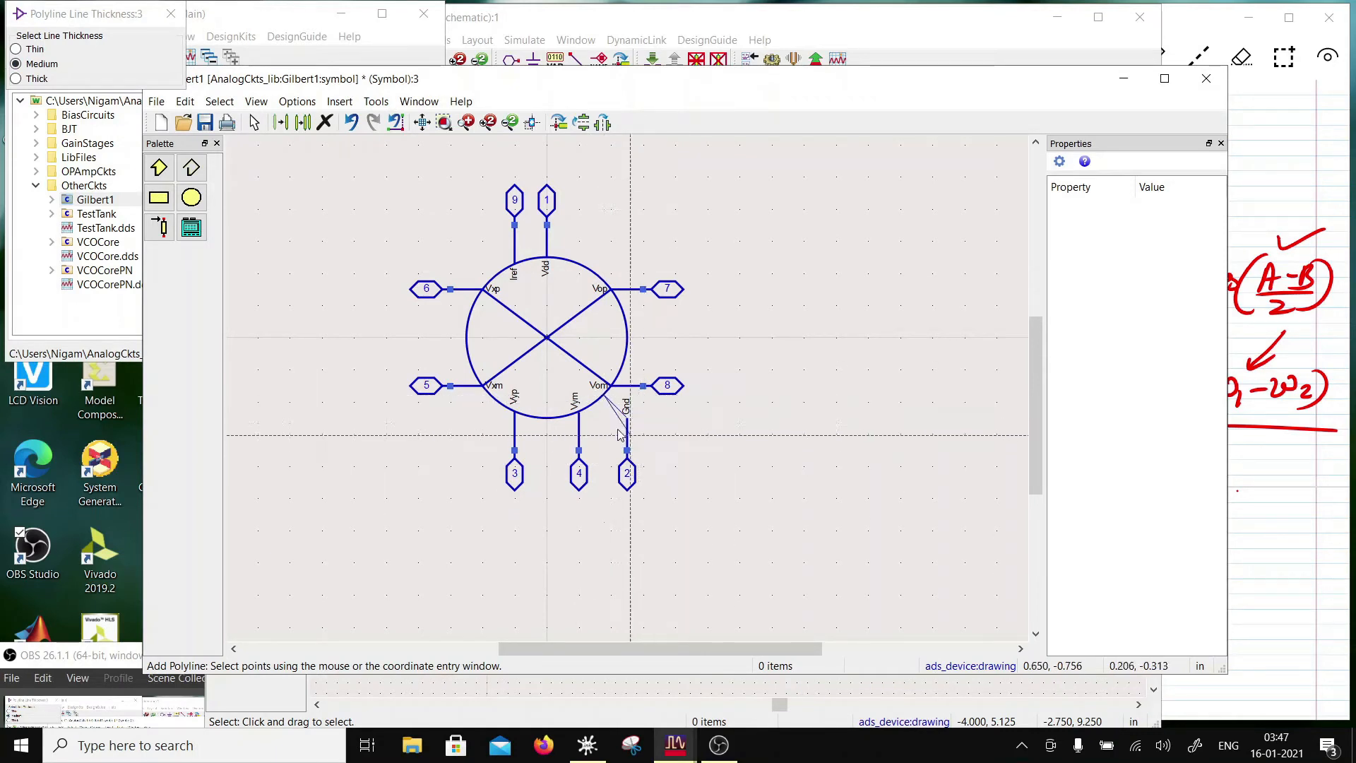
pyautogui.press('Escape')
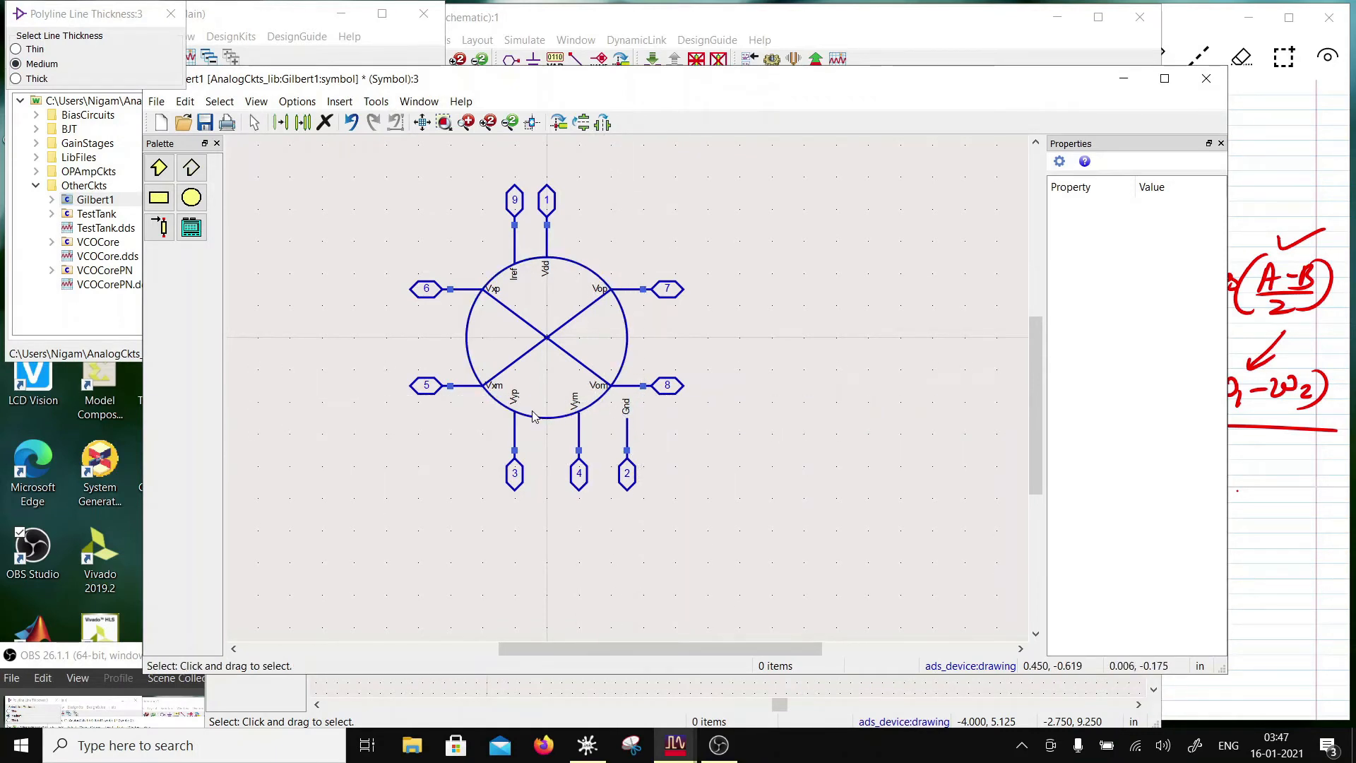
# Draw a medium-thickness polyline from the inner end of the Gnd lead diagonally to the circle's outline
pyautogui.click(178, 171)
pyautogui.click(41, 64)
pyautogui.click(626, 418)
pyautogui.doubleClick(602, 400)
pyautogui.press('Escape')
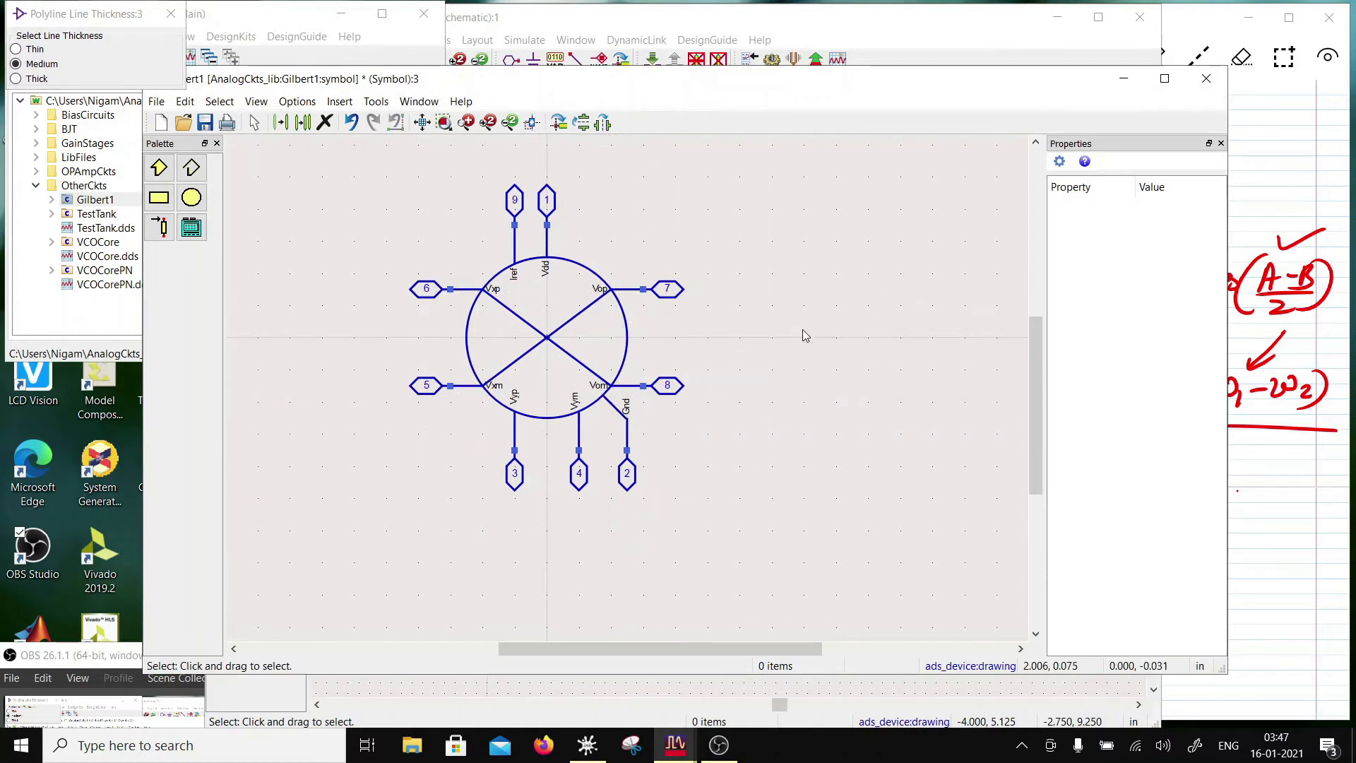
# Save the Gilbert1 symbol and close its symbol and schematic windows
pyautogui.click(212, 129)
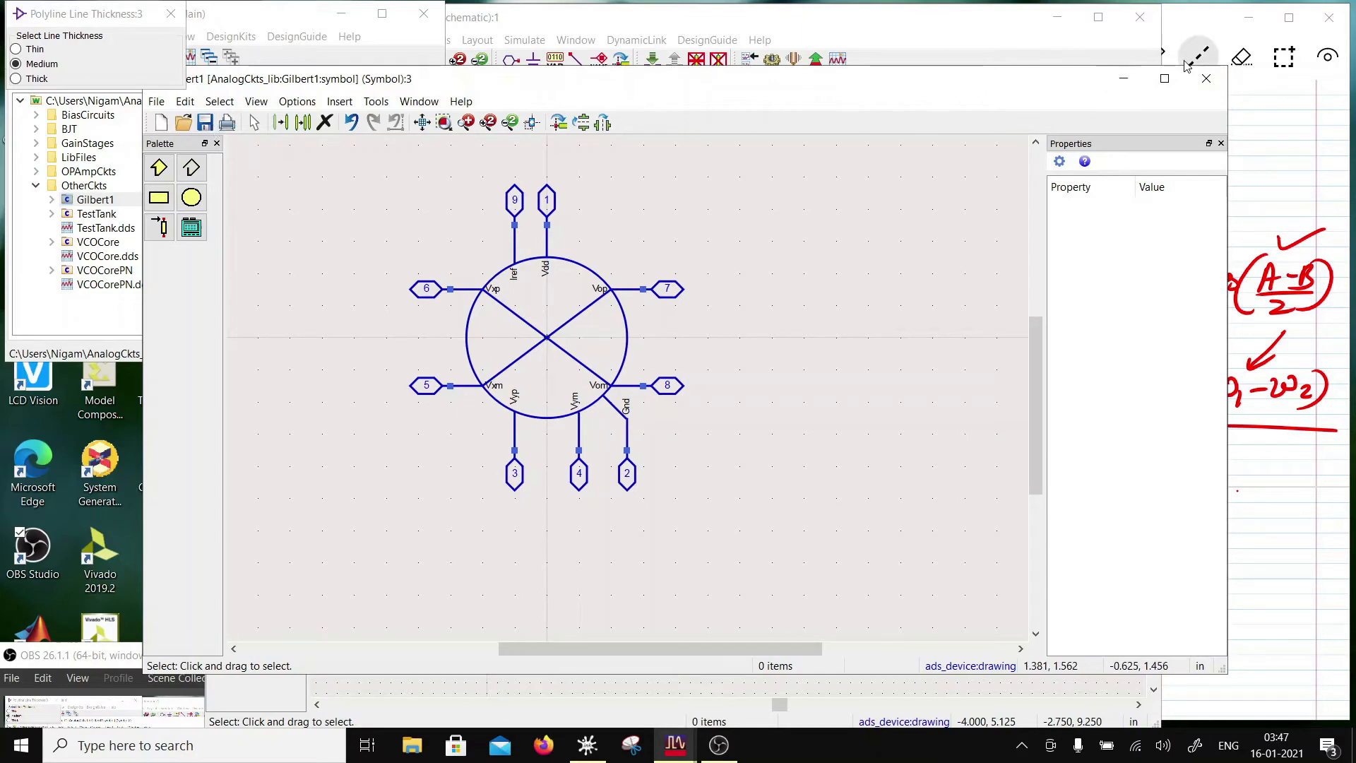
pyautogui.hotkey('alt', 'F4')
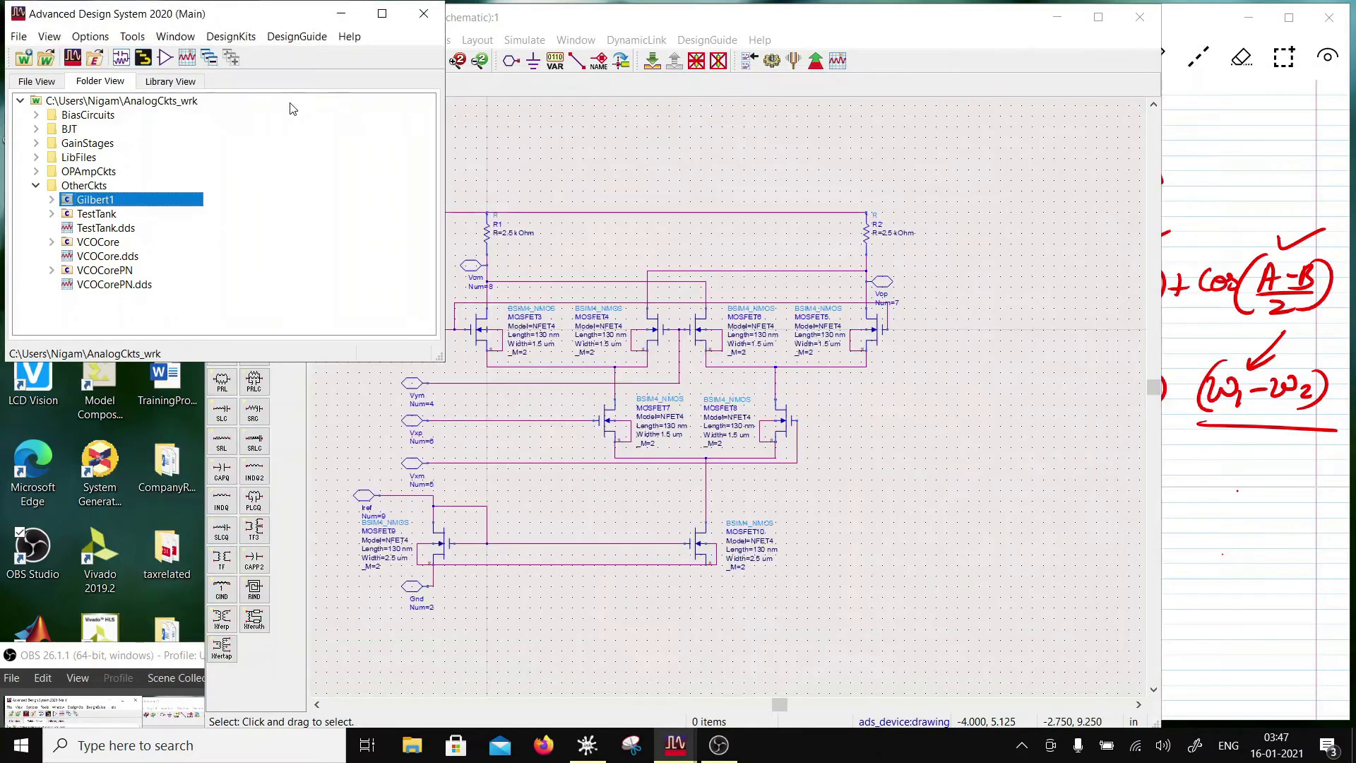
pyautogui.click(621, 170)
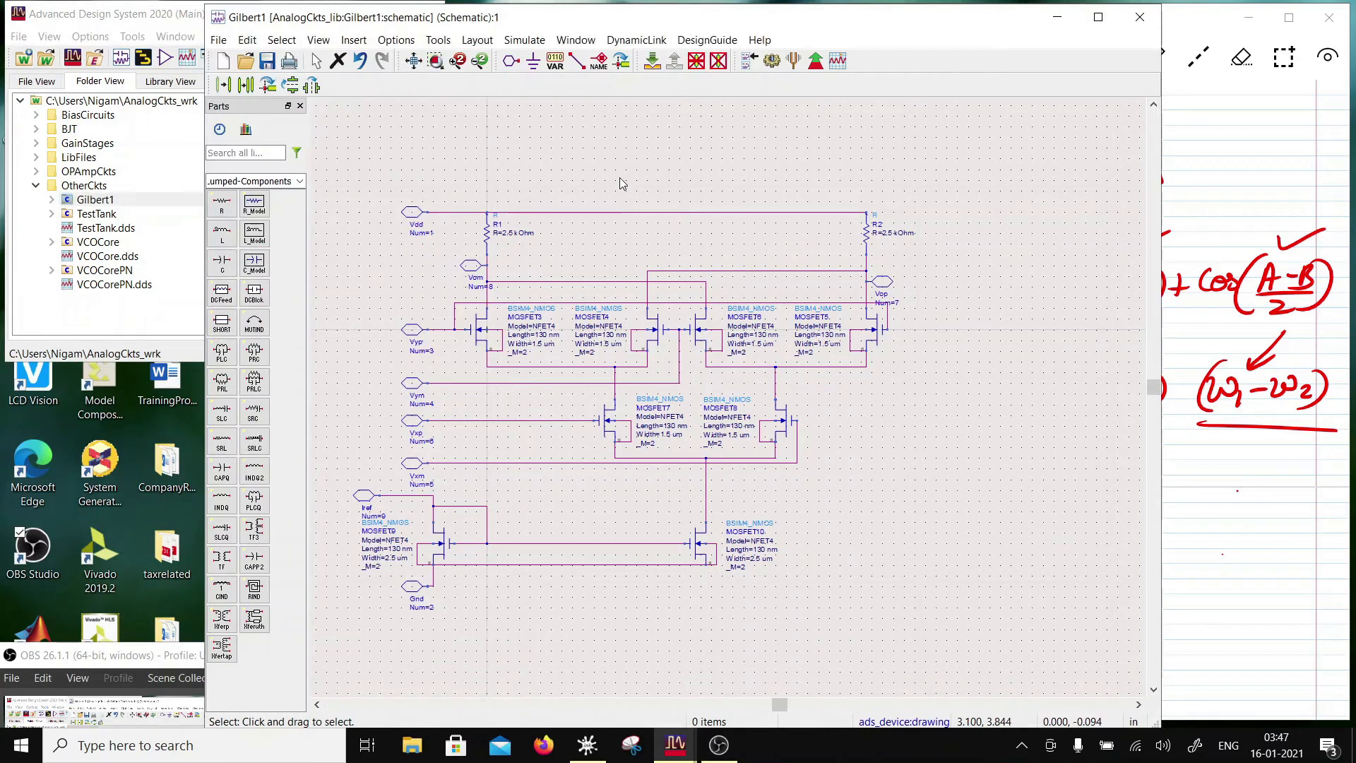
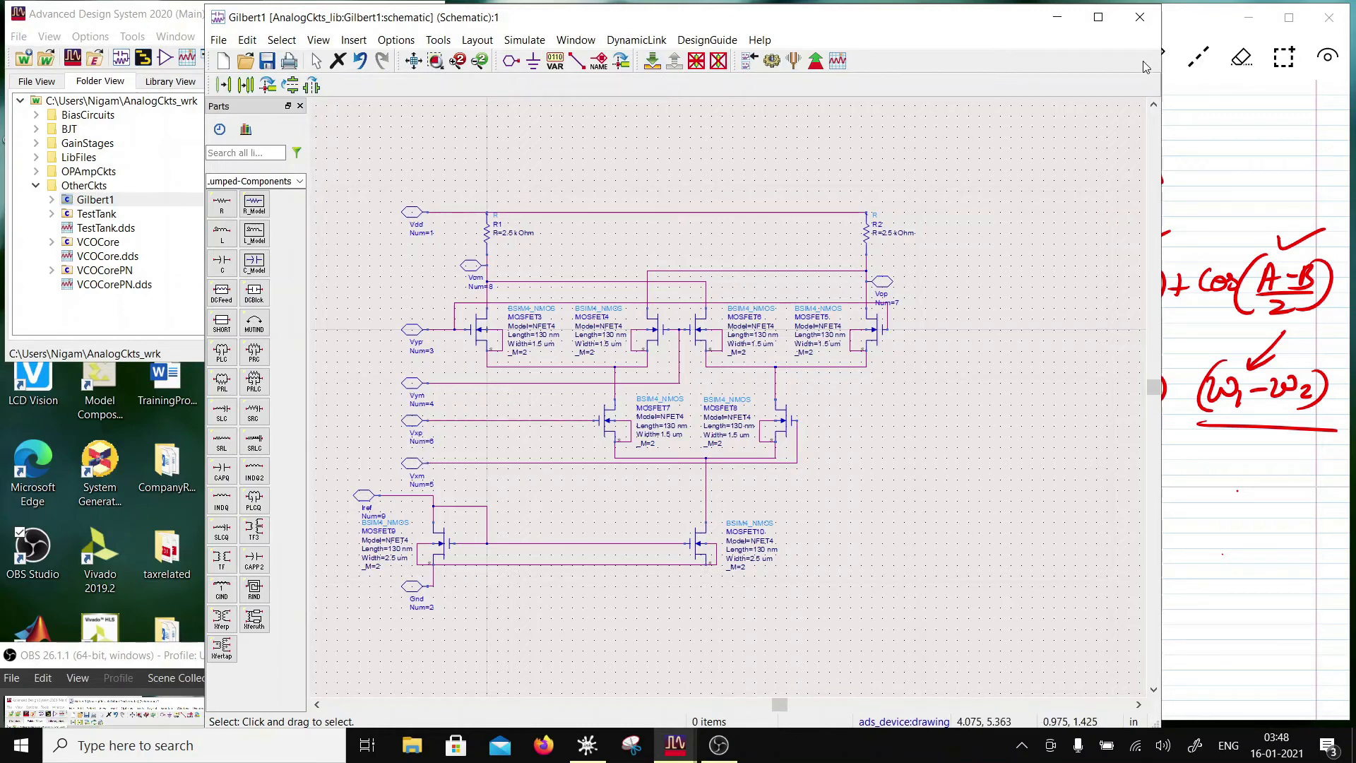
pyautogui.click(1139, 16)
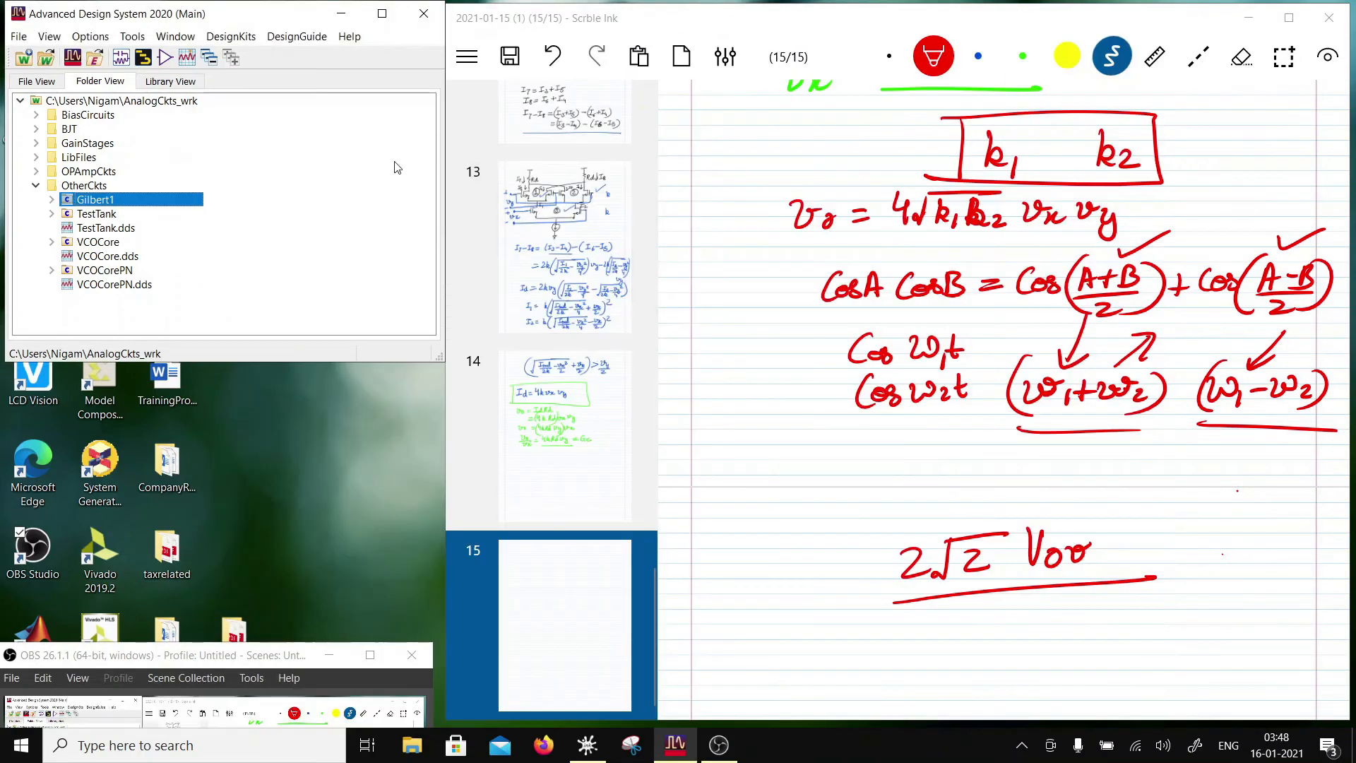
# Create a new schematic cell named testGilbert in the OtherCkts folder of AnalogCkts_lib
pyautogui.rightClick(78, 185)
pyautogui.moveTo(143, 190)
pyautogui.click(375, 190)
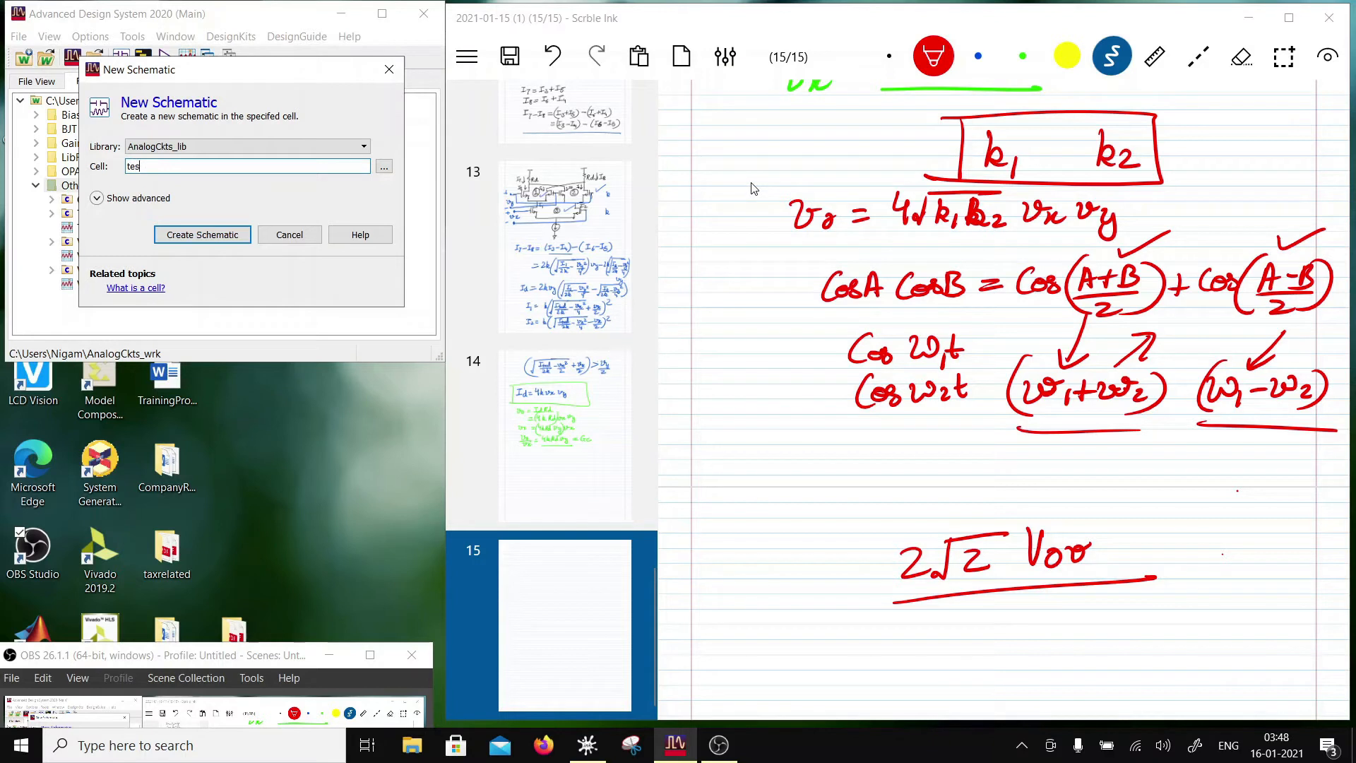
pyautogui.write('Gilbert')
pyautogui.click(223, 241)
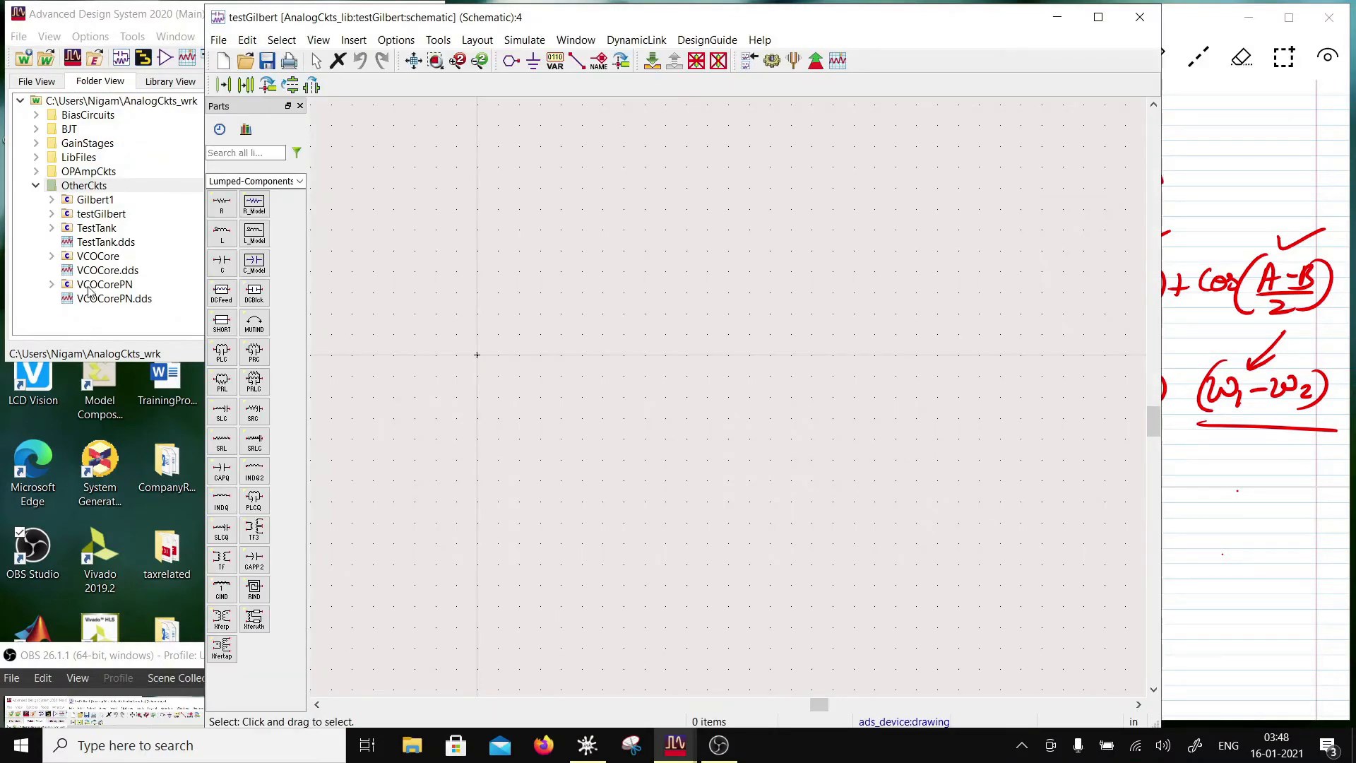
# Try placing the Gilbert1 symbol at the origin of the testGilbert schematic, and undo the placement
pyautogui.moveTo(94, 200); pyautogui.dragTo(477, 355)
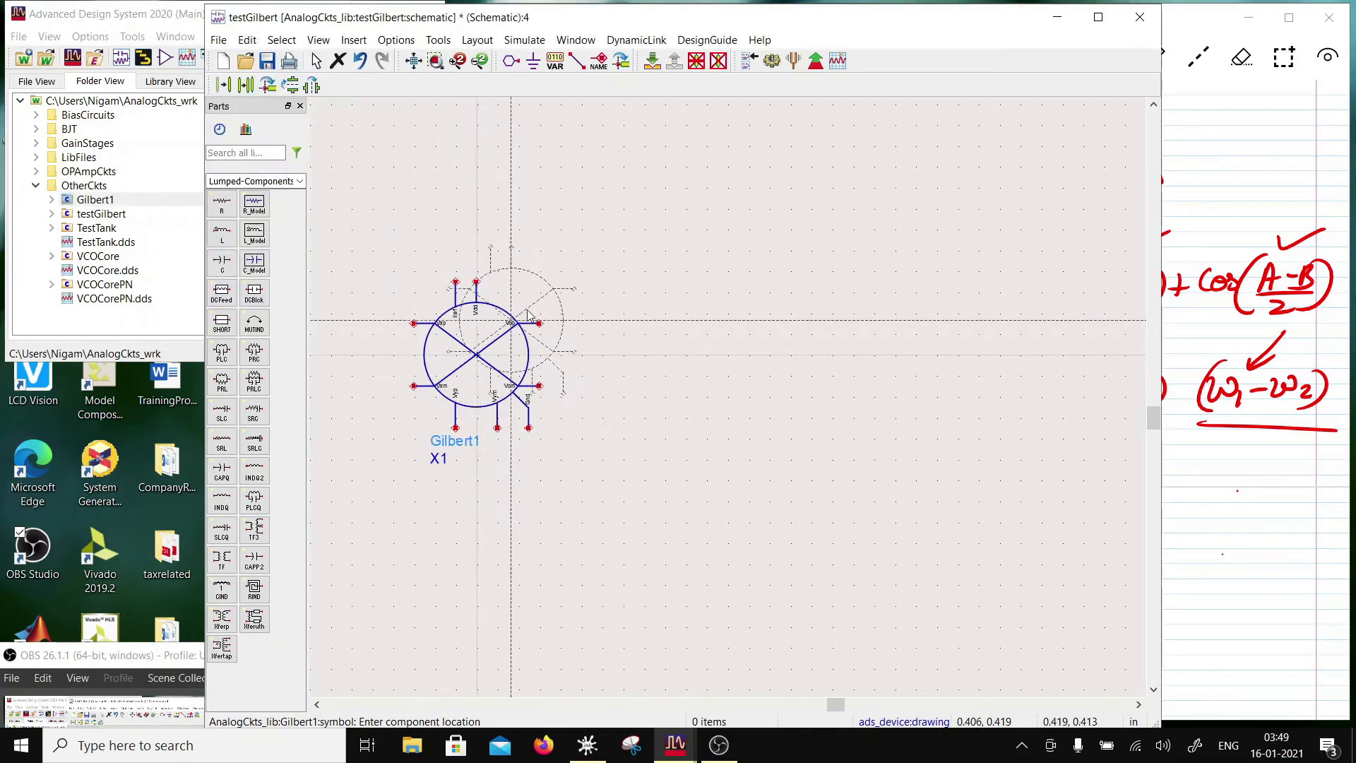
pyautogui.press('Escape')
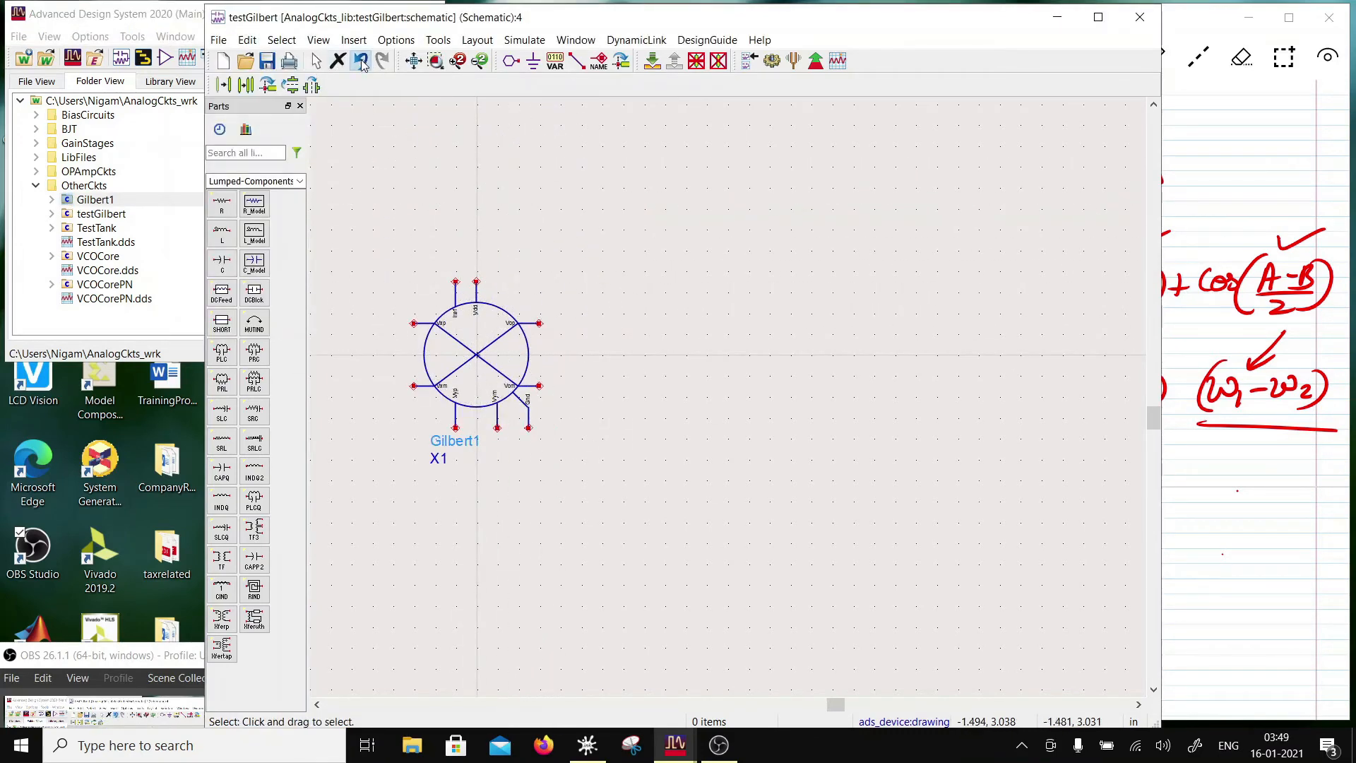
pyautogui.click(360, 61)
# Turn grid snapping back on for the testGilbert schematic
pyautogui.click(354, 40)
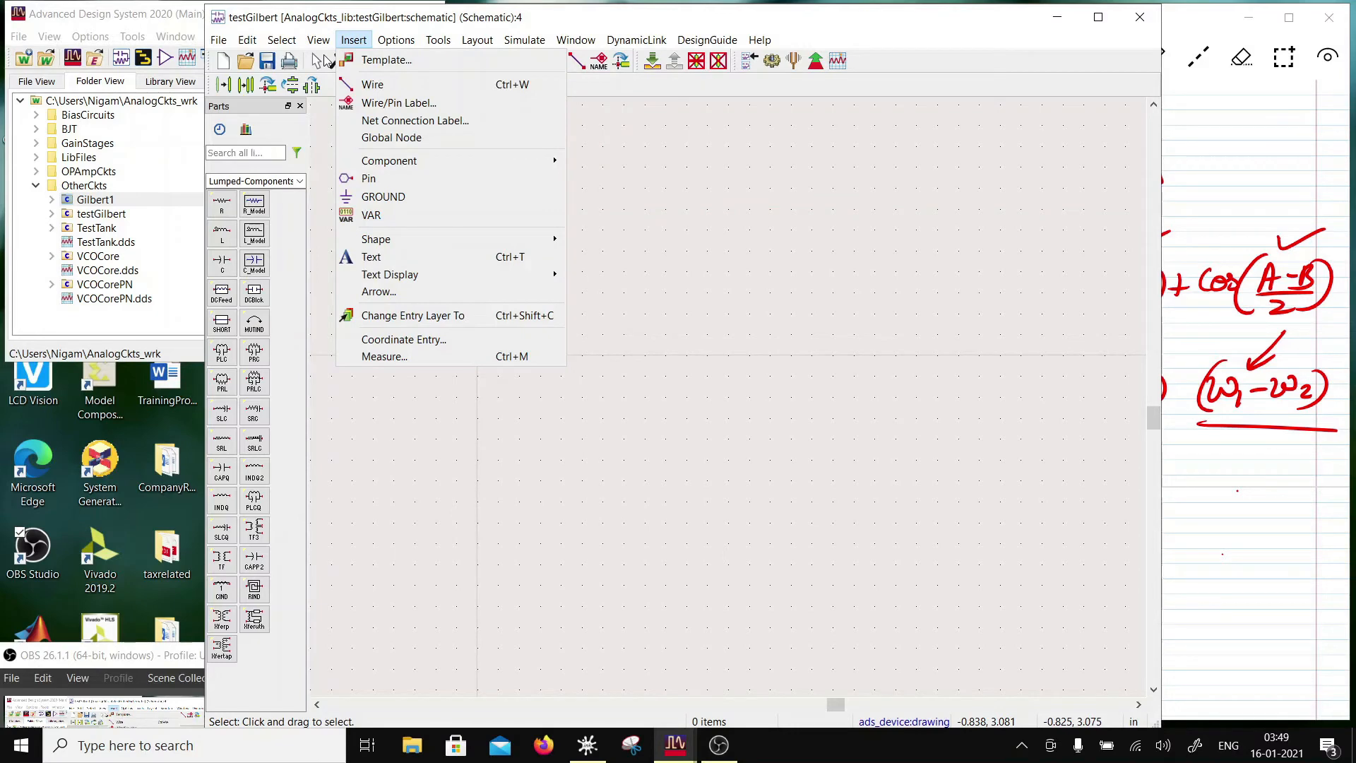
pyautogui.moveTo(286, 41)
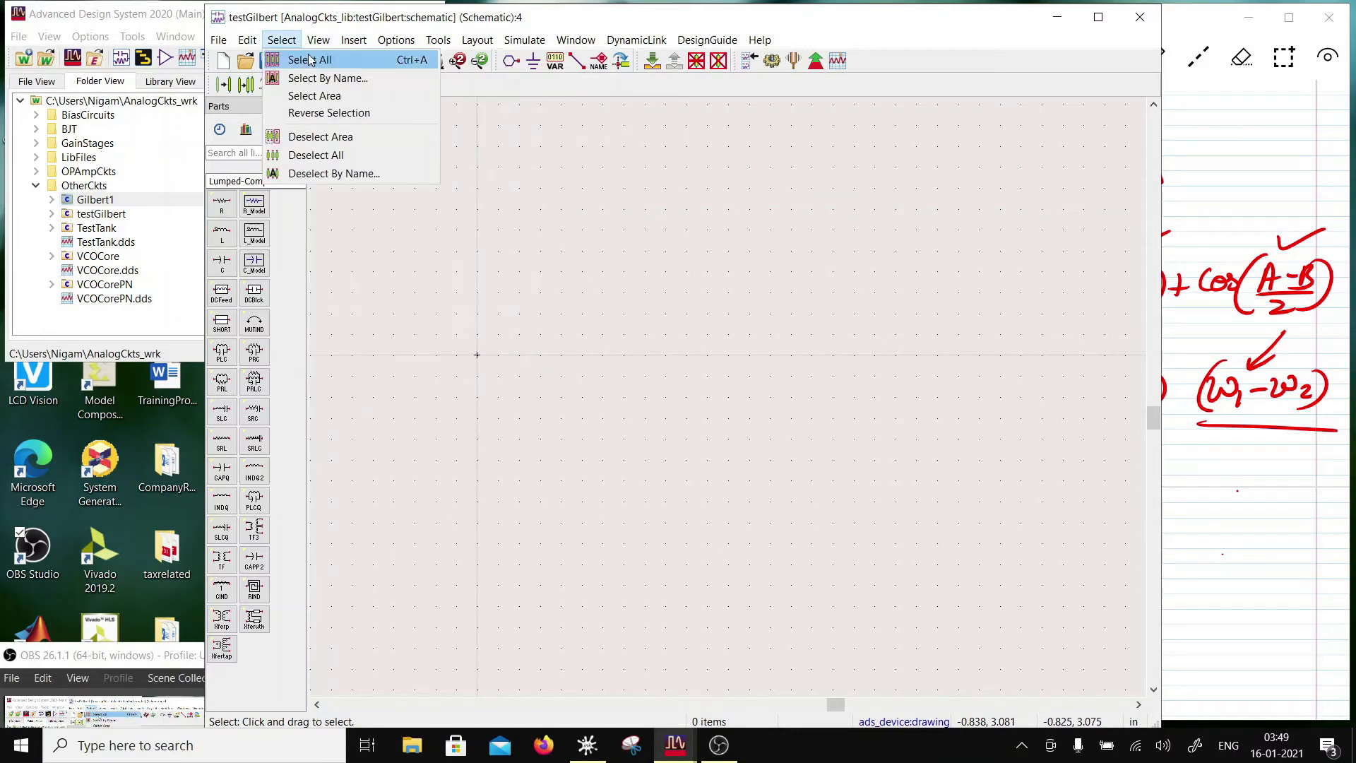
pyautogui.moveTo(355, 44)
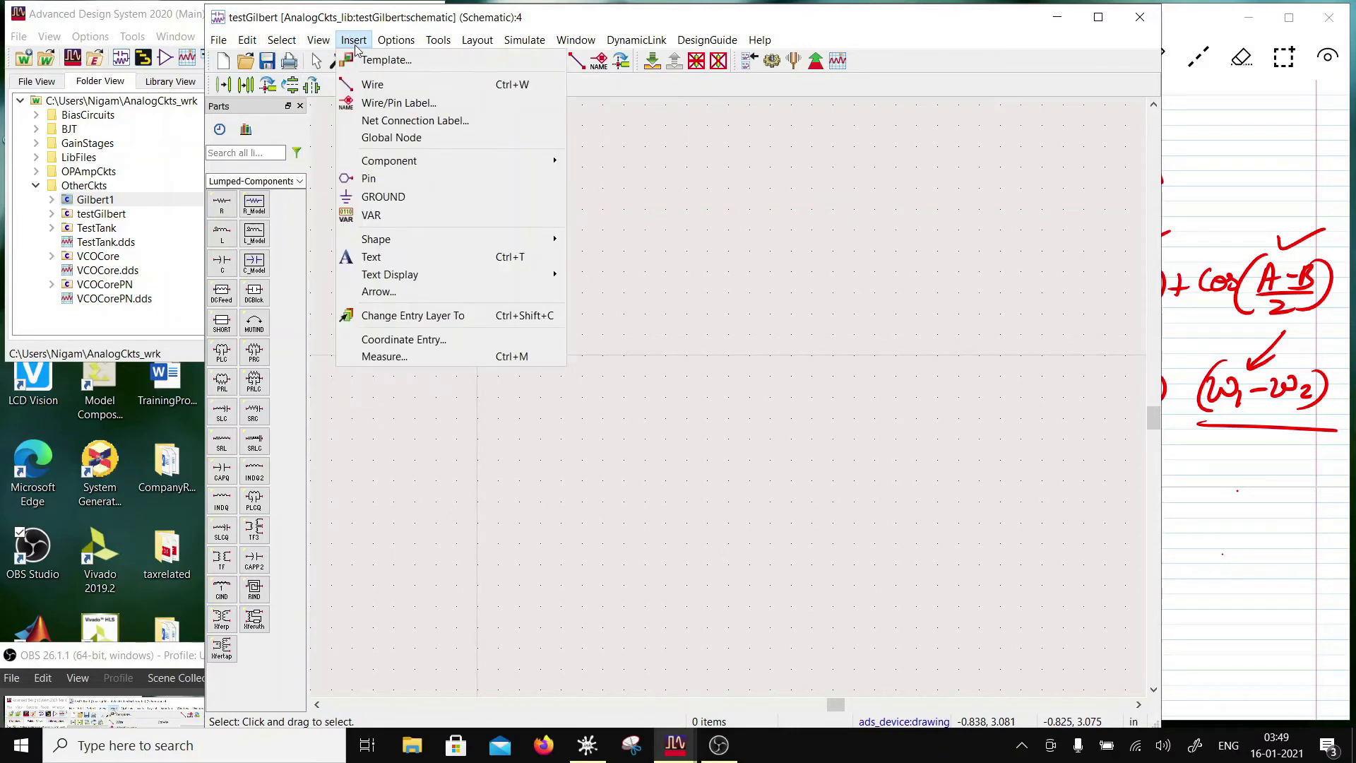
pyautogui.moveTo(396, 41)
pyautogui.click(416, 134)
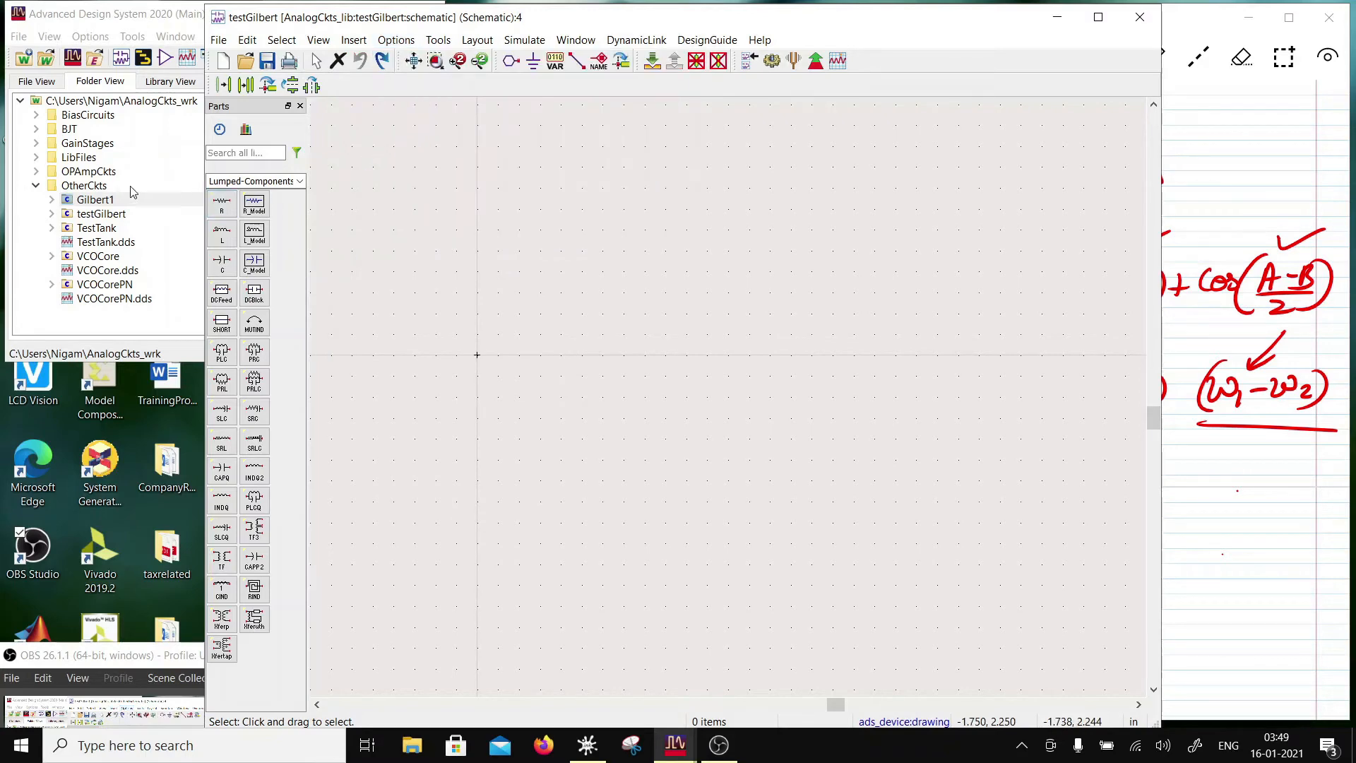
# Place the Gilbert1 symbol at the origin of the testGilbert schematic and move its name annotation to the symbol's upper right
pyautogui.moveTo(99, 200); pyautogui.dragTo(478, 360)
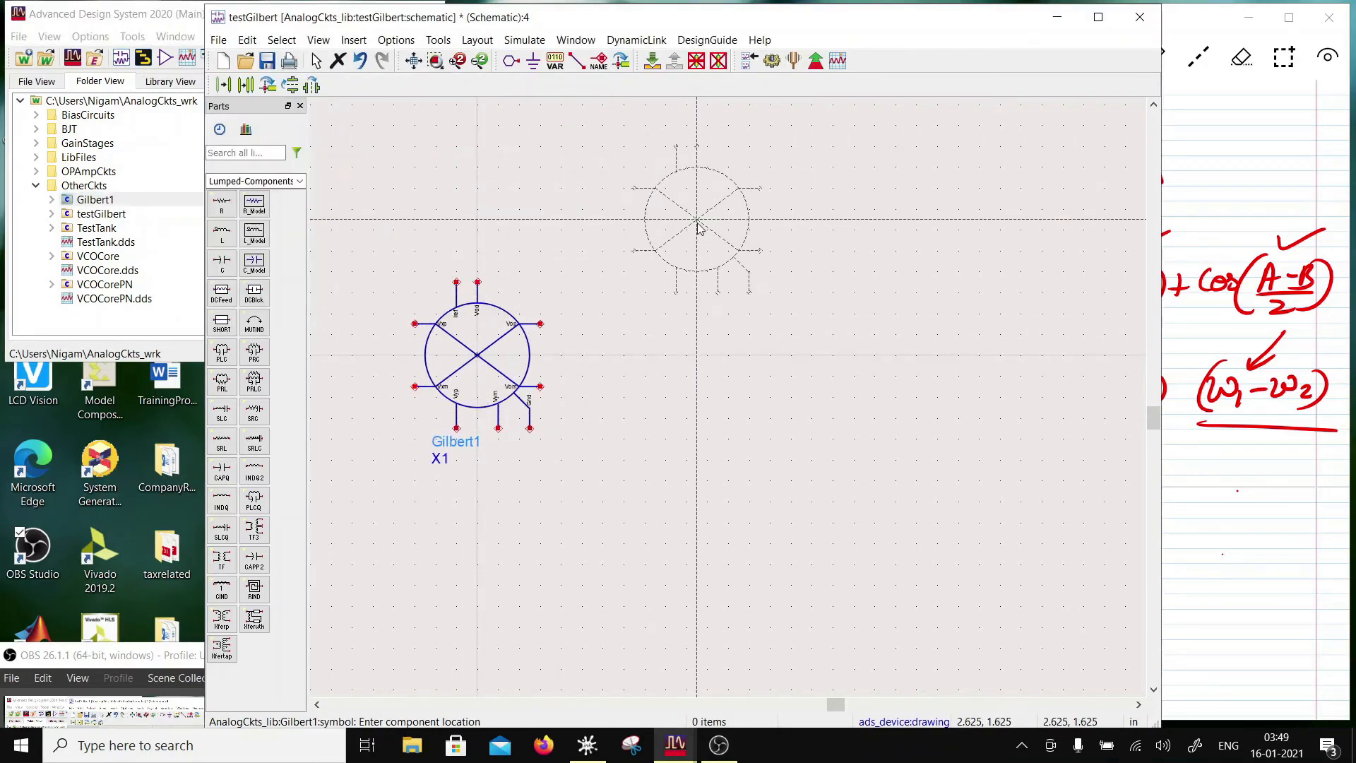
pyautogui.press('Escape')
pyautogui.click(509, 344)
pyautogui.press('F5')
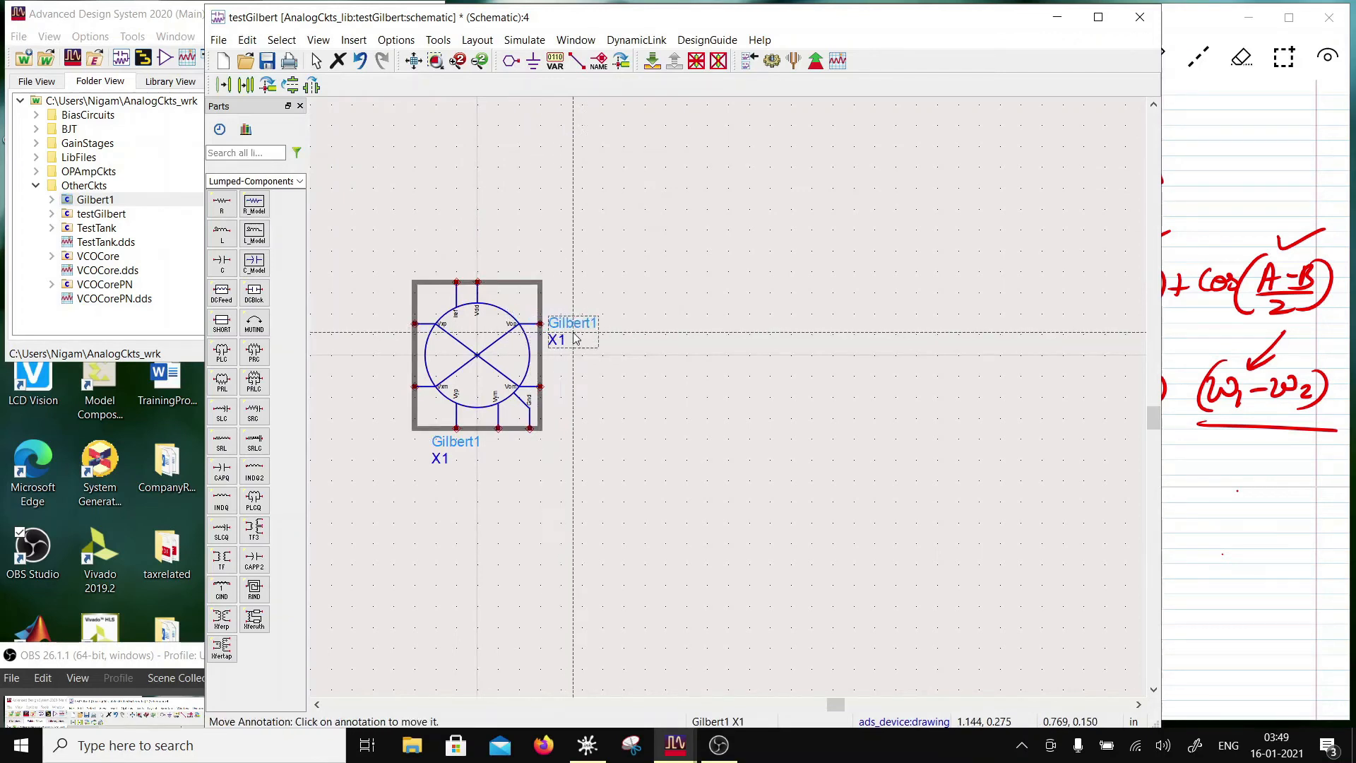
pyautogui.click(542, 295)
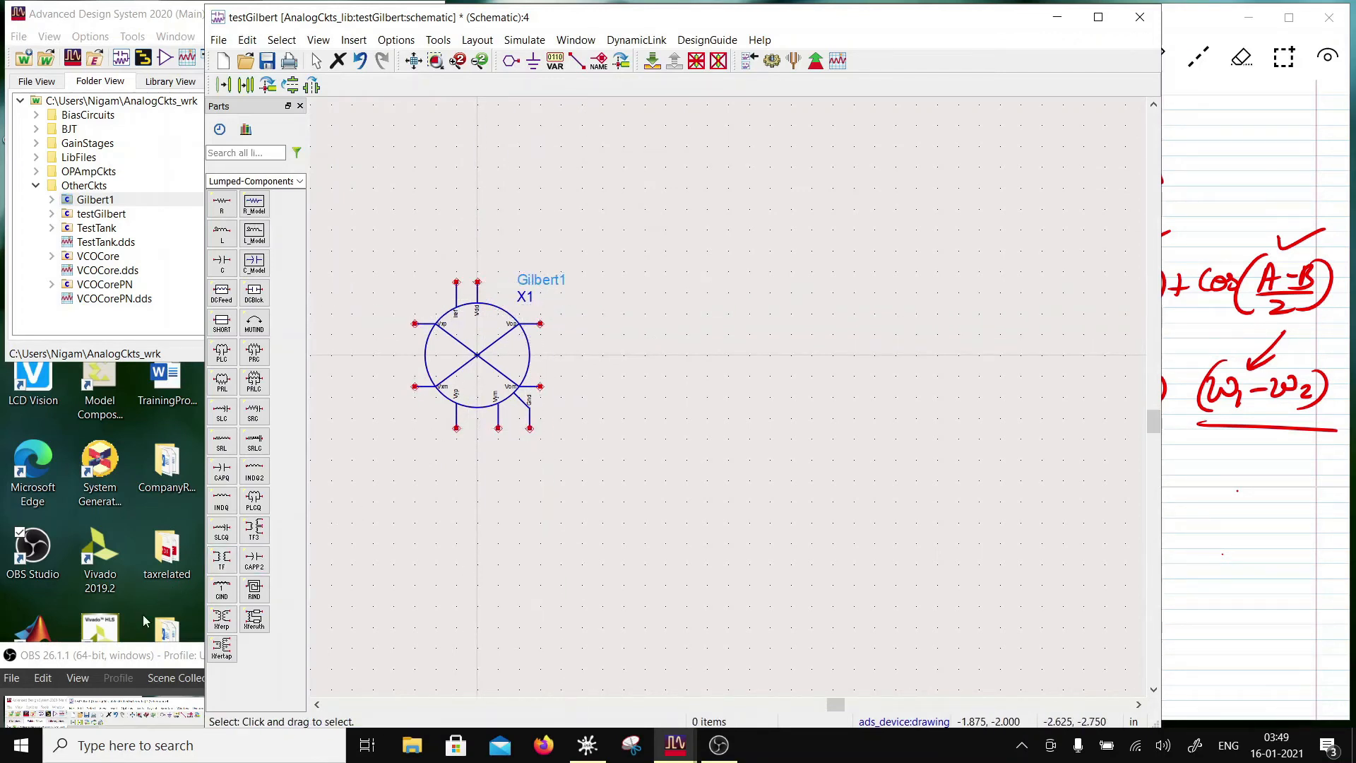
pyautogui.moveTo(124, 664); pyautogui.dragTo(107, 584)
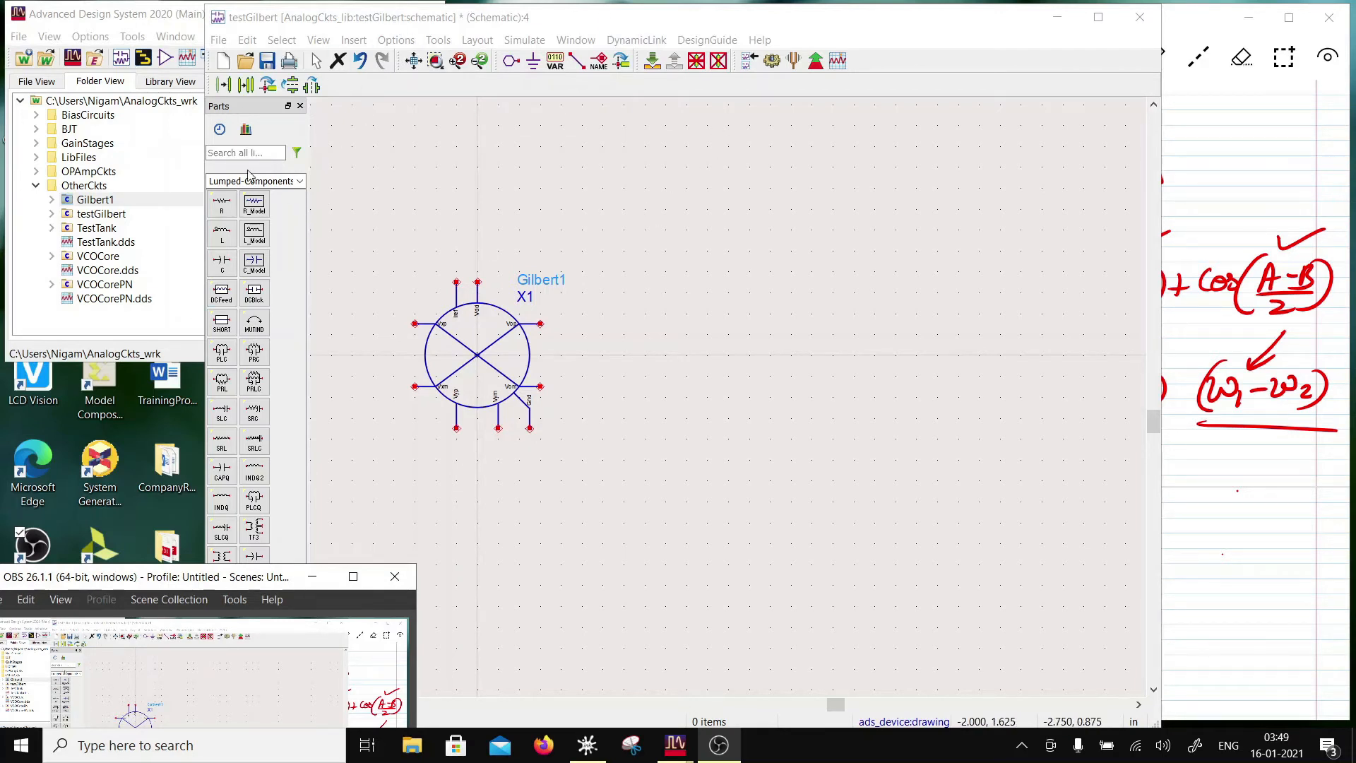
# Place a VAR block to the upper right of the Gilbert1 symbol and define its variable as LOfreq = 2.4
pyautogui.click(555, 60)
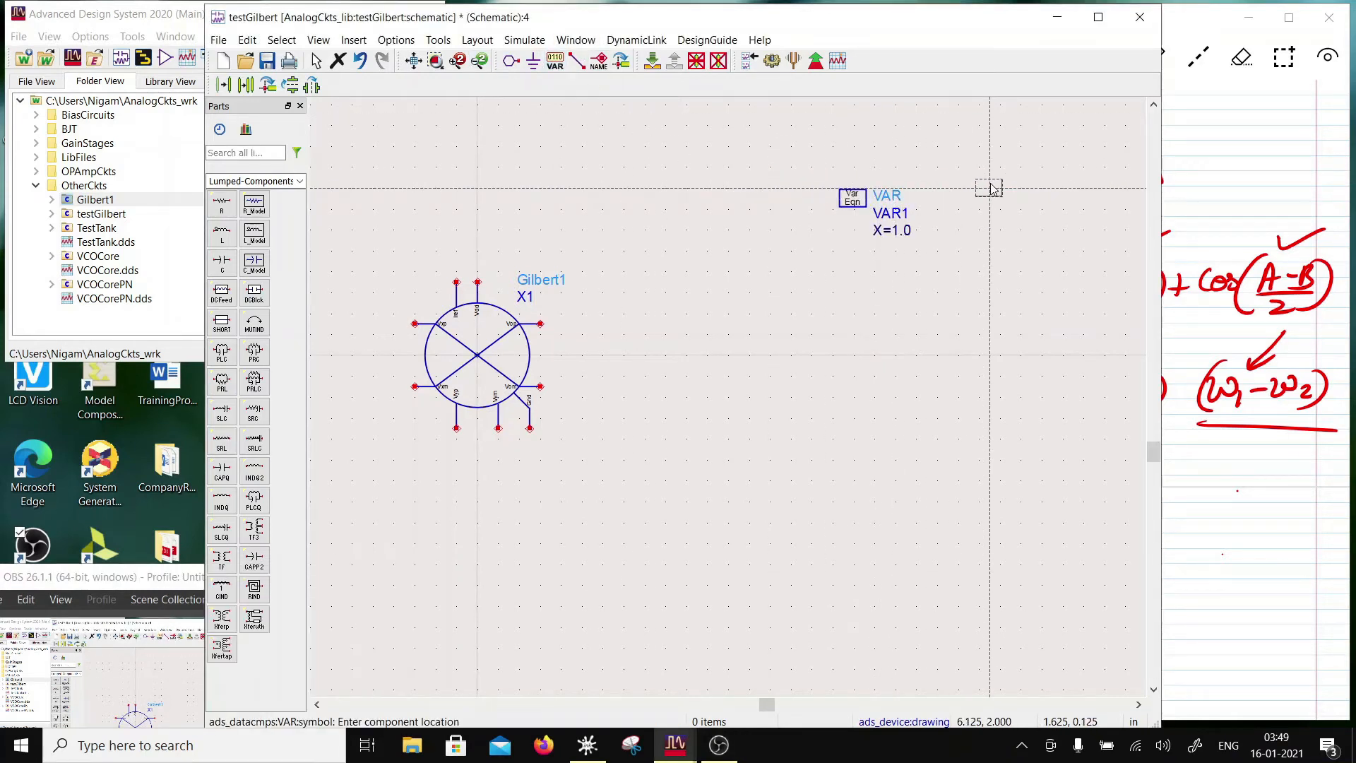
pyautogui.press('Escape')
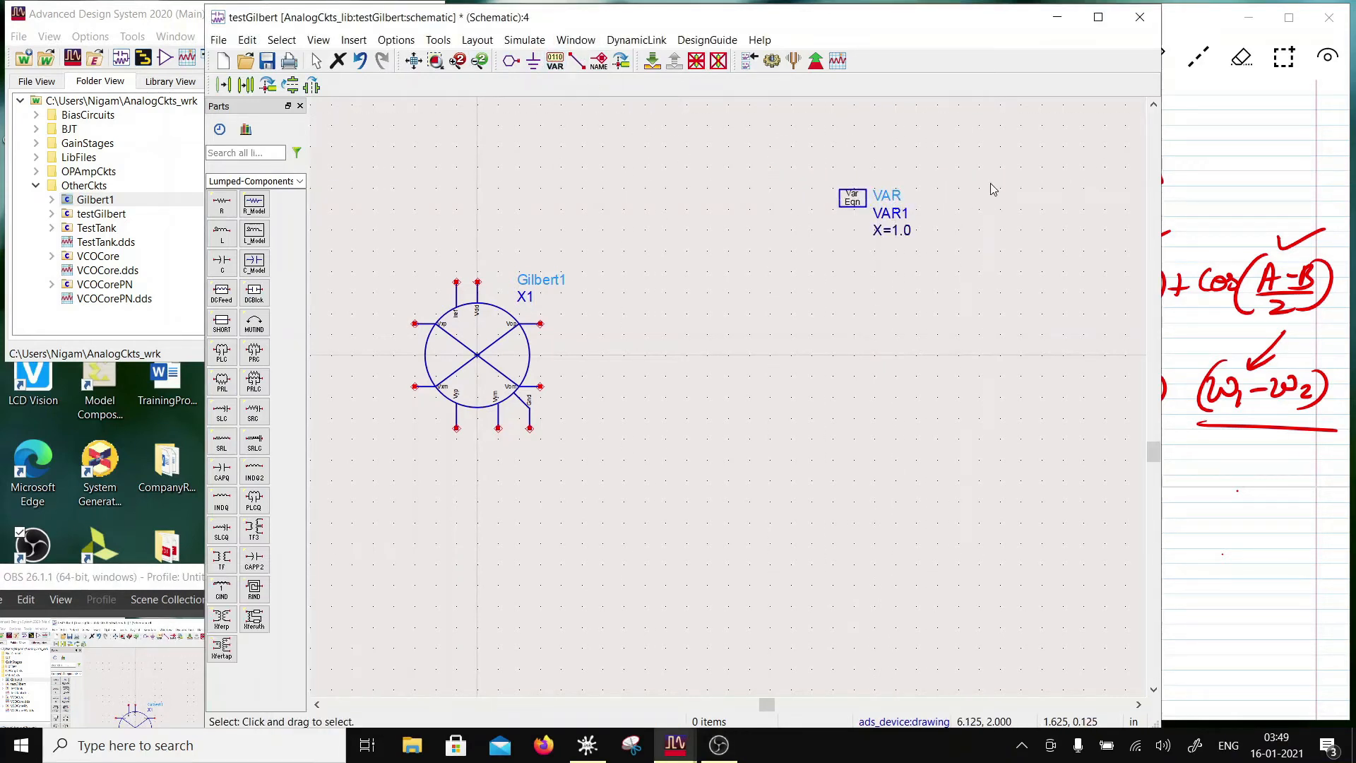
pyautogui.doubleClick(874, 232)
pyautogui.doubleClick(467, 197)
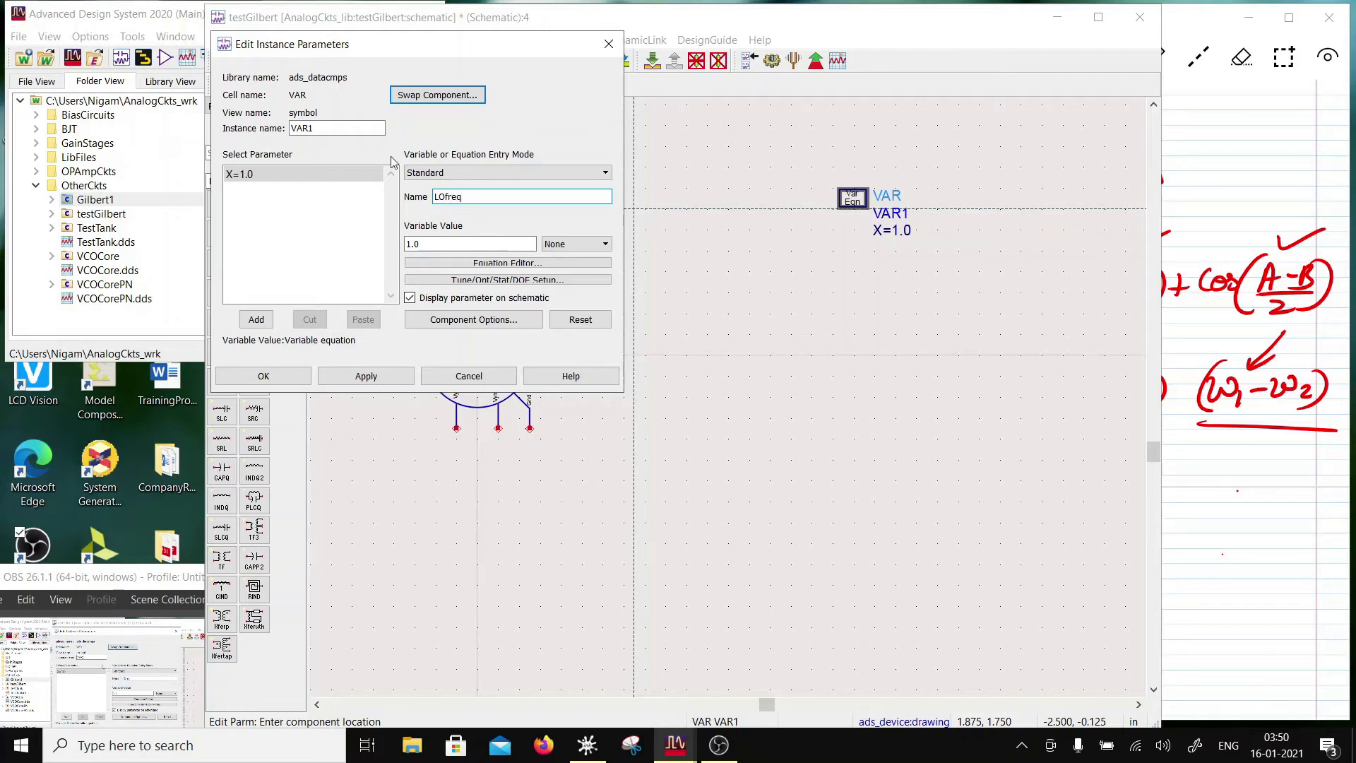
pyautogui.press('Tab')
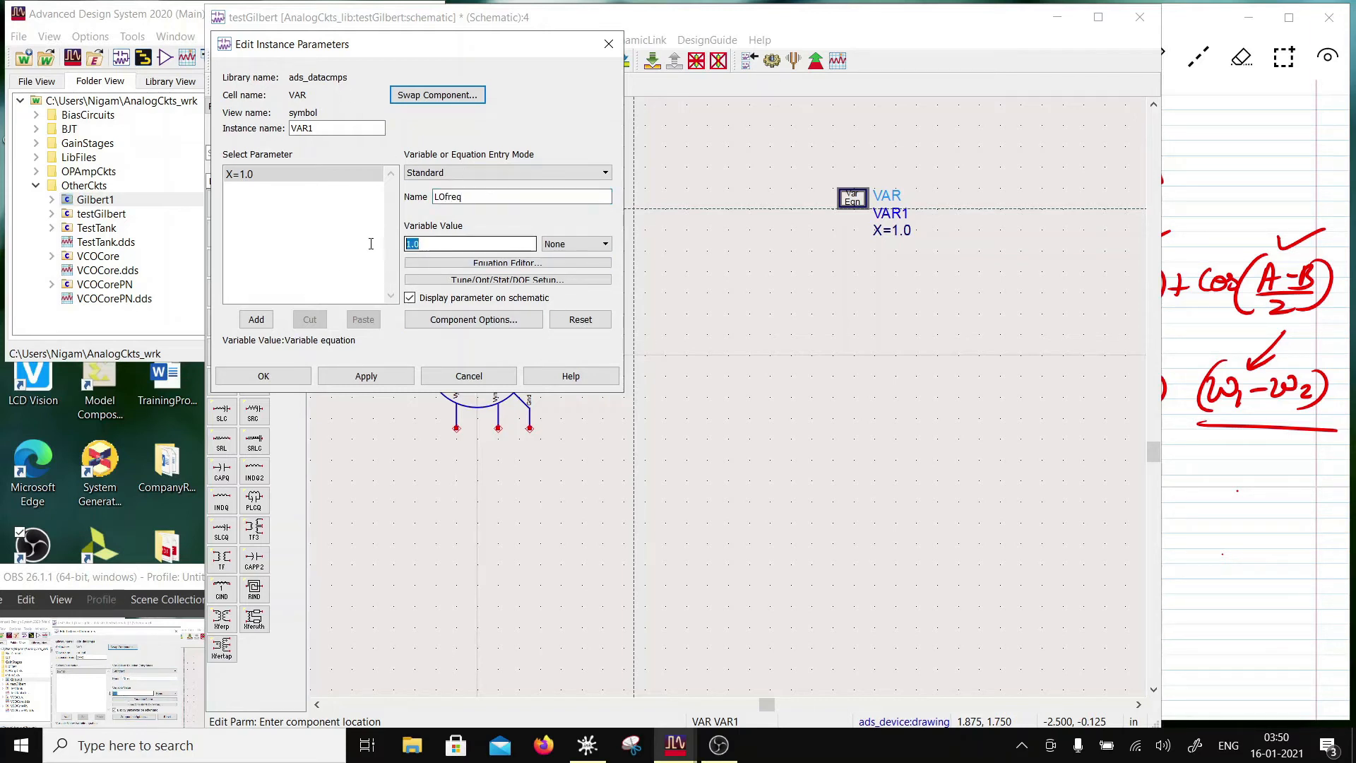
pyautogui.write('2.4')
pyautogui.click(365, 378)
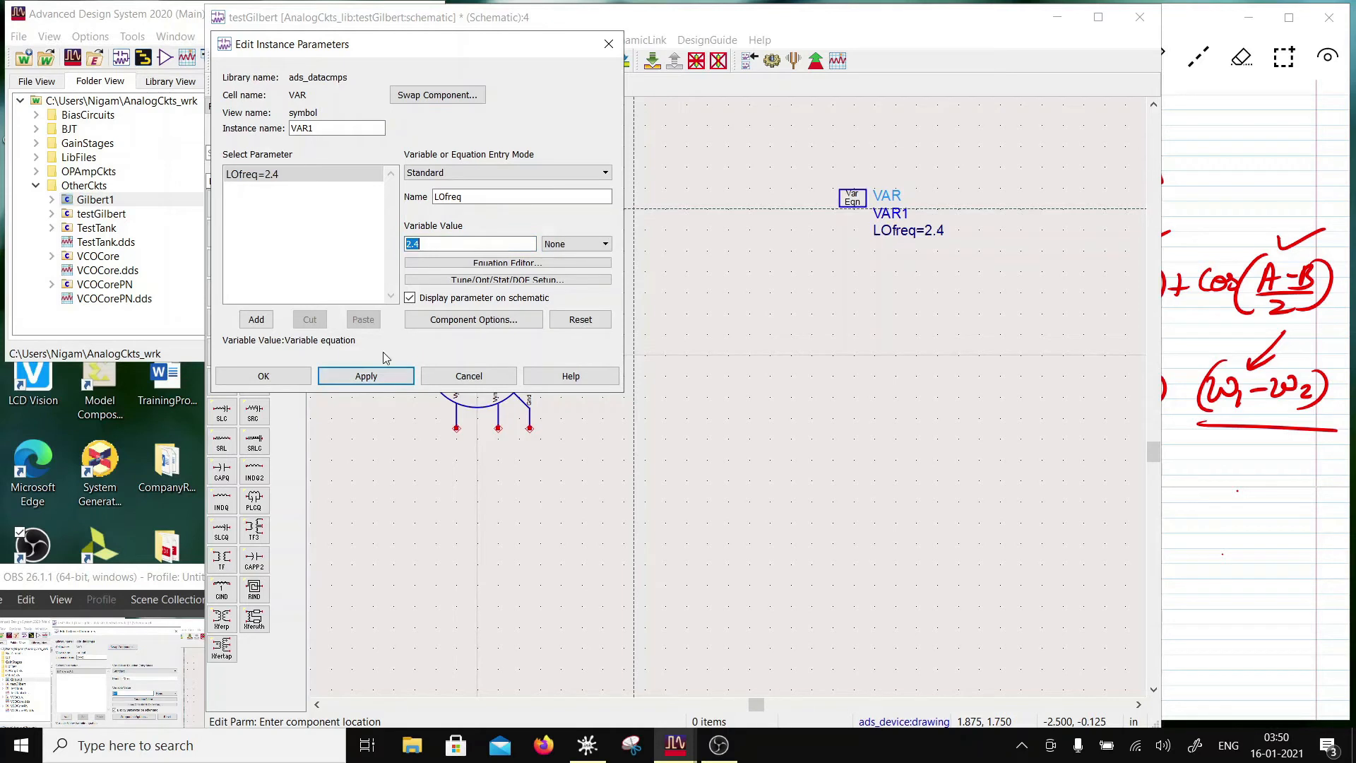
# Add the variable IFfreq = 0.011 to the VAR1 block
pyautogui.moveTo(444, 197); pyautogui.dragTo(433, 197)
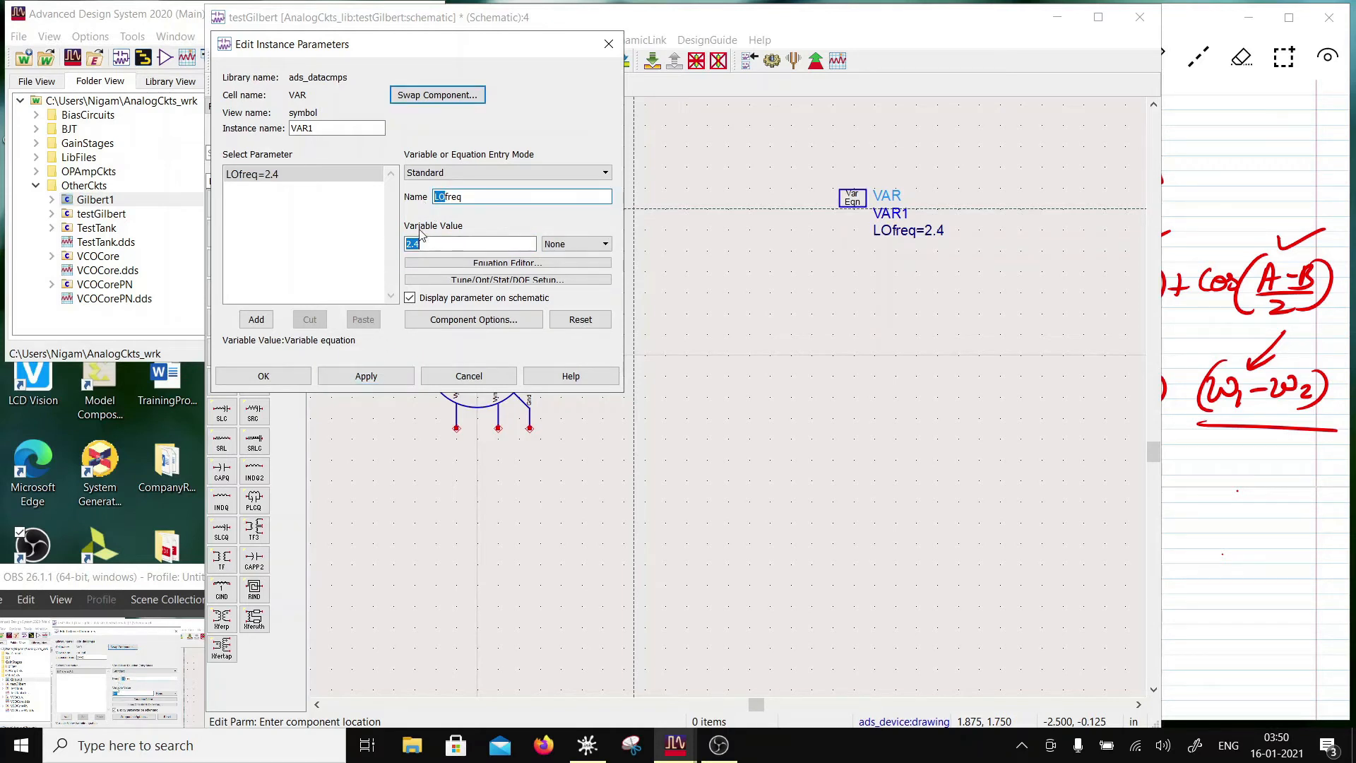
pyautogui.press('BackSpace')
pyautogui.write('IF')
pyautogui.doubleClick(419, 244)
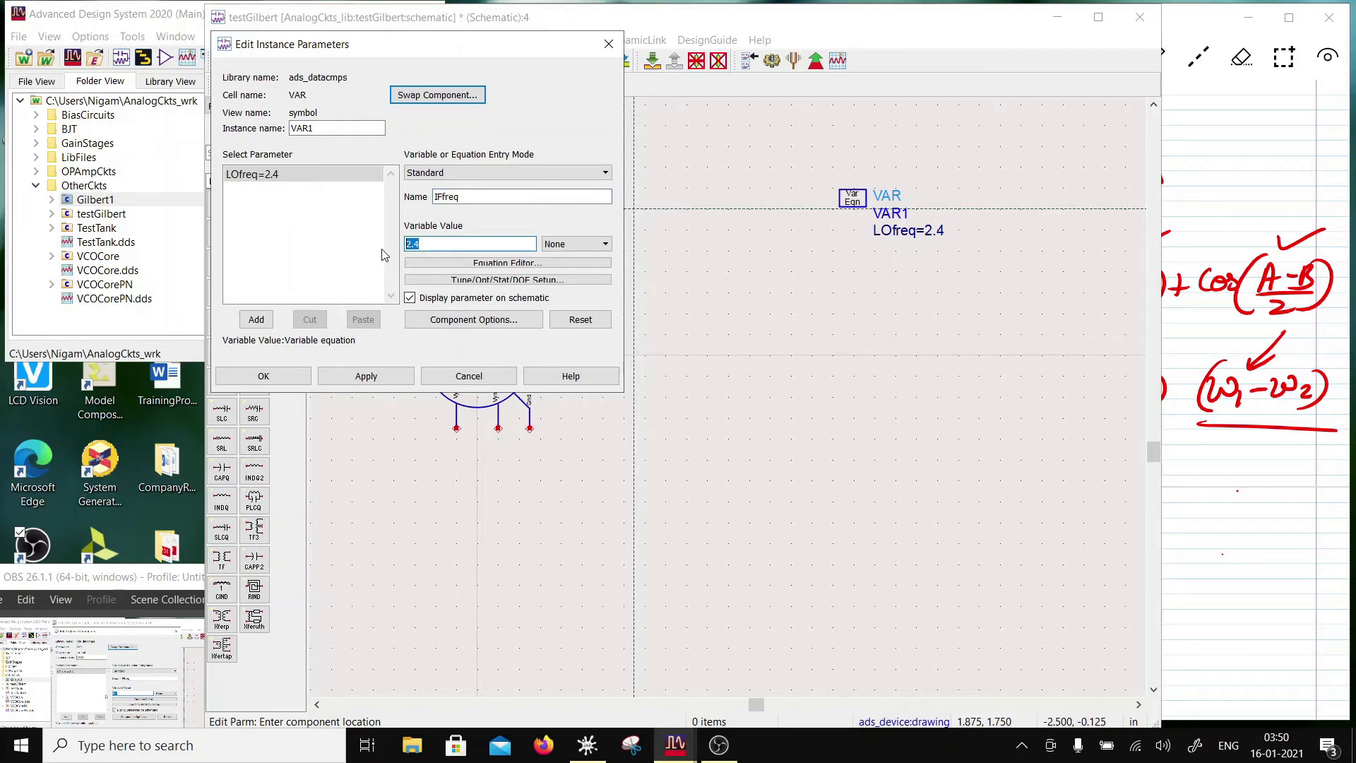
pyautogui.write('0.011')
pyautogui.click(256, 320)
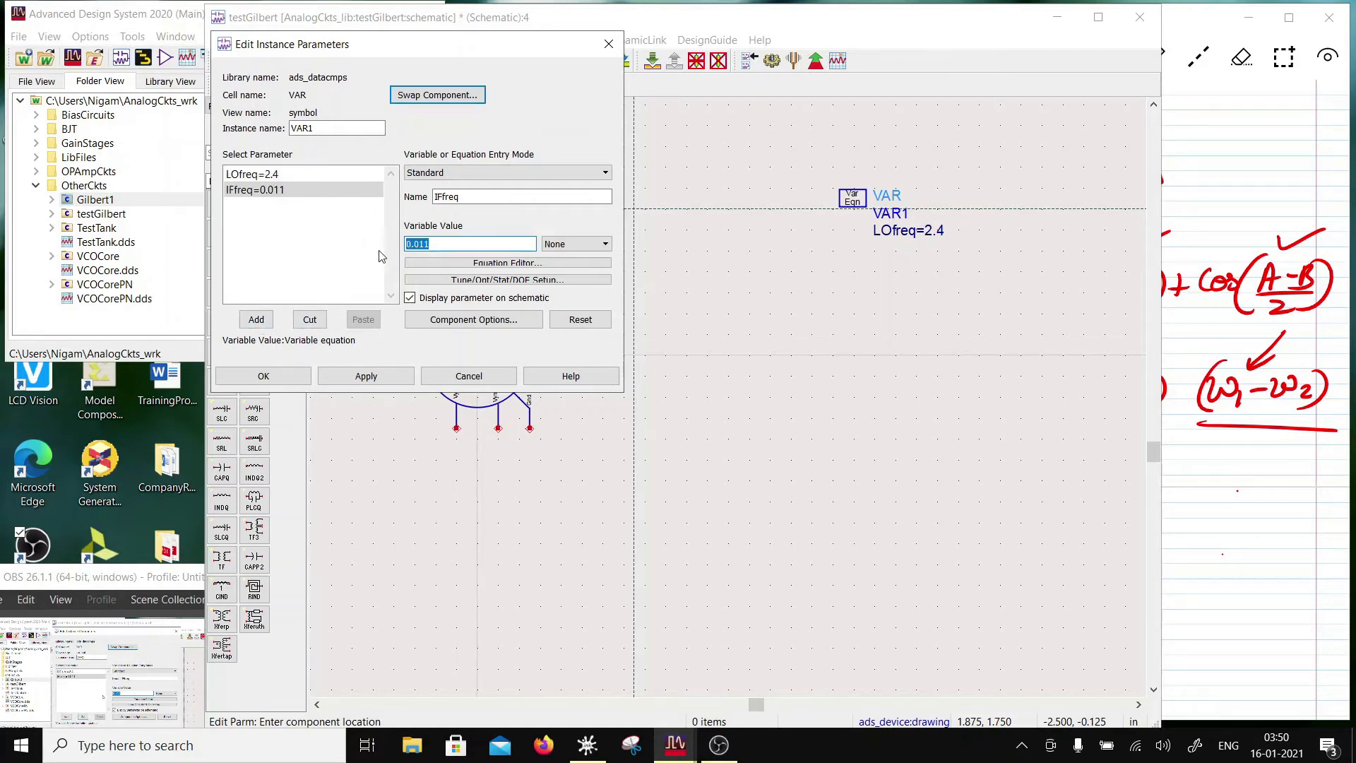
# Add the power variables LOpwr = 0 and RFpwr = 0 to the VAR1 block
pyautogui.moveTo(463, 197); pyautogui.dragTo(415, 202)
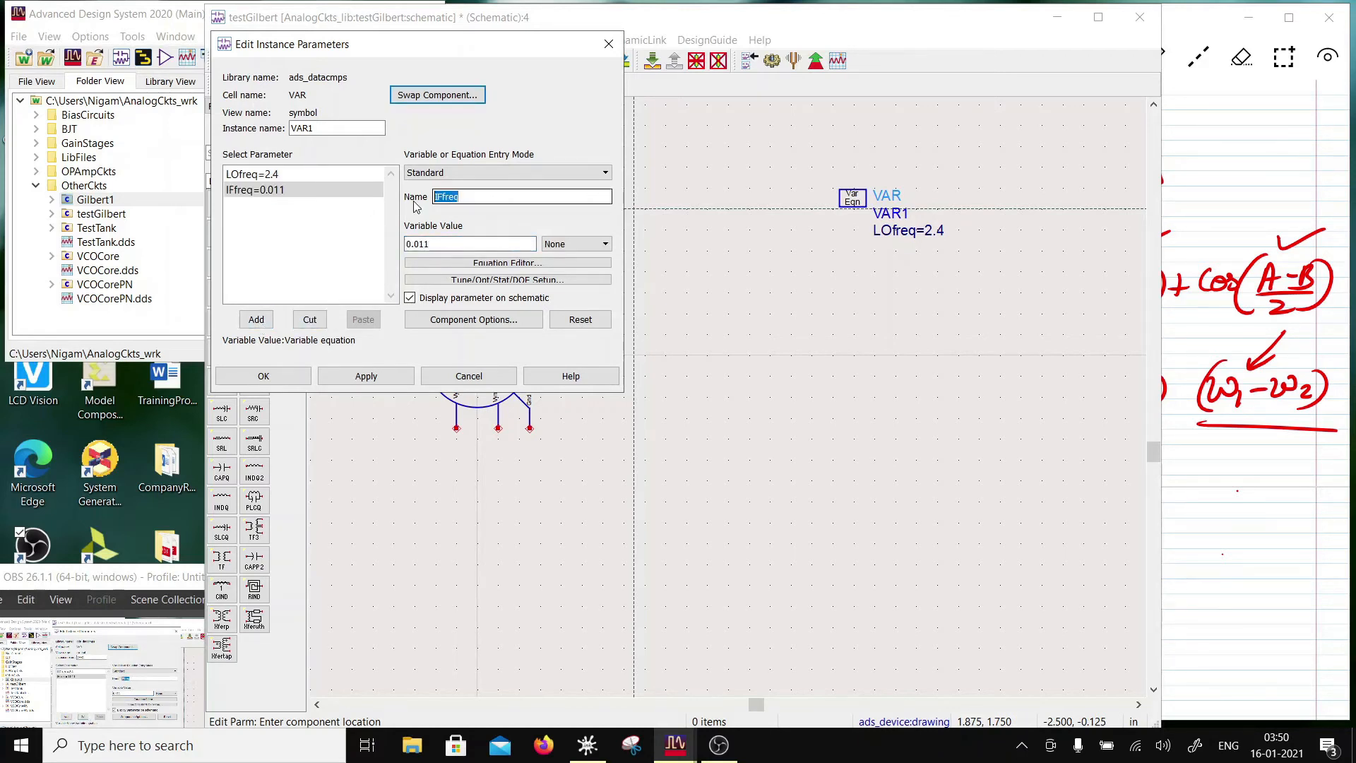
pyautogui.write('LO')
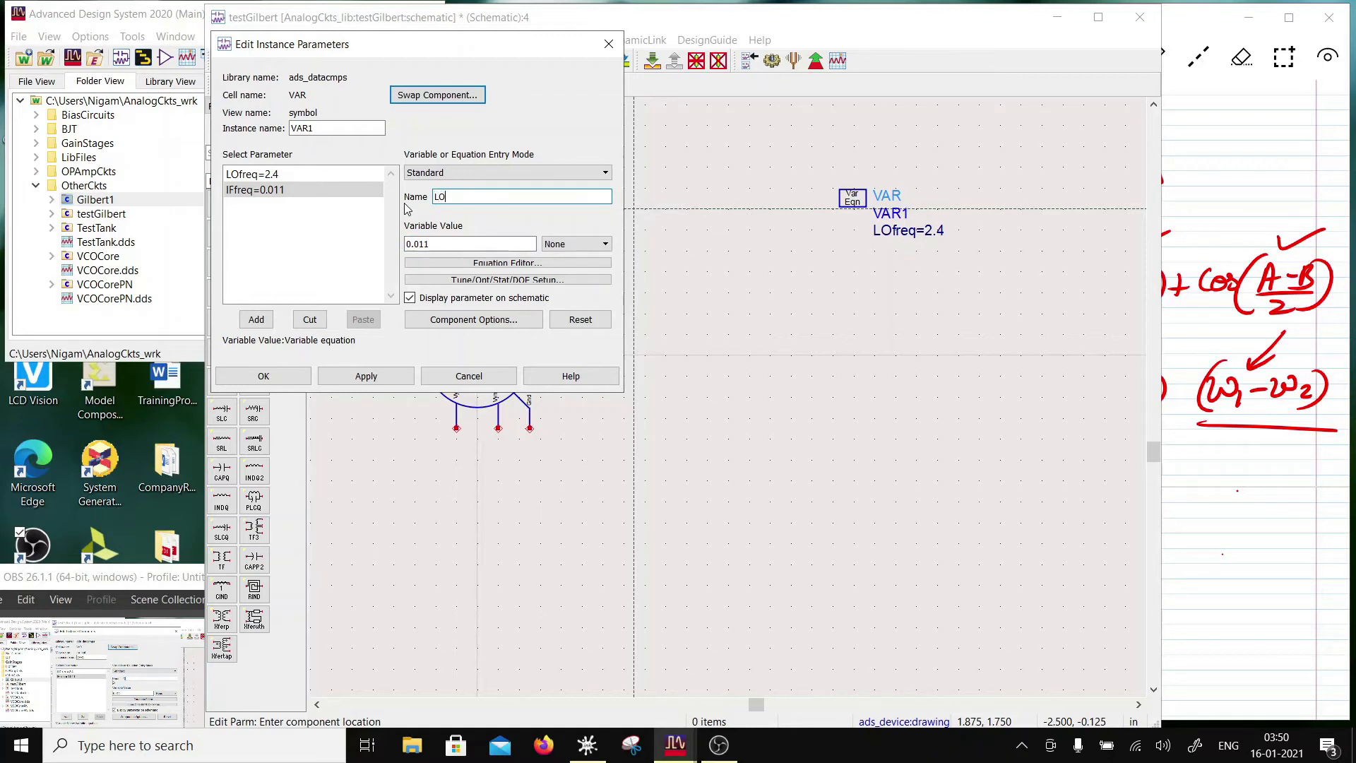
pyautogui.write('pwr')
pyautogui.press('Tab')
pyautogui.write('0')
pyautogui.click(268, 314)
pyautogui.moveTo(447, 196); pyautogui.dragTo(427, 195)
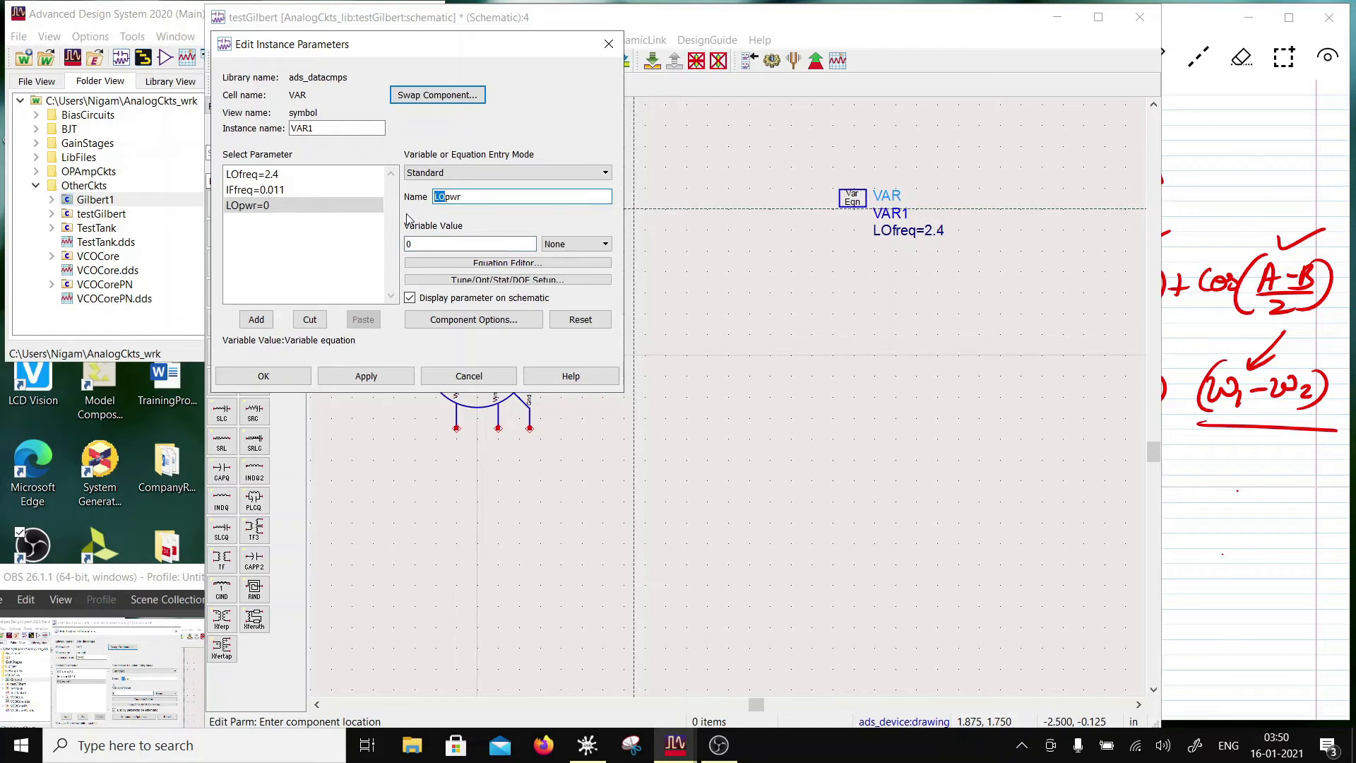
pyautogui.write('RF')
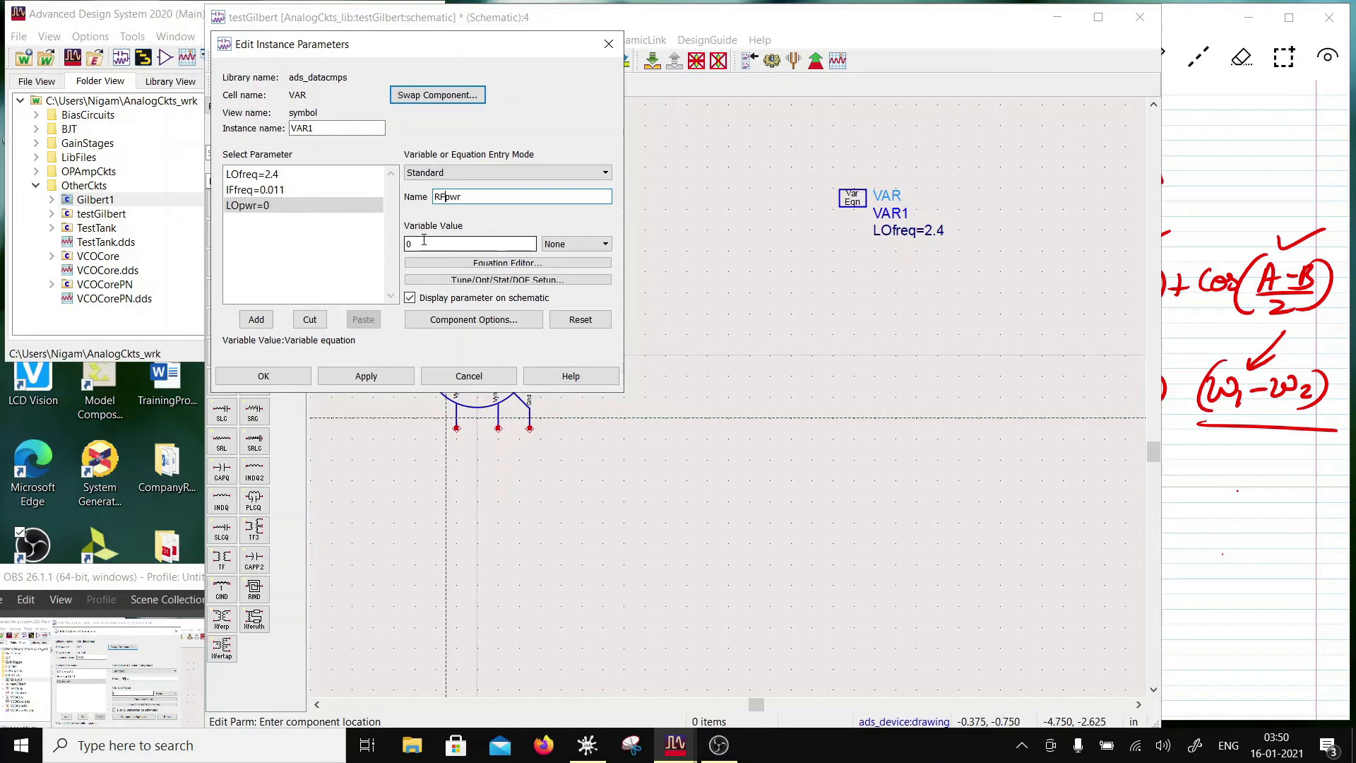
pyautogui.click(258, 320)
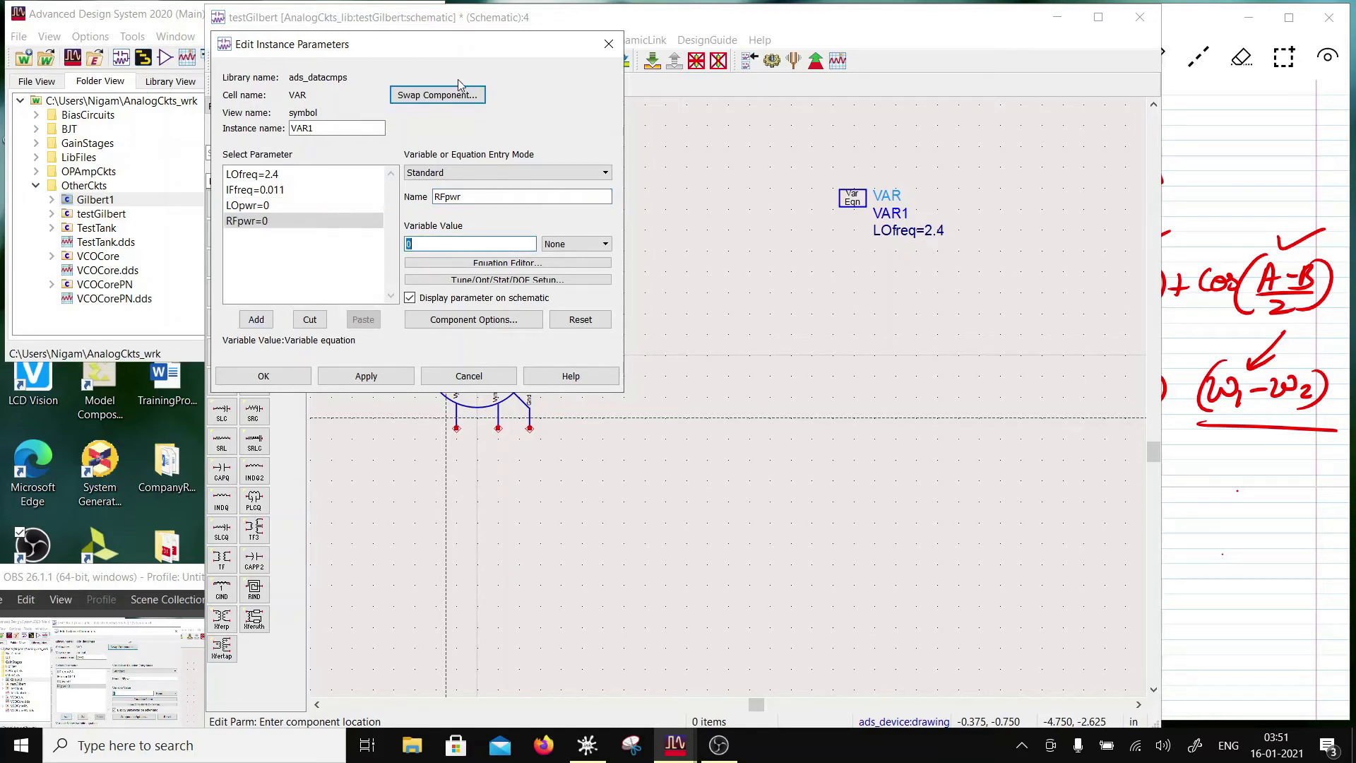
# Add the variables Vcmx = 1.2 and Vcmy = 1.7 to the VAR1 block and accept the parameter edits
pyautogui.moveTo(459, 200); pyautogui.dragTo(432, 200)
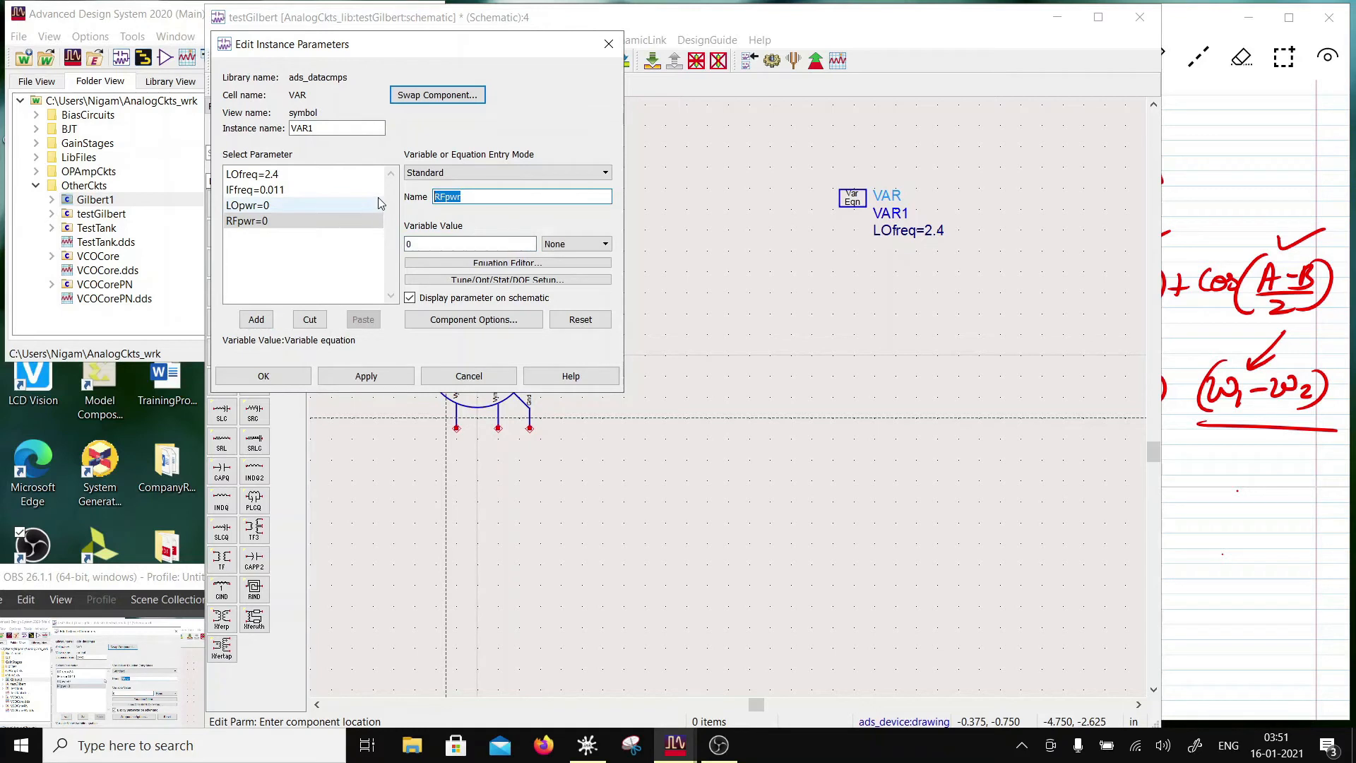
pyautogui.write('Vcmx')
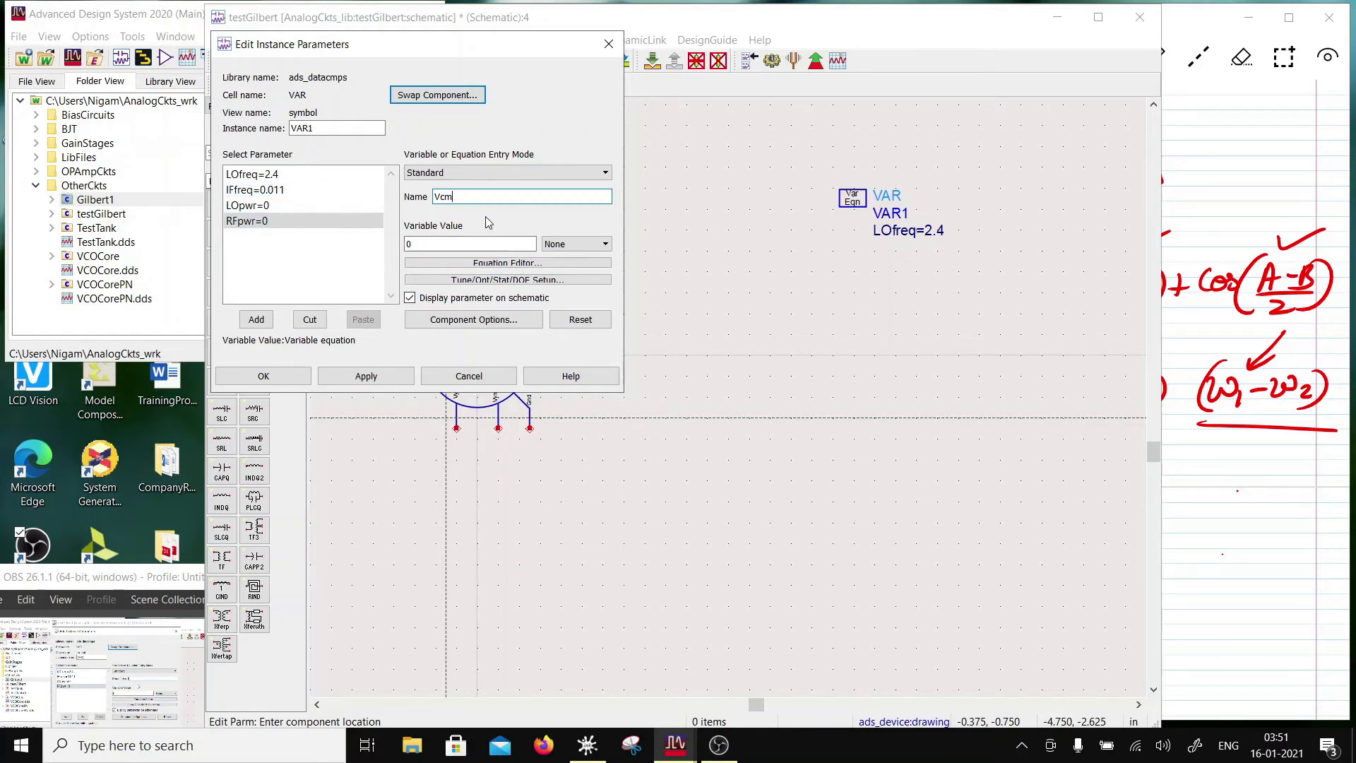
pyautogui.doubleClick(409, 245)
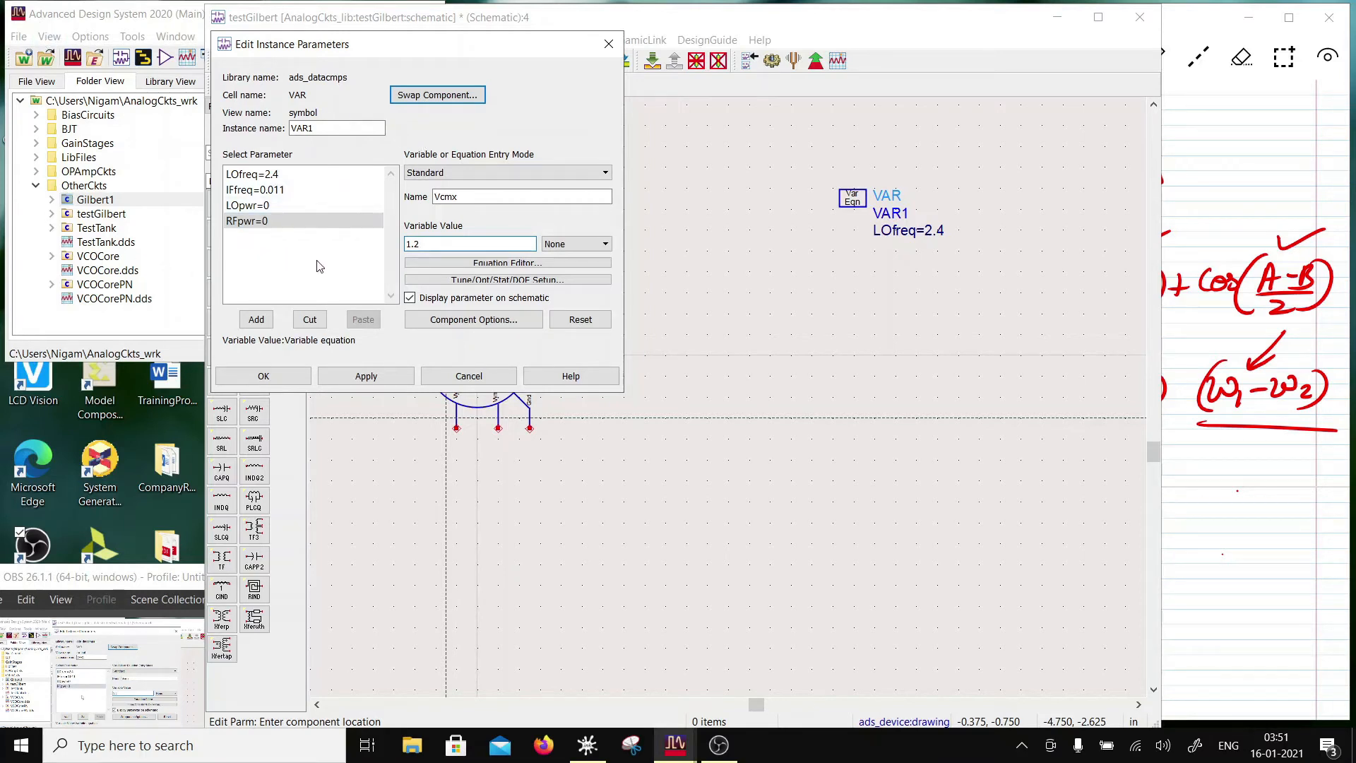
pyautogui.click(256, 319)
pyautogui.click(456, 198)
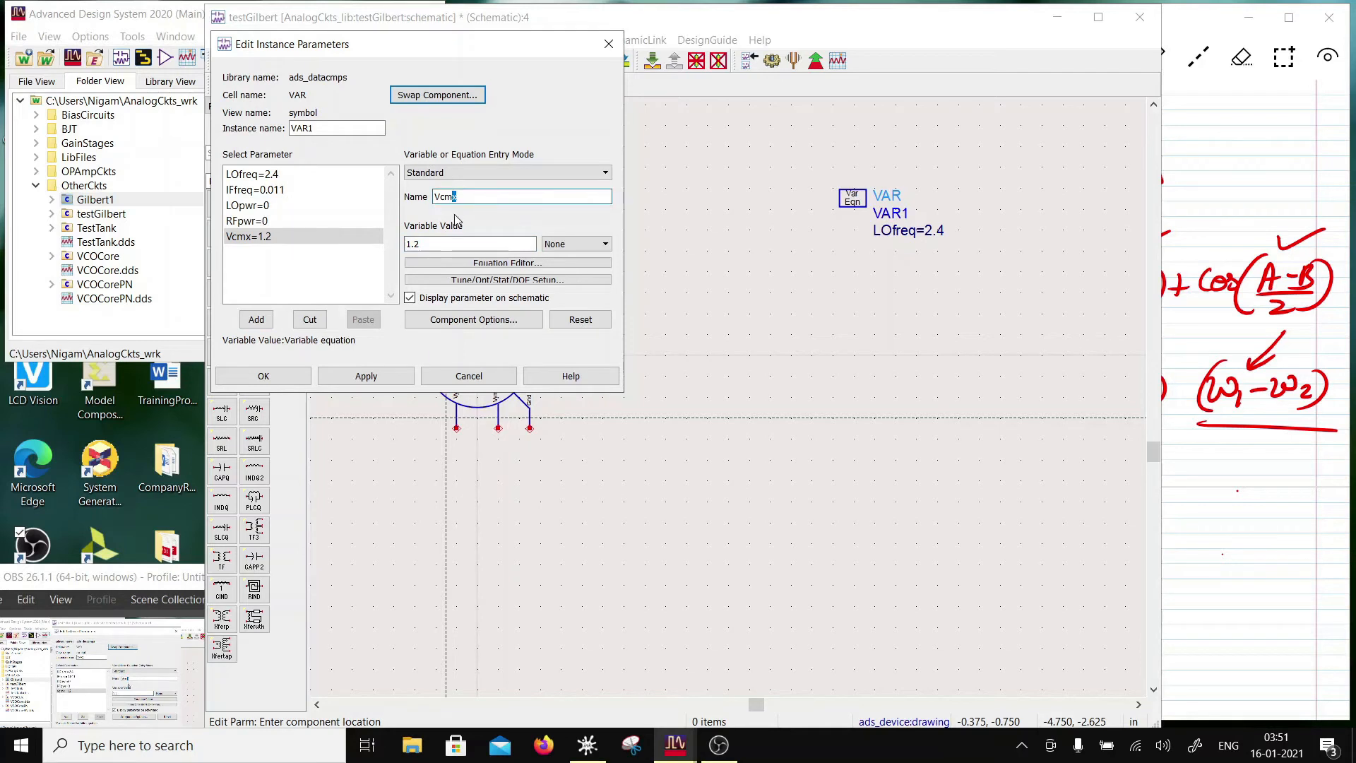
pyautogui.moveTo(412, 243); pyautogui.dragTo(438, 265)
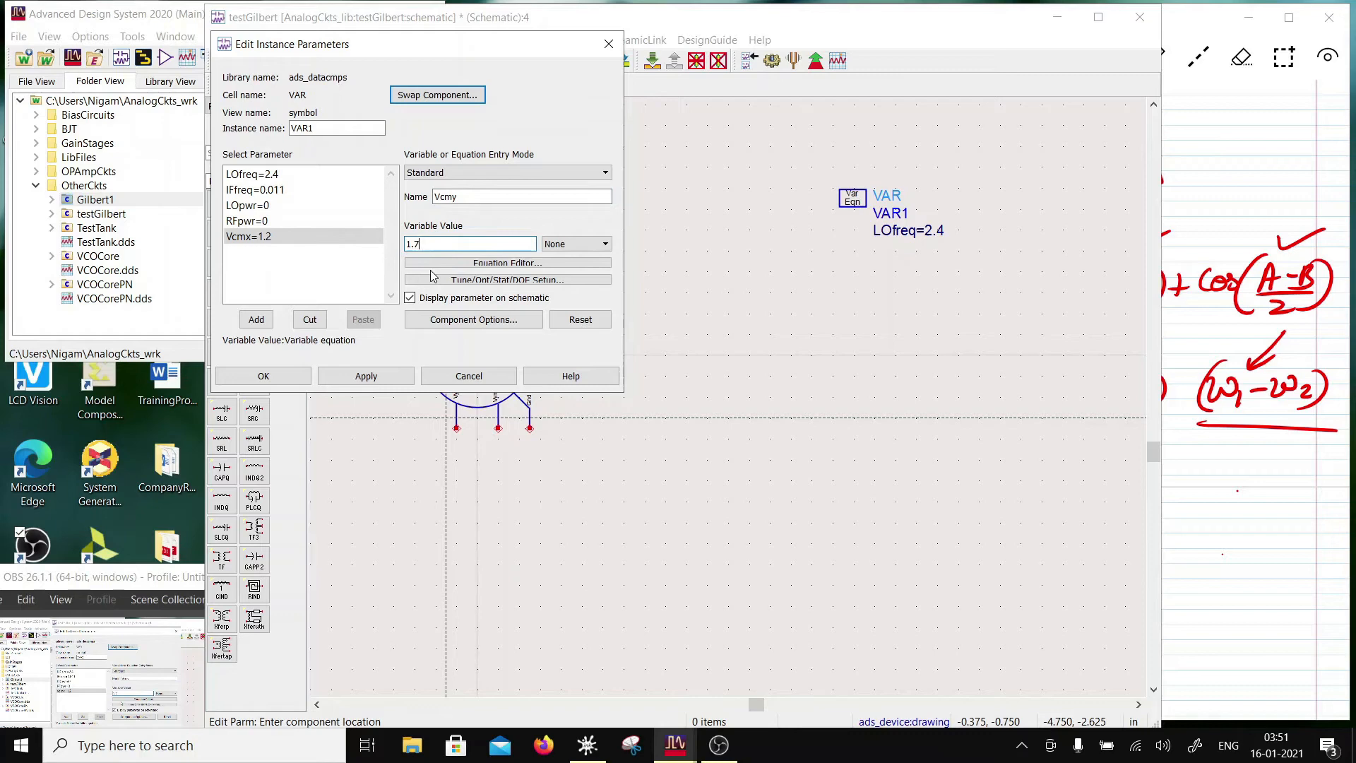
pyautogui.click(257, 321)
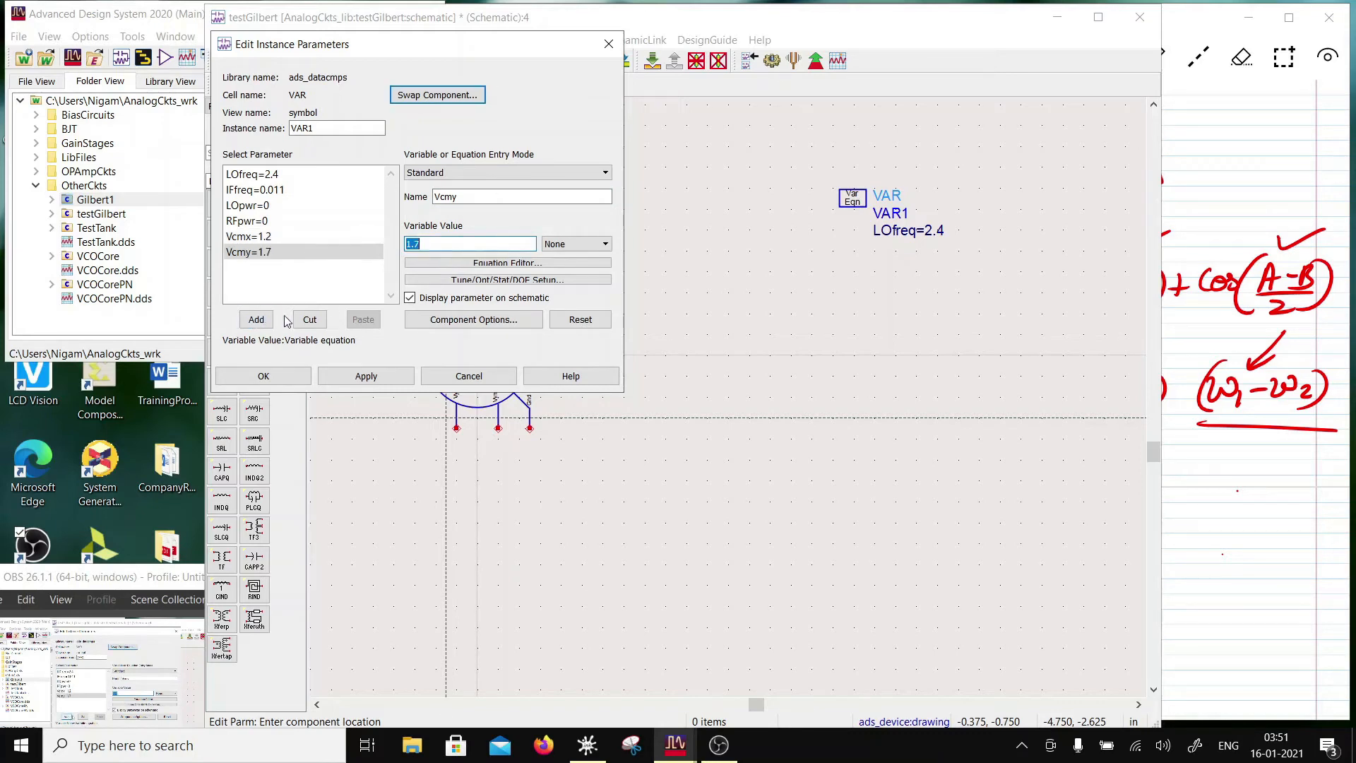
pyautogui.click(274, 380)
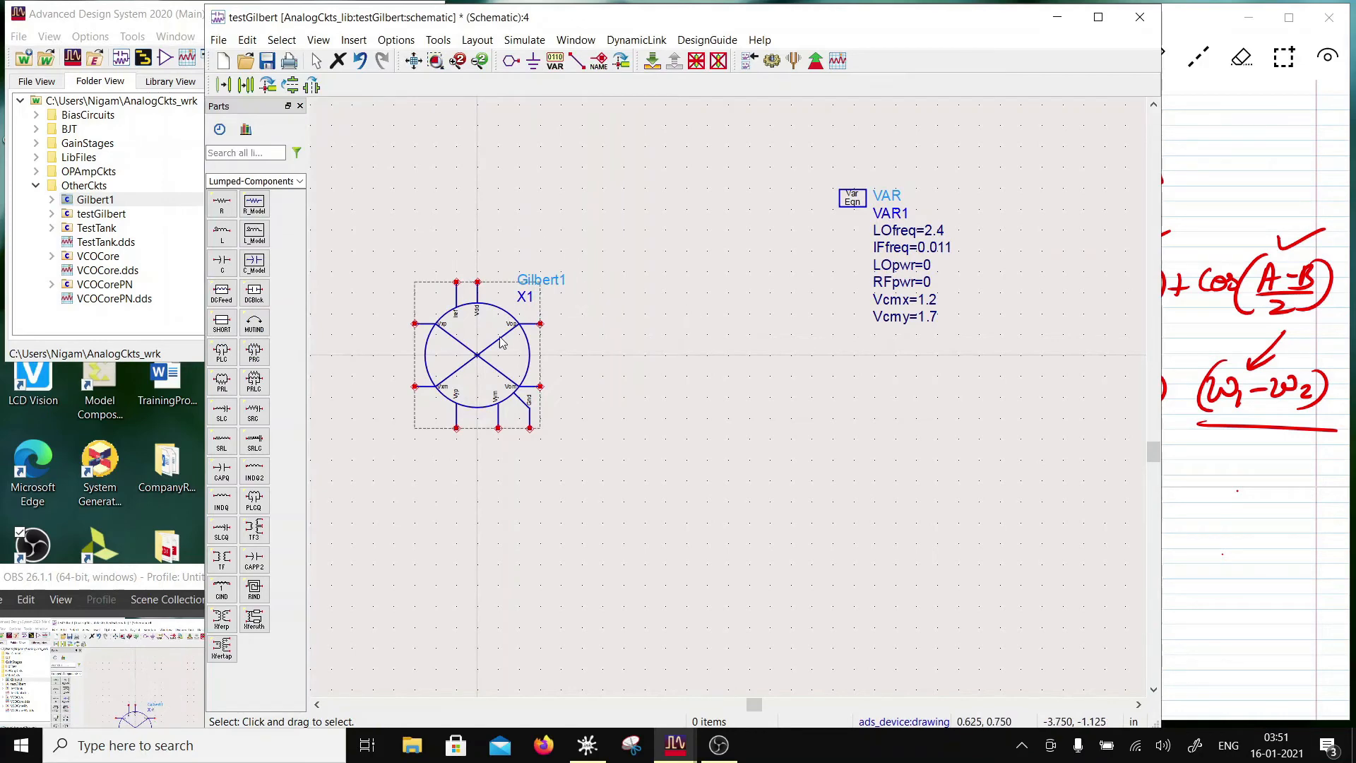
# Place a V_DC source from the Sources-Freq Domain palette above and left of the Gilbert1 symbol and set its Vdc to 2.4 V
pyautogui.scroll(-1, 558, 388)
pyautogui.hscroll(-2, 565, 410)
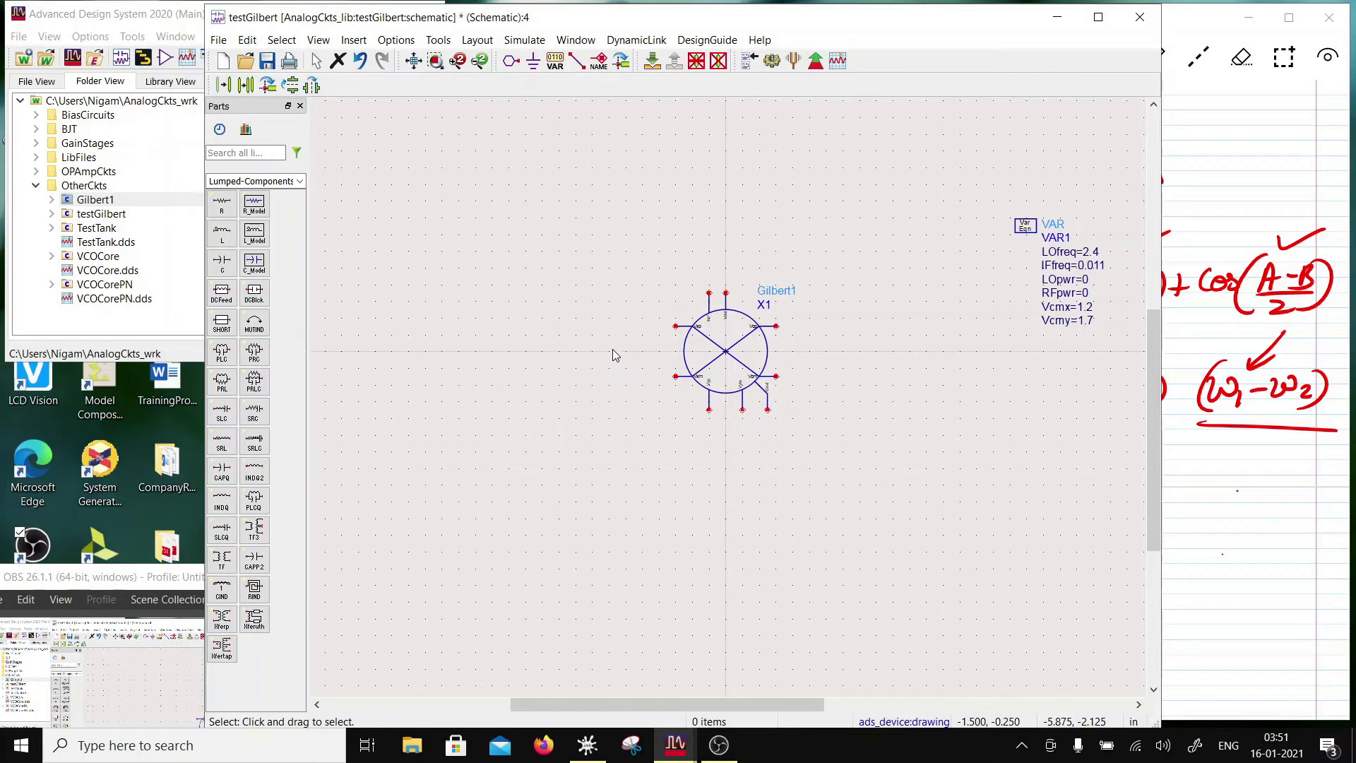
pyautogui.click(300, 182)
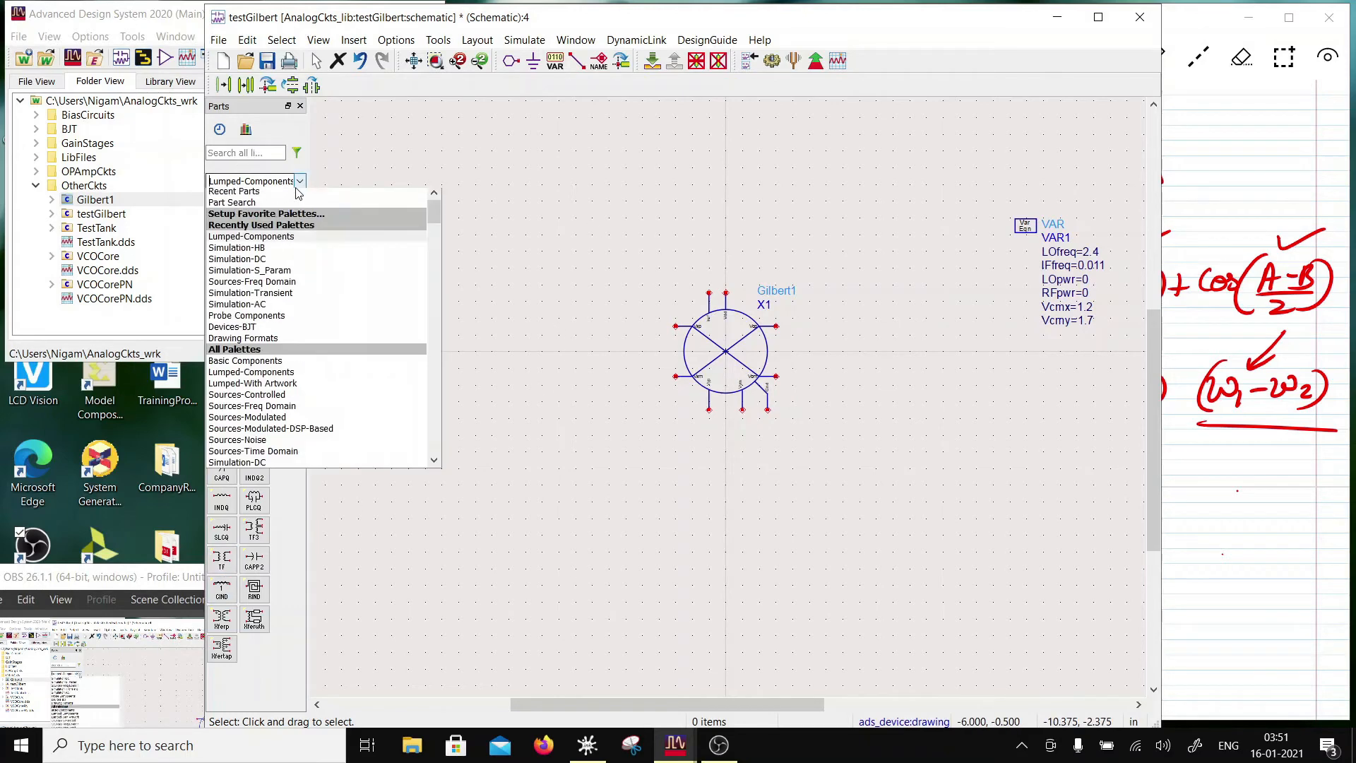
pyautogui.click(265, 285)
pyautogui.click(221, 204)
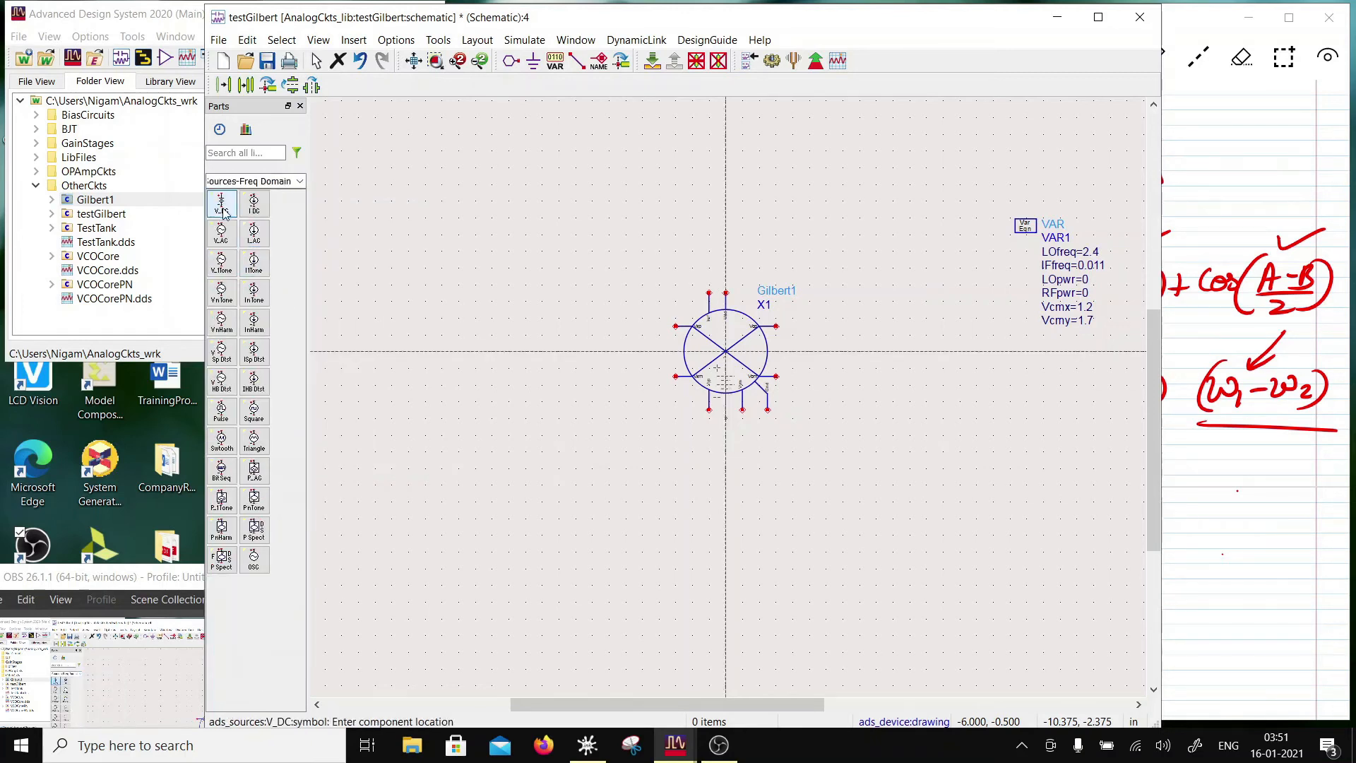
pyautogui.click(553, 189)
pyautogui.press('Escape')
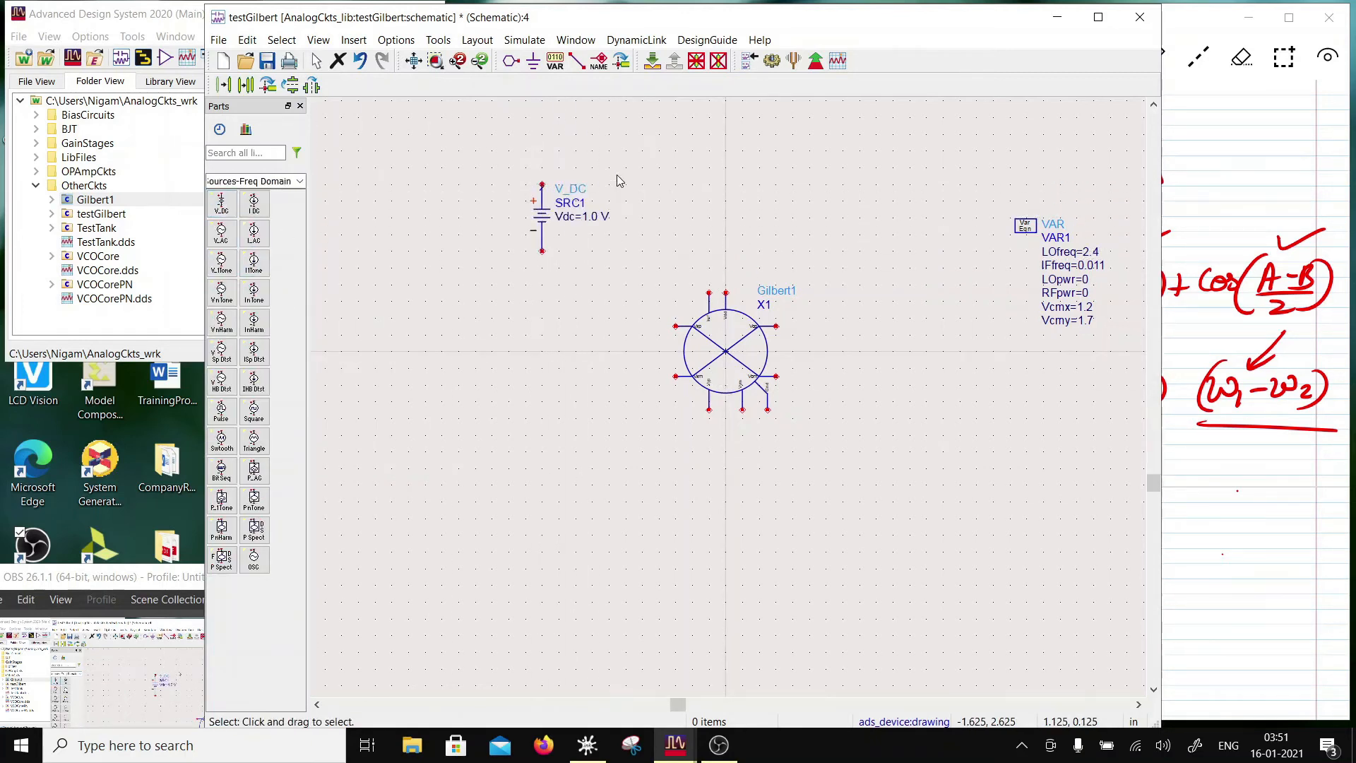
pyautogui.click(593, 217)
pyautogui.write('2')
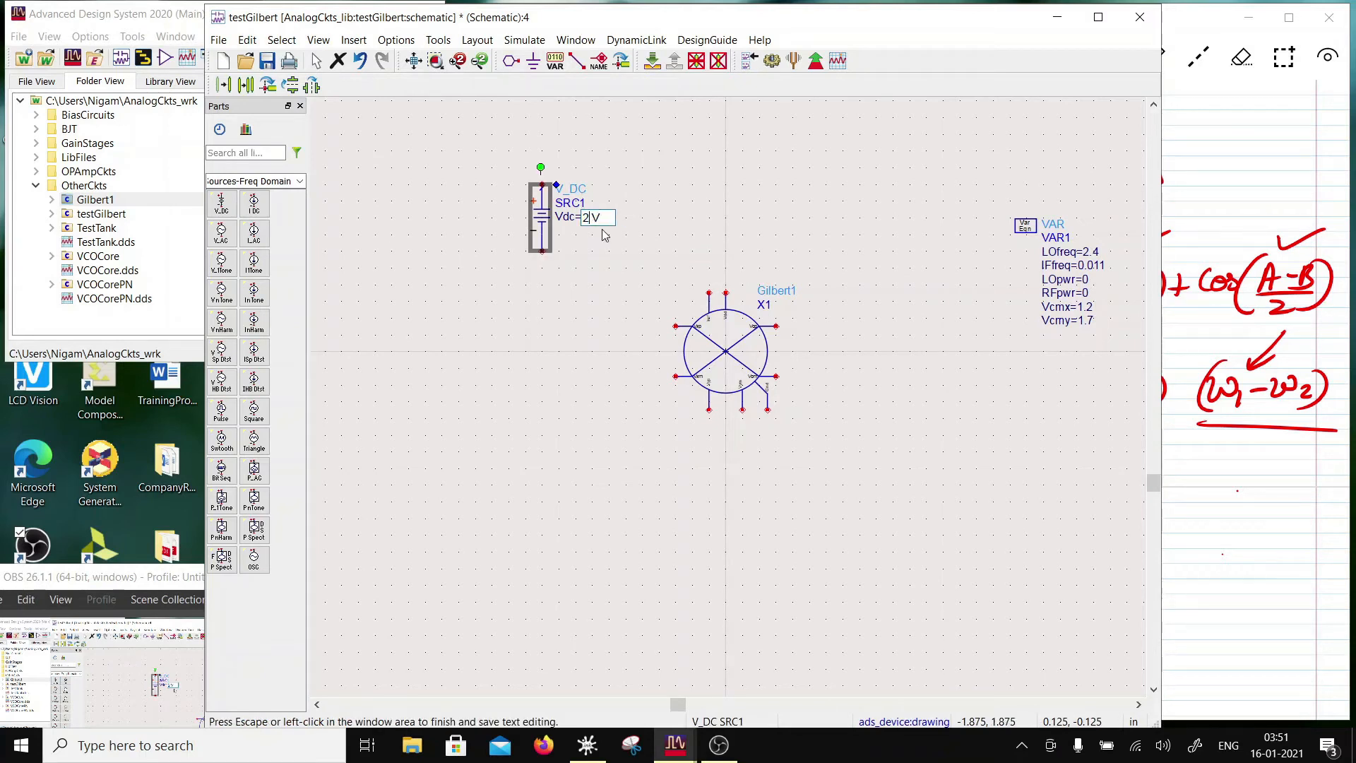
pyautogui.write('.4')
pyautogui.click(575, 302)
# Ground the V_DC source's negative terminal and wire its positive terminal to the top centre pin of the Gilbert1 symbol
pyautogui.click(534, 61)
pyautogui.click(542, 253)
pyautogui.click(576, 61)
pyautogui.click(542, 185)
pyautogui.click(725, 292)
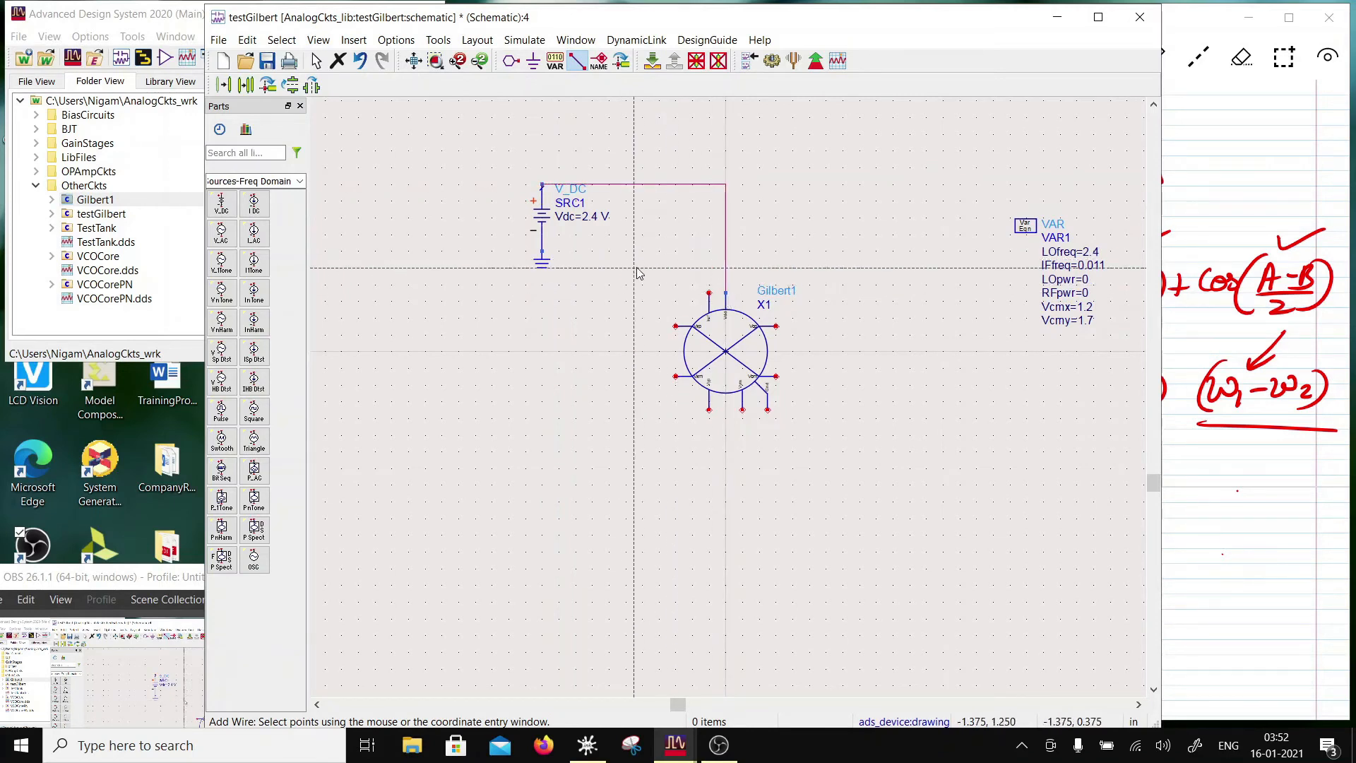
pyautogui.press('Escape')
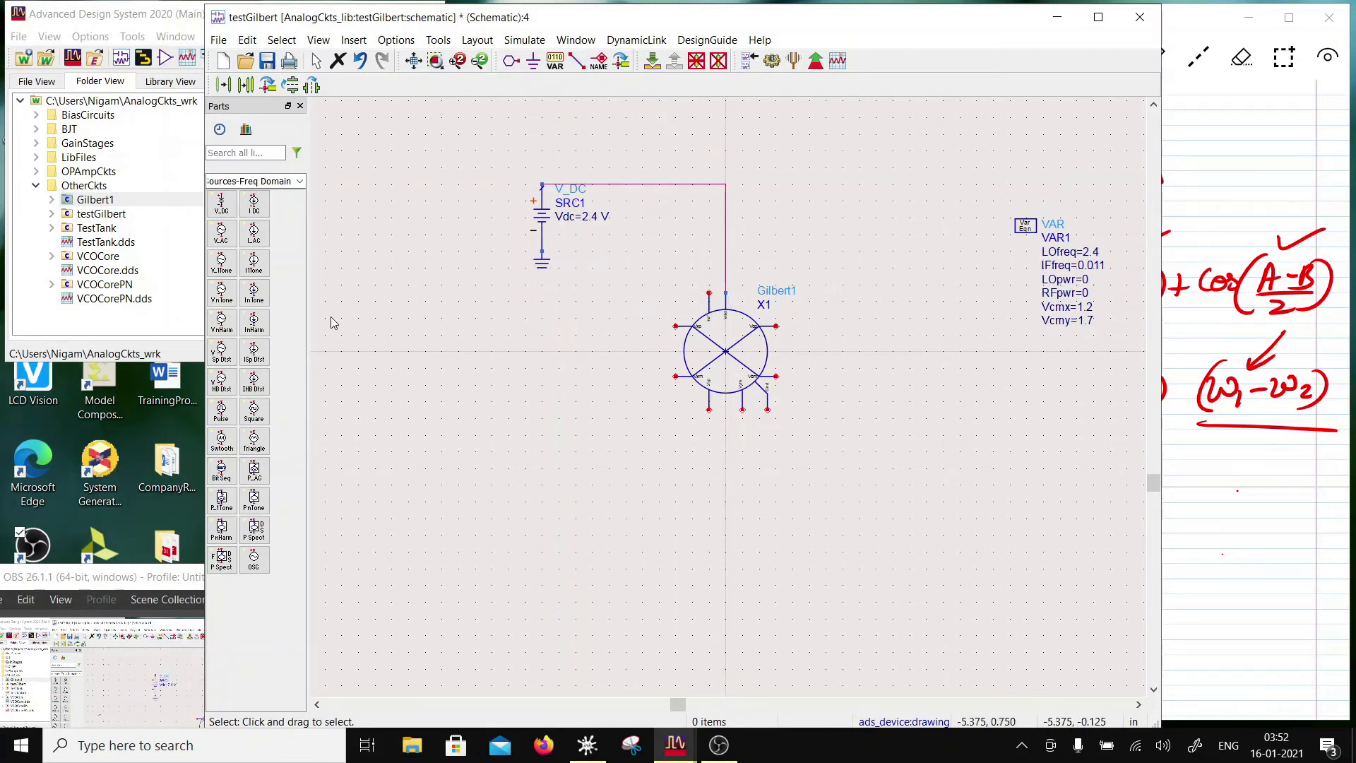
# Place an I_DC current source hanging from the supply wire between the V_DC source and Gilbert1, and set its Idc to 40 uA
pyautogui.click(256, 213)
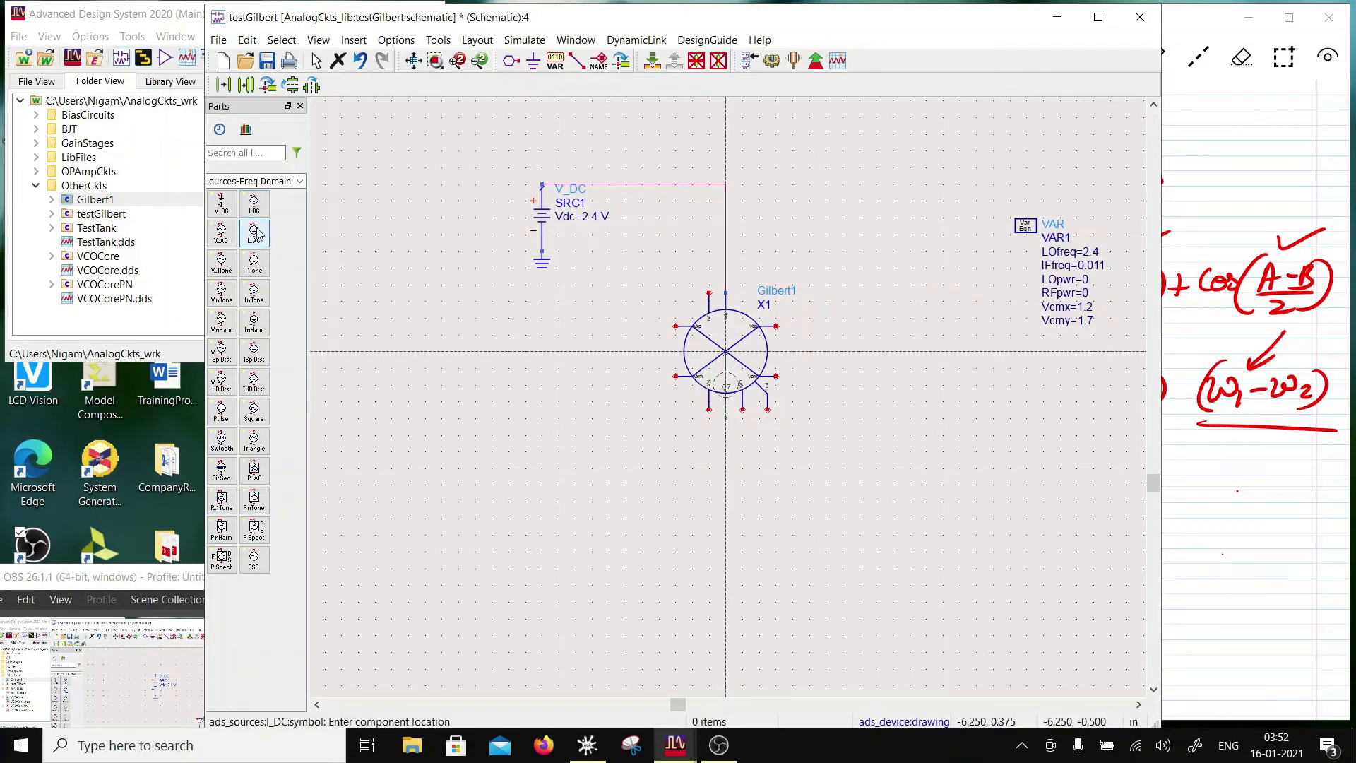
pyautogui.click(651, 184)
pyautogui.press('Escape')
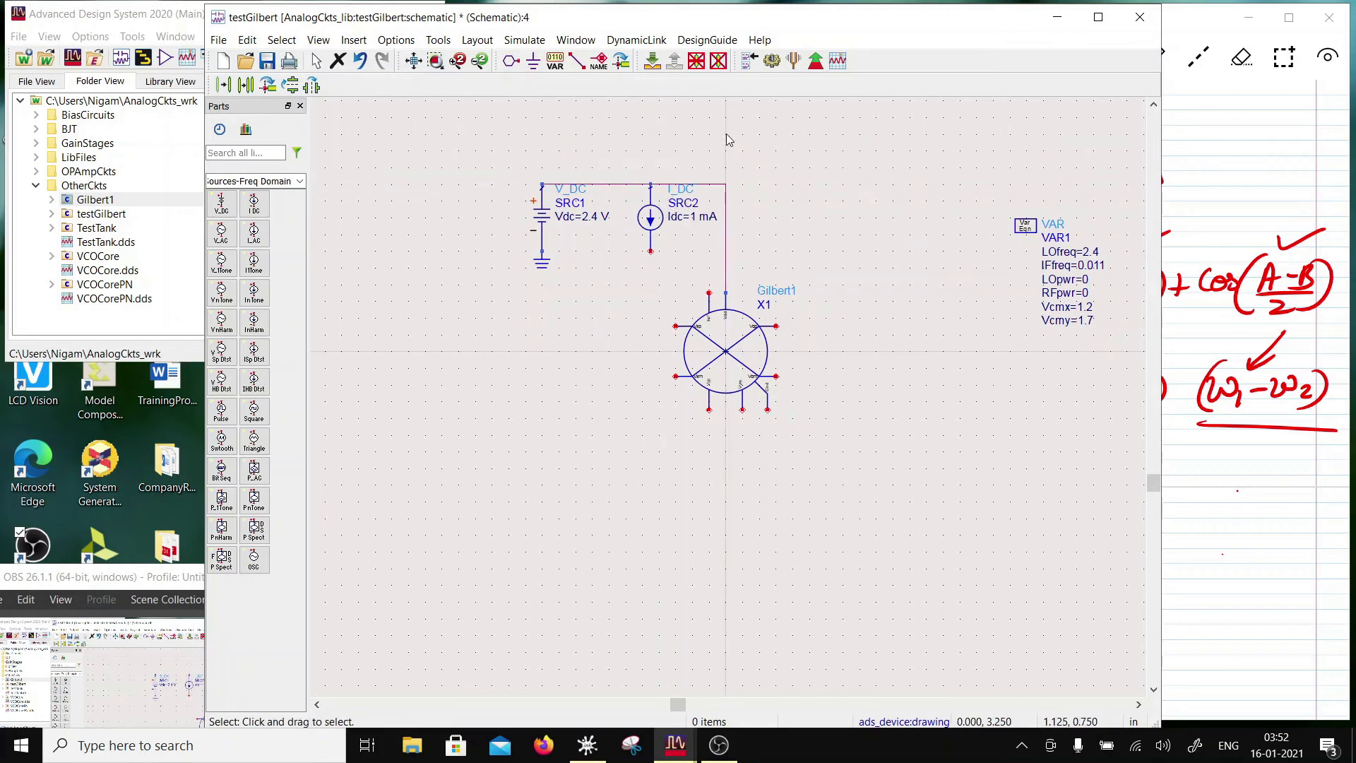
pyautogui.doubleClick(695, 217)
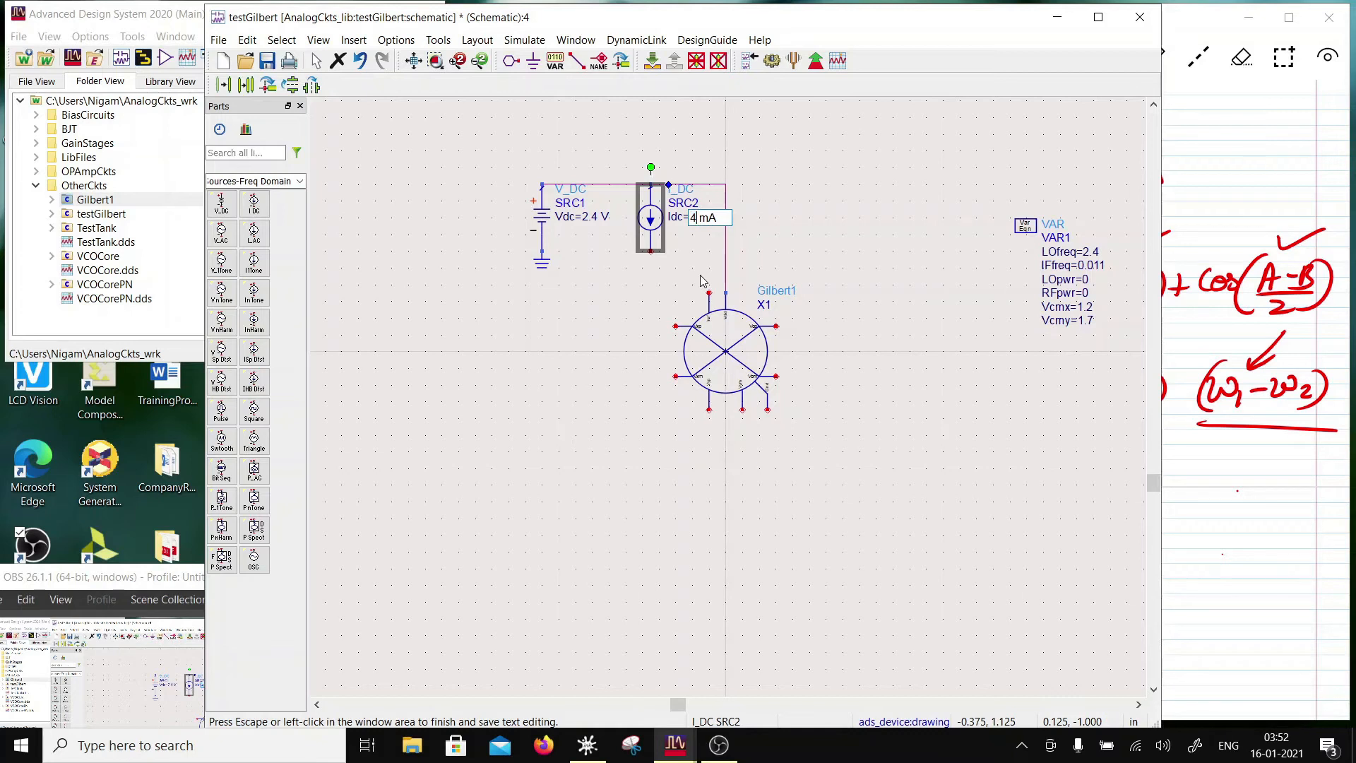
pyautogui.write('0')
pyautogui.press('Delete')
pyautogui.write('u')
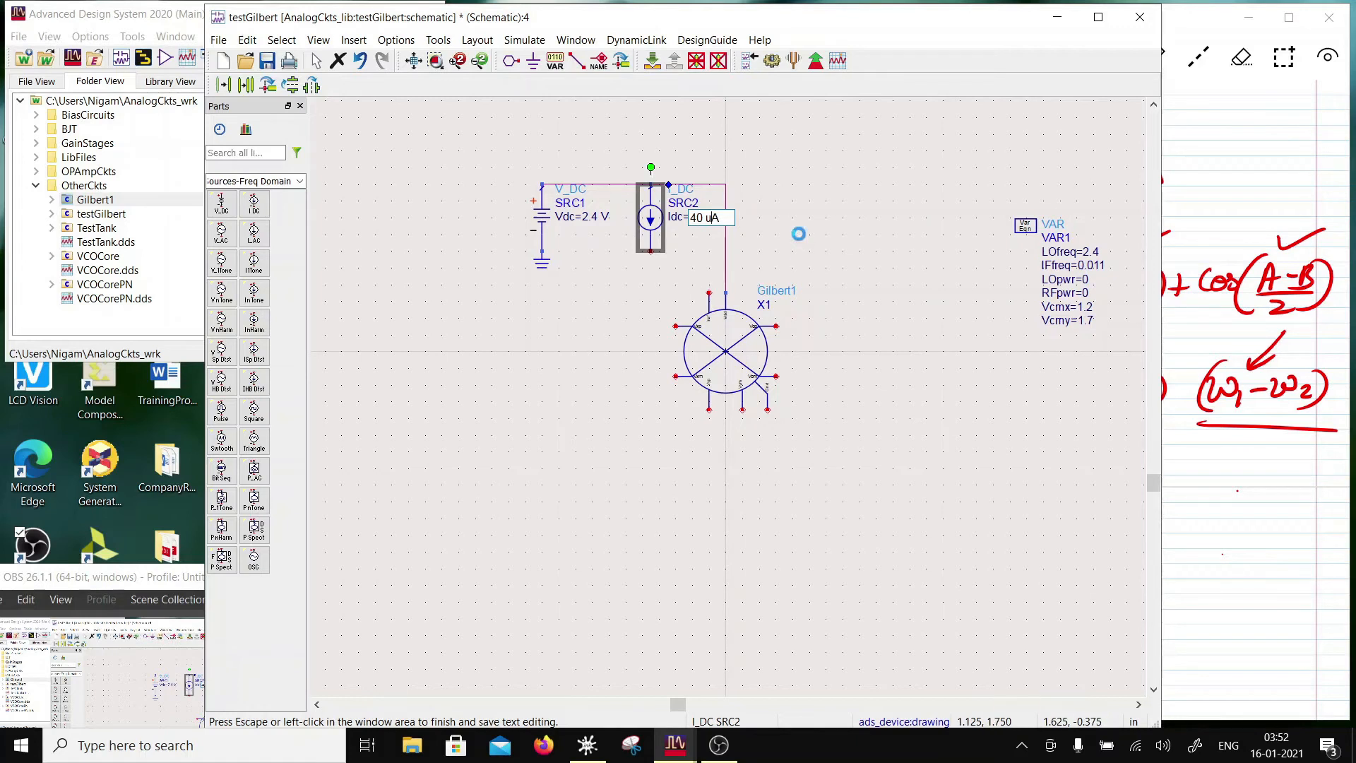
# Wire the I_DC source's lower terminal to the top-left pin of Gilbert1 and ground Gilbert1's bottom-right pin
pyautogui.click(799, 231)
pyautogui.click(577, 61)
pyautogui.click(651, 250)
pyautogui.click(709, 293)
pyautogui.press('Escape')
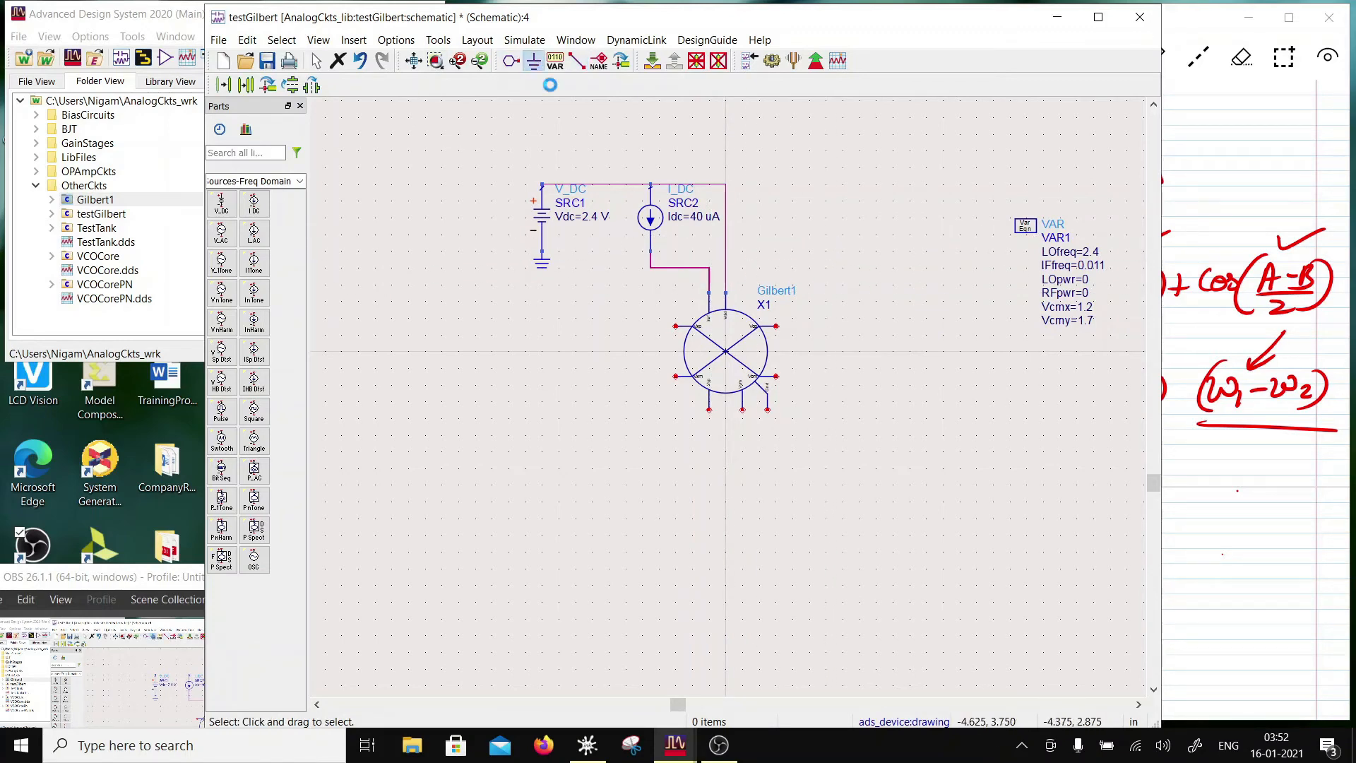
pyautogui.click(767, 411)
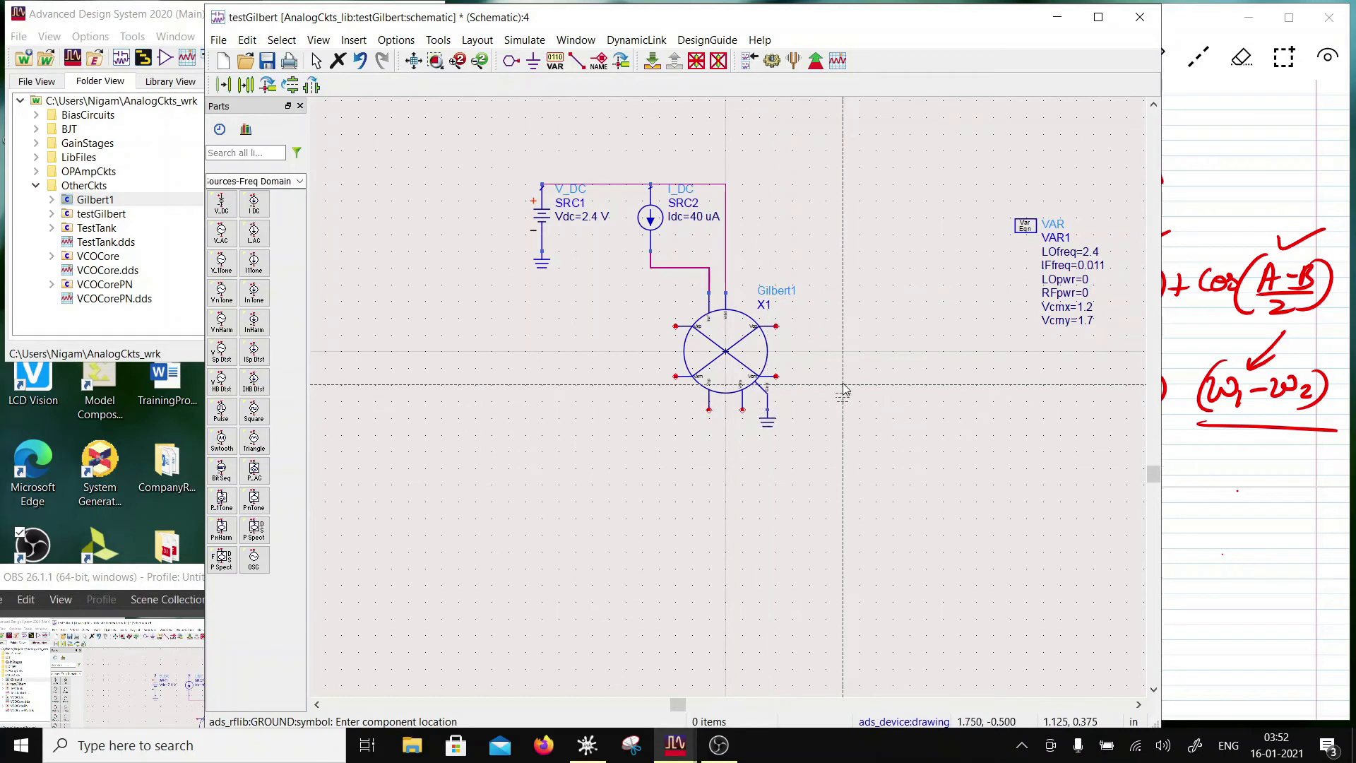
pyautogui.press('Escape')
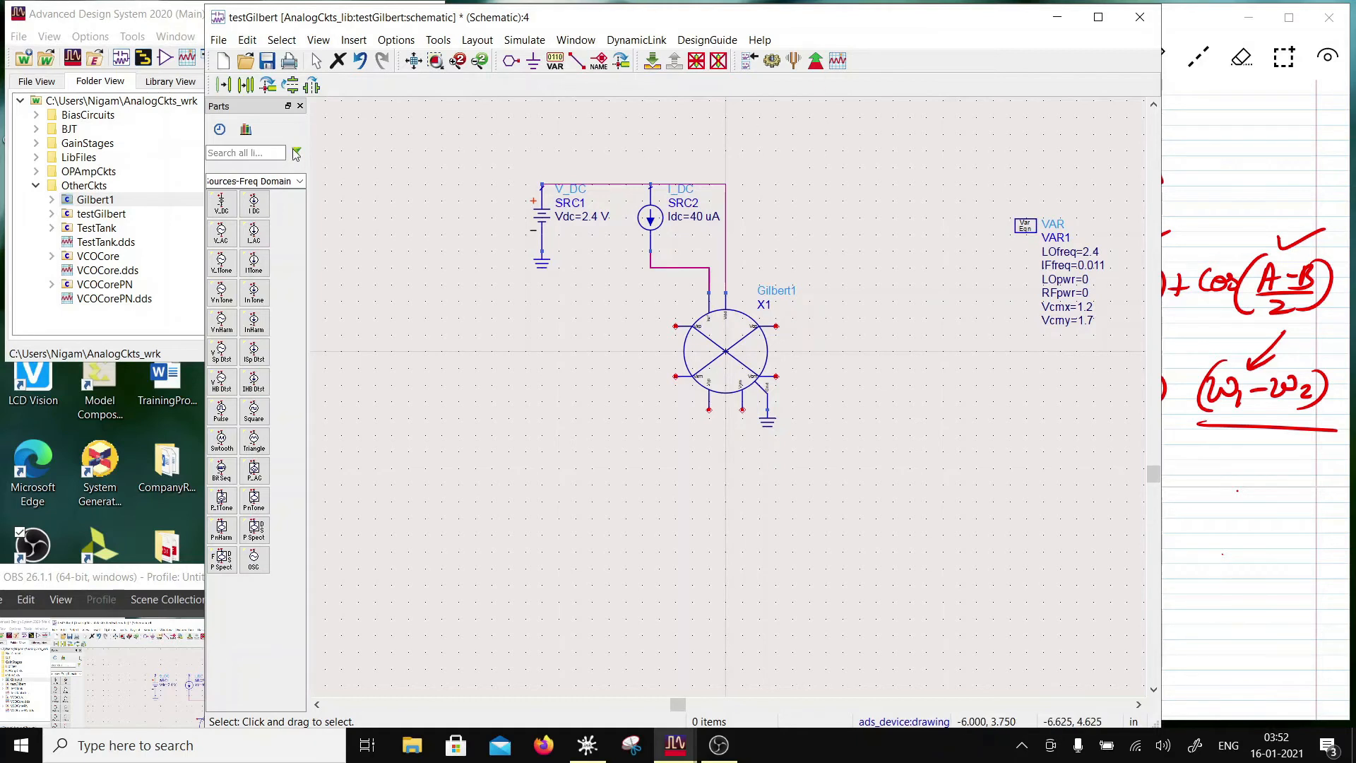
# Place a P_1Tone source to the left of Gilbert1, with clear space between its parameter text and the symbol
pyautogui.click(222, 501)
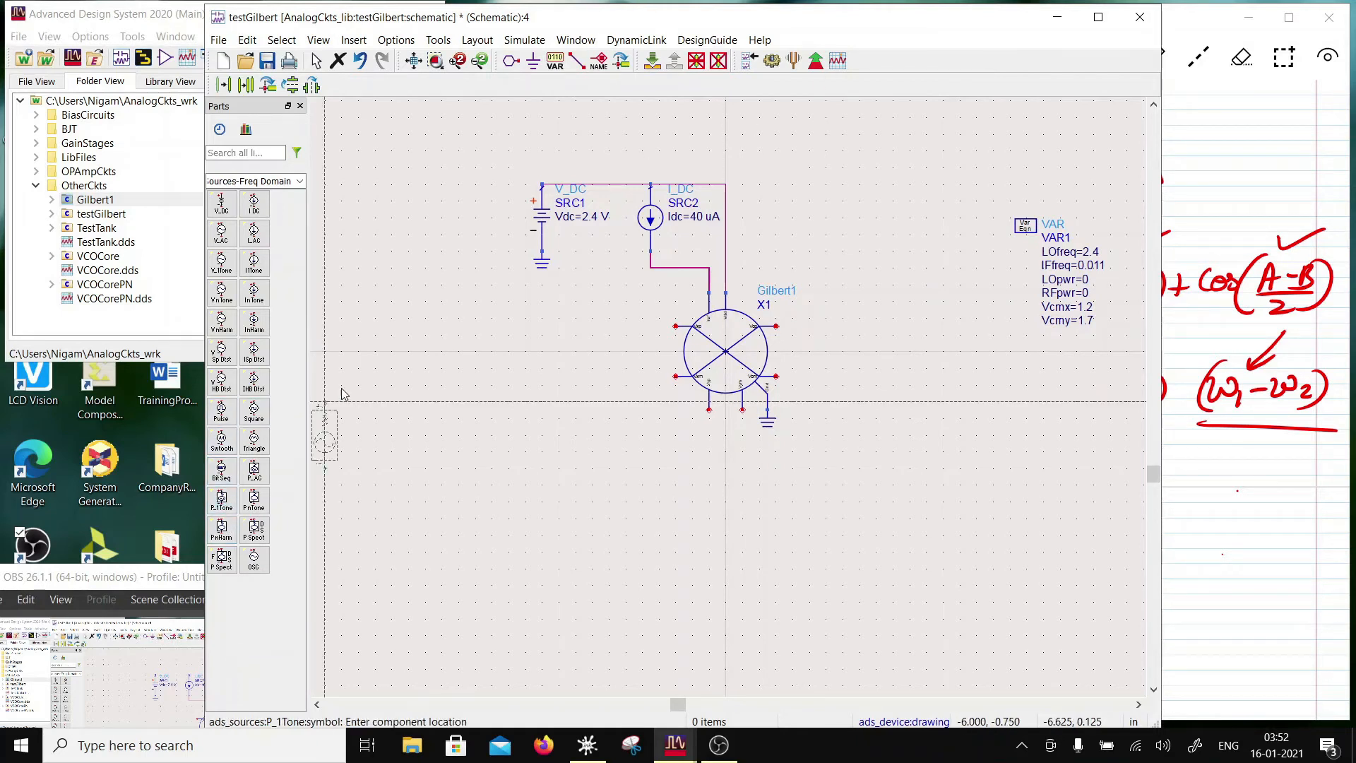
pyautogui.click(478, 324)
pyautogui.press('Escape')
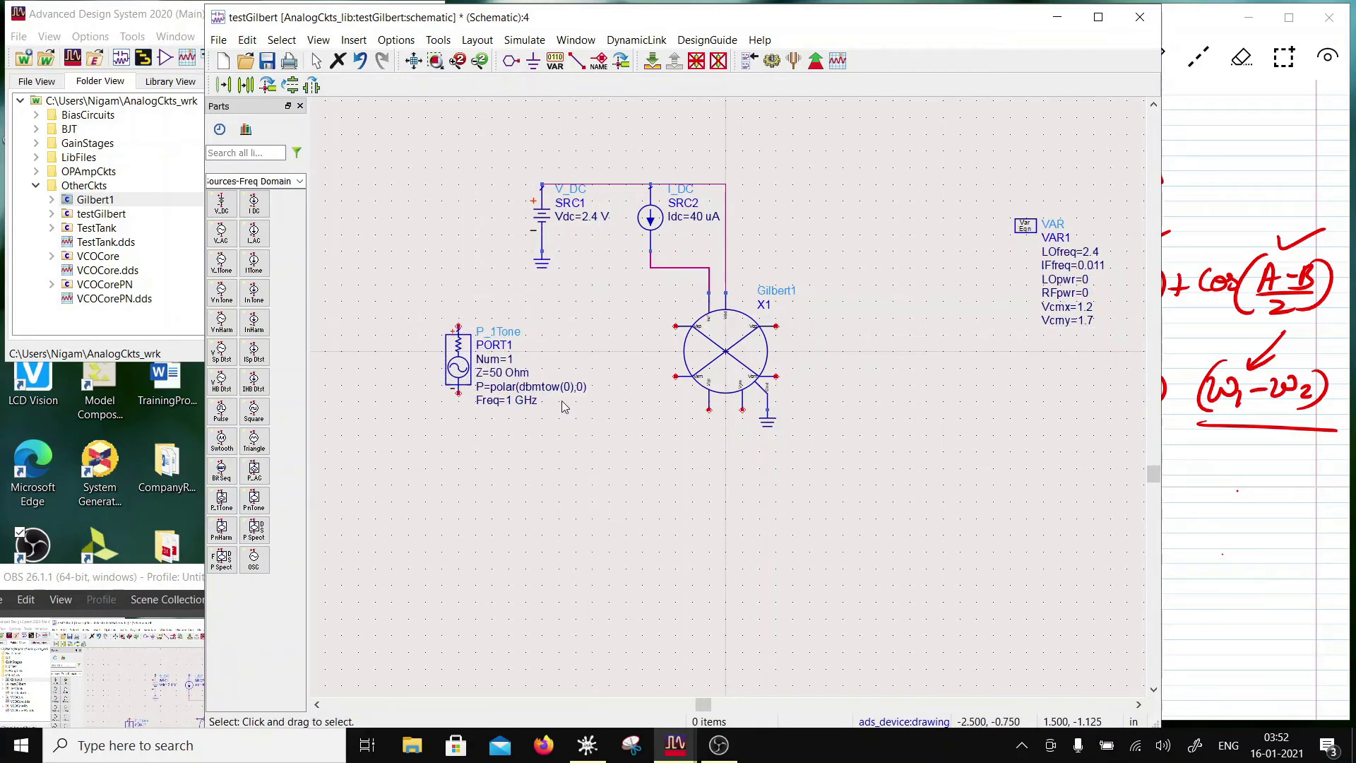
pyautogui.moveTo(477, 385); pyautogui.dragTo(427, 386)
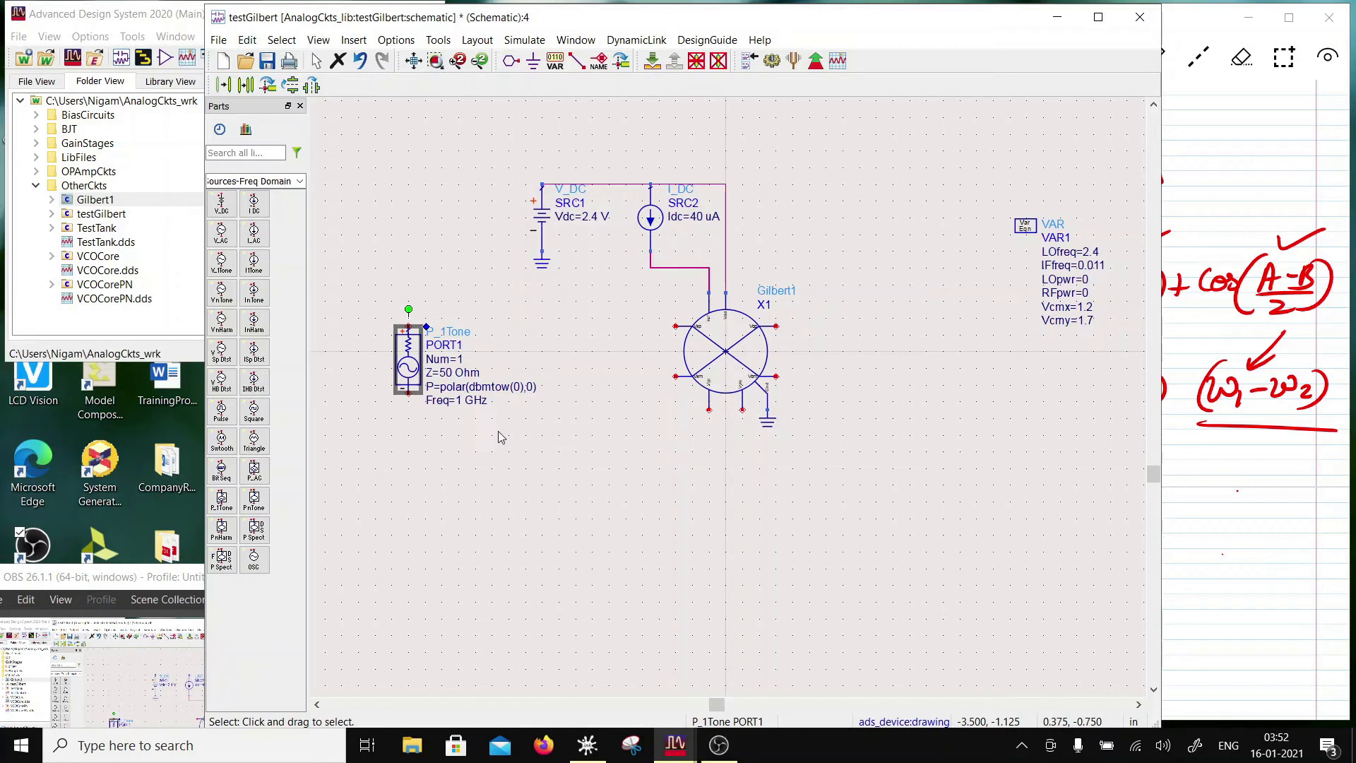
# Set the P_1Tone source's Freq to IFfreq GHz and its power P to polar(dbmtow(IFpwr),0)
pyautogui.doubleClick(459, 401)
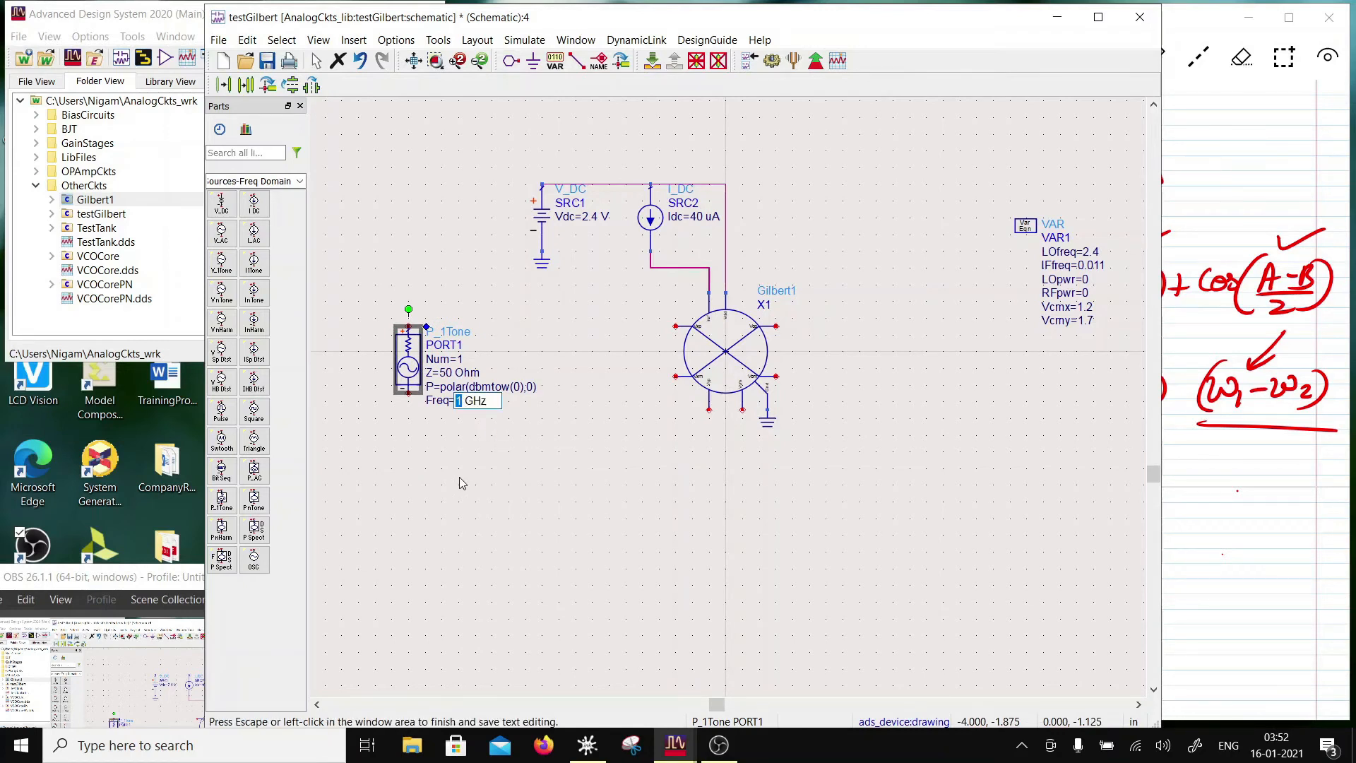
pyautogui.press('BackSpace')
pyautogui.write('IFfreq')
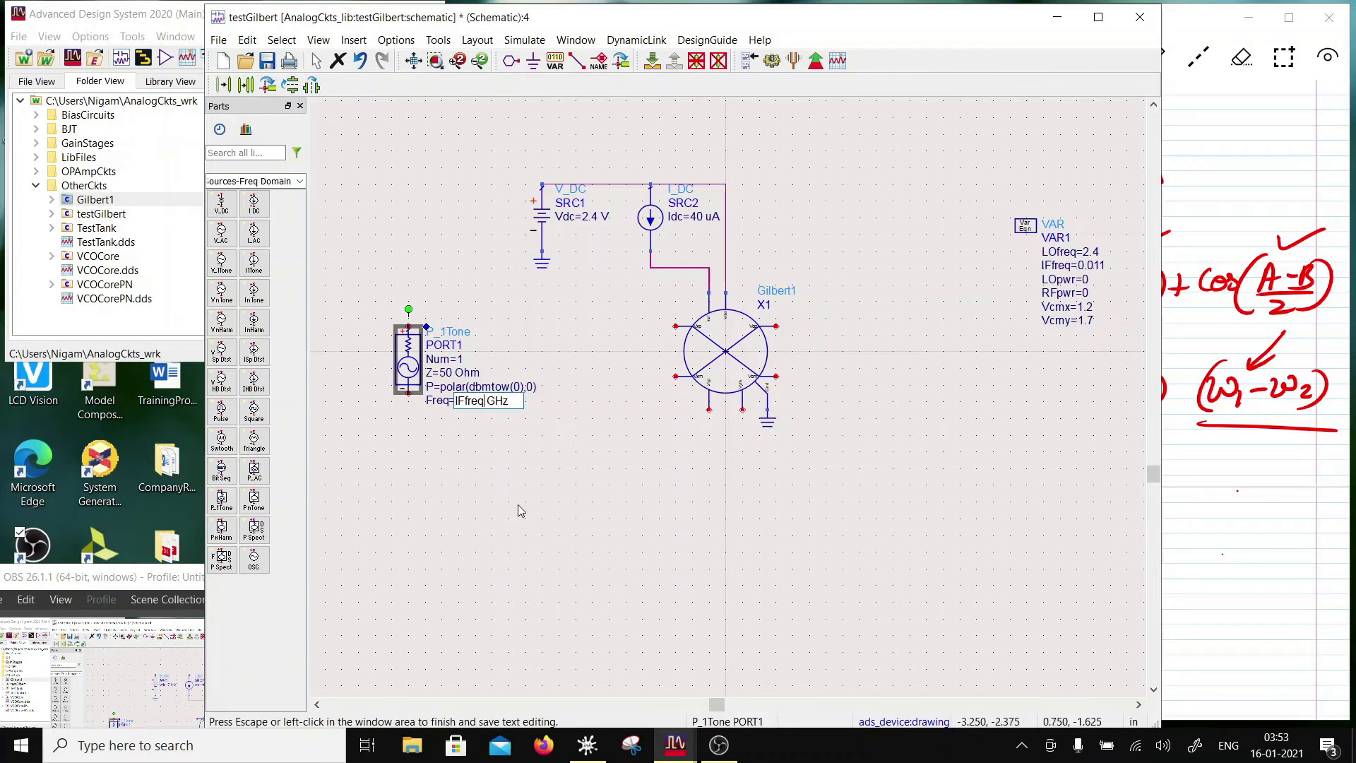
pyautogui.click(515, 417)
pyautogui.doubleClick(516, 387)
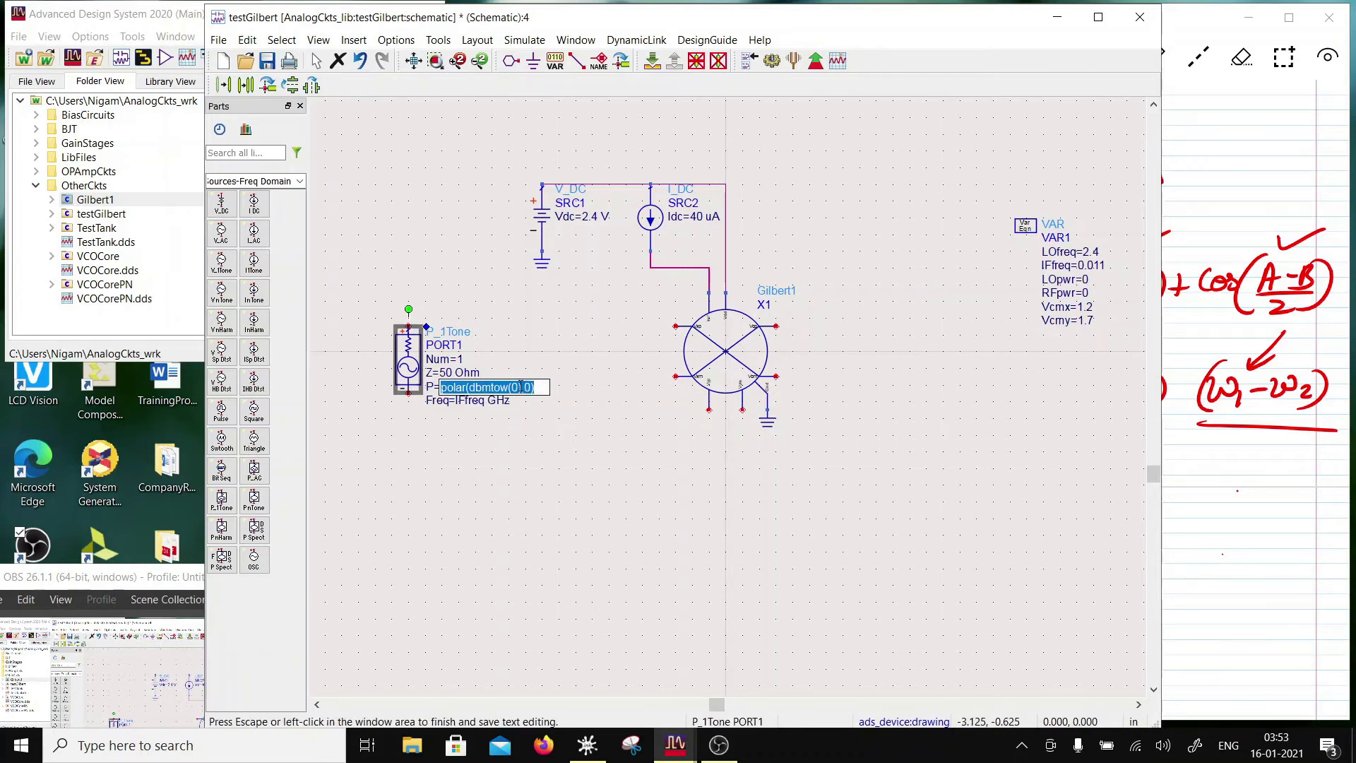
pyautogui.click(517, 387)
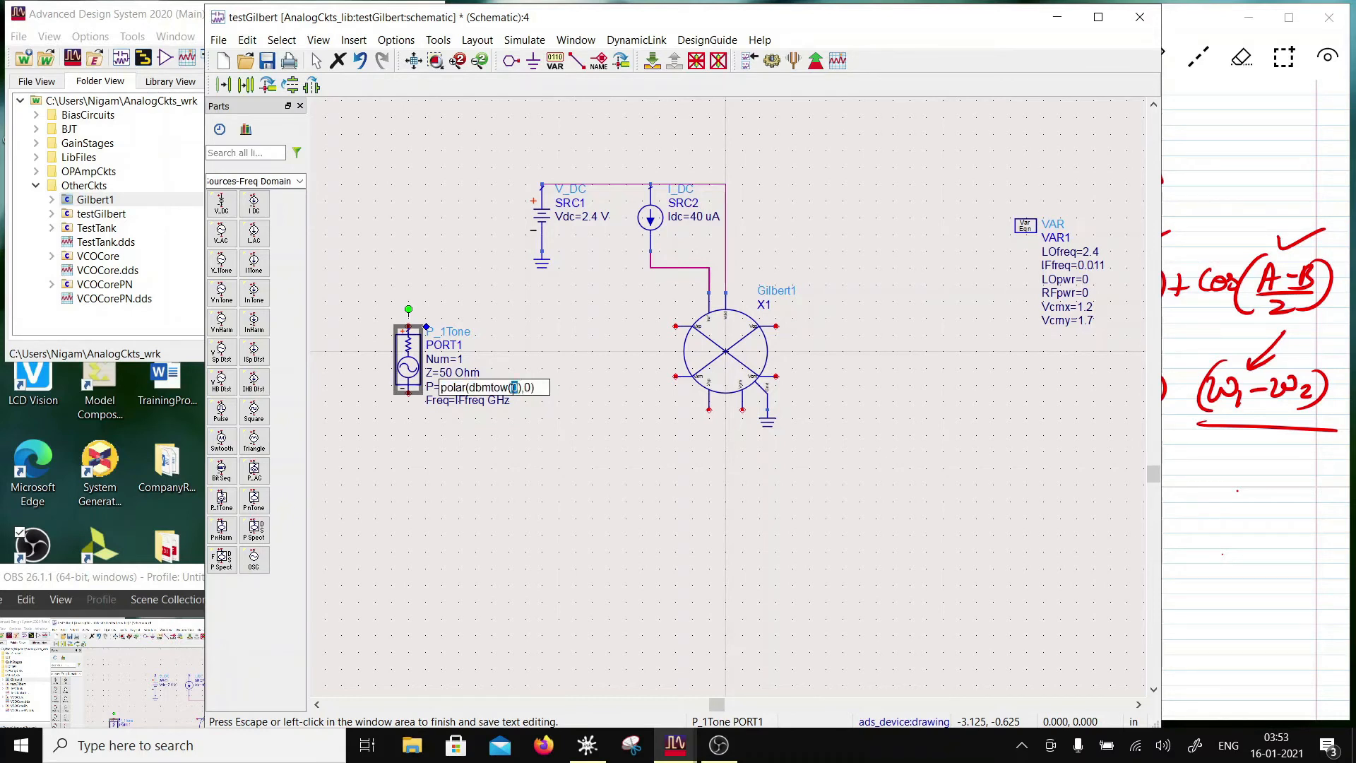
pyautogui.press('BackSpace')
pyautogui.write('IFpwr')
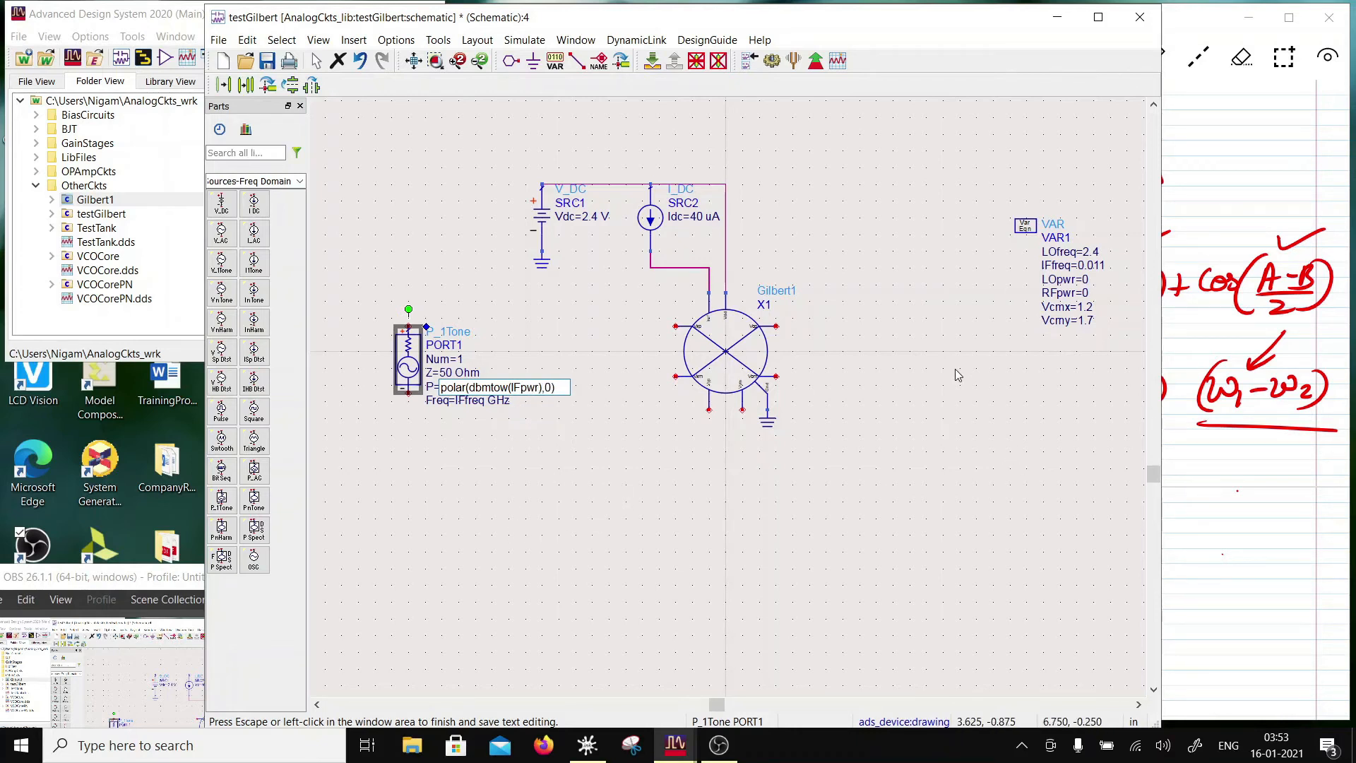
pyautogui.click(1018, 349)
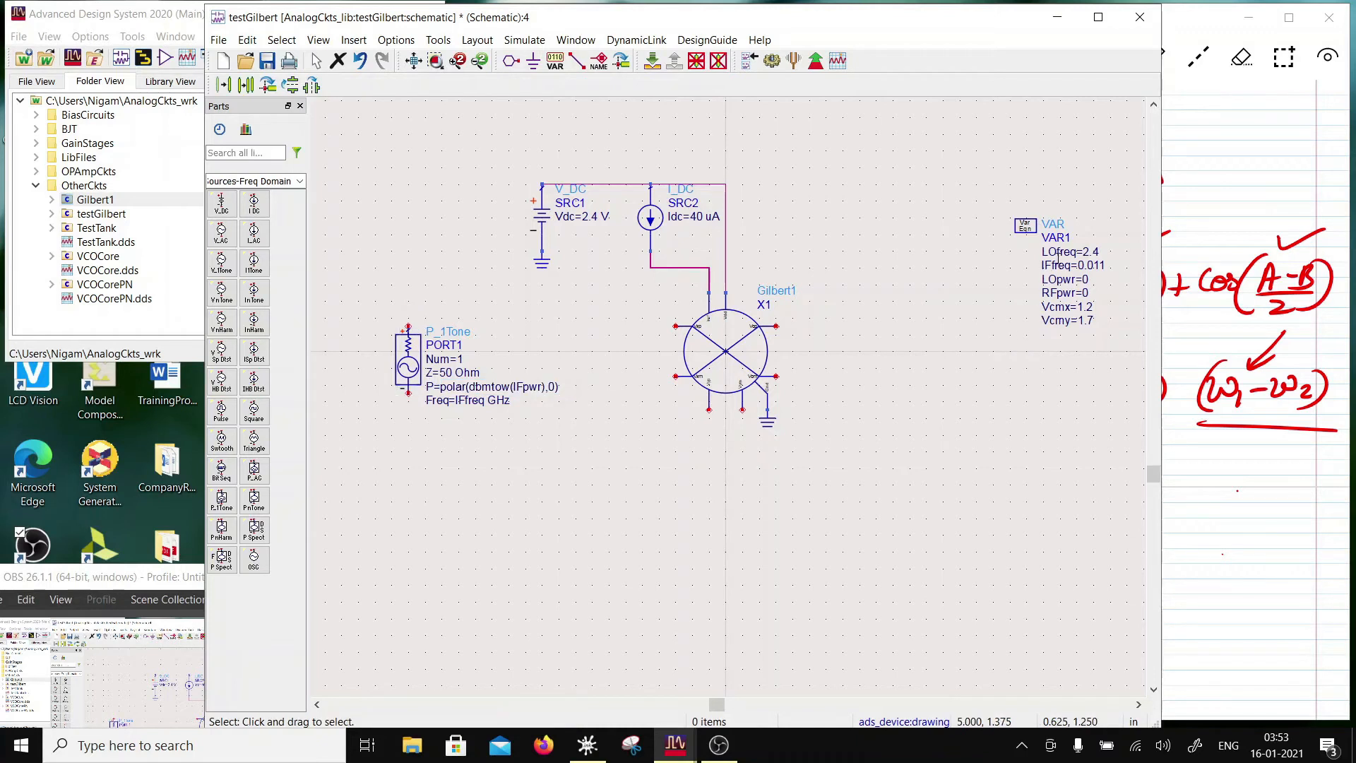
# Rename the RFpwr variable in the VAR1 block to IFpwr
pyautogui.doubleClick(1053, 293)
pyautogui.moveTo(1050, 295); pyautogui.dragTo(1037, 295)
pyautogui.write('I')
pyautogui.click(1006, 427)
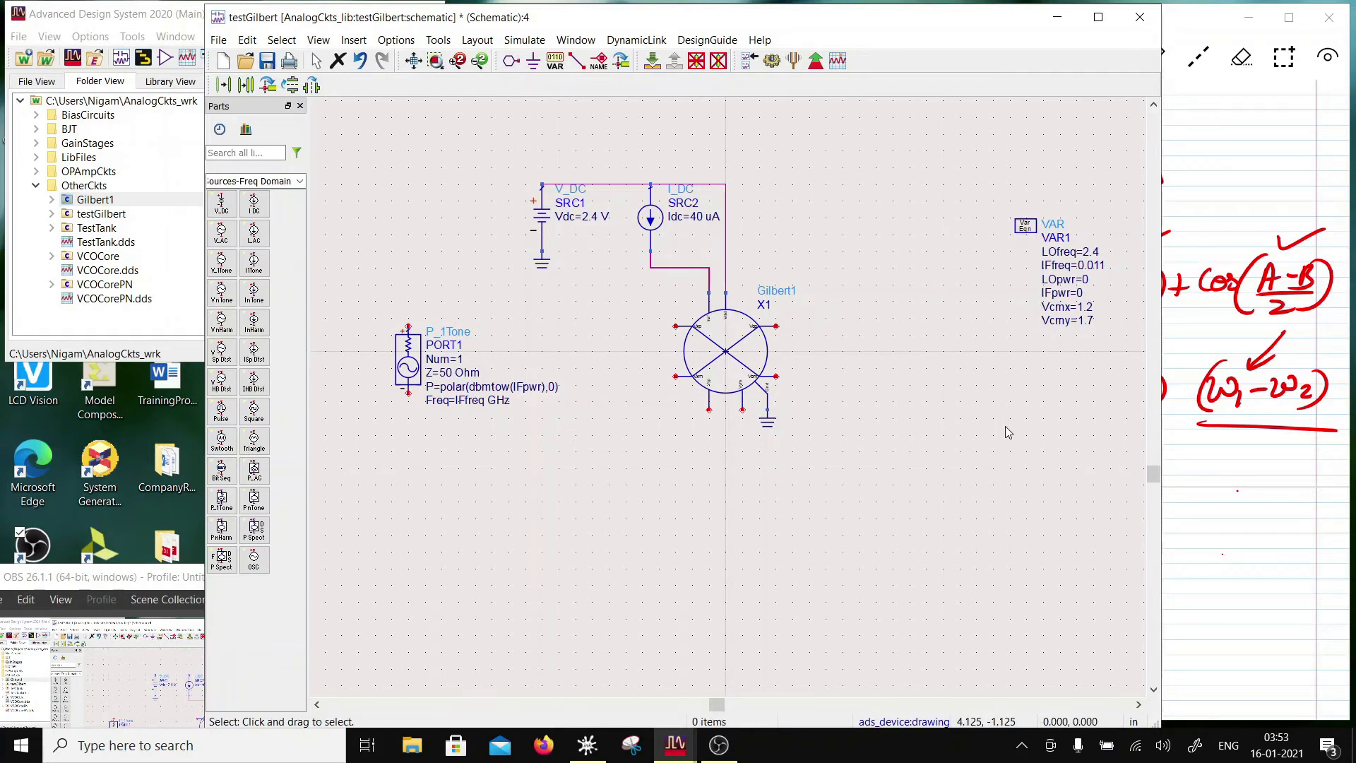
# Set the P_1Tone source's power expression P to polar(dbmtow(IFpwr-3),0)
pyautogui.doubleClick(540, 389)
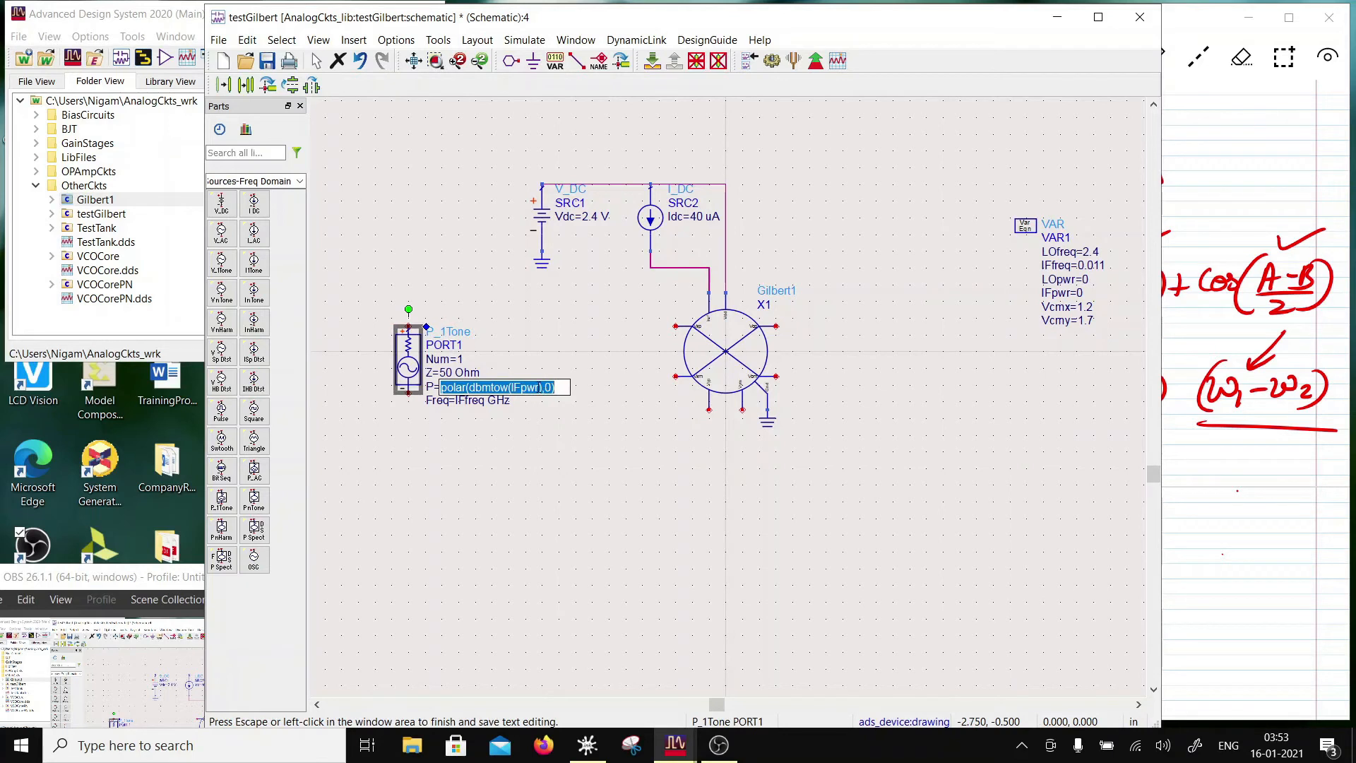
pyautogui.click(540, 387)
pyautogui.write('-3')
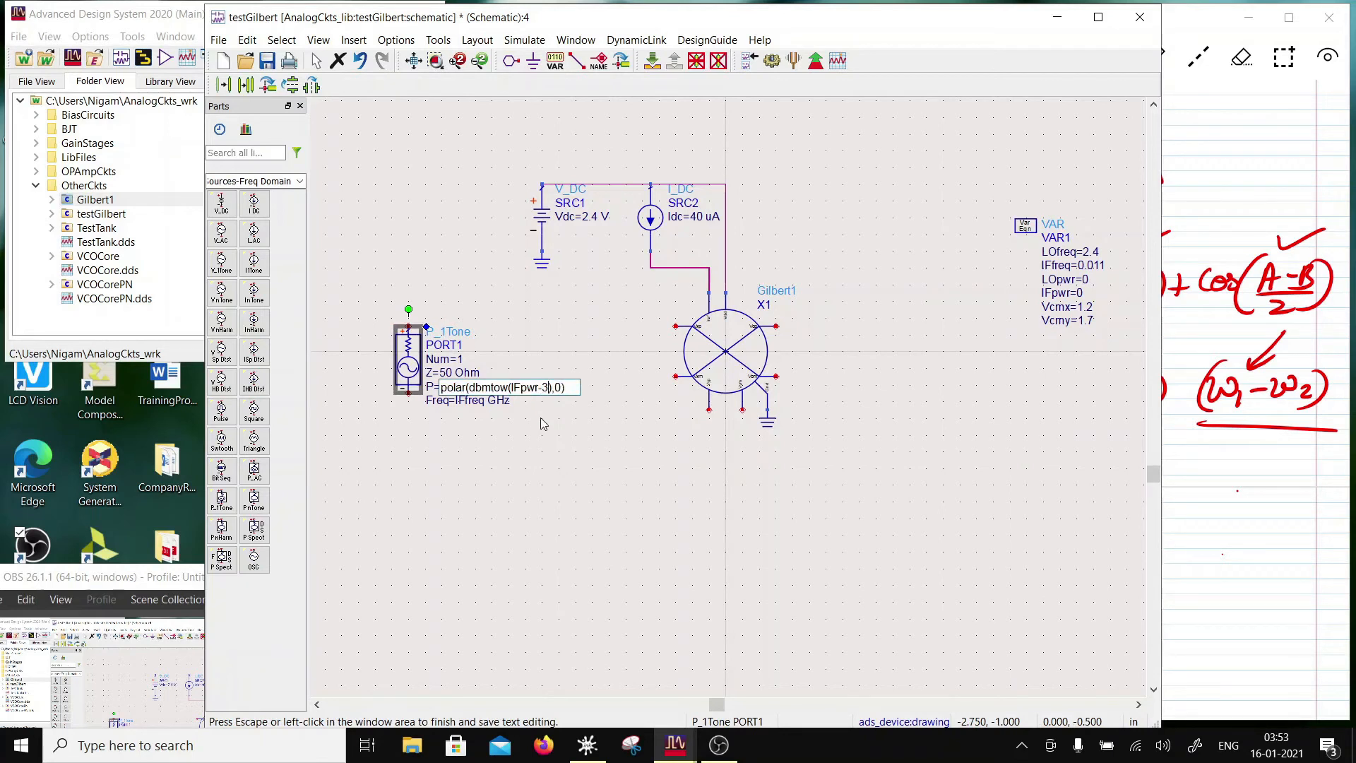
pyautogui.click(476, 429)
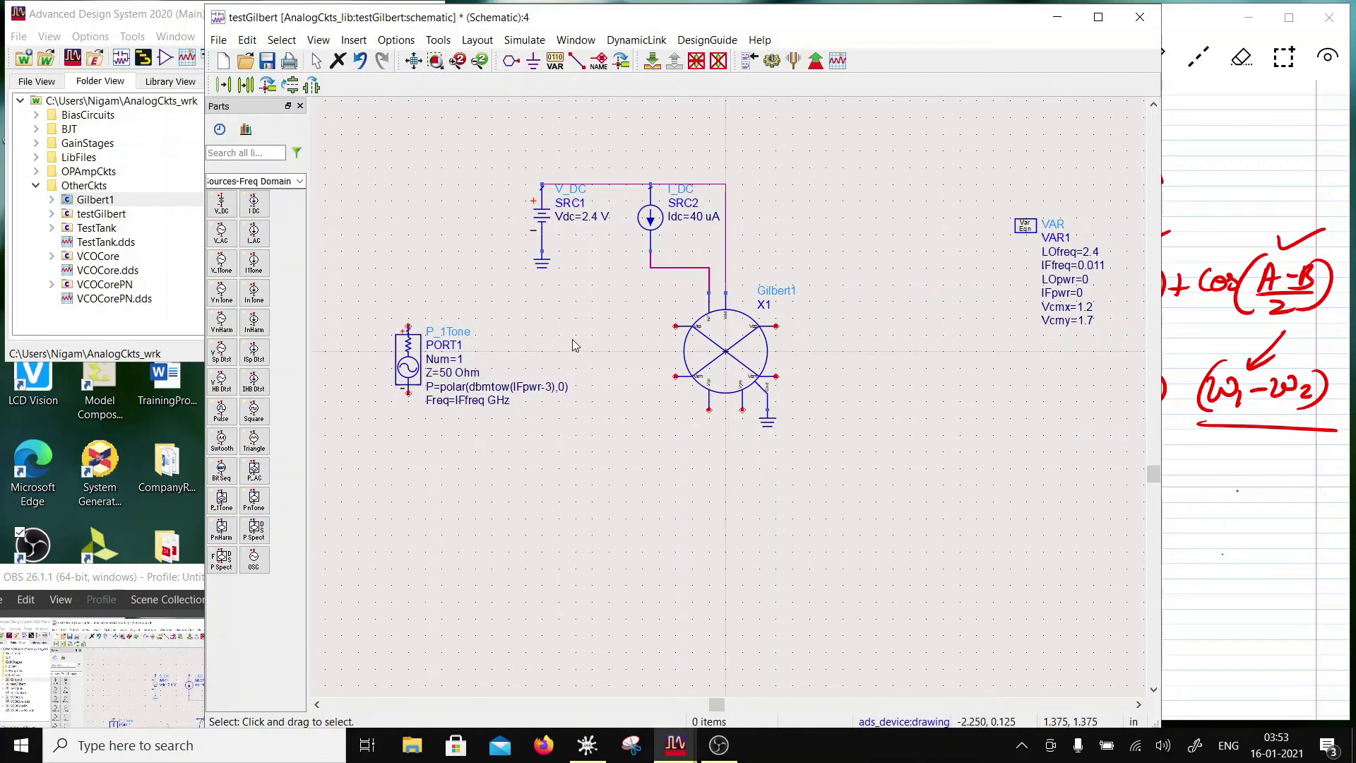
# Ground the P_1Tone source's negative terminal and wire its positive terminal to Gilbert1's upper left-hand pin
pyautogui.click(534, 61)
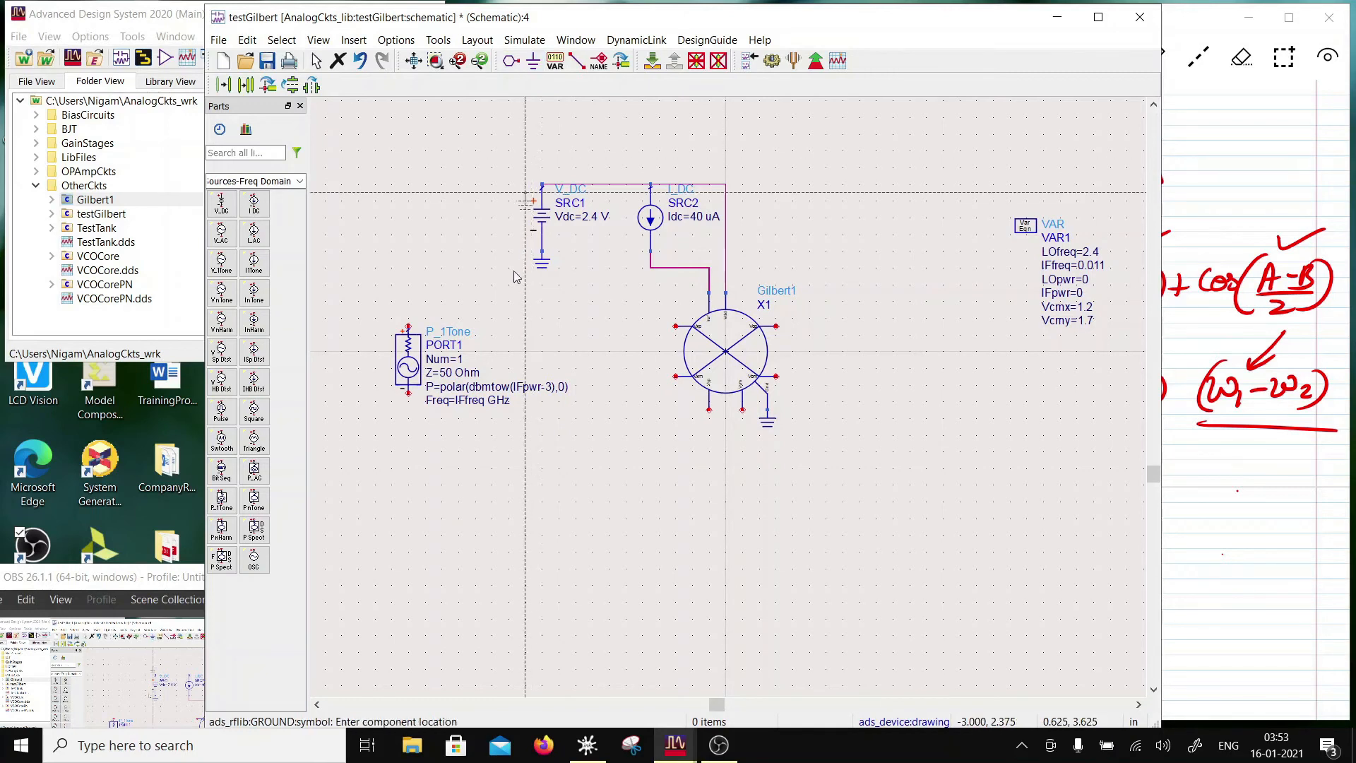
pyautogui.click(409, 394)
pyautogui.click(576, 61)
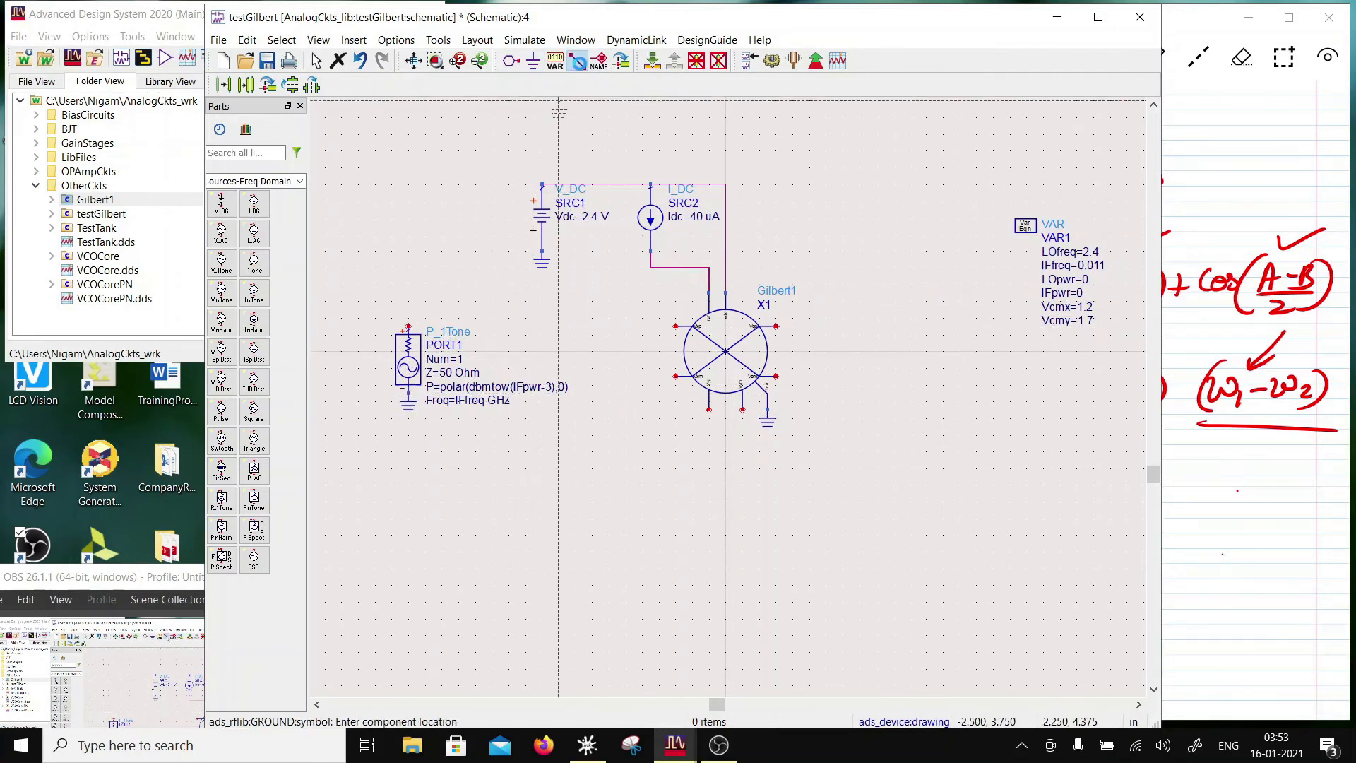
pyautogui.click(408, 326)
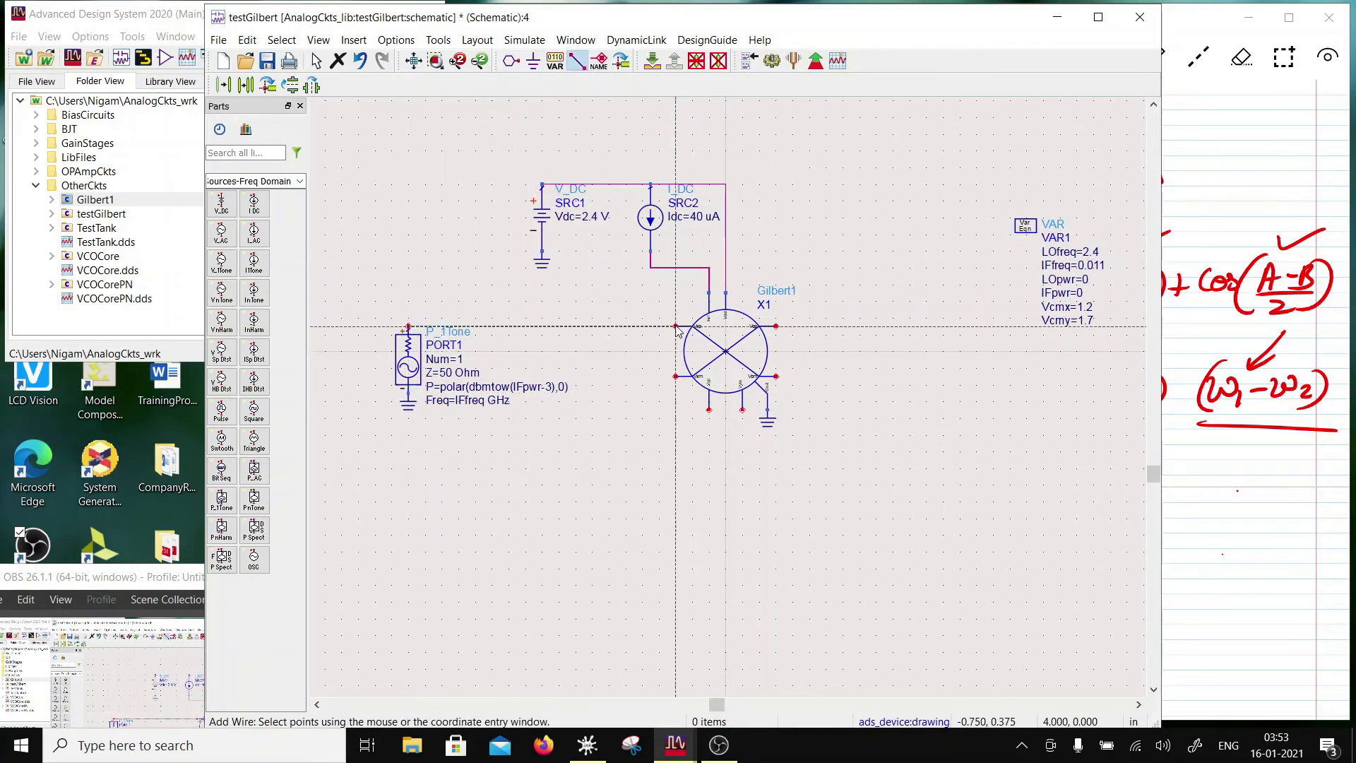
pyautogui.click(680, 326)
pyautogui.press('Escape')
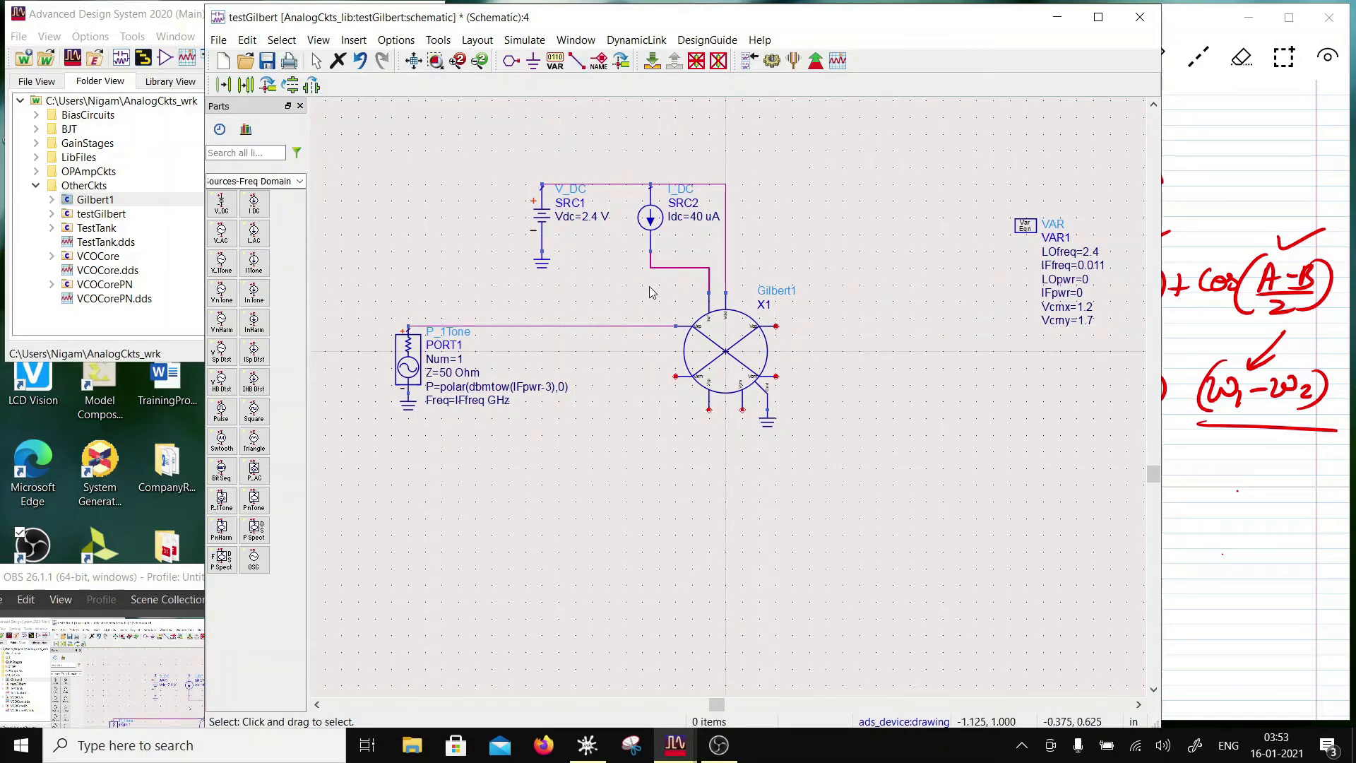
# Set the Vdc parameter of the P_1Tone source PORT1 to Vxm and accept the parameter edits
pyautogui.moveTo(387, 441); pyautogui.dragTo(410, 217)
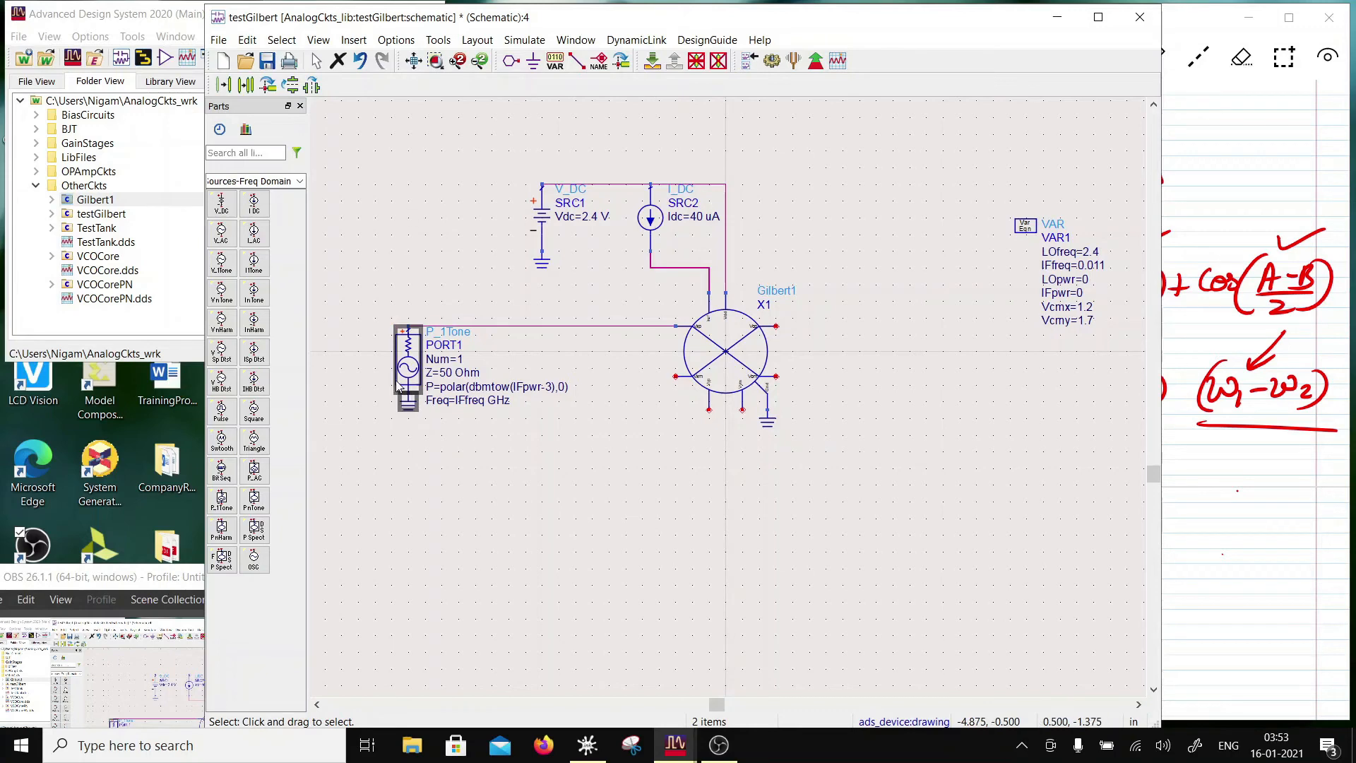
pyautogui.click(408, 304)
pyautogui.doubleClick(408, 374)
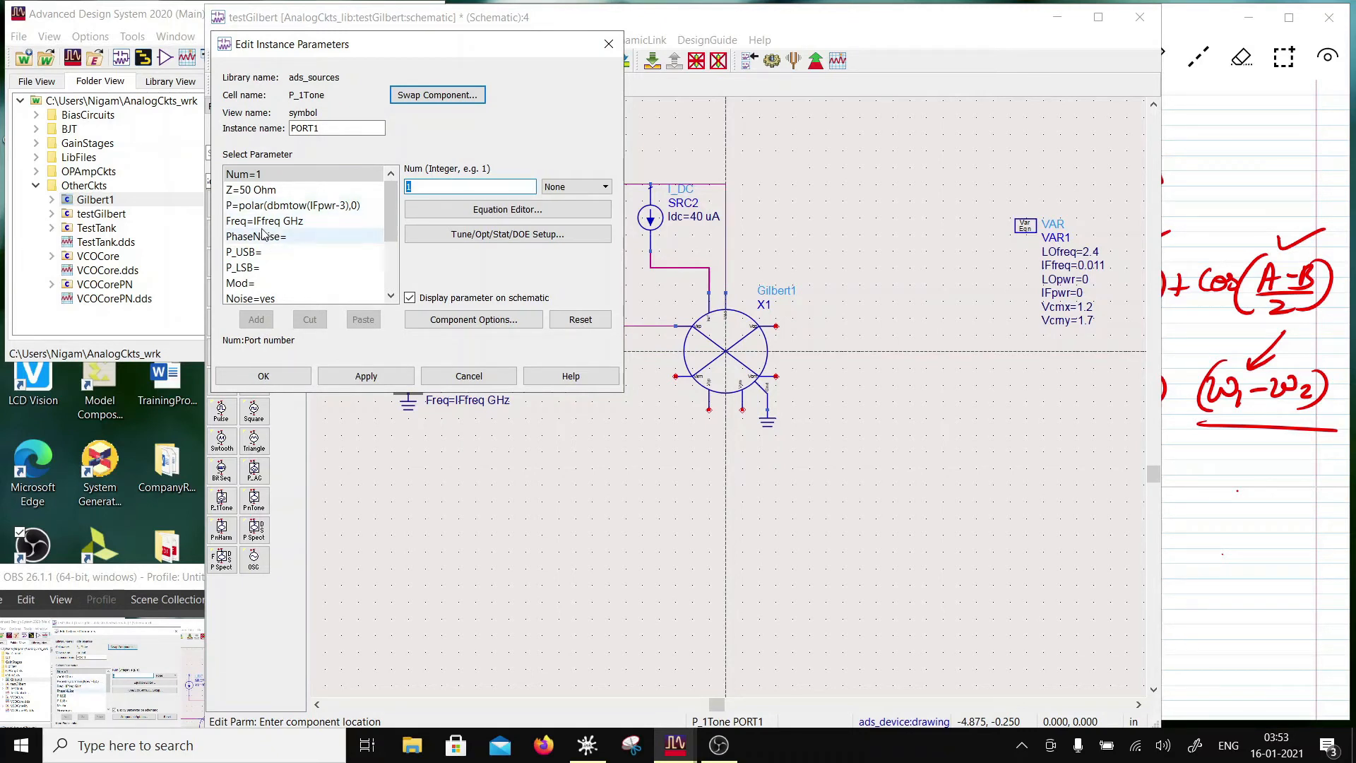
pyautogui.scroll(-2, 260, 255)
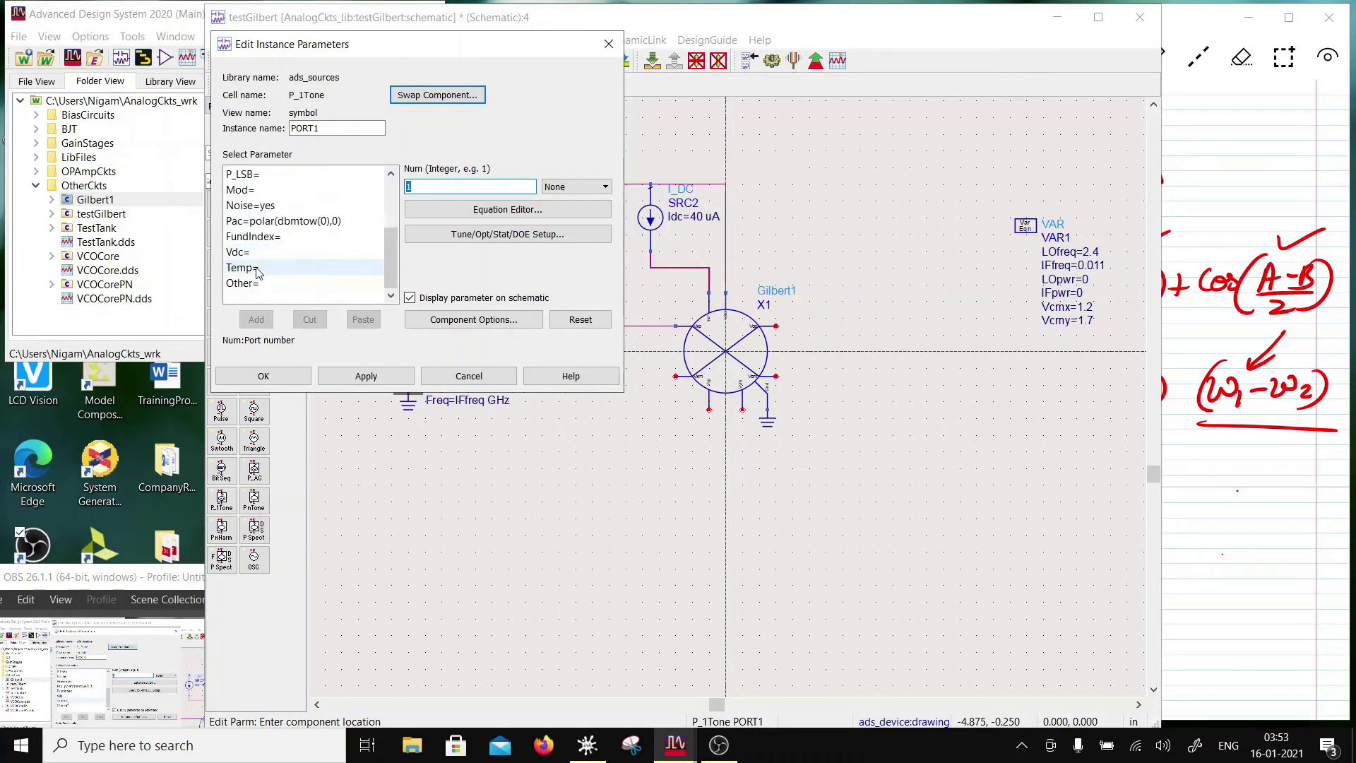
pyautogui.click(253, 252)
pyautogui.click(417, 225)
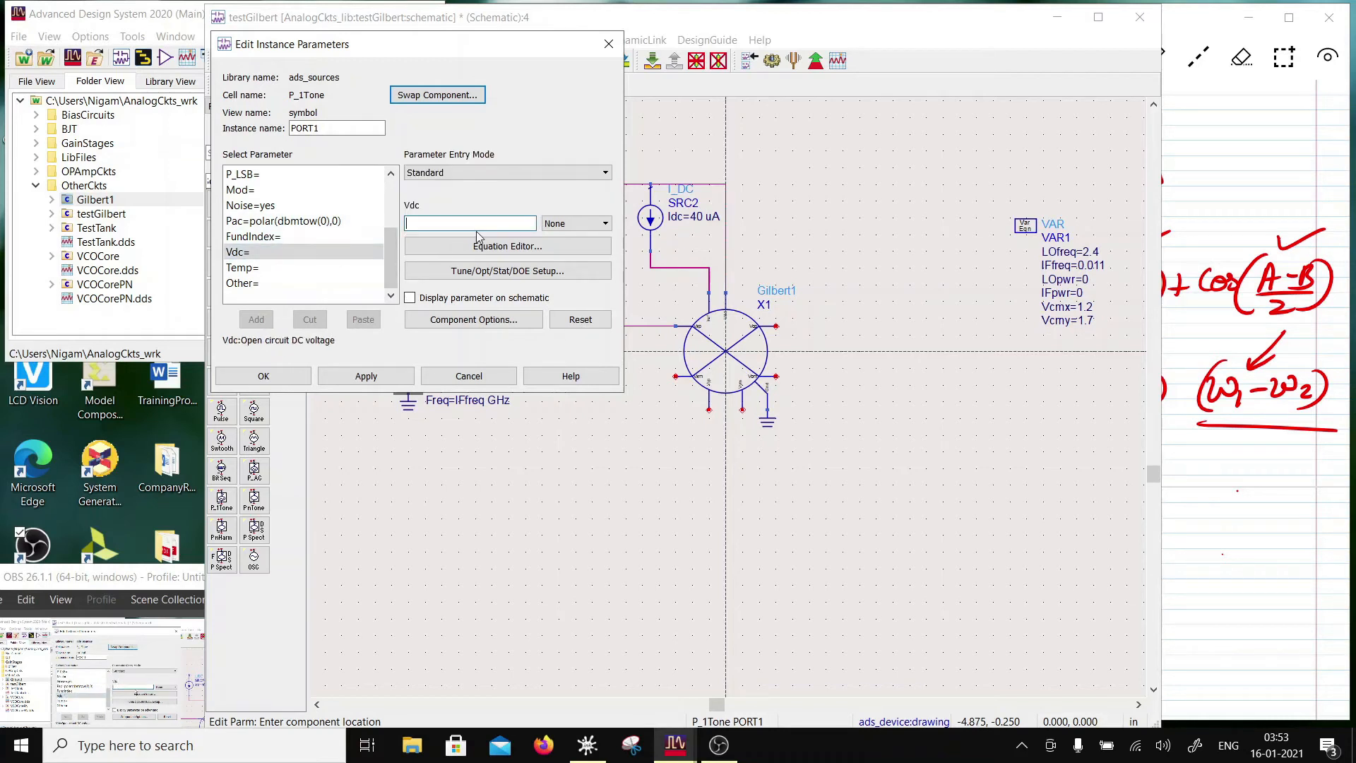
pyautogui.press('Return')
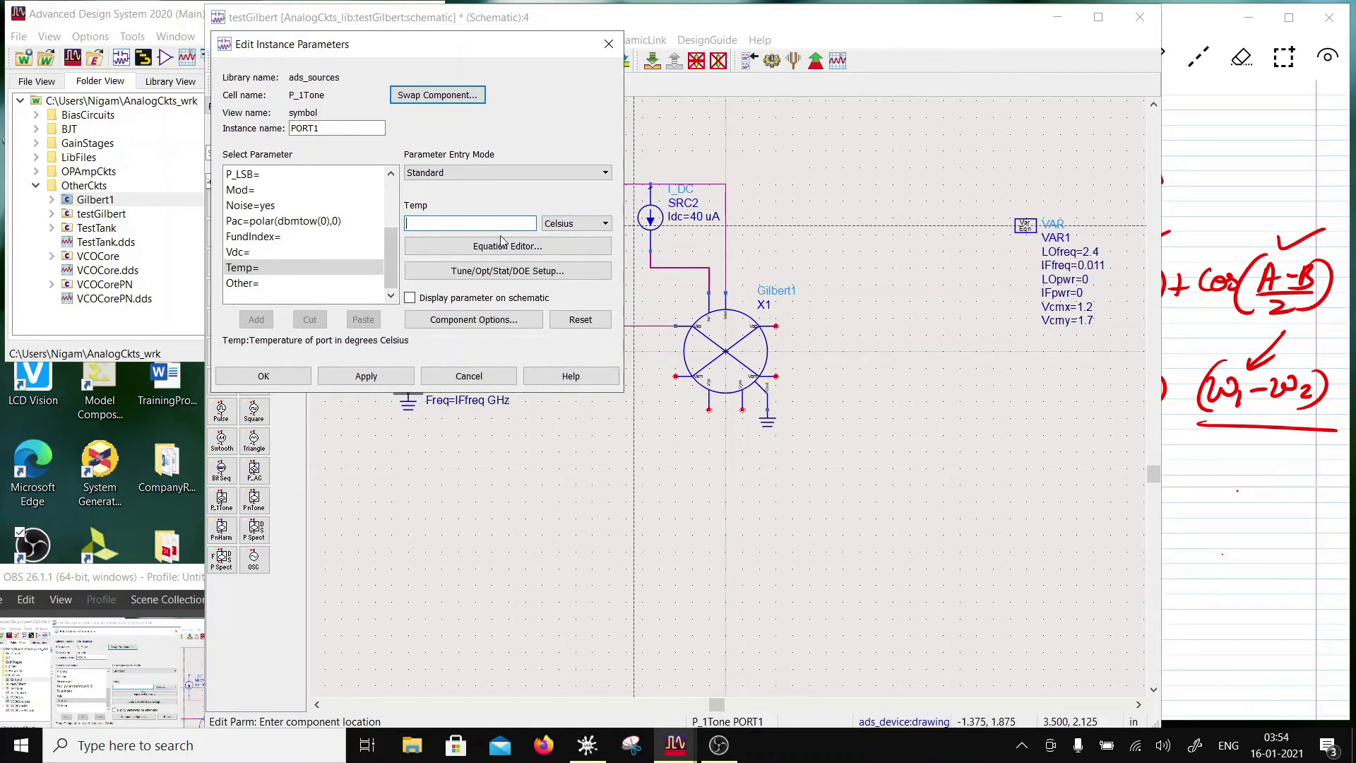
pyautogui.press('Up')
pyautogui.click(429, 223)
pyautogui.write('Vxm')
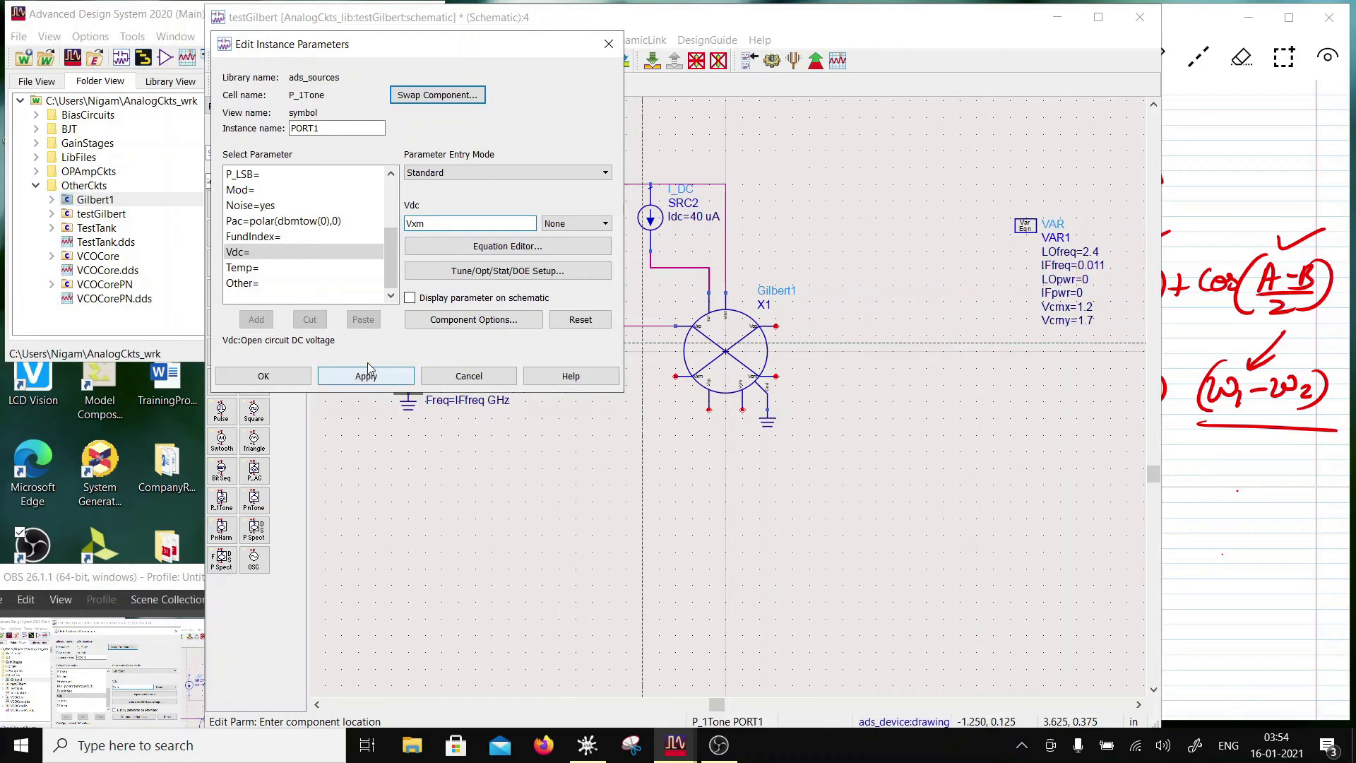
pyautogui.click(387, 381)
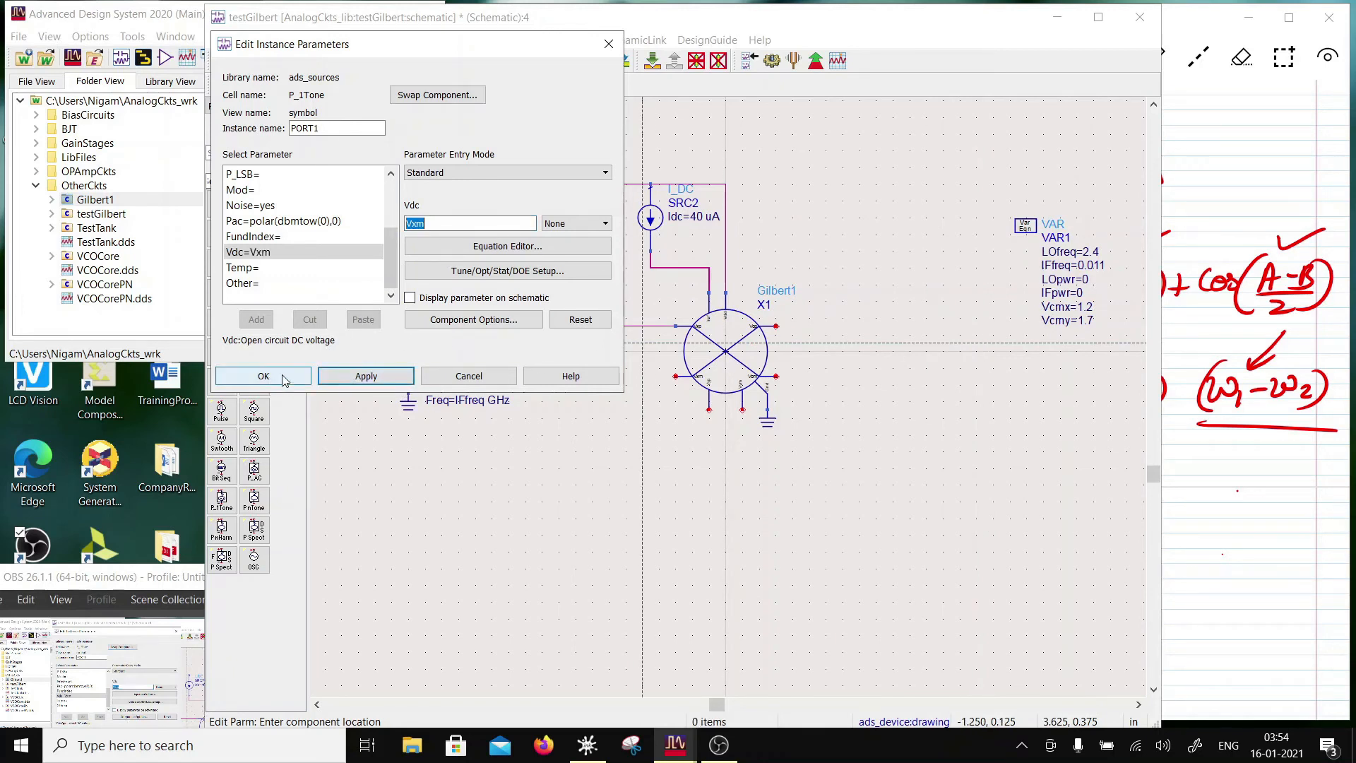
pyautogui.click(302, 382)
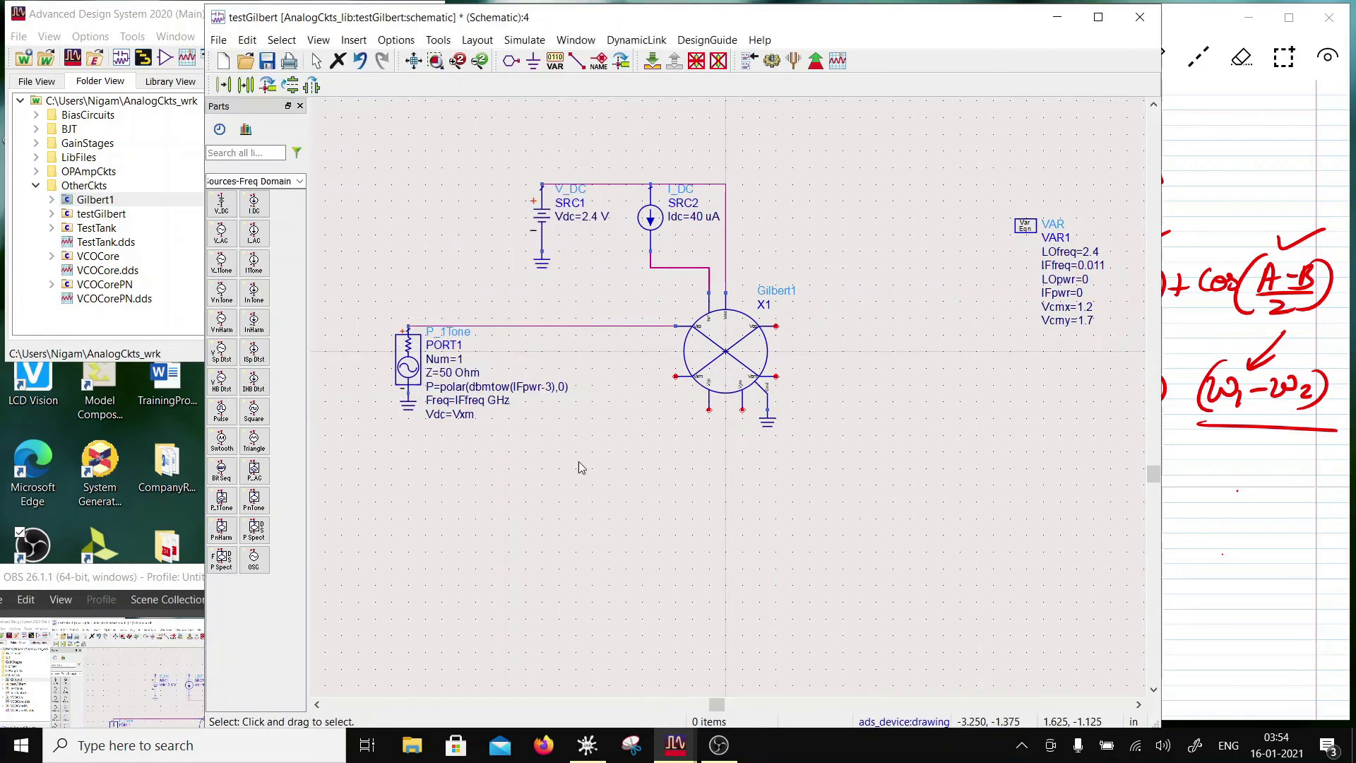
# Copy PORT1 with its ground to a spot below and right of it, and wire the copy to Gilbert1's lower left-hand pin
pyautogui.moveTo(378, 285); pyautogui.dragTo(452, 424)
pyautogui.click(246, 85)
pyautogui.click(409, 326)
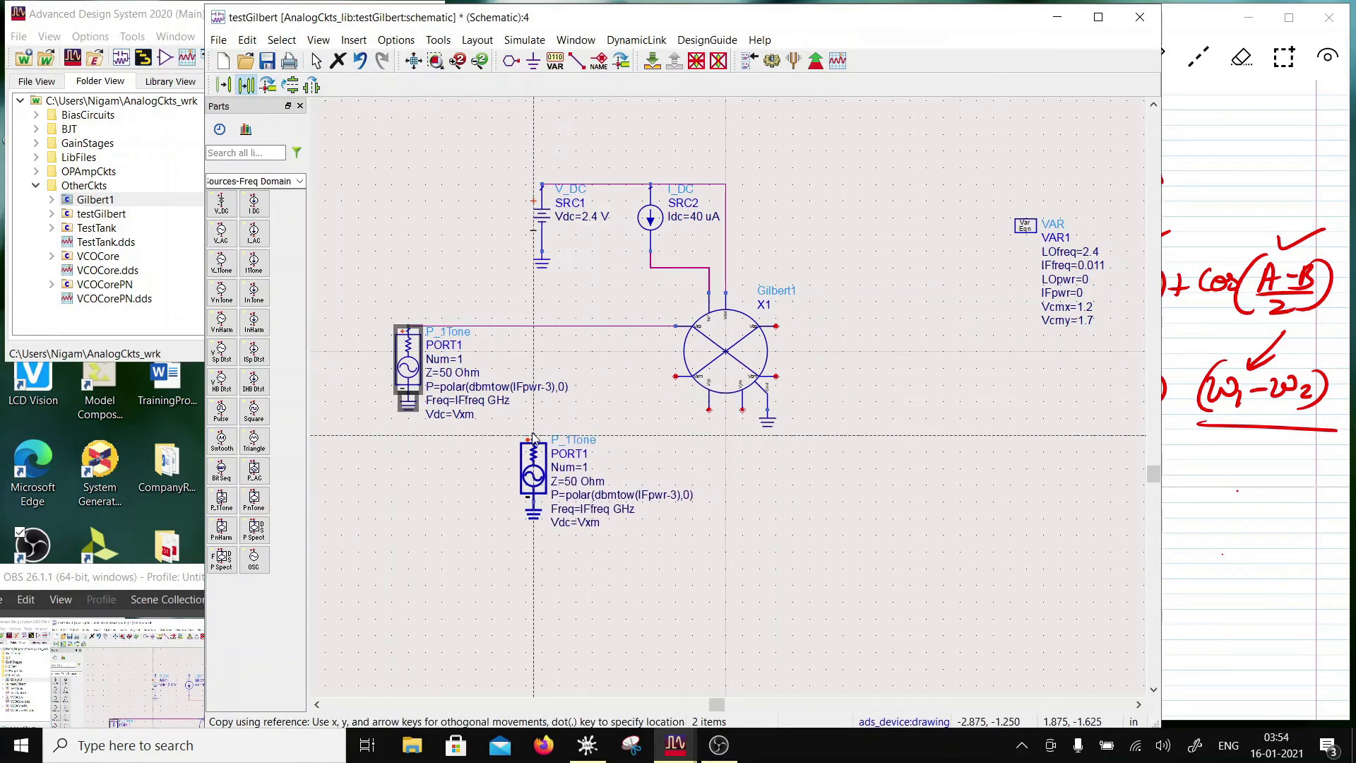
pyautogui.click(533, 436)
pyautogui.click(576, 61)
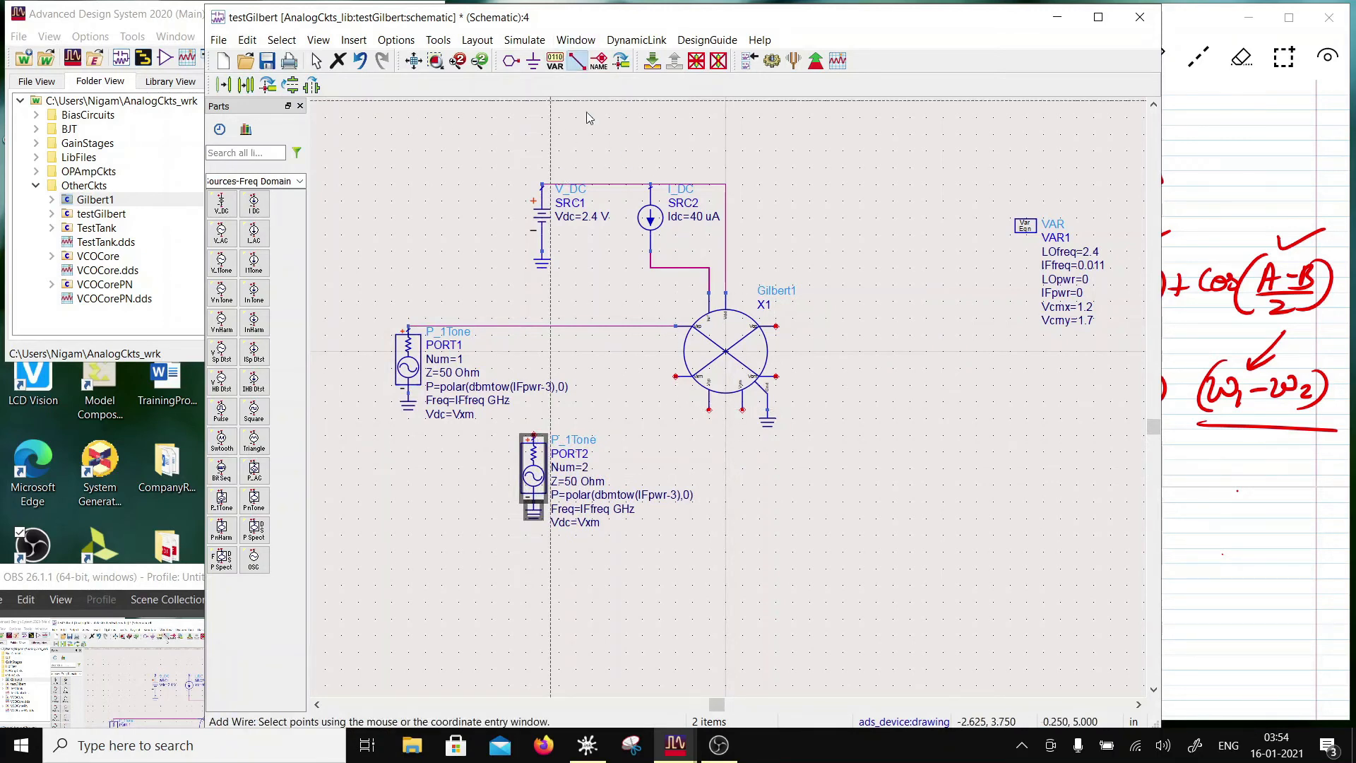
pyautogui.click(533, 436)
pyautogui.click(676, 375)
pyautogui.press('Escape')
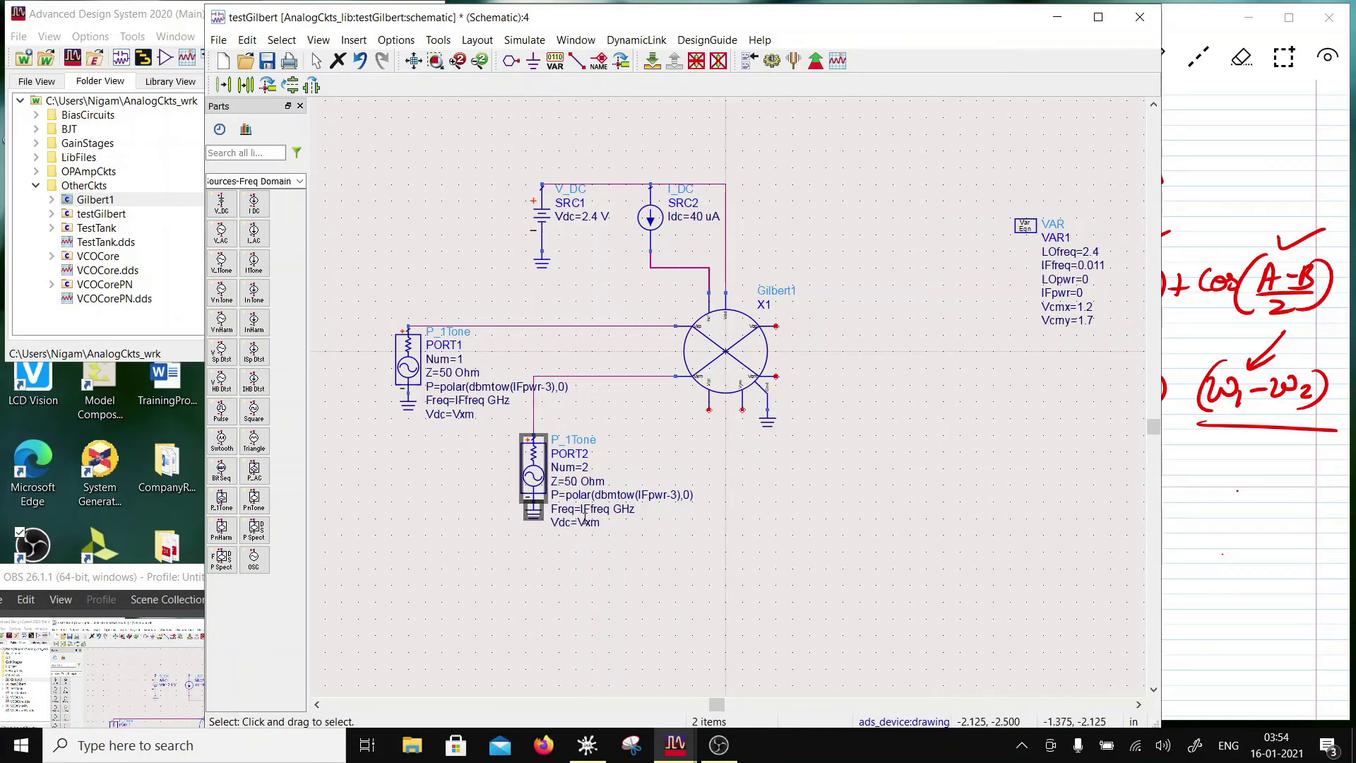
# Set the phase in PORT2's power expression to 180, giving P=polar(dbmtow(IFpwr-3),180)
pyautogui.click(686, 492)
pyautogui.click(684, 496)
pyautogui.write('18')
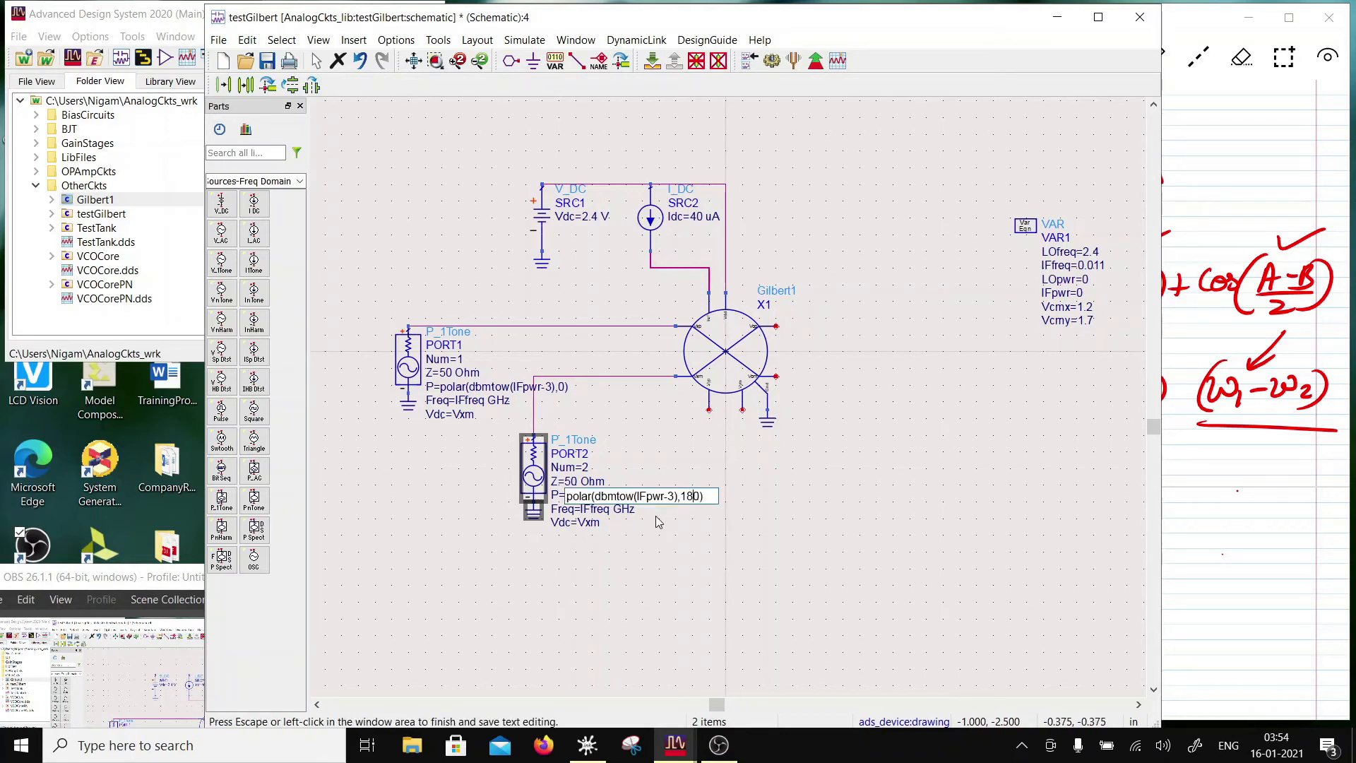
pyautogui.click(720, 612)
# Copy both grounded P_1Tone sources, PORT1 and PORT2, by reference point and place the duplicates below Gilbert1
pyautogui.scroll(-1, 721, 466)
pyautogui.moveTo(456, 291); pyautogui.dragTo(622, 565)
pyautogui.hotkey('ctrl', 'c')
pyautogui.hotkey('ctrl', 'v')
pyautogui.click(435, 428)
pyautogui.click(325, 258)
pyautogui.moveTo(325, 258); pyautogui.dragTo(488, 466)
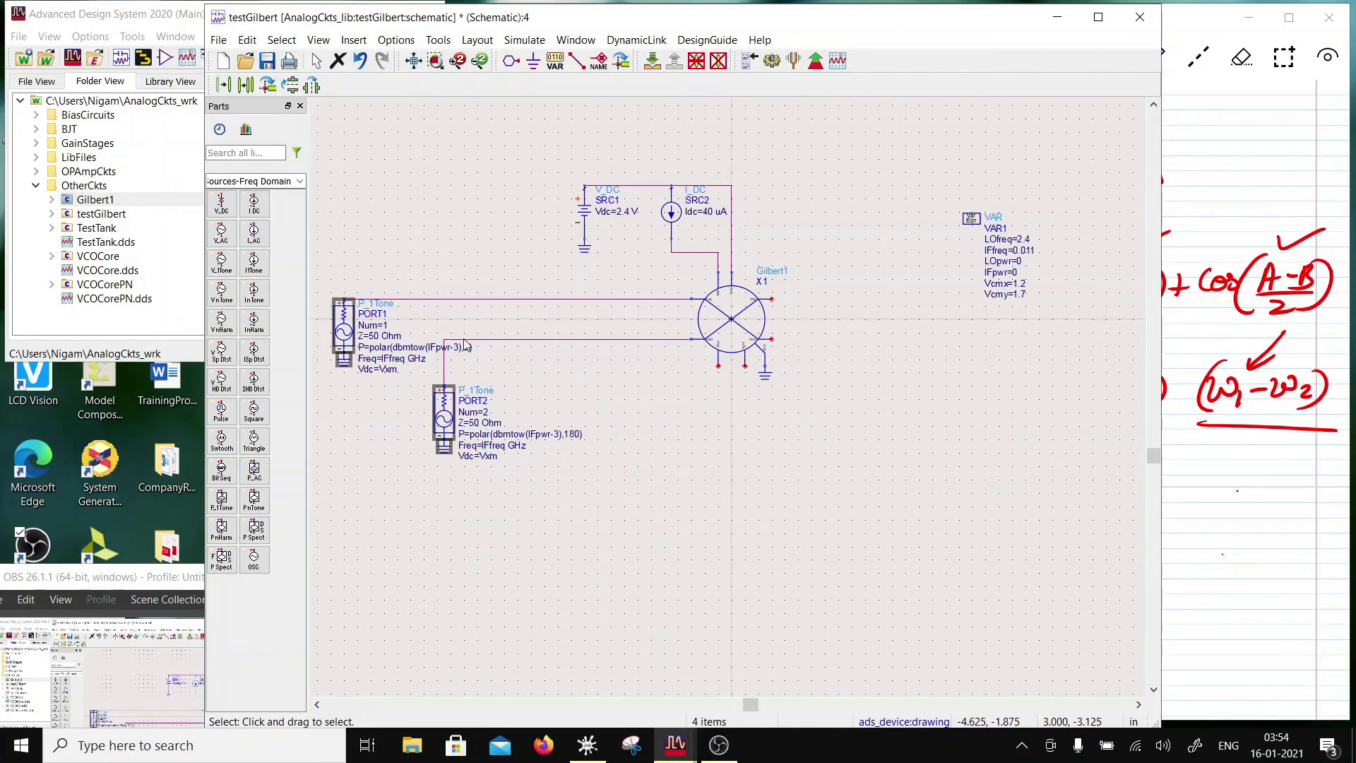
pyautogui.click(248, 84)
pyautogui.click(344, 300)
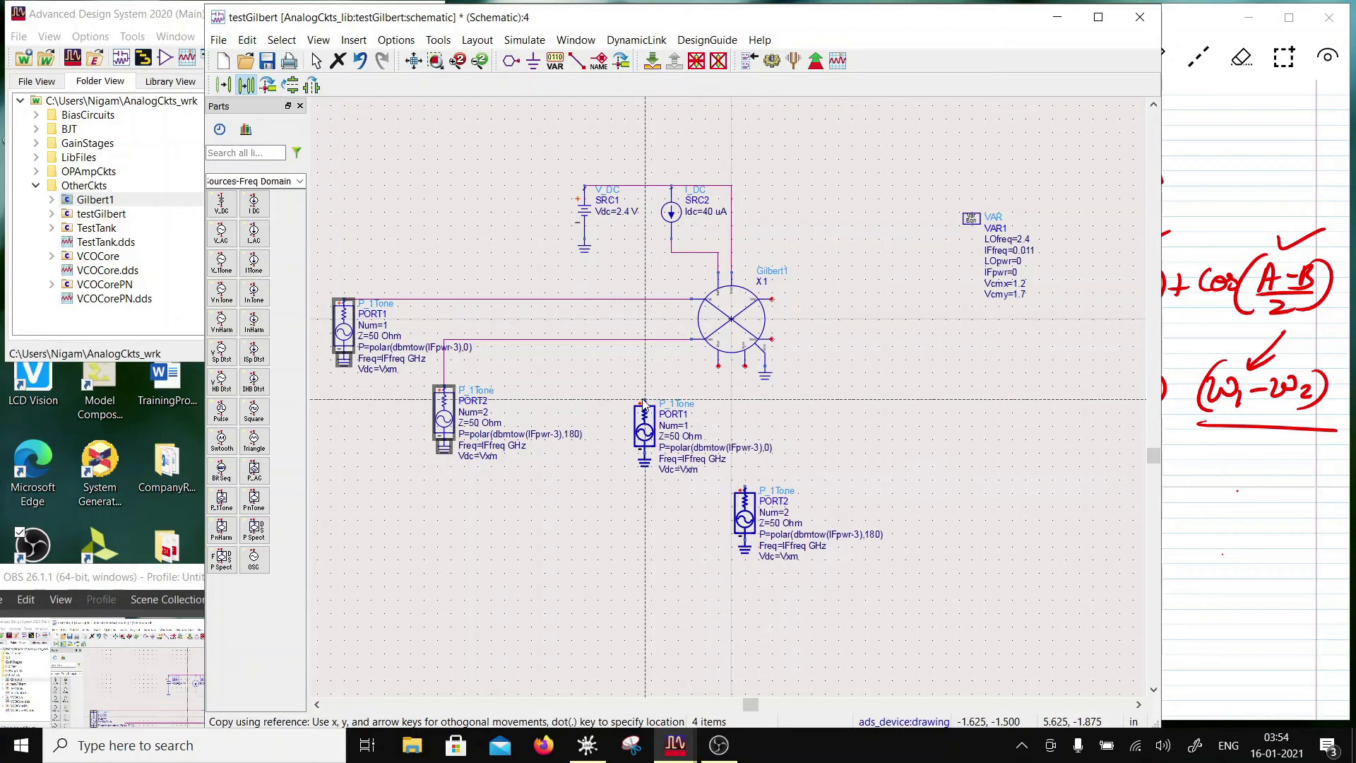
pyautogui.click(644, 403)
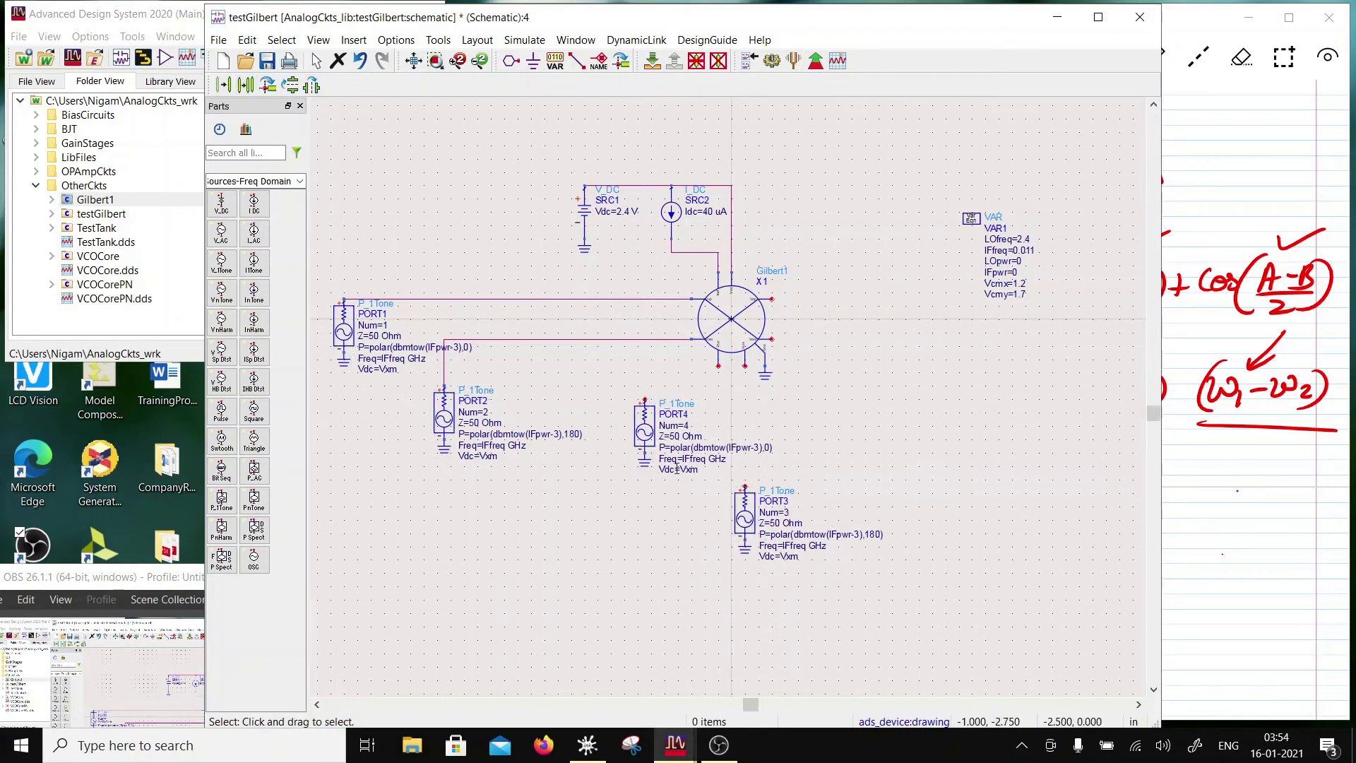
# Change PORT4's power expression to polar(dbmtow(LOpwr-3),0) and its frequency to LOfreq GHz
pyautogui.click(739, 447)
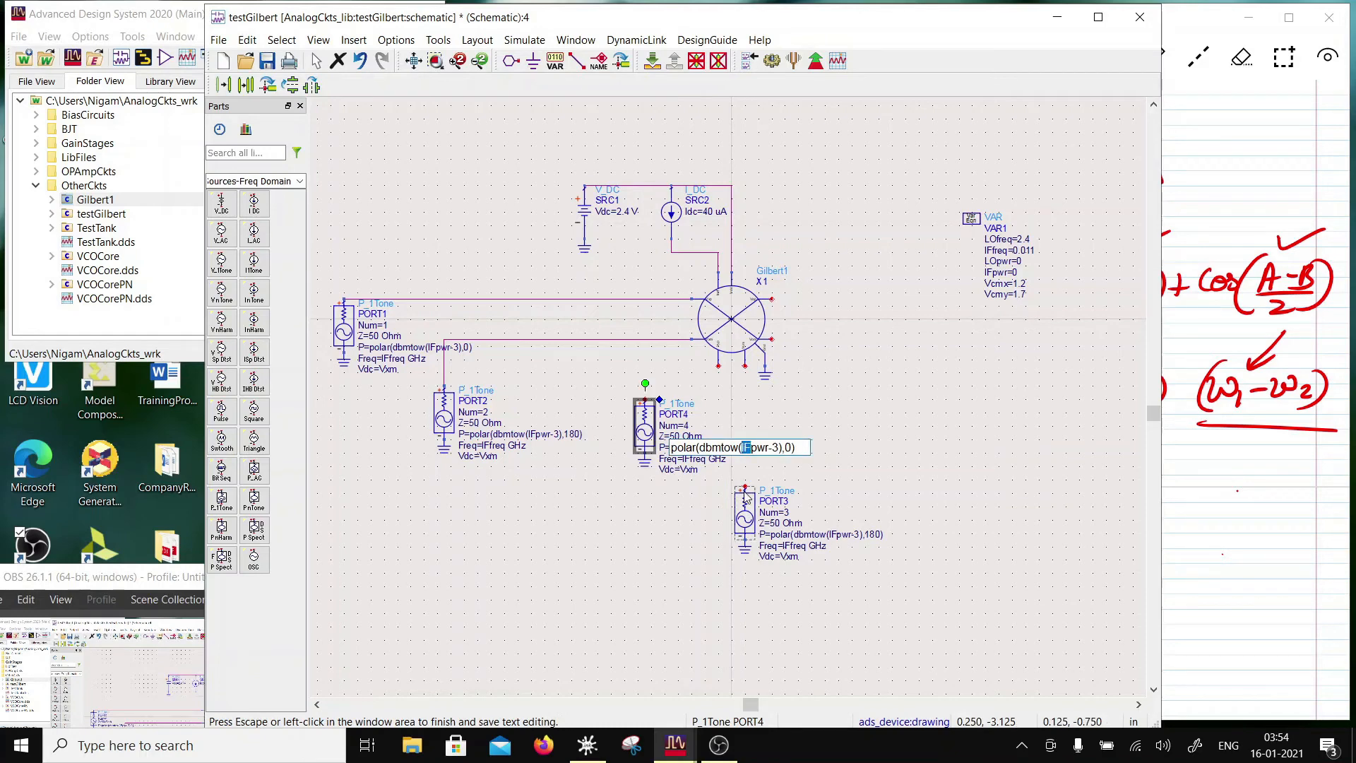
pyautogui.write('LO')
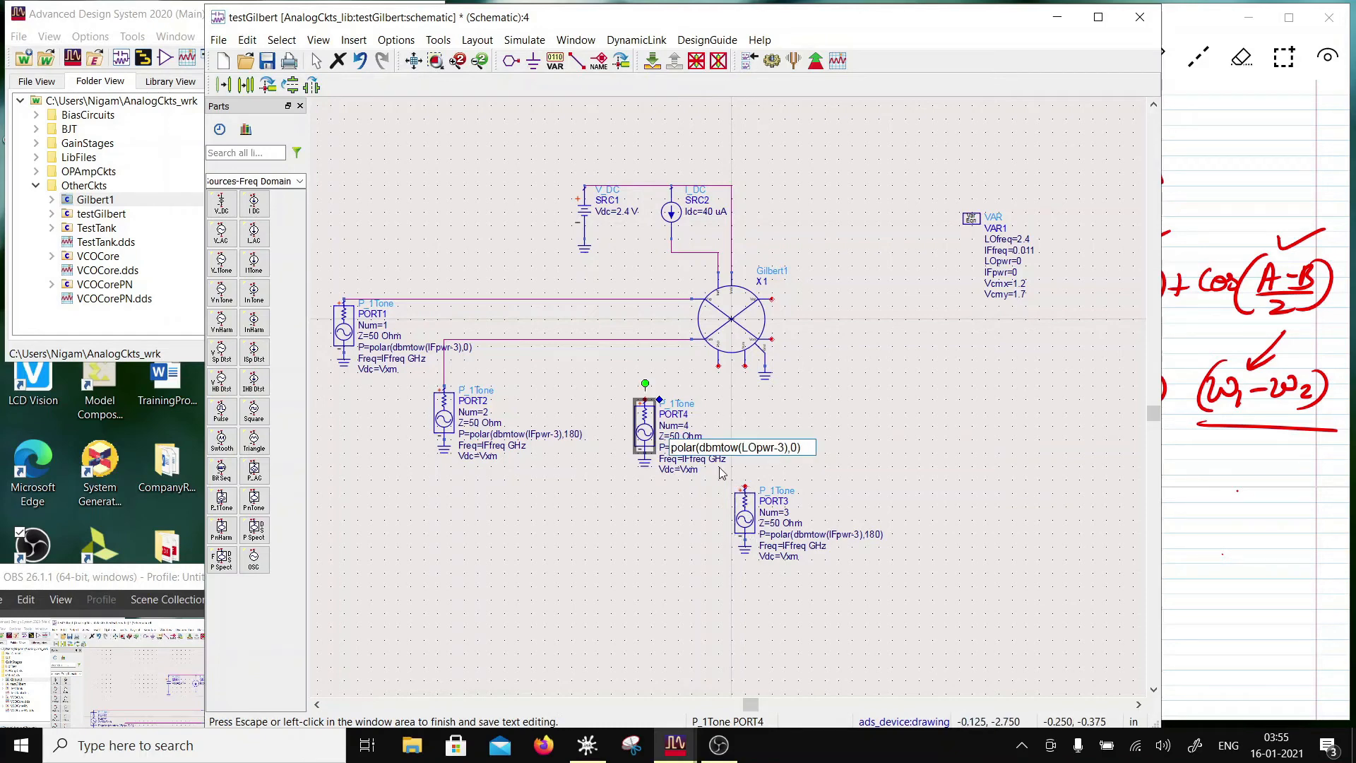
pyautogui.press('Return')
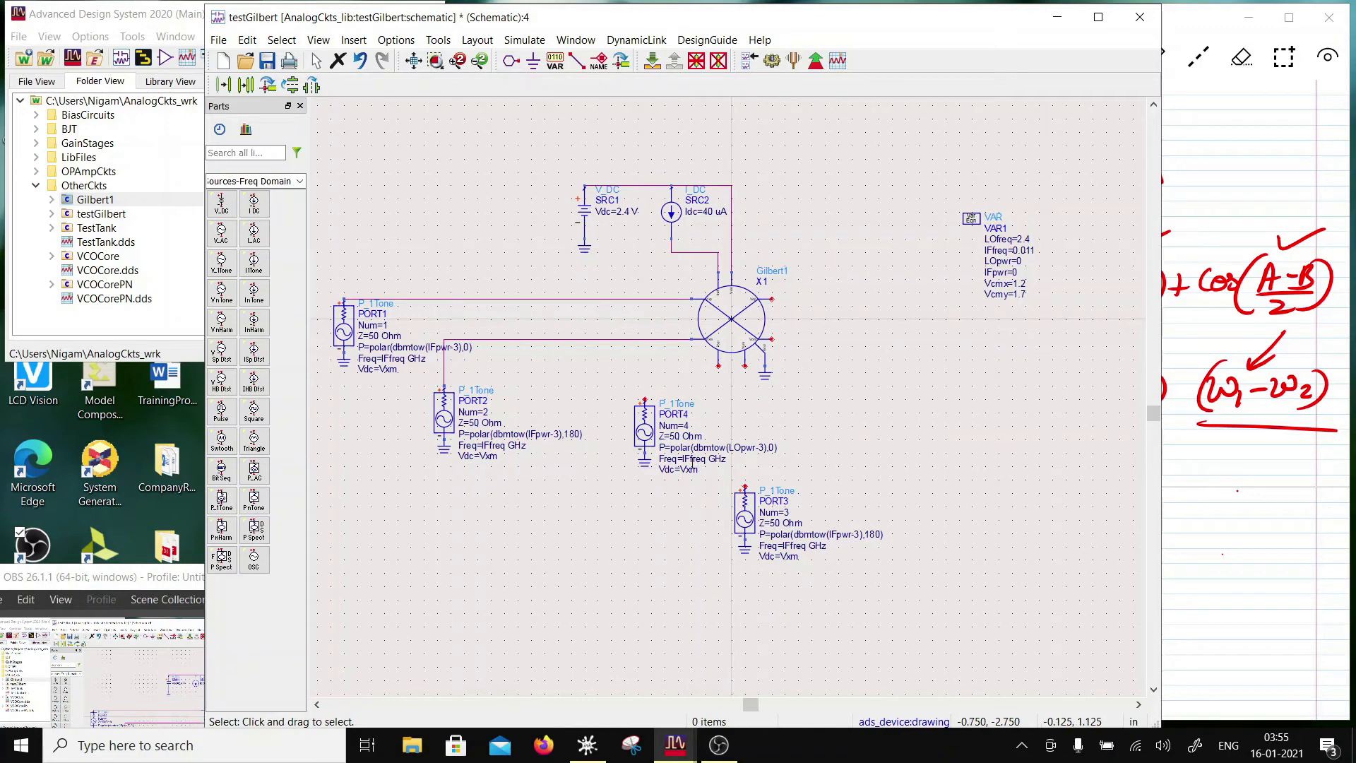
pyautogui.doubleClick(698, 459)
pyautogui.click(694, 459)
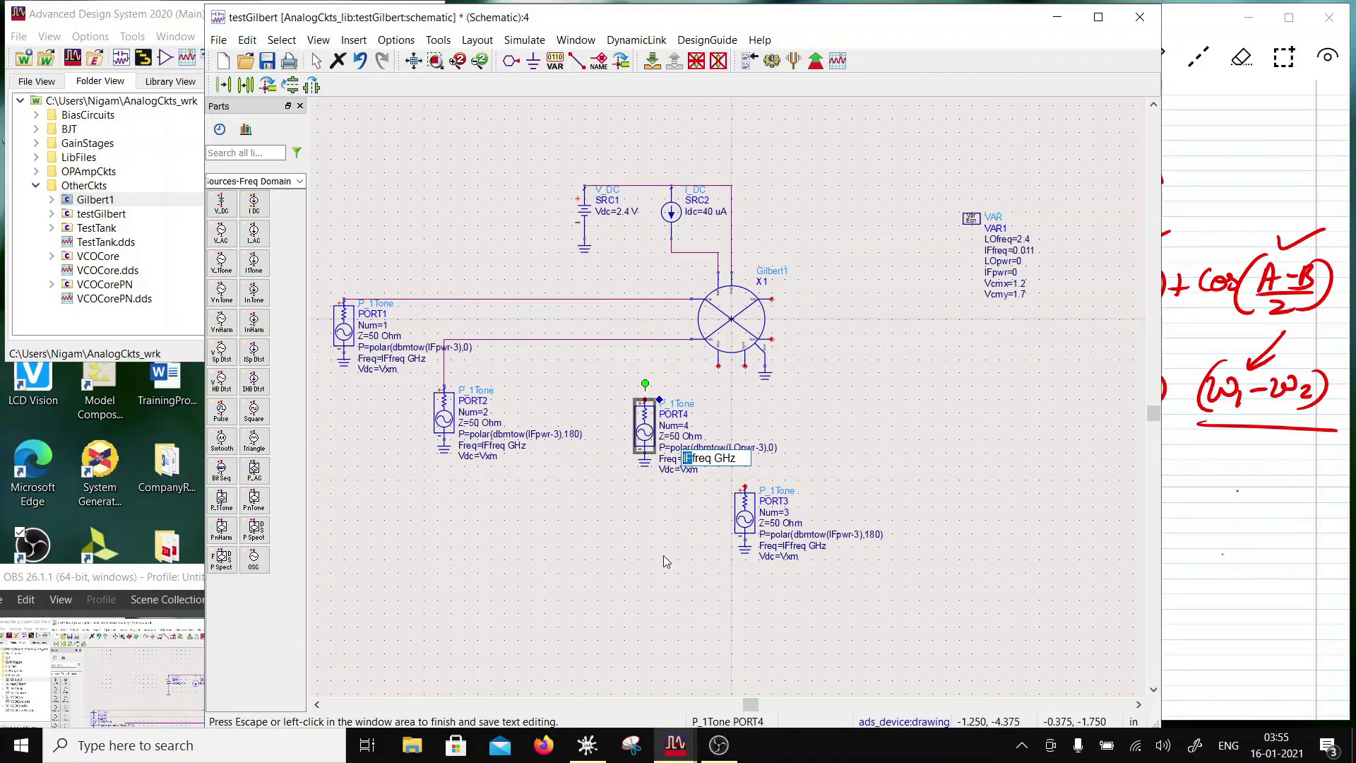
pyautogui.write('LO')
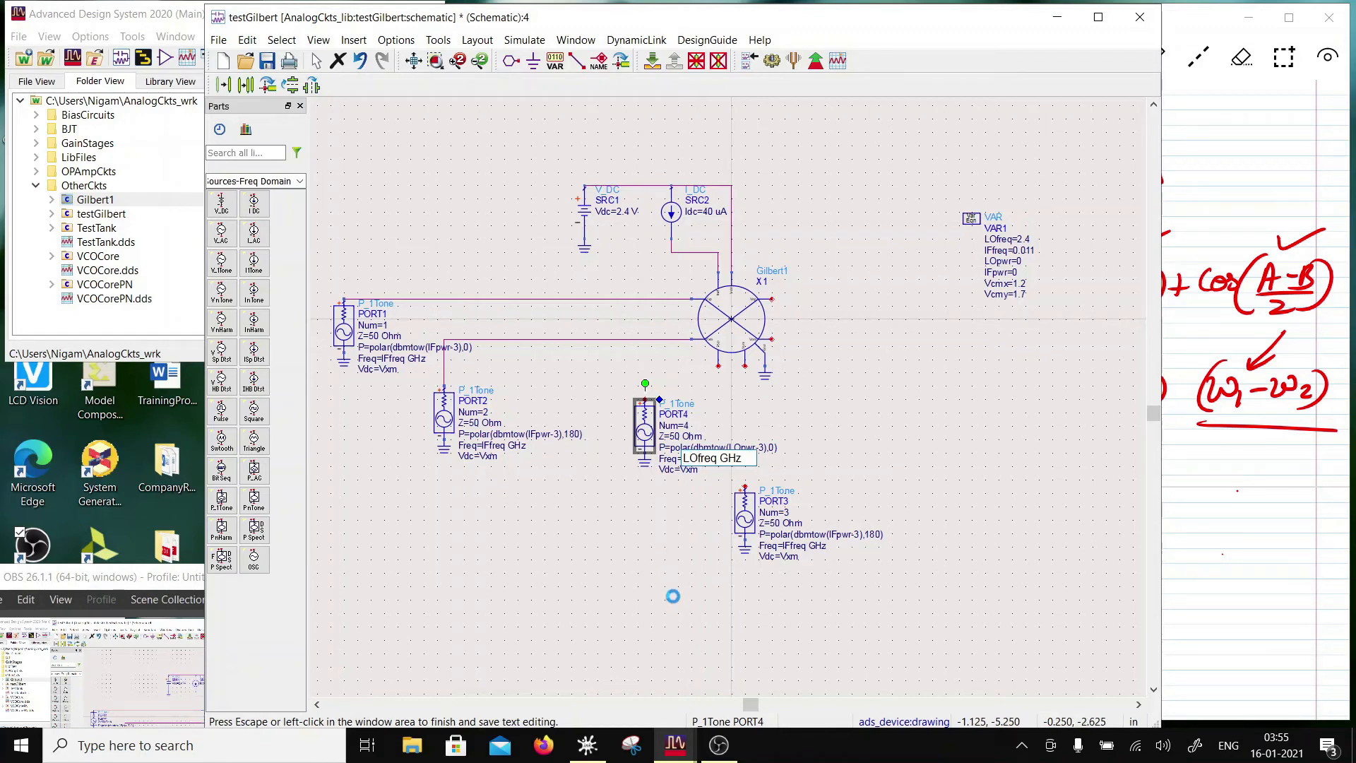
pyautogui.click(672, 598)
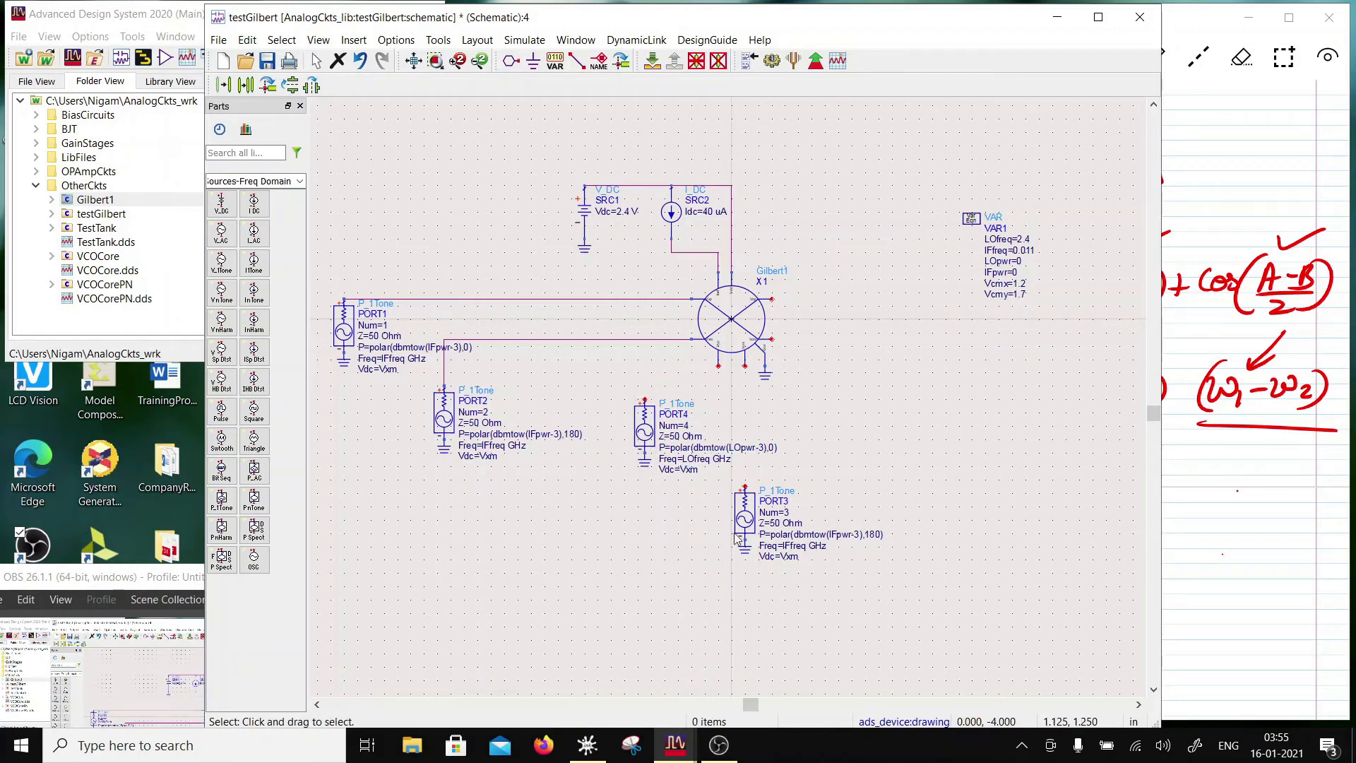
# Change PORT3's power expression to polar(dbmtow(LOpwr-3),180) and its frequency to LOfreq GHz
pyautogui.doubleClick(835, 536)
pyautogui.click(846, 535)
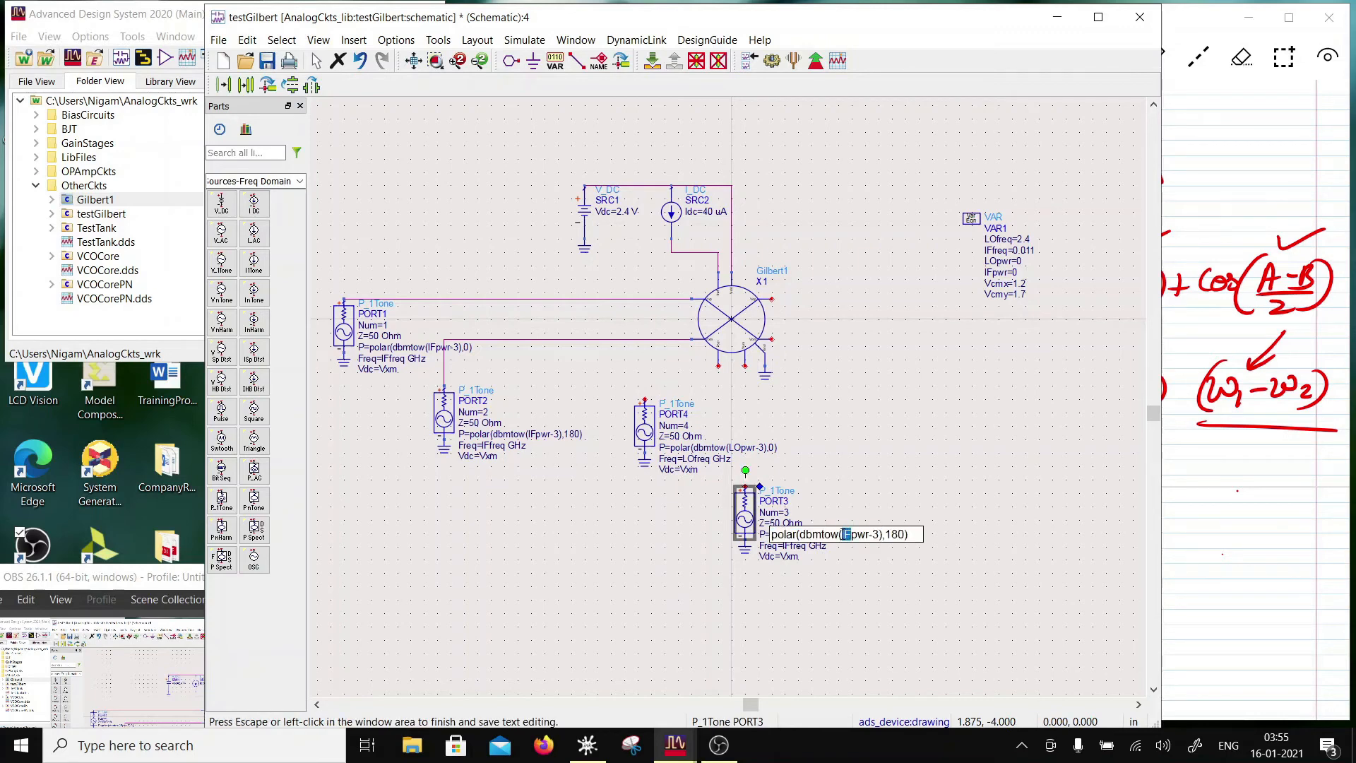
pyautogui.write('LO')
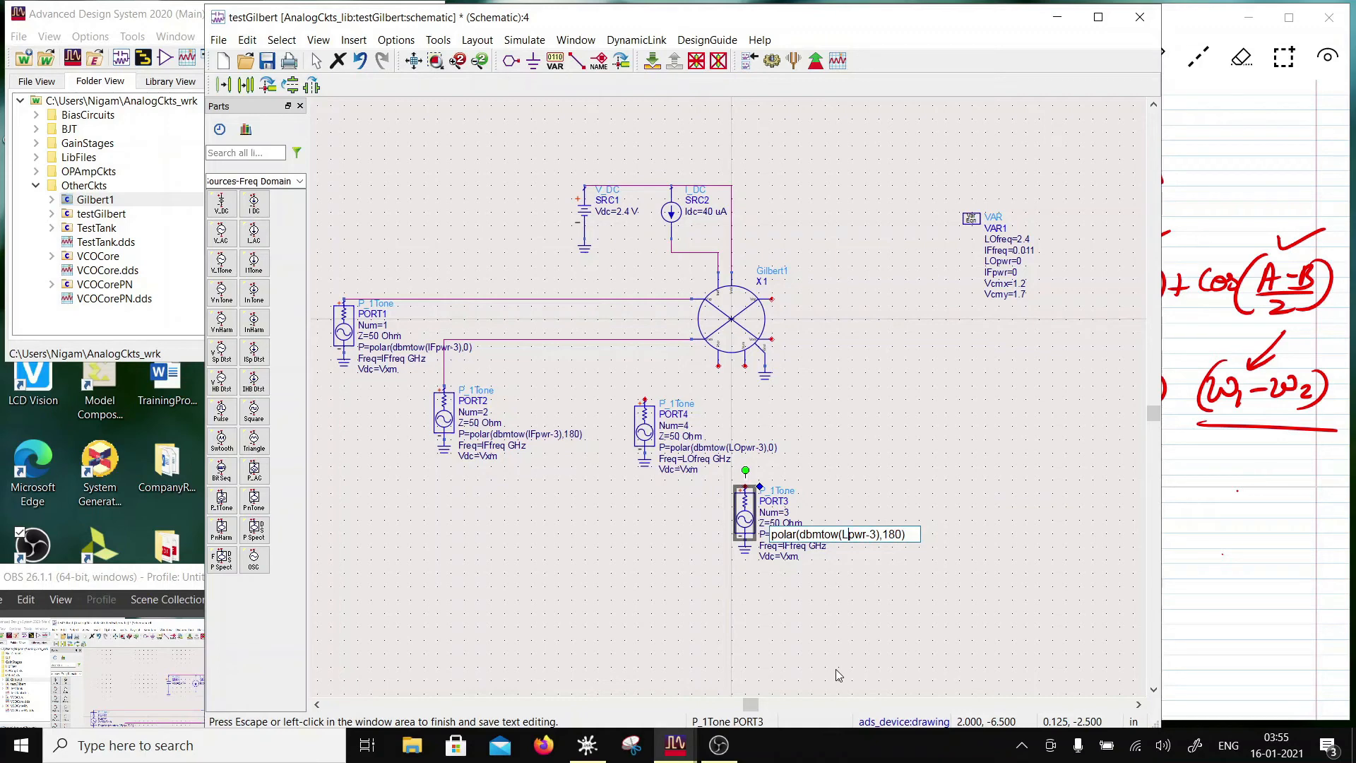
pyautogui.click(823, 565)
pyautogui.click(791, 546)
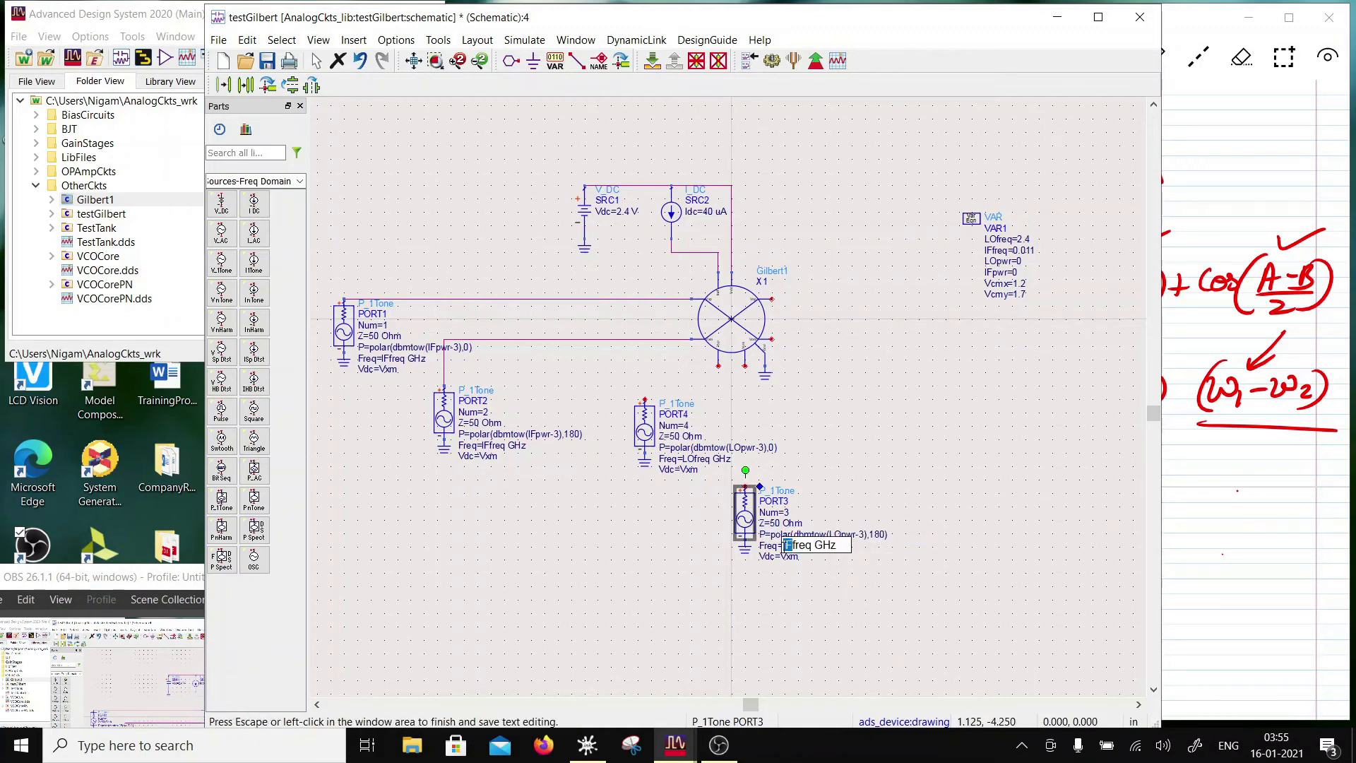
pyautogui.write('LO')
pyautogui.click(880, 437)
# Set the Vdc parameter of PORT3 to Vym
pyautogui.doubleClick(781, 558)
pyautogui.click(794, 558)
pyautogui.click(786, 558)
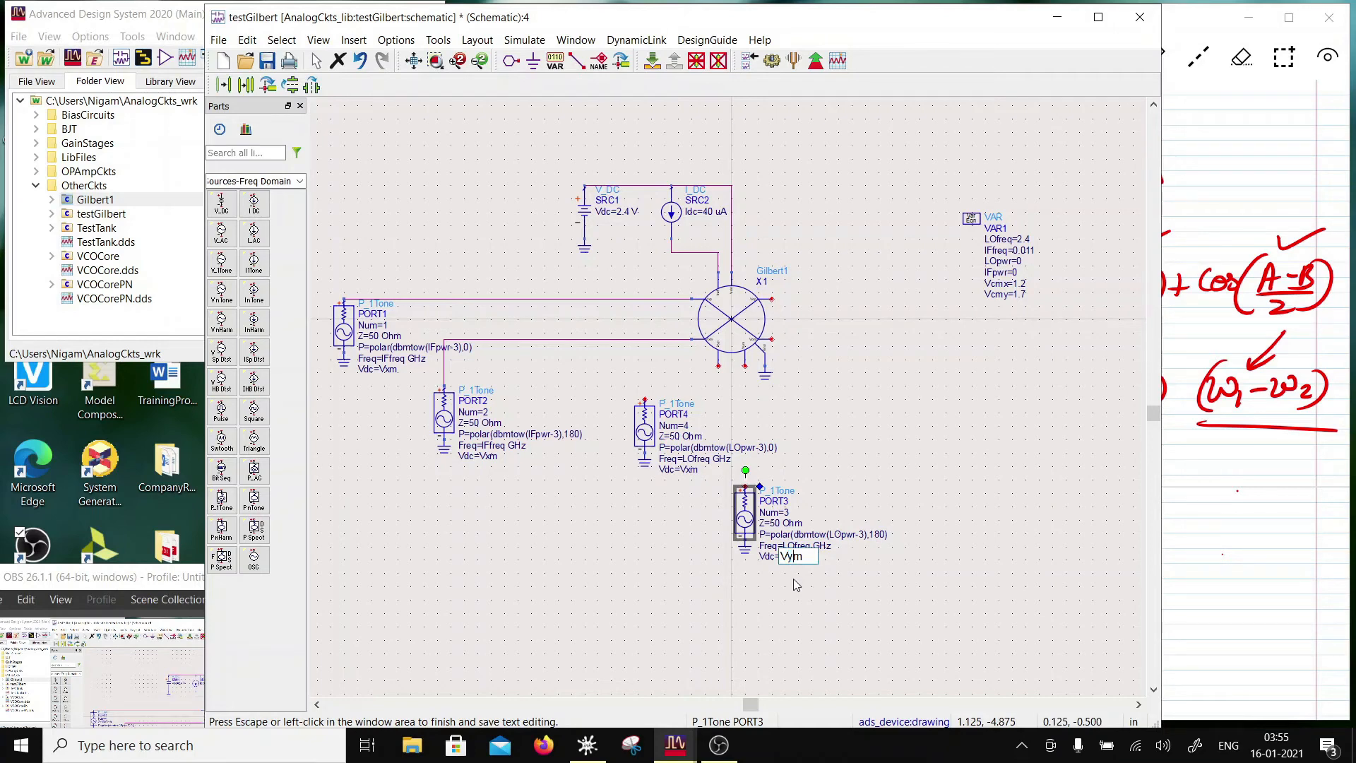
pyautogui.write('y')
pyautogui.click(702, 560)
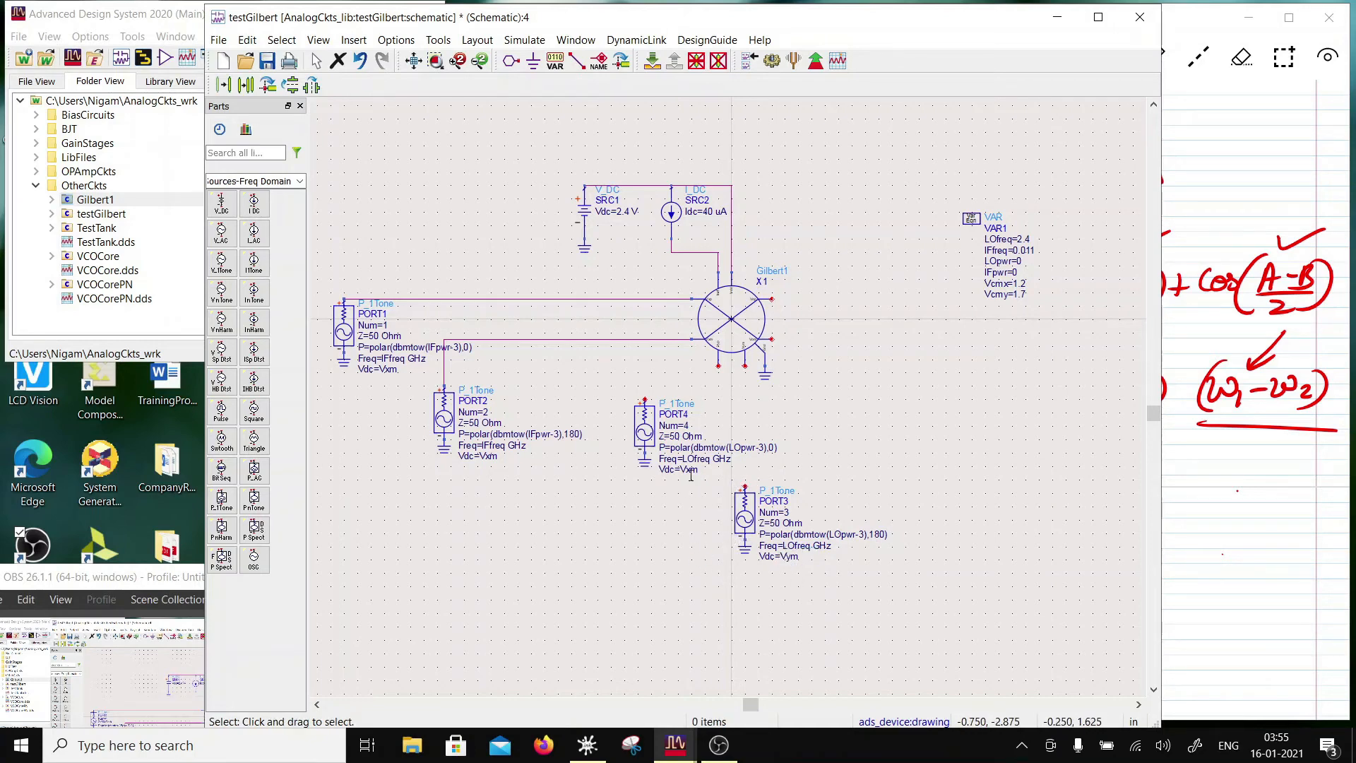
# Set the Vdc parameter of both LO sources, PORT4 and PORT3, to Vcmy
pyautogui.click(692, 475)
pyautogui.moveTo(688, 474); pyautogui.dragTo(696, 474)
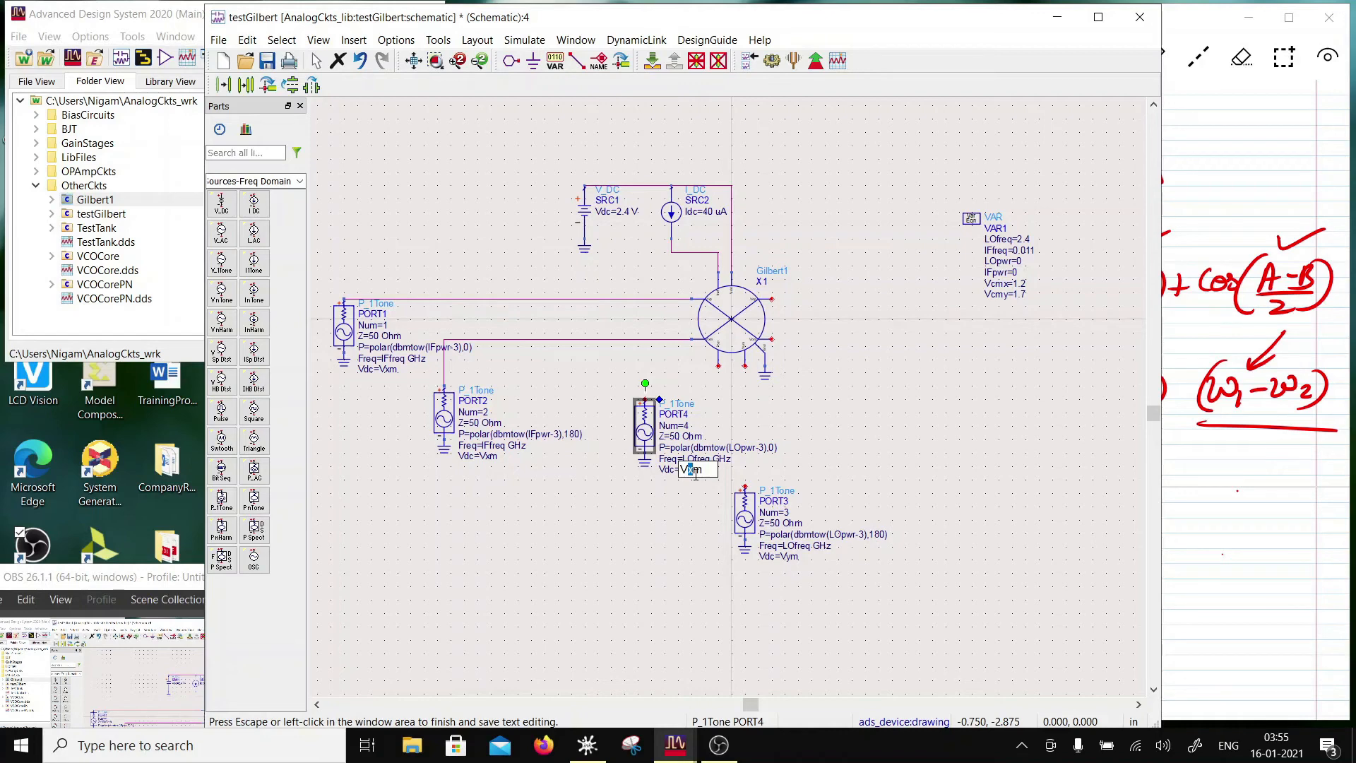
pyautogui.moveTo(706, 476); pyautogui.dragTo(689, 478)
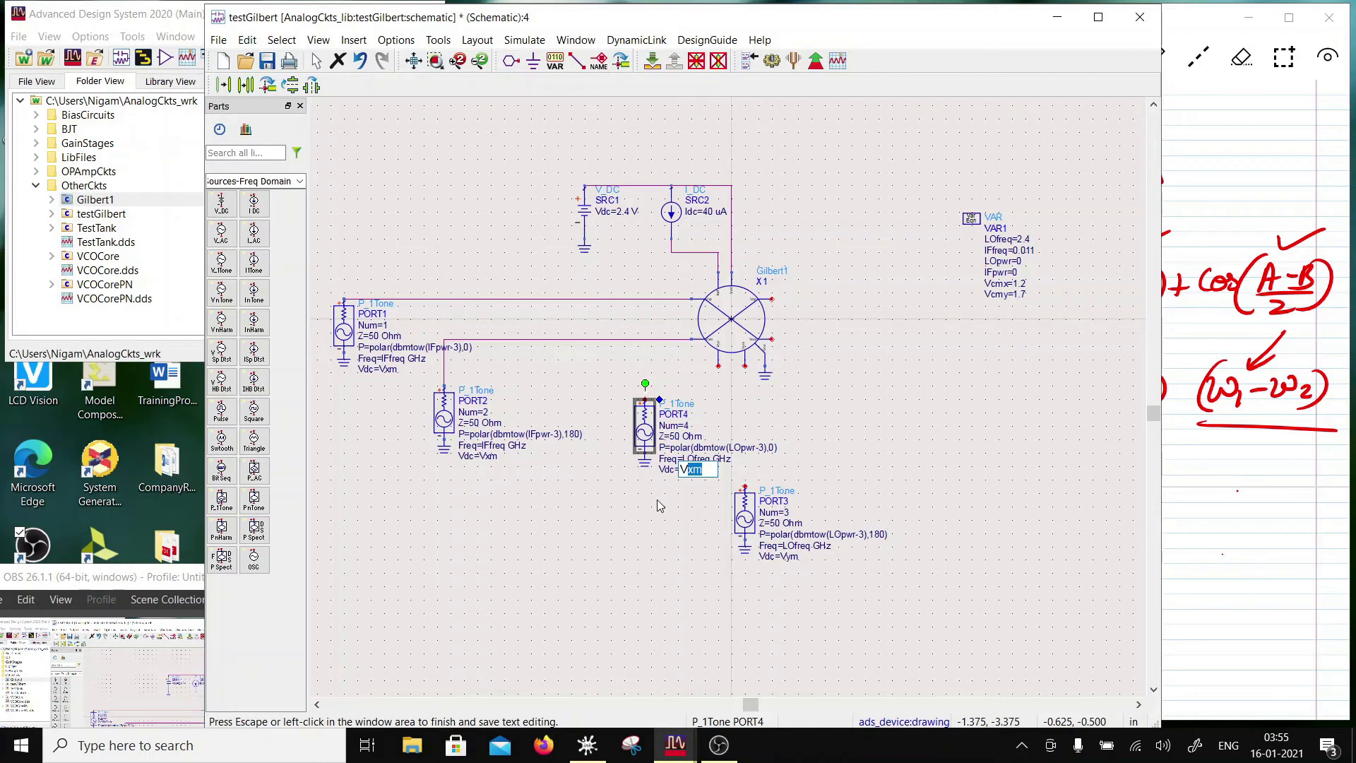
pyautogui.write('cmy')
pyautogui.click(724, 550)
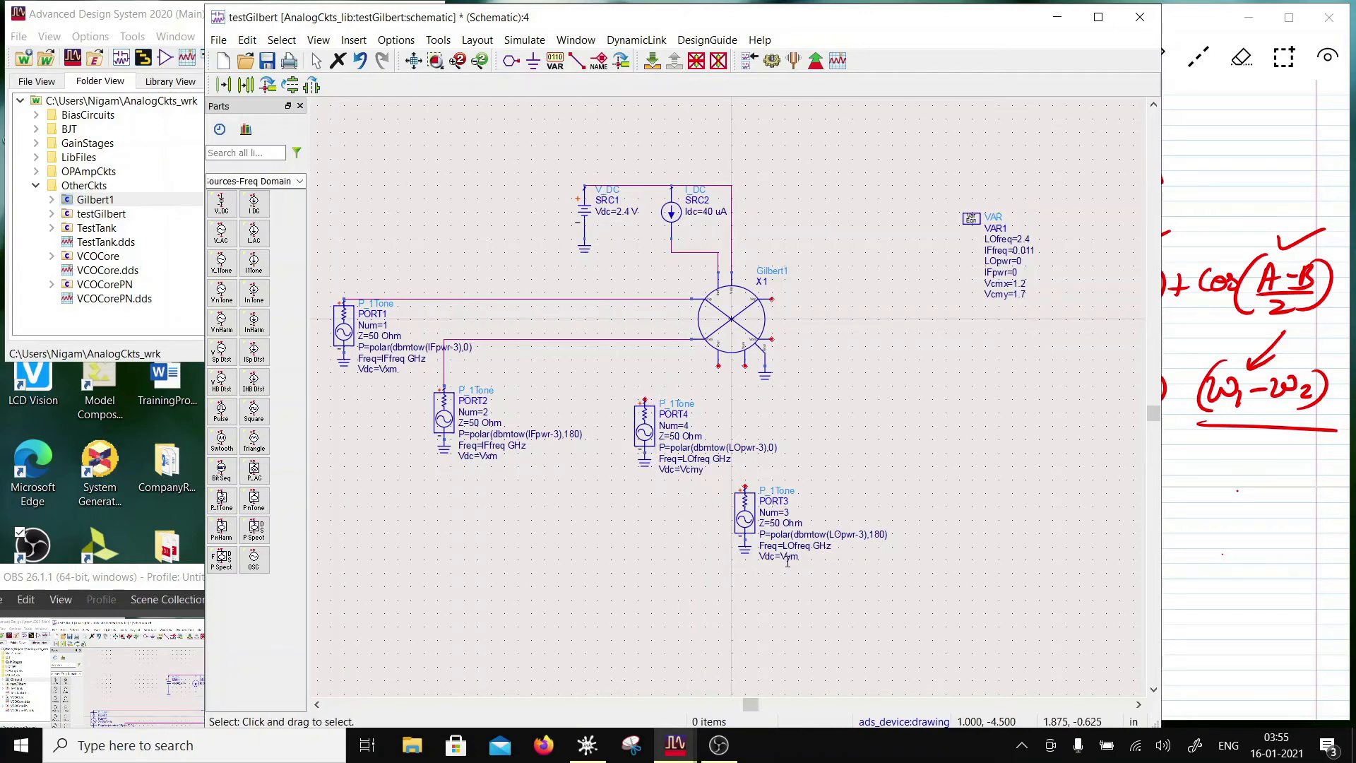
pyautogui.doubleClick(809, 559)
pyautogui.write('Vc')
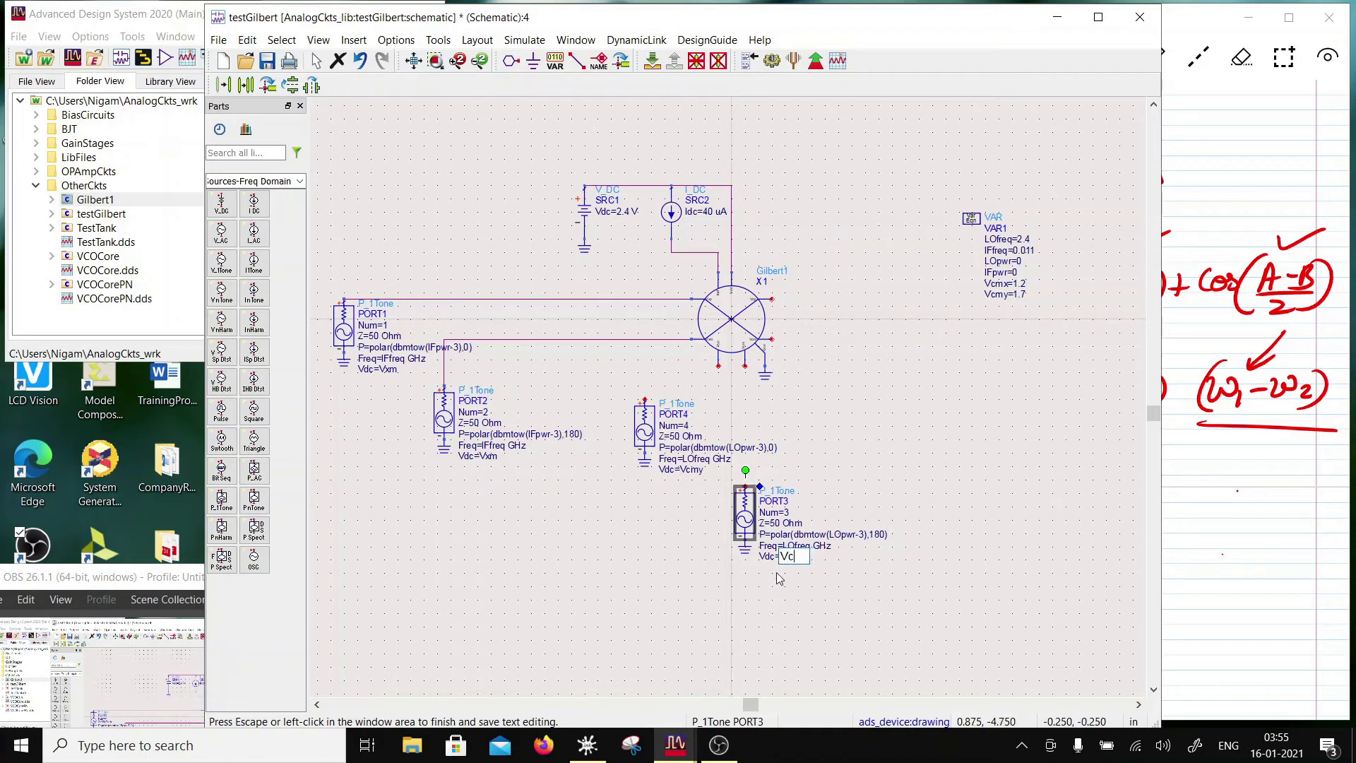
pyautogui.write('my')
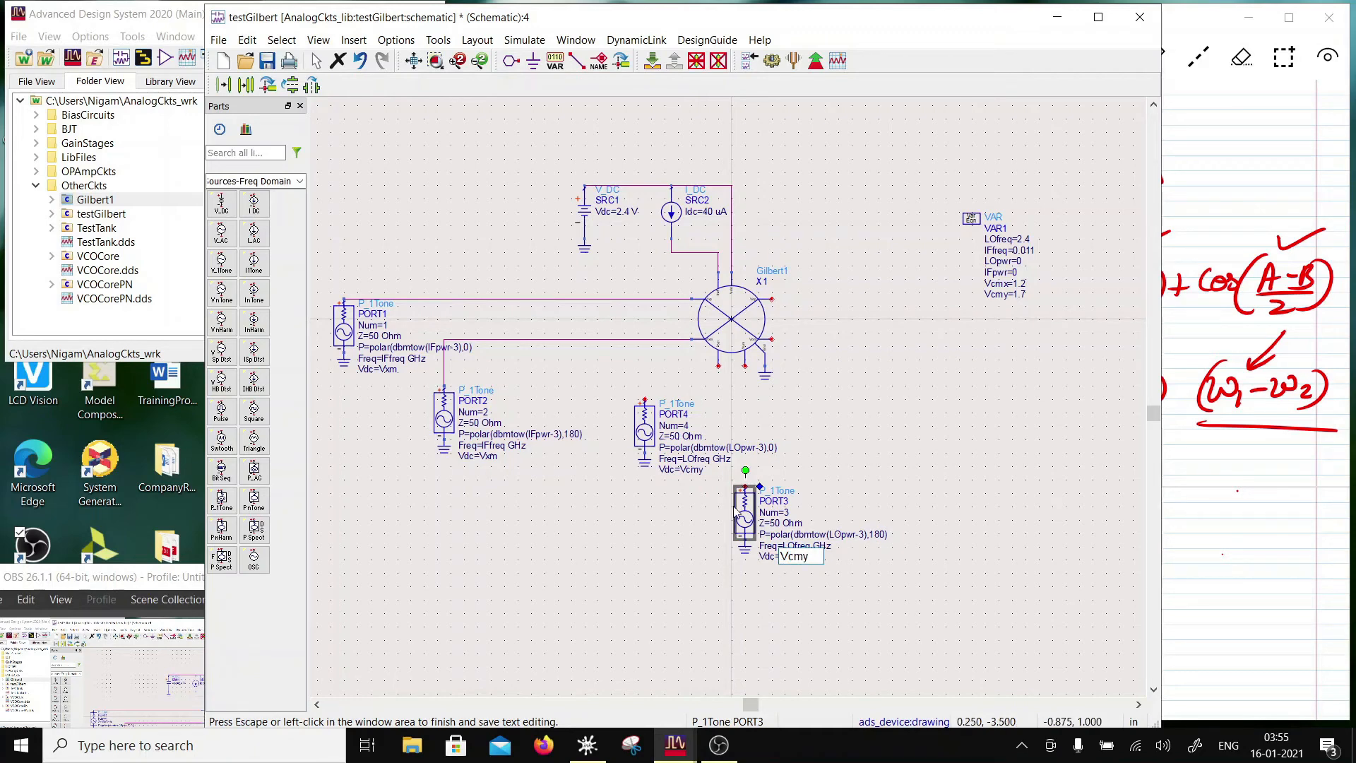
pyautogui.click(644, 606)
# Set the Vdc parameter of both IF sources, PORT2 and PORT1, to Vcmx
pyautogui.doubleClick(494, 455)
pyautogui.click(505, 459)
pyautogui.moveTo(505, 459); pyautogui.dragTo(484, 457)
pyautogui.write('cmx')
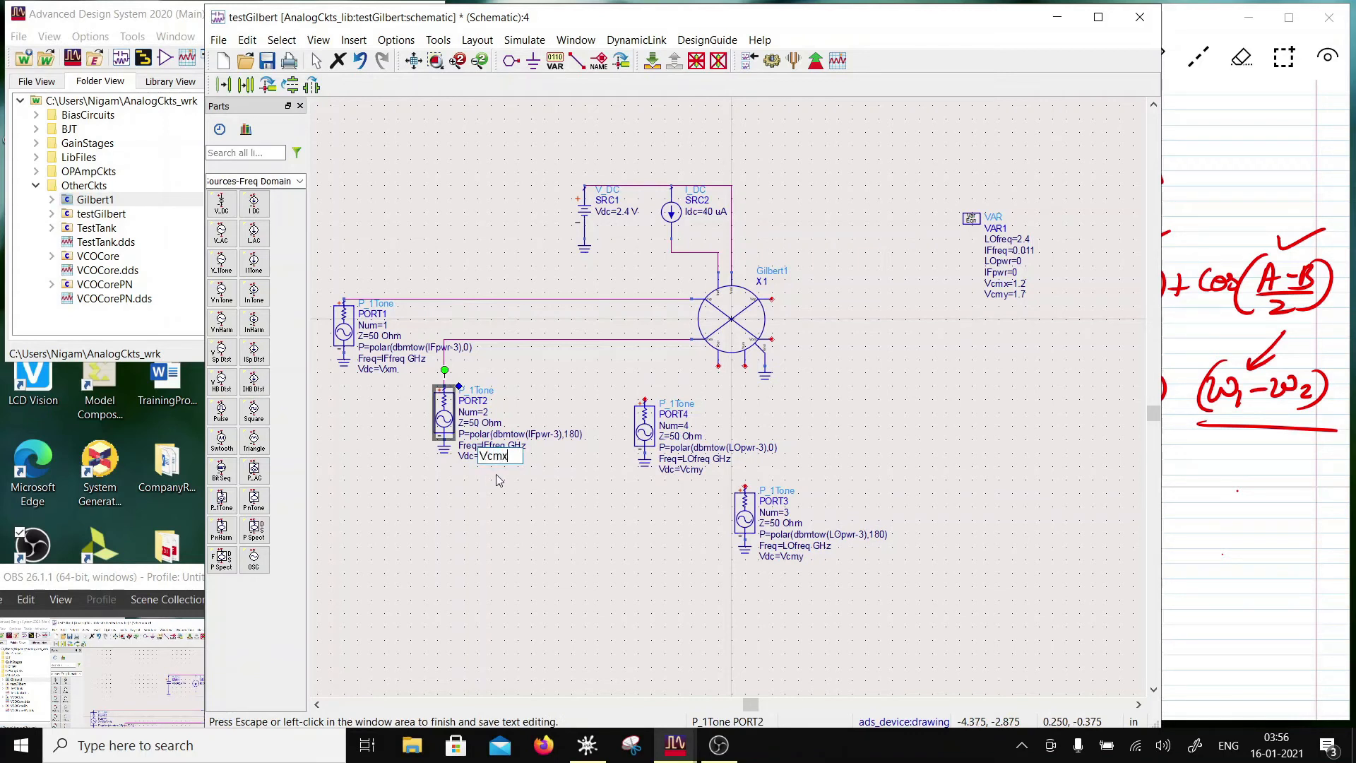
pyautogui.click(386, 484)
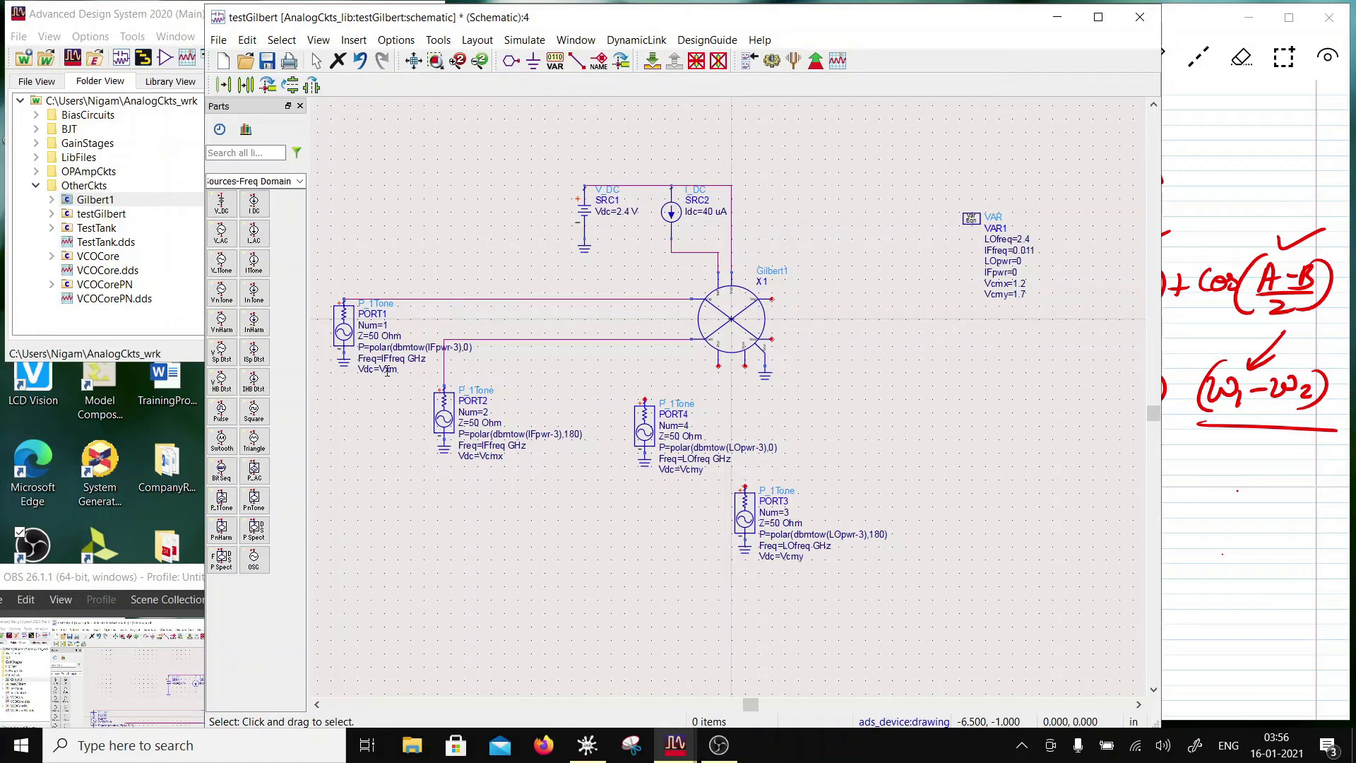
pyautogui.doubleClick(390, 369)
pyautogui.moveTo(404, 370); pyautogui.dragTo(386, 377)
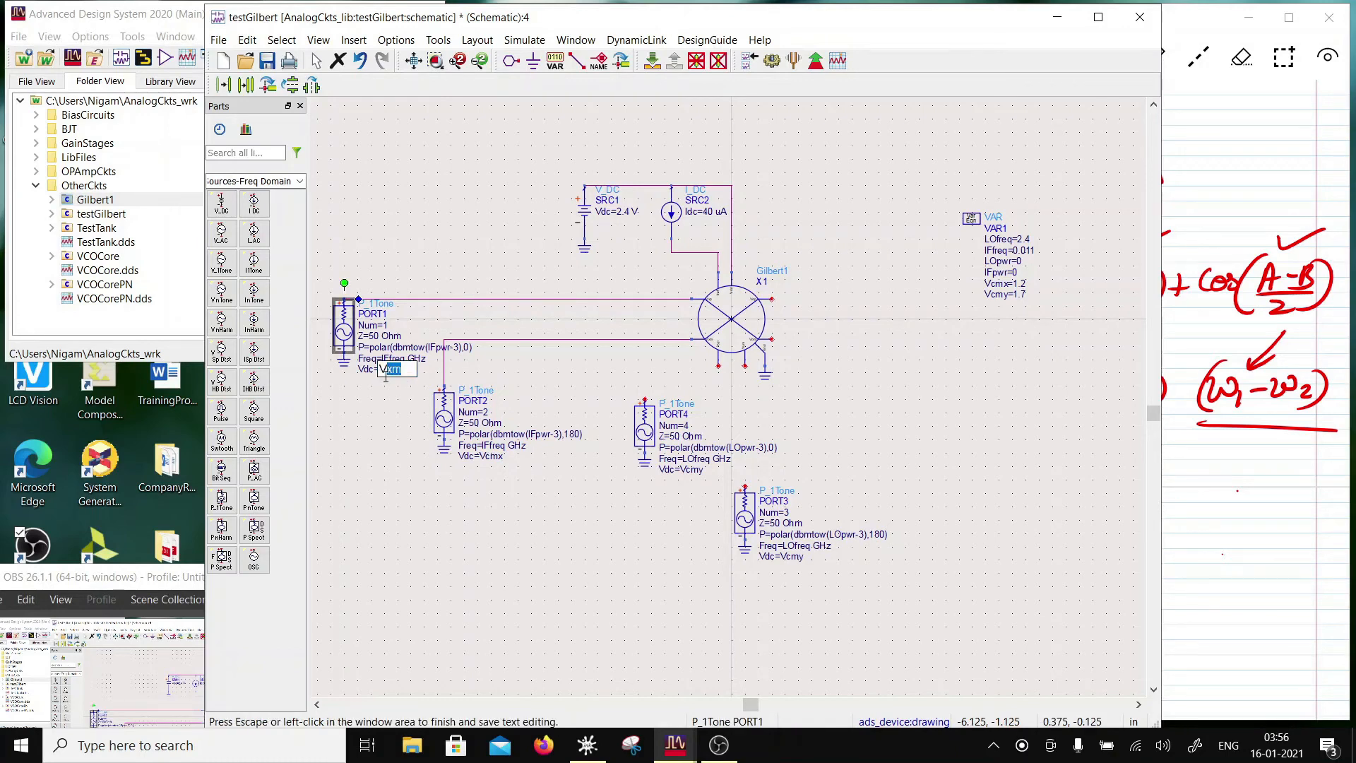
pyautogui.write('cmx')
pyautogui.press('Escape')
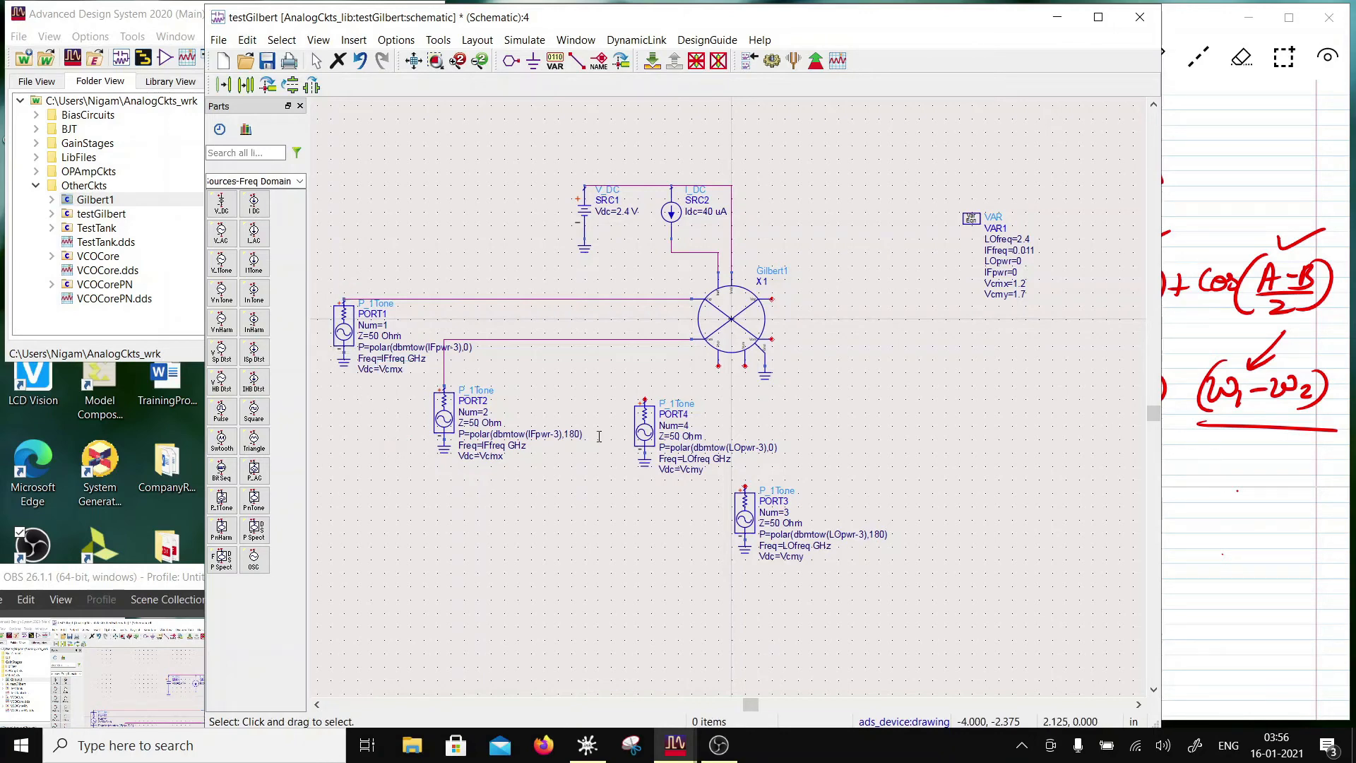
# Wire PORT4 to Gilbert1's bottom left-hand pin and PORT3 to the bottom pin beside it
pyautogui.click(577, 60)
pyautogui.click(644, 400)
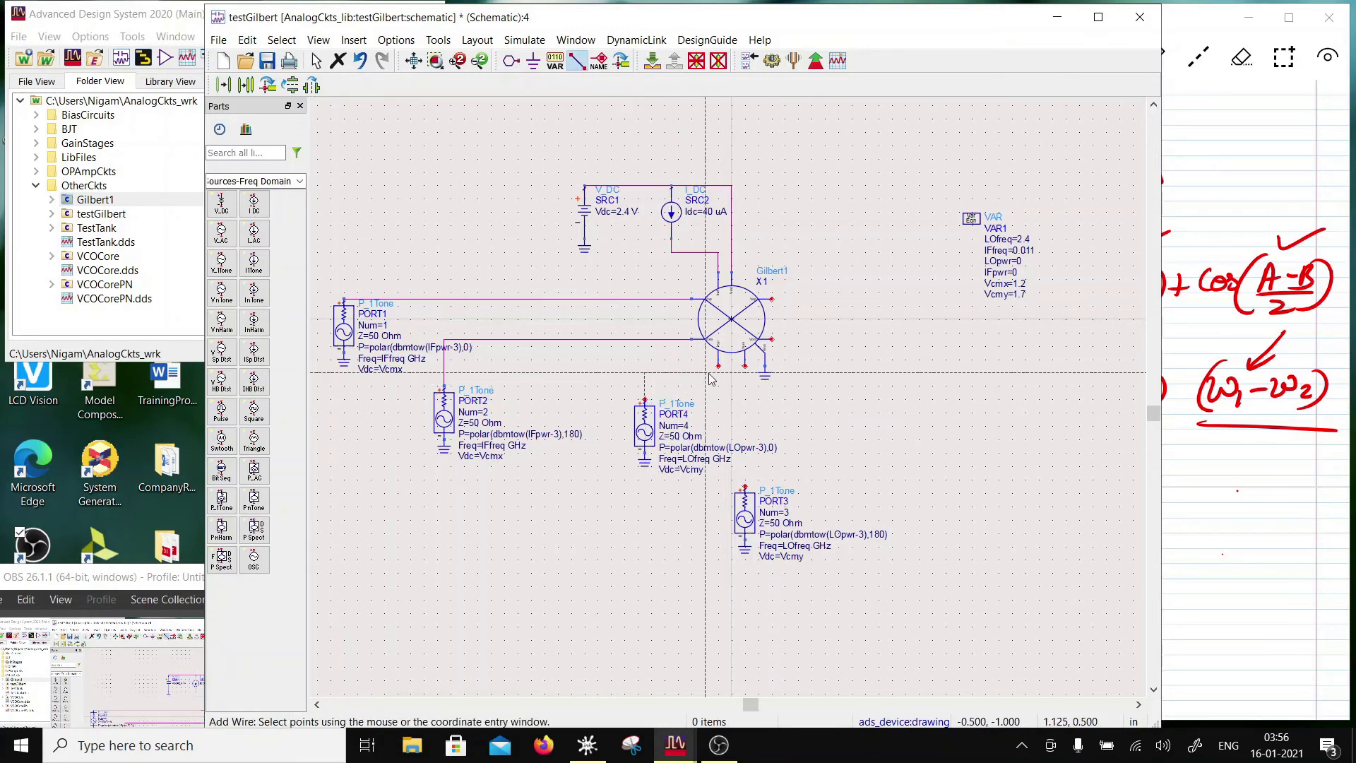
pyautogui.click(719, 366)
pyautogui.click(745, 488)
pyautogui.click(744, 366)
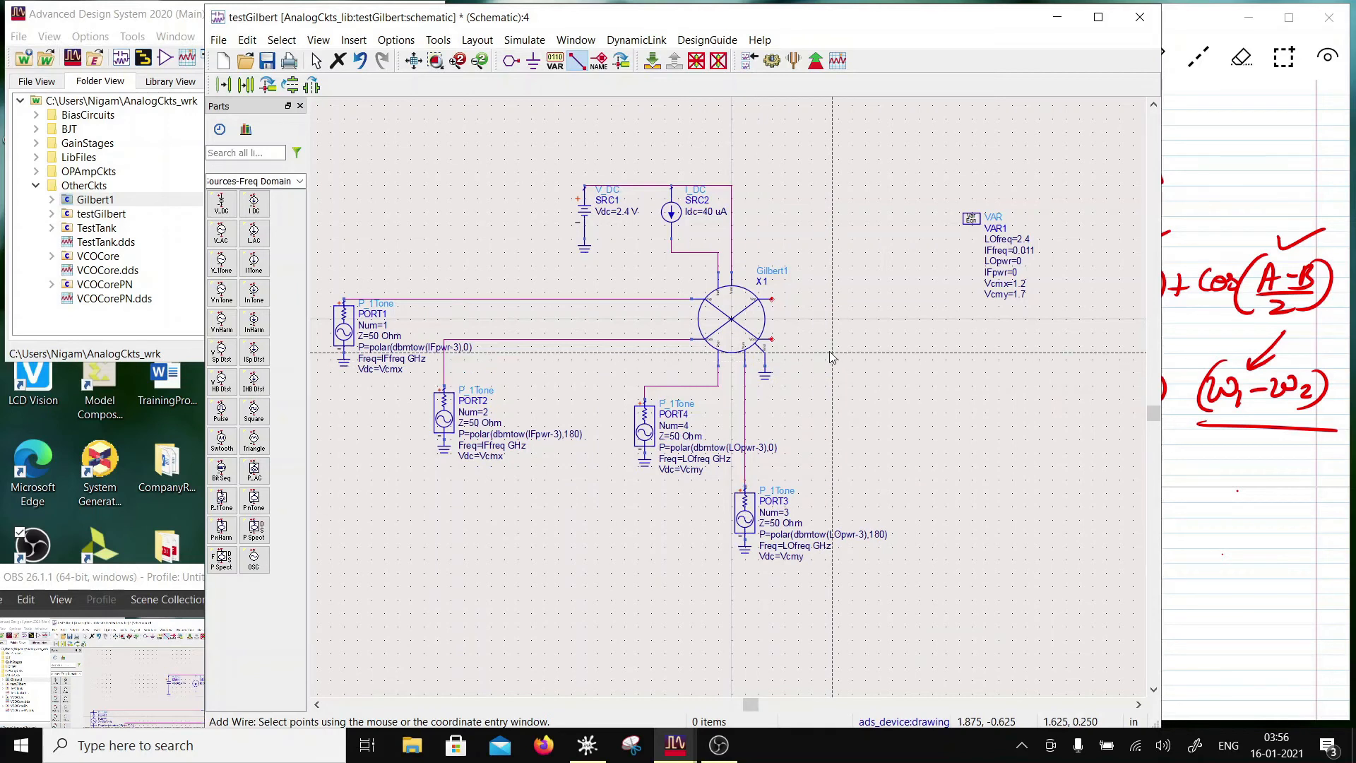
pyautogui.press('Escape')
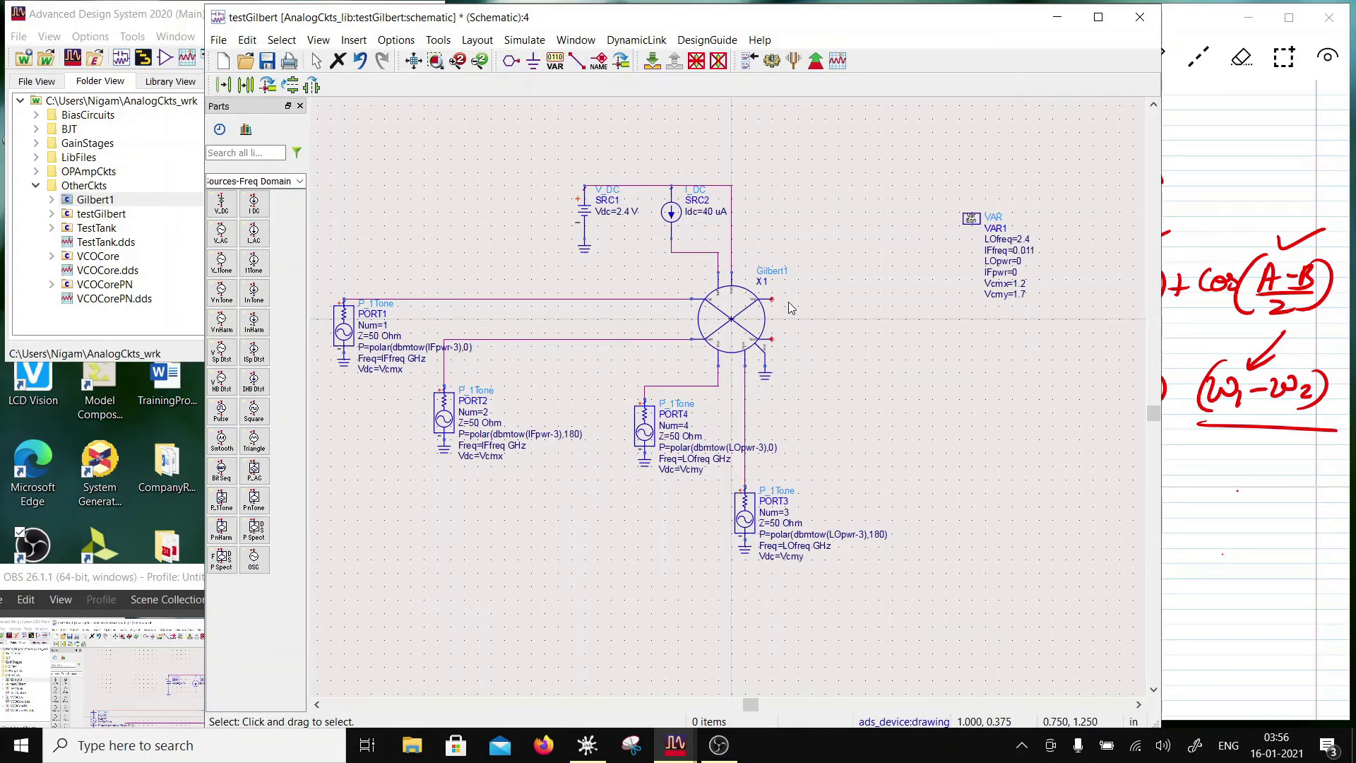
# Label Gilbert1's upper right-hand output pin Vop and its lower right-hand output pin Vom
pyautogui.click(606, 66)
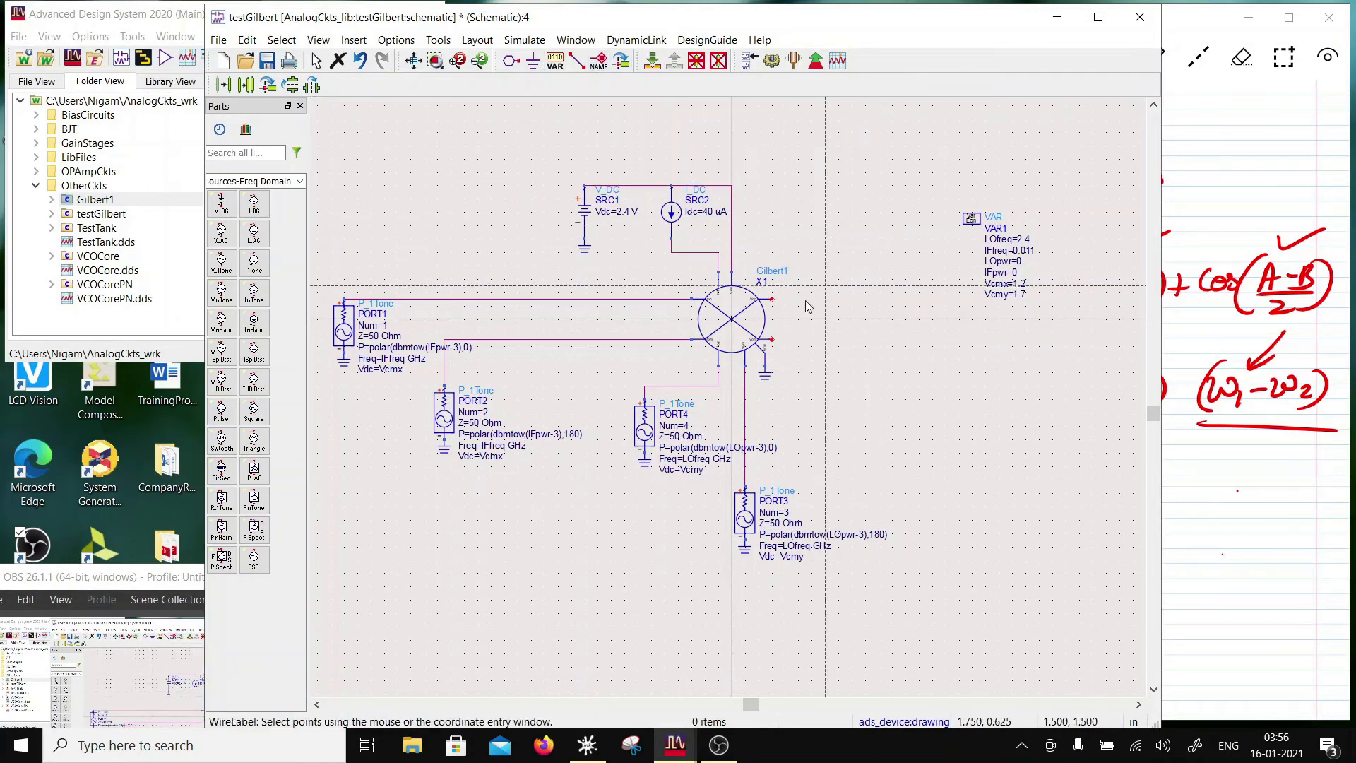
pyautogui.click(772, 299)
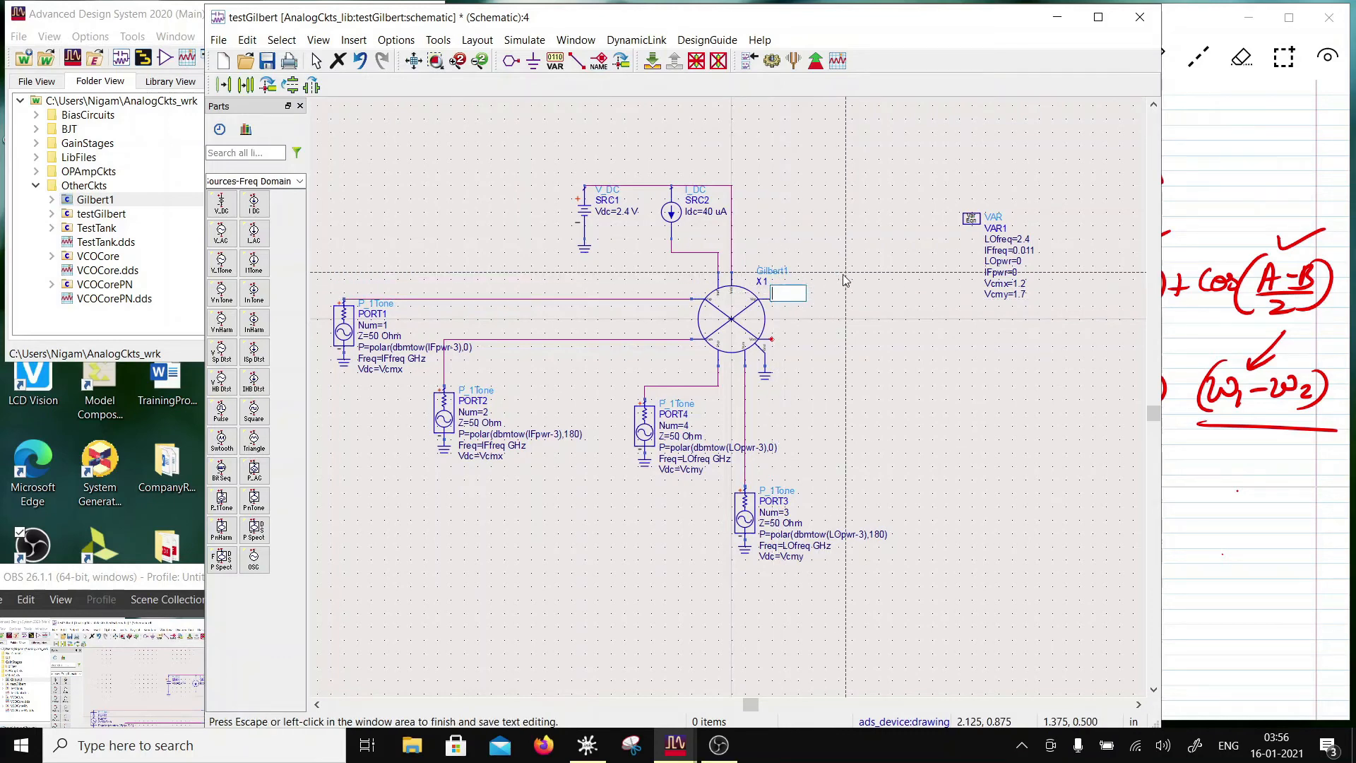
pyautogui.write('Vop')
pyautogui.press('Escape')
pyautogui.click(771, 341)
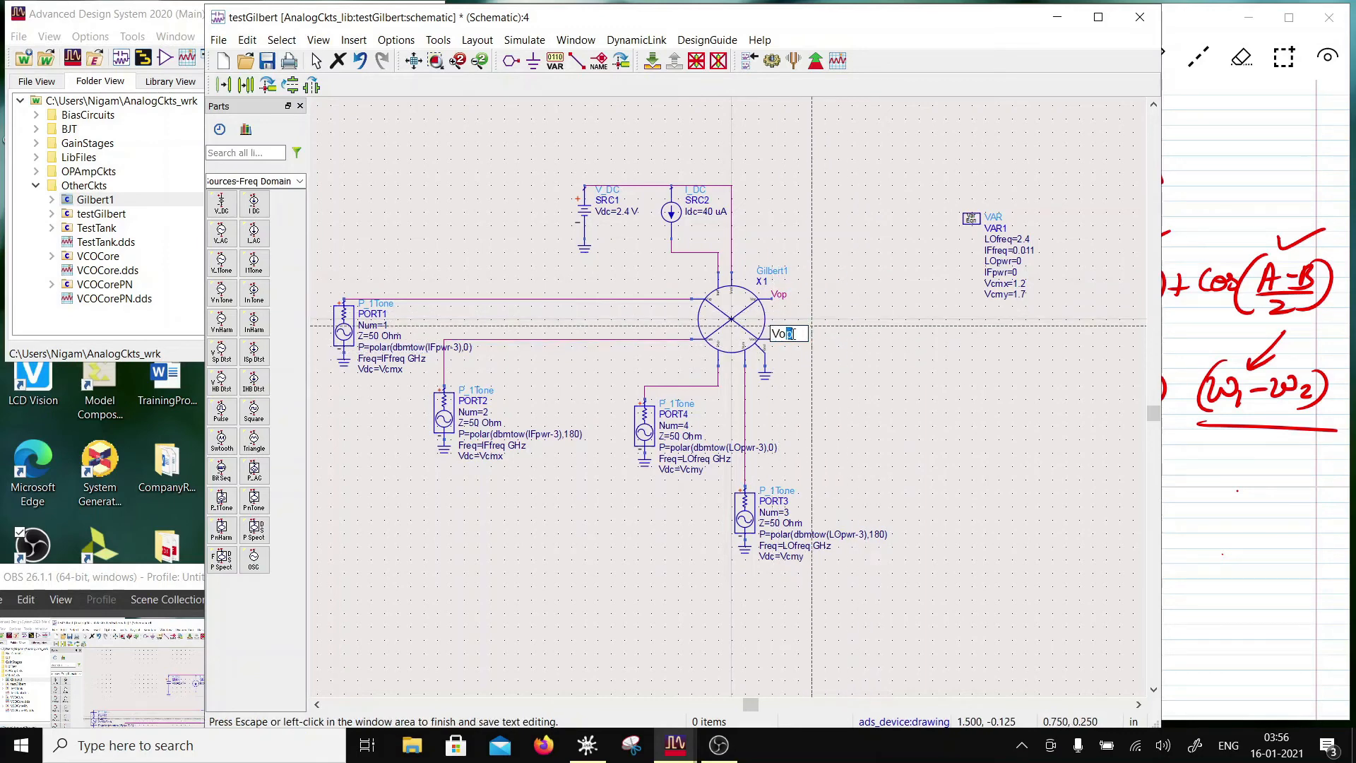
pyautogui.write('m')
pyautogui.press('Escape')
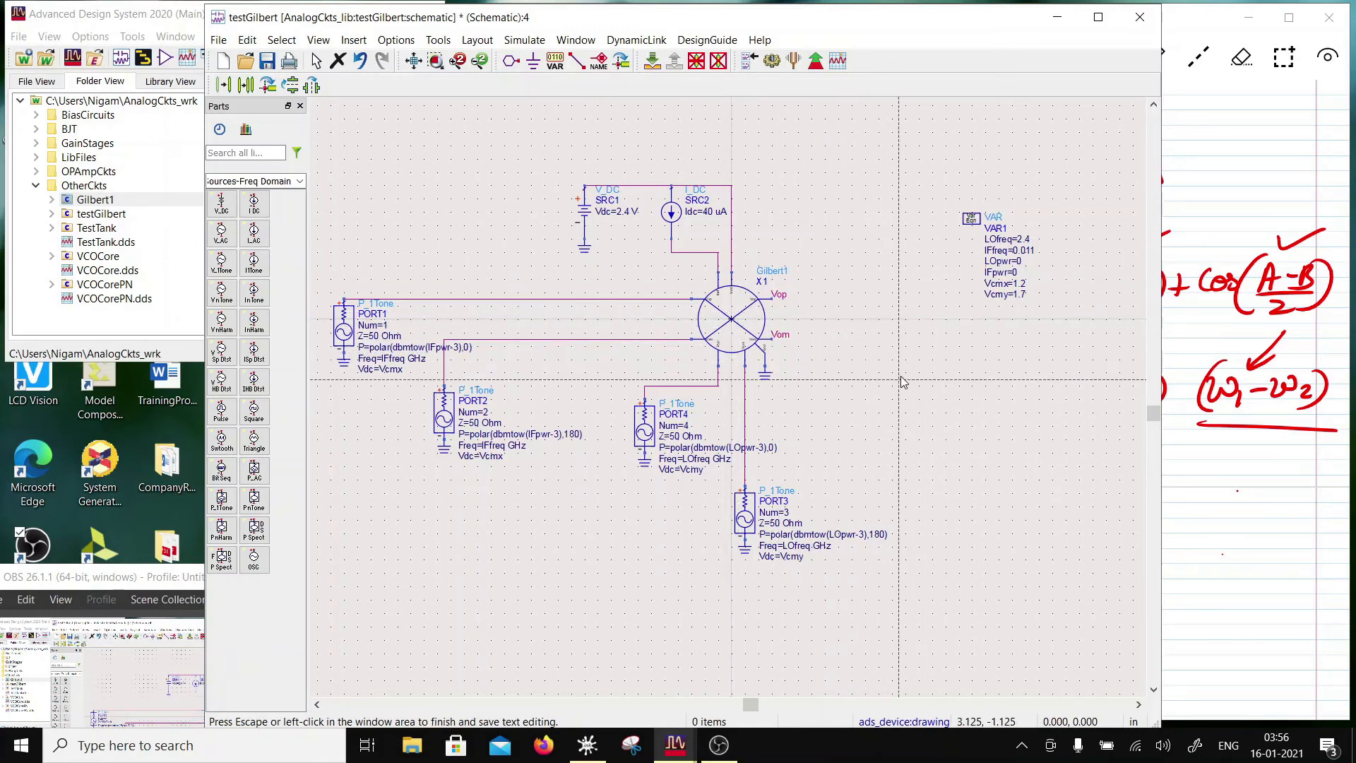
pyautogui.press('Escape')
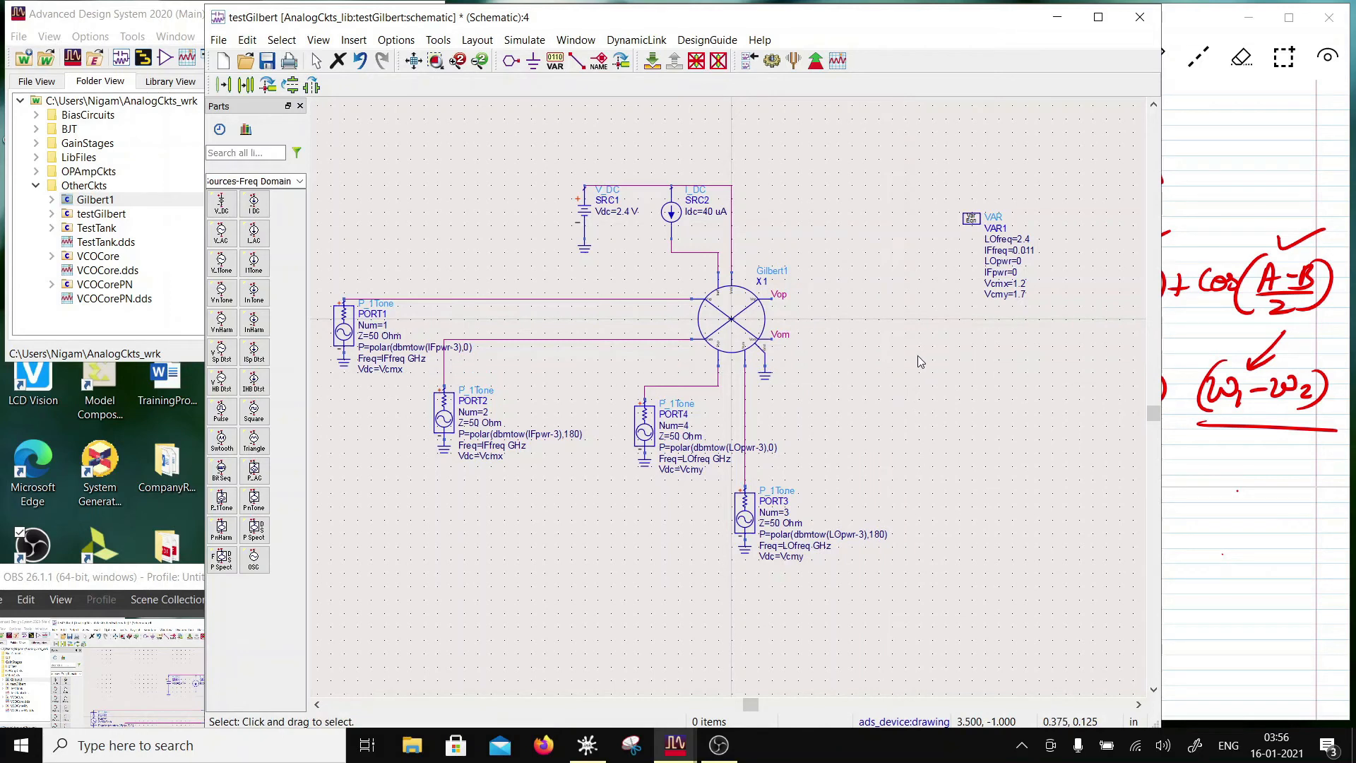
# Move the VAR1 block closer to Gilbert1 and place the StudyPDKInclude cell from LibFiles below it
pyautogui.moveTo(977, 221); pyautogui.dragTo(829, 195)
pyautogui.click(35, 157)
pyautogui.click(83, 200)
pyautogui.moveTo(83, 205); pyautogui.dragTo(855, 337)
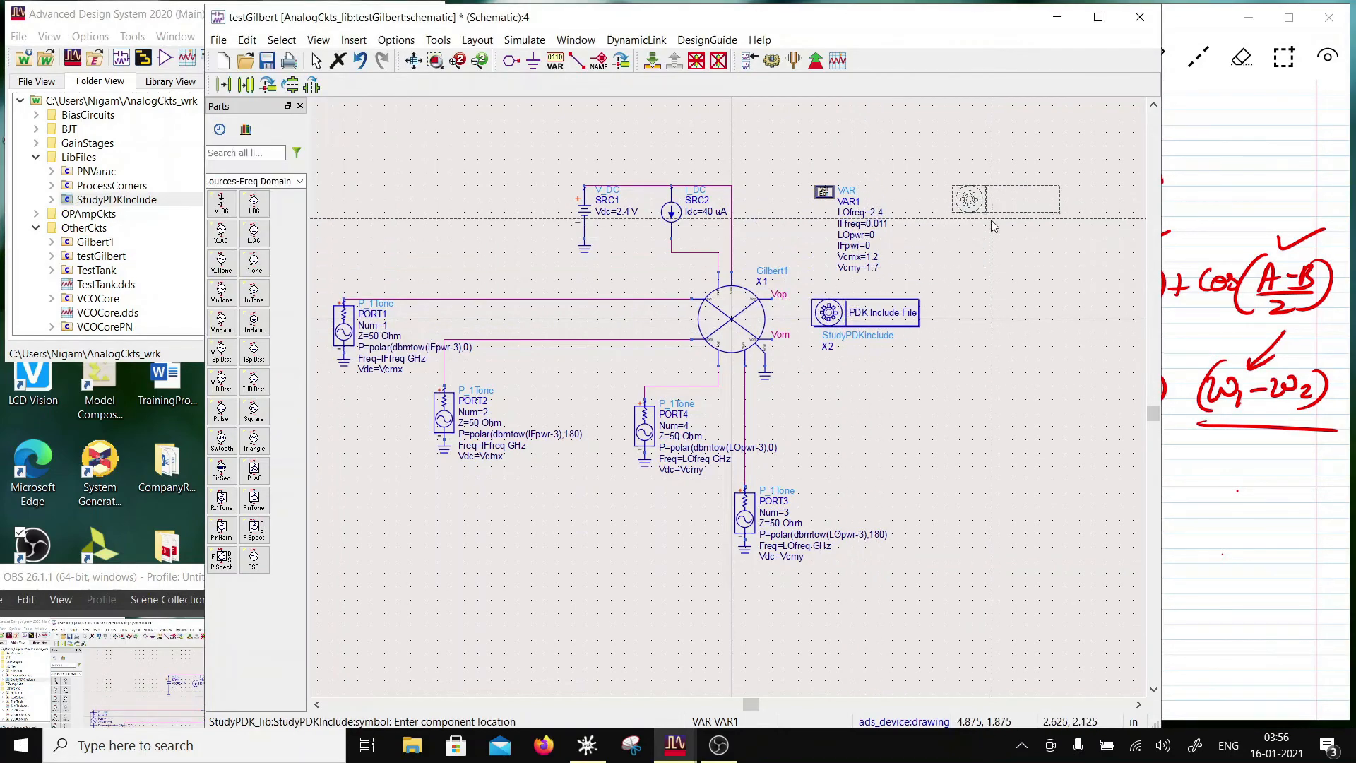
pyautogui.press('Escape')
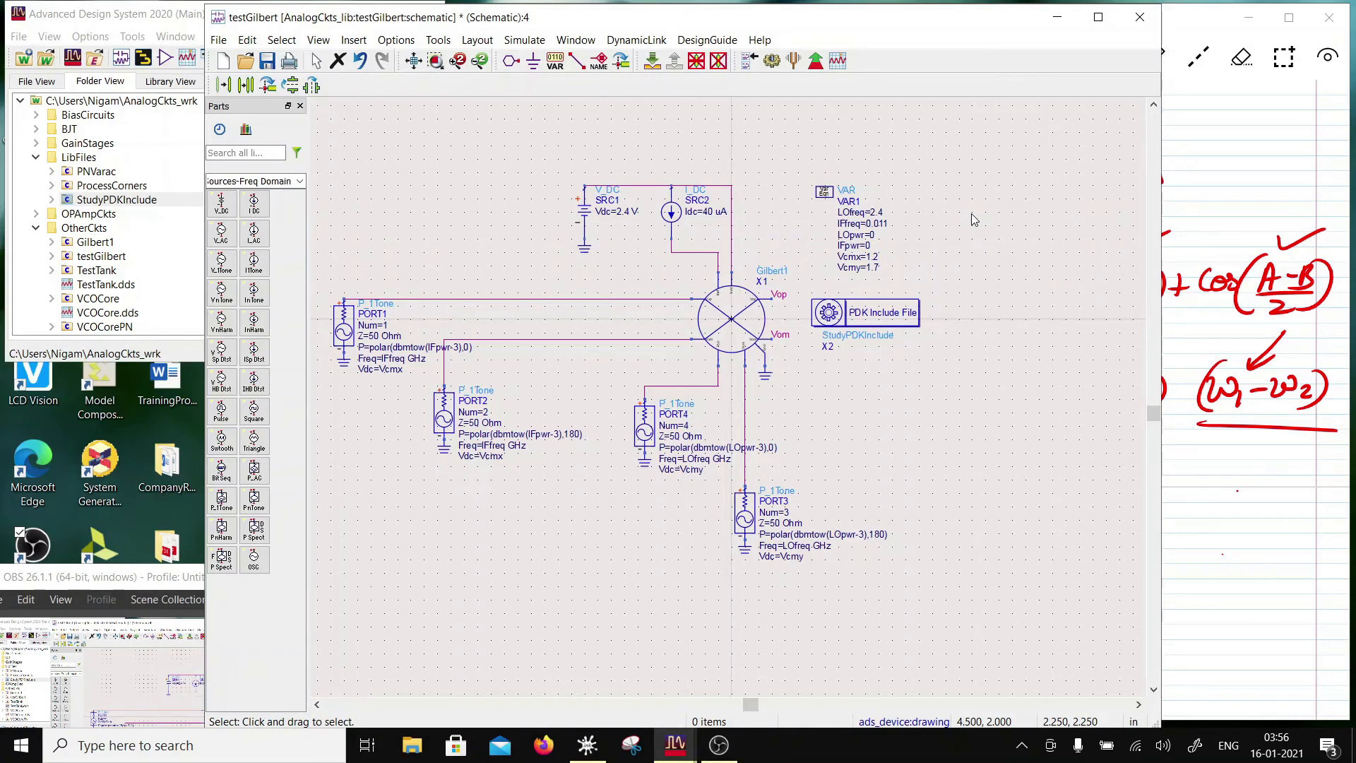
# Place a Harmonic Balance controller from the Simulation-HB palette below the PDK include block
pyautogui.click(299, 181)
pyautogui.click(241, 275)
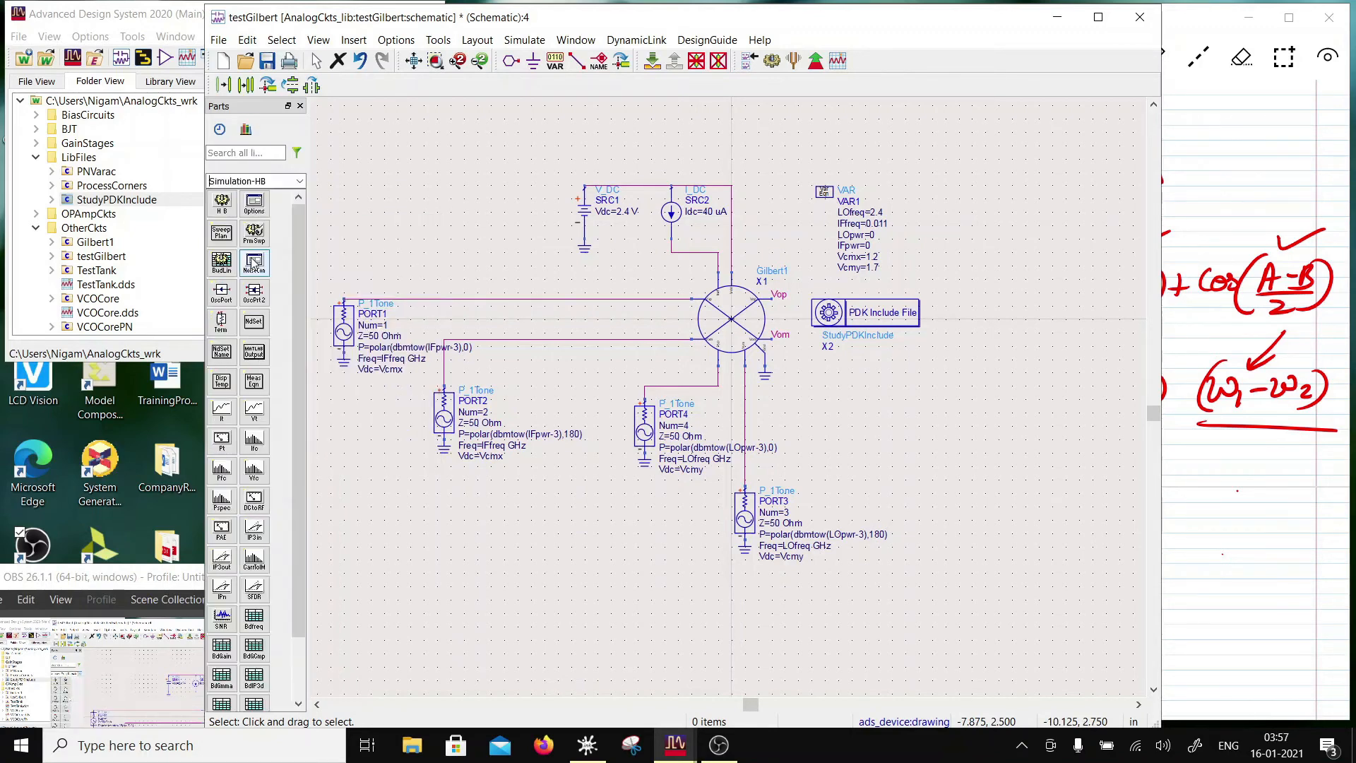
pyautogui.click(221, 202)
pyautogui.click(811, 377)
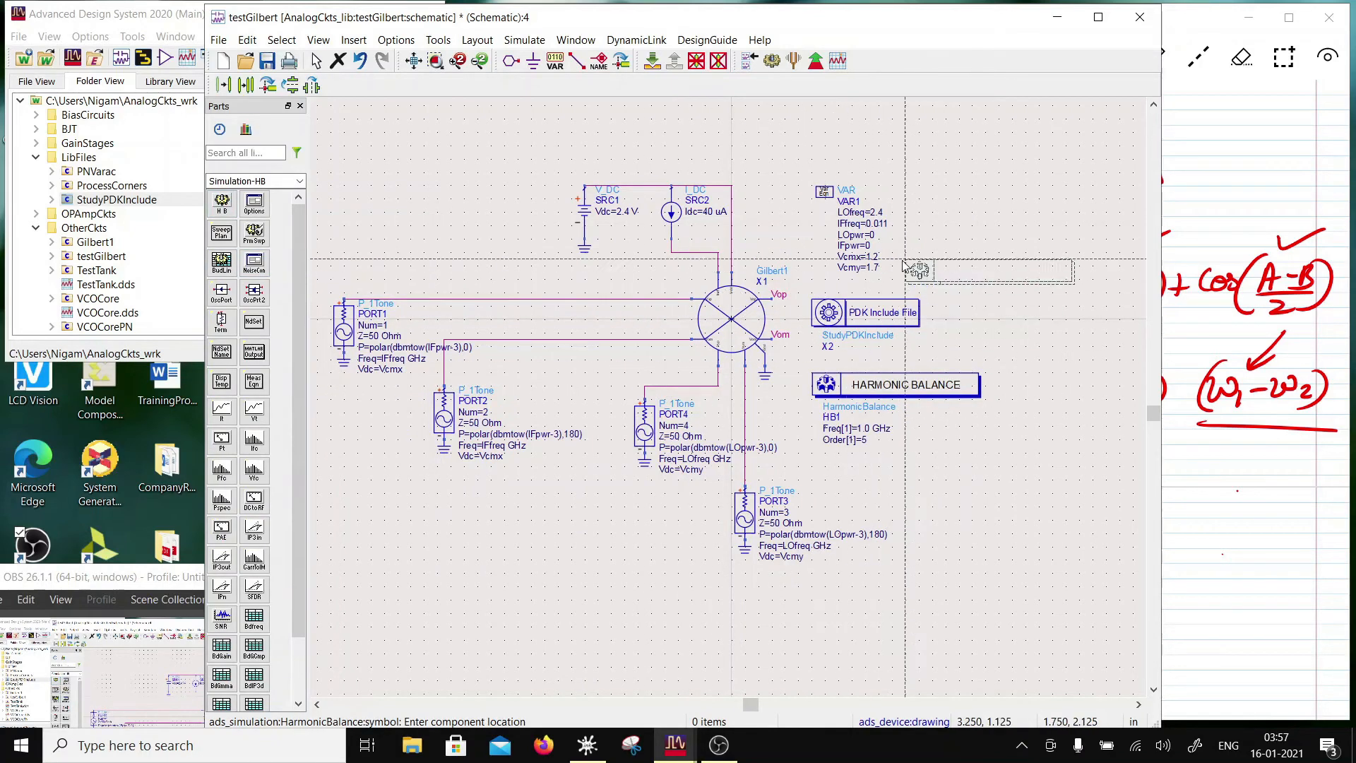
pyautogui.press('Escape')
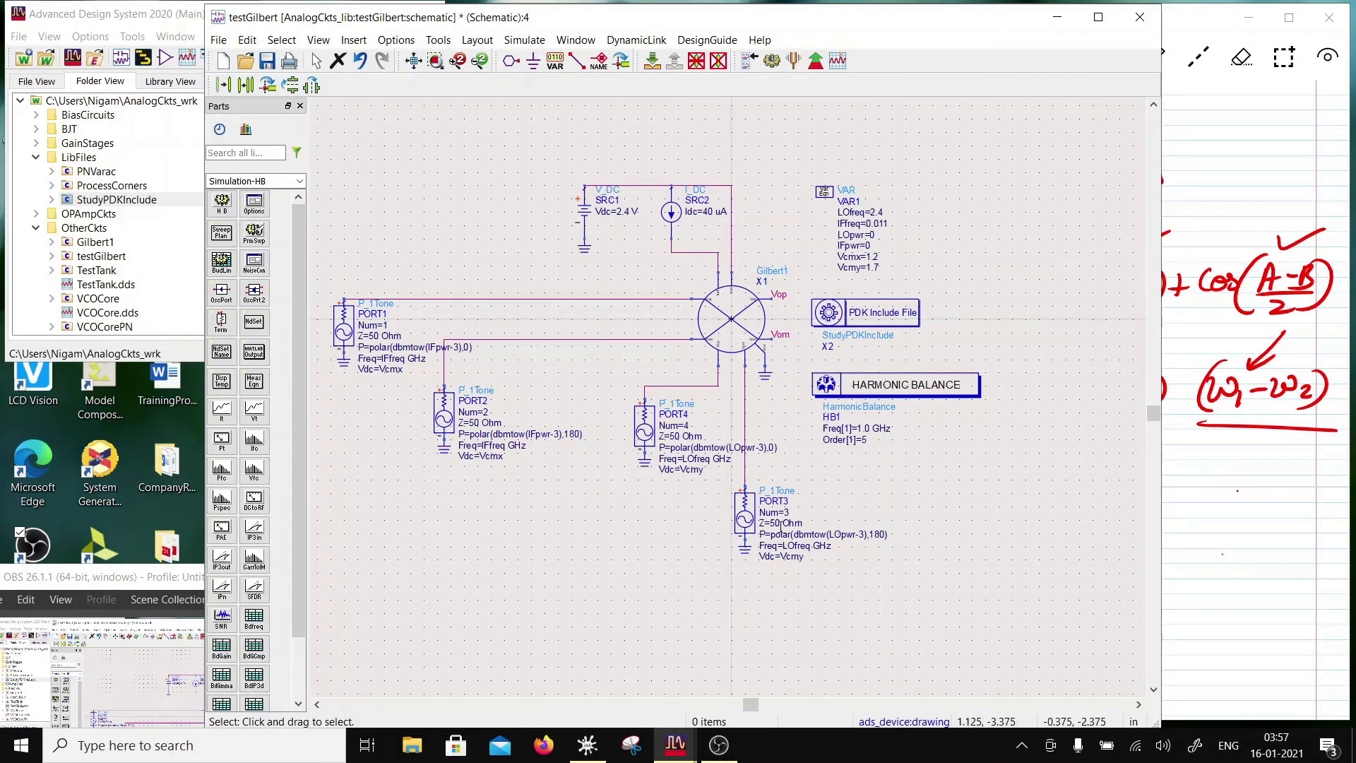
# Set HB1's first fundamental frequency to LOfreq GHz with order 5 and apply it
pyautogui.click(883, 387)
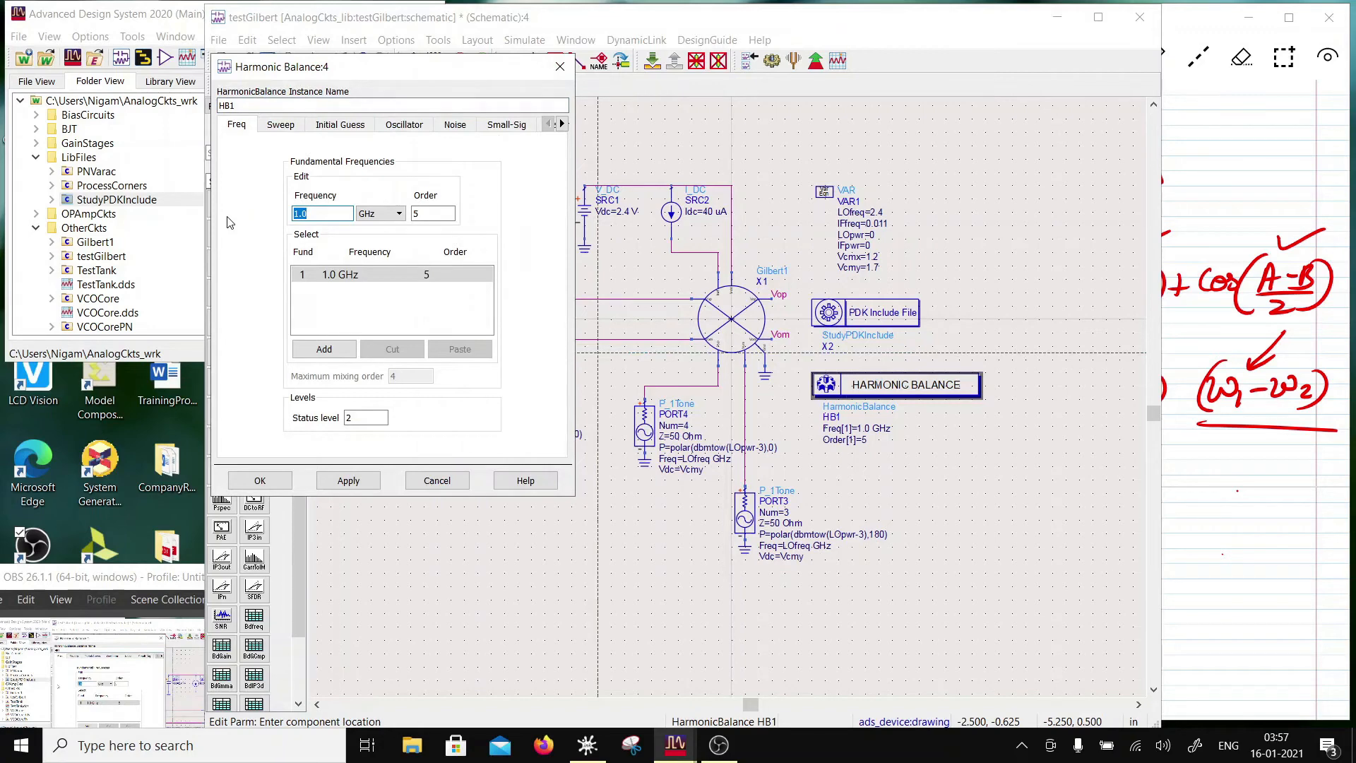
pyautogui.write('1')
pyautogui.click(395, 213)
pyautogui.click(369, 272)
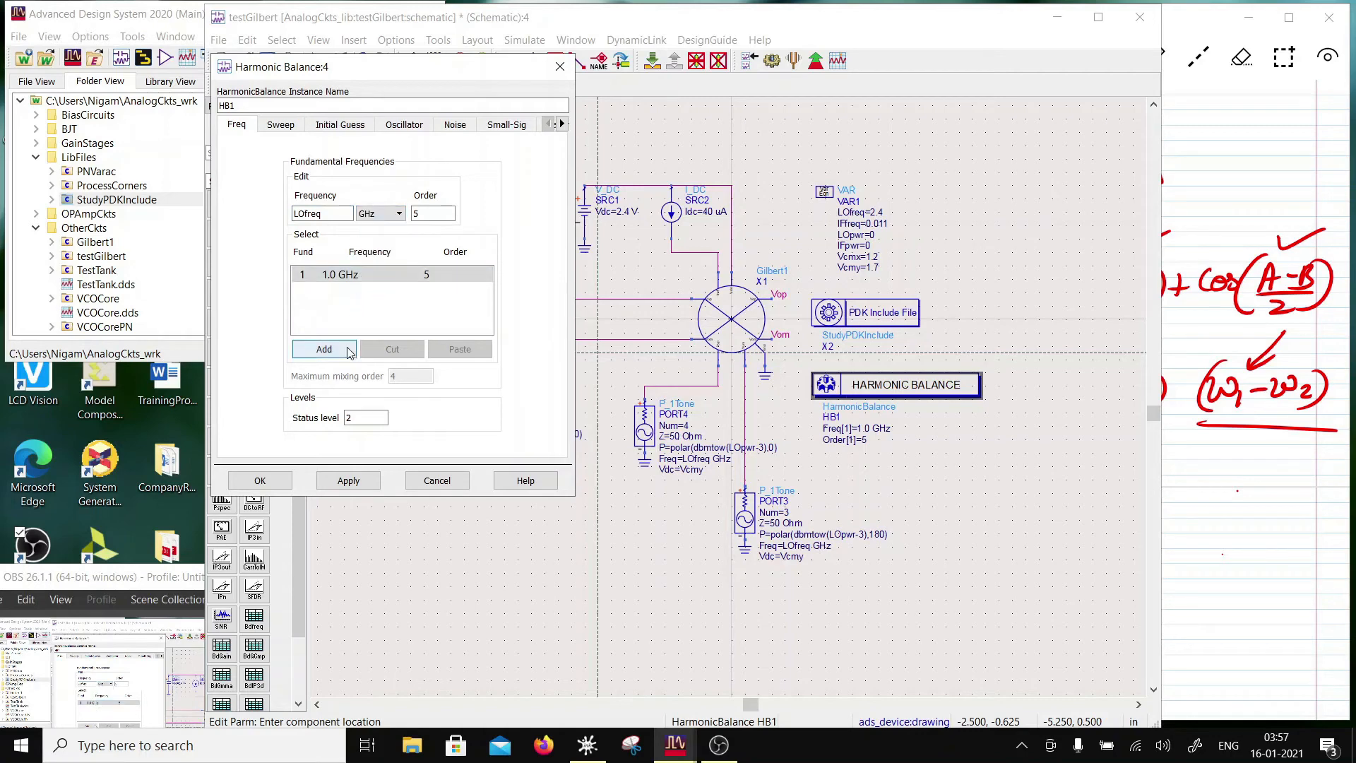
pyautogui.click(369, 483)
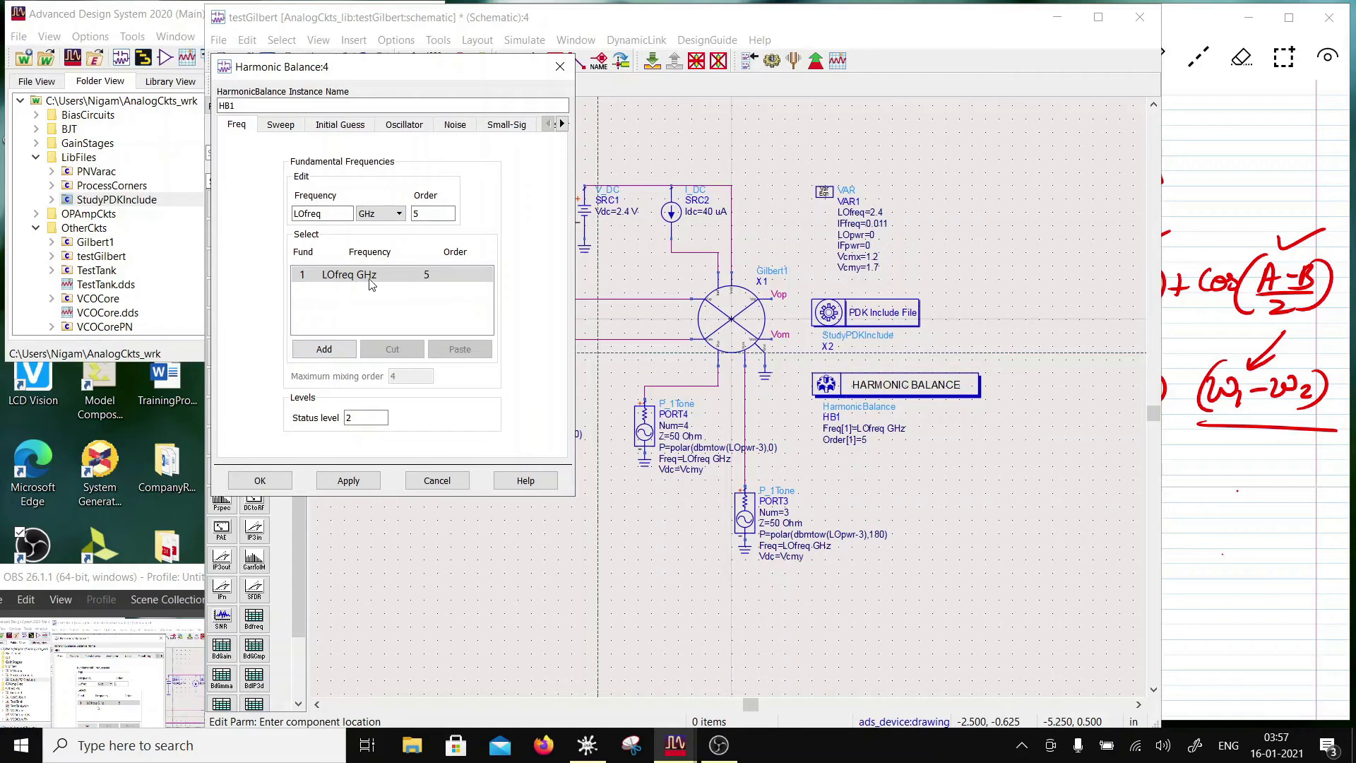
# Add IFfreq GHz with order 5 as the second fundamental frequency of HB1
pyautogui.moveTo(305, 214); pyautogui.dragTo(292, 213)
pyautogui.press('BackSpace')
pyautogui.write('IF')
pyautogui.click(325, 347)
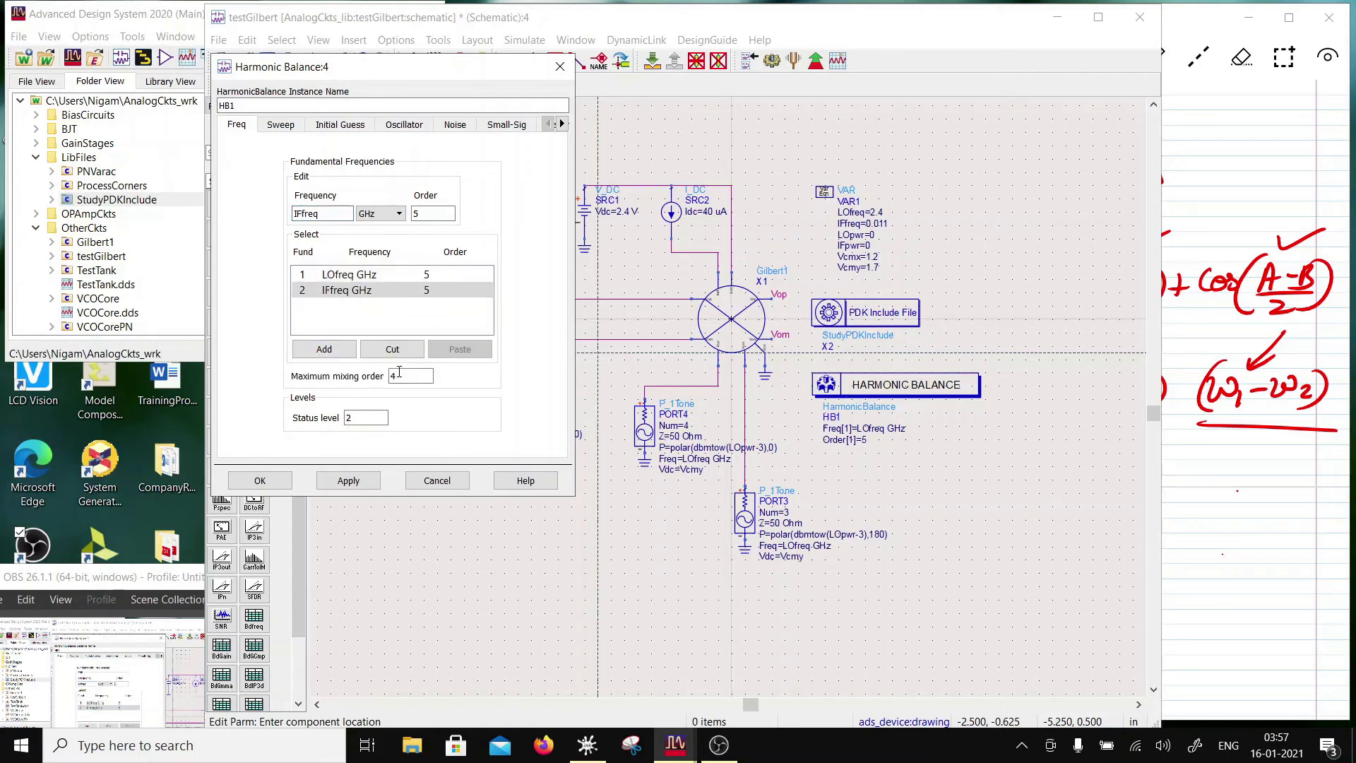
pyautogui.click(394, 379)
# Configure HB1 to sweep IFpwr linearly from -50 to 0 with a step size of 1
pyautogui.click(286, 128)
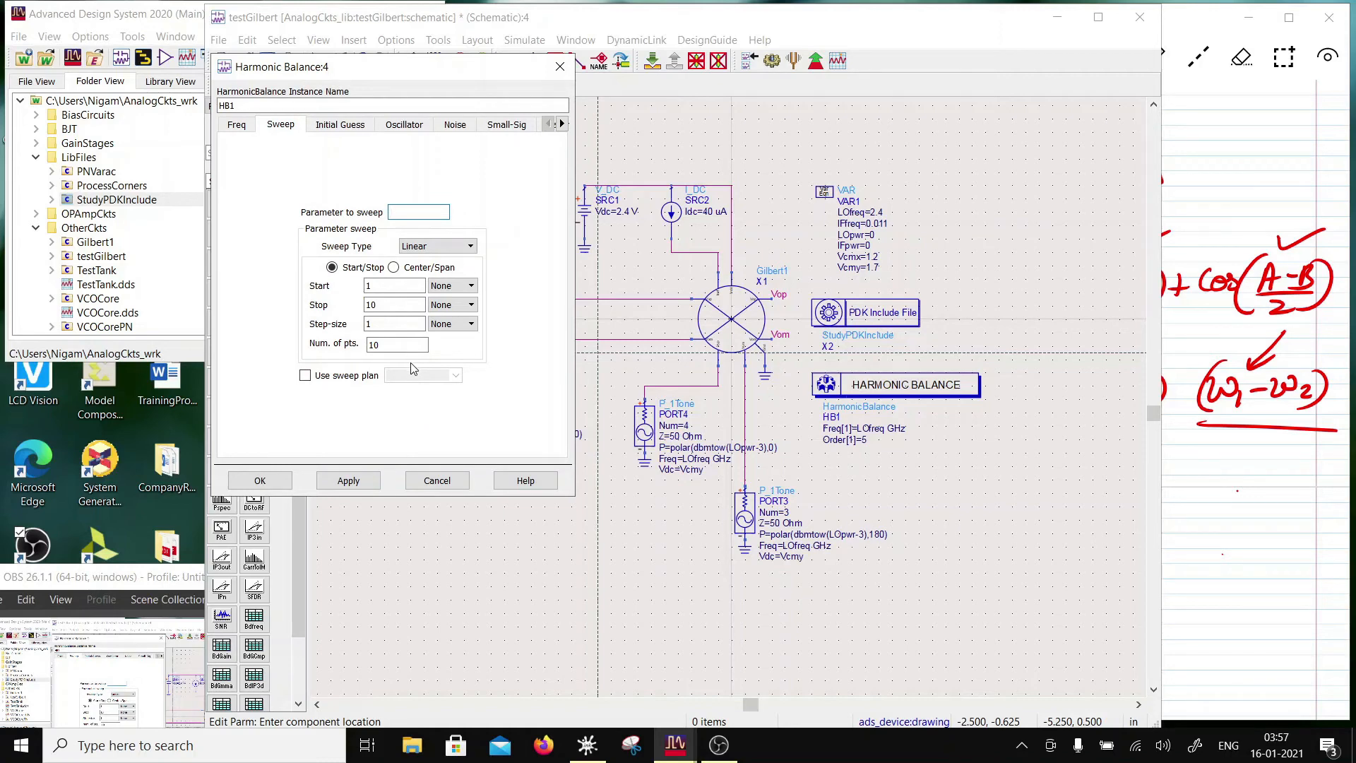
pyautogui.click(401, 209)
pyautogui.doubleClick(369, 286)
pyautogui.press('Tab')
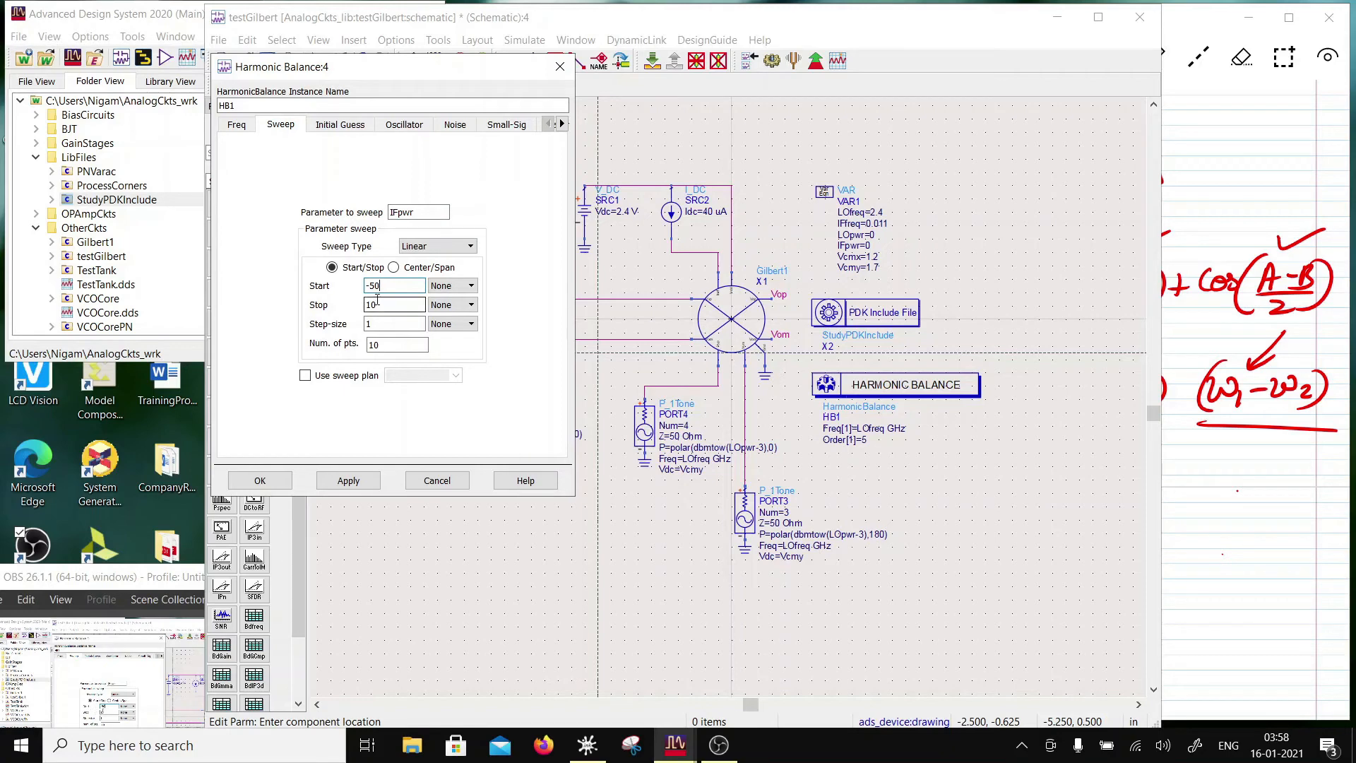
pyautogui.write('0')
pyautogui.click(405, 281)
pyautogui.click(368, 485)
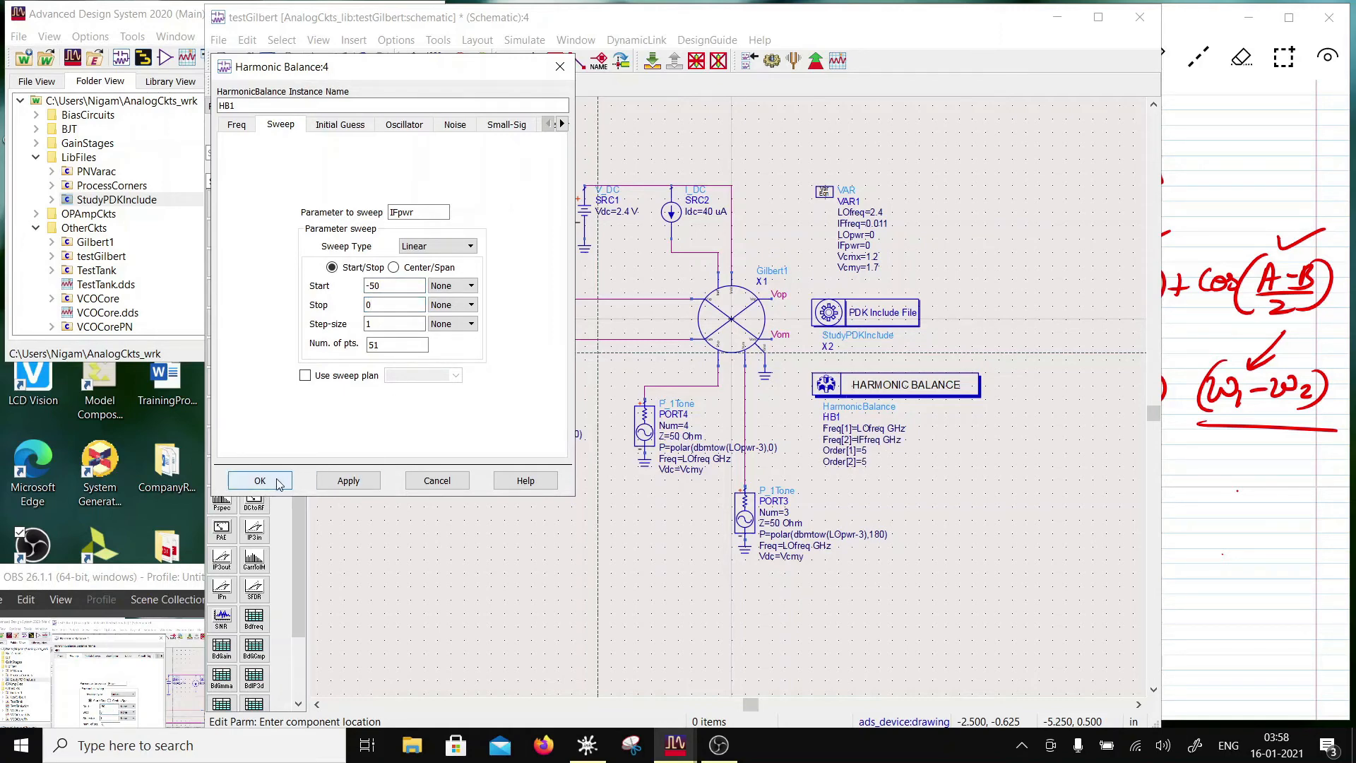
pyautogui.click(280, 486)
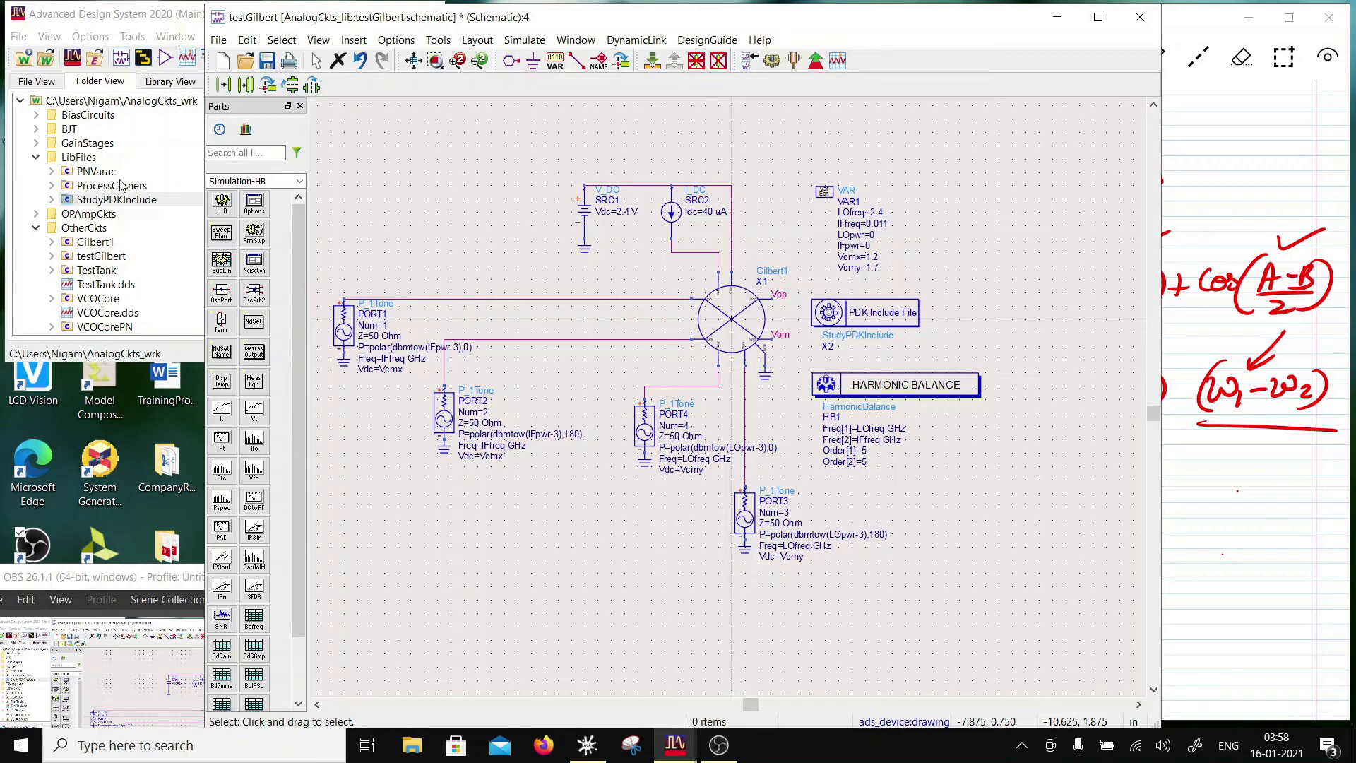
# Save the testGilbert schematic, simulate it, and bring its data display in front of the simulation messages
pyautogui.click(268, 62)
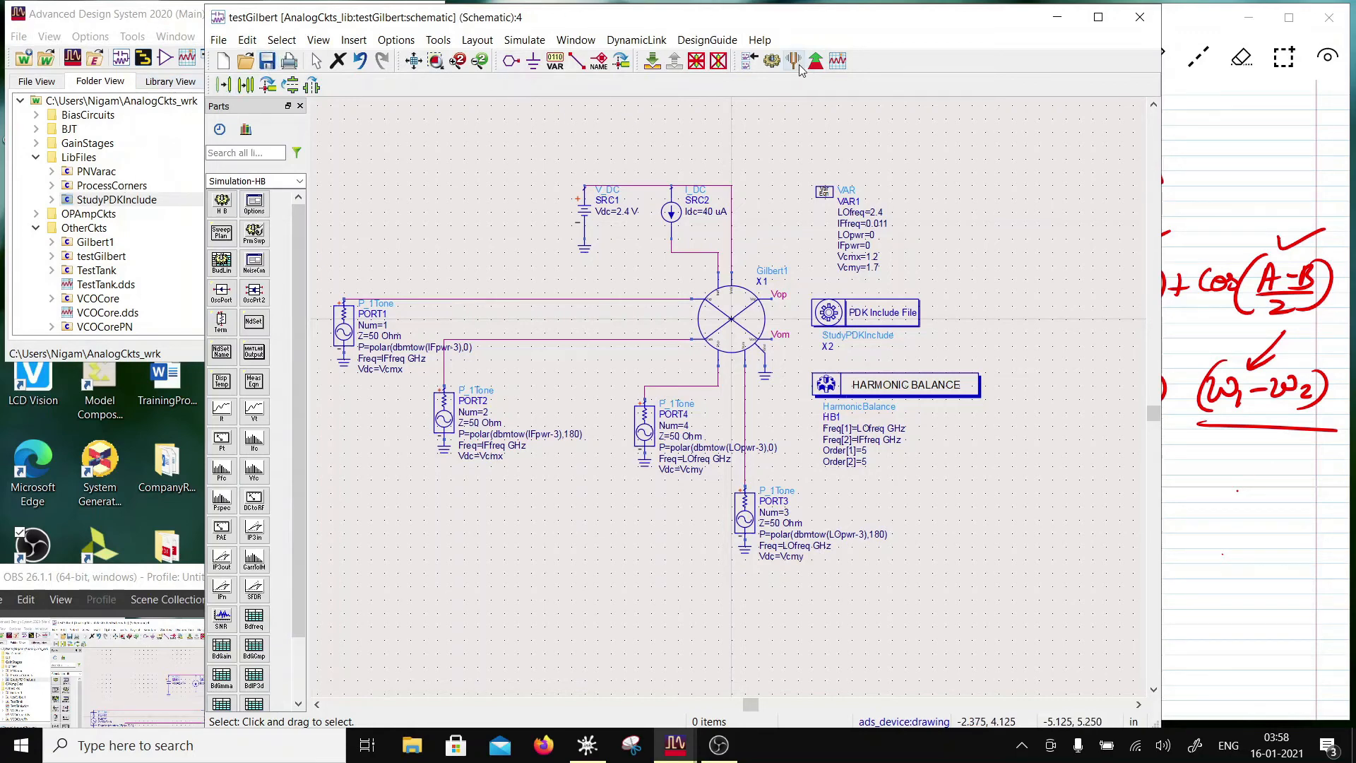
pyautogui.click(773, 61)
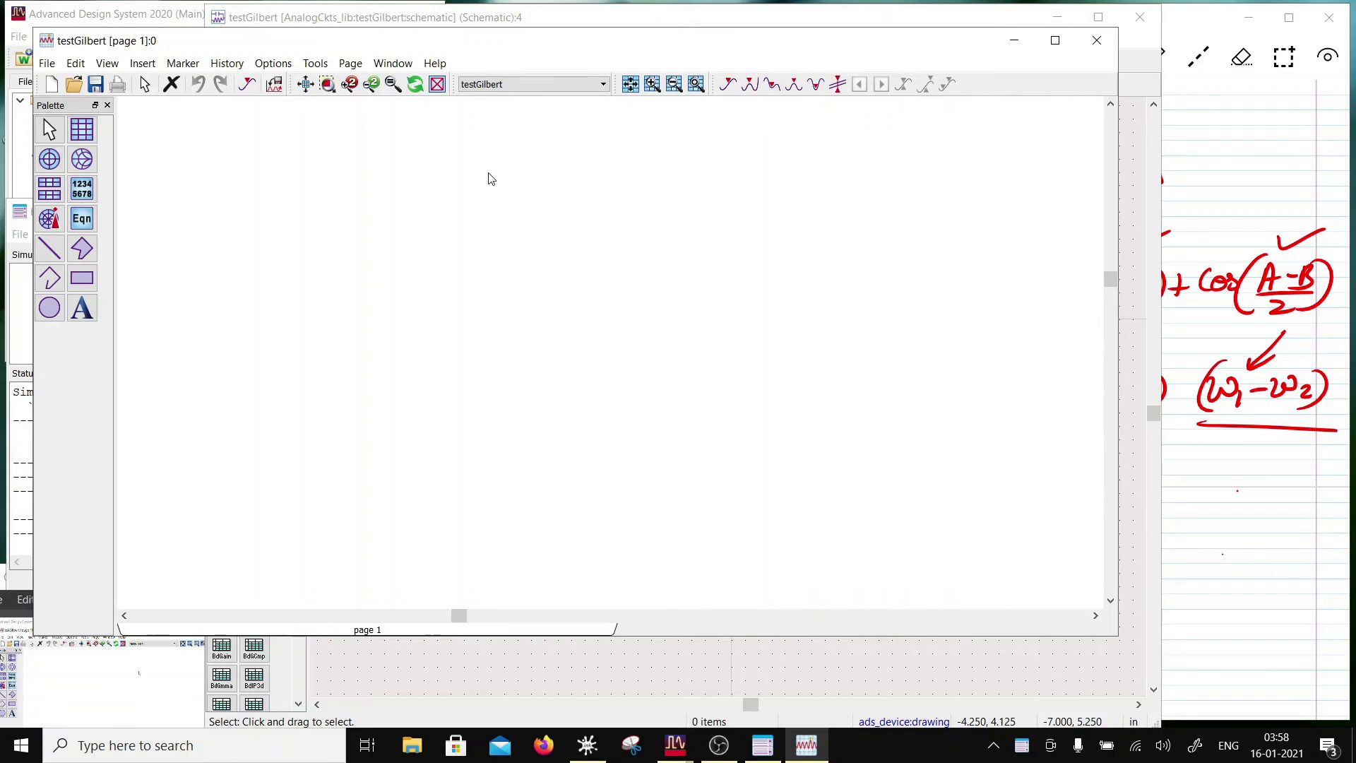
pyautogui.click(32, 310)
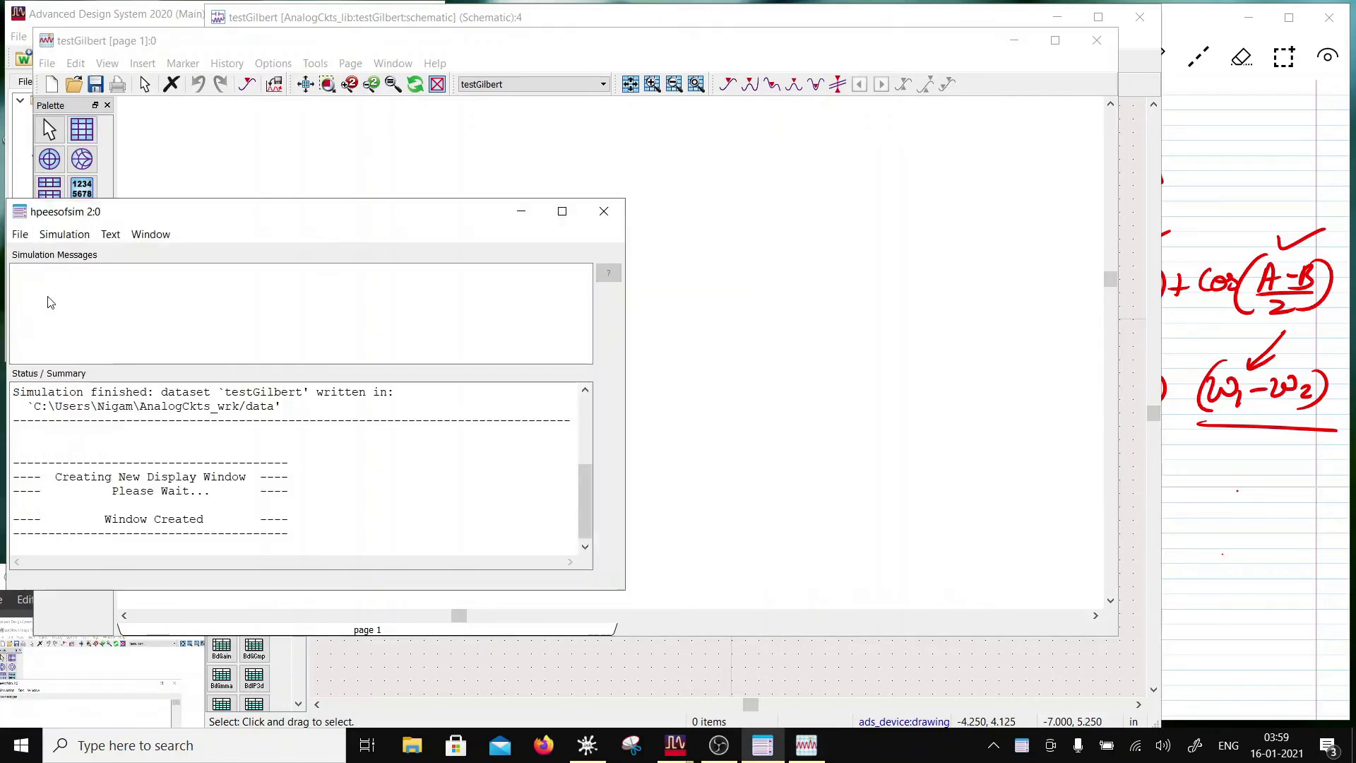
pyautogui.moveTo(233, 44); pyautogui.dragTo(332, 156)
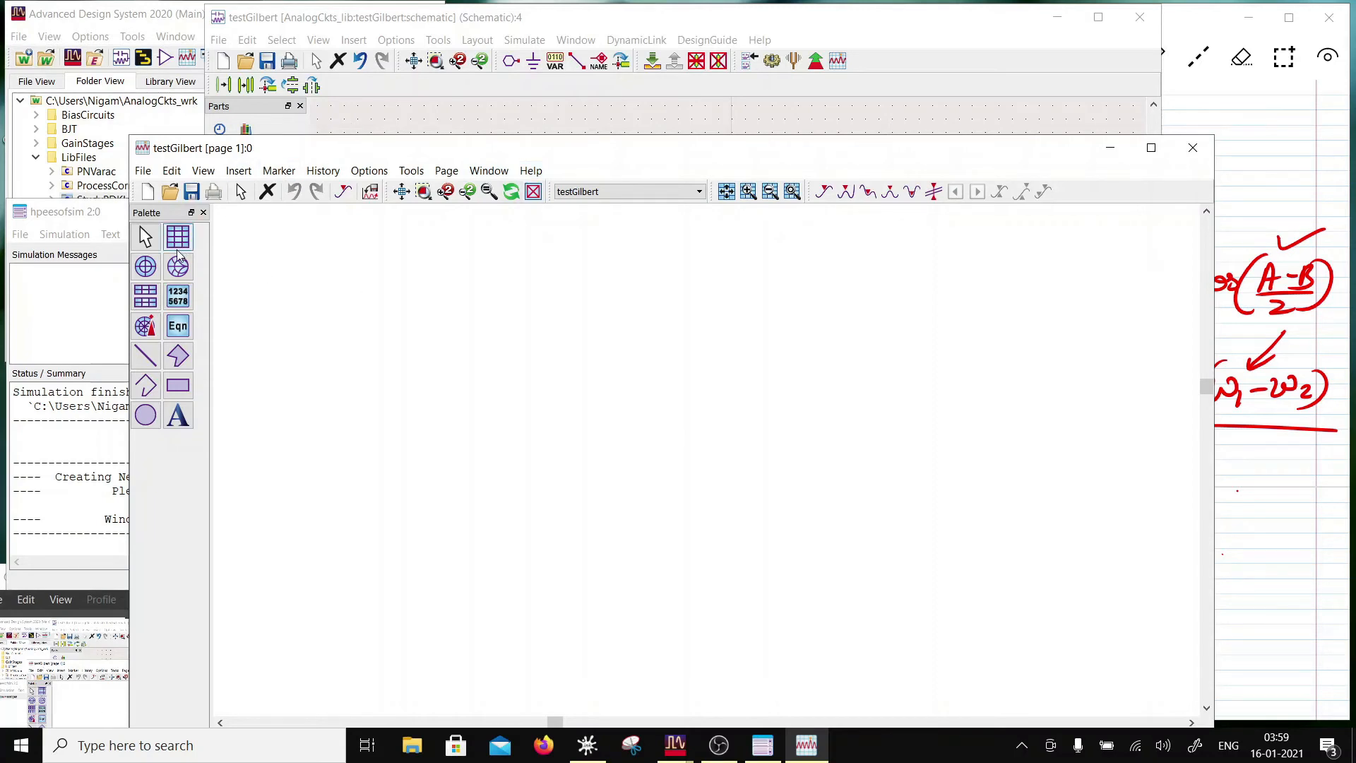
pyautogui.click(178, 325)
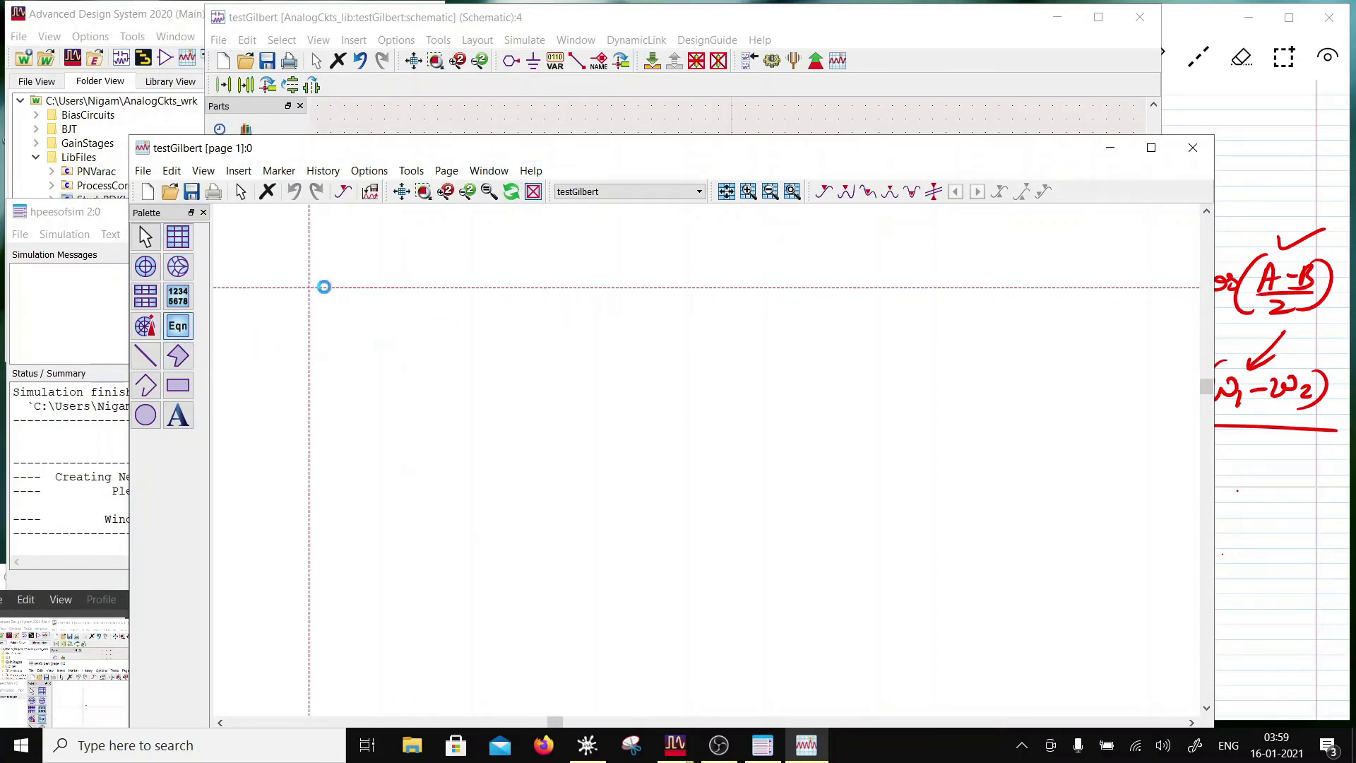
pyautogui.click(318, 287)
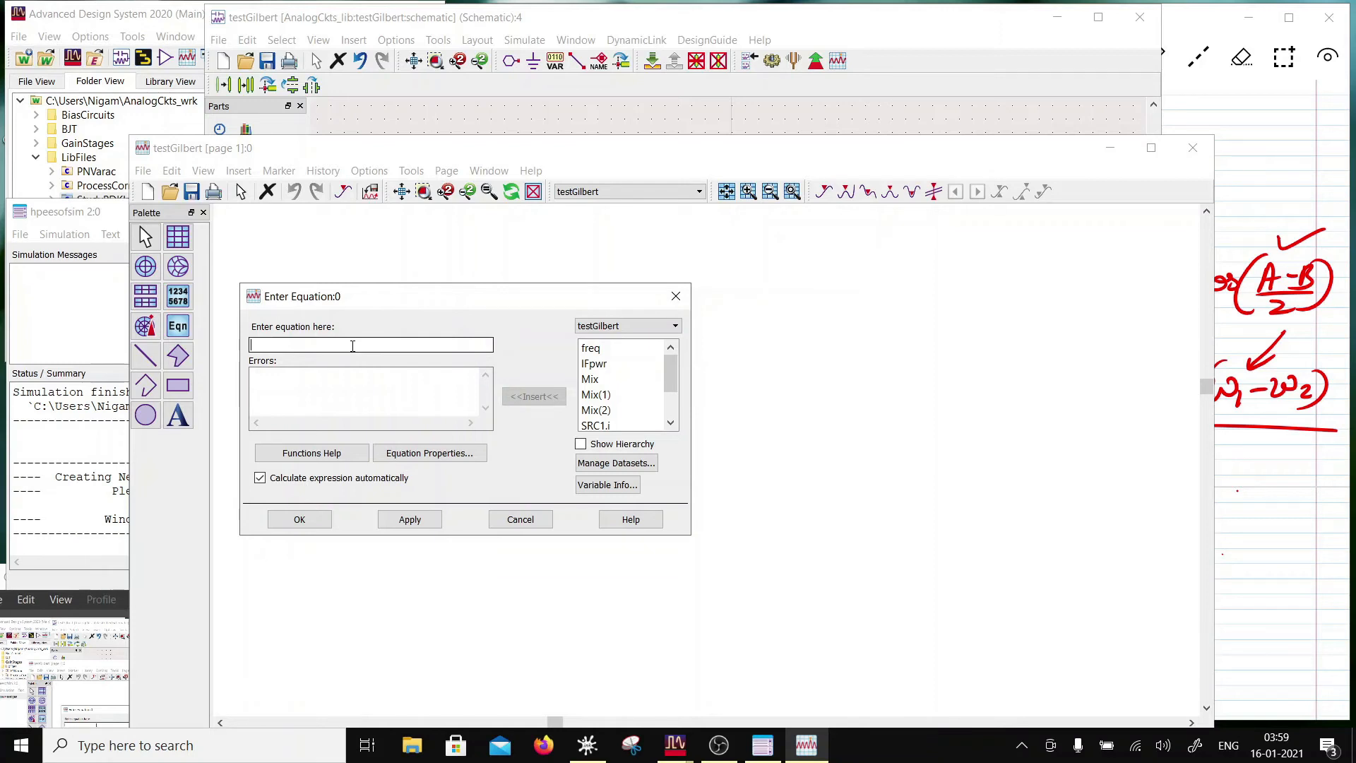
pyautogui.click(352, 346)
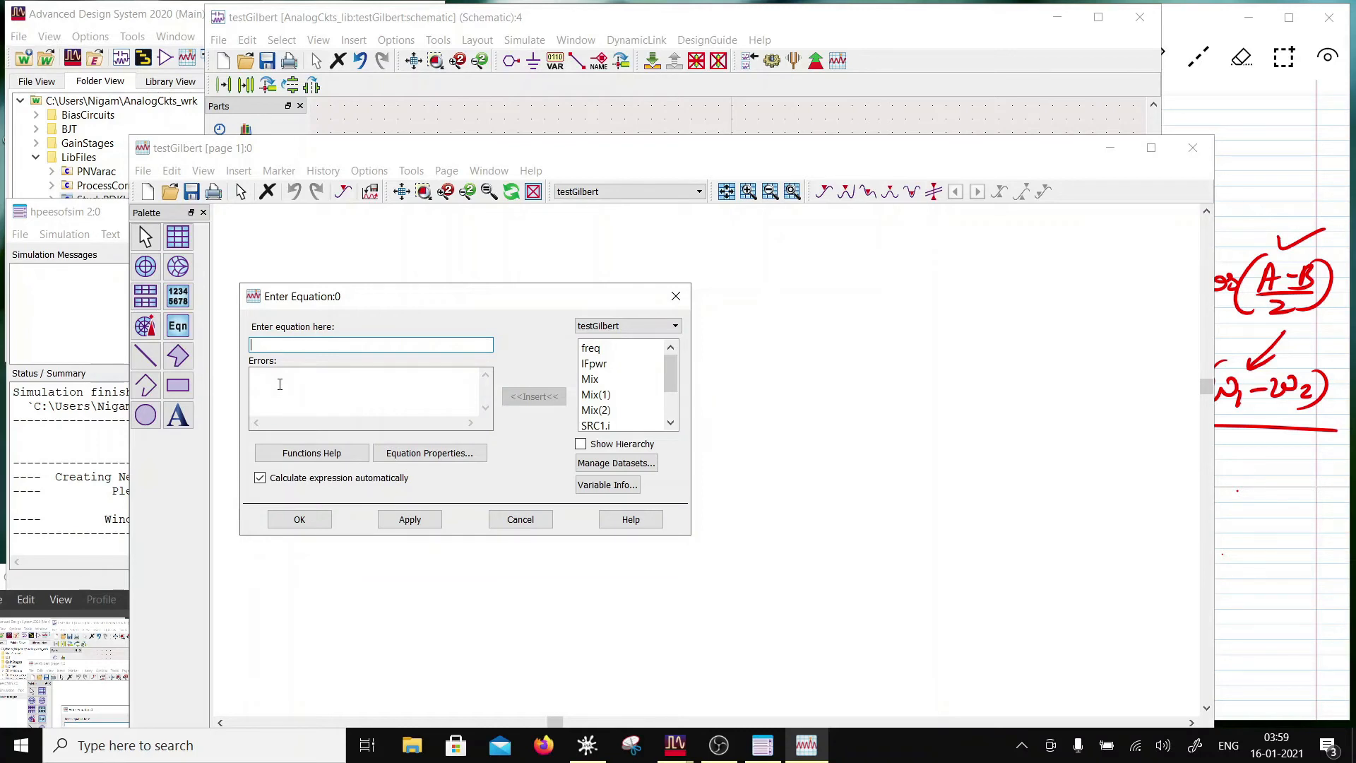
pyautogui.click(675, 296)
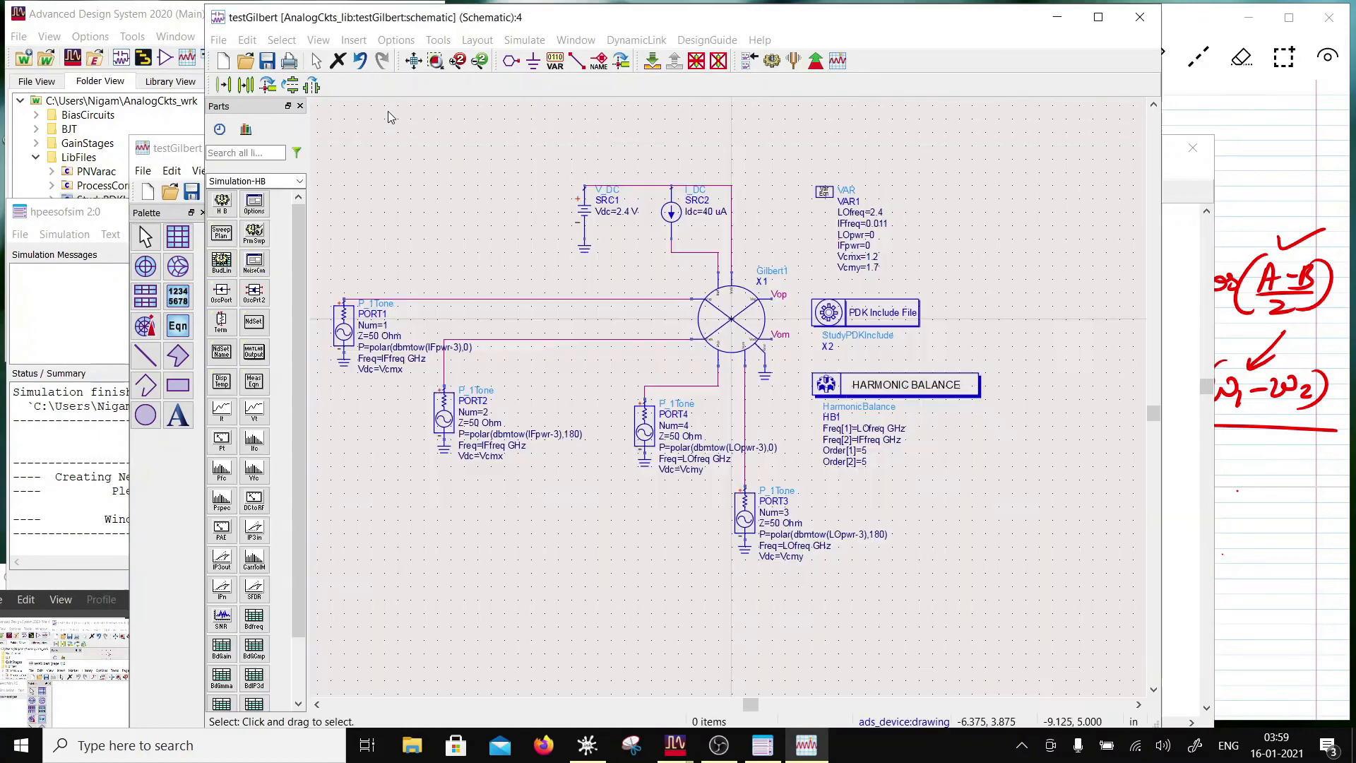
# Clear the parameter to sweep from the HB1 controller and rerun the simulation on the saved schematic
pyautogui.click(392, 107)
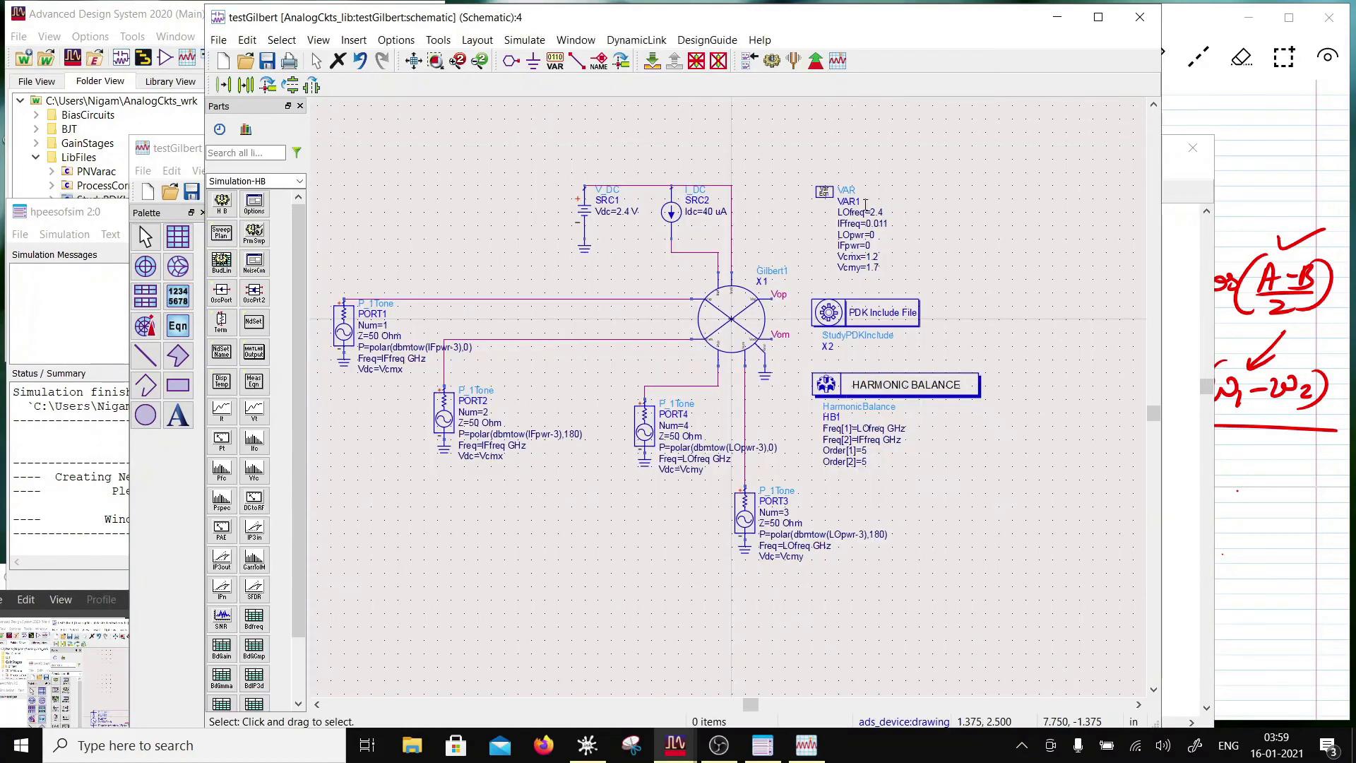
pyautogui.click(901, 388)
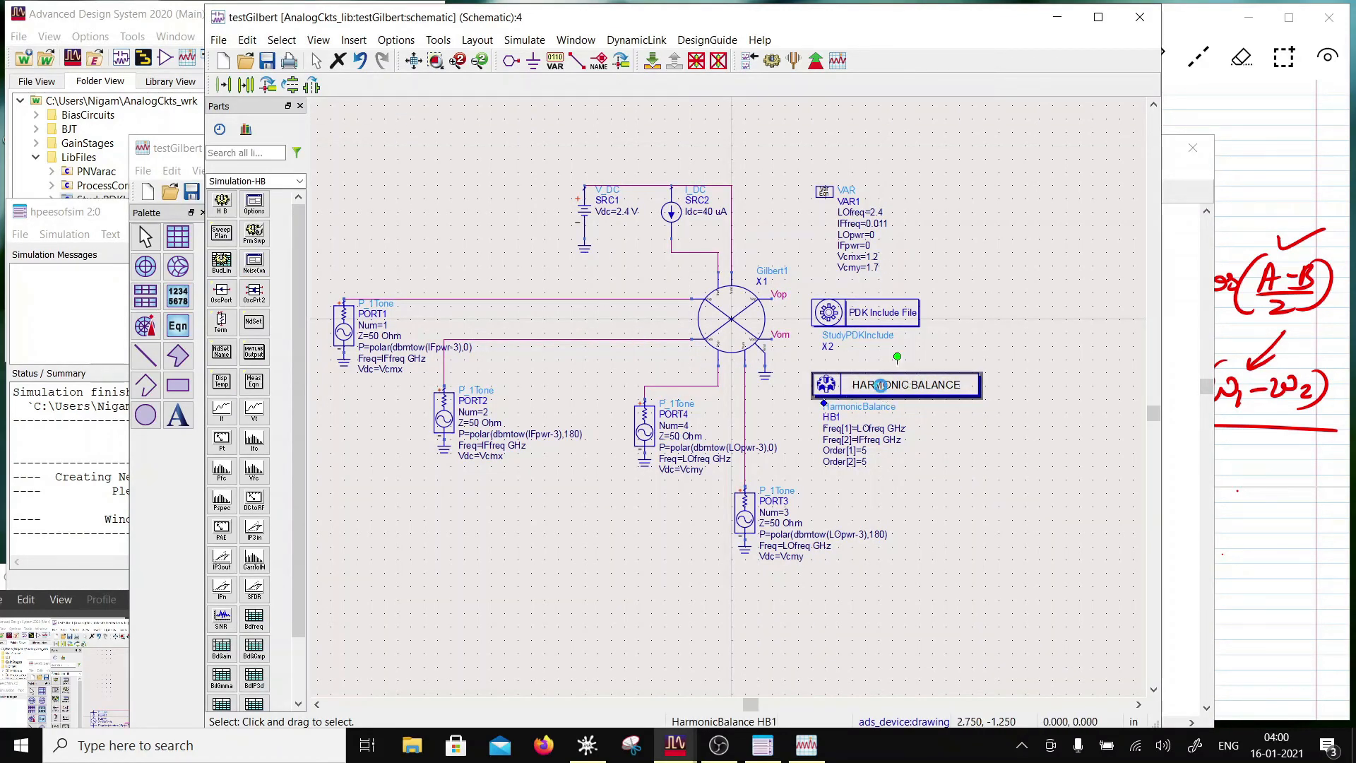
pyautogui.doubleClick(884, 394)
pyautogui.moveTo(427, 211); pyautogui.dragTo(290, 219)
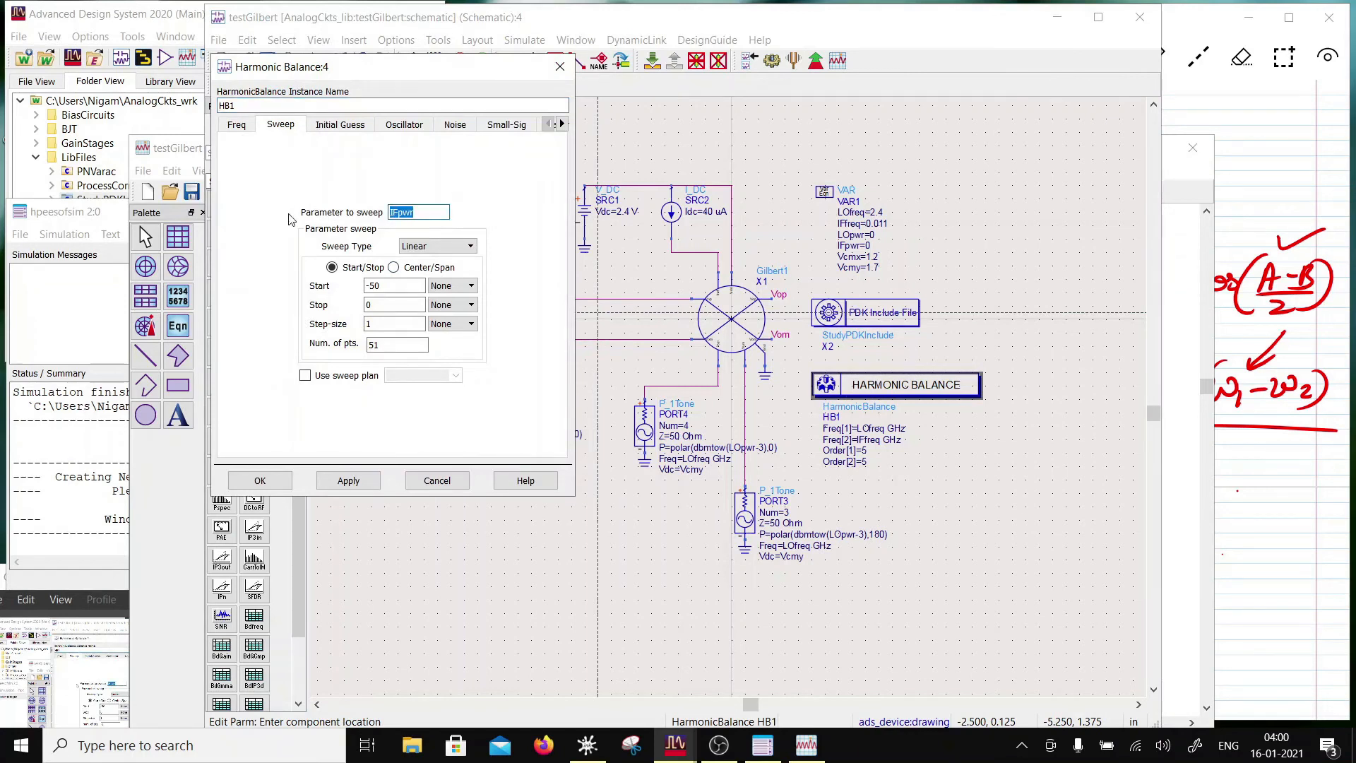
pyautogui.press('Delete')
pyautogui.click(263, 481)
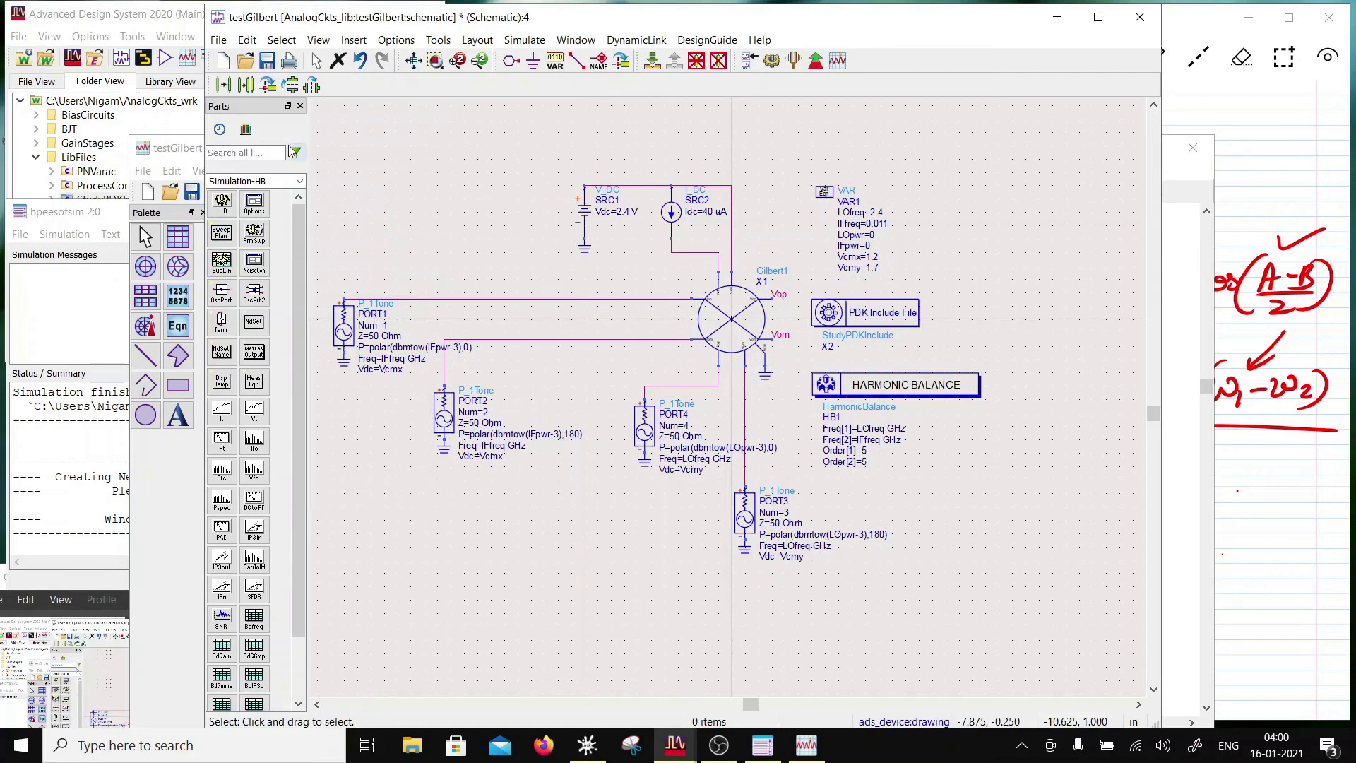
pyautogui.click(267, 61)
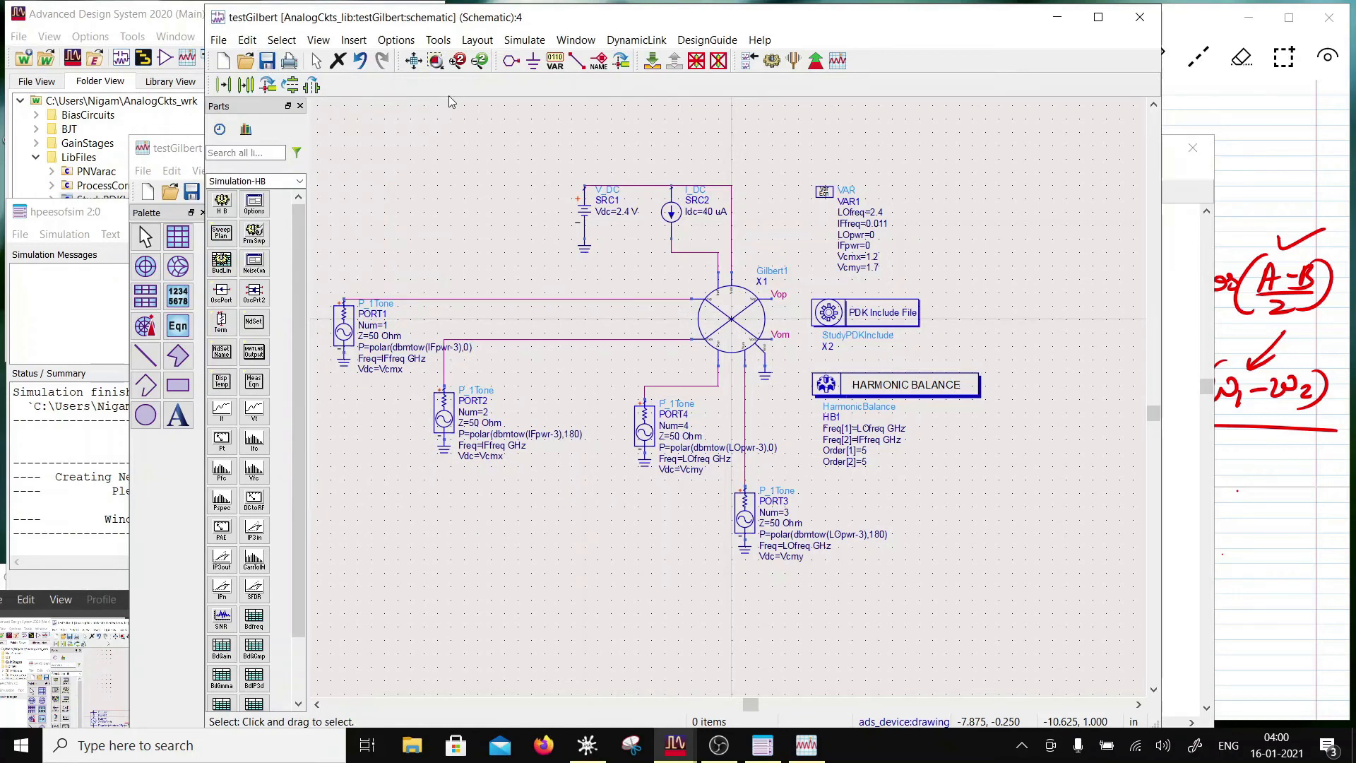
pyautogui.click(771, 61)
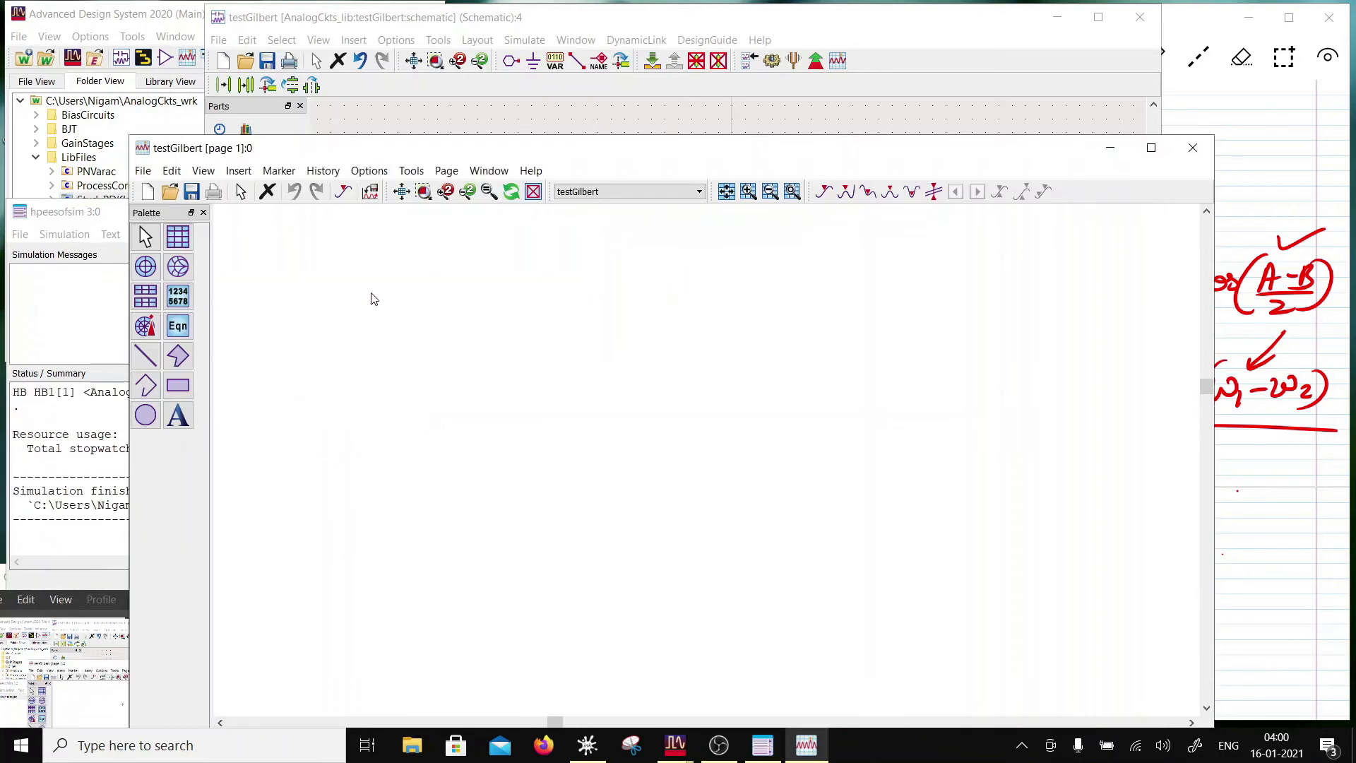
# Insert a list in the testGilbert data display showing the Mix indices
pyautogui.click(178, 296)
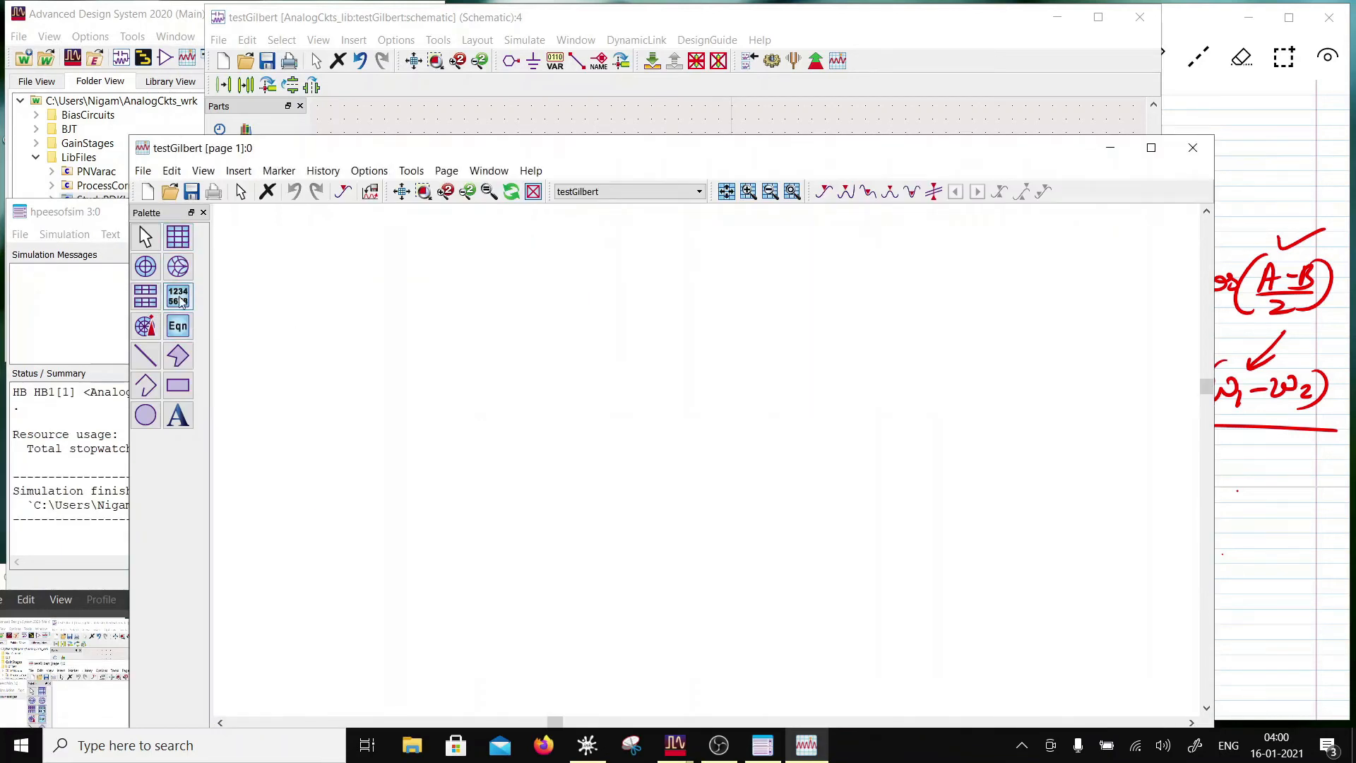
pyautogui.click(290, 294)
pyautogui.click(519, 433)
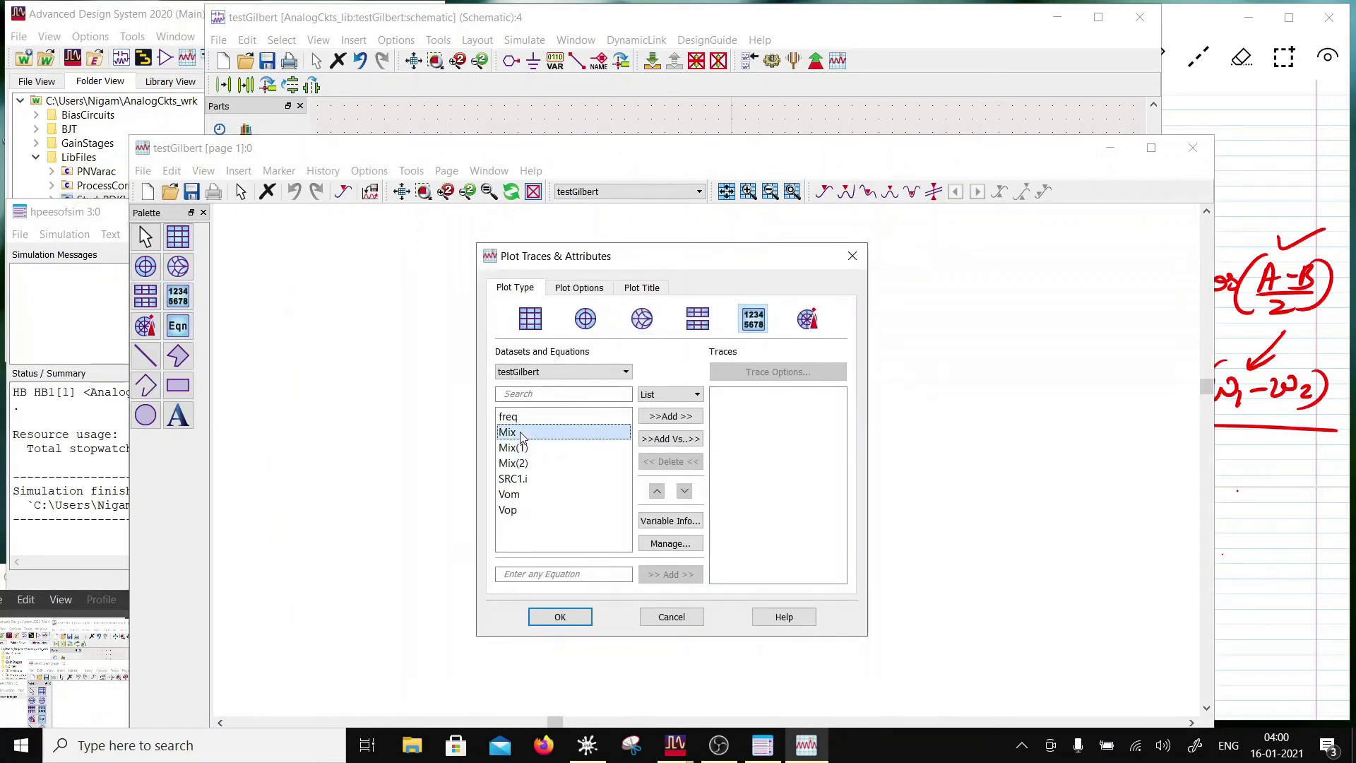
pyautogui.click(649, 416)
pyautogui.click(561, 617)
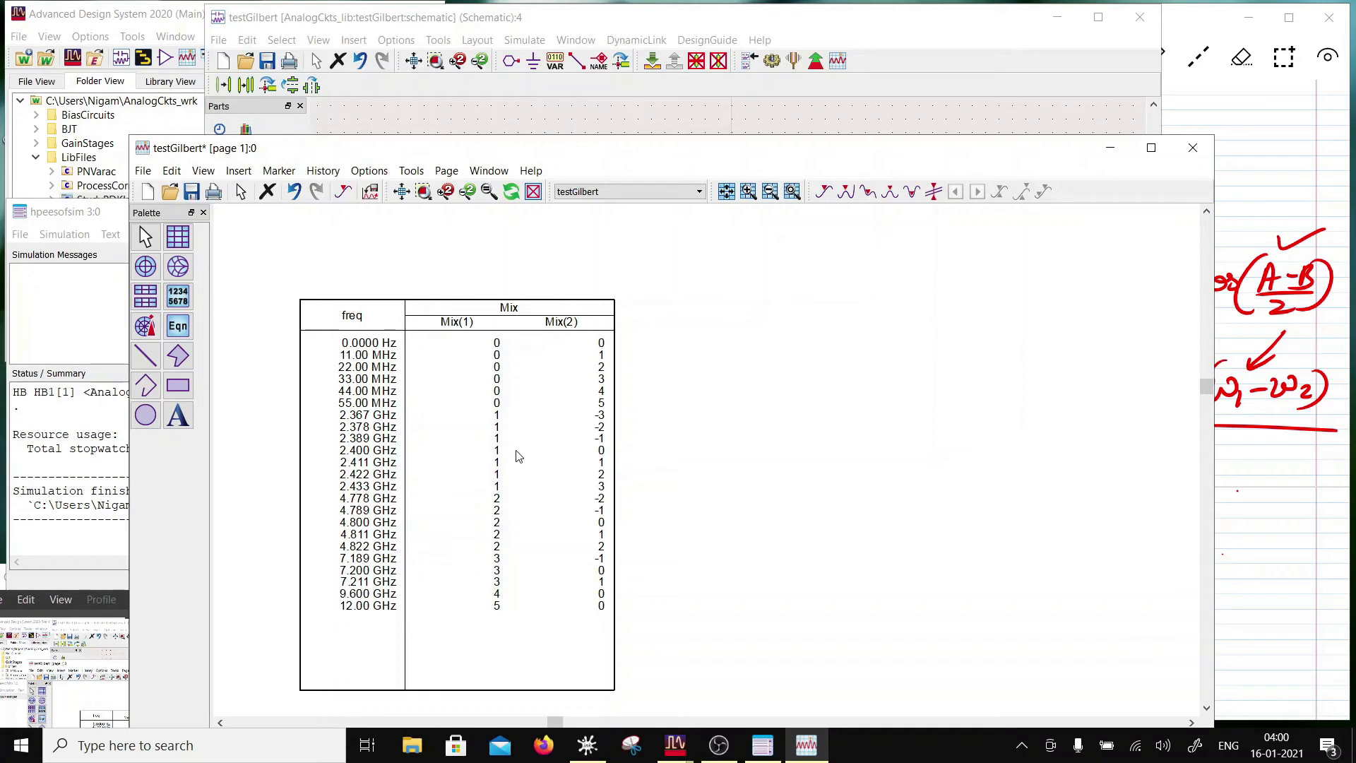
# Draw a thin rectangle around the 2.411 GHz row of the Mix list and copy it around the 2.389 GHz row
pyautogui.click(178, 385)
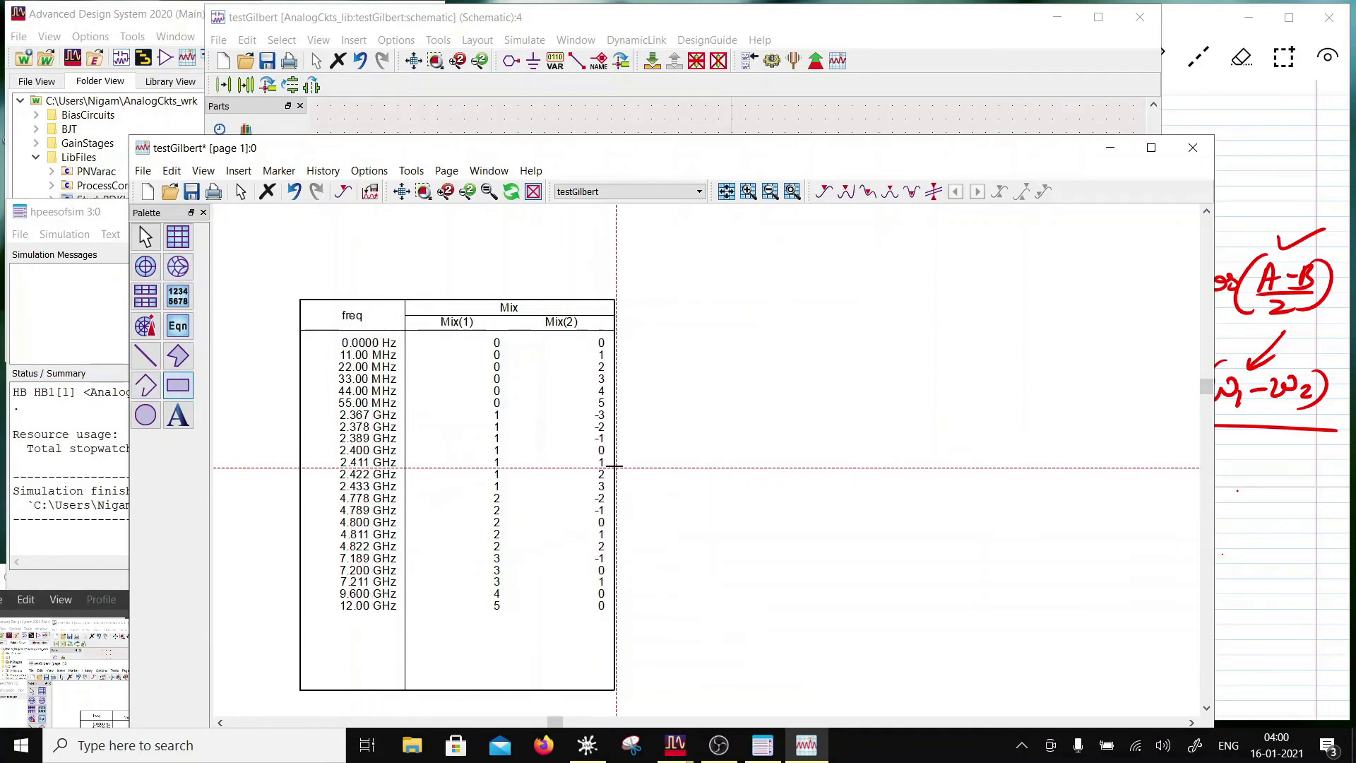
pyautogui.moveTo(626, 468)
pyautogui.mouseDown()
pyautogui.moveTo(318, 458)
pyautogui.moveTo(426, 394)
pyautogui.mouseUp()
pyautogui.press('Escape')
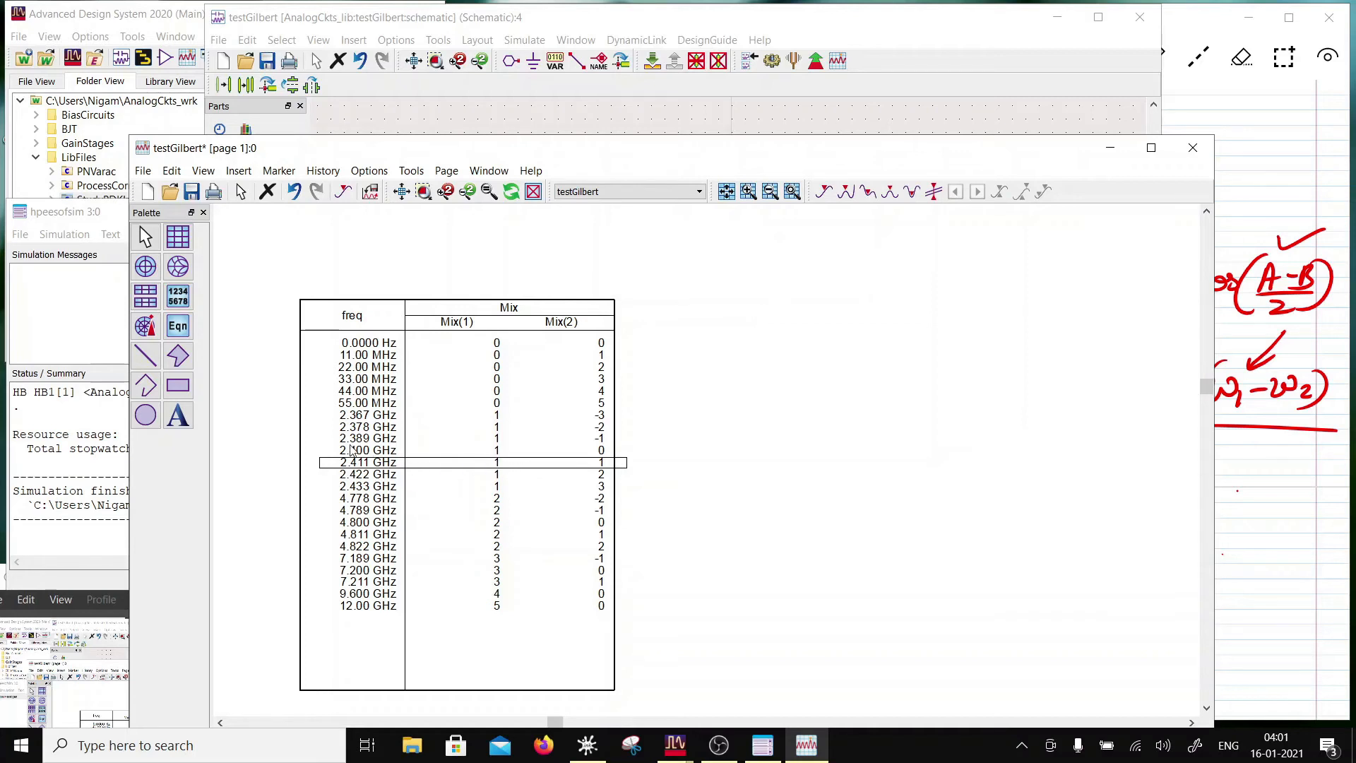
pyautogui.click(338, 470)
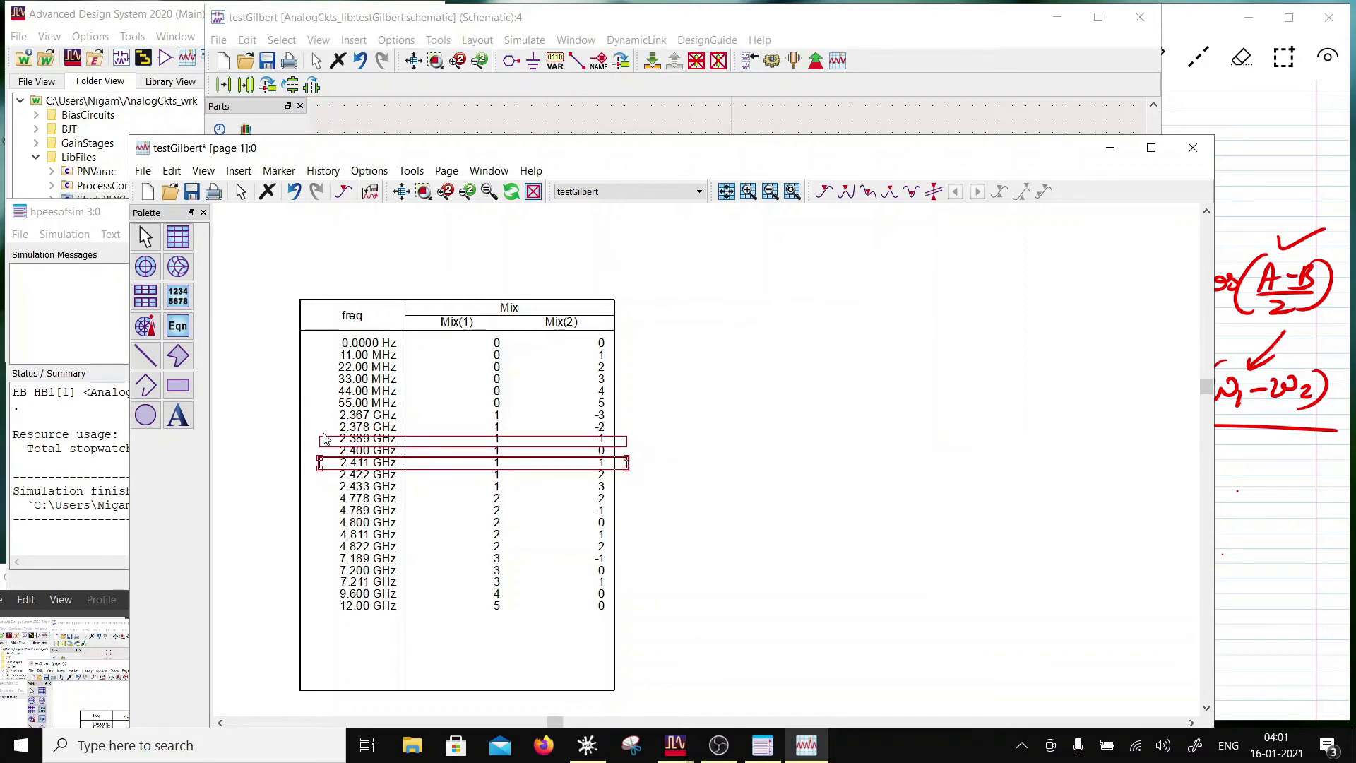
pyautogui.click(283, 423)
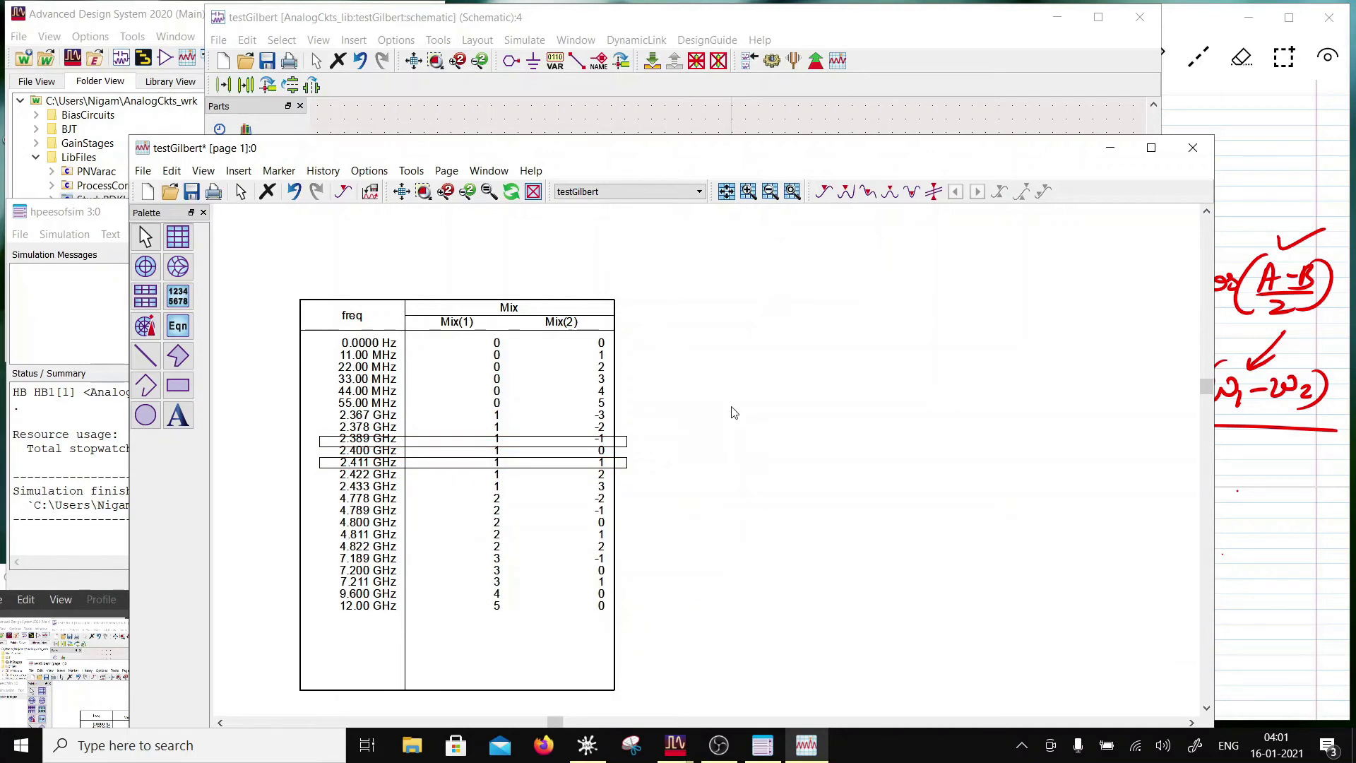
# Set the data display's snap grid per display grid to 1 in X and Y
pyautogui.rightClick(684, 368)
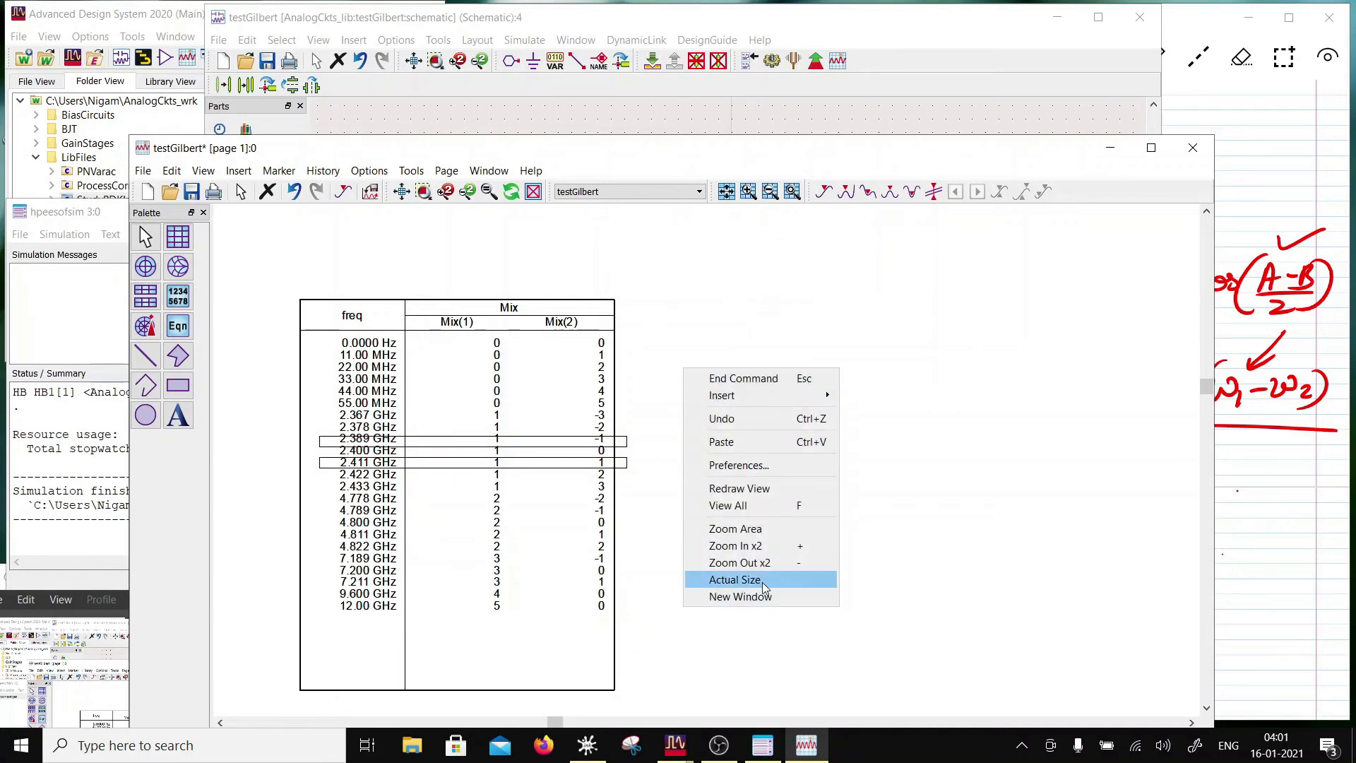
pyautogui.click(749, 465)
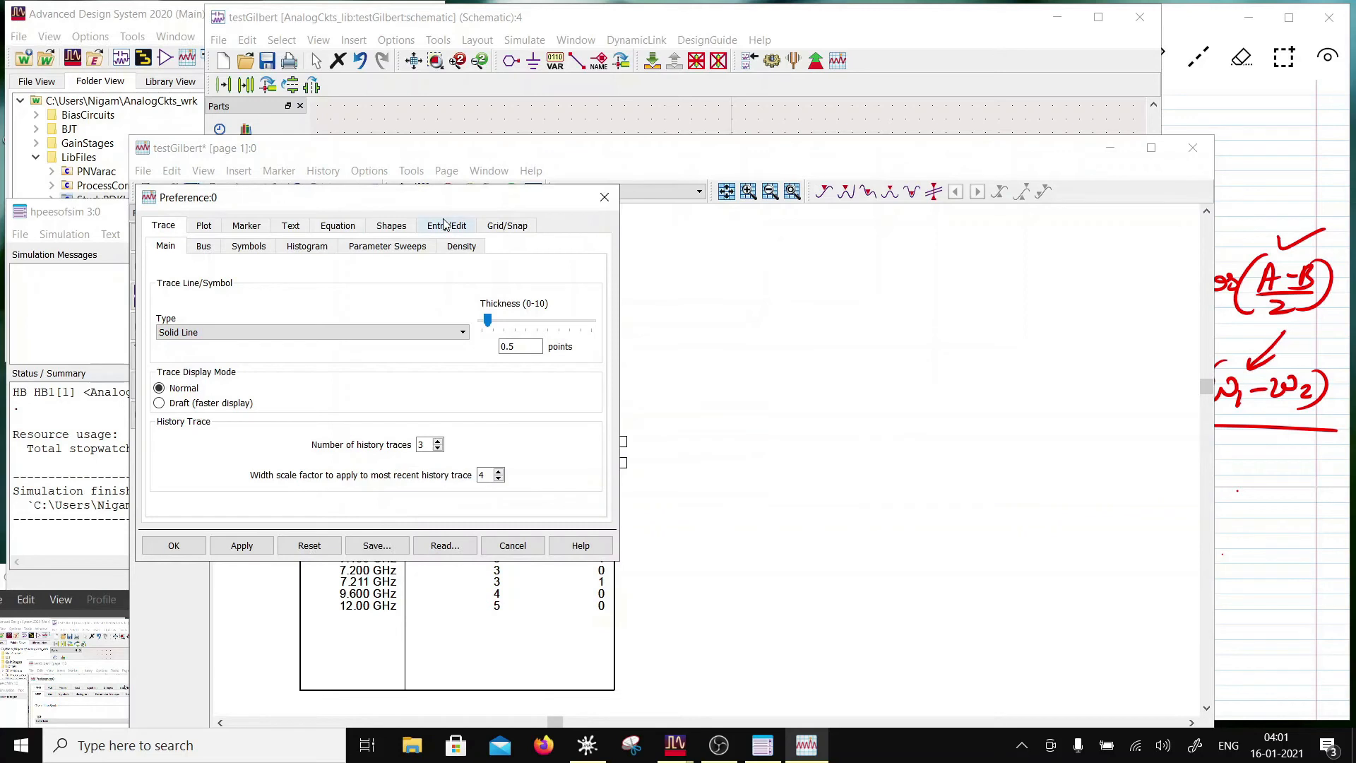
pyautogui.click(501, 226)
pyautogui.doubleClick(346, 421)
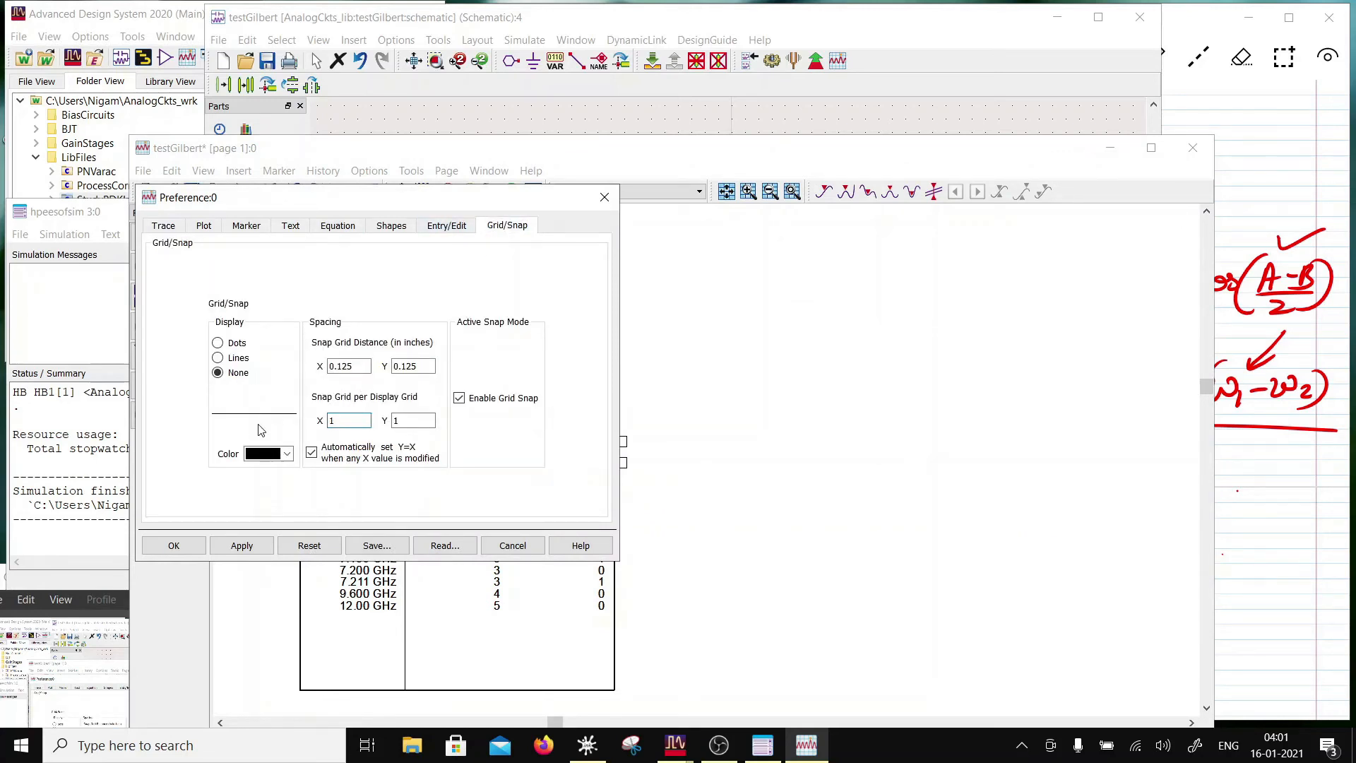
pyautogui.click(185, 545)
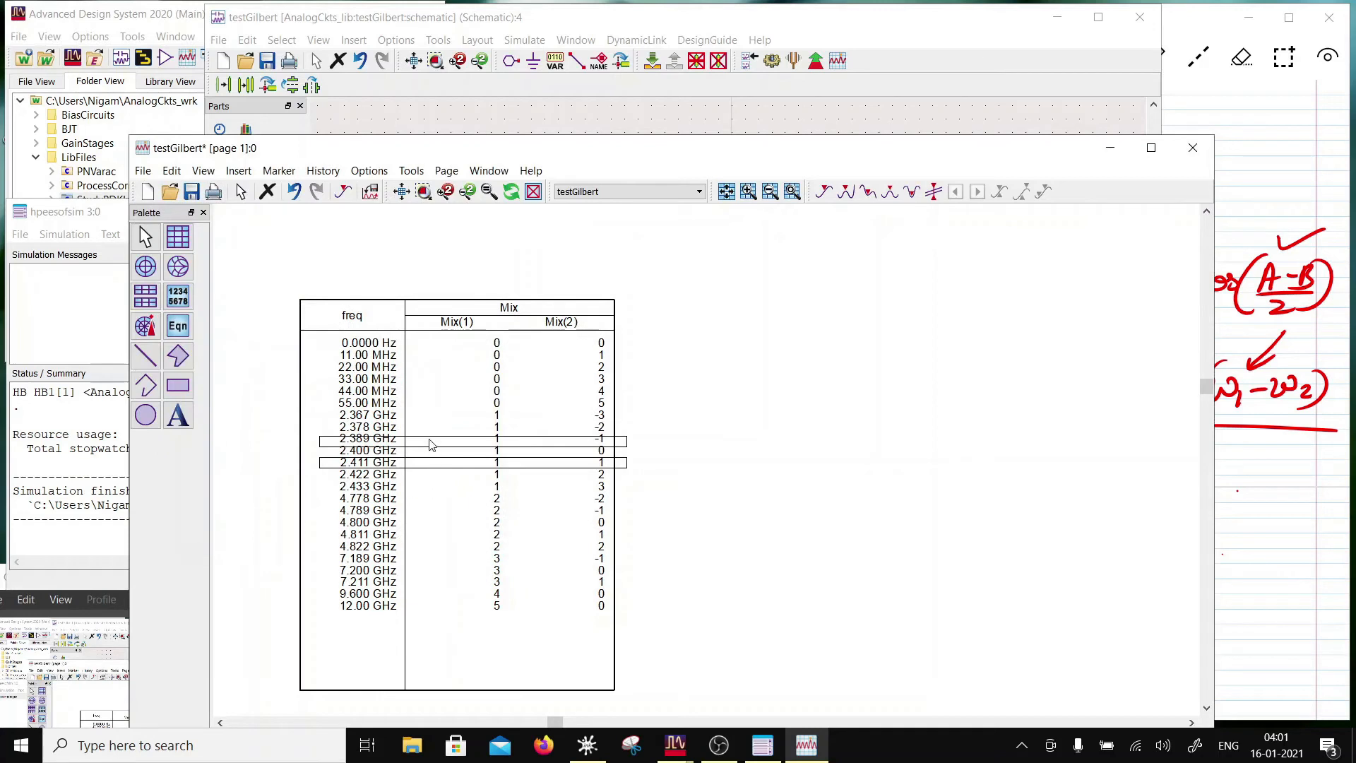
# Try to shift the upper rectangle so that it encloses the 2.389 GHz row of the Mix list
pyautogui.click(432, 438)
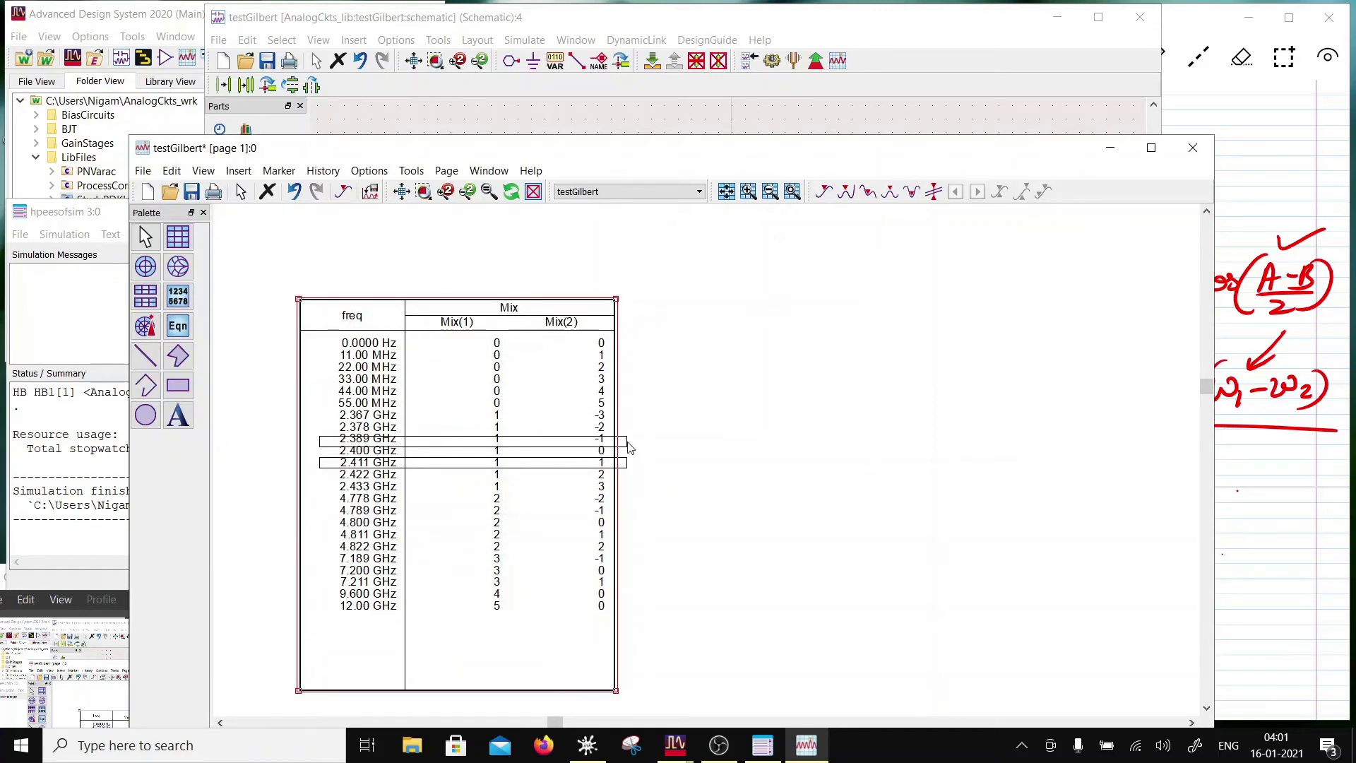
pyautogui.click(627, 444)
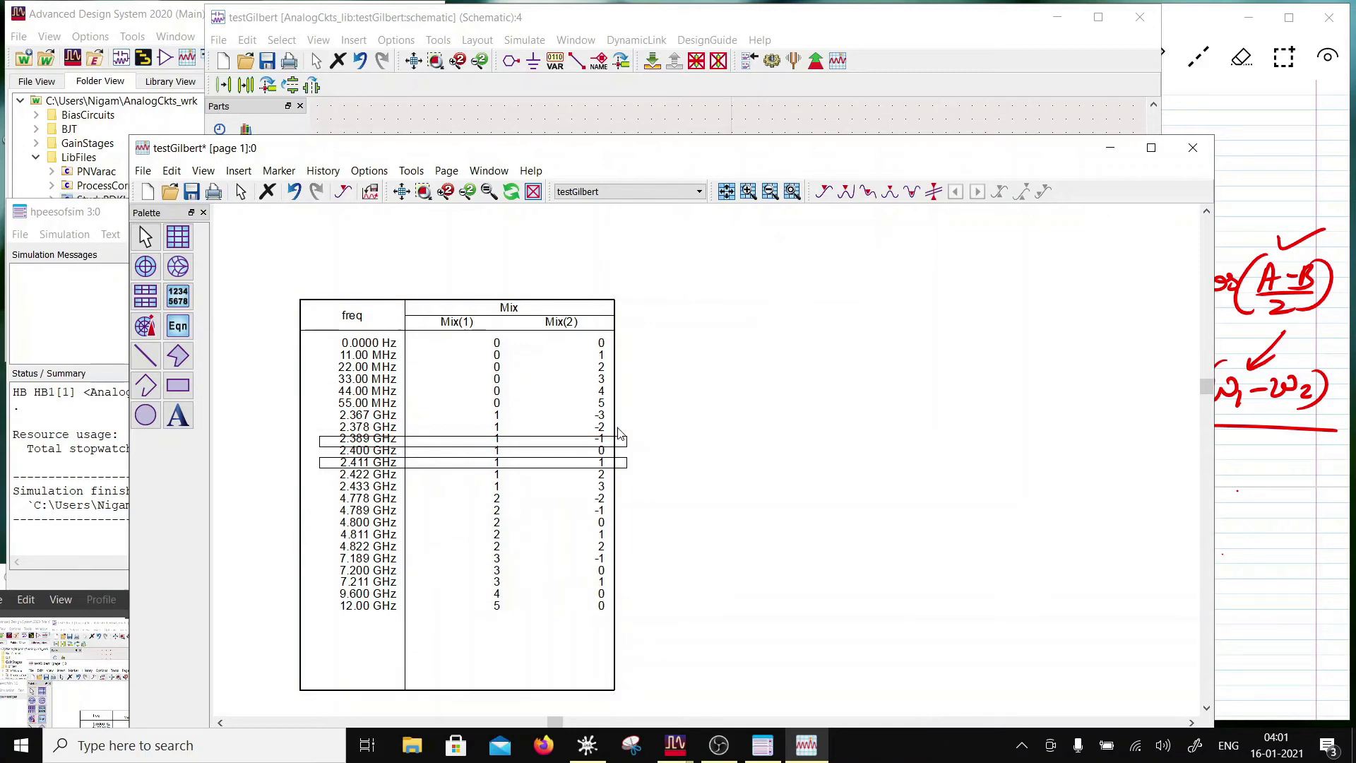
pyautogui.click(629, 441)
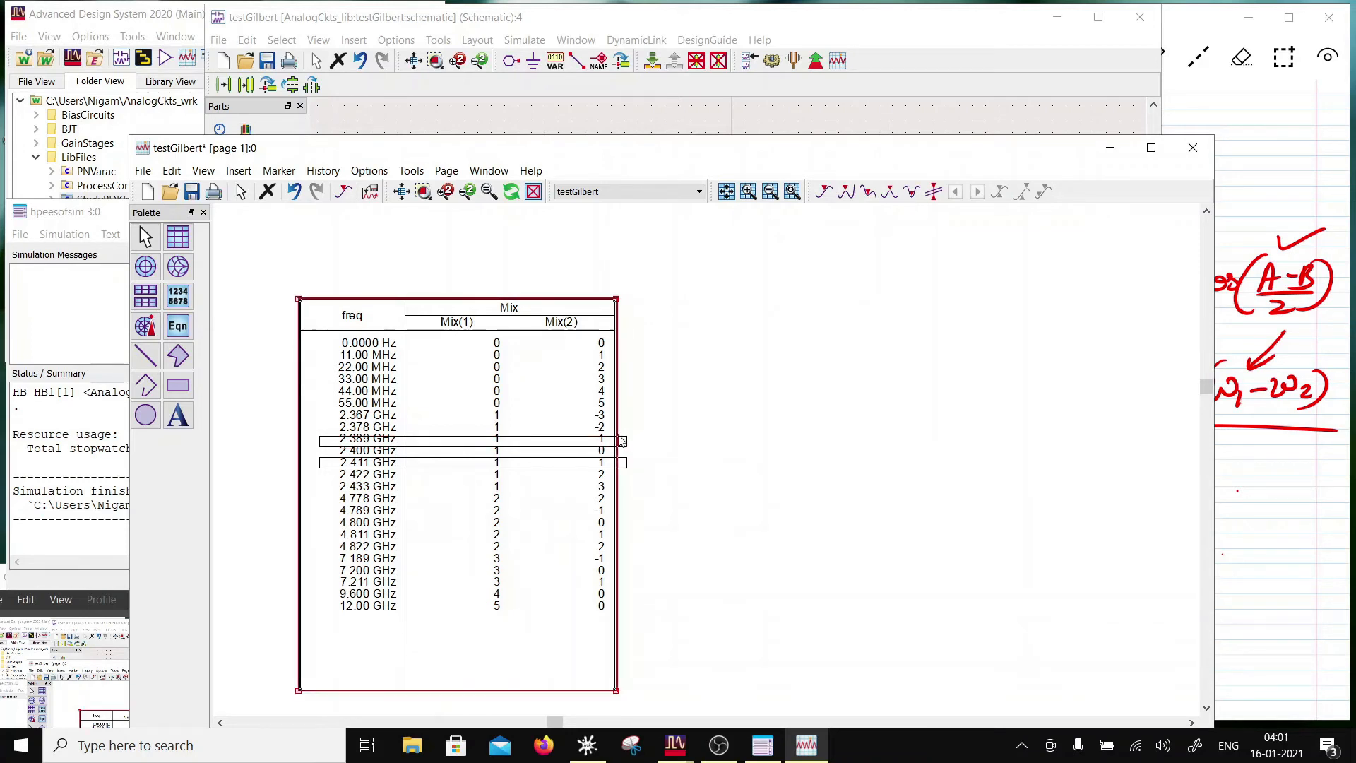
pyautogui.moveTo(621, 435)
pyautogui.mouseDown()
pyautogui.moveTo(705, 433)
pyautogui.moveTo(634, 450)
pyautogui.mouseUp()
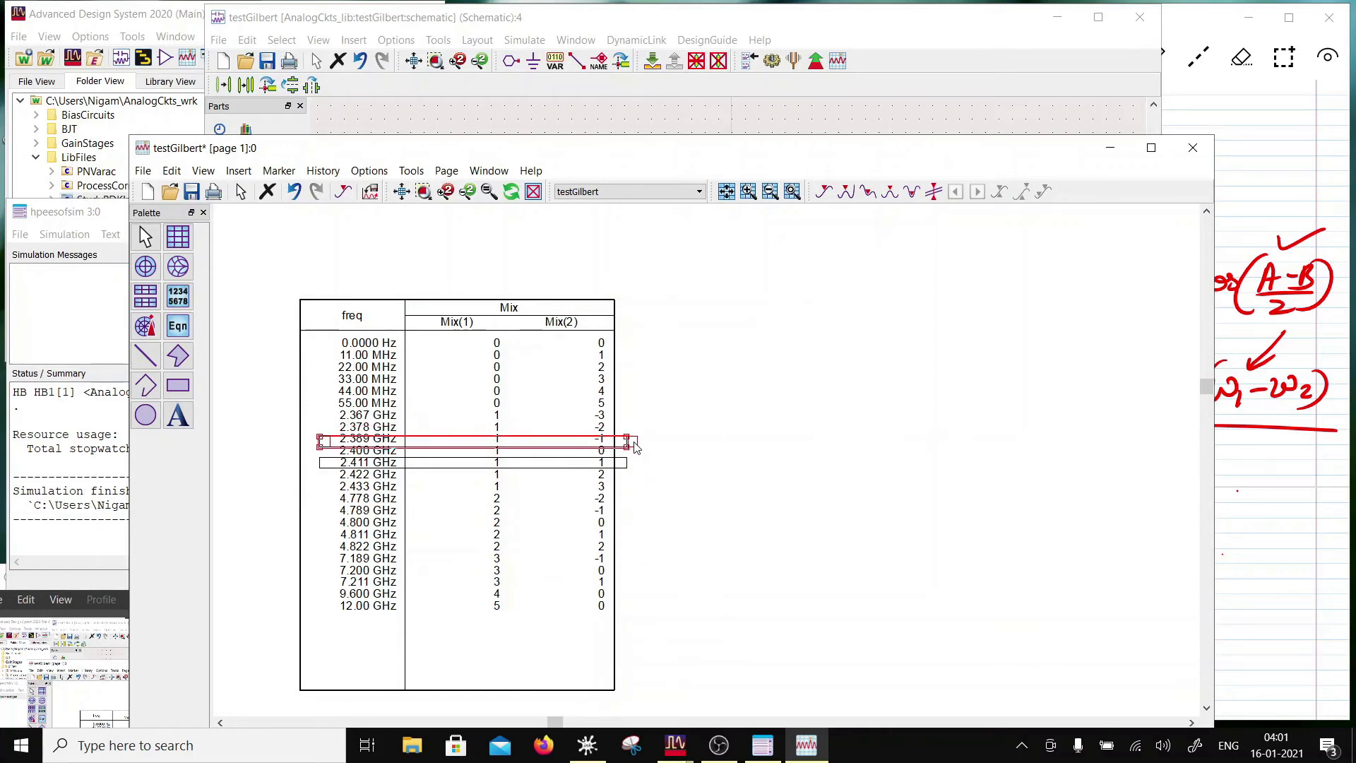
pyautogui.moveTo(635, 447); pyautogui.dragTo(645, 448)
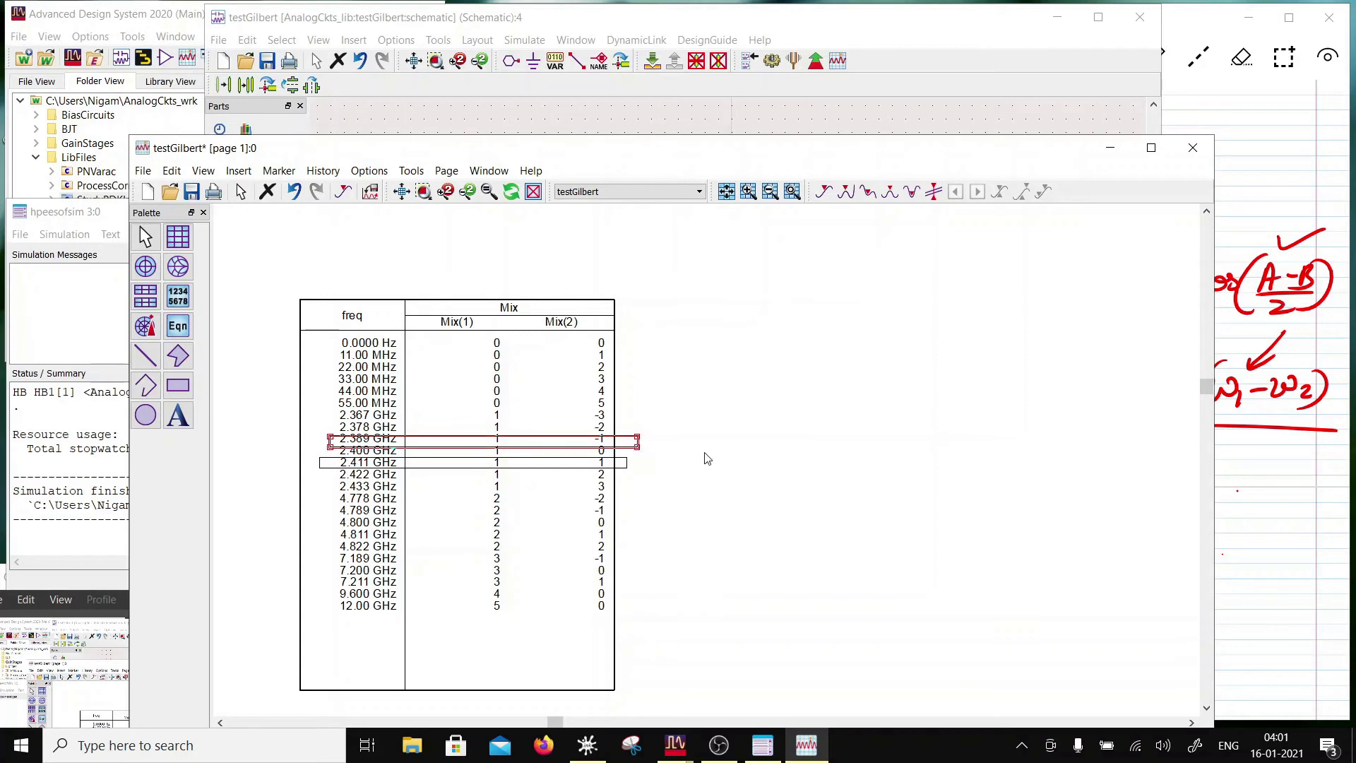
pyautogui.click(634, 454)
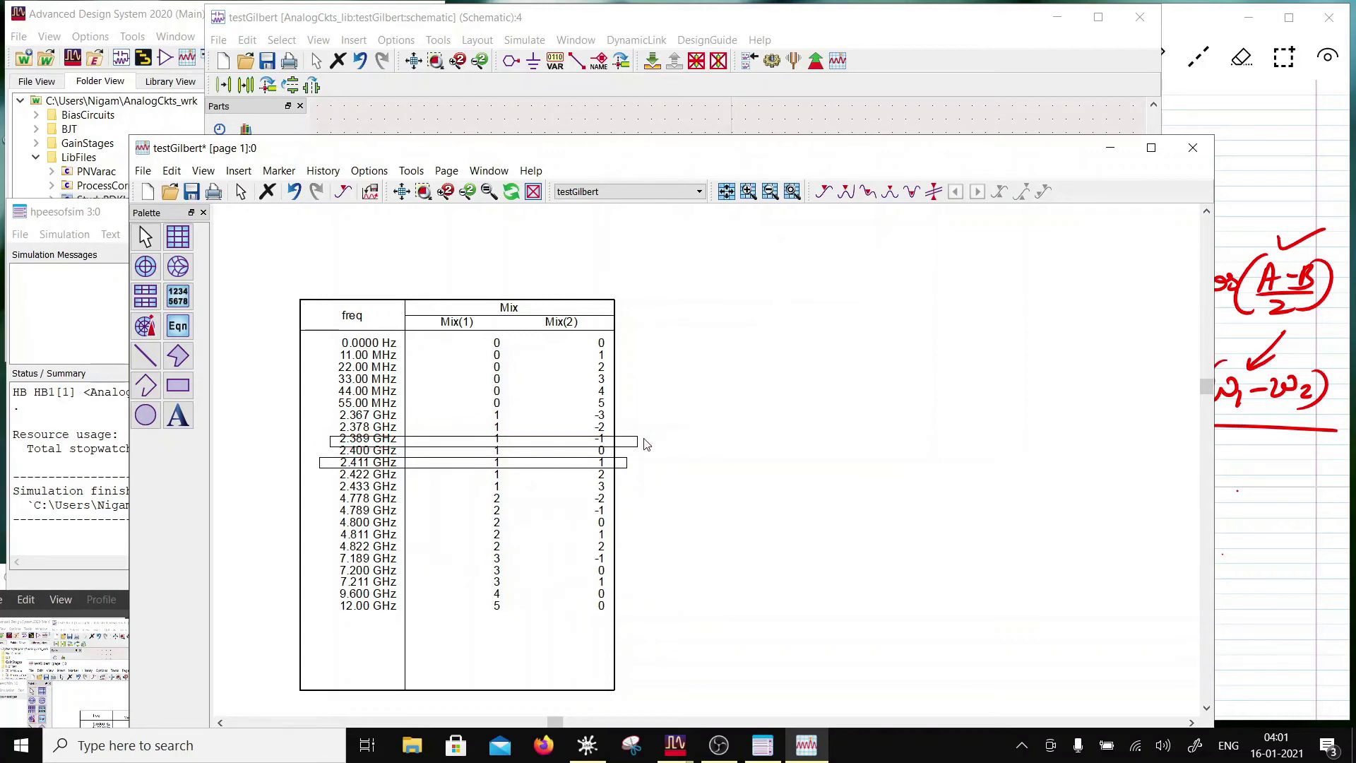
# Set the data display's snap grid distance to 0.06 inches in the preferences
pyautogui.rightClick(626, 314)
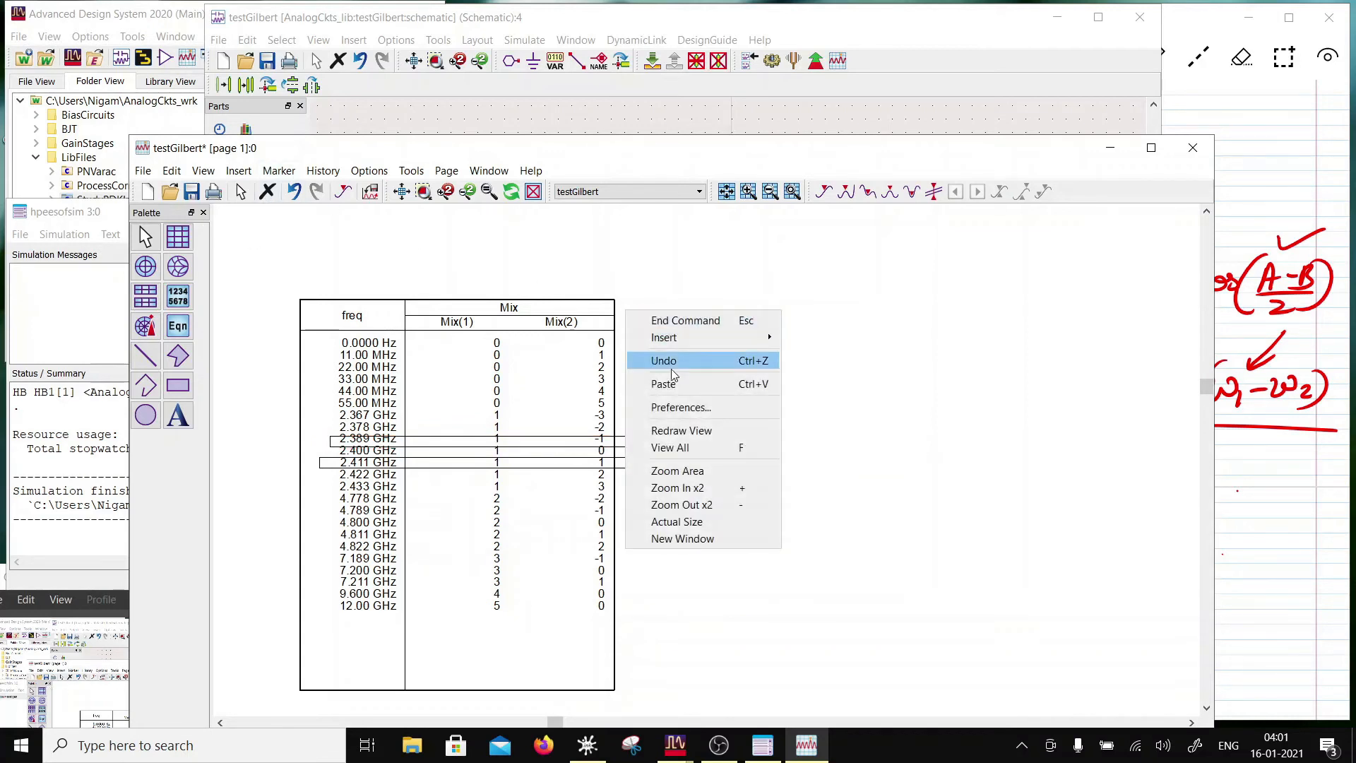
pyautogui.click(656, 407)
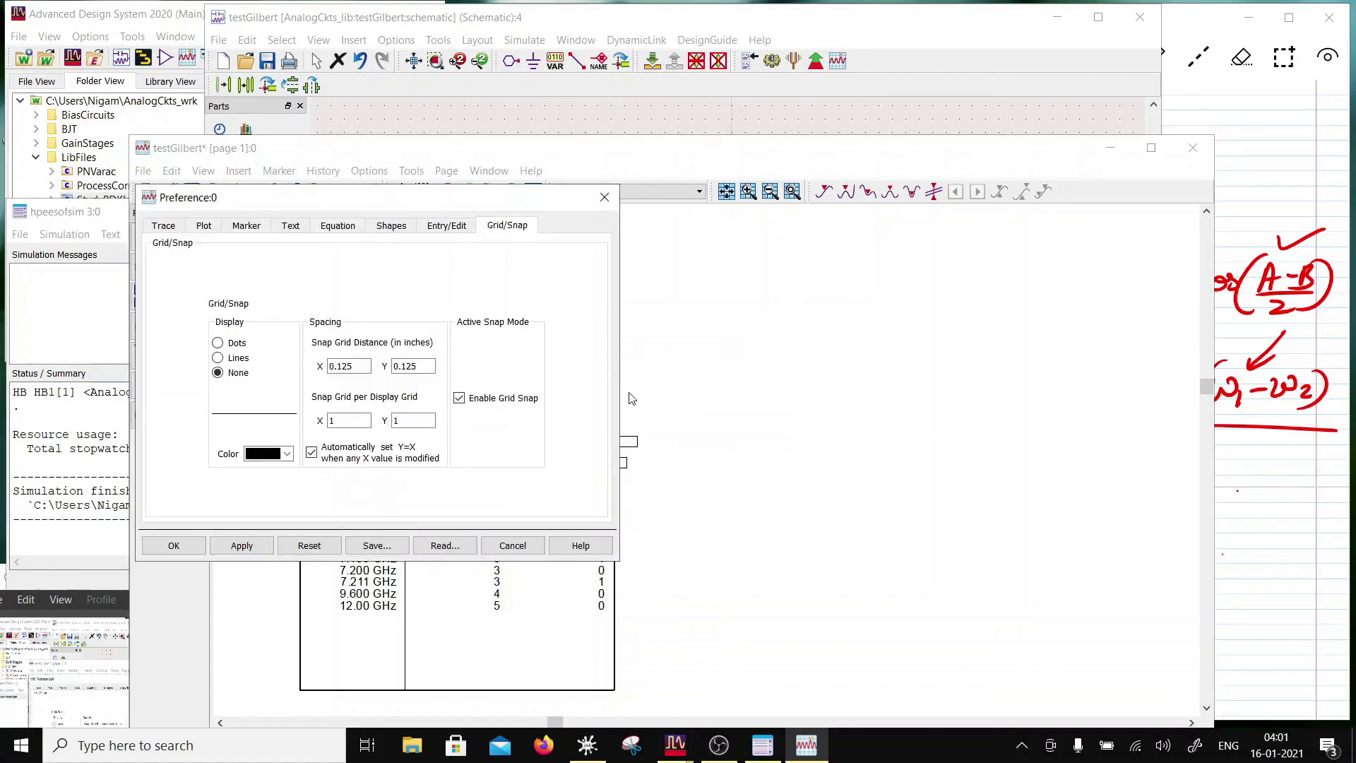
pyautogui.moveTo(351, 367); pyautogui.dragTo(336, 368)
pyautogui.write('06')
pyautogui.click(176, 545)
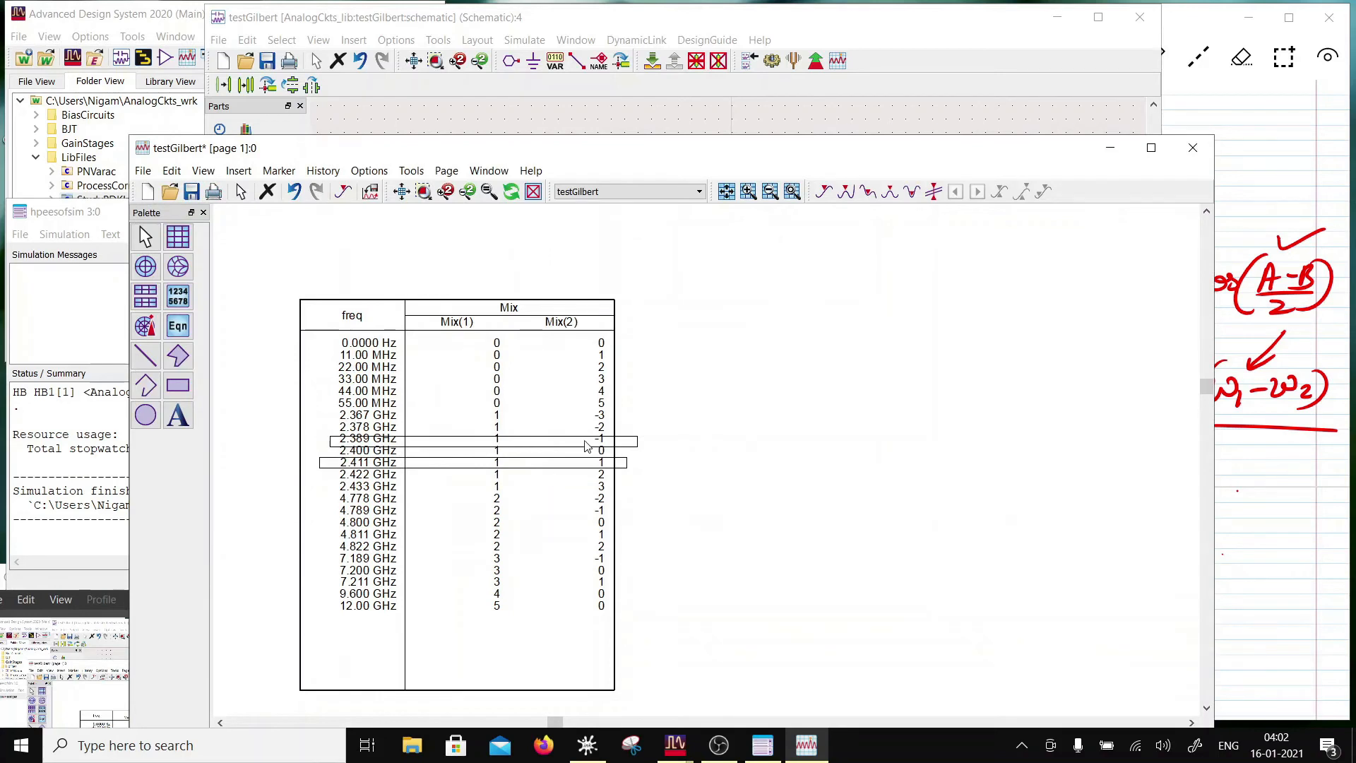
# Move the Mix list to the right, clear of the rectangles, and place the upper rectangle around its 2.389 GHz row
pyautogui.click(557, 439)
pyautogui.moveTo(557, 439); pyautogui.dragTo(835, 440)
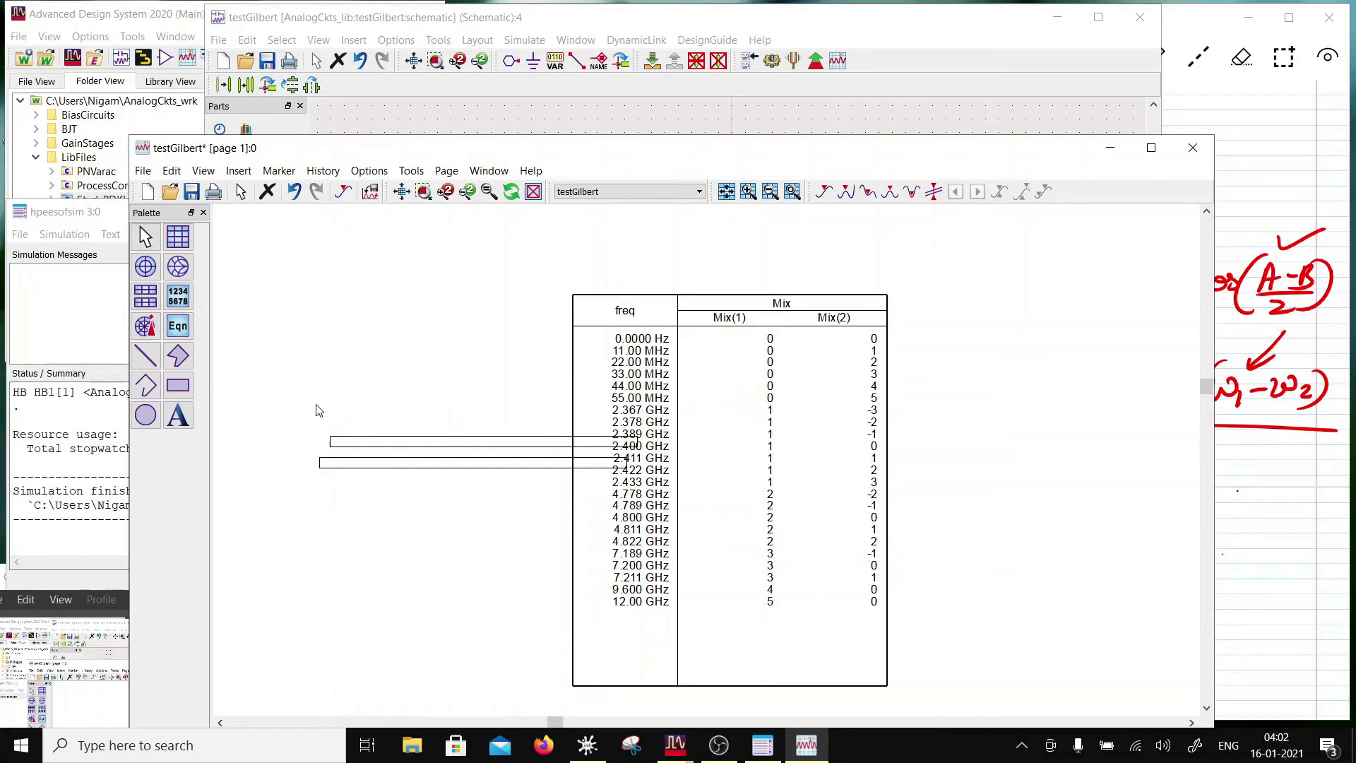
pyautogui.moveTo(314, 404); pyautogui.dragTo(652, 452)
pyautogui.moveTo(518, 455); pyautogui.dragTo(775, 439)
pyautogui.click(521, 475)
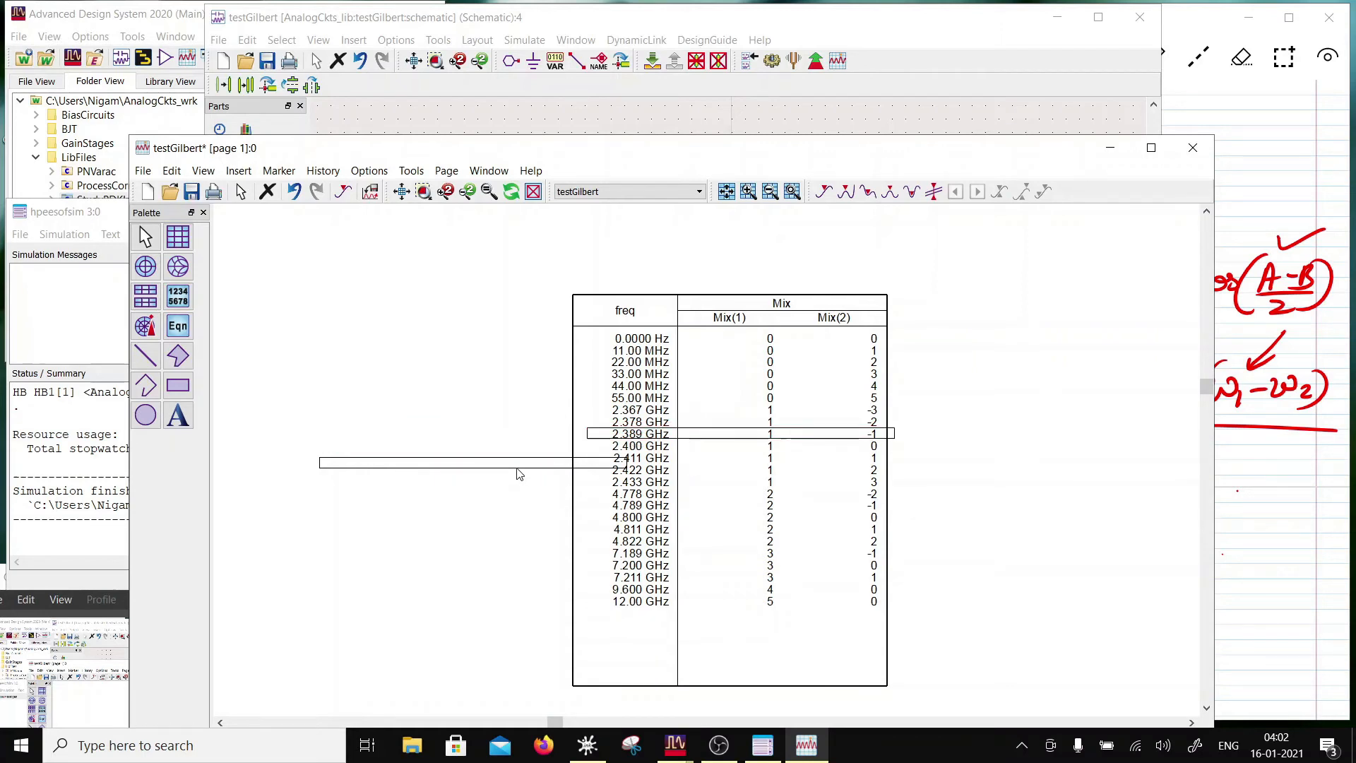
# Move the other rectangle around the 2.411 GHz row and increase its height to enclose the row
pyautogui.moveTo(299, 439); pyautogui.dragTo(664, 503)
pyautogui.moveTo(554, 471); pyautogui.dragTo(818, 464)
pyautogui.moveTo(589, 464); pyautogui.dragTo(590, 471)
pyautogui.click(452, 480)
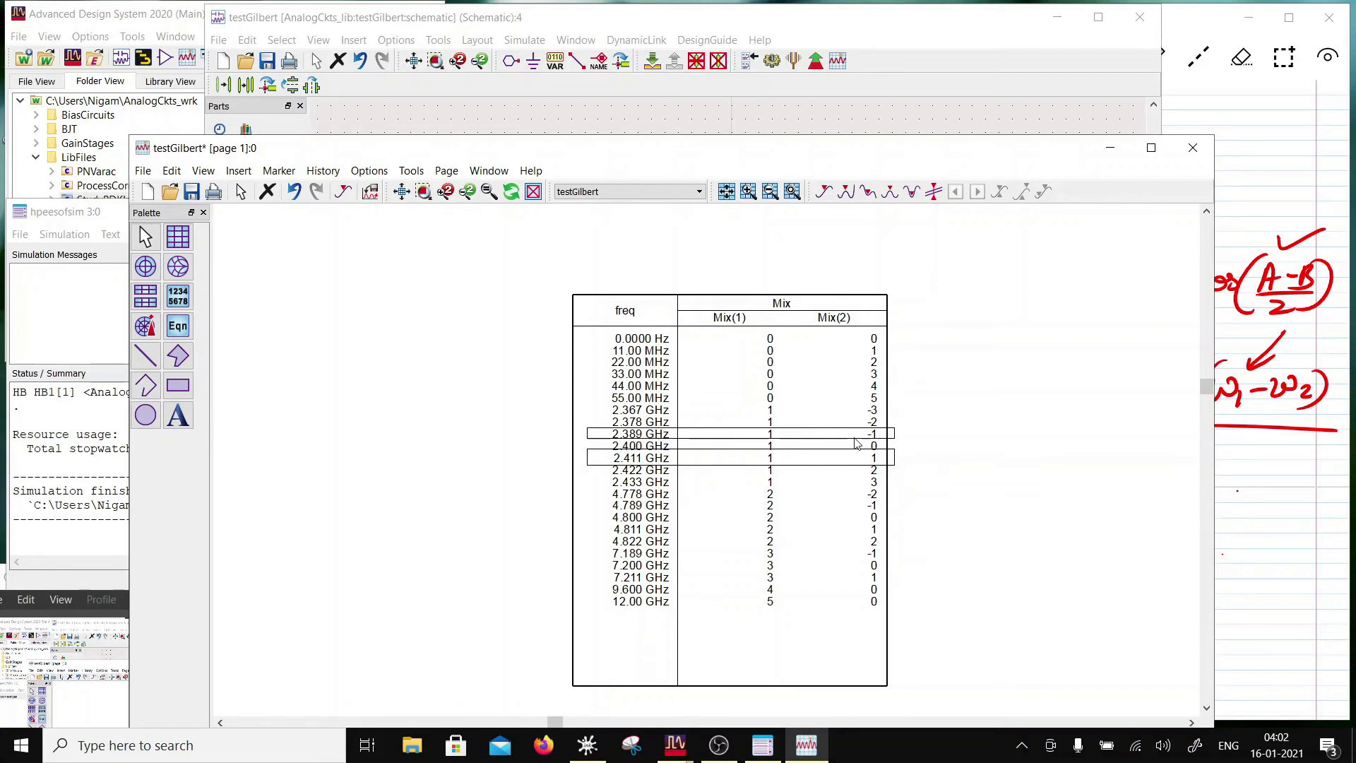
pyautogui.click(178, 296)
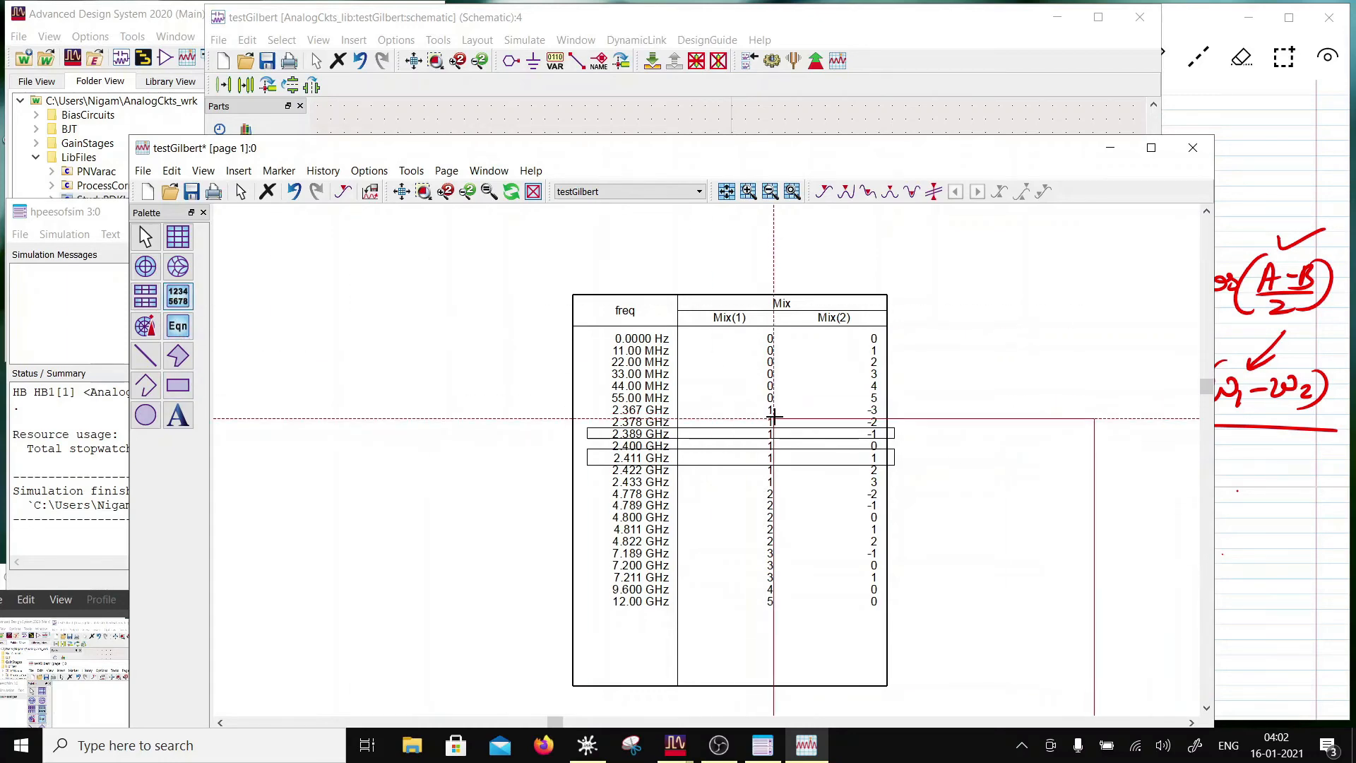
pyautogui.click(907, 424)
pyautogui.click(852, 256)
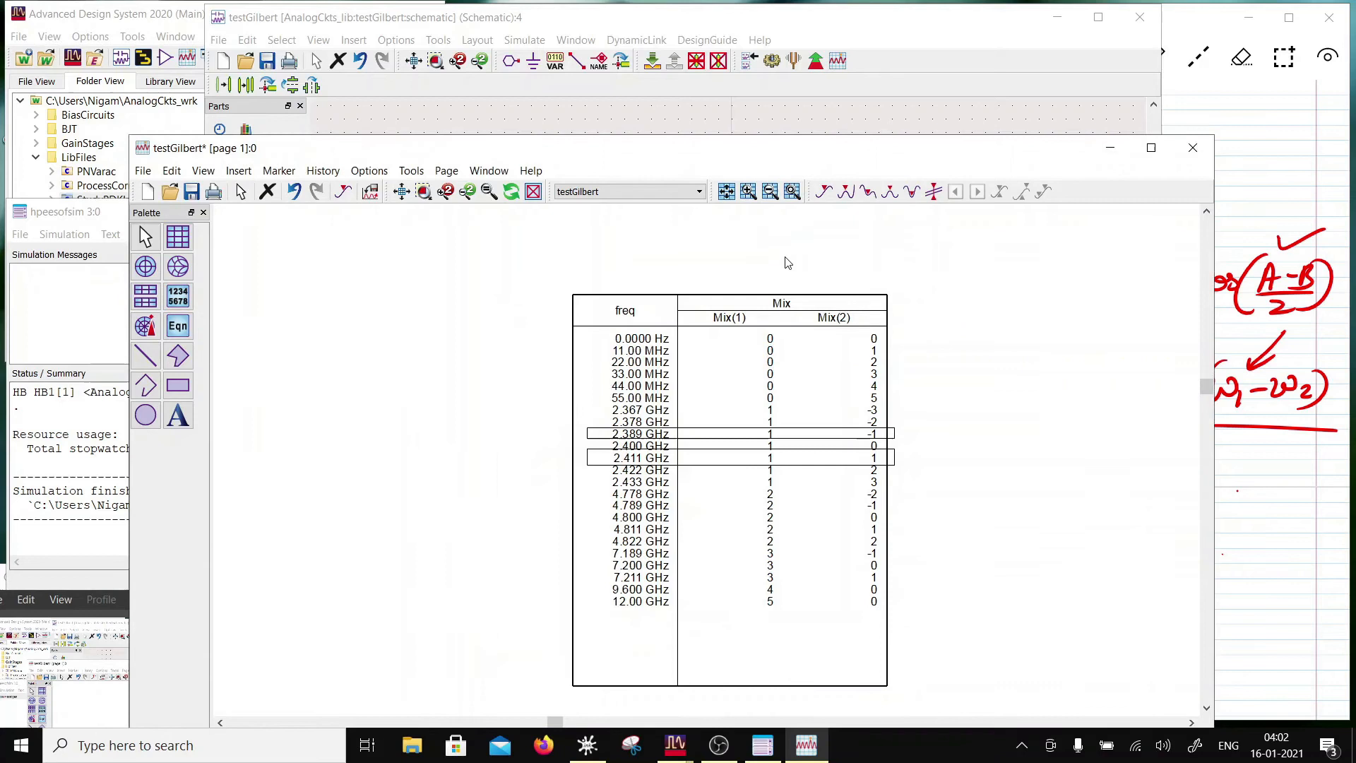
# Add the text label 8 beside the 2.389 GHz row and a copy of it reading 10 beside the 2.411 GHz row
pyautogui.click(176, 421)
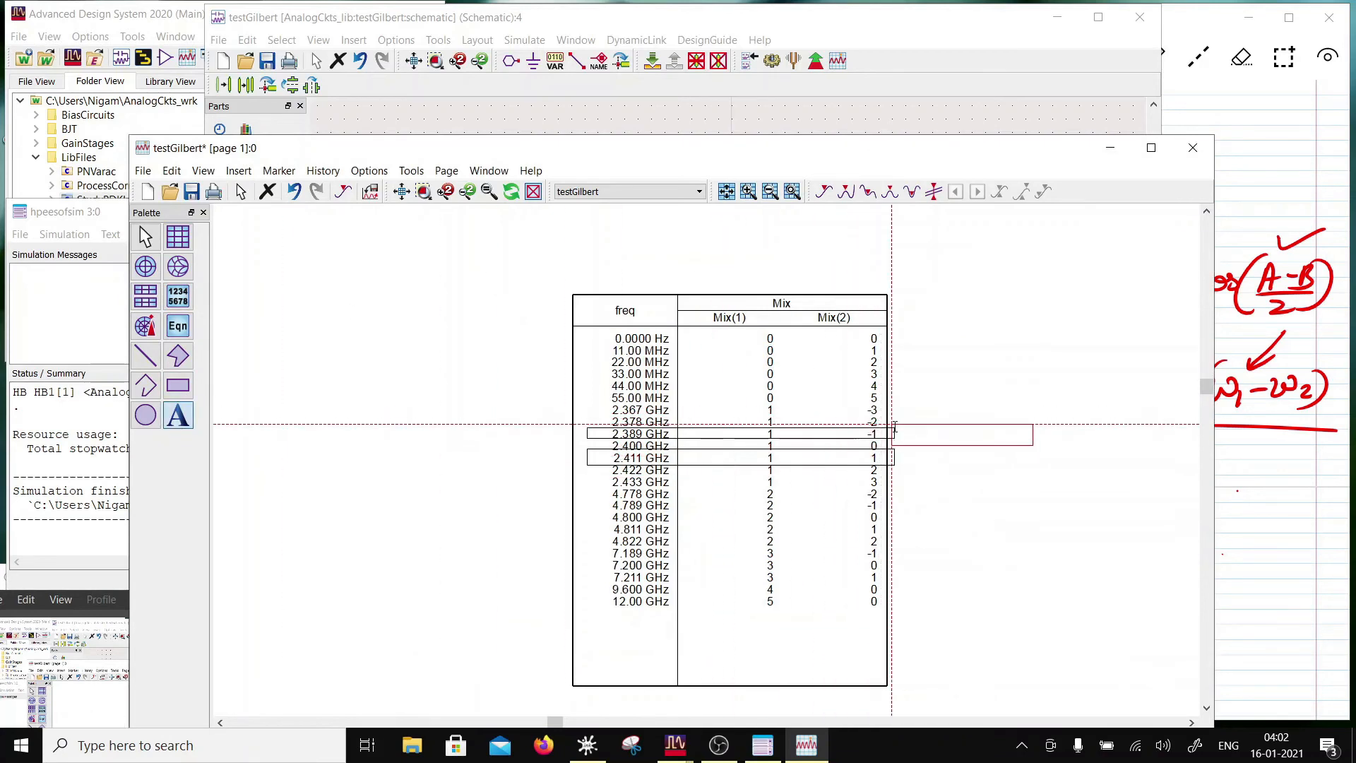
pyautogui.click(902, 425)
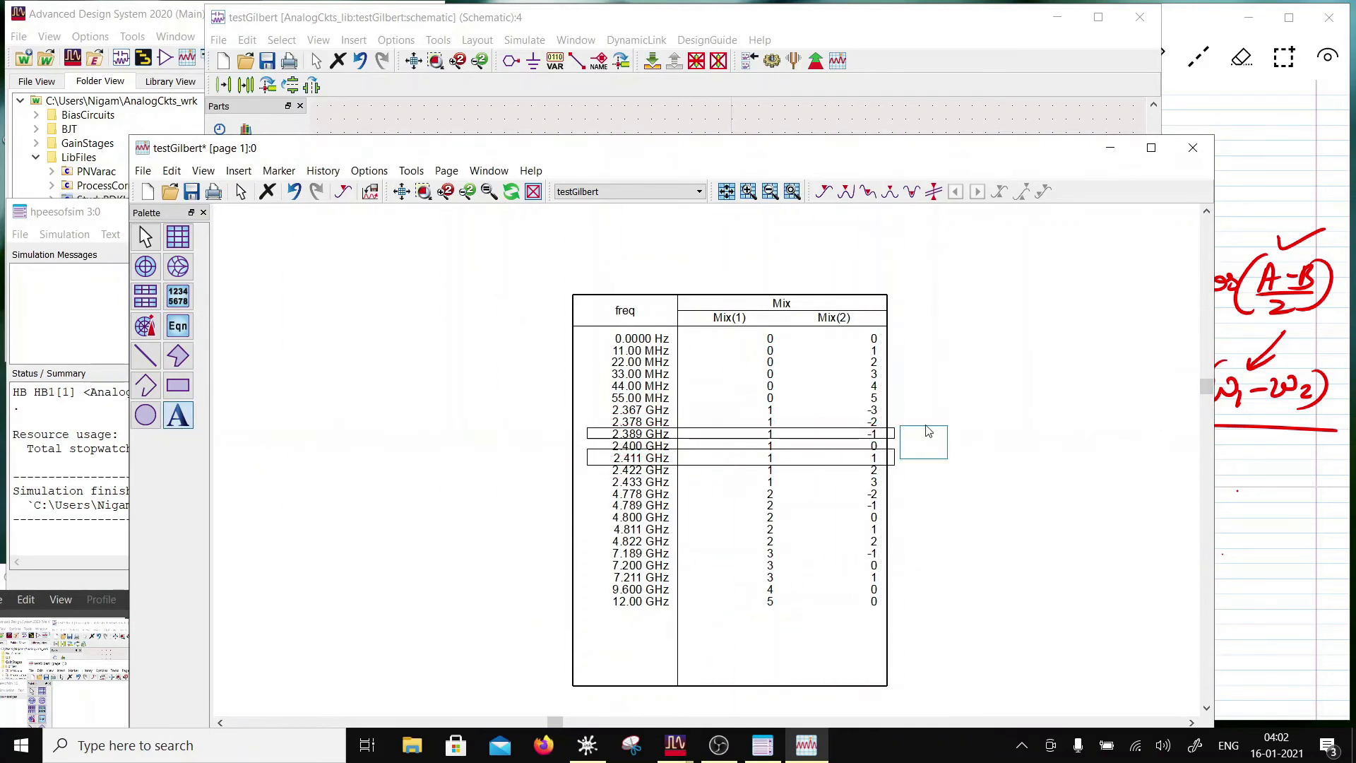
pyautogui.write('8')
pyautogui.click(917, 488)
pyautogui.hotkey('ctrl', 'c')
pyautogui.hotkey('ctrl', 'v')
pyautogui.doubleClick(906, 459)
pyautogui.press('BackSpace')
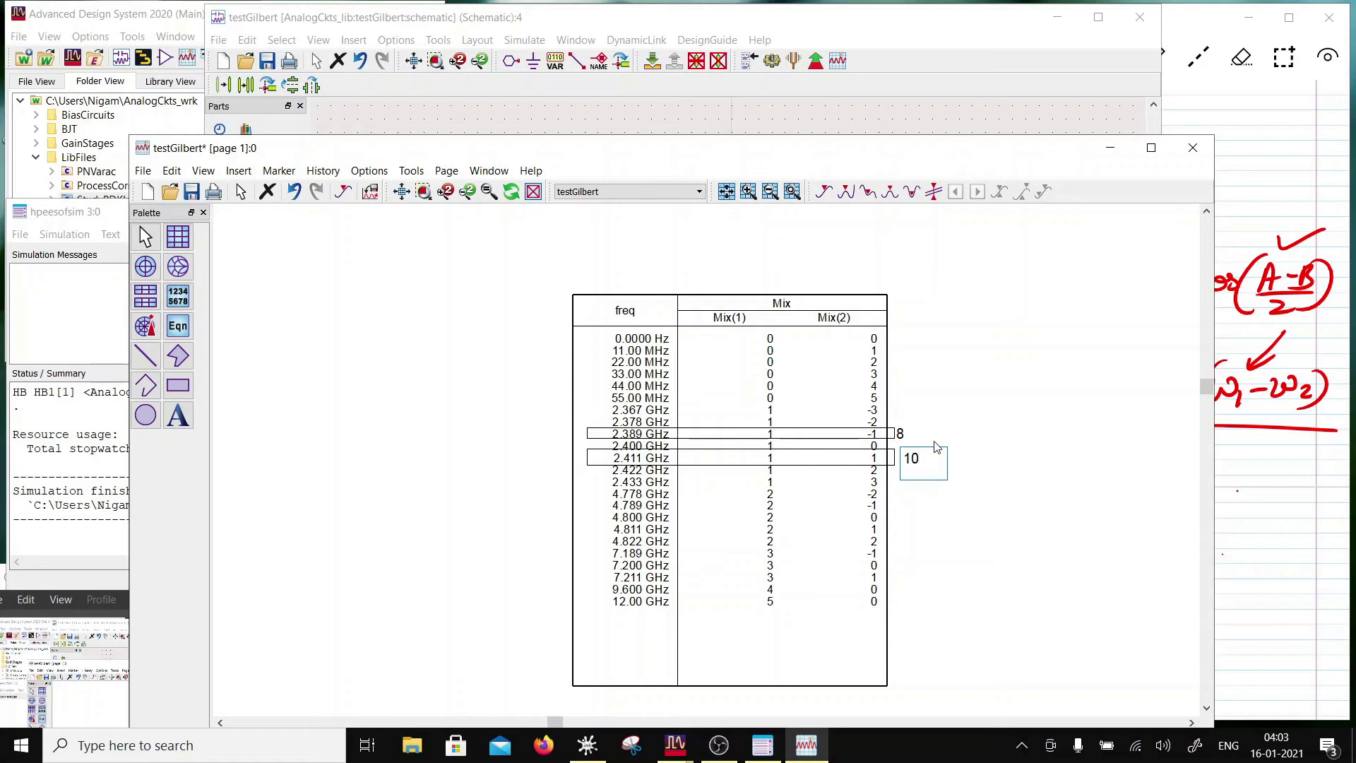
pyautogui.click(989, 494)
# Insert the equation Poutd=dbmtow(dbm(Vop[8]-Vom[8])) in the empty area beside the Mix list
pyautogui.click(171, 337)
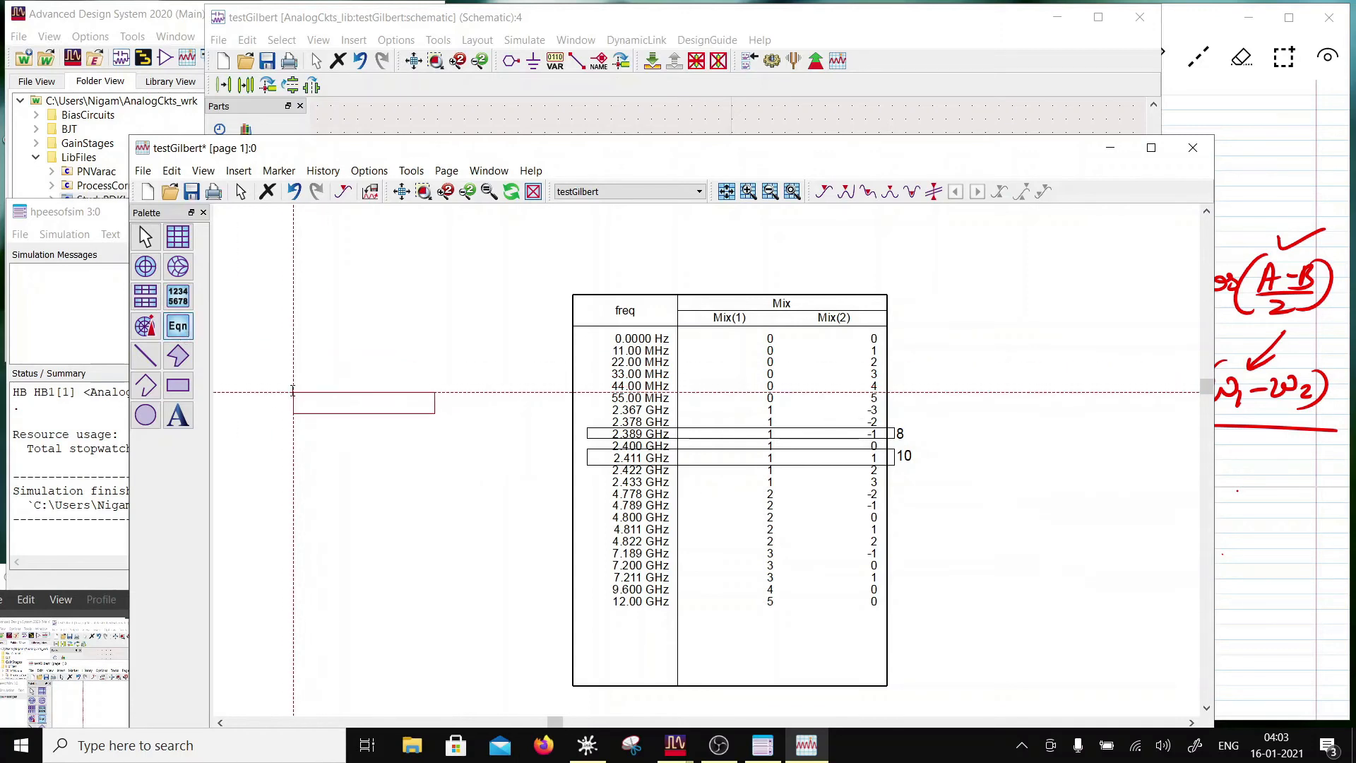
pyautogui.click(372, 375)
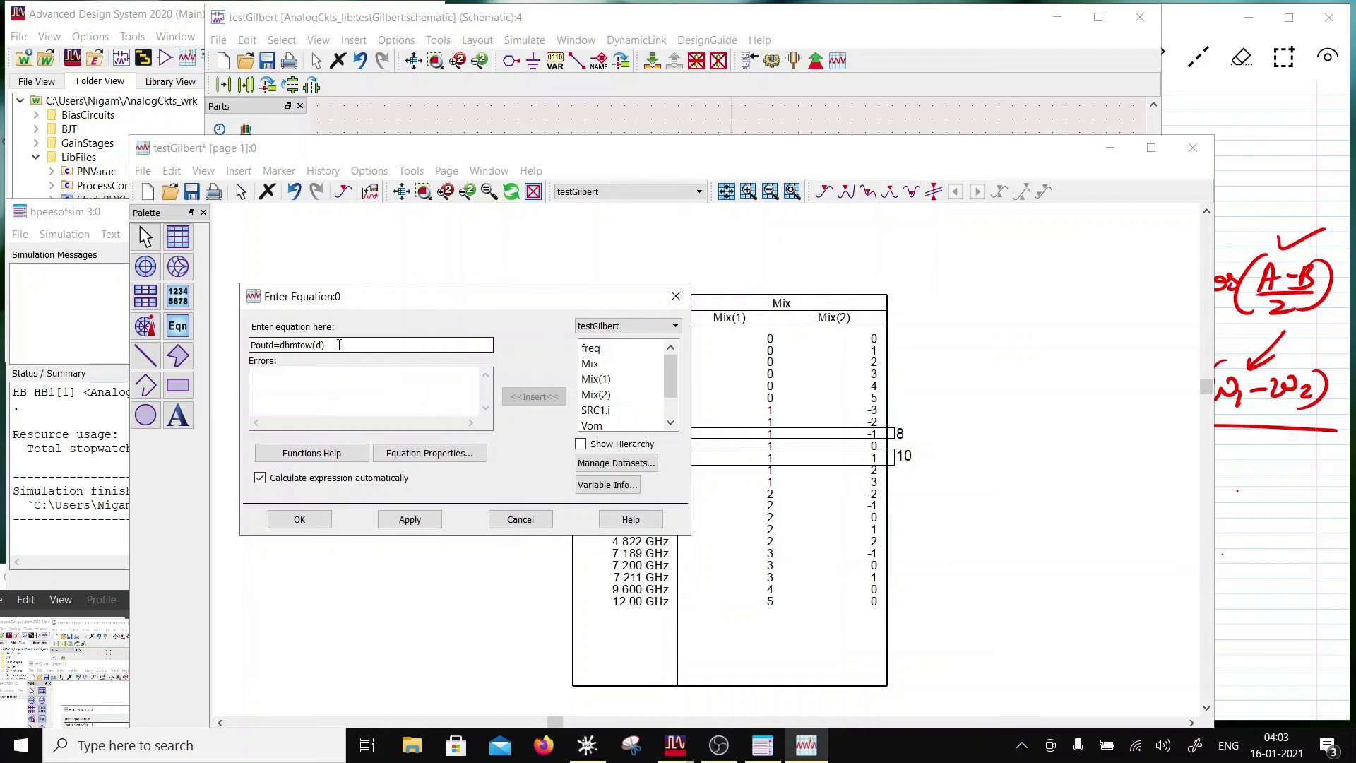
pyautogui.write('m(')
pyautogui.moveTo(672, 373); pyautogui.dragTo(672, 391)
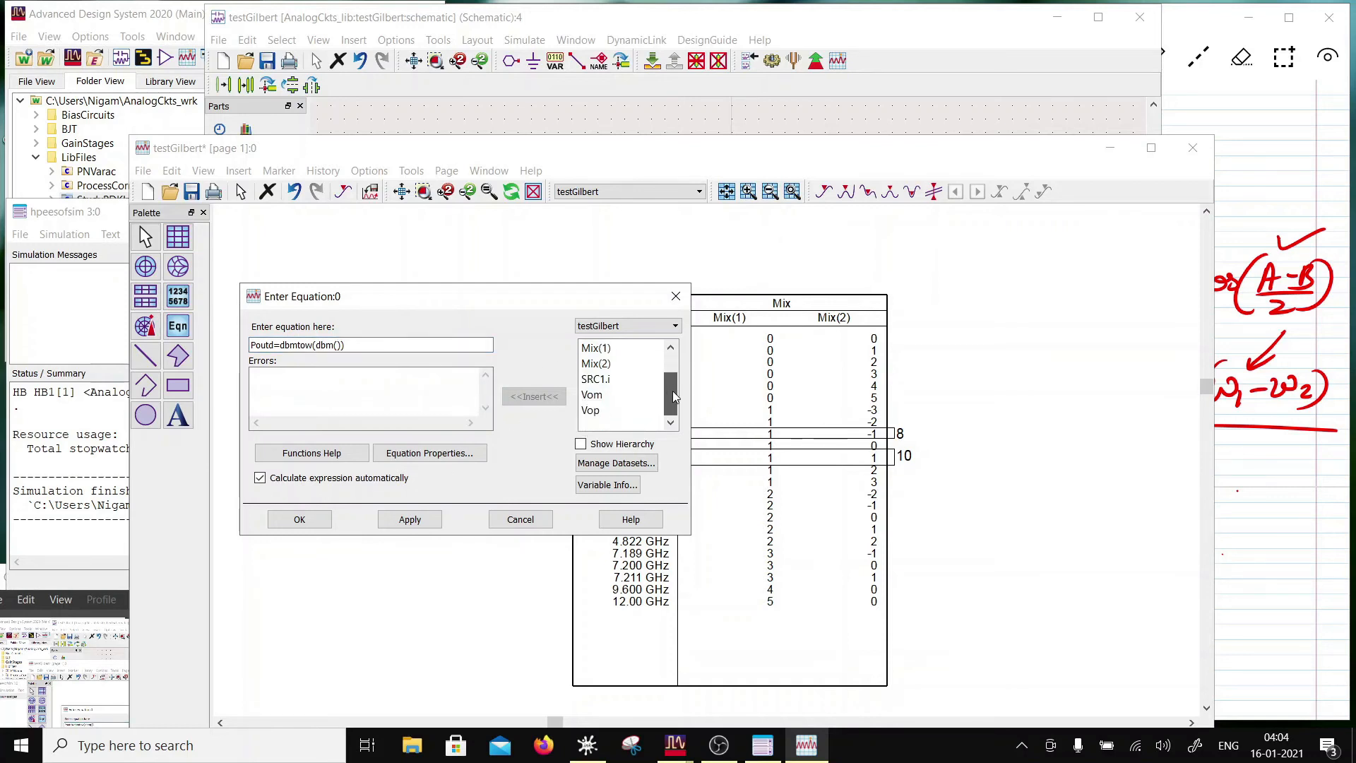
pyautogui.click(604, 410)
pyautogui.click(534, 396)
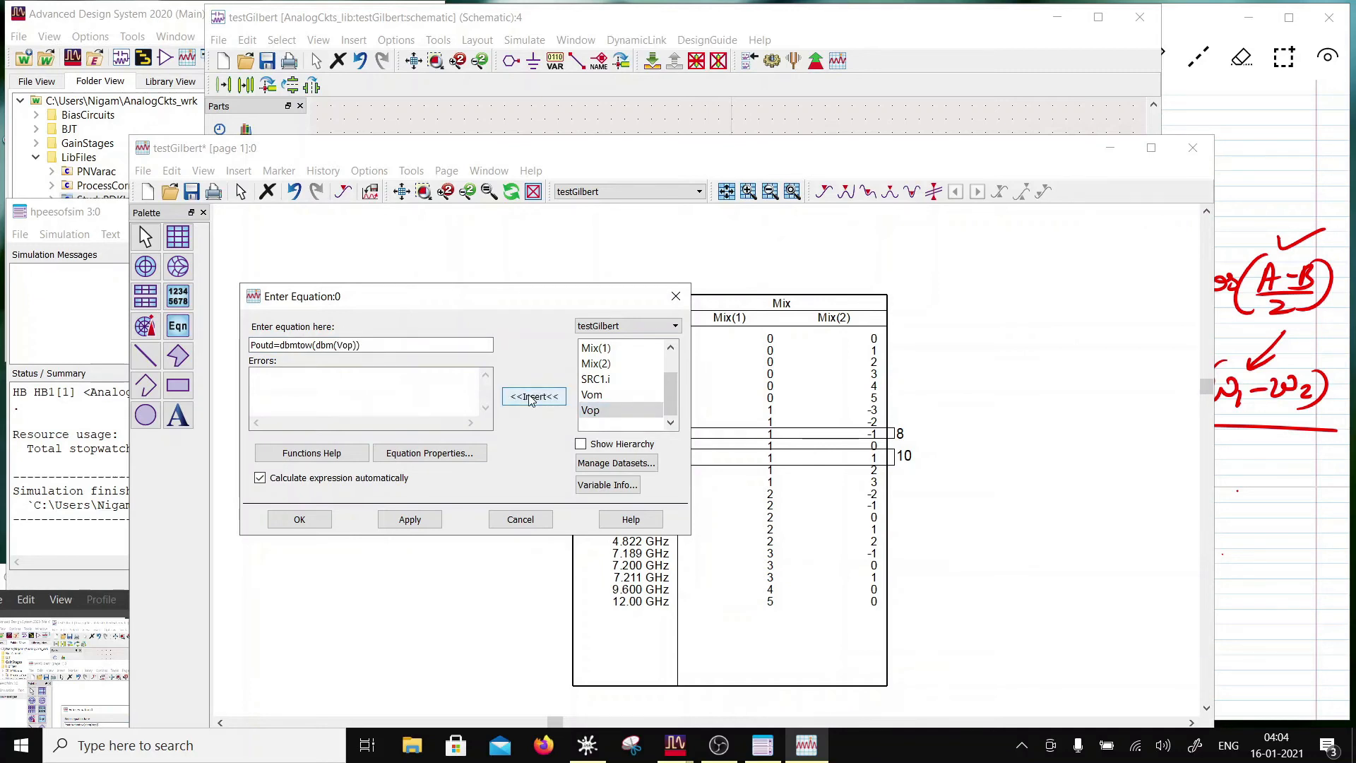
pyautogui.click(352, 345)
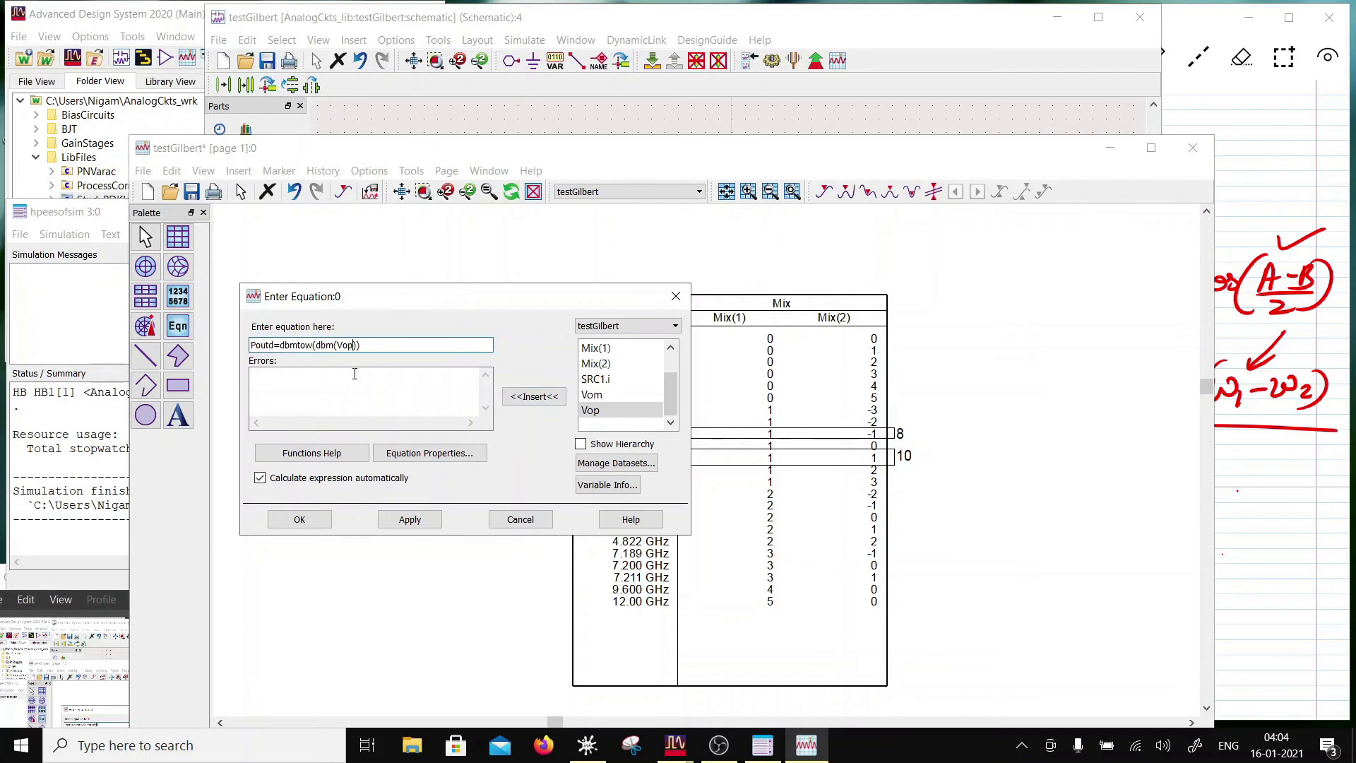
pyautogui.write('-')
pyautogui.click(592, 395)
pyautogui.click(535, 396)
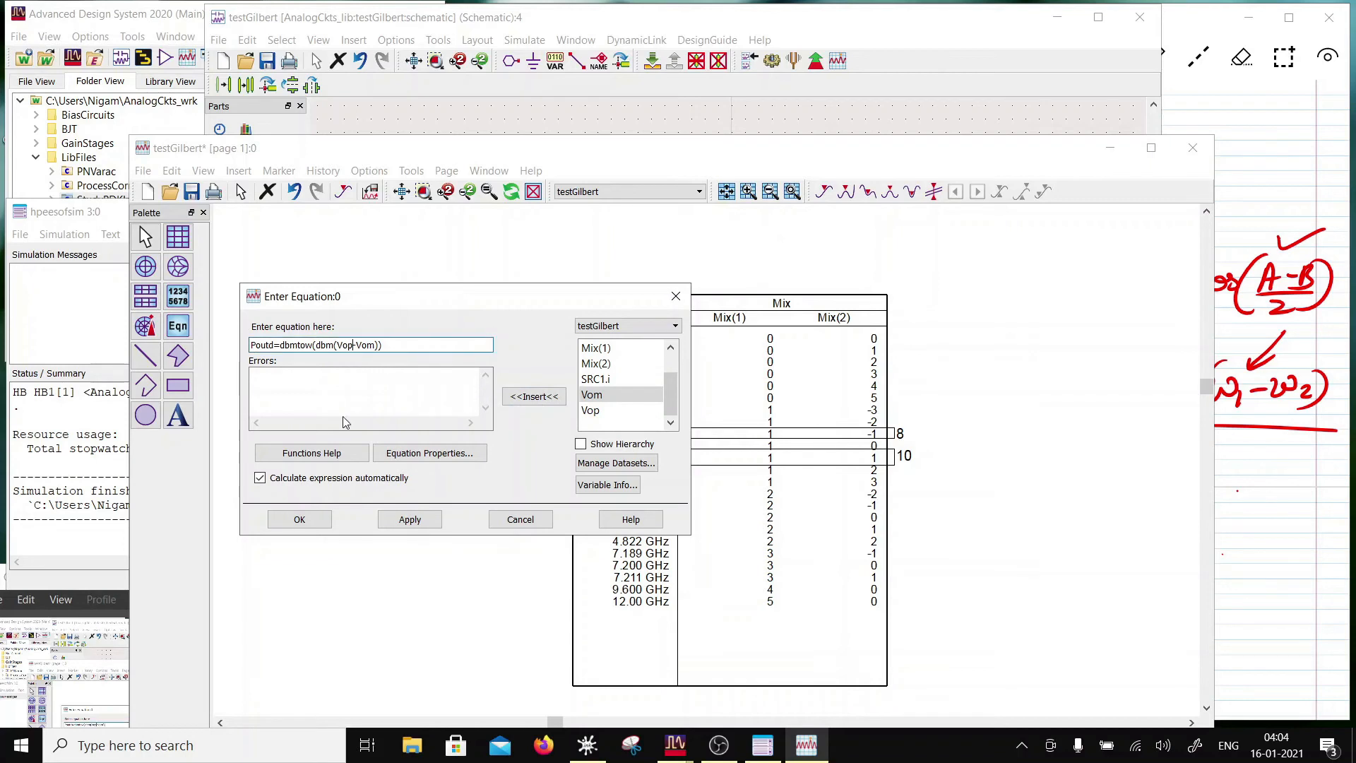
pyautogui.write('[8]')
pyautogui.click(387, 344)
pyautogui.write('[8')
pyautogui.click(320, 524)
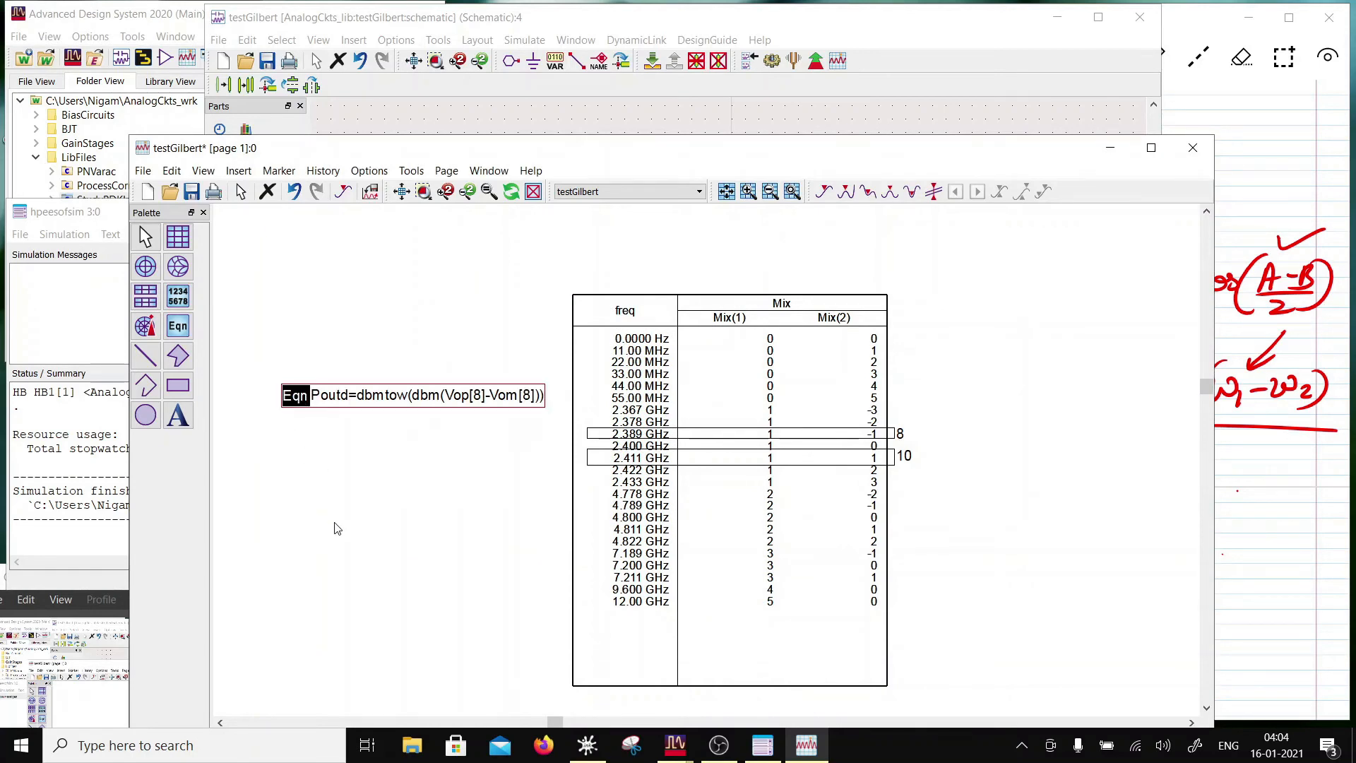
# Copy the Poutd equation directly below the original and rename the copy Pouts
pyautogui.hotkey('alt', 'Tab')
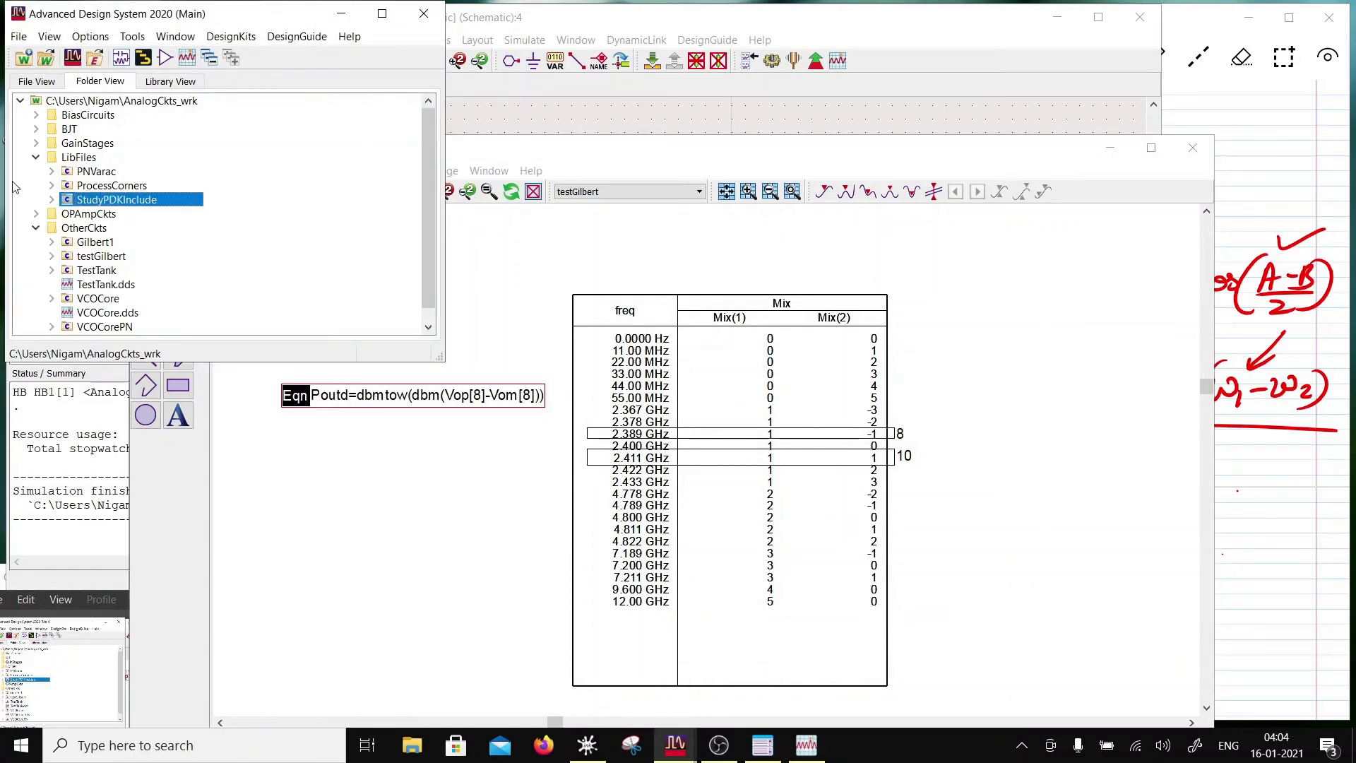
pyautogui.click(316, 534)
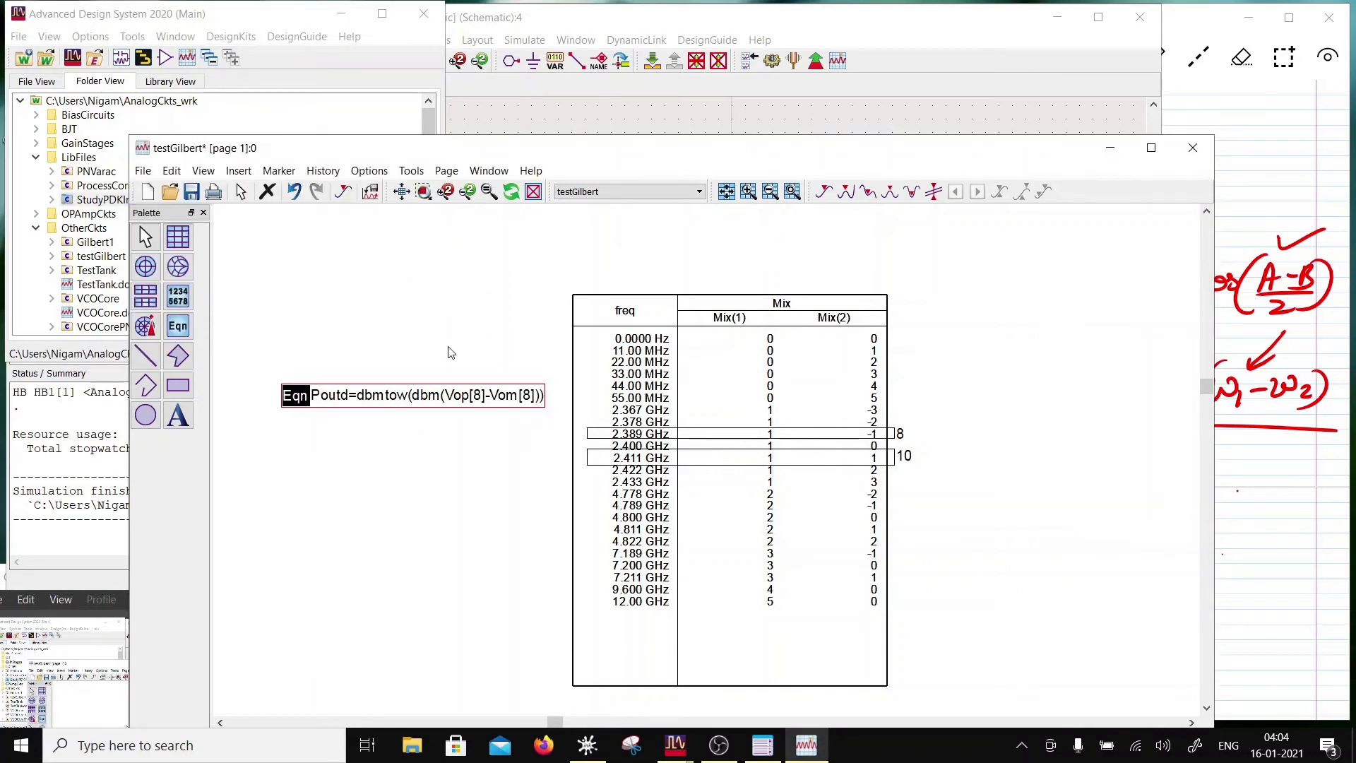
pyautogui.hotkey('ctrl', 'c')
pyautogui.hotkey('ctrl', 'v')
pyautogui.click(280, 420)
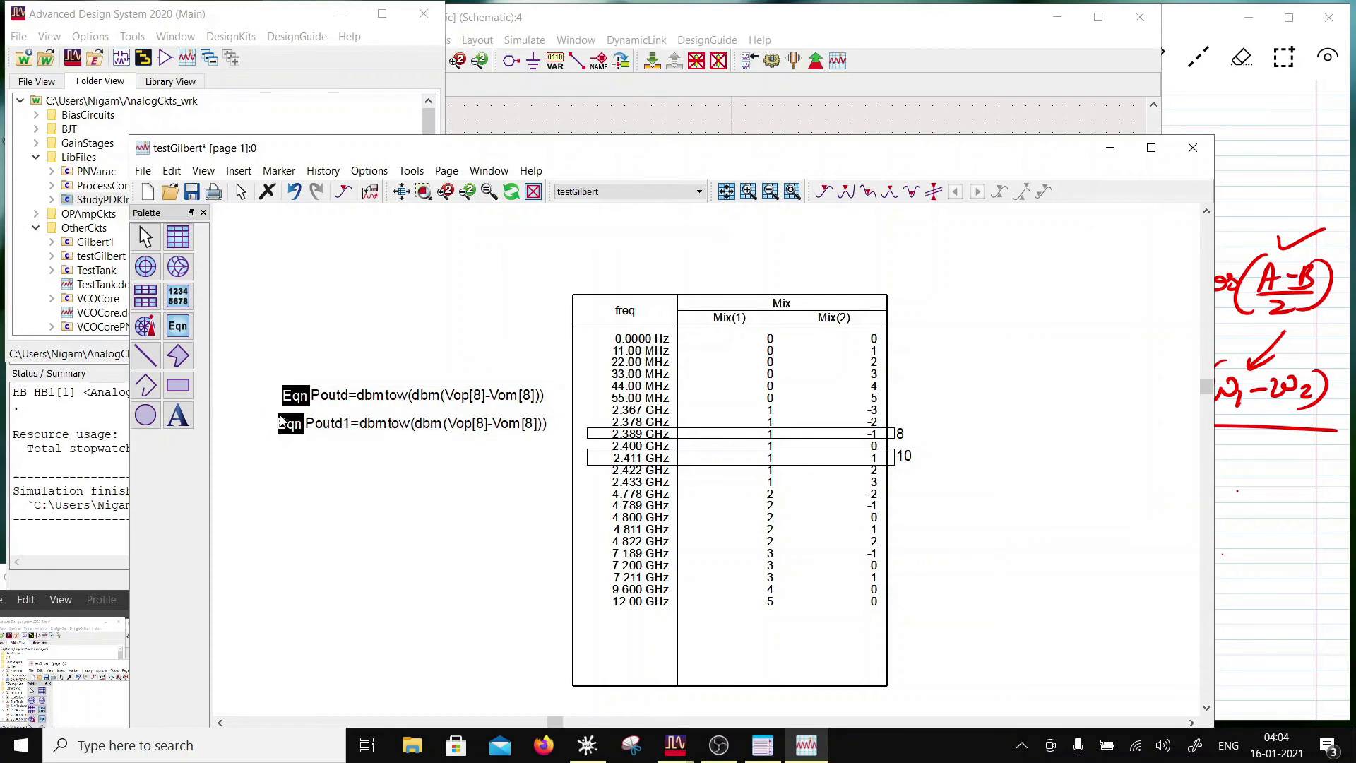
pyautogui.doubleClick(350, 423)
pyautogui.moveTo(348, 424); pyautogui.dragTo(334, 424)
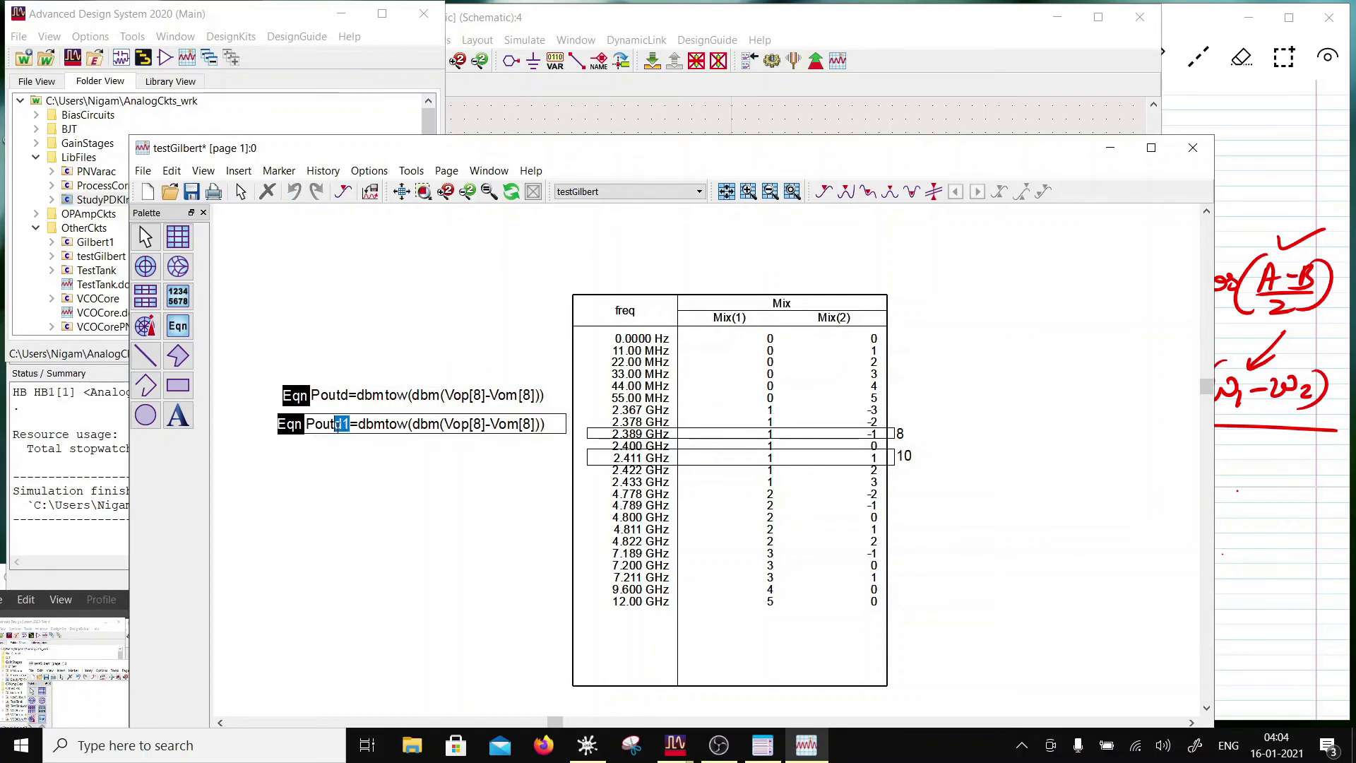
pyautogui.write('s')
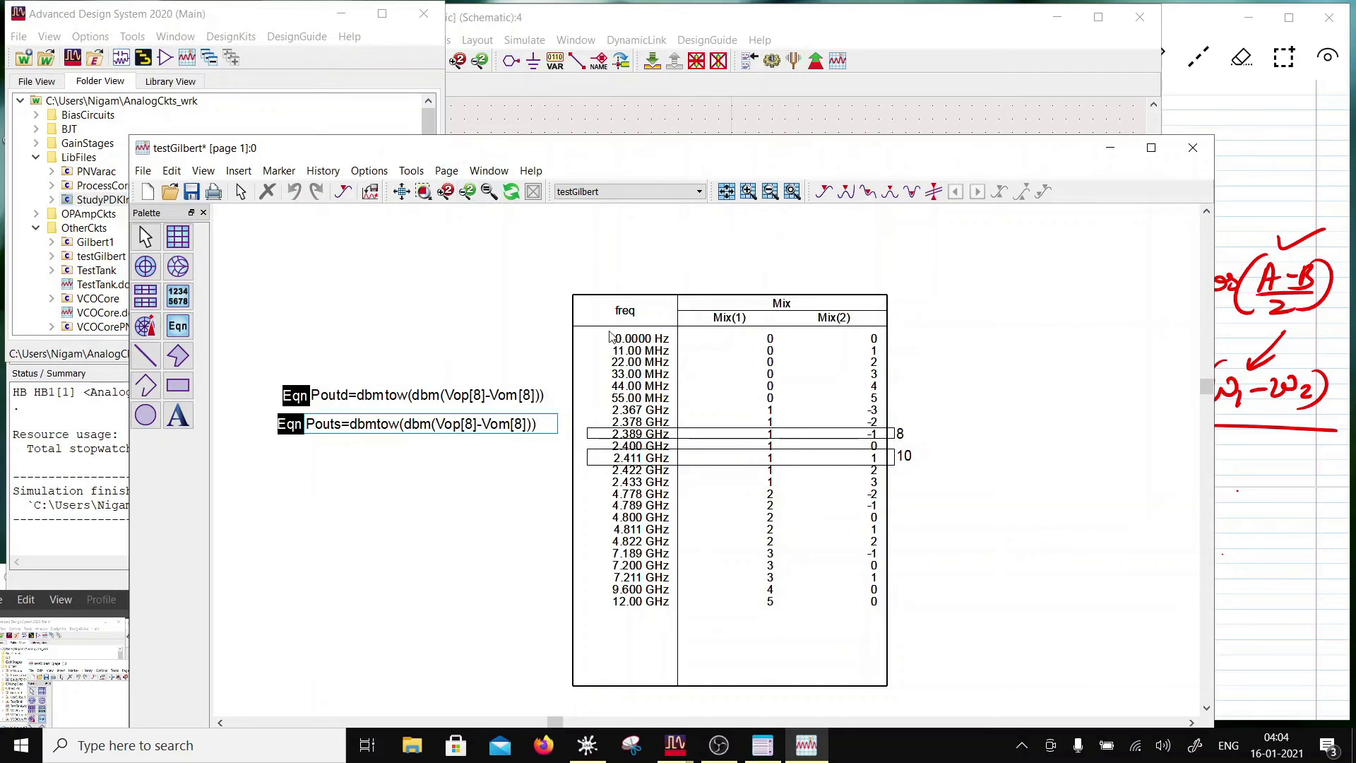
# Change the Vop and Vom indices in the Pouts equation to 10 and align the Poutd equation with it
pyautogui.doubleClick(470, 424)
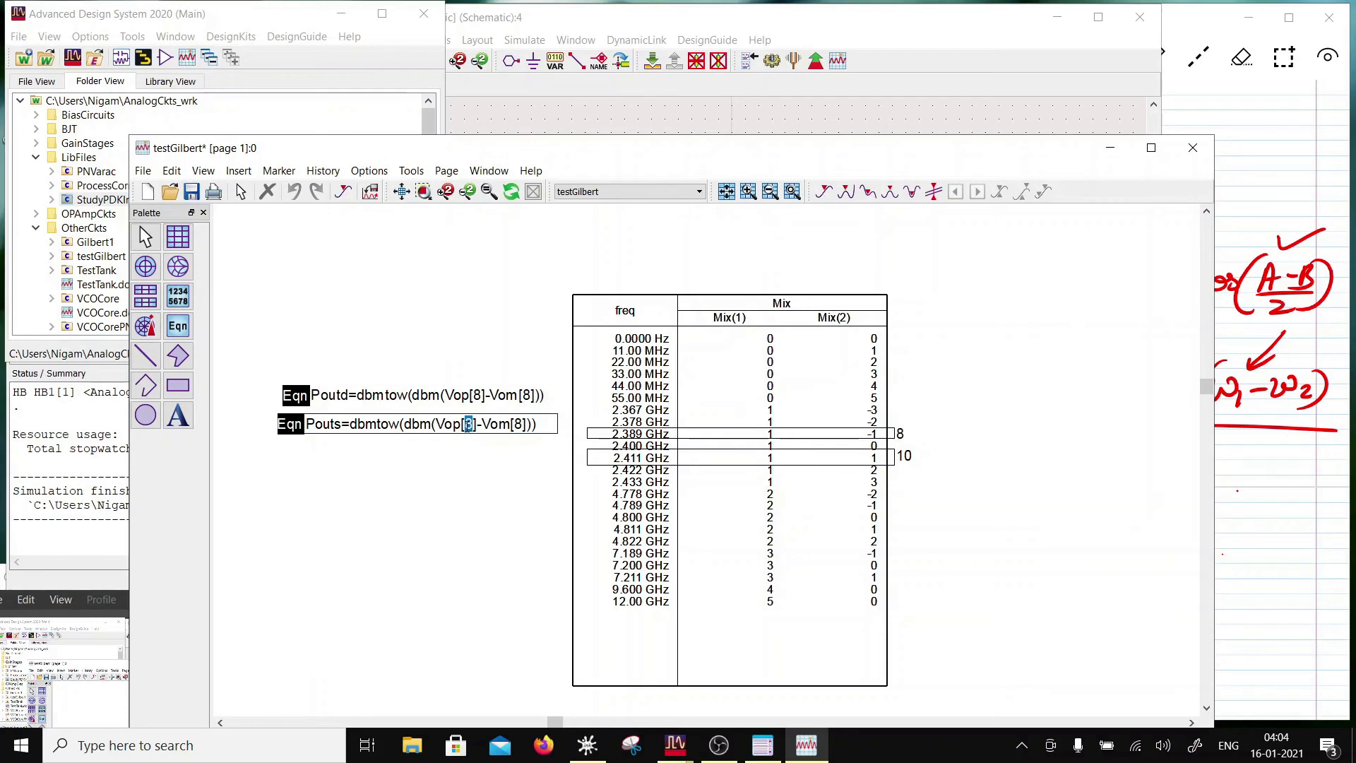
pyautogui.write('10')
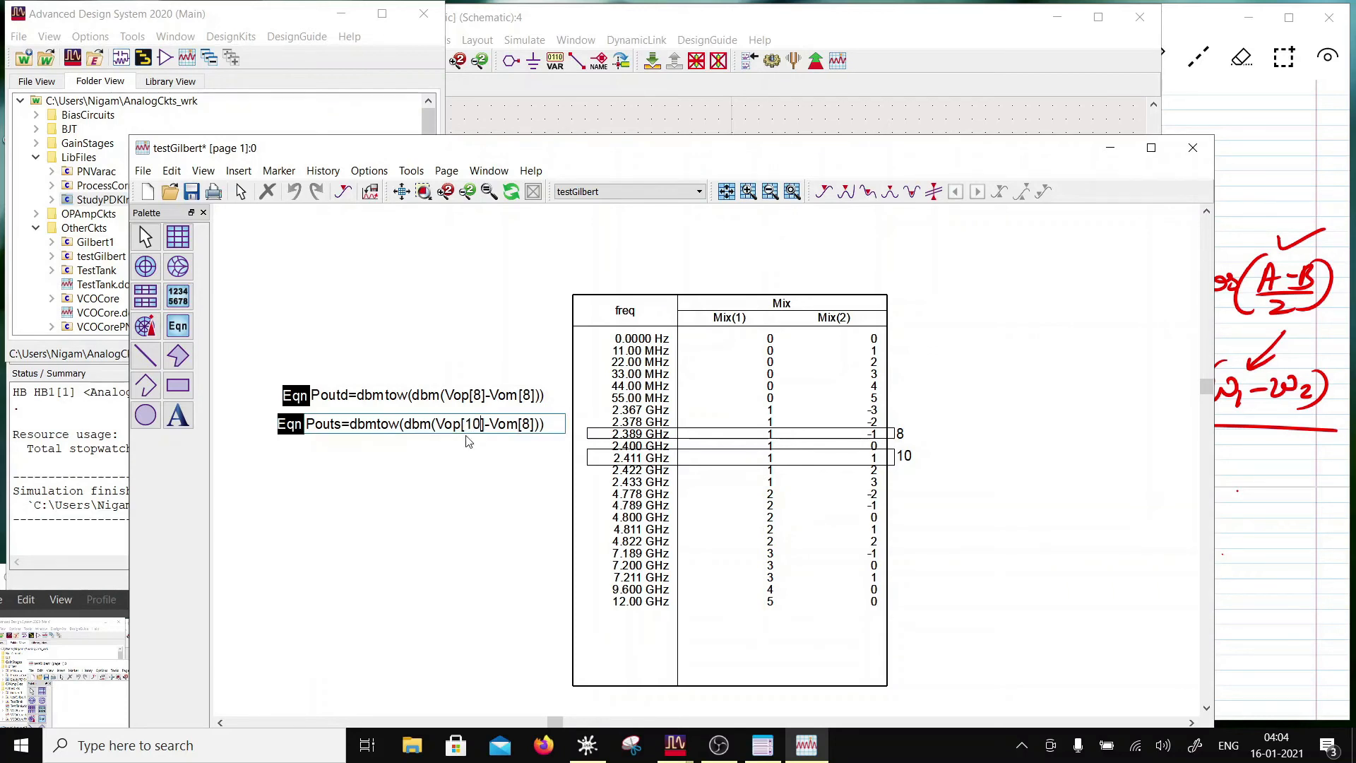
pyautogui.doubleClick(526, 424)
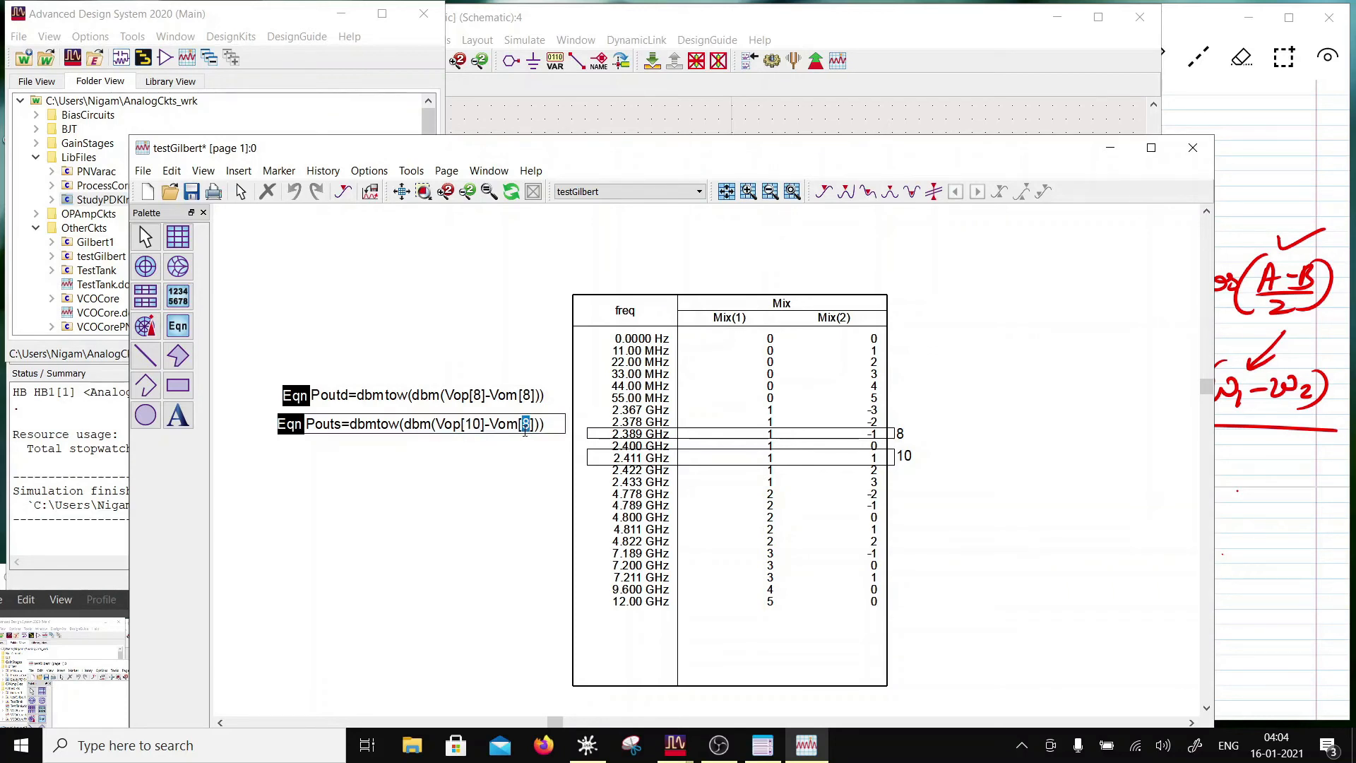
pyautogui.write('10')
pyautogui.press('Return')
pyautogui.moveTo(306, 402); pyautogui.dragTo(301, 402)
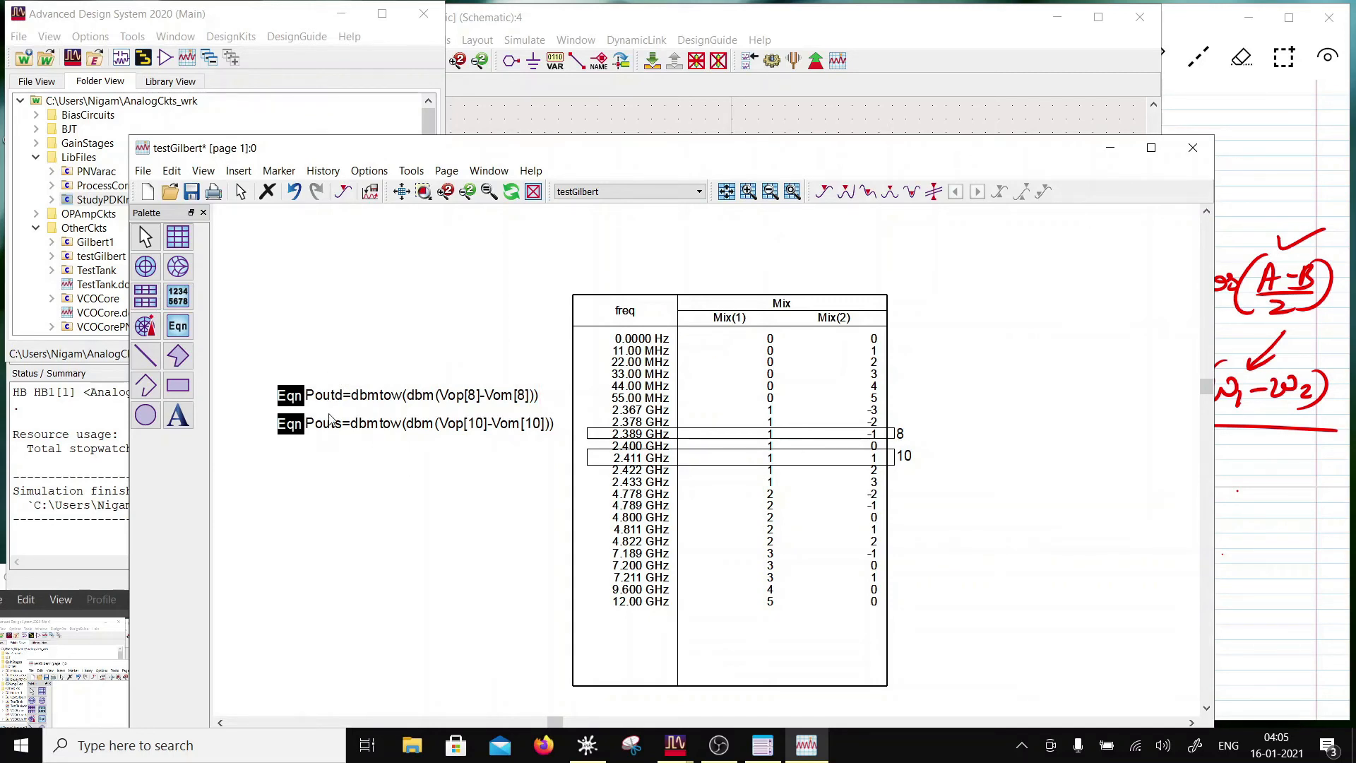
# Insert the equation Pout=Poutd+Pouts below the Pouts equation and move it up directly underneath
pyautogui.click(182, 329)
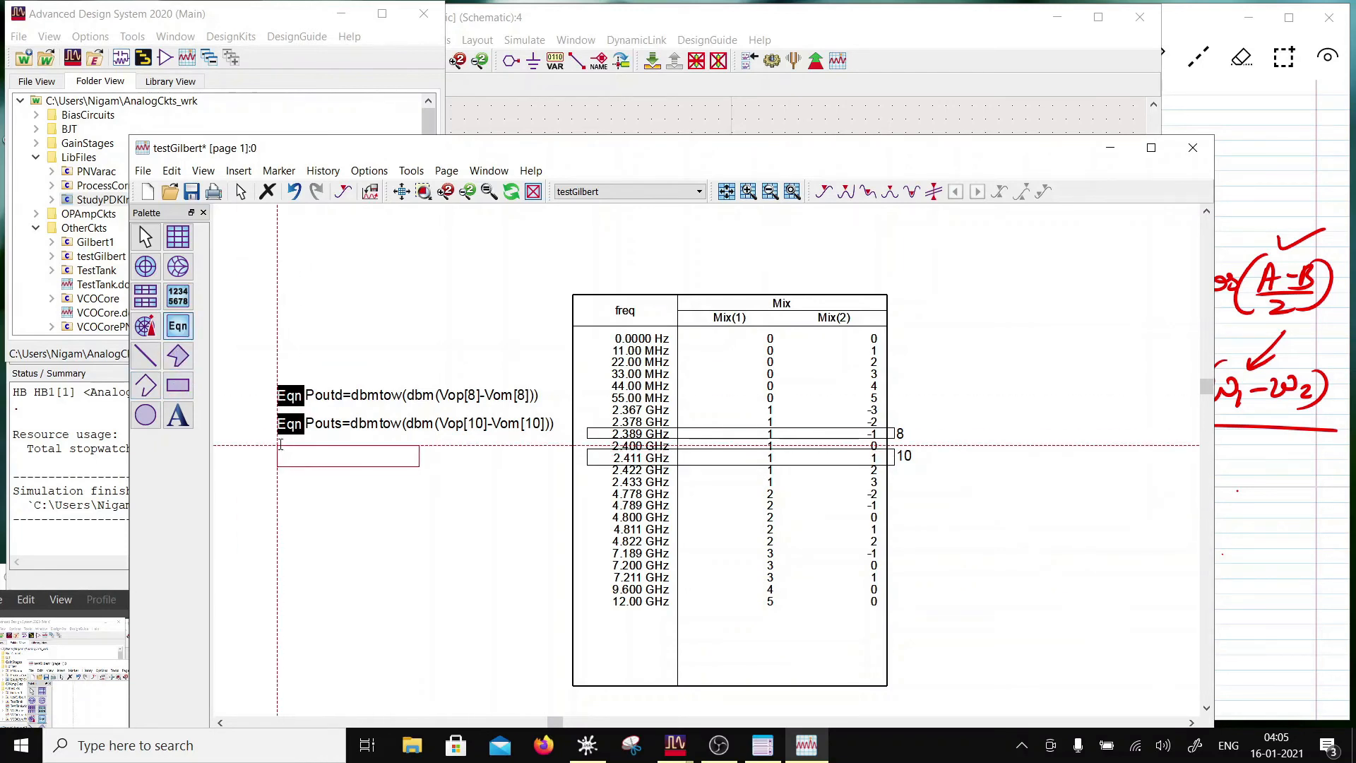
pyautogui.click(279, 447)
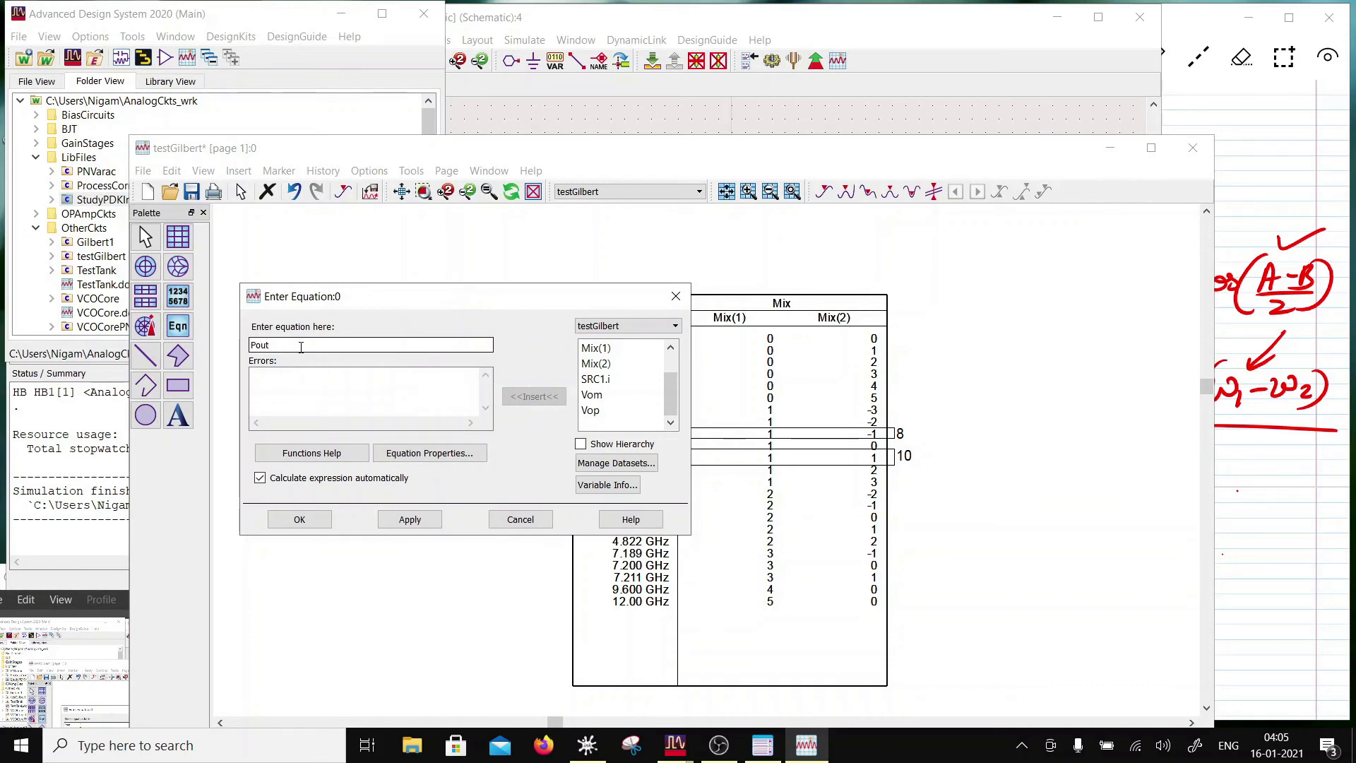
pyautogui.write('Pout=Poutd+Pouts')
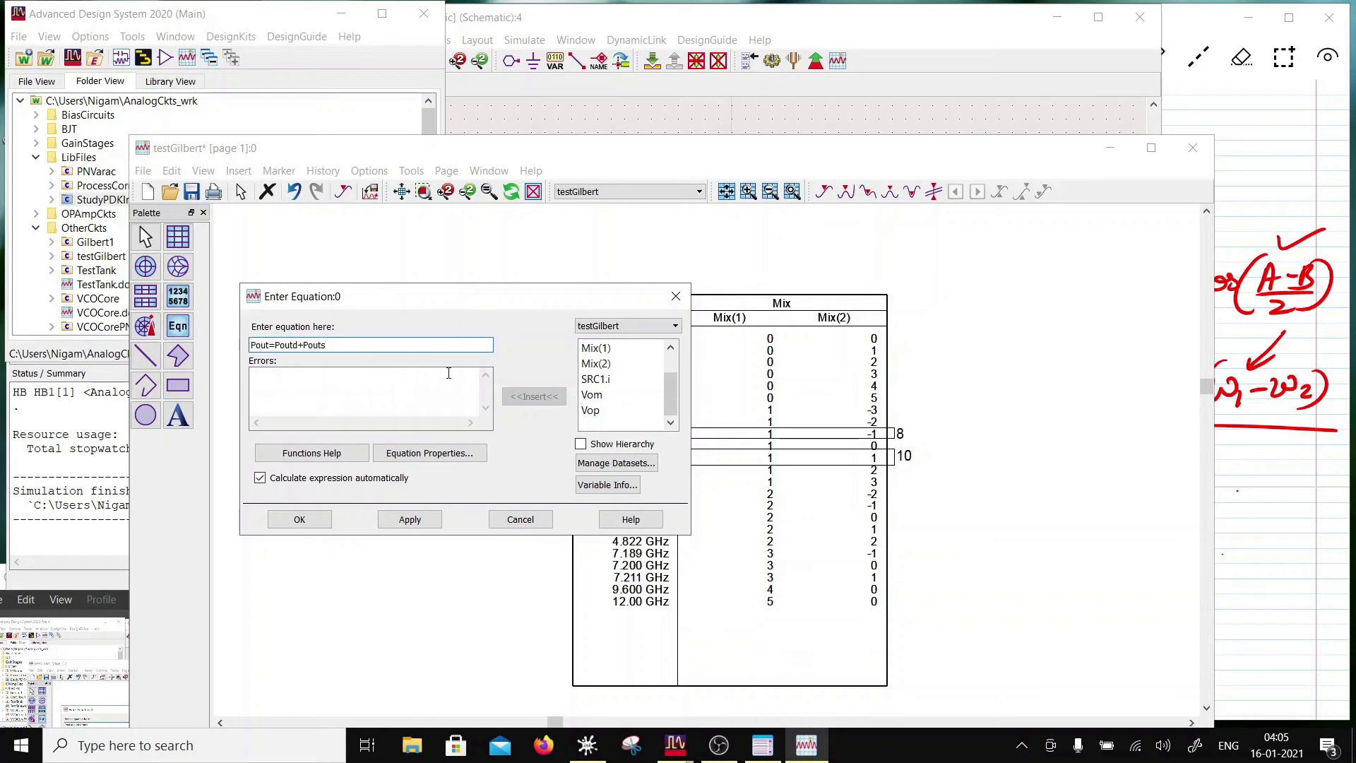
pyautogui.click(309, 523)
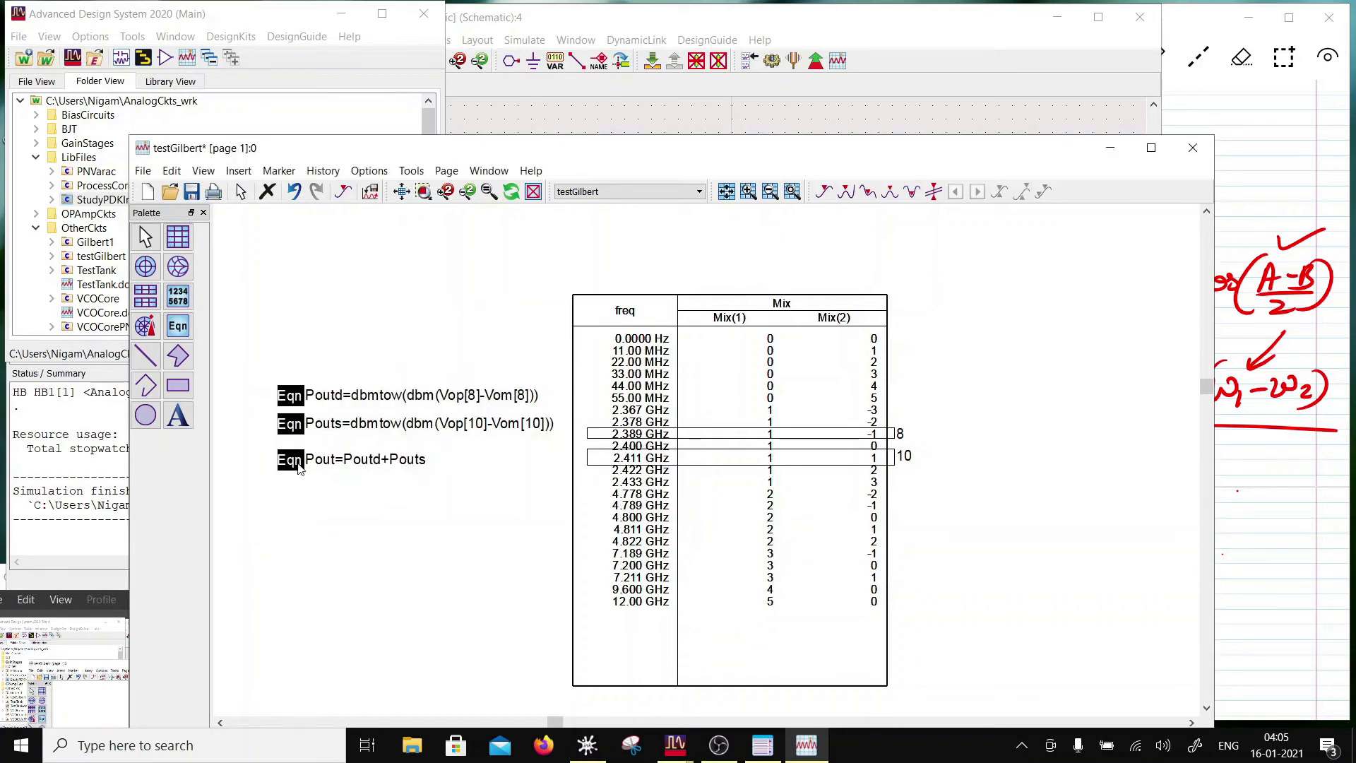
pyautogui.click(301, 461)
pyautogui.click(308, 498)
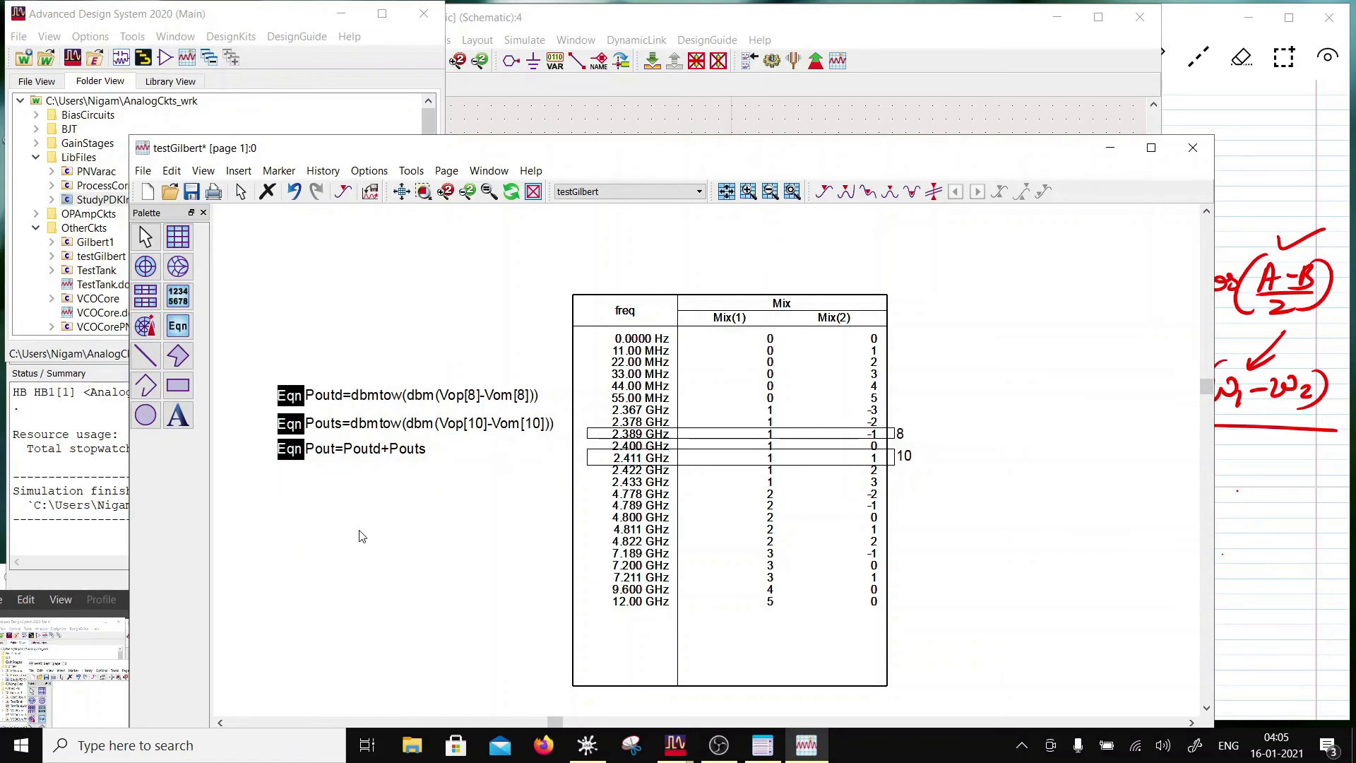
# Insert the equation Poutdbm=10*log10(Pout)+30 and place it directly below the Pout equation
pyautogui.click(178, 325)
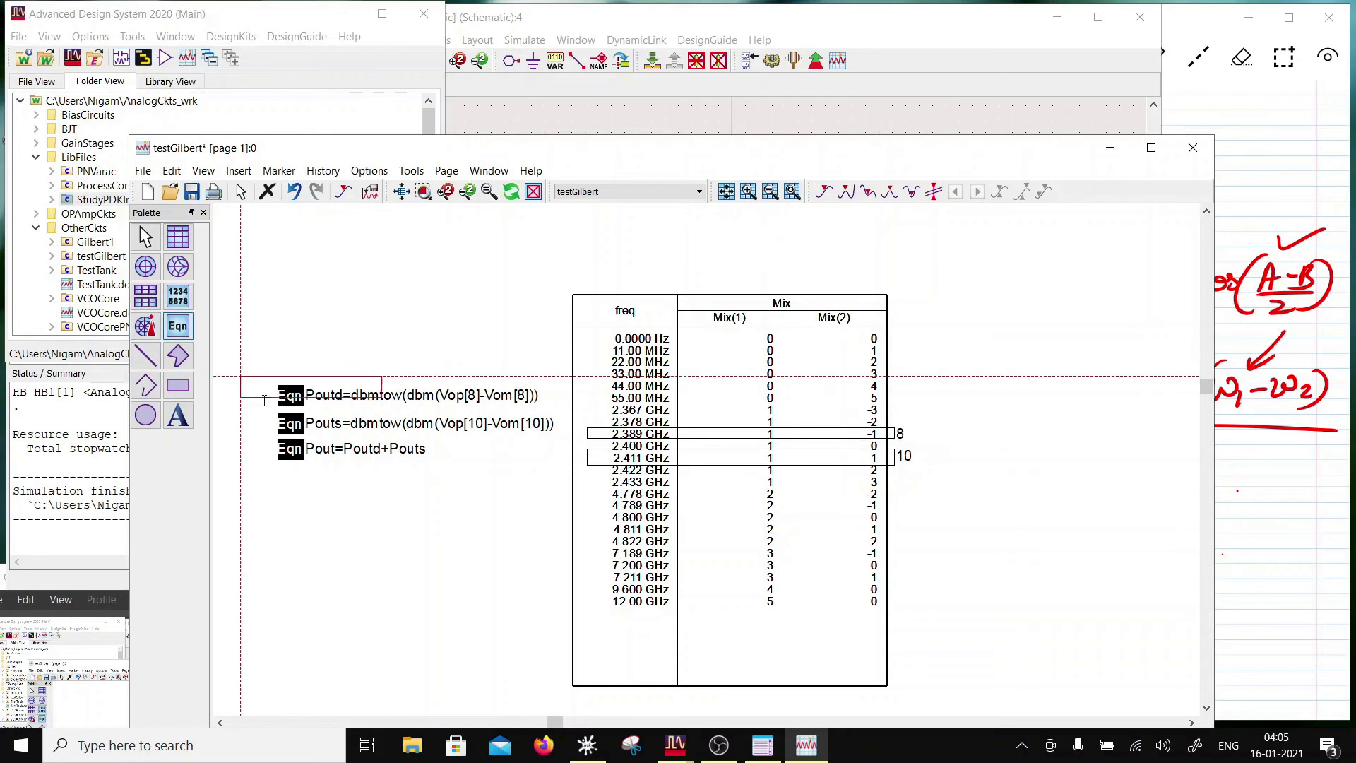
pyautogui.click(277, 478)
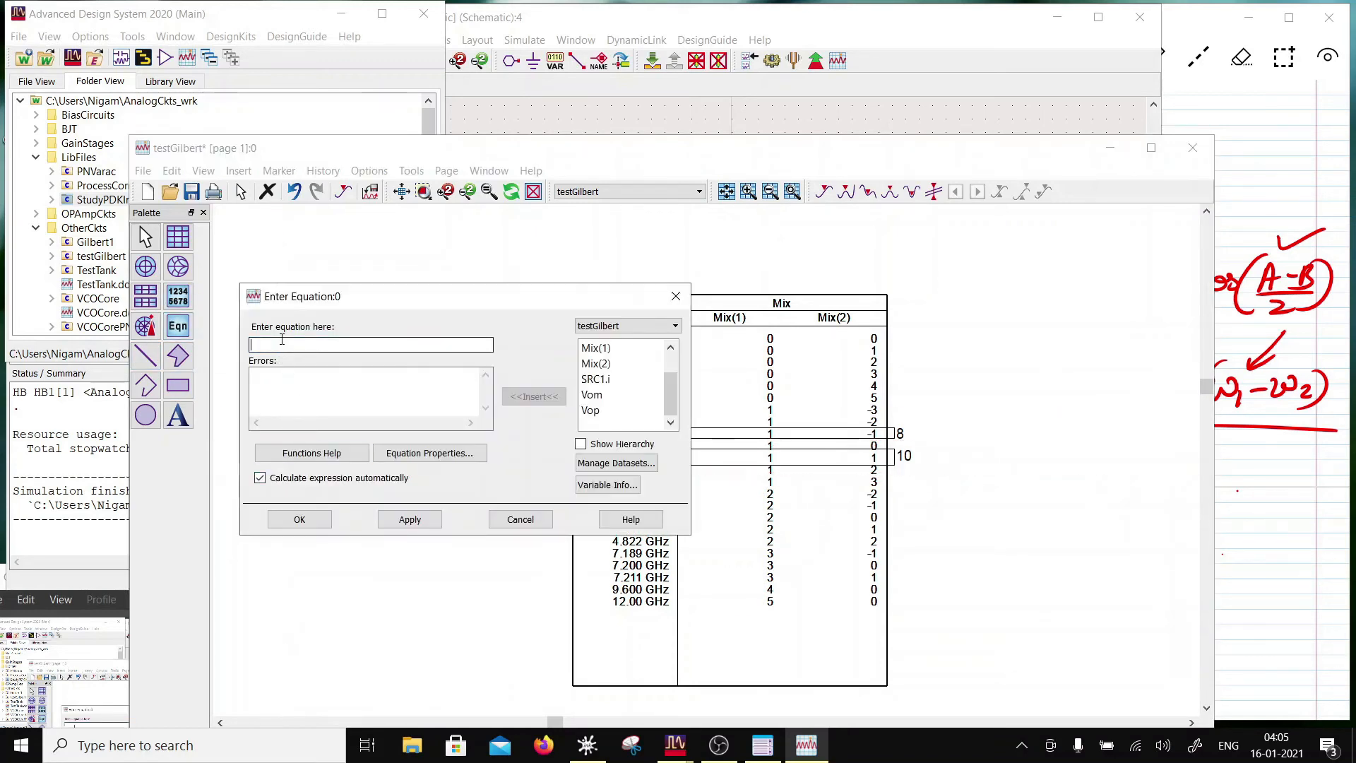
pyautogui.write('Poutdbm=10*log10(')
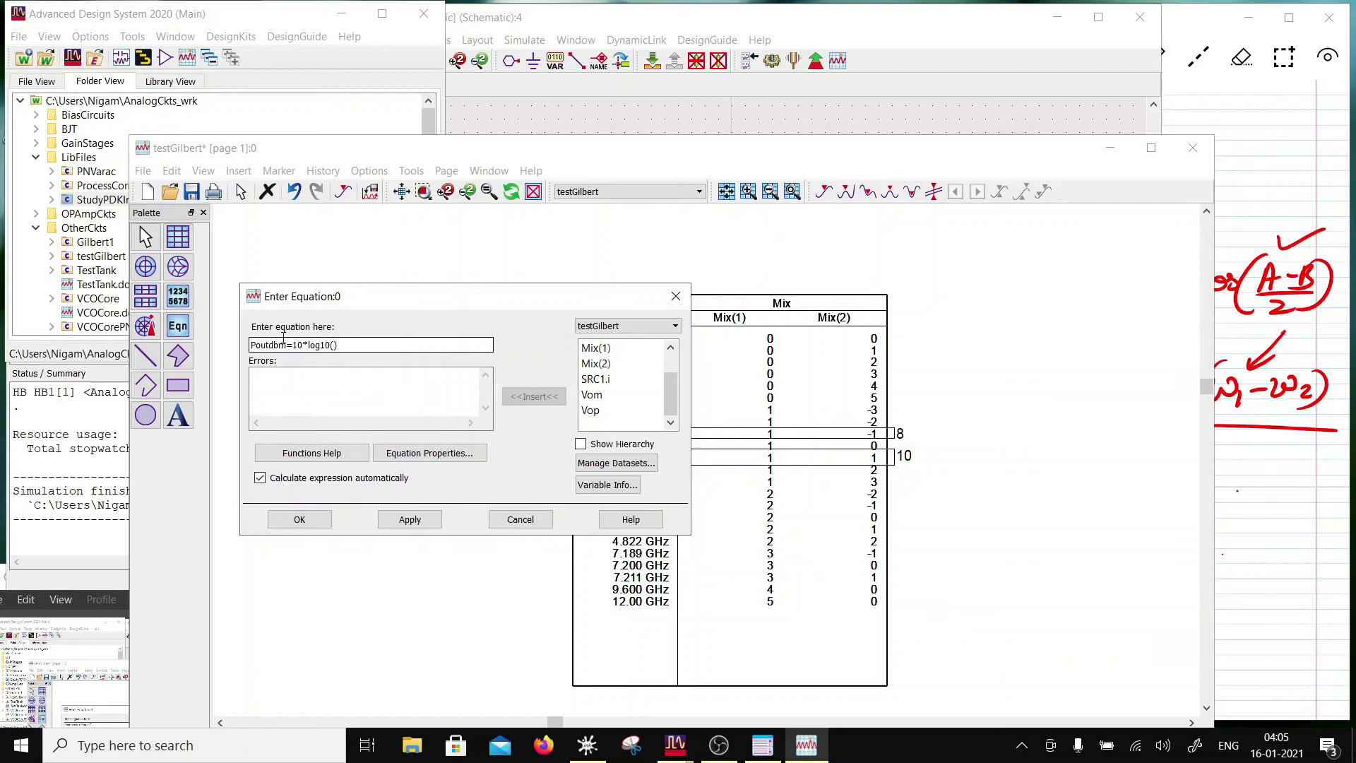
pyautogui.write('Po')
pyautogui.write('0')
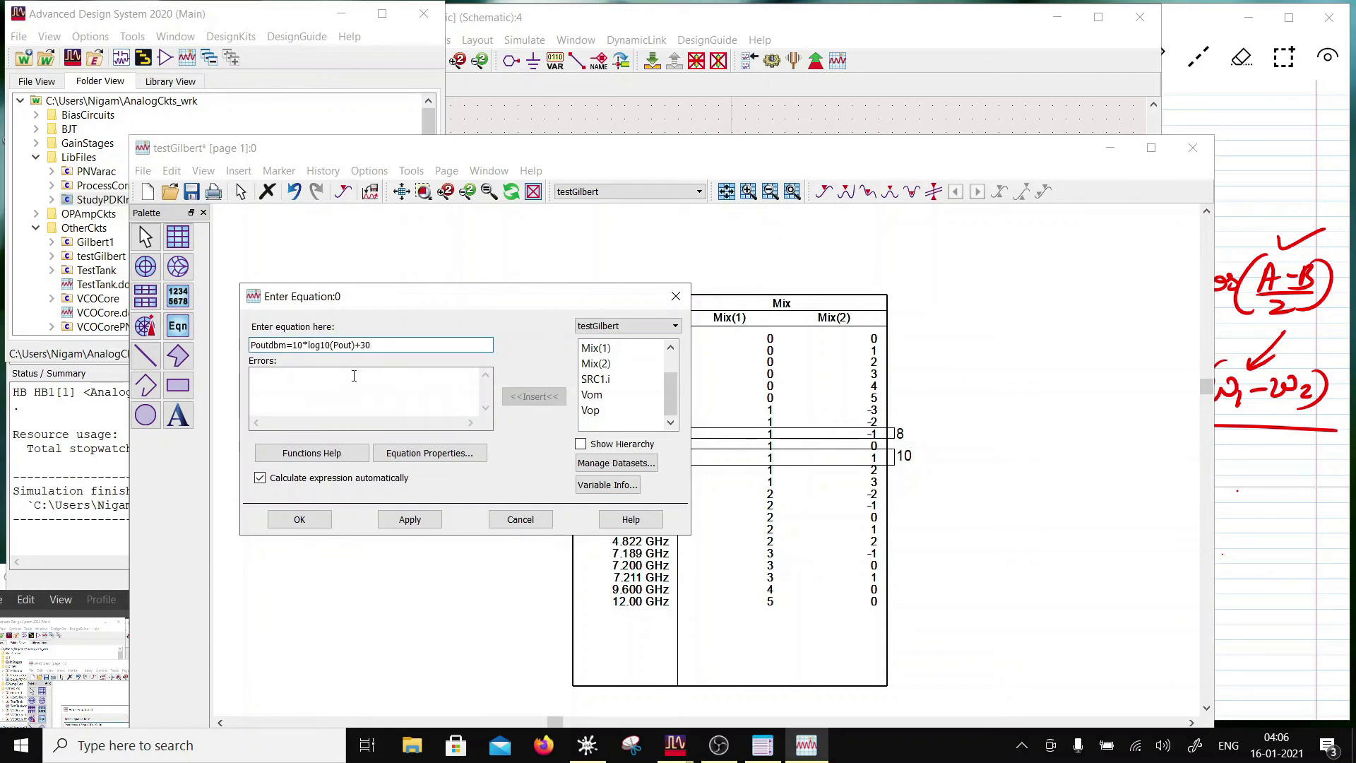
pyautogui.click(301, 519)
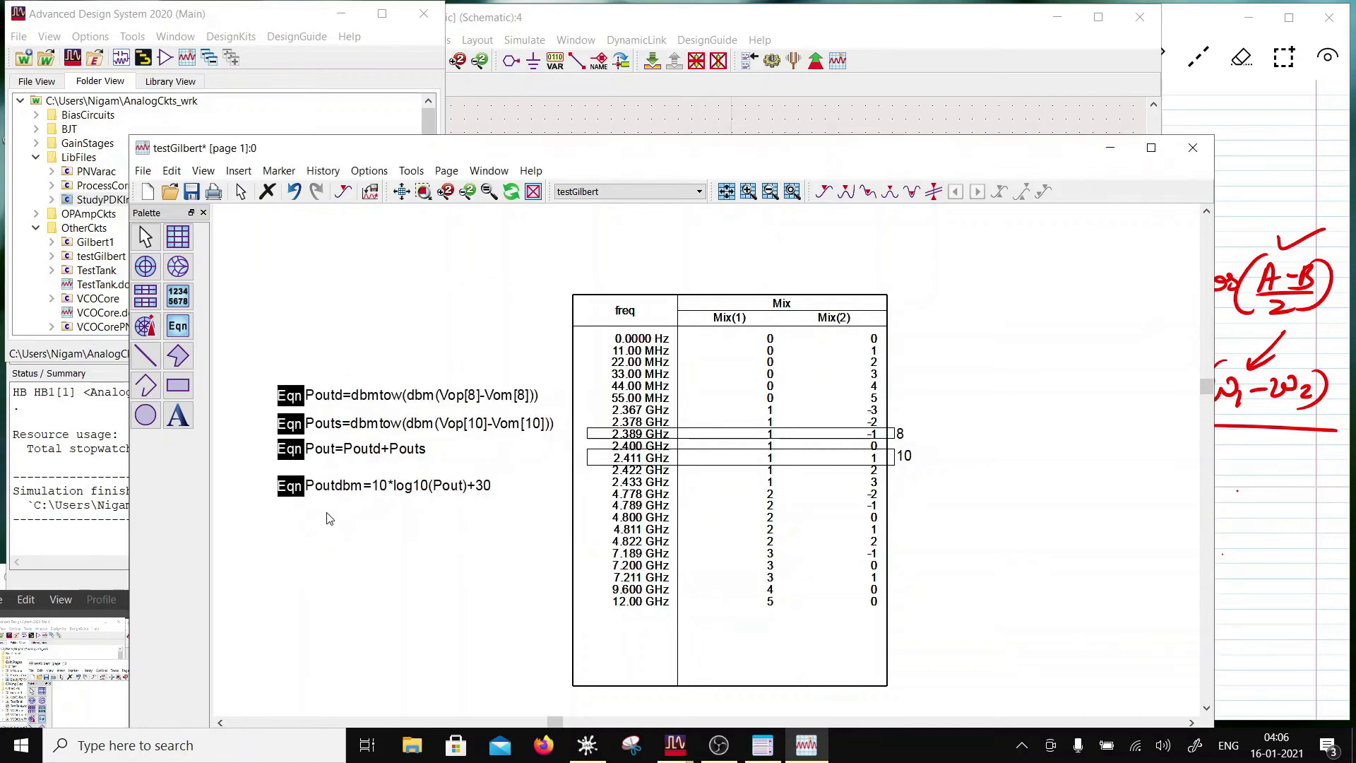
pyautogui.moveTo(297, 489); pyautogui.dragTo(296, 478)
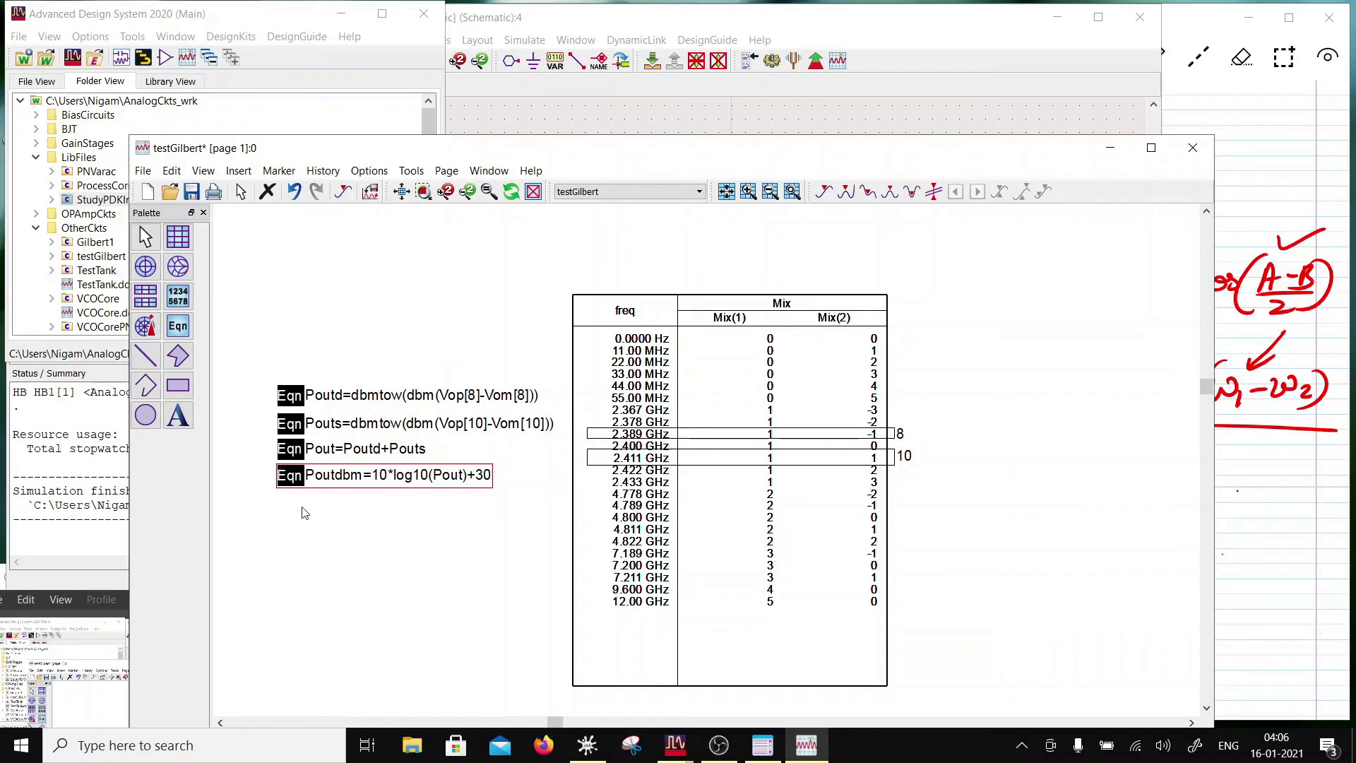
# Insert the conversion gain equation Gc_db=Poutdbm-IFpwr below the Poutdbm equation
pyautogui.click(179, 326)
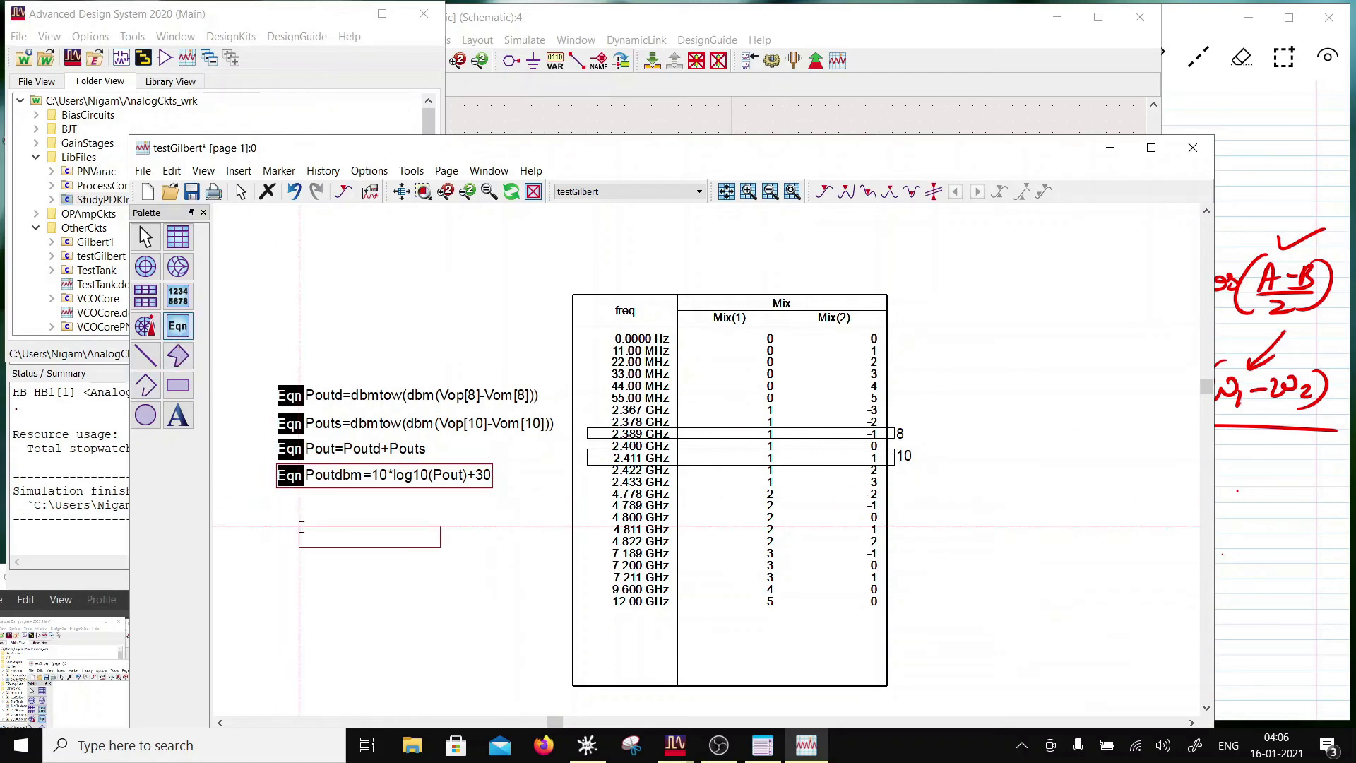
pyautogui.click(276, 492)
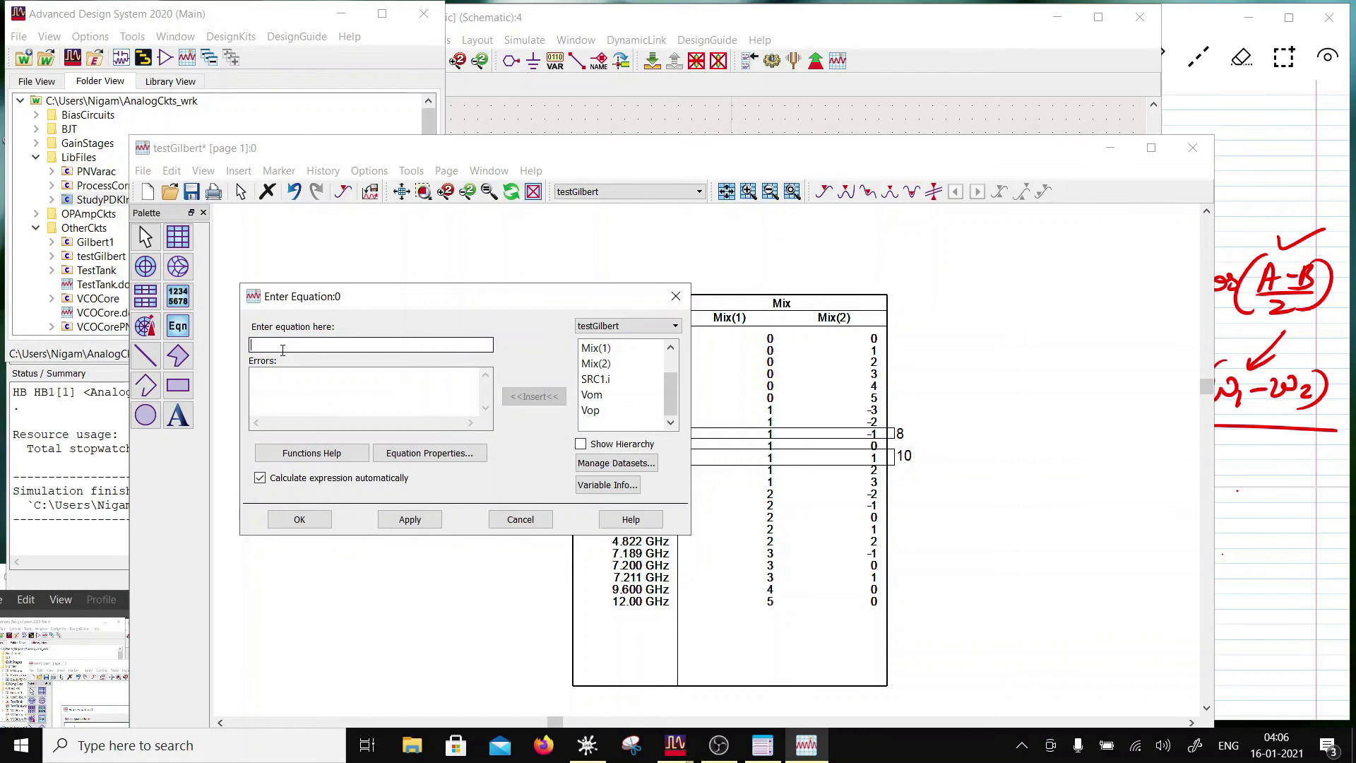
pyautogui.write('db=')
pyautogui.moveTo(352, 302); pyautogui.dragTo(546, 303)
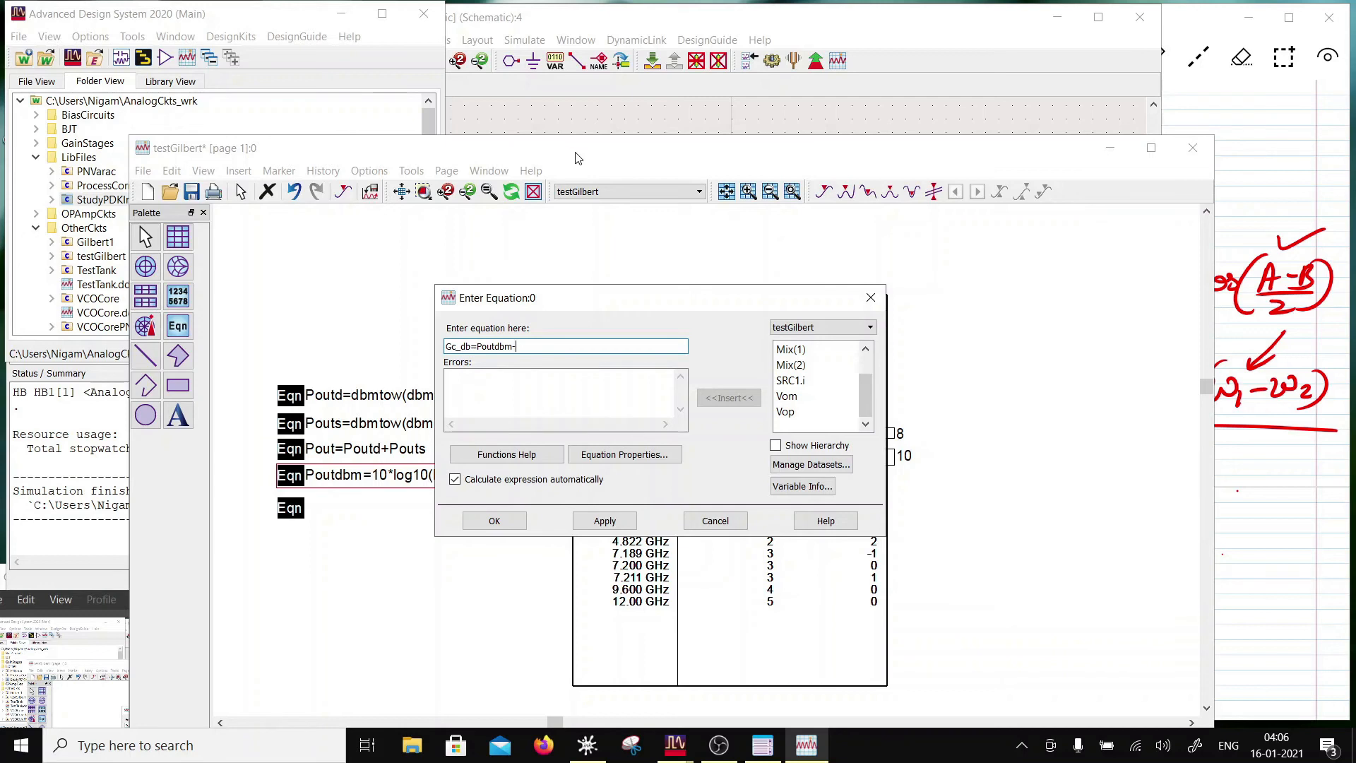
pyautogui.write('1F[wr')
pyautogui.press('BackSpace')
pyautogui.write('pwr')
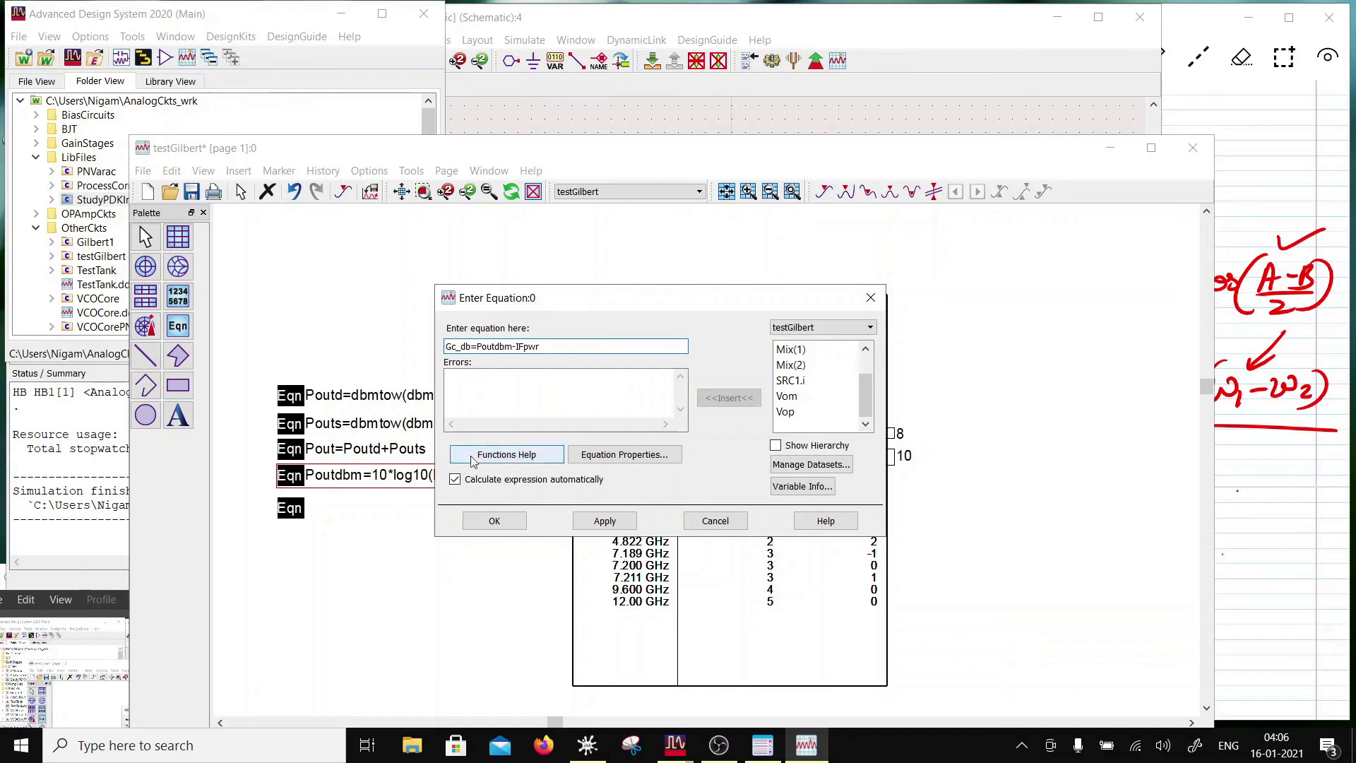
pyautogui.click(470, 523)
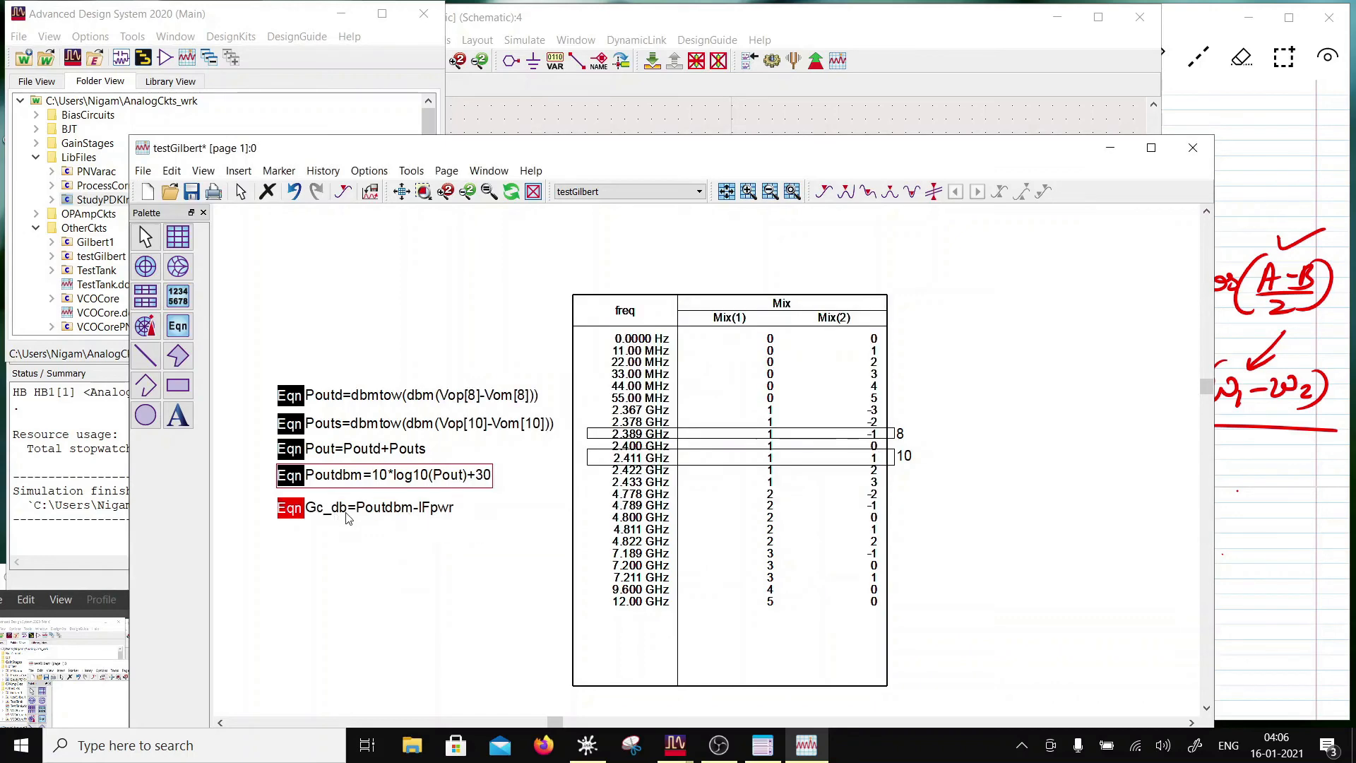
# Inspect the Gc_db equation's error message and the dataset variables available to it
pyautogui.doubleClick(290, 513)
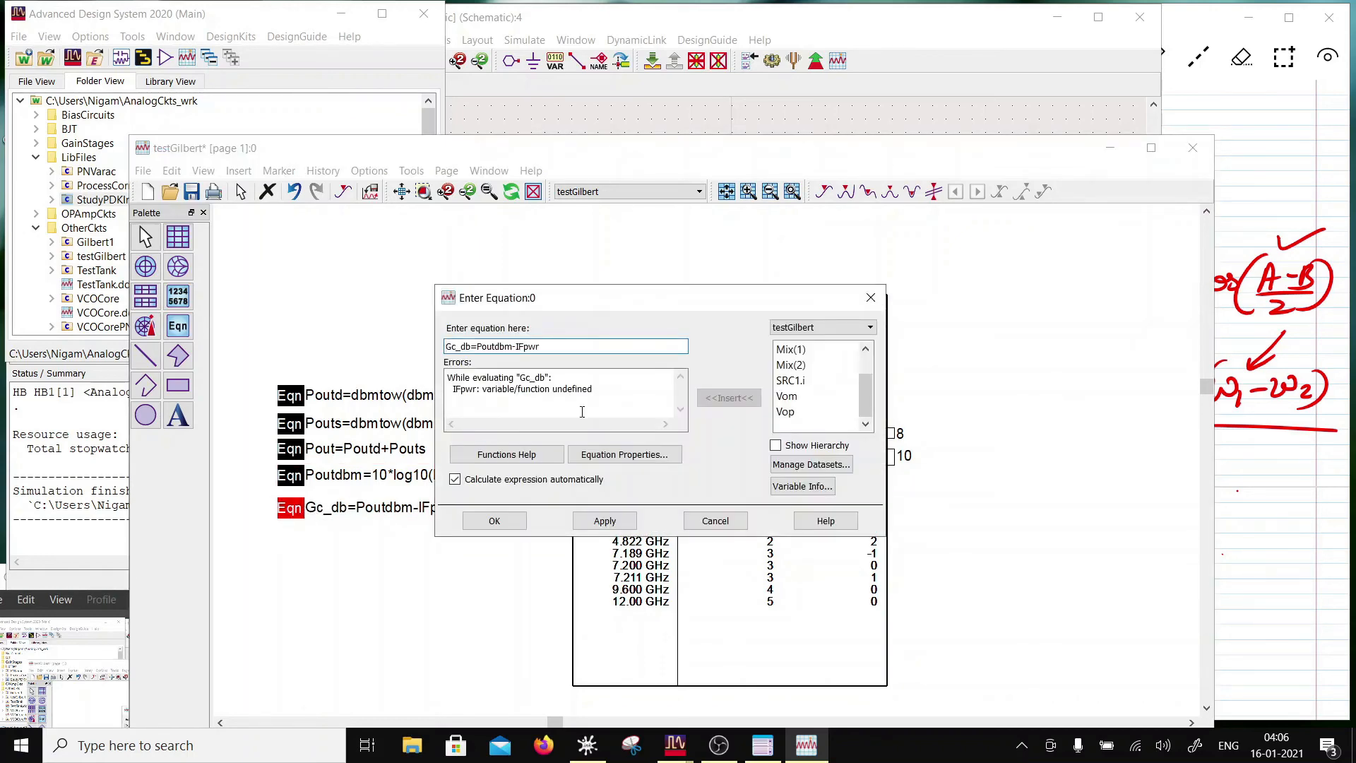
pyautogui.moveTo(862, 397); pyautogui.dragTo(868, 376)
pyautogui.click(510, 525)
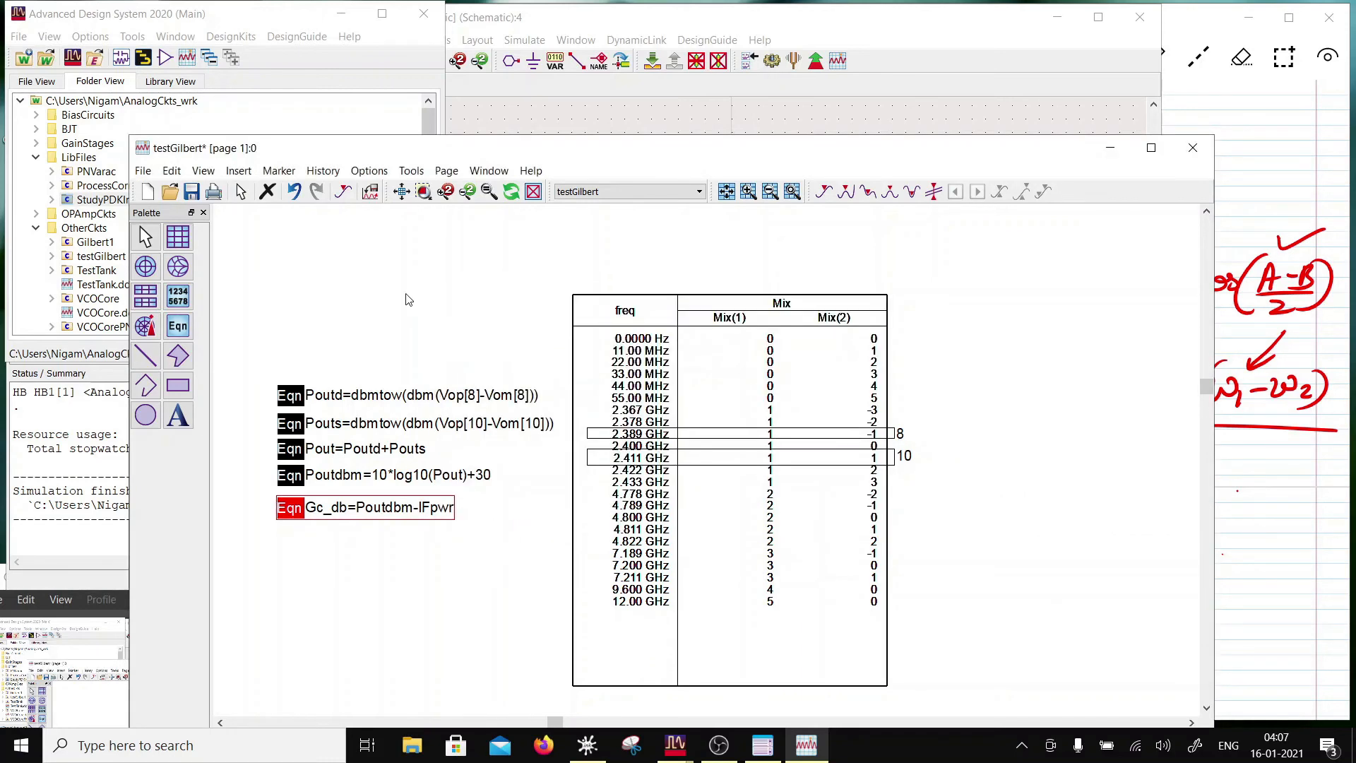
# Add IFpwr to the outputs saved by the HB1 harmonic balance controller in the schematic and rerun the simulation
pyautogui.click(510, 128)
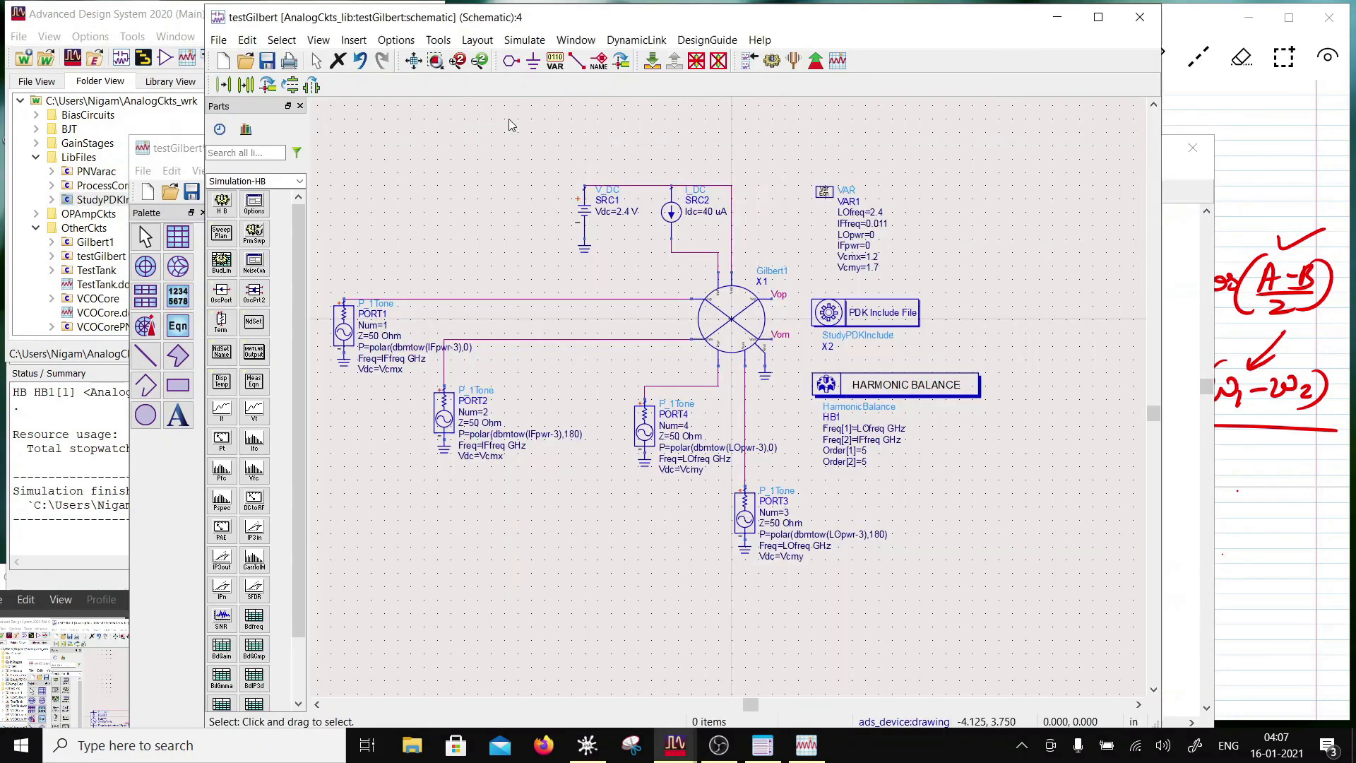
pyautogui.doubleClick(896, 376)
pyautogui.click(563, 125)
pyautogui.click(563, 124)
pyautogui.click(563, 124)
pyautogui.click(563, 124)
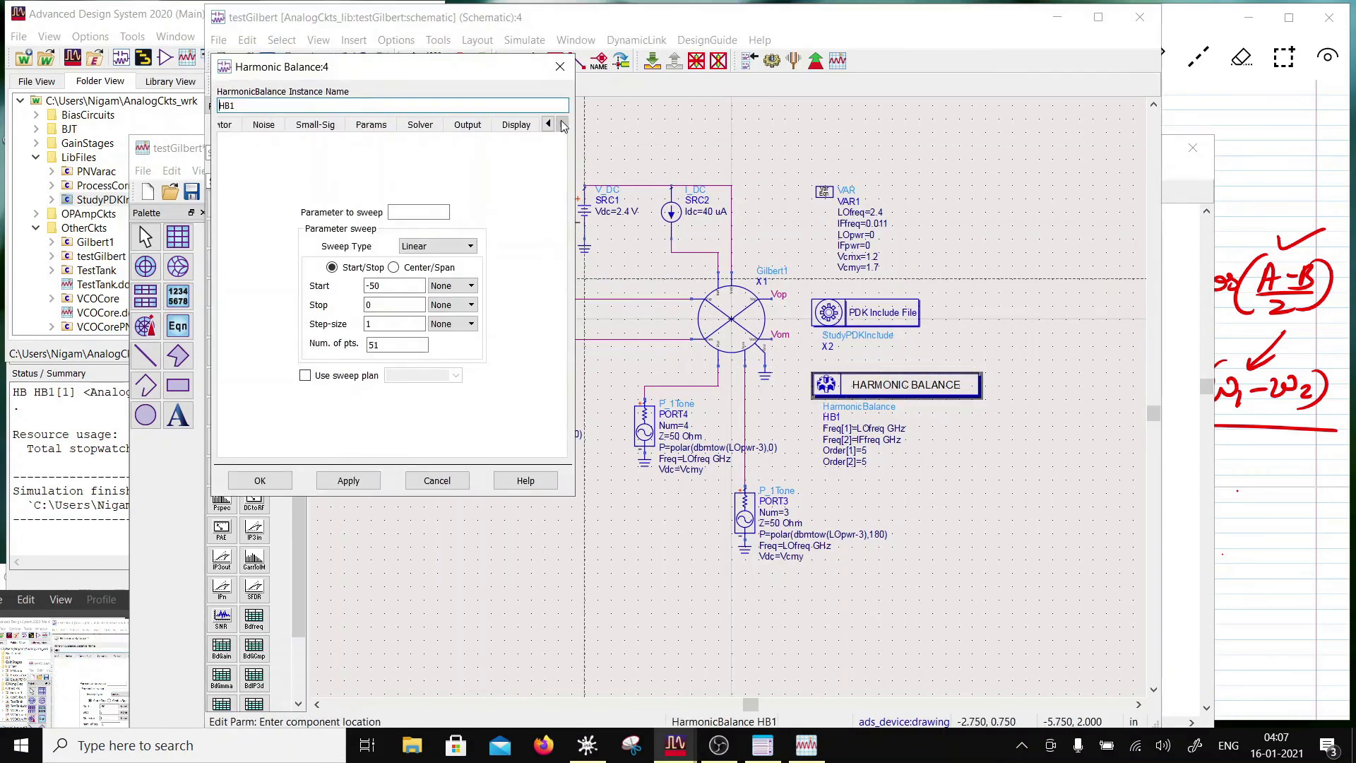
pyautogui.click(477, 129)
pyautogui.click(367, 407)
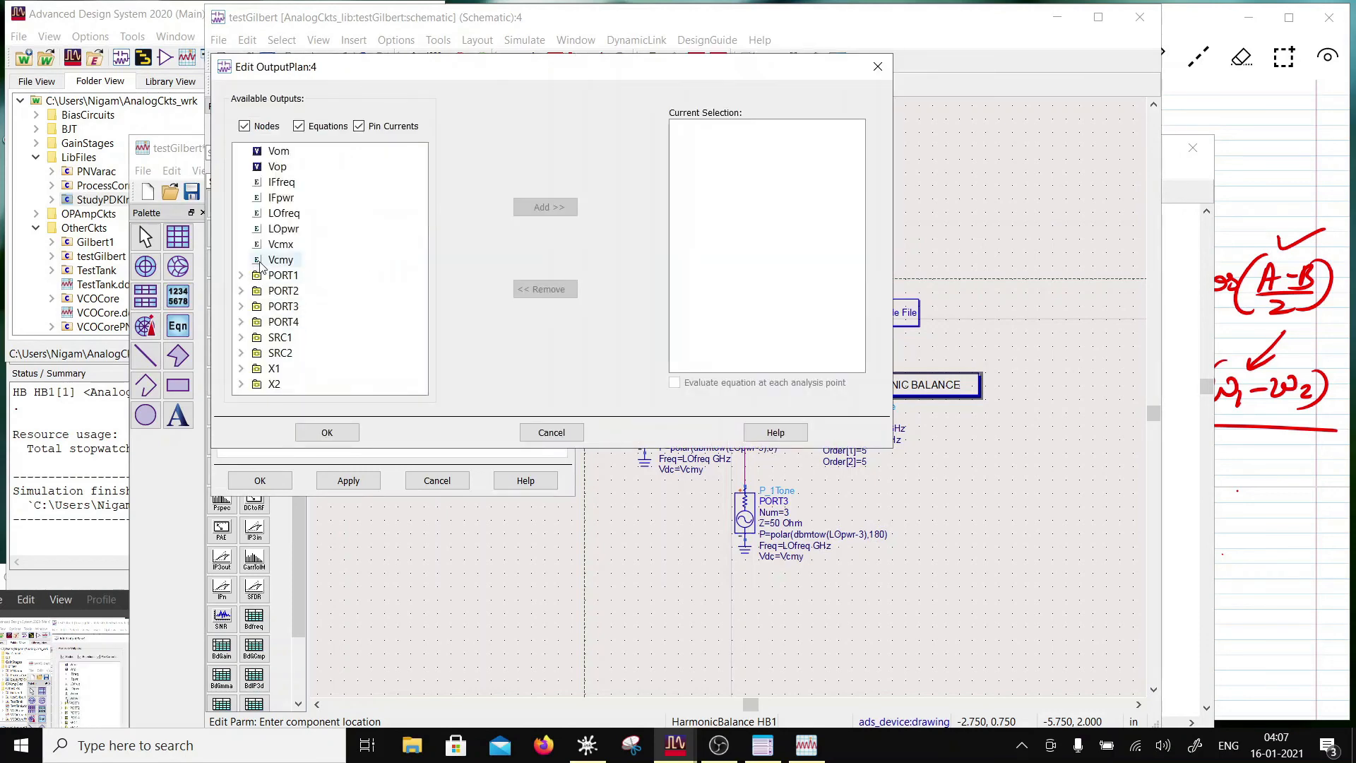
pyautogui.click(300, 199)
pyautogui.click(546, 207)
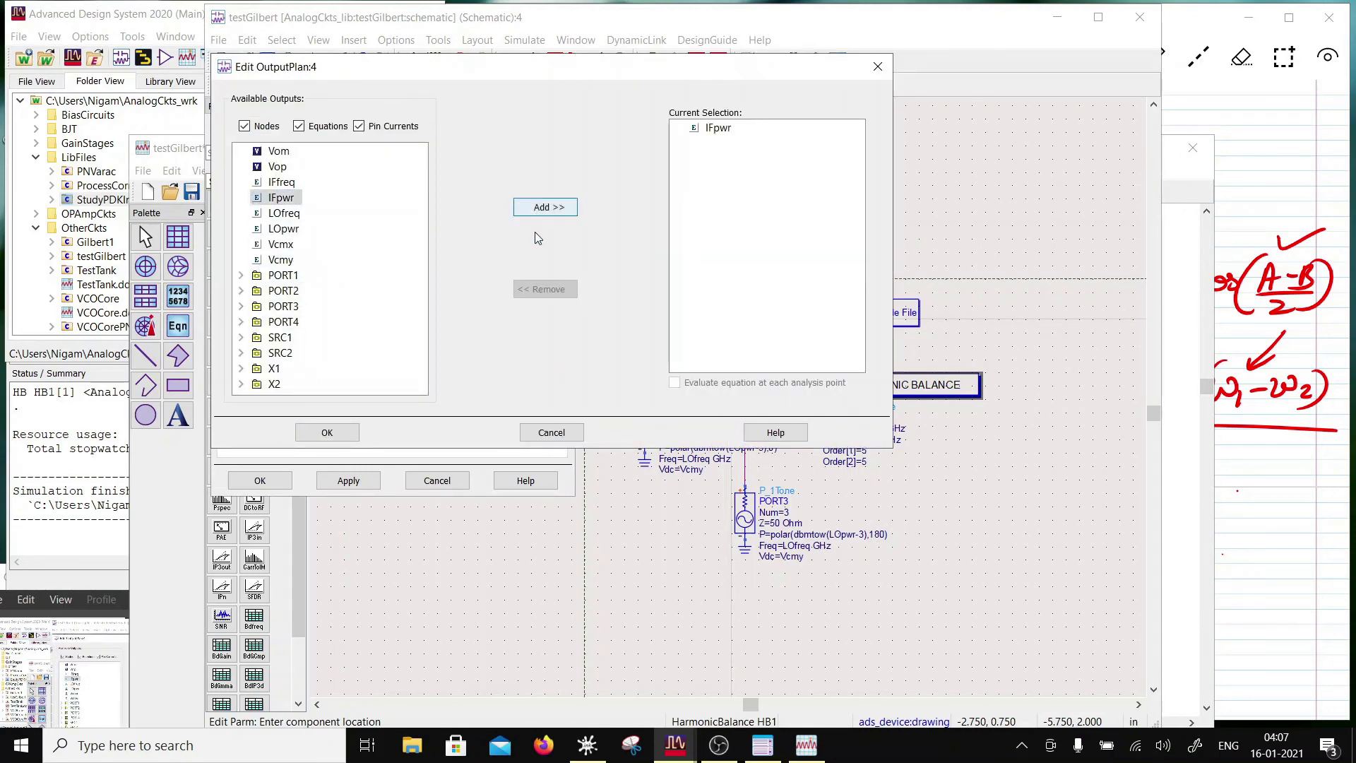
pyautogui.click(327, 432)
pyautogui.click(259, 481)
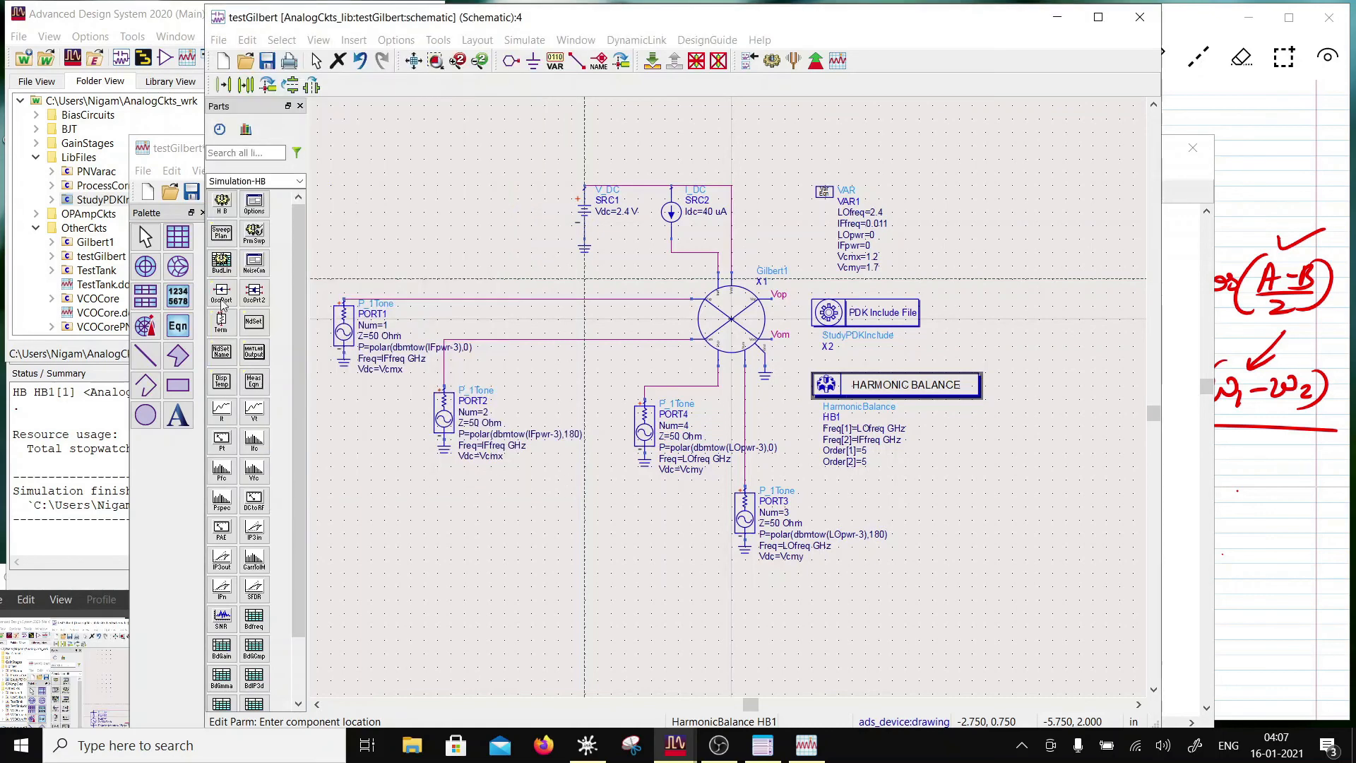
pyautogui.click(771, 61)
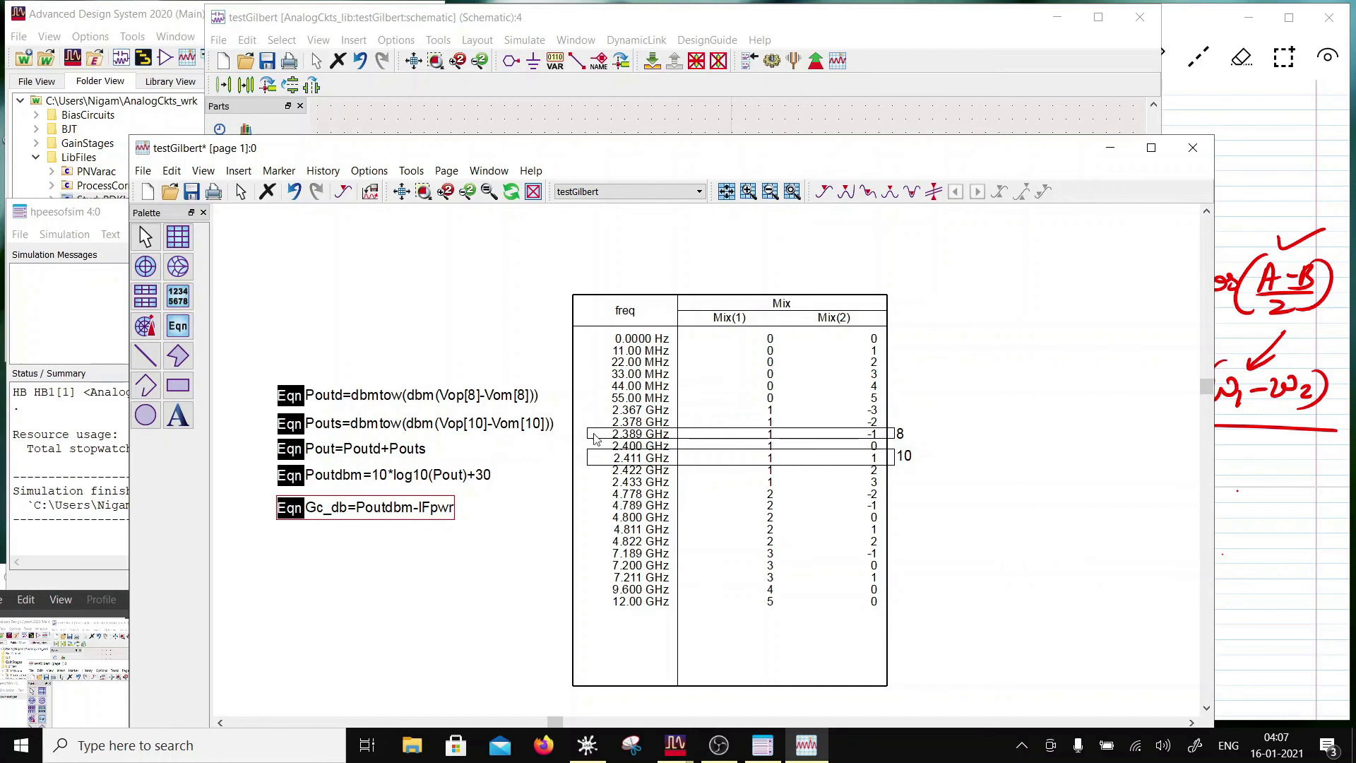
# Delete the Mix list together with its row boxes and the labels 8 and 10
pyautogui.scroll(-1, 678, 431)
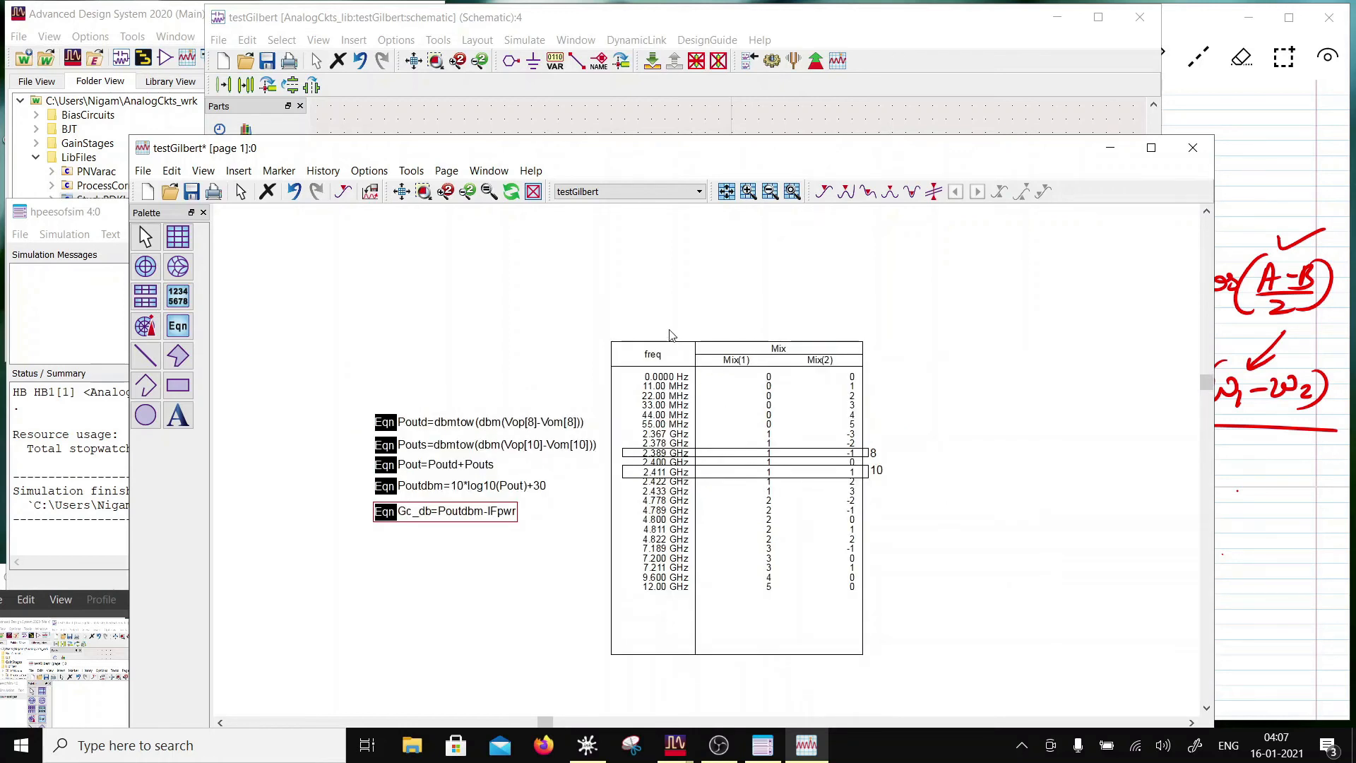
pyautogui.moveTo(601, 317); pyautogui.dragTo(929, 695)
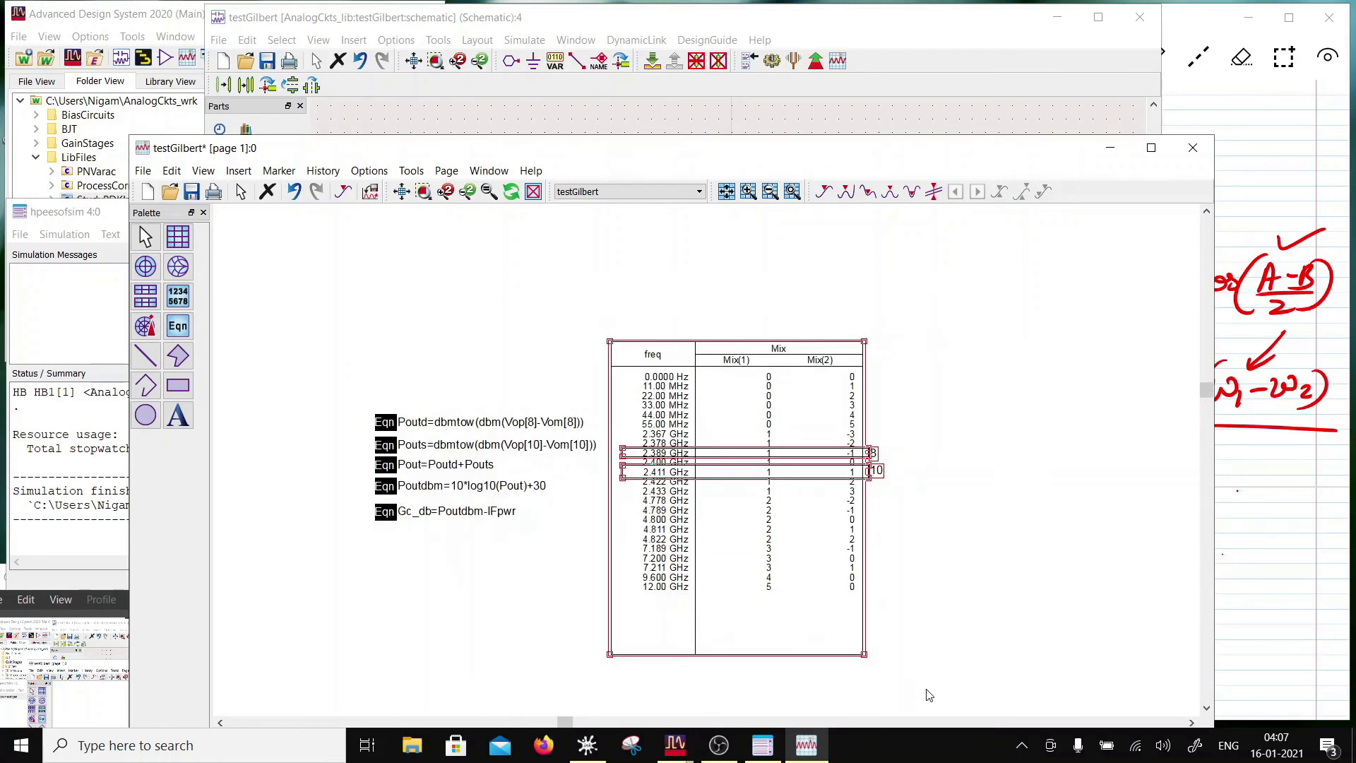
pyautogui.press('Delete')
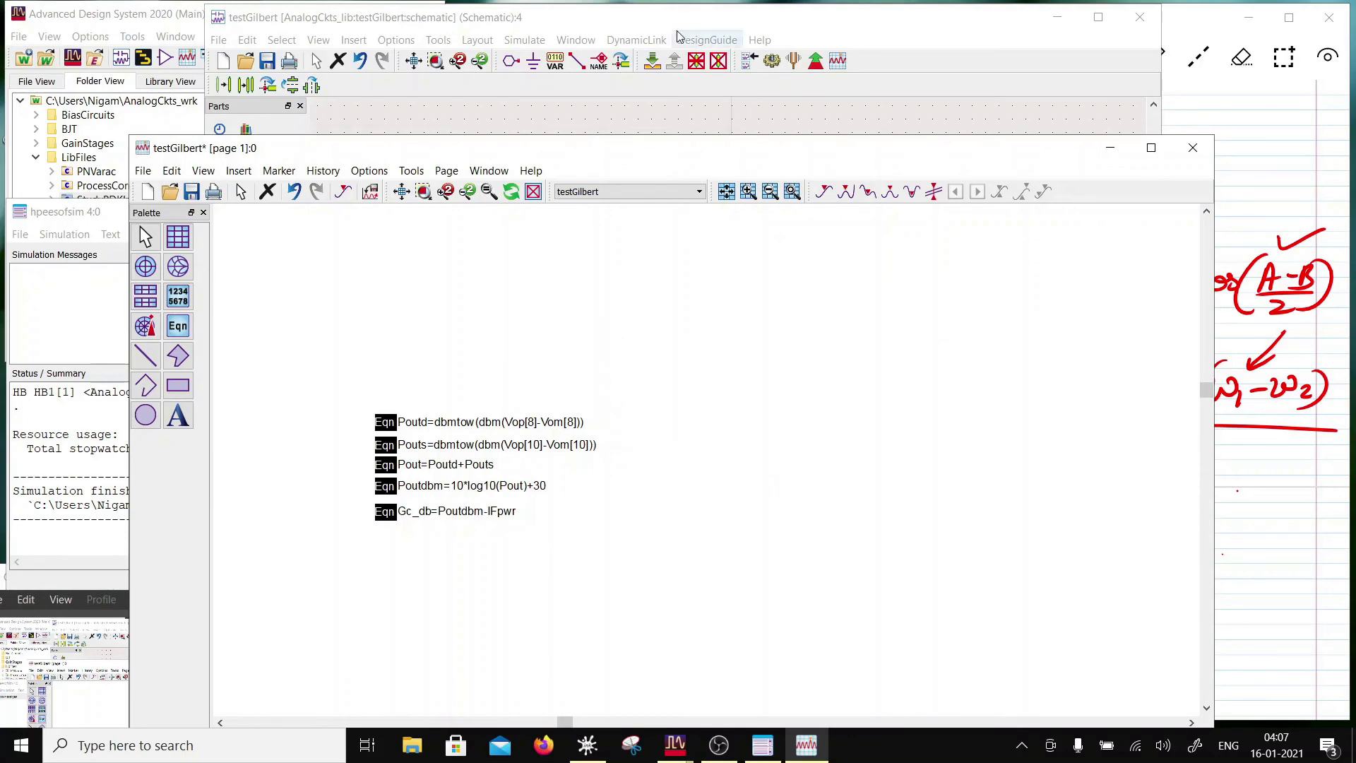
# Set IFpwr as the parameter to sweep in the HB1 harmonic balance controller and rerun the simulation
pyautogui.click(654, 64)
pyautogui.doubleClick(896, 384)
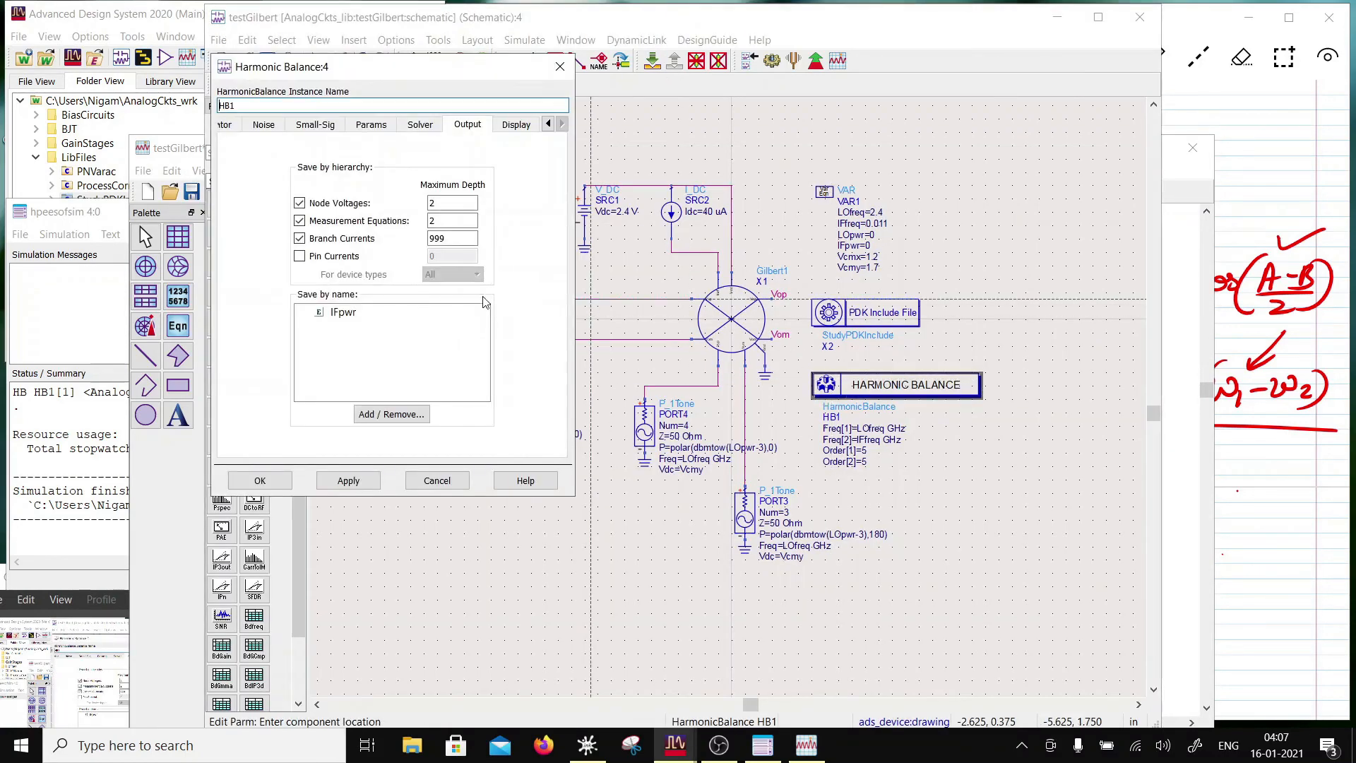
pyautogui.click(548, 123)
pyautogui.click(548, 124)
pyautogui.click(281, 126)
pyautogui.click(400, 209)
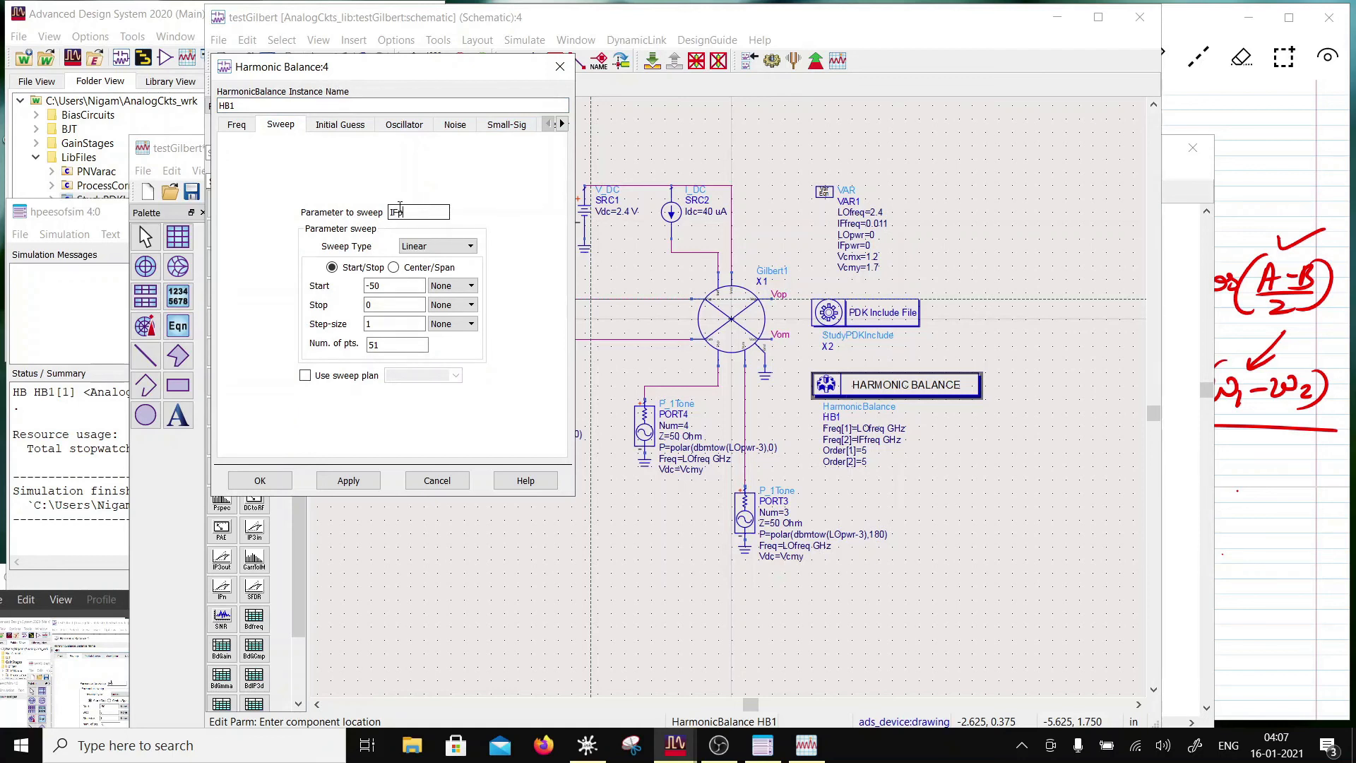
pyautogui.write('IFpwr')
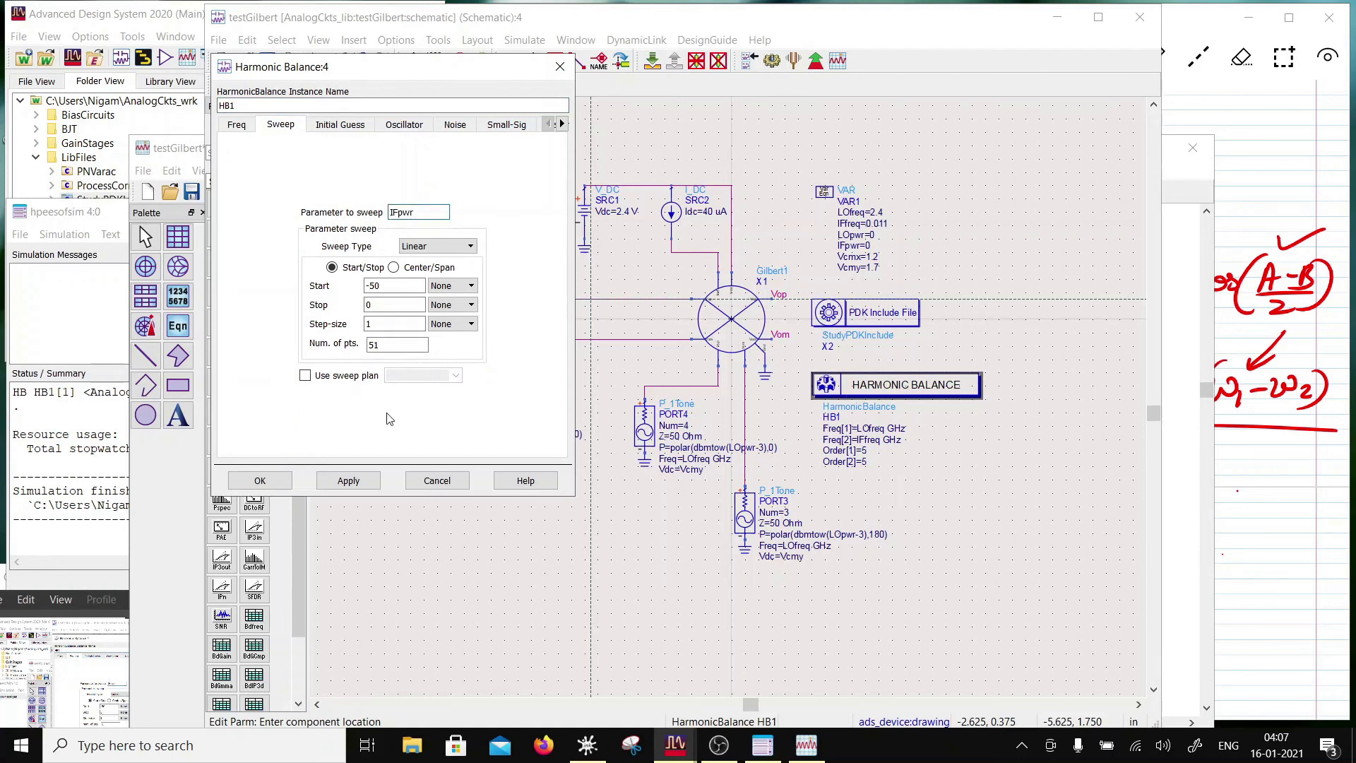
pyautogui.click(347, 482)
pyautogui.click(274, 482)
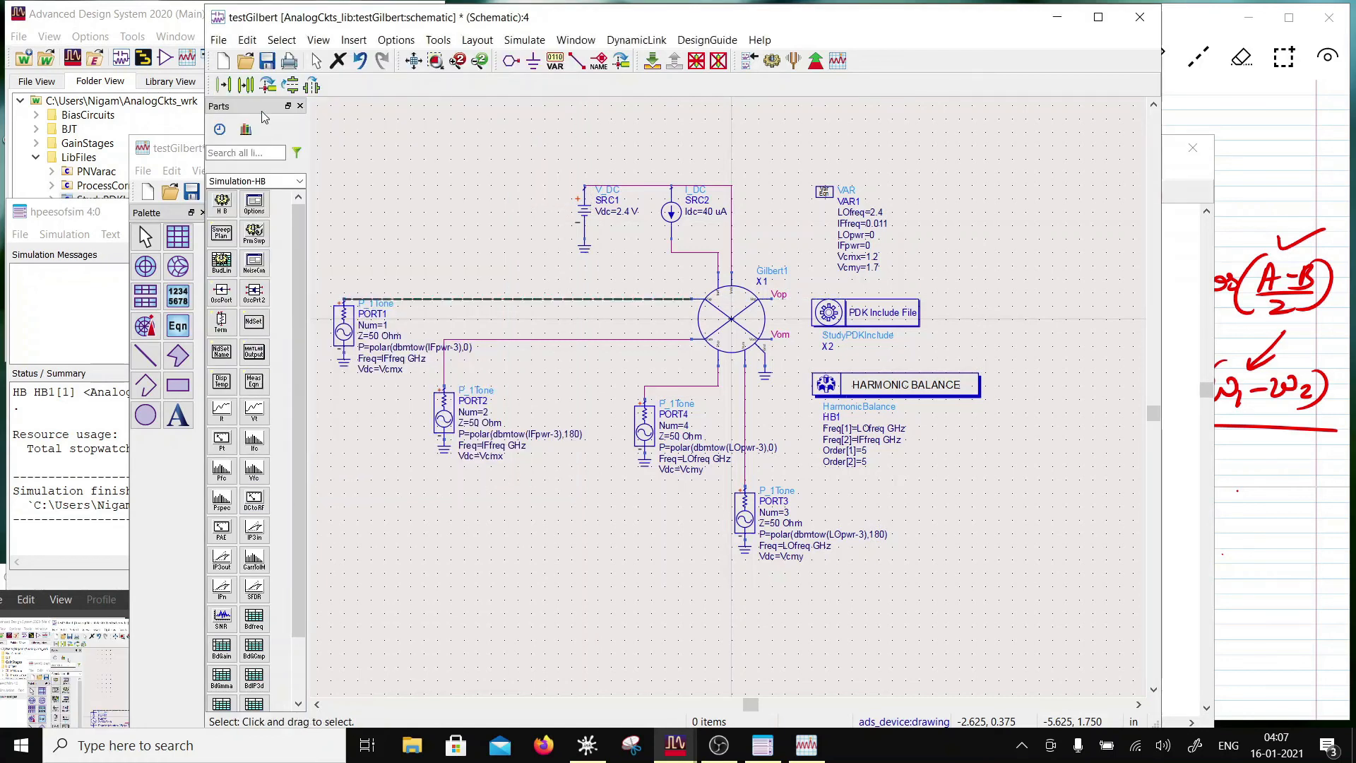
pyautogui.click(657, 60)
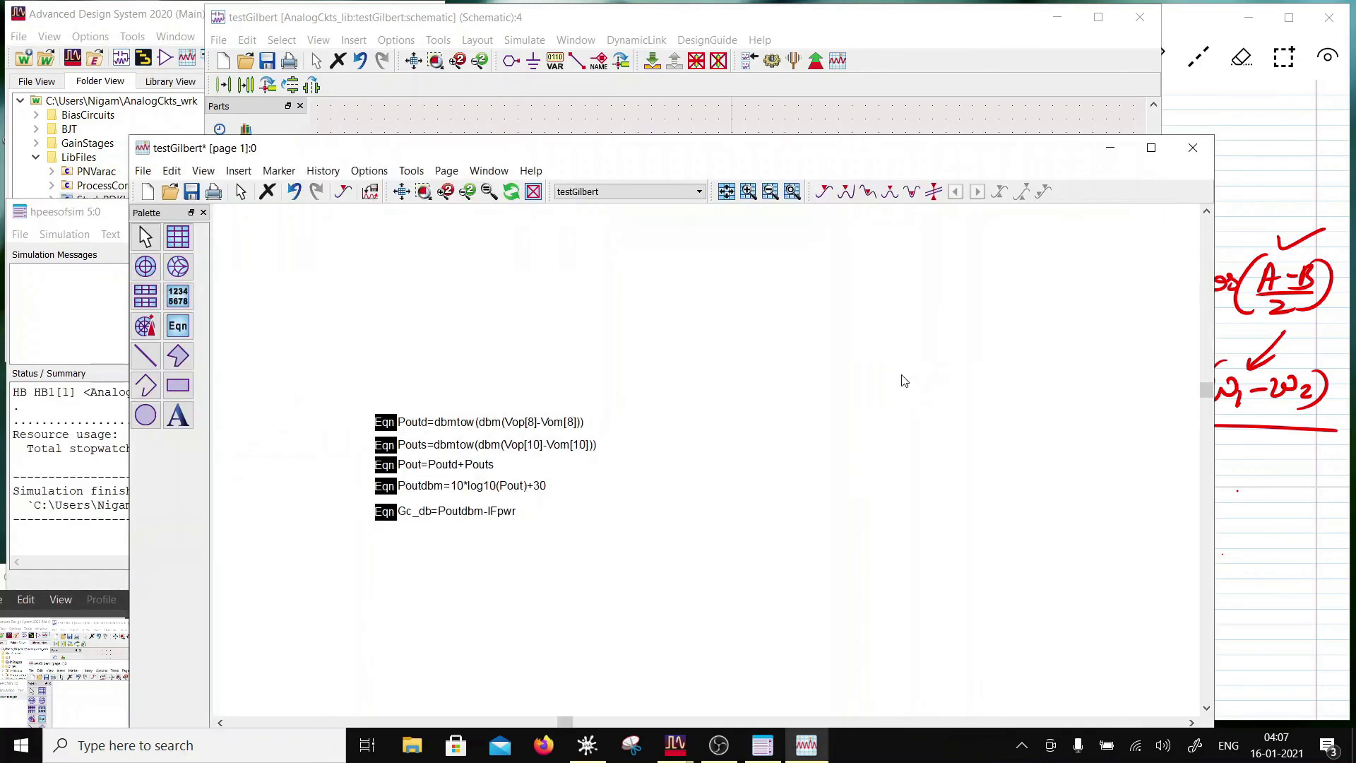
# Plot the Gc_db equation in a new rectangular plot beside the equations and set its trace thickness to 1.5 points
pyautogui.click(178, 236)
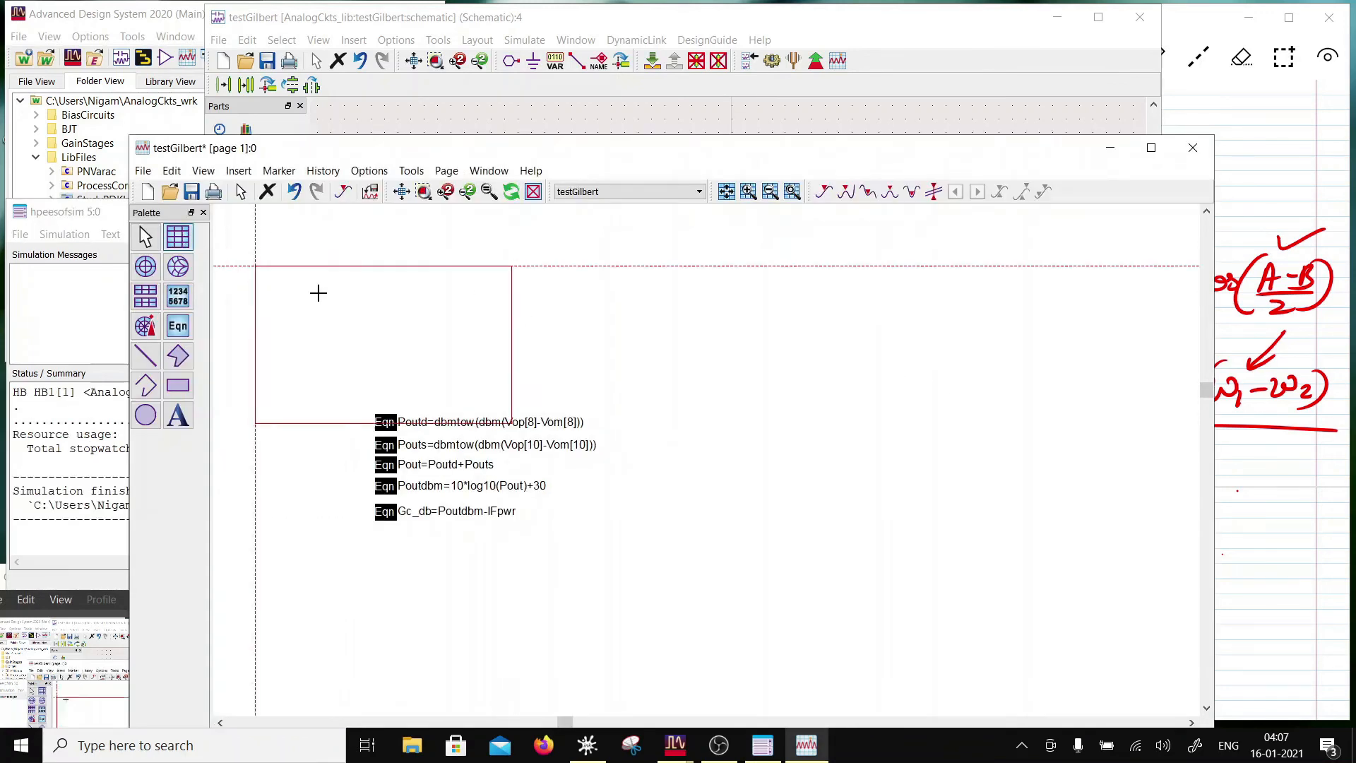
pyautogui.click(688, 306)
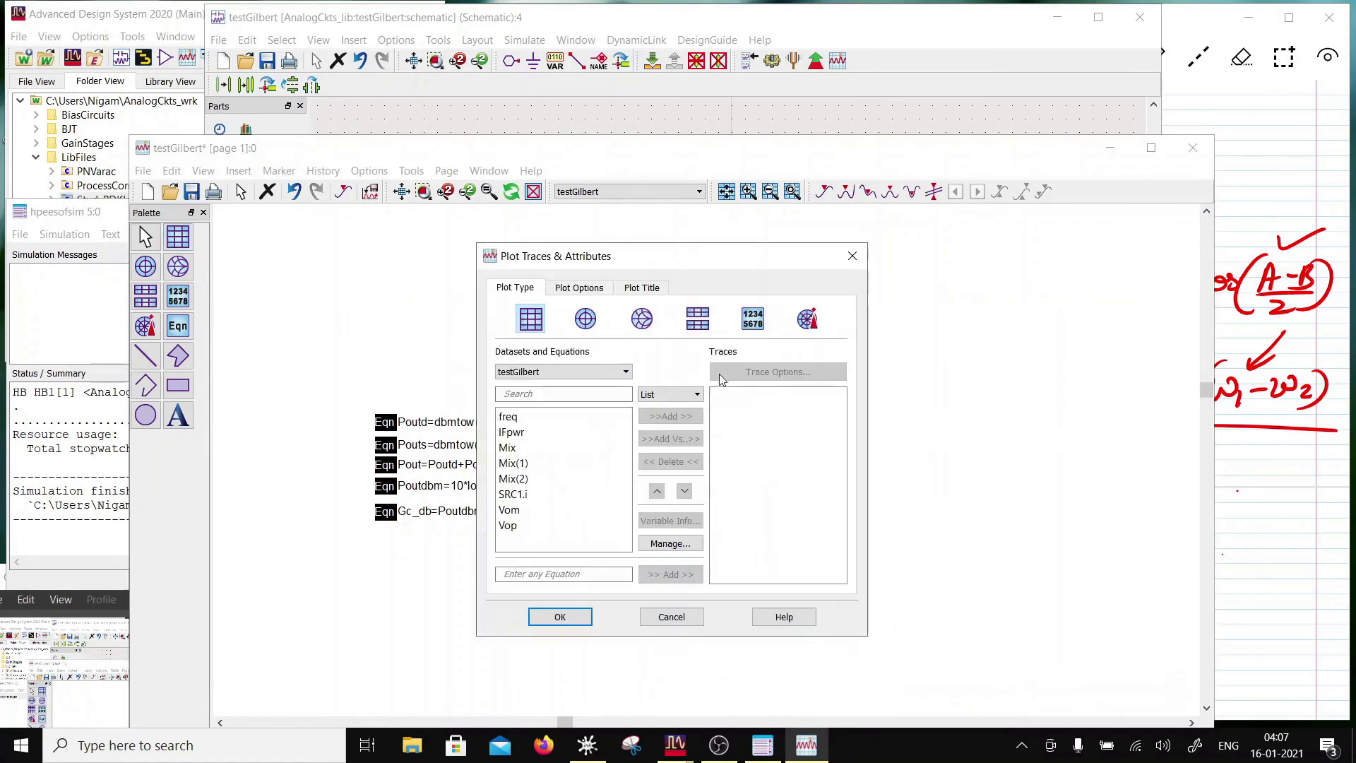
pyautogui.click(548, 372)
pyautogui.scroll(6, 526, 390)
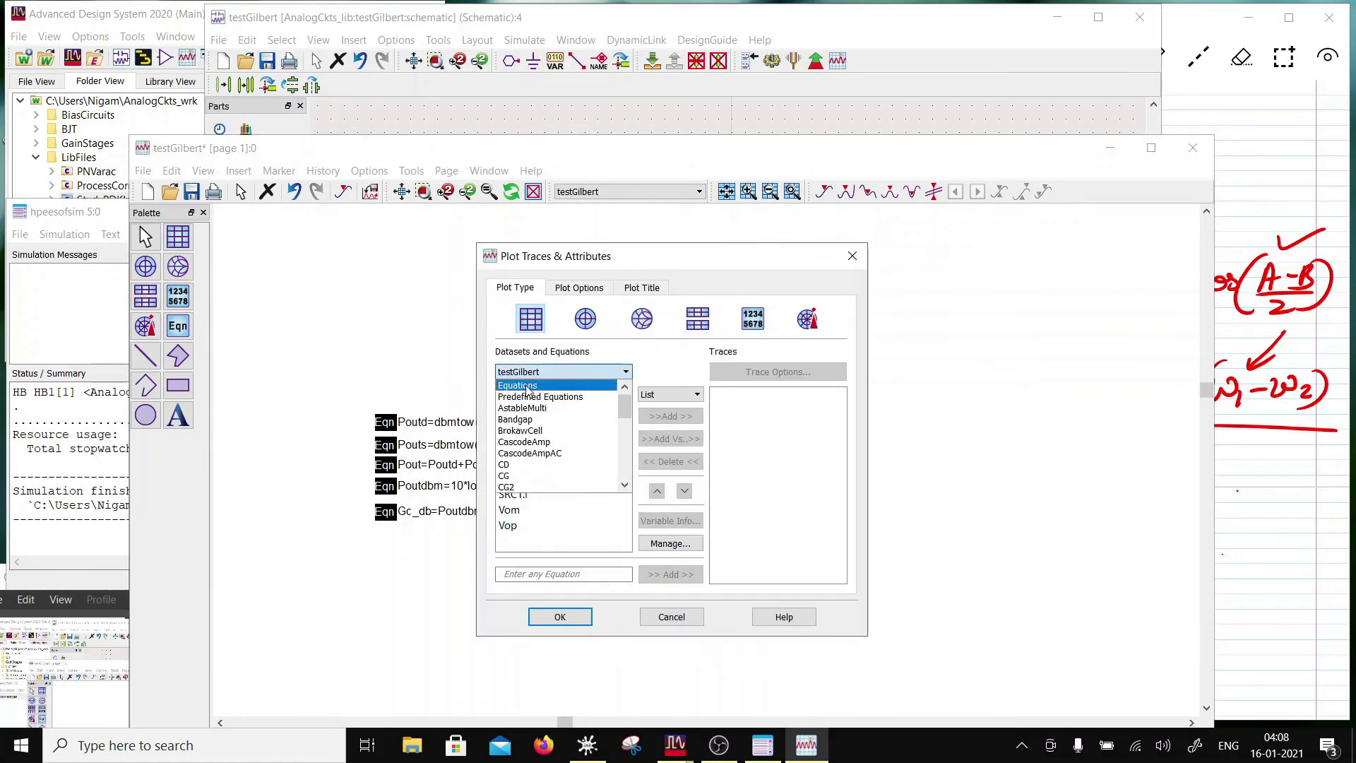
pyautogui.click(528, 386)
pyautogui.click(514, 417)
pyautogui.click(670, 416)
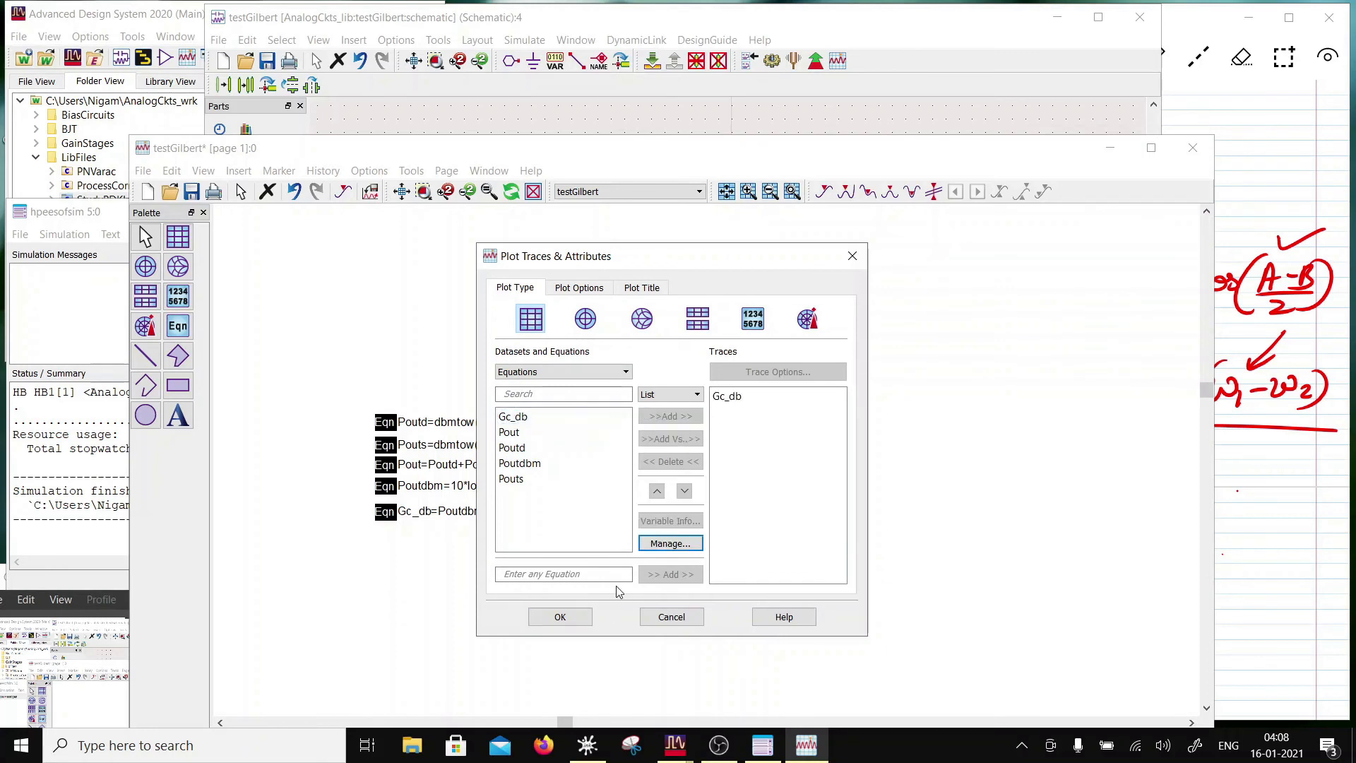
pyautogui.click(560, 616)
pyautogui.moveTo(687, 480); pyautogui.dragTo(654, 565)
pyautogui.doubleClick(625, 460)
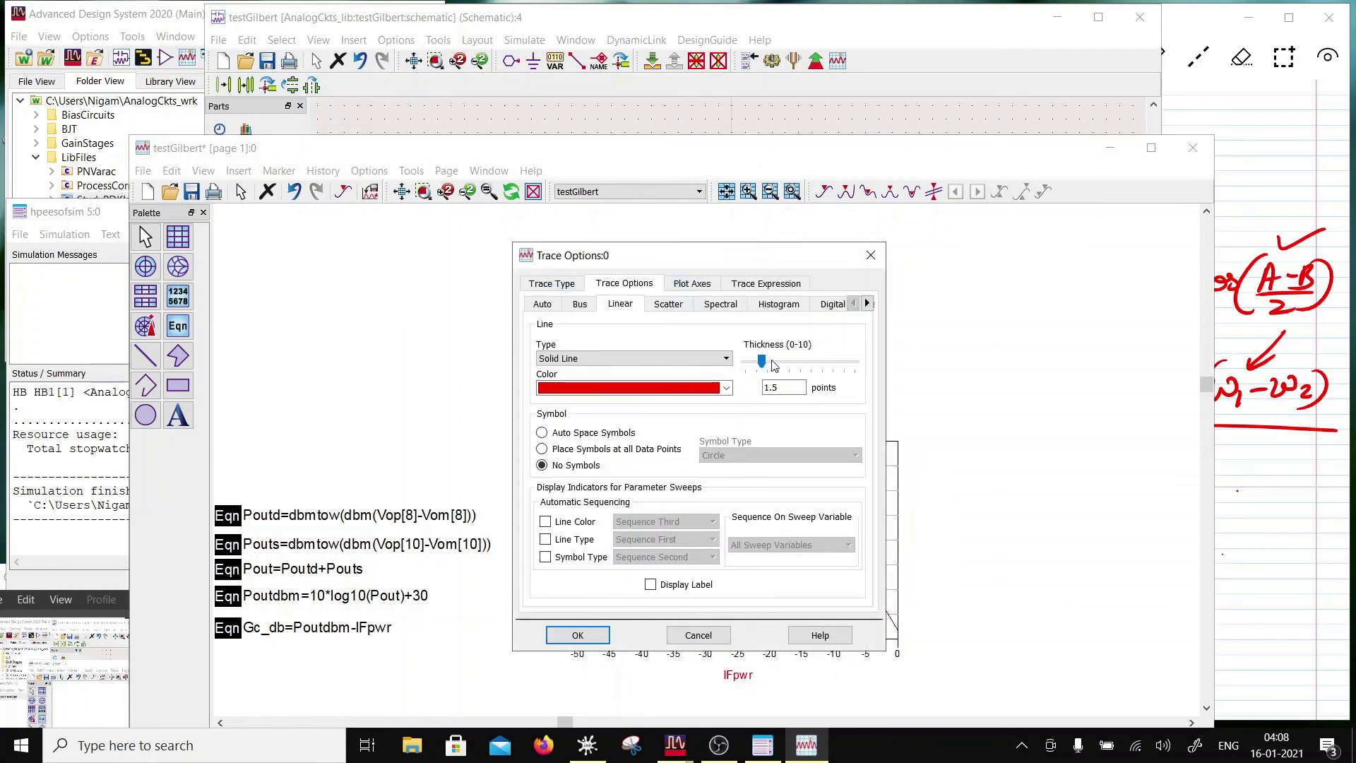
pyautogui.click(578, 635)
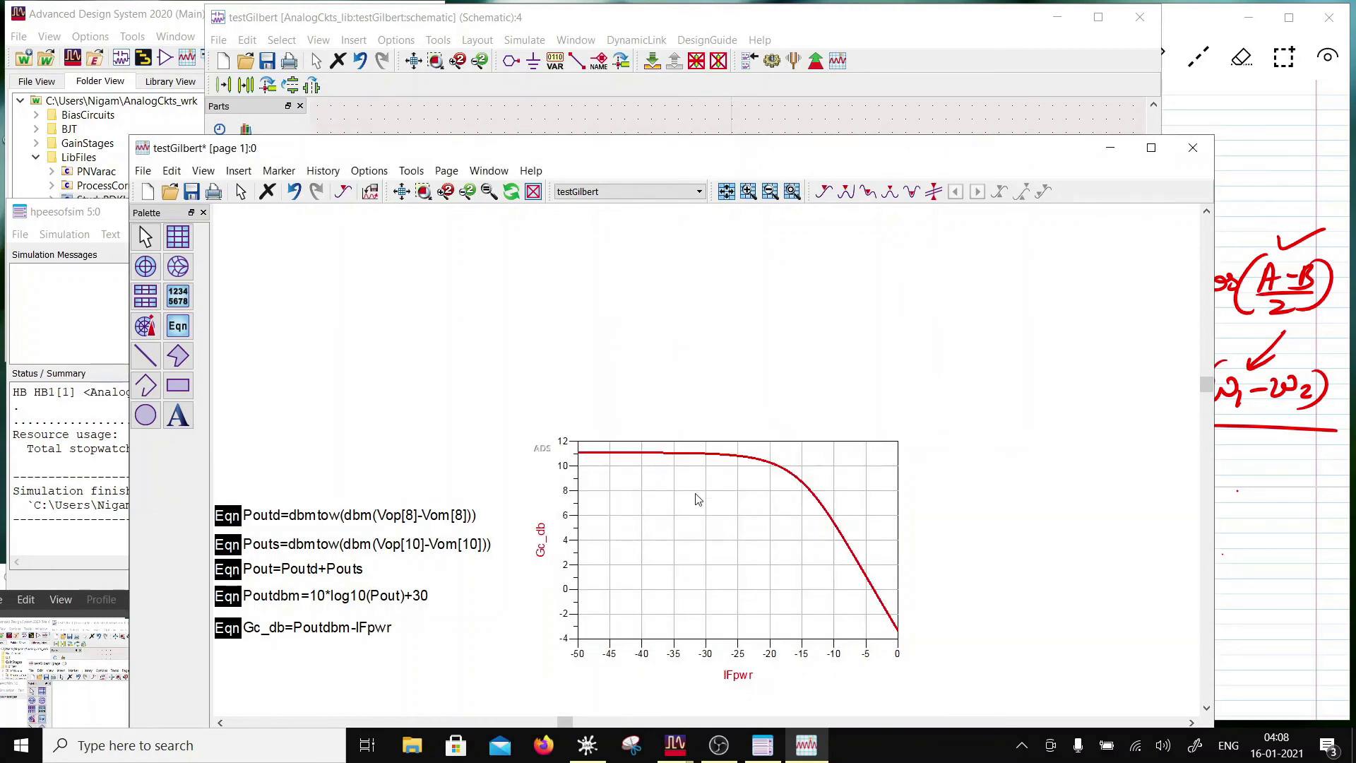
# Add the Poutdbm equation as a second trace on the Gc_db plot
pyautogui.moveTo(588, 460)
pyautogui.doubleClick(719, 577)
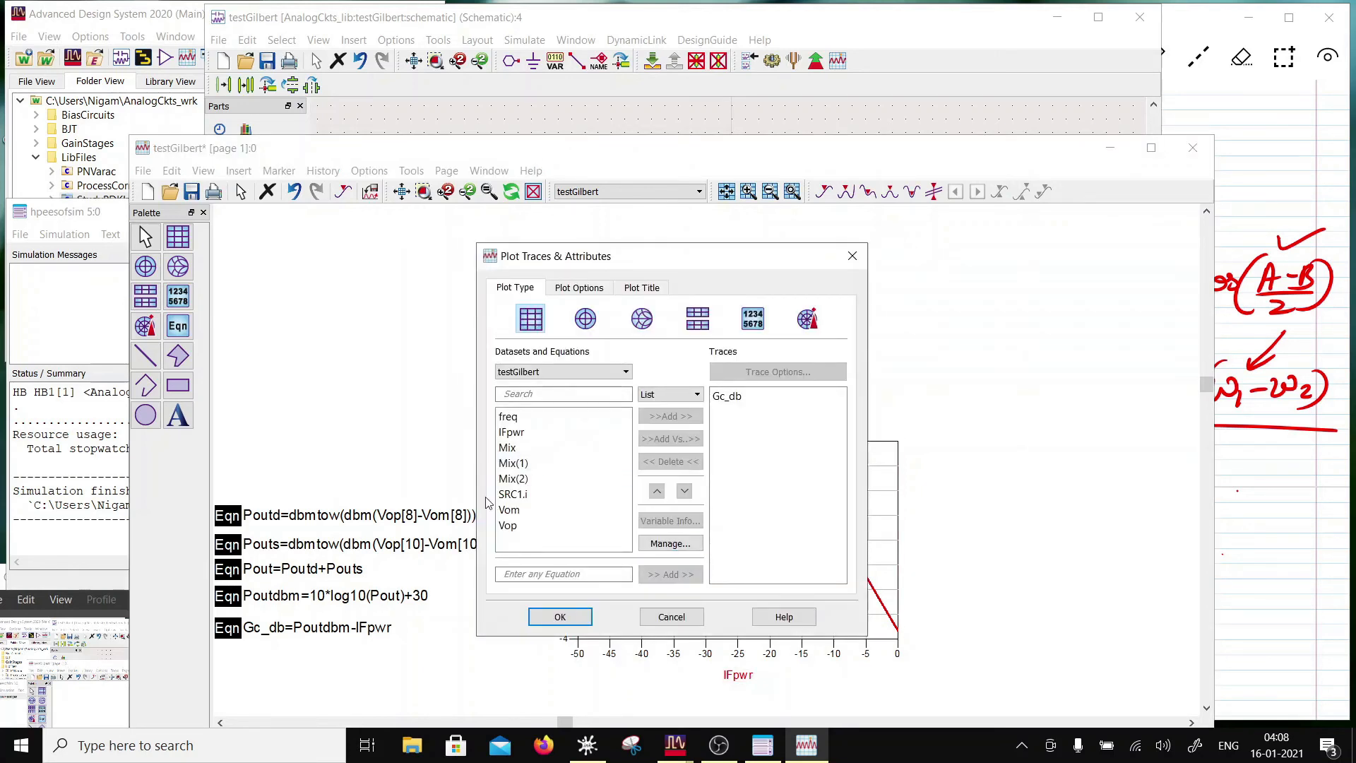
pyautogui.click(555, 372)
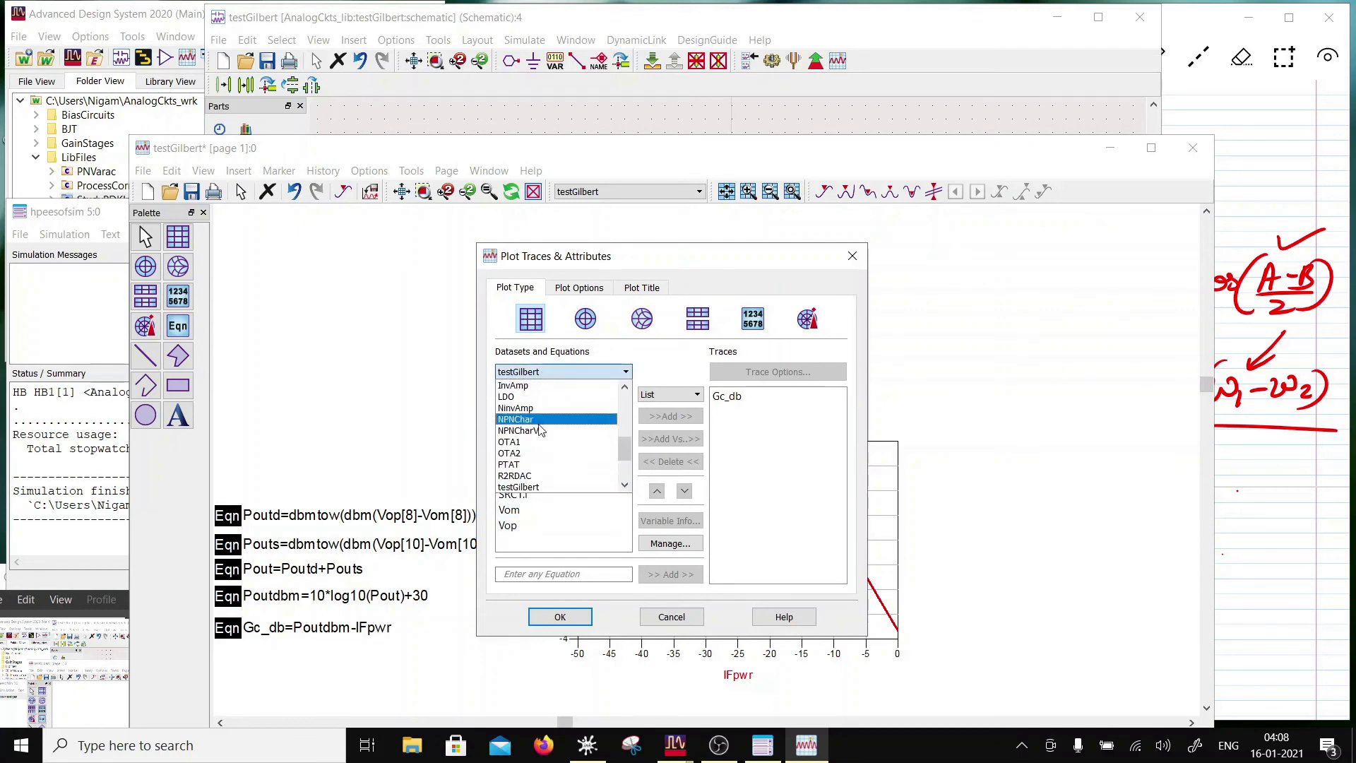
pyautogui.click(531, 385)
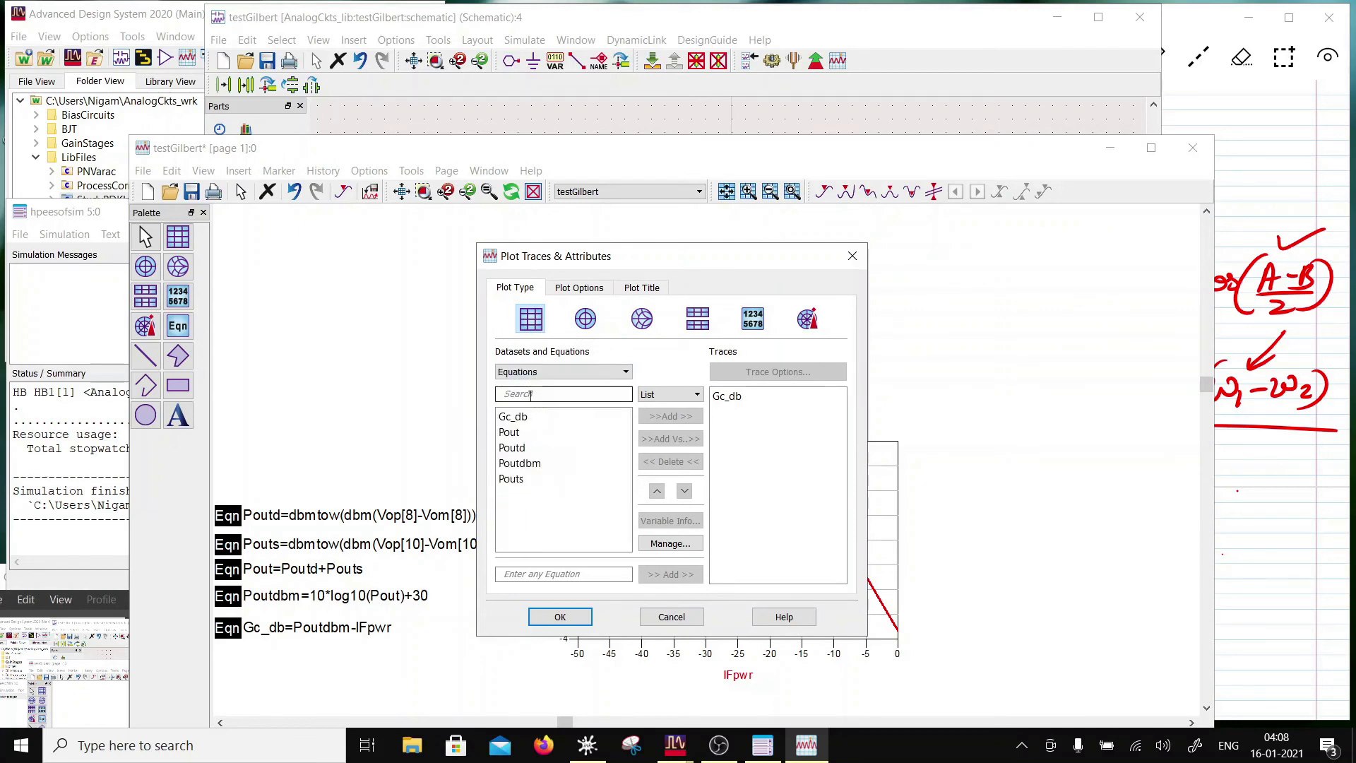
pyautogui.click(522, 463)
pyautogui.click(671, 417)
pyautogui.click(576, 617)
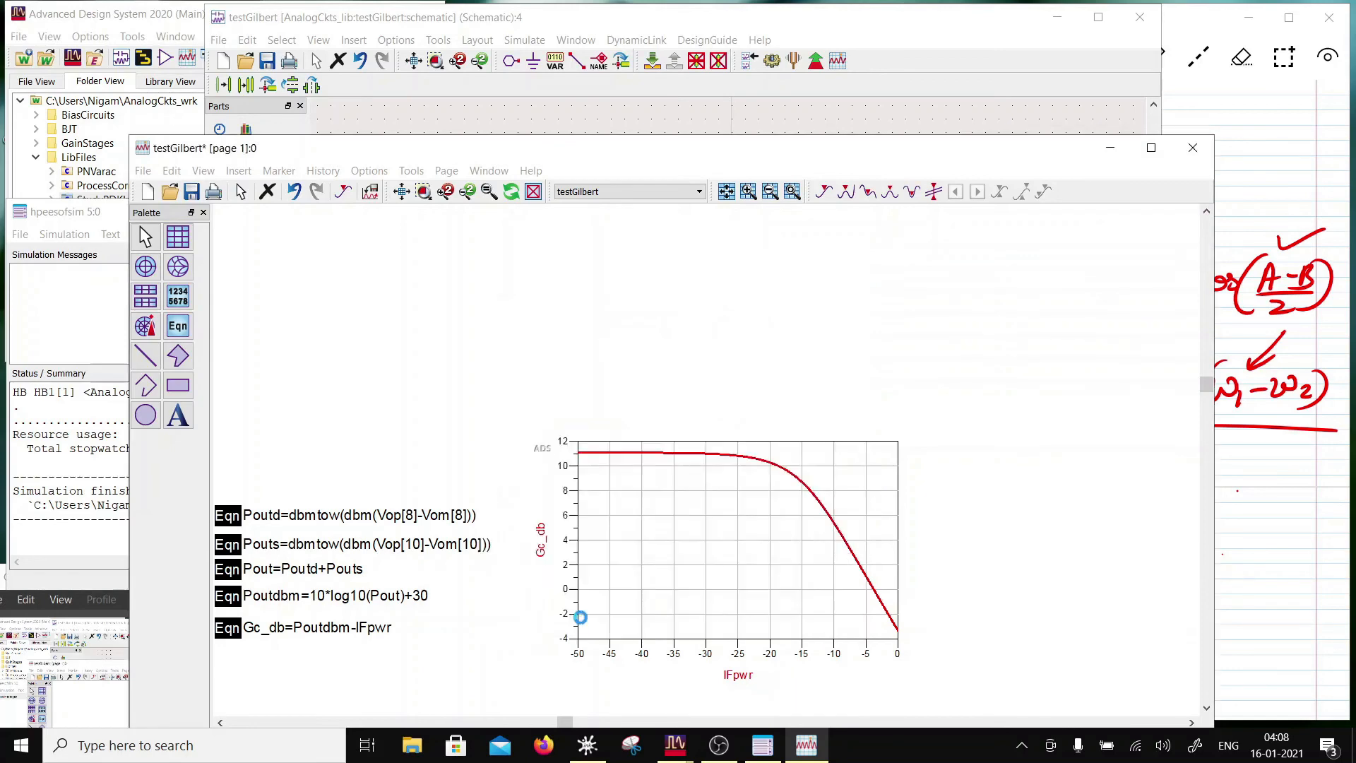
# Assign the Poutdbm trace to the right Y axis of the plot
pyautogui.doubleClick(776, 540)
pyautogui.click(766, 283)
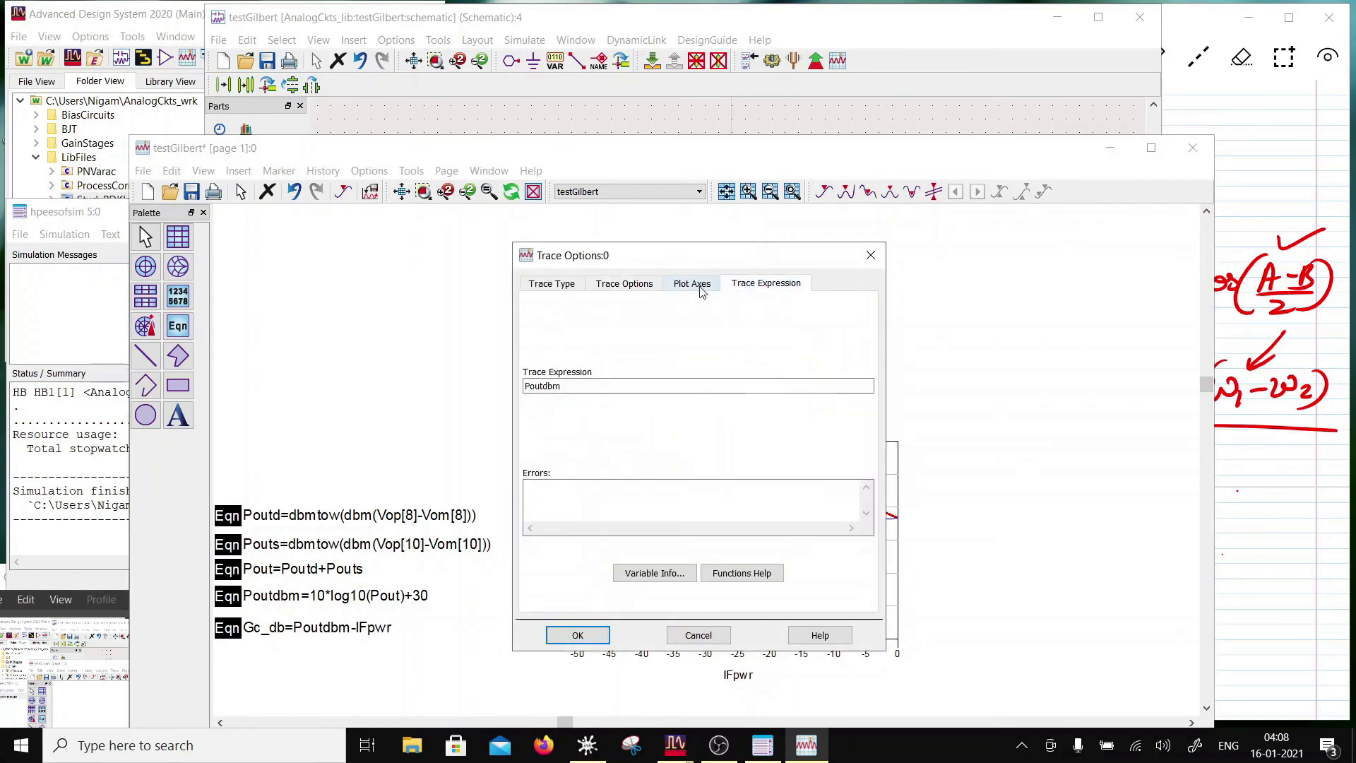
pyautogui.click(692, 283)
pyautogui.click(756, 457)
pyautogui.click(729, 482)
pyautogui.click(593, 635)
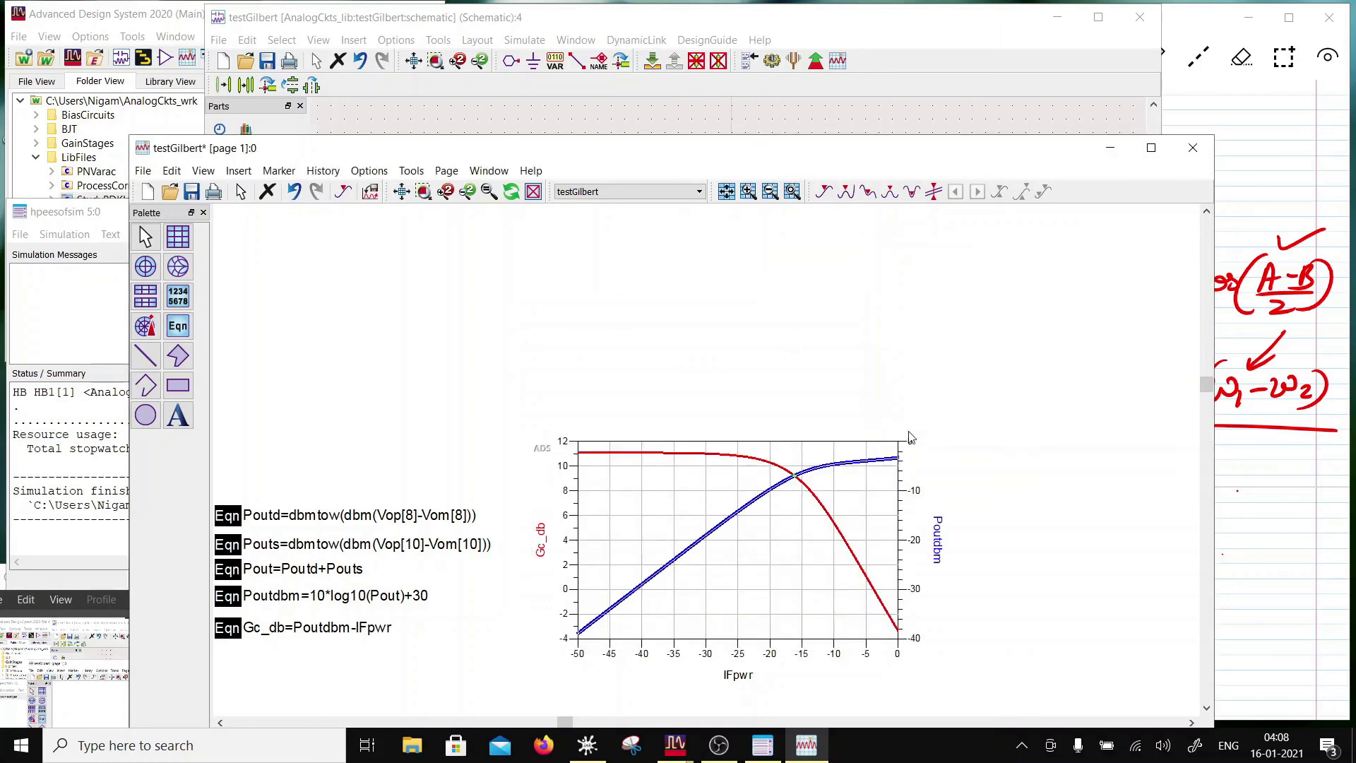
# Increase the line thickness of the Poutdbm trace
pyautogui.click(914, 408)
pyautogui.doubleClick(740, 519)
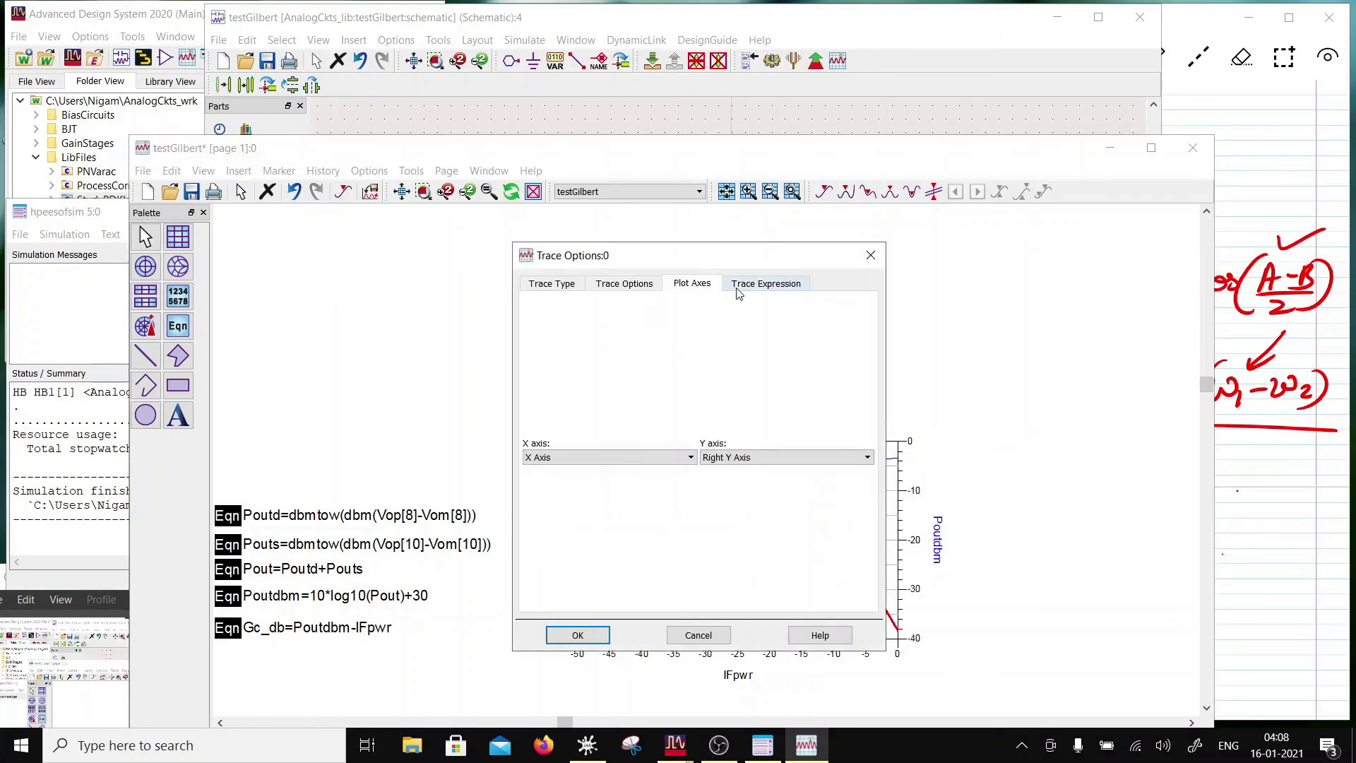
pyautogui.click(624, 283)
pyautogui.click(788, 359)
pyautogui.click(600, 635)
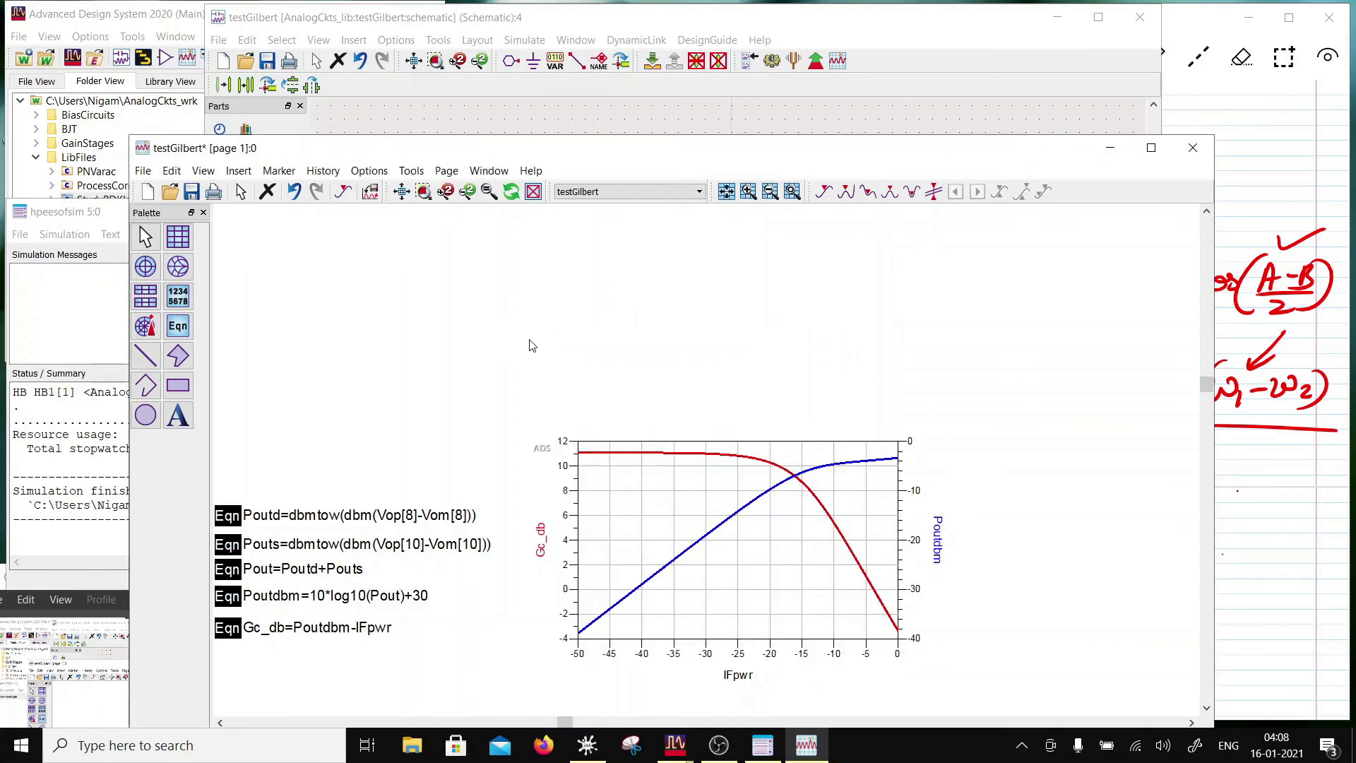
# Insert a marker on the Gc_db trace at IFpwr = -47
pyautogui.click(279, 171)
pyautogui.click(302, 191)
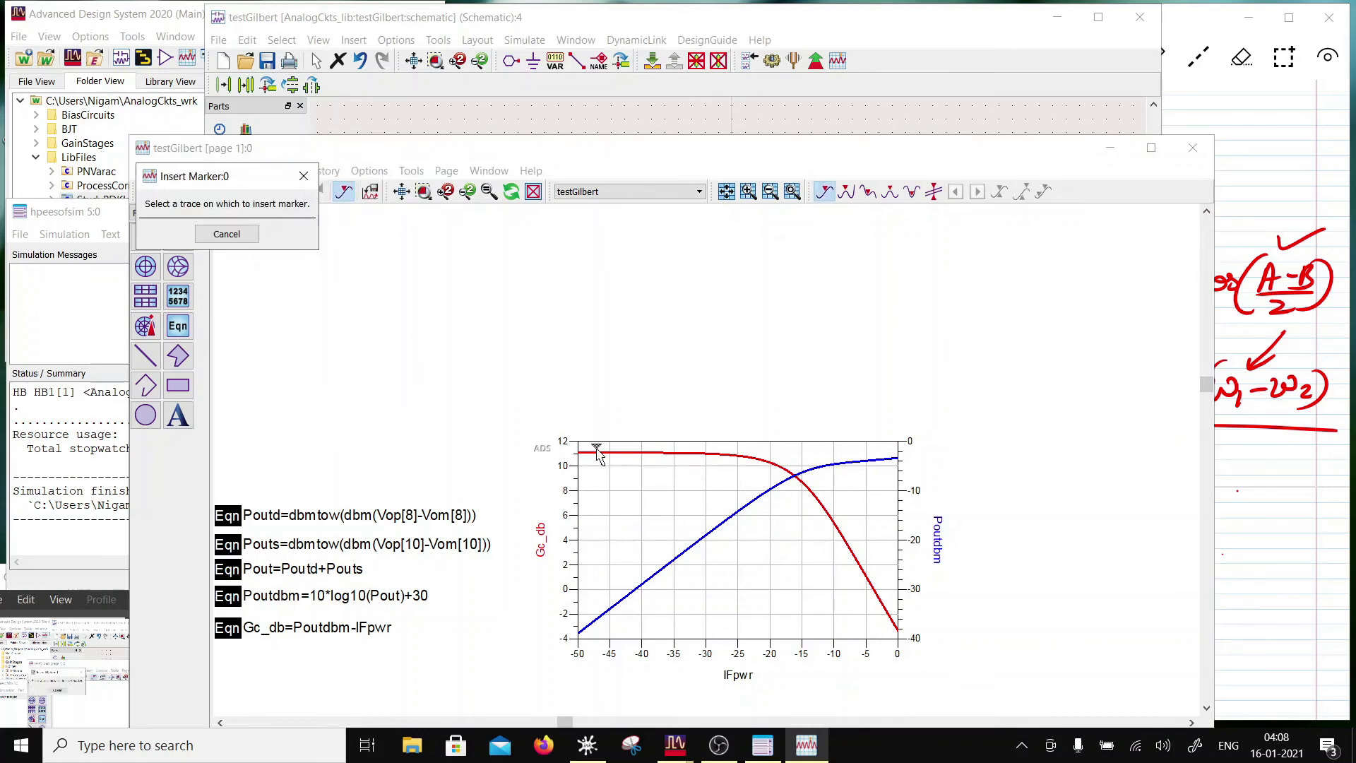
pyautogui.click(597, 452)
pyautogui.moveTo(590, 396); pyautogui.dragTo(577, 396)
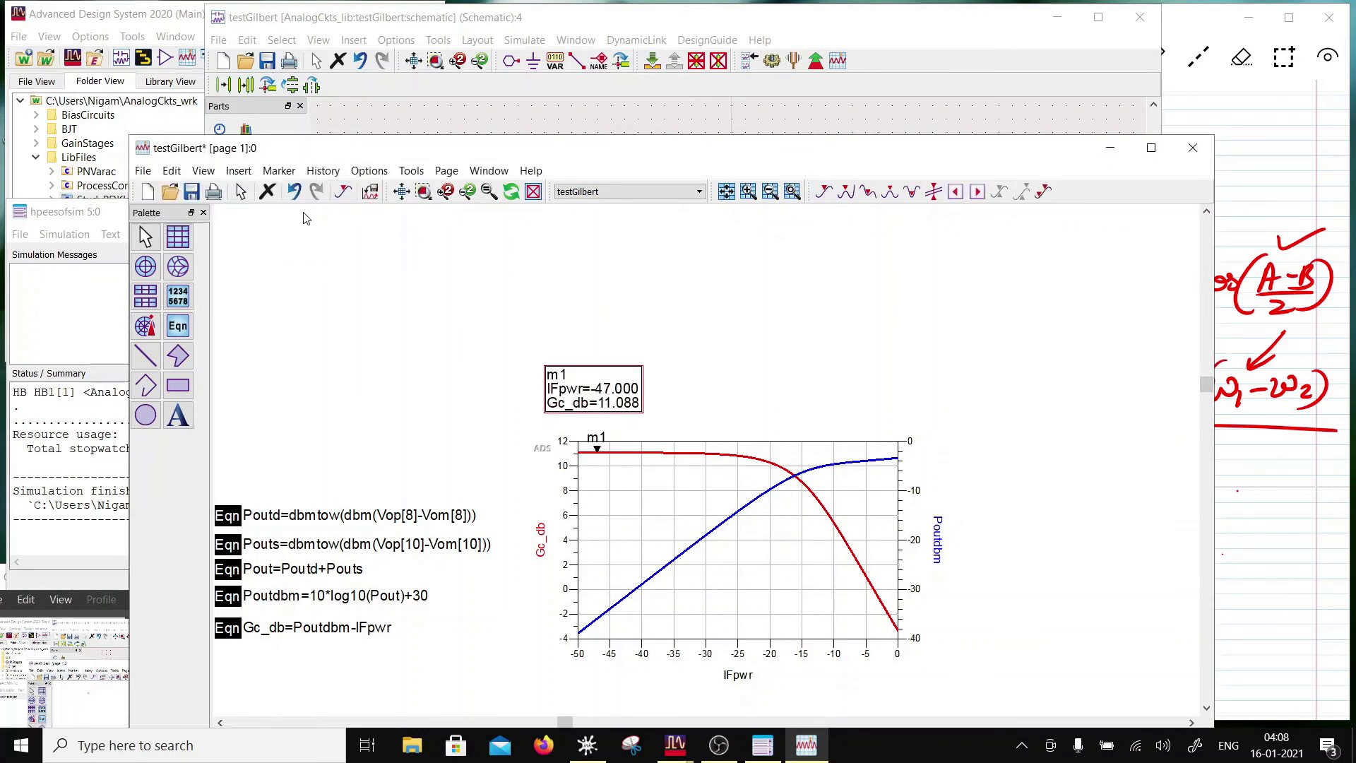
# Insert a line marker across both traces at IFpwr = -19 and place its readout beside the m1 readout
pyautogui.click(279, 170)
pyautogui.click(466, 165)
pyautogui.click(934, 192)
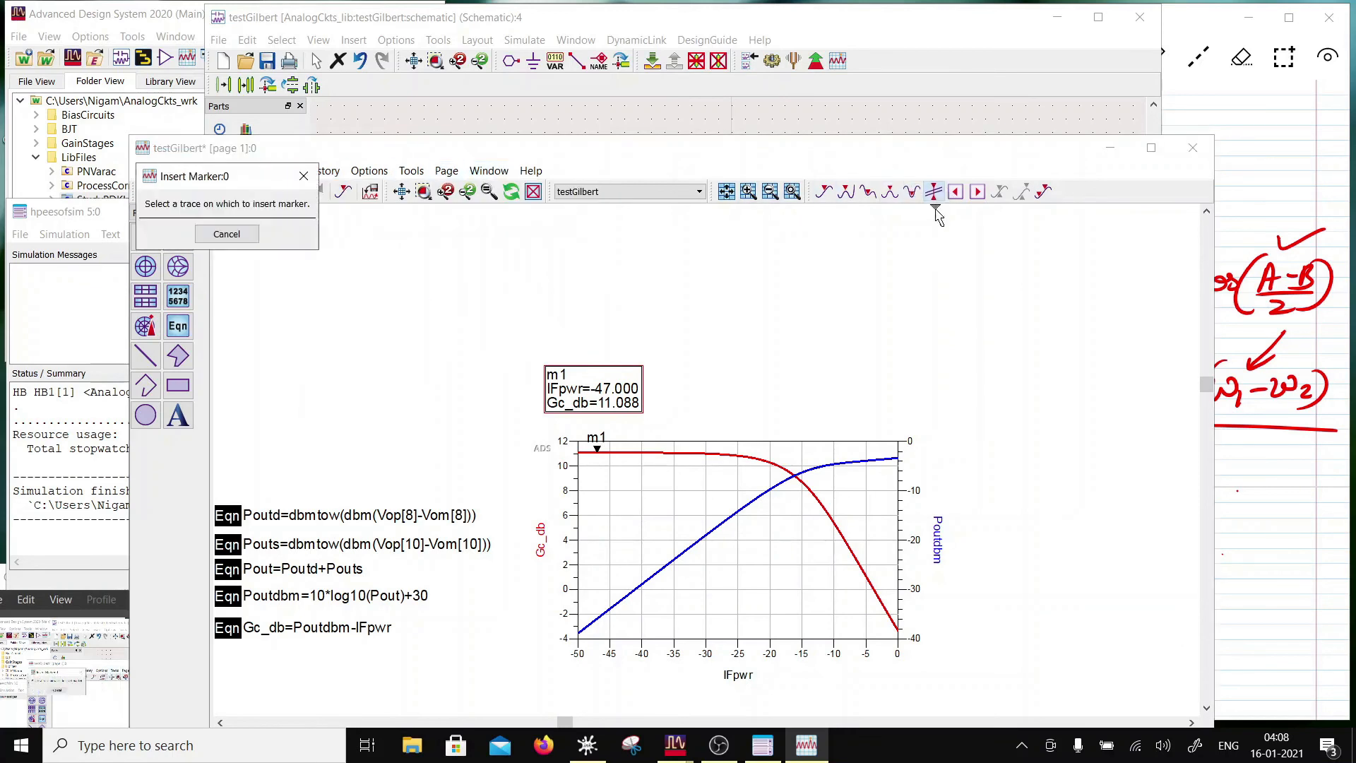
pyautogui.click(726, 454)
pyautogui.moveTo(725, 440); pyautogui.dragTo(776, 438)
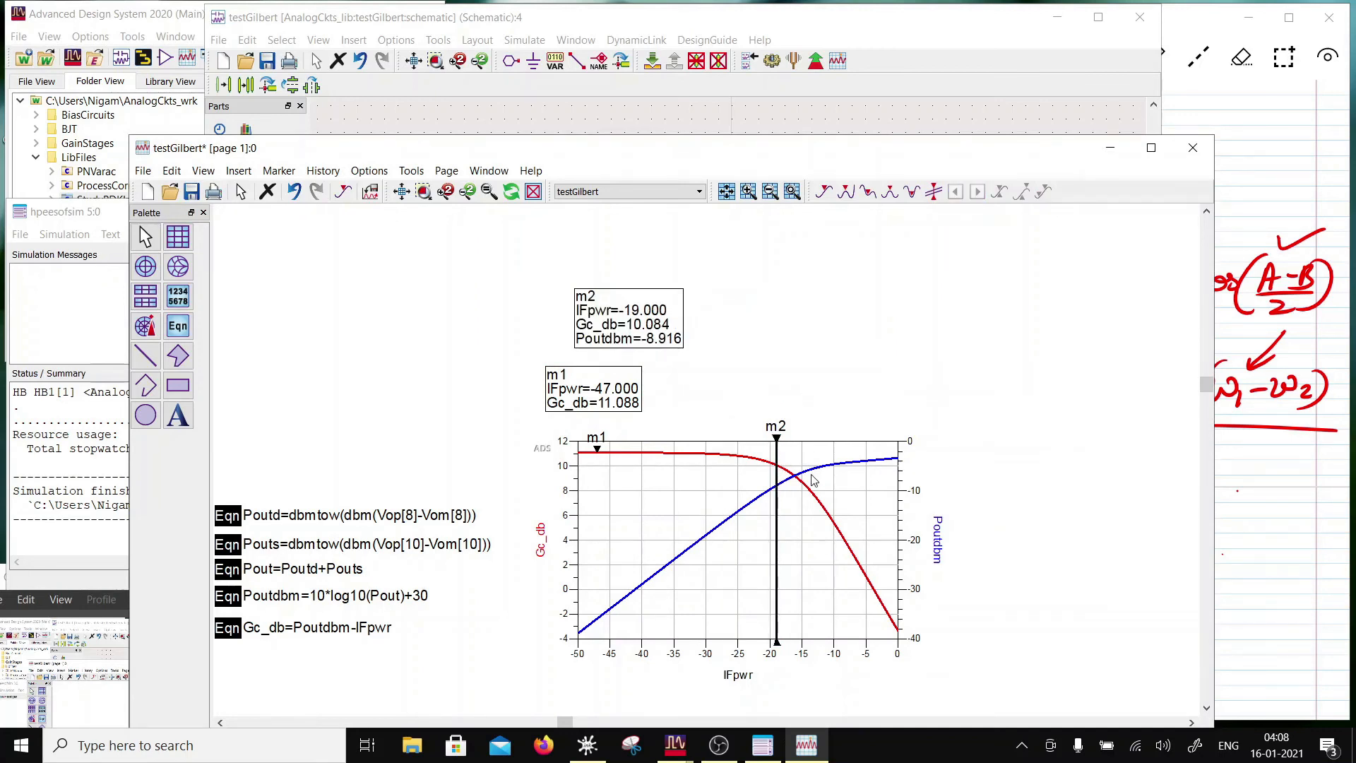
pyautogui.moveTo(604, 338)
pyautogui.mouseDown()
pyautogui.moveTo(690, 400)
pyautogui.moveTo(683, 413)
pyautogui.mouseUp()
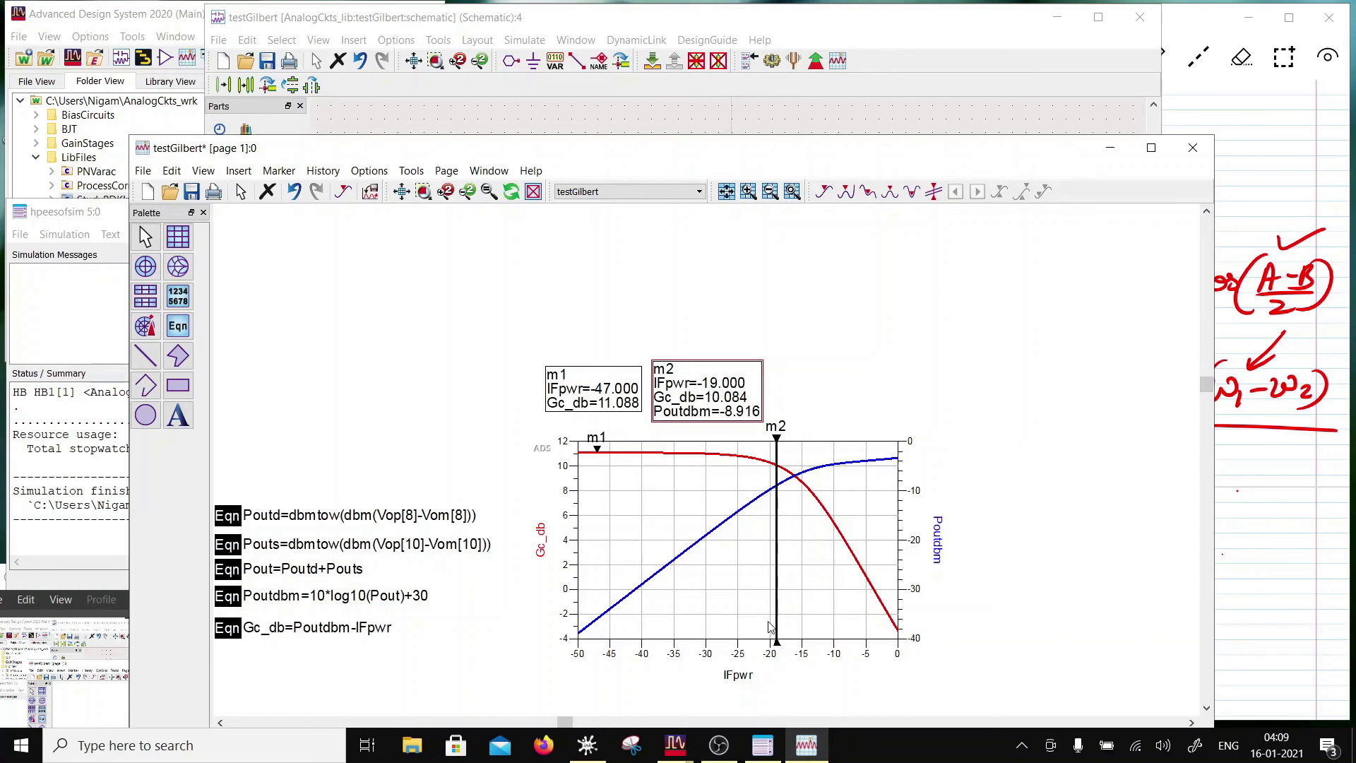
# Save the testGilbert data display
pyautogui.scroll(-2, 606, 569)
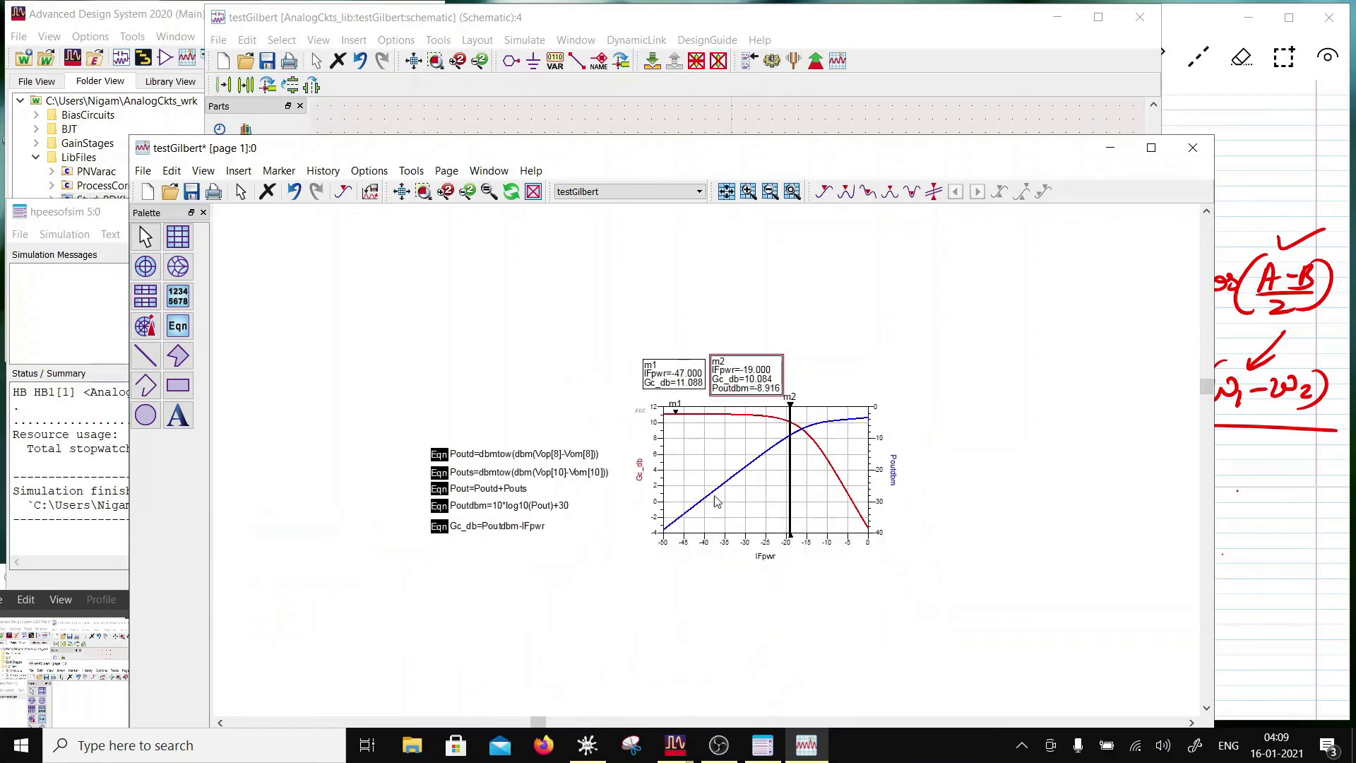
pyautogui.scroll(1, 572, 554)
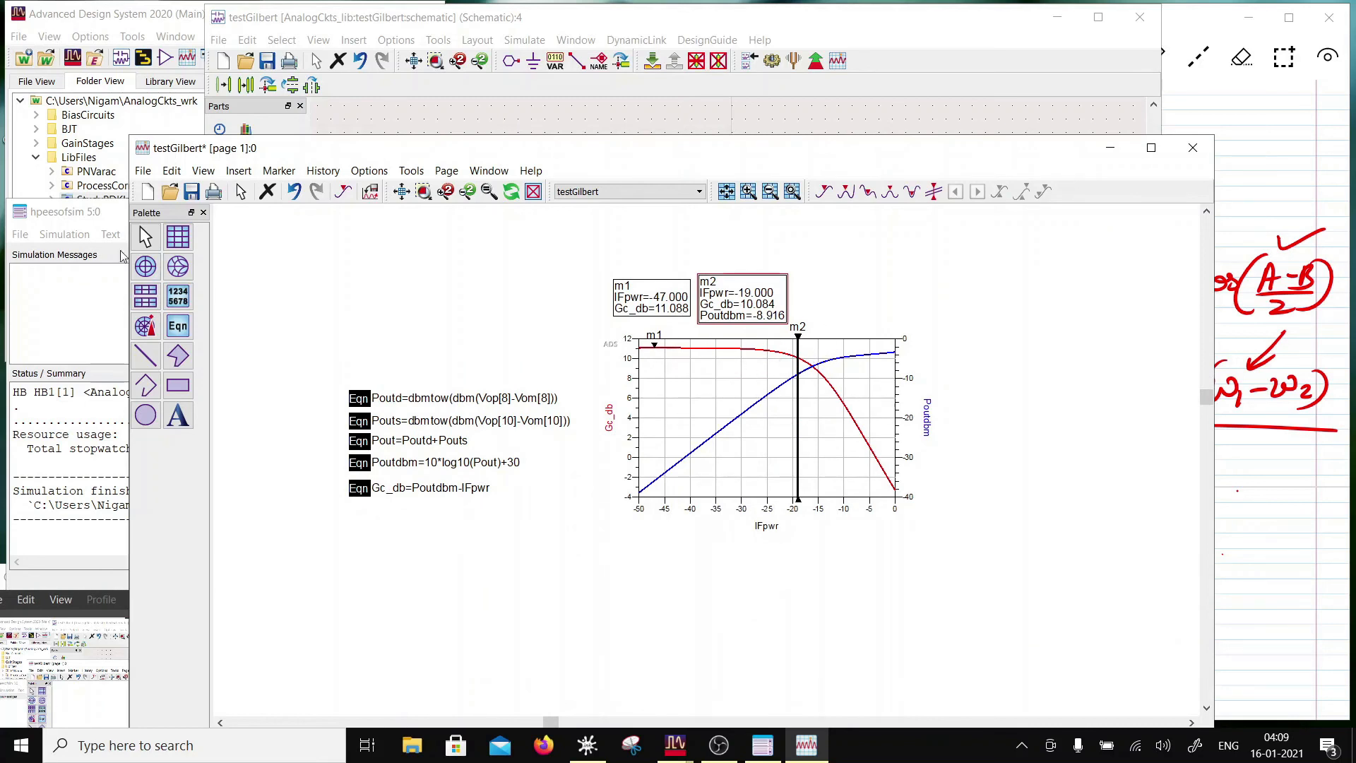
pyautogui.click(192, 192)
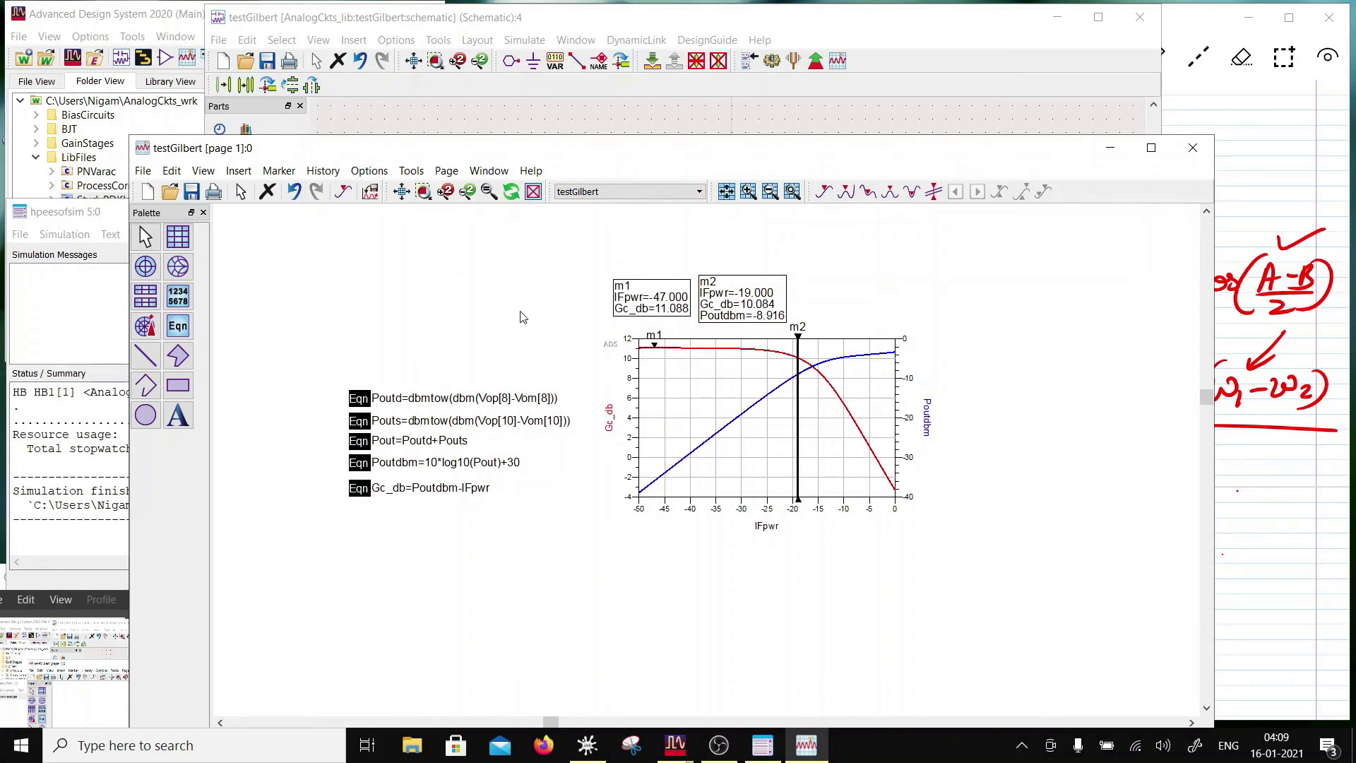
pyautogui.click(280, 176)
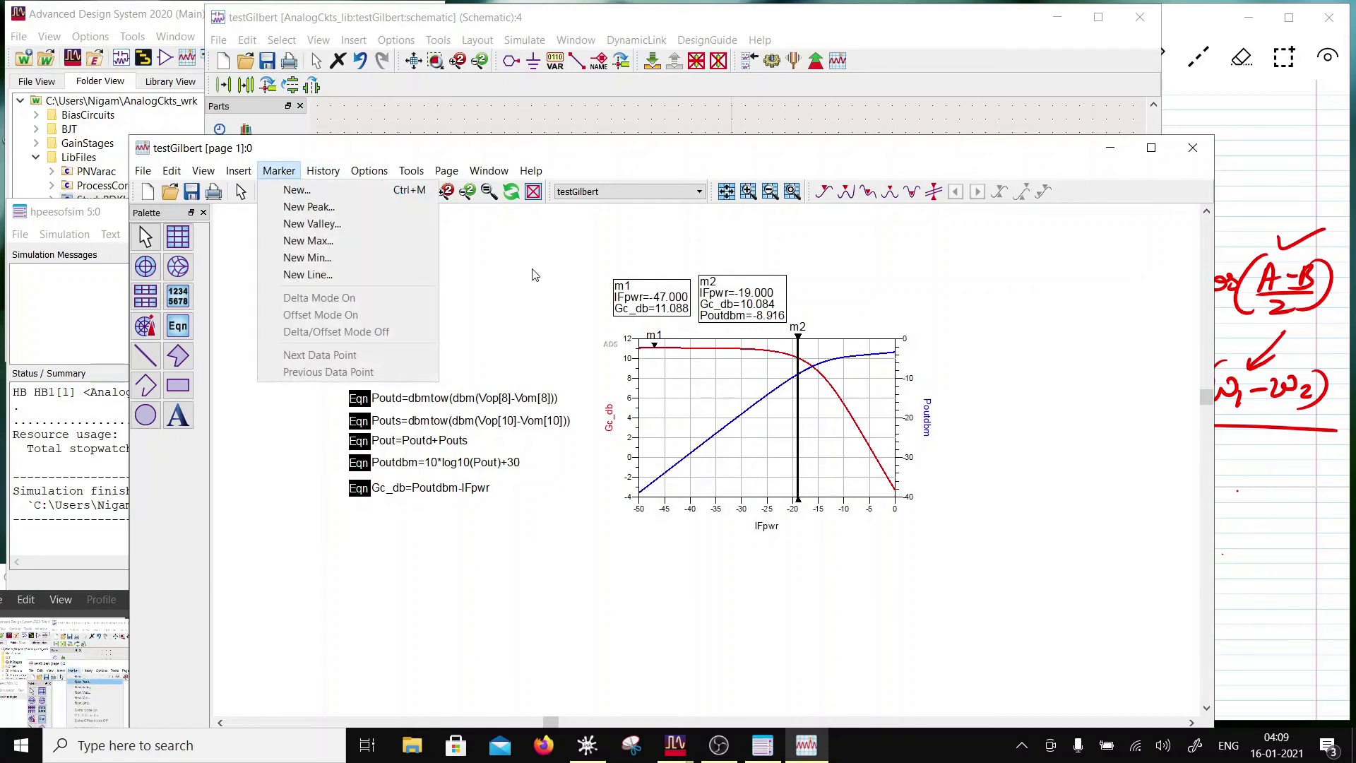
pyautogui.click(505, 289)
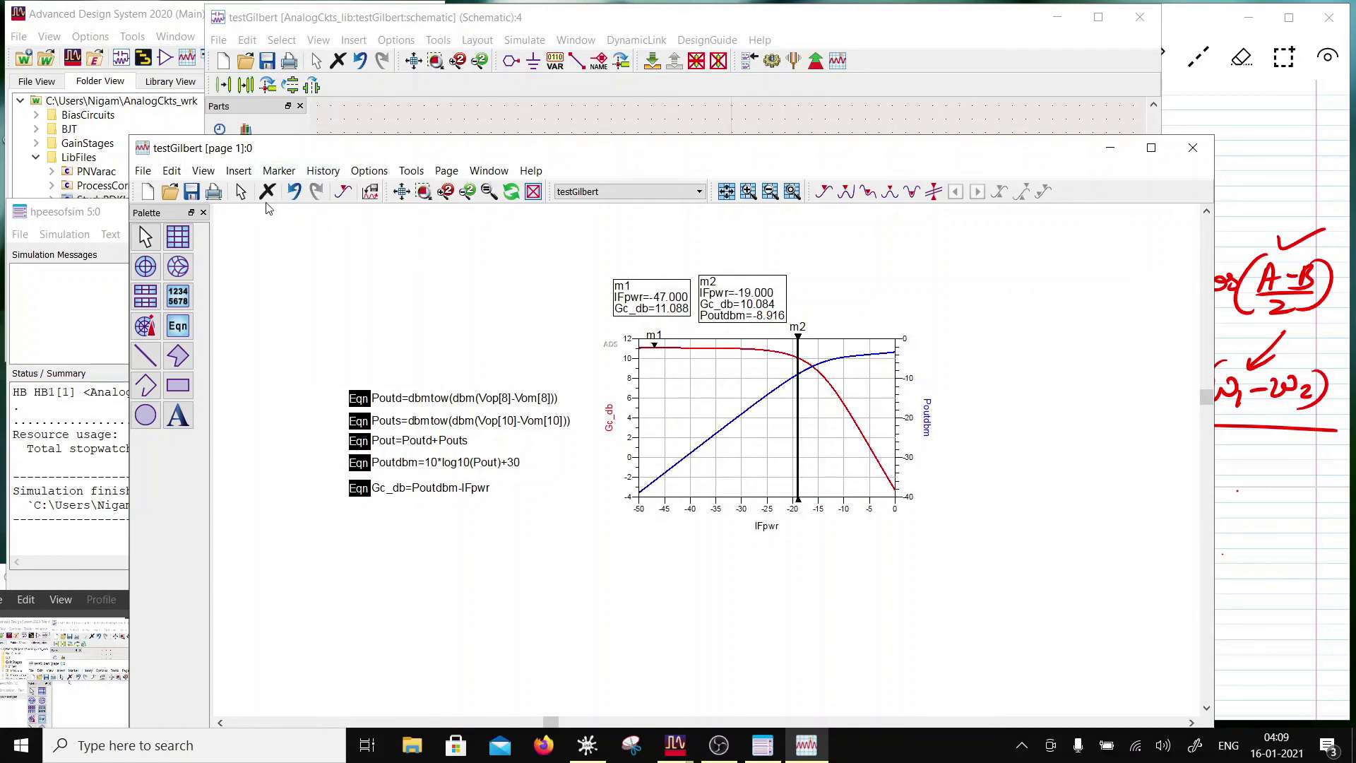
# Add the equation n=find_index(IFpwr,indep(m1)) directly below the Gc_db equation
pyautogui.click(178, 325)
pyautogui.click(353, 513)
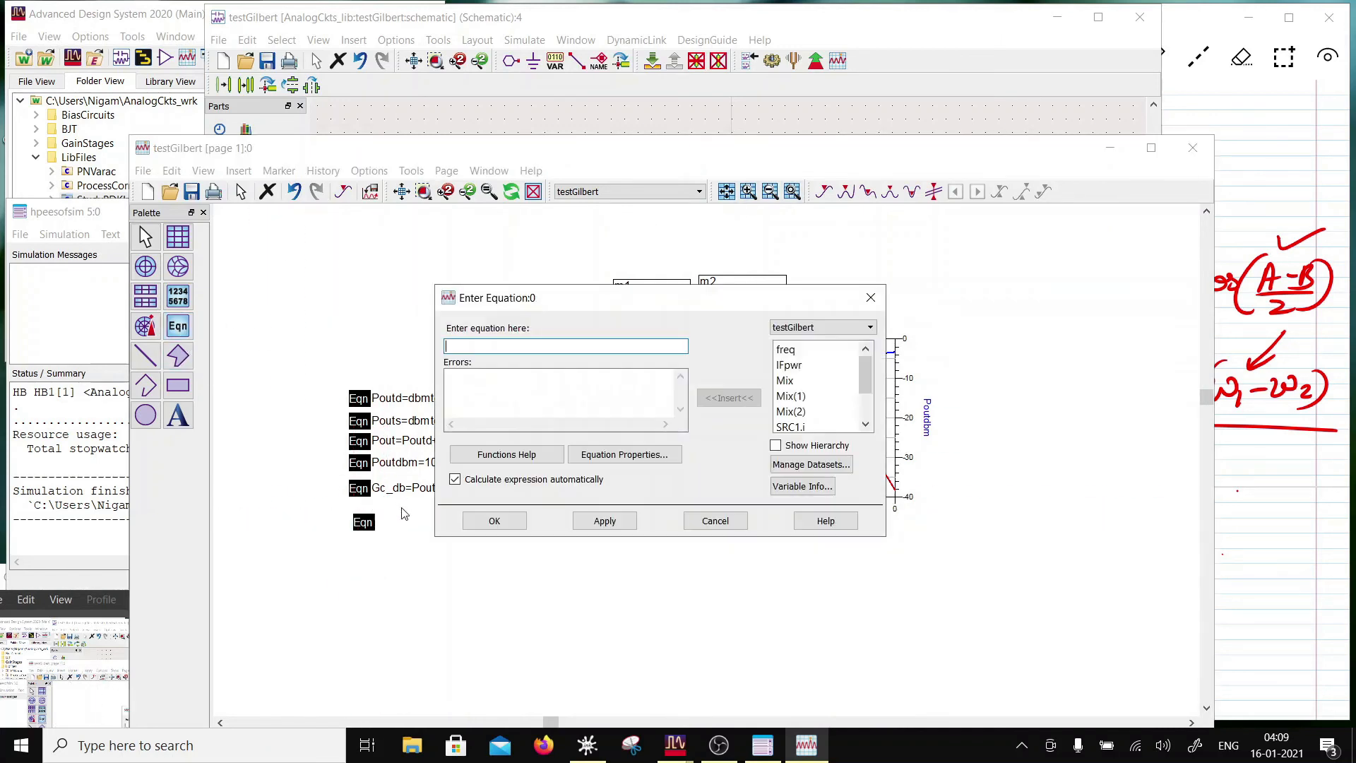
pyautogui.click(478, 346)
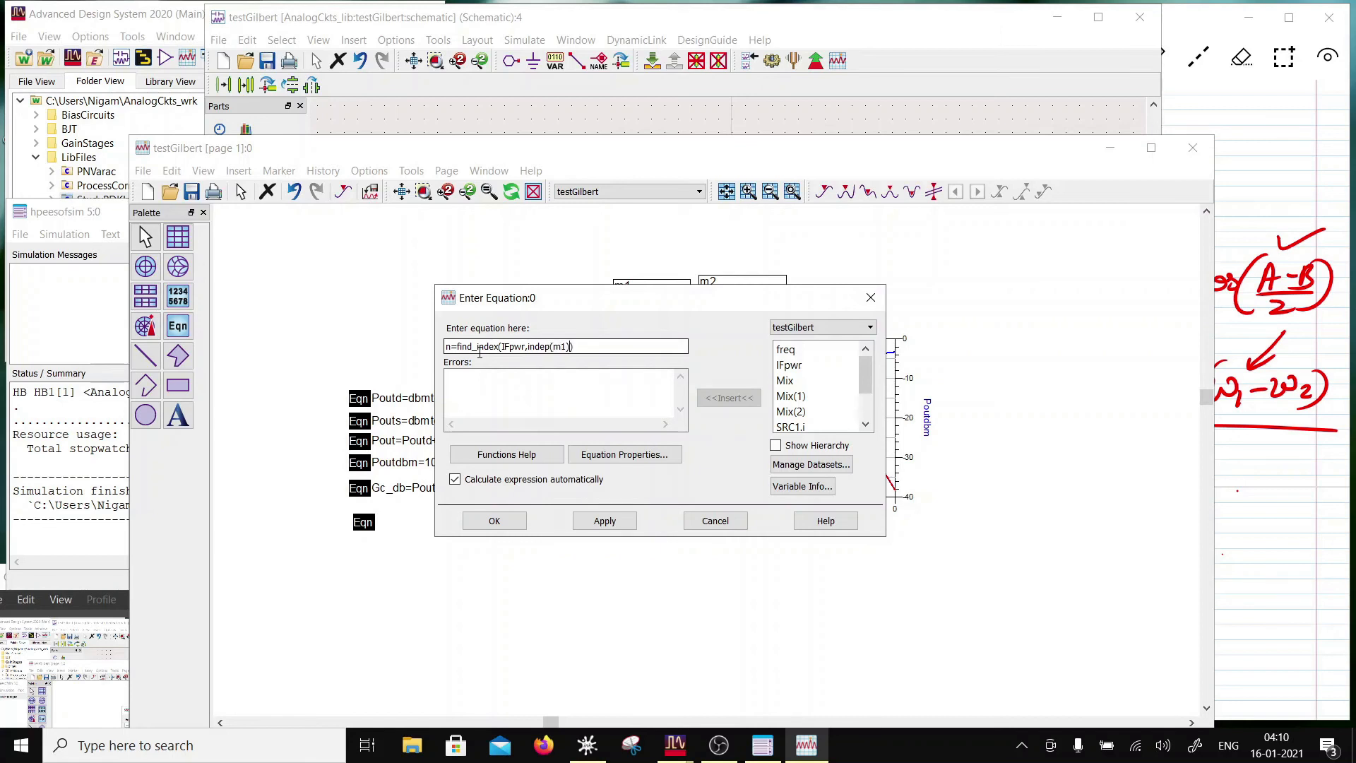
pyautogui.click(488, 521)
pyautogui.moveTo(364, 523); pyautogui.dragTo(359, 510)
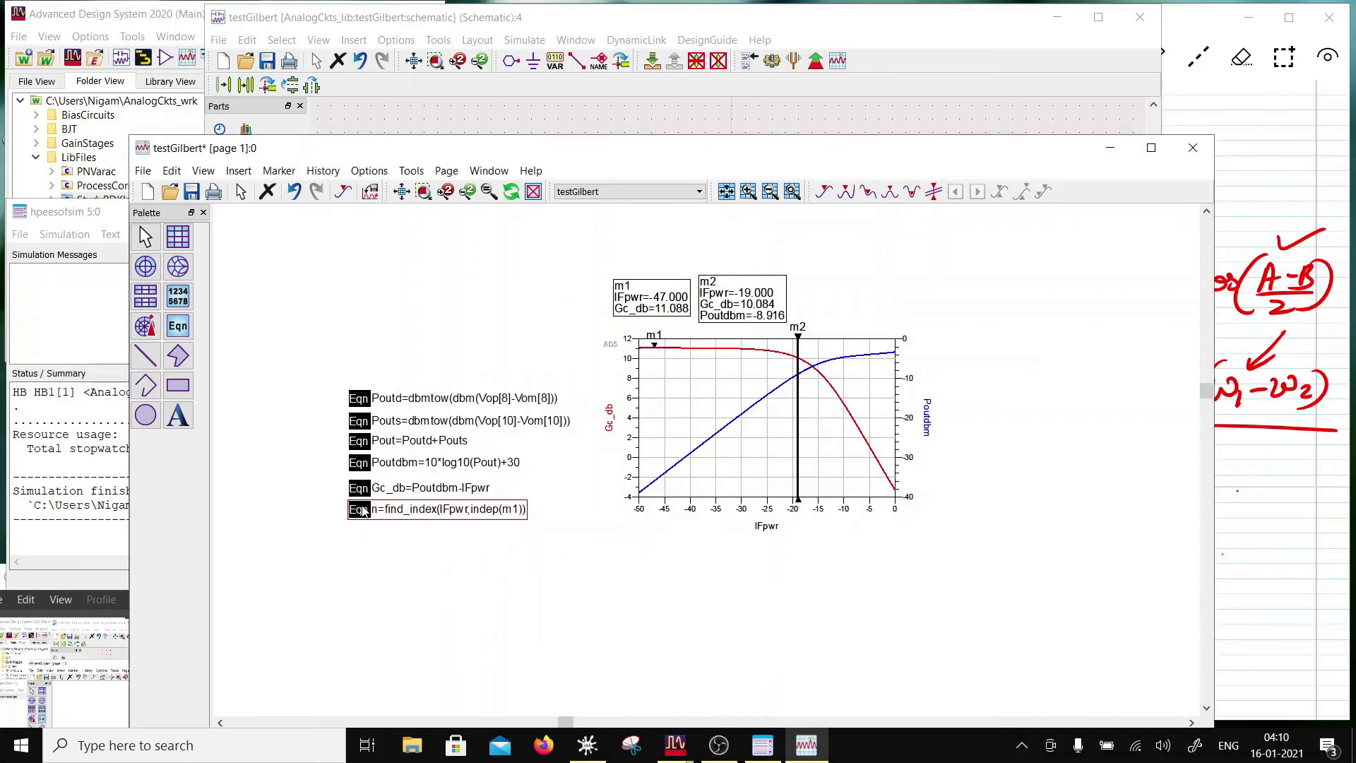
# Insert a list showing the equation n below the equations
pyautogui.click(178, 296)
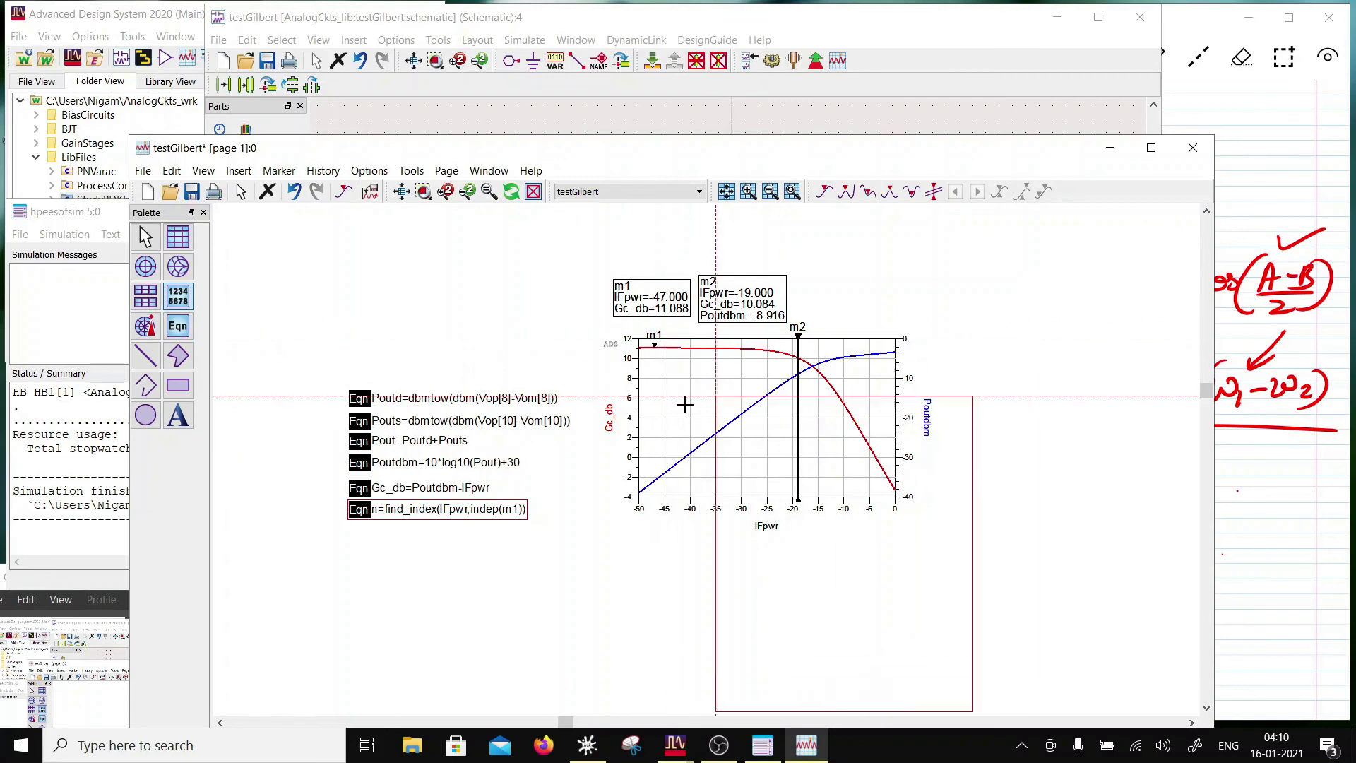
pyautogui.click(410, 562)
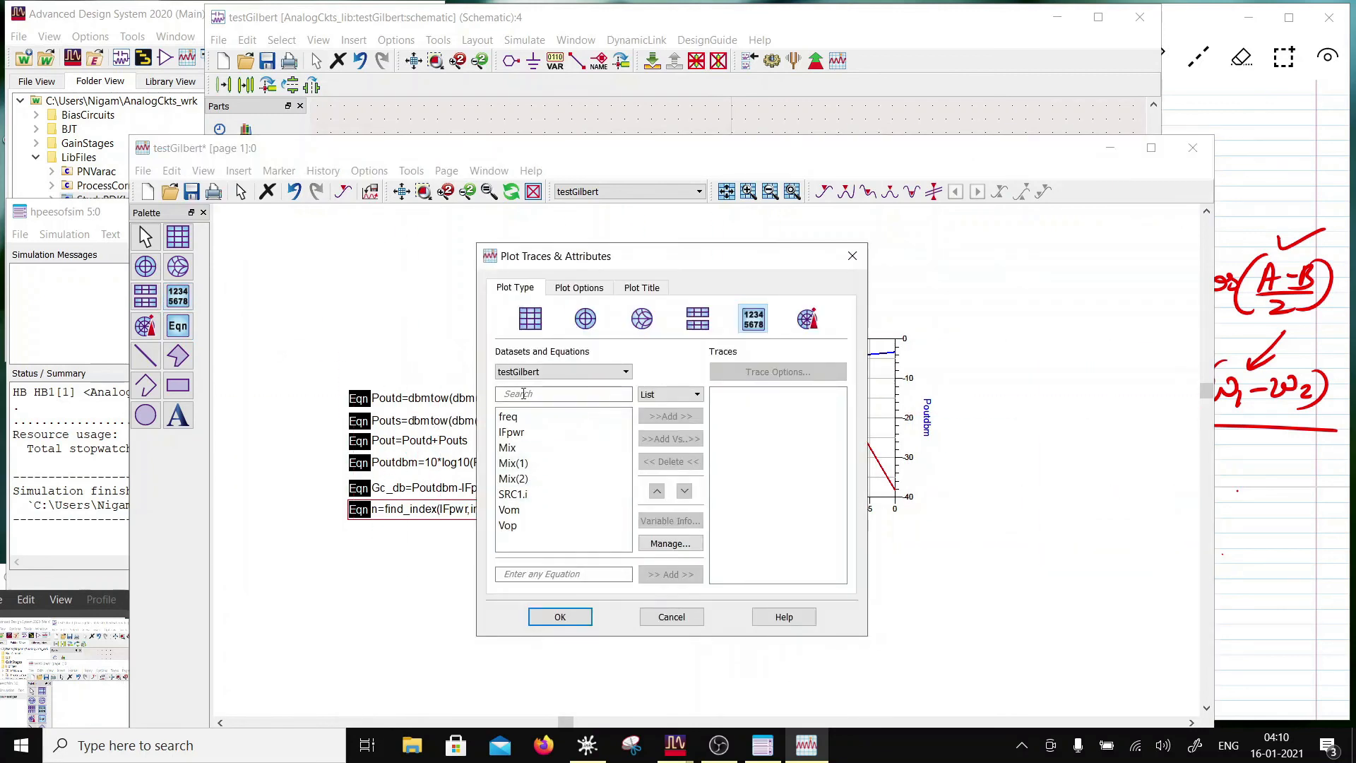
pyautogui.click(553, 372)
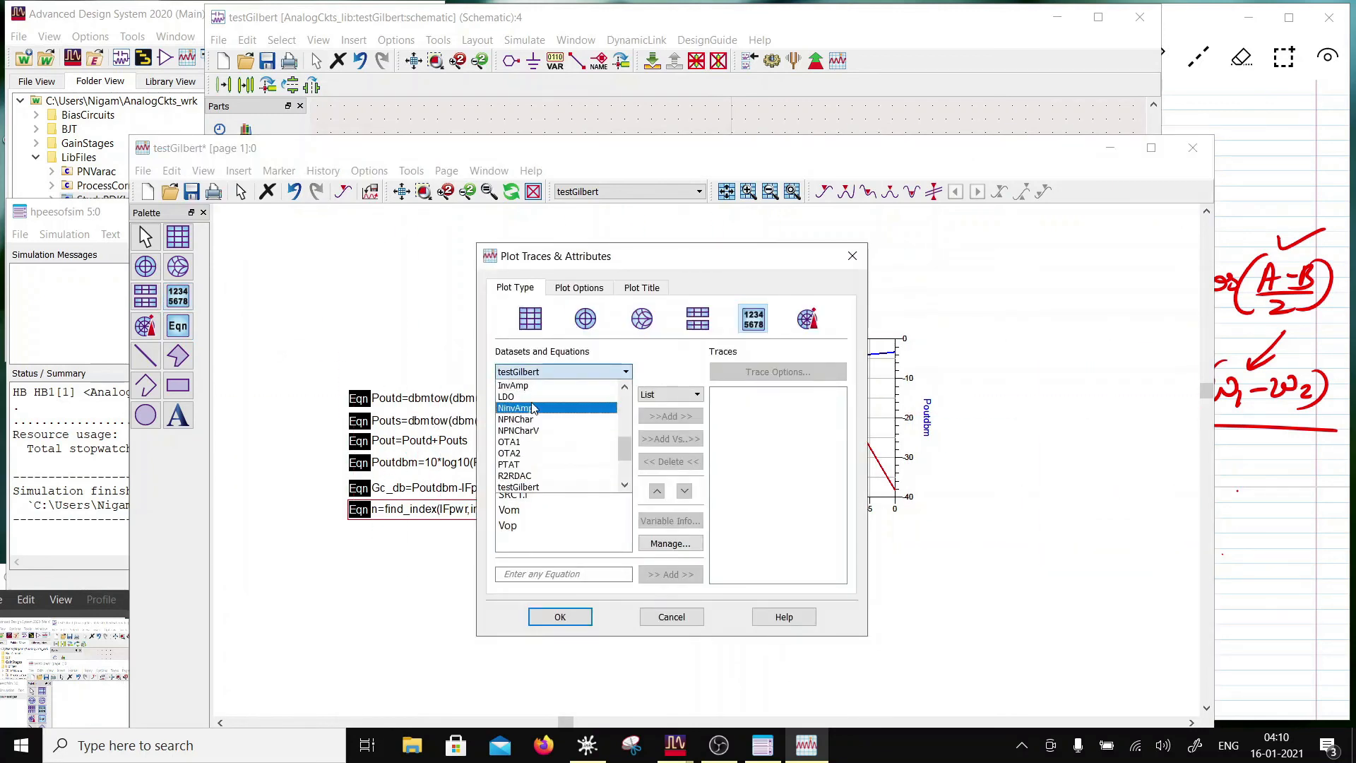
pyautogui.click(518, 385)
pyautogui.click(508, 525)
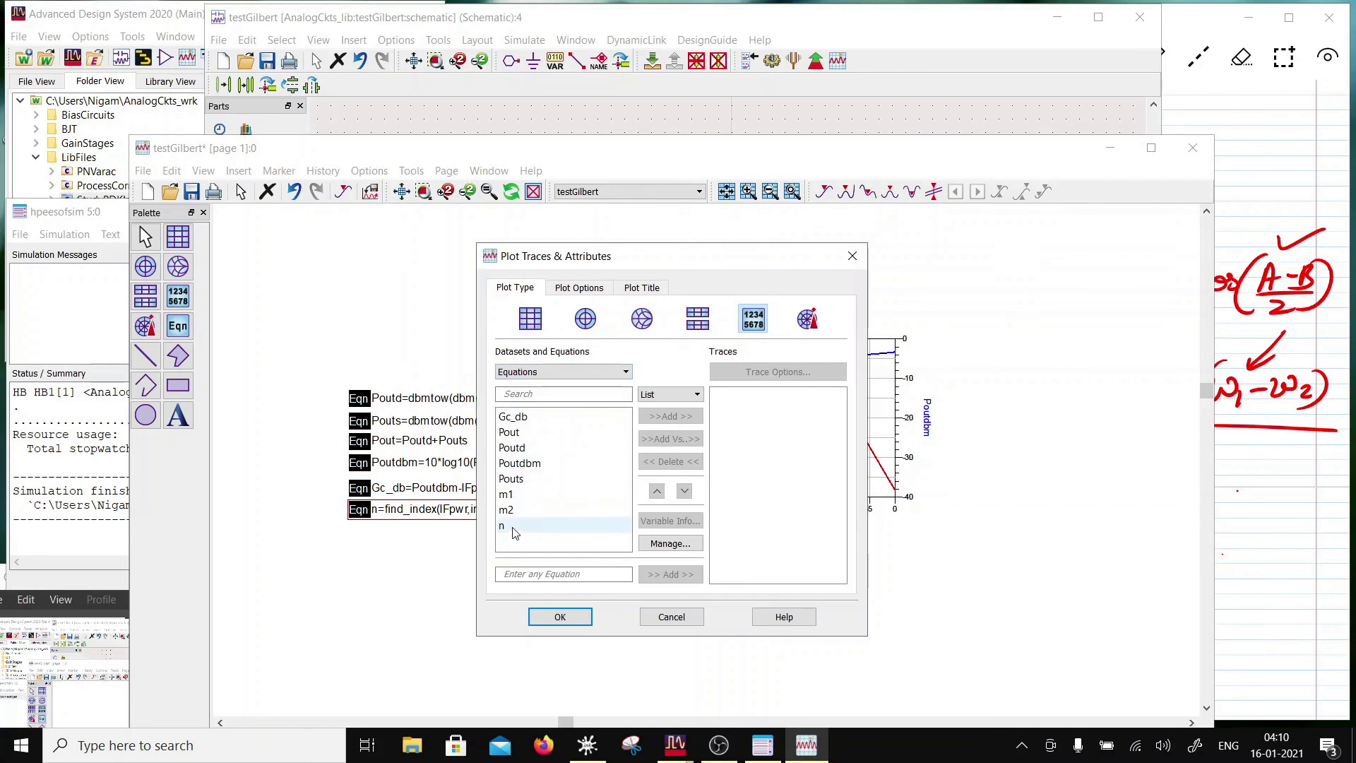
pyautogui.click(670, 416)
pyautogui.click(560, 616)
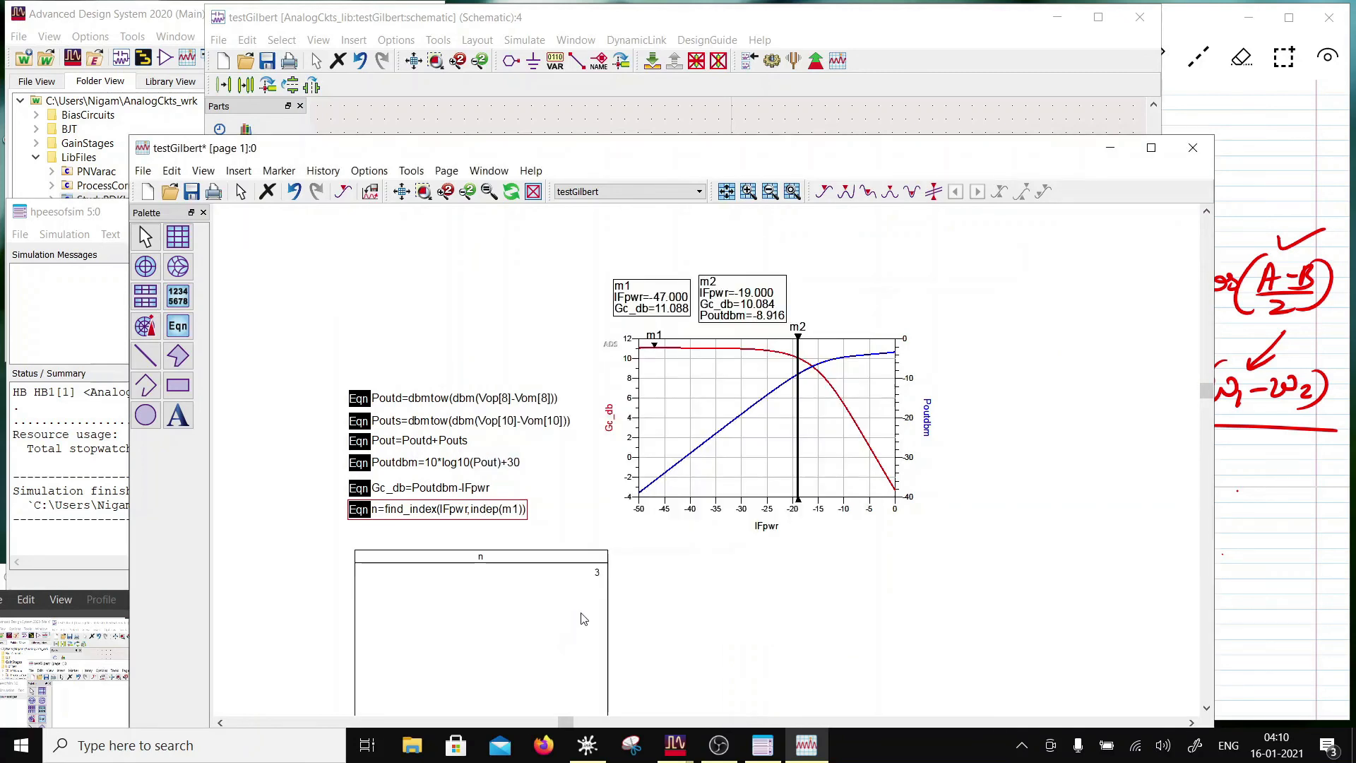
pyautogui.moveTo(585, 599); pyautogui.dragTo(564, 588)
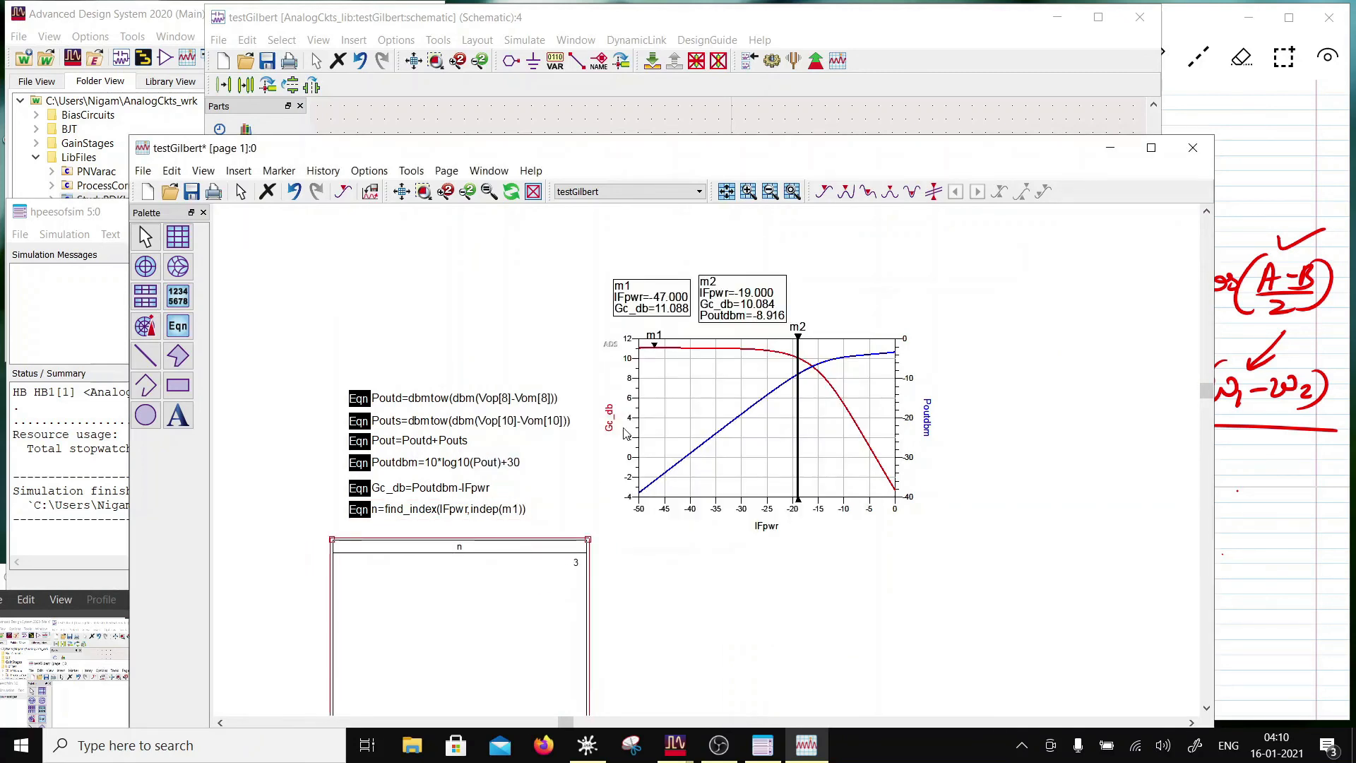
# Move marker m1 along the Gc_db trace to IFpwr = -19
pyautogui.click(656, 350)
pyautogui.press('Right')
pyautogui.press('Right')
pyautogui.press('Right')
pyautogui.press('Right')
pyautogui.press('Right')
pyautogui.press('Right')
pyautogui.press('Right')
pyautogui.press('Right')
pyautogui.press('Right')
pyautogui.press('Right')
pyautogui.press('Right')
pyautogui.press('Right')
pyautogui.press('Right')
pyautogui.press('Right')
pyautogui.press('Right')
pyautogui.press('Right')
pyautogui.press('Right')
pyautogui.press('Right')
pyautogui.press('Right')
pyautogui.press('Right')
pyautogui.press('Right')
pyautogui.press('Right')
pyautogui.press('Right')
pyautogui.press('Right')
pyautogui.press('Right')
pyautogui.press('Right')
pyautogui.press('Right')
pyautogui.press('Right')
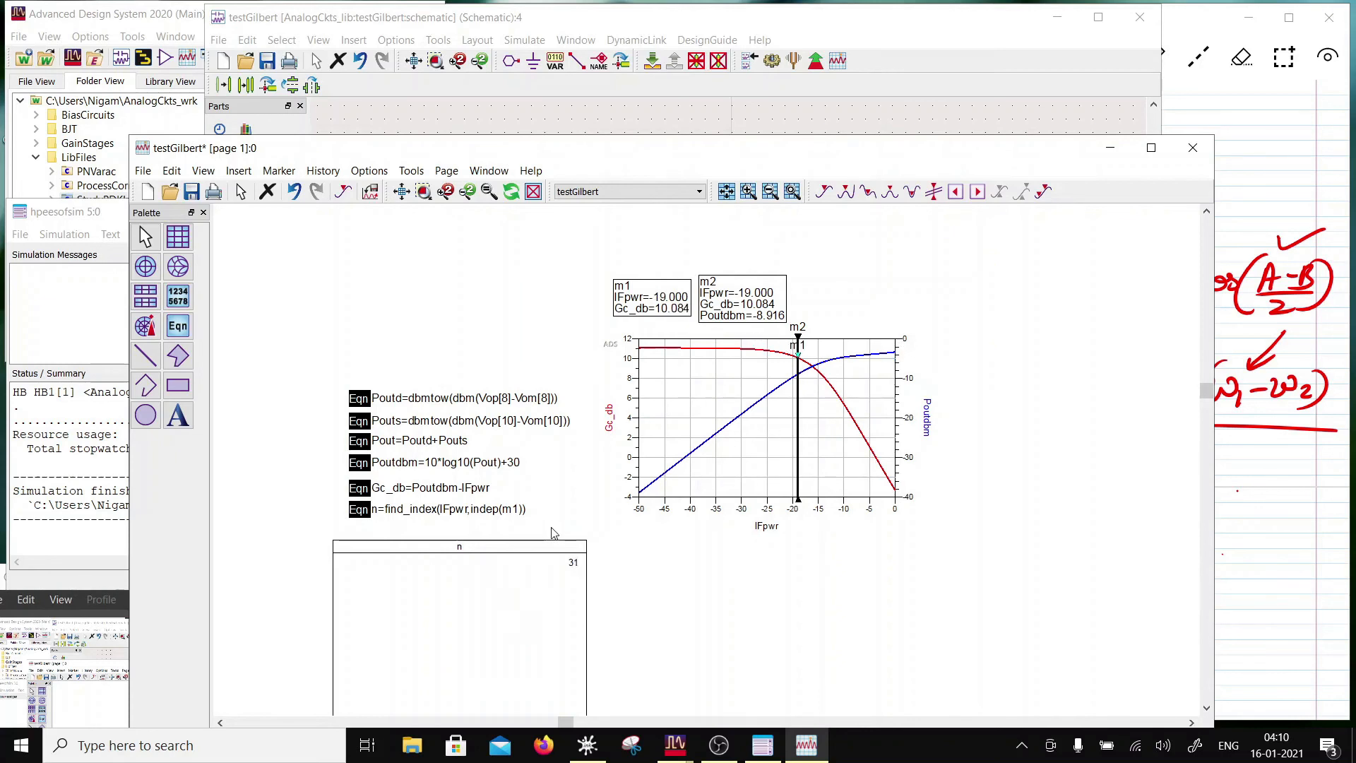
# Reduce the height of the n list below the equations
pyautogui.scroll(-1, 529, 608)
pyautogui.moveTo(470, 486)
pyautogui.mouseDown()
pyautogui.moveTo(478, 622)
pyautogui.moveTo(512, 678)
pyautogui.moveTo(482, 487)
pyautogui.mouseUp()
pyautogui.click(630, 547)
# Insert a rectangular plot below the gain plot and add Vop as the fundamental tone in dBm over all sweep values
pyautogui.click(178, 236)
pyautogui.click(729, 560)
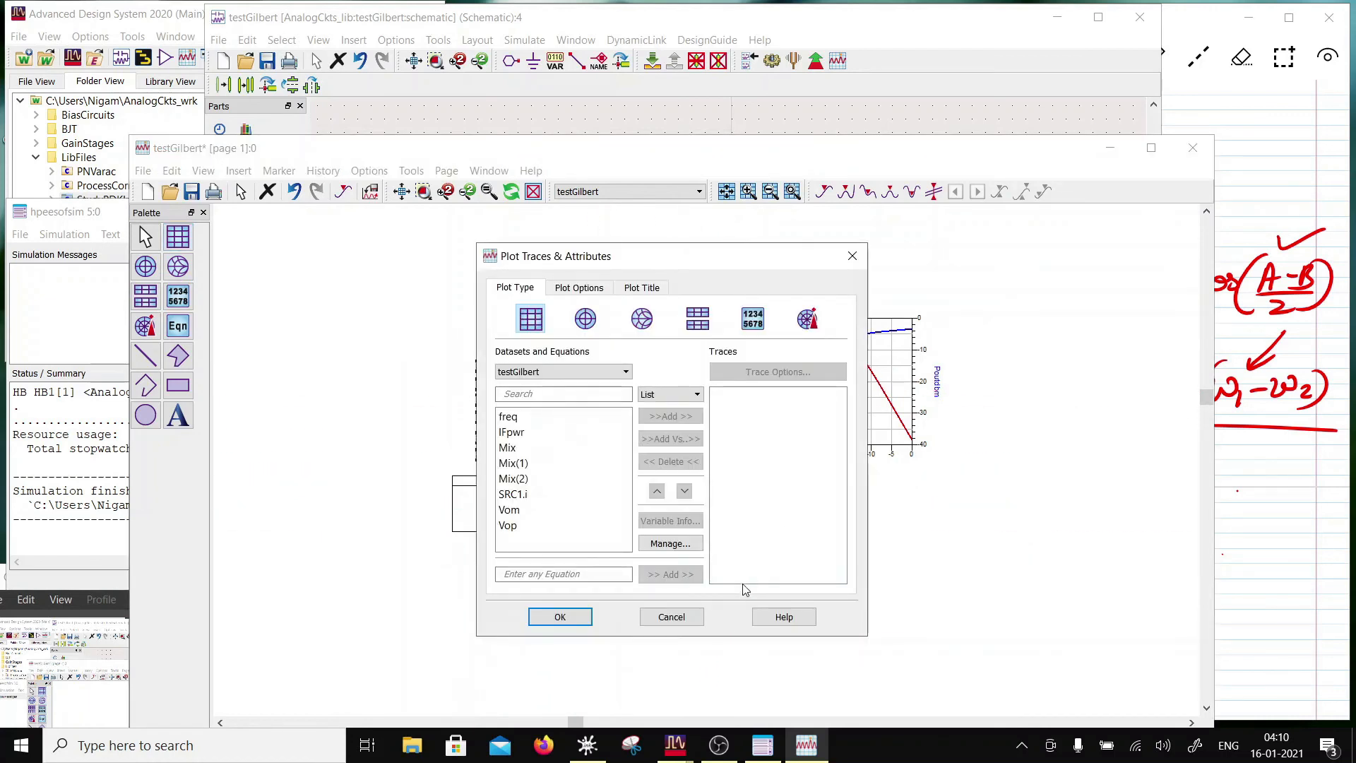
pyautogui.doubleClick(511, 526)
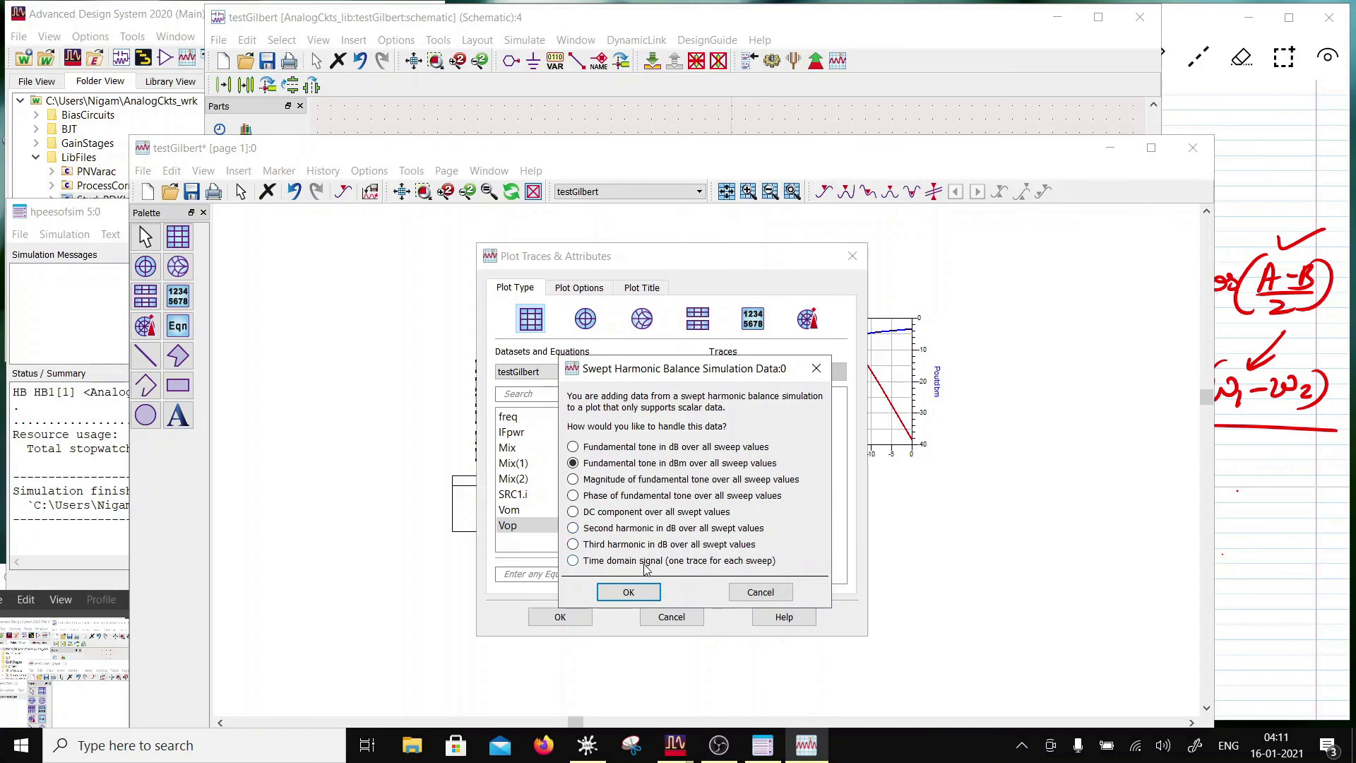
pyautogui.click(646, 593)
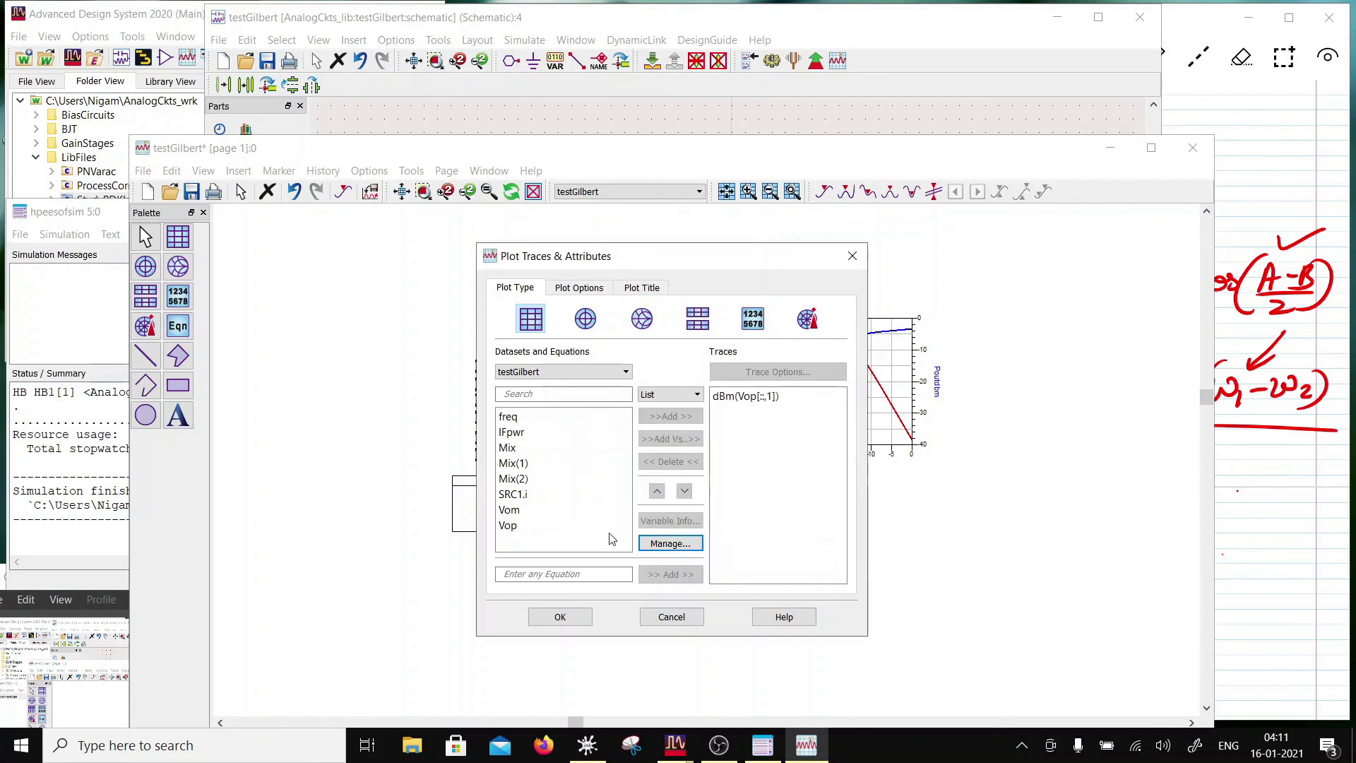
# Change the new plot's trace expression to dBm(Vop[n,::]-Vom[n,::]) and accept the plot
pyautogui.doubleClick(736, 399)
pyautogui.click(762, 286)
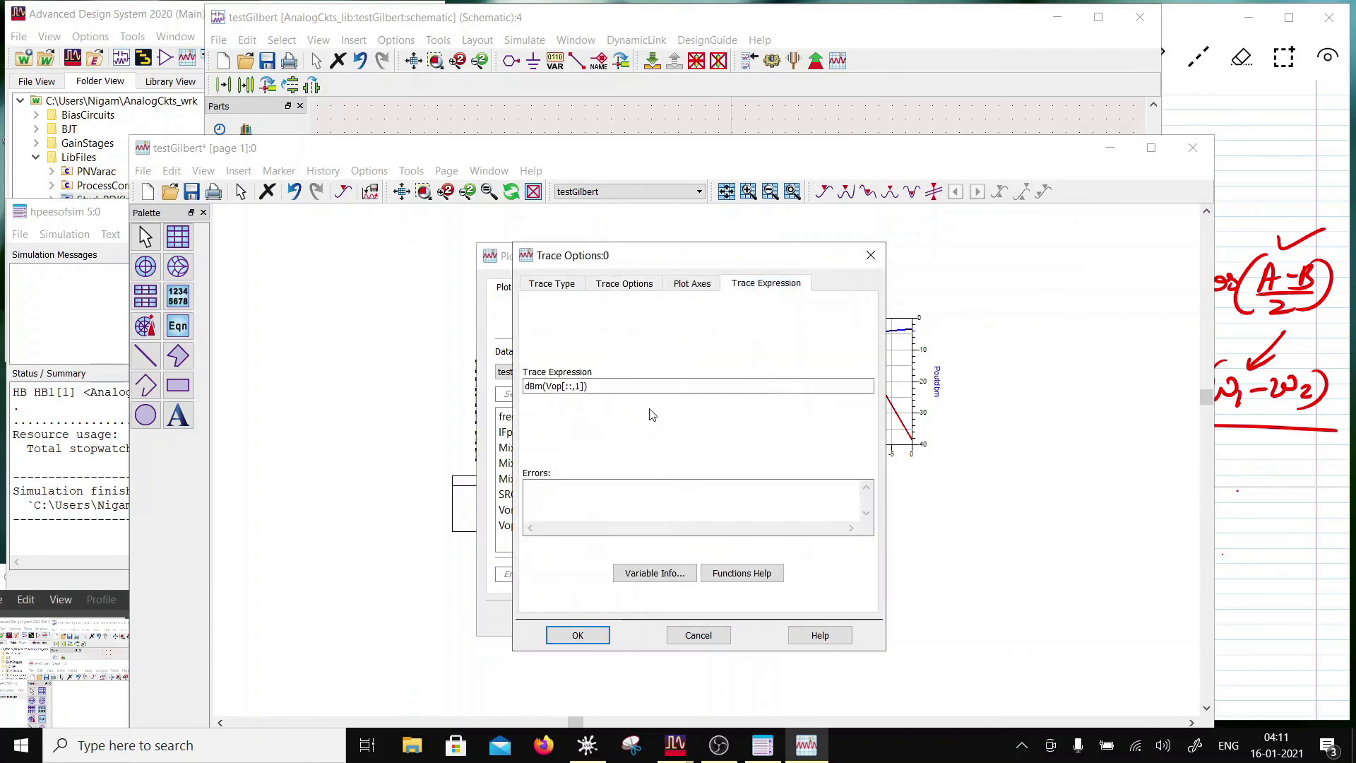
pyautogui.moveTo(584, 386); pyautogui.dragTo(576, 390)
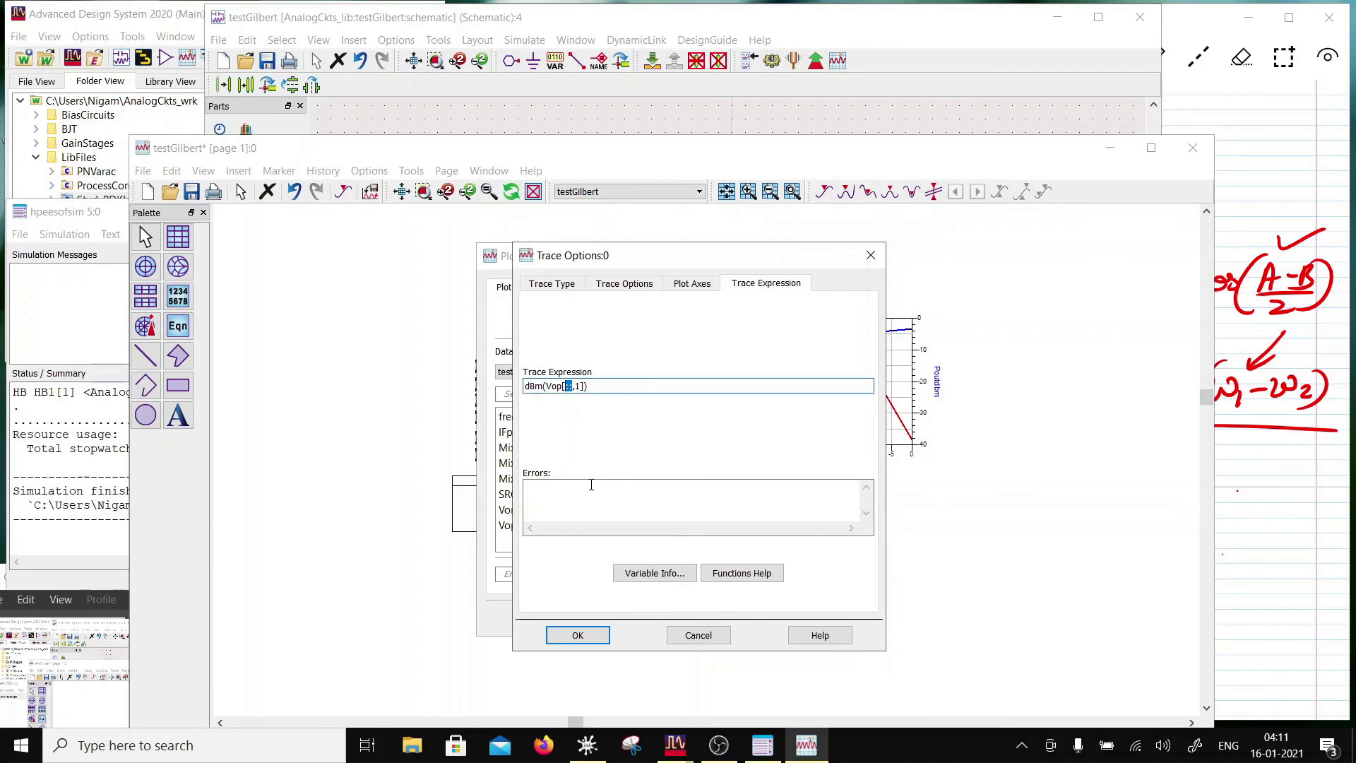
pyautogui.write('n,')
pyautogui.moveTo(584, 386); pyautogui.dragTo(551, 386)
pyautogui.click(586, 386)
pyautogui.write('Vop[n,::]')
pyautogui.click(602, 387)
pyautogui.press('BackSpace')
pyautogui.write('m')
pyautogui.click(584, 637)
pyautogui.click(579, 620)
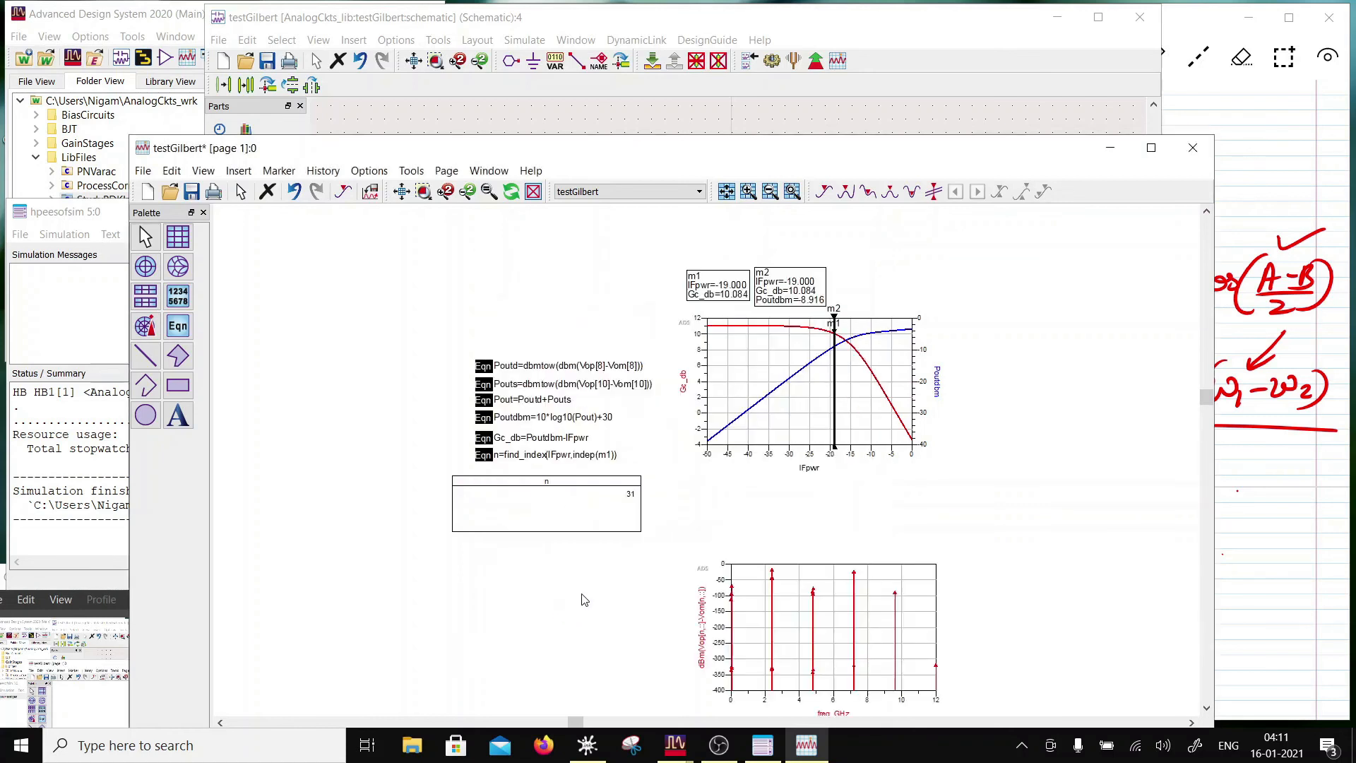
# Shift the spectrum plot slightly so that it lines up beneath the gain plot
pyautogui.hscroll(3, 868, 597)
pyautogui.scroll(-3, 792, 654)
pyautogui.moveTo(672, 428); pyautogui.dragTo(651, 430)
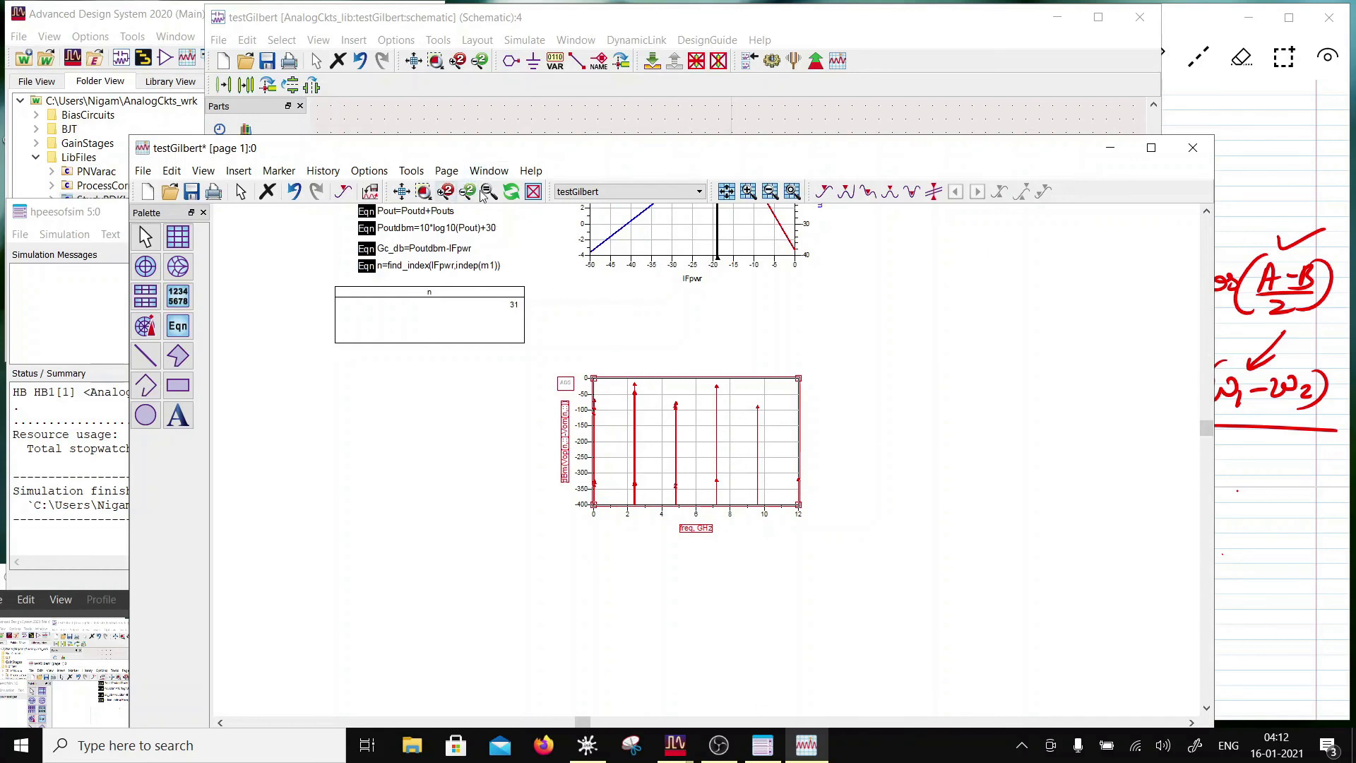
# Zoom the spectrum plot's axes onto the tones around 2.4 GHz, to 1.9–2.8 GHz and -100 to 0 dBm
pyautogui.click(792, 192)
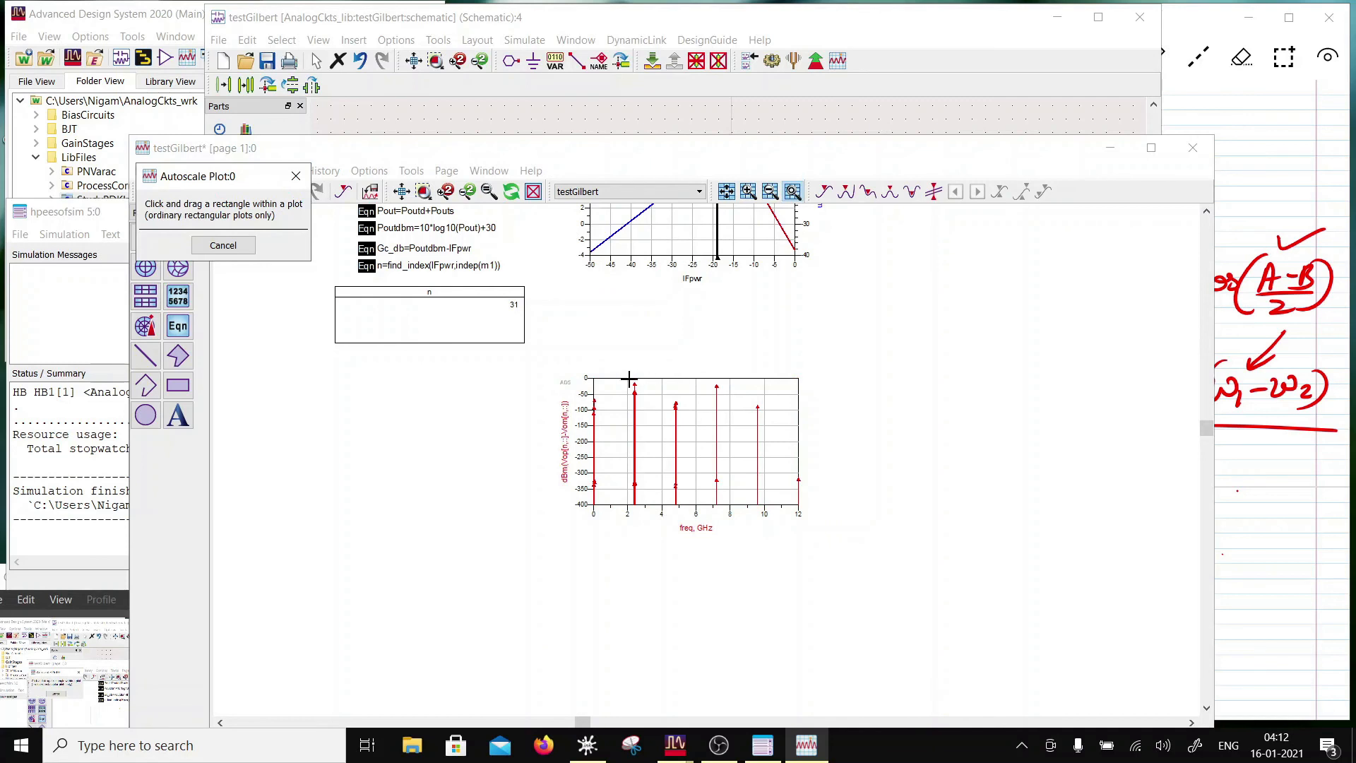
pyautogui.moveTo(628, 380); pyautogui.dragTo(643, 504)
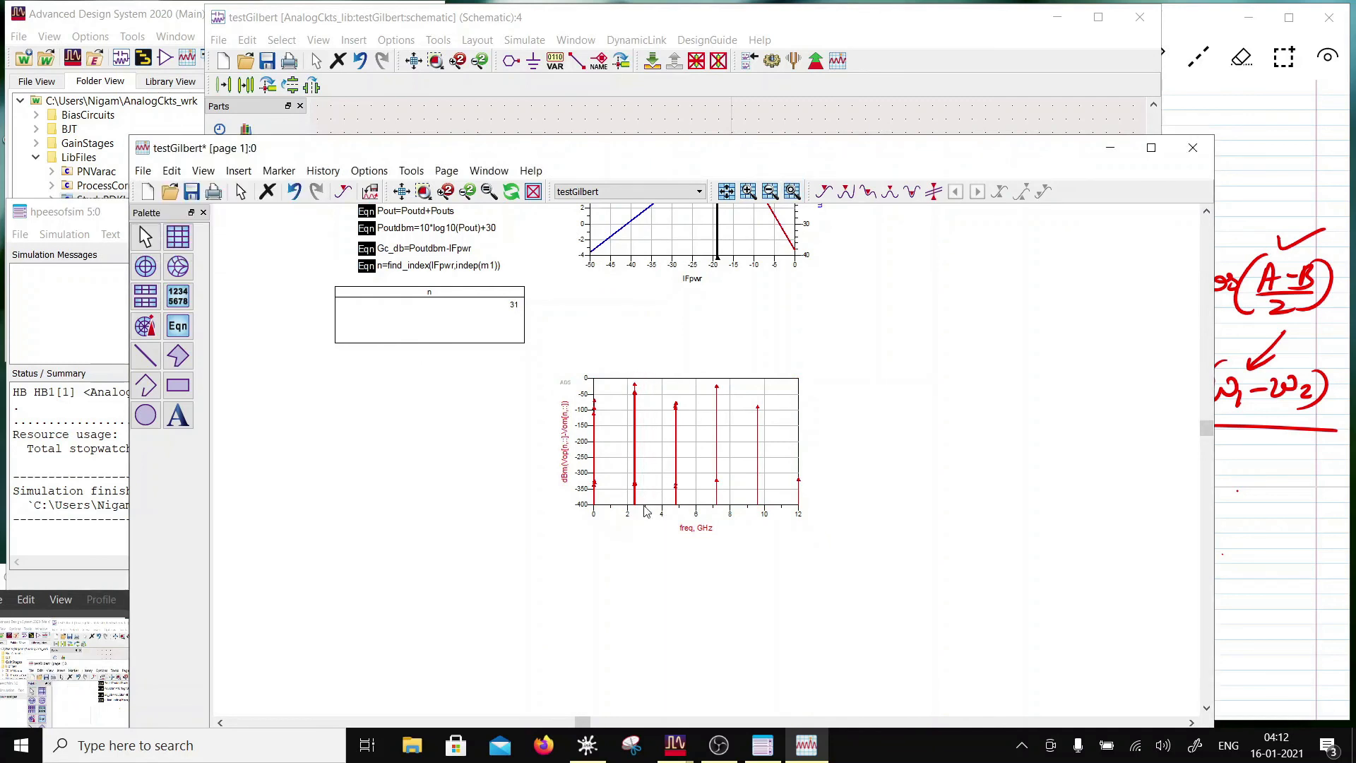
pyautogui.click(792, 193)
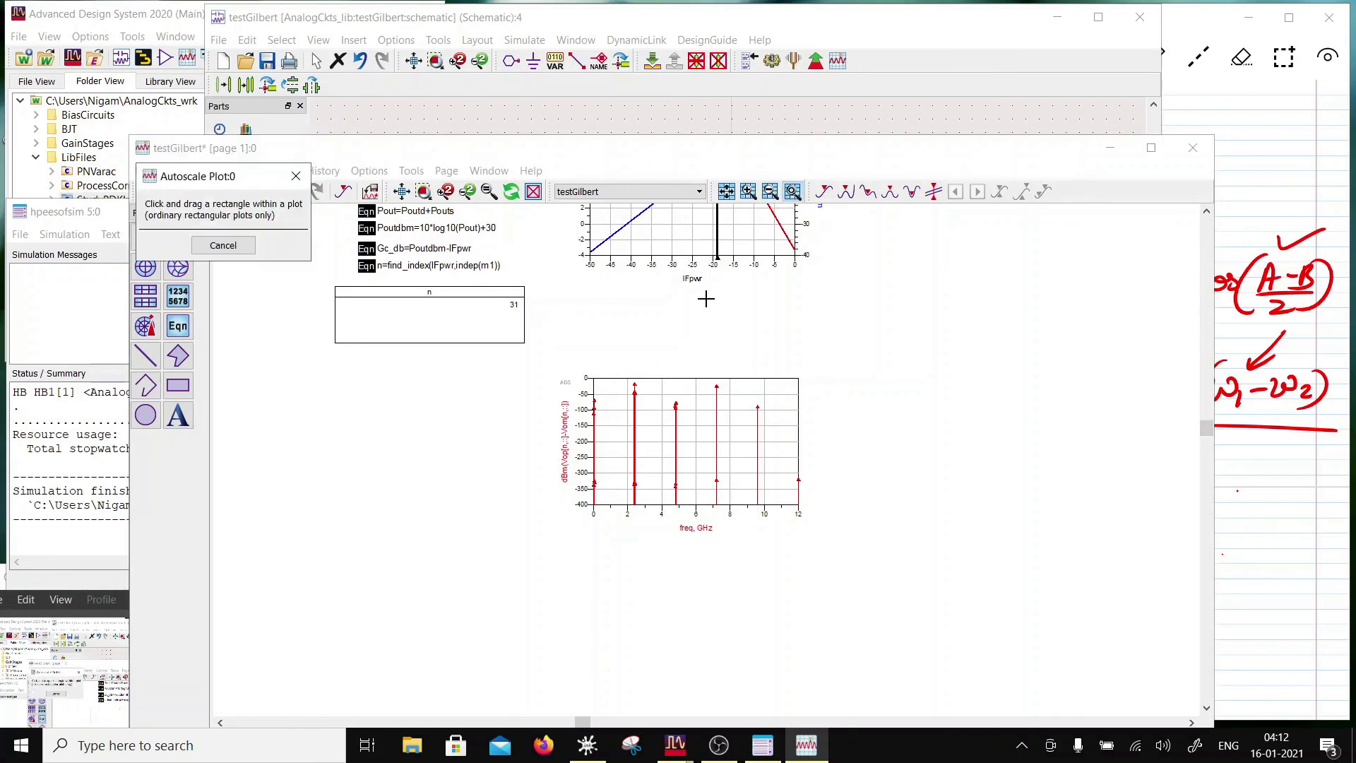
pyautogui.moveTo(627, 380); pyautogui.dragTo(641, 505)
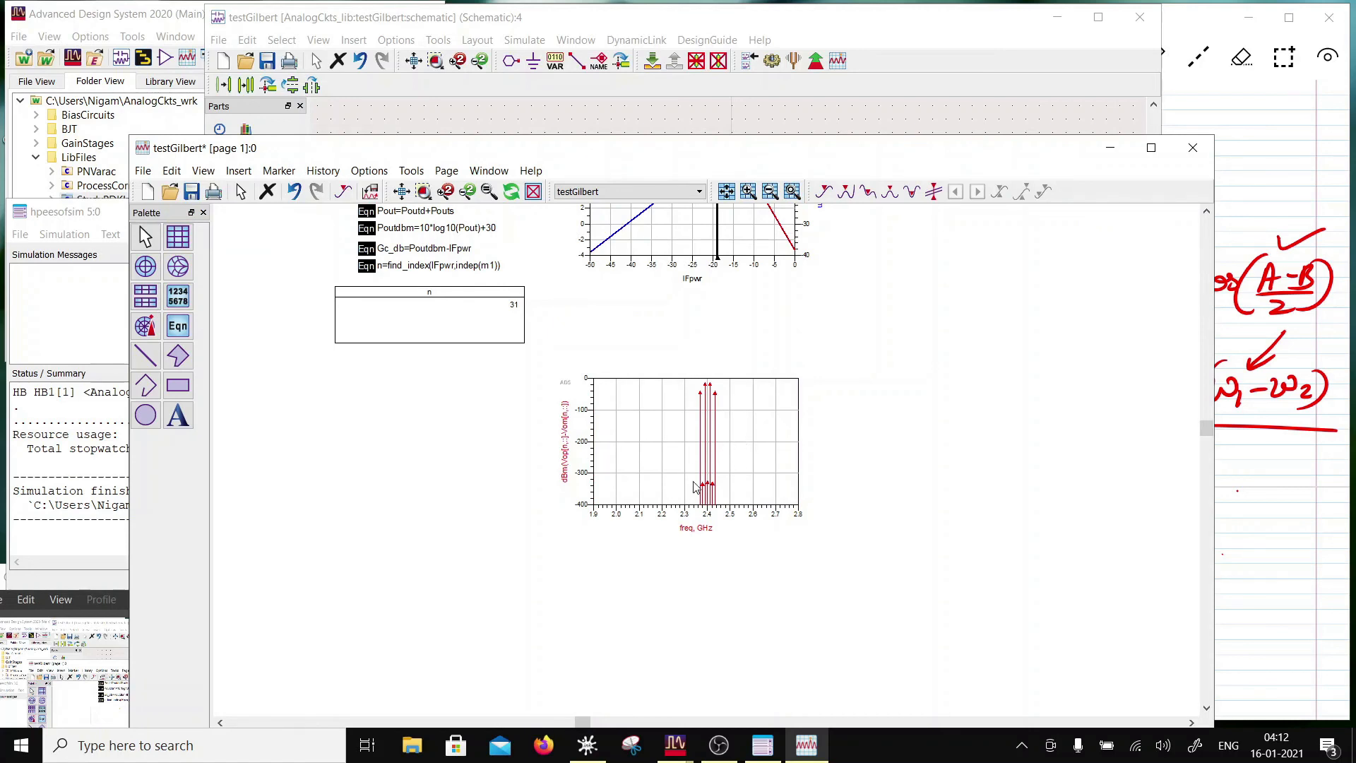
pyautogui.moveTo(709, 400)
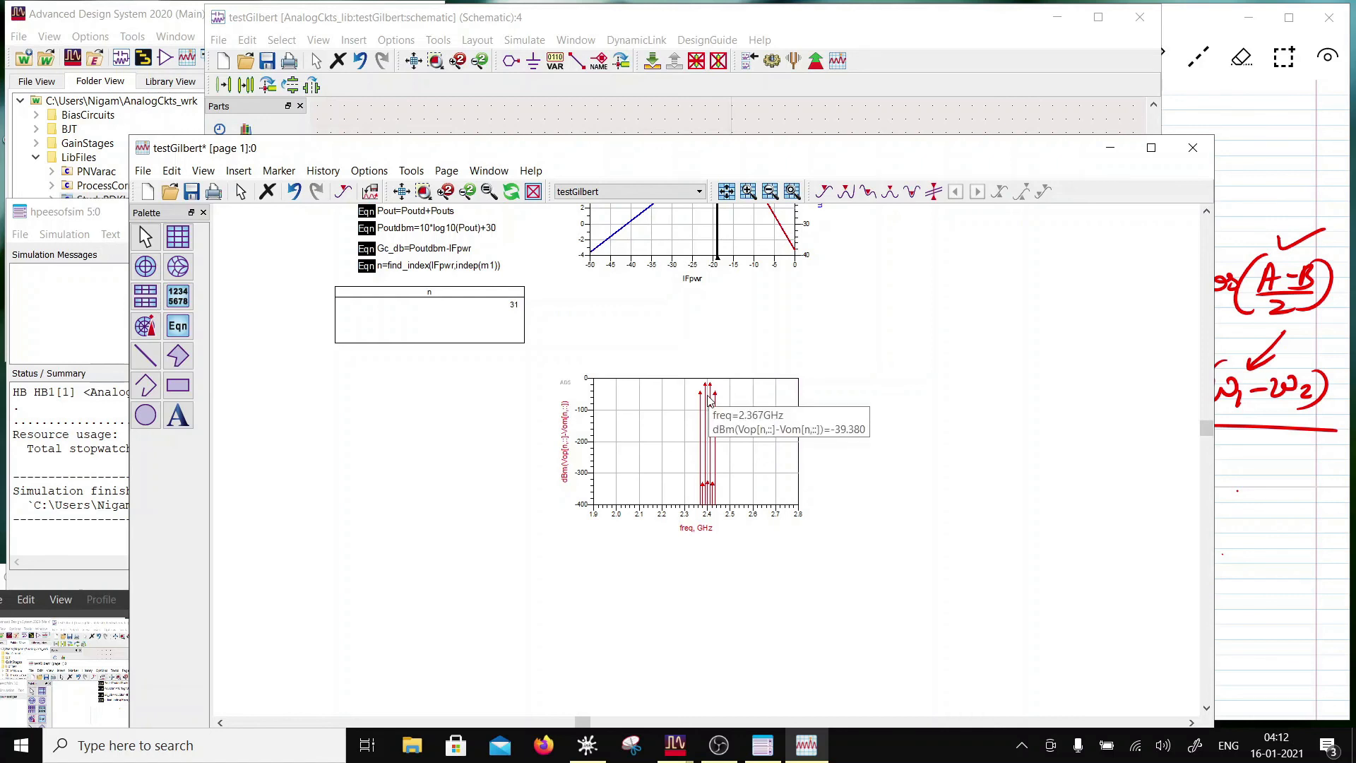
pyautogui.moveTo(712, 446)
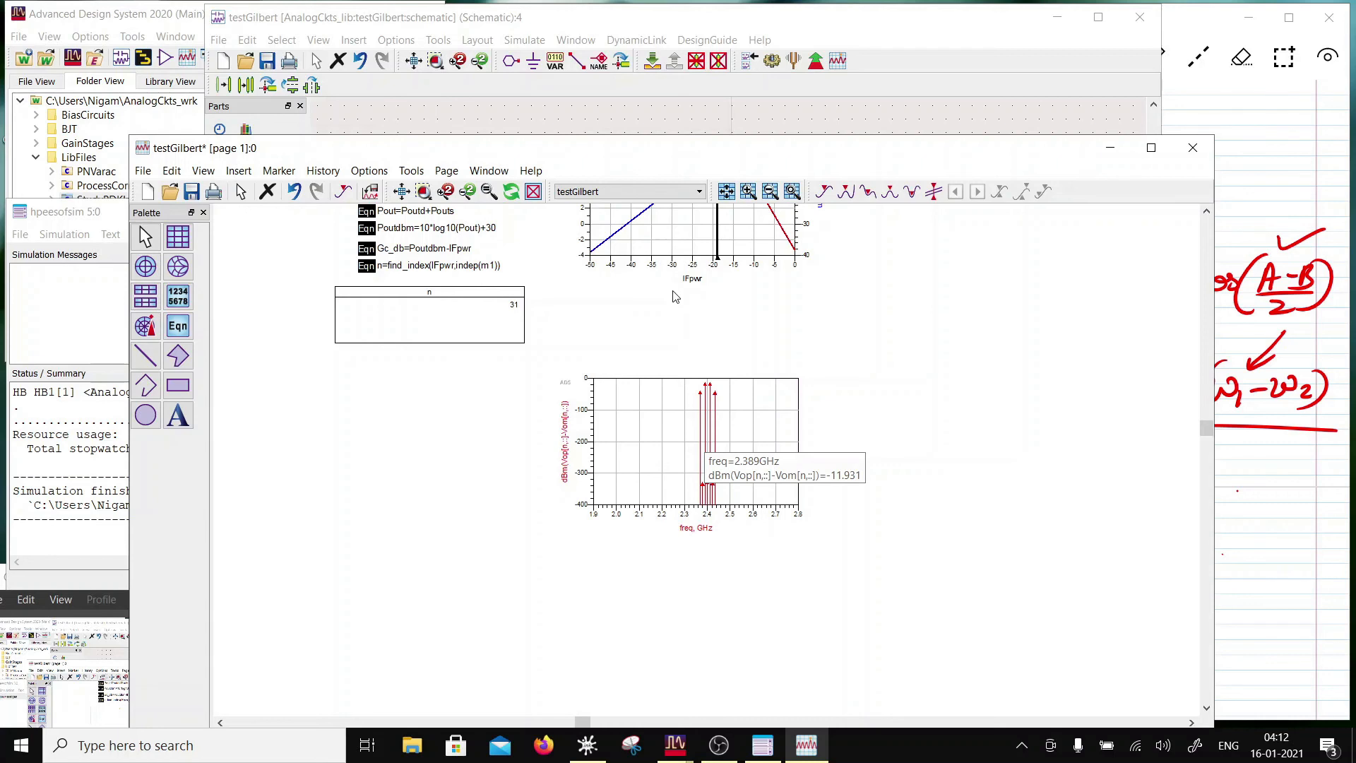
pyautogui.click(792, 191)
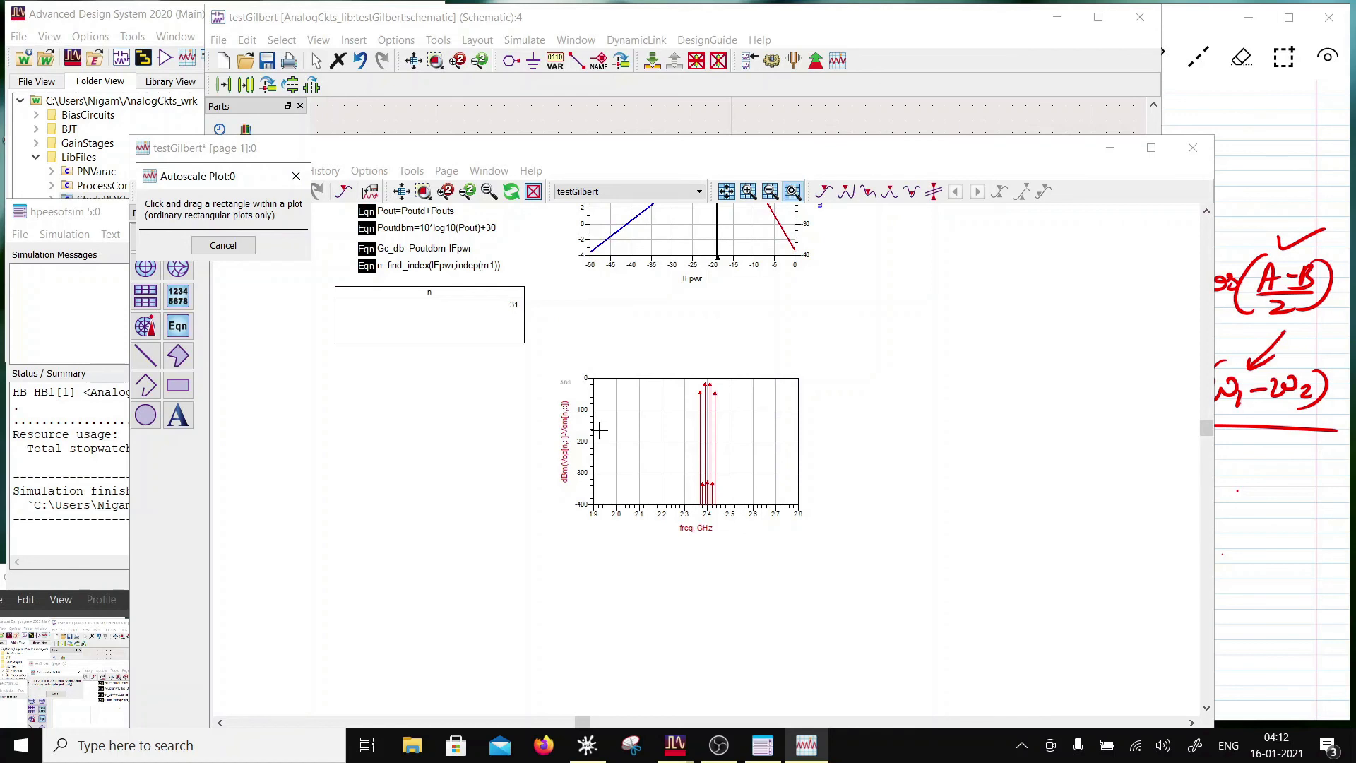
pyautogui.moveTo(597, 407); pyautogui.dragTo(798, 379)
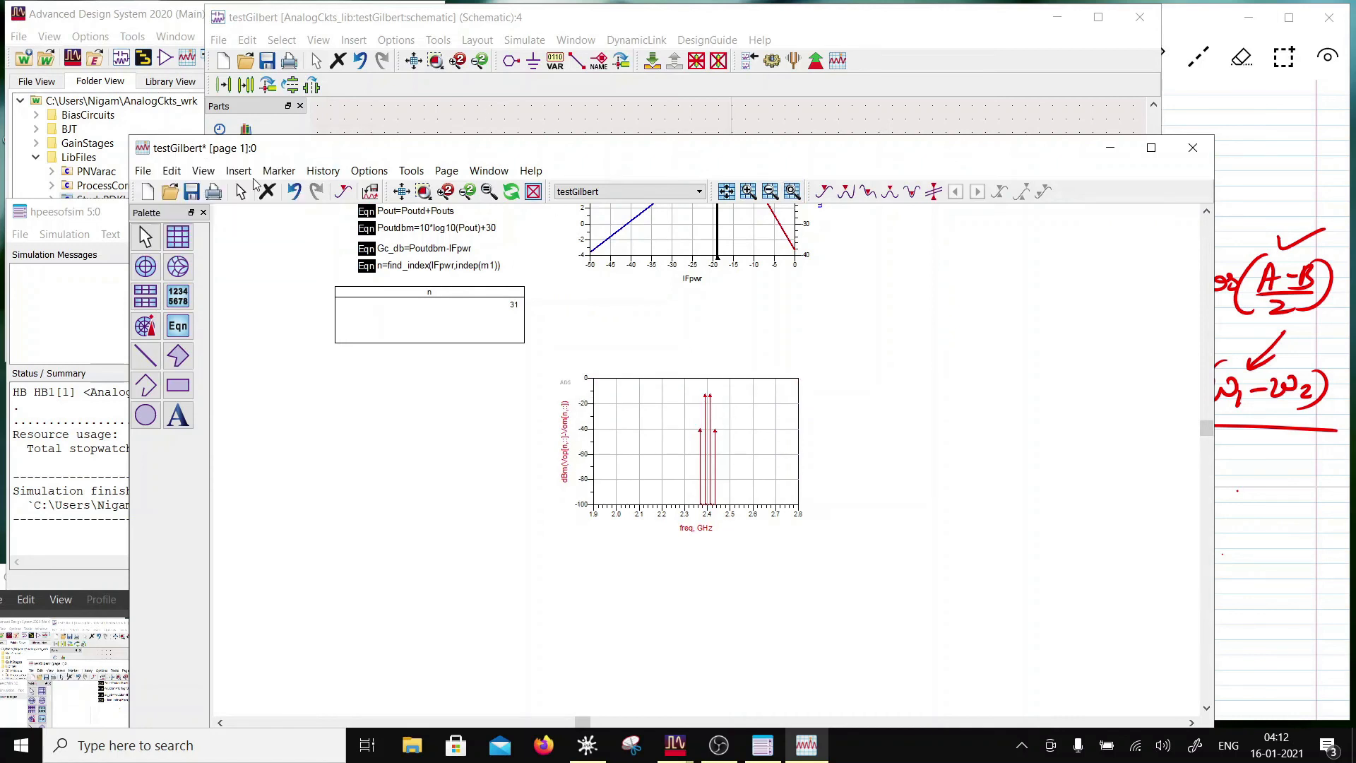
# Insert a marker on the 2.411 GHz tone of the spectrum and place its readout above the plot
pyautogui.click(279, 170)
pyautogui.click(286, 187)
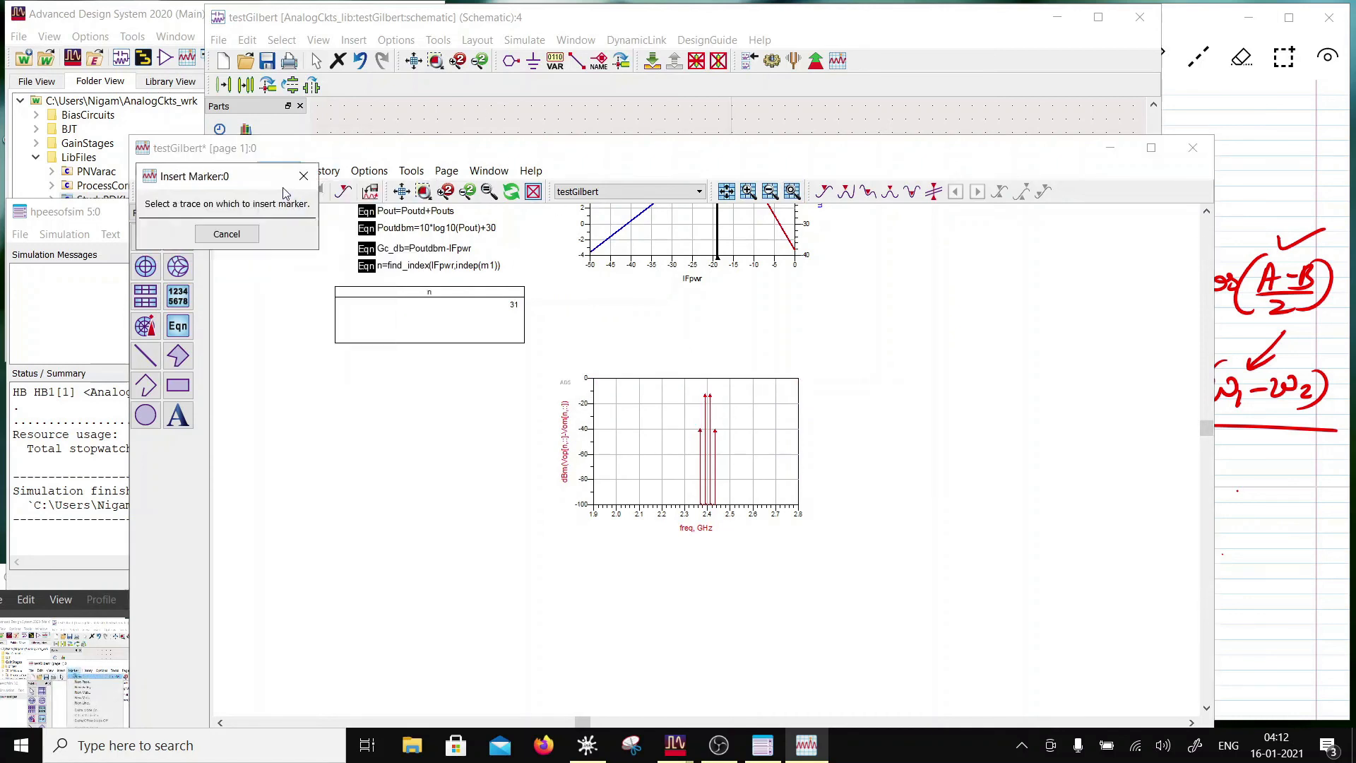
pyautogui.click(709, 394)
pyautogui.moveTo(668, 362); pyautogui.dragTo(783, 355)
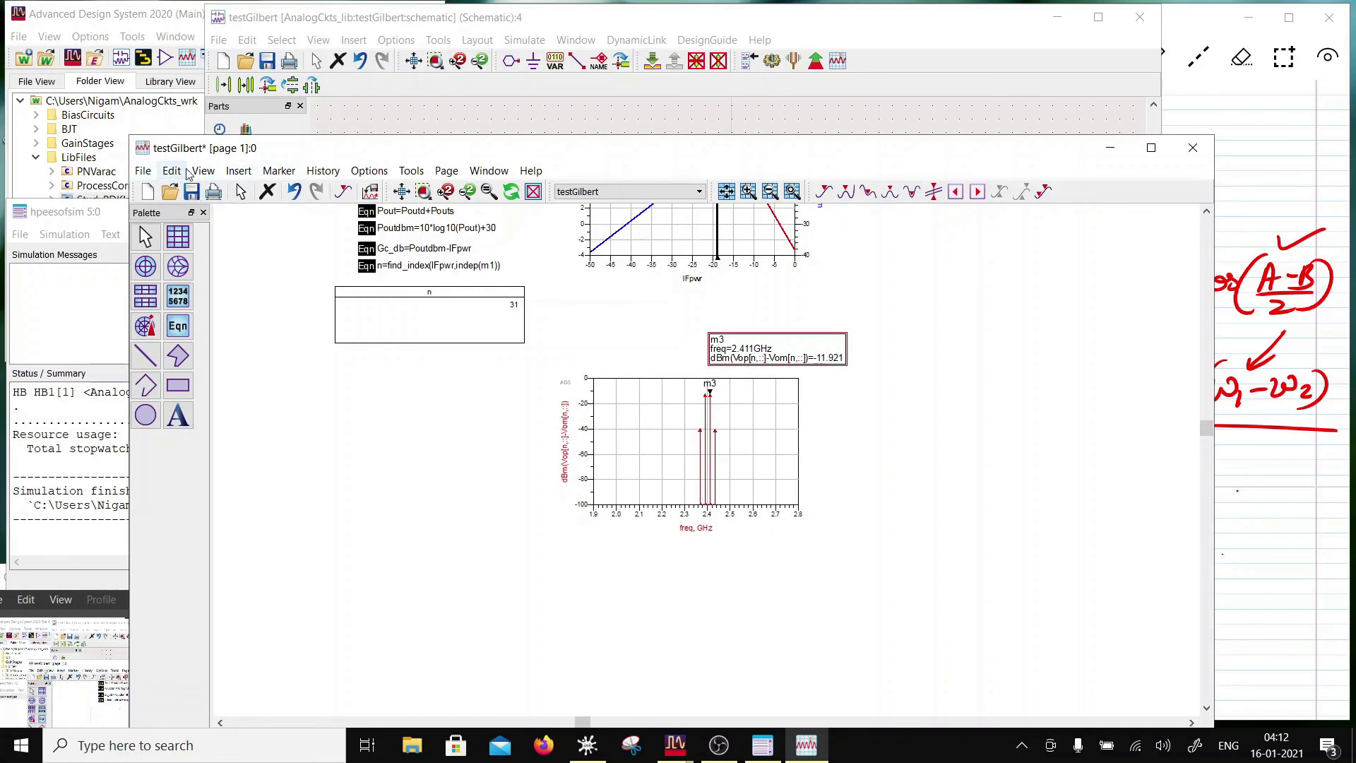
# Insert a second marker on the 2.389 GHz tone and place its readout beside the first marker's readout
pyautogui.click(279, 170)
pyautogui.click(277, 190)
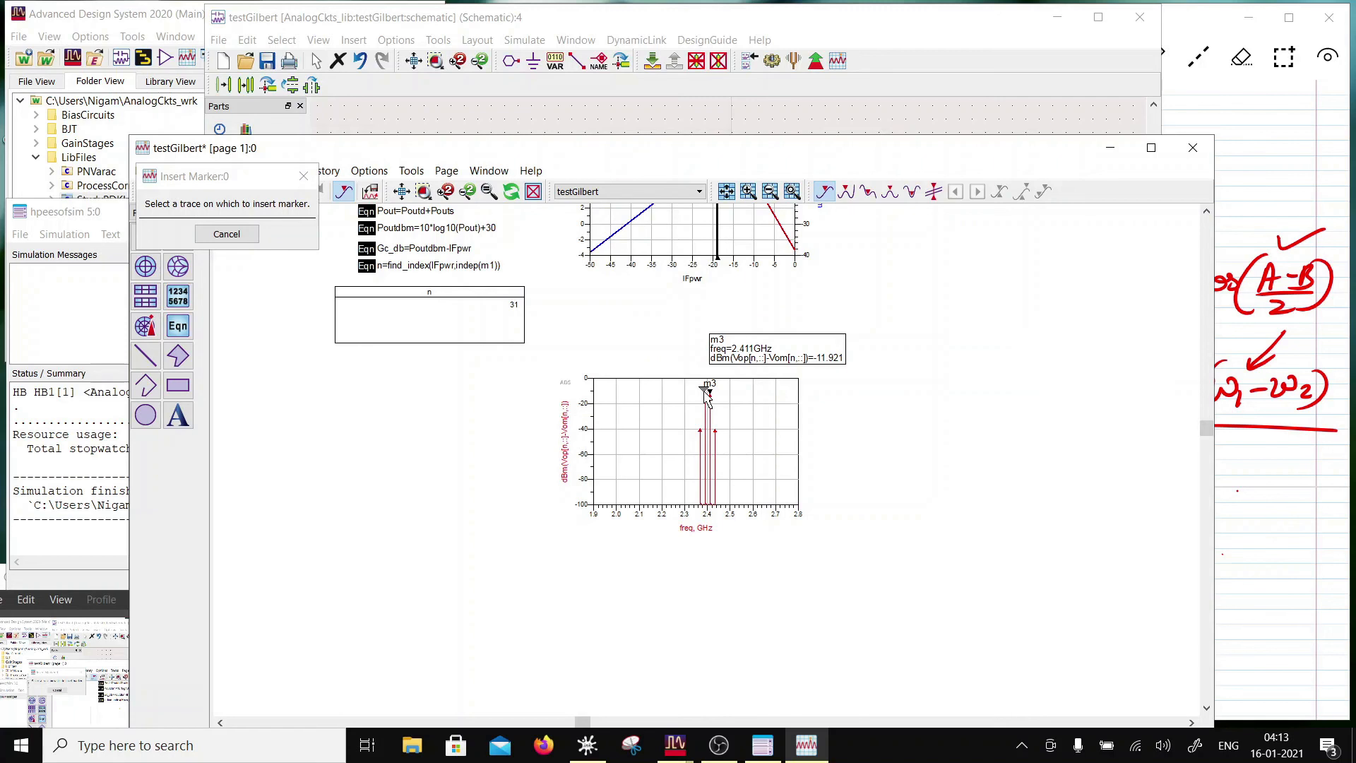
pyautogui.scroll(2, 704, 389)
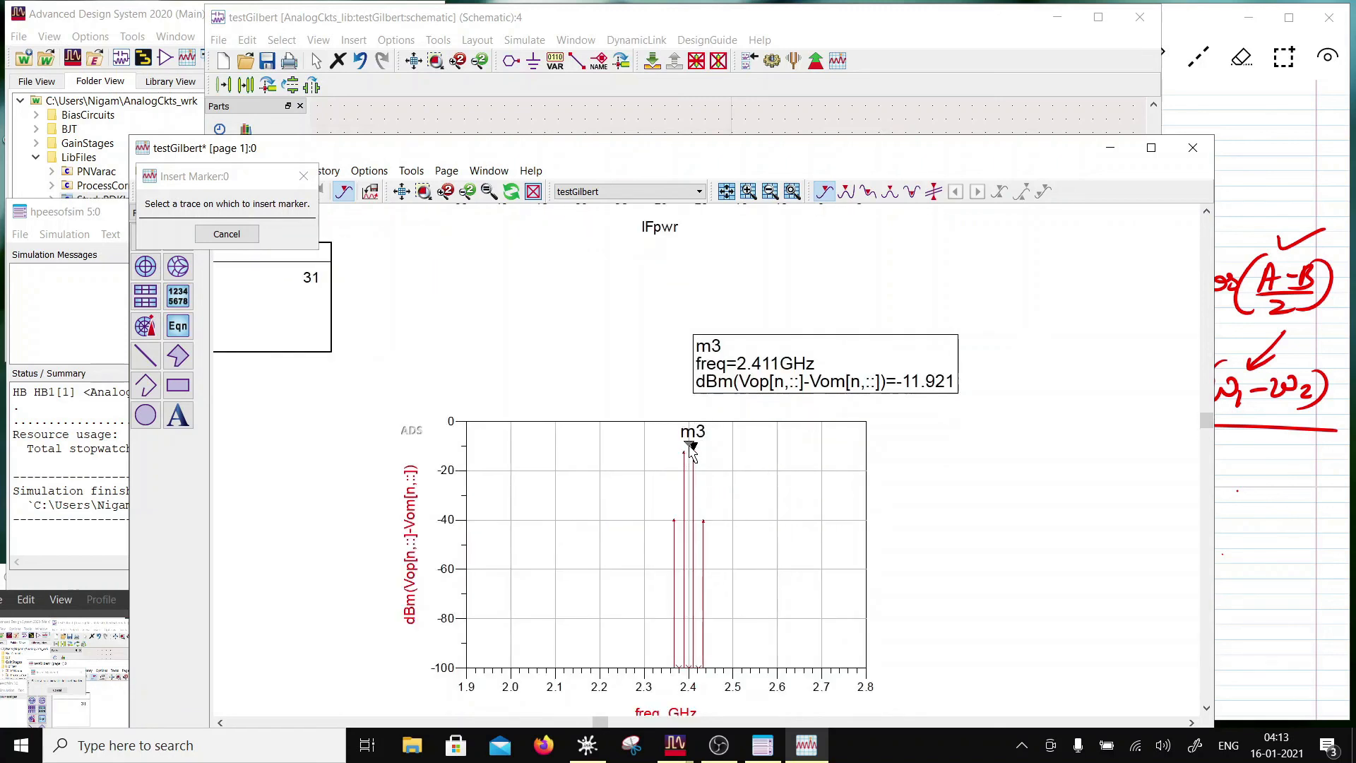
pyautogui.scroll(2, 691, 450)
pyautogui.scroll(1, 705, 457)
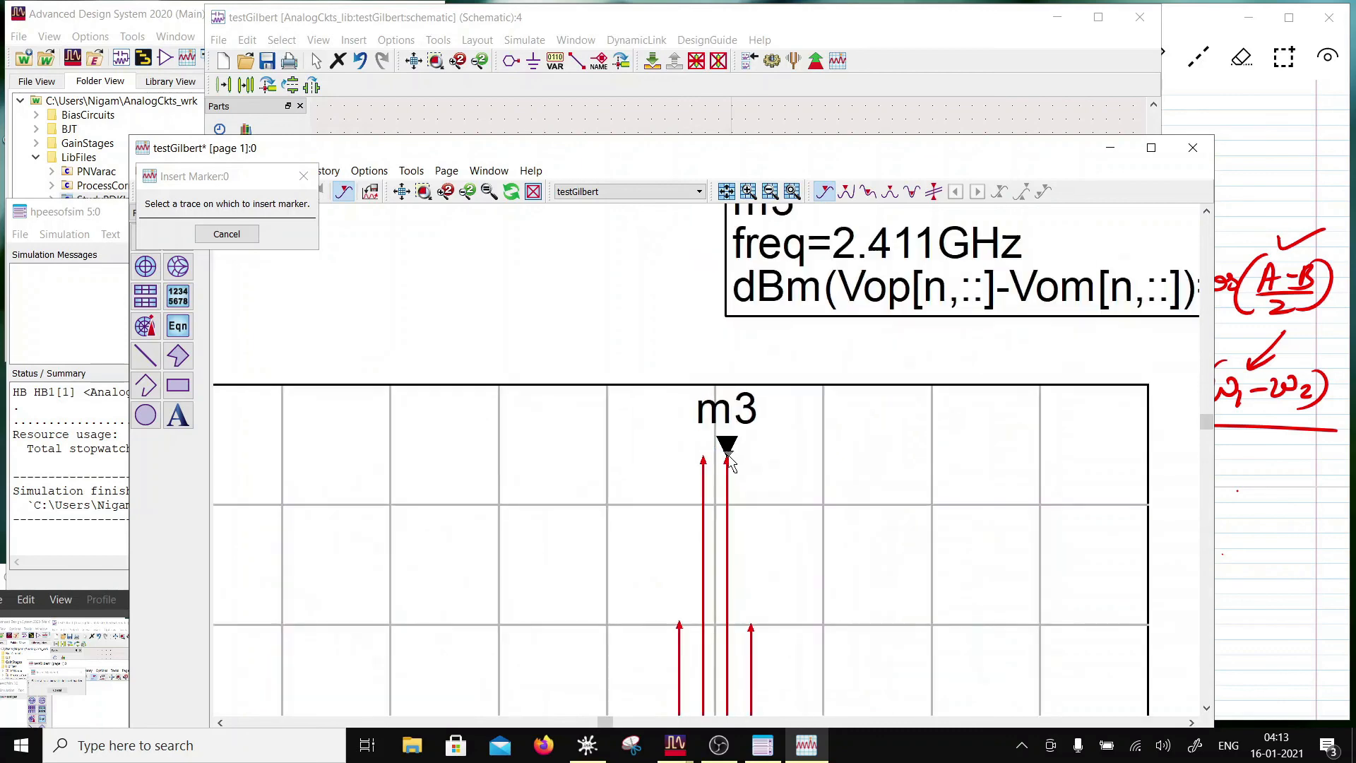
pyautogui.click(704, 459)
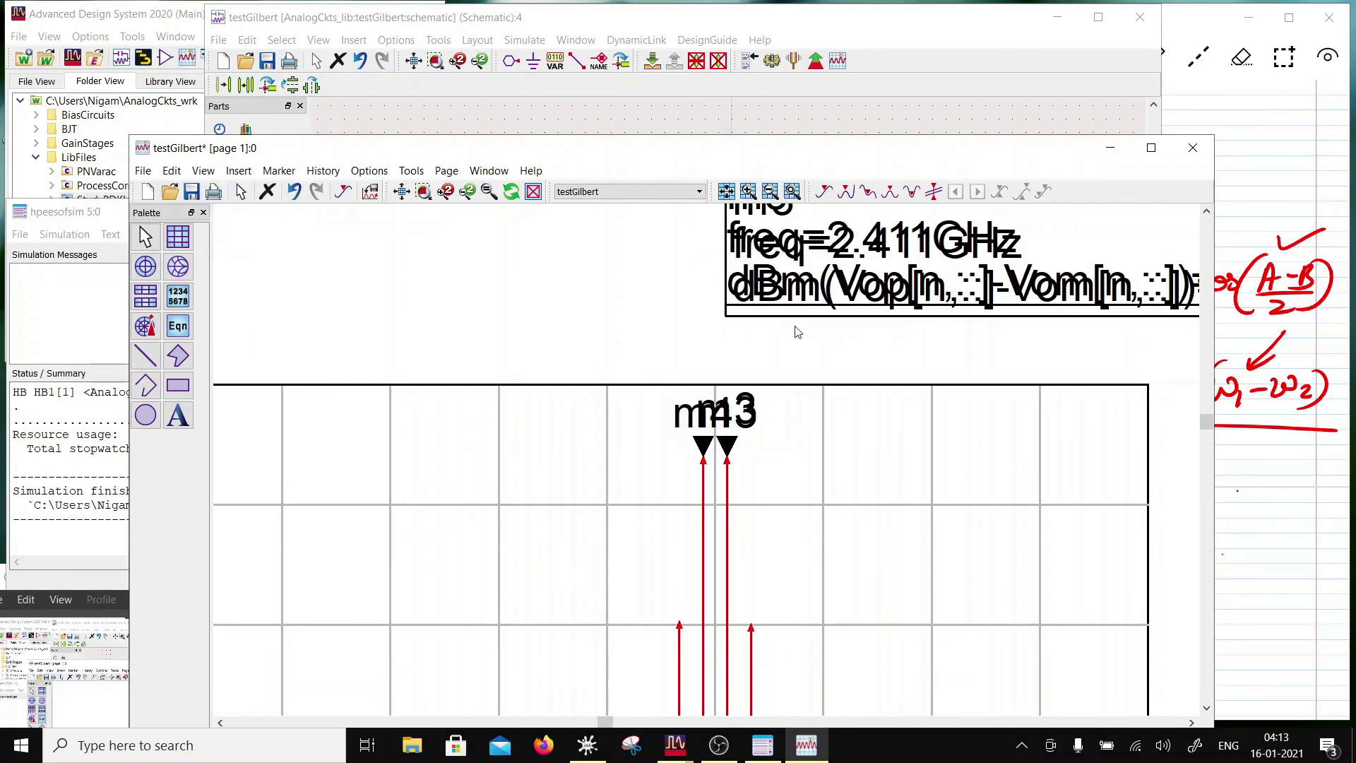
pyautogui.scroll(-3, 798, 332)
pyautogui.moveTo(573, 366); pyautogui.dragTo(523, 424)
pyautogui.scroll(-2, 706, 507)
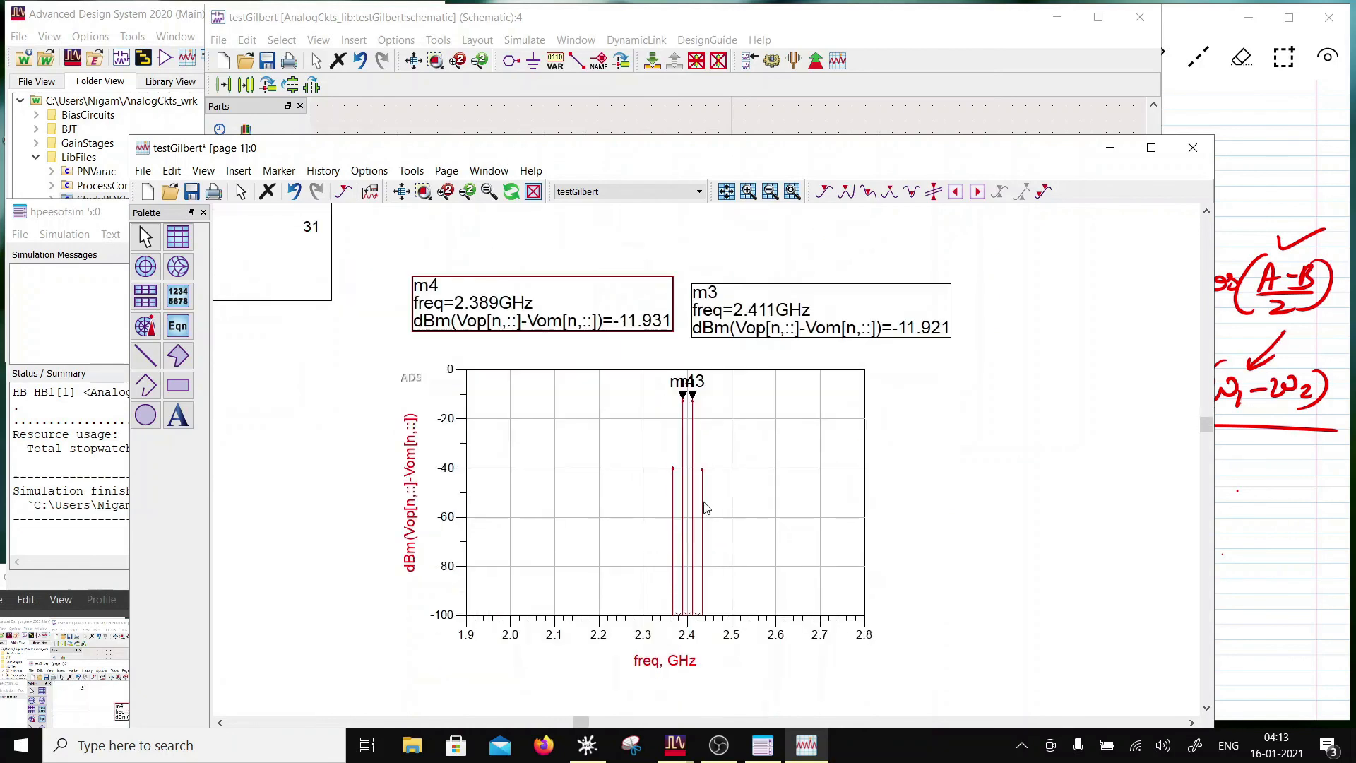
pyautogui.moveTo(580, 336); pyautogui.dragTo(587, 340)
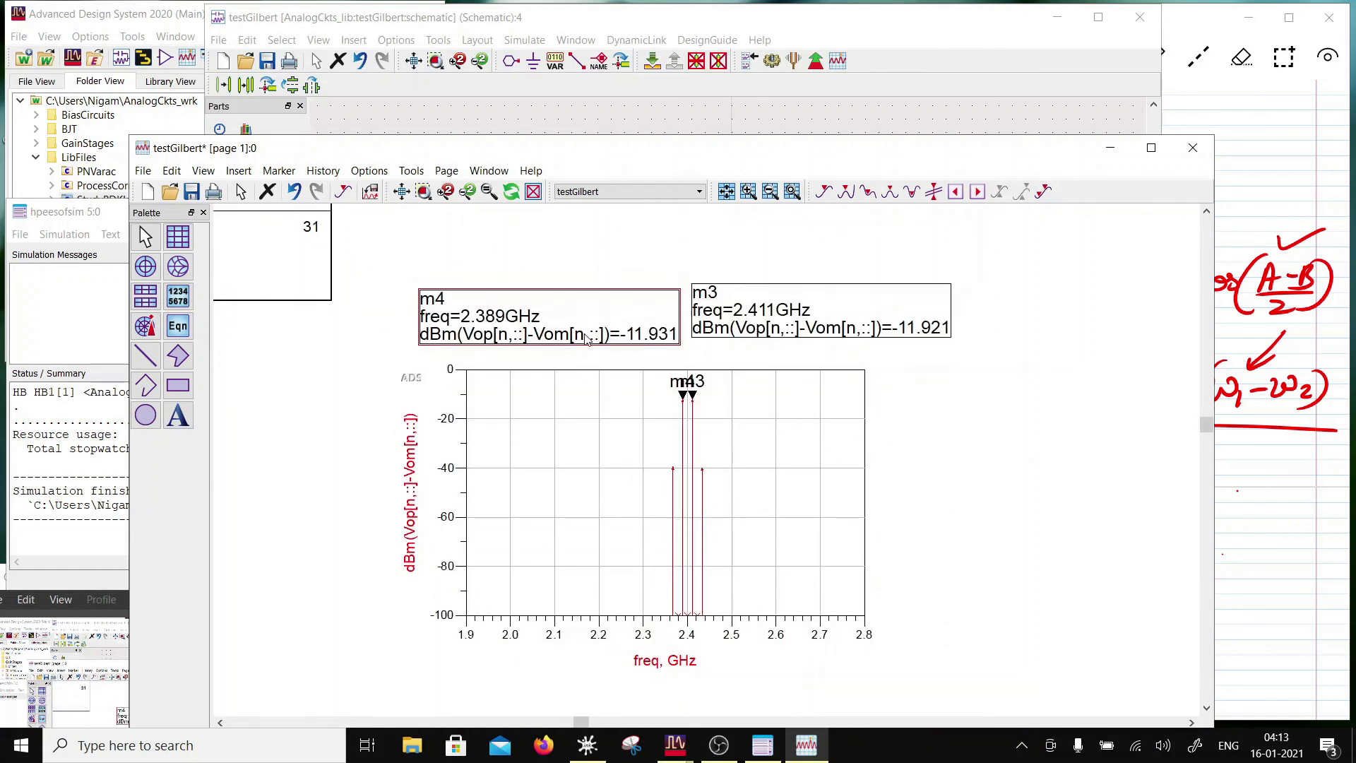
pyautogui.click(714, 330)
pyautogui.click(916, 420)
# Move marker m1 along the Gc_db trace to its low-power end, at about IFpwr = -48, so that n is 2
pyautogui.scroll(-2, 631, 405)
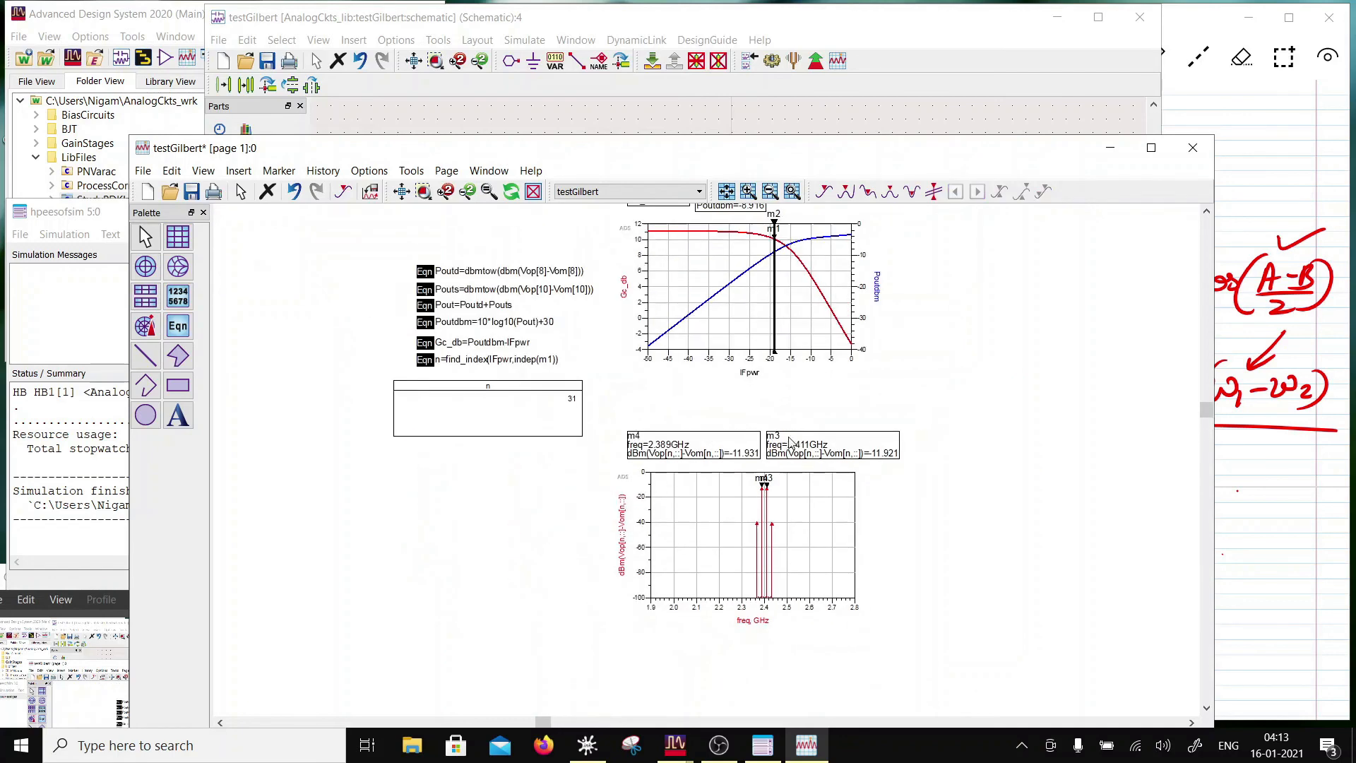
pyautogui.scroll(-1, 663, 416)
pyautogui.click(776, 239)
pyautogui.press('Left')
pyautogui.press('Left')
pyautogui.press('Left')
pyautogui.press('Left')
pyautogui.press('Left')
pyautogui.press('Left')
pyautogui.press('Left')
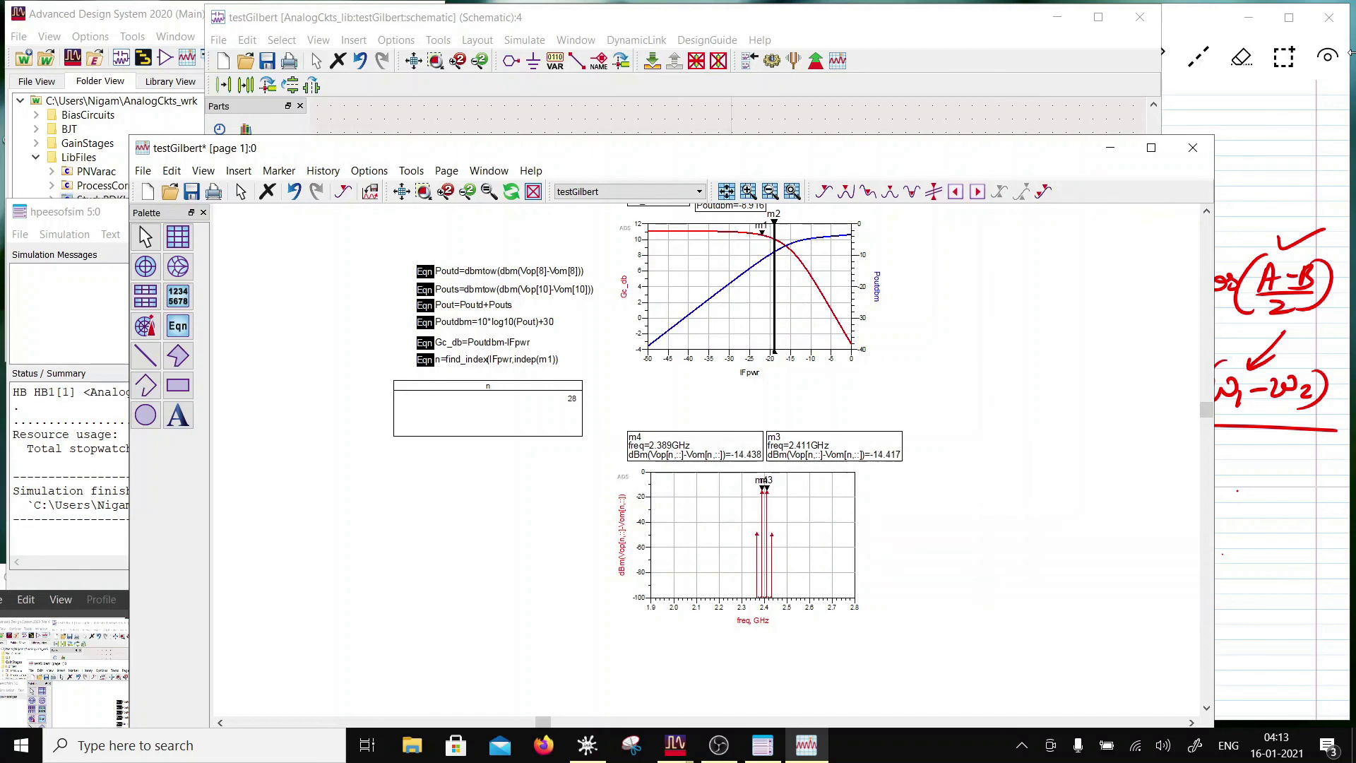
pyautogui.press('Left')
pyautogui.press('Left')
pyautogui.press('Left')
pyautogui.press('Left')
pyautogui.press('Left')
pyautogui.press('Left')
pyautogui.press('Left')
pyautogui.press('Left')
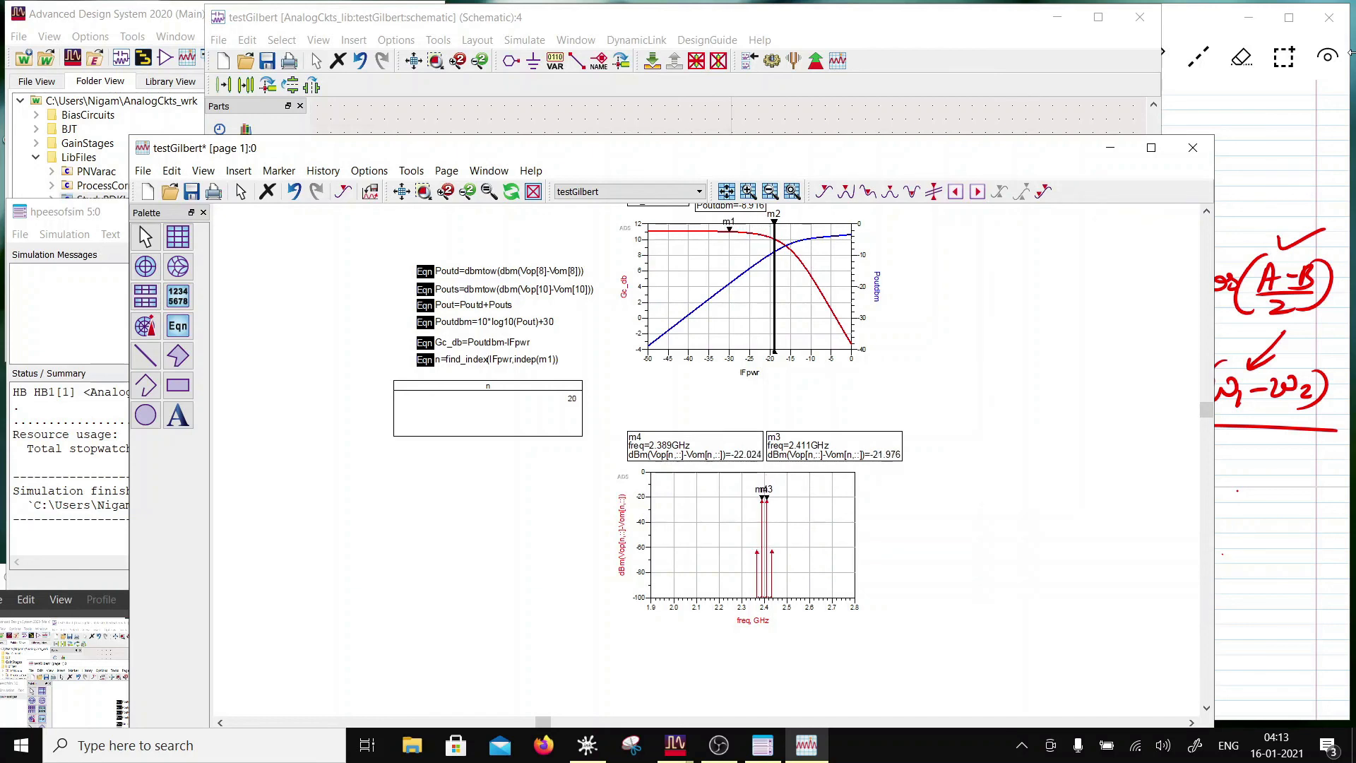
pyautogui.press('Left')
pyautogui.press('Left')
pyautogui.press('Left')
pyautogui.press('Left')
pyautogui.press('Left')
pyautogui.press('Left')
pyautogui.press('Left')
pyautogui.press('Left')
pyautogui.press('Left')
pyautogui.press('Left')
pyautogui.press('Left')
pyautogui.press('Left')
pyautogui.press('Left')
pyautogui.press('Left')
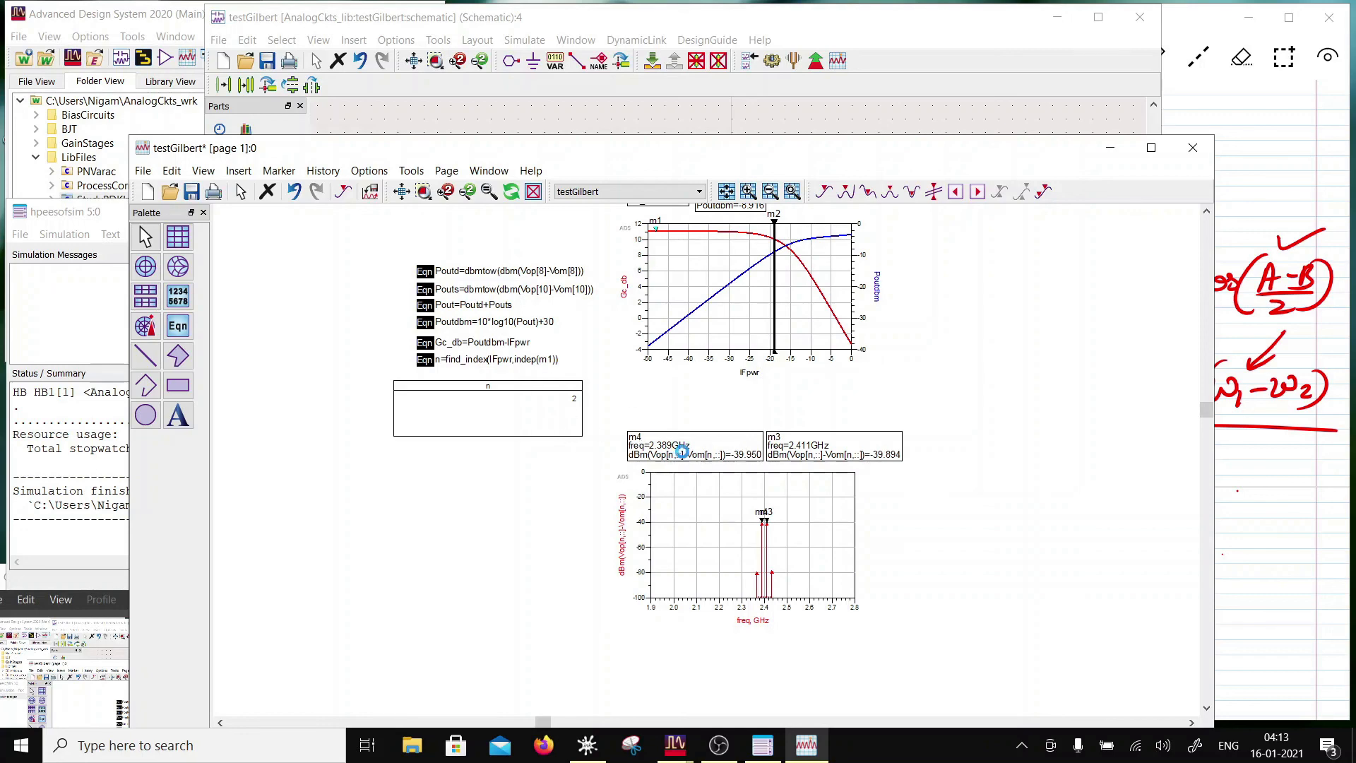
# Duplicate the spectrum plot with its markers and place the copy beside the original
pyautogui.scroll(-1, 806, 494)
pyautogui.scroll(1, 606, 461)
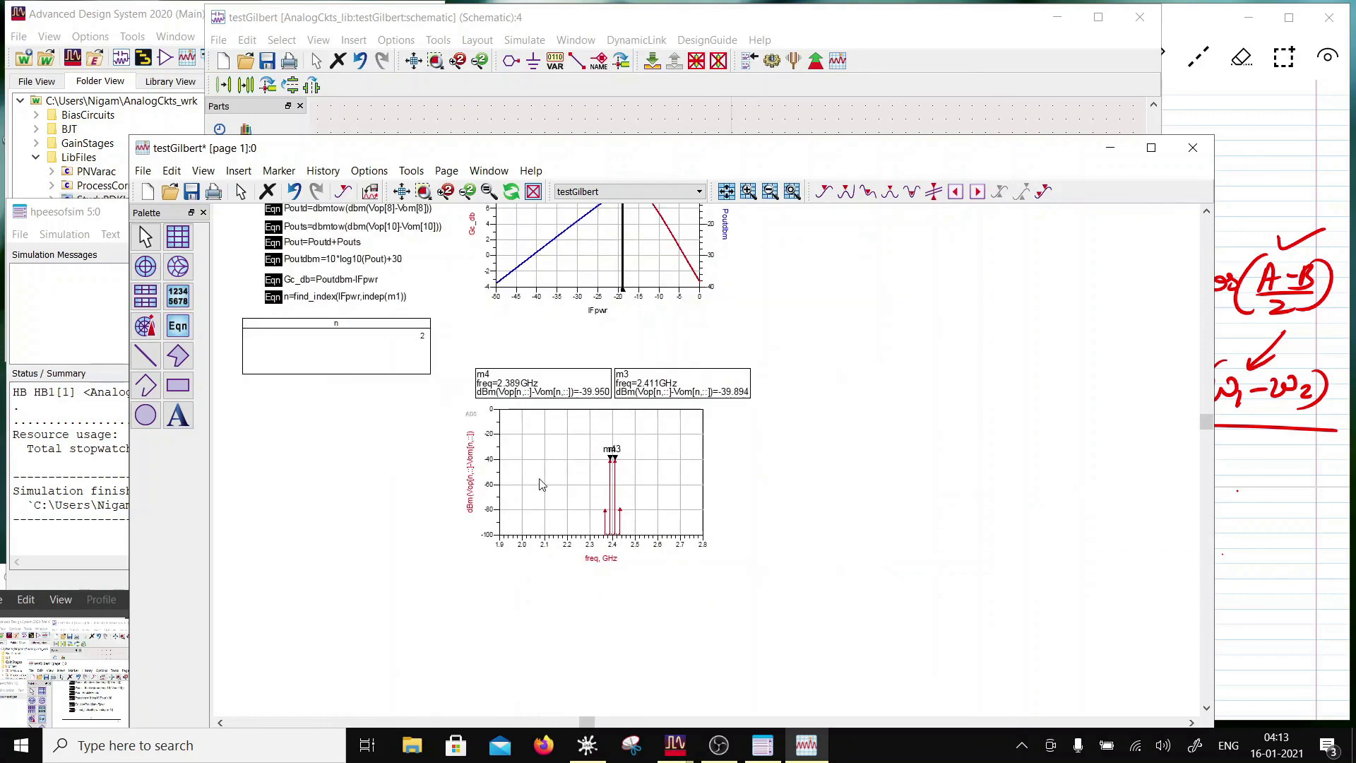
pyautogui.click(601, 490)
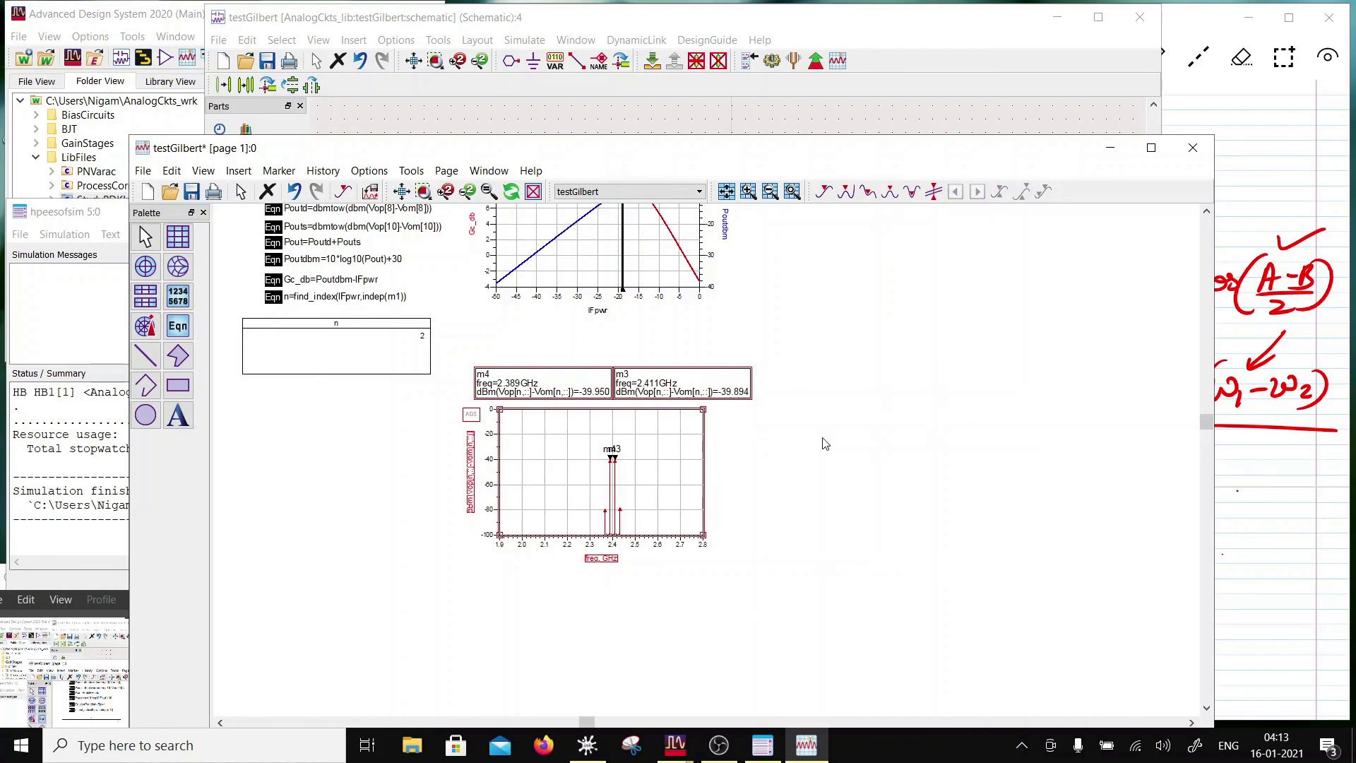
pyautogui.hotkey('ctrl', 'c')
pyautogui.hotkey('ctrl', 'v')
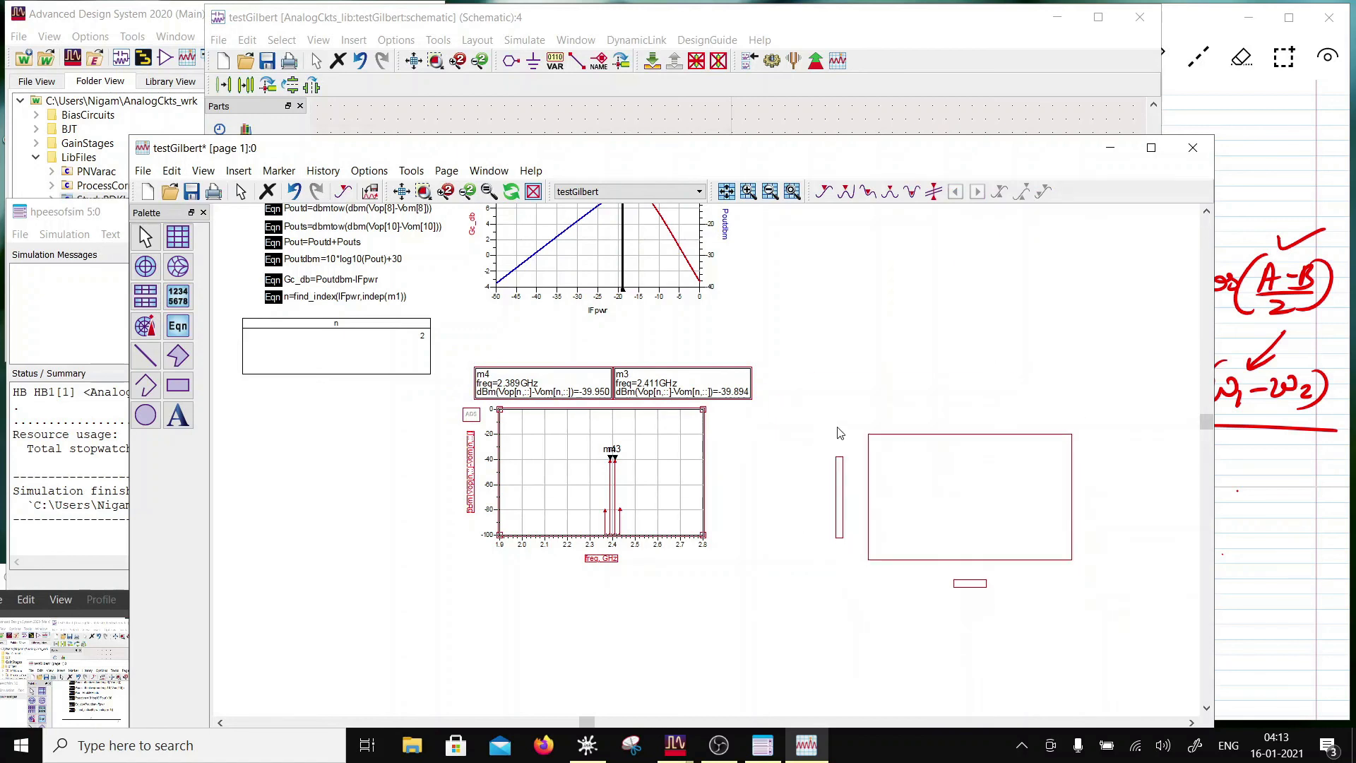
pyautogui.click(789, 498)
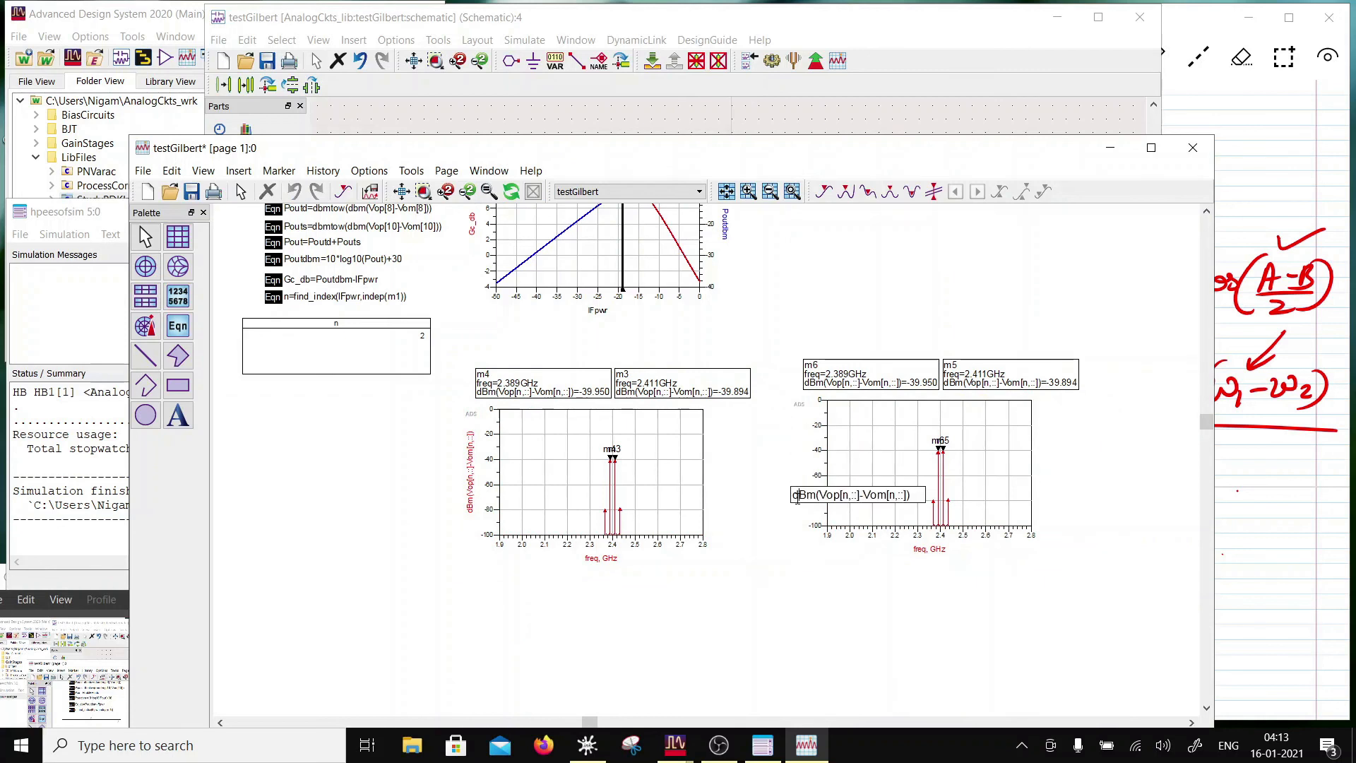
# Change the copied plot's trace expression to ts(Vop[n,::]-Vom[n,::])
pyautogui.doubleClick(812, 495)
pyautogui.write('ts')
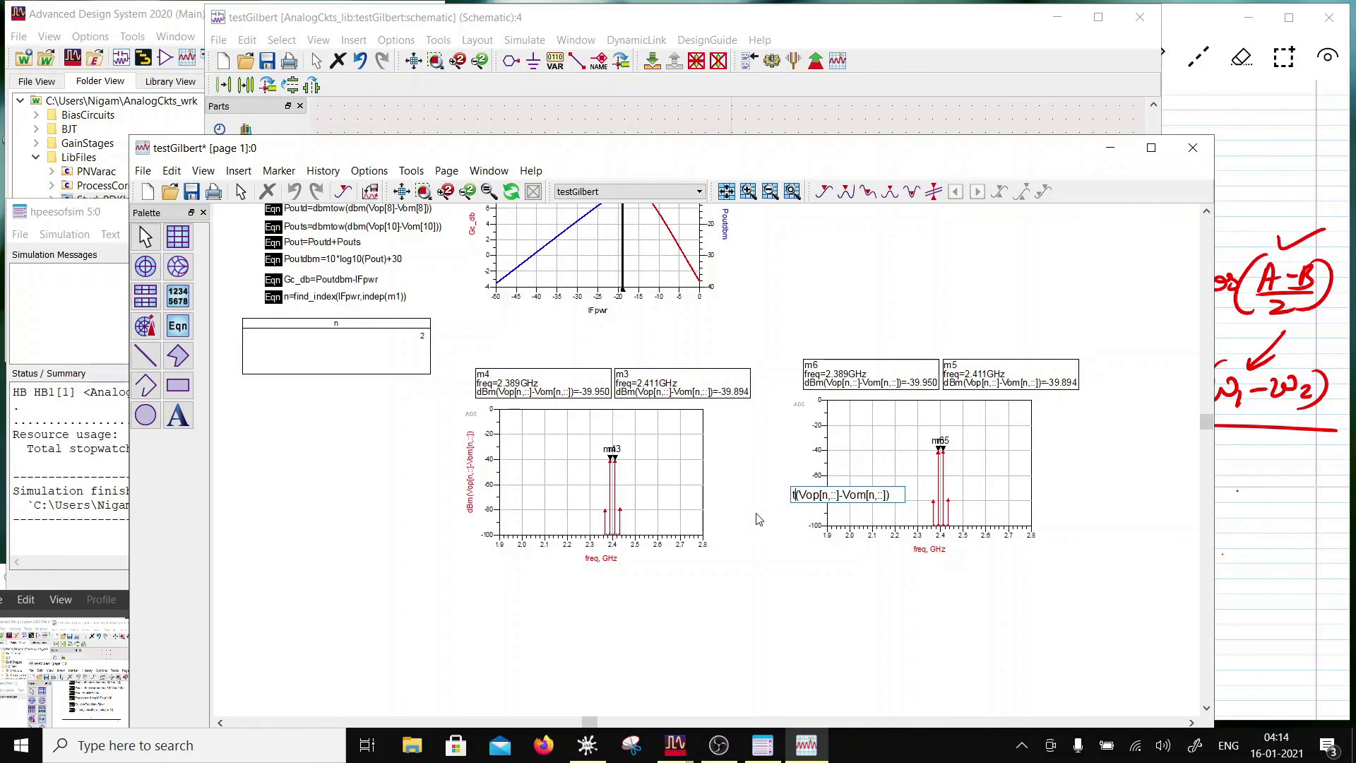
pyautogui.press('Return')
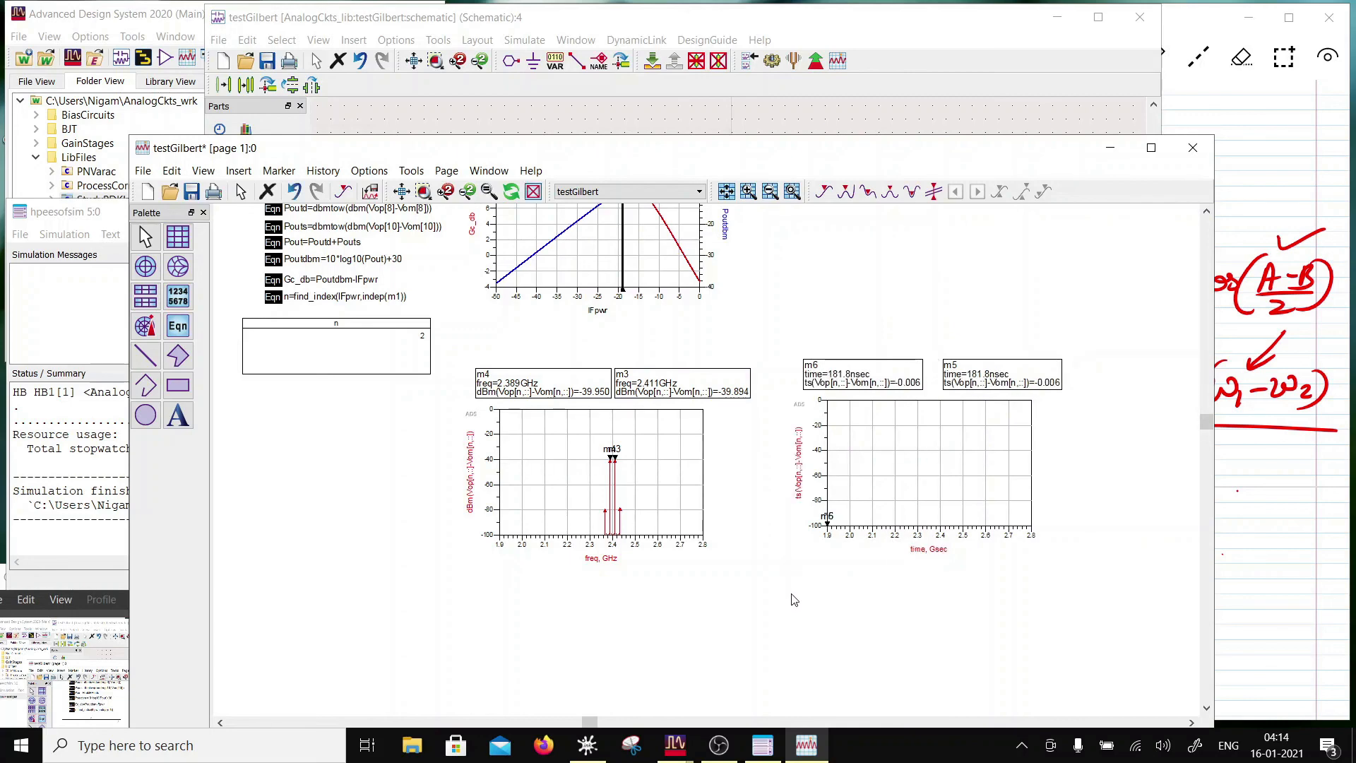
# Turn on Auto Scale for both the Y axis and the X axis of the ts plot
pyautogui.doubleClick(873, 482)
pyautogui.click(851, 257)
pyautogui.doubleClick(900, 423)
pyautogui.click(570, 289)
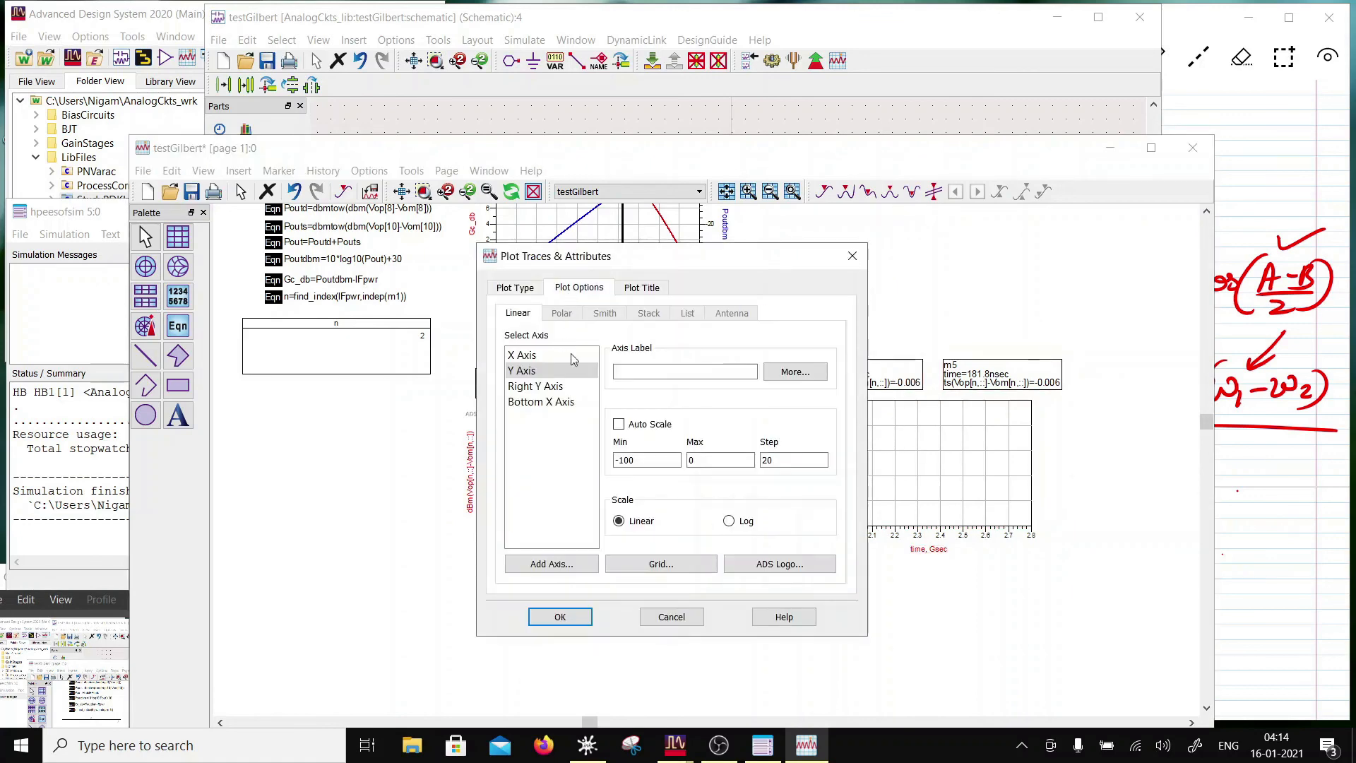
pyautogui.click(618, 425)
pyautogui.click(537, 355)
pyautogui.click(619, 424)
pyautogui.click(560, 616)
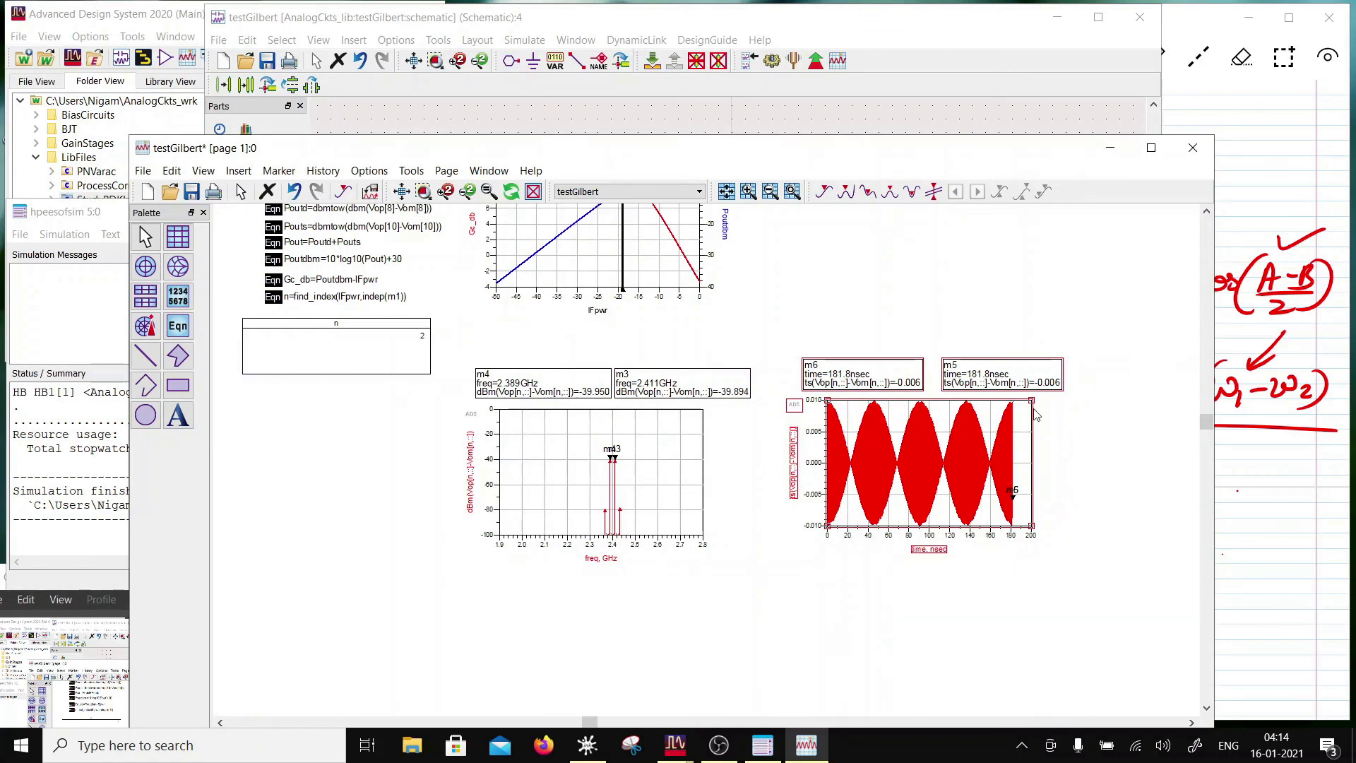
# Move the m5 and m6 marker readouts higher above the time-domain plot and widen that plot
pyautogui.moveTo(1007, 379); pyautogui.dragTo(975, 312)
pyautogui.moveTo(897, 374); pyautogui.dragTo(880, 306)
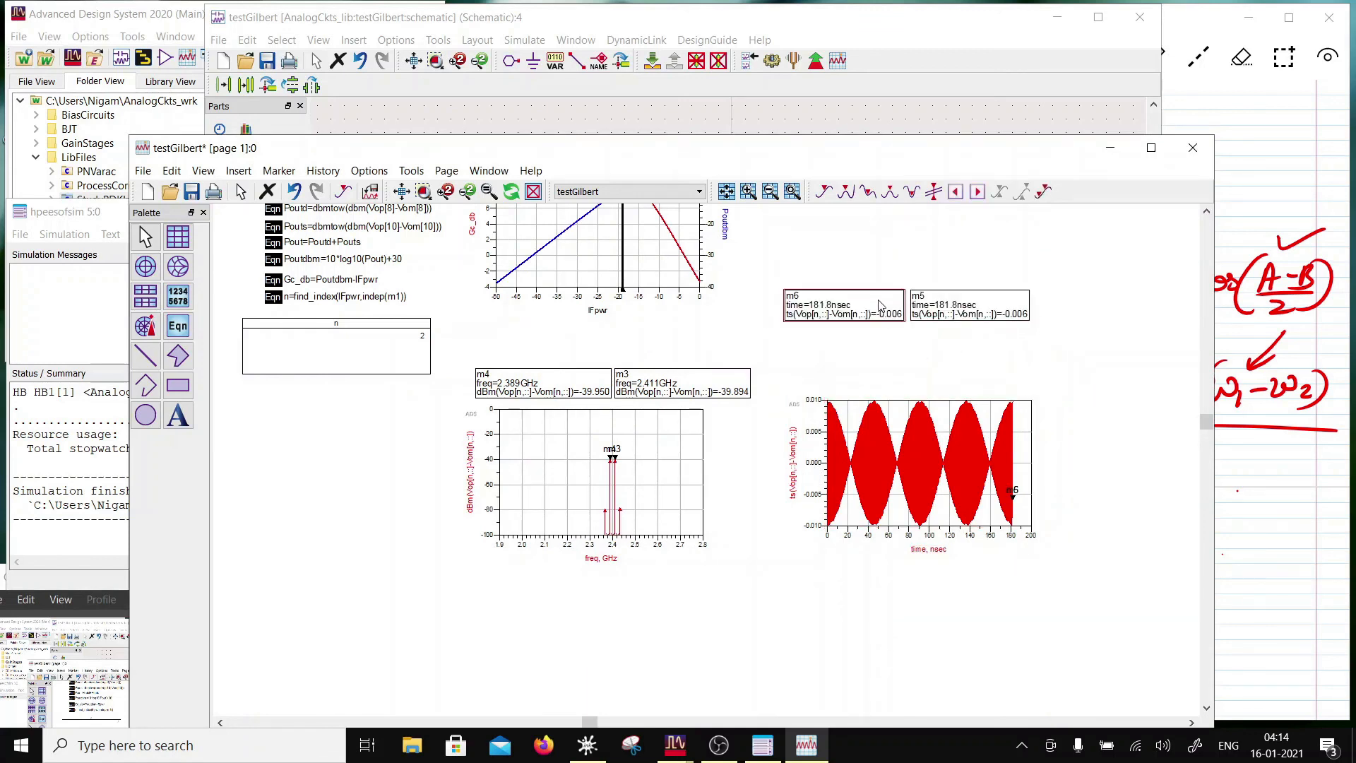
pyautogui.click(1004, 525)
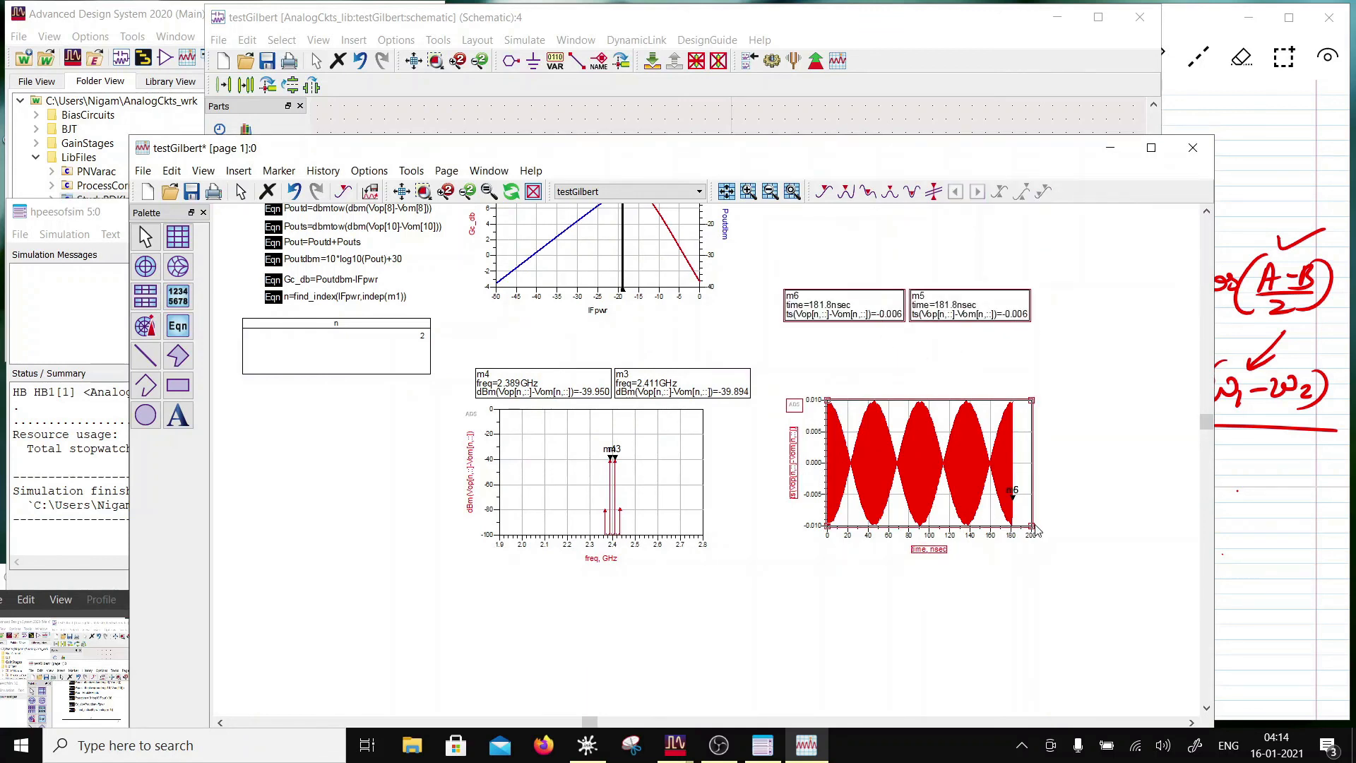
pyautogui.moveTo(1032, 529); pyautogui.dragTo(1093, 514)
pyautogui.click(1072, 489)
# Delete markers m5 and m6 from the time-domain plot and shift the plot closer to the spectrum plot
pyautogui.click(952, 311)
pyautogui.press('Up')
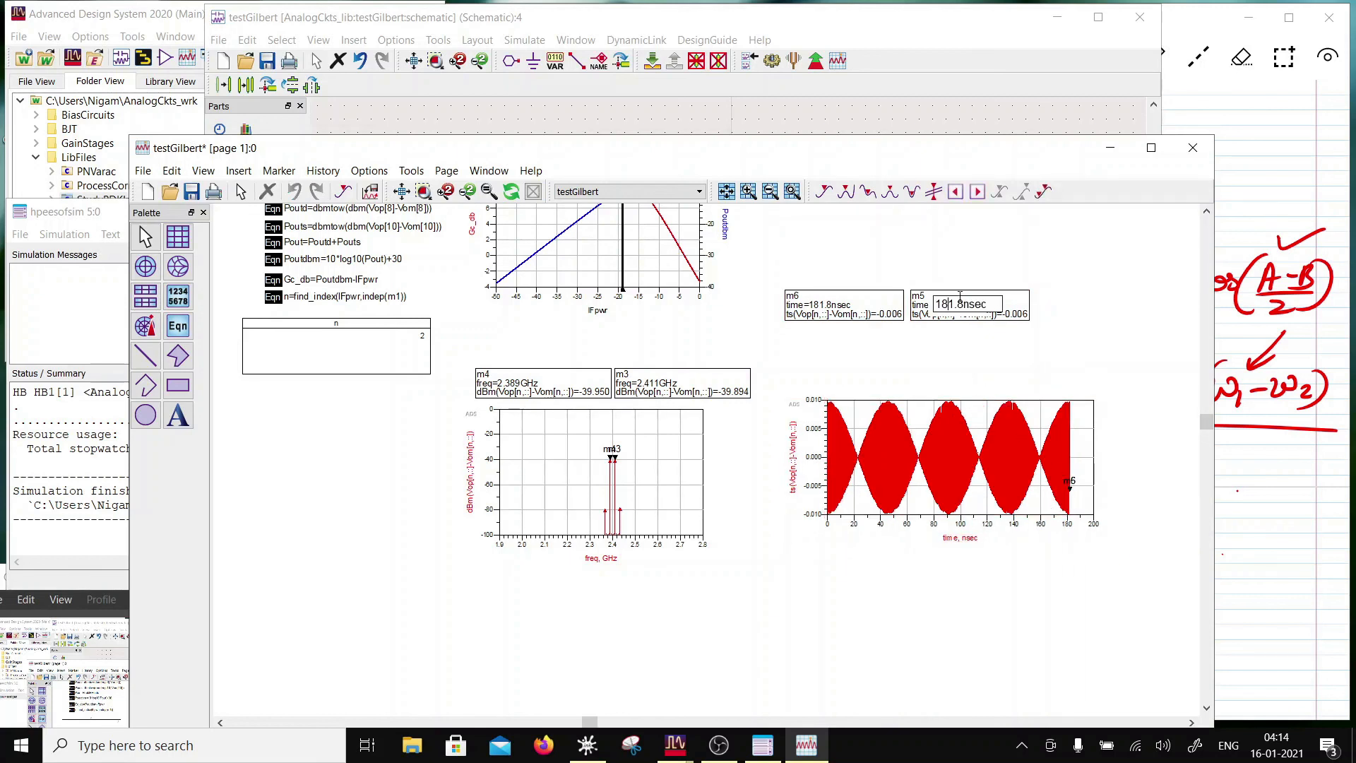
pyautogui.click(1013, 299)
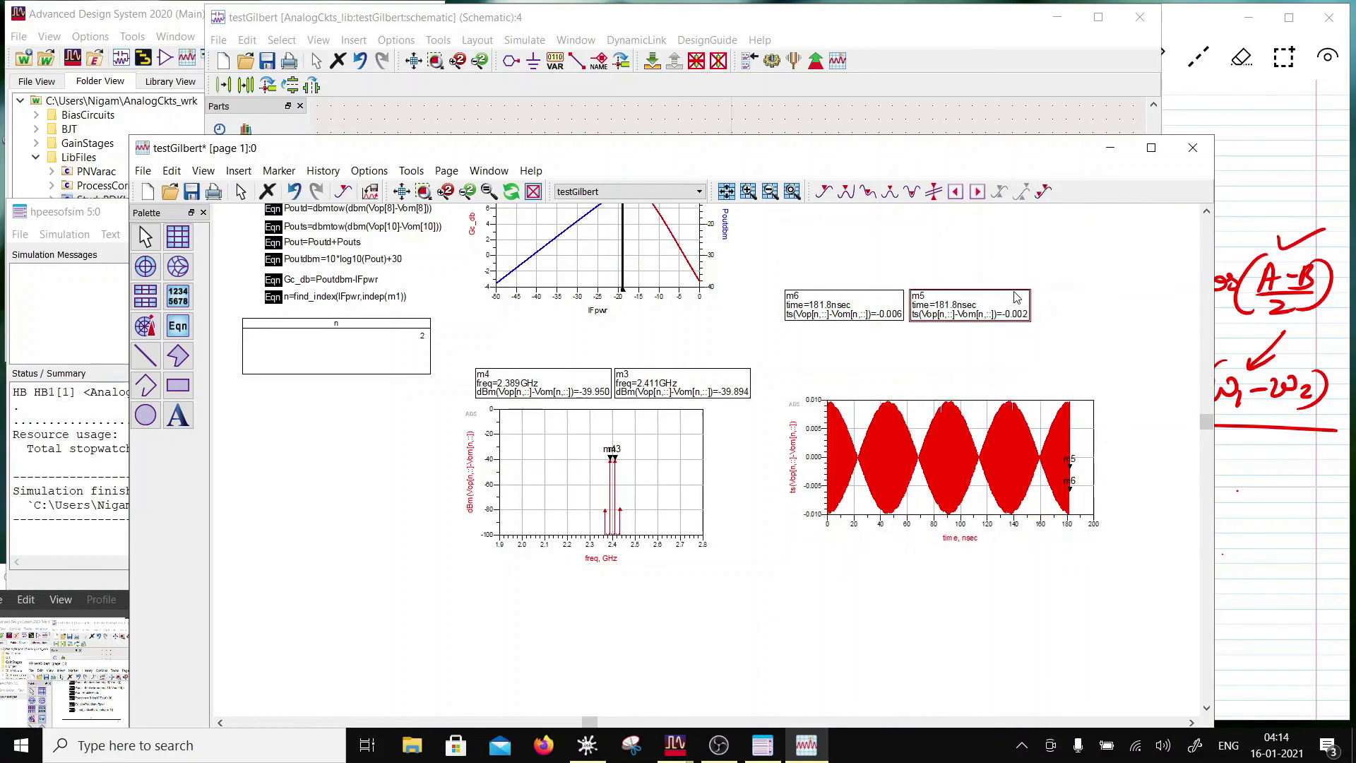
pyautogui.press('Delete')
pyautogui.click(877, 303)
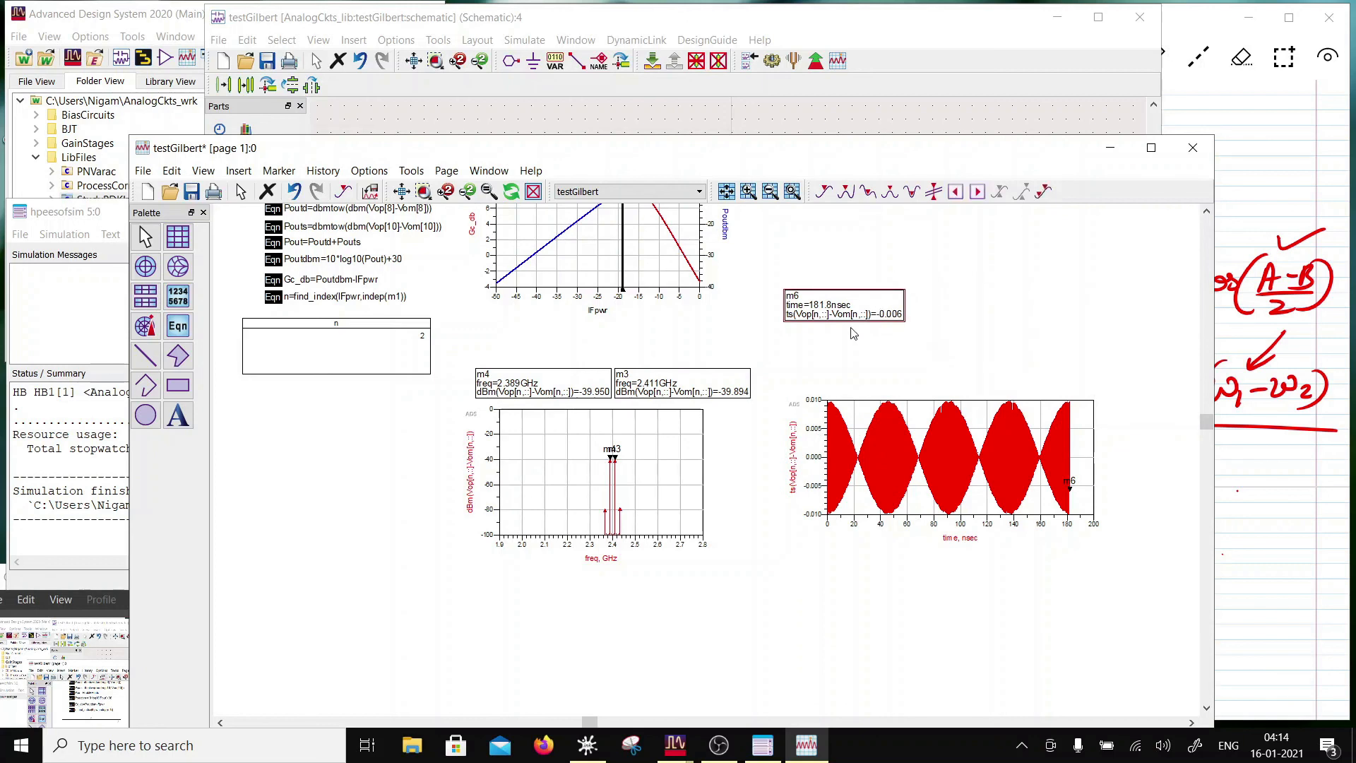
pyautogui.press('Delete')
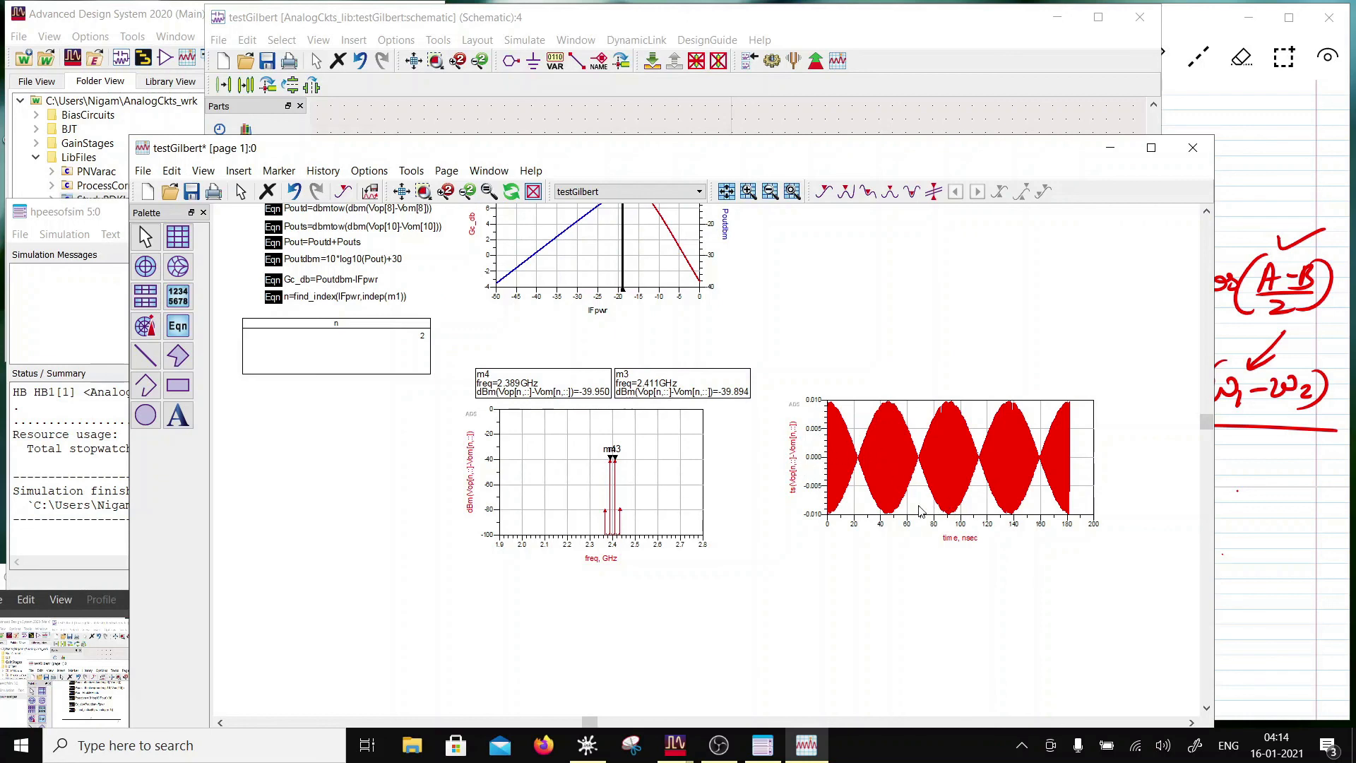
pyautogui.moveTo(902, 495); pyautogui.dragTo(860, 514)
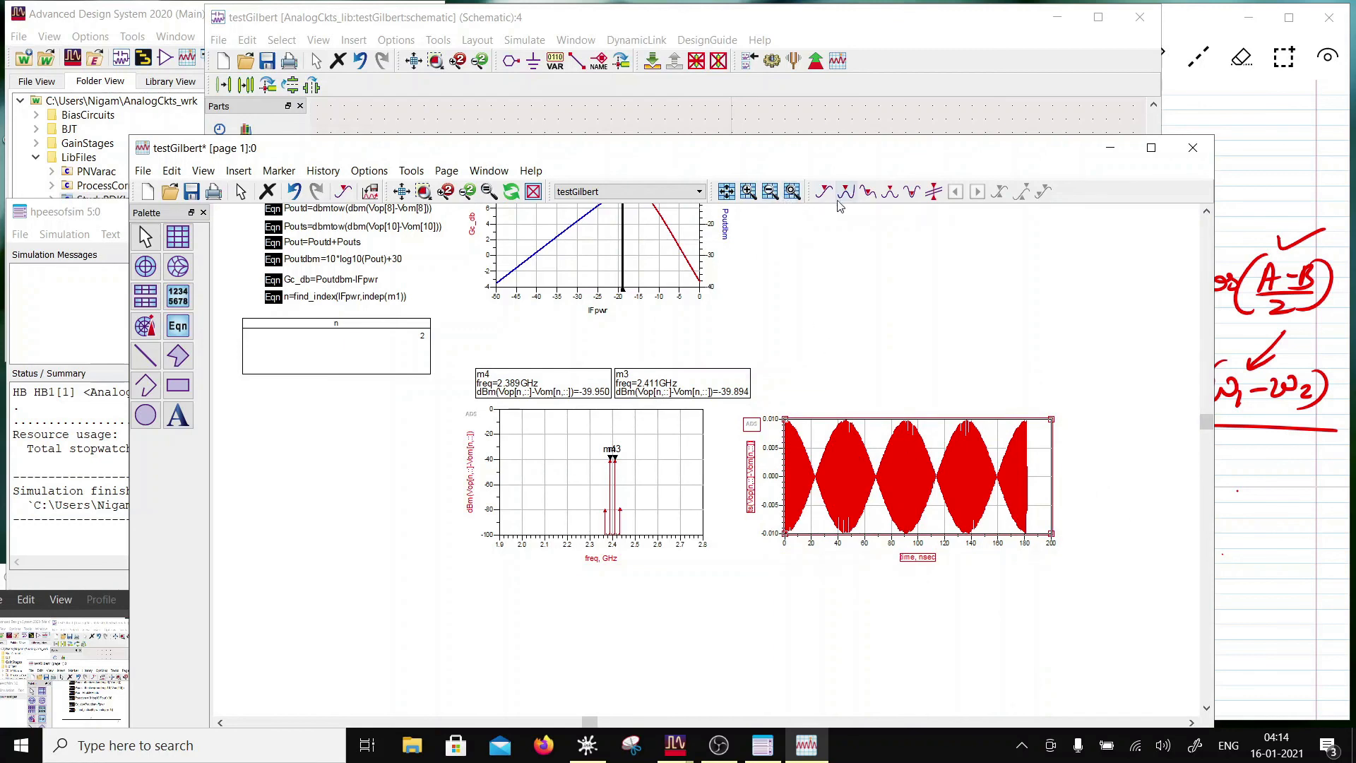
# Zoom the time-domain plot into the carrier detail between about 34.5 and 41.5 nsec, and restore its full range
pyautogui.click(790, 193)
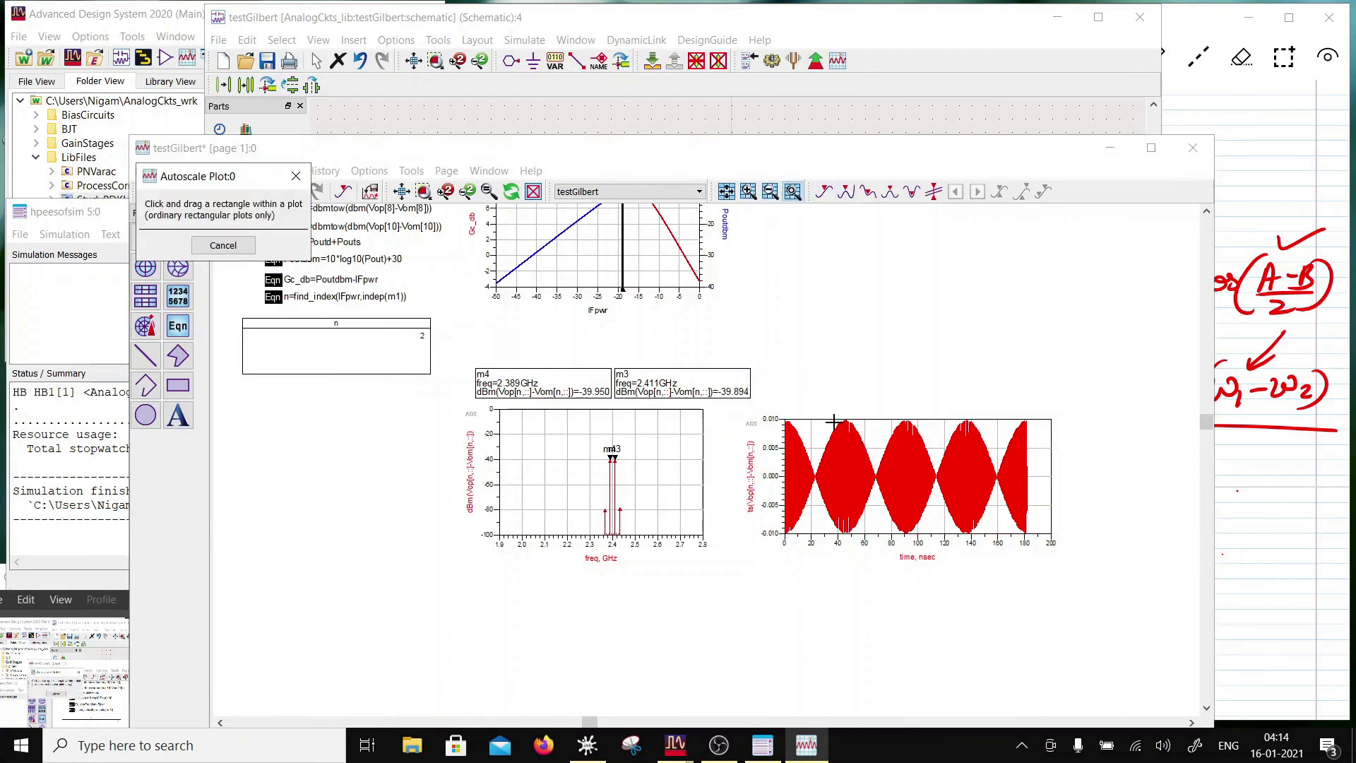
pyautogui.moveTo(846, 482); pyautogui.dragTo(839, 535)
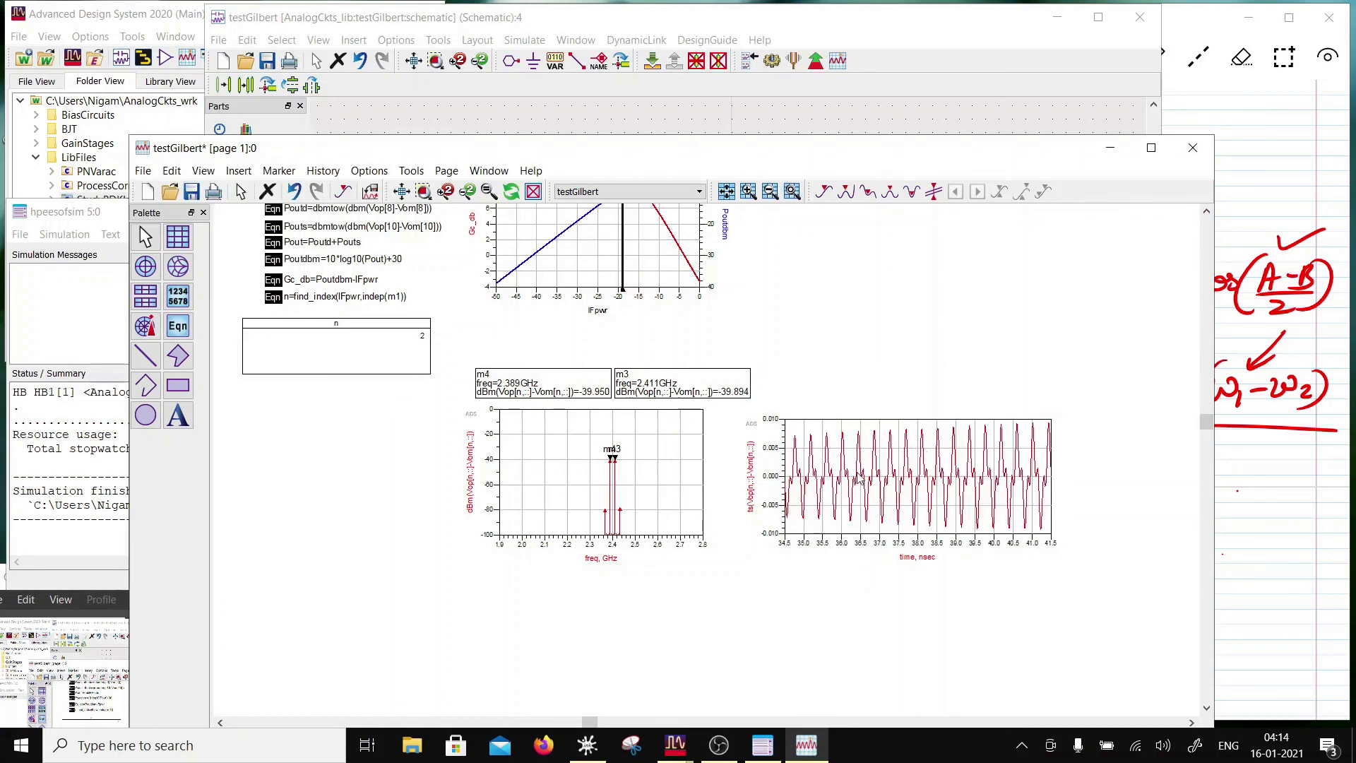
pyautogui.scroll(-1, 860, 478)
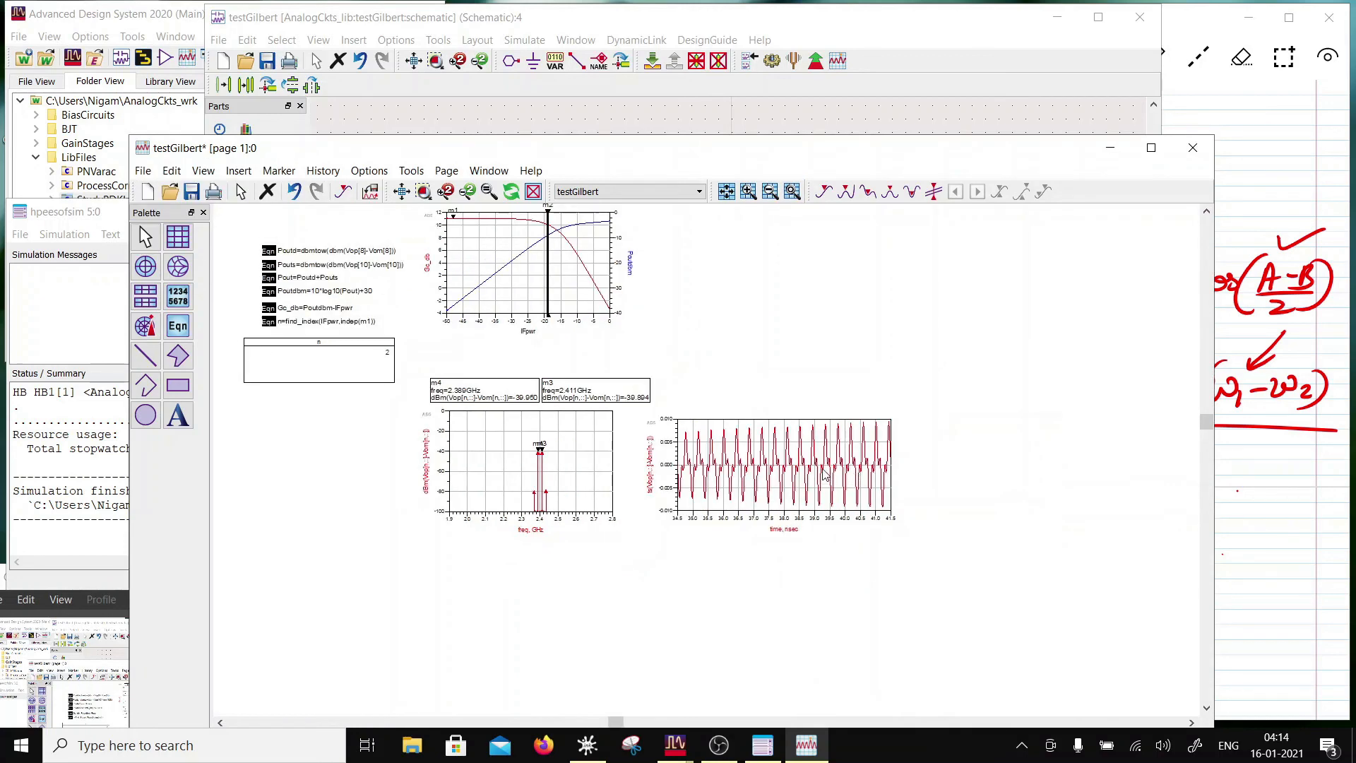
pyautogui.click(754, 512)
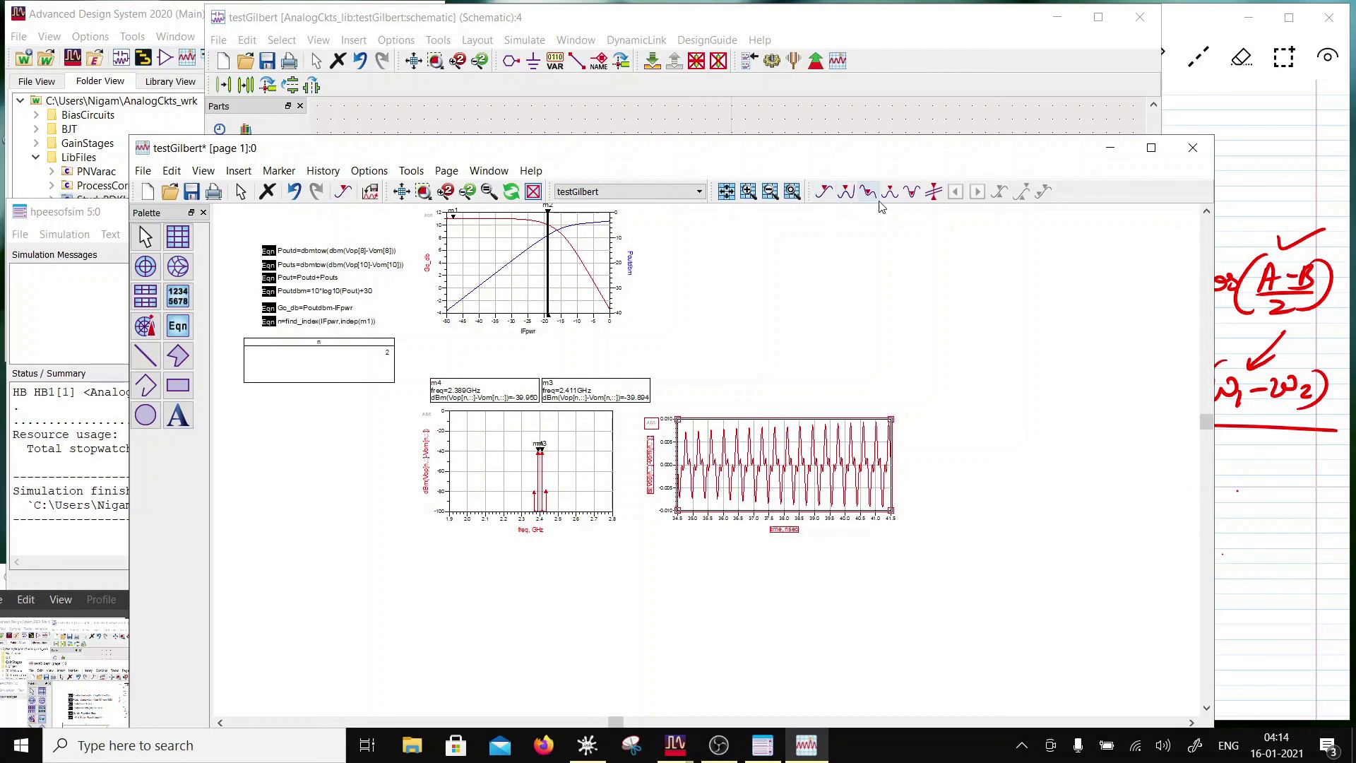
pyautogui.click(726, 192)
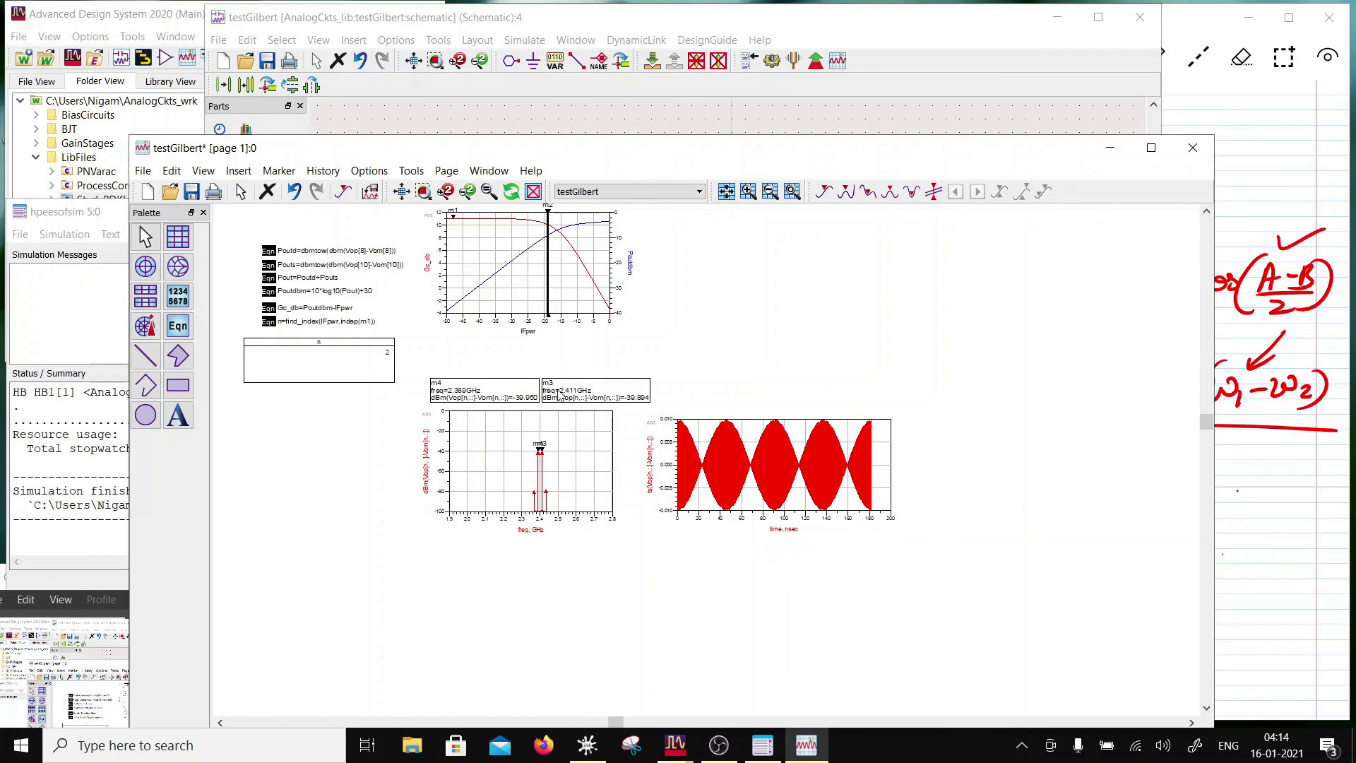
# Step marker m1 up in IFpwr along the Gc_db trace until n is 25, comparing the spectrum and waveform plots
pyautogui.click(455, 219)
pyautogui.press('Right')
pyautogui.press('Right')
pyautogui.press('Right')
pyautogui.press('Right')
pyautogui.press('Right')
pyautogui.press('Right')
pyautogui.press('Right')
pyautogui.press('Right')
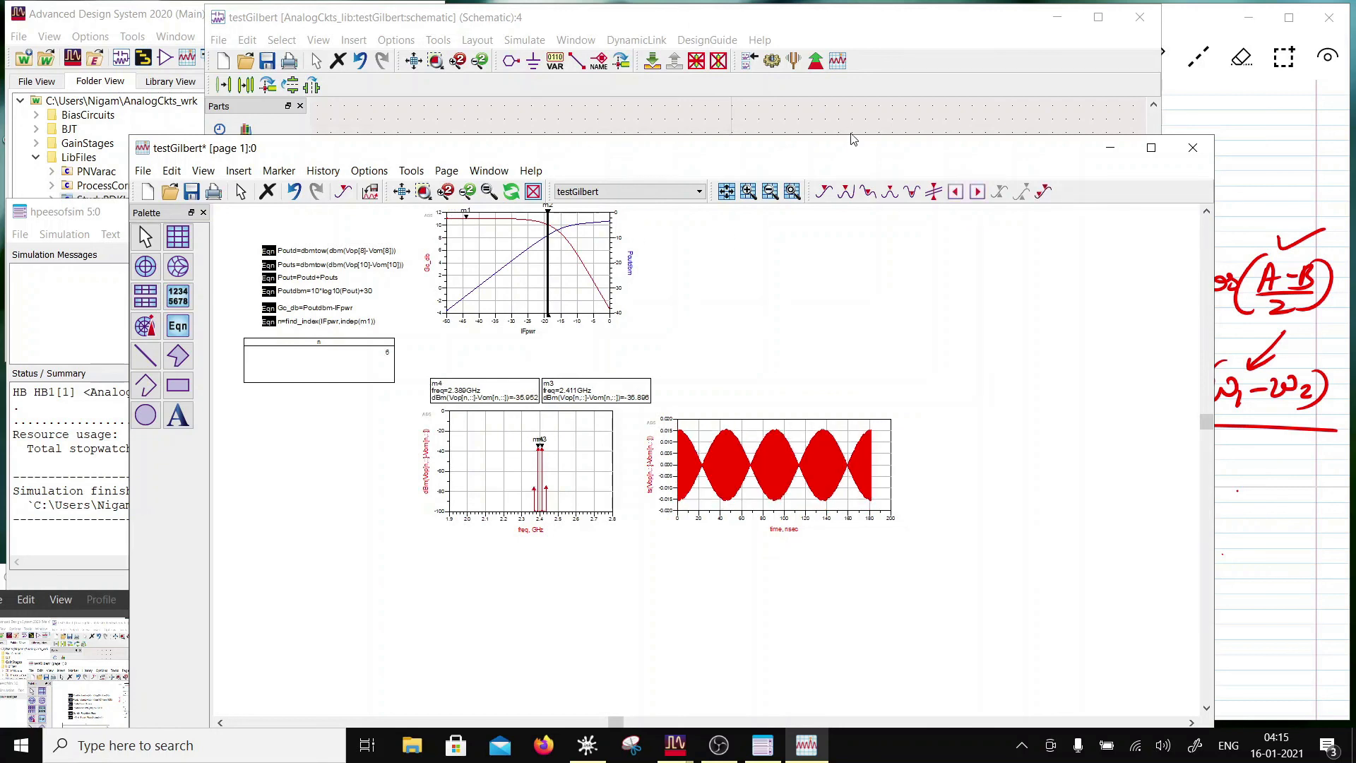
pyautogui.press('Right')
pyautogui.press('Right')
pyautogui.press('Right')
pyautogui.press('Right')
pyautogui.press('Right')
pyautogui.press('Right')
pyautogui.press('Right')
pyautogui.press('Right')
pyautogui.press('Right')
pyautogui.press('Right')
pyautogui.press('Right')
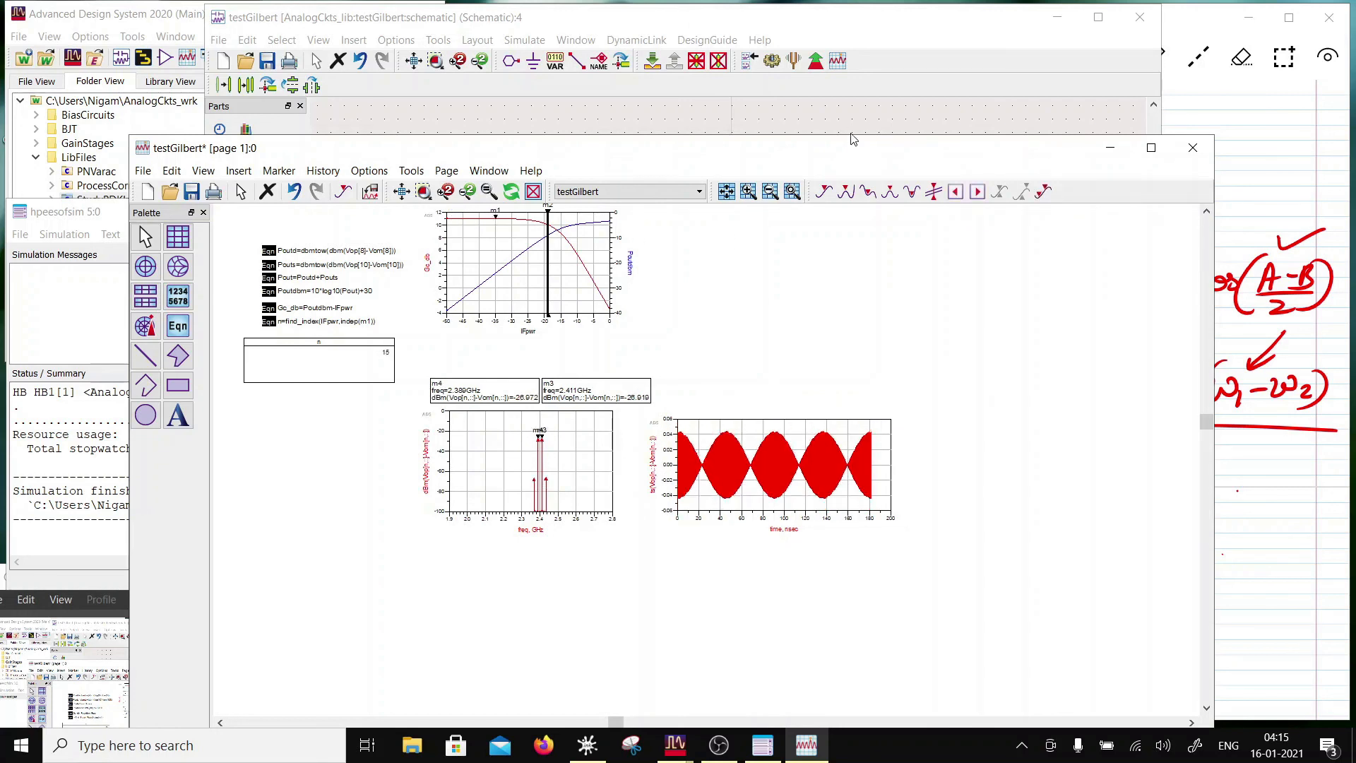
pyautogui.press('Right')
pyautogui.press('Right')
pyautogui.press('Right')
pyautogui.press('Right')
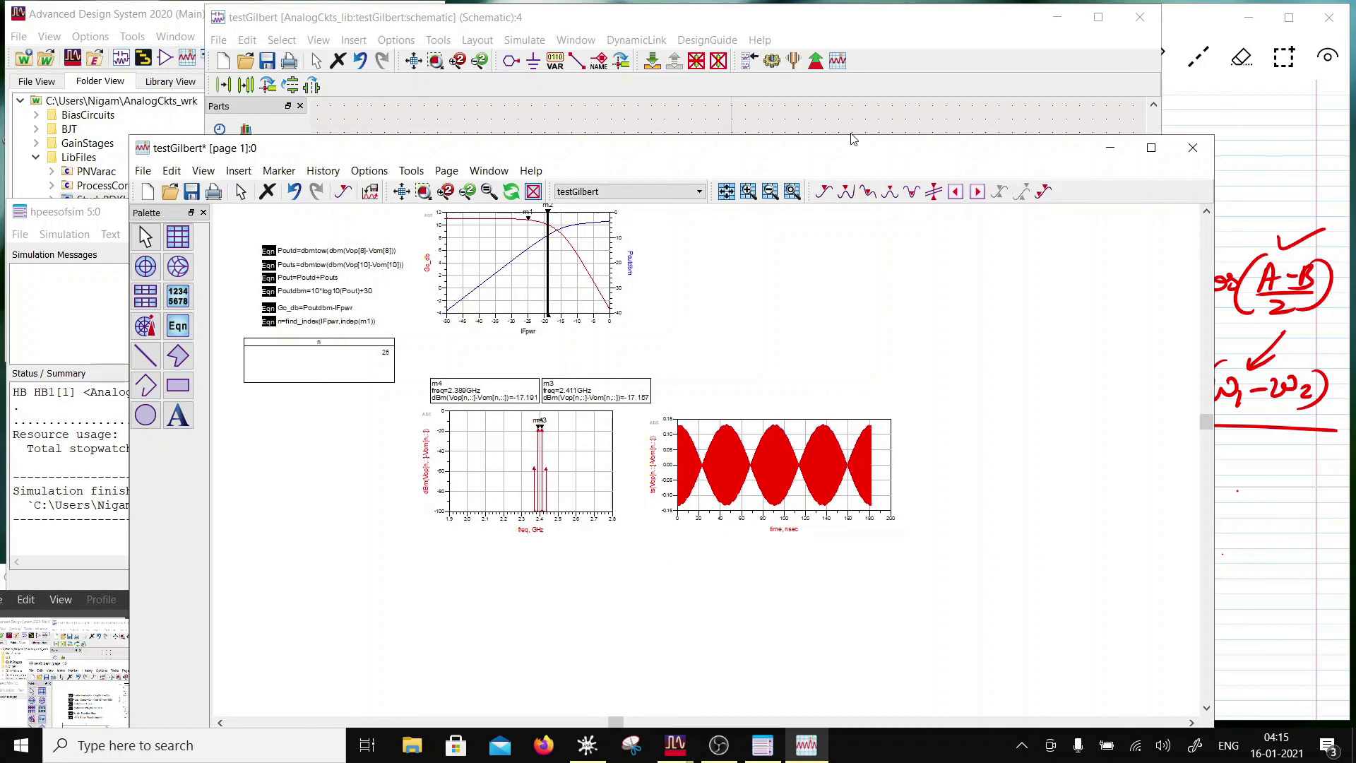
# Step marker m1 back along the Gc_db trace to IFpwr = -35, so that n is 15
pyautogui.press('Left')
pyautogui.press('Left')
pyautogui.press('Left')
pyautogui.press('Left')
pyautogui.press('Left')
pyautogui.press('Left')
pyautogui.press('Left')
pyautogui.press('Left')
pyautogui.press('Left')
pyautogui.press('Left')
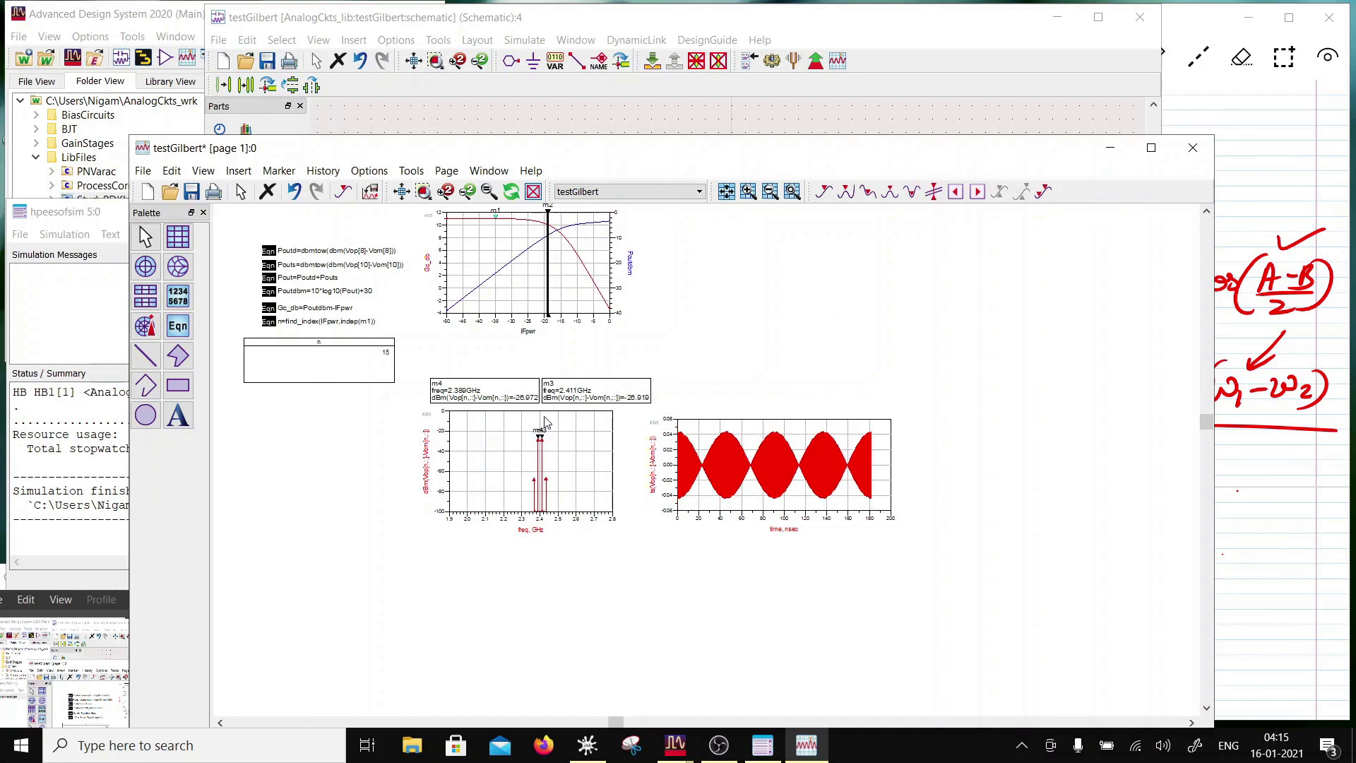
# Glance at the testGilbert schematic, return to the data display and save it
pyautogui.click(517, 31)
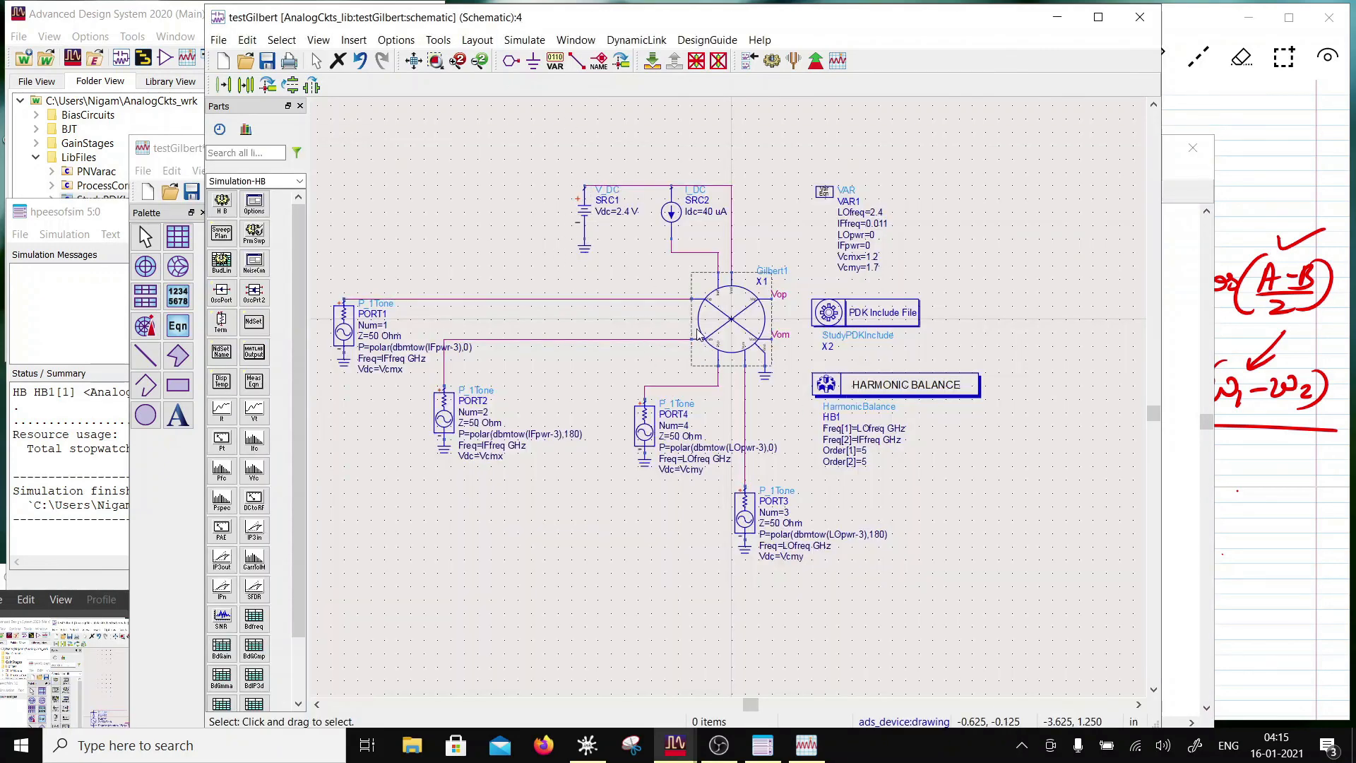
pyautogui.click(1175, 188)
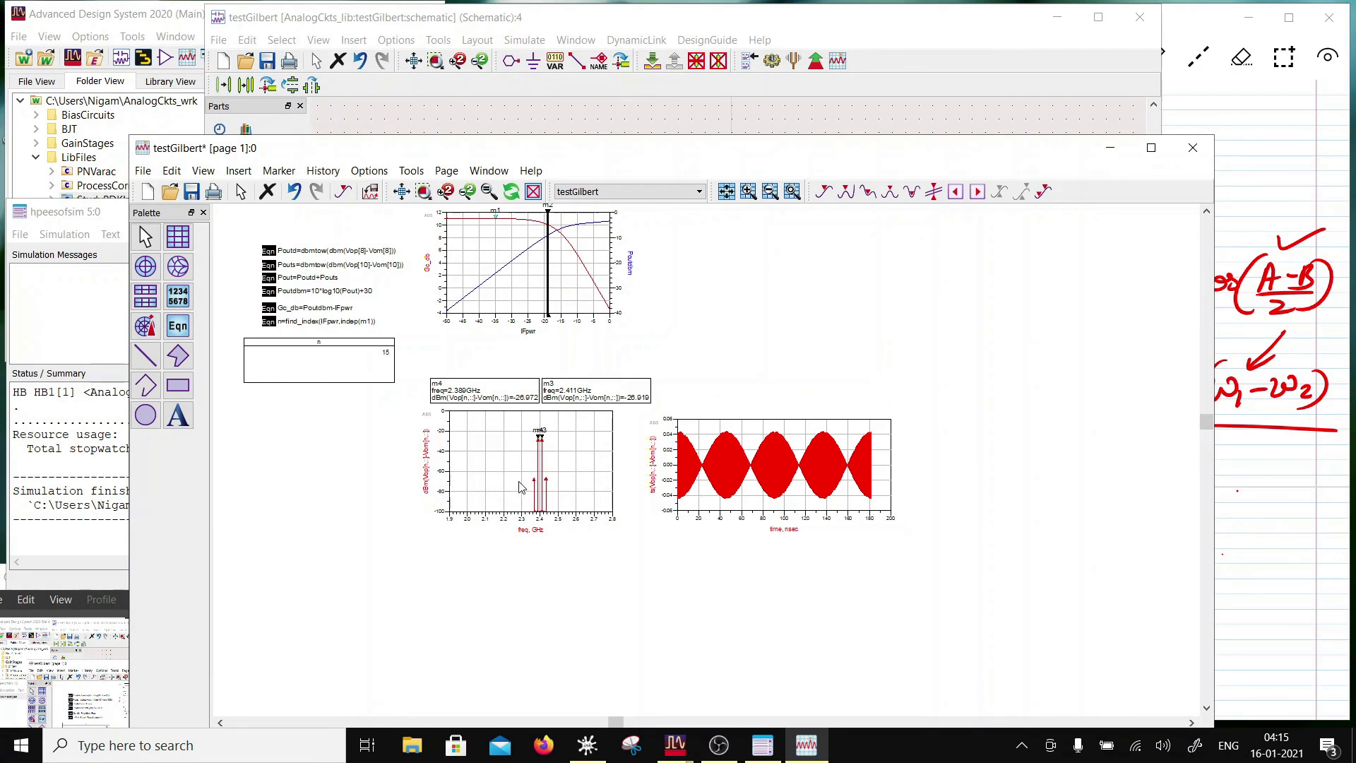
pyautogui.click(191, 191)
pyautogui.scroll(-1, 580, 363)
pyautogui.scroll(2, 680, 424)
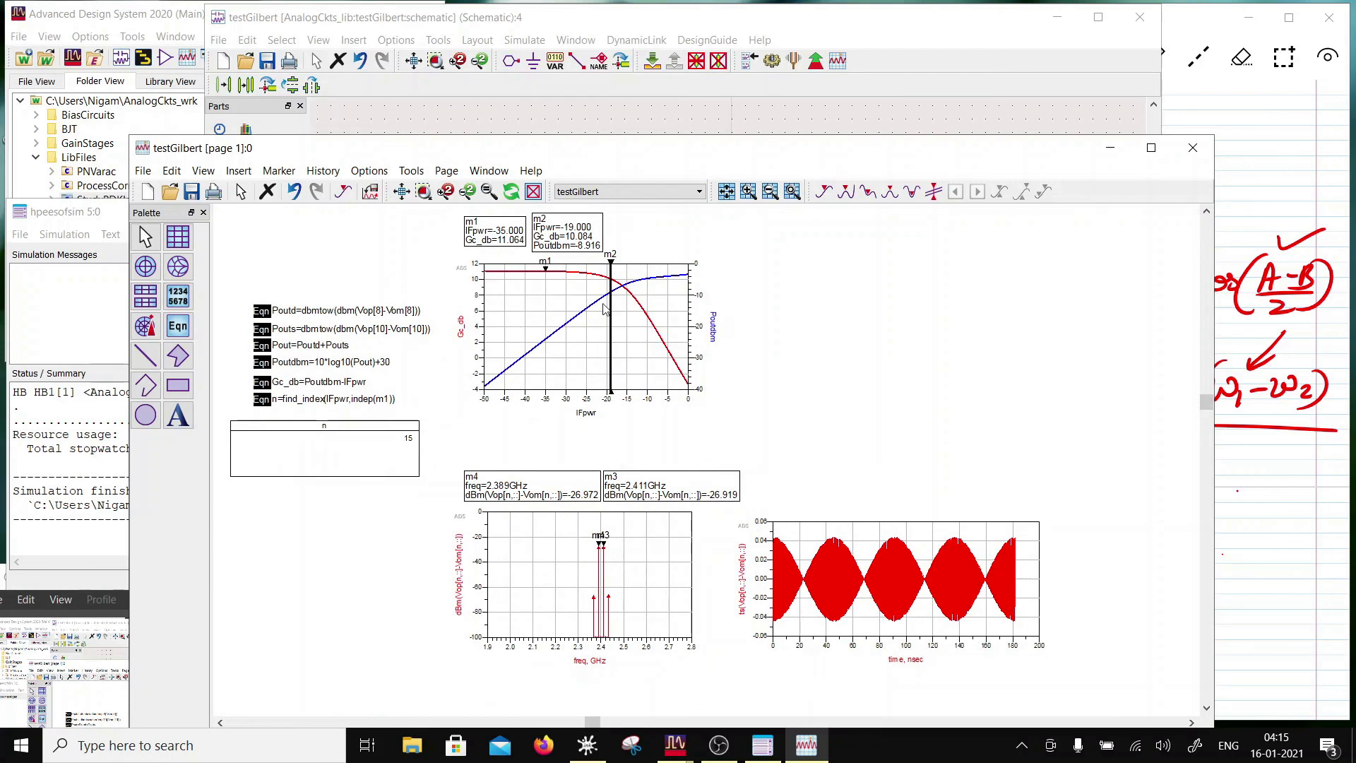
# Push into the Gilbert1 subcircuit of X1 and set load resistors R1 and R2 to 5 kOhm
pyautogui.click(601, 120)
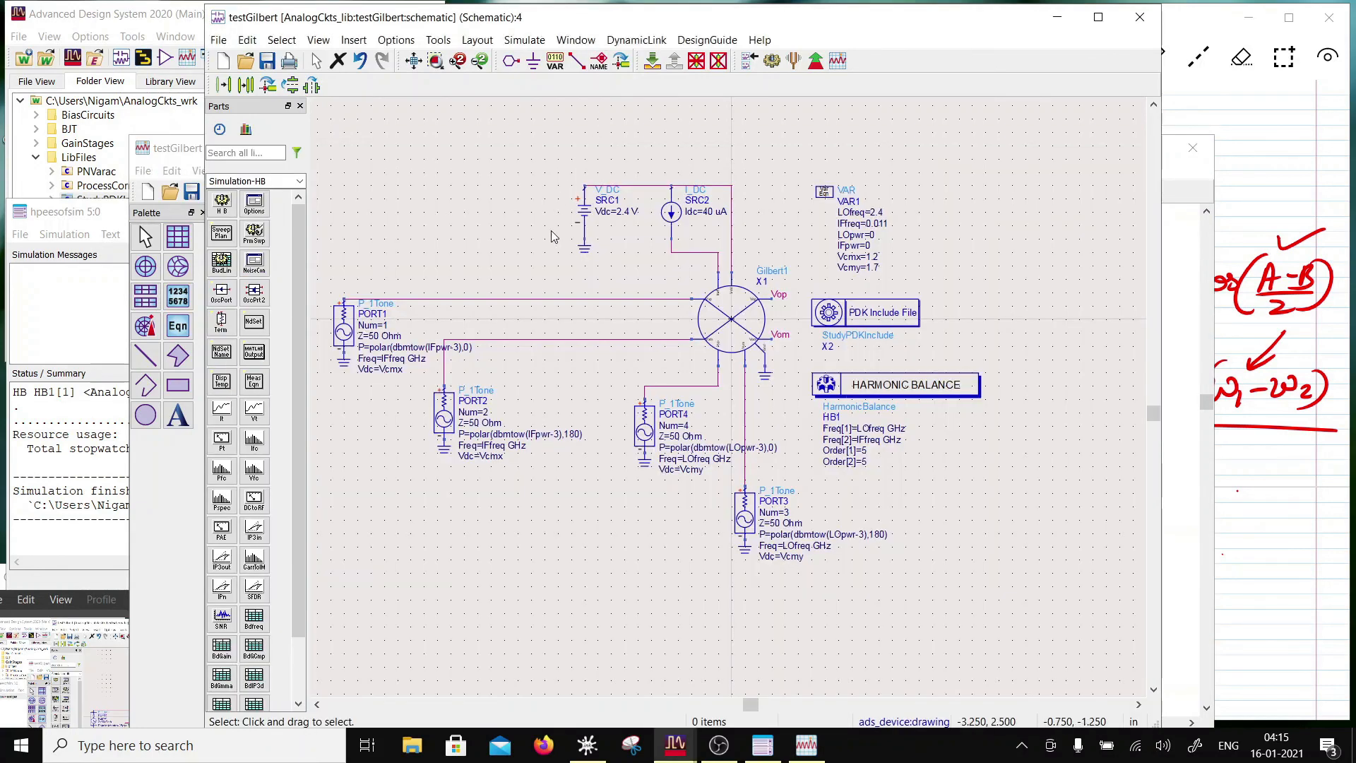
pyautogui.click(755, 328)
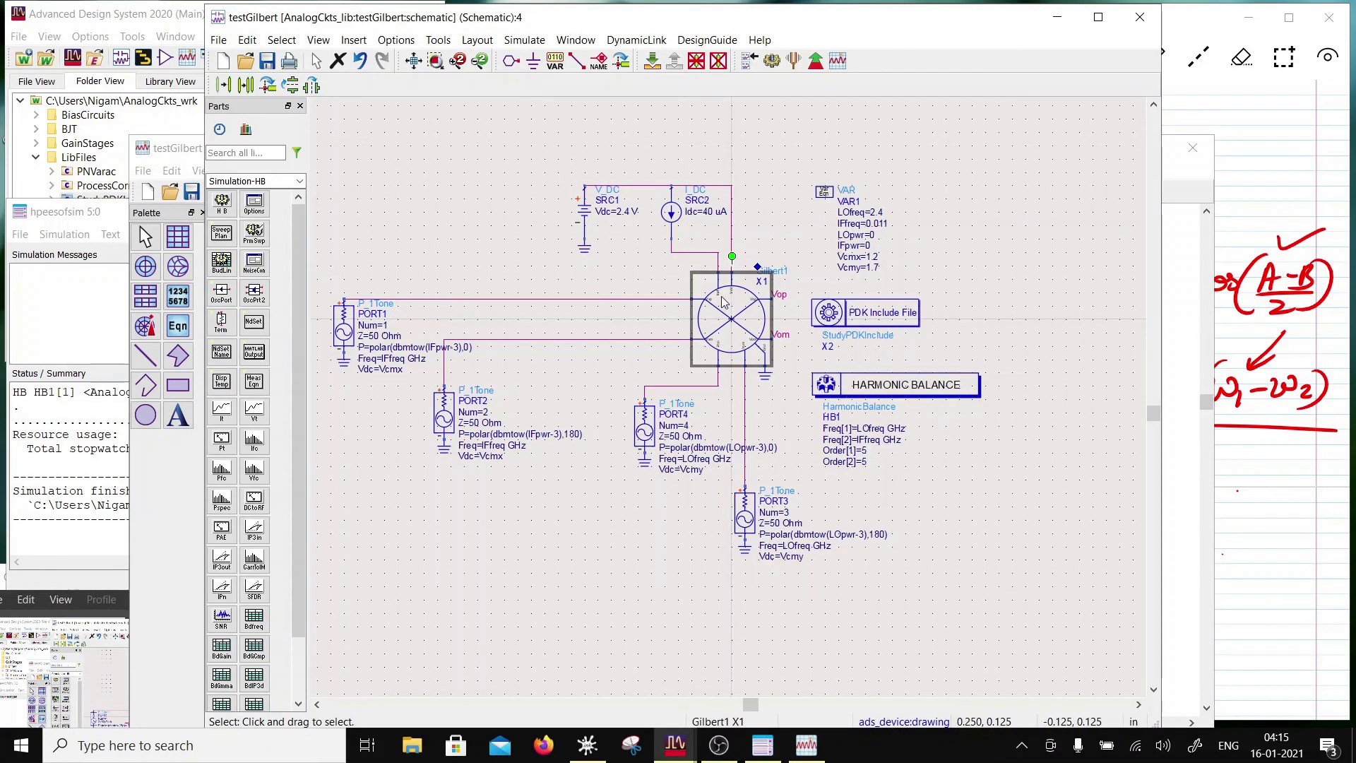
pyautogui.click(652, 60)
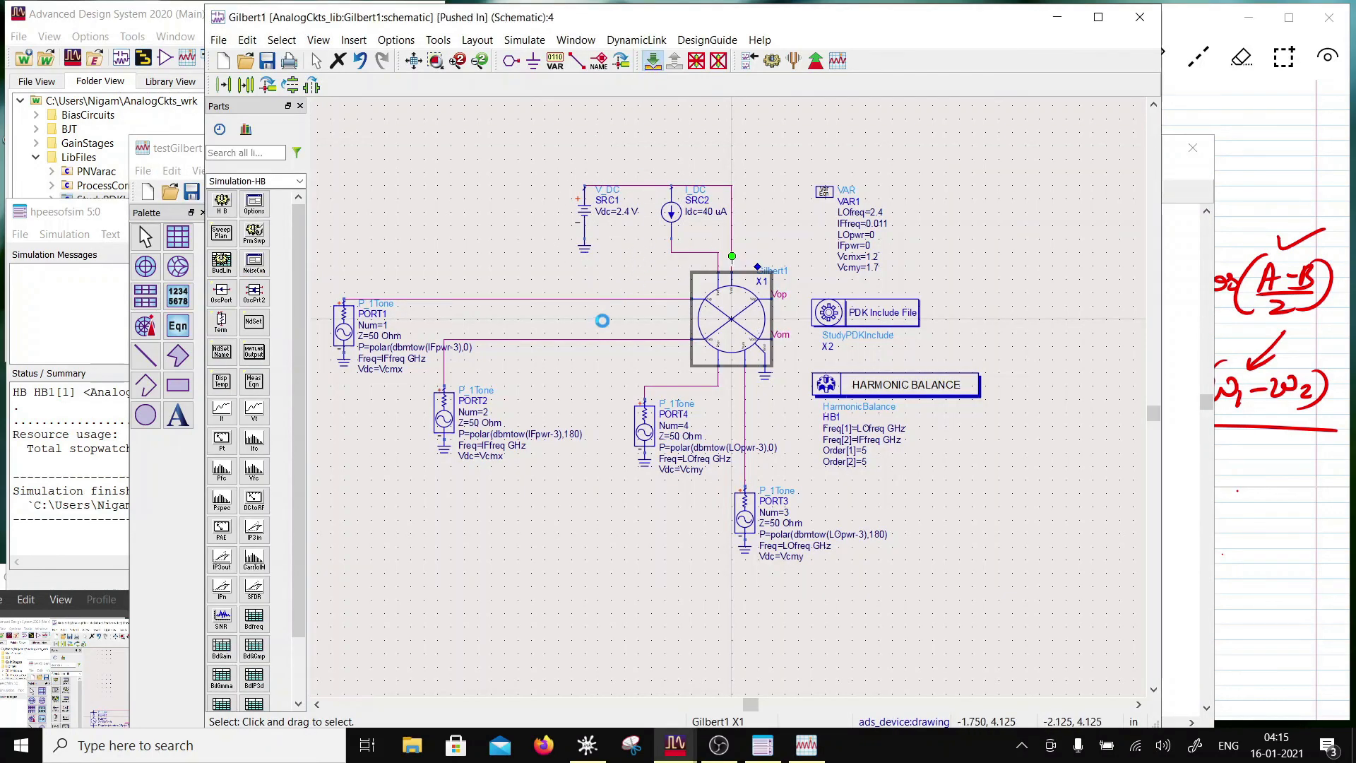
pyautogui.doubleClick(563, 161)
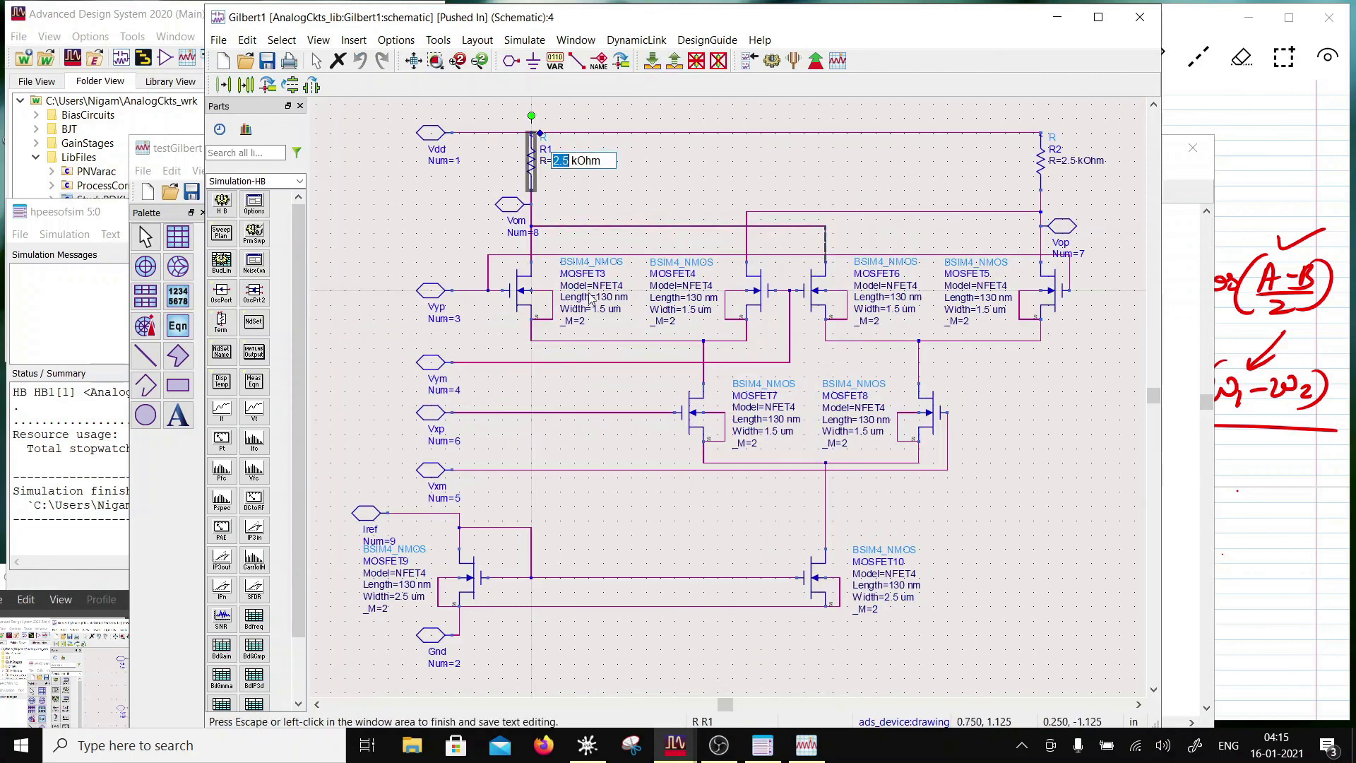
pyautogui.write('5')
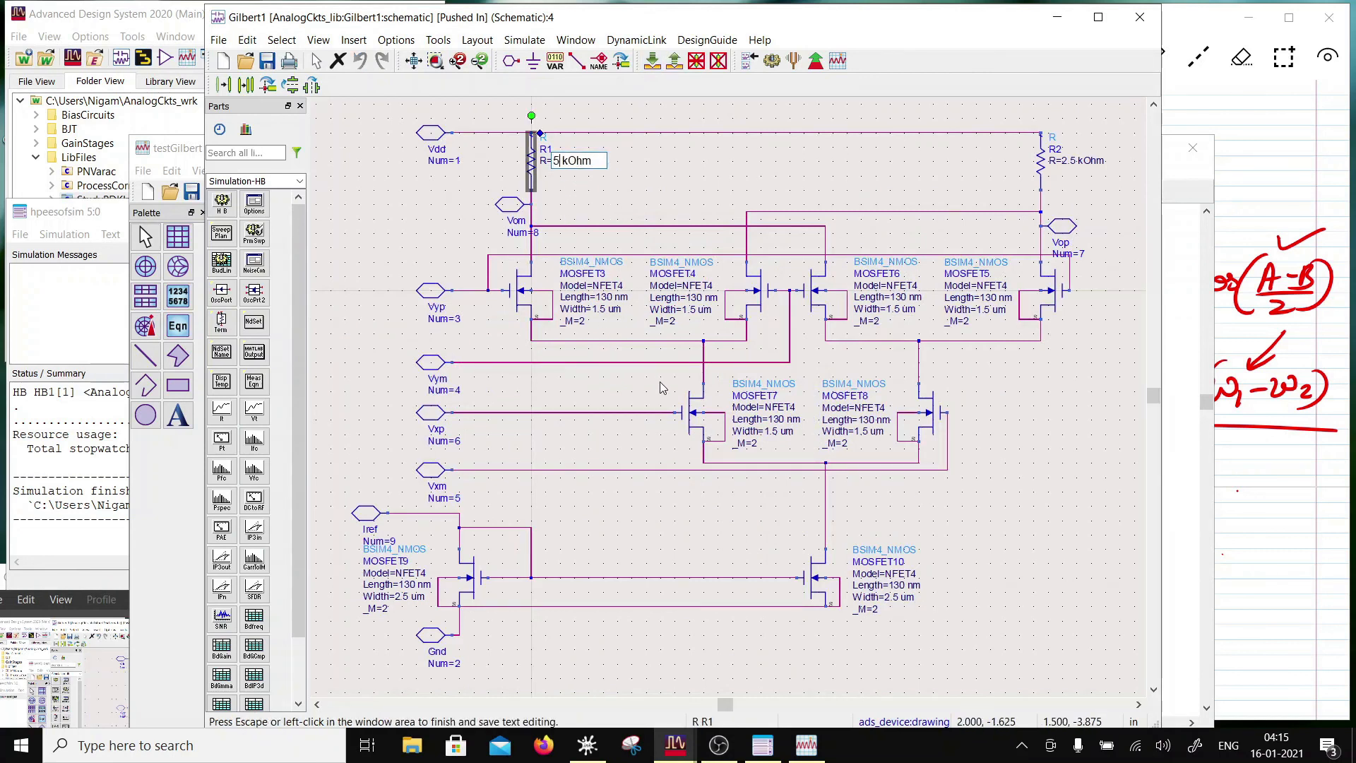
pyautogui.click(1071, 161)
pyautogui.doubleClick(1070, 161)
pyautogui.write('5')
pyautogui.click(1110, 266)
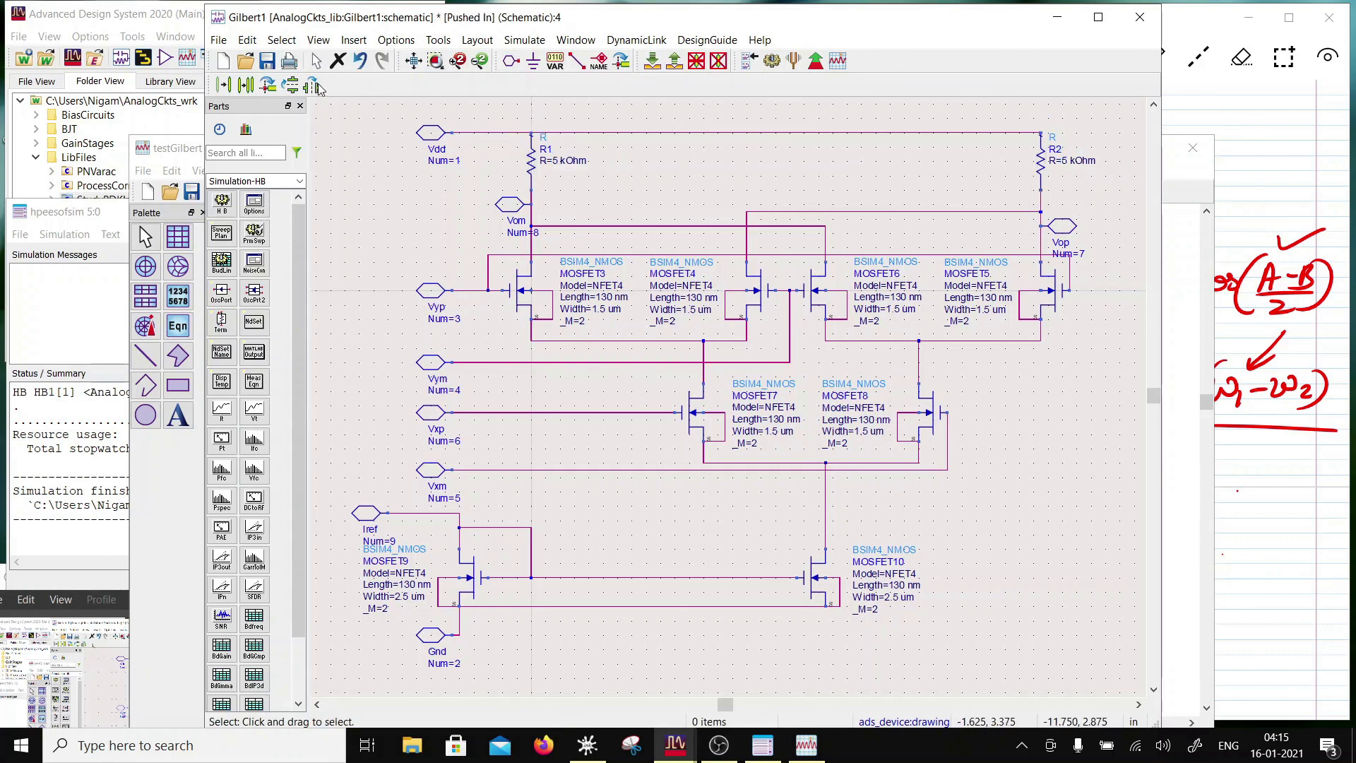
# Save the Gilbert1 subcircuit and rerun the simulation from the testGilbert schematic
pyautogui.click(269, 62)
pyautogui.click(675, 61)
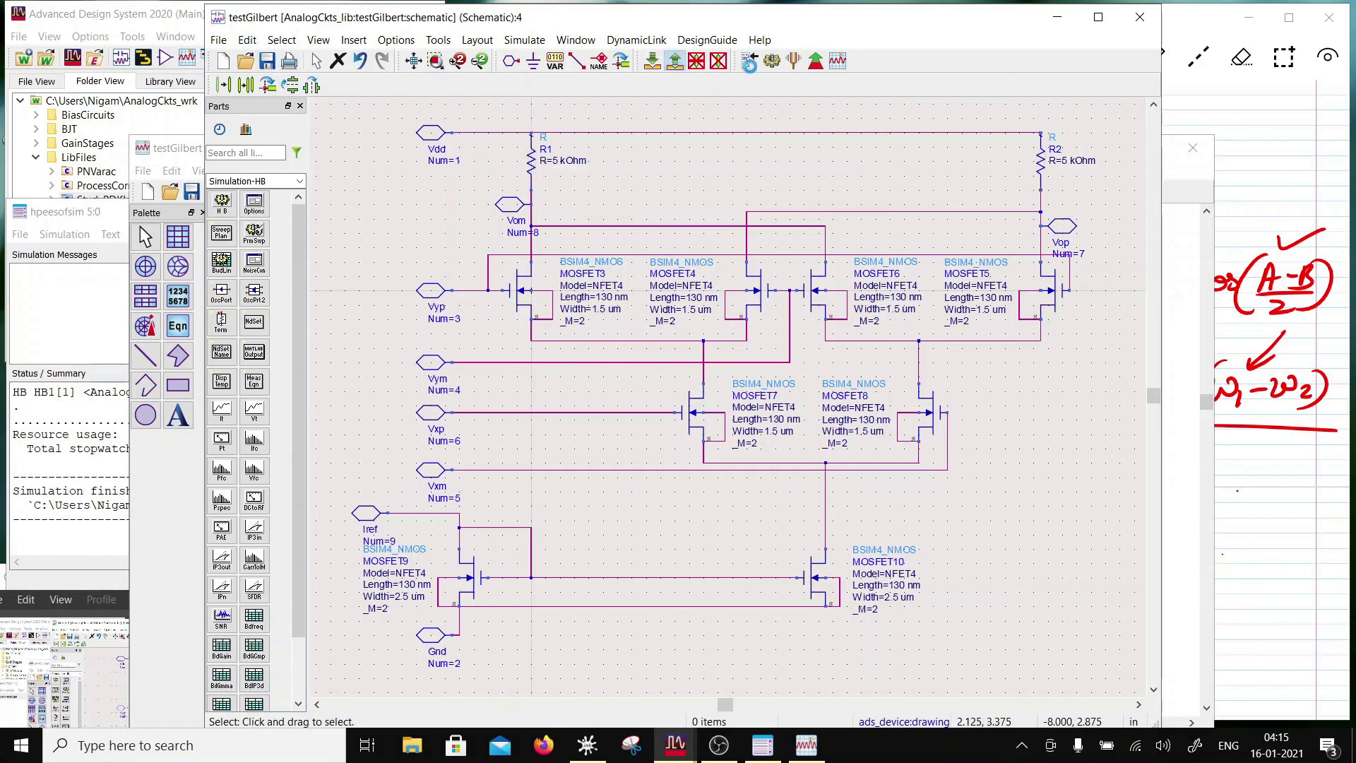
pyautogui.click(772, 62)
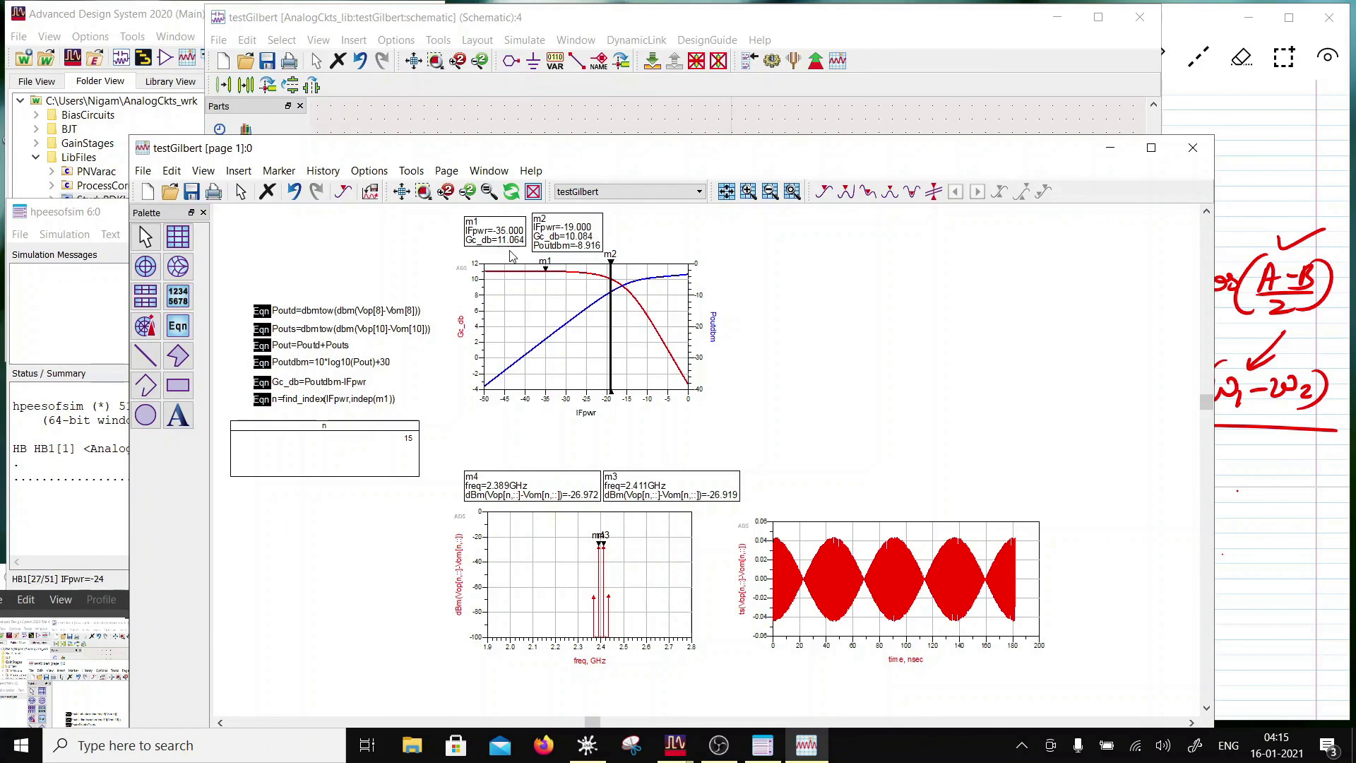
# Shift the conversion gain plot with its markers sideways and move the simulation status window clear of the plots
pyautogui.moveTo(545, 274); pyautogui.dragTo(596, 285)
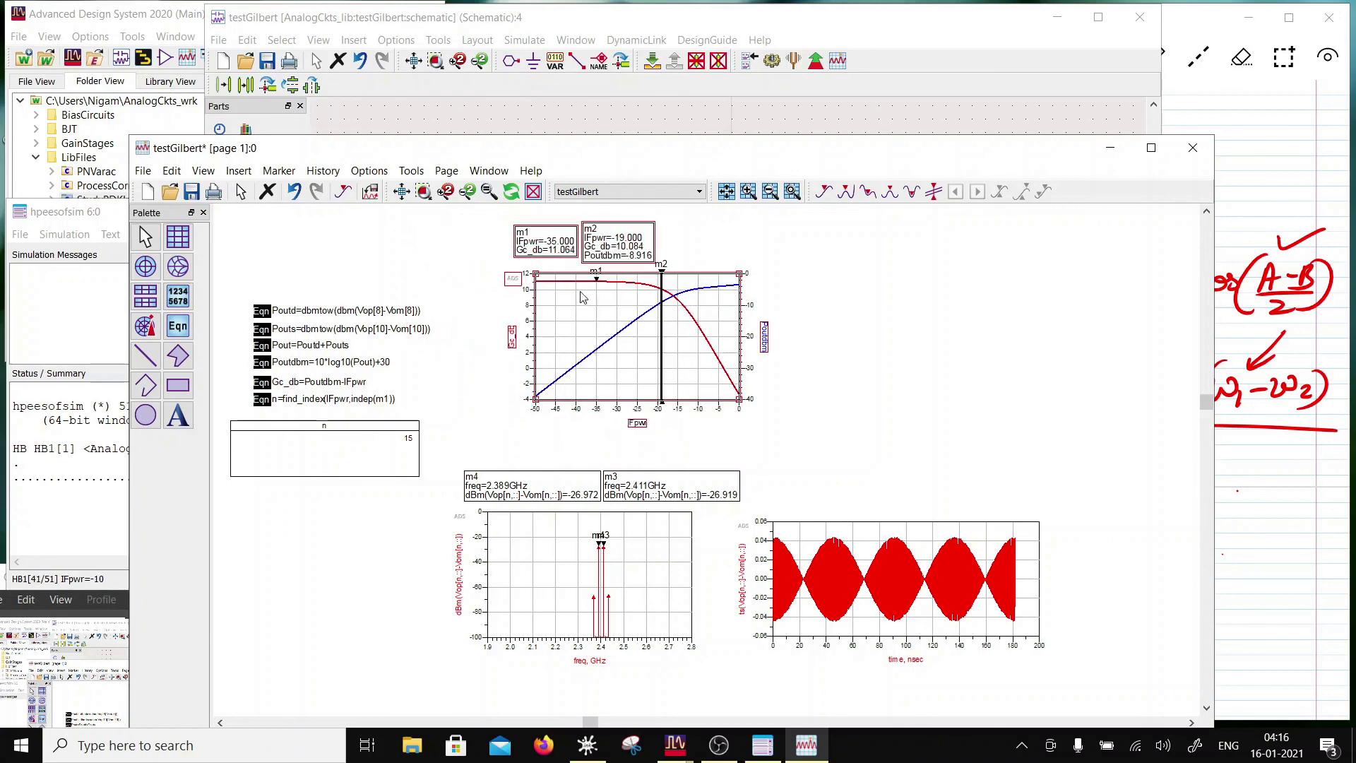
pyautogui.moveTo(485, 214); pyautogui.dragTo(337, 263)
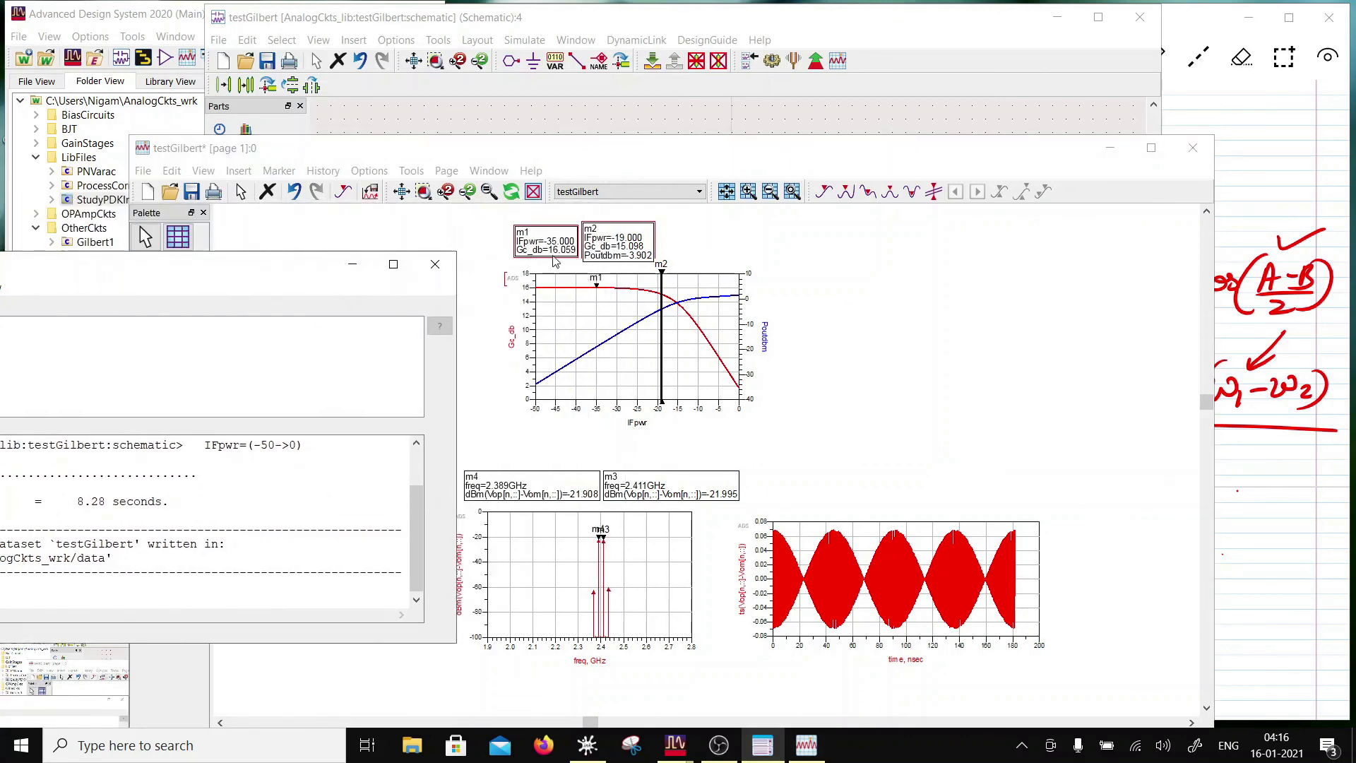
pyautogui.moveTo(596, 289); pyautogui.dragTo(572, 293)
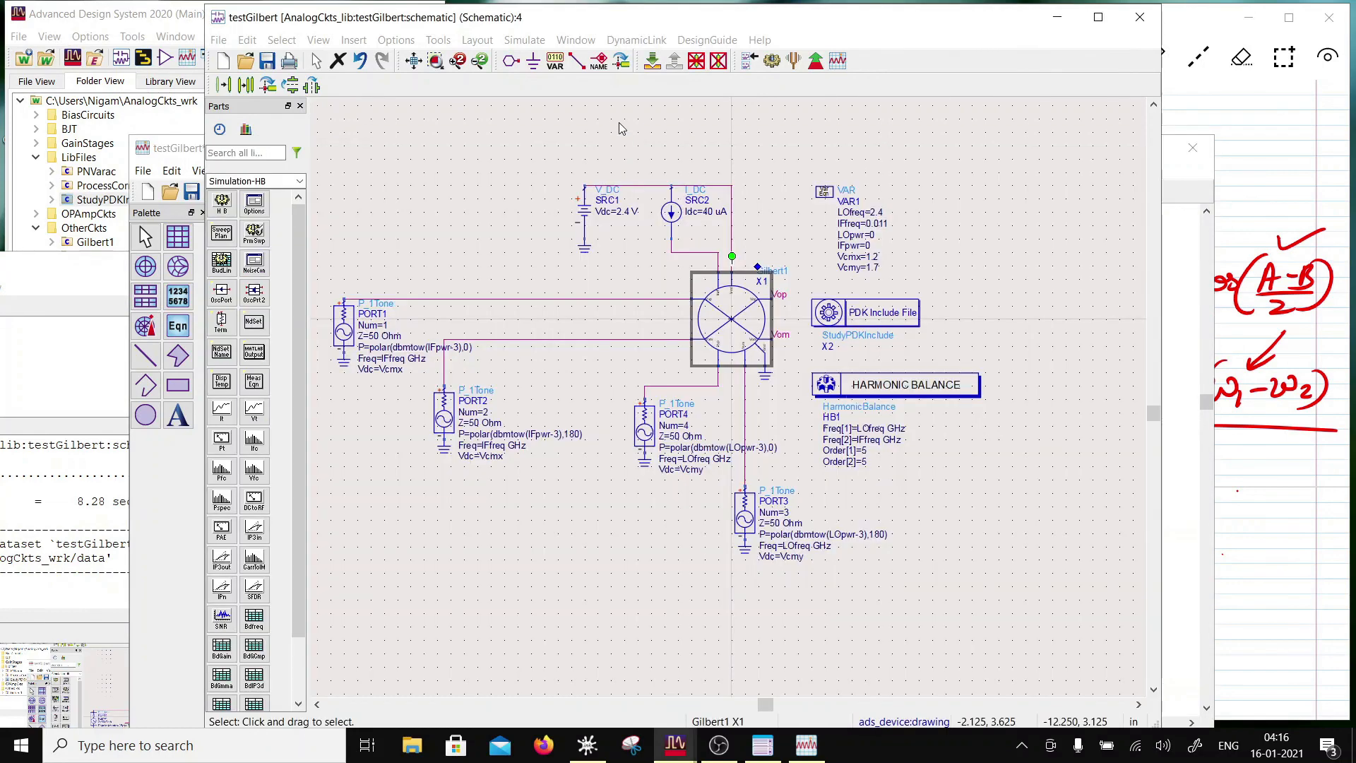
# Push into the Gilbert1 subcircuit of X1 and set the widths of MOSFET3 and MOSFET4 to 1 um
pyautogui.click(623, 129)
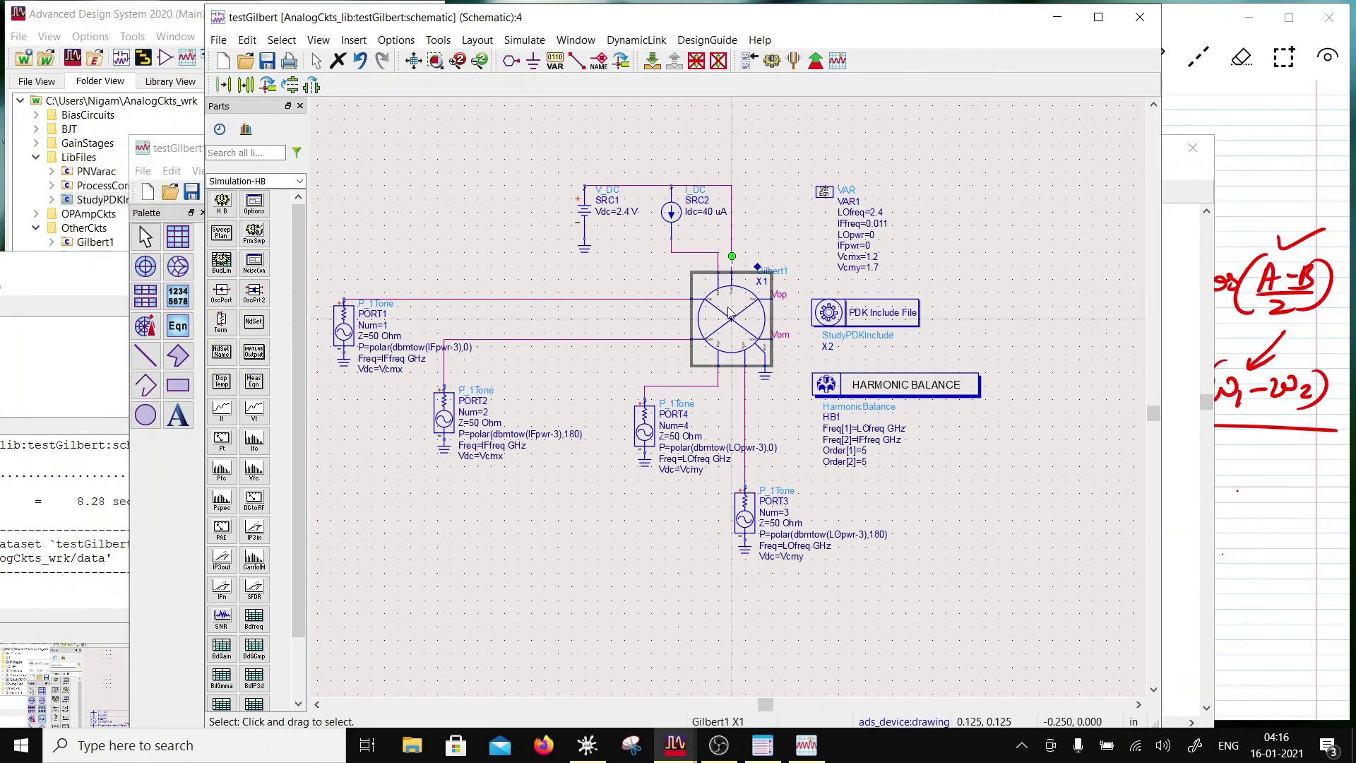
pyautogui.click(652, 61)
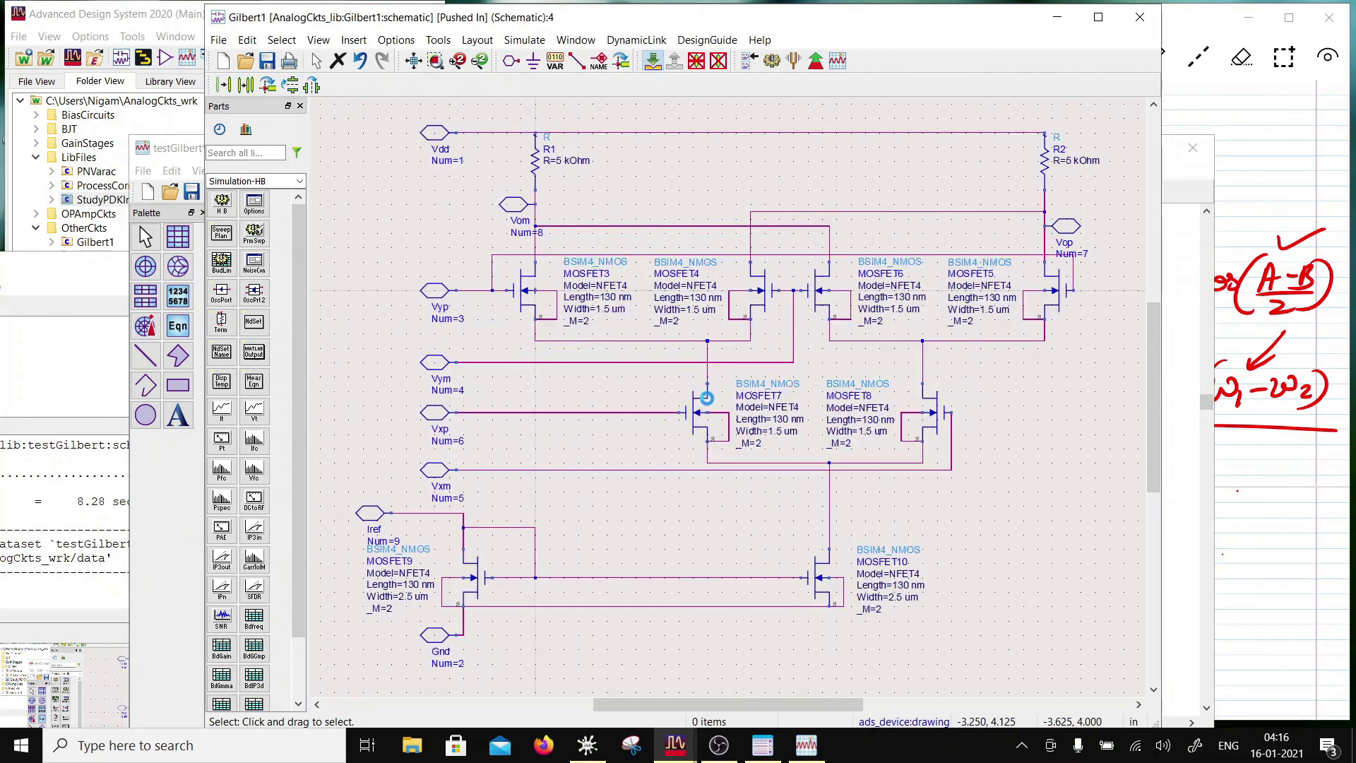
pyautogui.doubleClick(606, 309)
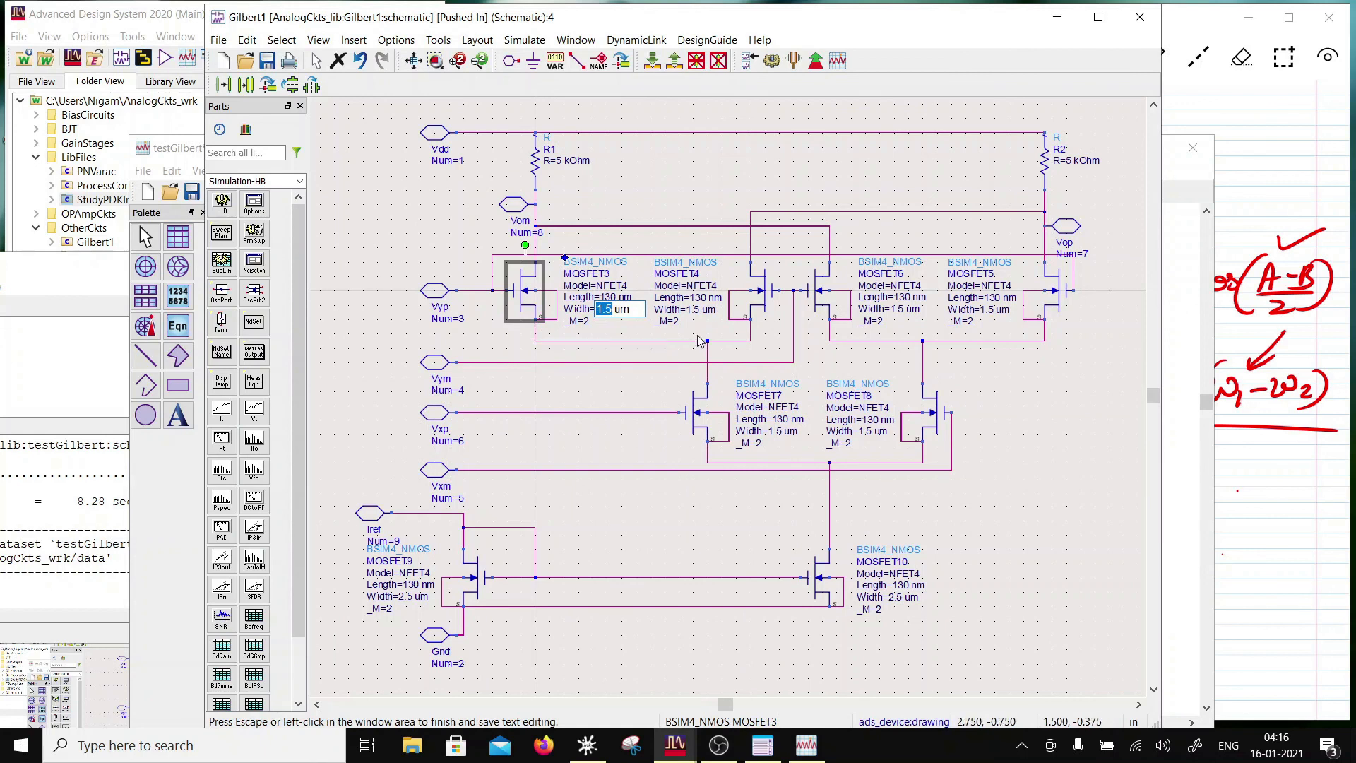
pyautogui.write('1')
pyautogui.click(692, 309)
pyautogui.doubleClick(692, 309)
pyautogui.write('1')
# Set the widths of MOSFET6 and MOSFET5 to 1 um
pyautogui.click(896, 309)
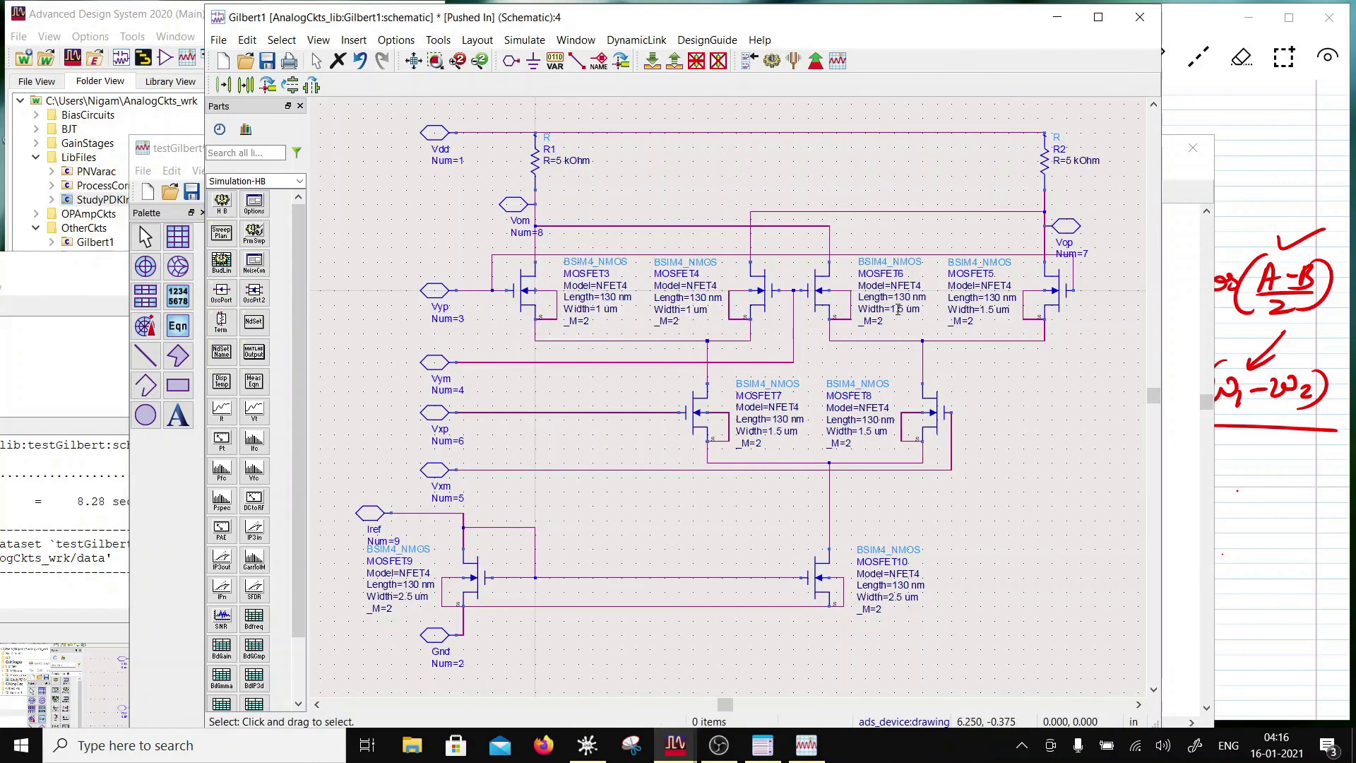
pyautogui.doubleClick(896, 309)
pyautogui.write('1')
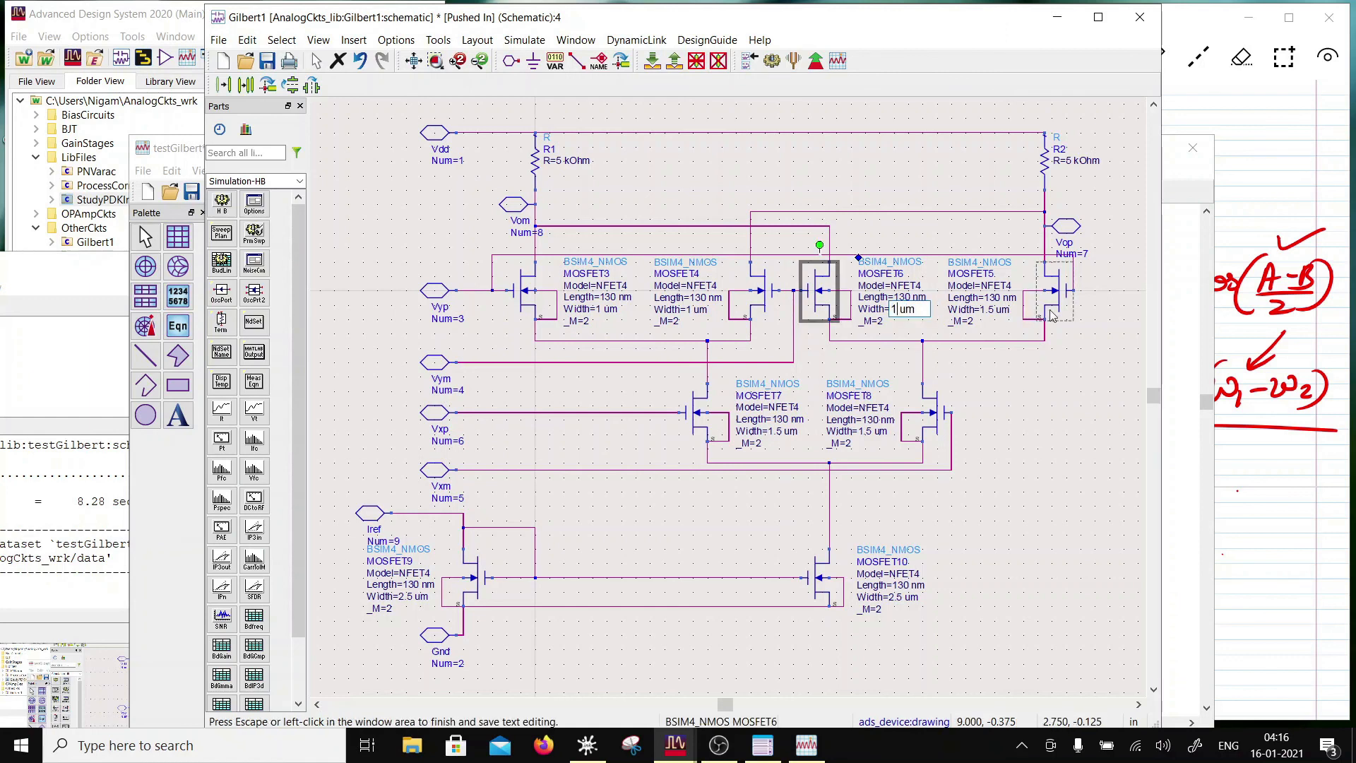
pyautogui.click(988, 310)
pyautogui.doubleClick(990, 310)
pyautogui.write('1')
pyautogui.click(989, 310)
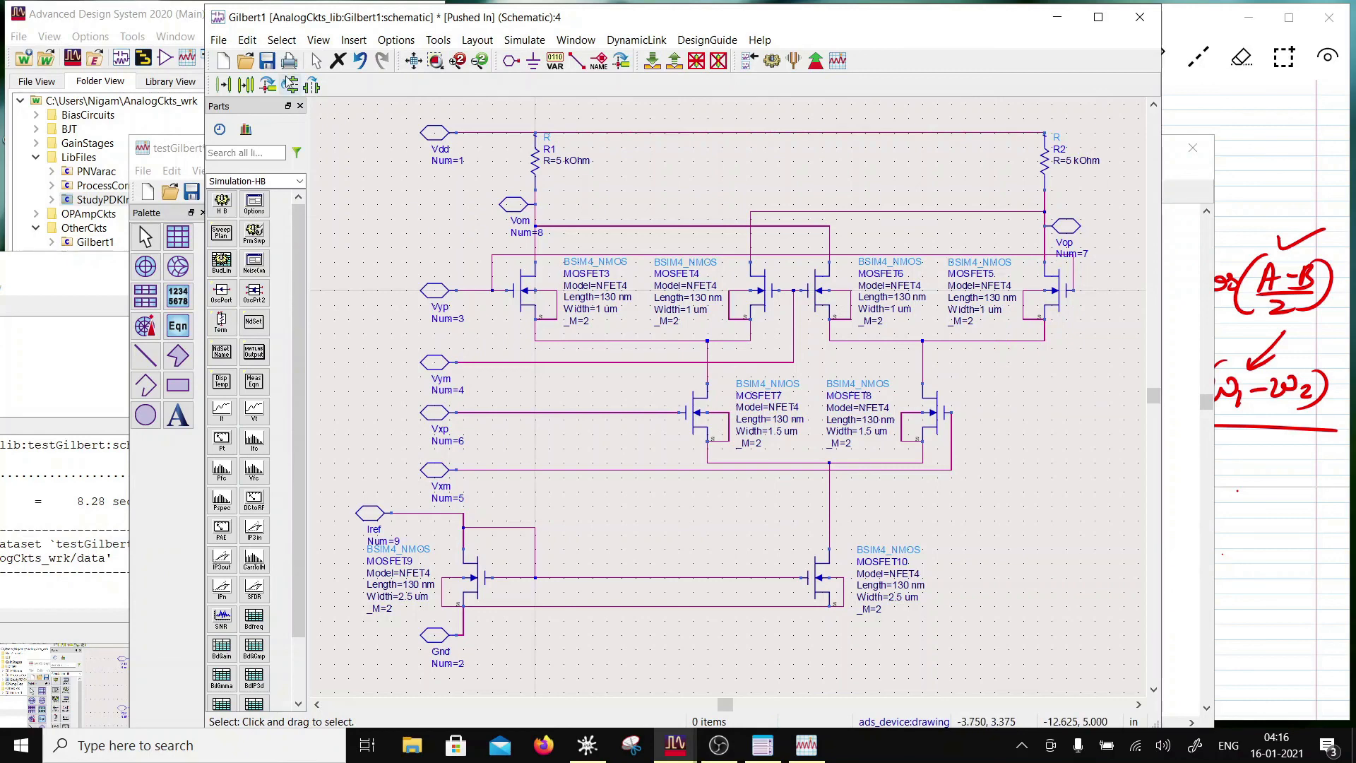
# Save the Gilbert1 subcircuit with its resized upper transistors and rerun the testGilbert simulation
pyautogui.click(266, 64)
pyautogui.click(675, 62)
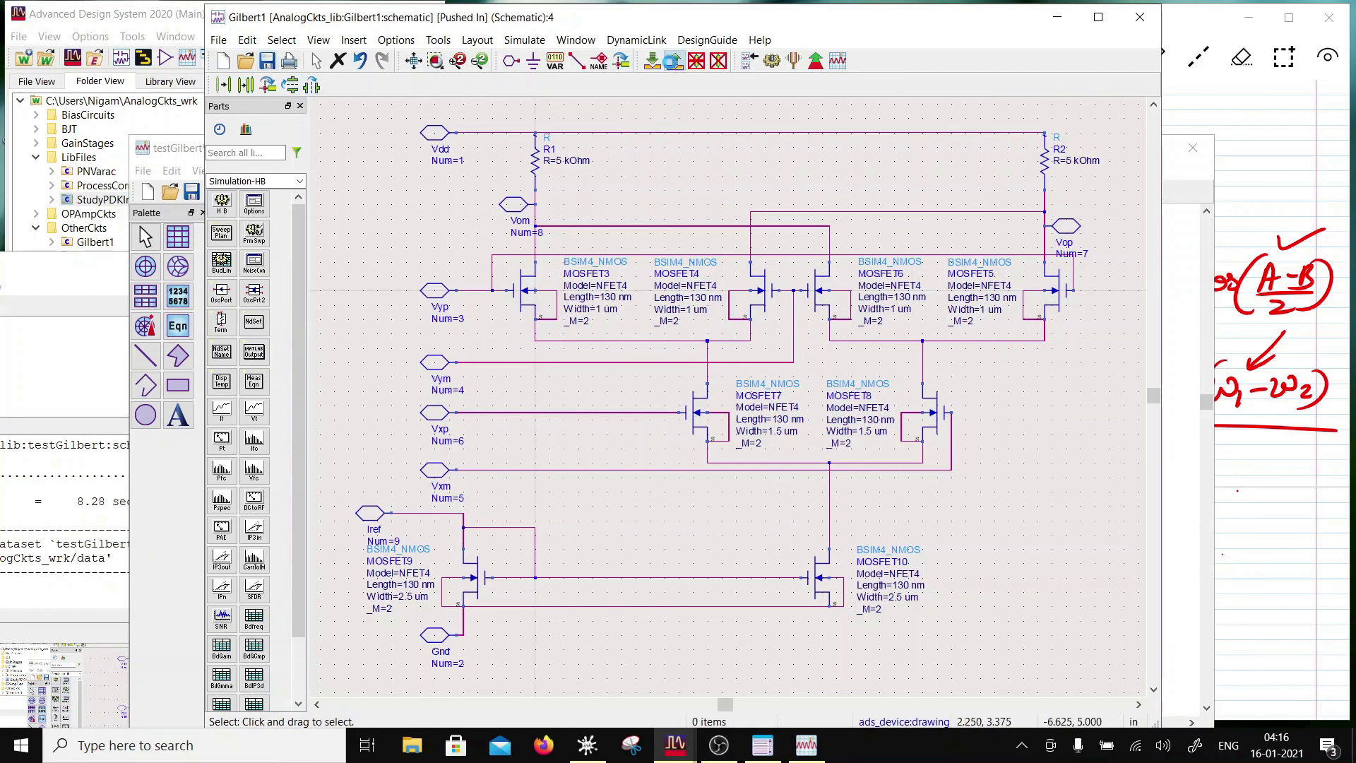
pyautogui.click(771, 60)
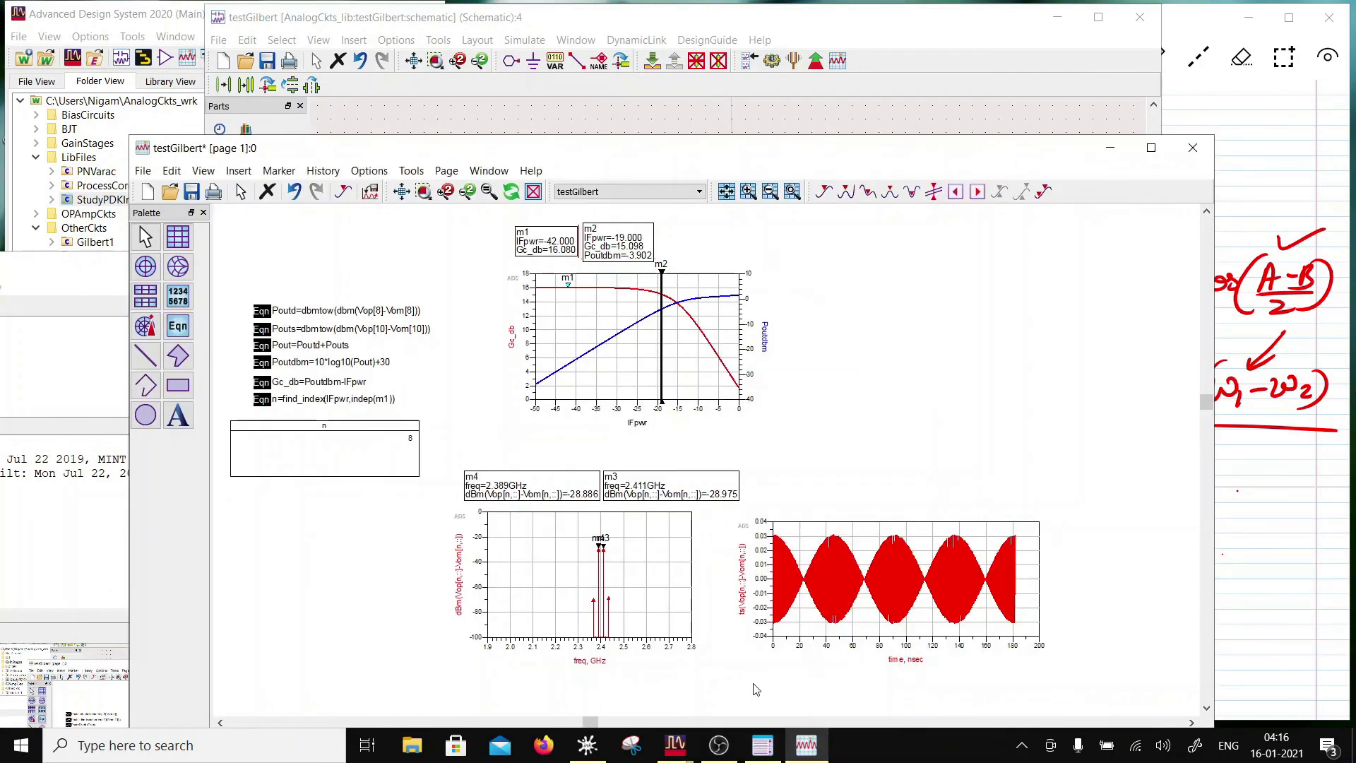
pyautogui.moveTo(663, 306)
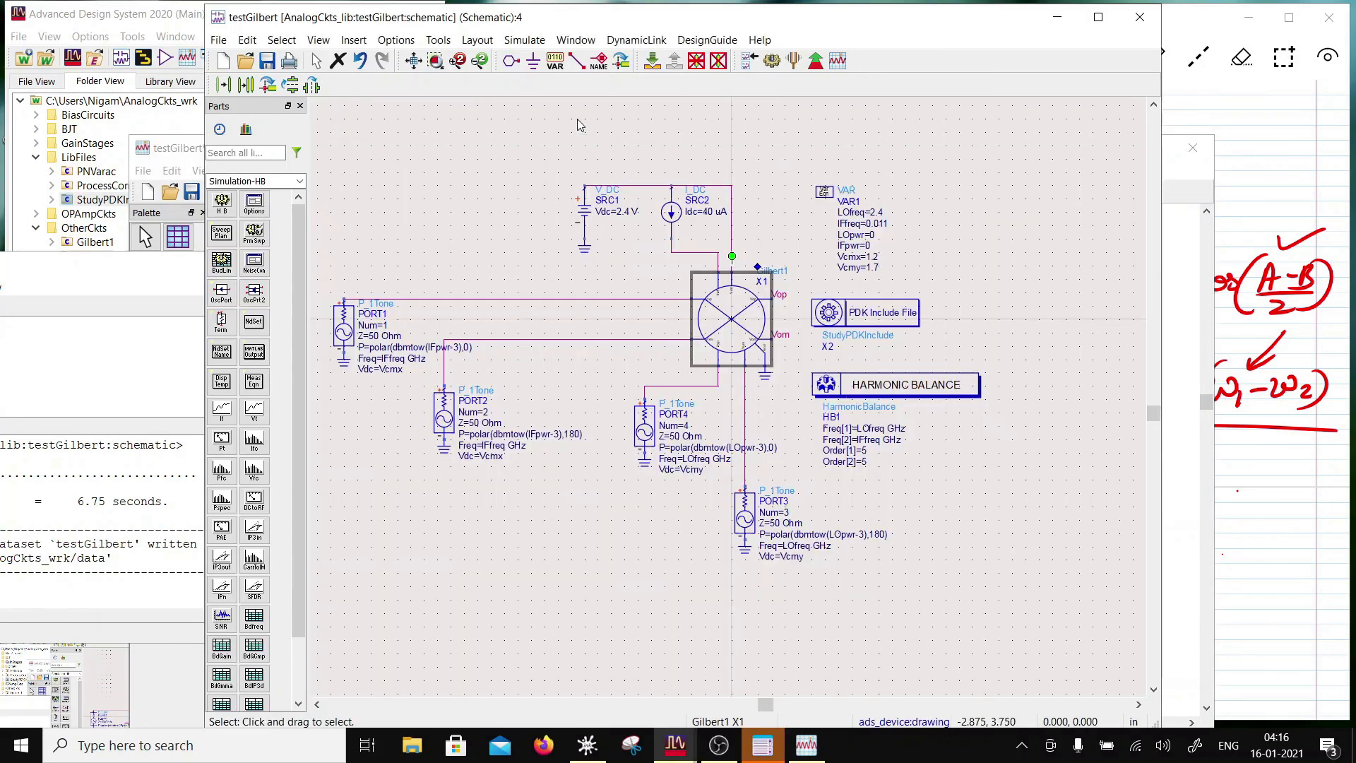
# Push into X1's Gilbert1 subcircuit again and set the widths of MOSFET7 and MOSFET8 to 1 um
pyautogui.click(577, 122)
pyautogui.click(748, 320)
pyautogui.click(653, 60)
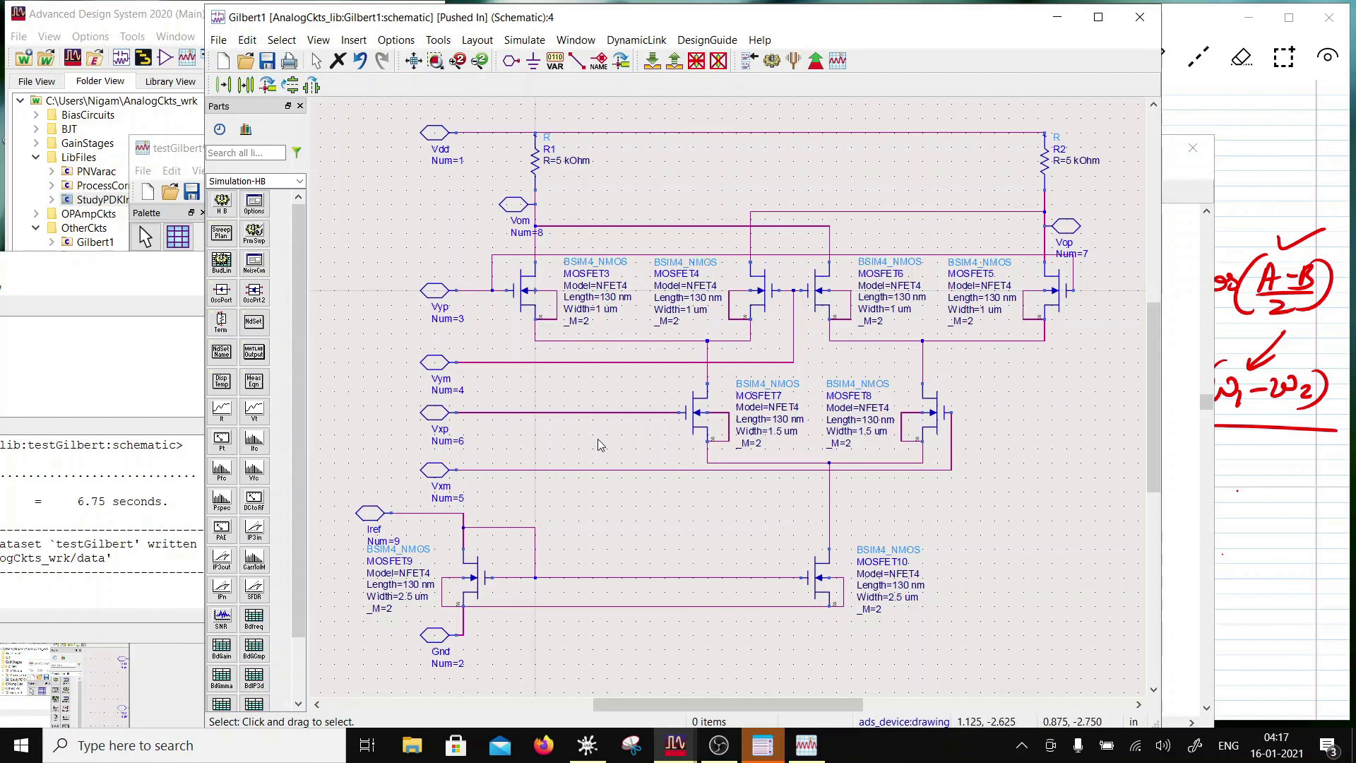
pyautogui.click(777, 430)
pyautogui.write('1')
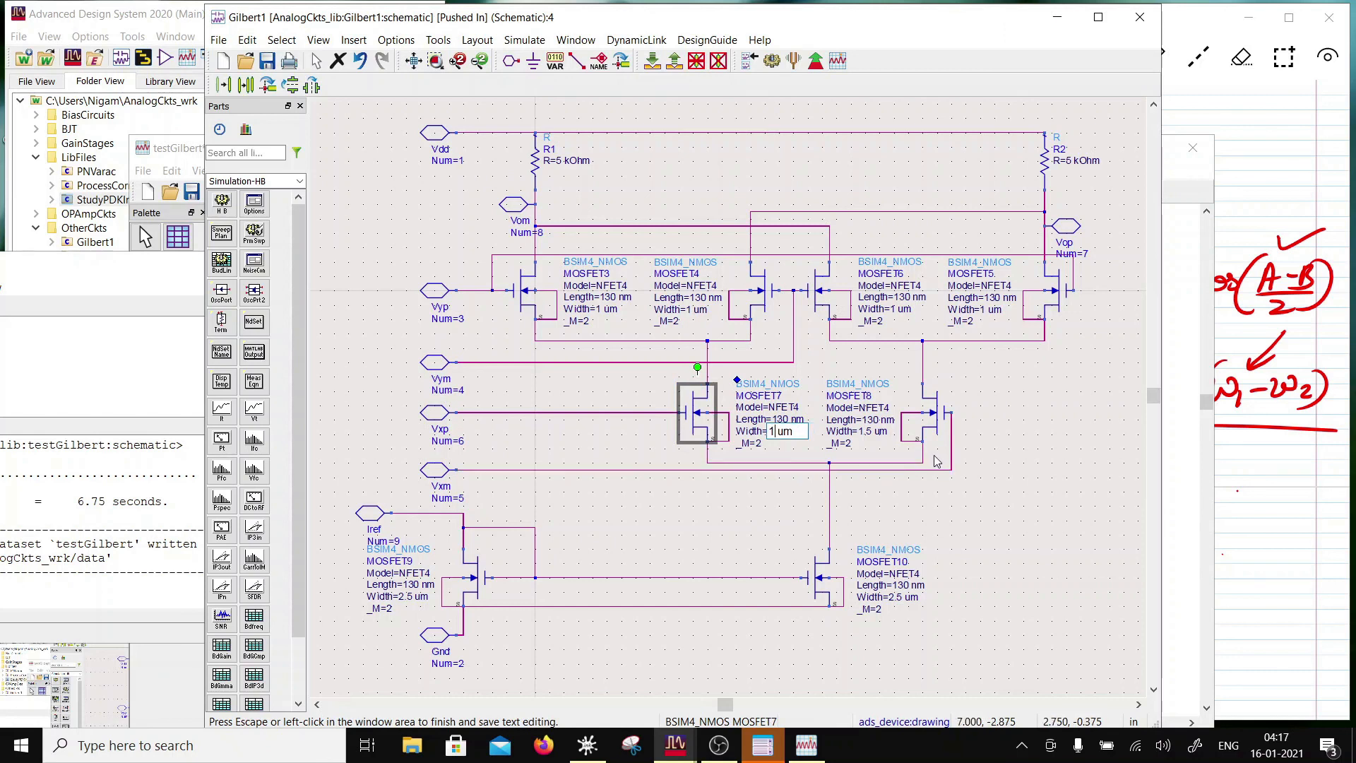
pyautogui.click(864, 434)
pyautogui.click(864, 431)
pyautogui.write('1')
pyautogui.press('Escape')
# Save the changed Gilbert1 subcircuit, return to the testGilbert schematic and simulate it again
pyautogui.hotkey('ctrl', 's')
pyautogui.click(674, 62)
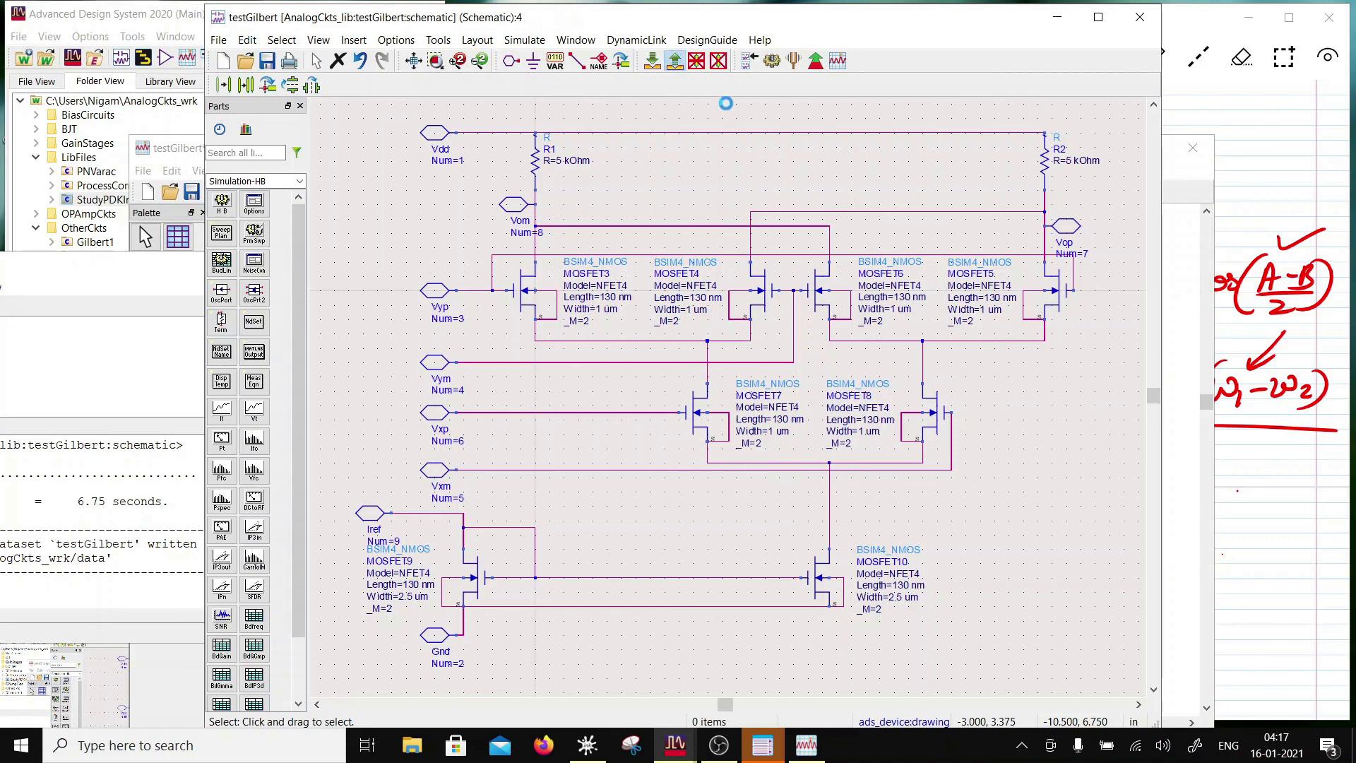
pyautogui.click(772, 60)
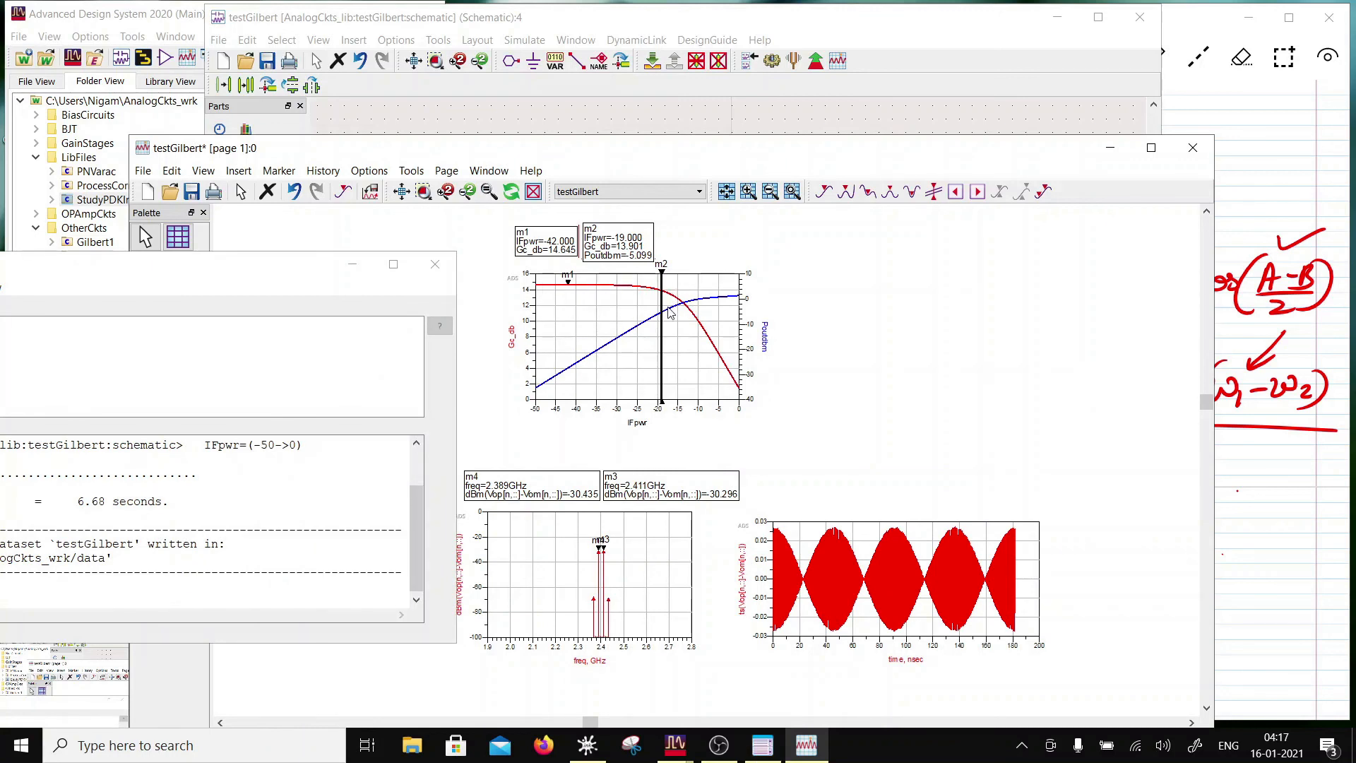
# Move marker m2 on the conversion gain plot to IFpwr = -18 and push back into X1's Gilbert1 subcircuit
pyautogui.moveTo(662, 323)
pyautogui.mouseDown()
pyautogui.moveTo(563, 342)
pyautogui.moveTo(666, 339)
pyautogui.mouseUp()
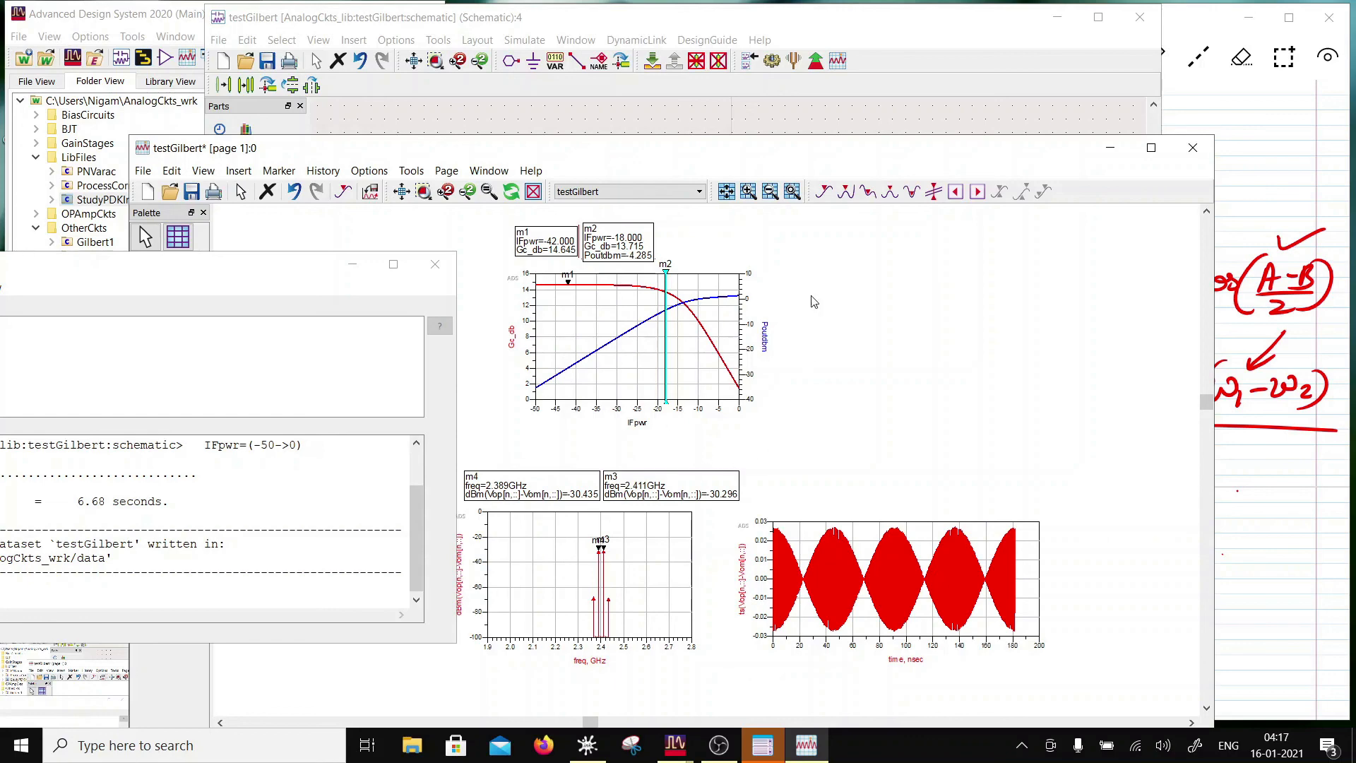
pyautogui.click(654, 19)
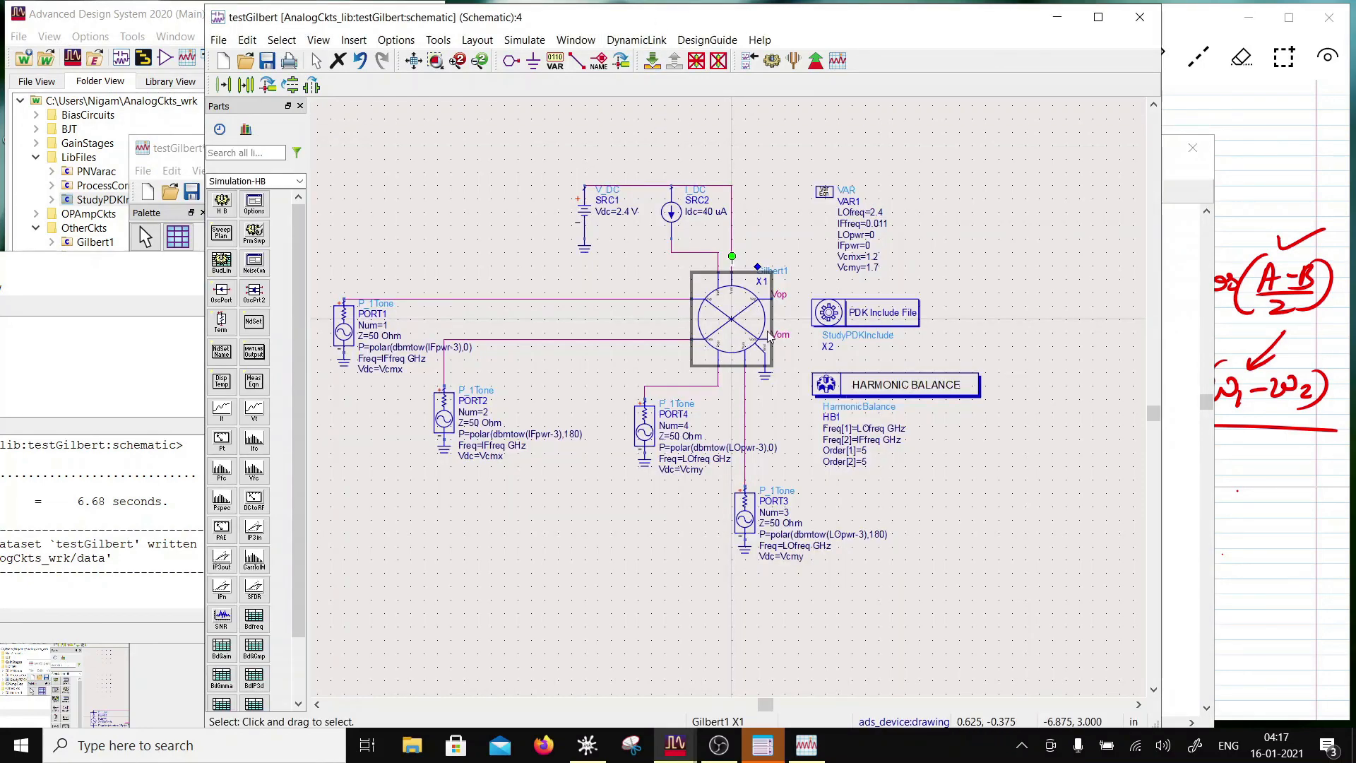
pyautogui.click(653, 60)
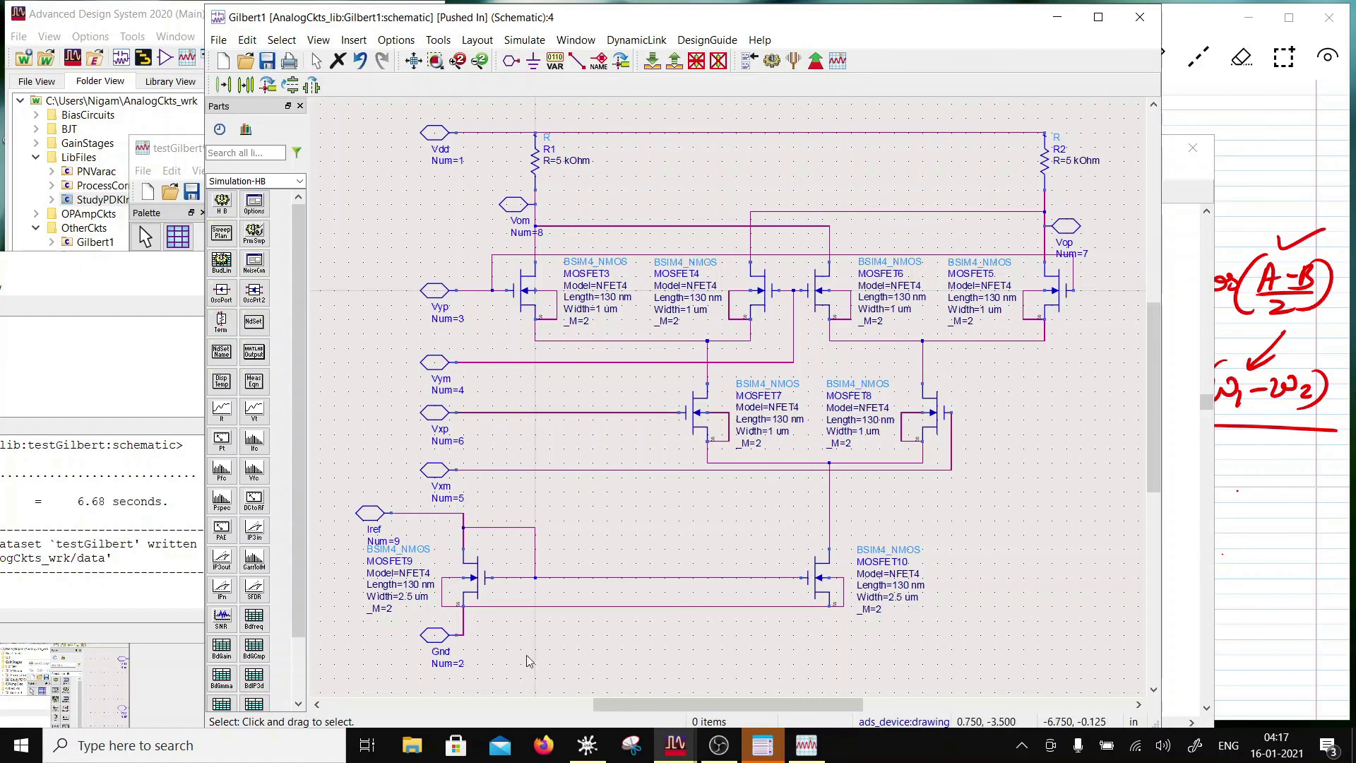
pyautogui.click(718, 745)
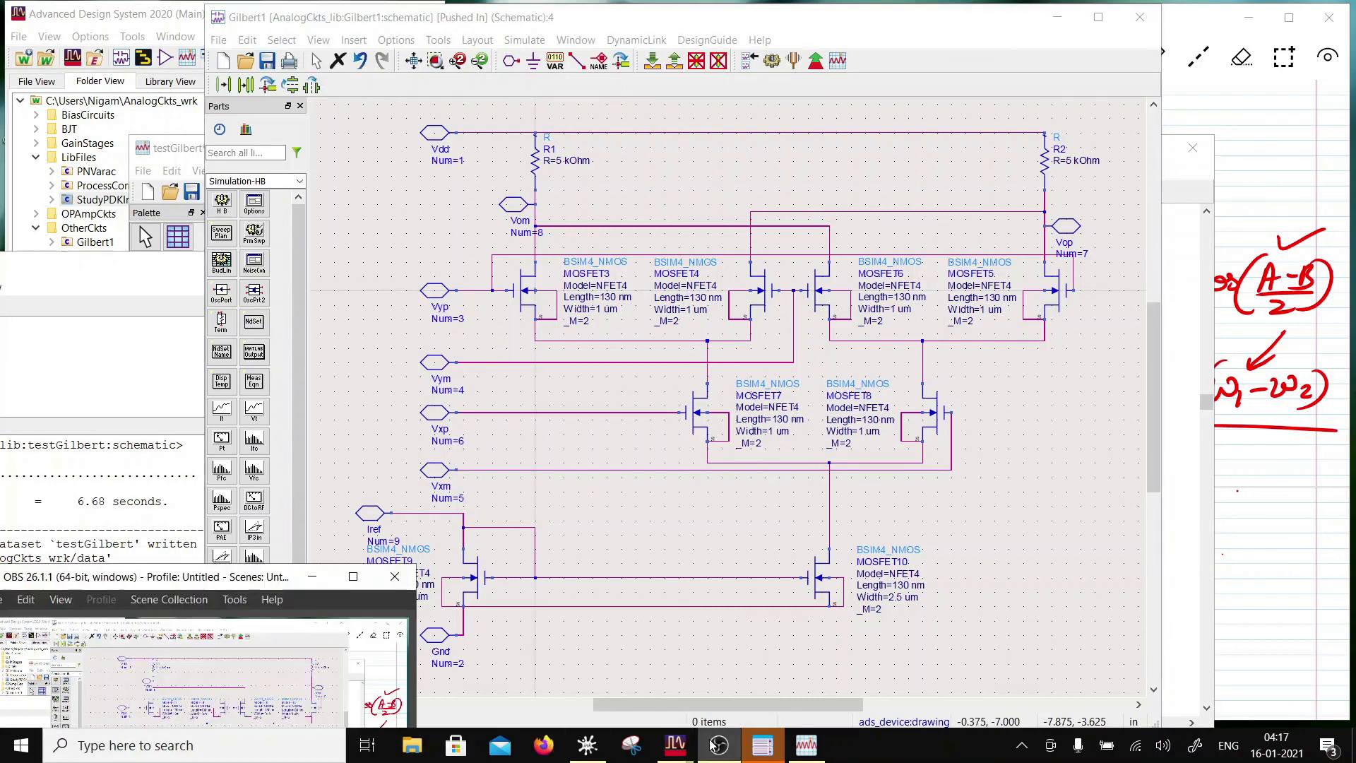
pyautogui.moveTo(150, 581); pyautogui.dragTo(170, 535)
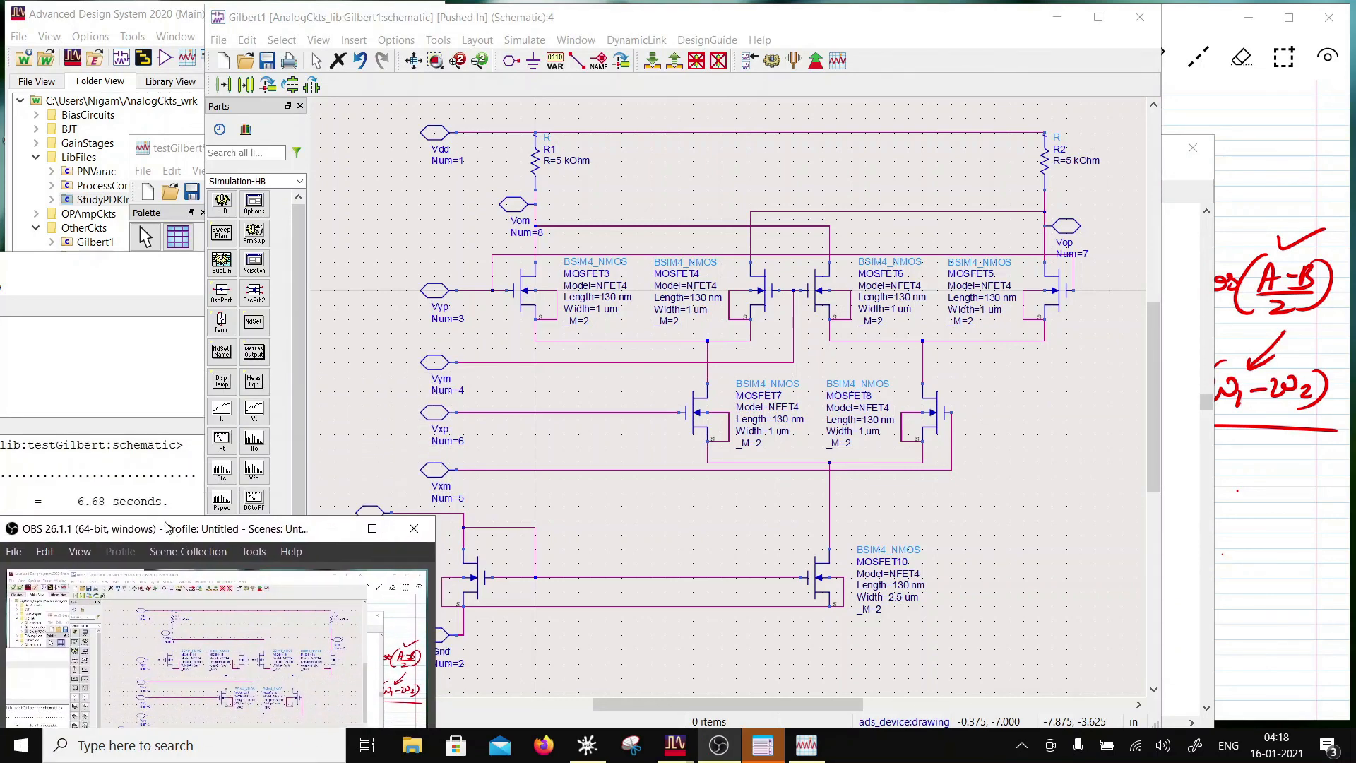